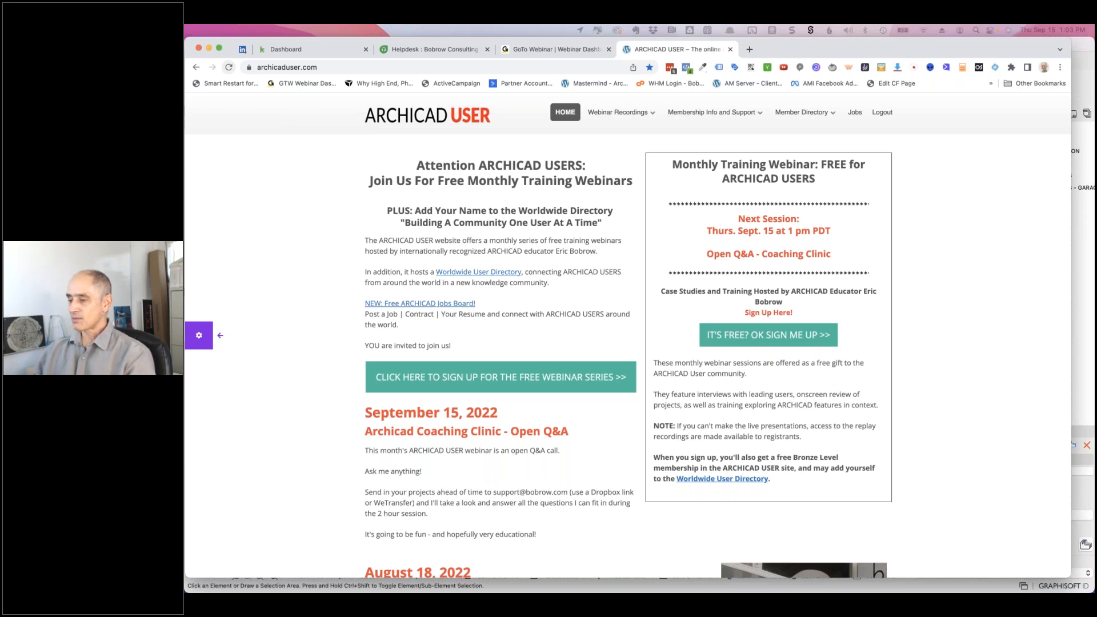
# - Switch from the ARCHICAD USER page to the Freshdesk New & My Open Tickets list
pyautogui.click(421, 53)
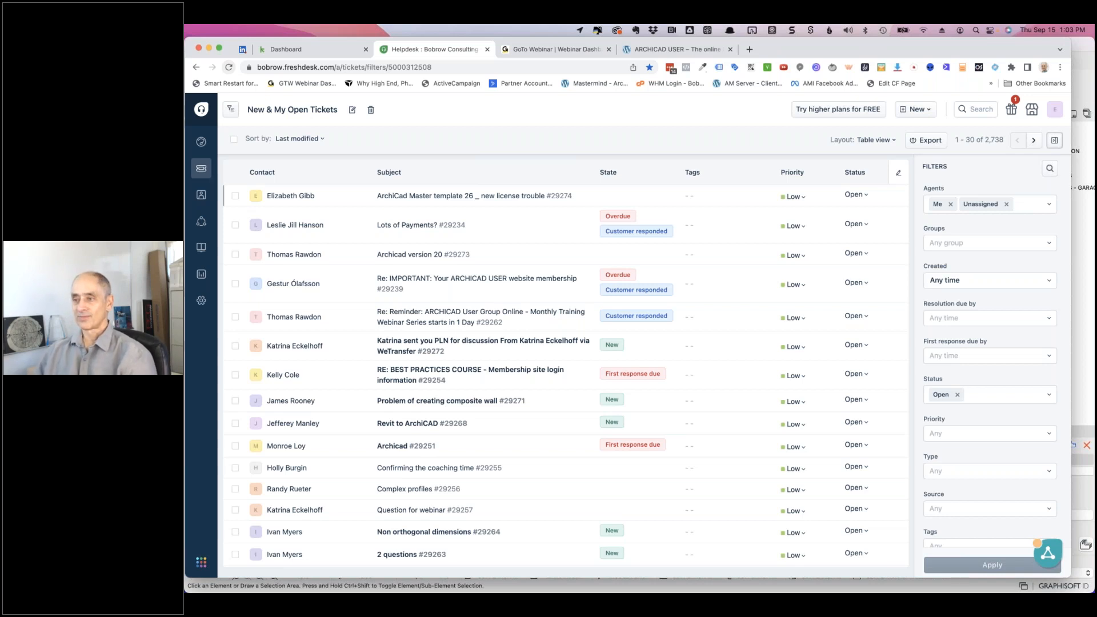
# - Open the 'Archicad version 20' ticket, scroll up to the original email and zoom to 125%
pyautogui.click(418, 255)
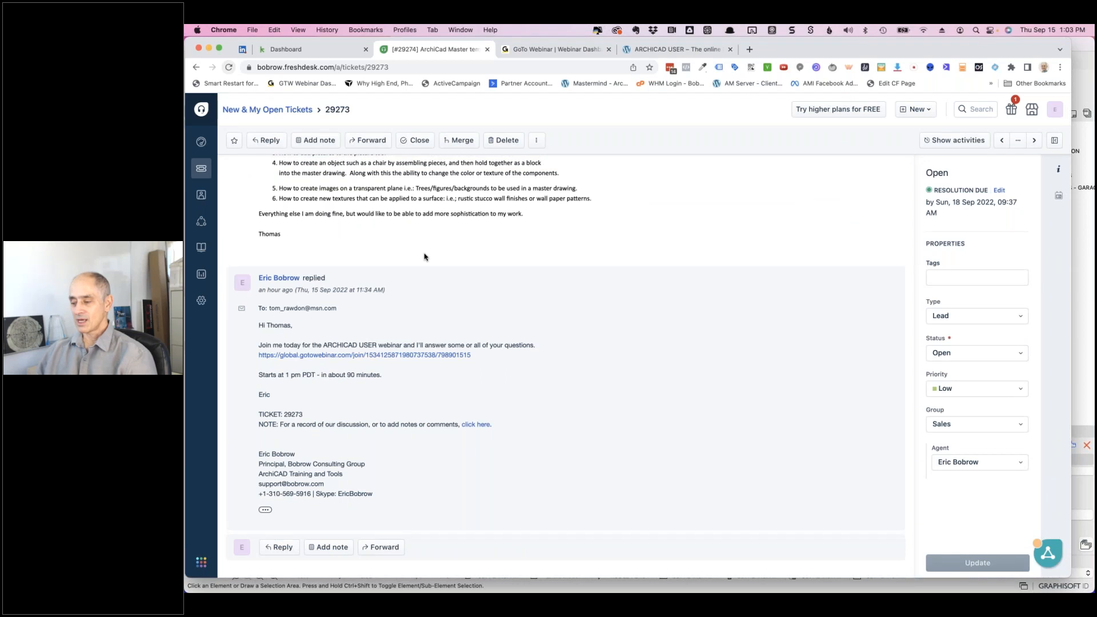
pyautogui.scroll(5, 451, 268)
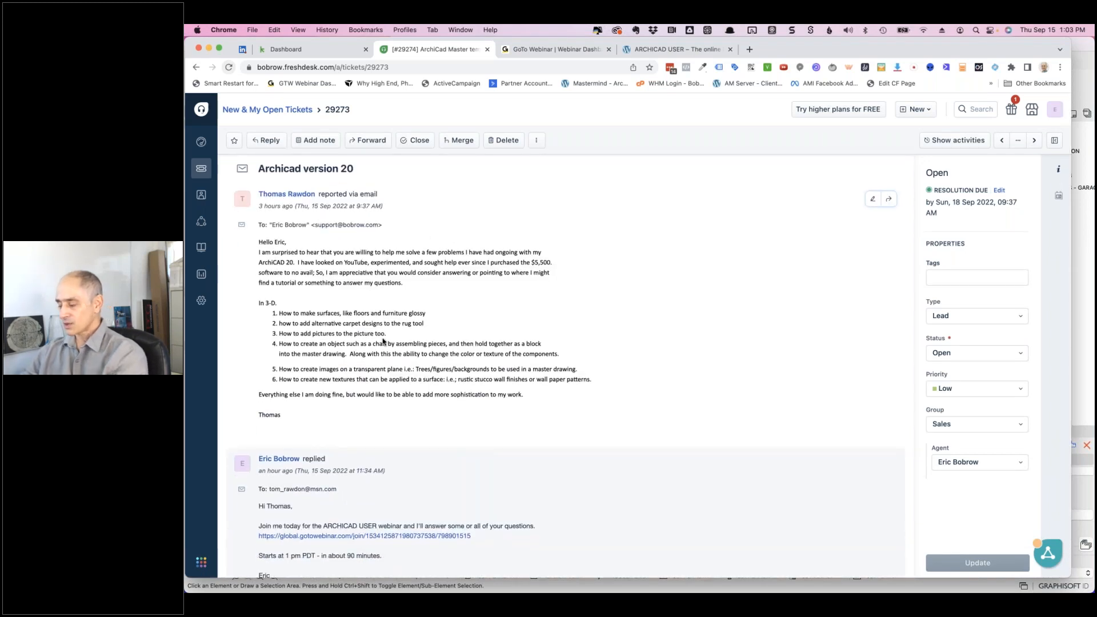
pyautogui.press('super+equal')
pyautogui.press('super+equal')
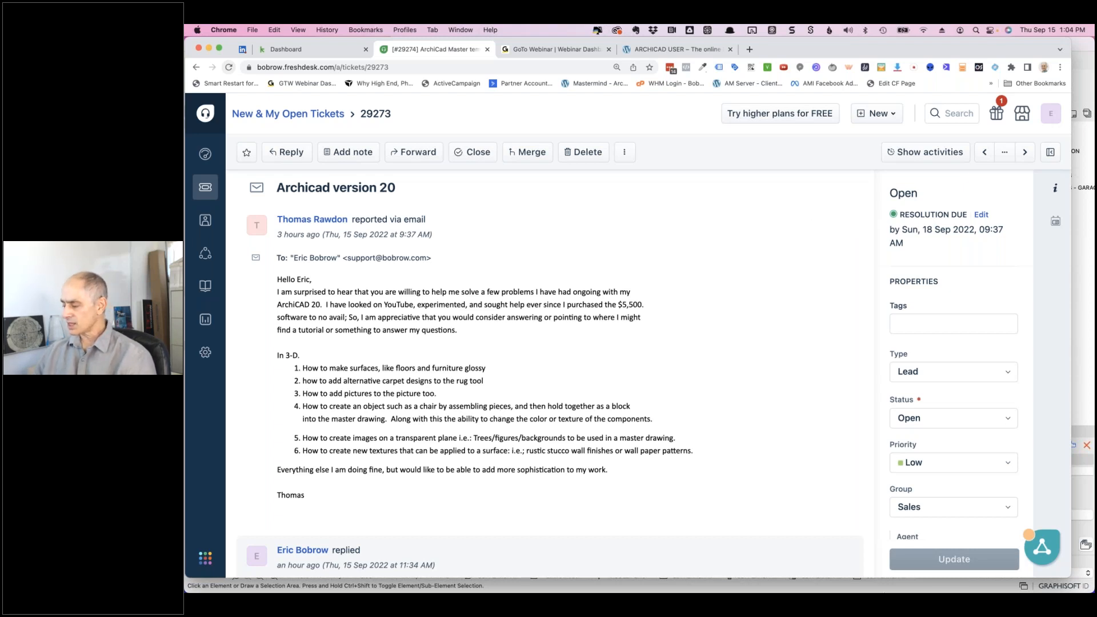
pyautogui.moveTo(941, 583)
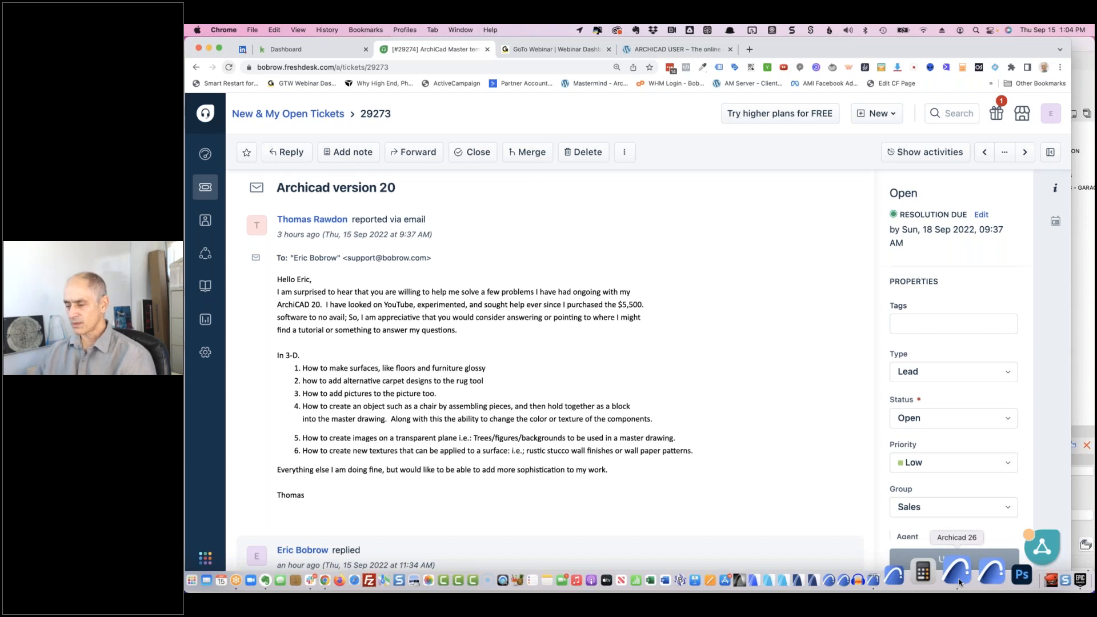
# - Create a new project from the Archicad 26 Template, then glance back at the Freshdesk ticket
pyautogui.click(959, 581)
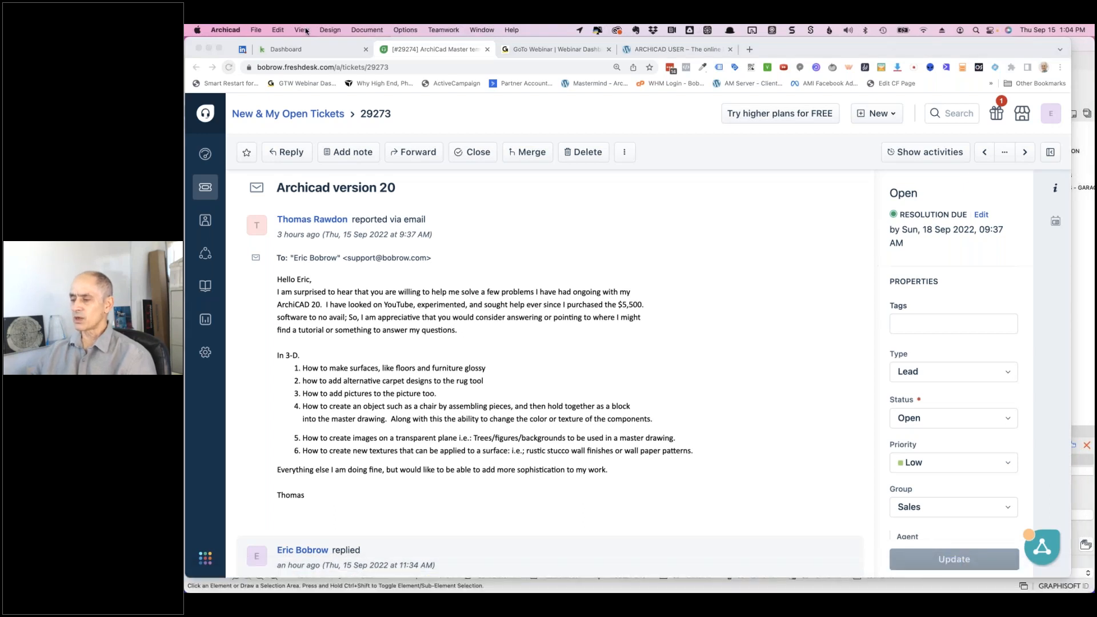
pyautogui.click(256, 31)
pyautogui.moveTo(343, 45)
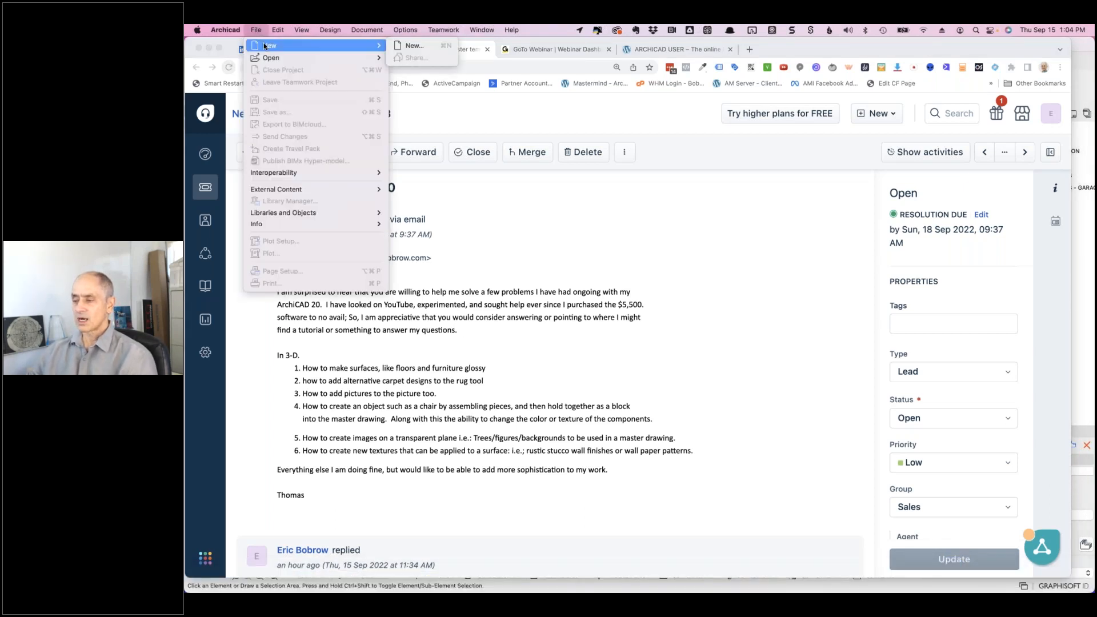
pyautogui.click(412, 46)
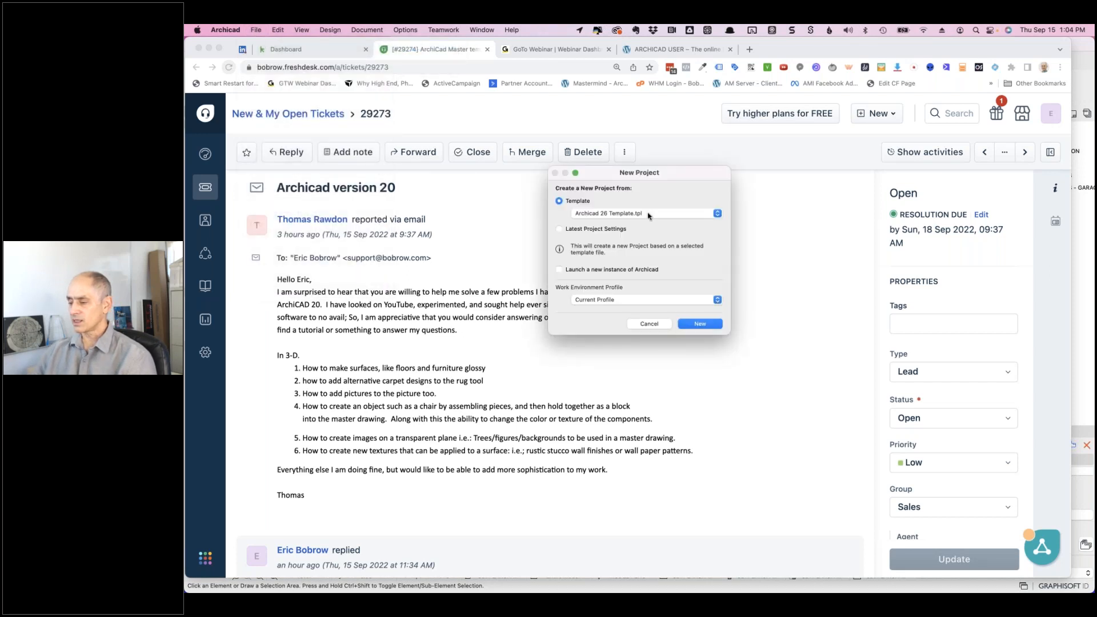
pyautogui.click(698, 324)
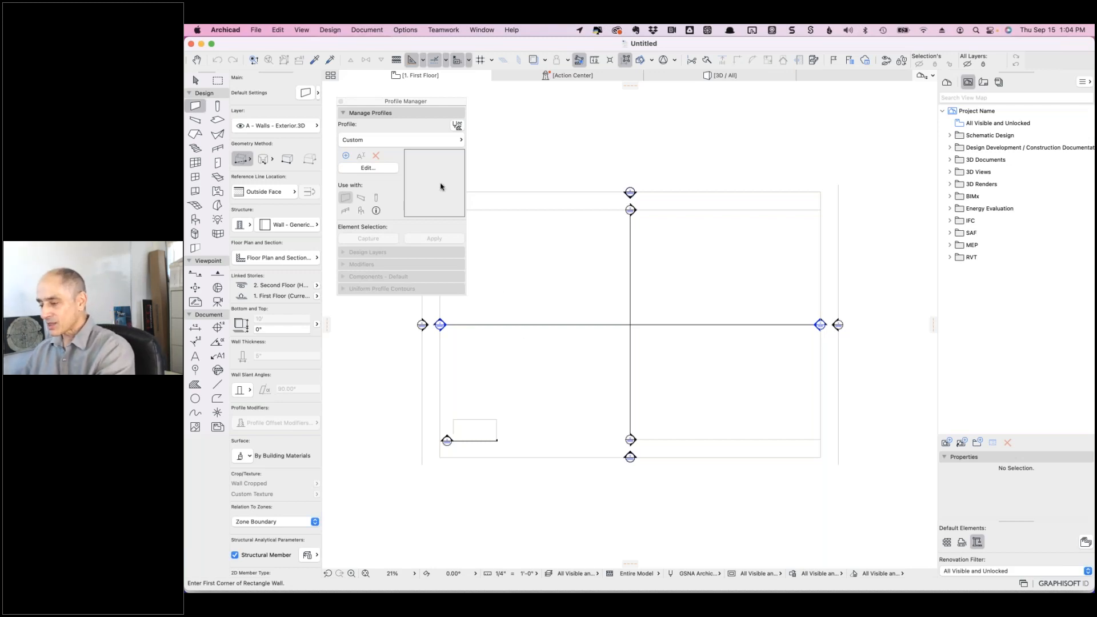
pyautogui.press('super+Tab')
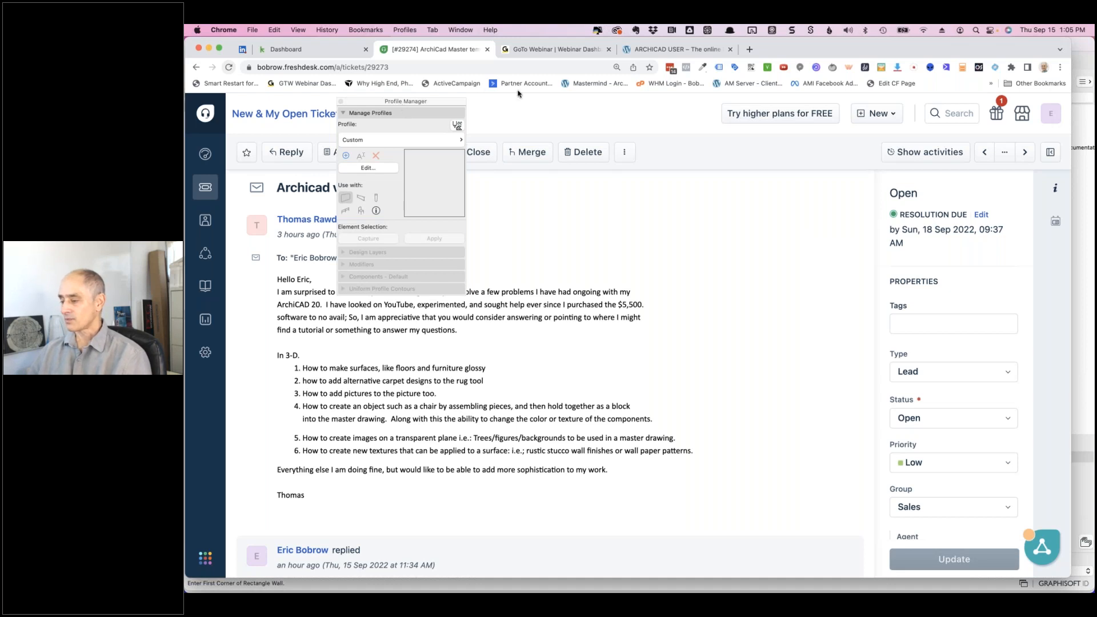
pyautogui.press('super+Tab')
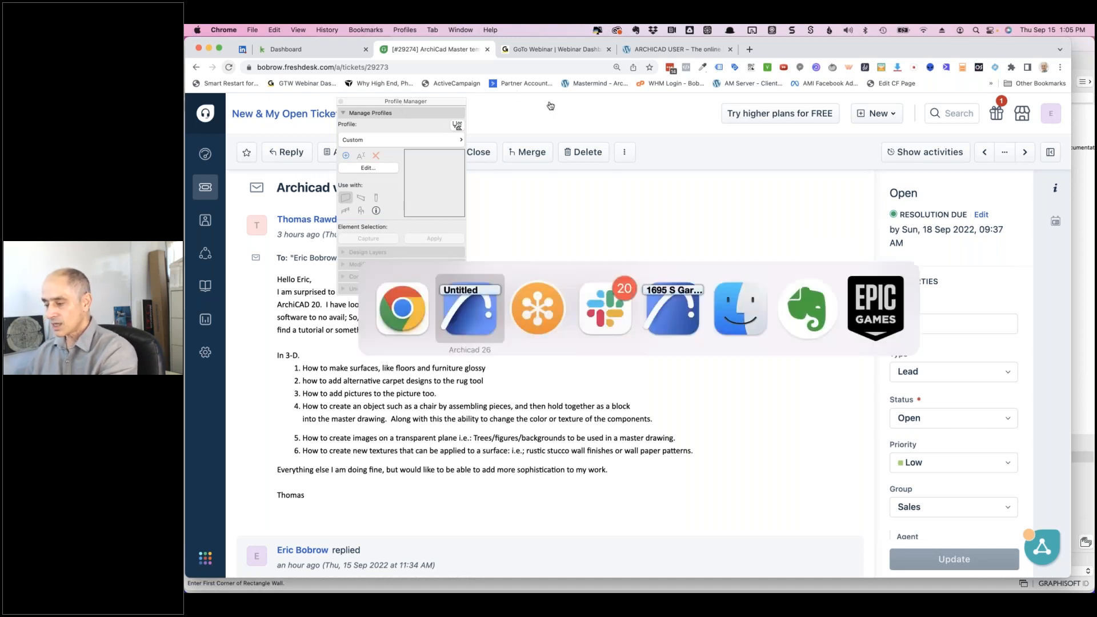
# - Draw a rectangular room of walls in the untitled project's floor plan
pyautogui.click(459, 326)
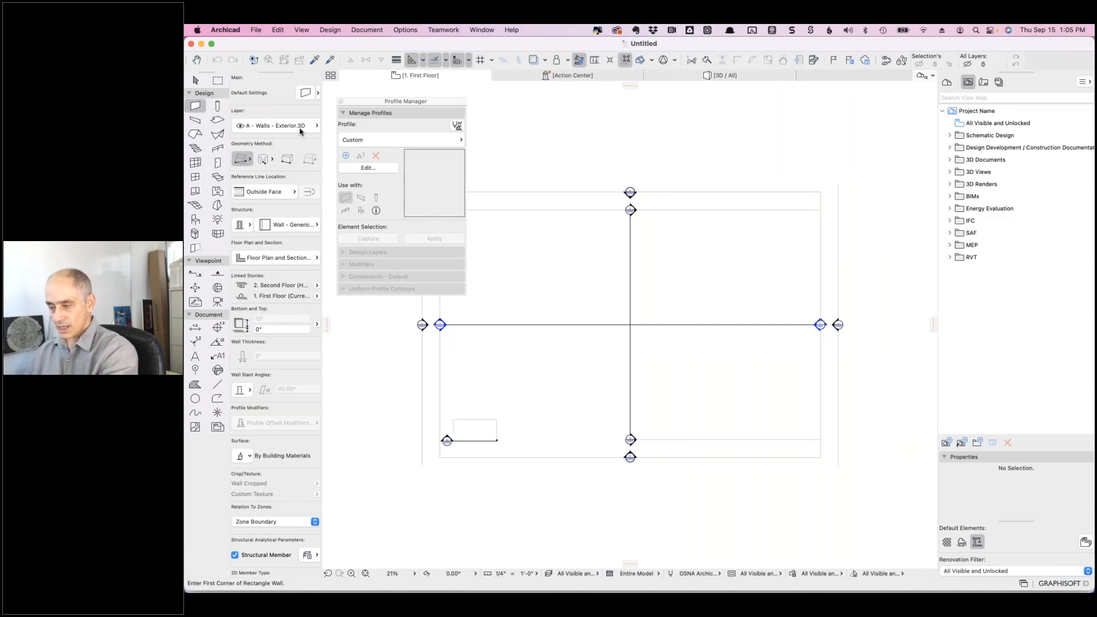
pyautogui.click(567, 295)
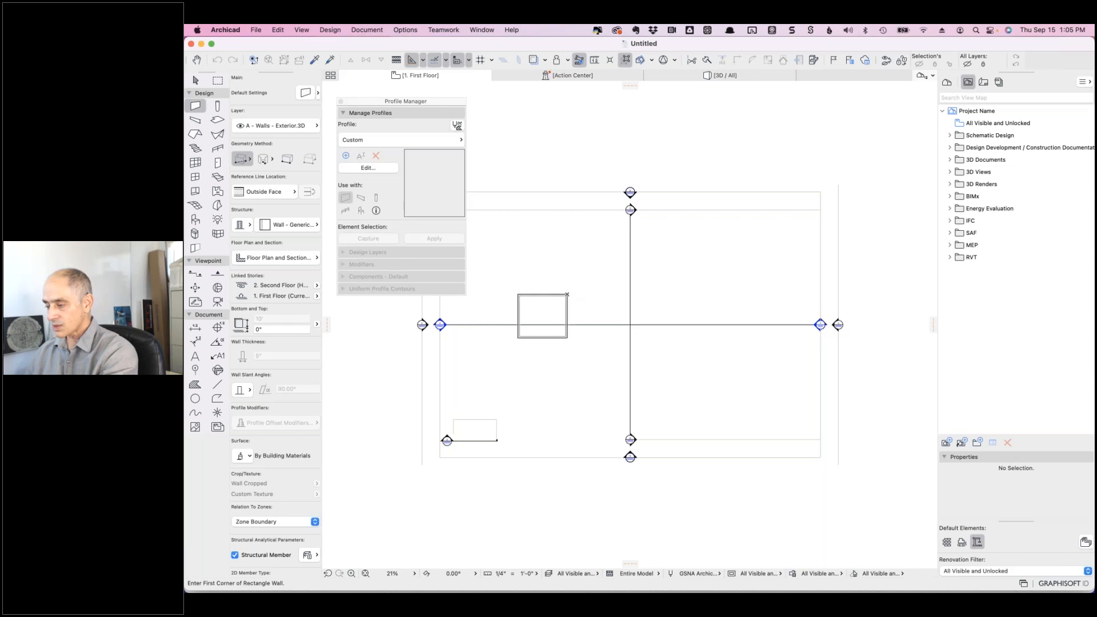
pyautogui.click(669, 359)
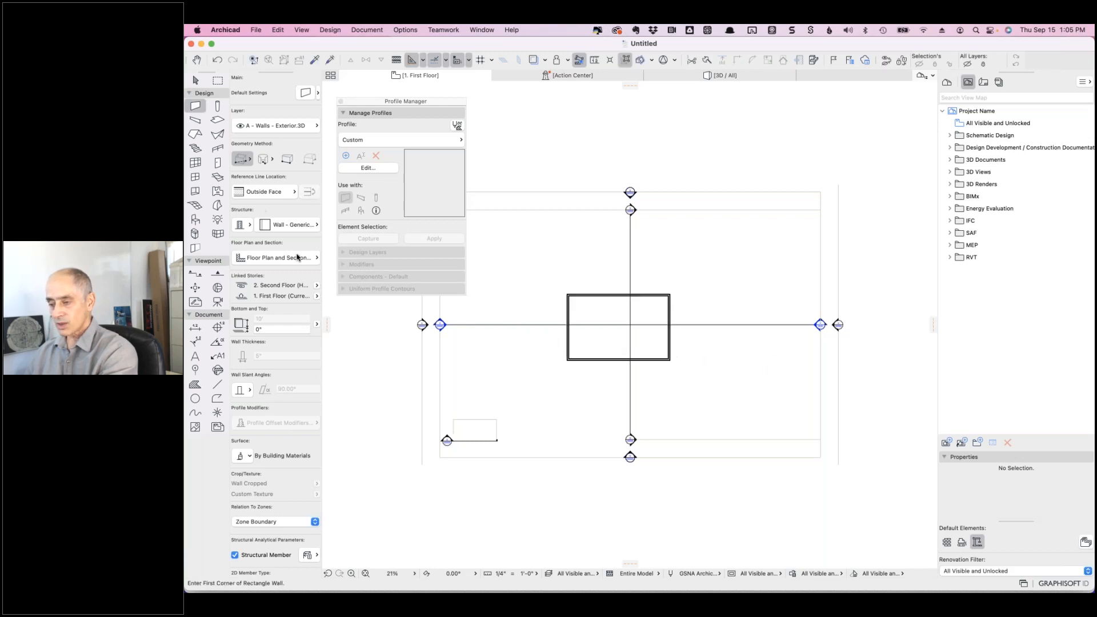
# - View the room in 3D from a zoomed perspective and select the upper floor slab
pyautogui.click(217, 119)
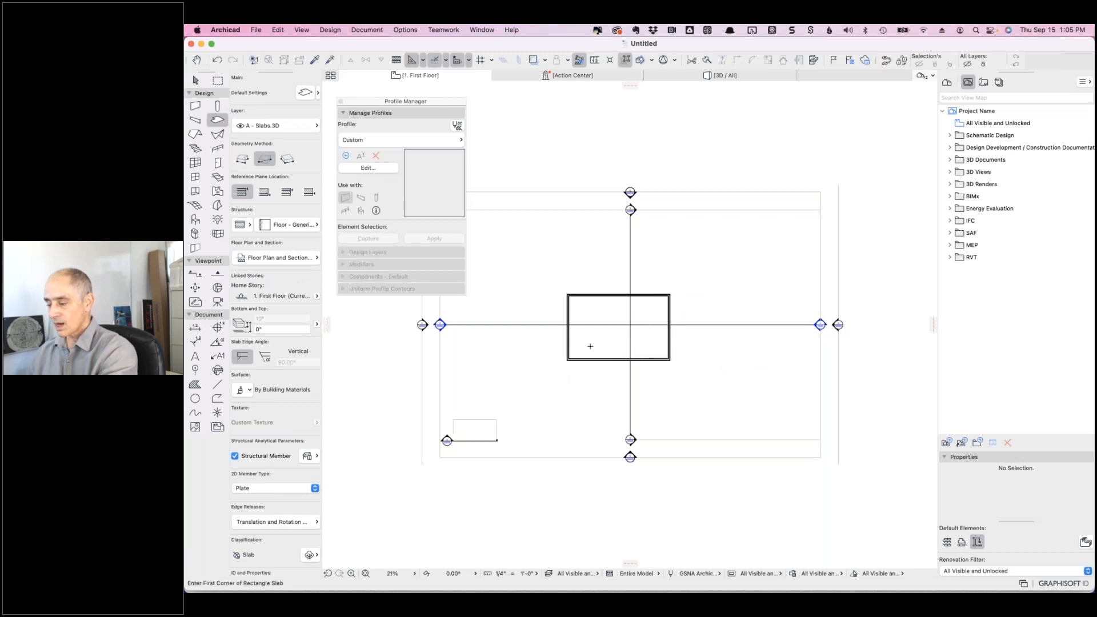
pyautogui.click(710, 76)
pyautogui.keyDown('shift'); pyautogui.moveTo(668, 244); pyautogui.dragTo(579, 370, button='middle'); pyautogui.keyUp('shift')
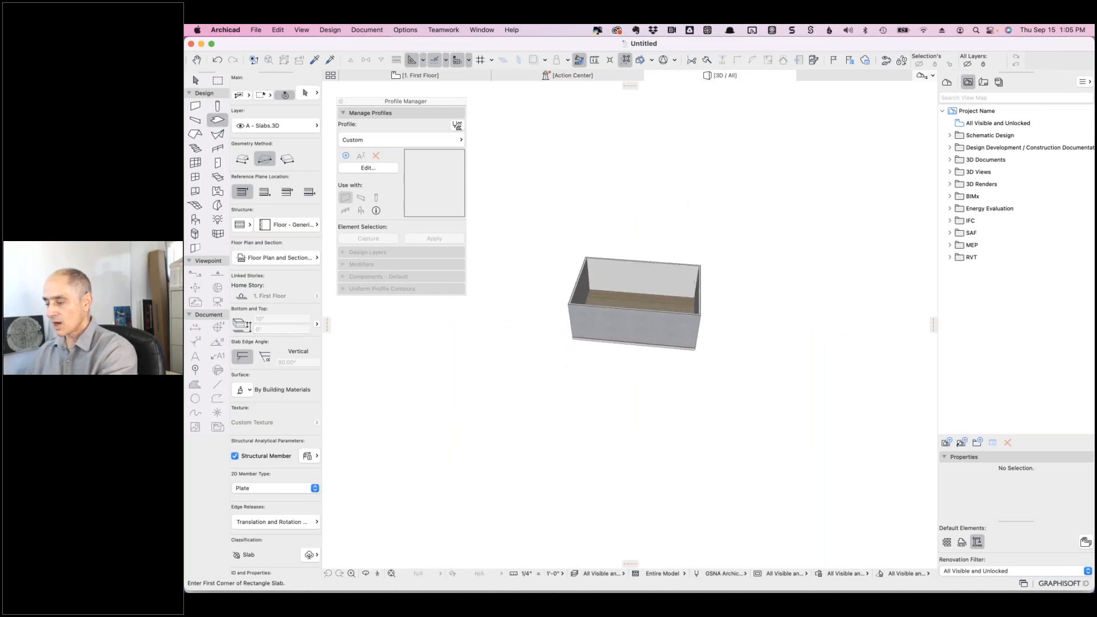
pyautogui.scroll(5, 603, 284)
pyautogui.scroll(3, 604, 285)
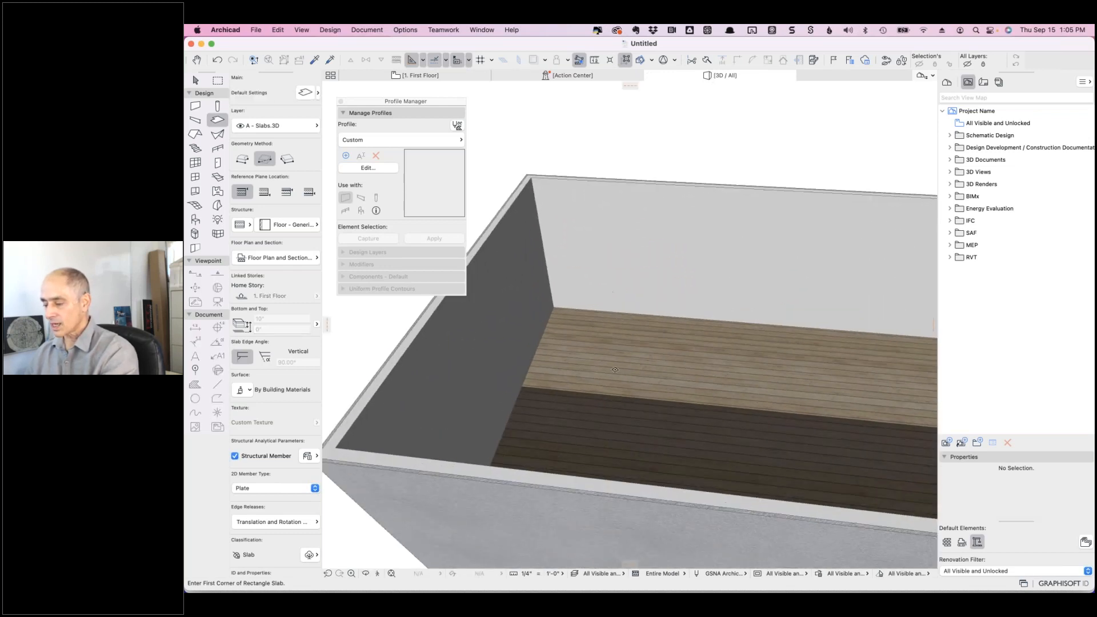
pyautogui.keyDown('shift'); pyautogui.click(632, 354); pyautogui.keyUp('shift')
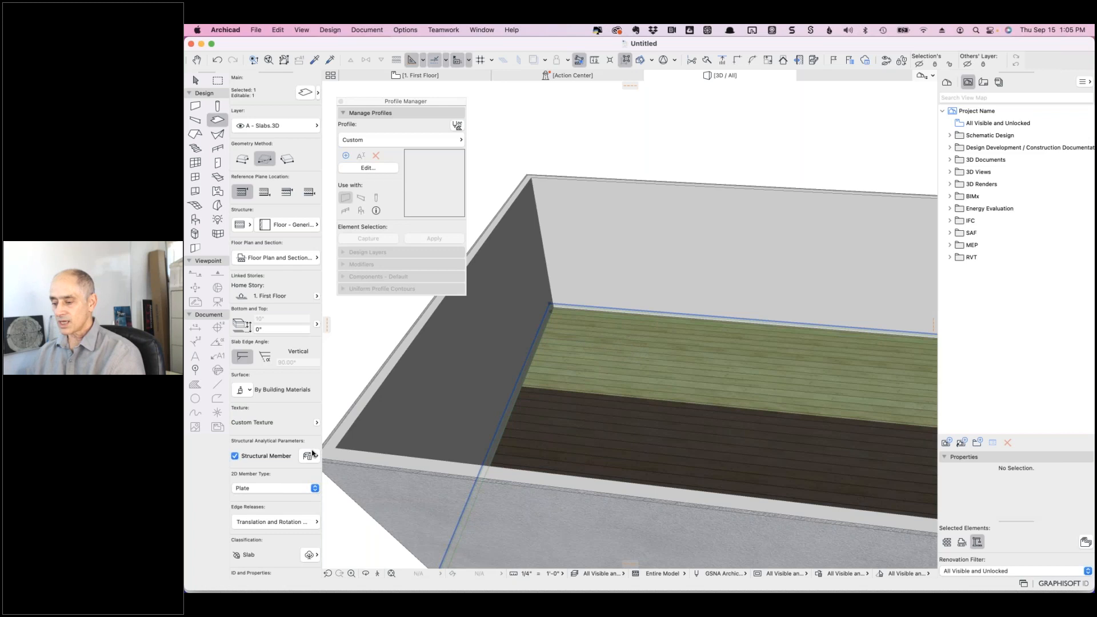
# - Set the slab's structure to Floor - Generic 8" : F01
pyautogui.click(311, 226)
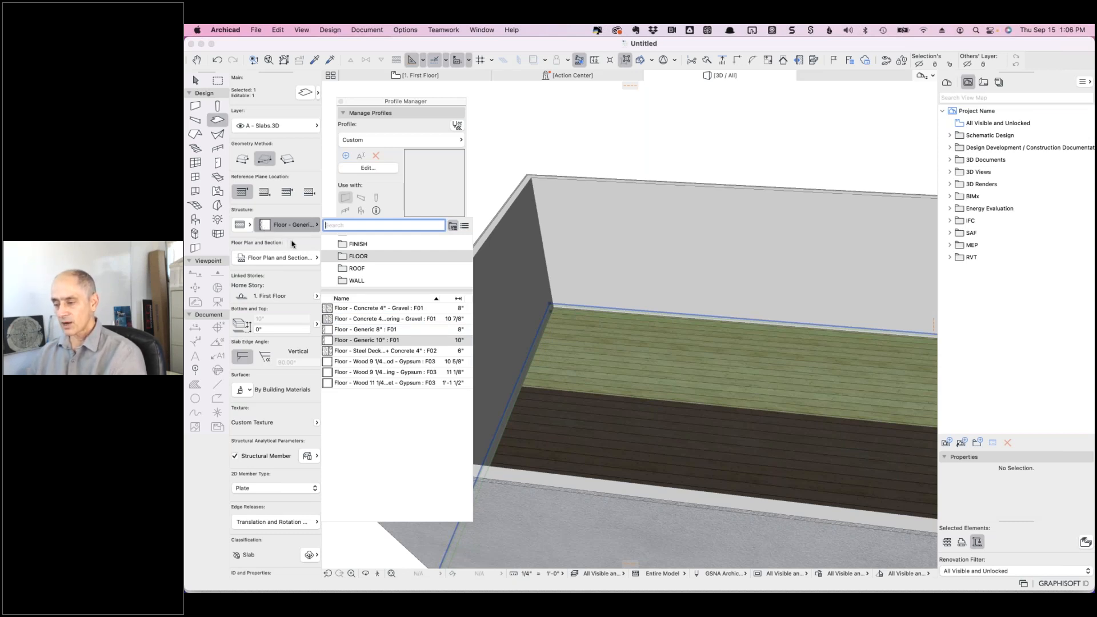
pyautogui.click(343, 329)
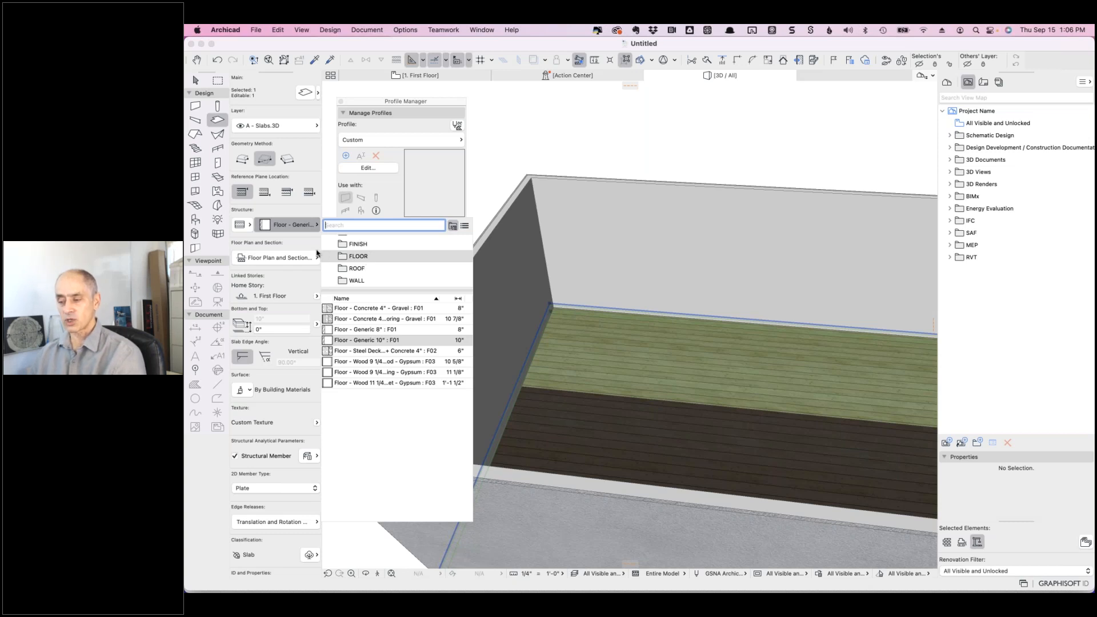
pyautogui.click(303, 213)
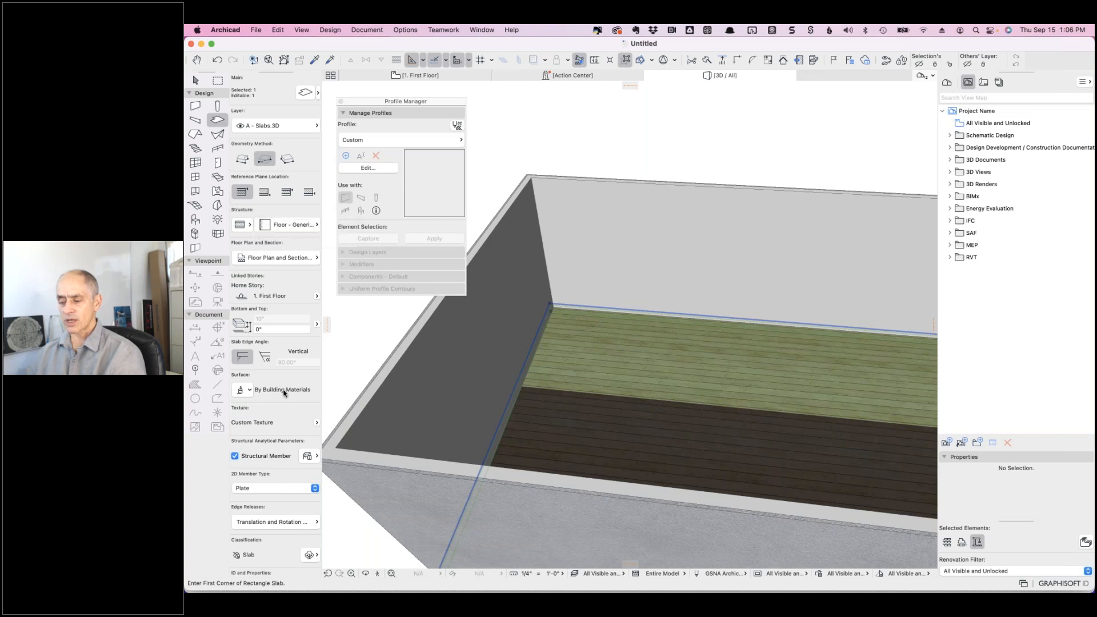
# - Override the slab's top surface with Wood - Flooring from the wood surfaces list
pyautogui.click(250, 390)
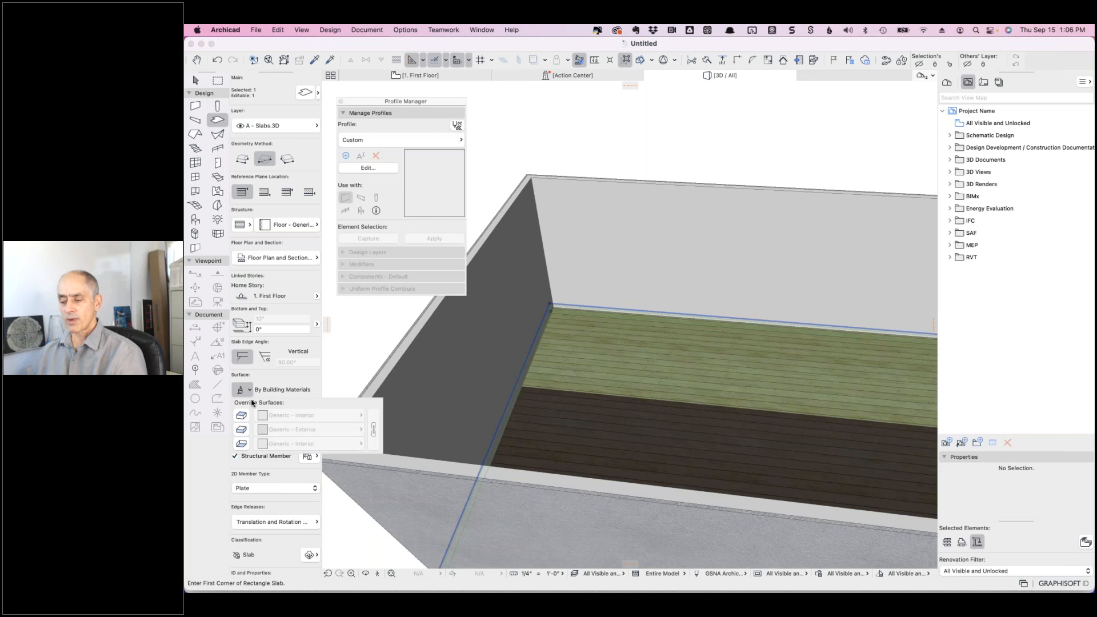
pyautogui.click(242, 415)
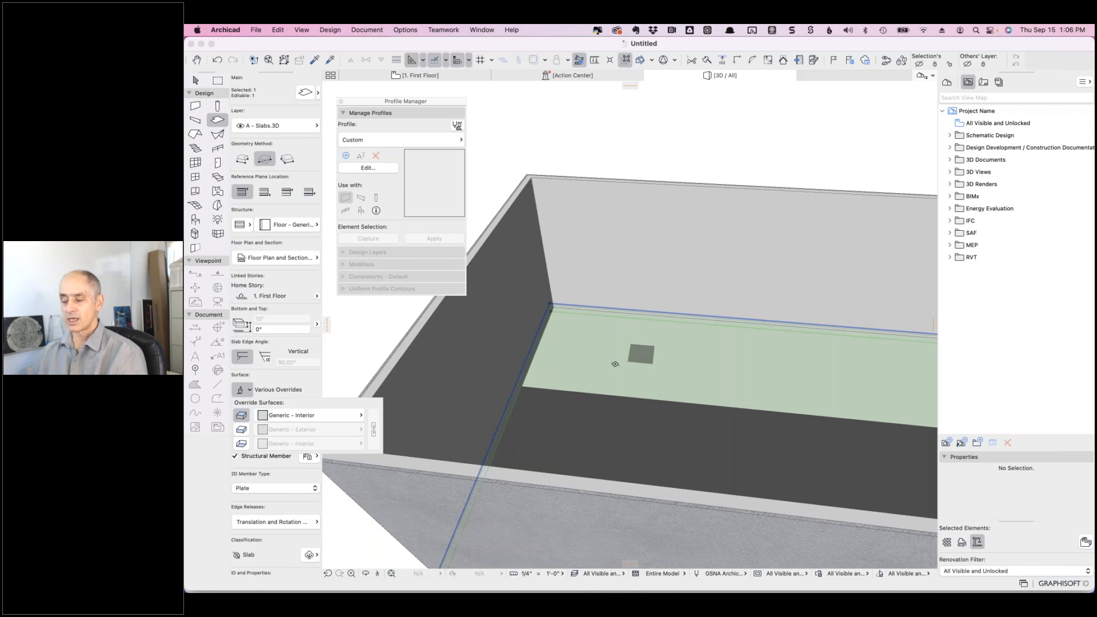
pyautogui.click(361, 417)
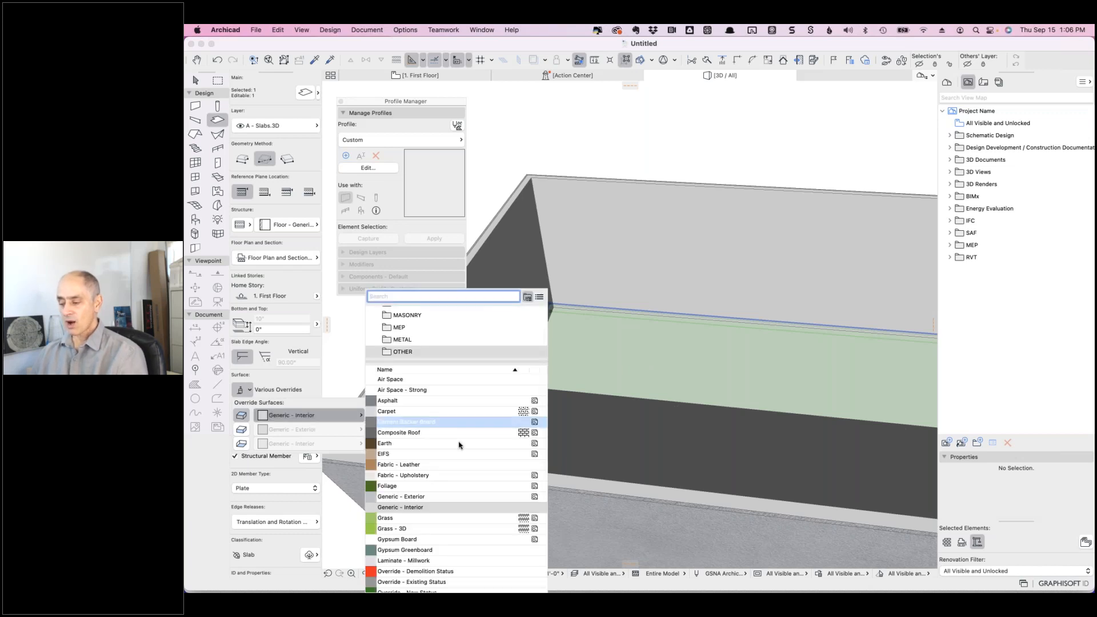
pyautogui.scroll(3, 428, 321)
pyautogui.scroll(-3, 428, 322)
pyautogui.scroll(-5, 429, 321)
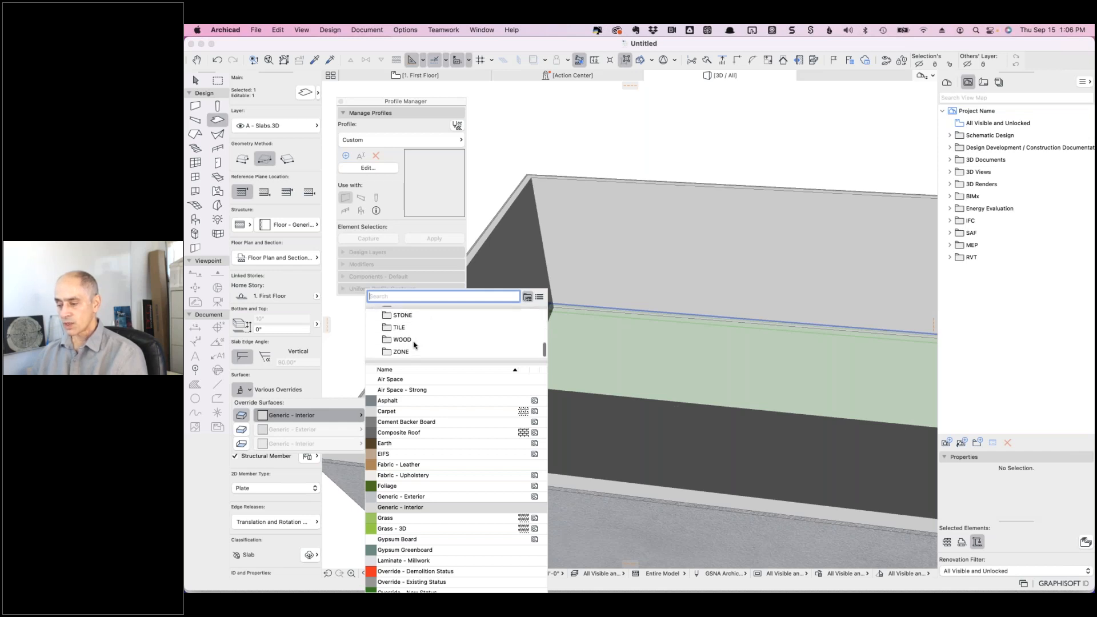
pyautogui.click(414, 341)
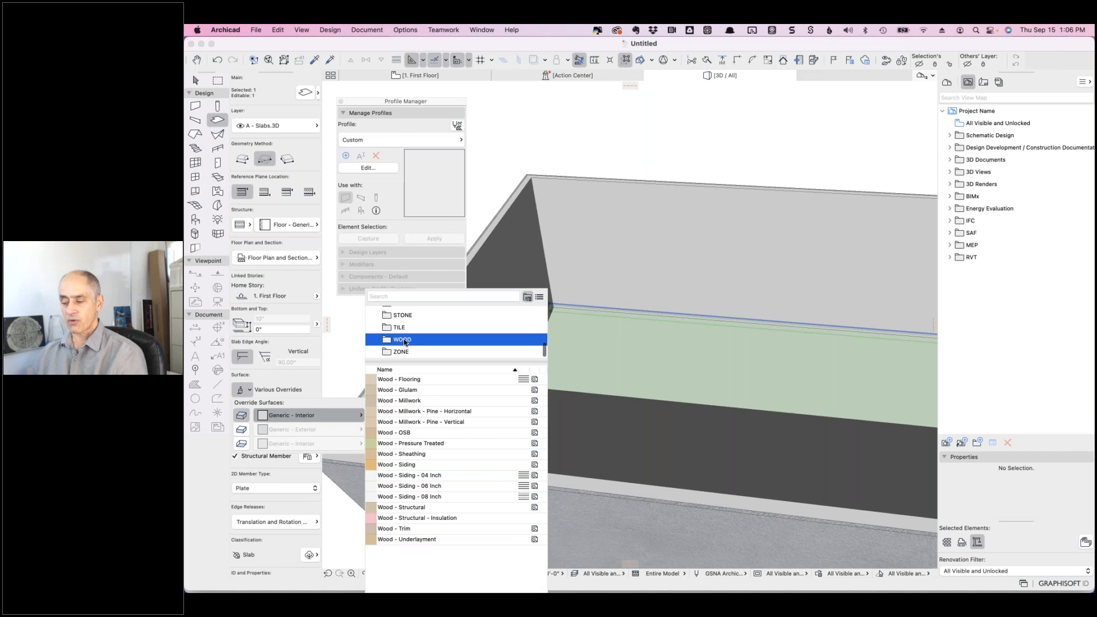
pyautogui.click(396, 434)
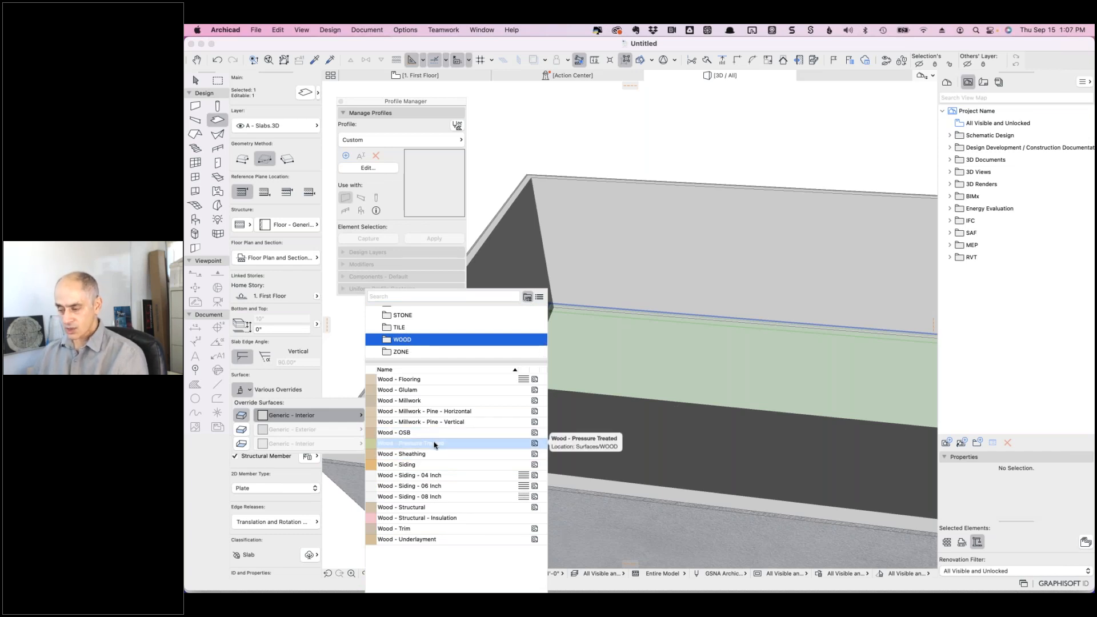
pyautogui.click(399, 380)
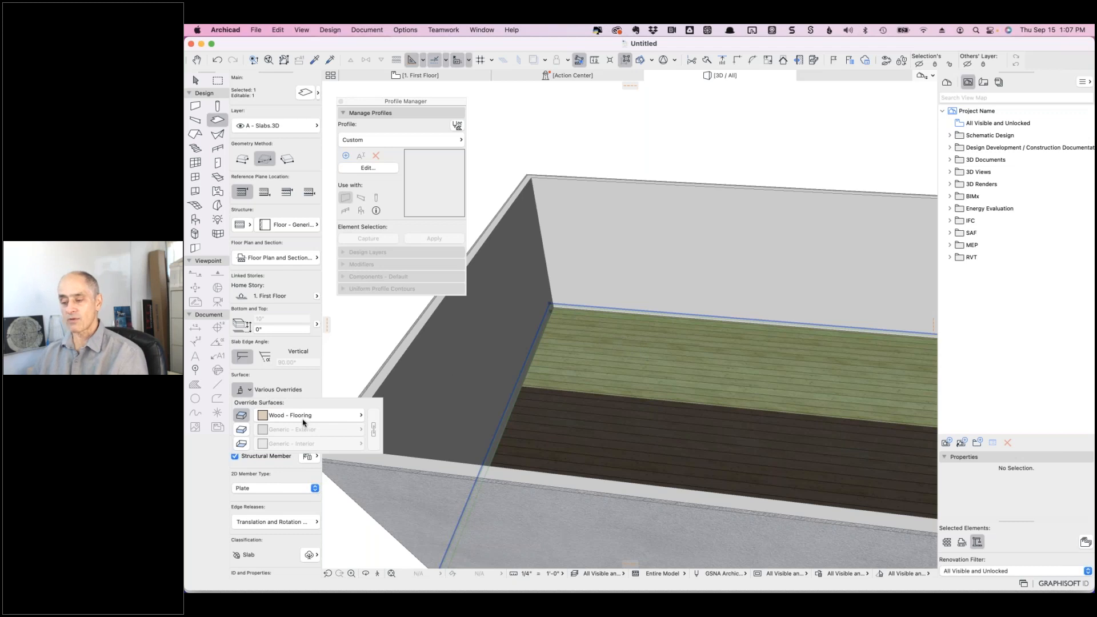
pyautogui.click(306, 384)
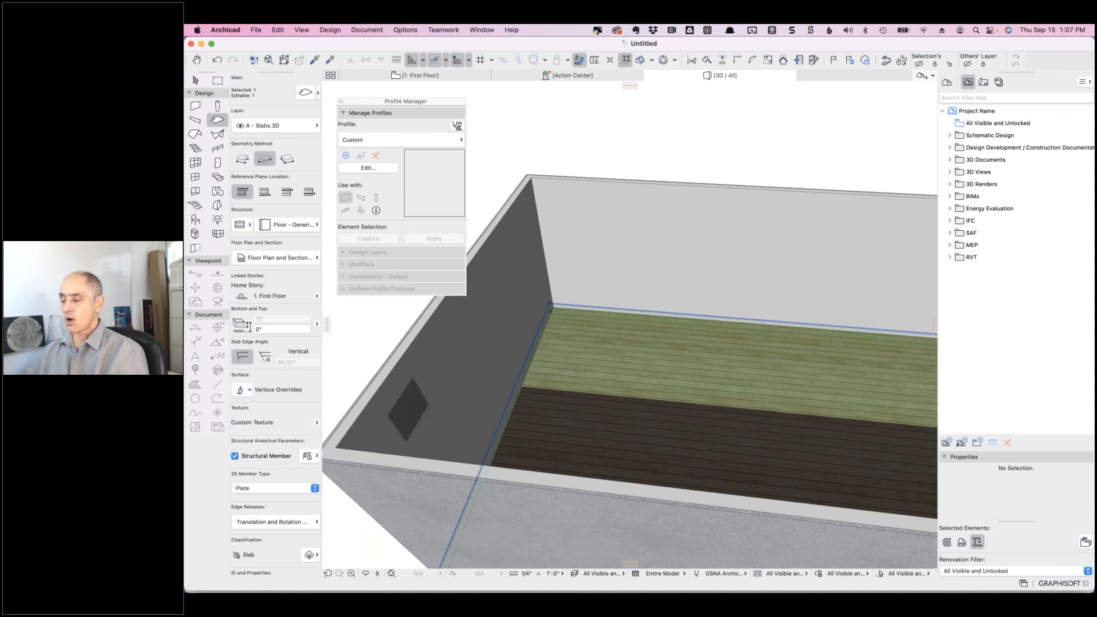
# - Deselect the slab and open Options > Surfaces to view the surface attributes
pyautogui.scroll(5, 533, 329)
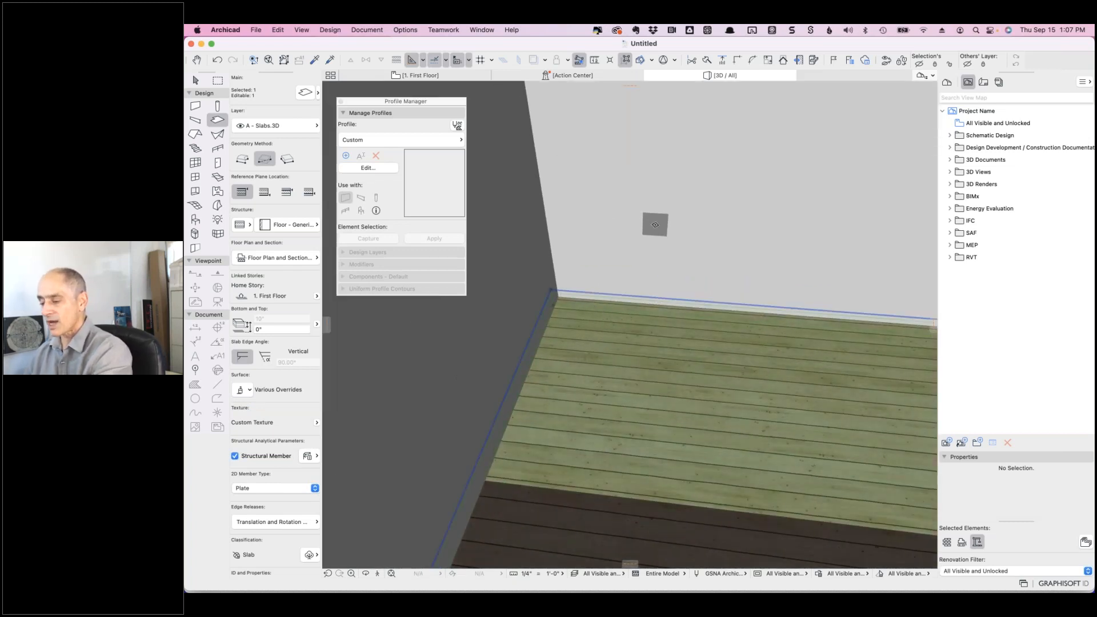
pyautogui.press('Escape')
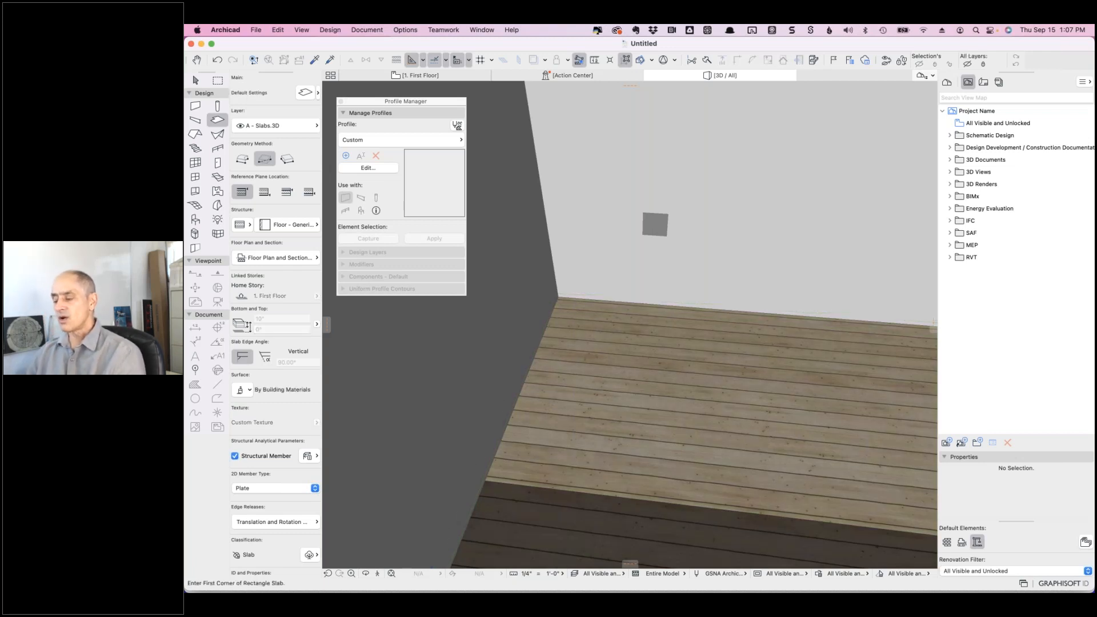
pyautogui.click(403, 32)
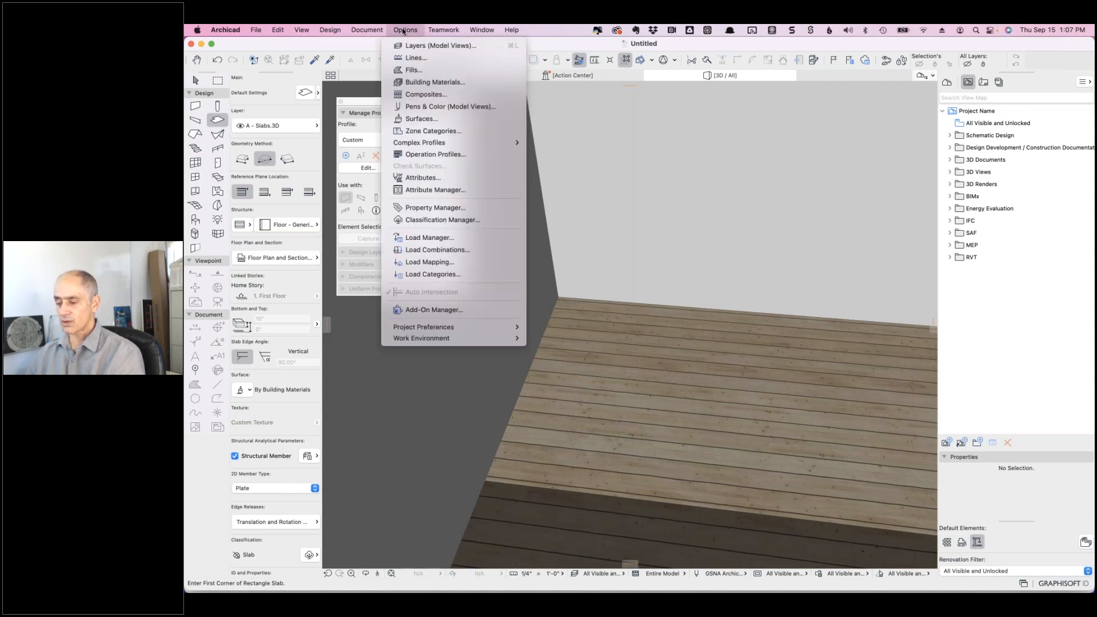
pyautogui.click(424, 120)
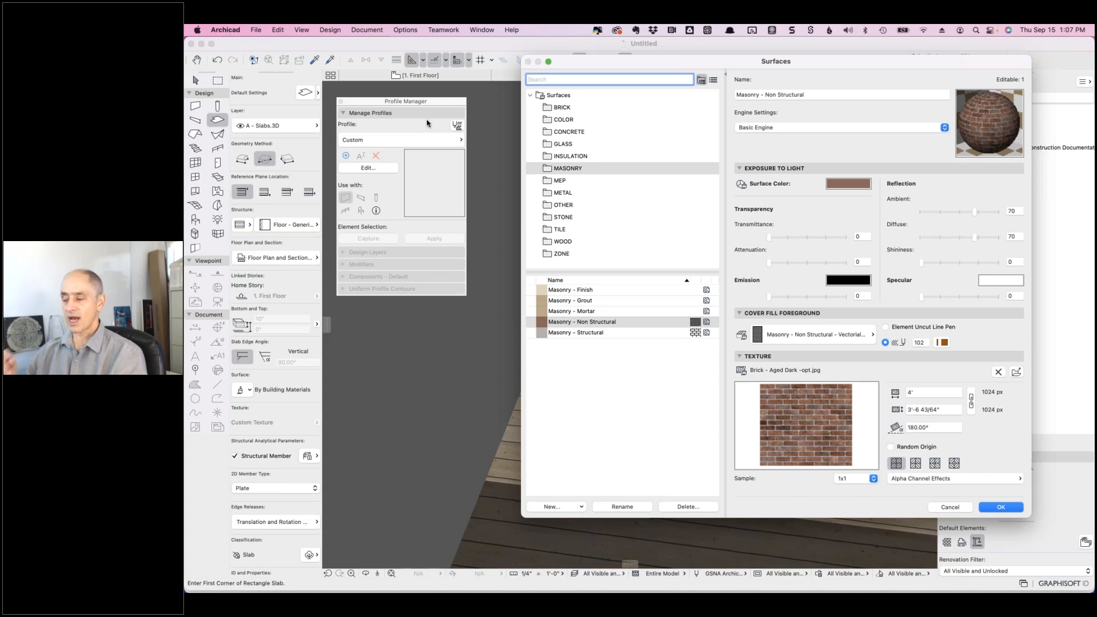
# - Raise Wood - Flooring's Ambient, Diffuse, Shininess and Specular sliders (83, 79, 100, 69) and confirm
pyautogui.click(581, 241)
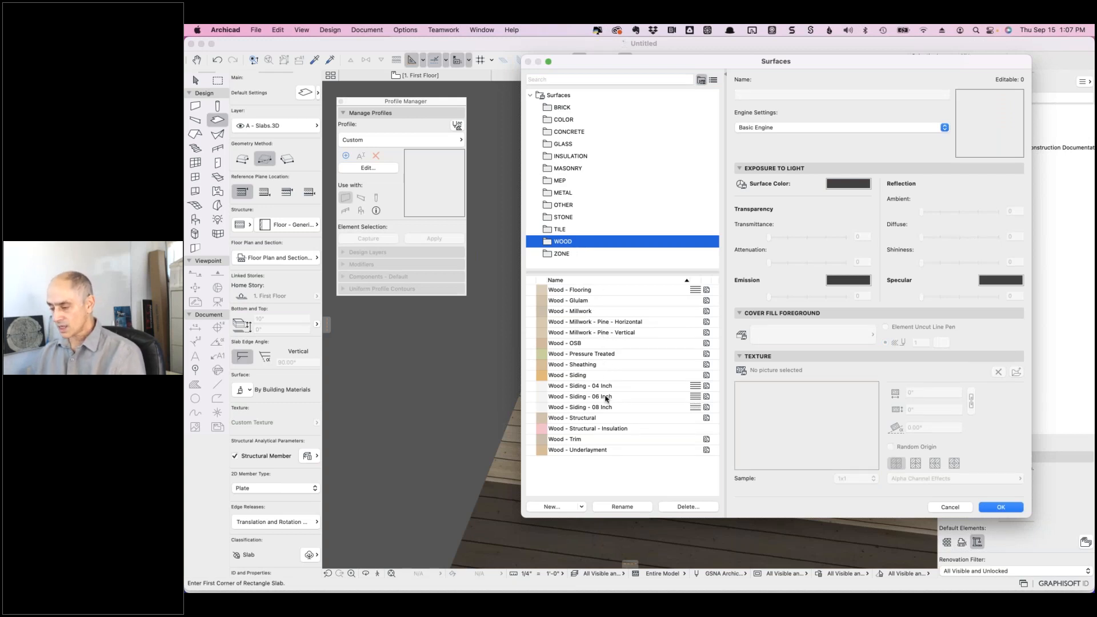
pyautogui.click(588, 292)
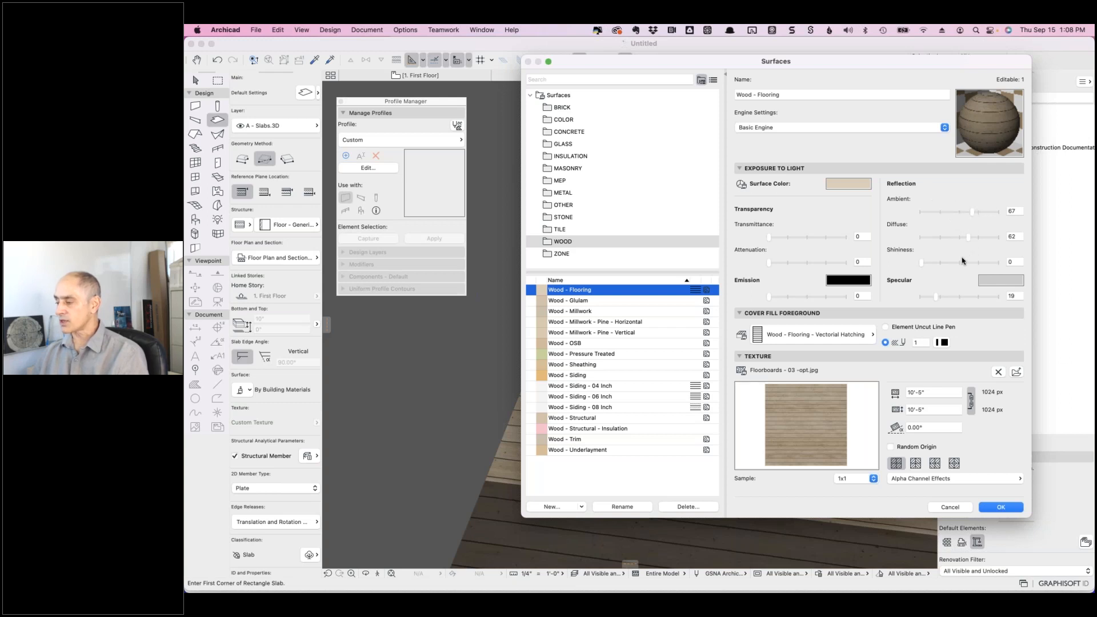
pyautogui.moveTo(920, 262); pyautogui.dragTo(968, 264)
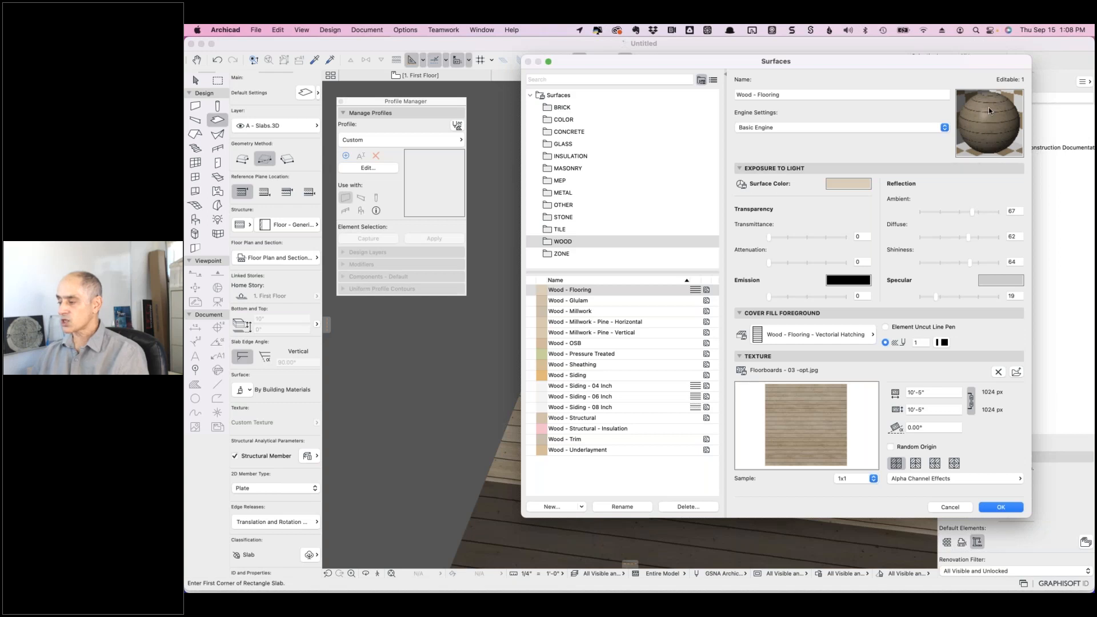
pyautogui.moveTo(970, 264); pyautogui.dragTo(991, 264)
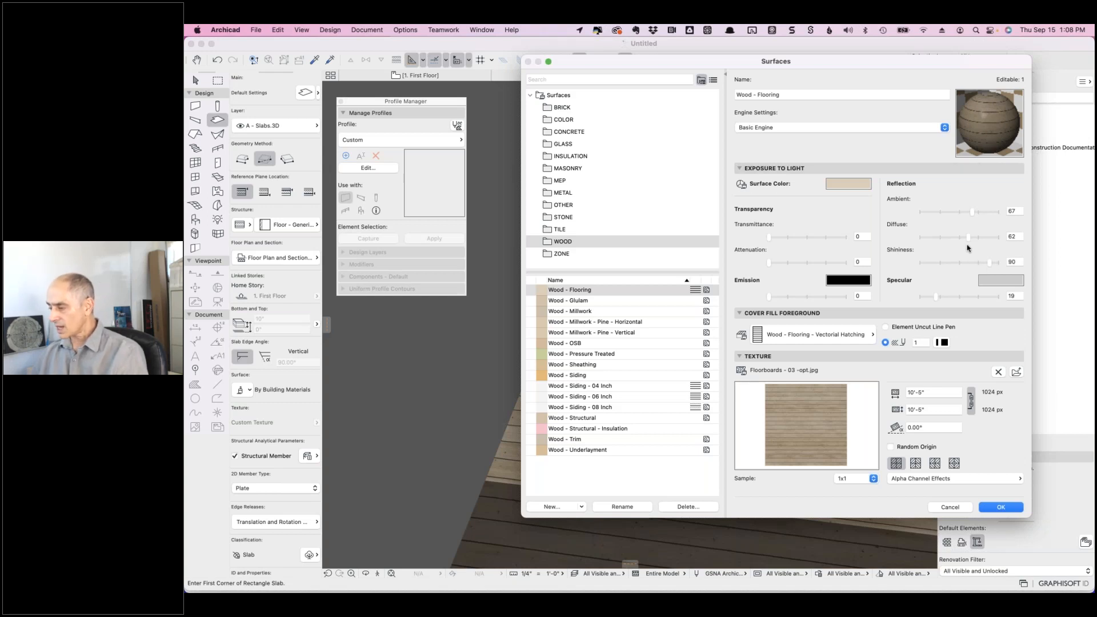
pyautogui.moveTo(971, 212)
pyautogui.mouseDown()
pyautogui.moveTo(976, 236)
pyautogui.moveTo(983, 212)
pyautogui.mouseUp()
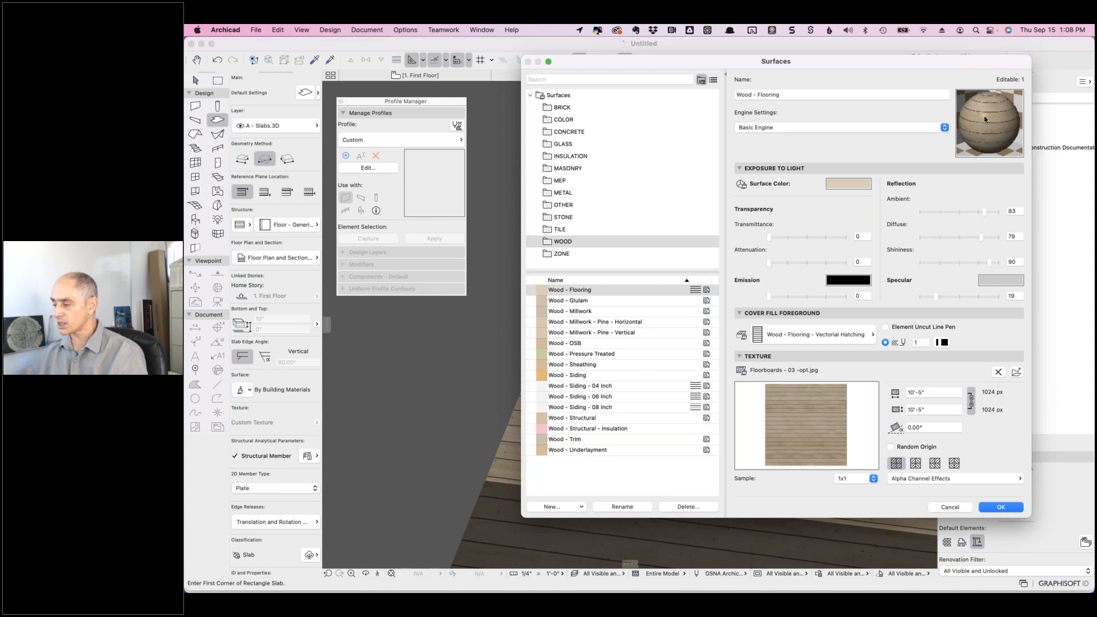
pyautogui.moveTo(990, 265); pyautogui.dragTo(1010, 266)
pyautogui.moveTo(936, 297); pyautogui.dragTo(974, 299)
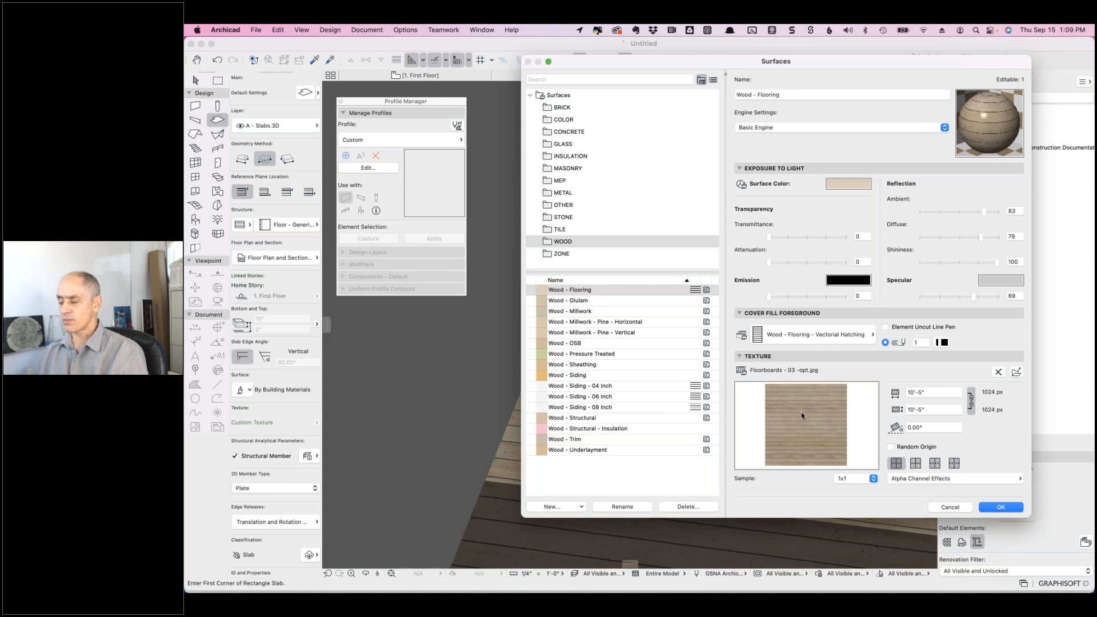
pyautogui.click(1001, 506)
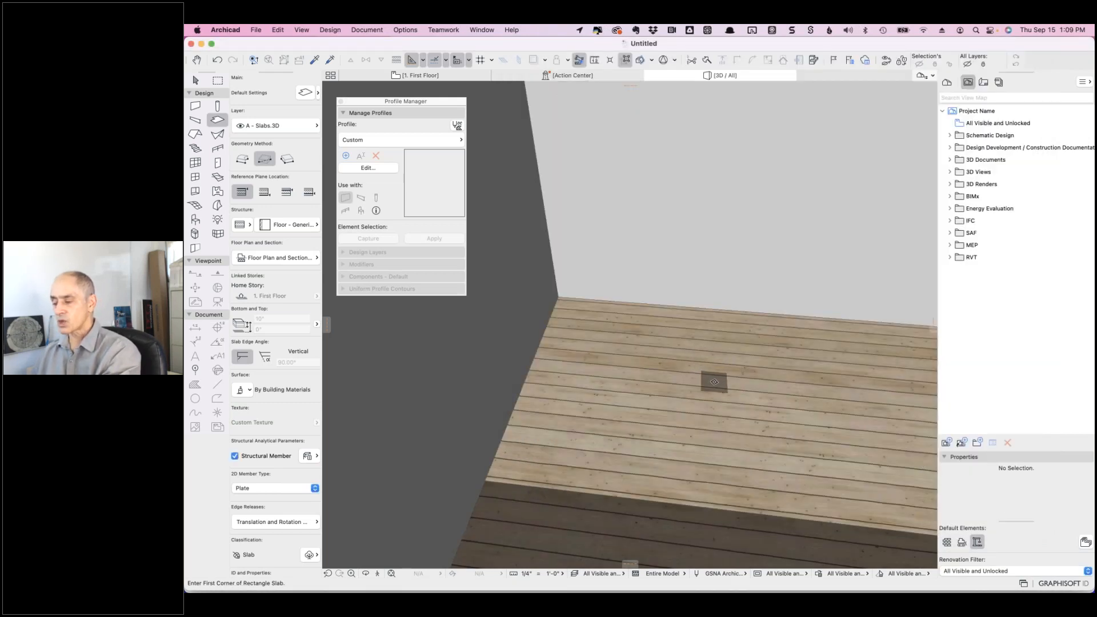
pyautogui.scroll(-3, 714, 382)
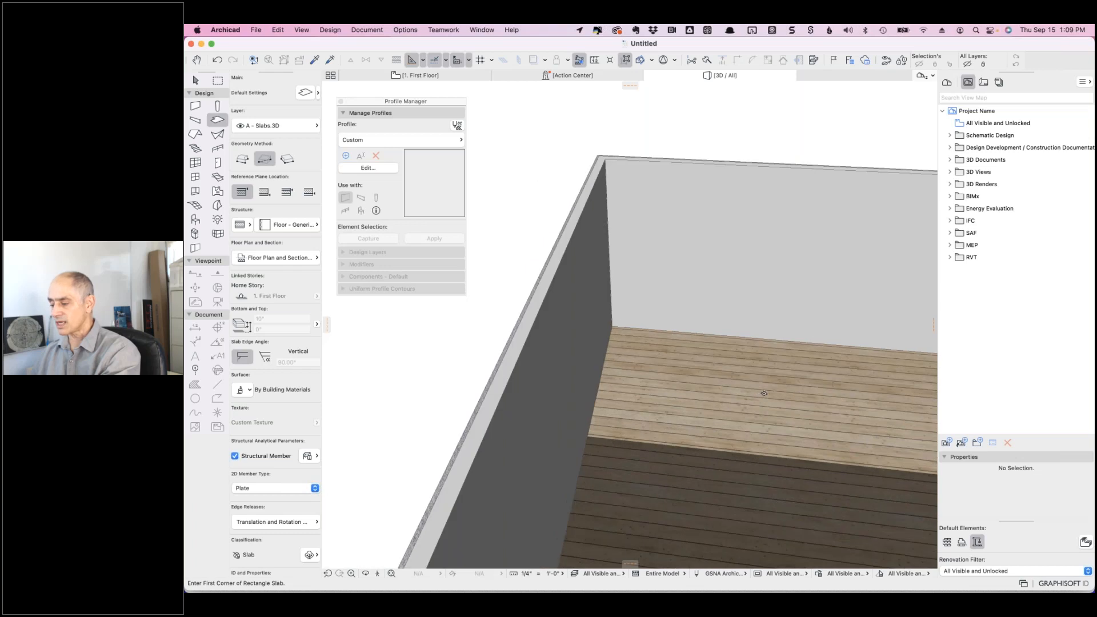
pyautogui.rightClick(746, 390)
pyautogui.click(677, 365)
pyautogui.keyDown('shift'); pyautogui.moveTo(677, 365); pyautogui.dragTo(605, 326, button='middle'); pyautogui.keyUp('shift')
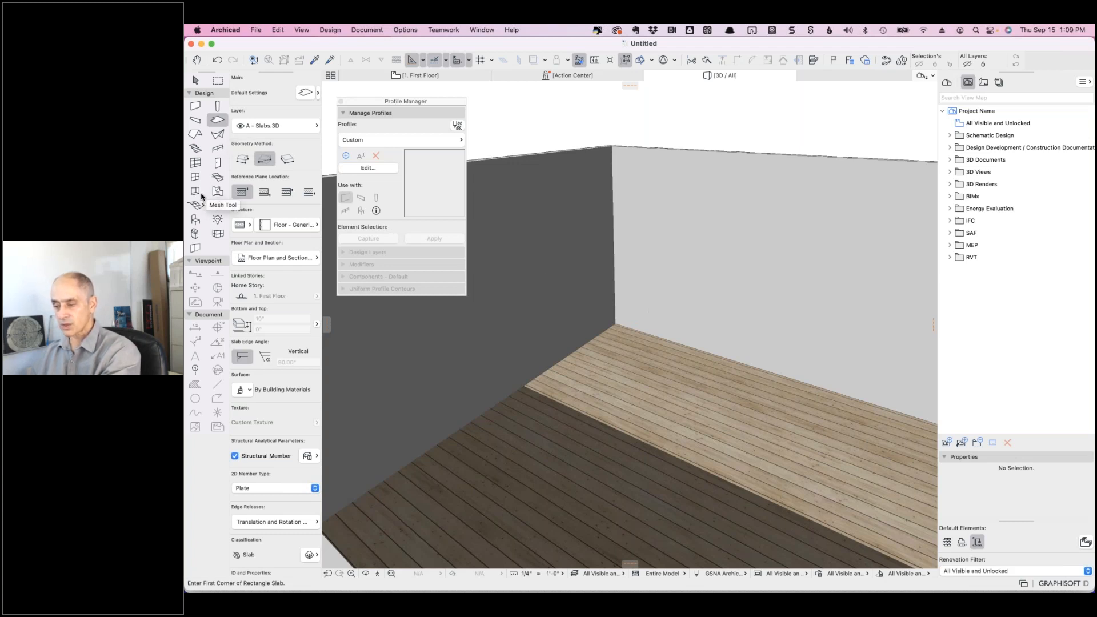
# - Place a W1 Casement 26 window in the light-coloured wall and set its opening side
pyautogui.click(196, 180)
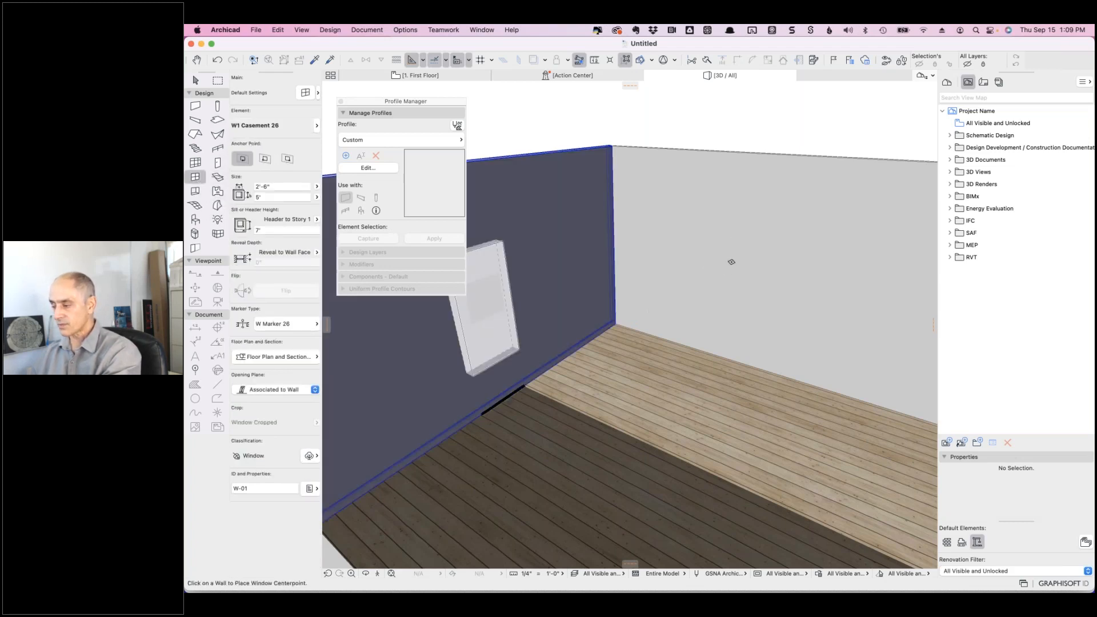
pyautogui.click(735, 273)
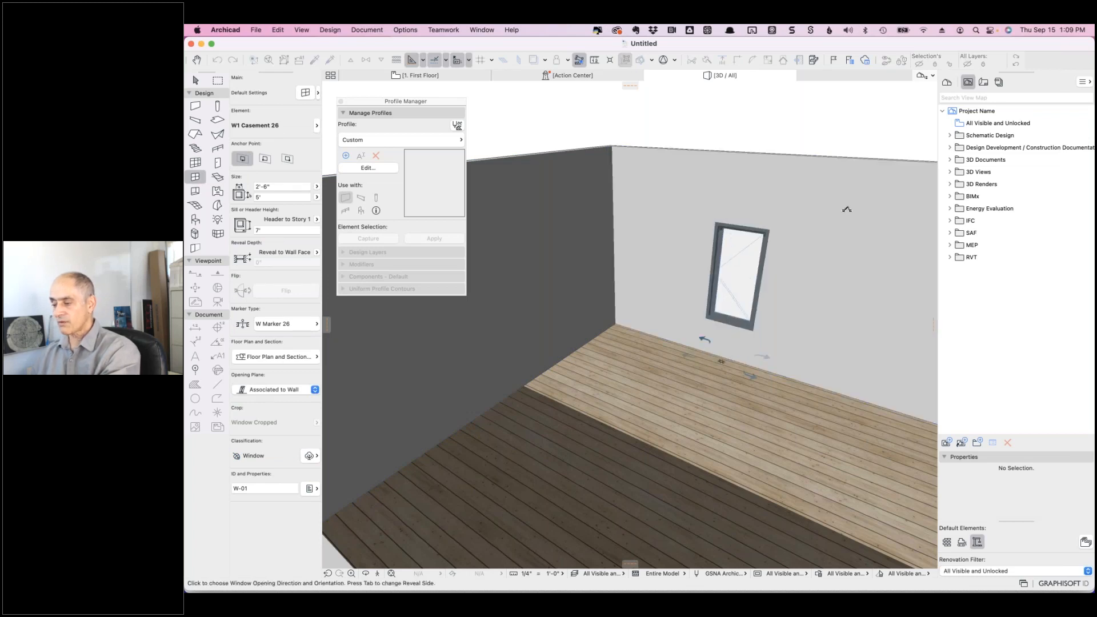
pyautogui.click(716, 385)
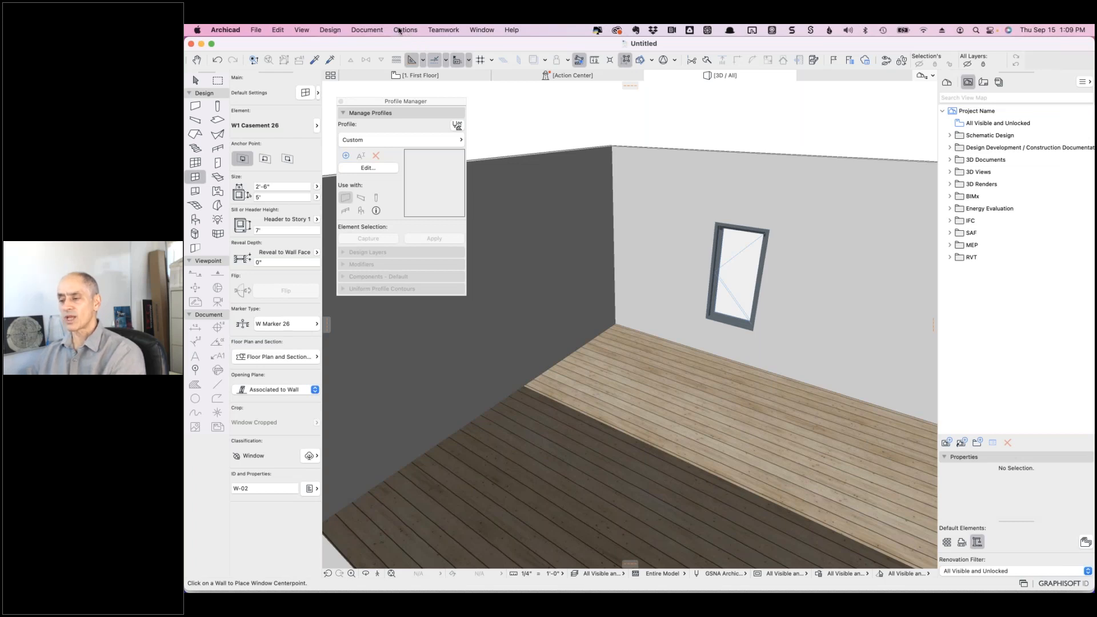
# - Open Document > Creative Imaging > PhotoRendering Settings and set both Quality dropdowns to High
pyautogui.click(368, 30)
pyautogui.moveTo(377, 57)
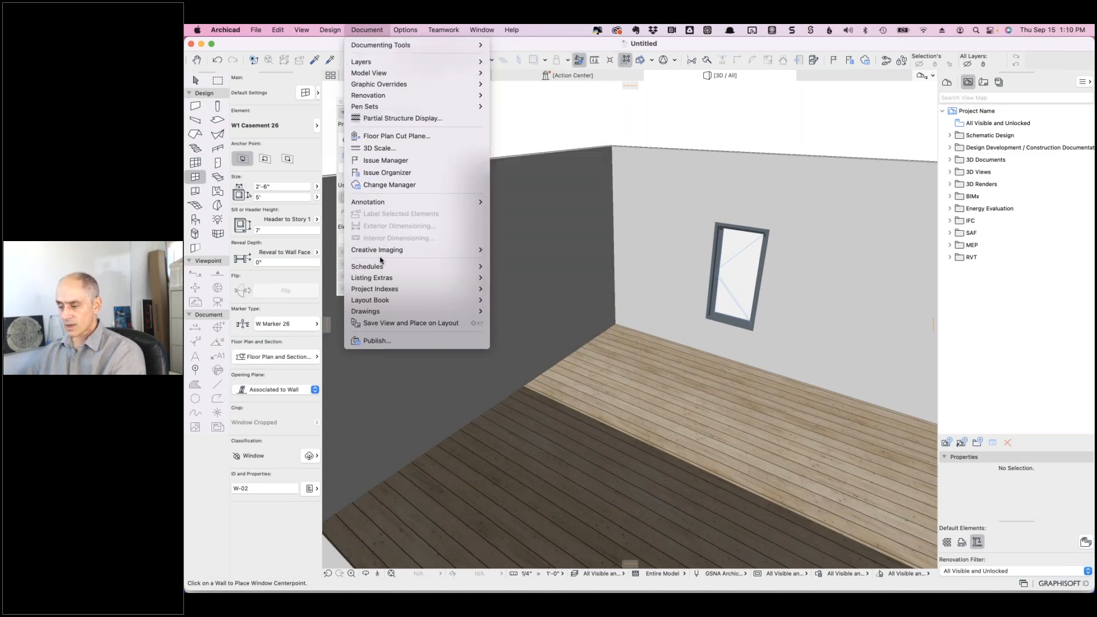
pyautogui.moveTo(379, 254)
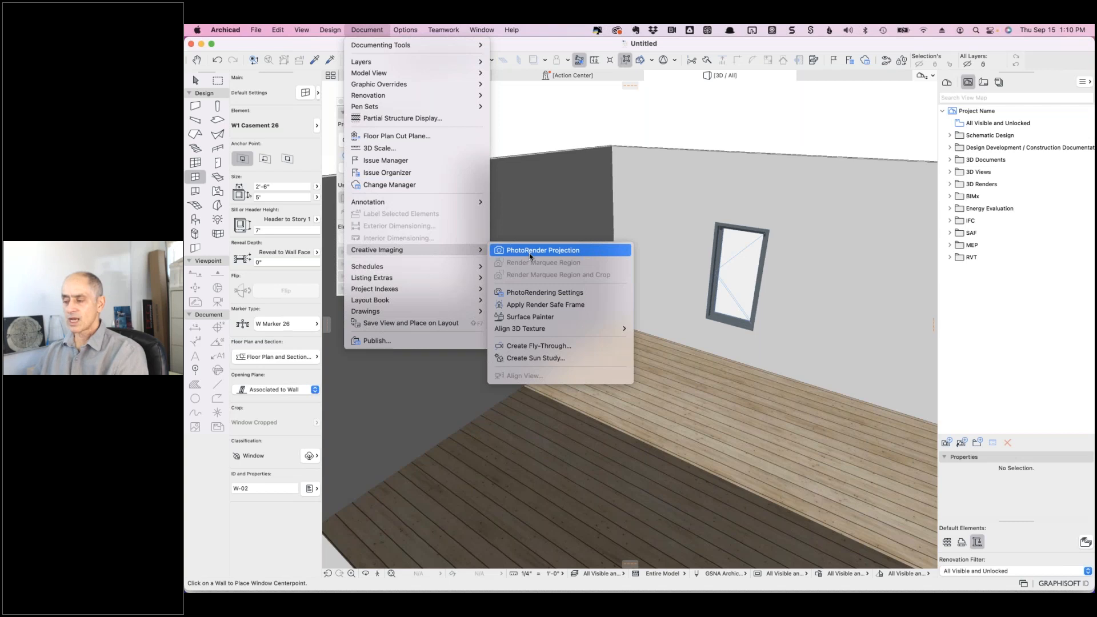
pyautogui.click(537, 293)
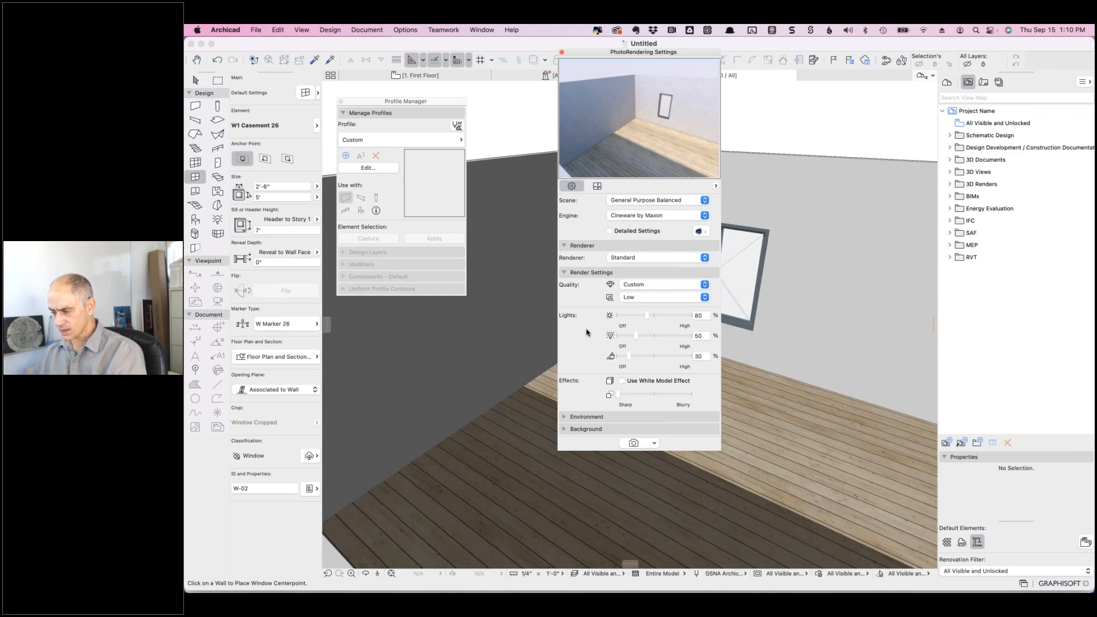
pyautogui.click(642, 297)
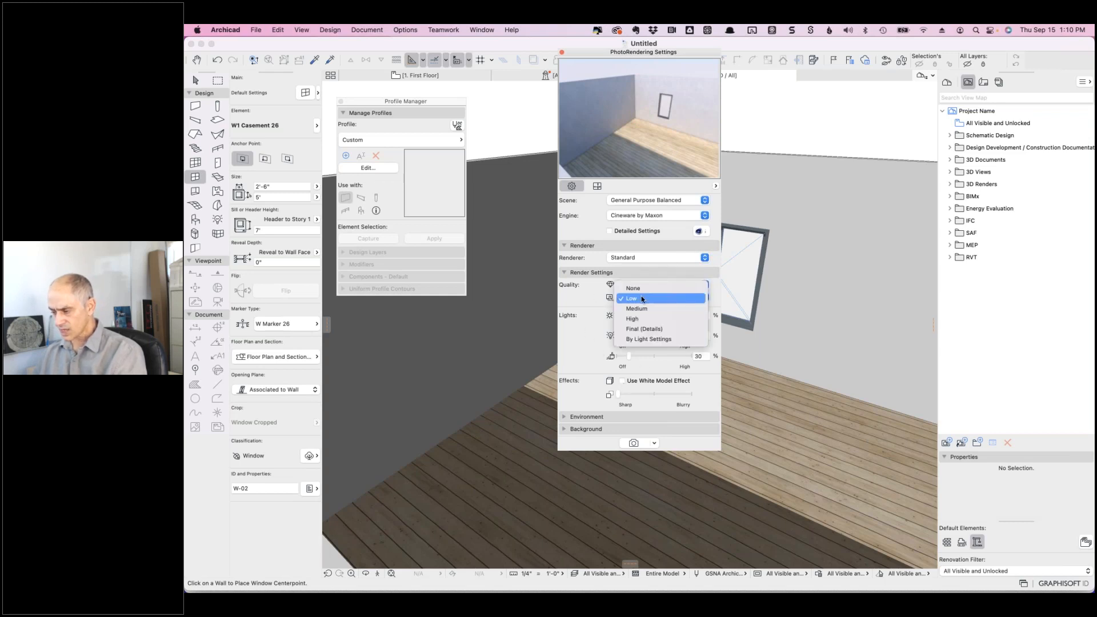
pyautogui.click(632, 320)
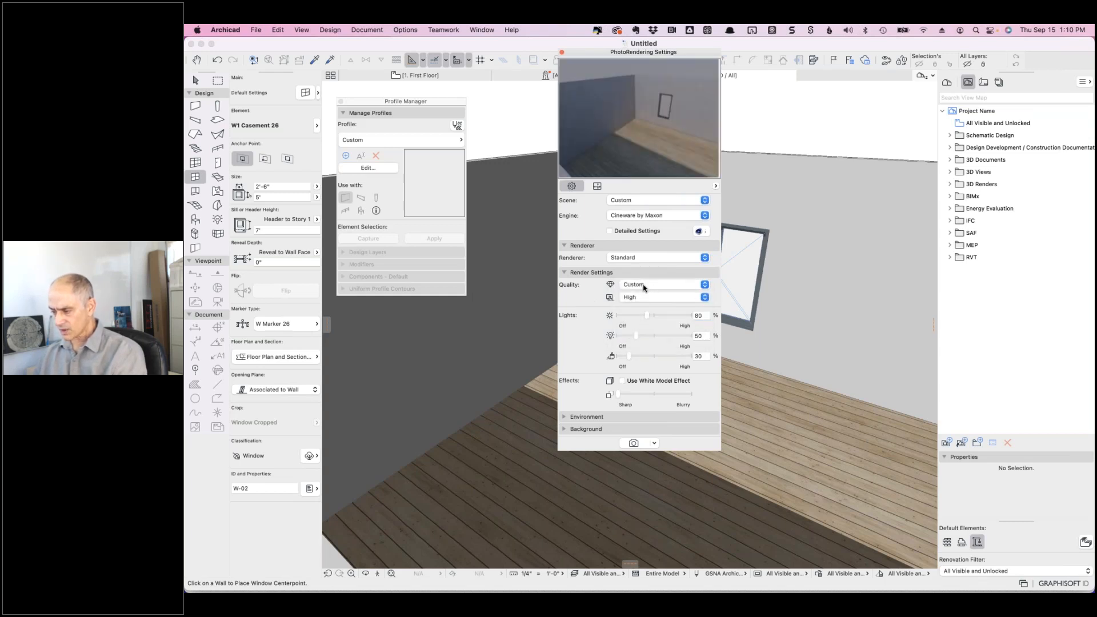
pyautogui.click(644, 287)
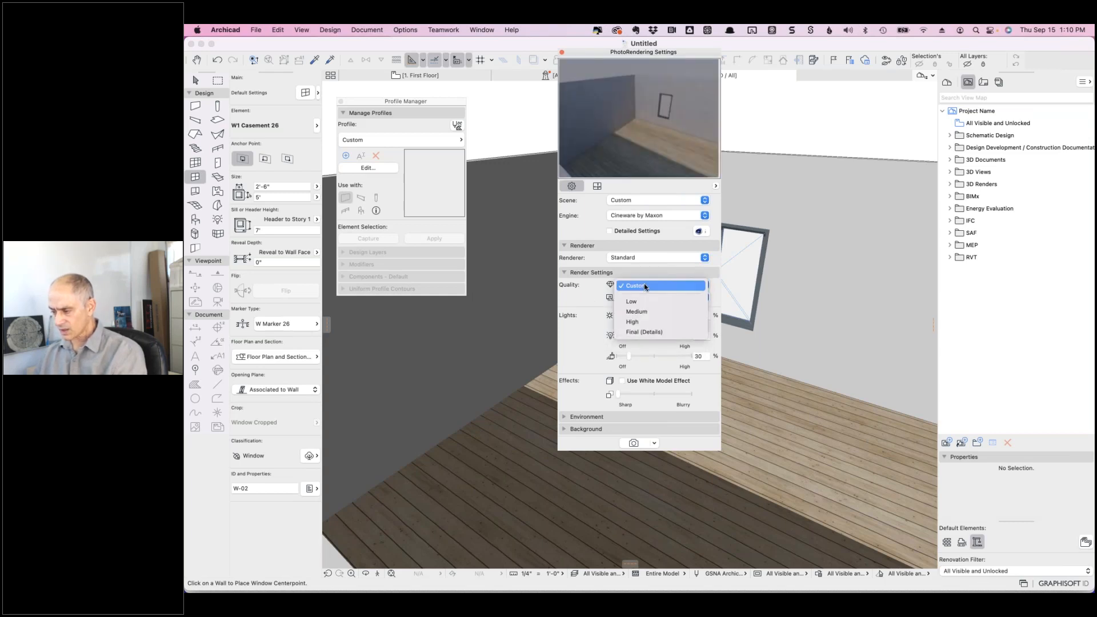
pyautogui.click(632, 322)
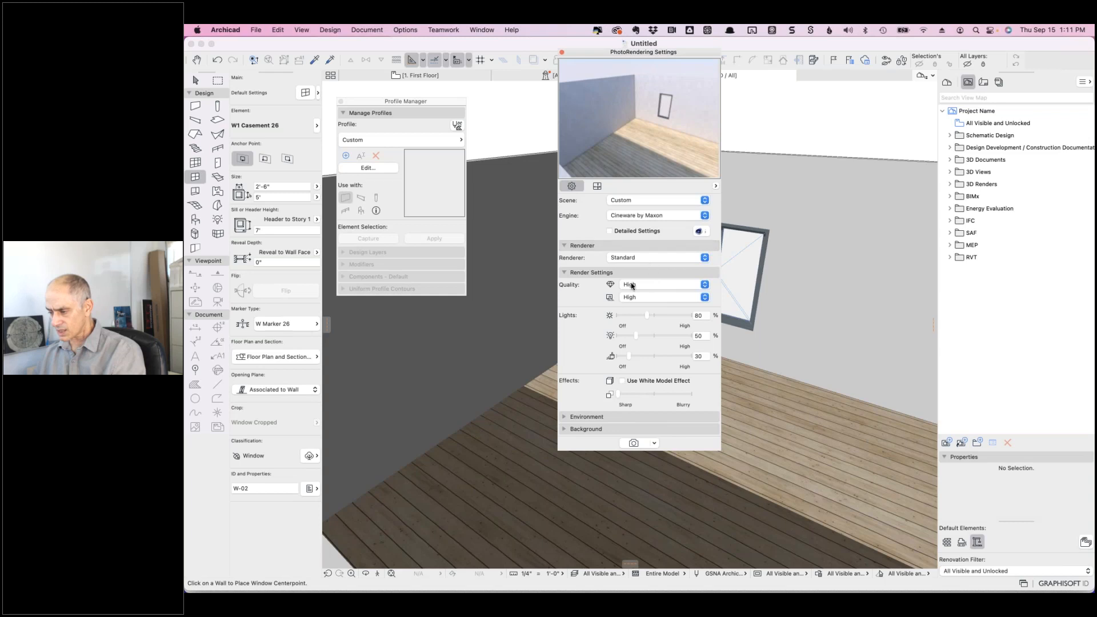
# - Start the Cineware render and move the PhotoRendering Settings palette off the picture
pyautogui.click(634, 443)
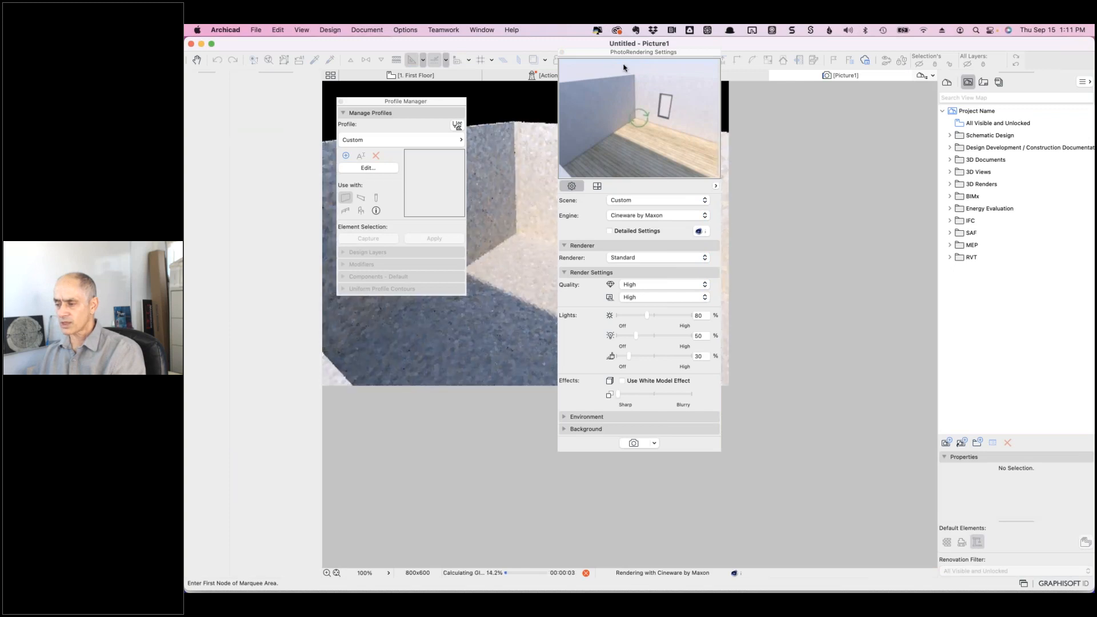
pyautogui.moveTo(605, 61); pyautogui.dragTo(838, 93)
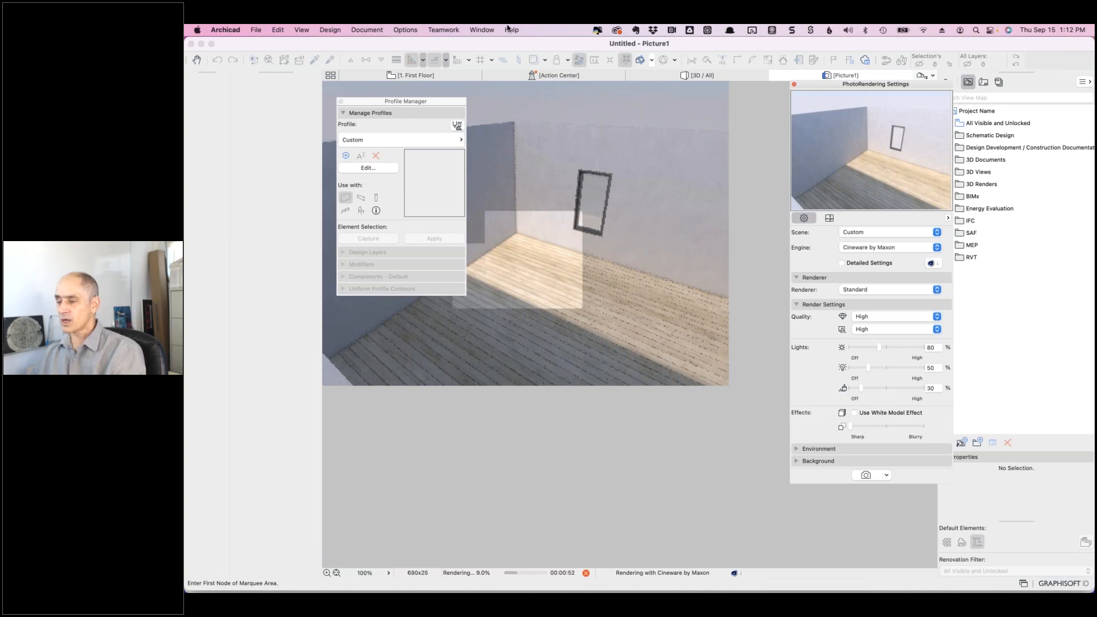
# - Reopen the Wood - Flooring surface settings and set Engine Settings to Cineware and Redshift by Maxon
pyautogui.click(403, 29)
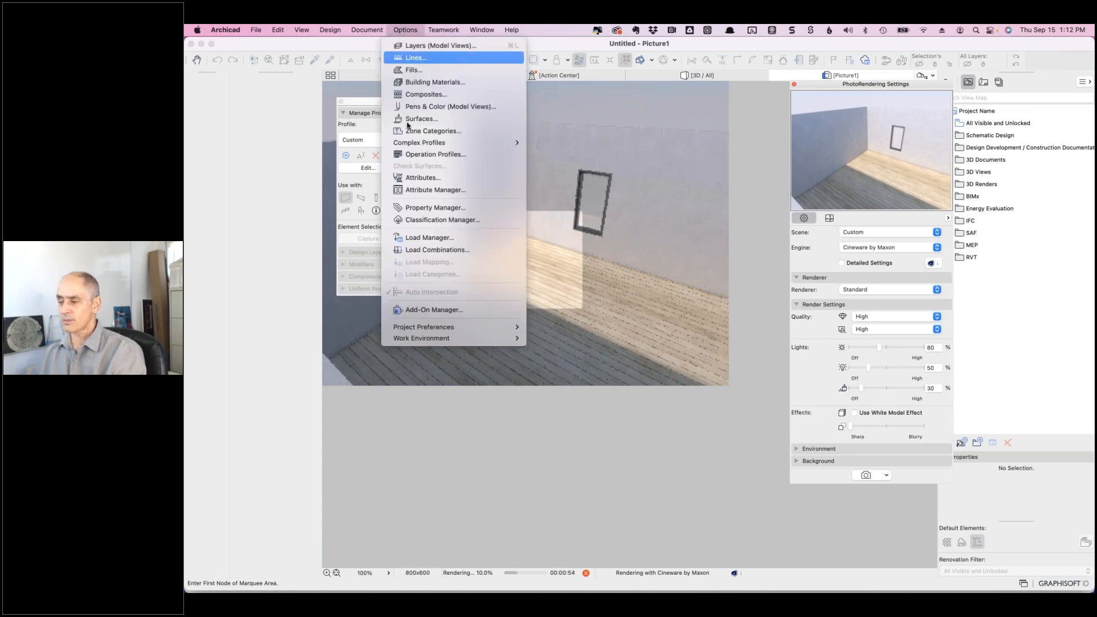
pyautogui.click(410, 119)
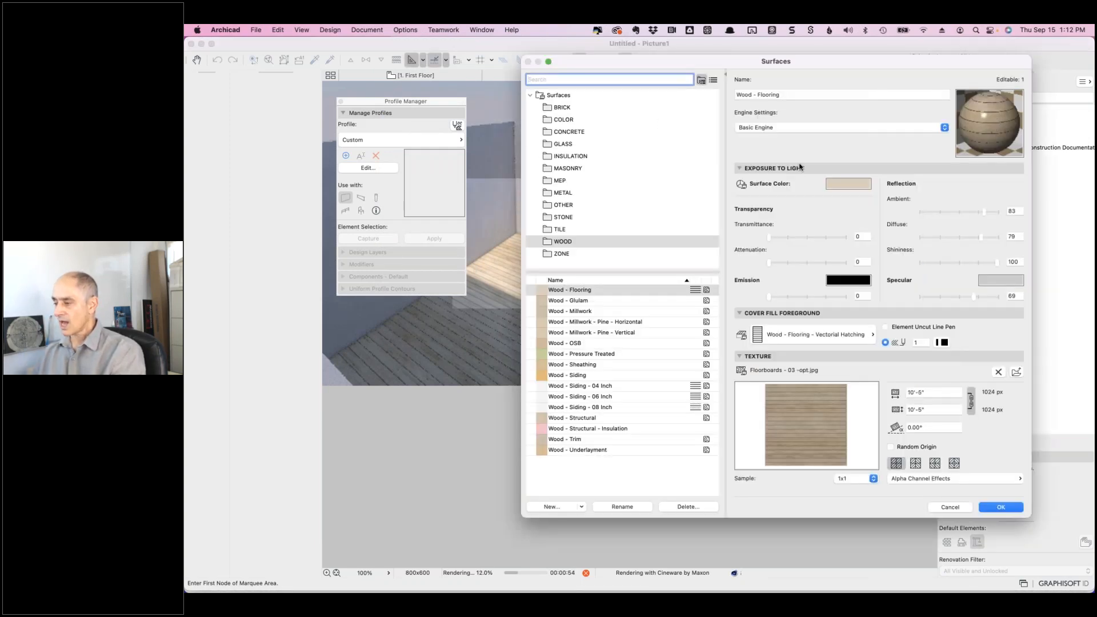
pyautogui.click(759, 128)
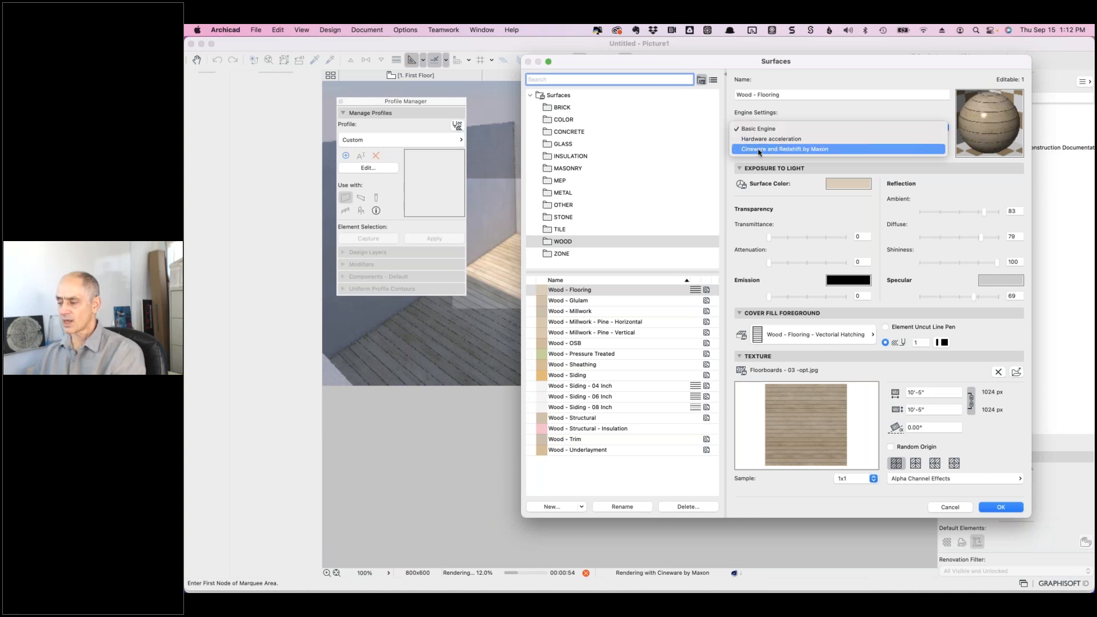
pyautogui.click(759, 150)
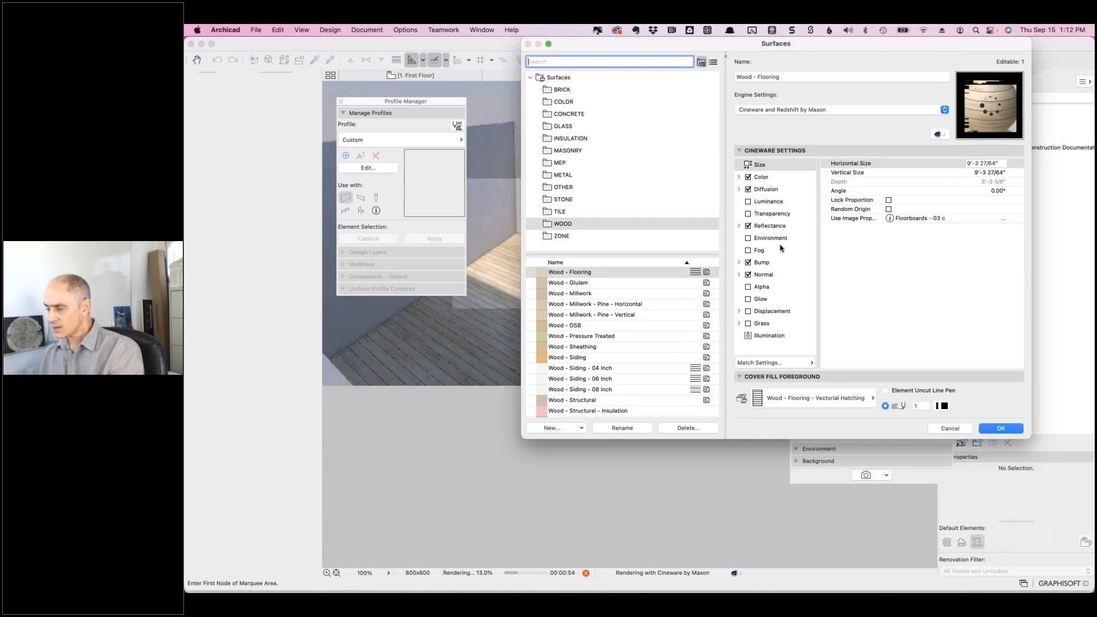
# - Browse the Reflectance Layers and Layer entries, ending on brightness at 100 reflection and specular
pyautogui.click(739, 226)
pyautogui.click(778, 226)
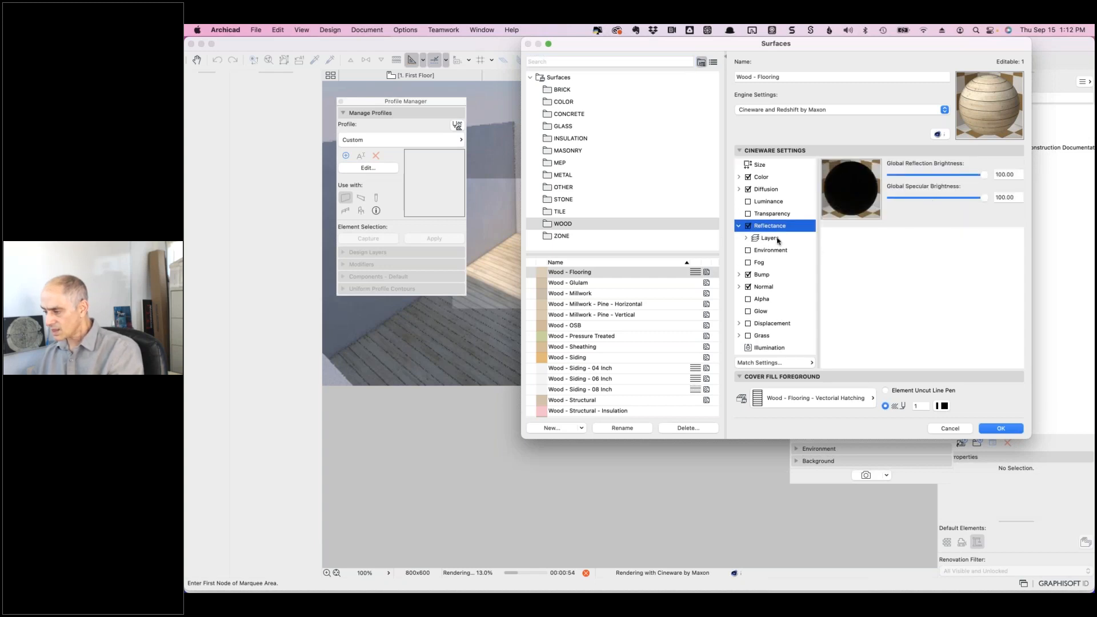
pyautogui.click(746, 239)
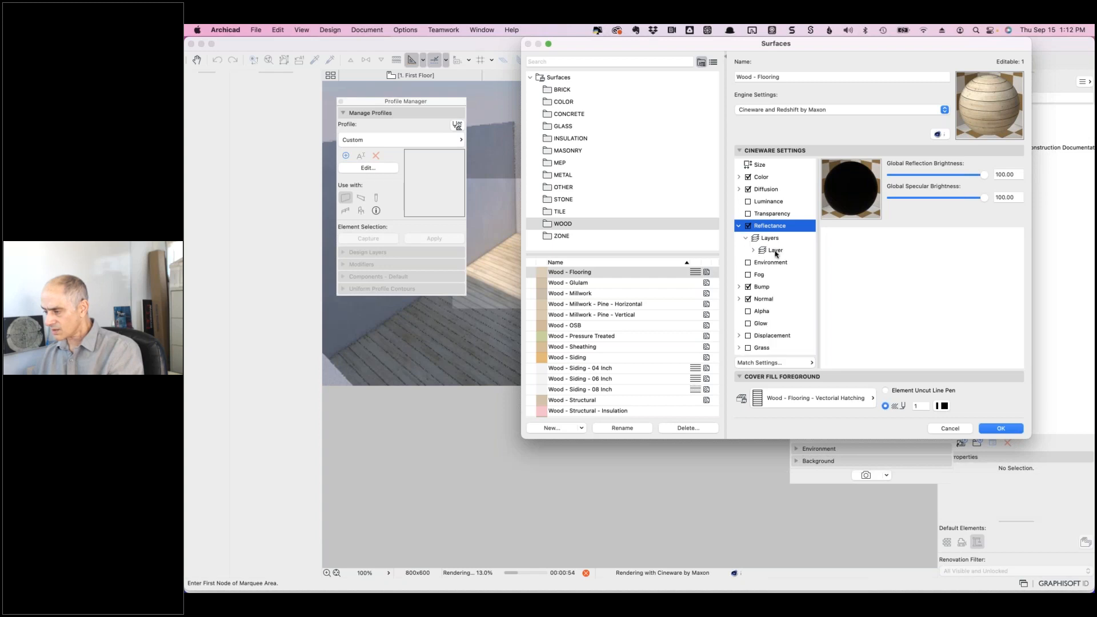
pyautogui.click(775, 251)
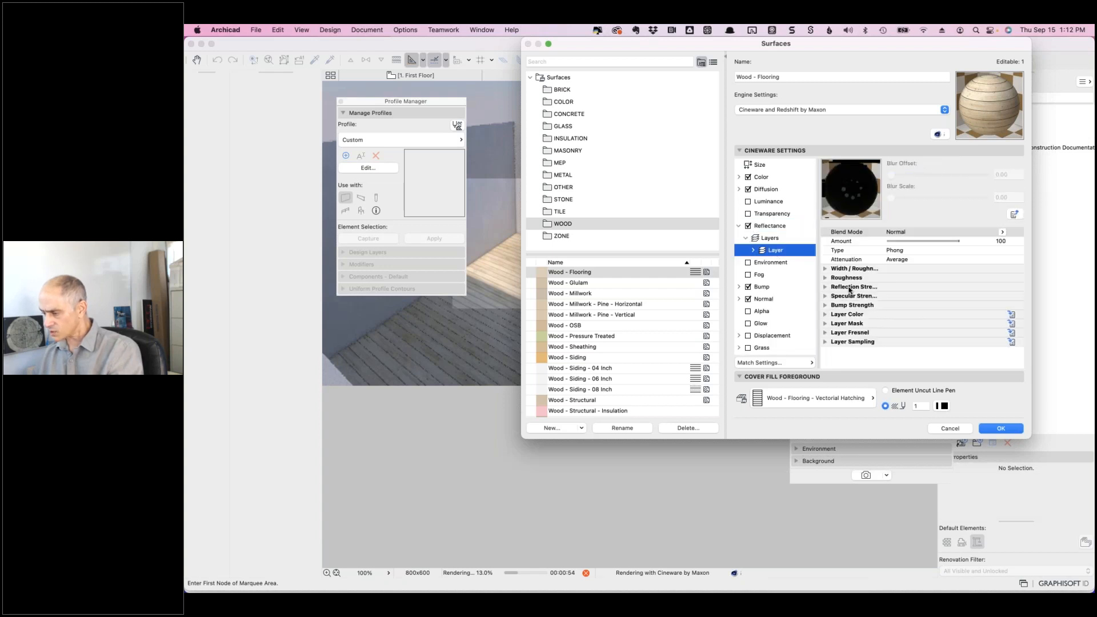
pyautogui.click(828, 288)
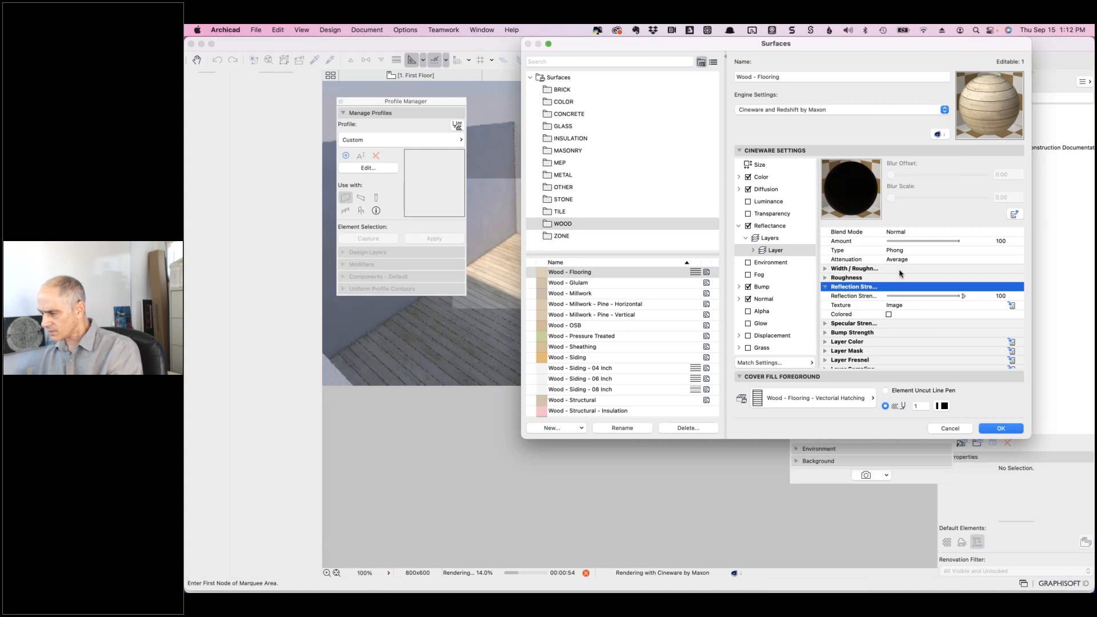
pyautogui.click(781, 238)
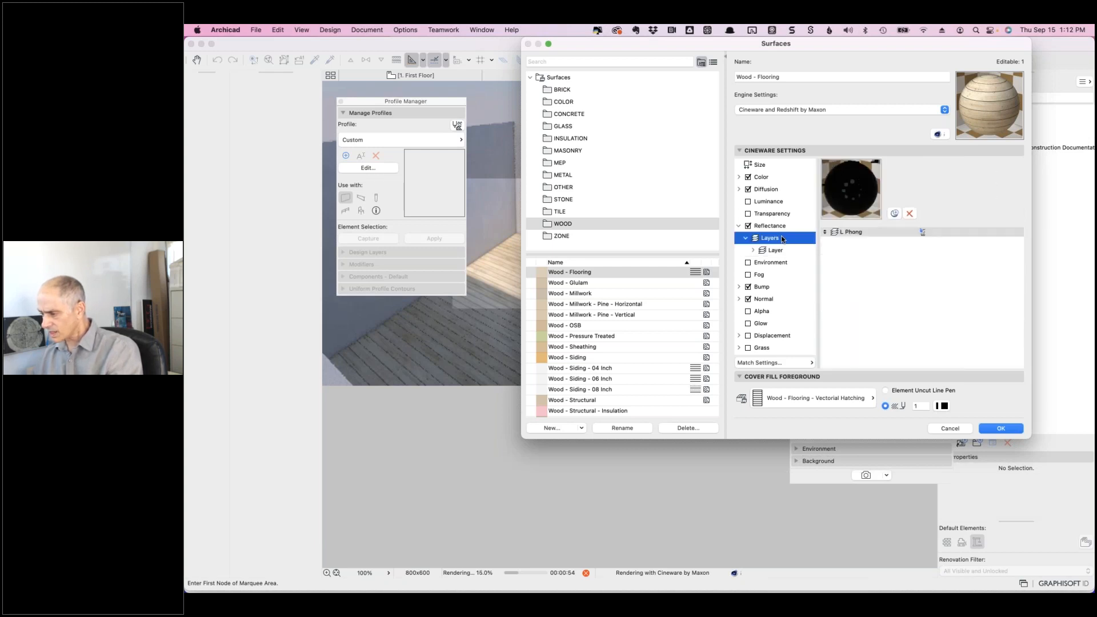
pyautogui.click(783, 227)
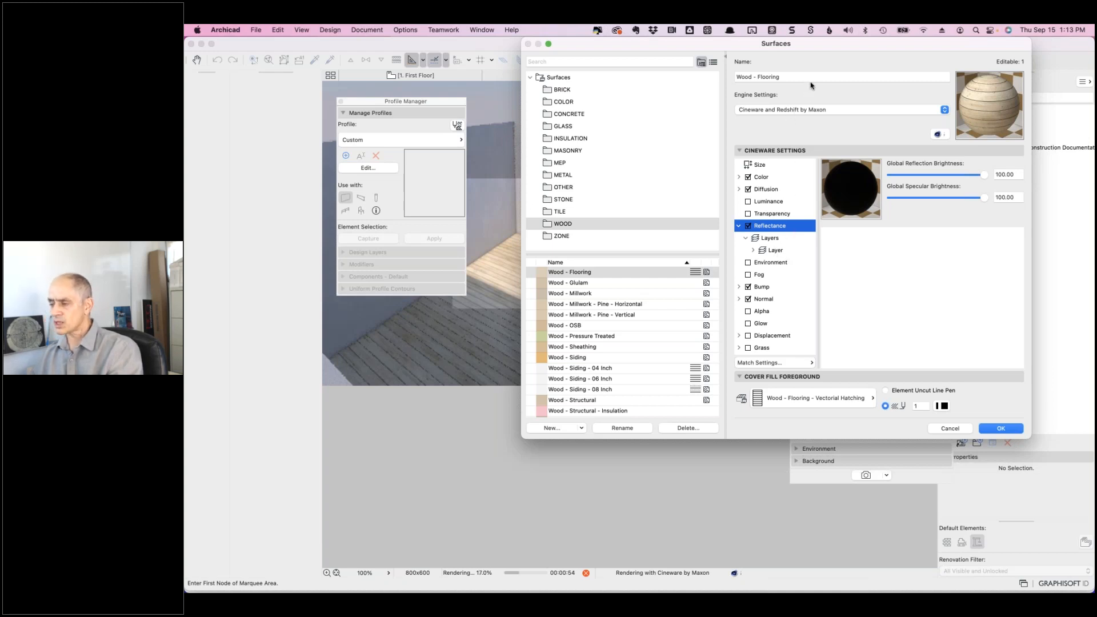
# - Select the L Phong reflectance layer to show its Color, Mask, Fresnel and Sampling parameters
pyautogui.moveTo(818, 50); pyautogui.dragTo(787, 290)
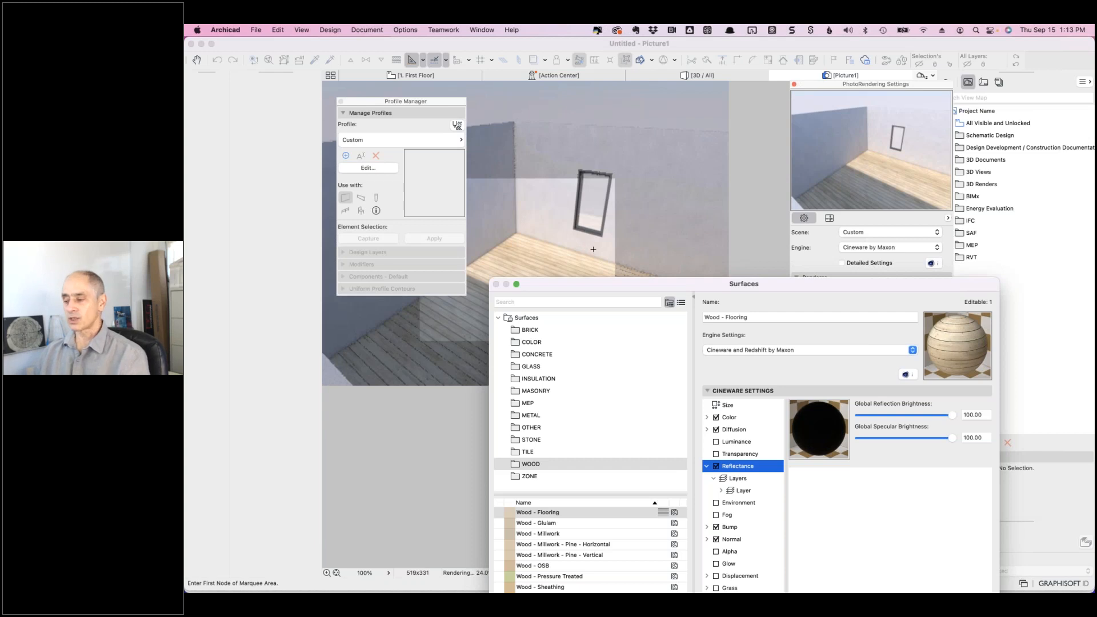
pyautogui.moveTo(688, 285); pyautogui.dragTo(643, 152)
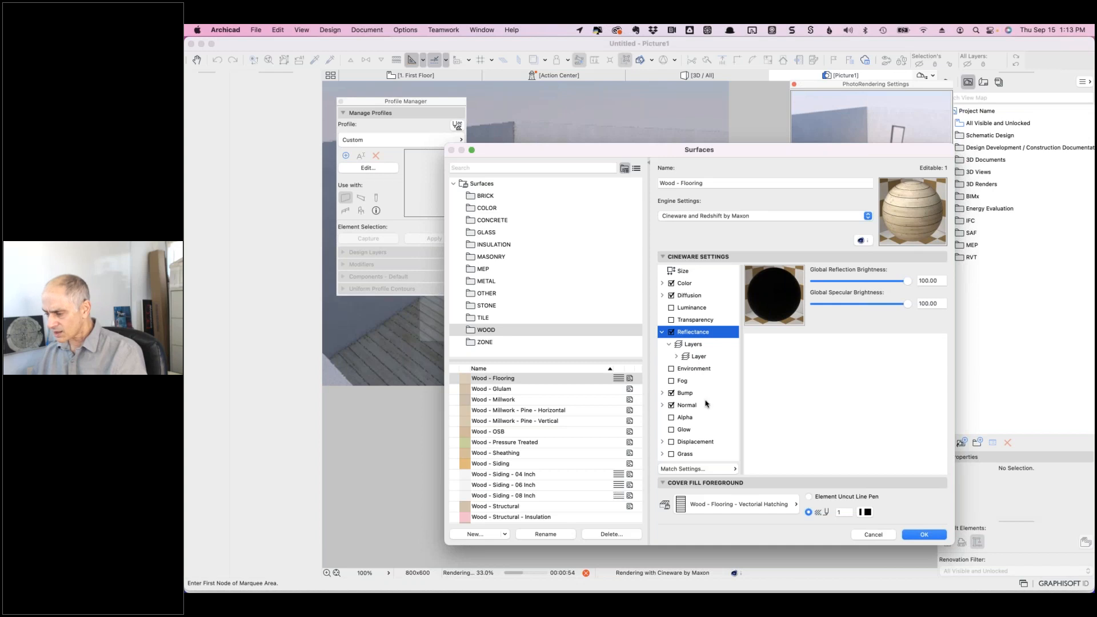
pyautogui.click(694, 344)
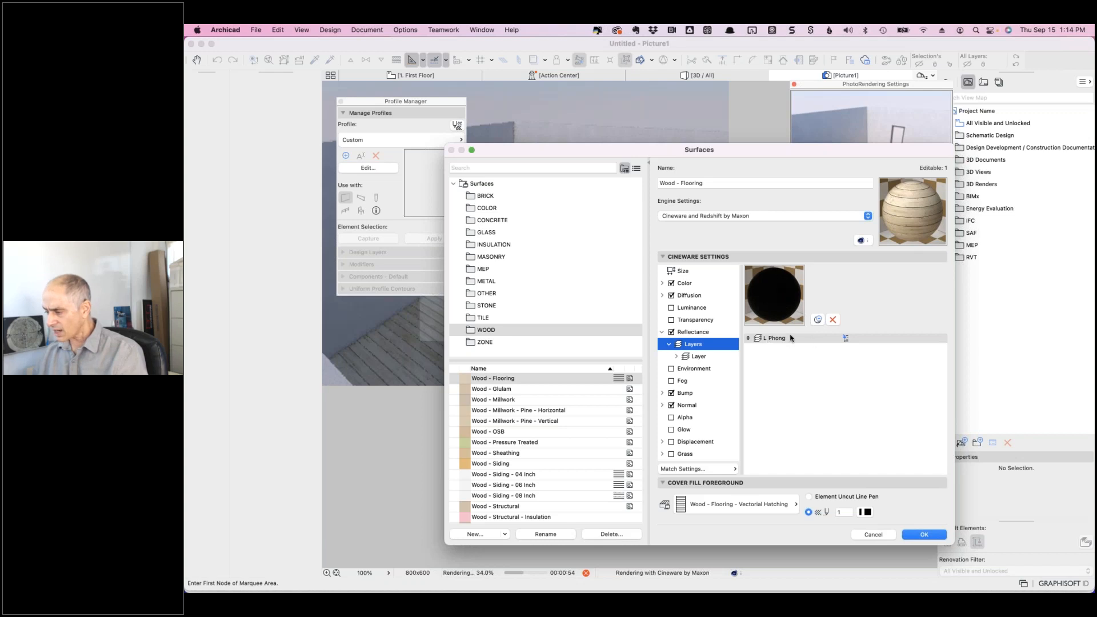
pyautogui.click(759, 338)
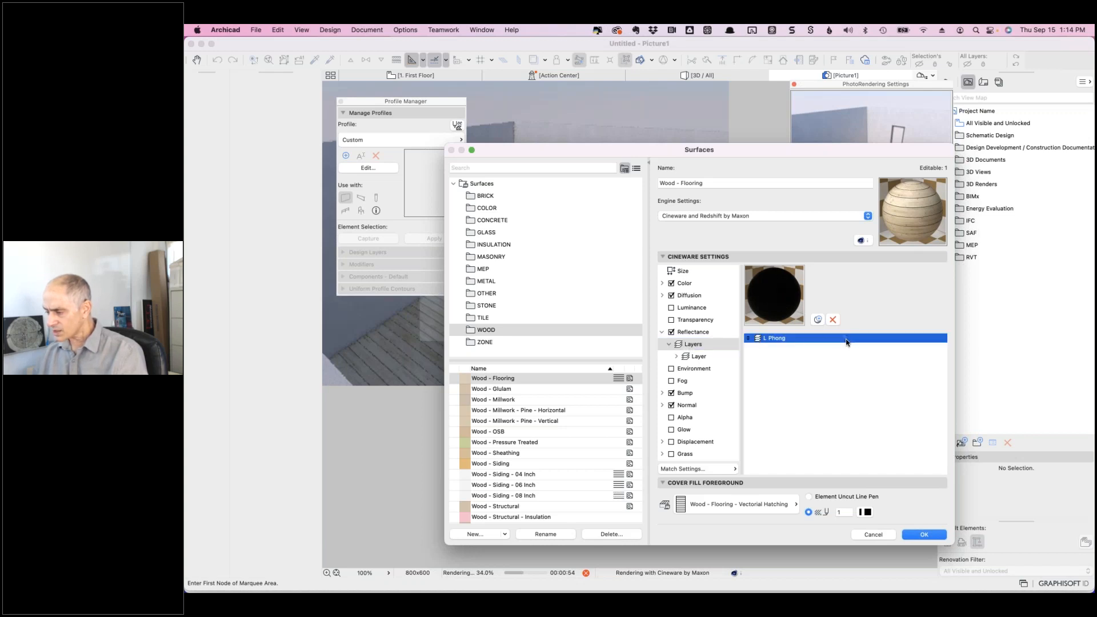
pyautogui.click(699, 360)
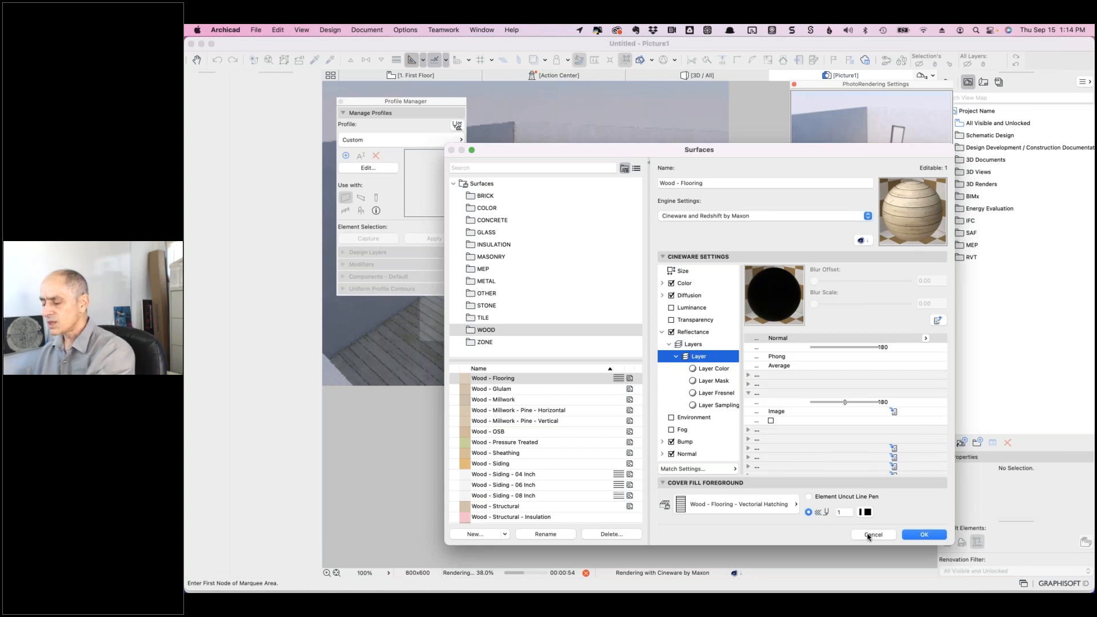
# - In the Chrome support ticket, highlight the glossy-floor question, then the rug carpet-designs question
pyautogui.press('super+Tab')
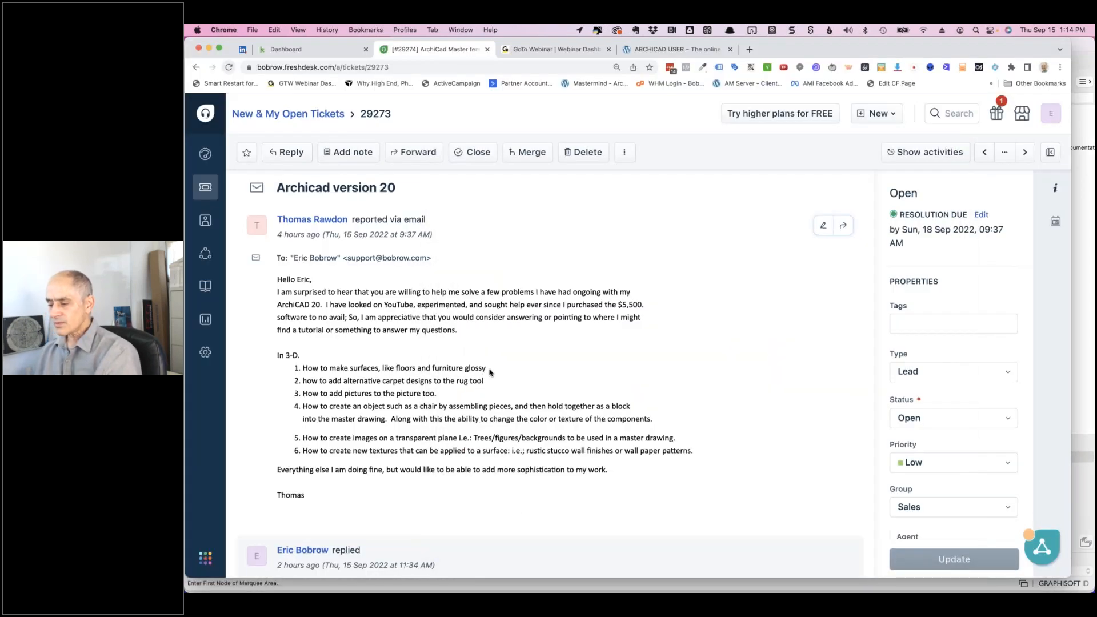
pyautogui.moveTo(487, 369); pyautogui.dragTo(301, 368)
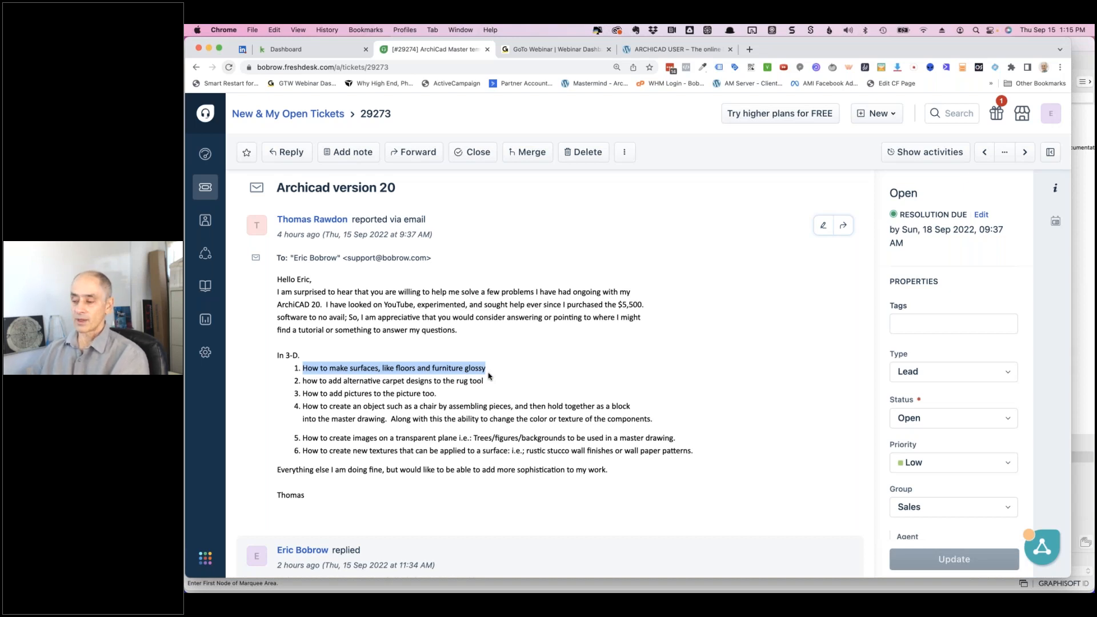
pyautogui.moveTo(484, 381); pyautogui.dragTo(302, 381)
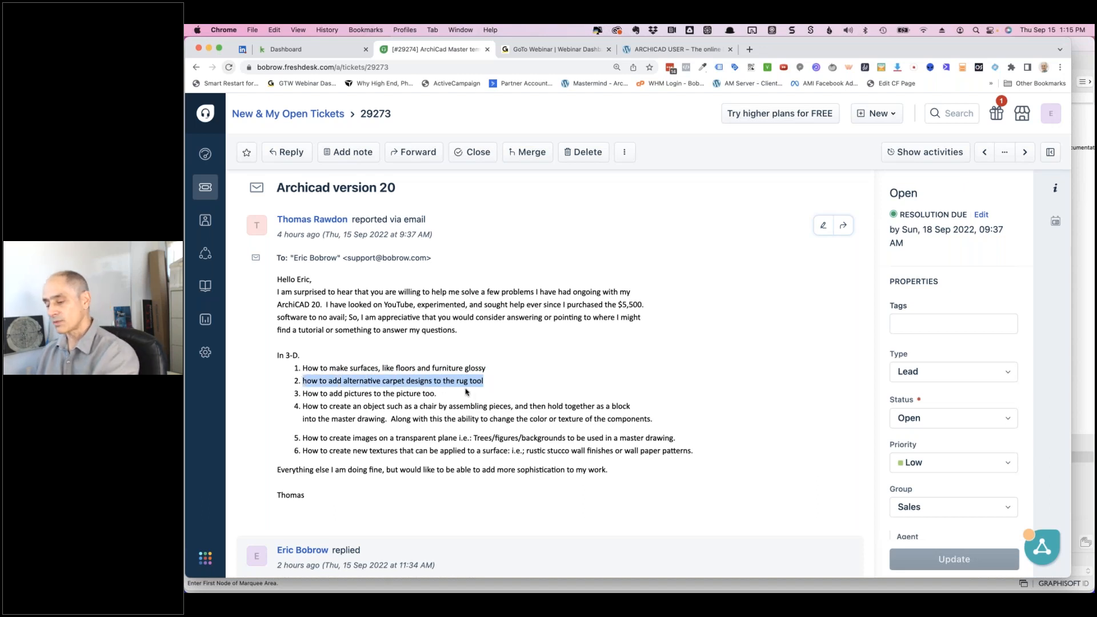
pyautogui.press('super+Tab')
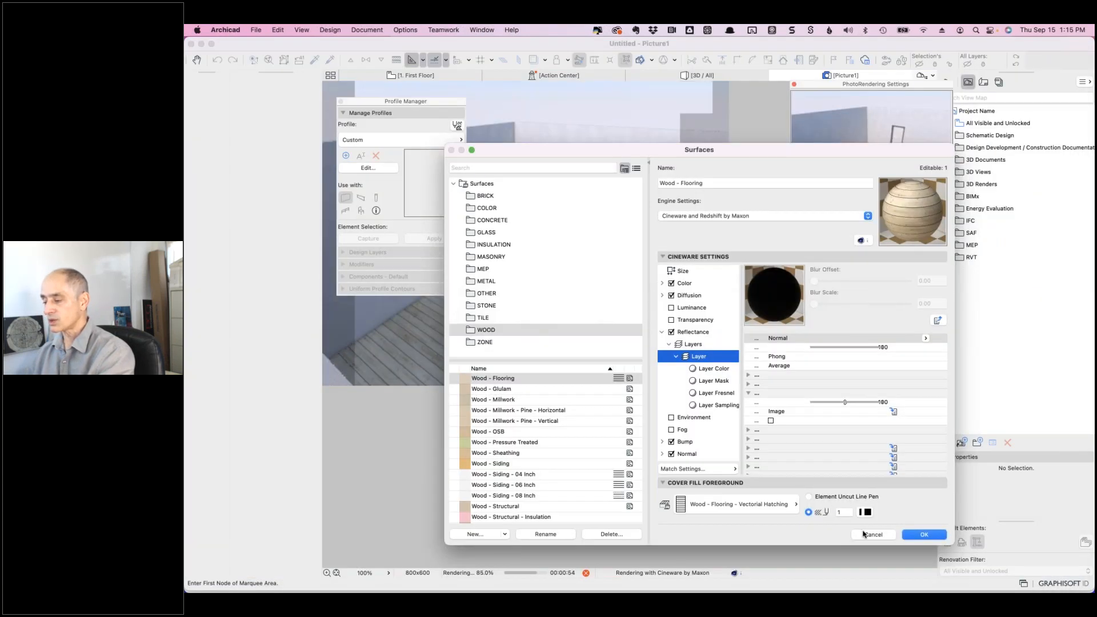
# - Close the Surfaces and PhotoRendering Settings dialogs to return to the 3D / All view
pyautogui.click(924, 534)
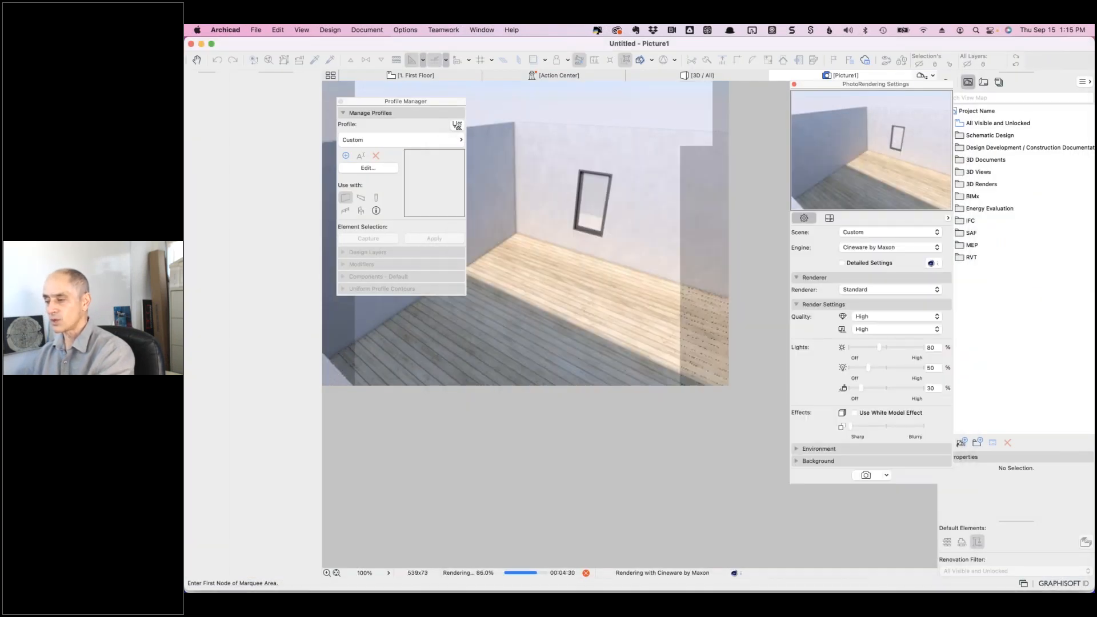
pyautogui.click(708, 78)
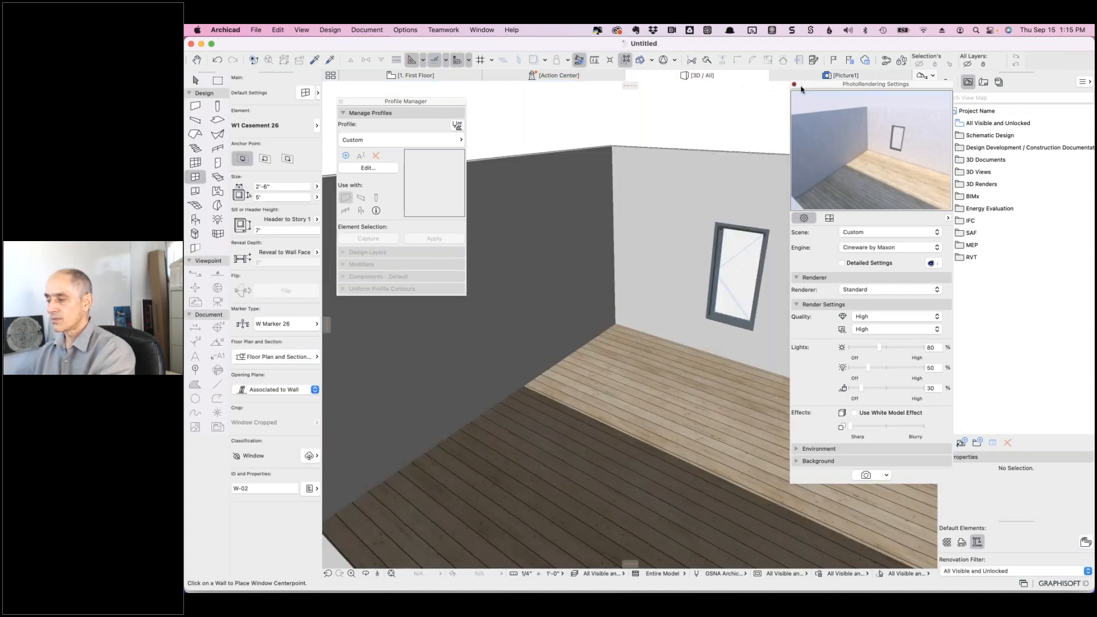
pyautogui.click(793, 85)
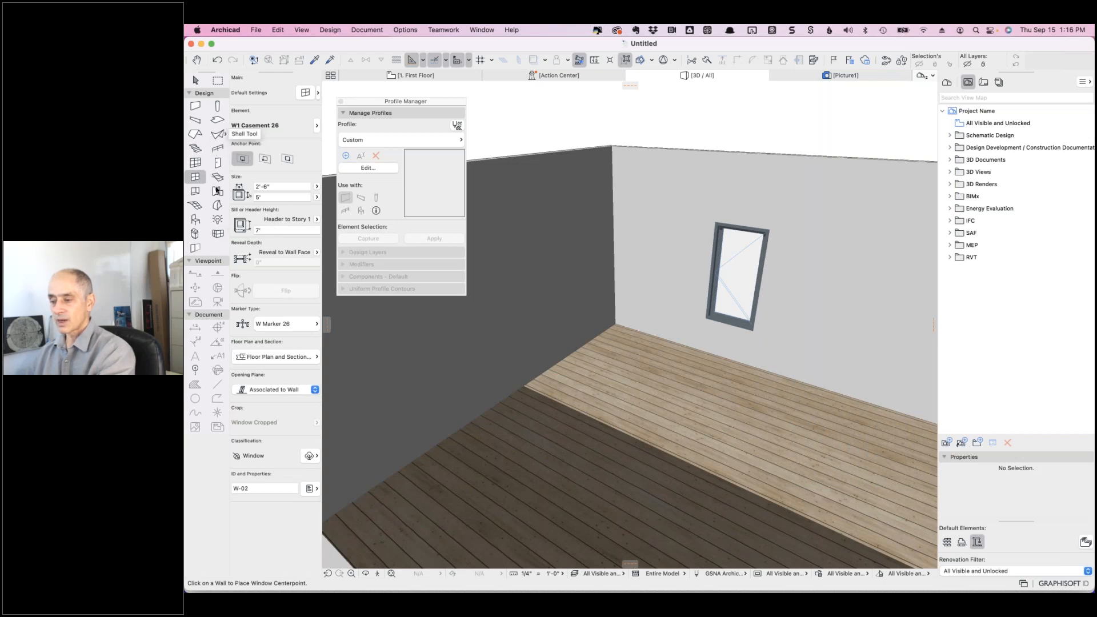
pyautogui.click(195, 220)
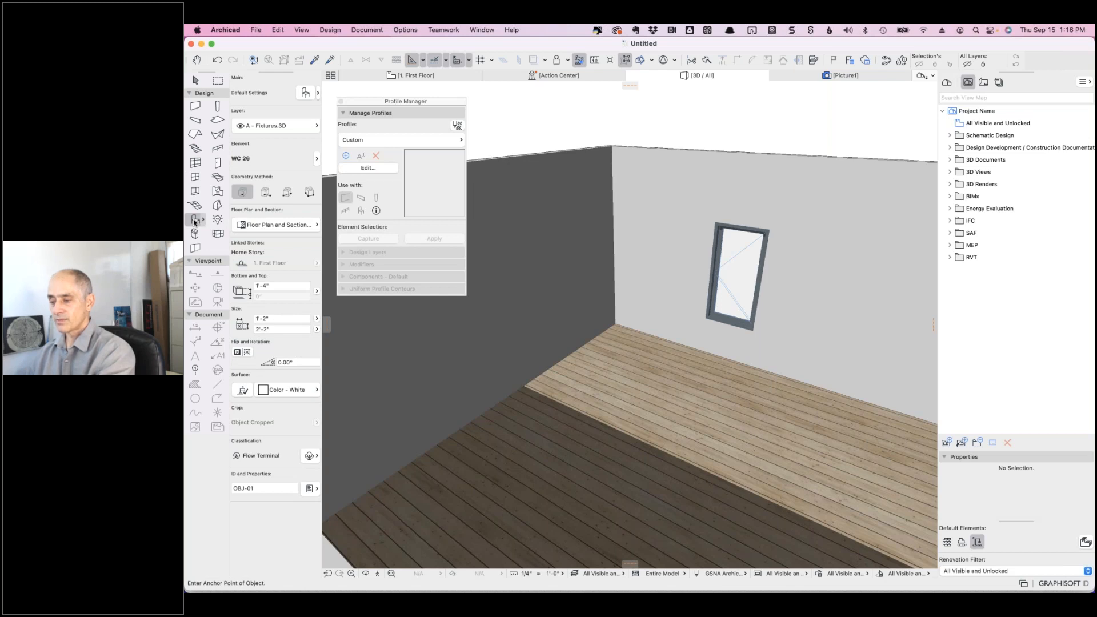
# - Search the object library for carpet and pick Carpet 26, previewing it in 3D
pyautogui.doubleClick(195, 221)
pyautogui.click(461, 94)
pyautogui.write('ca')
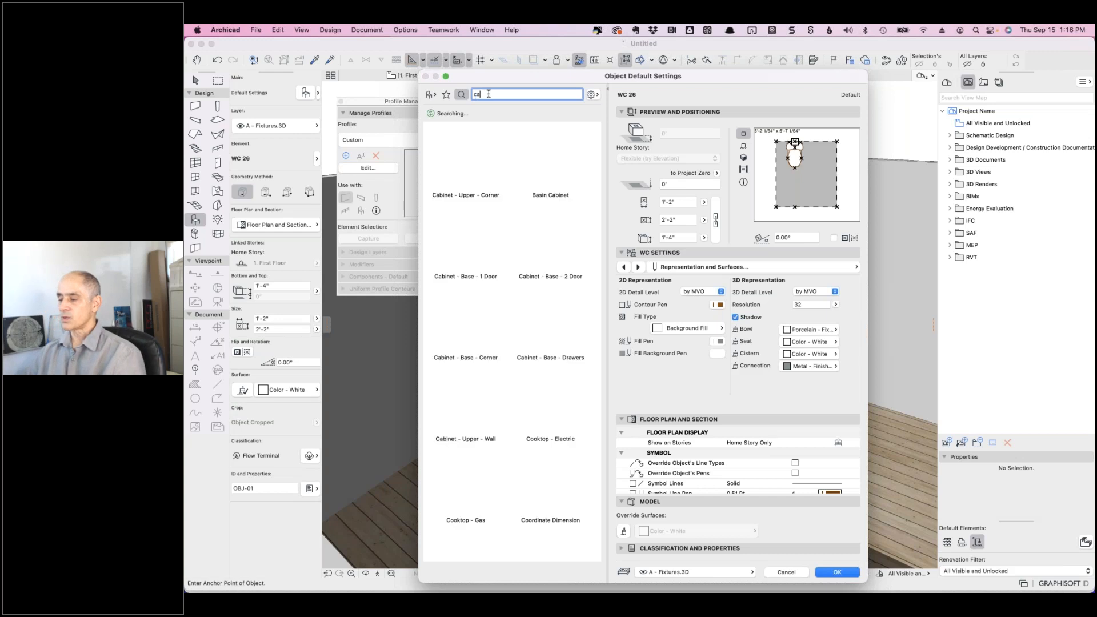
pyautogui.write('b')
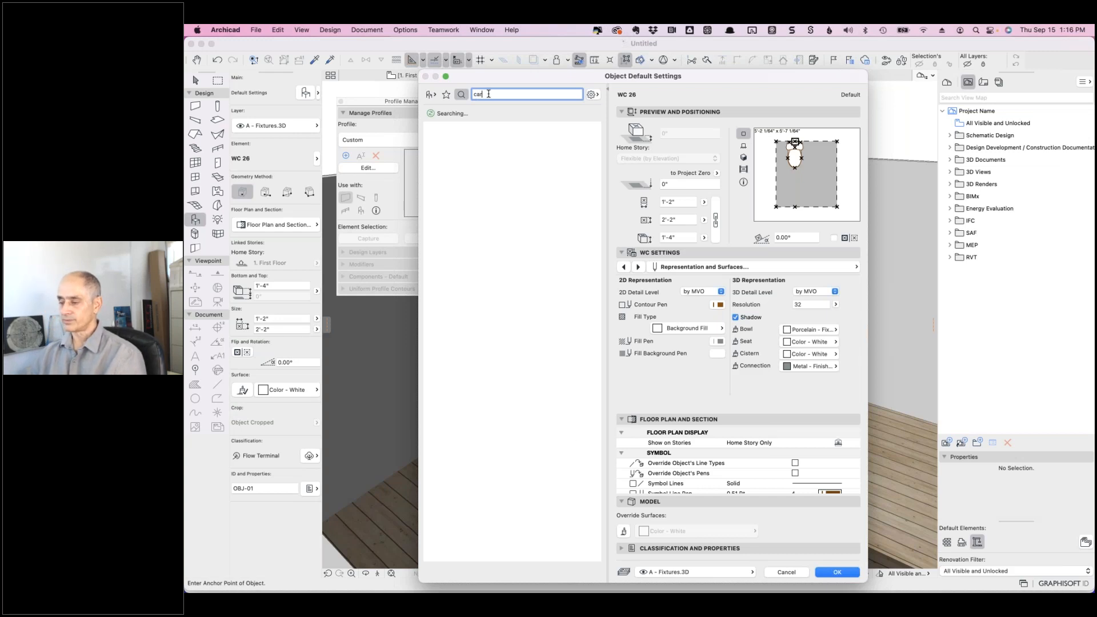
pyautogui.write('pe')
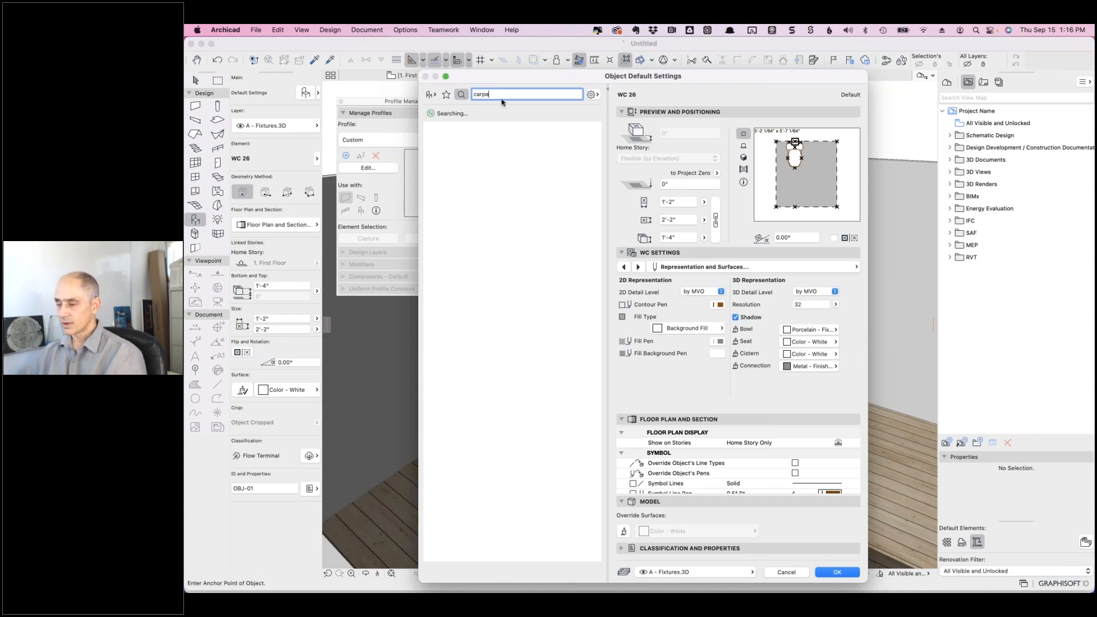
pyautogui.write('t')
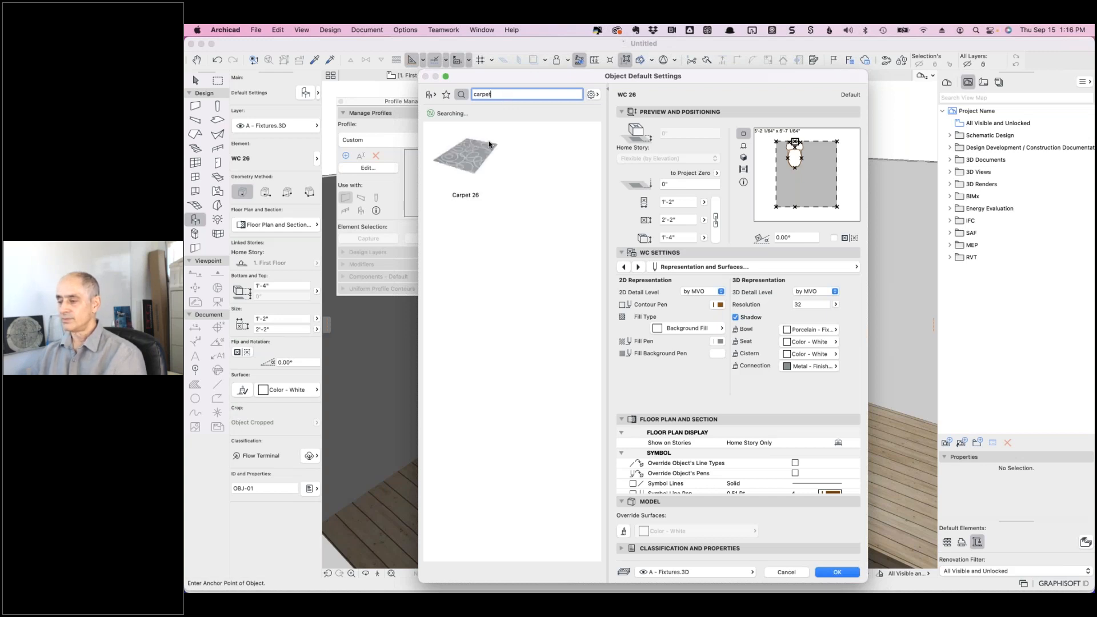
pyautogui.click(472, 157)
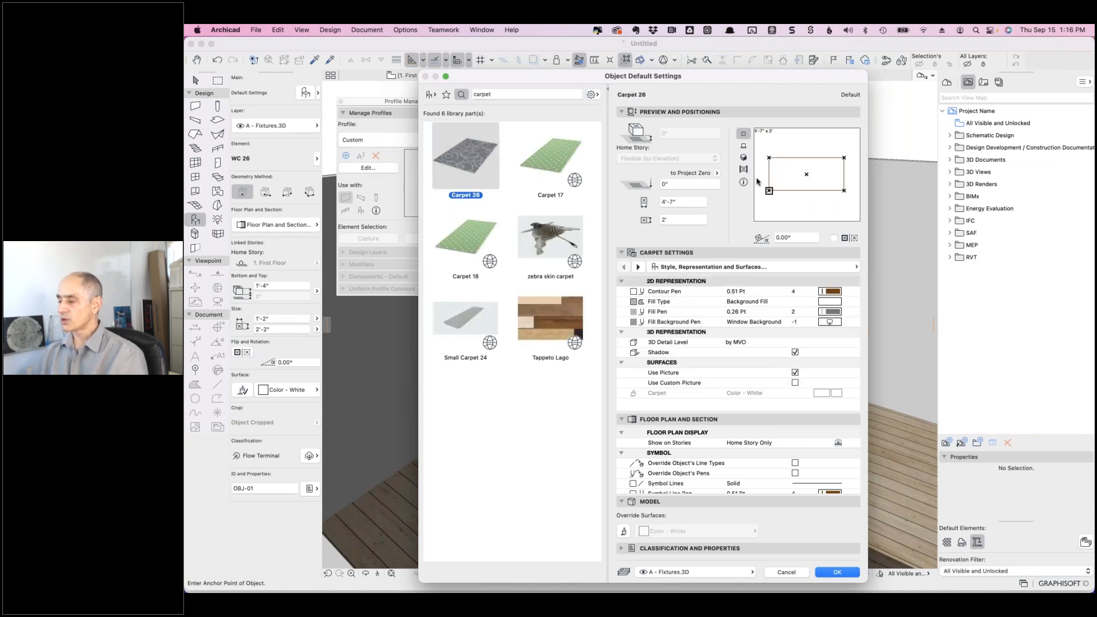
pyautogui.click(743, 158)
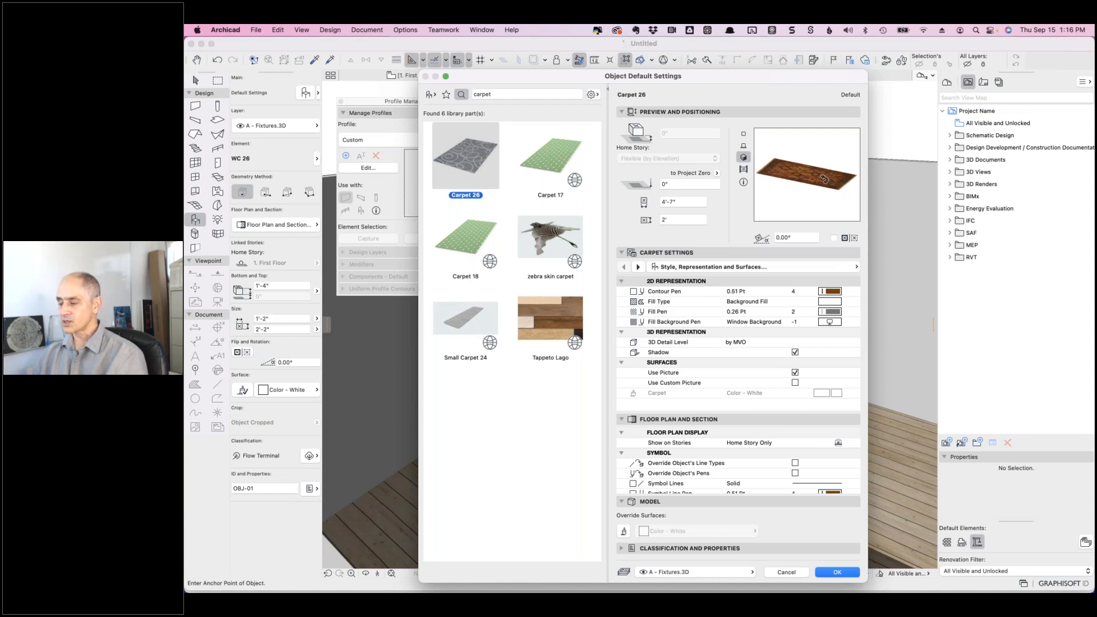
# - Switch the carpet's settings page from Description to Style, Representation and Surfaces
pyautogui.click(639, 266)
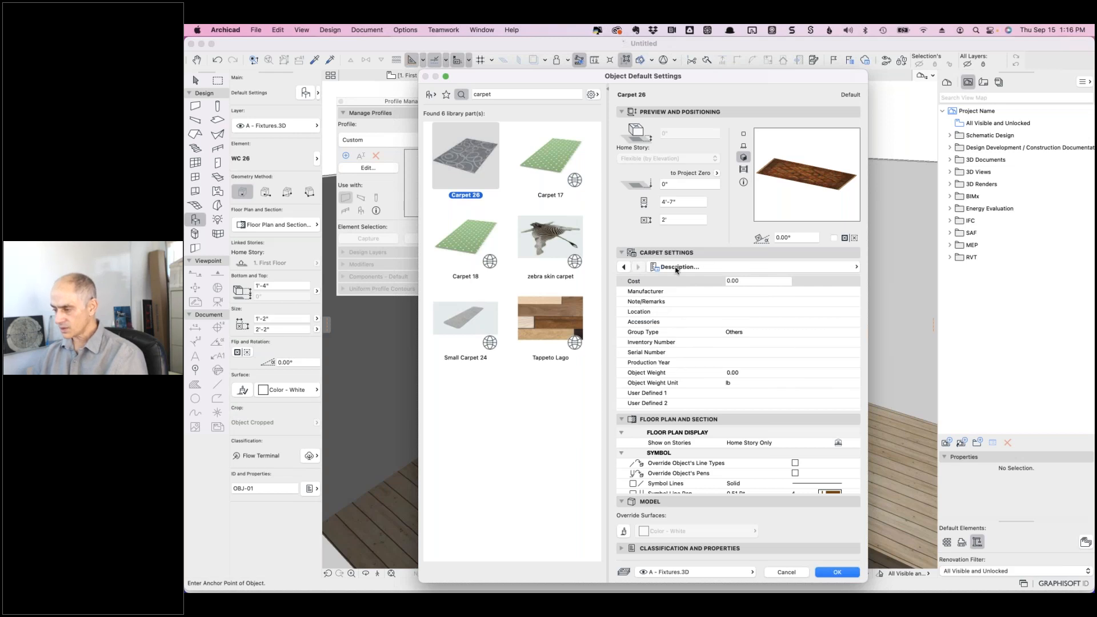
pyautogui.scroll(-3, 666, 360)
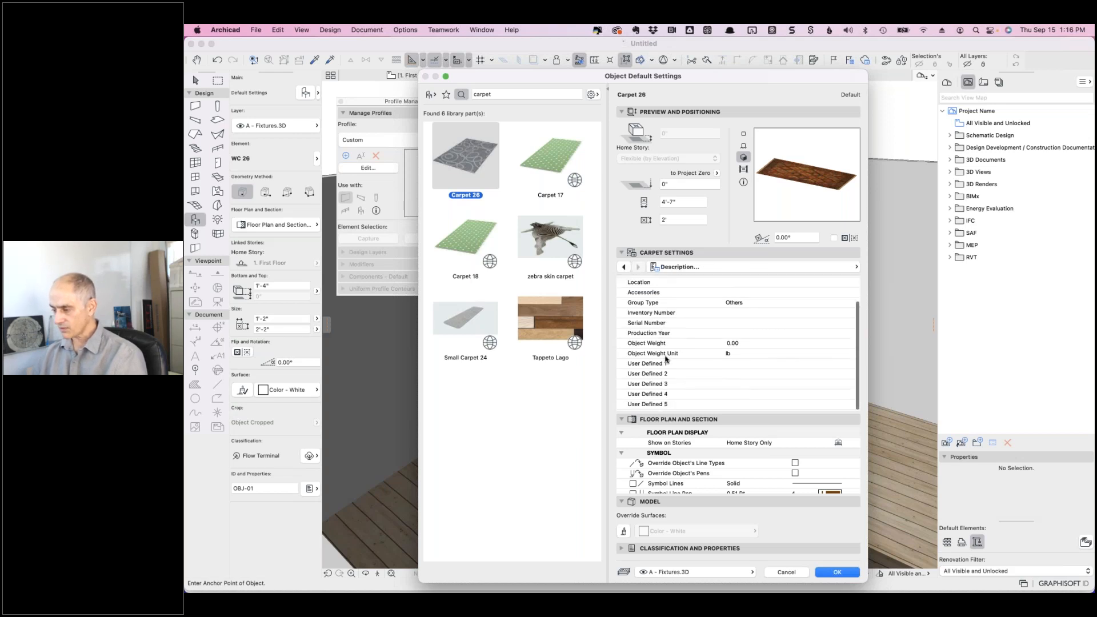
pyautogui.click(624, 266)
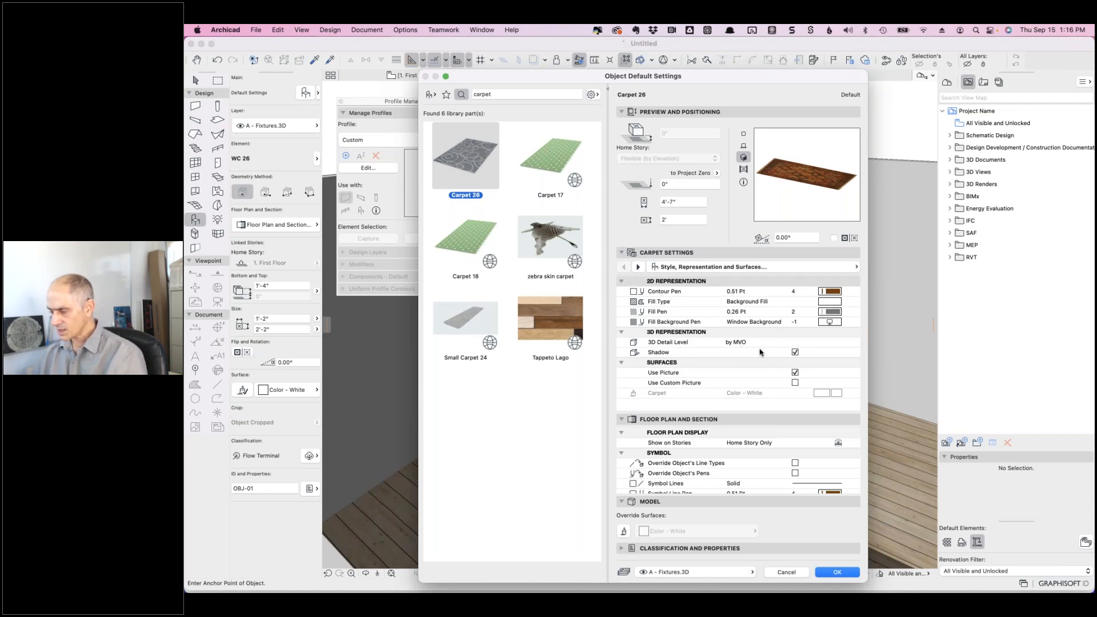
pyautogui.scroll(-1, 708, 379)
pyautogui.scroll(1, 708, 379)
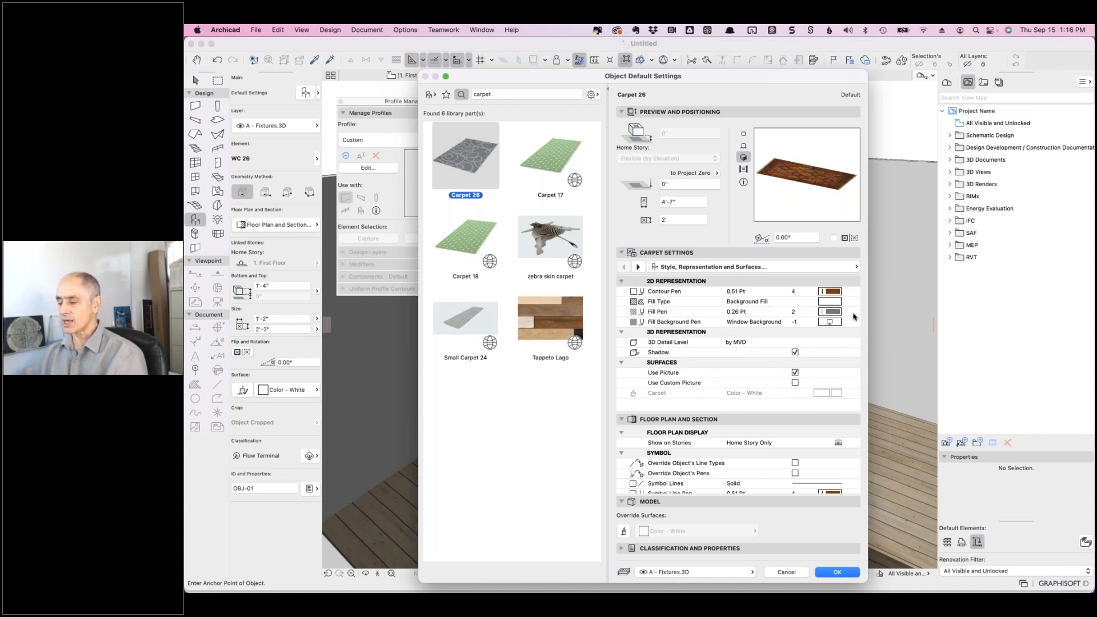
# - Enable Use Custom Picture named 'test' and accept Carpet 26 as the default object
pyautogui.click(795, 383)
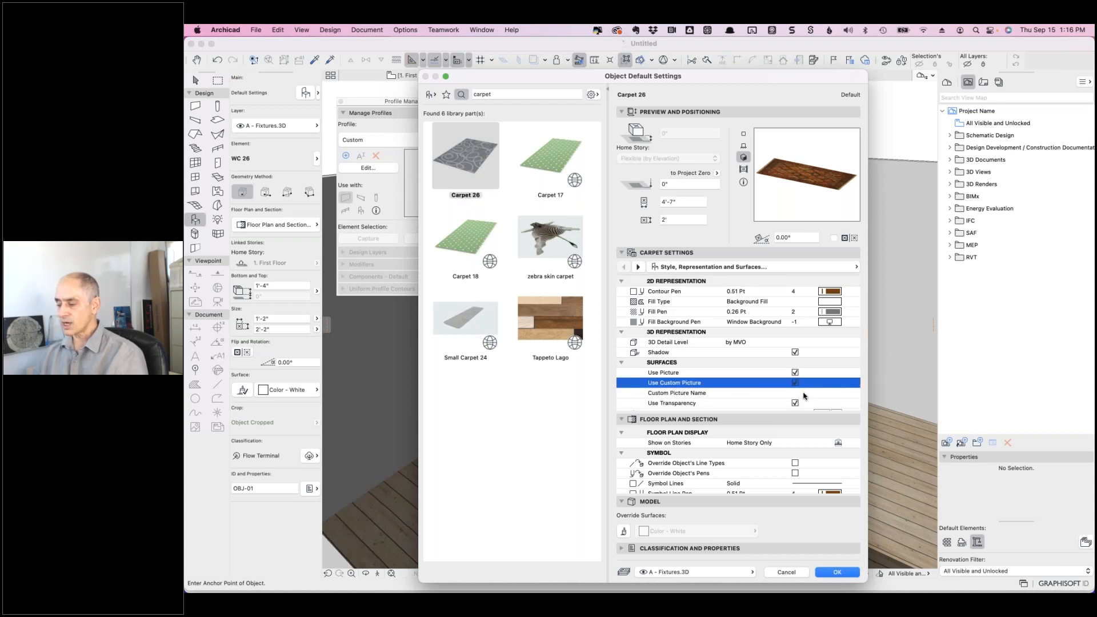
pyautogui.click(805, 393)
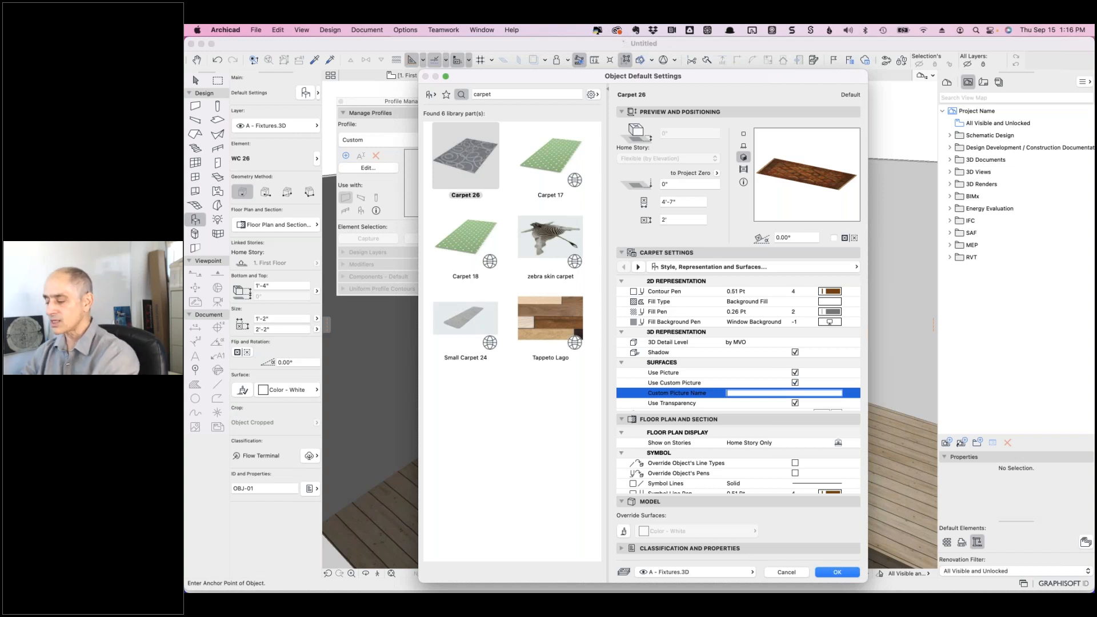
pyautogui.write('test')
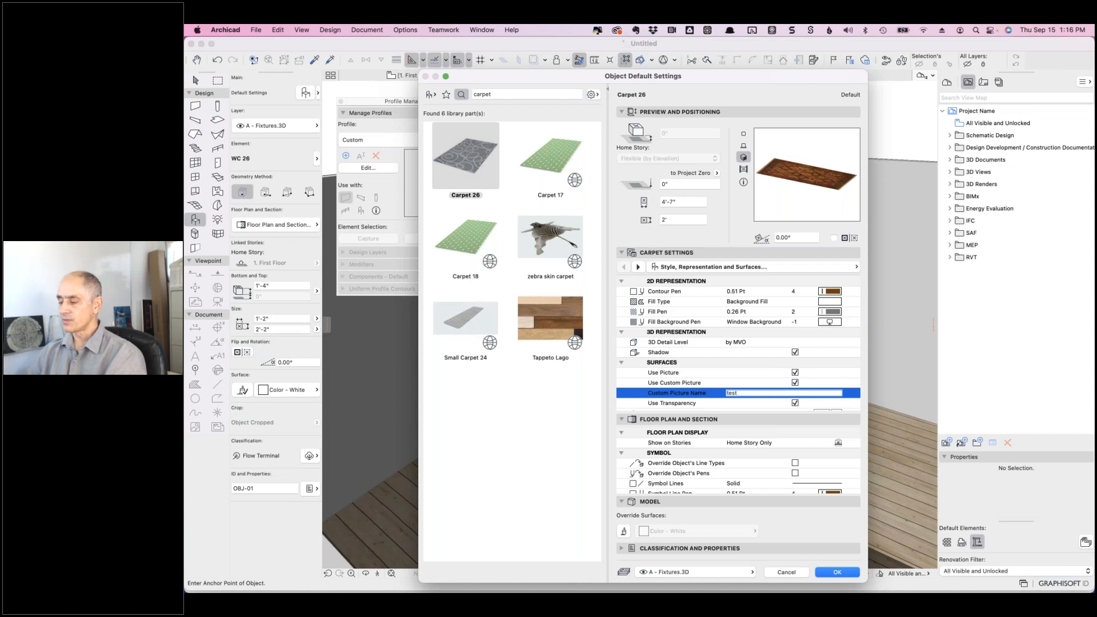
pyautogui.press('Return')
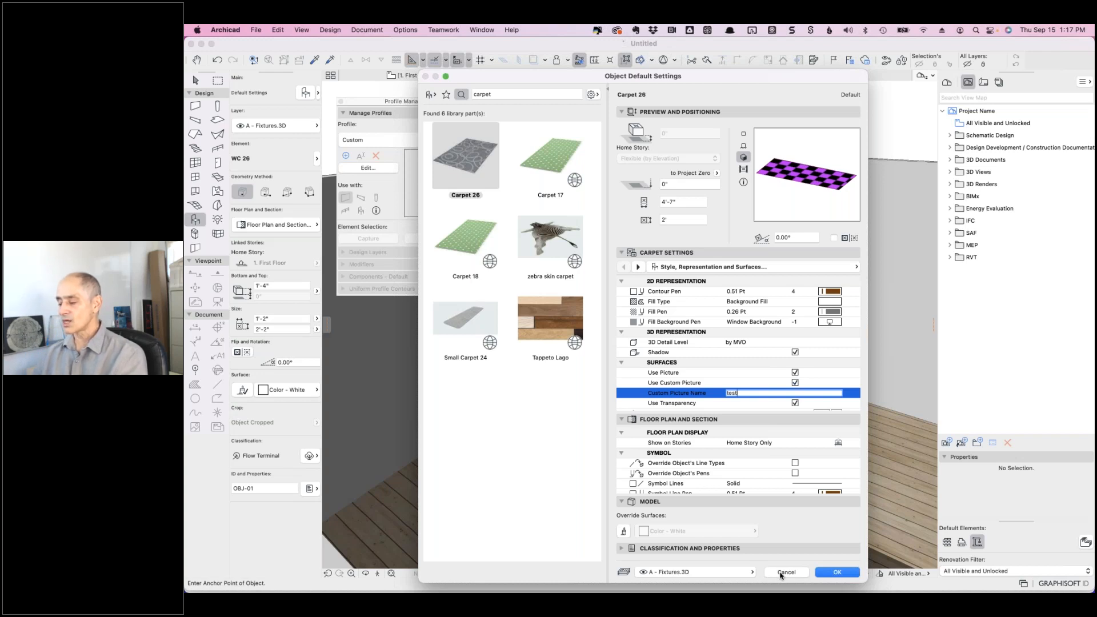
pyautogui.click(831, 573)
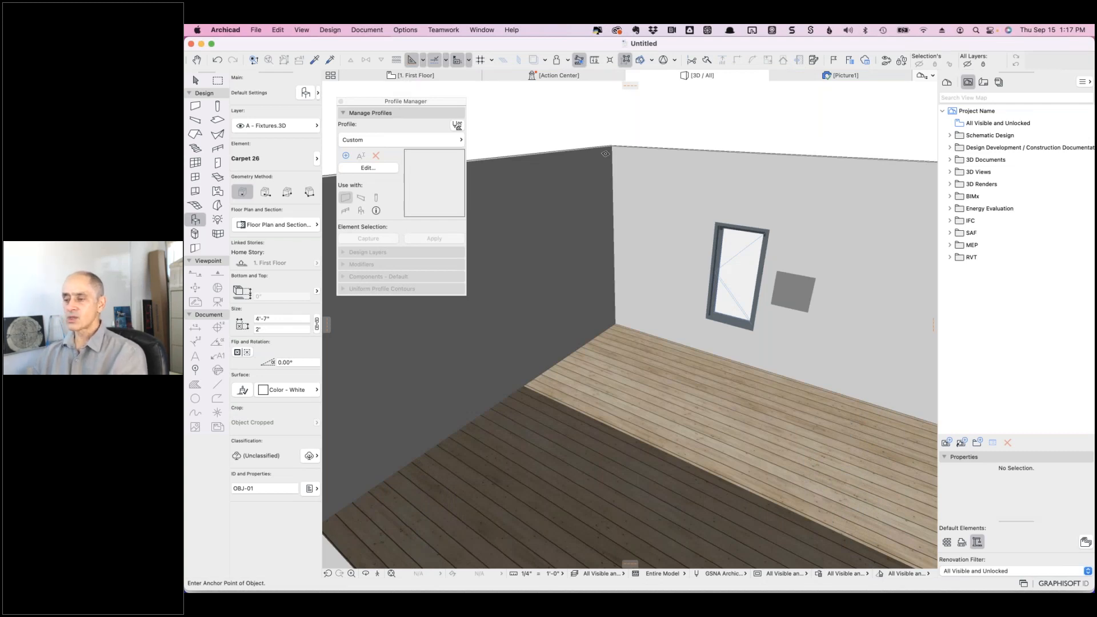
# - Open the Library Manager via the File menu and select Archicad Library 26
pyautogui.click(255, 29)
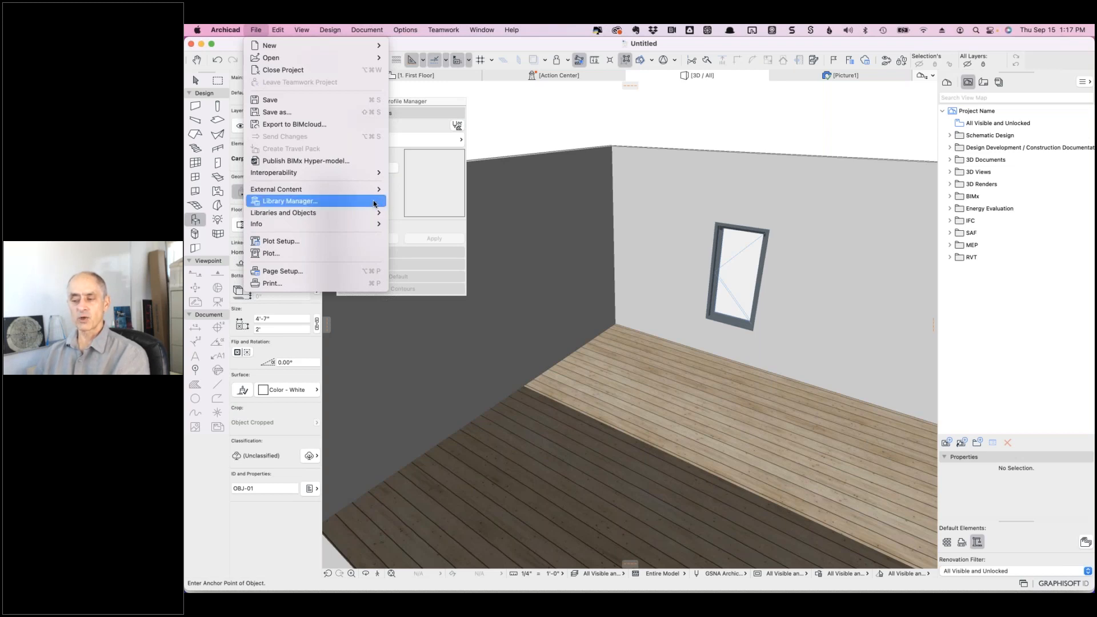
pyautogui.click(284, 202)
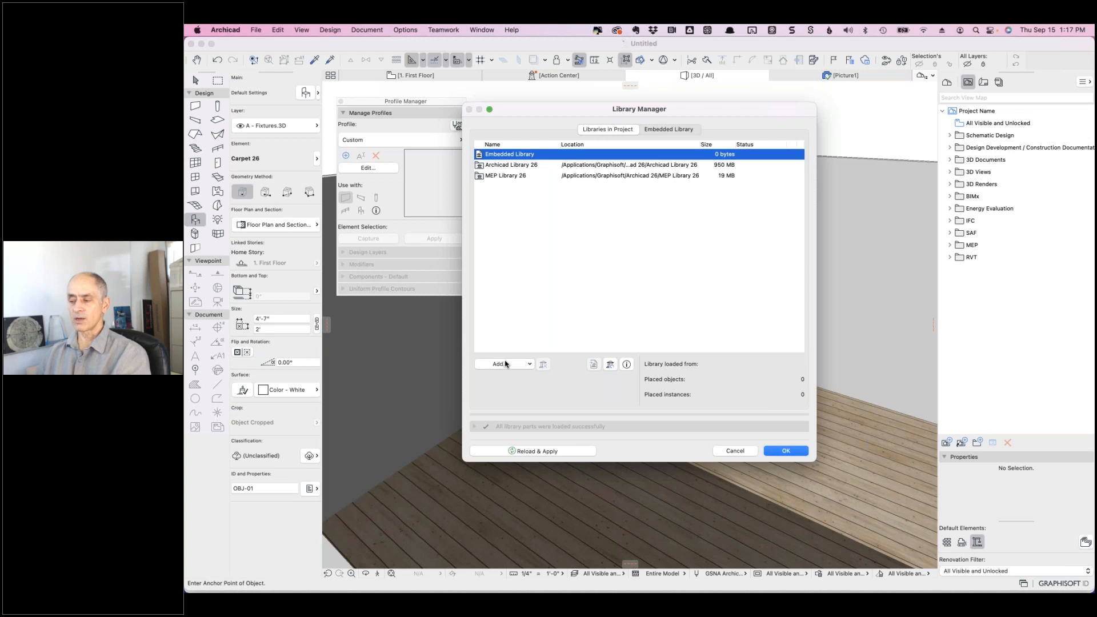
pyautogui.click(663, 131)
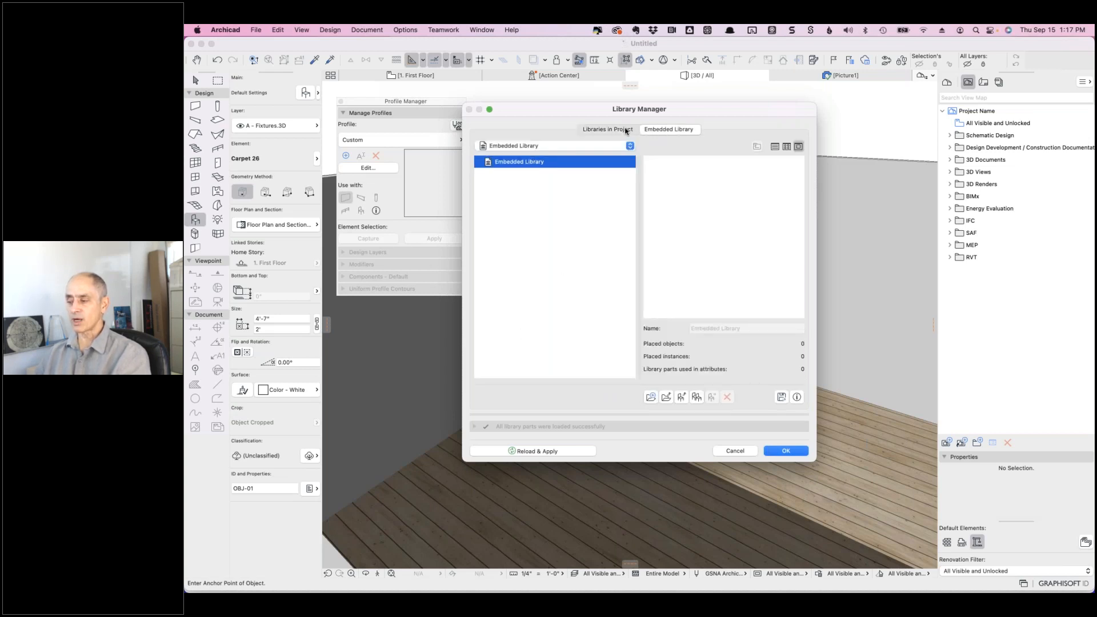
pyautogui.click(624, 130)
pyautogui.click(518, 166)
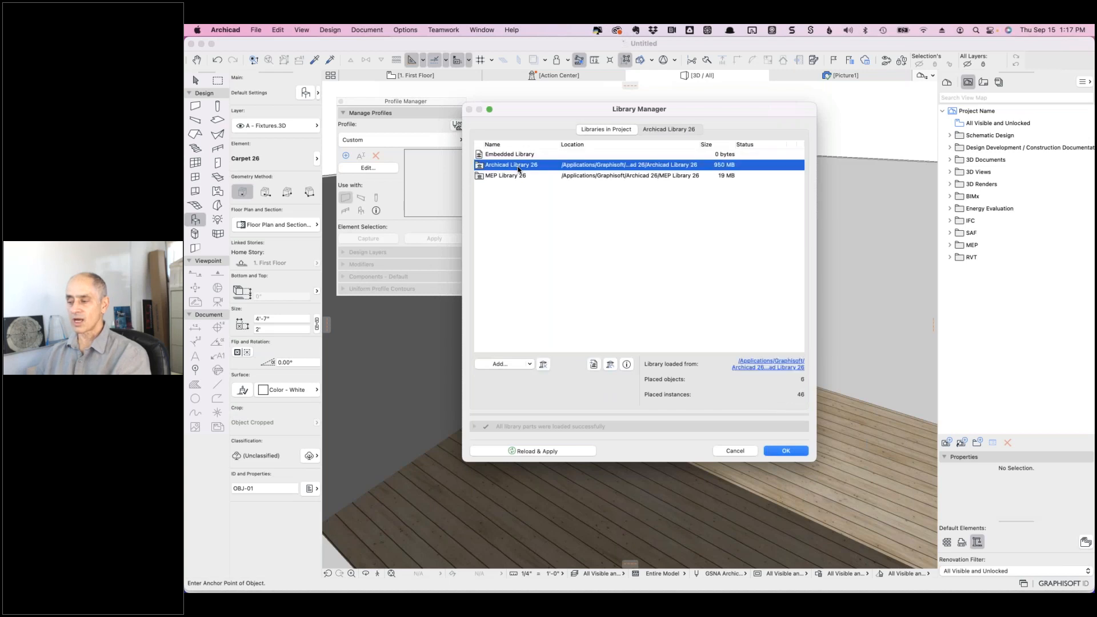
pyautogui.click(655, 131)
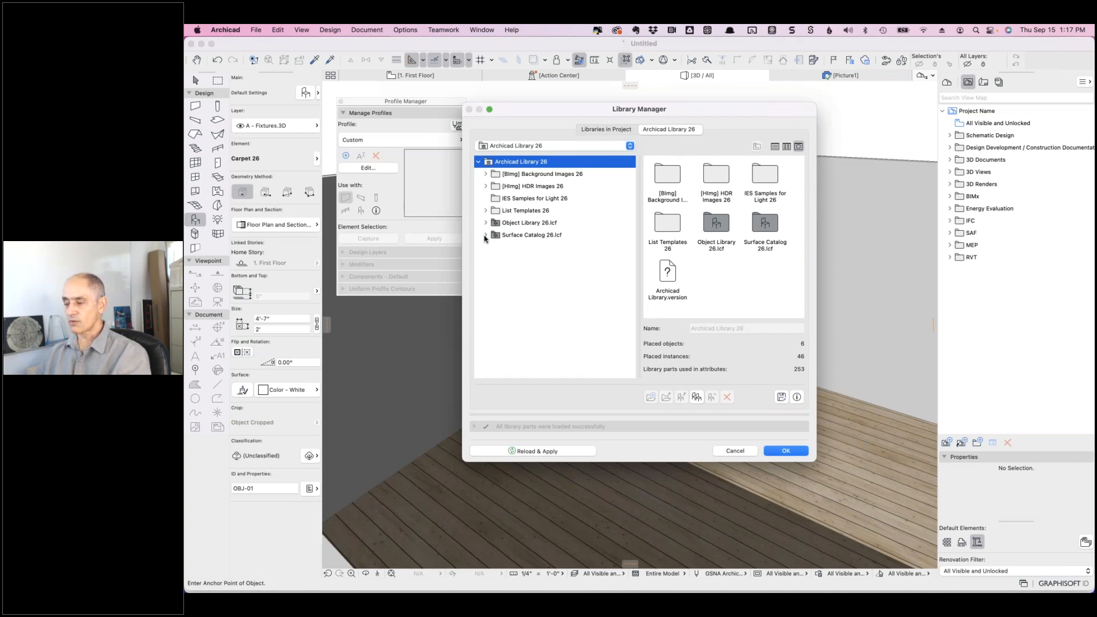
# - Expand Surface Catalog 26.lcf and Surface Catalog 26 to list categories like Brick, Ceramic, Flooring
pyautogui.click(485, 235)
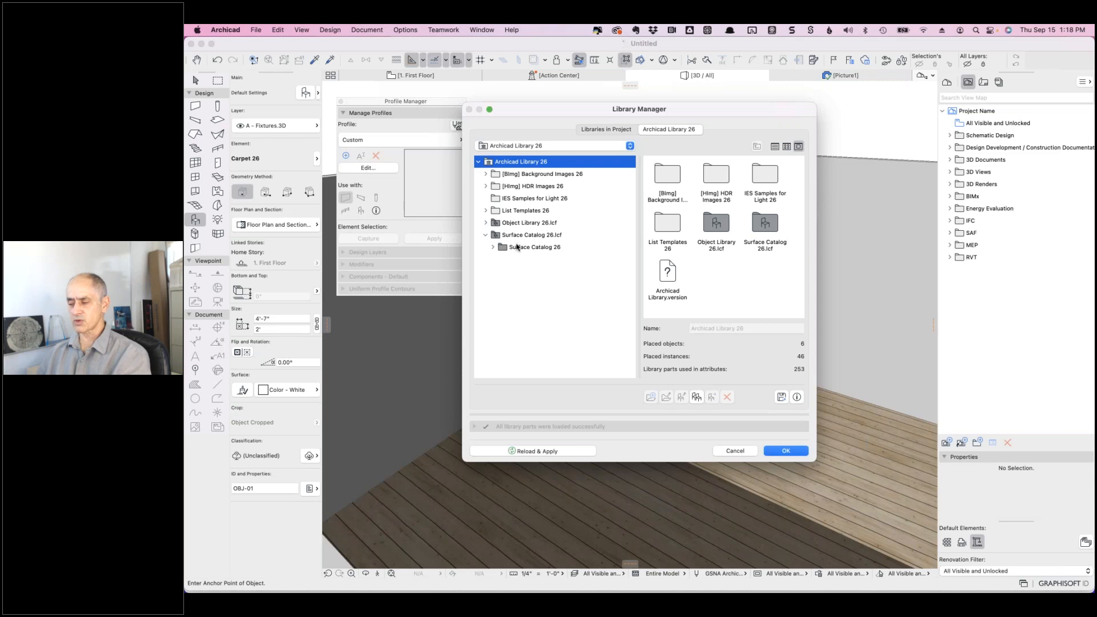
pyautogui.click(493, 248)
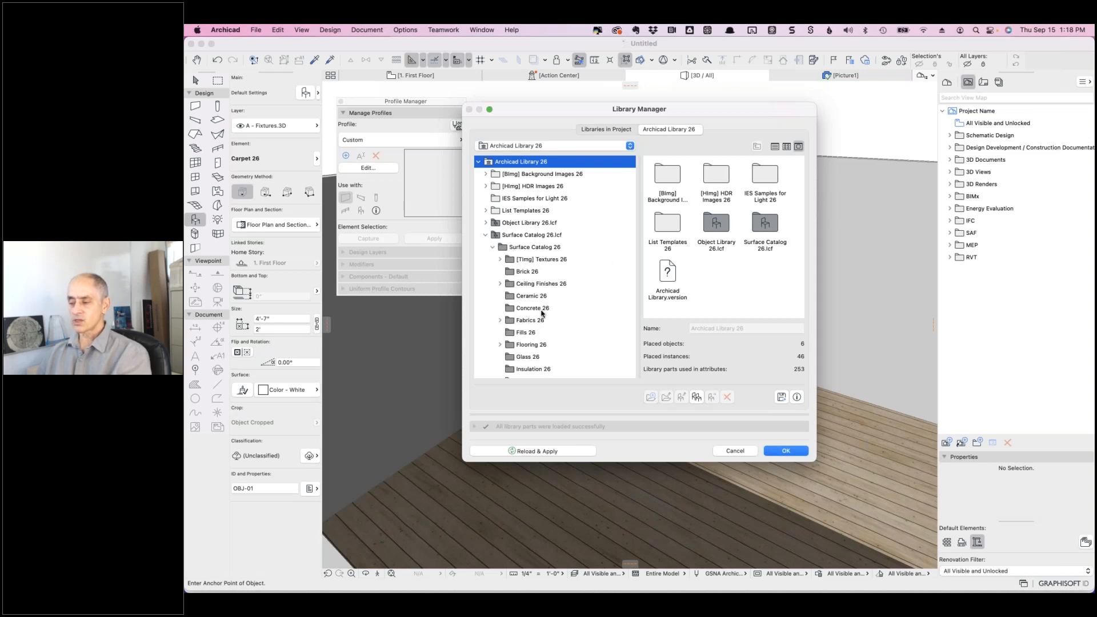
pyautogui.scroll(-3, 565, 317)
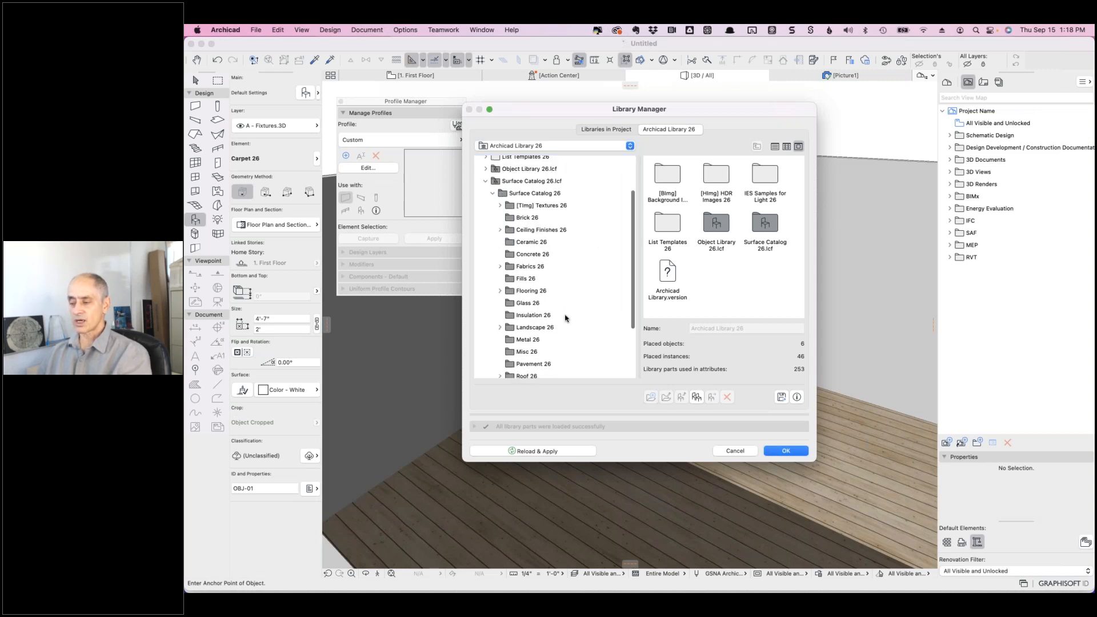
pyautogui.scroll(1, 565, 315)
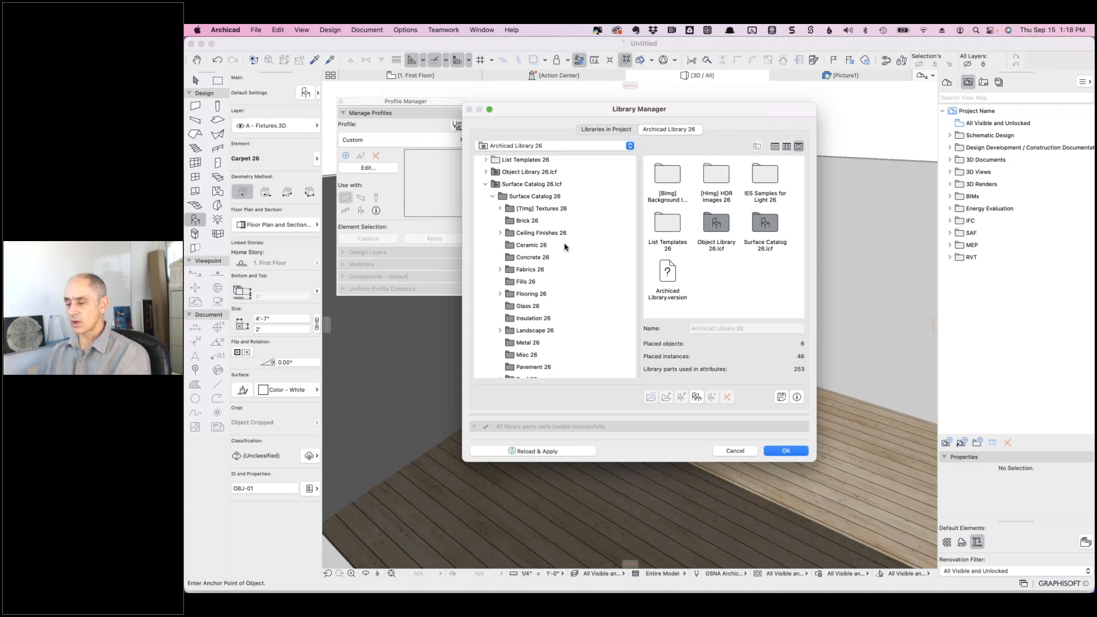
pyautogui.scroll(-5, 564, 247)
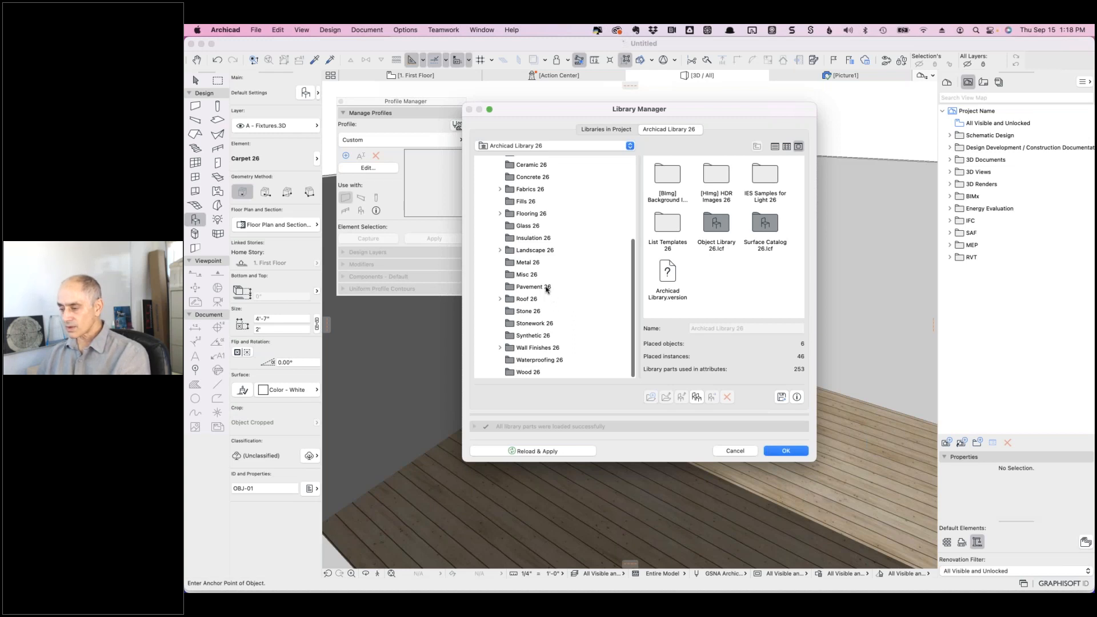
# - Browse the Flooring 26 surfaces: Carpet 26, Tatami 26 and Lino 26
pyautogui.click(532, 215)
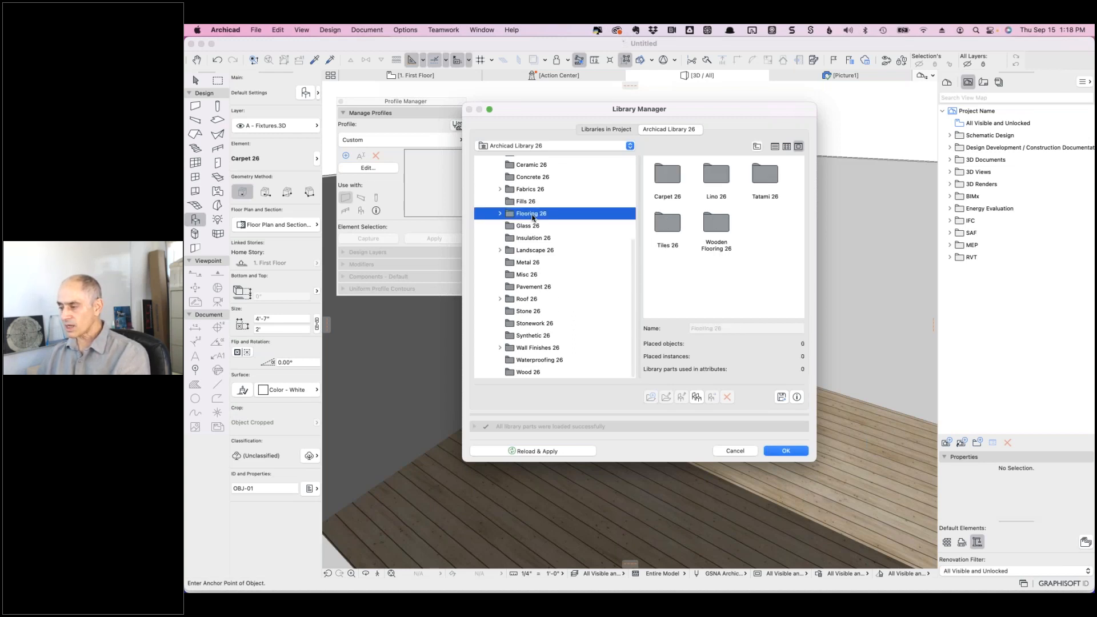
pyautogui.doubleClick(672, 182)
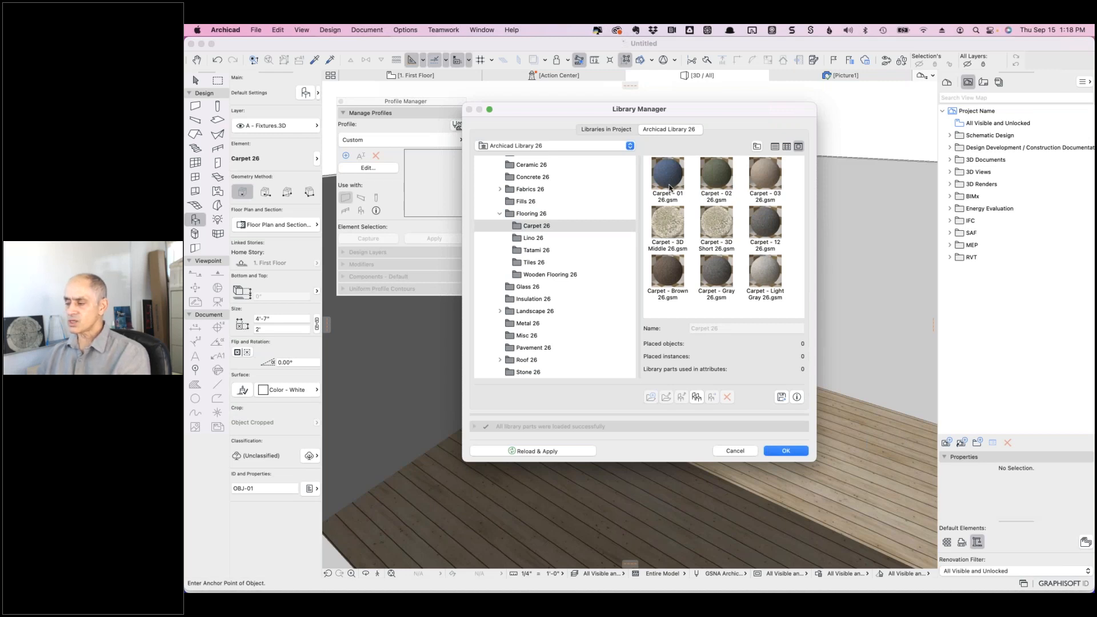
pyautogui.click(537, 254)
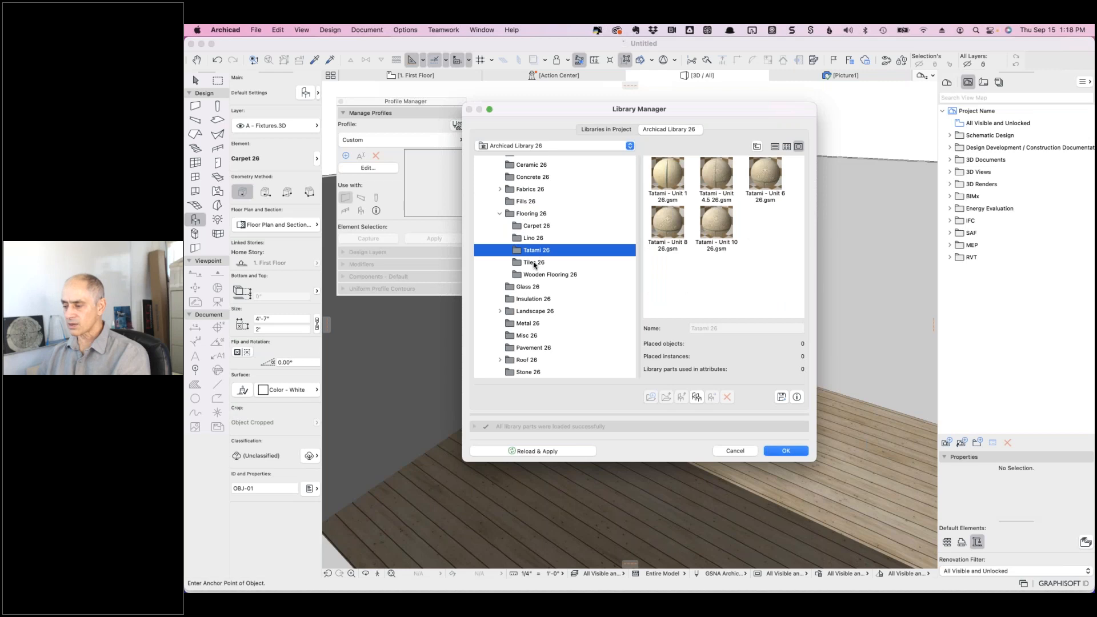
pyautogui.click(531, 239)
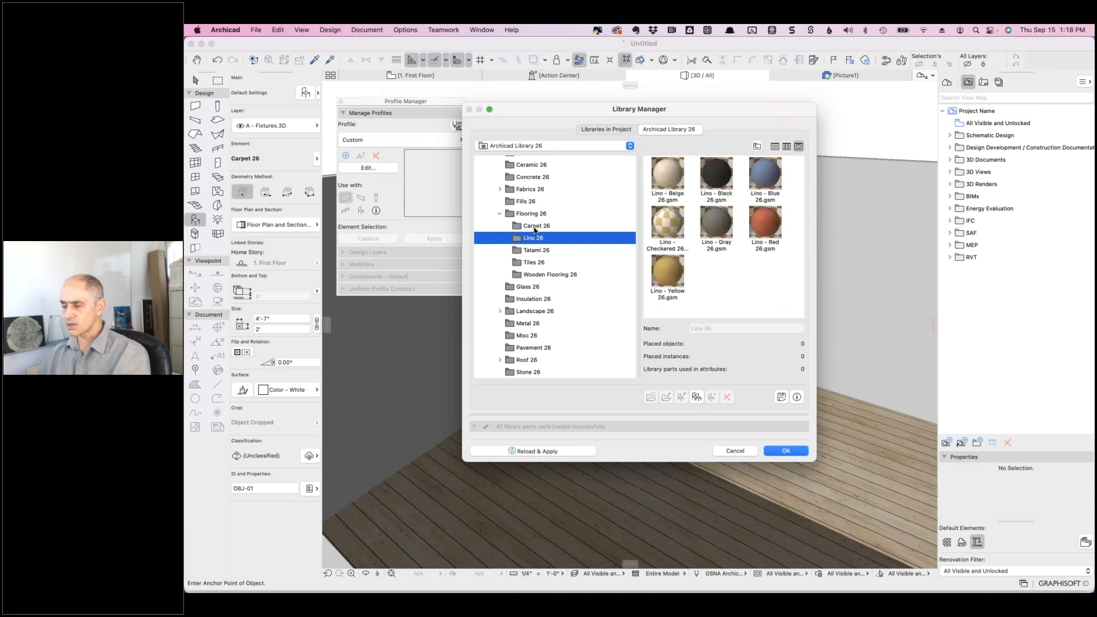
pyautogui.click(532, 227)
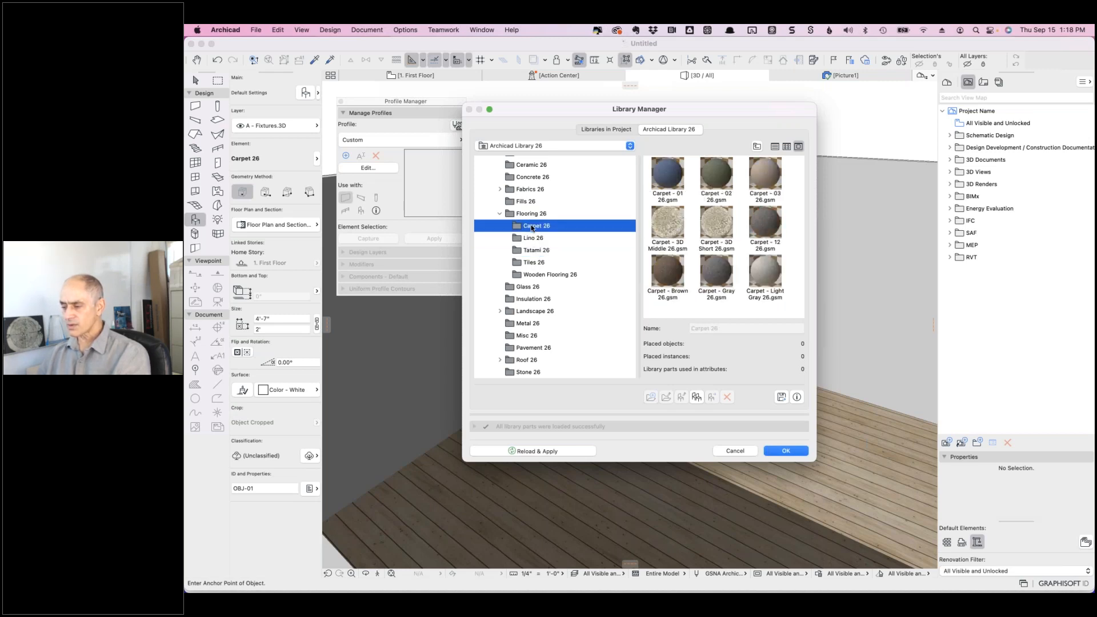
# - Select Textile - 14 26 under Fabrics > Textile 26, then cancel the Library Manager
pyautogui.click(526, 191)
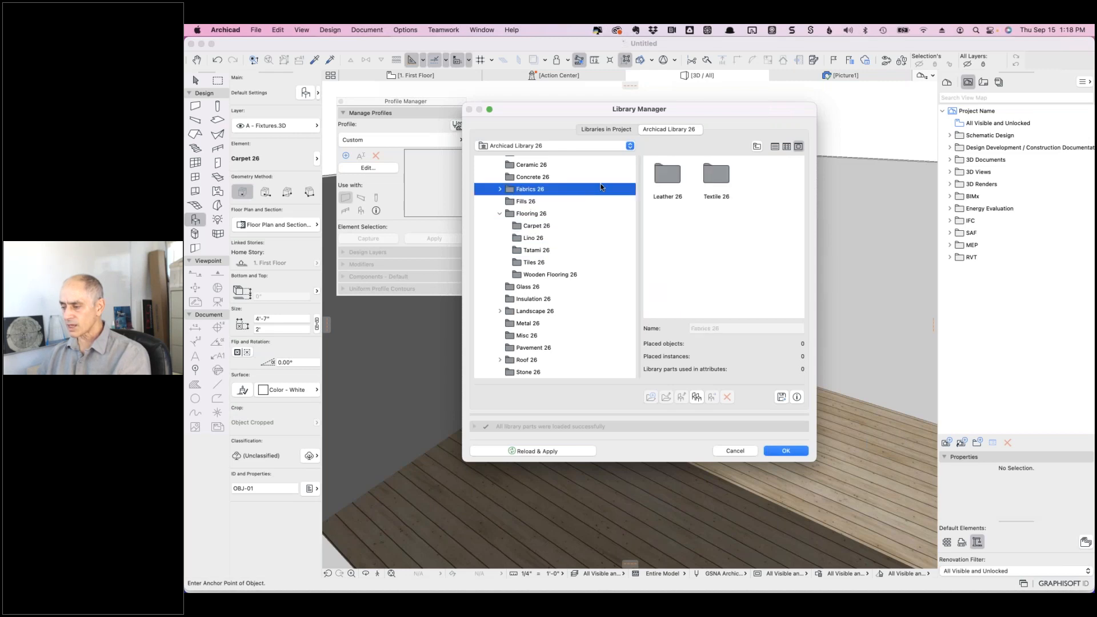
pyautogui.doubleClick(716, 175)
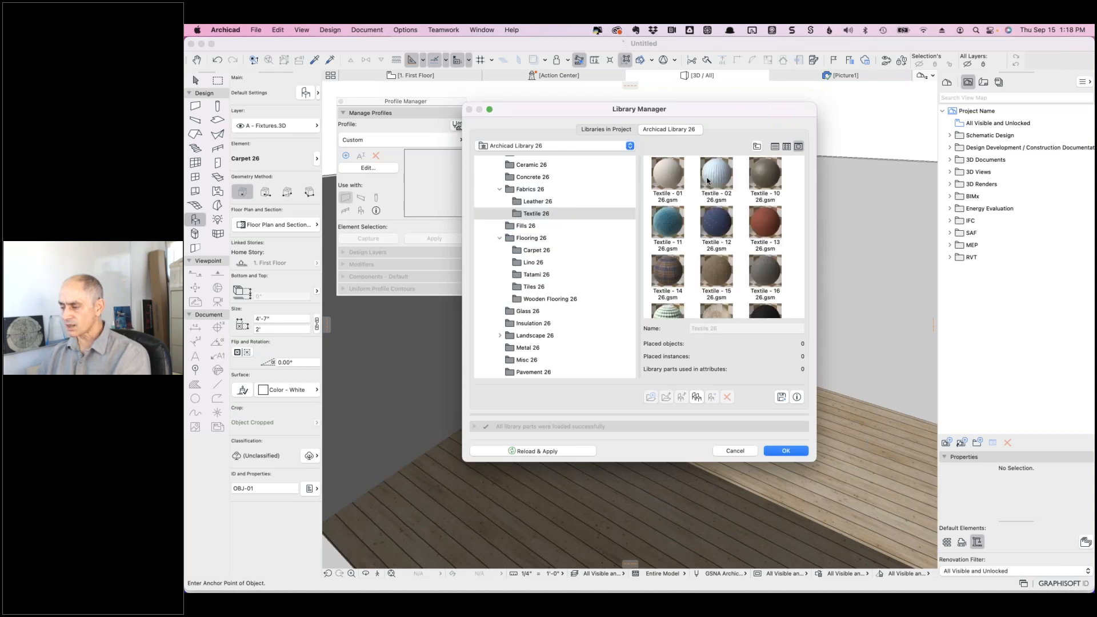
pyautogui.click(671, 273)
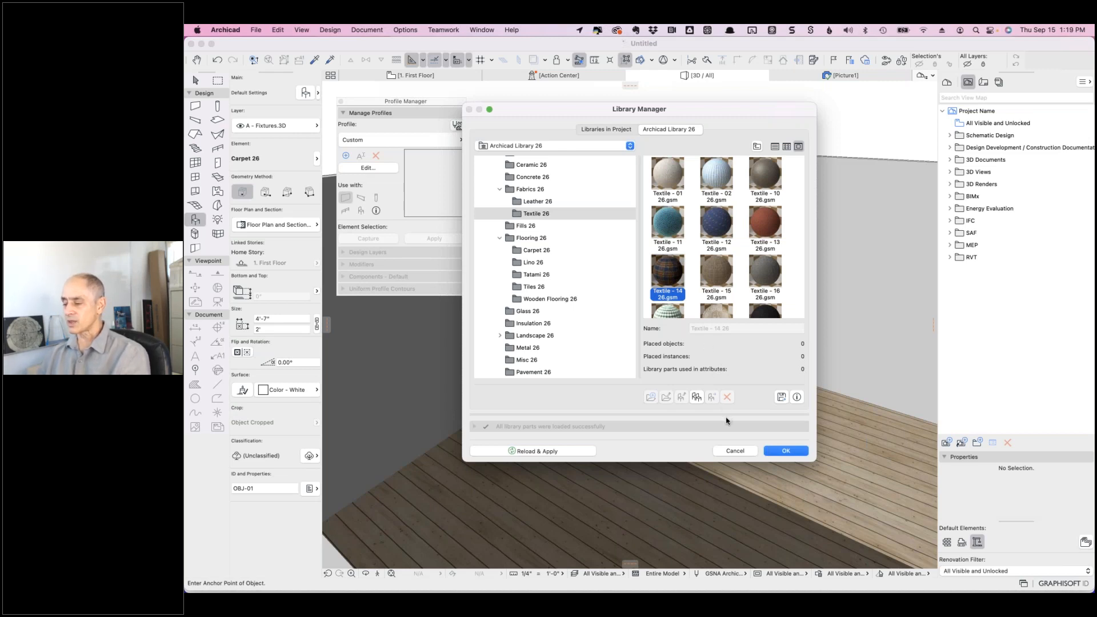
pyautogui.click(735, 451)
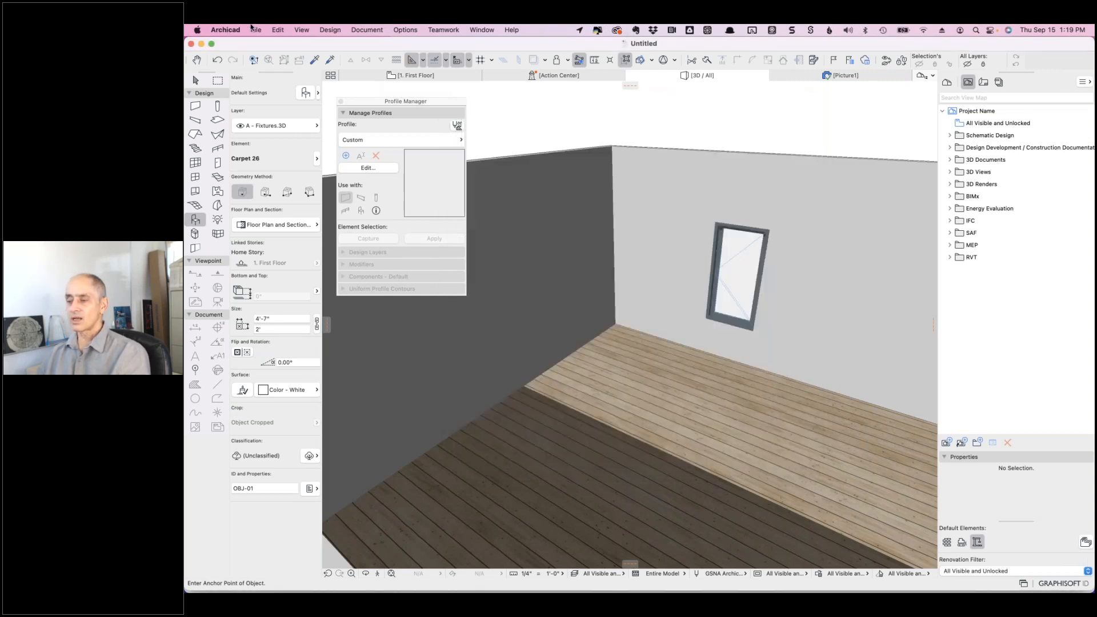
# - Enter 'Textile - 14 26.gsm' as the carpet's custom picture name, then cancel Object Default Settings
pyautogui.doubleClick(194, 219)
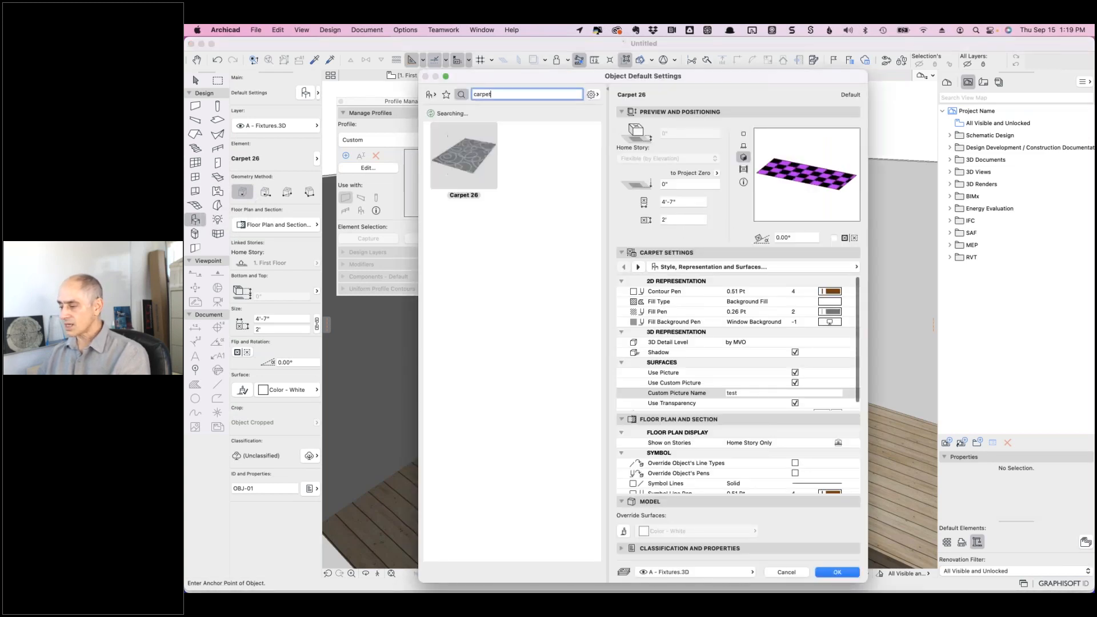
pyautogui.click(724, 390)
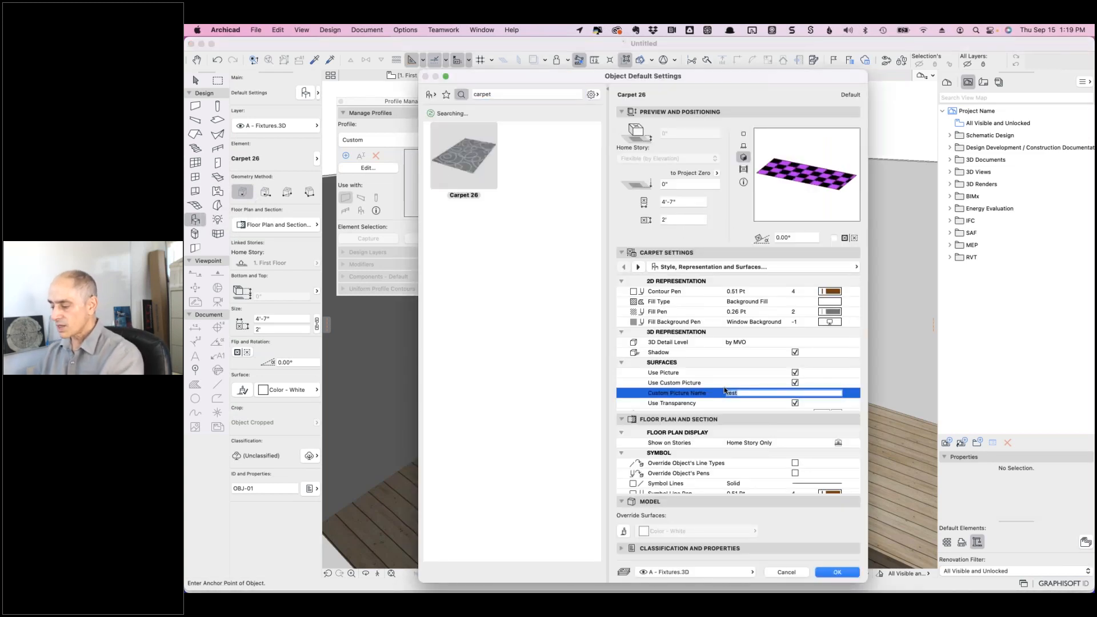
pyautogui.write('Textile - 14 26')
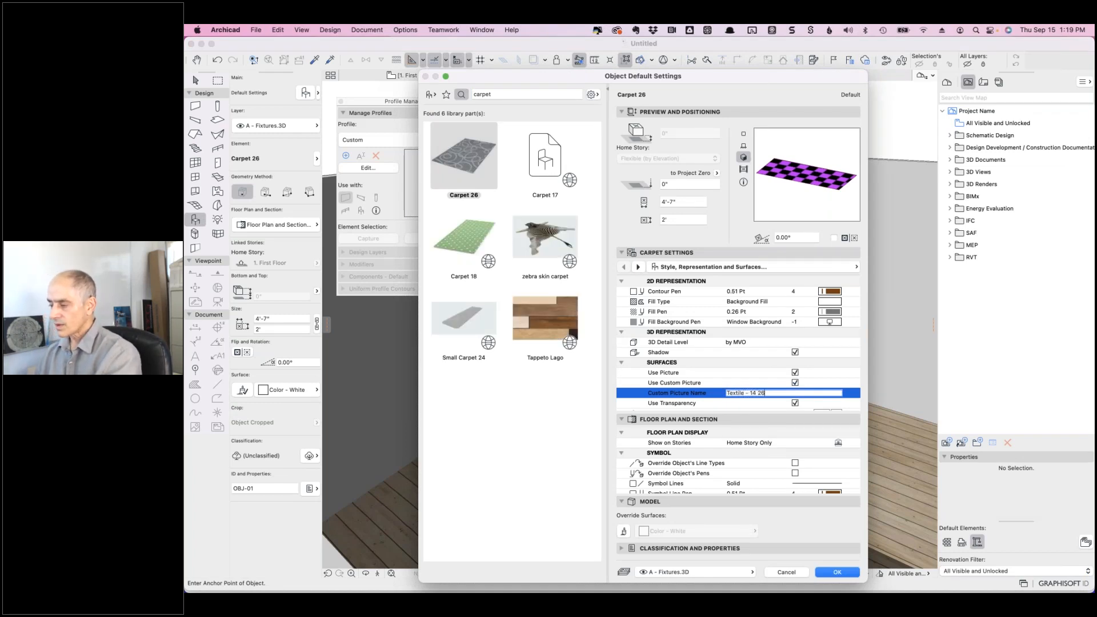
pyautogui.write('.gsm')
pyautogui.press('Return')
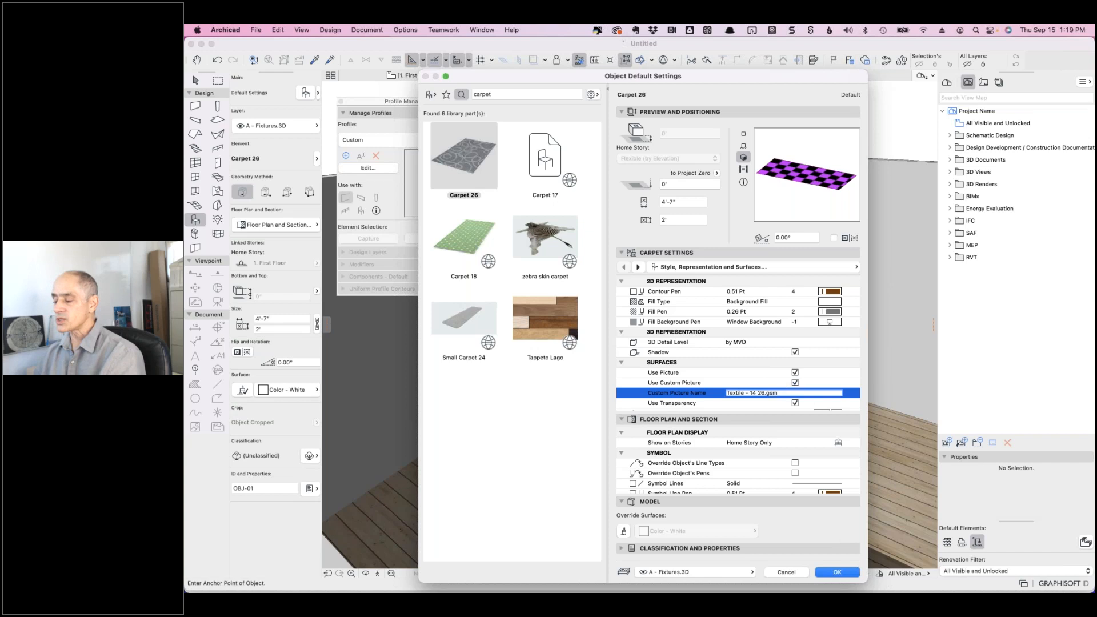
pyautogui.click(786, 572)
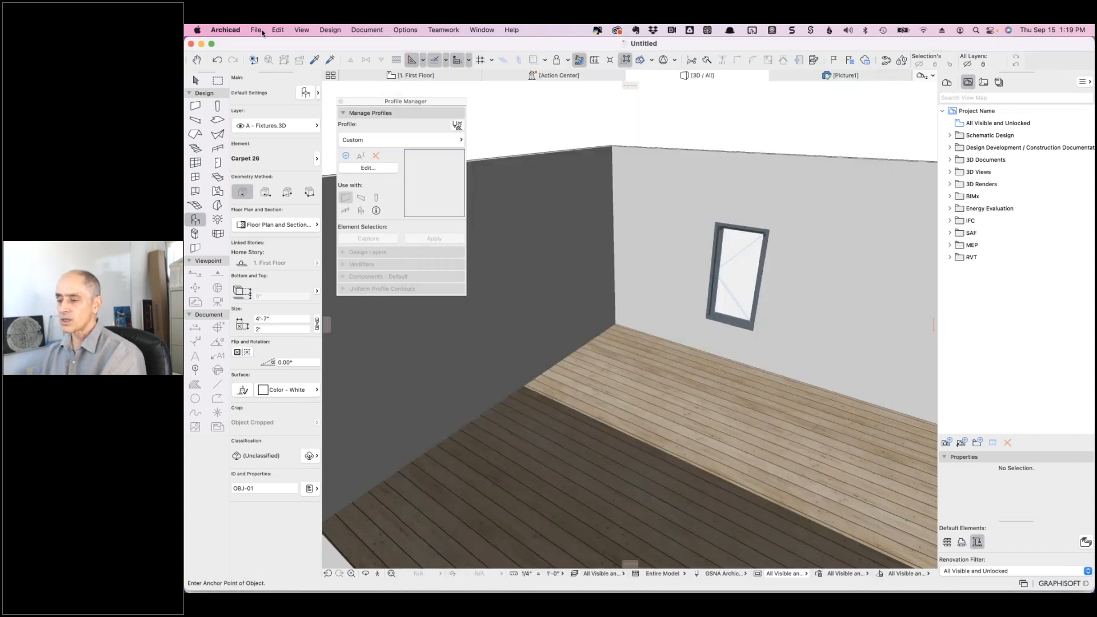
# - Open the Library Manager and view the project's empty Embedded Library, then switch to Finder
pyautogui.click(257, 31)
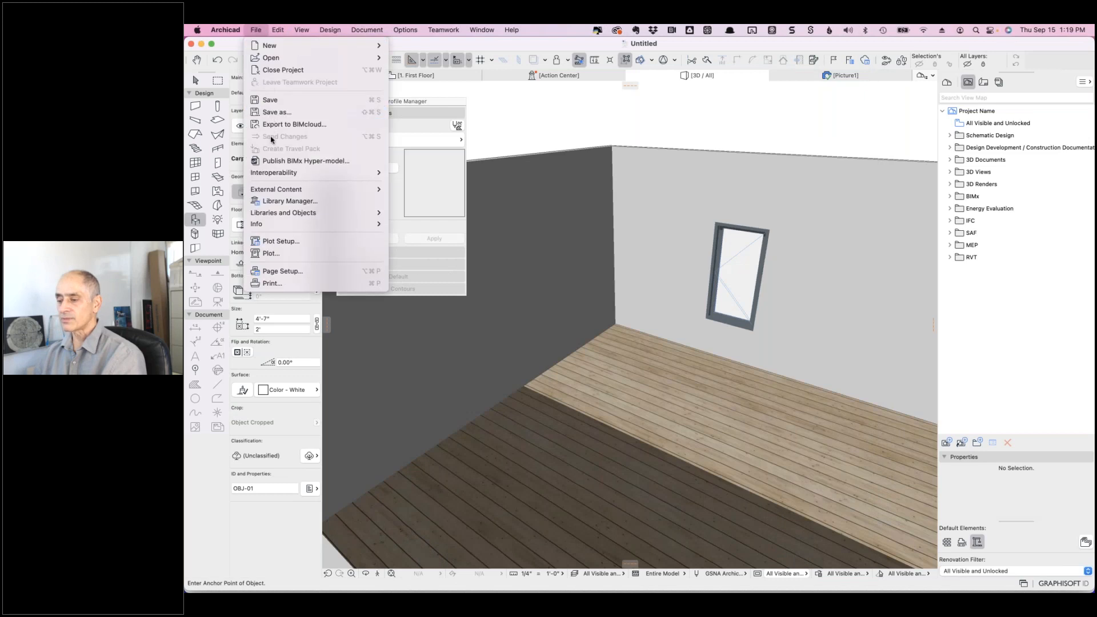
pyautogui.click(274, 201)
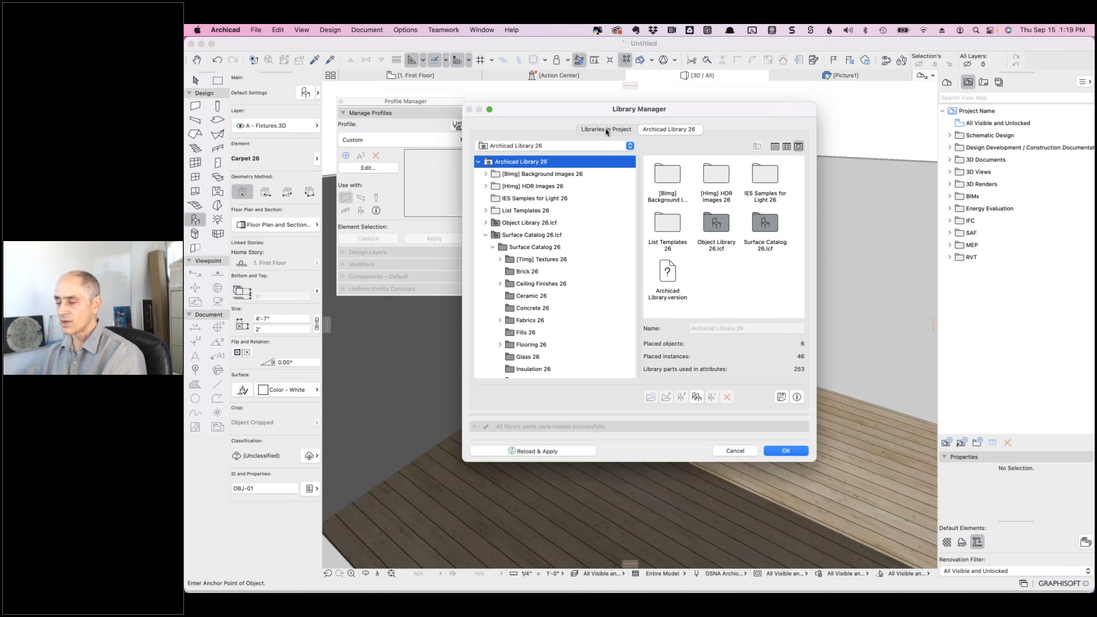
pyautogui.click(607, 131)
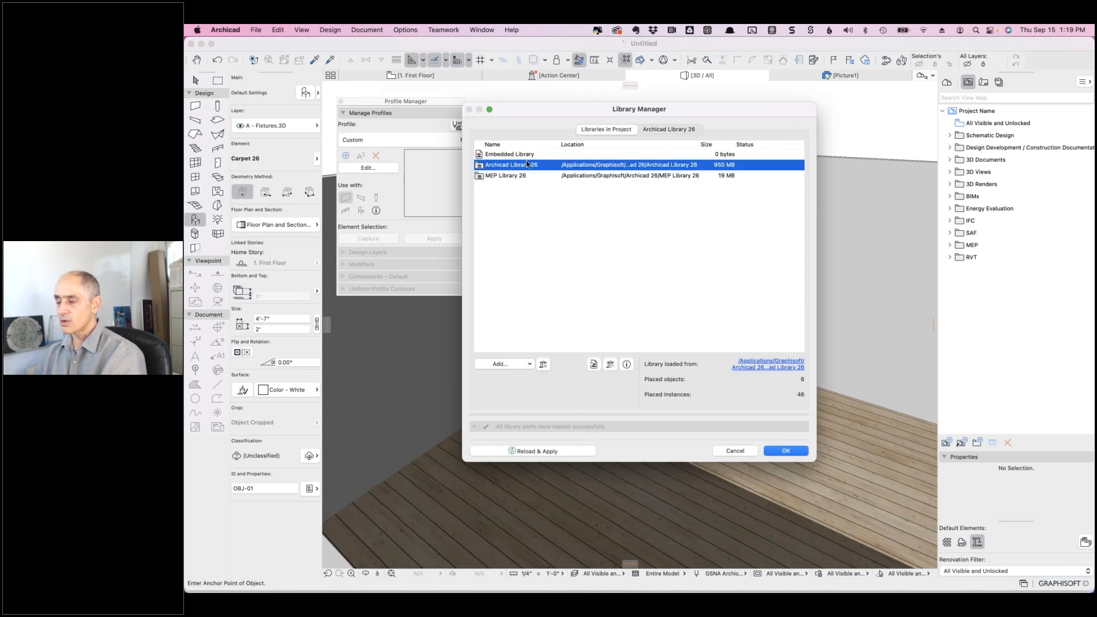
pyautogui.click(508, 154)
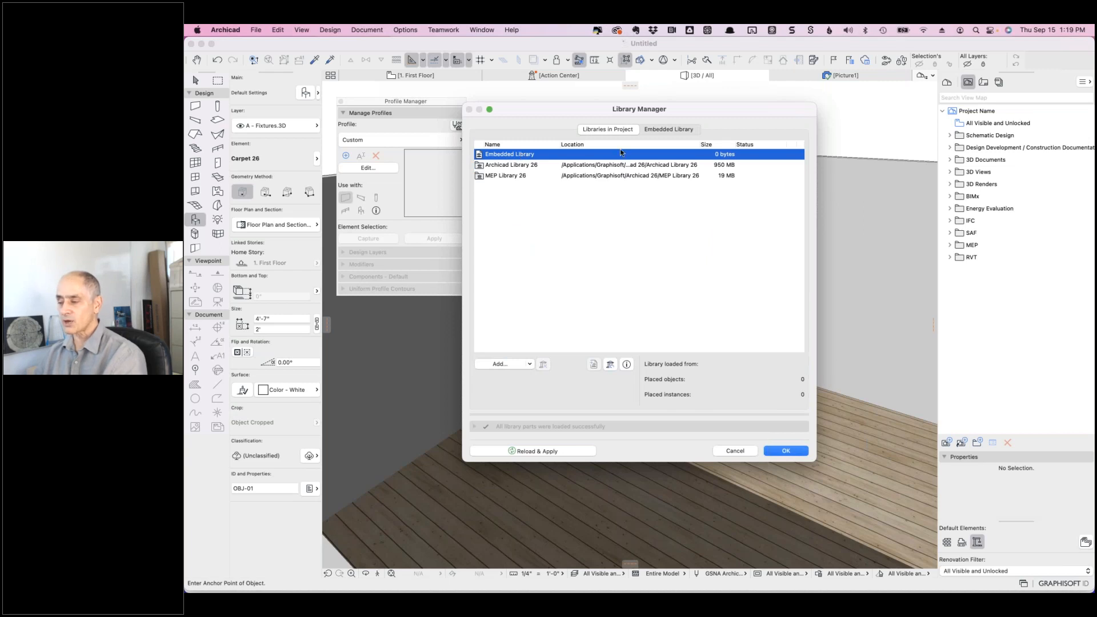
pyautogui.click(668, 129)
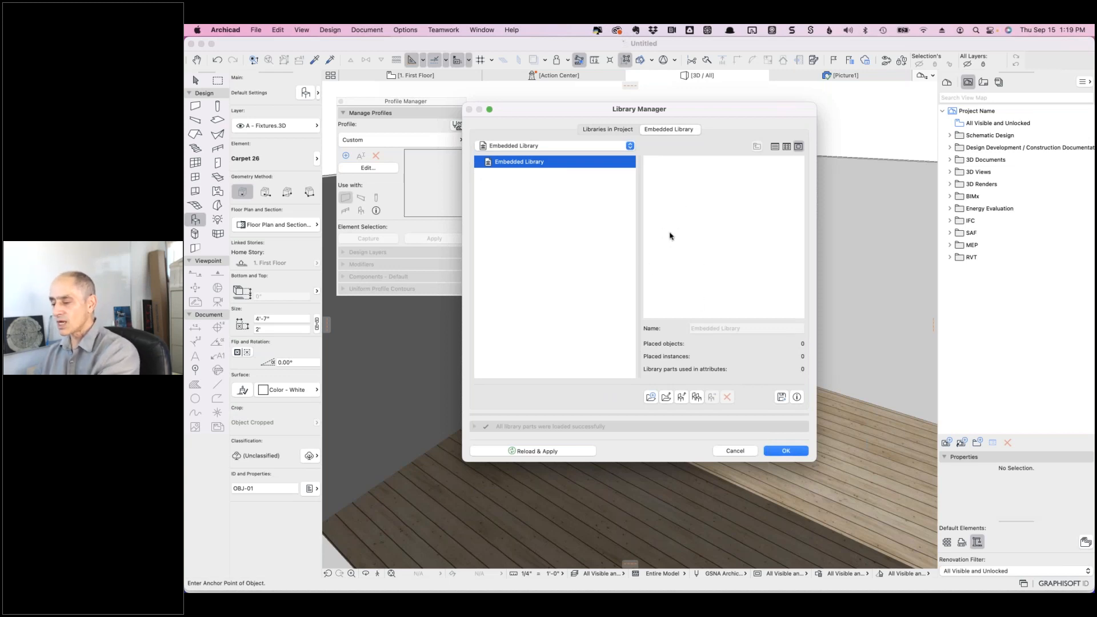
pyautogui.press('super+Tab')
pyautogui.press('super+Tab')
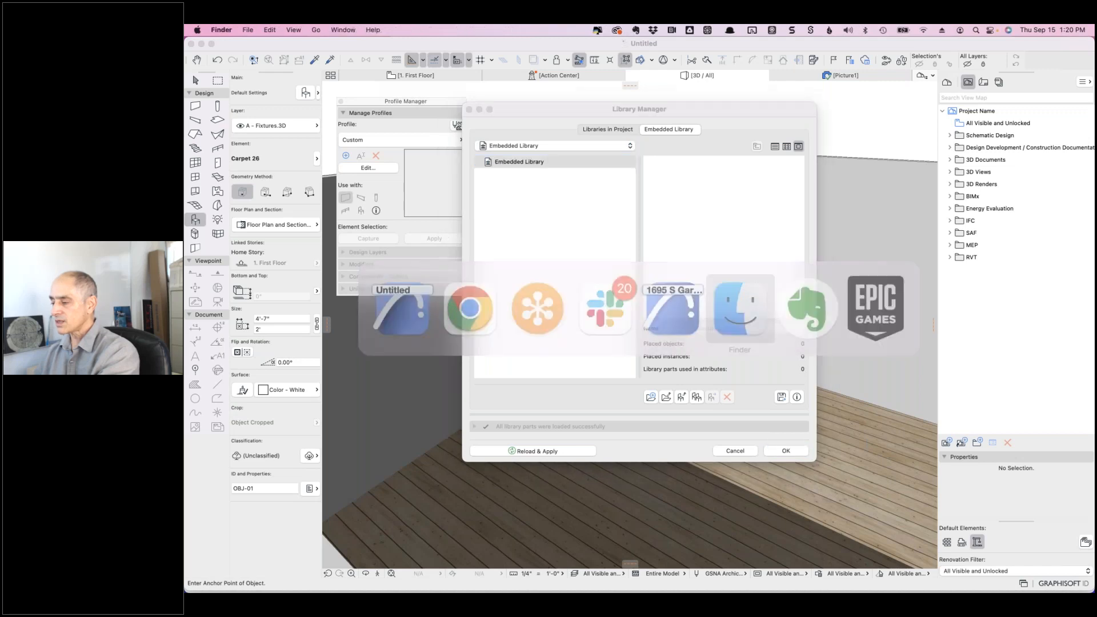
# - Search this Mac for 'carpet' and browse the Carpet 25 folder
pyautogui.moveTo(870, 260); pyautogui.dragTo(677, 245)
pyautogui.click(1013, 241)
pyautogui.write('carpet')
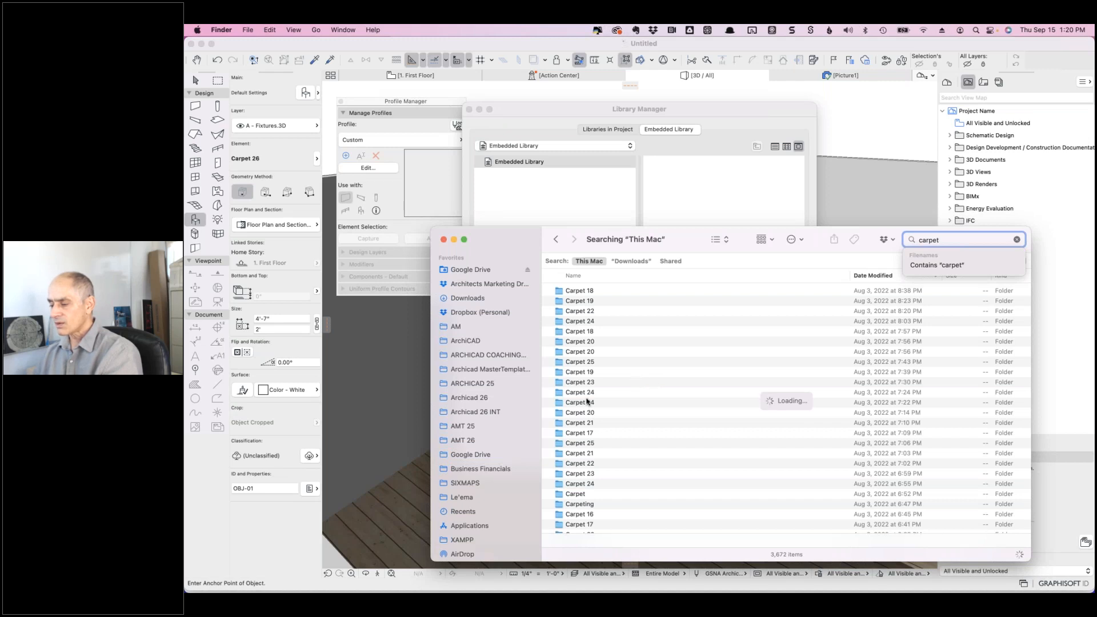
pyautogui.doubleClick(572, 361)
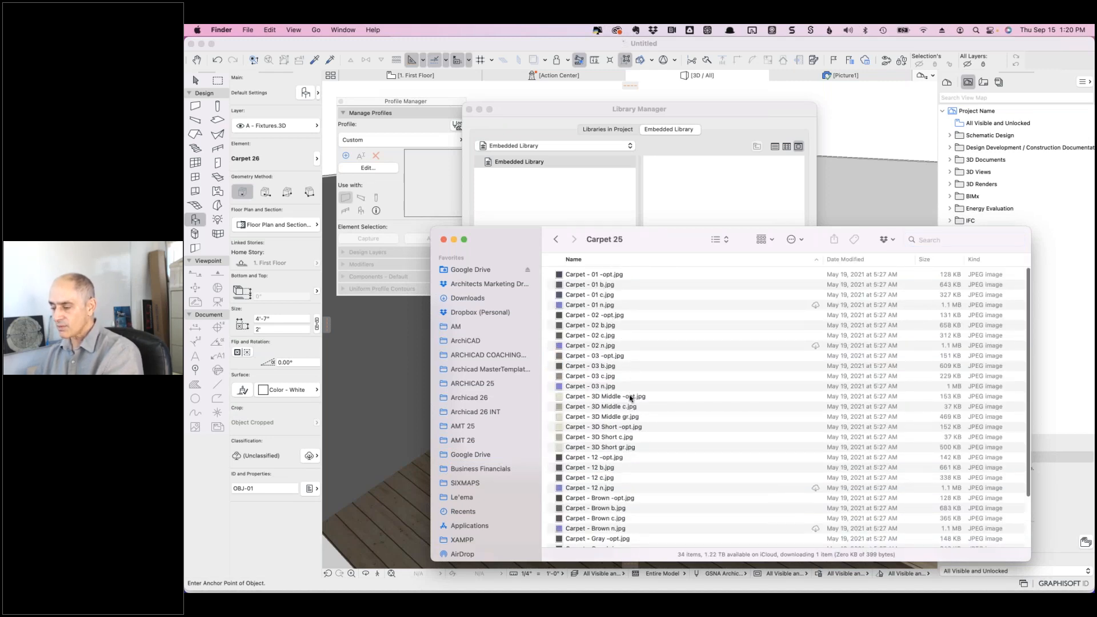
pyautogui.scroll(-3, 622, 470)
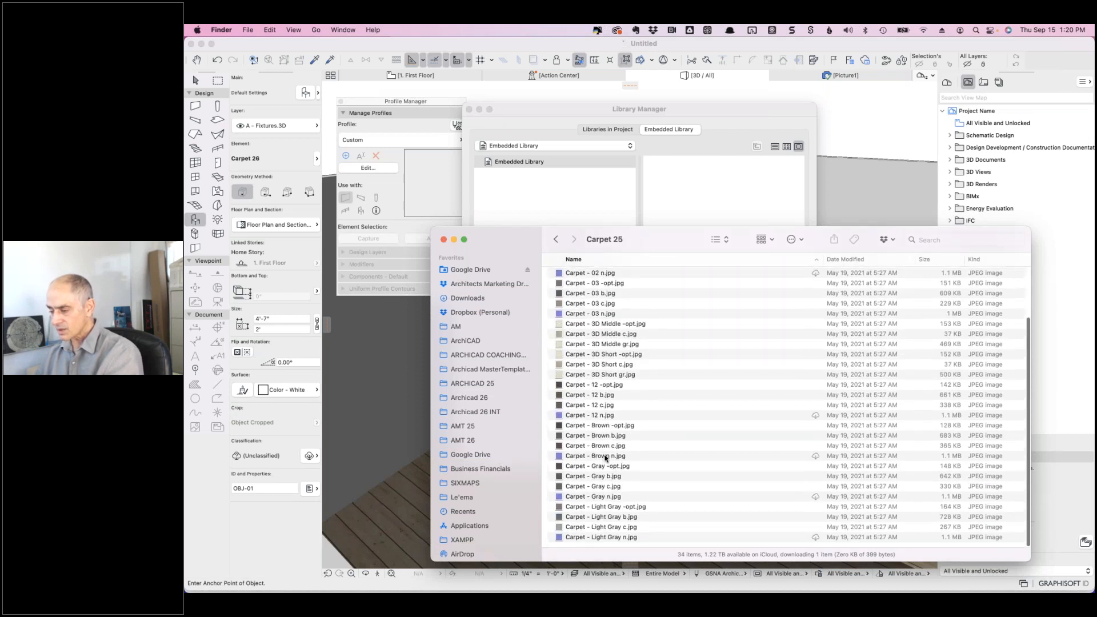
pyautogui.click(556, 241)
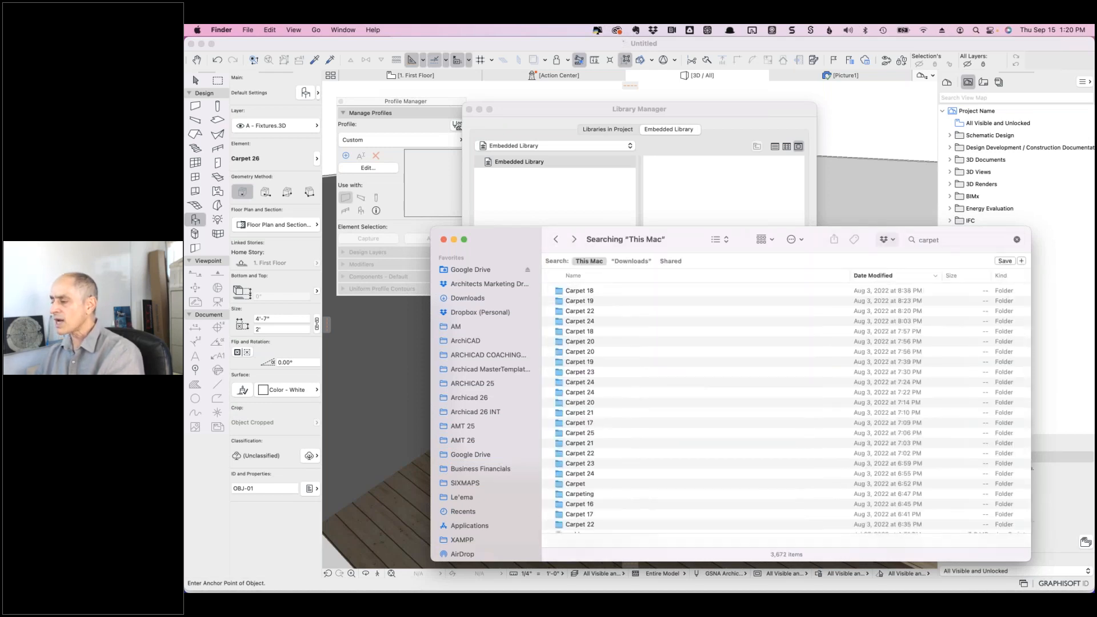
# - Change the search to names containing 'rug', open the Rugs folder and preview arearug1.jpg
pyautogui.click(914, 240)
pyautogui.write('rug')
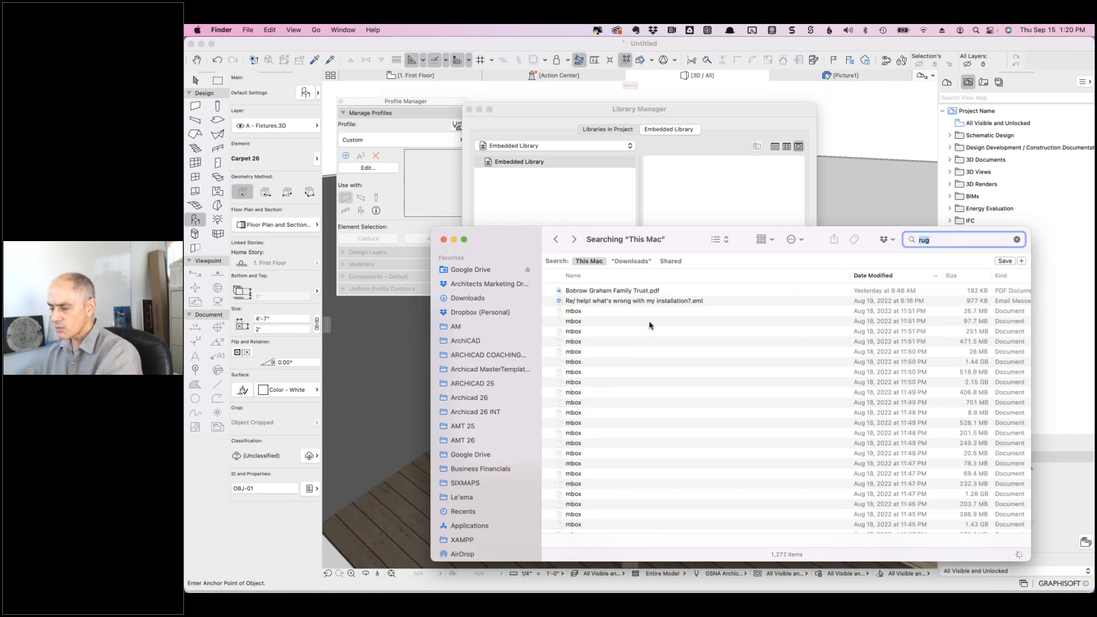
pyautogui.click(967, 237)
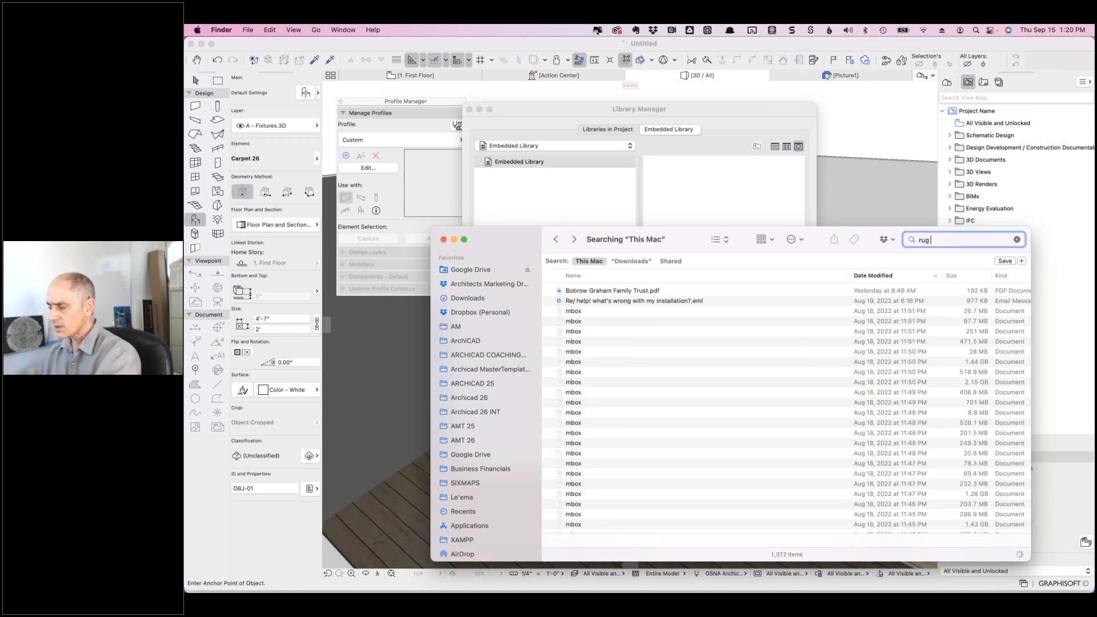
pyautogui.click(933, 267)
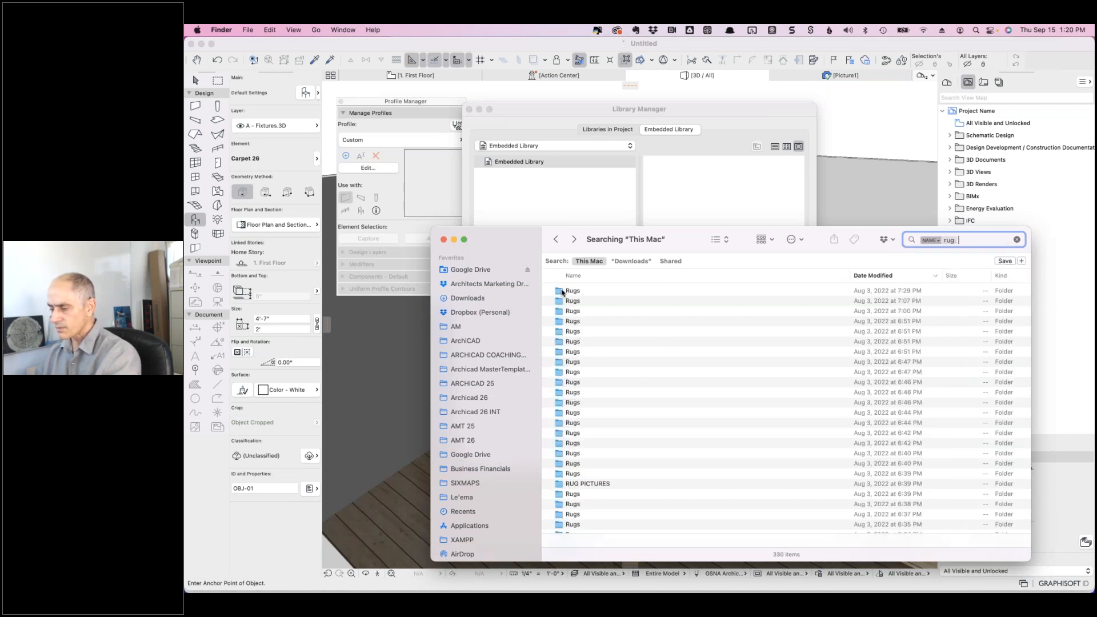
pyautogui.doubleClick(562, 291)
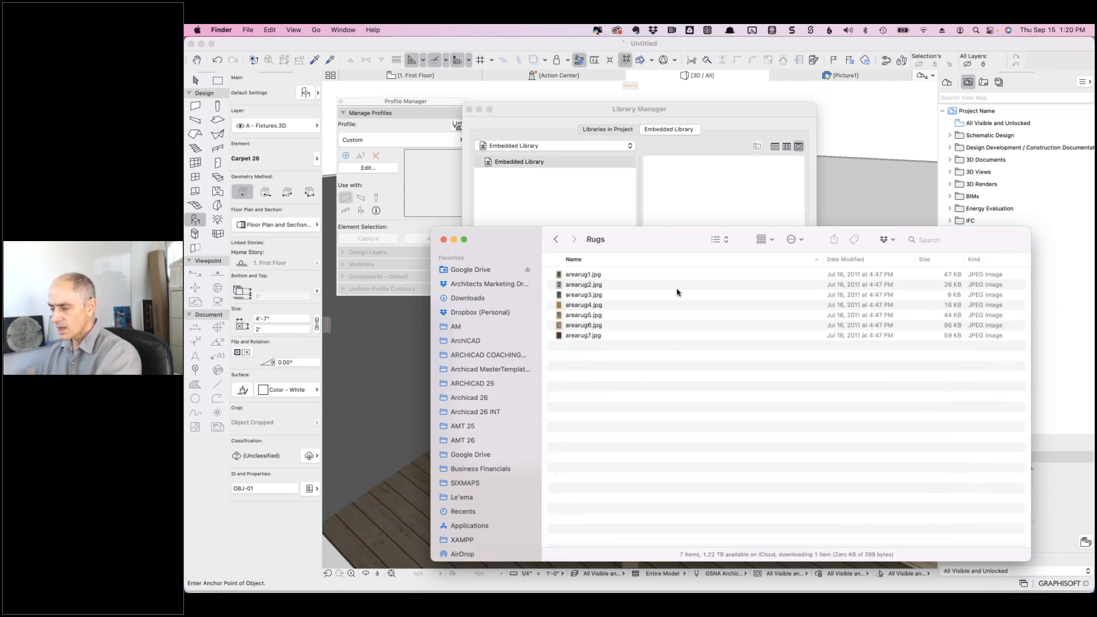
pyautogui.click(583, 275)
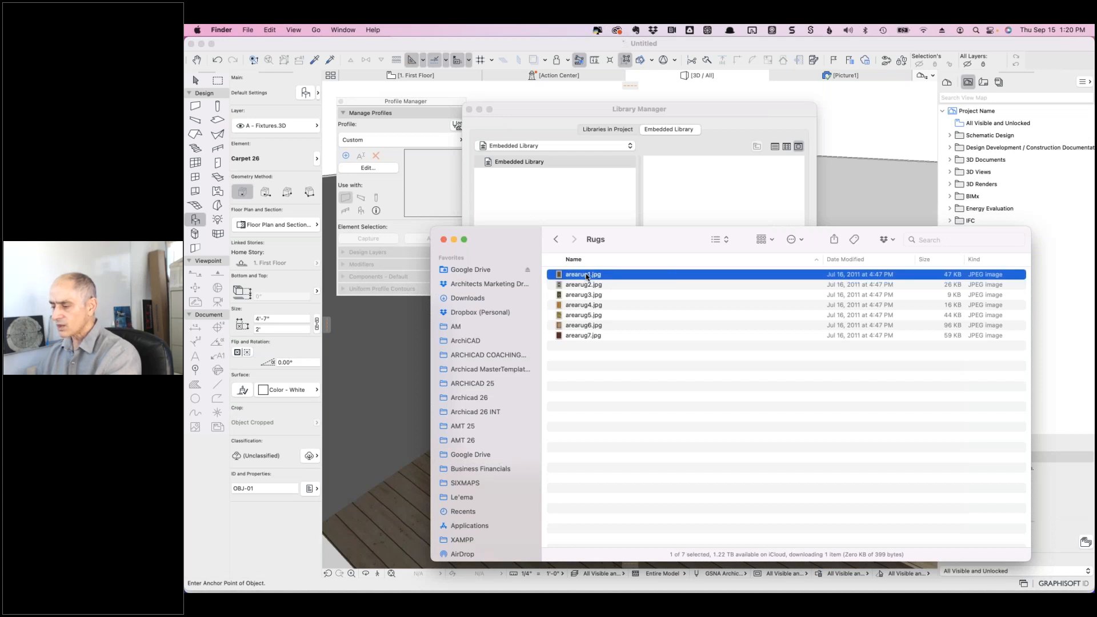
pyautogui.press('space')
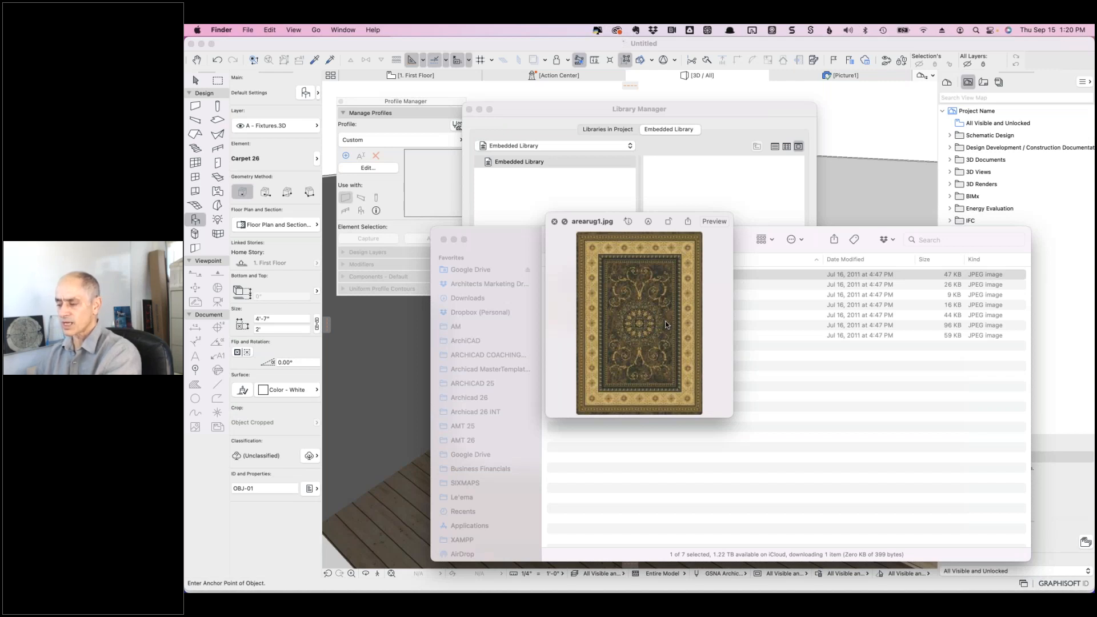
pyautogui.press('space')
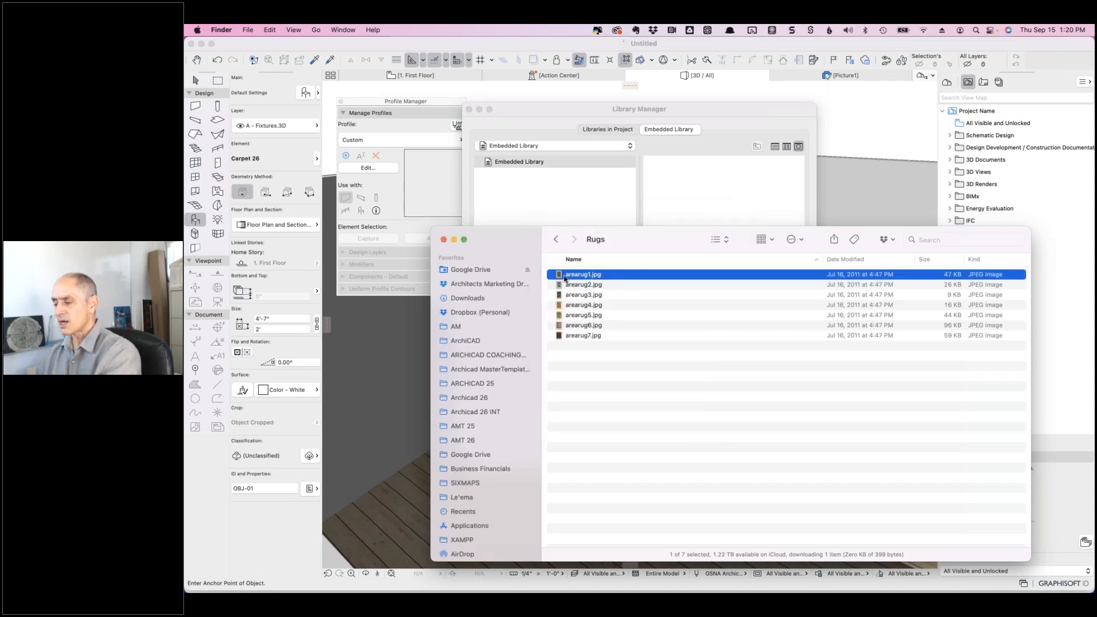
pyautogui.press('Return')
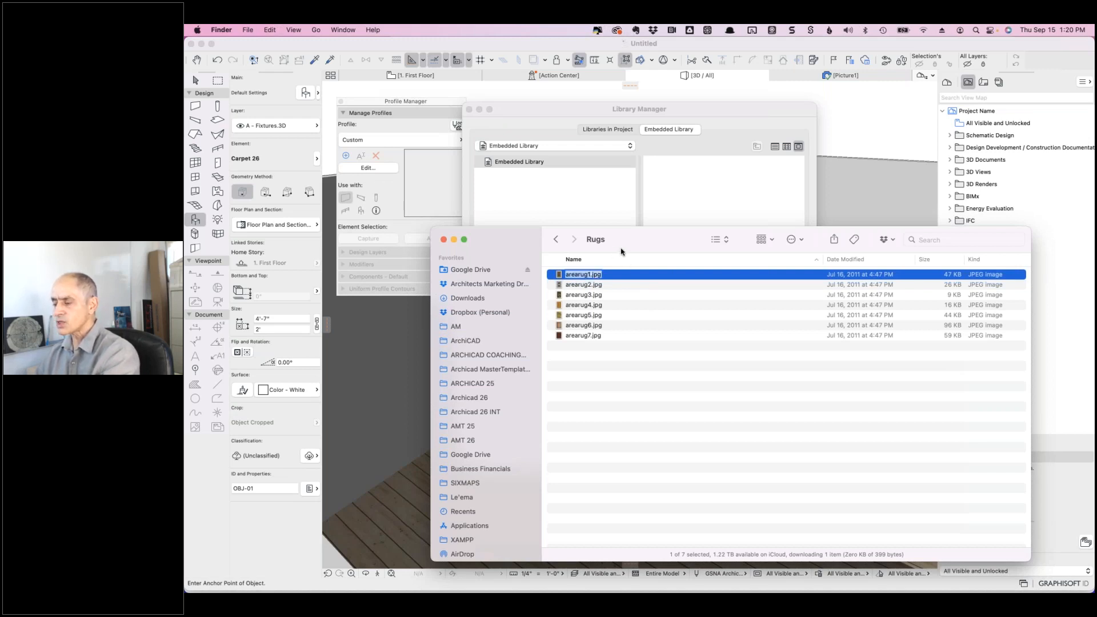
# - Drag arearug1.jpg, arearug2.jpg and arearug3.jpg from Finder into Archicad's Embedded Library
pyautogui.moveTo(657, 240); pyautogui.dragTo(806, 320)
pyautogui.moveTo(708, 353); pyautogui.dragTo(688, 195)
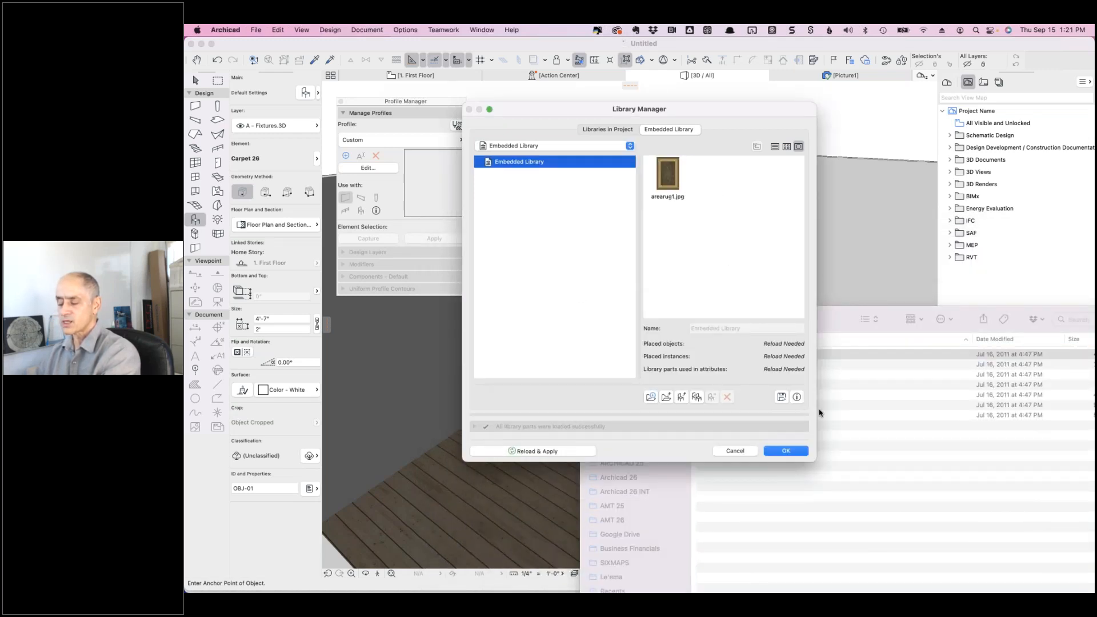
pyautogui.click(840, 315)
pyautogui.click(835, 366)
pyautogui.keyDown('shift'); pyautogui.click(827, 372); pyautogui.keyUp('shift')
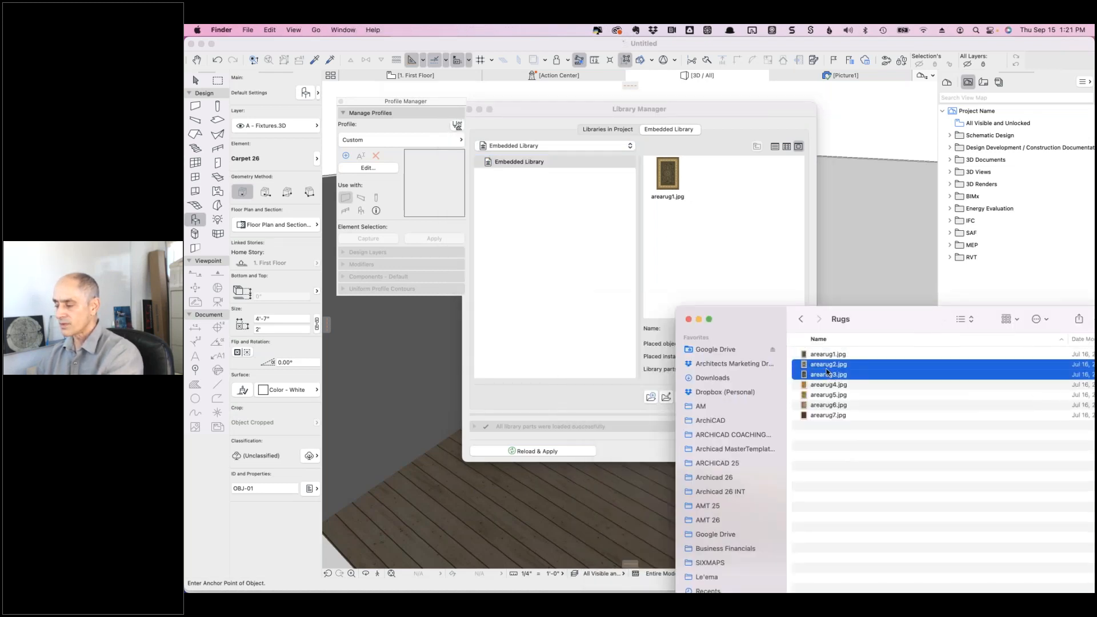
pyautogui.moveTo(826, 367); pyautogui.dragTo(703, 236)
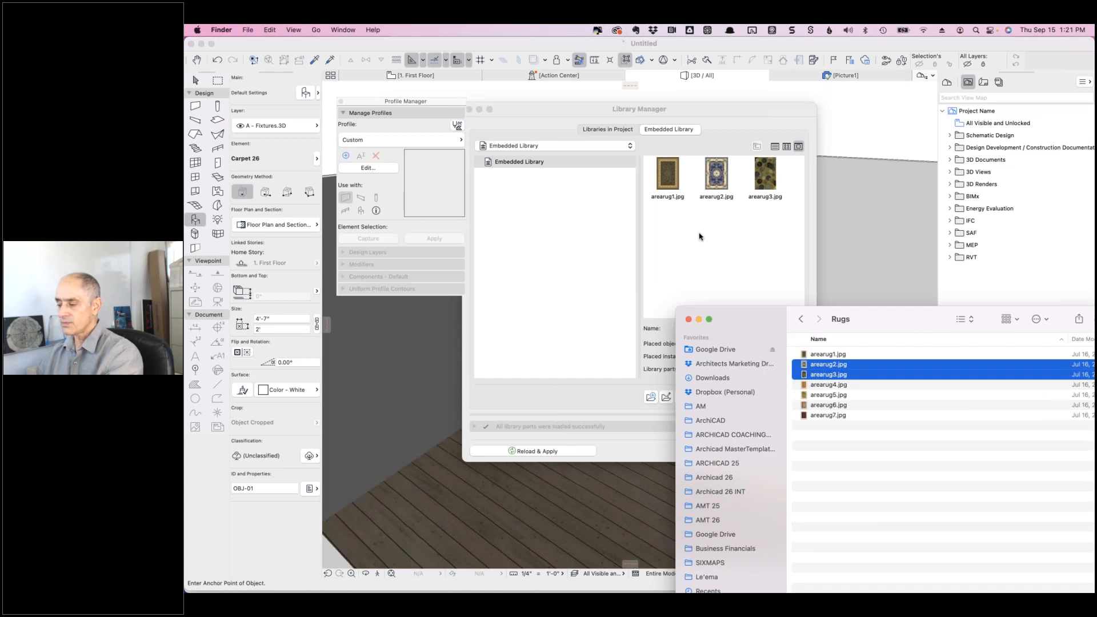
# - Reload the libraries and close the Library Manager
pyautogui.click(588, 405)
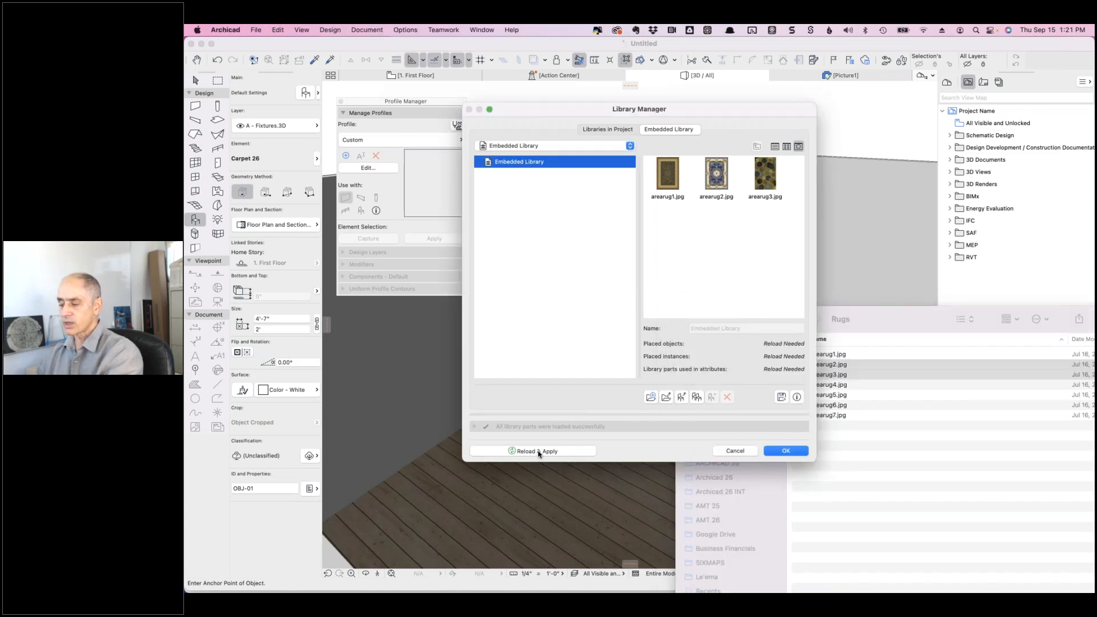
pyautogui.click(538, 452)
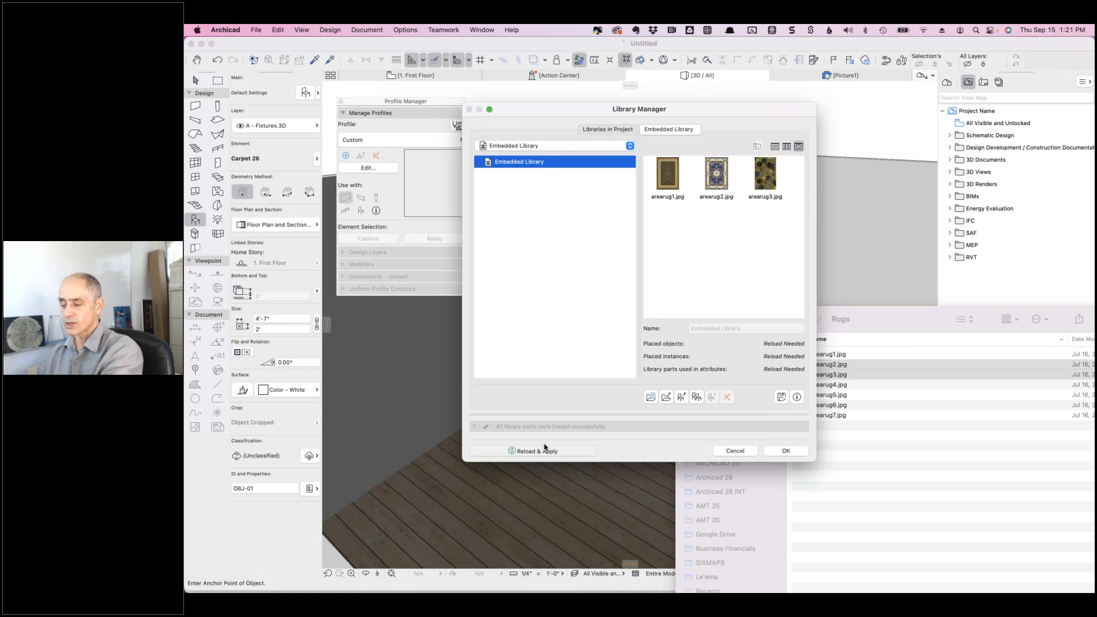
pyautogui.click(786, 450)
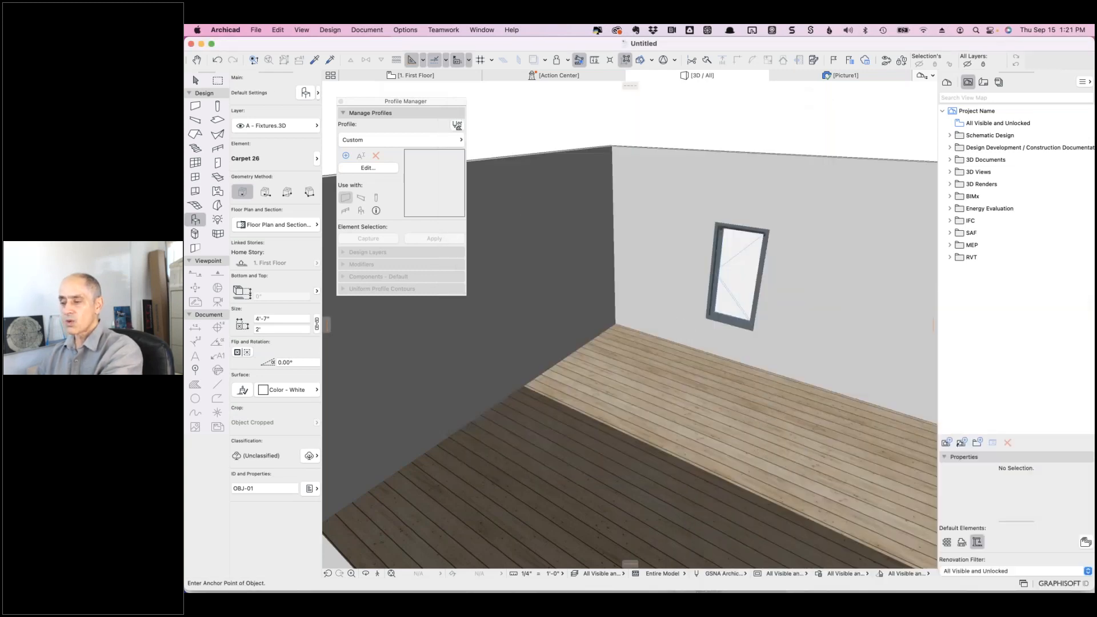
# - Set the Carpet 26 object's Custom Picture Name to arearug1.jpg in its default settings
pyautogui.click(305, 93)
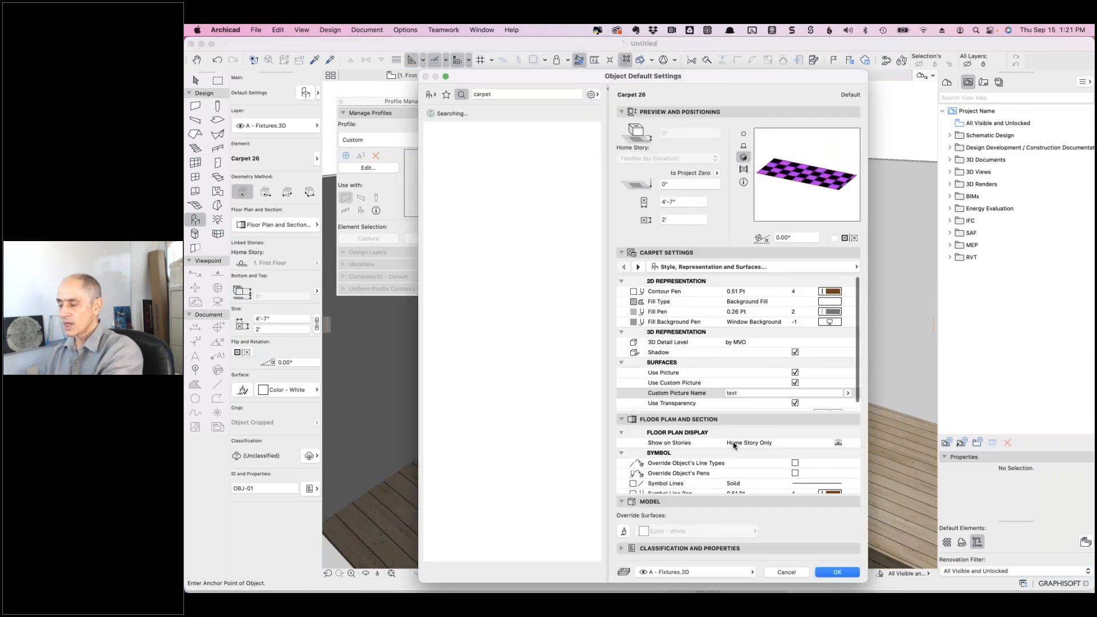
pyautogui.click(736, 393)
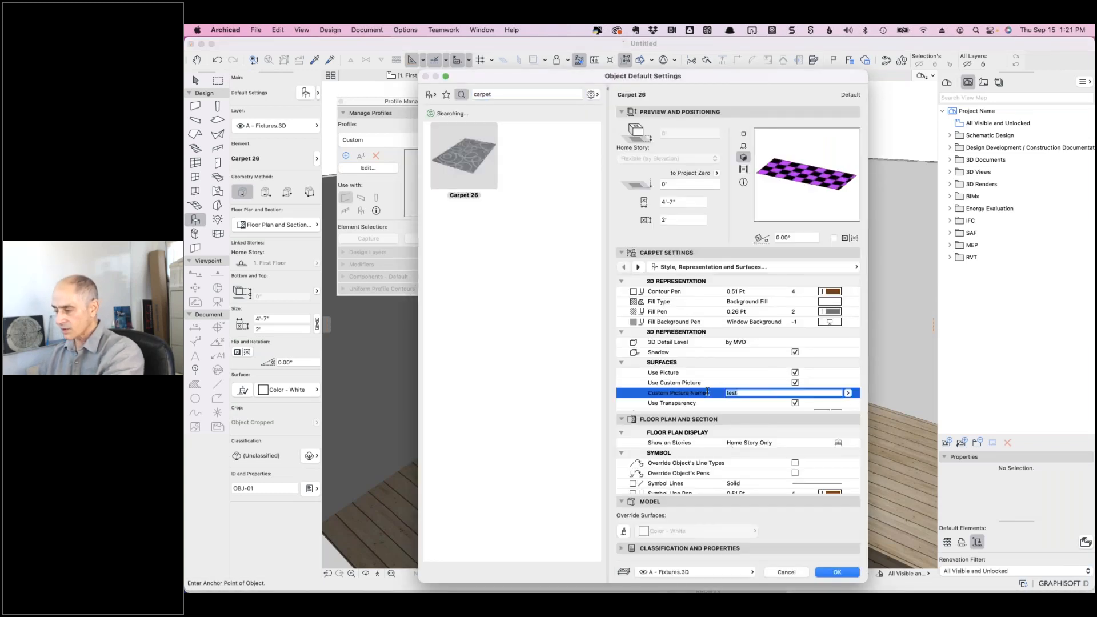
pyautogui.write('arearug1.jpg')
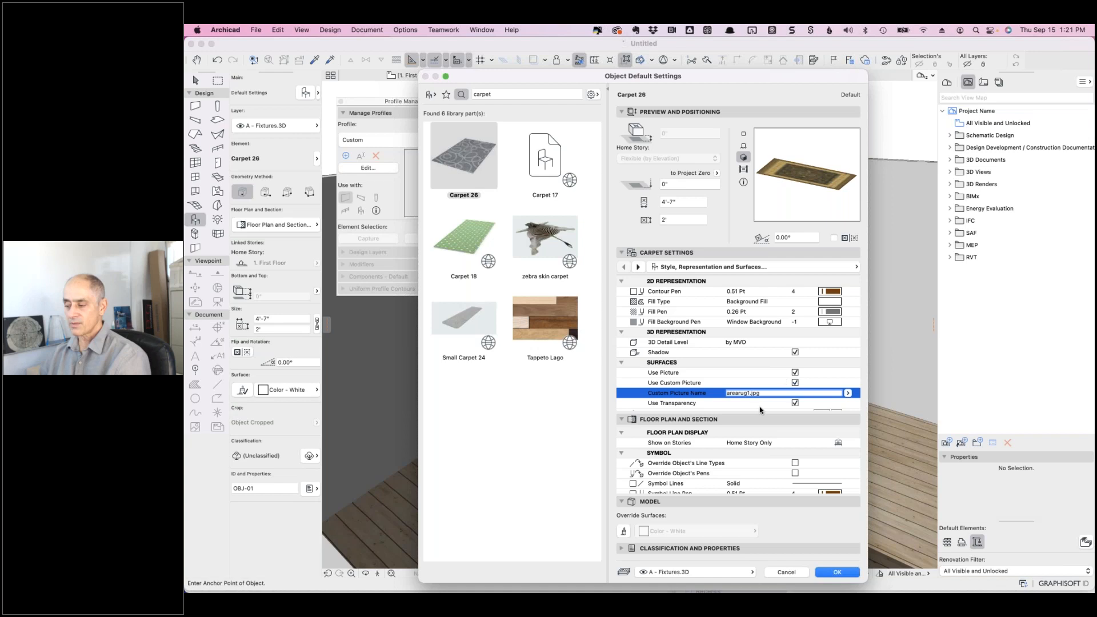
pyautogui.click(833, 573)
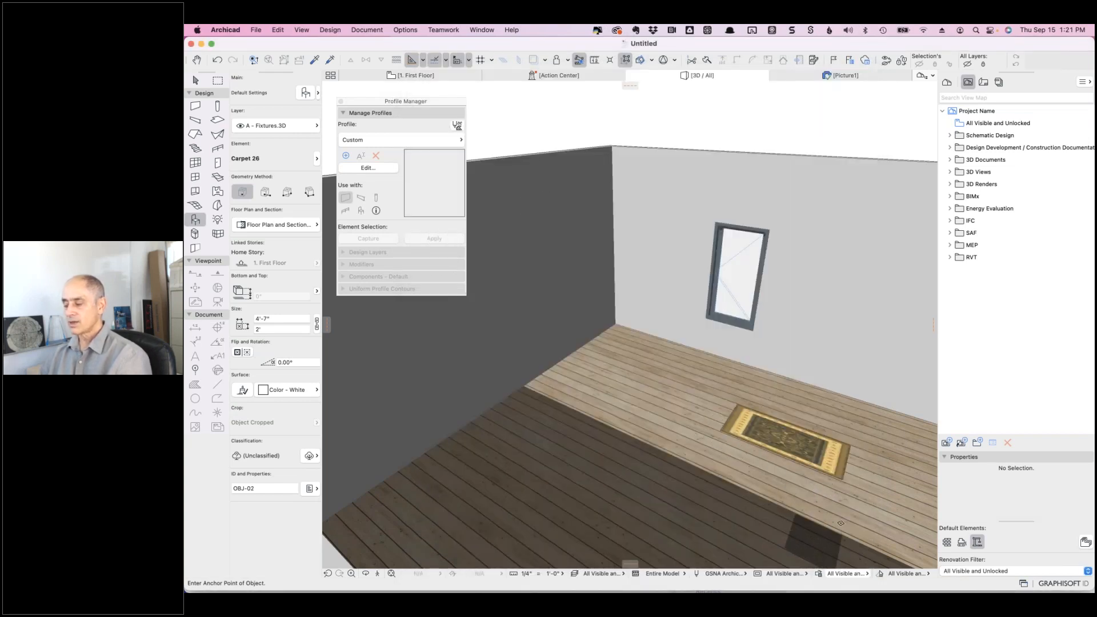
# - Place the rug on the wood floor and orbit and zoom in on it
pyautogui.click(823, 520)
pyautogui.keyDown('shift'); pyautogui.moveTo(793, 503); pyautogui.dragTo(694, 405, button='middle'); pyautogui.keyUp('shift')
pyautogui.scroll(6, 694, 405)
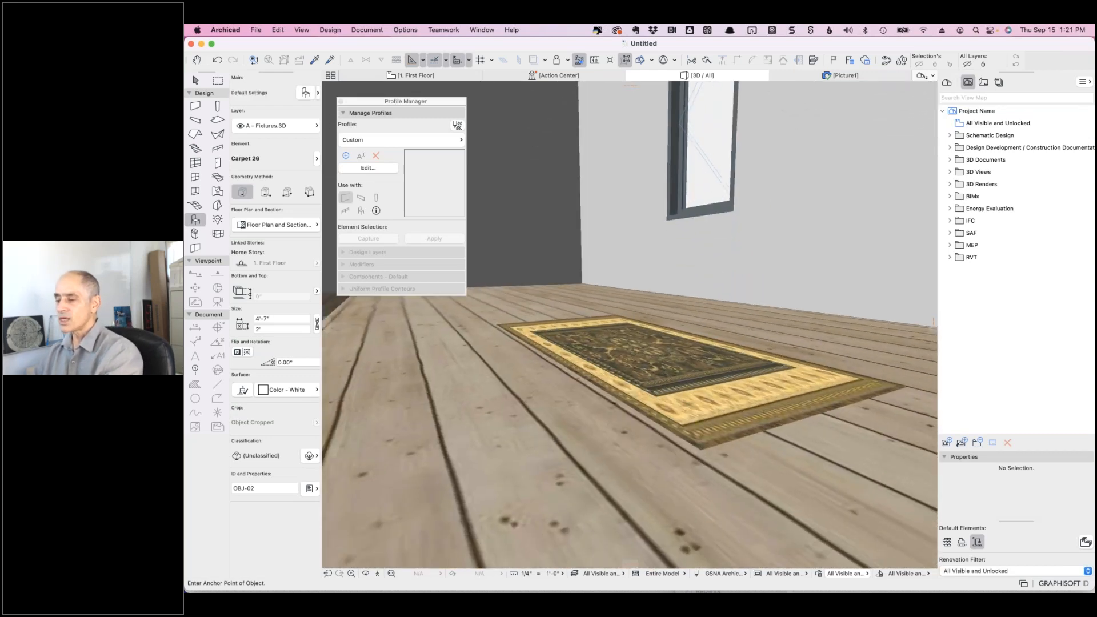
# - Open the Library Manager and create a new folder named Rugs in the Embedded Library
pyautogui.click(255, 30)
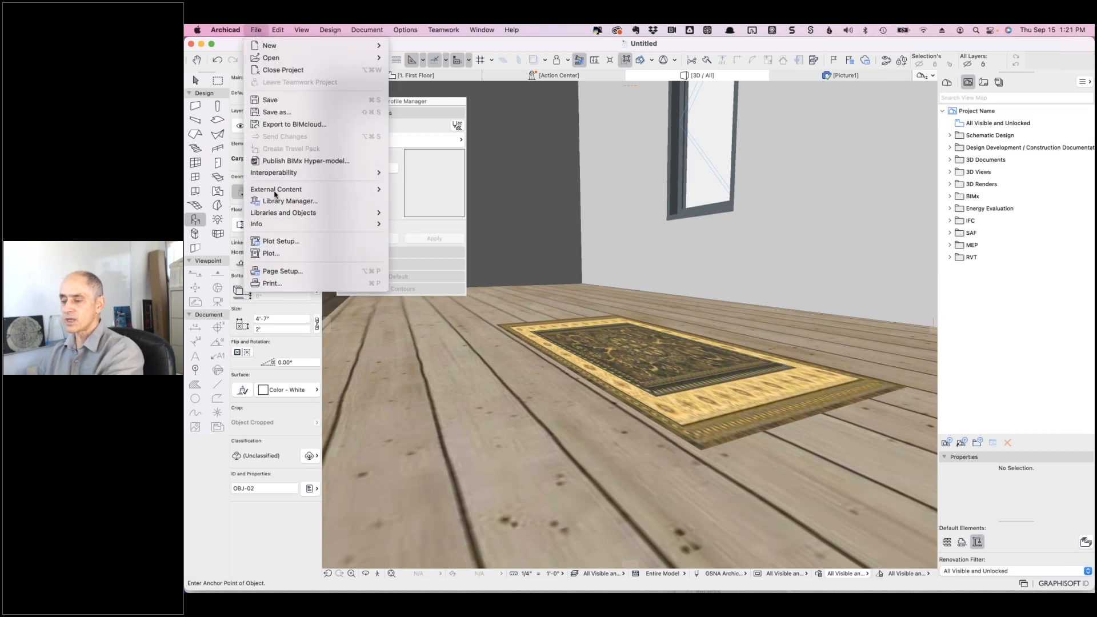
pyautogui.moveTo(272, 213)
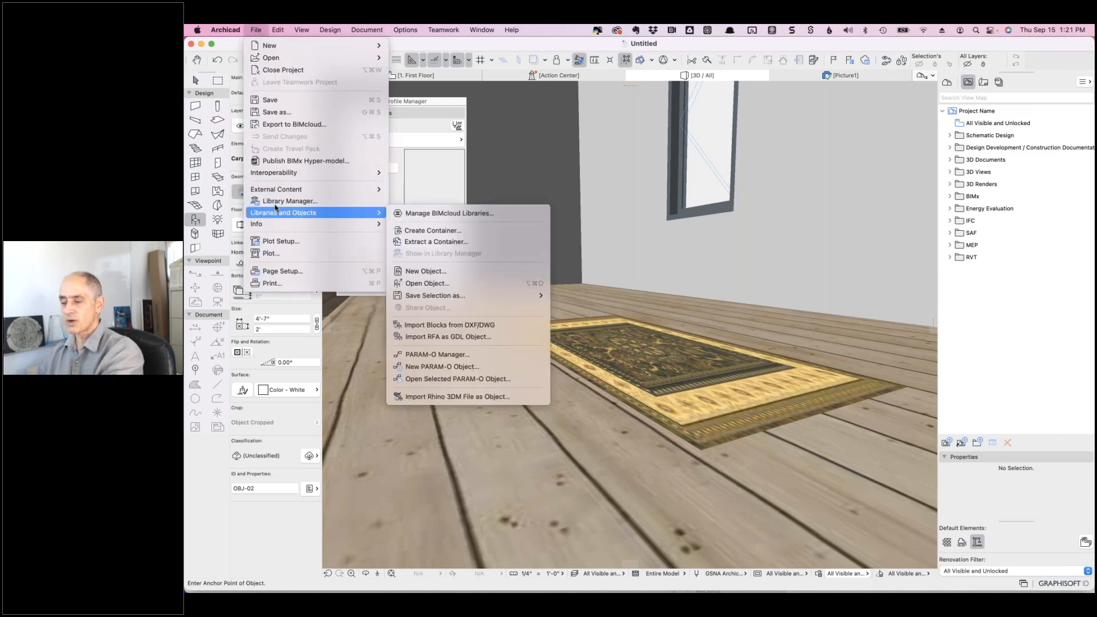
pyautogui.click(276, 202)
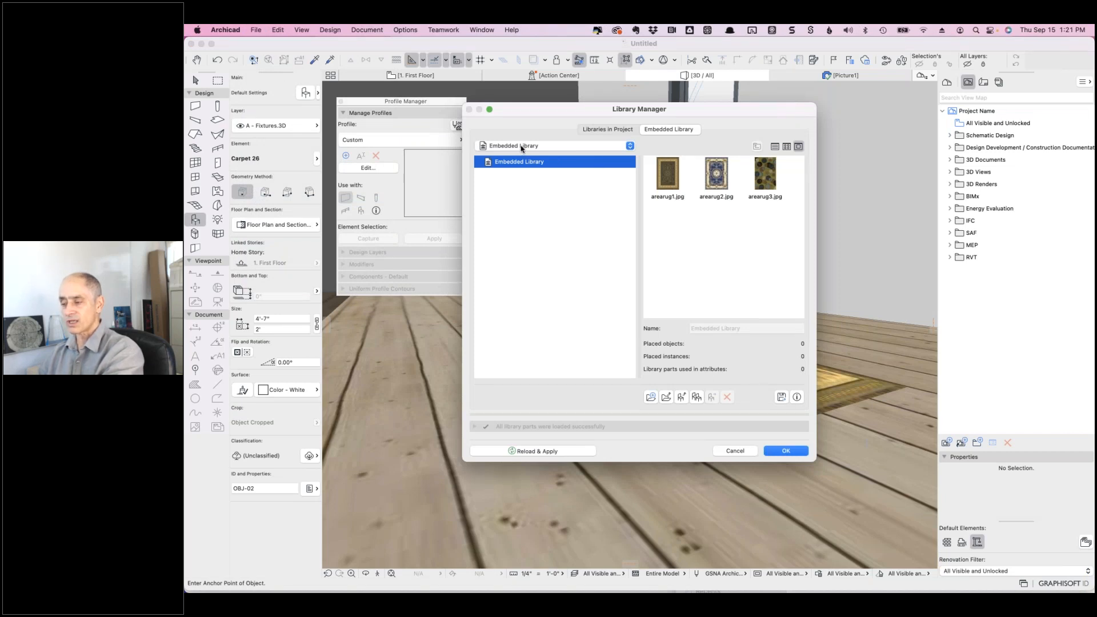
pyautogui.click(651, 398)
pyautogui.write('Rus')
pyautogui.press('BackSpace')
pyautogui.write('gs')
pyautogui.press('Return')
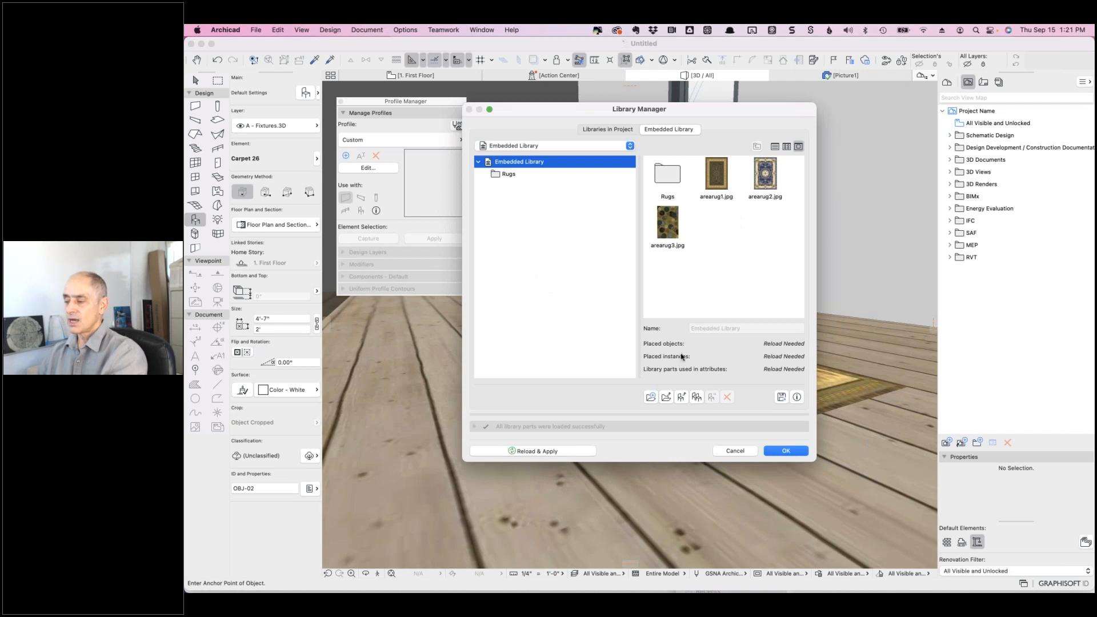
# - Move arearug1.jpg, arearug2.jpg and arearug3.jpg into the Rugs folder and reload the library
pyautogui.click(718, 182)
pyautogui.keyDown('shift'); pyautogui.click(758, 182); pyautogui.keyUp('shift')
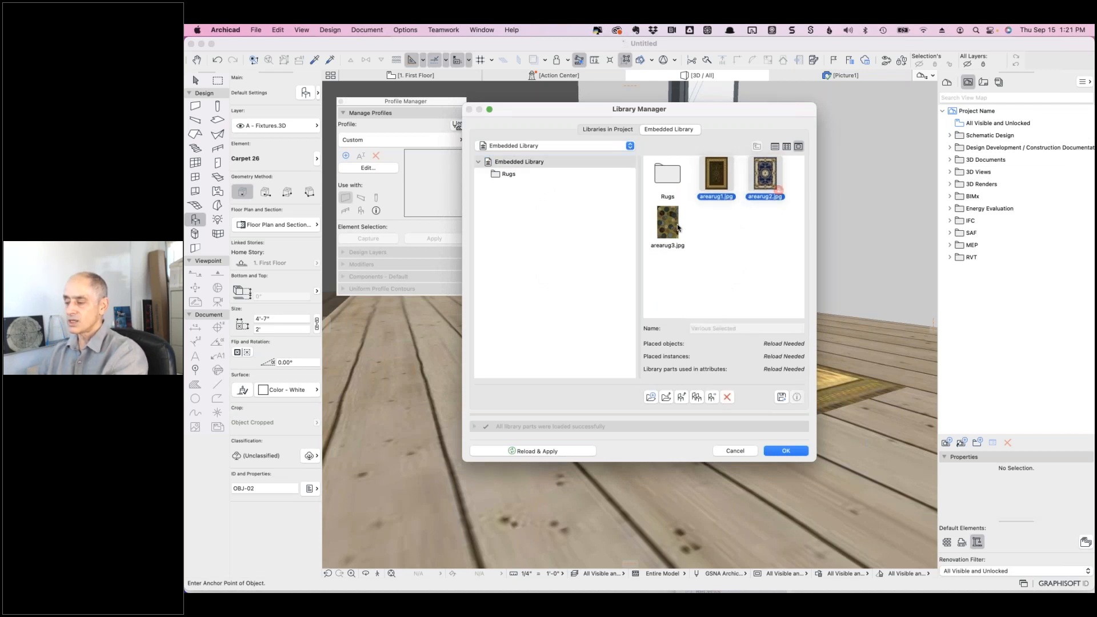
pyautogui.keyDown('shift'); pyautogui.click(673, 224); pyautogui.keyUp('shift')
pyautogui.moveTo(717, 176); pyautogui.dragTo(667, 178)
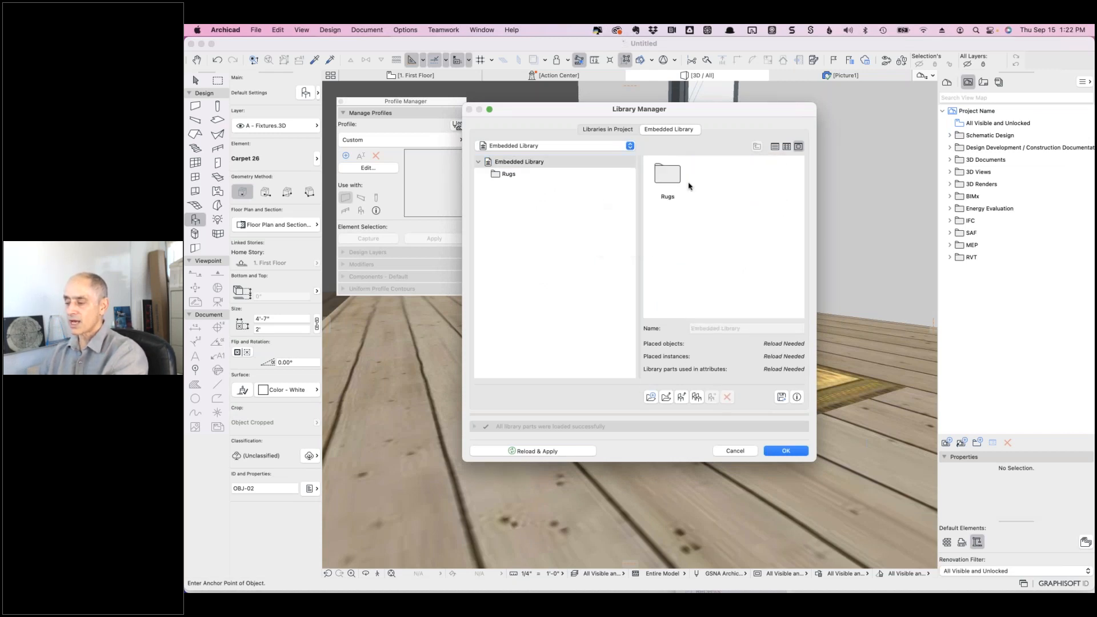
pyautogui.doubleClick(670, 175)
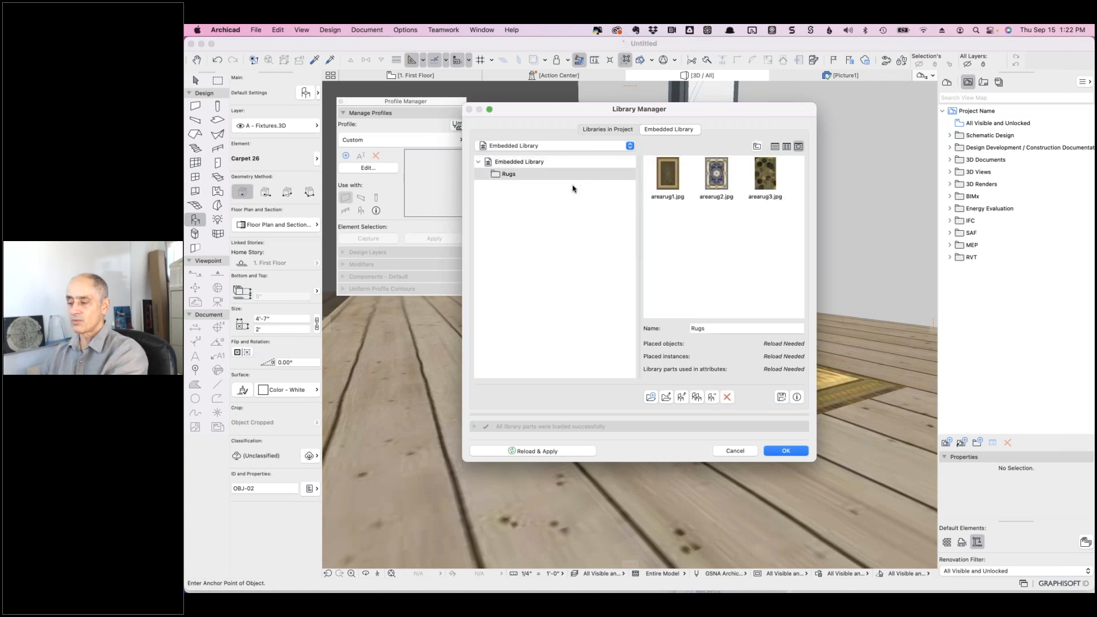
pyautogui.click(525, 164)
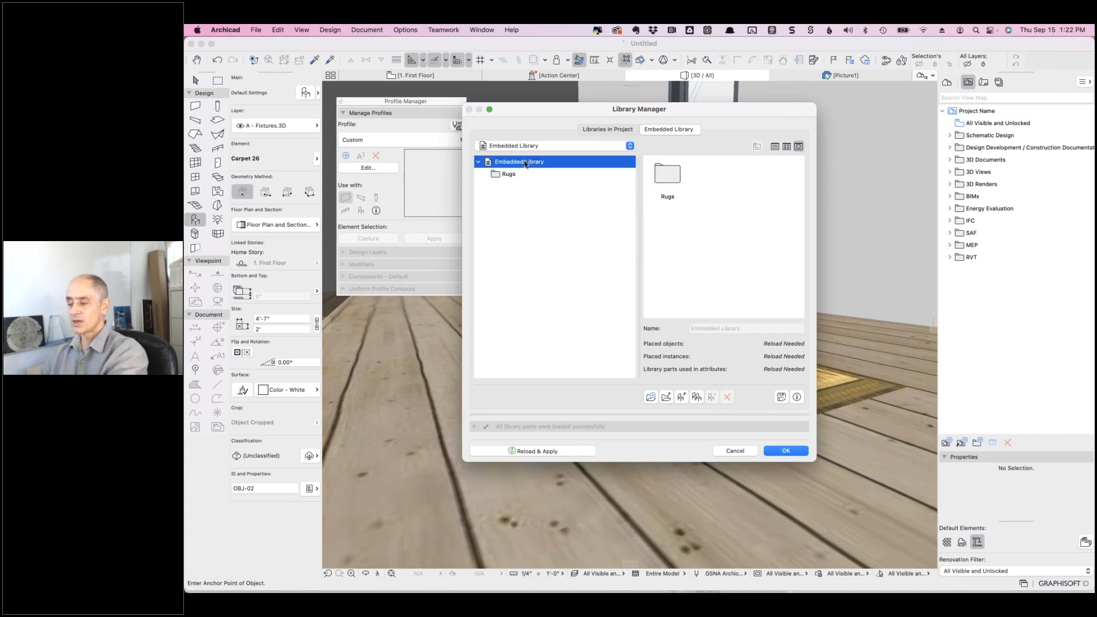
pyautogui.click(537, 452)
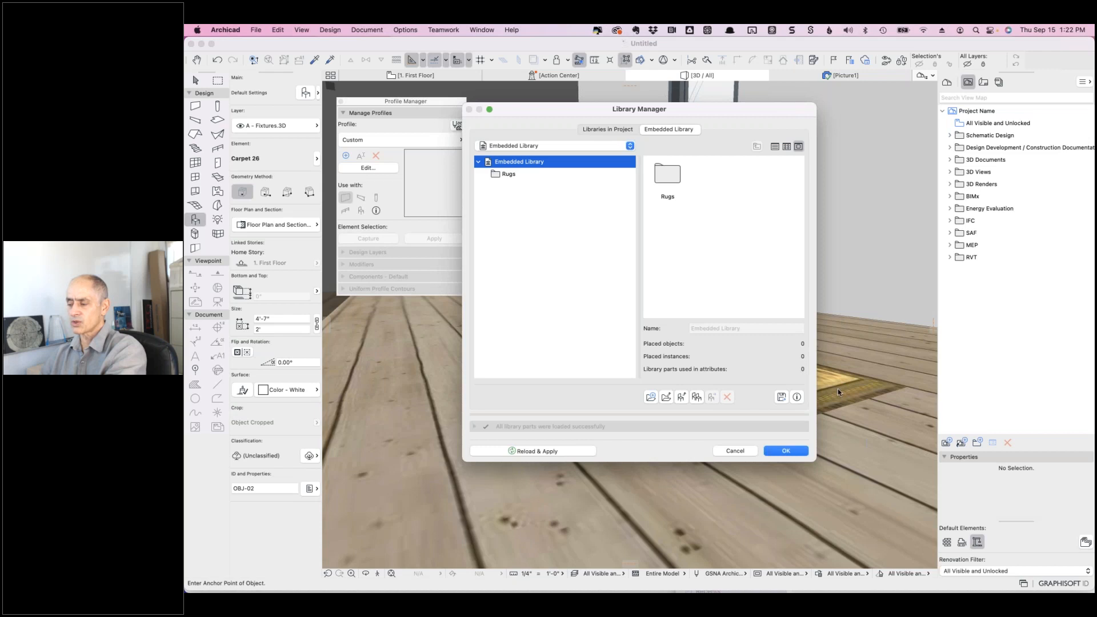
# - Confirm the library changes with OK, returning to the 3D room with the rug
pyautogui.click(785, 451)
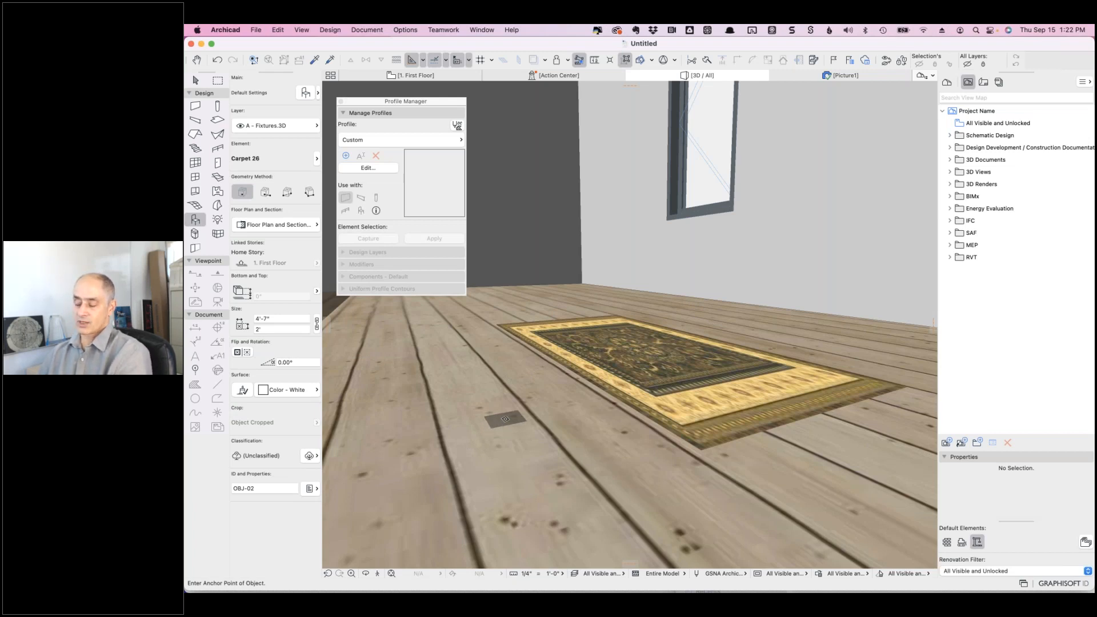
# - Open Options > Surfaces and switch Engine Settings to Basic Engine and back to Cineware
pyautogui.click(406, 30)
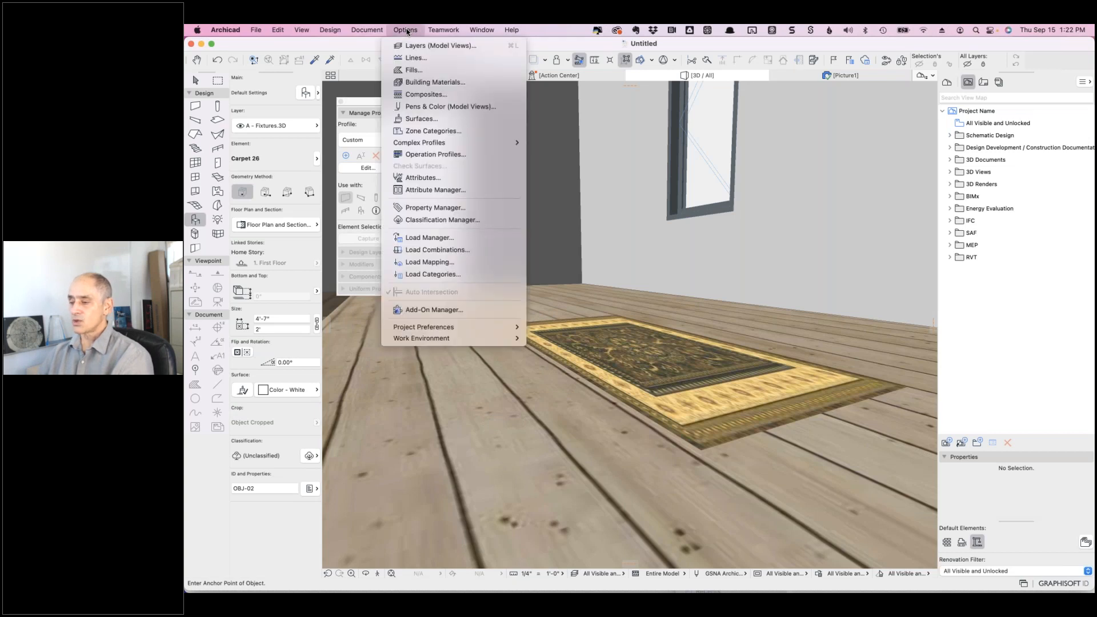
pyautogui.click(427, 117)
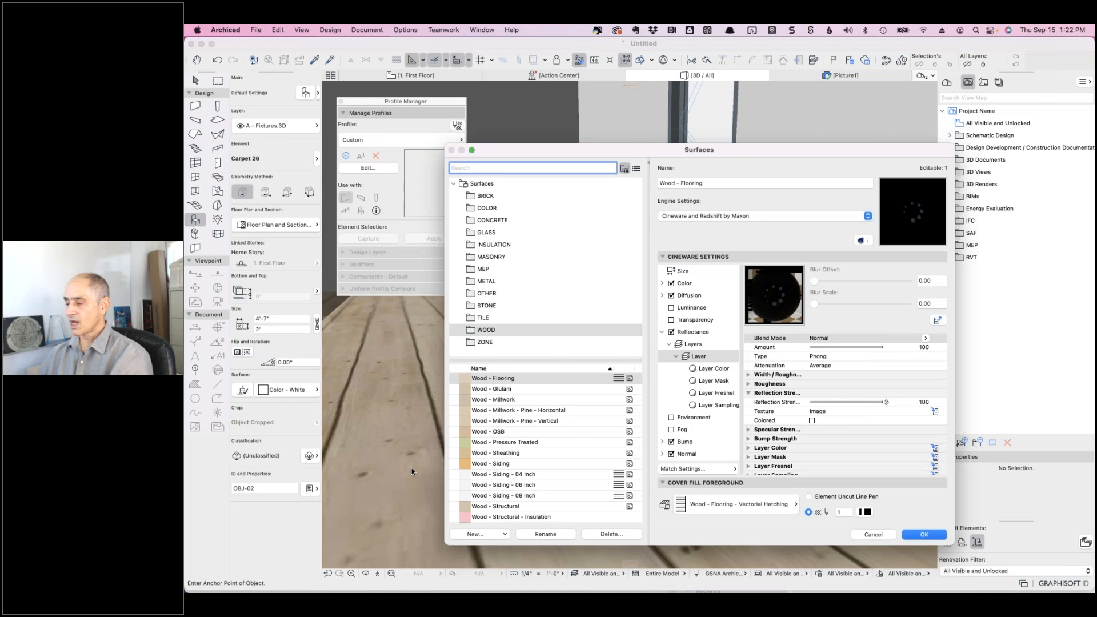
pyautogui.click(752, 215)
pyautogui.click(737, 198)
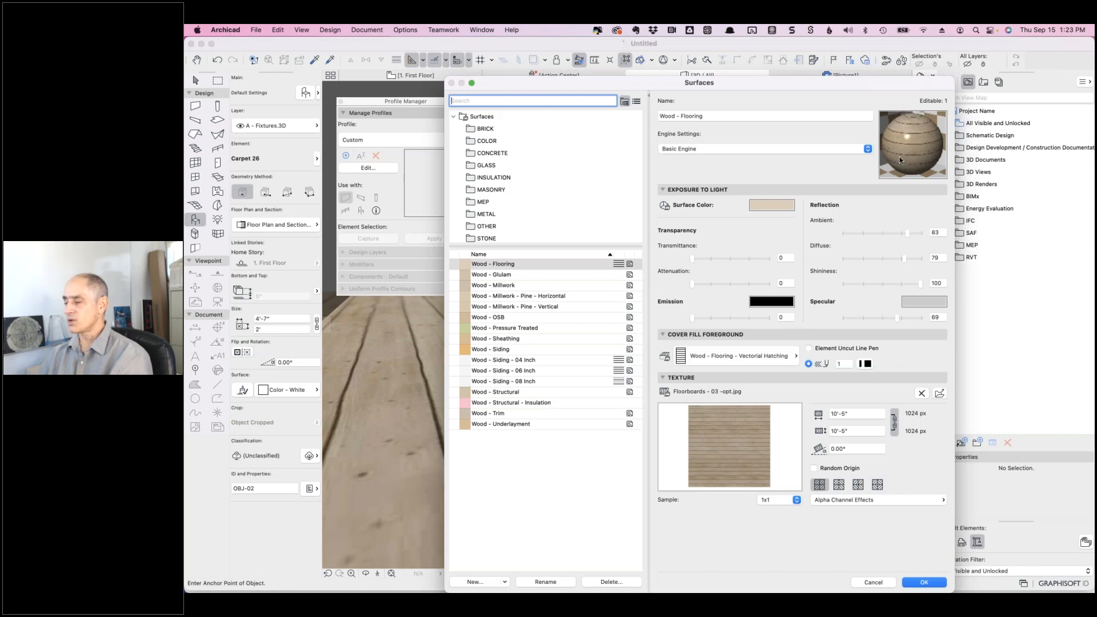
pyautogui.click(766, 149)
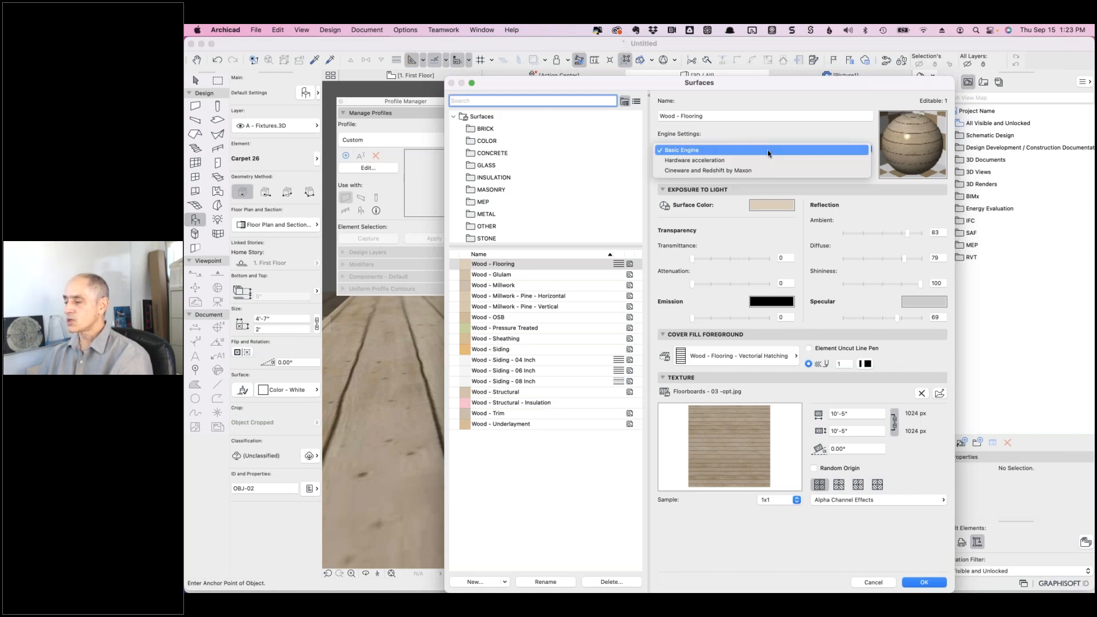
pyautogui.click(735, 171)
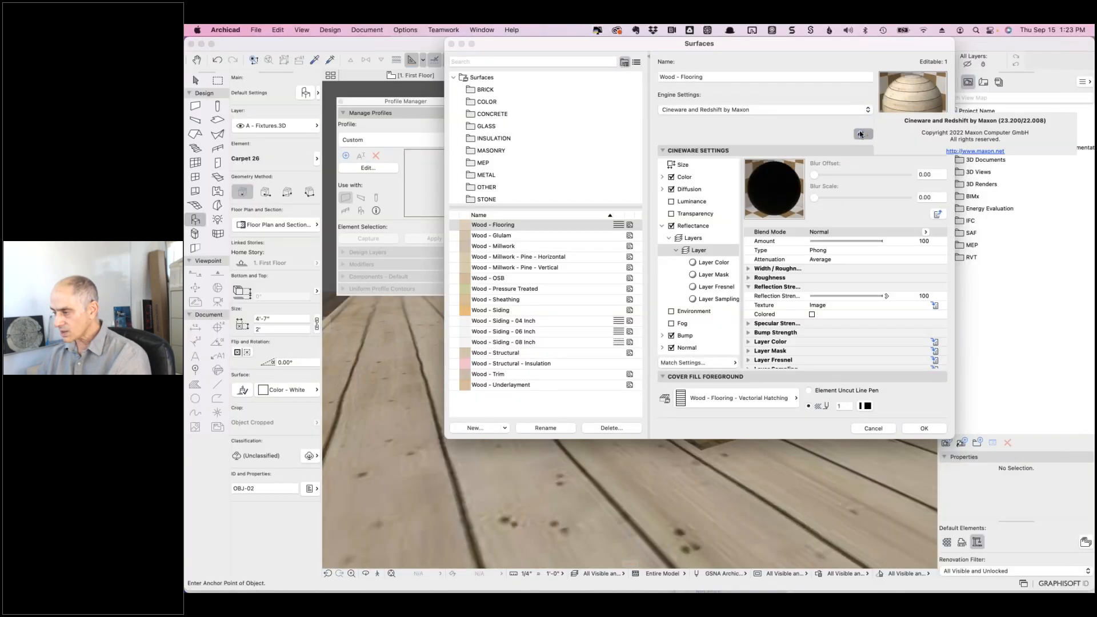
# - Check the Cineware version info and bring up the Match Settings options
pyautogui.click(861, 134)
pyautogui.click(861, 135)
pyautogui.click(821, 134)
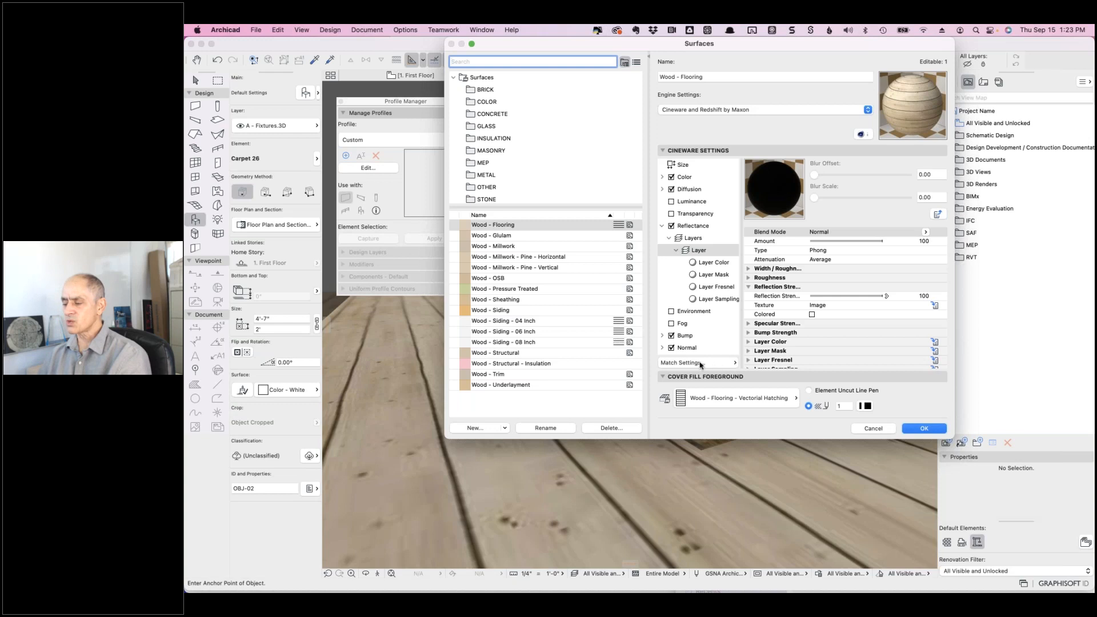
pyautogui.click(733, 368)
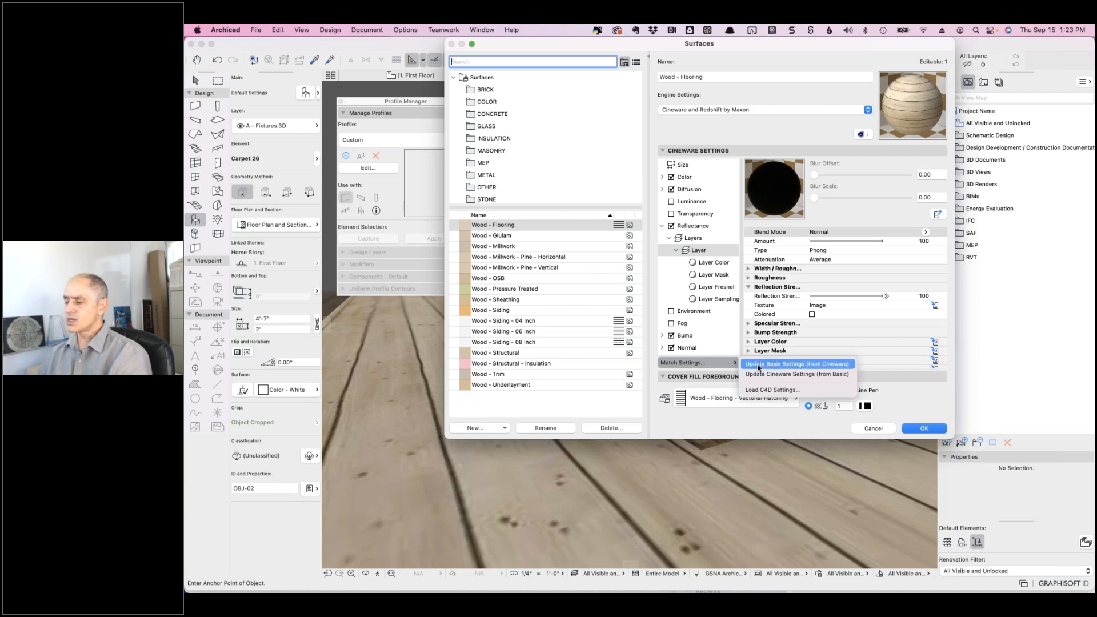
# - Regenerate Cineware settings from the Basic values and expand the Reflectance layers
pyautogui.click(829, 375)
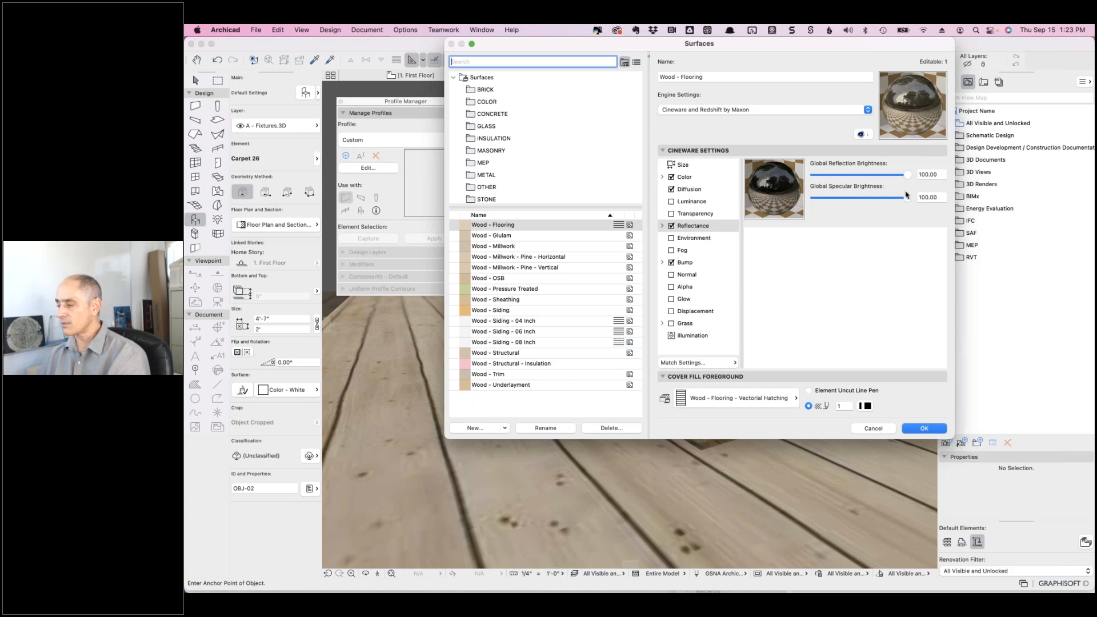
pyautogui.click(663, 227)
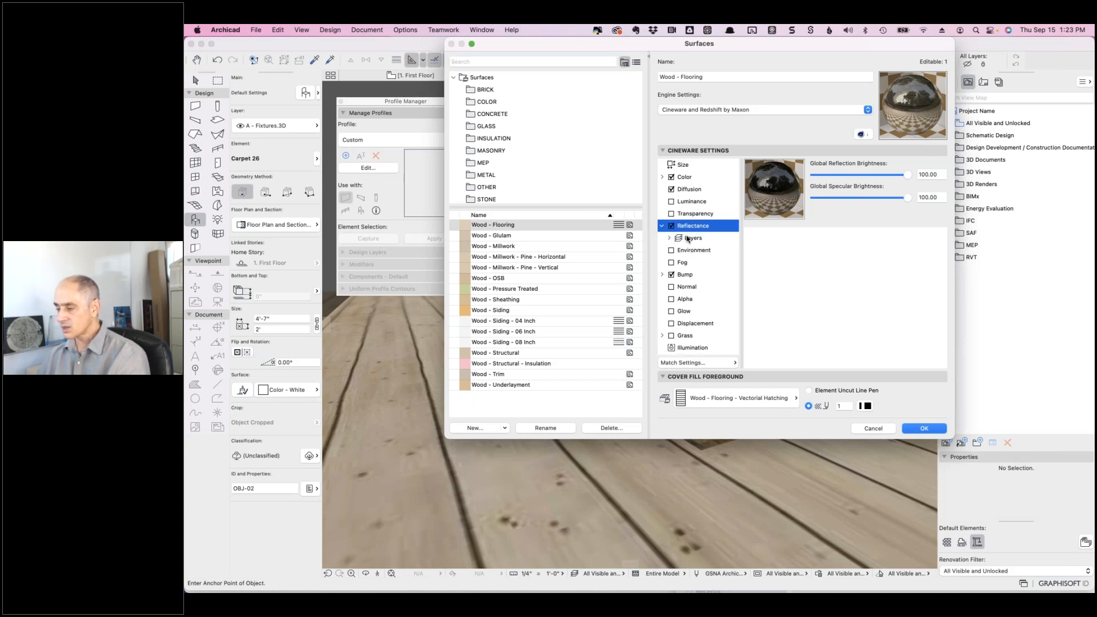
pyautogui.click(671, 240)
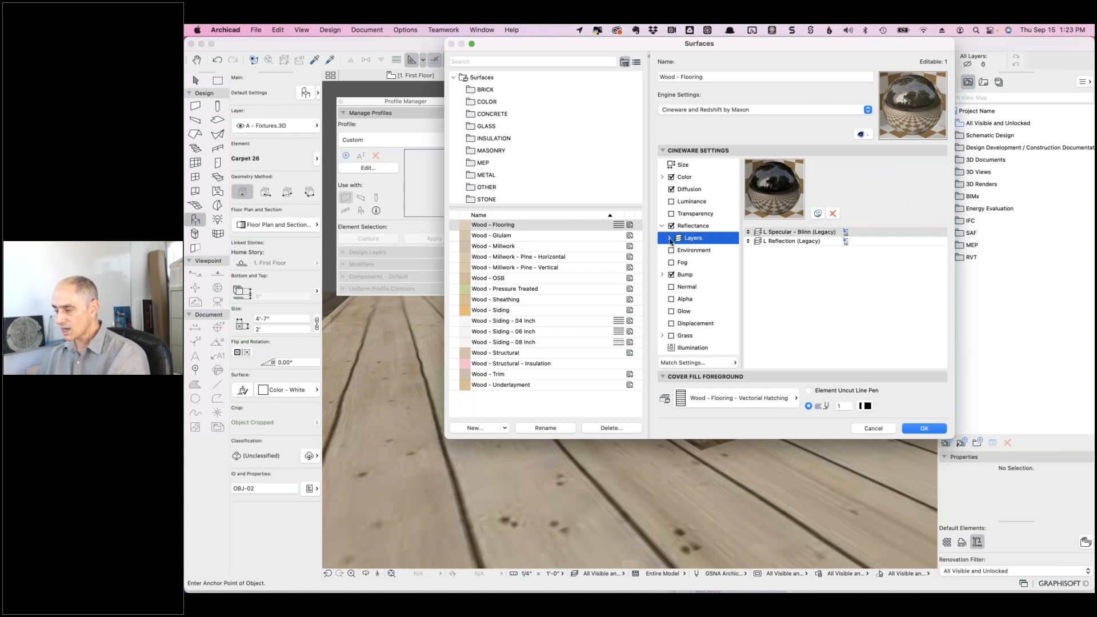
pyautogui.click(669, 238)
pyautogui.click(677, 251)
pyautogui.click(679, 288)
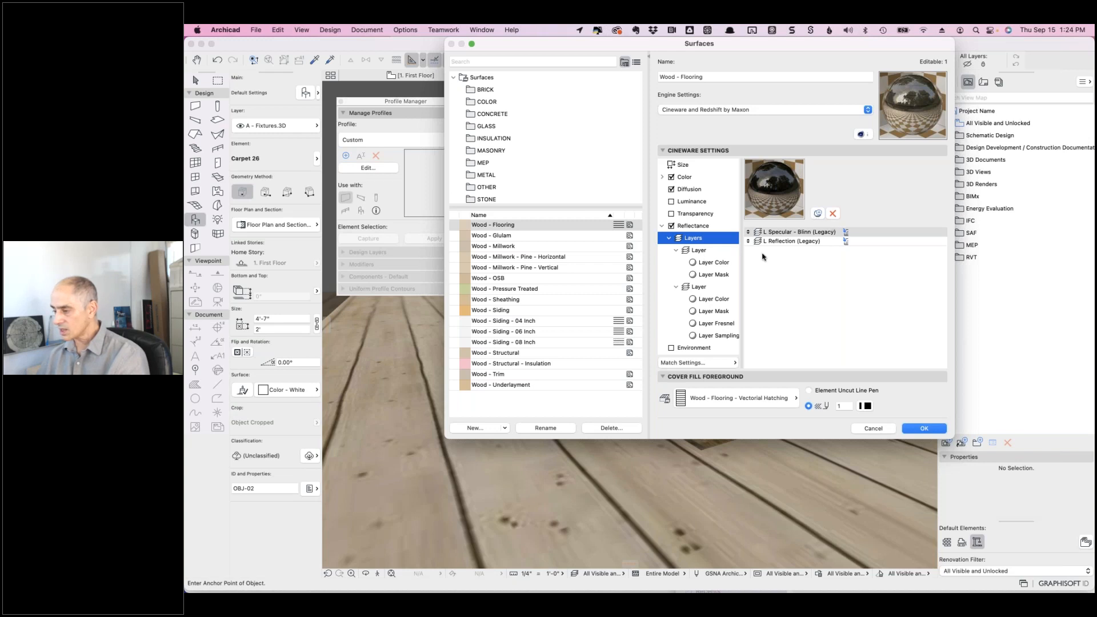
# - Lower the Specular - Blinn amount from 100 to 76 and inspect the Reflection (Legacy) layer
pyautogui.click(711, 252)
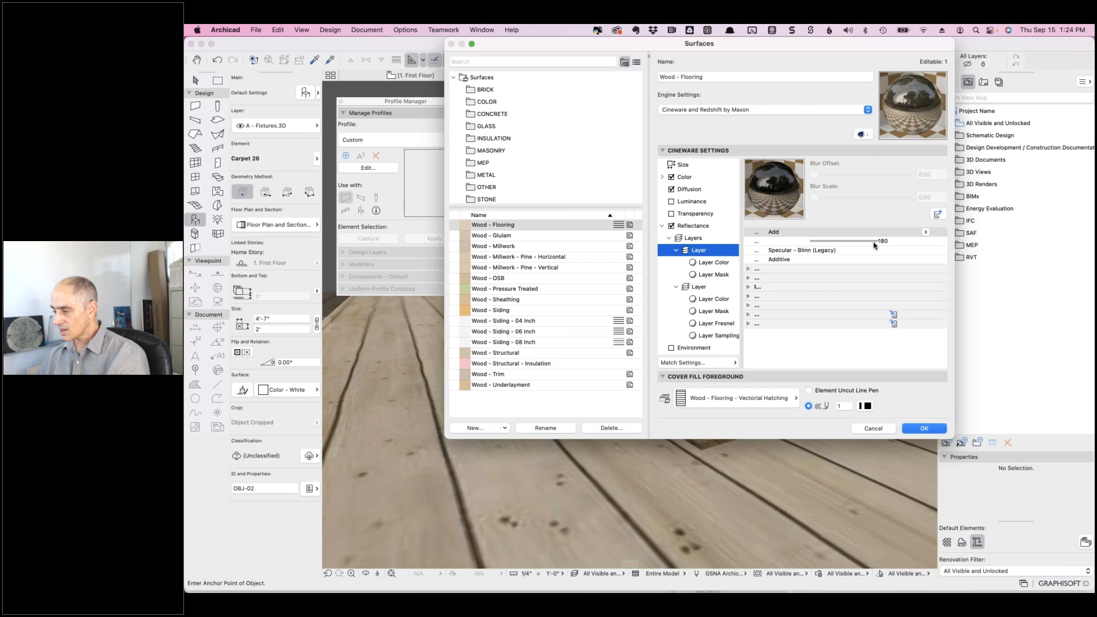
pyautogui.moveTo(851, 243)
pyautogui.mouseDown()
pyautogui.moveTo(800, 242)
pyautogui.moveTo(848, 242)
pyautogui.mouseUp()
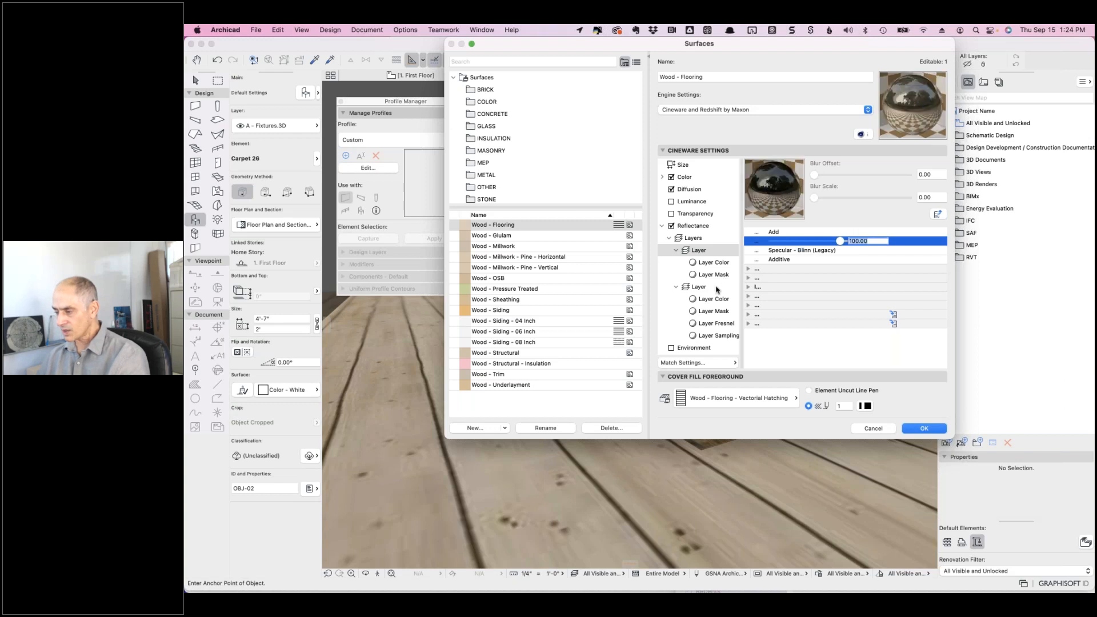
pyautogui.click(704, 241)
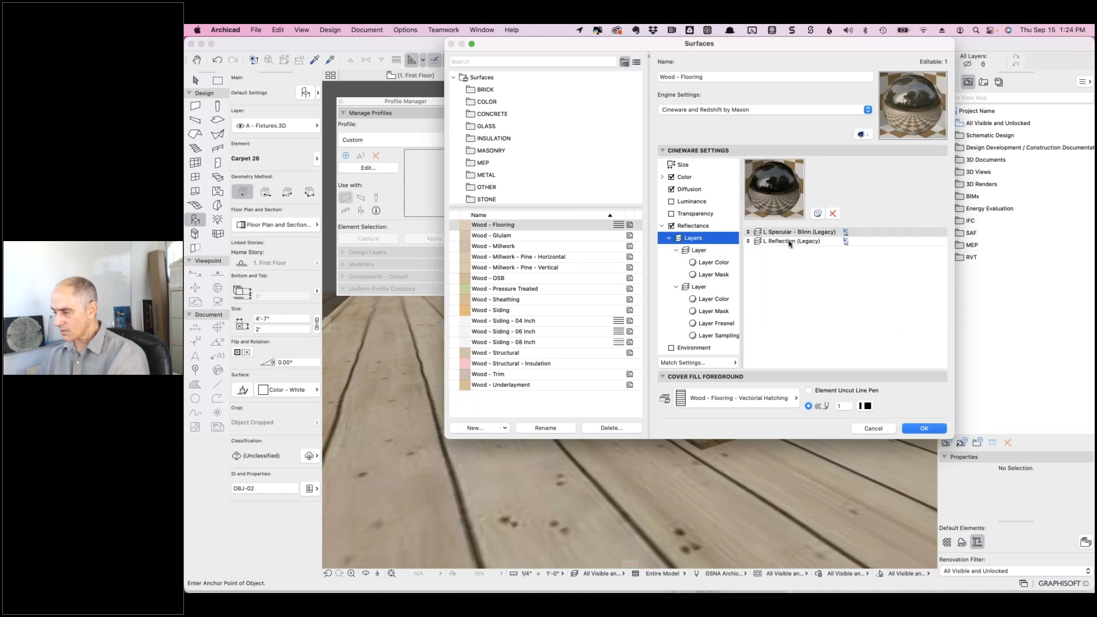
pyautogui.click(787, 242)
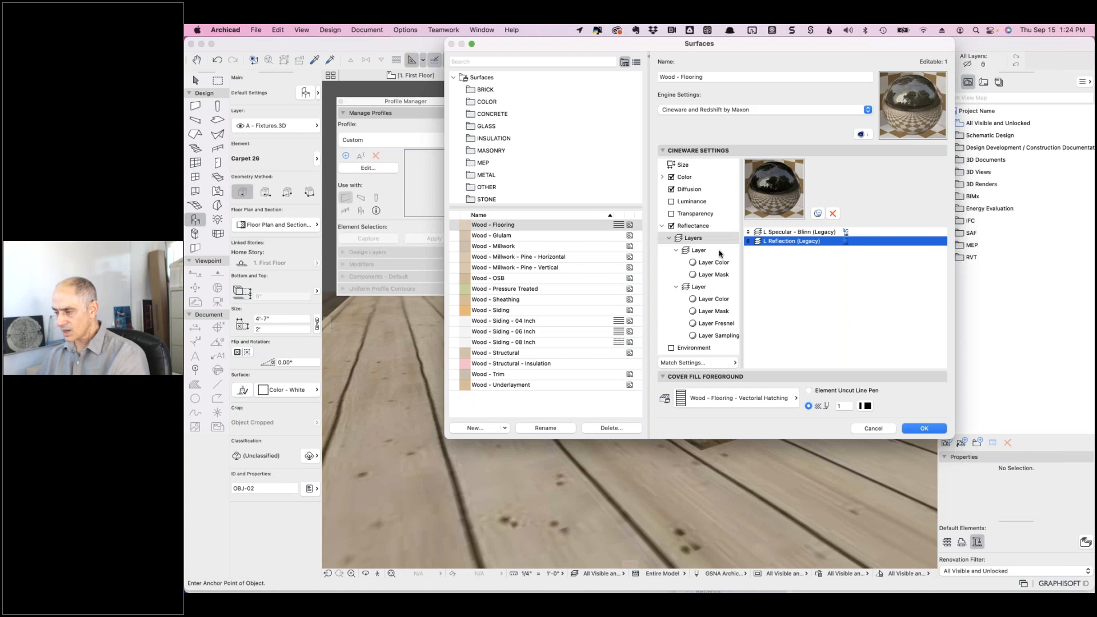
# - Review the Reflection (Legacy) layer's Fresnel types, leaving Fresnel set to None
pyautogui.click(718, 323)
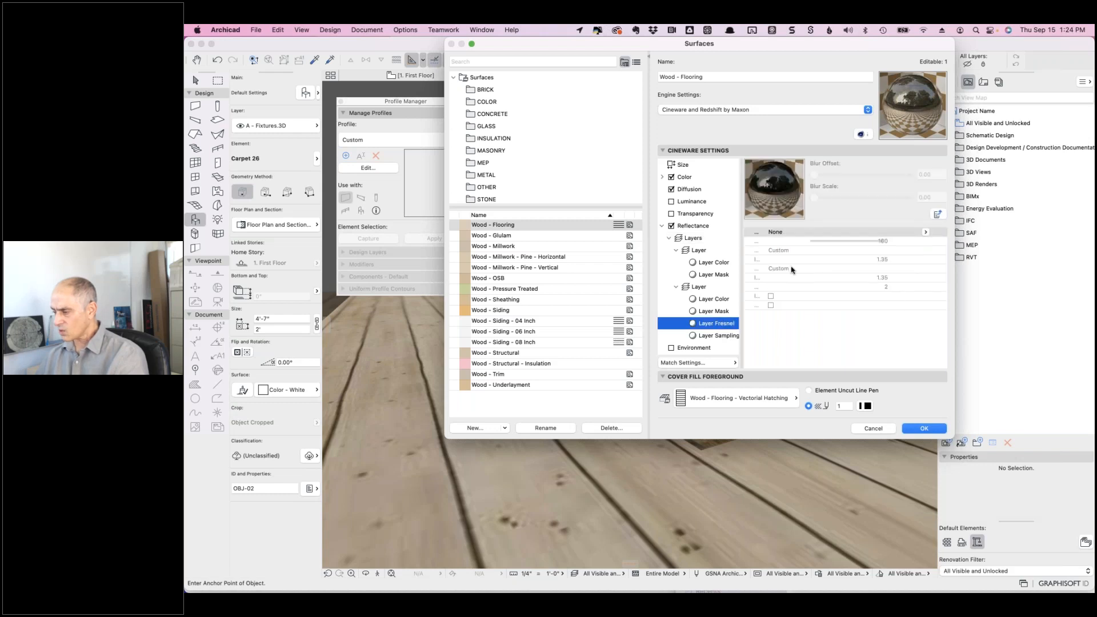
pyautogui.click(925, 232)
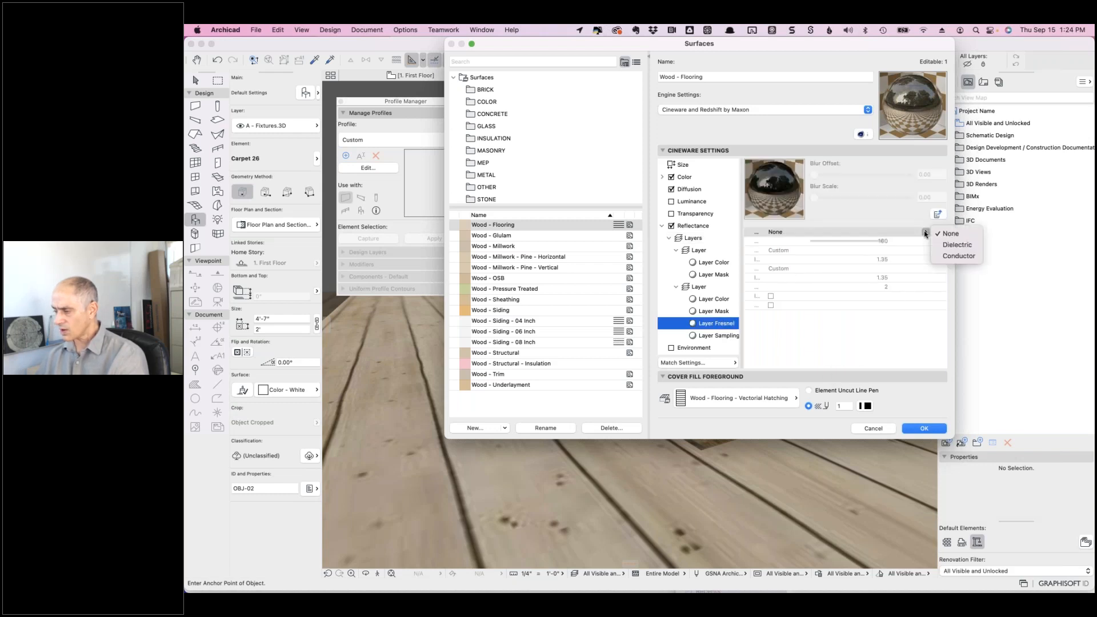
pyautogui.click(908, 227)
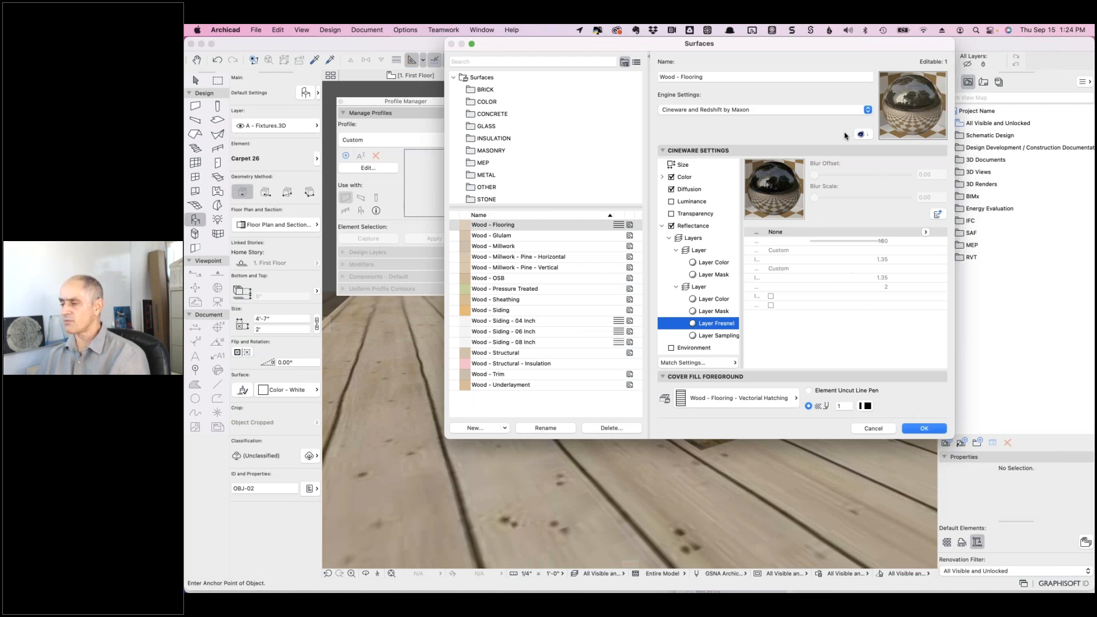
# - Accept the Wood - Flooring surface settings and open Document > Creative Imaging > PhotoRendering Settings
pyautogui.click(911, 427)
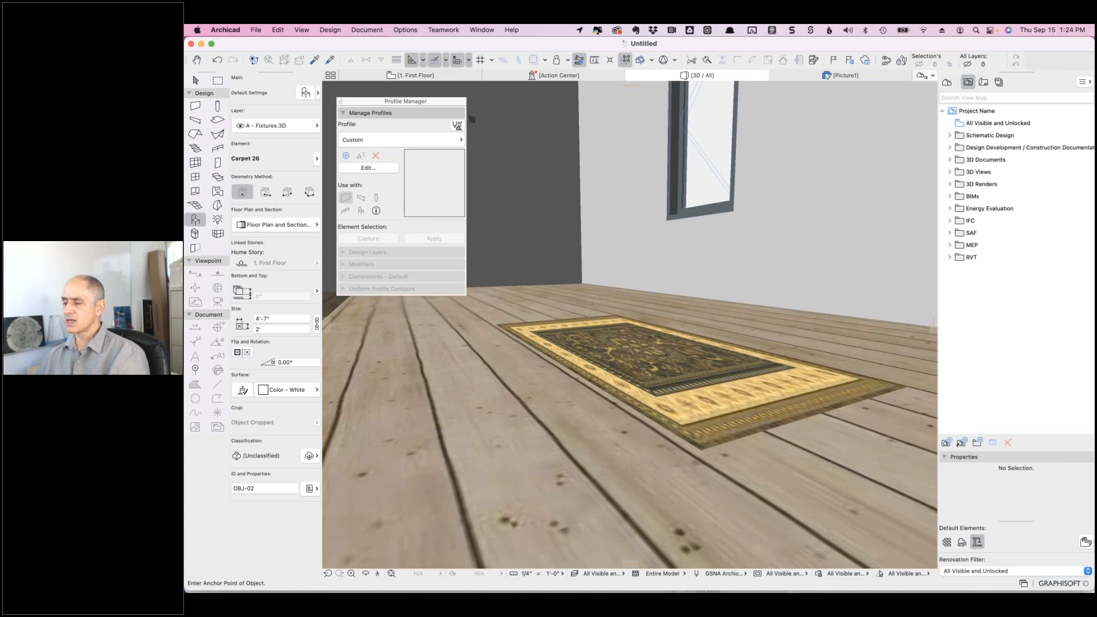
pyautogui.click(400, 30)
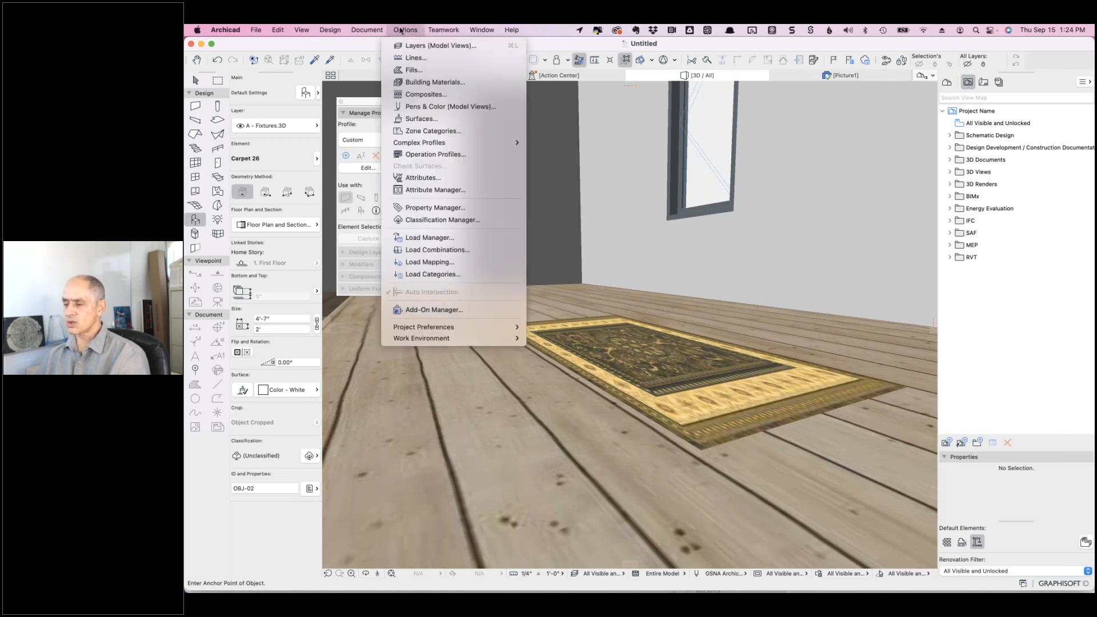
pyautogui.moveTo(367, 30)
pyautogui.moveTo(412, 252)
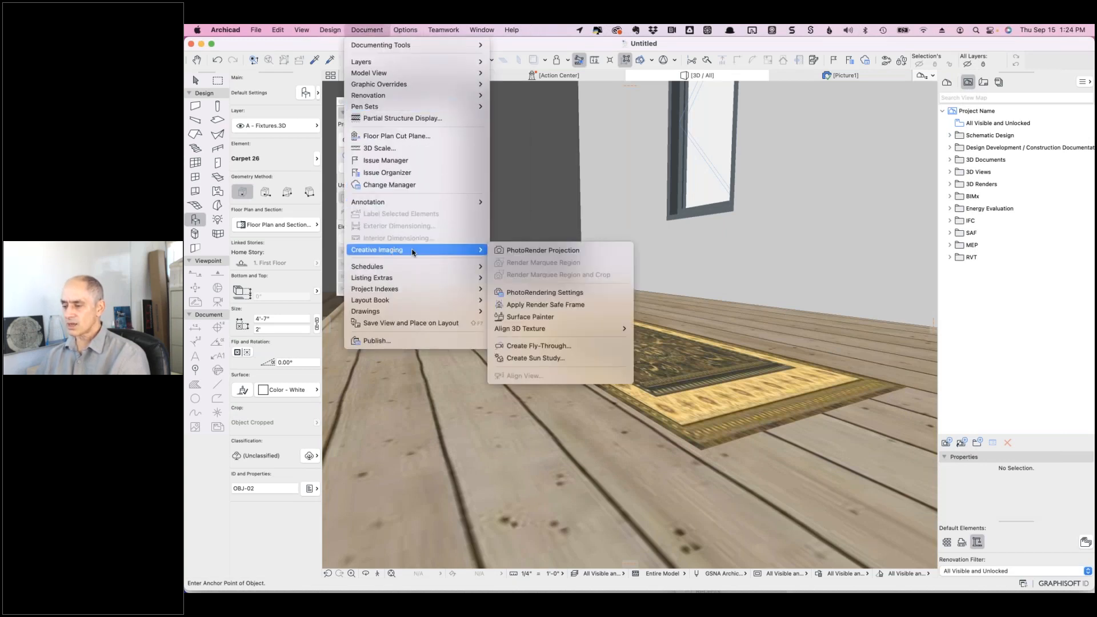
pyautogui.click(532, 291)
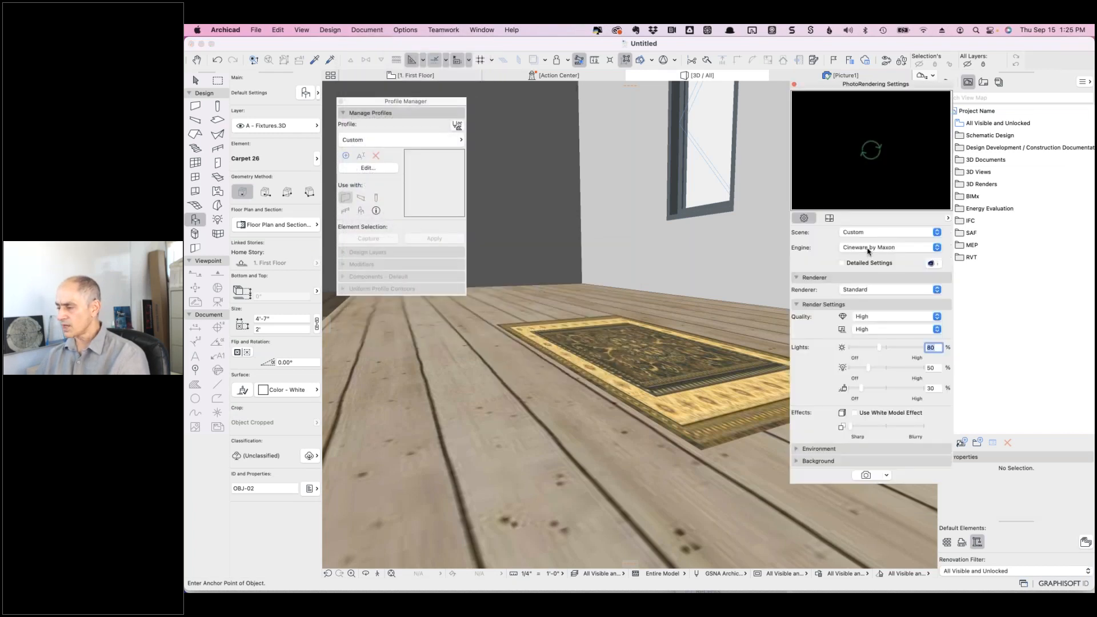
# - Set both Cineware Quality dropdowns from High to Medium
pyautogui.click(863, 317)
pyautogui.click(872, 312)
pyautogui.click(869, 329)
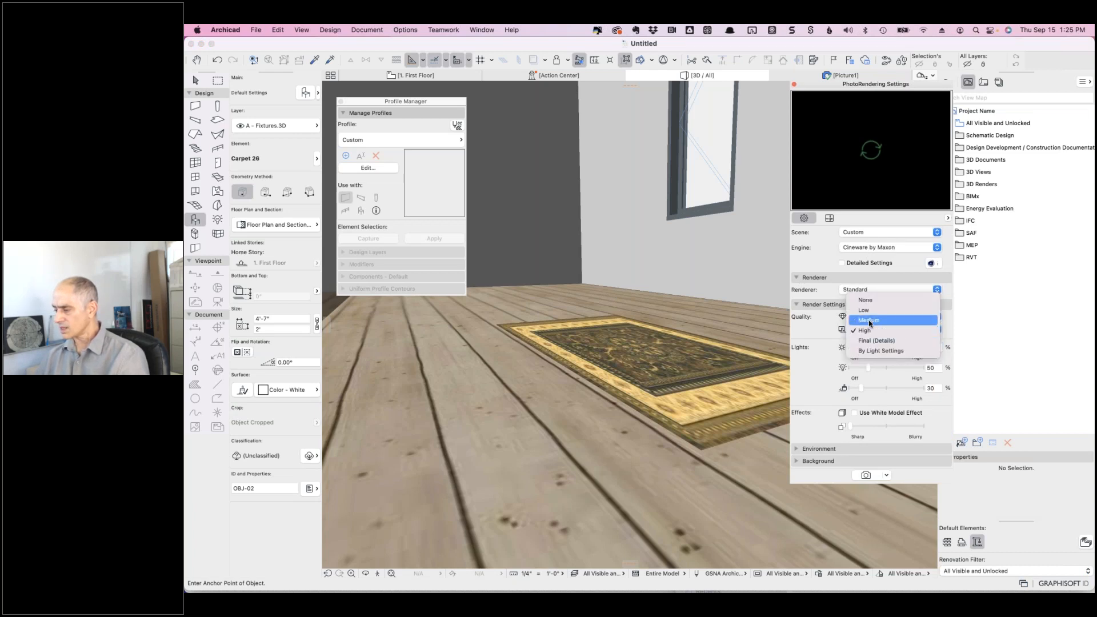
pyautogui.click(868, 321)
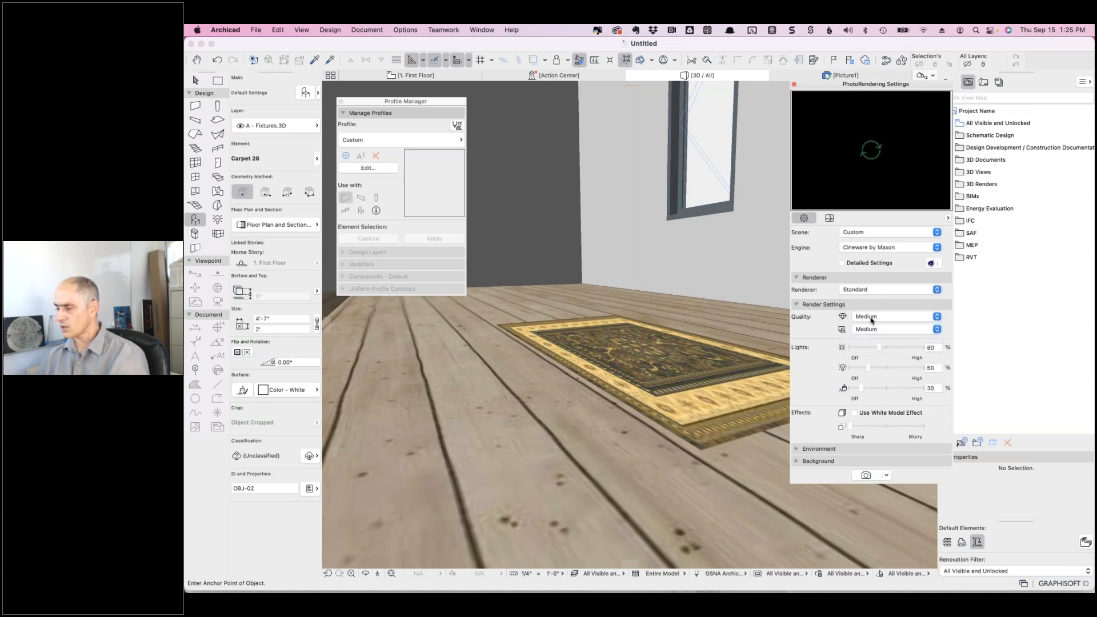
# - Render the room with Cineware at Medium quality into a new Picture2 window
pyautogui.click(864, 474)
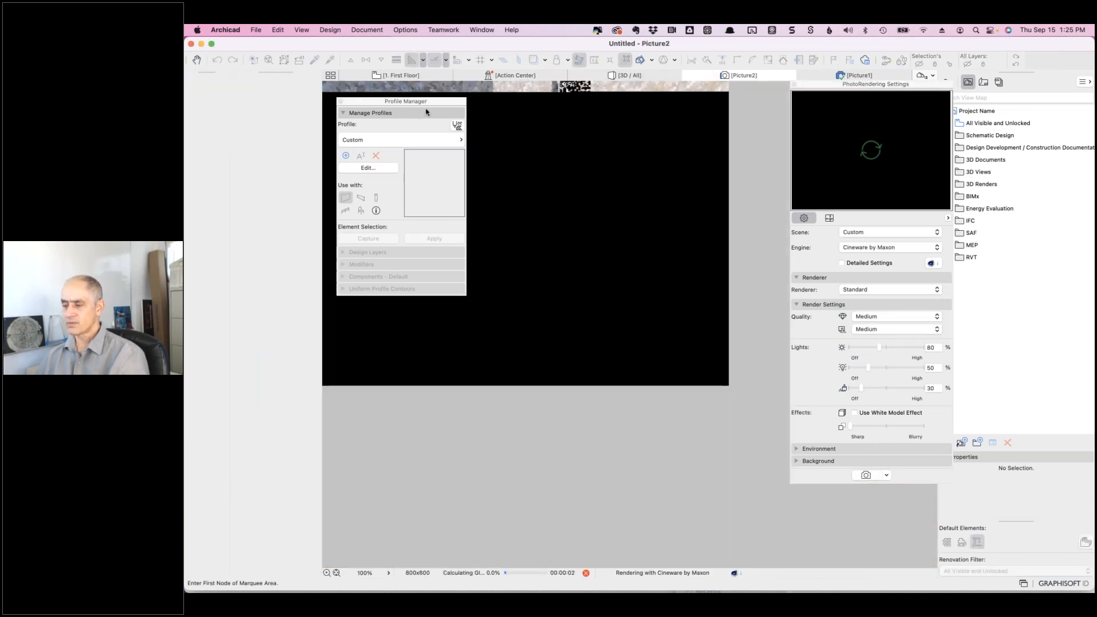
pyautogui.moveTo(426, 102); pyautogui.dragTo(415, 334)
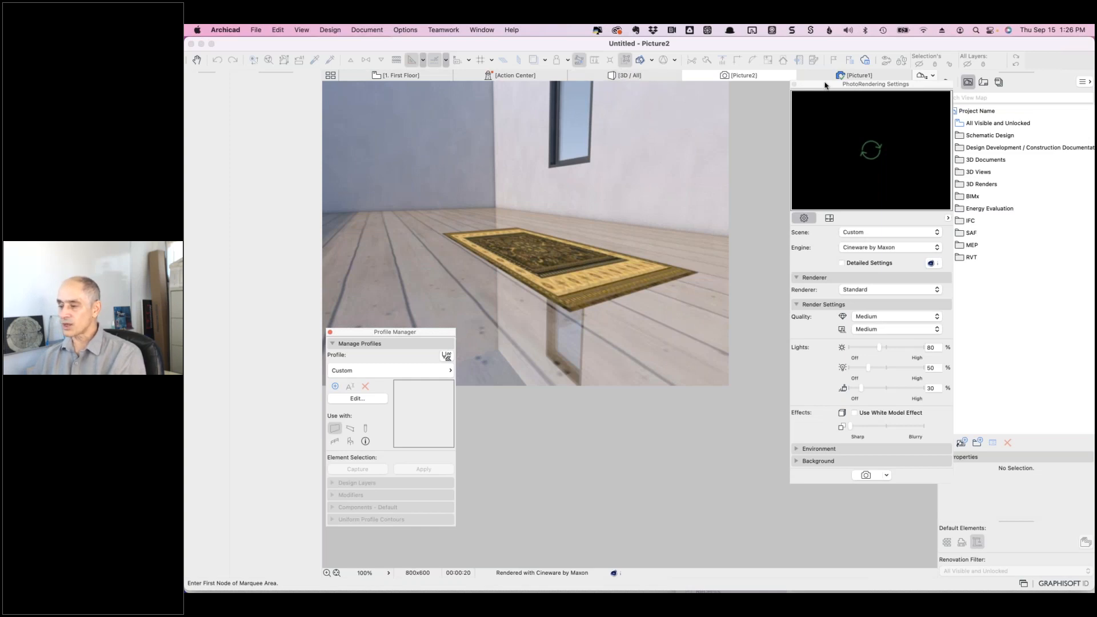
# - In Basic Engine settings, lower Wood - Flooring's shininess to about 51, specular to 50, and diffuse and ambient
pyautogui.click(401, 31)
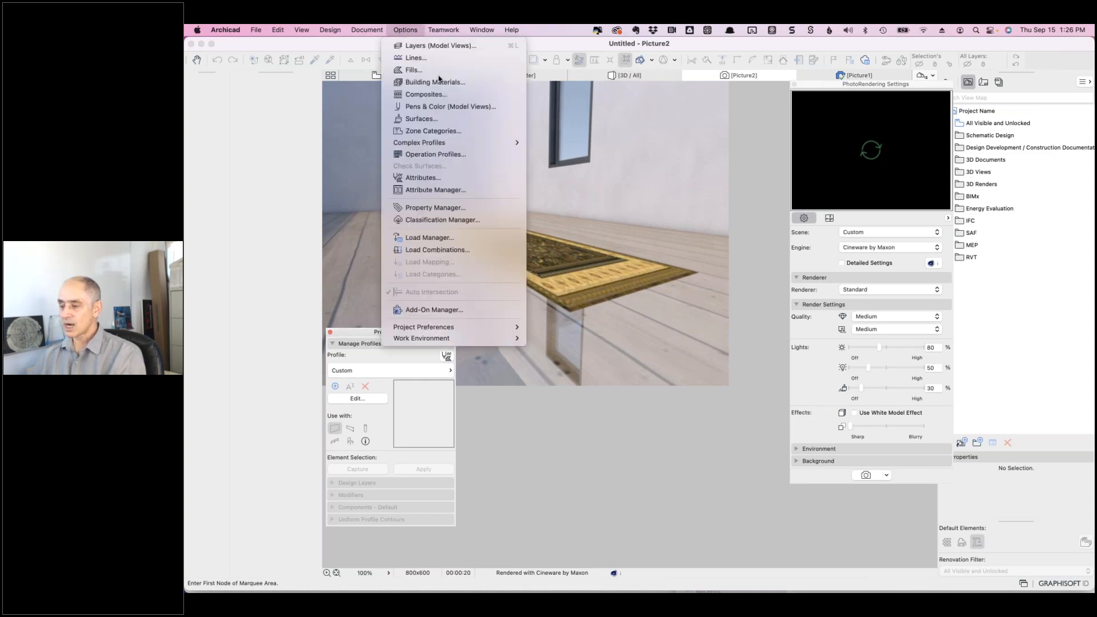
pyautogui.click(431, 120)
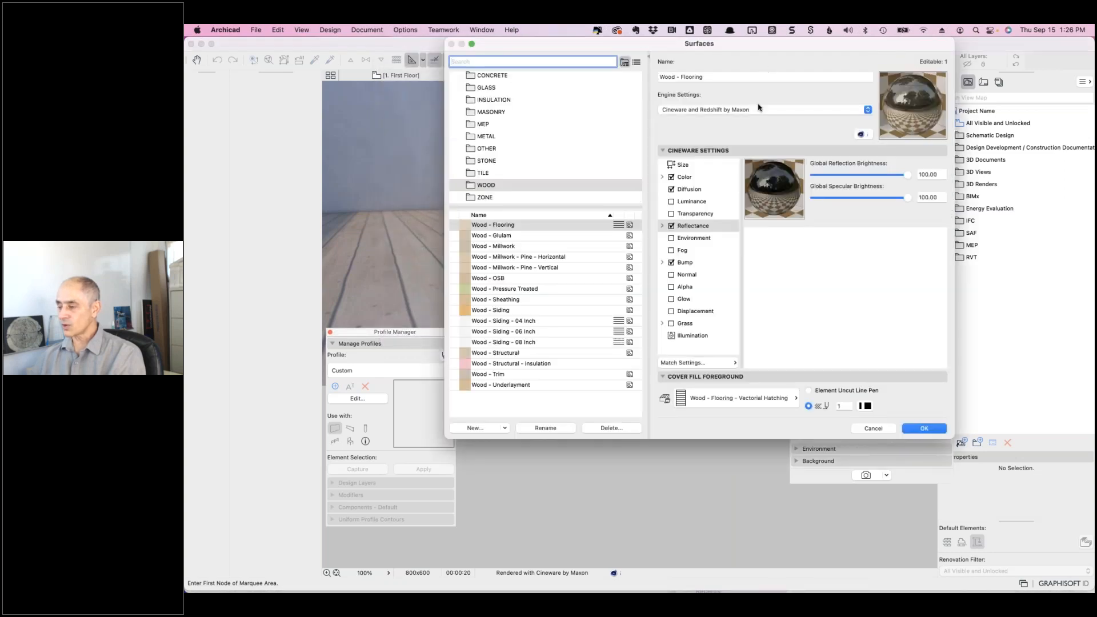
pyautogui.click(742, 110)
pyautogui.click(717, 90)
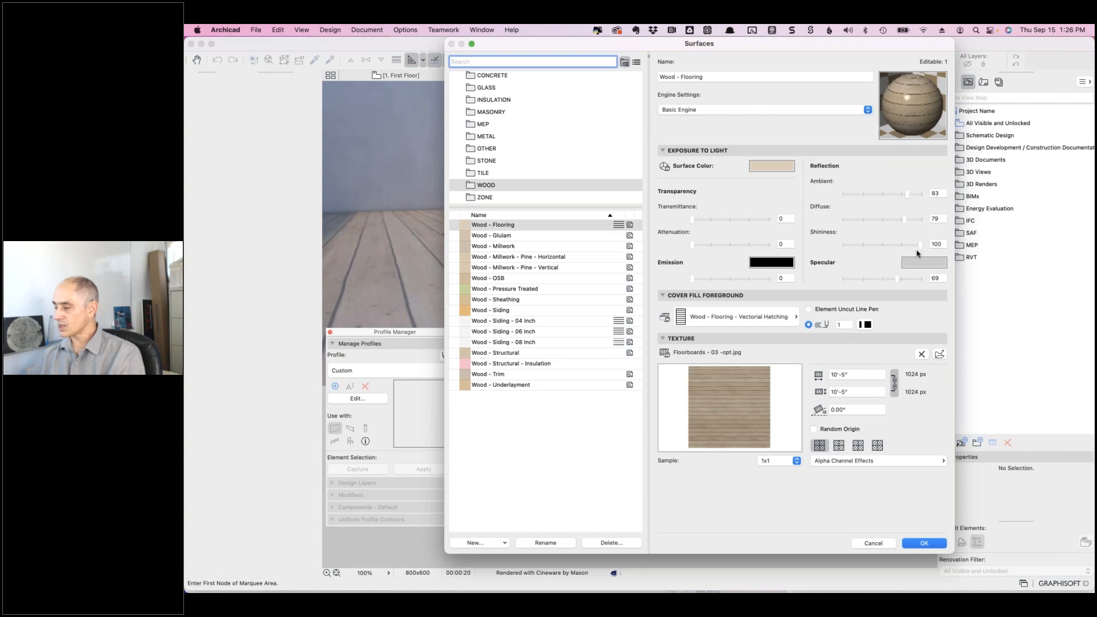
pyautogui.moveTo(918, 247); pyautogui.dragTo(881, 244)
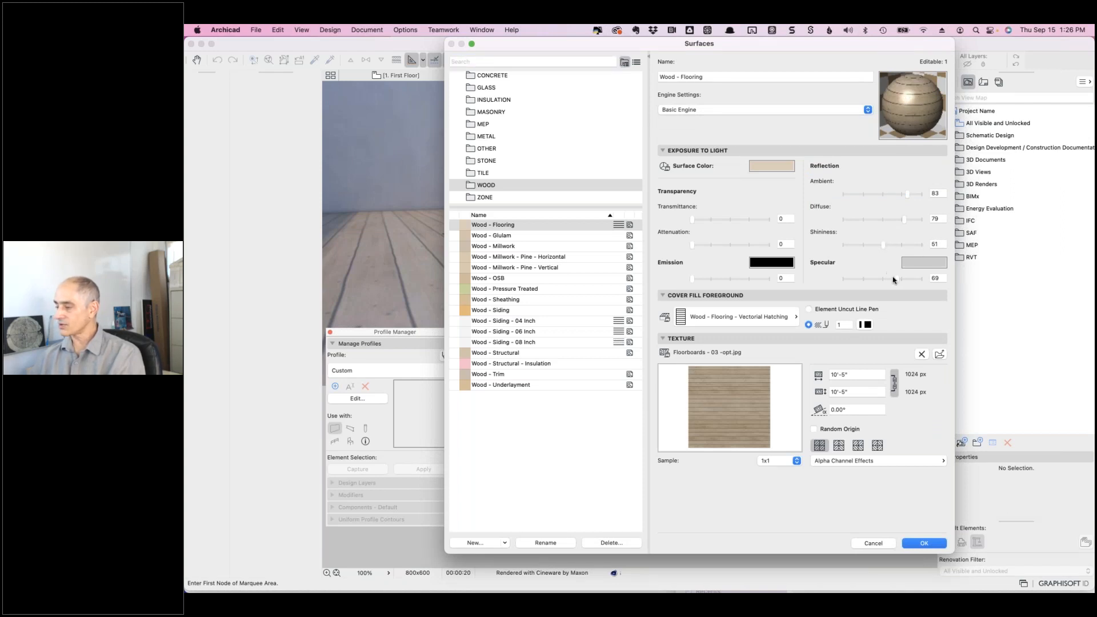
pyautogui.moveTo(897, 284); pyautogui.dragTo(882, 283)
pyautogui.moveTo(899, 222); pyautogui.dragTo(893, 195)
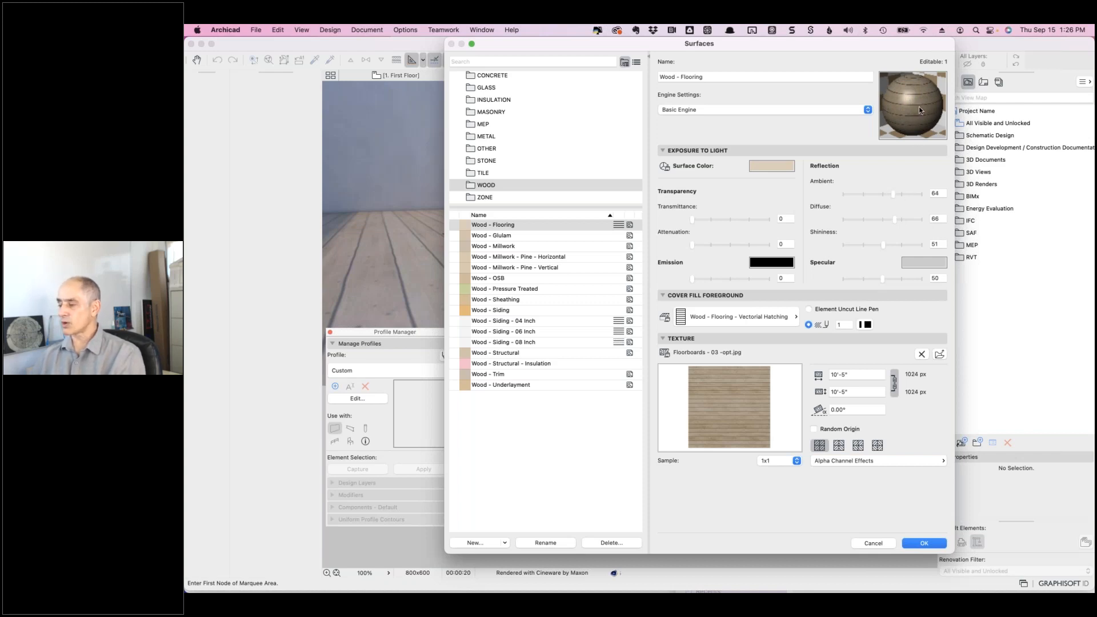
pyautogui.moveTo(914, 104); pyautogui.dragTo(910, 125)
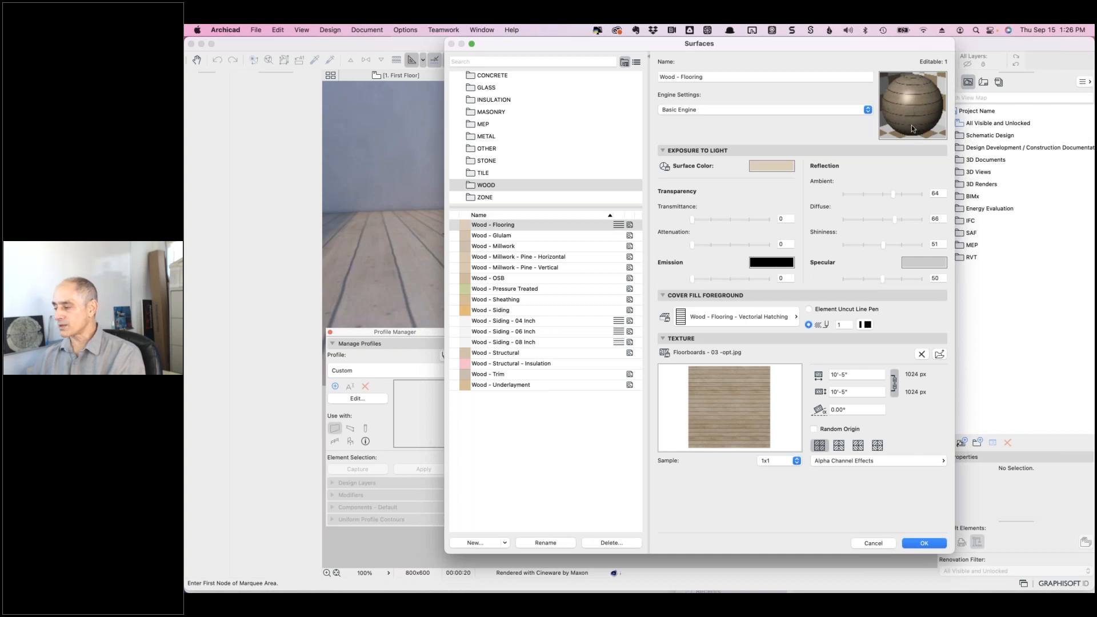
# - Switch back to Cineware, update its settings from the basic values, and accept
pyautogui.click(741, 111)
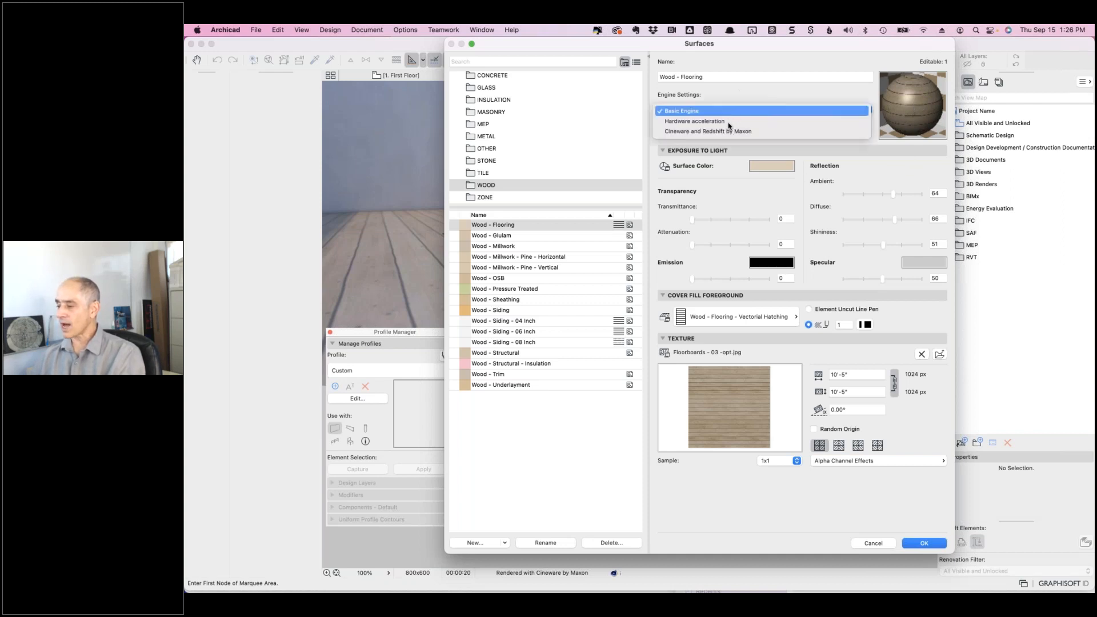
pyautogui.click(705, 131)
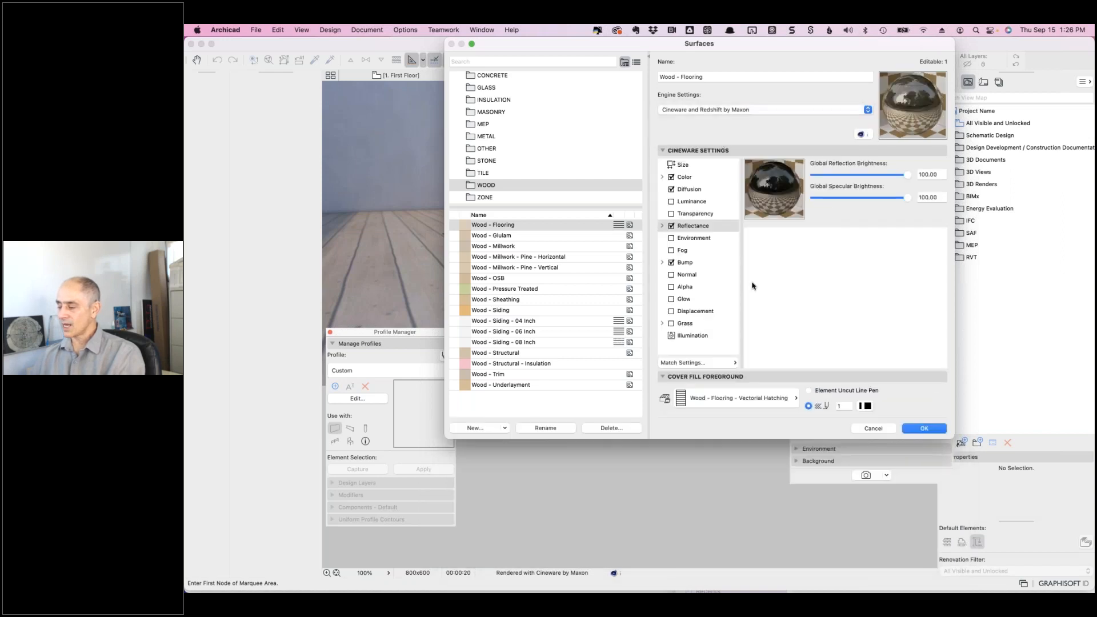
pyautogui.click(730, 363)
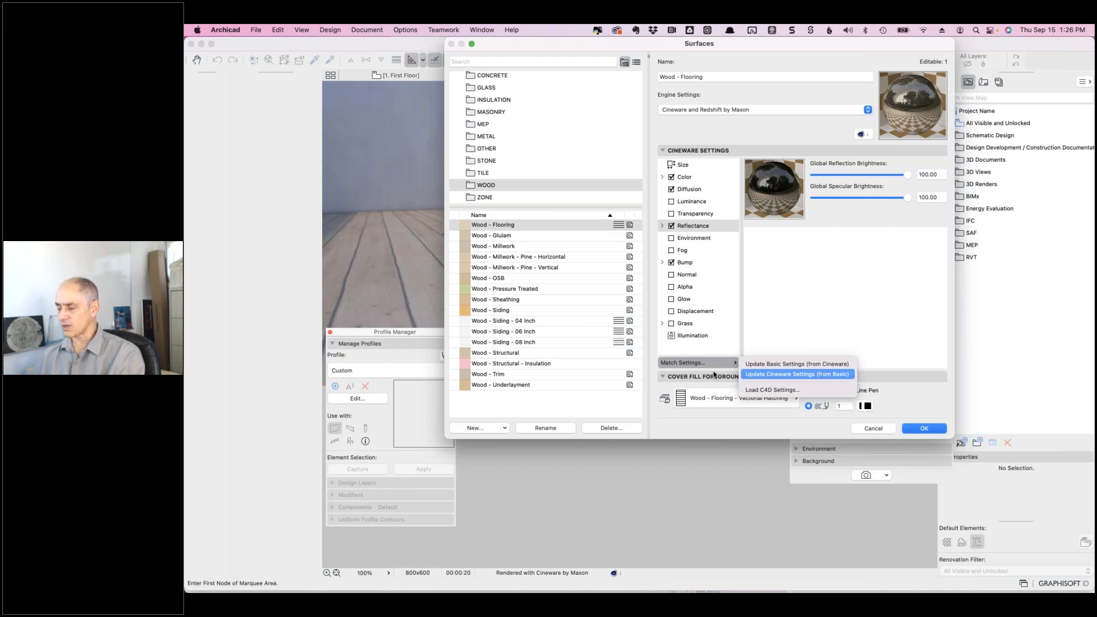
pyautogui.click(775, 375)
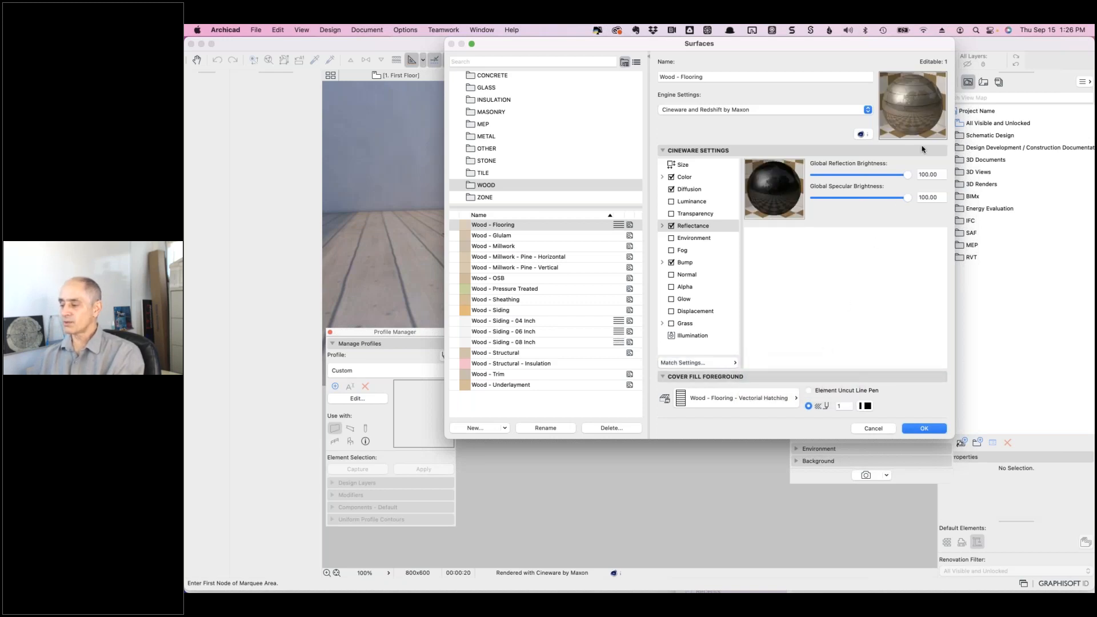
pyautogui.click(920, 428)
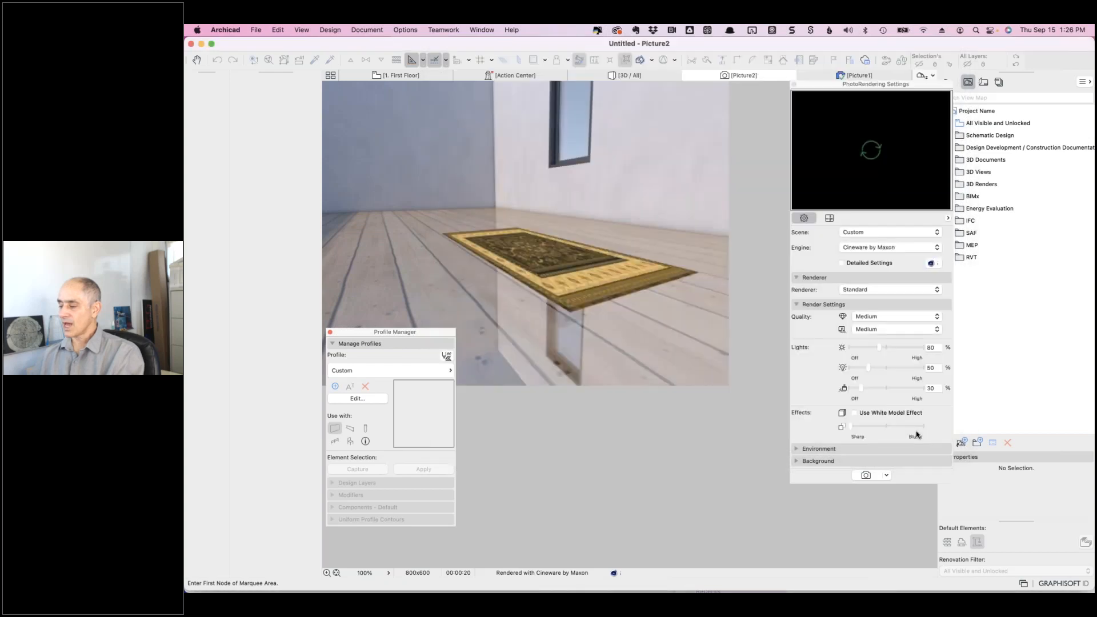
# - Render the room with Cineware as Picture3 and compare it against Picture2
pyautogui.click(866, 476)
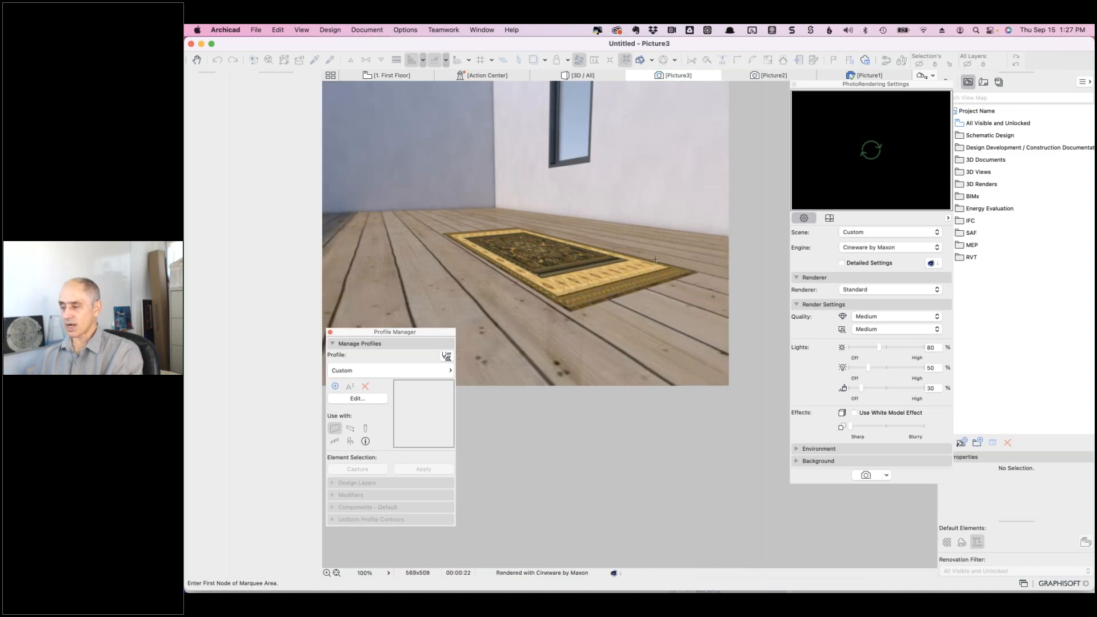
pyautogui.click(770, 75)
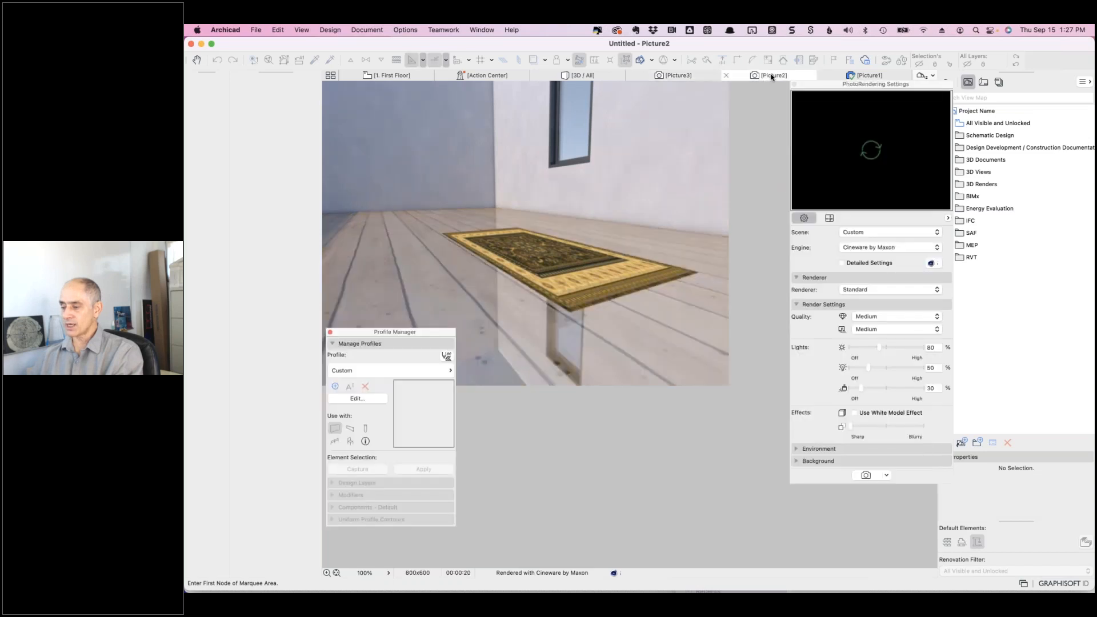
pyautogui.click(676, 77)
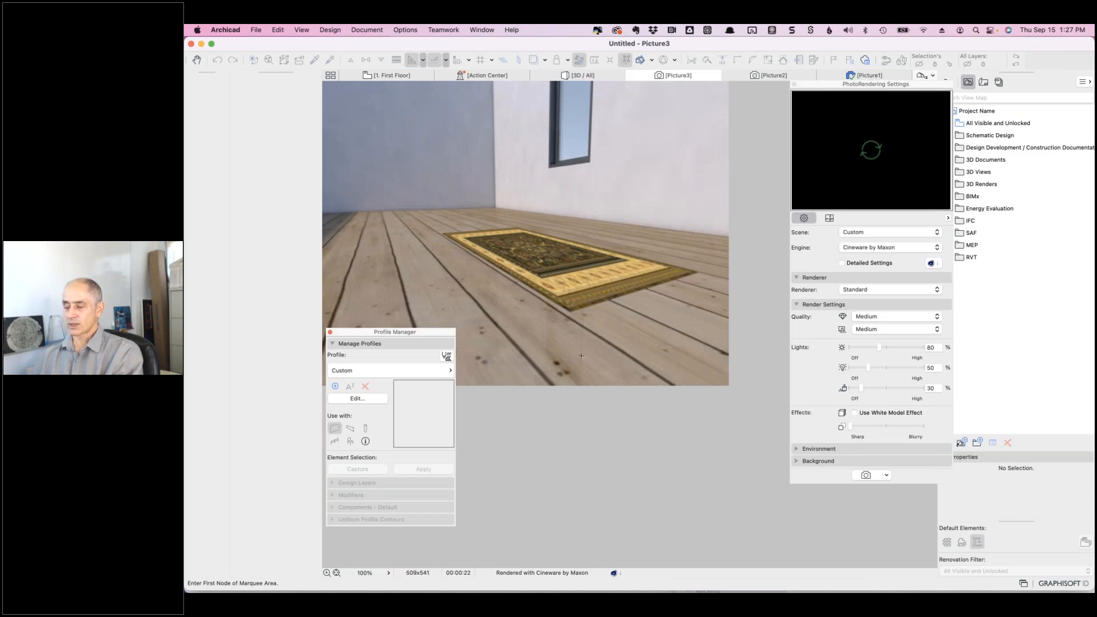
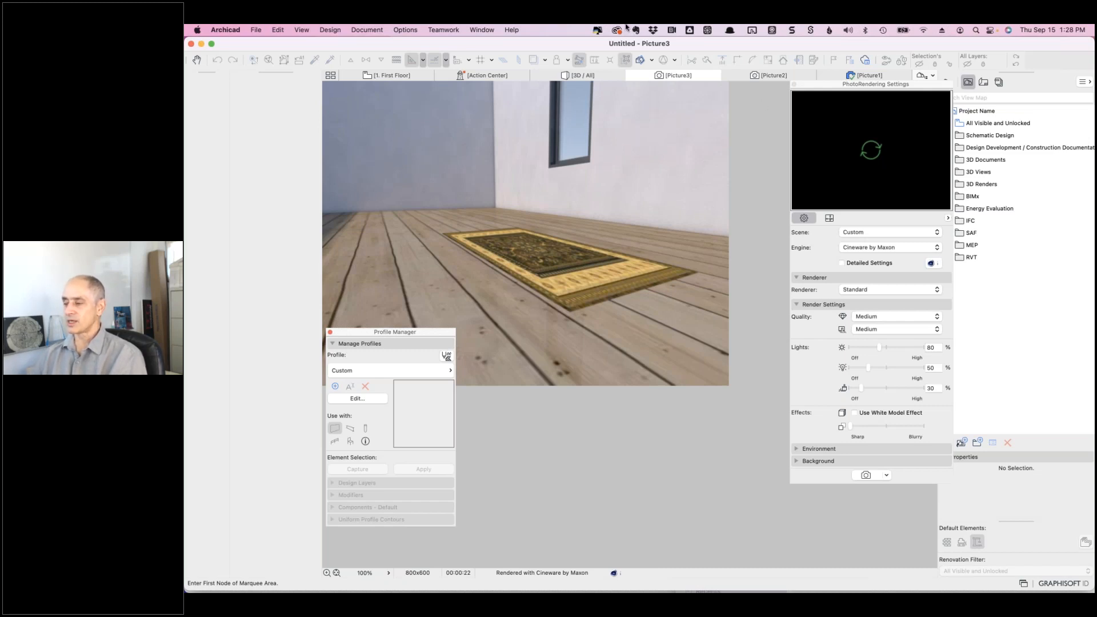
# - Switch Wood - Flooring to Basic Engine and raise its shininess, specular, diffuse and ambient reflection
pyautogui.click(414, 30)
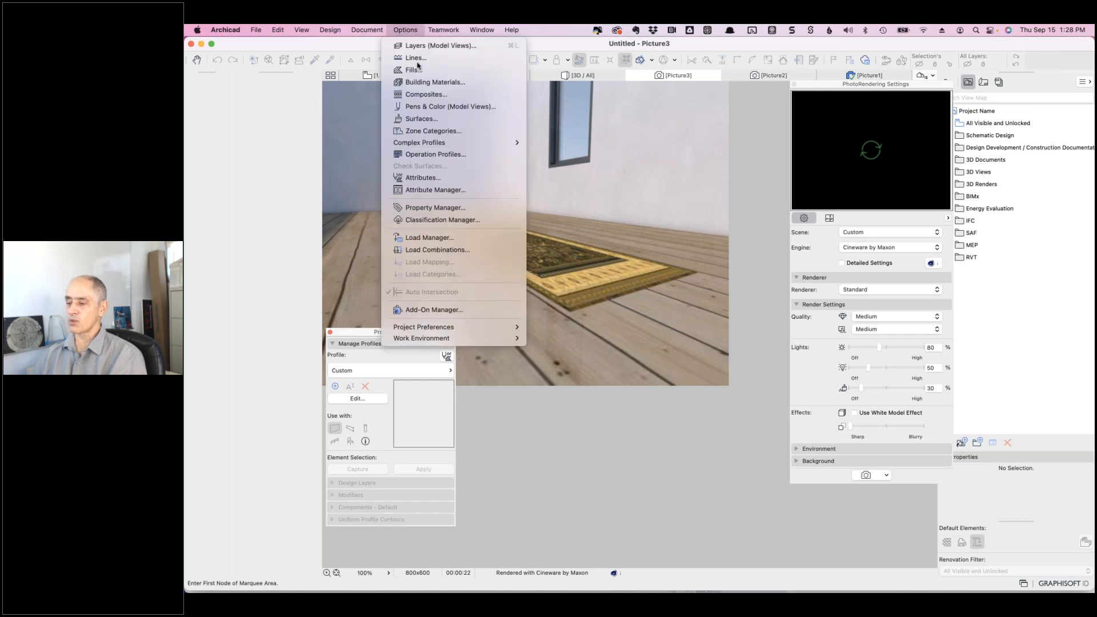
pyautogui.click(424, 122)
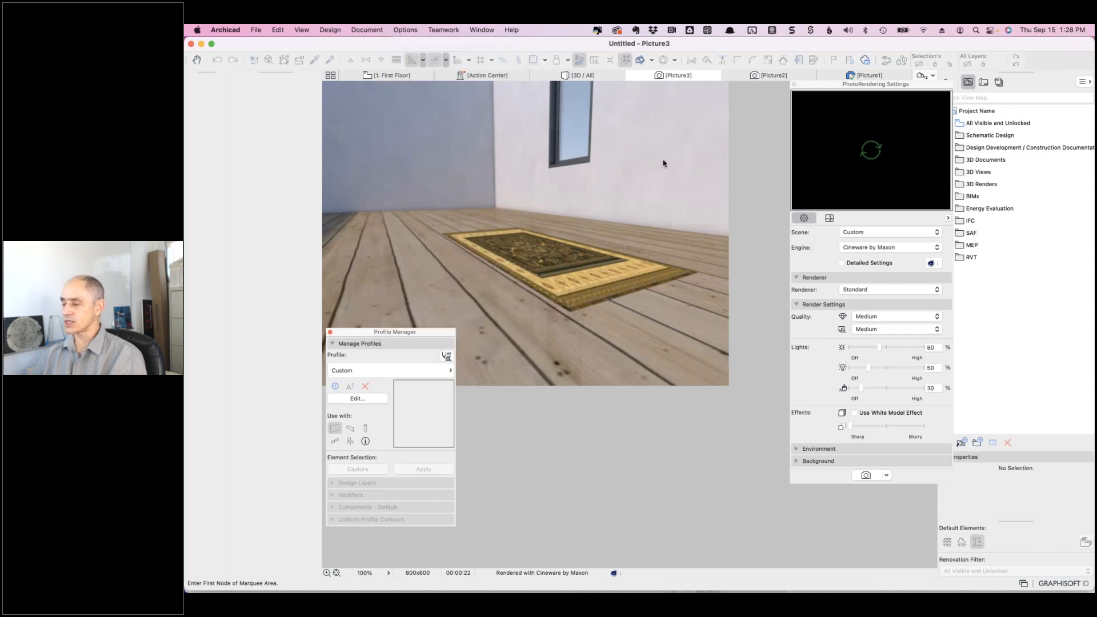
pyautogui.click(736, 112)
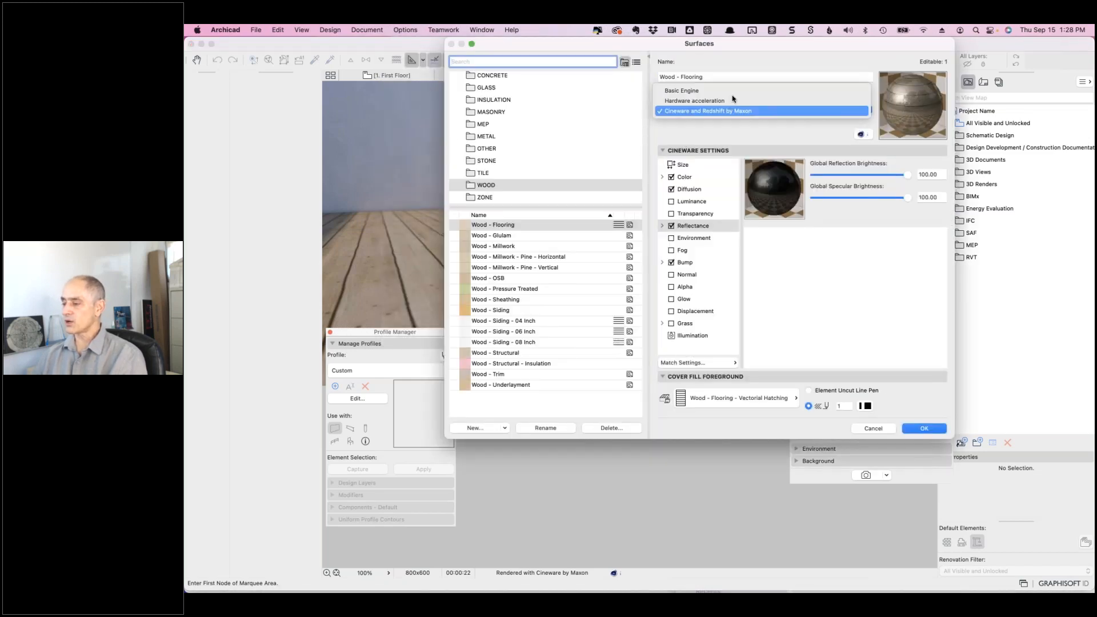
pyautogui.click(725, 92)
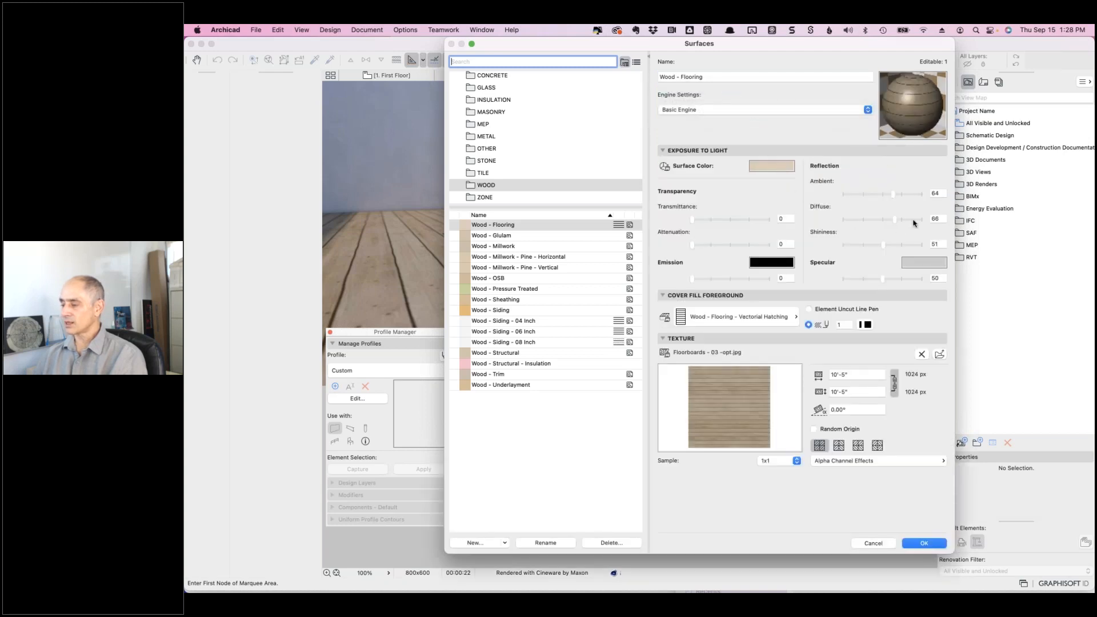
pyautogui.moveTo(884, 245); pyautogui.dragTo(907, 280)
pyautogui.moveTo(894, 194); pyautogui.dragTo(907, 221)
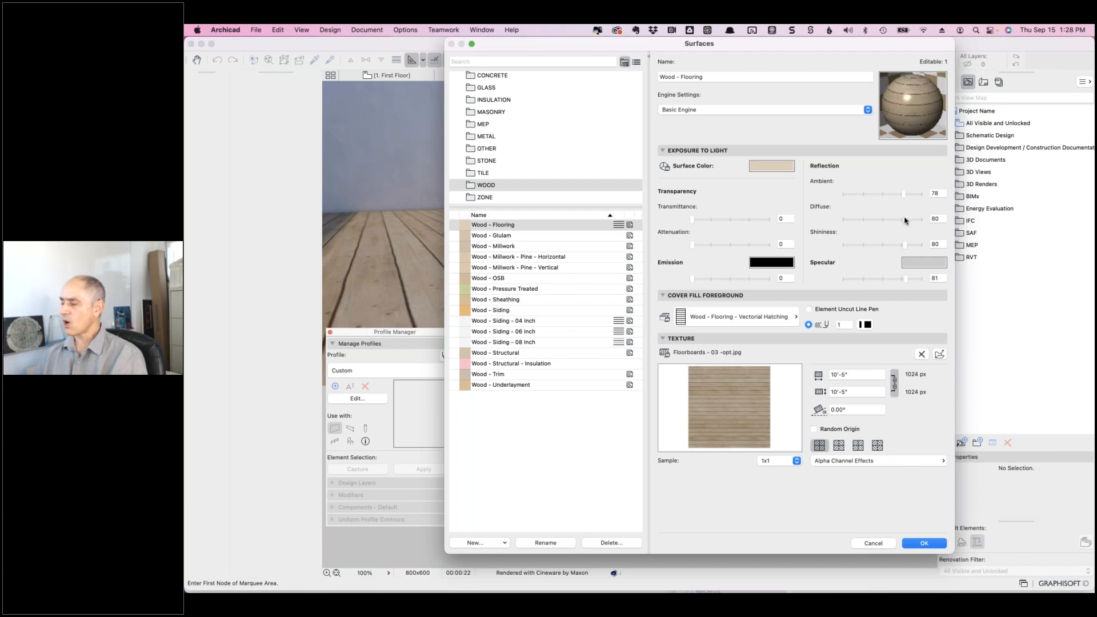
pyautogui.moveTo(895, 220); pyautogui.dragTo(908, 197)
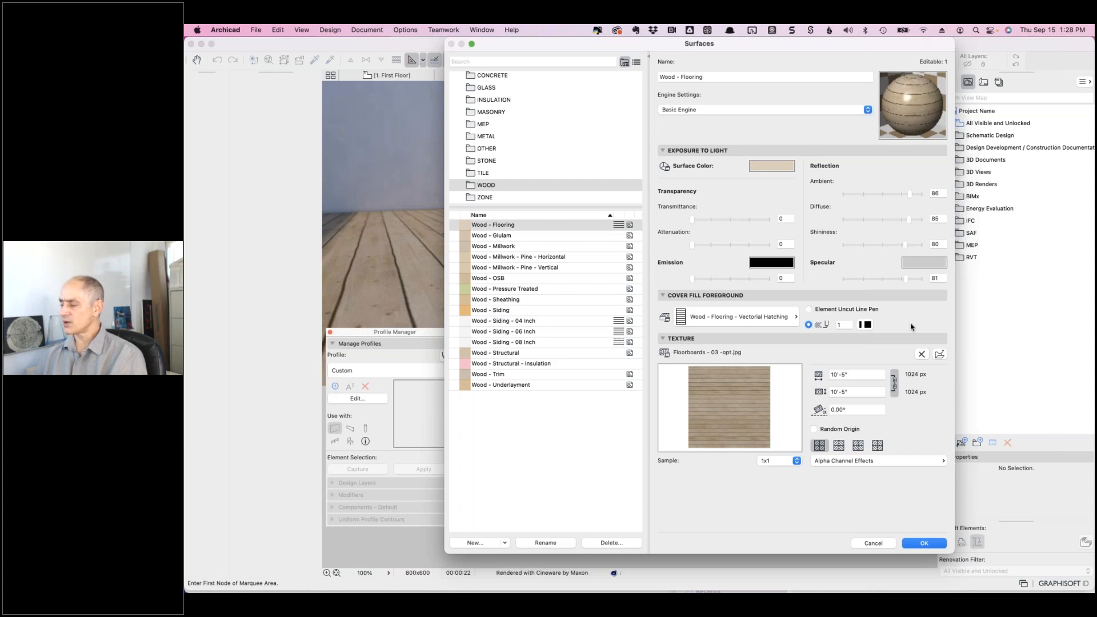
# - Switch Wood - Flooring back to Cineware and update its settings from the basic-engine values
pyautogui.click(756, 109)
pyautogui.click(743, 132)
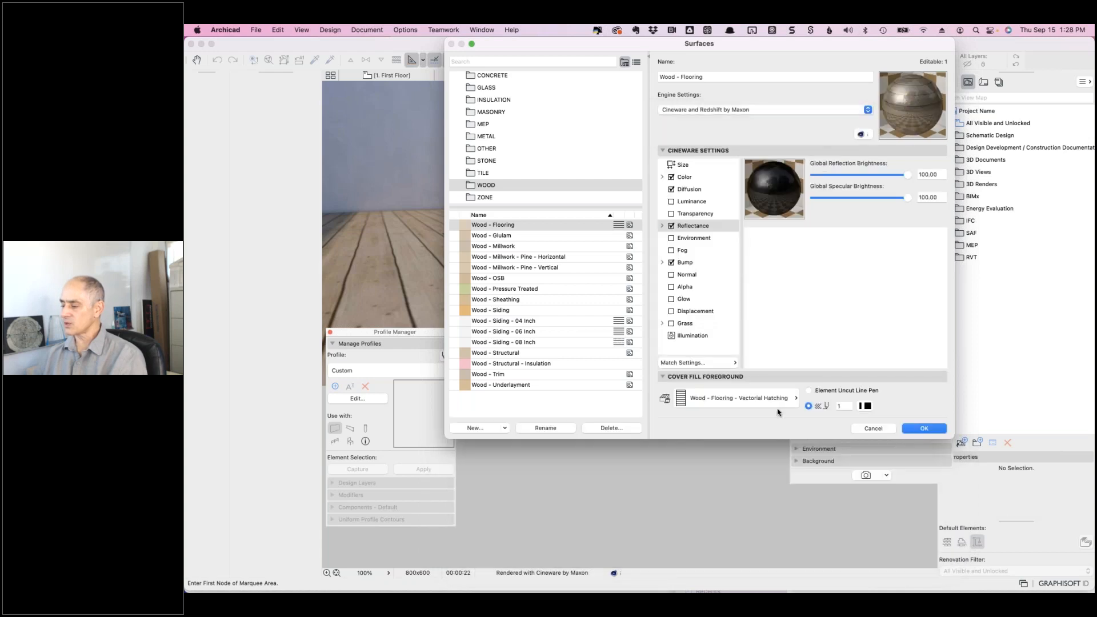
pyautogui.click(735, 363)
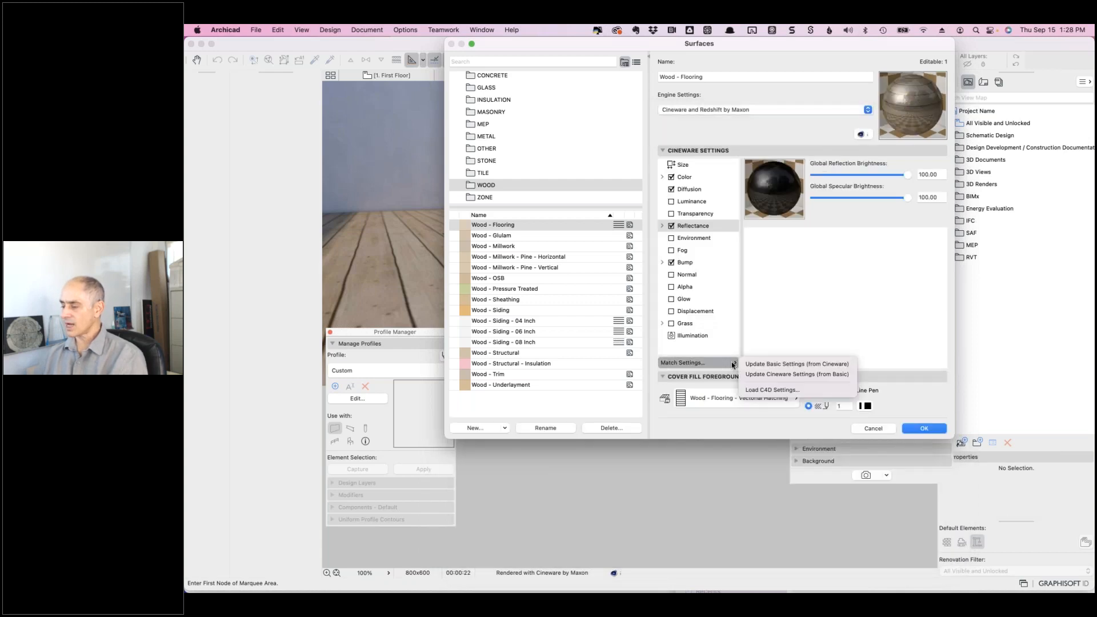
pyautogui.click(776, 375)
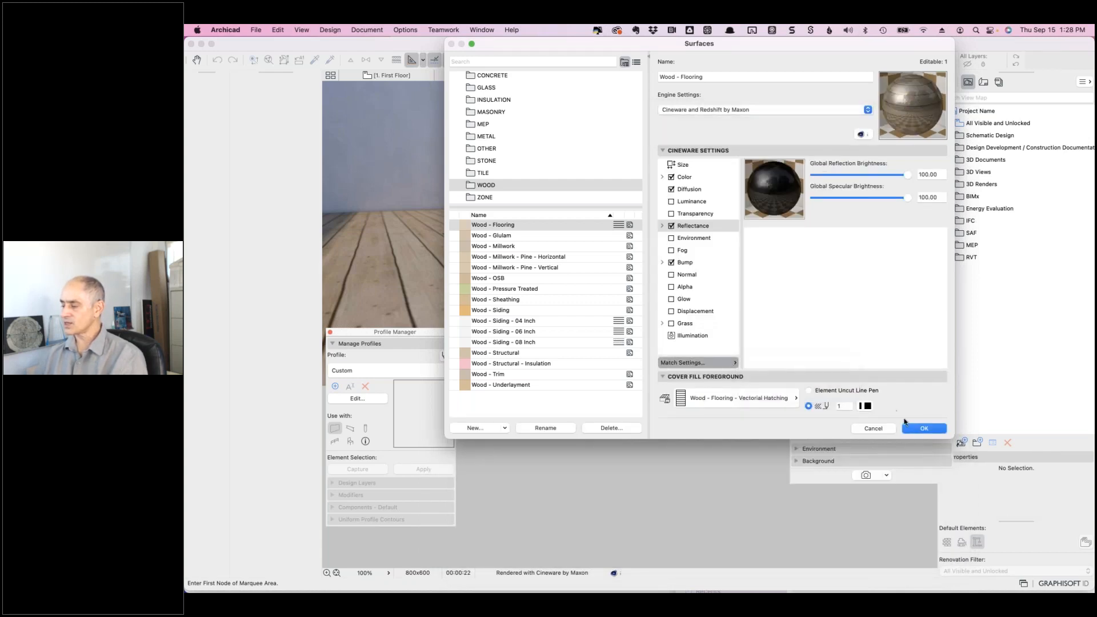
# - Accept the surface changes, render Picture4, and compare it against Picture2
pyautogui.click(921, 429)
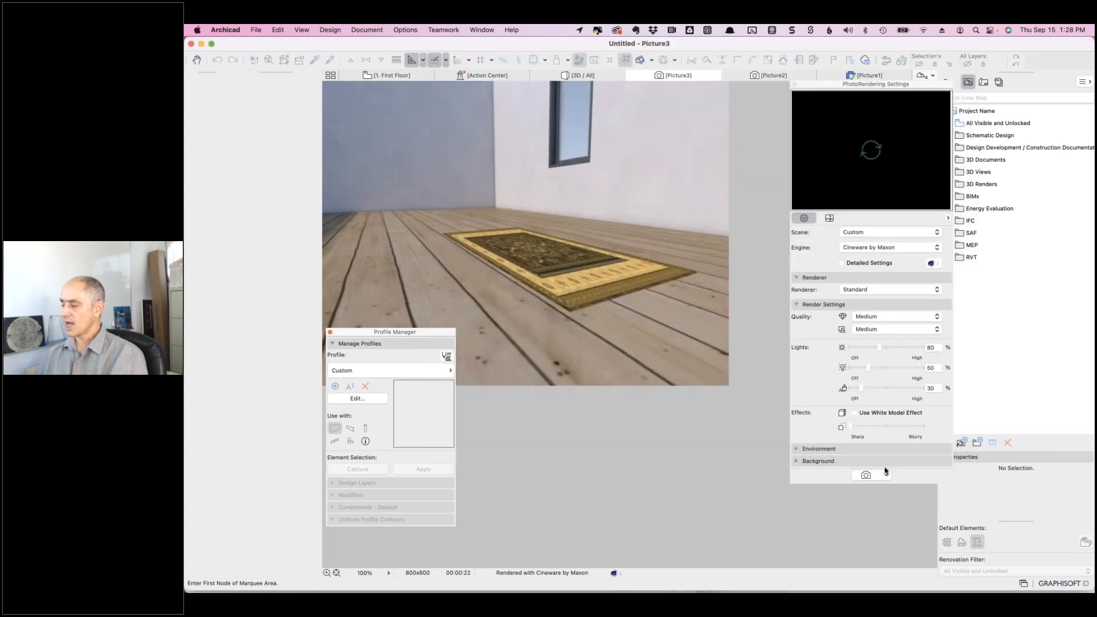
pyautogui.press('super+shift+r')
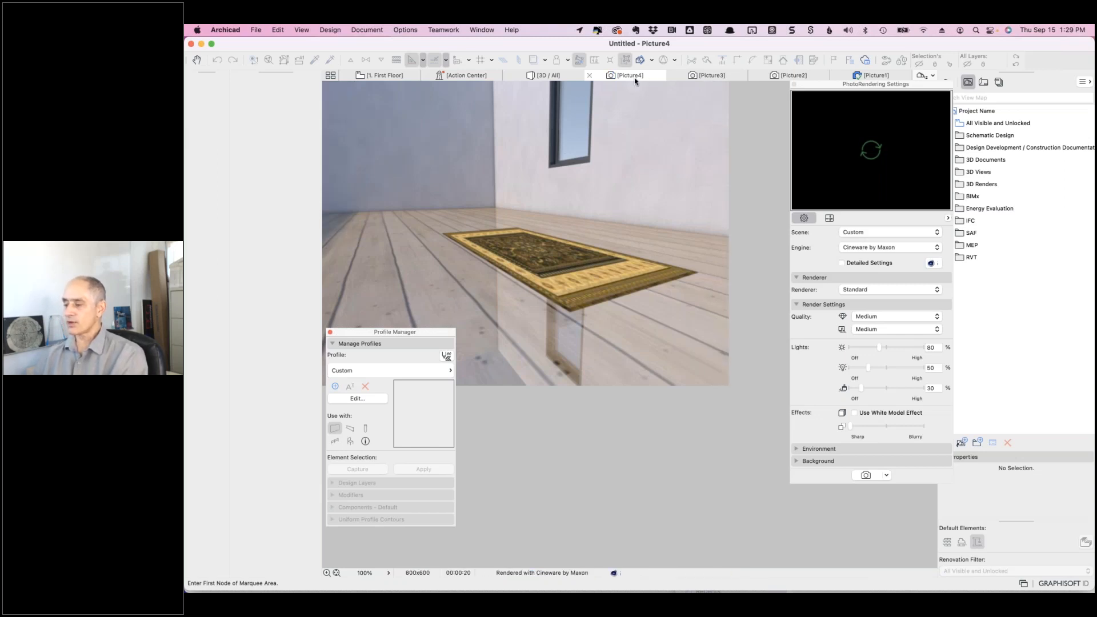
pyautogui.click(785, 77)
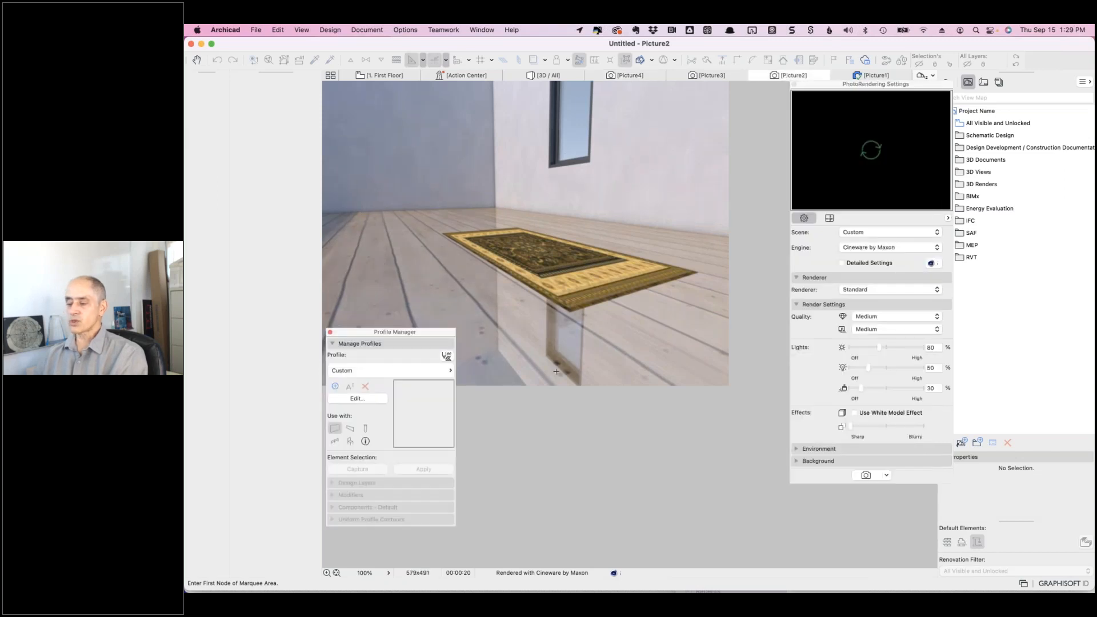
pyautogui.click(630, 77)
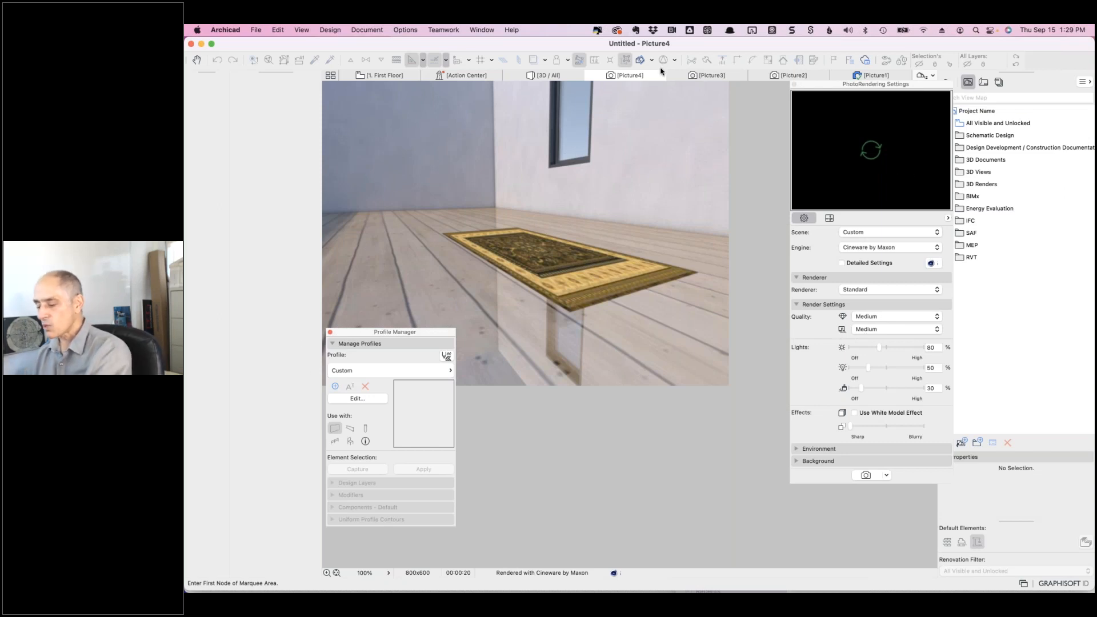
pyautogui.press('super+Tab')
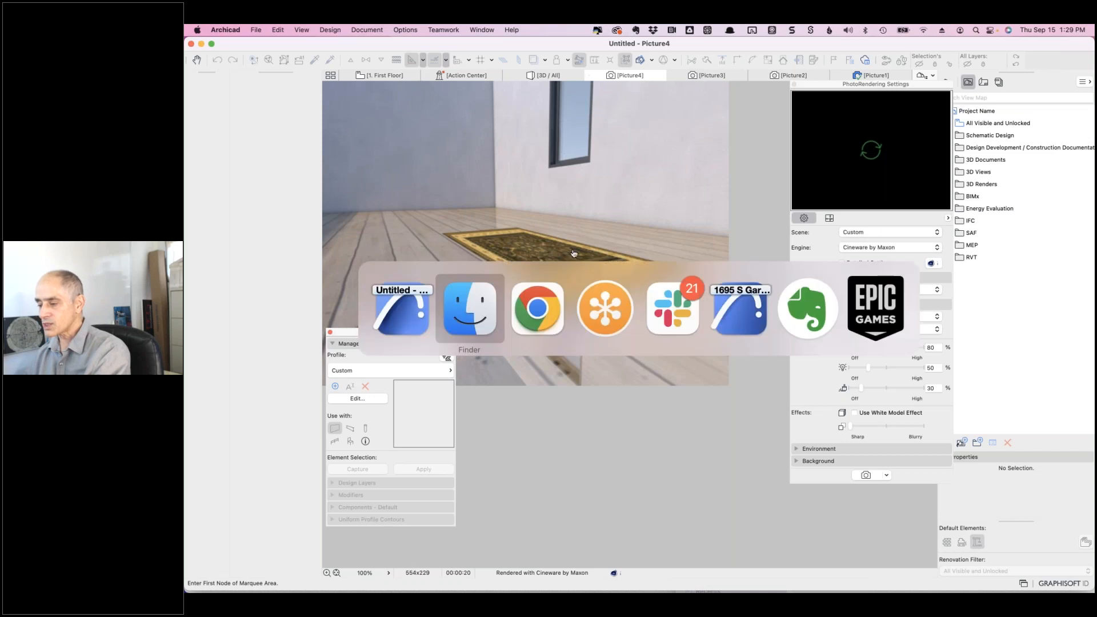
# - Read the Freshdesk ticket's Archicad 3D questions in Chrome with the profile palette moved aside, then return
pyautogui.click(533, 311)
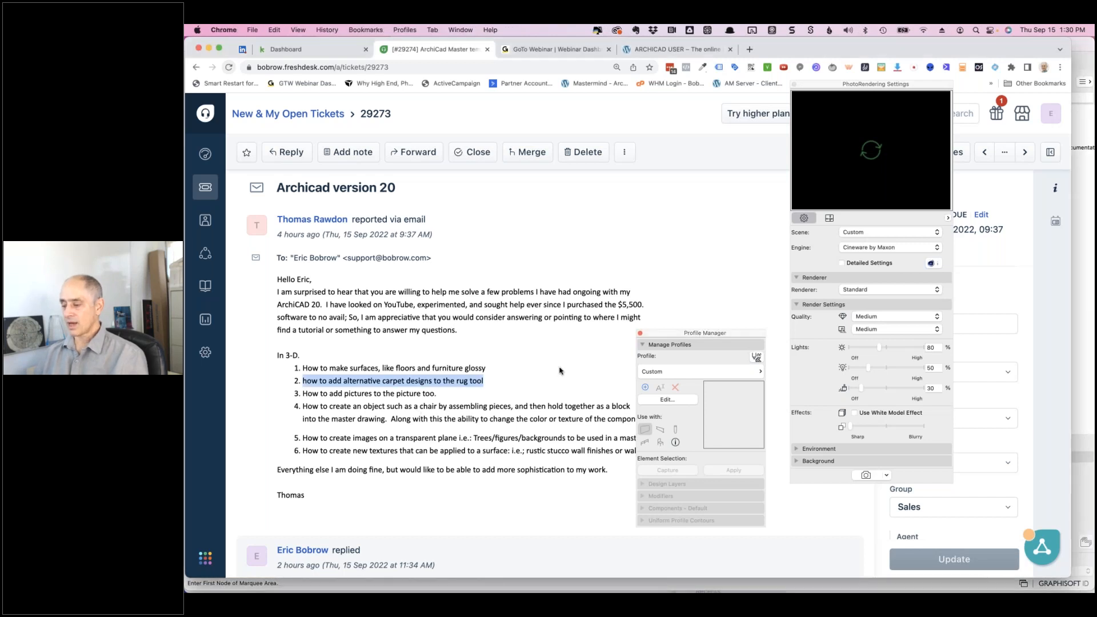
pyautogui.moveTo(756, 335); pyautogui.dragTo(828, 336)
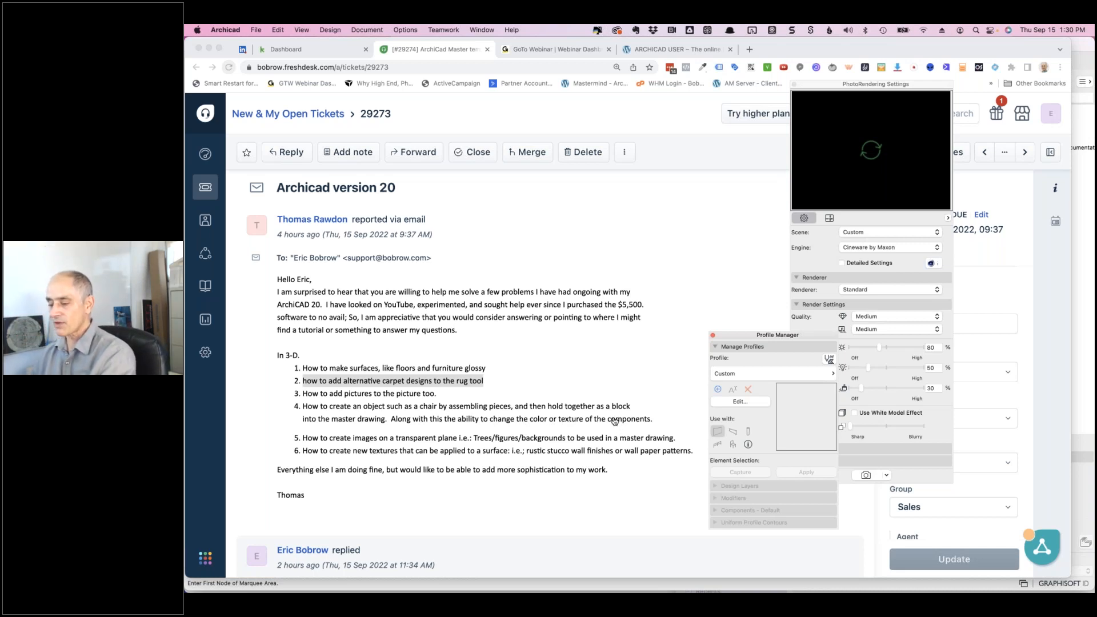
pyautogui.press('super+Tab')
pyautogui.press('super+Tab')
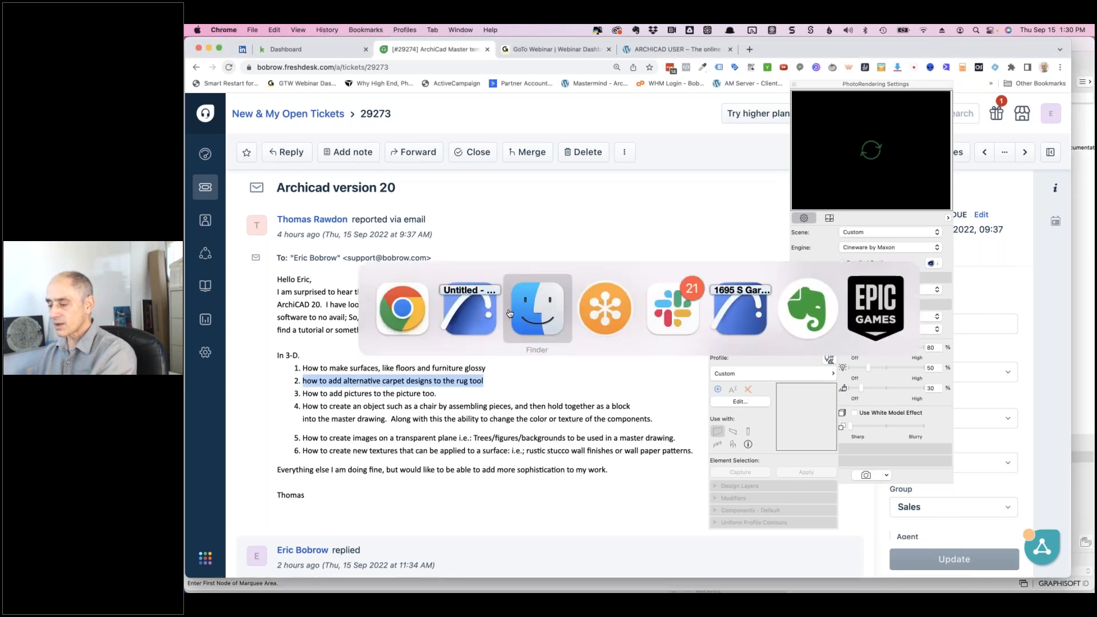
pyautogui.click(479, 316)
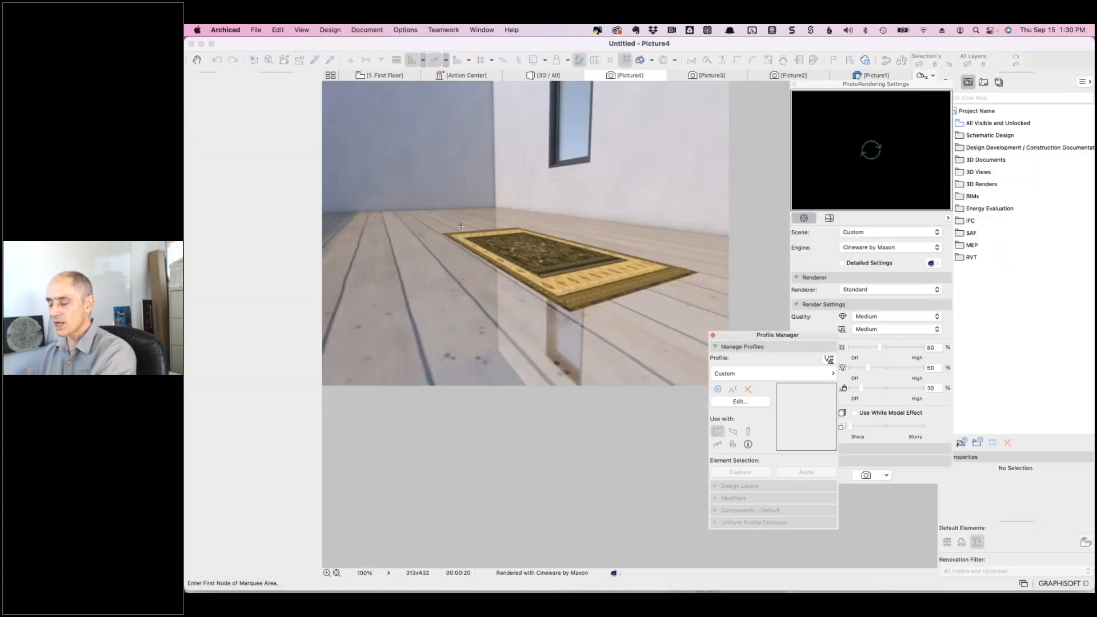
# - On the first floor, set up a round 2" Wood - Trim column with its top unlinked from upper stories
pyautogui.click(388, 76)
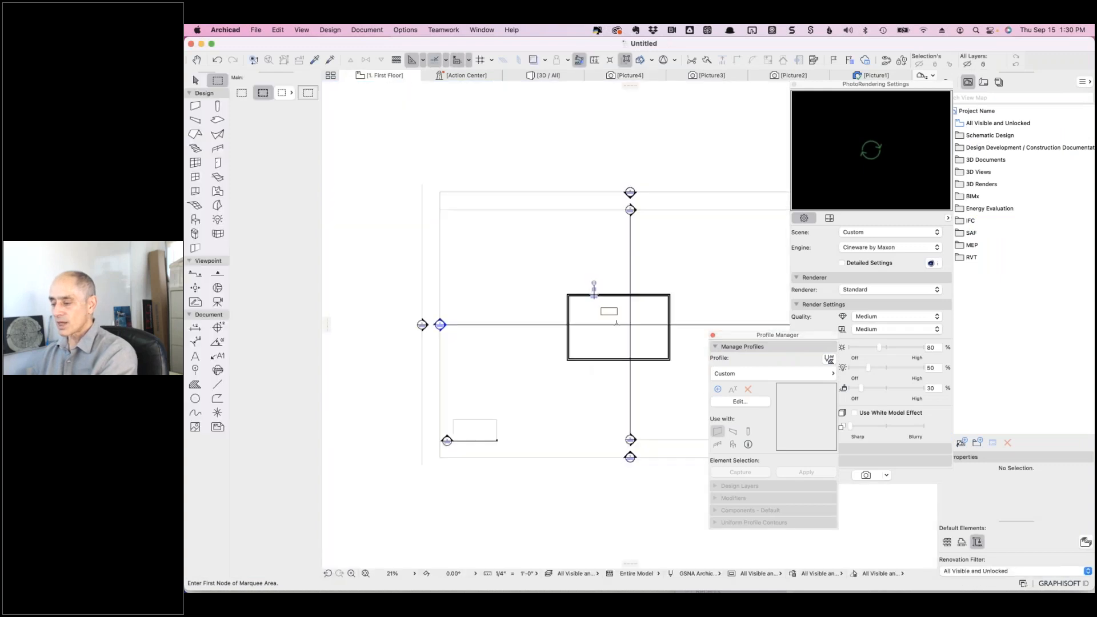
pyautogui.scroll(10, 616, 322)
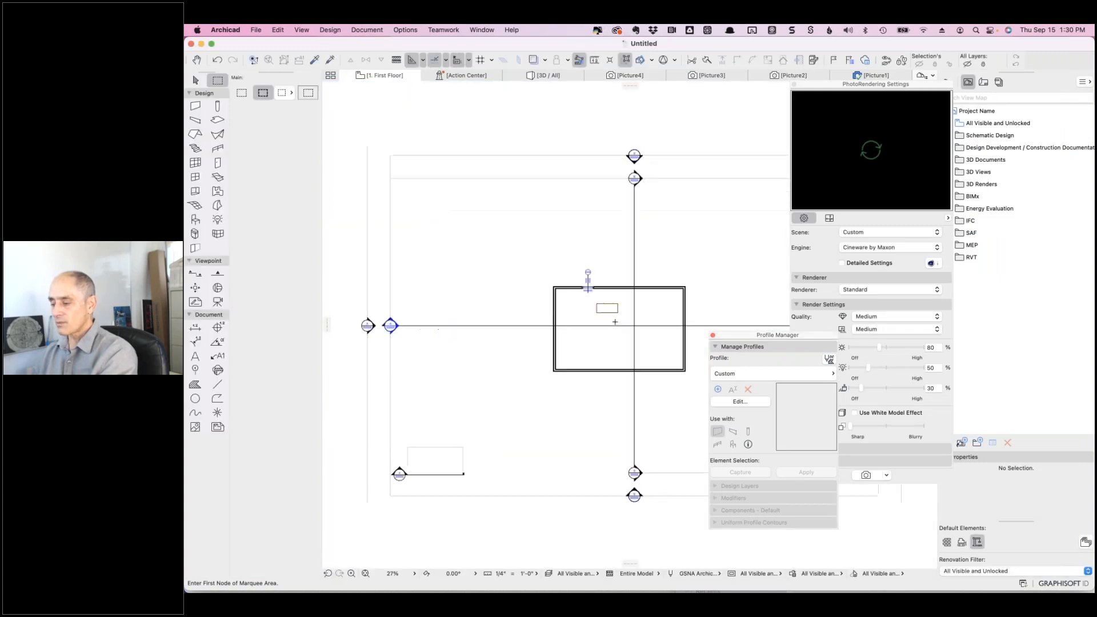
pyautogui.click(217, 106)
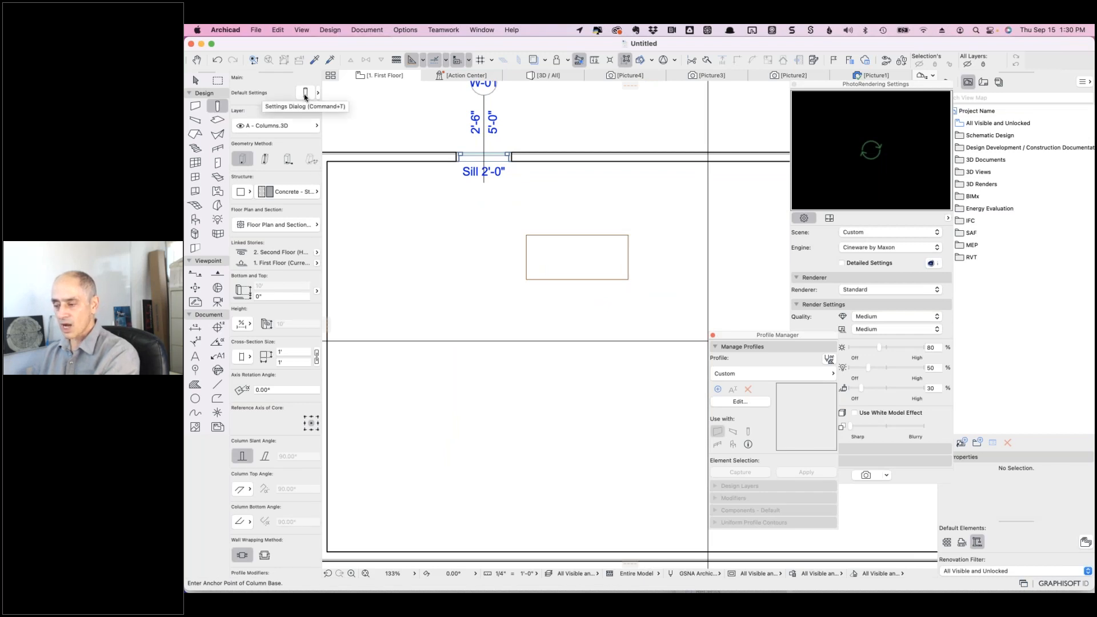
pyautogui.click(245, 192)
pyautogui.click(255, 205)
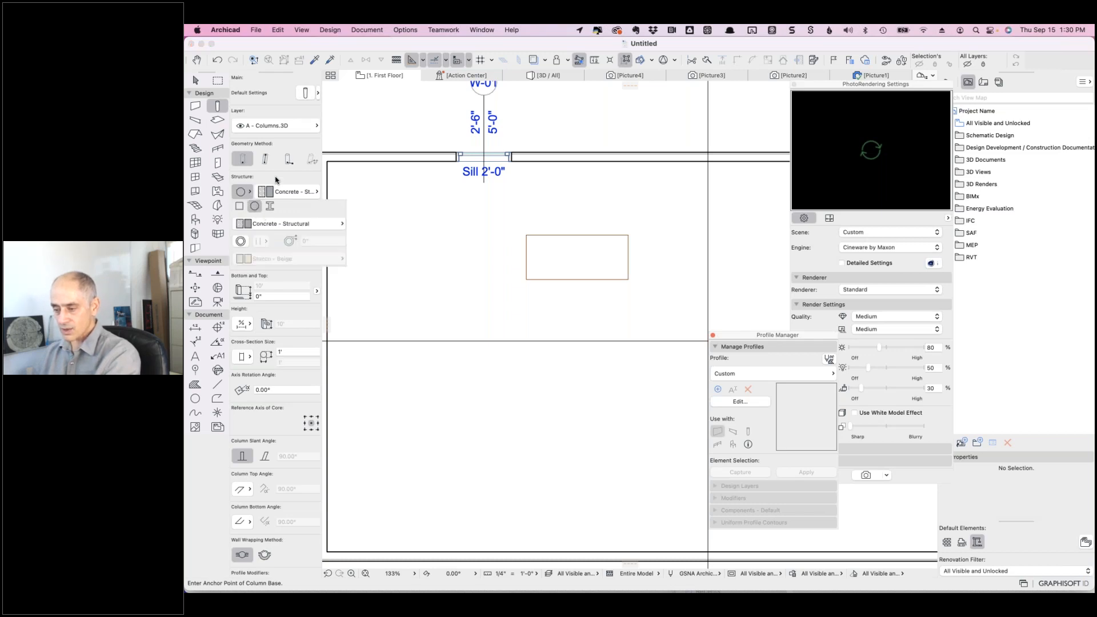
pyautogui.click(289, 192)
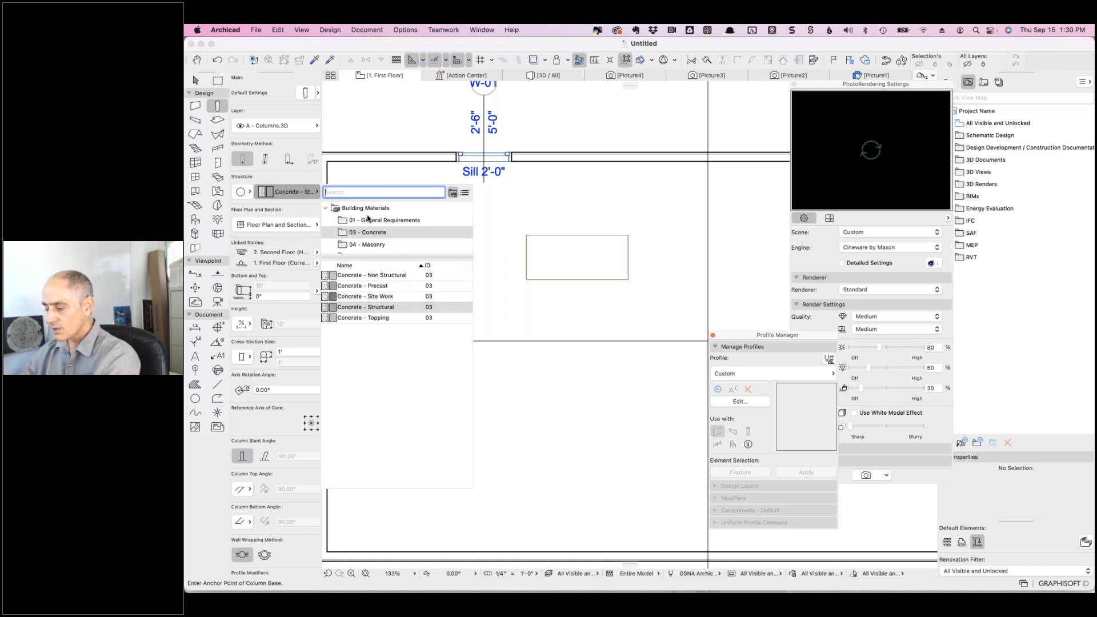
pyautogui.write('wood')
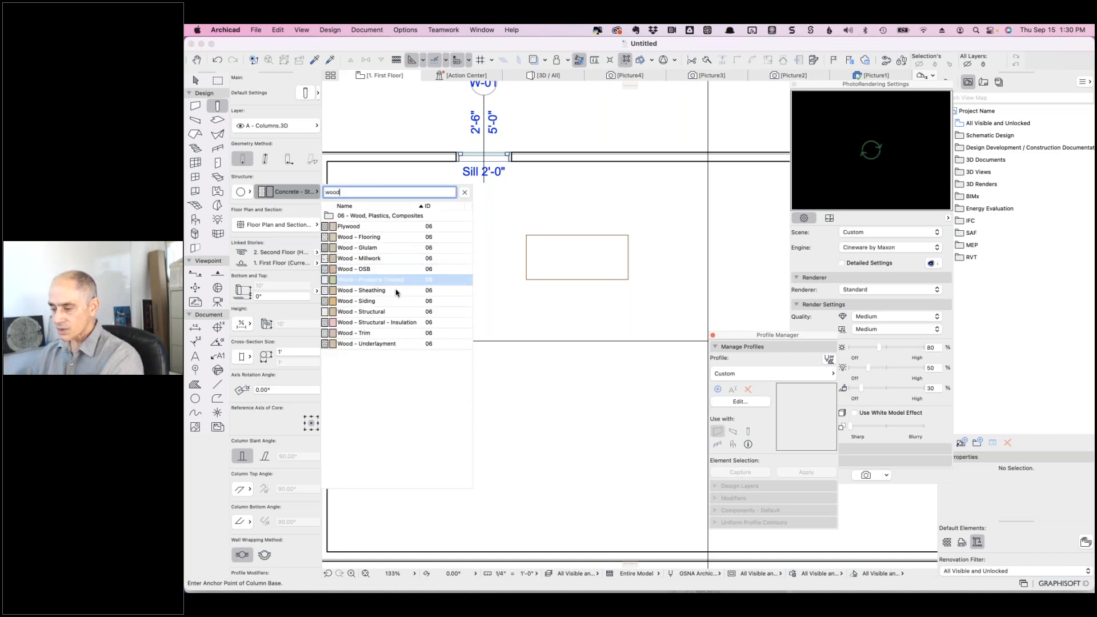
pyautogui.click(375, 335)
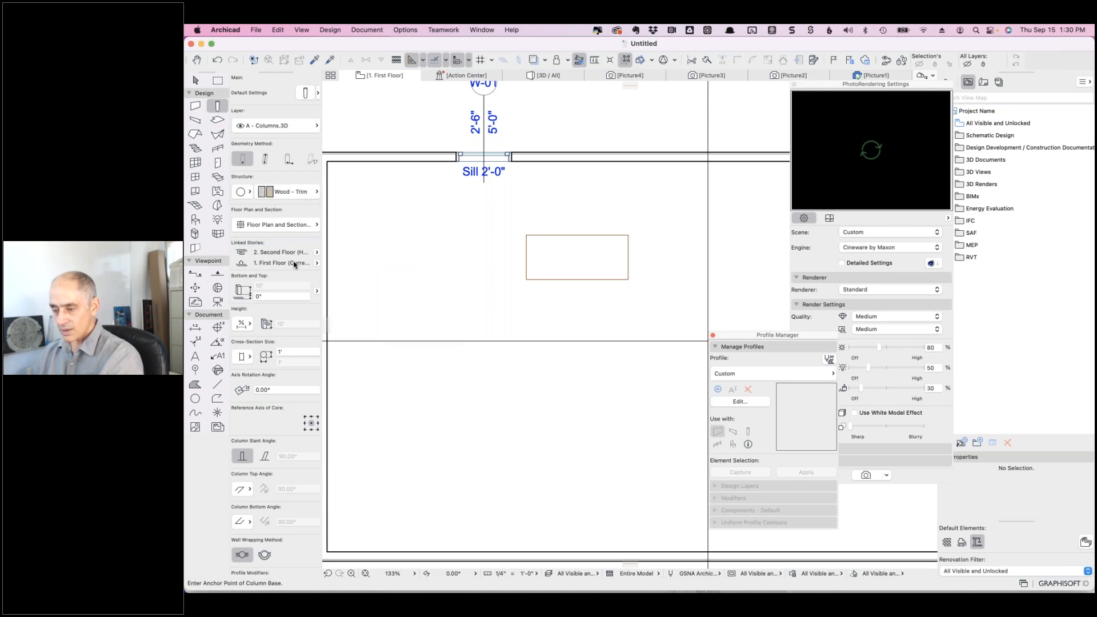
pyautogui.click(288, 351)
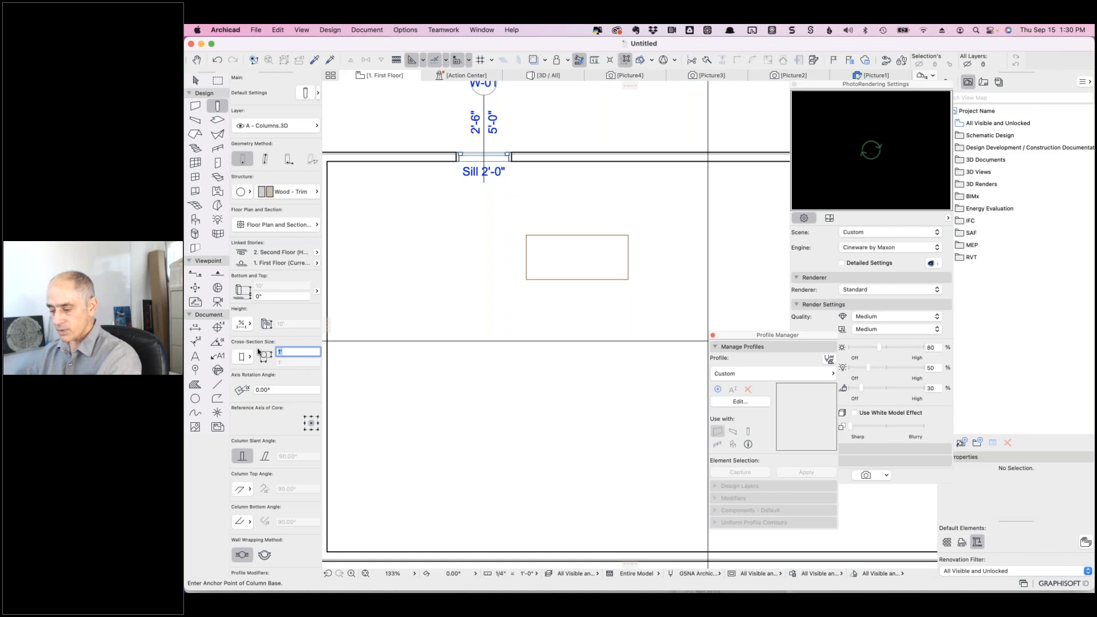
pyautogui.write('2"')
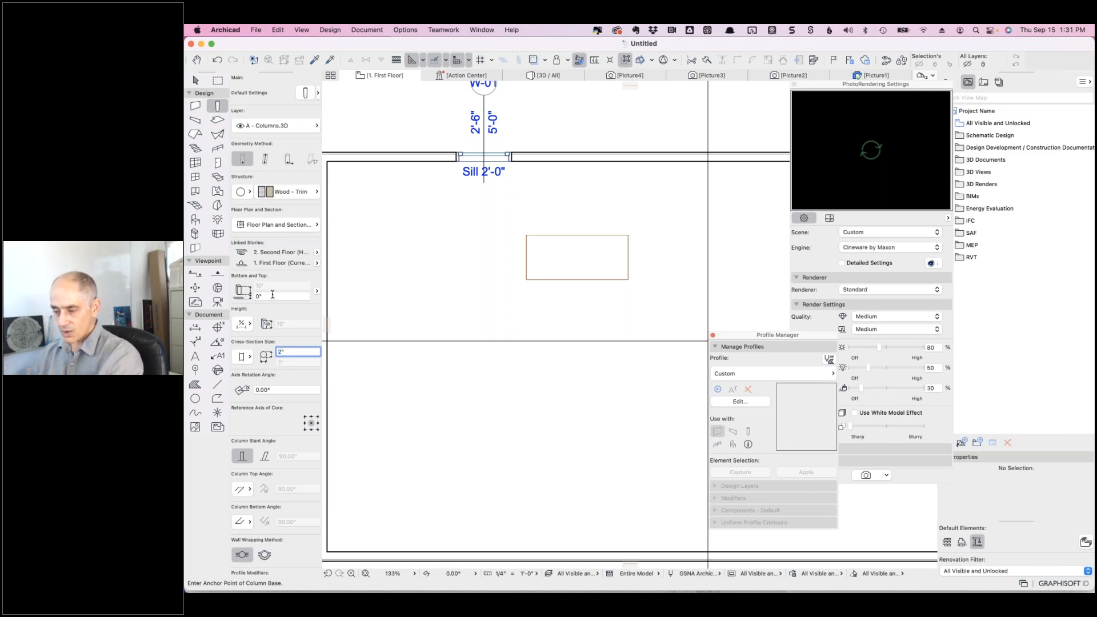
pyautogui.click(317, 291)
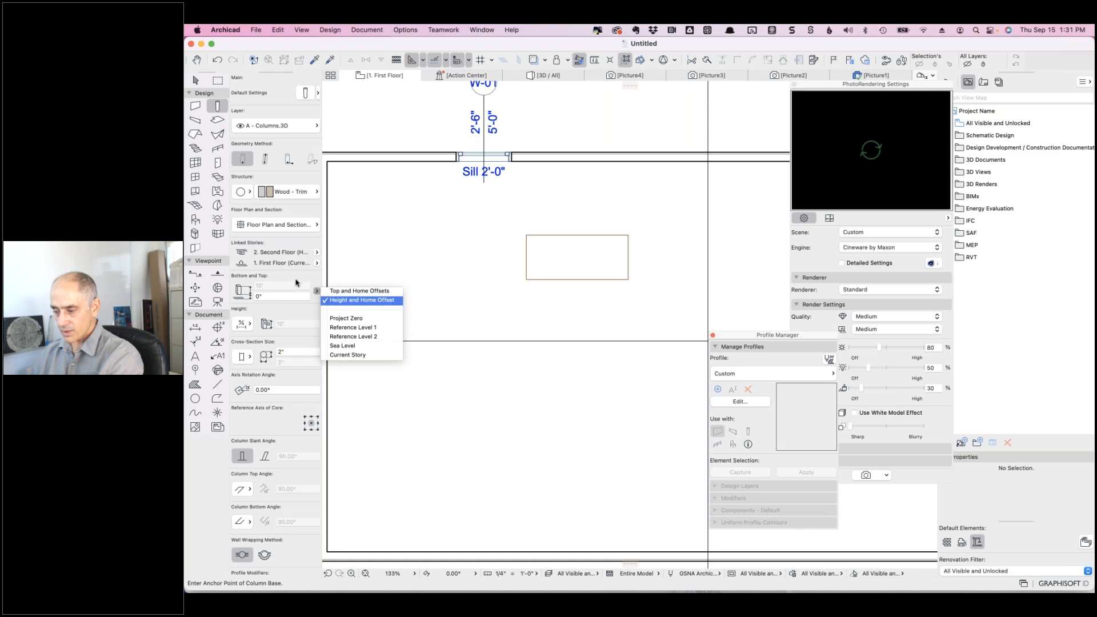
pyautogui.click(317, 293)
pyautogui.click(318, 252)
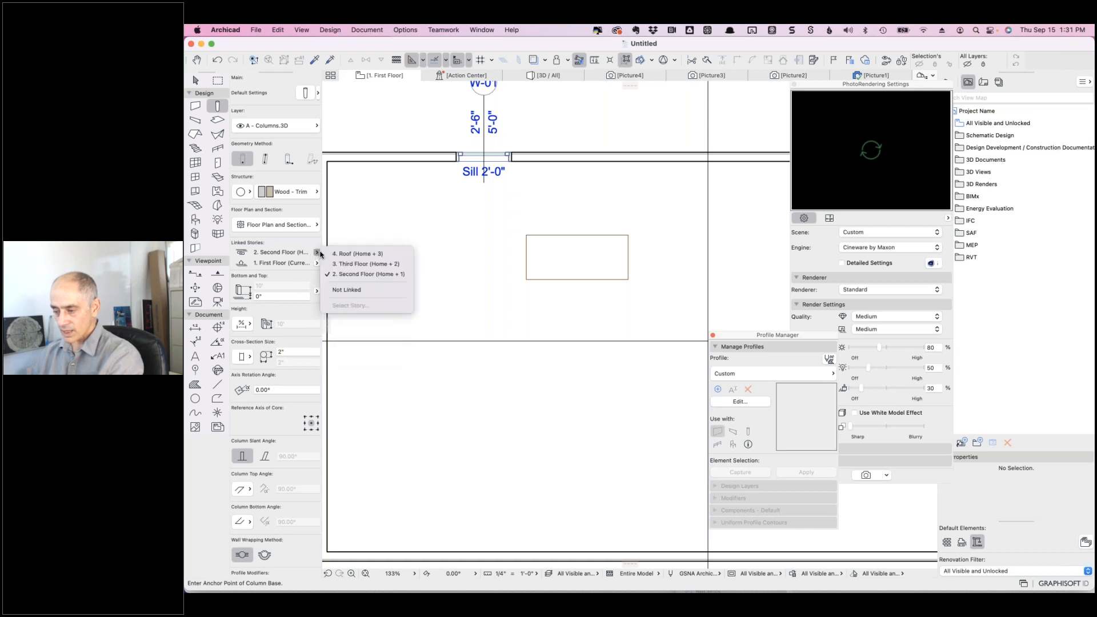
pyautogui.click(343, 289)
pyautogui.click(260, 285)
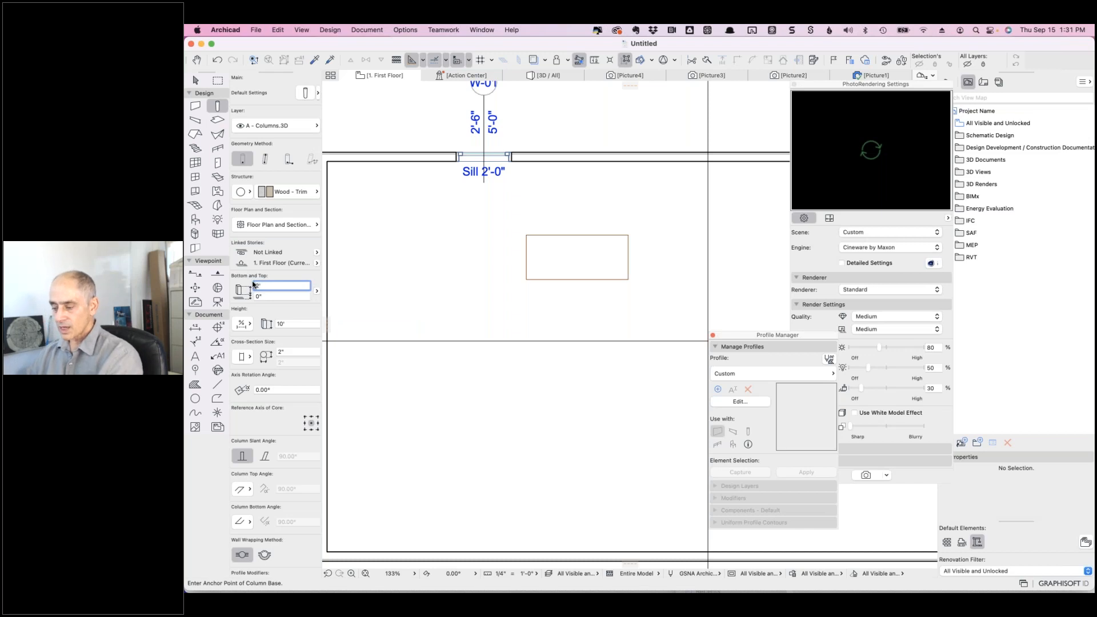
# - Place the column below the table, copy it right, then copy both downward for four legs
pyautogui.click(513, 297)
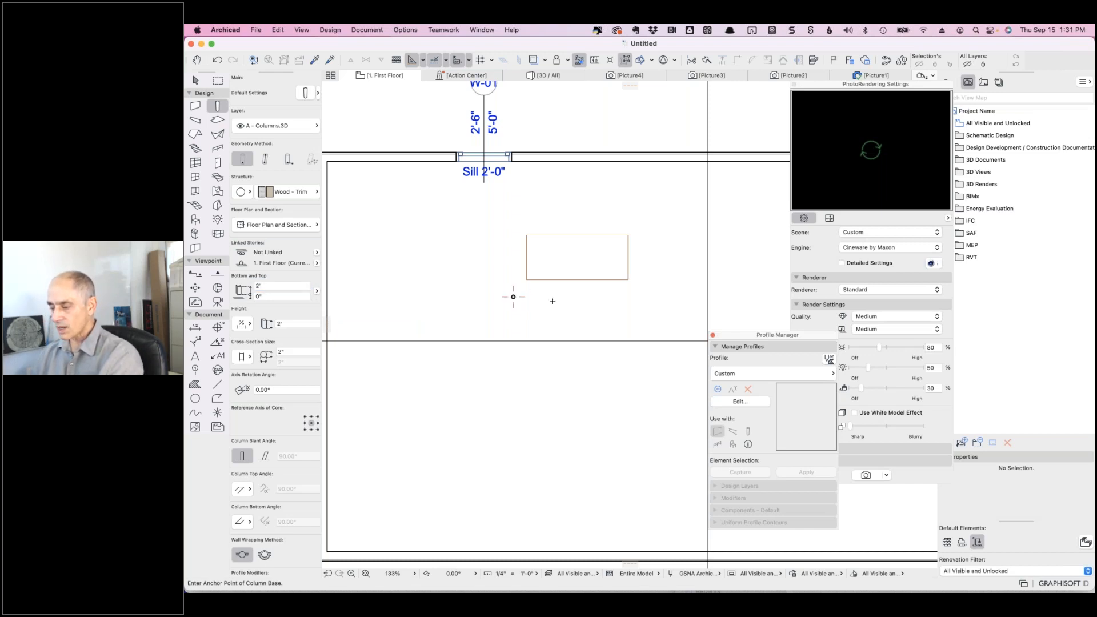
pyautogui.keyDown('shift'); pyautogui.click(513, 297); pyautogui.keyUp('shift')
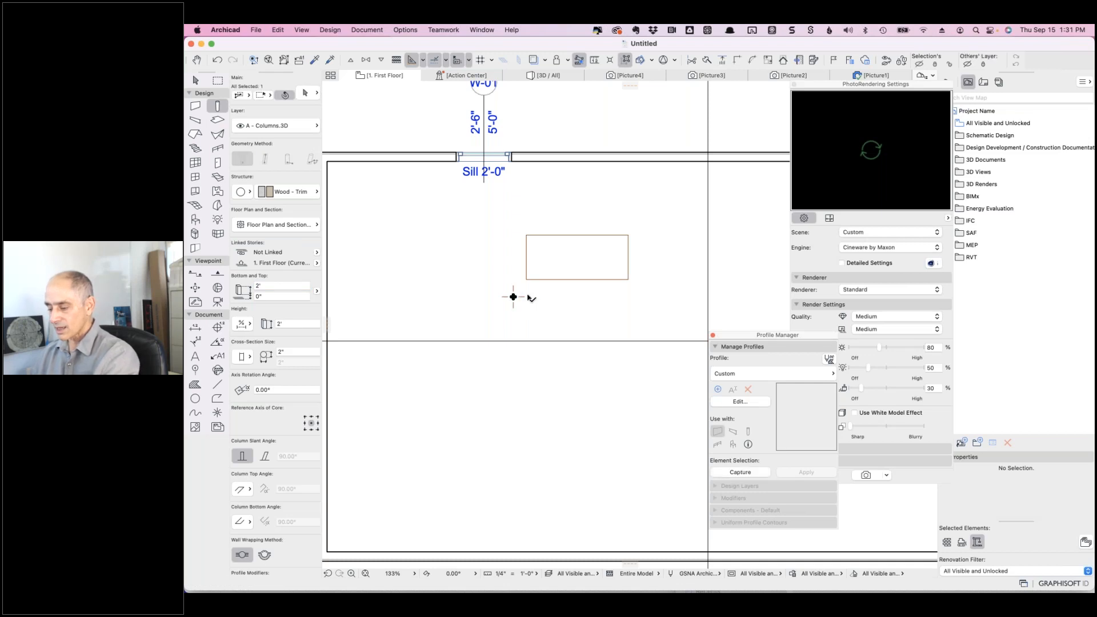
pyautogui.press('super+d')
pyautogui.click(513, 297)
pyautogui.click(564, 297)
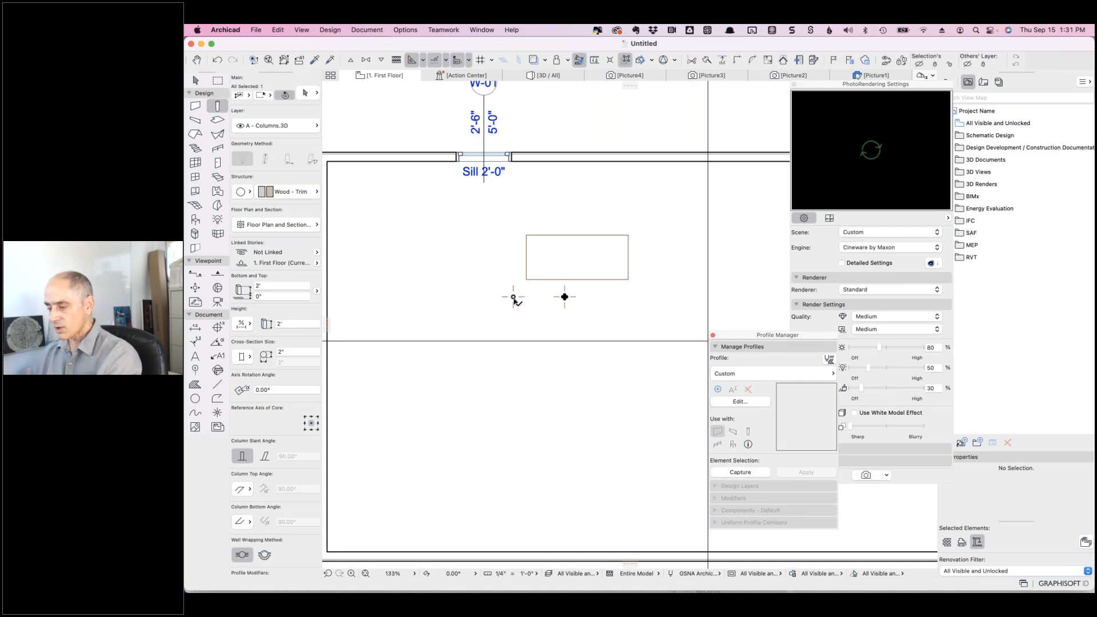
pyautogui.press('super+a')
pyautogui.press('super+d')
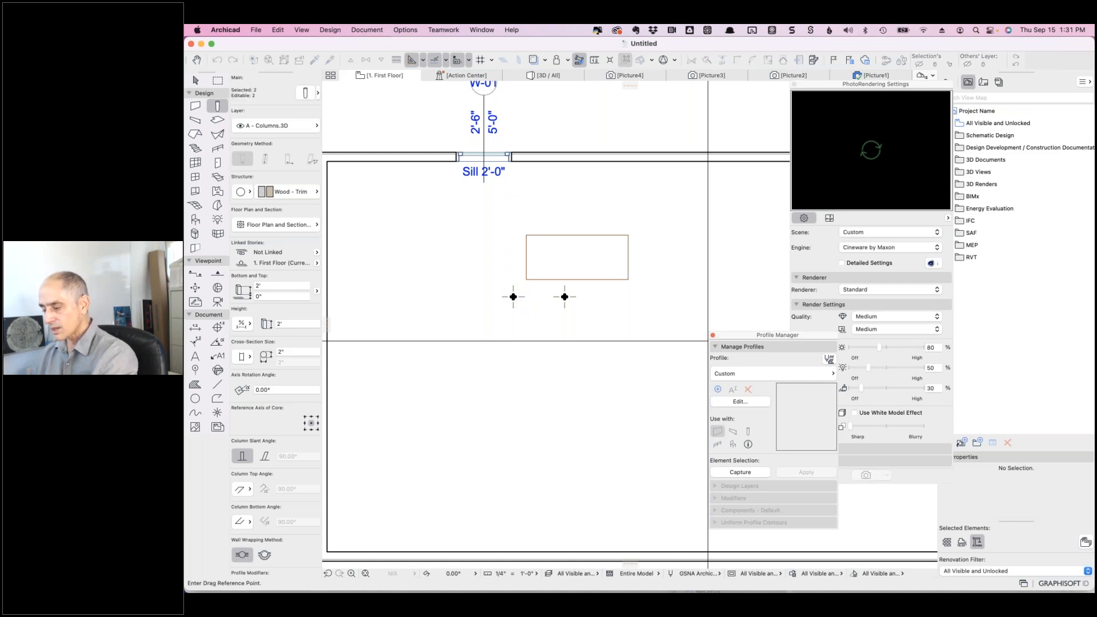
pyautogui.click(564, 296)
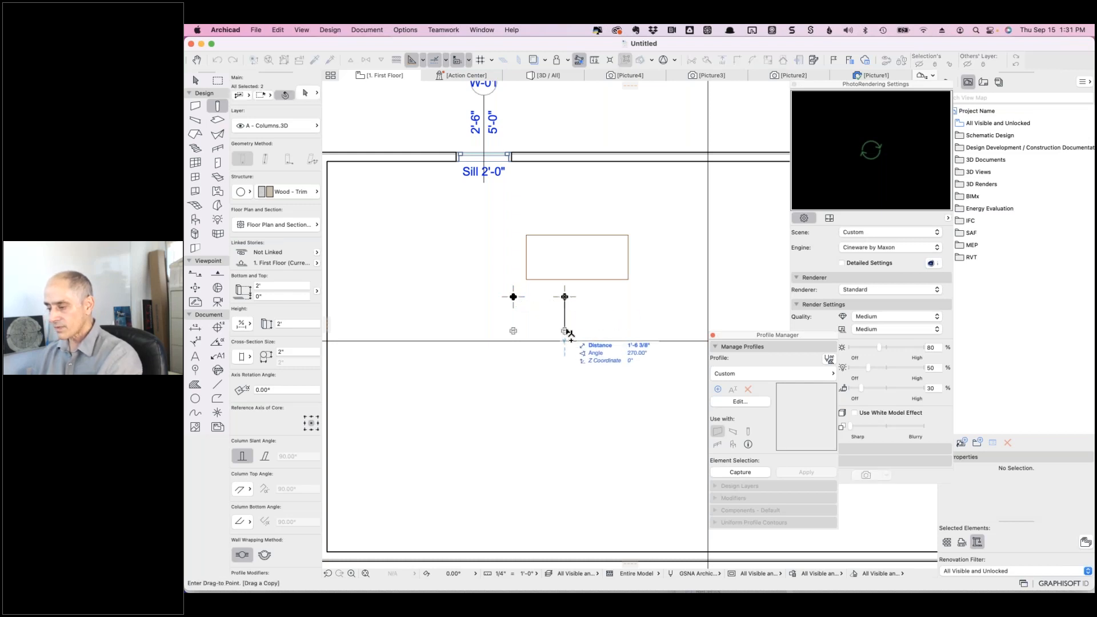
pyautogui.click(564, 327)
pyautogui.press('Escape')
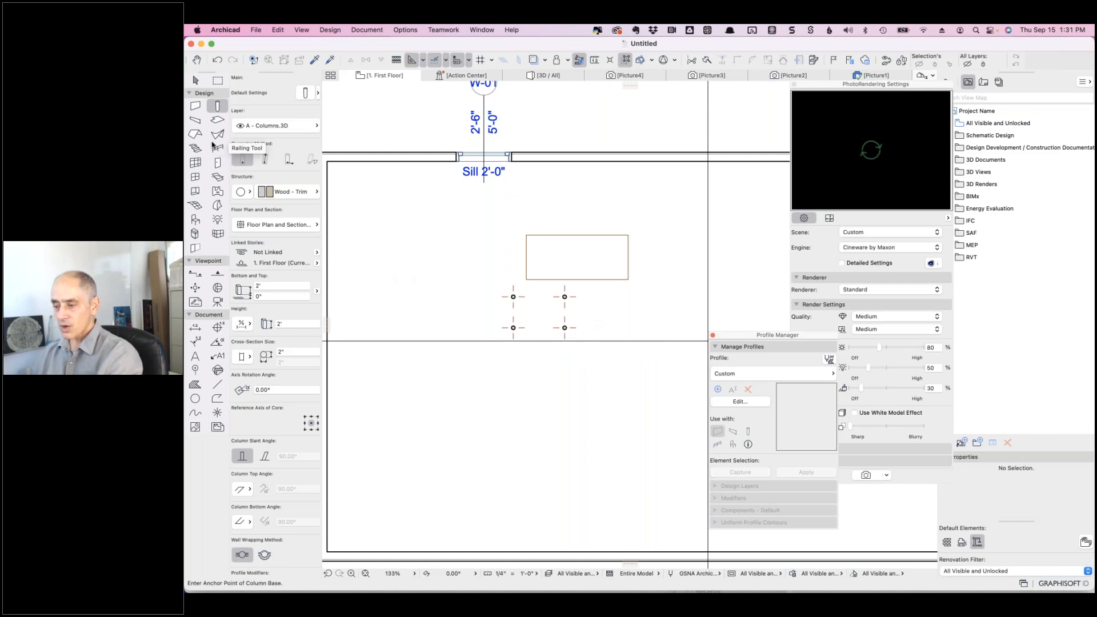
pyautogui.click(218, 120)
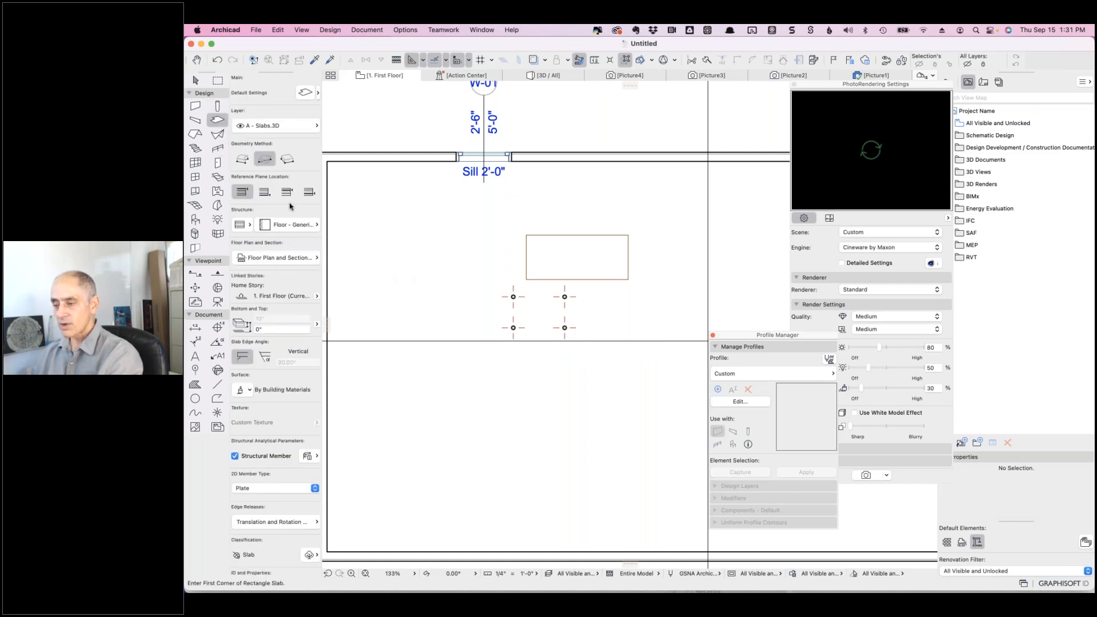
# - Draw a basic Wood - Millwork slab rectangle over the four columns
pyautogui.click(245, 227)
pyautogui.click(263, 224)
pyautogui.click(306, 226)
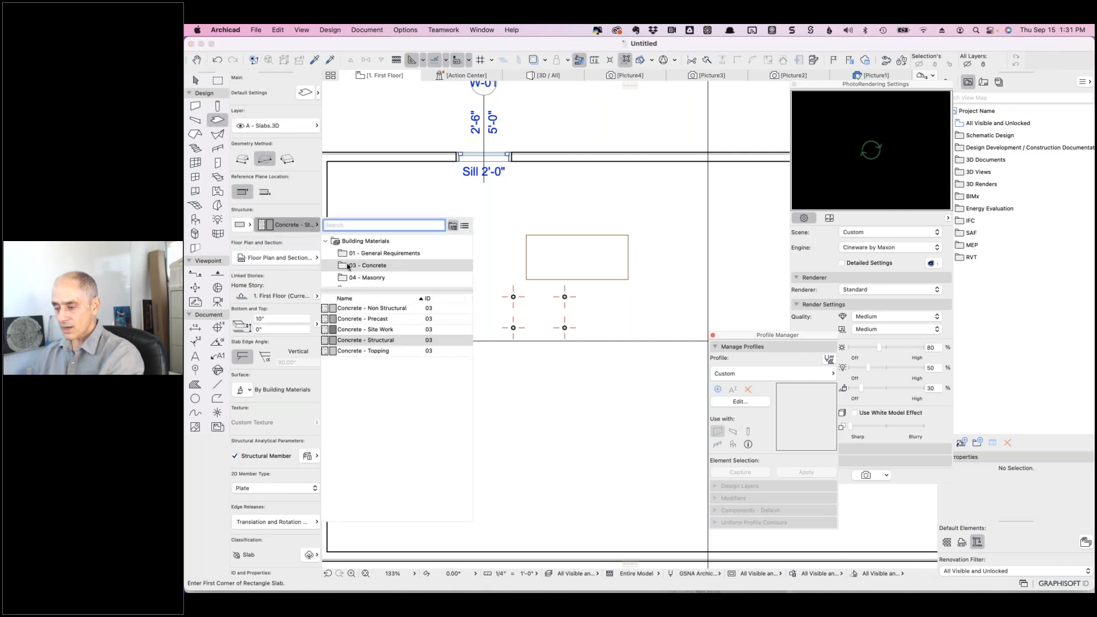
pyautogui.write('wood')
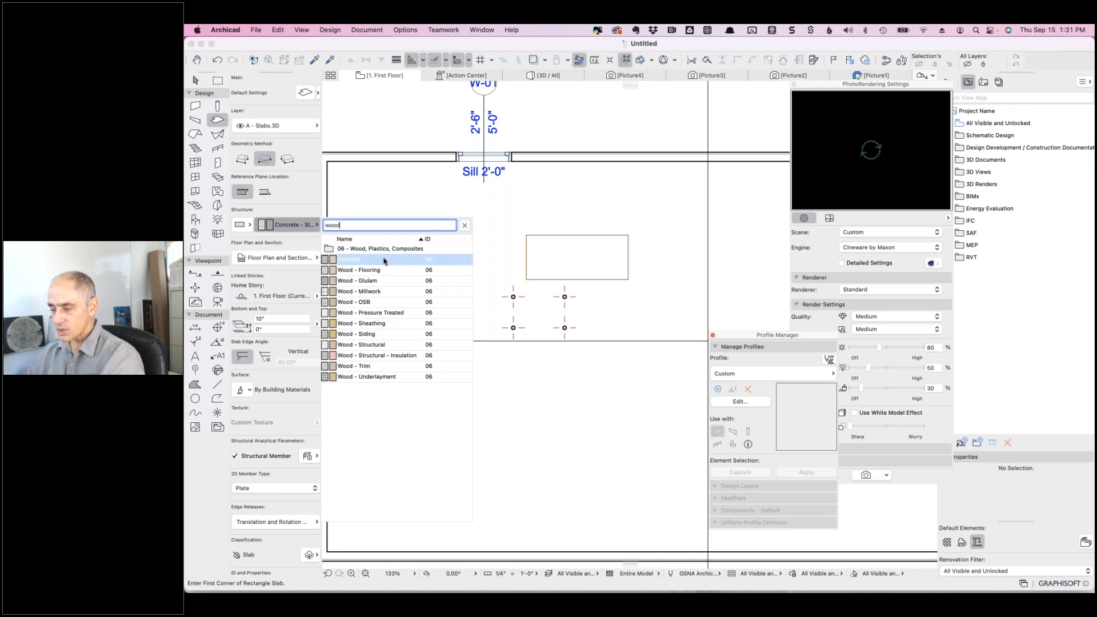
pyautogui.click(387, 292)
pyautogui.click(497, 286)
pyautogui.click(580, 335)
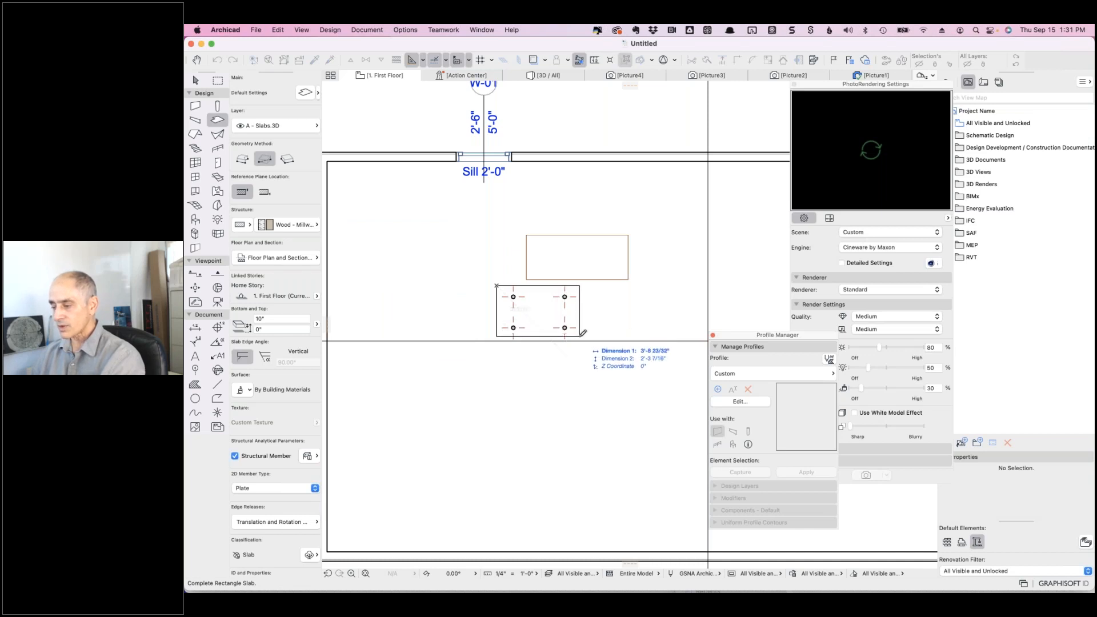
# - Set the tabletop slab to 2" thick with its top at 2'-2", and view it in 3D
pyautogui.keyDown('shift'); pyautogui.click(574, 323); pyautogui.keyUp('shift')
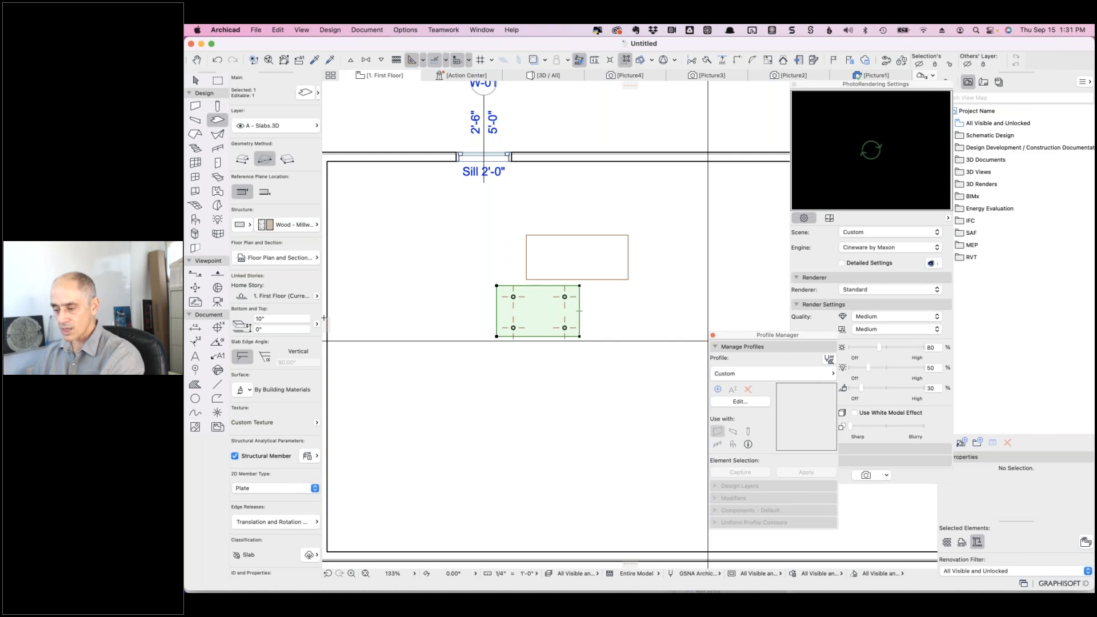
pyautogui.click(269, 330)
pyautogui.write("2'2")
pyautogui.press('Return')
pyautogui.click(256, 319)
pyautogui.write('2')
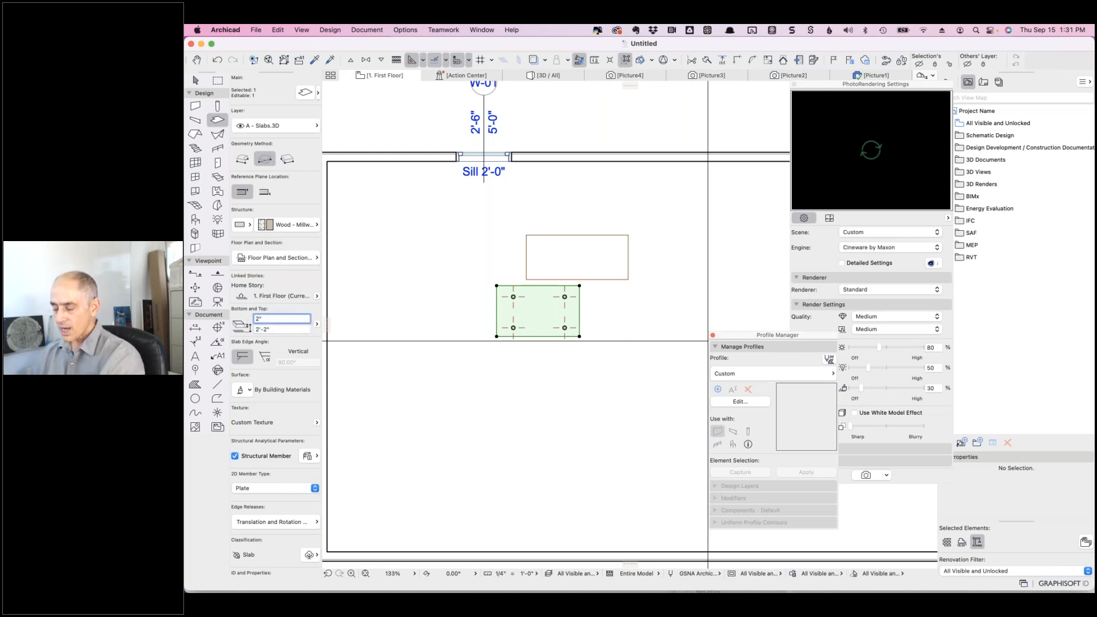
pyautogui.press('Escape')
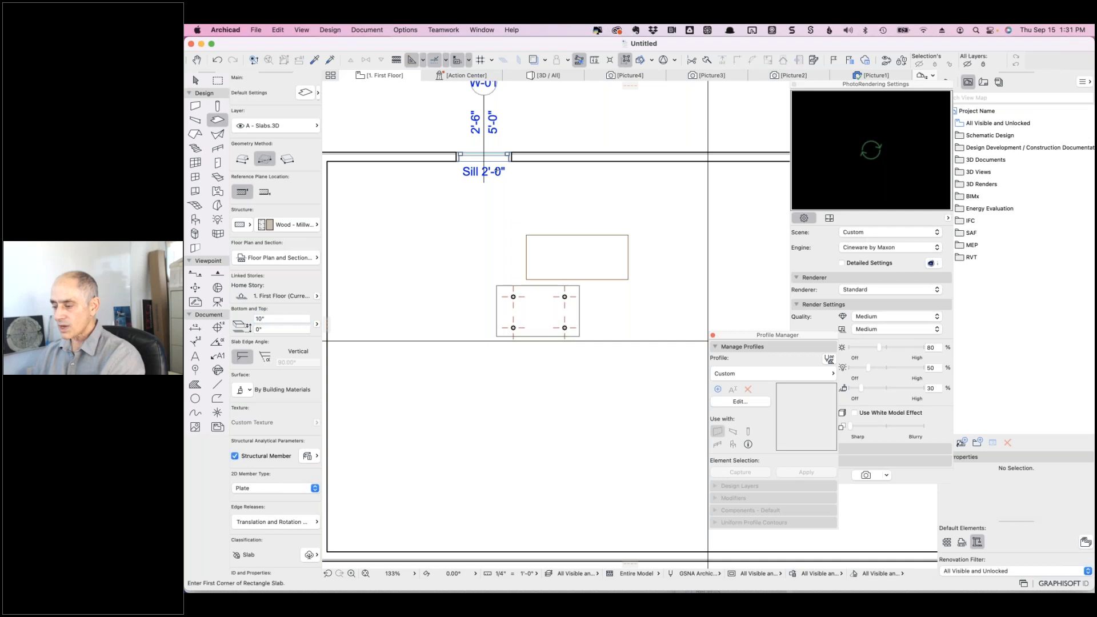
pyautogui.click(537, 74)
pyautogui.keyDown('shift'); pyautogui.moveTo(506, 373); pyautogui.dragTo(604, 406, button='middle'); pyautogui.keyUp('shift')
# - Curve the tabletop's right edge outward into an arc, leaving the left edge straight
pyautogui.click(605, 406)
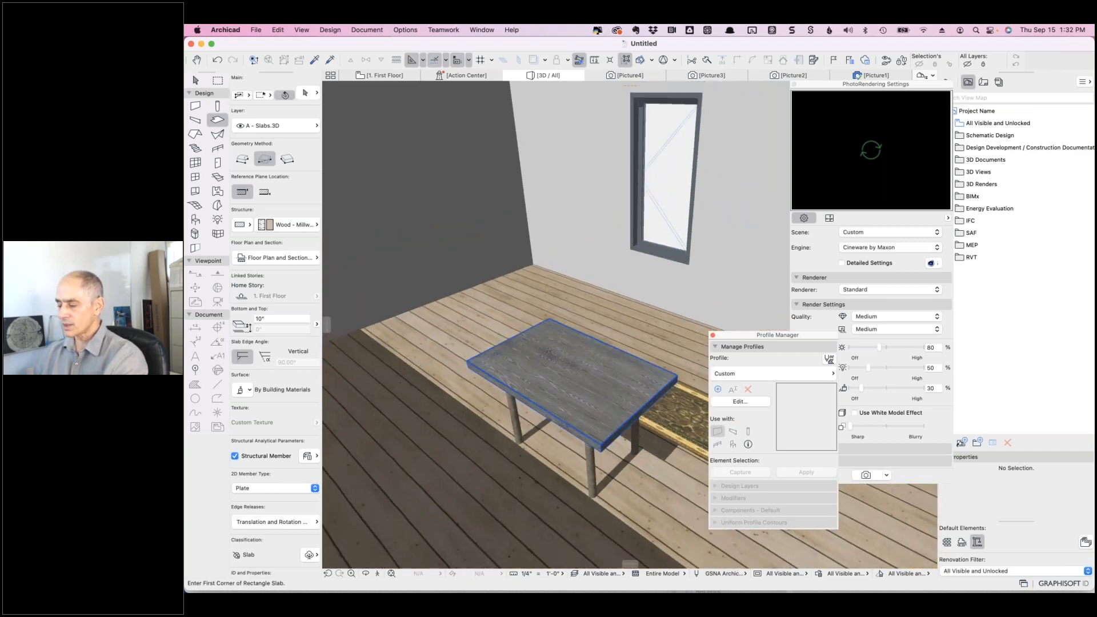
pyautogui.click(624, 424)
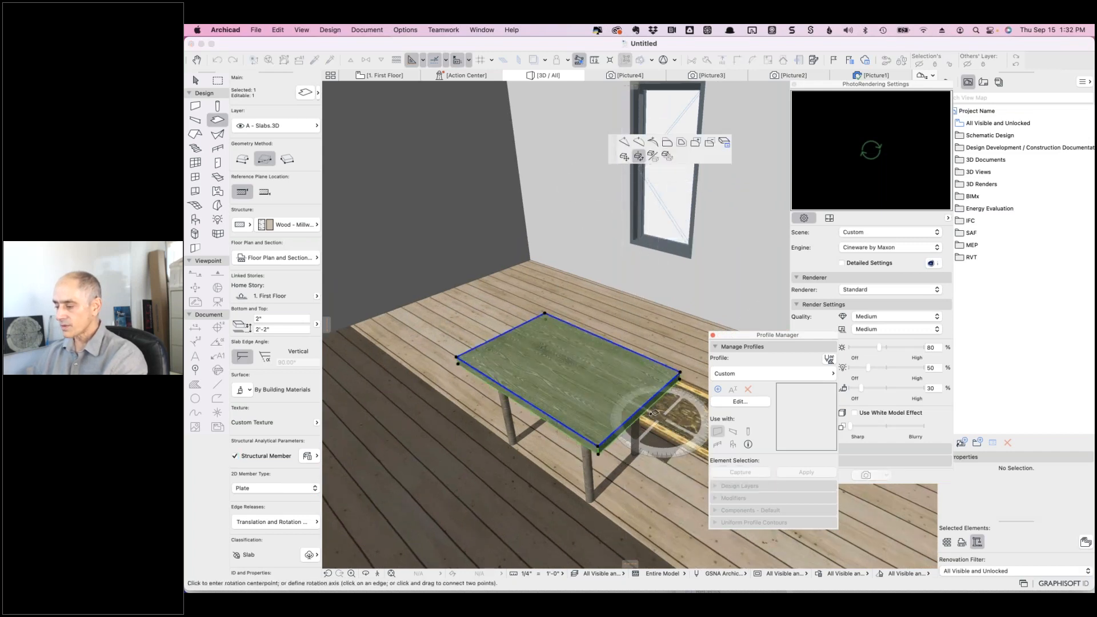
pyautogui.click(638, 156)
pyautogui.click(638, 142)
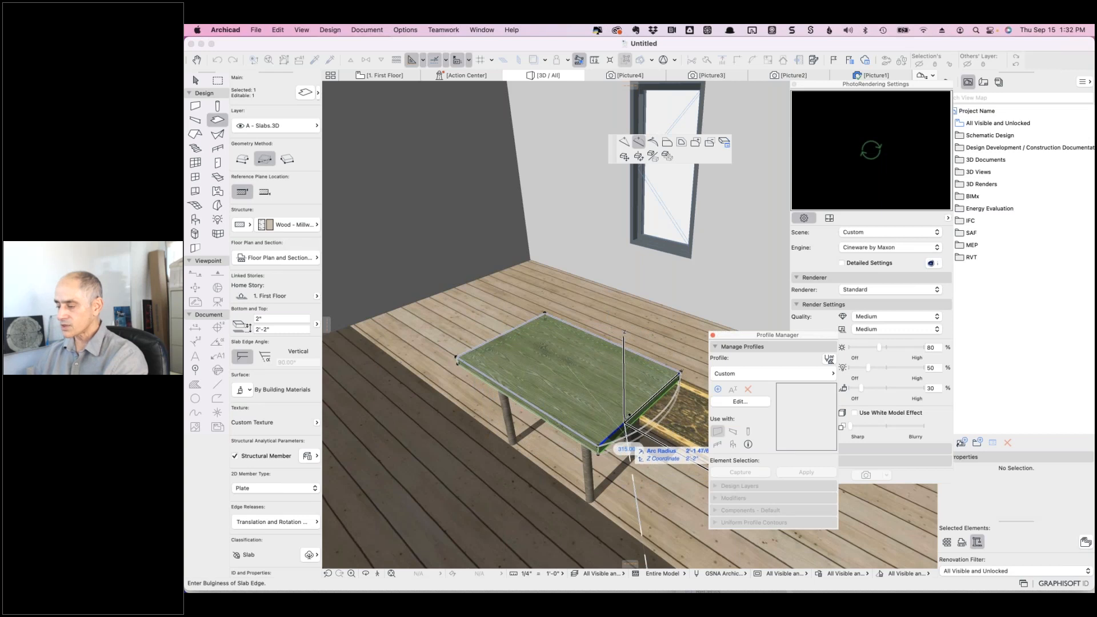
pyautogui.click(627, 421)
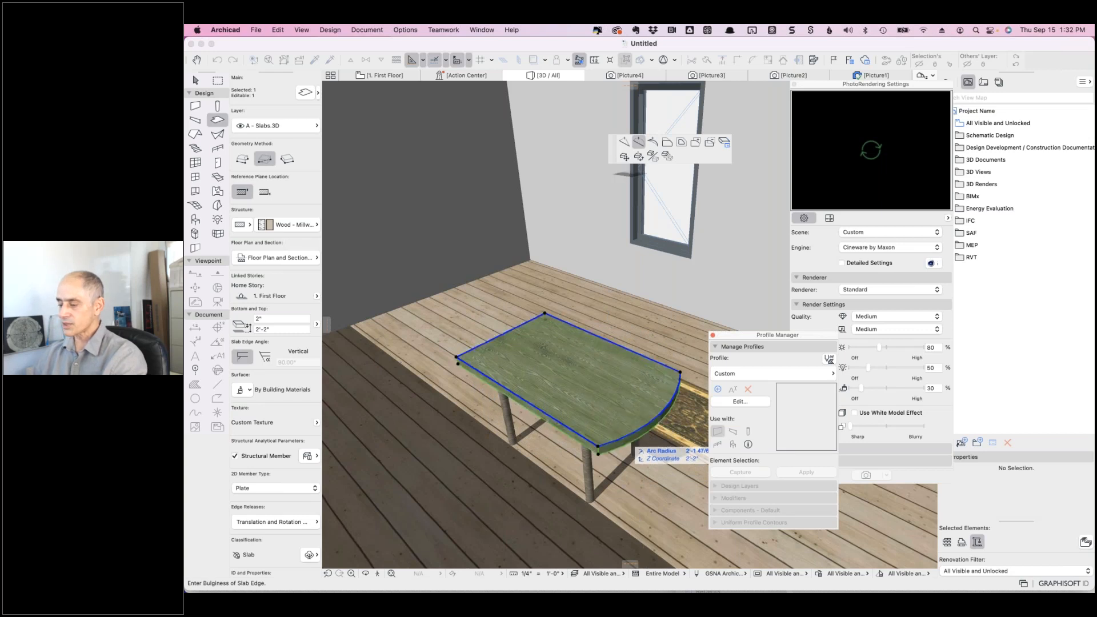
pyautogui.click(478, 345)
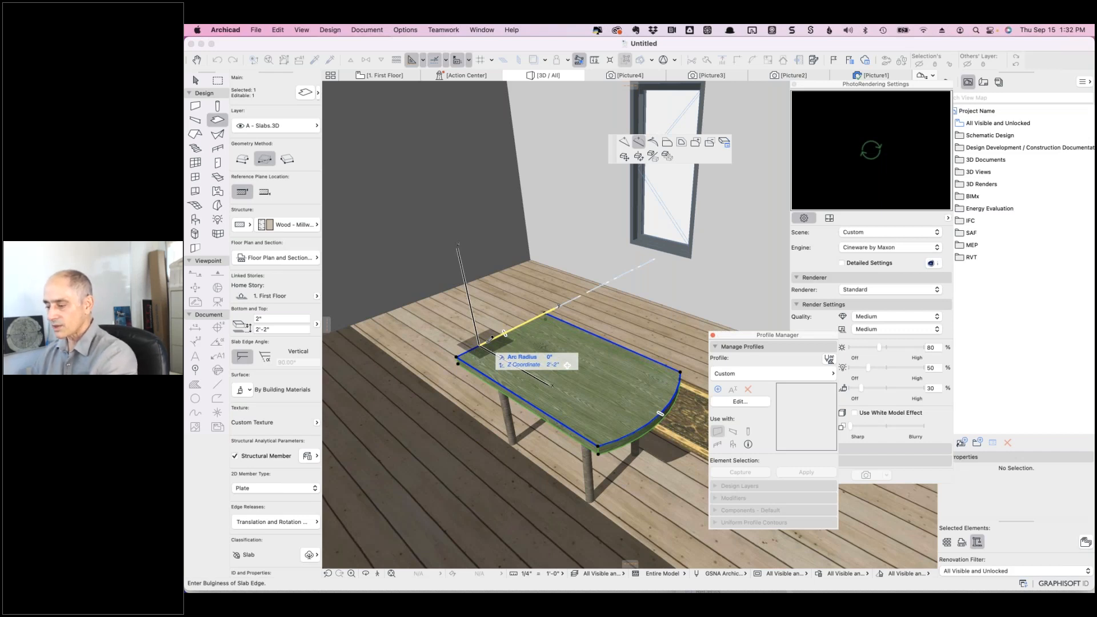
pyautogui.press('Escape')
pyautogui.press('Escape')
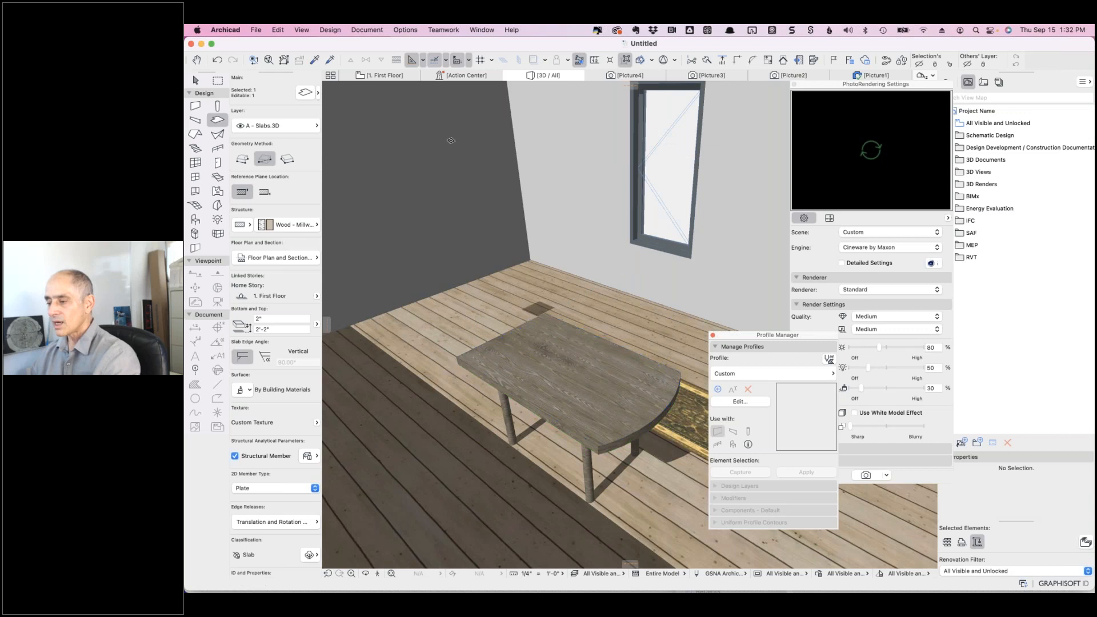
# - On the first floor plan, add a node to the tabletop's left edge and pull it out into a point
pyautogui.click(372, 76)
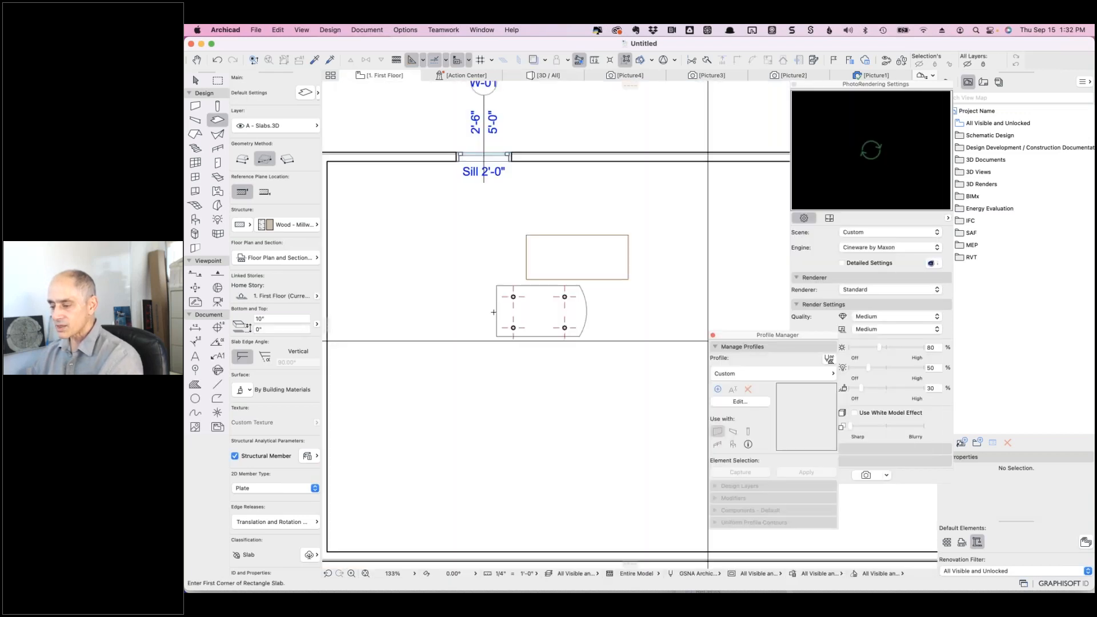
pyautogui.keyDown('shift'); pyautogui.click(495, 311); pyautogui.keyUp('shift')
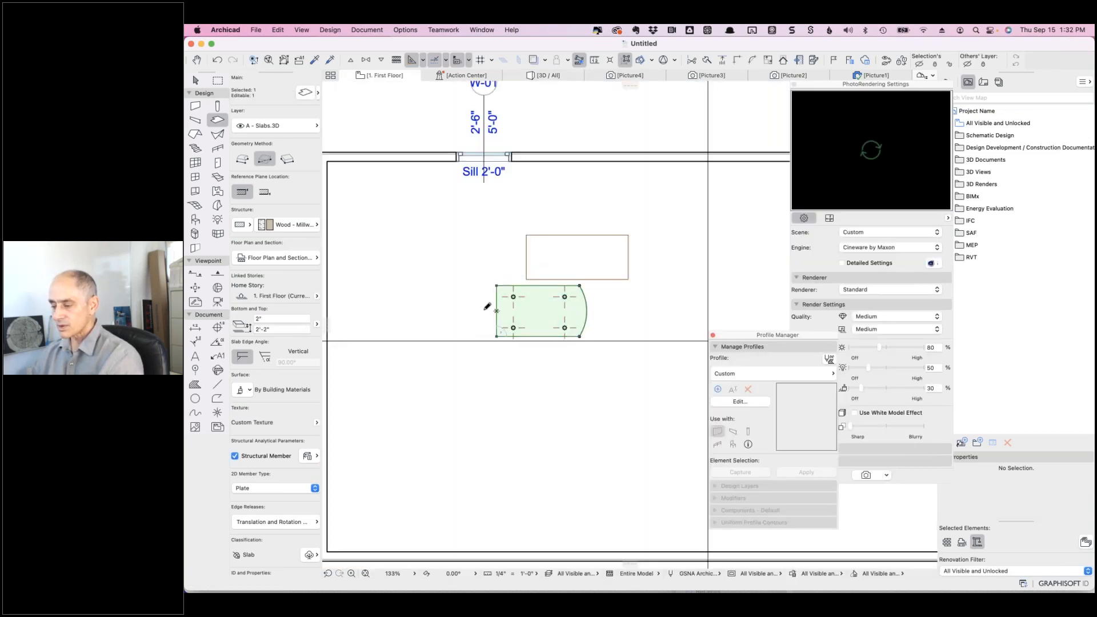
pyautogui.click(496, 312)
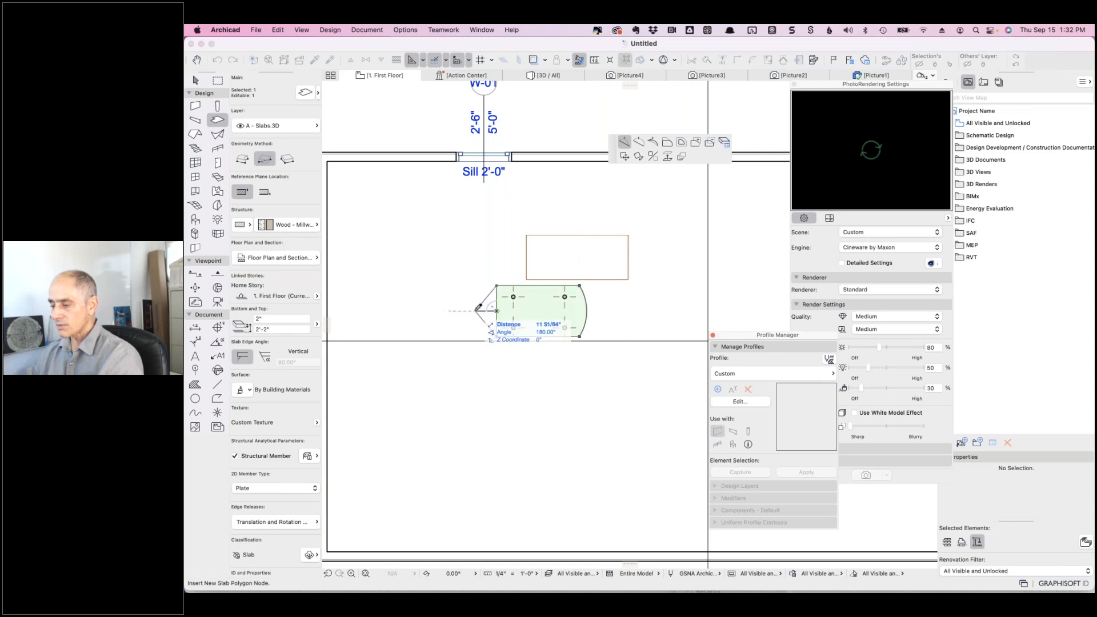
pyautogui.click(477, 311)
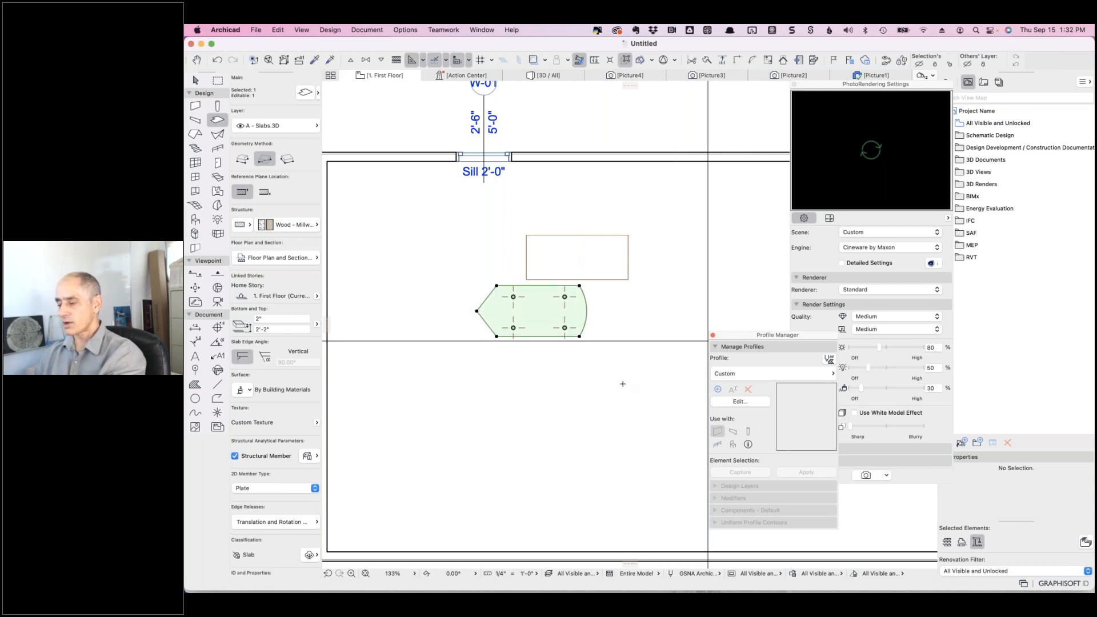
pyautogui.press('Escape')
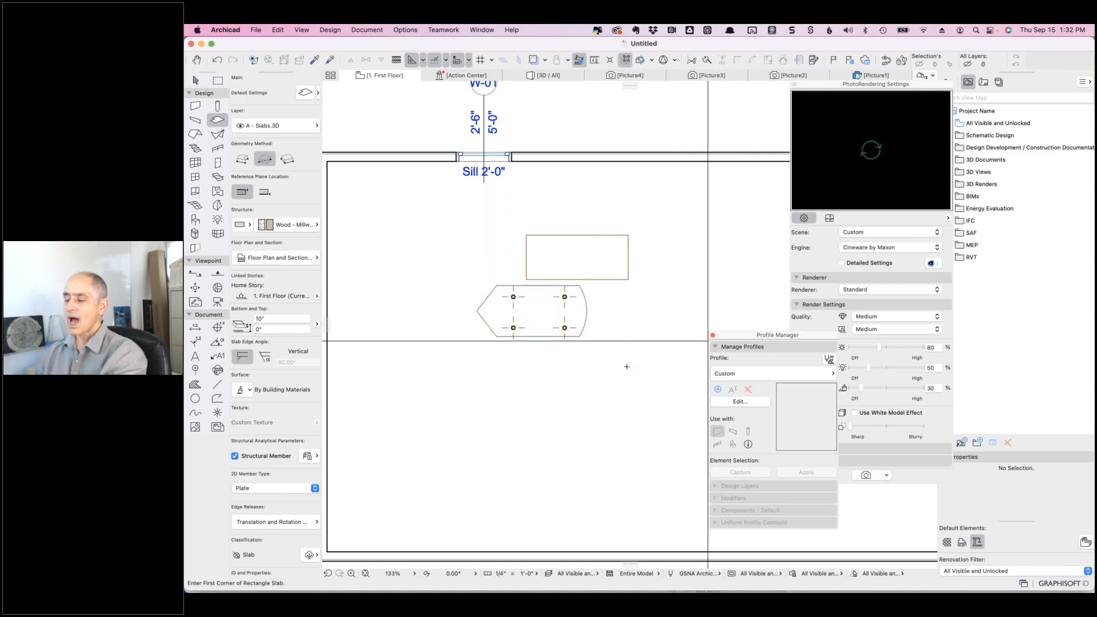
# - Marquee-select the tabletop together with its four legs, excluding the section line
pyautogui.click(196, 80)
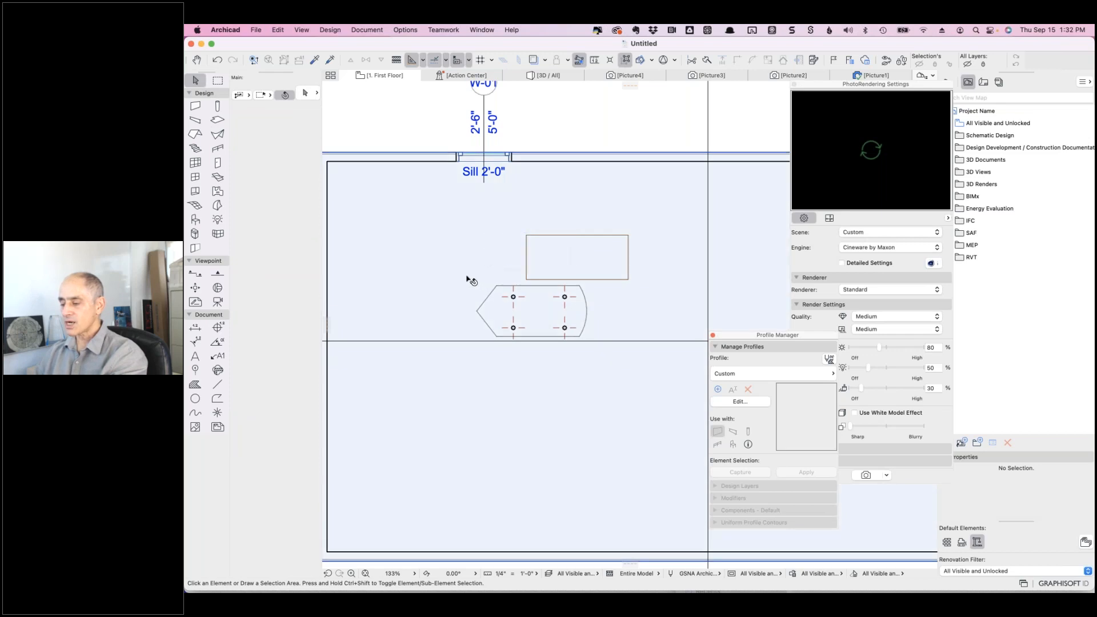
pyautogui.moveTo(467, 279); pyautogui.dragTo(587, 364)
pyautogui.press('Escape')
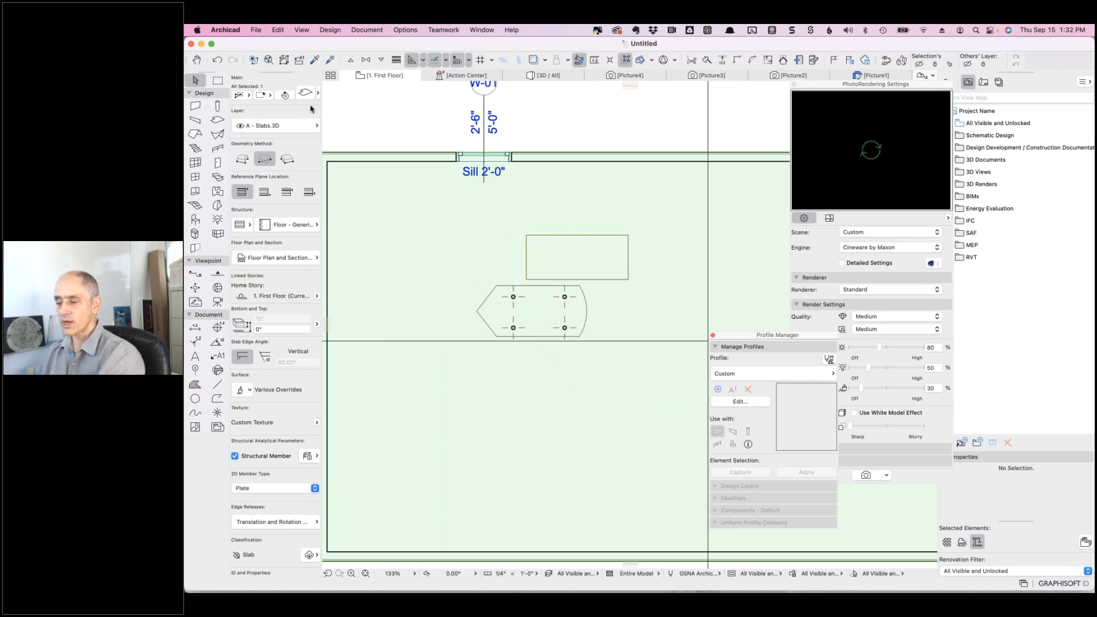
pyautogui.click(330, 122)
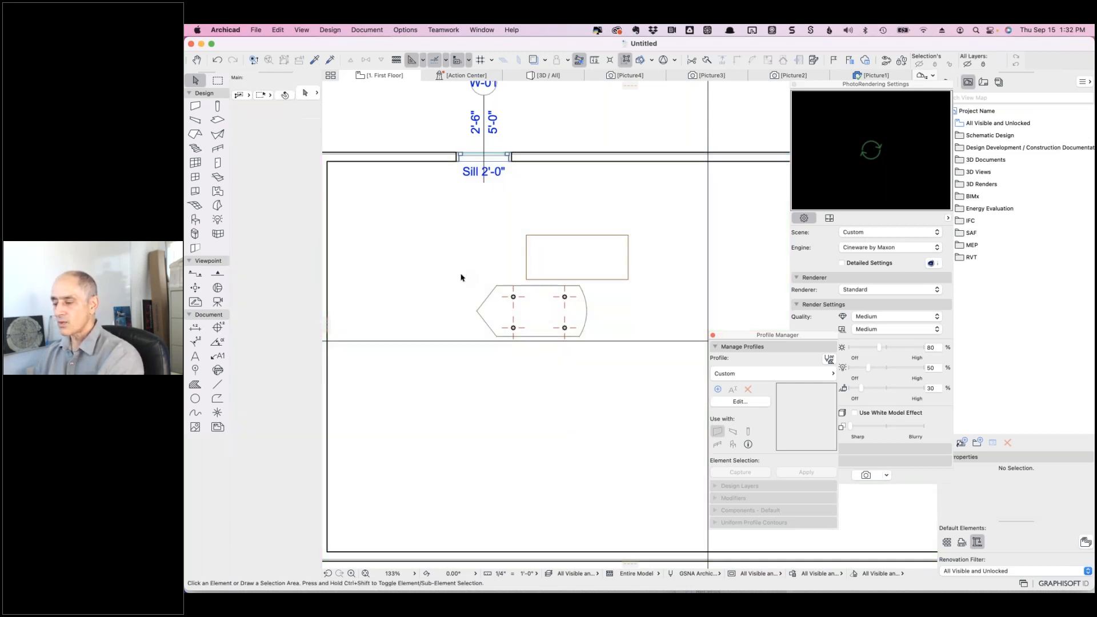
pyautogui.moveTo(460, 283); pyautogui.dragTo(598, 354)
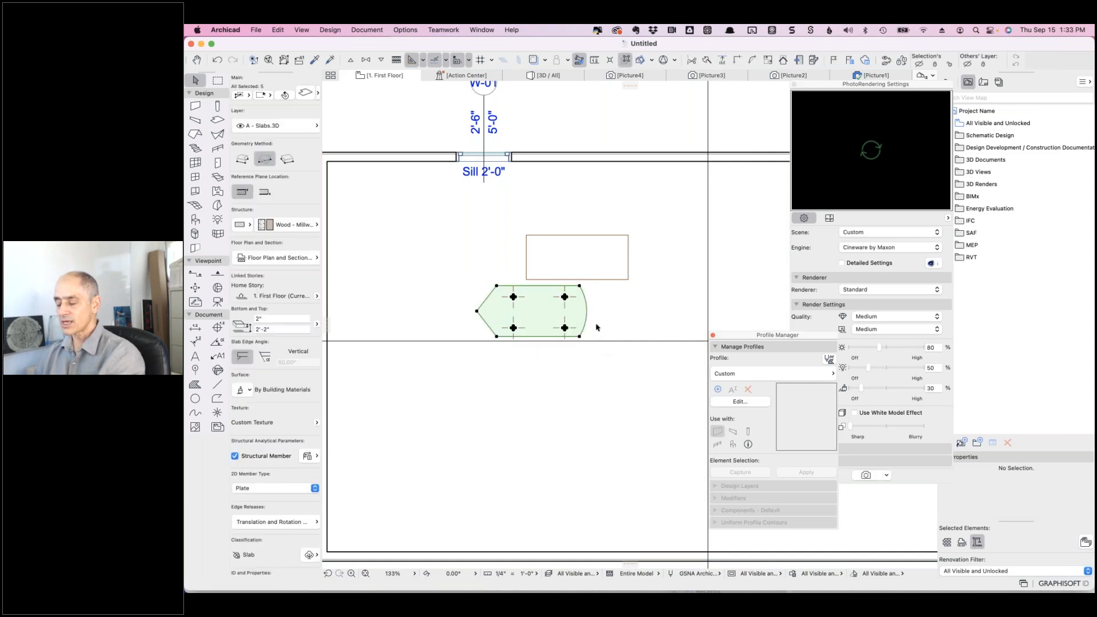
pyautogui.scroll(-6, 599, 327)
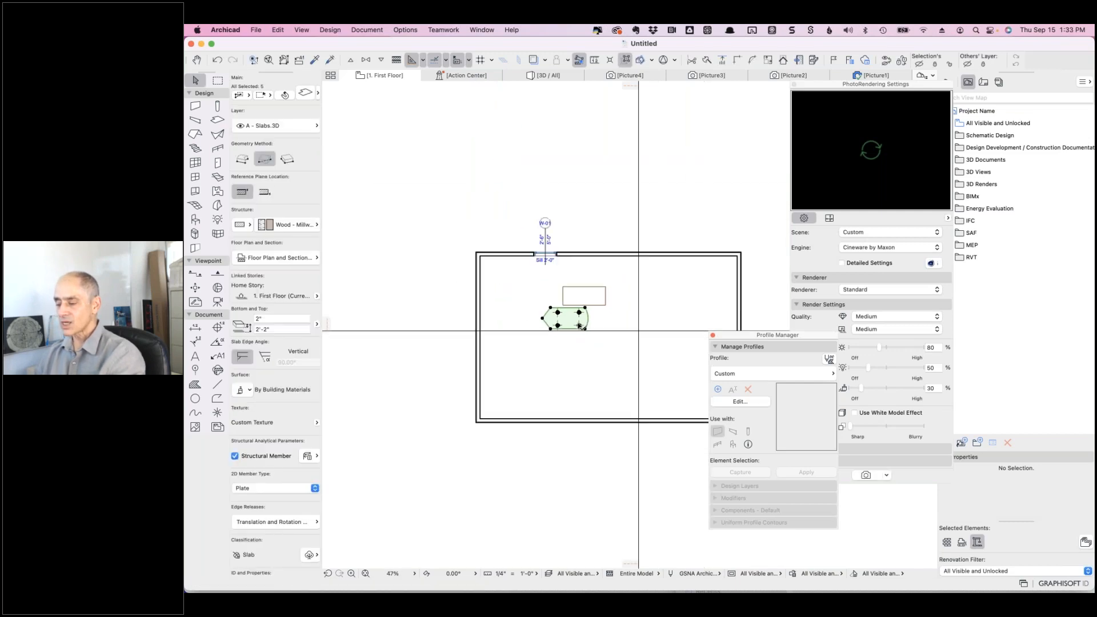
pyautogui.moveTo(447, 366); pyautogui.dragTo(368, 395, button='middle')
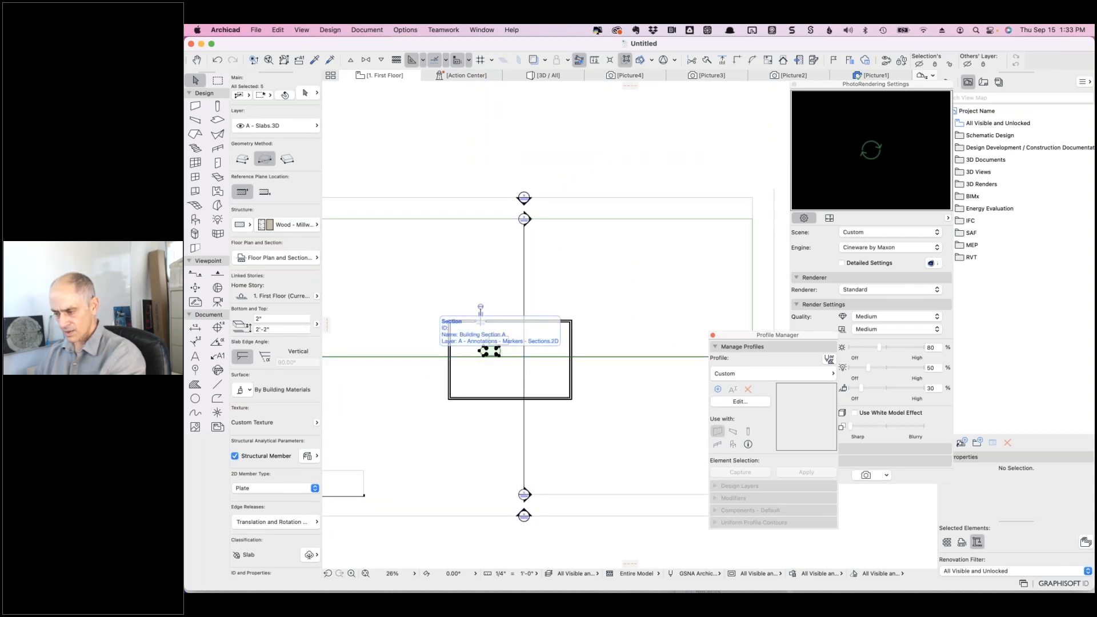
pyautogui.keyDown('shift'); pyautogui.click(434, 356); pyautogui.keyUp('shift')
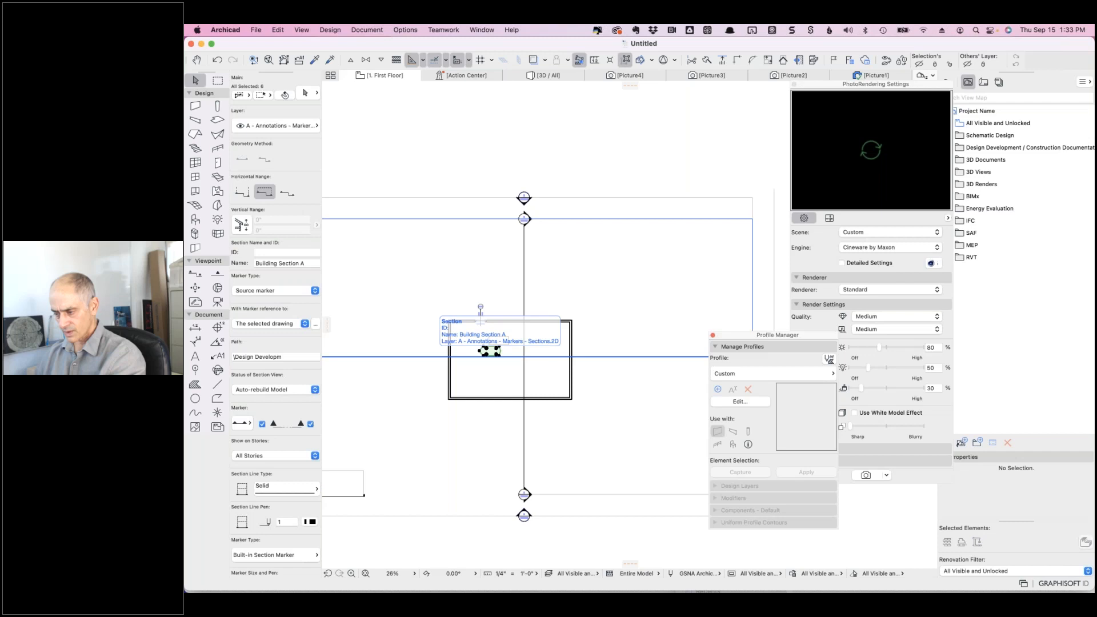
pyautogui.keyDown('shift'); pyautogui.click(422, 357); pyautogui.keyUp('shift')
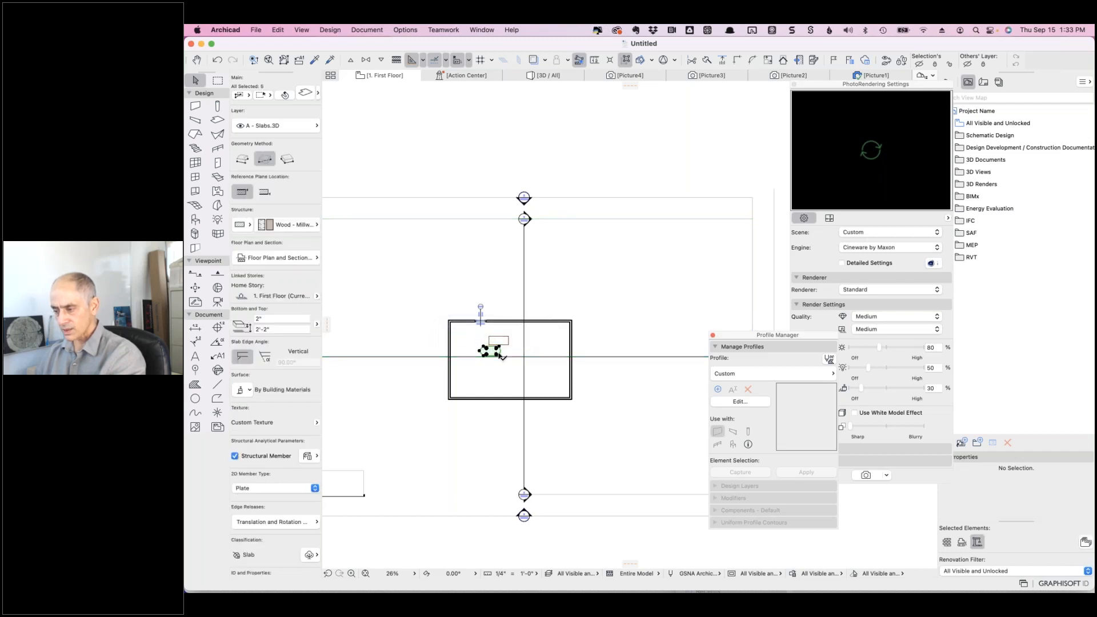
pyautogui.scroll(10, 498, 355)
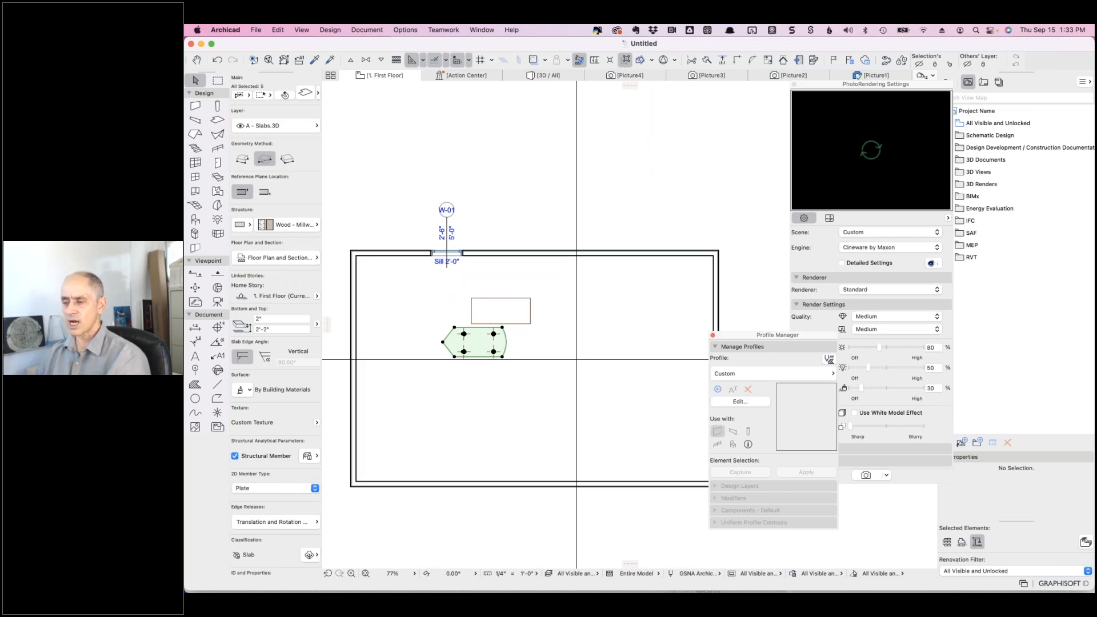
# - Save the selected table elements as a new library object named 'Table 1'
pyautogui.click(256, 32)
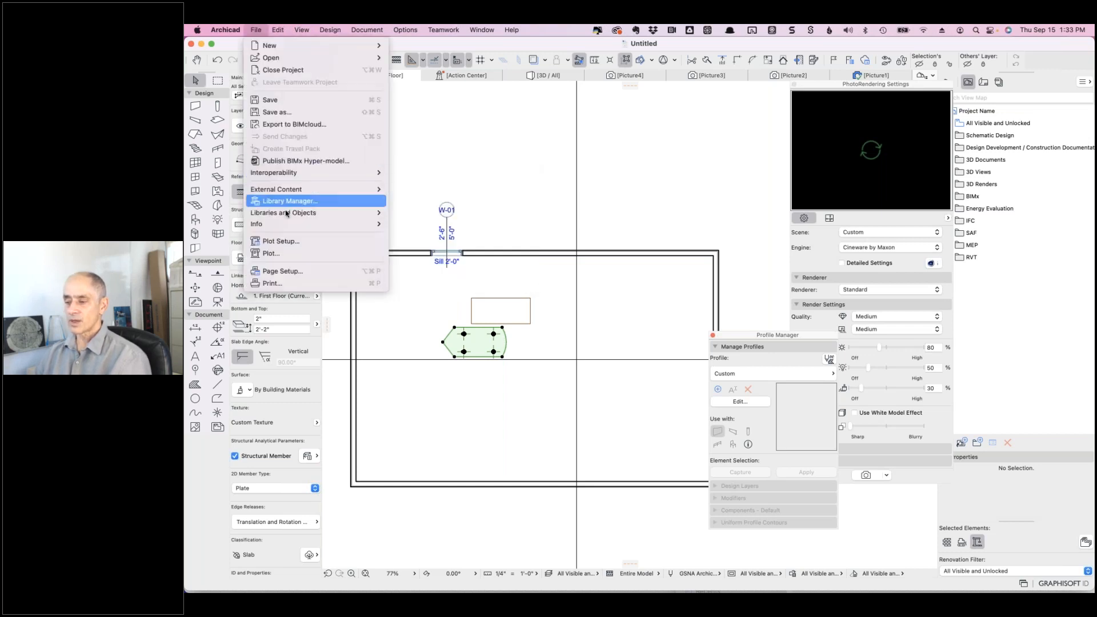
pyautogui.moveTo(285, 215)
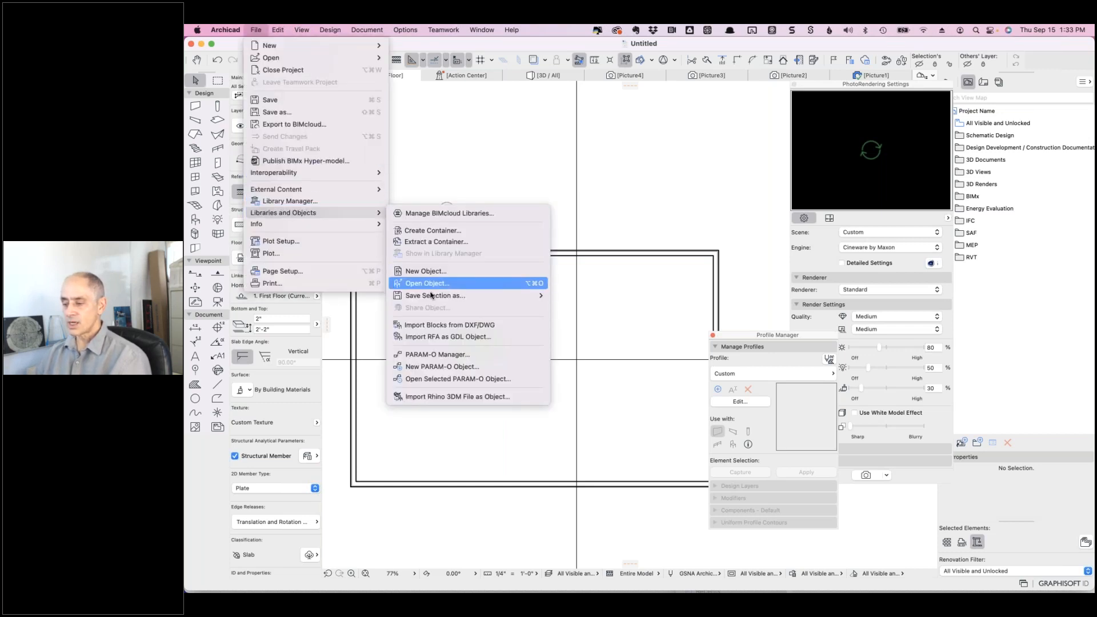
pyautogui.moveTo(430, 296)
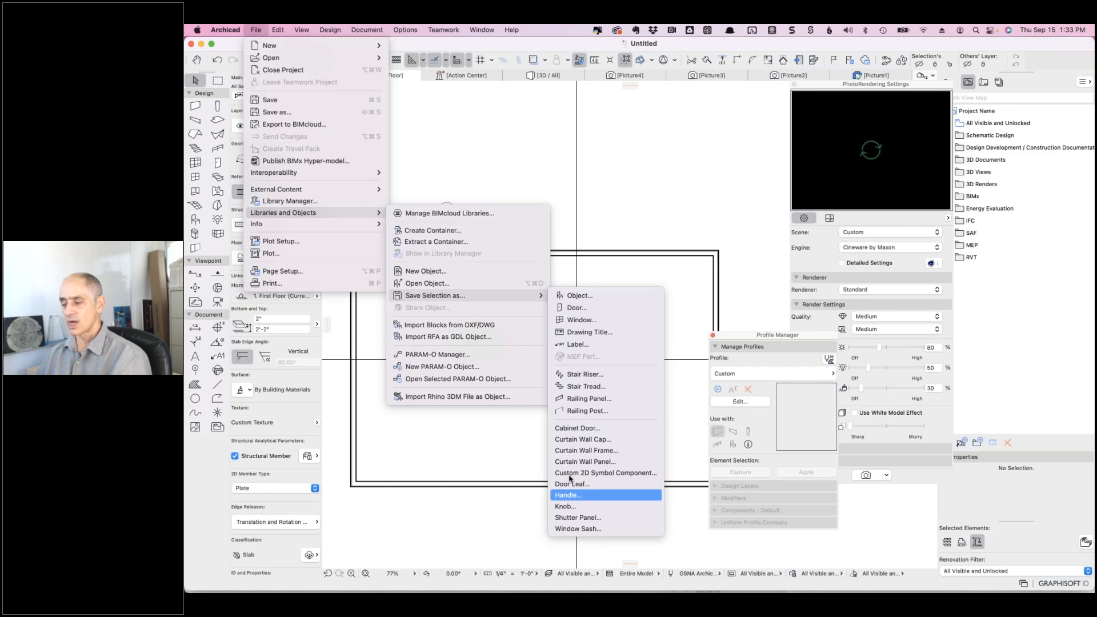
pyautogui.click(576, 296)
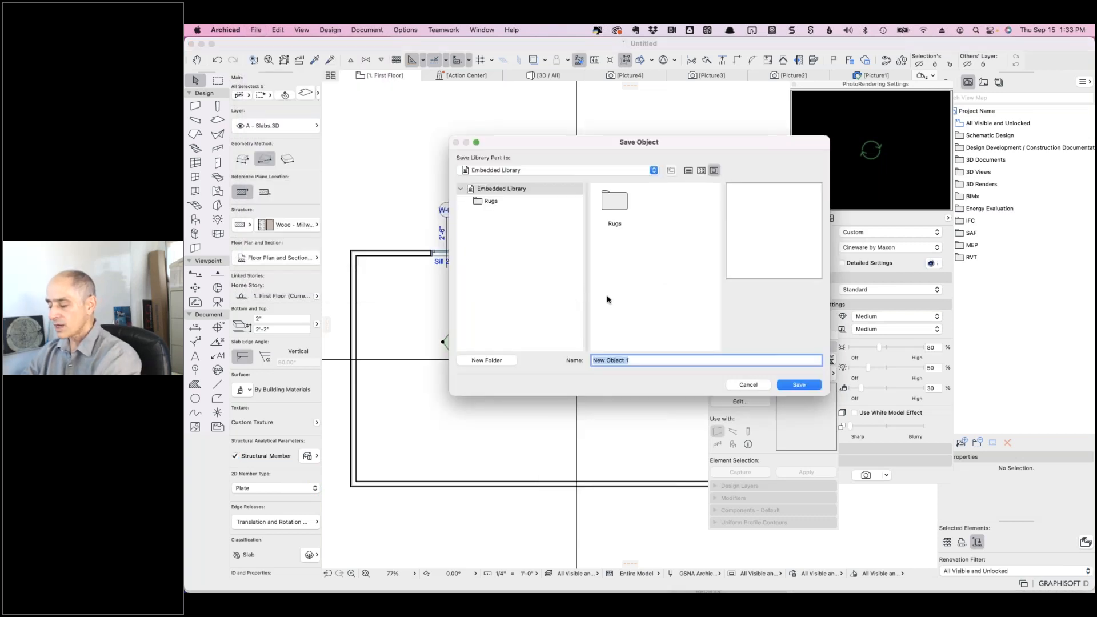
pyautogui.write('Table ')
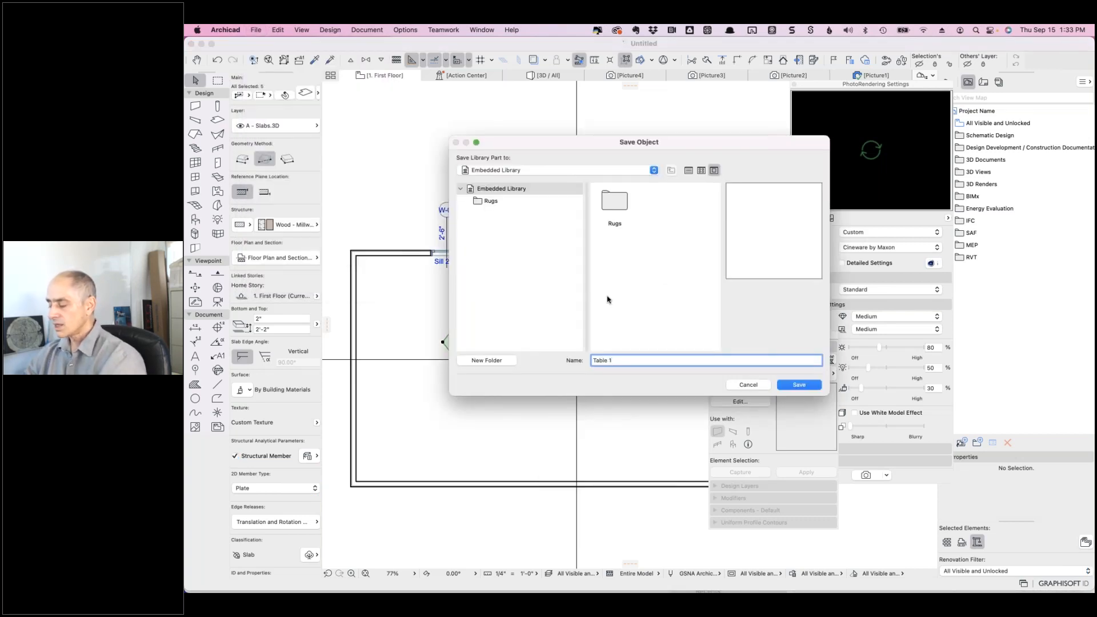
pyautogui.write('1')
pyautogui.press('Return')
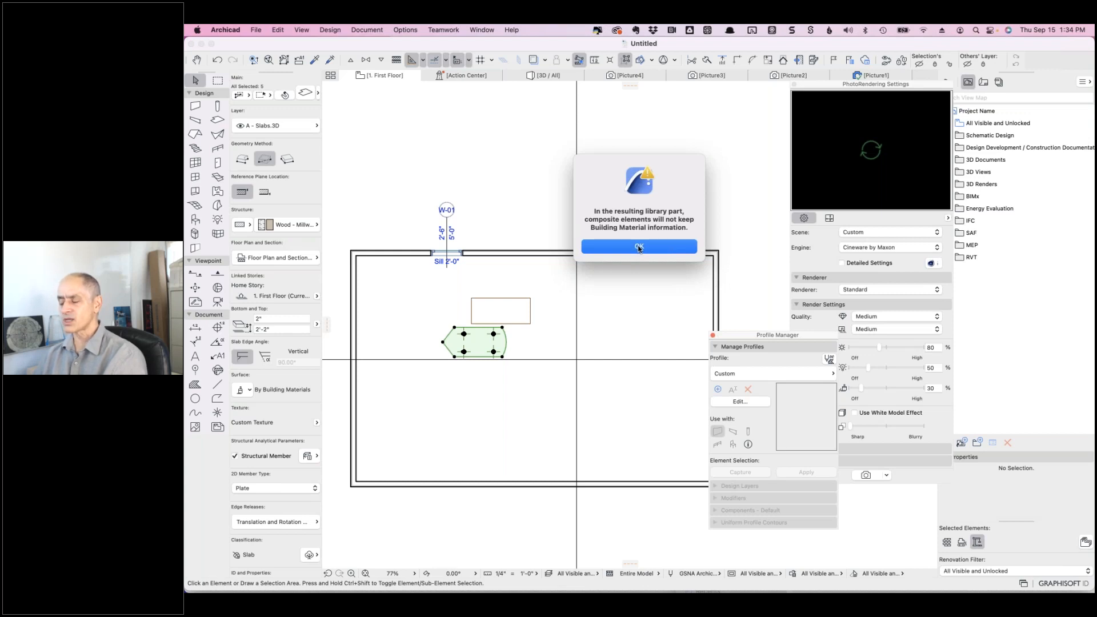
# - Dismiss the building material warning and rename the object's surfaces to Legs and Top
pyautogui.click(639, 247)
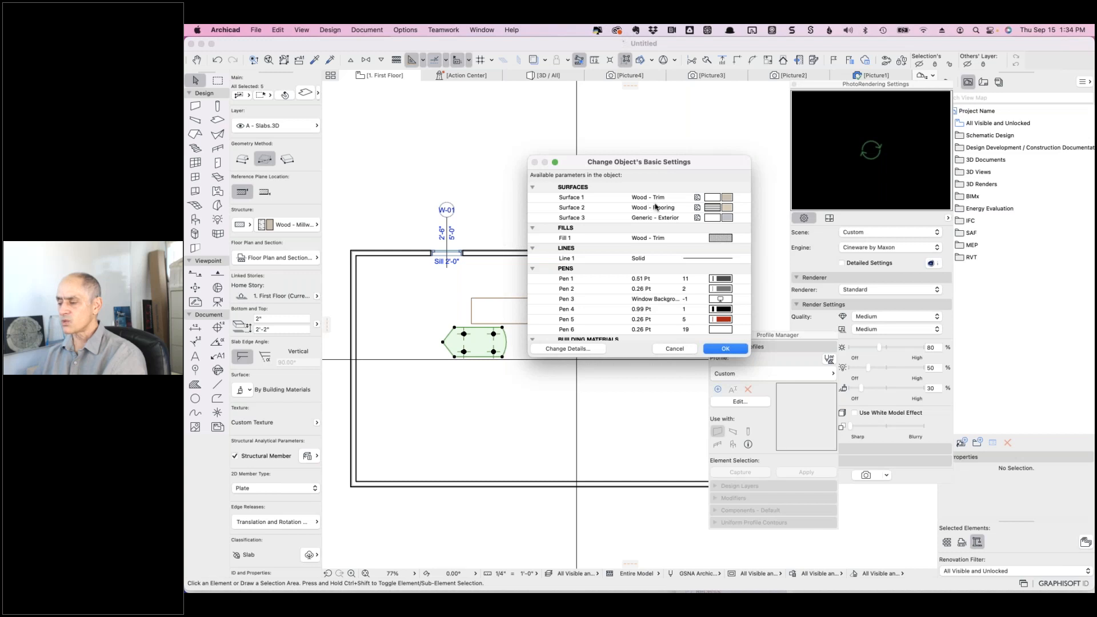
pyautogui.click(568, 197)
pyautogui.moveTo(586, 197); pyautogui.dragTo(545, 194)
pyautogui.write('Legs')
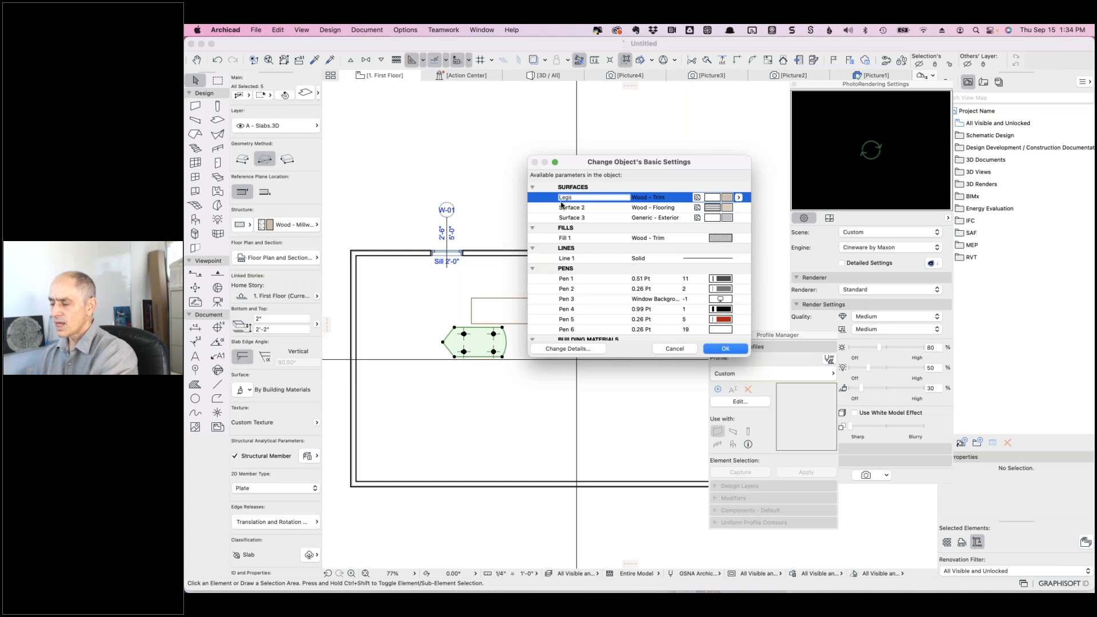
pyautogui.press('Tab')
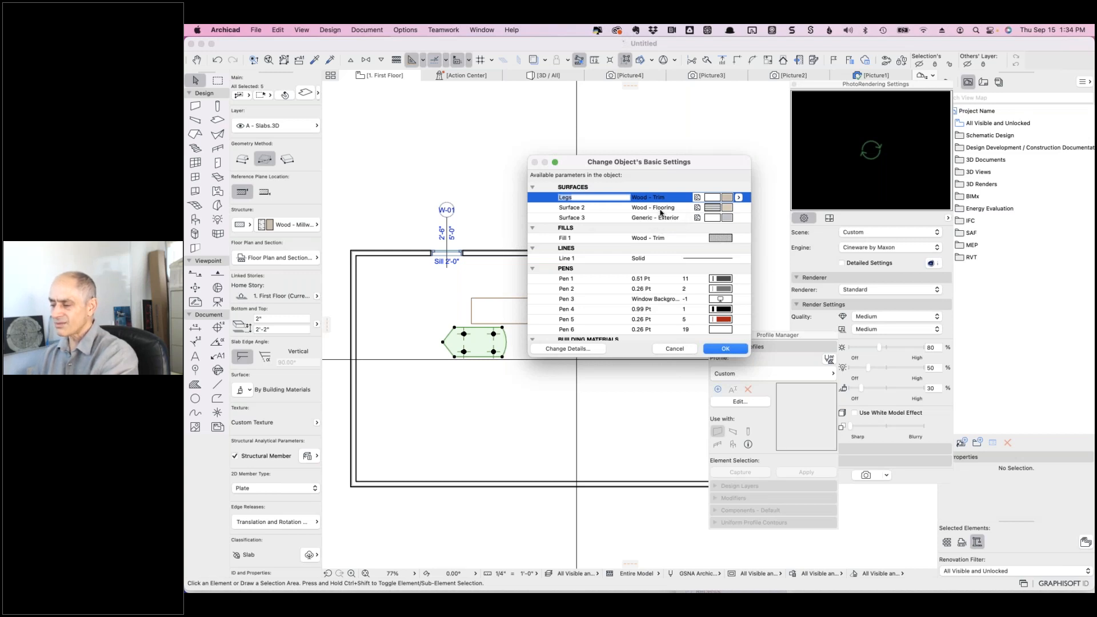
pyautogui.click(585, 208)
pyautogui.press('super+a')
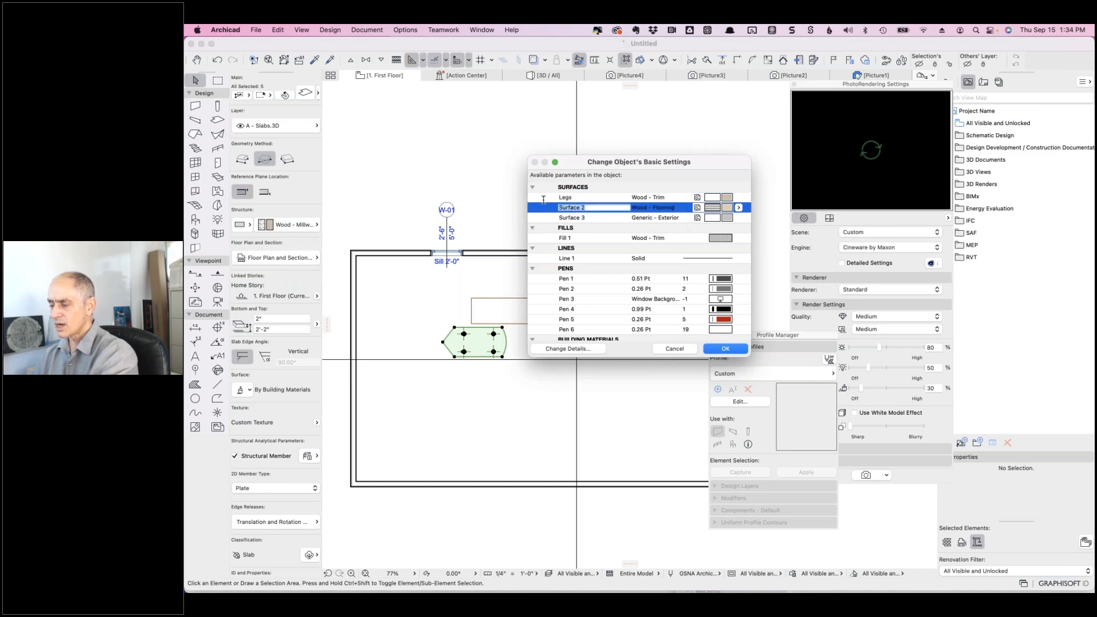
pyautogui.write('Top')
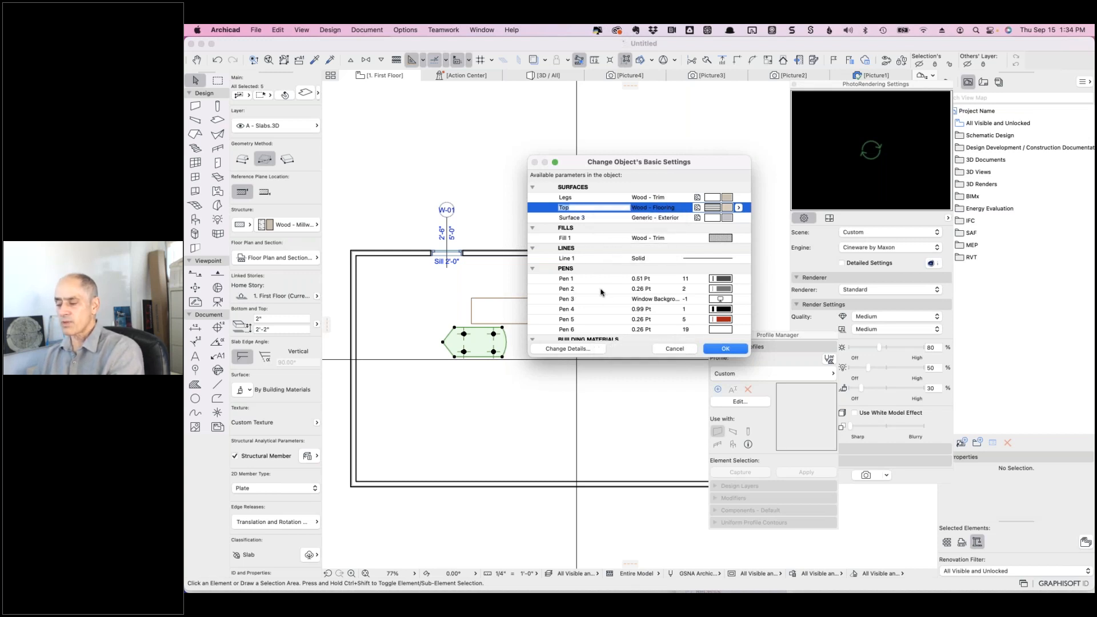
pyautogui.scroll(-3, 607, 294)
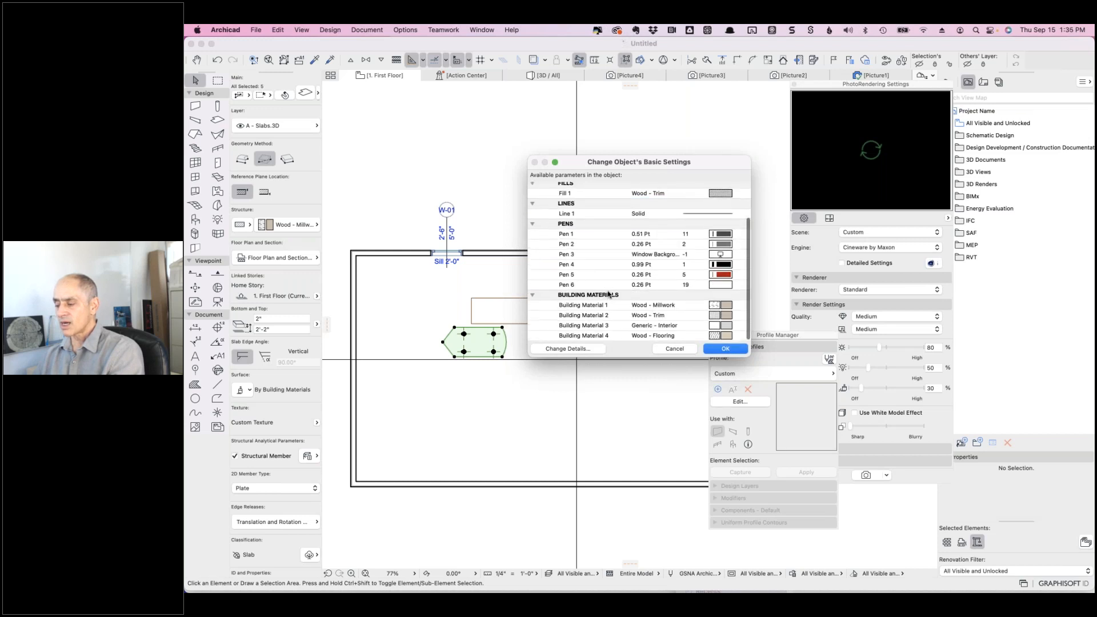
pyautogui.click(724, 349)
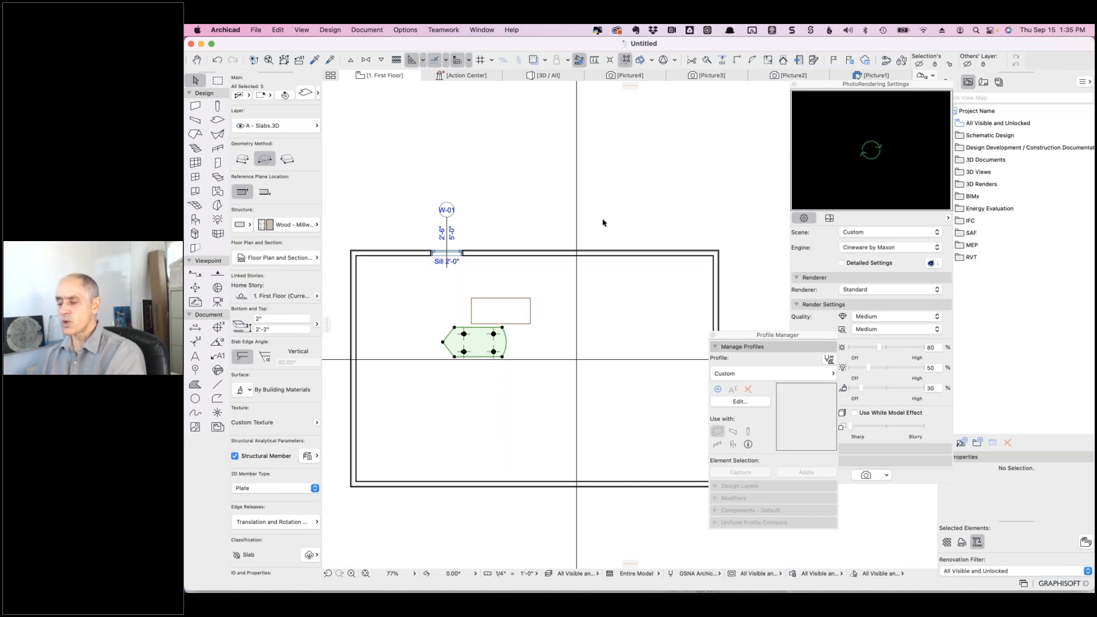
# - Place a Table 1 object in the room's right half and view the room in 3D
pyautogui.press('Escape')
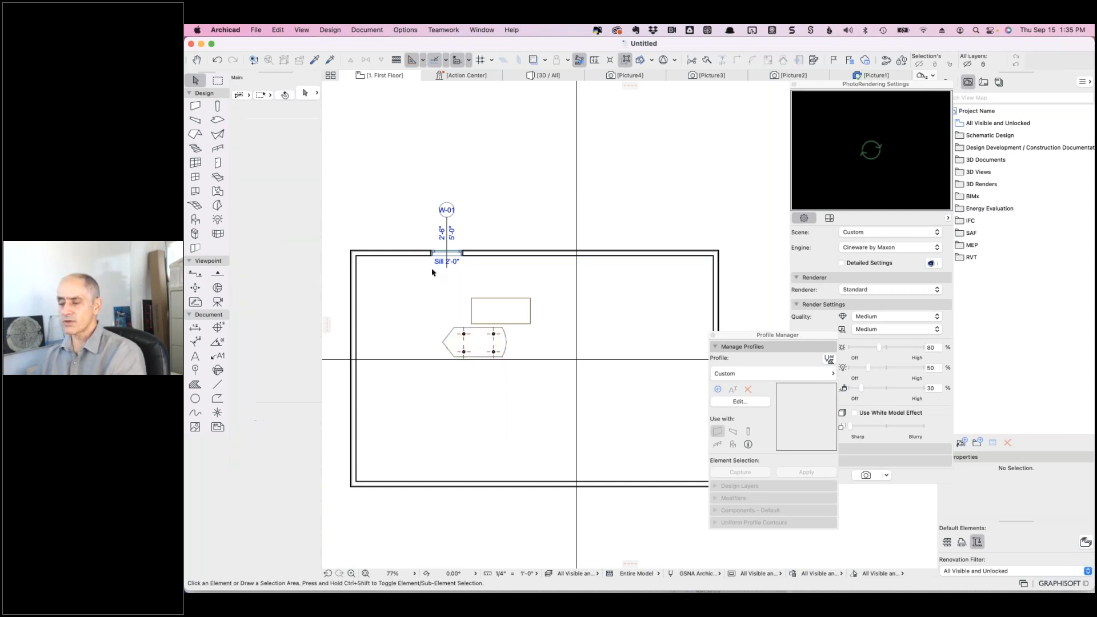
pyautogui.click(196, 220)
pyautogui.click(594, 348)
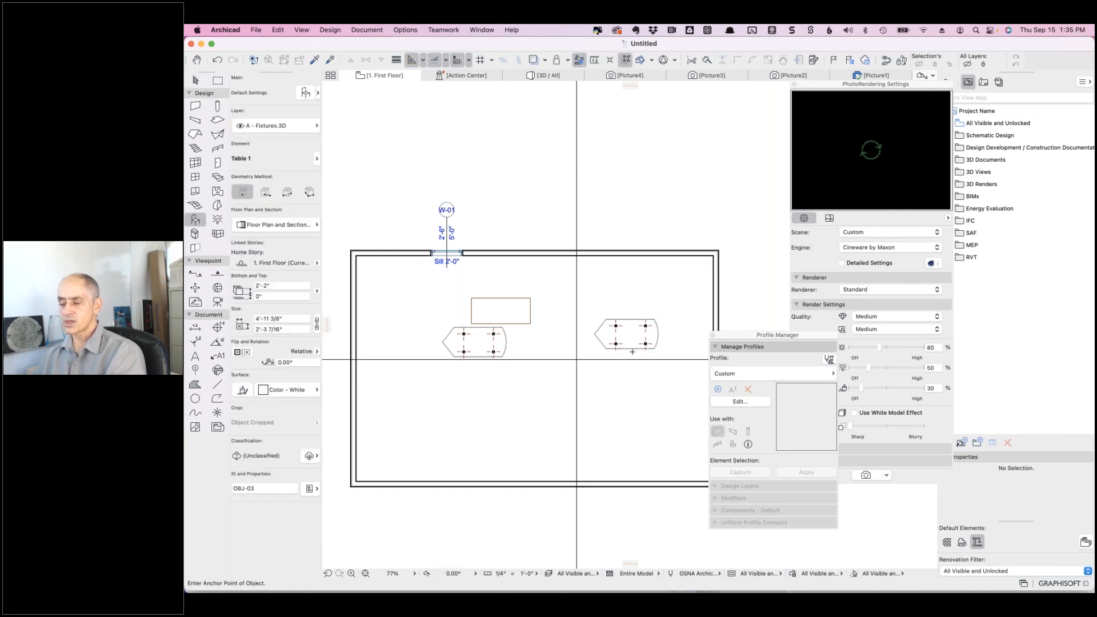
pyautogui.keyDown('shift'); pyautogui.click(594, 348); pyautogui.keyUp('shift')
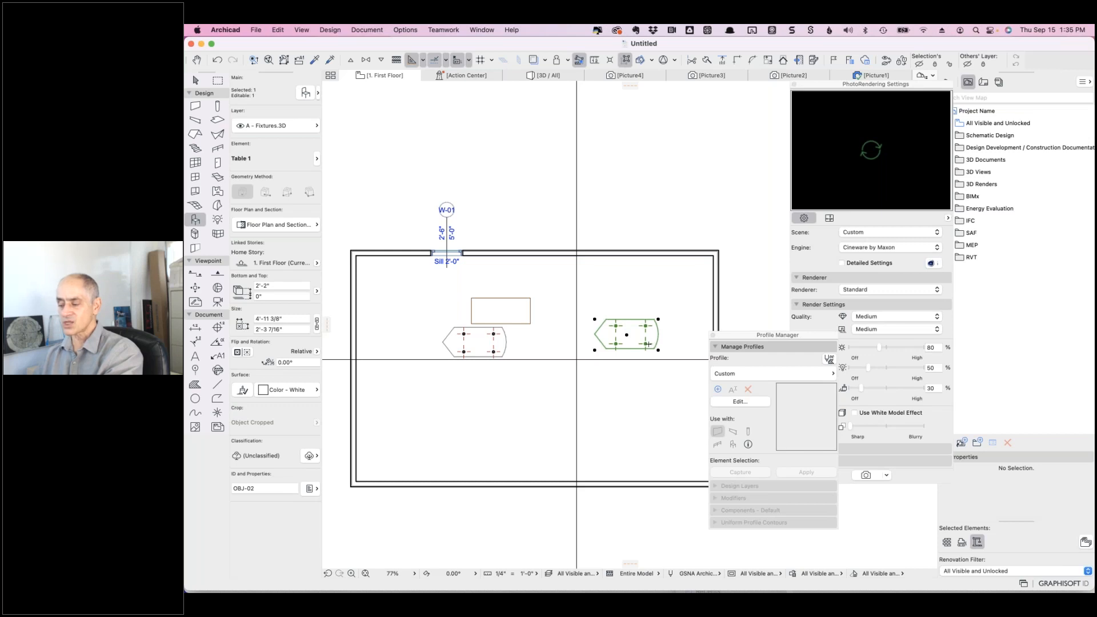
pyautogui.press('Escape')
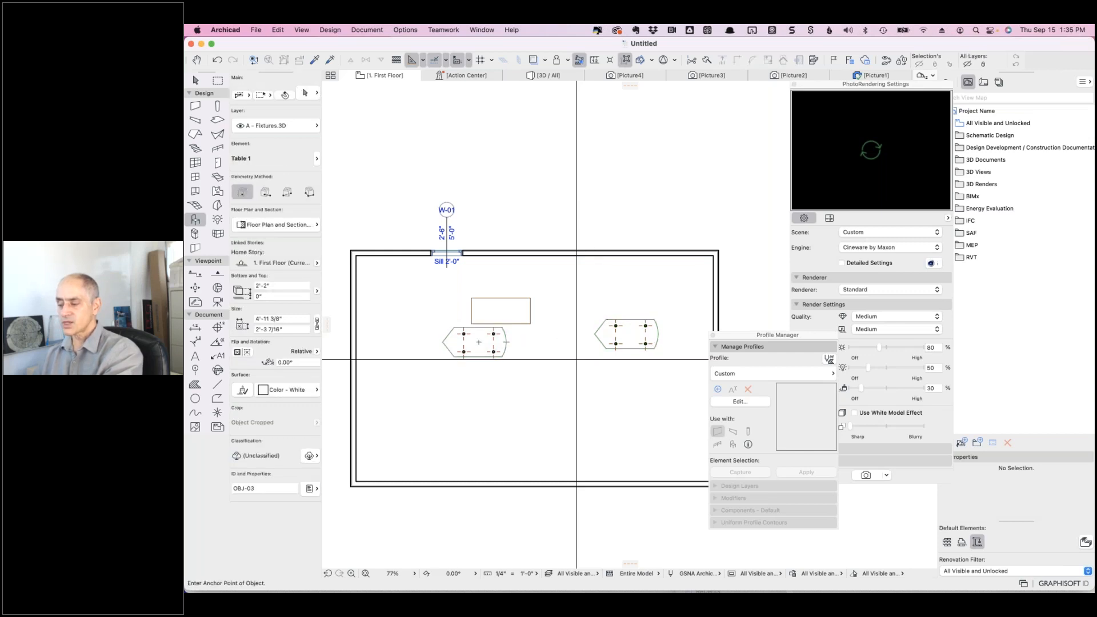
pyautogui.keyDown('shift'); pyautogui.click(625, 329); pyautogui.keyUp('shift')
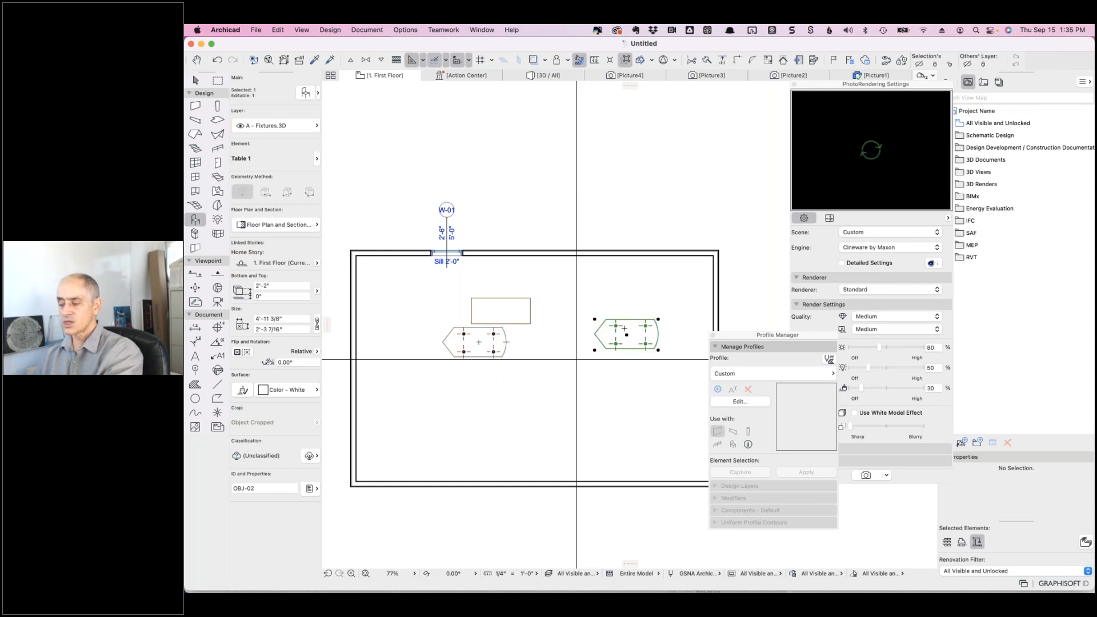
pyautogui.press('Escape')
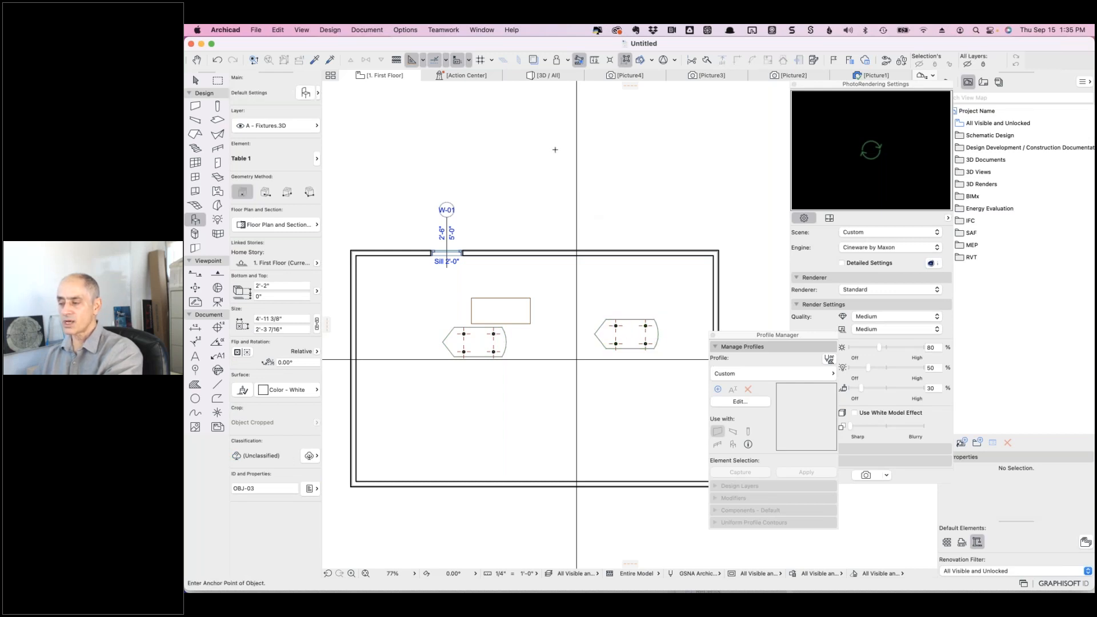
pyautogui.click(546, 76)
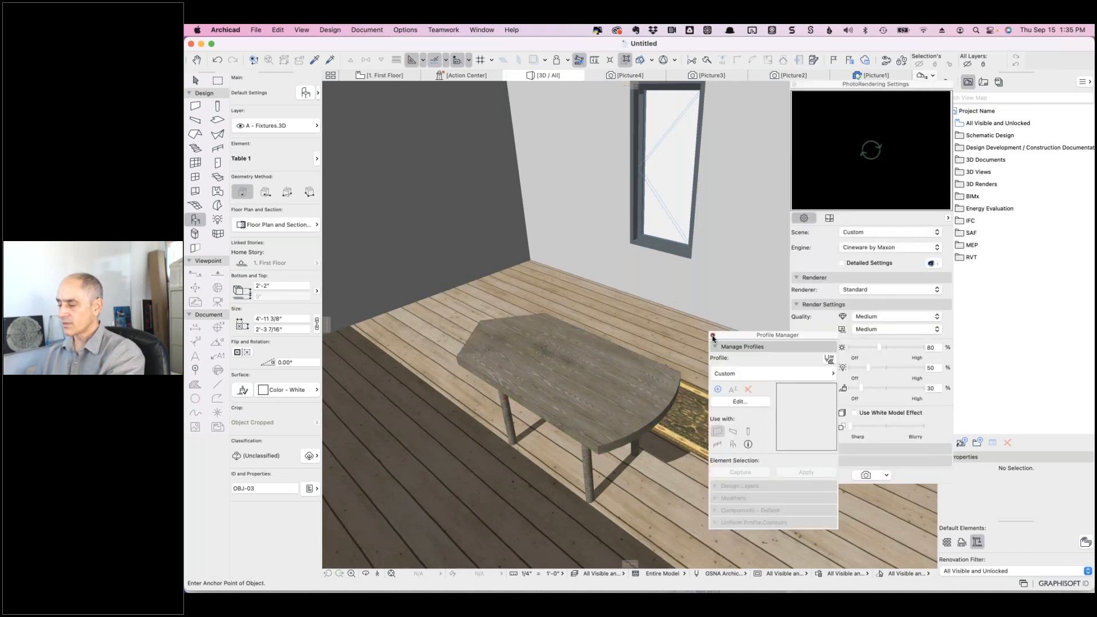
# - Close the Profile Manager and bring the rug into view in the 3D window
pyautogui.click(713, 336)
pyautogui.moveTo(634, 293); pyautogui.dragTo(591, 243, button='middle')
pyautogui.scroll(-4, 592, 243)
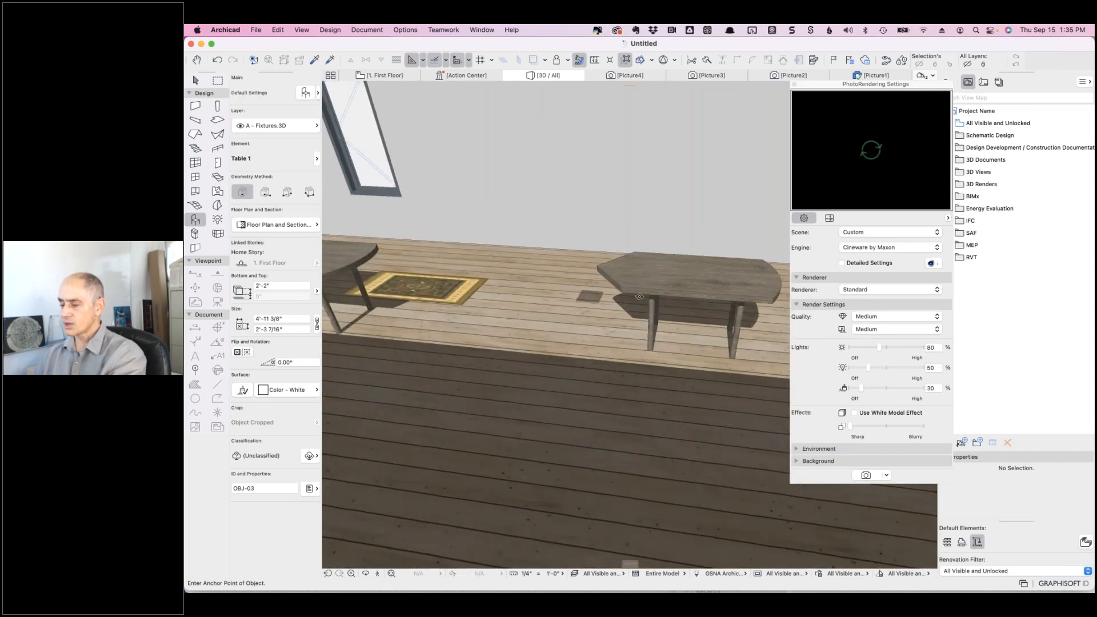
# - Select Table 1 with the Arrow tool and open its Object Selection Settings
pyautogui.press('shift')
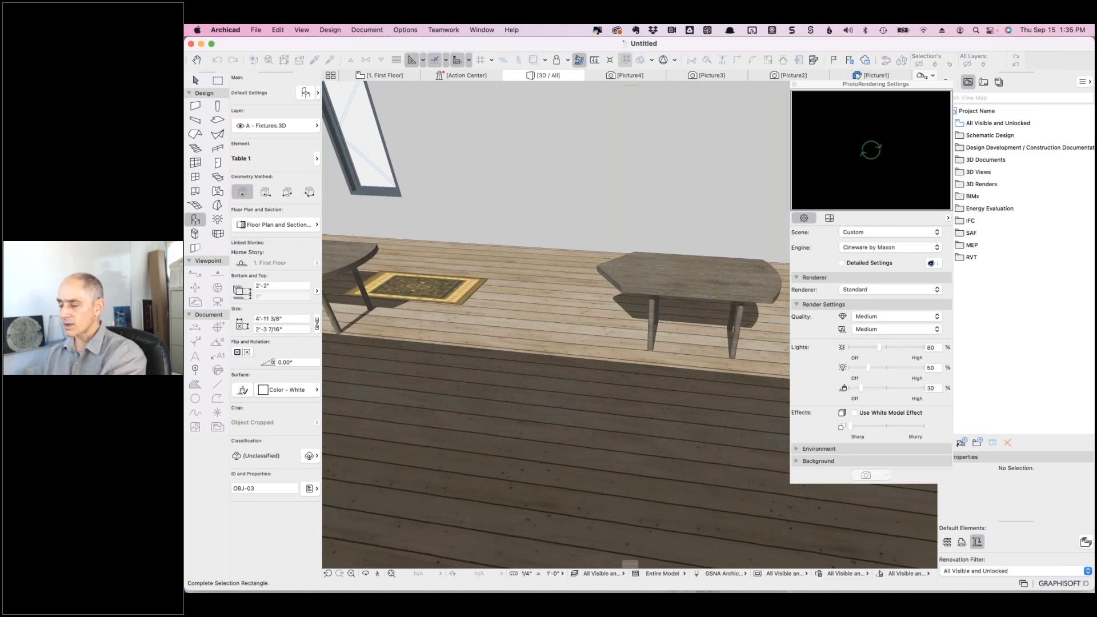
pyautogui.click(195, 81)
pyautogui.click(284, 96)
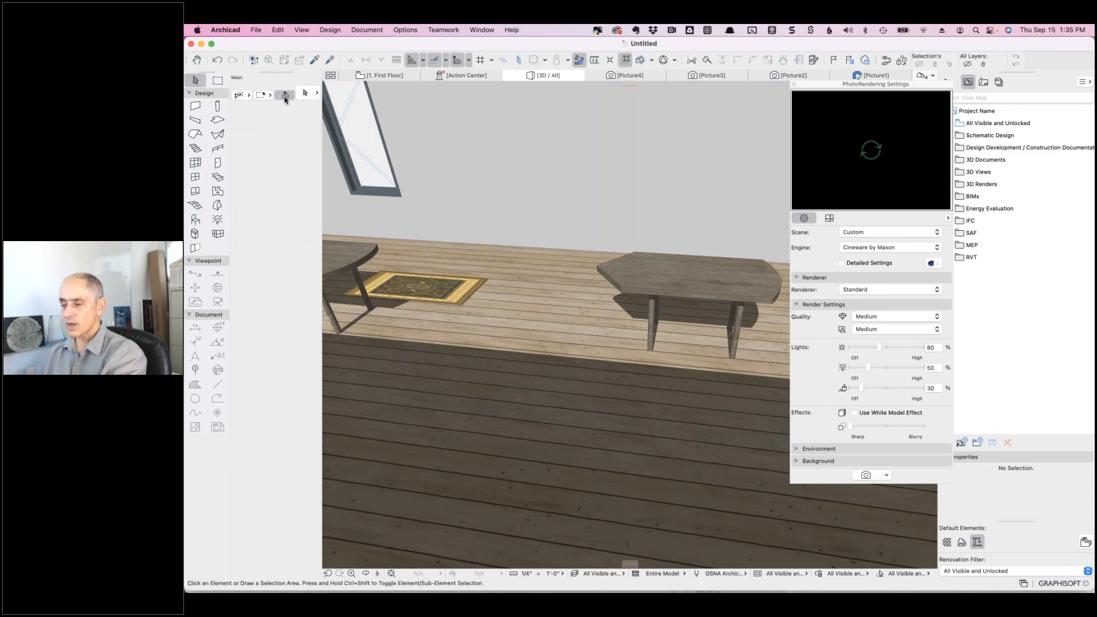
pyautogui.click(656, 273)
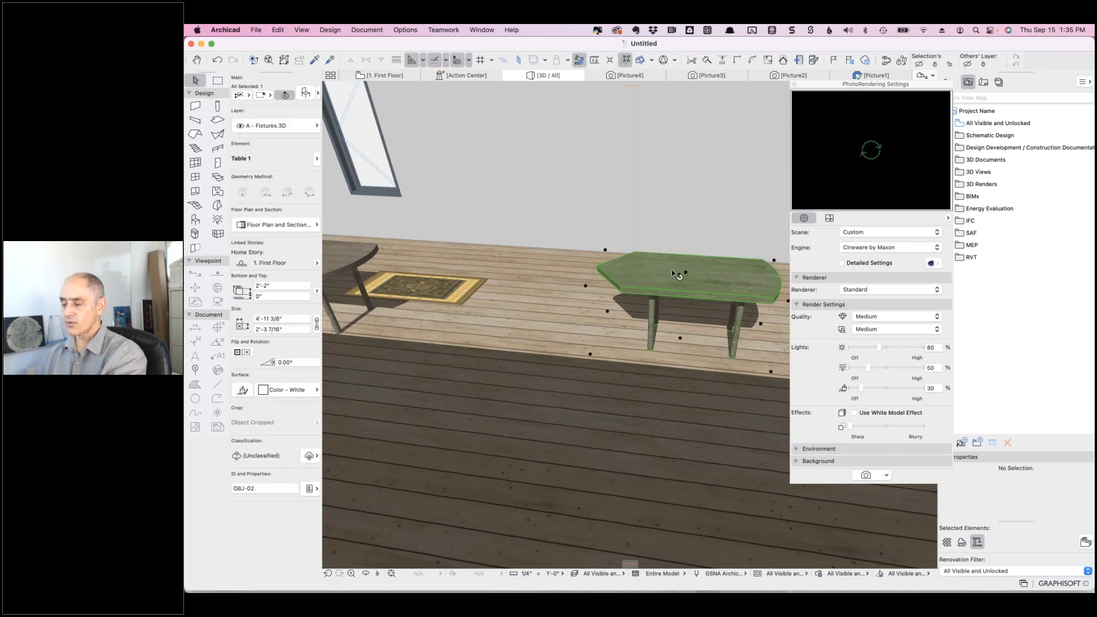
pyautogui.click(307, 94)
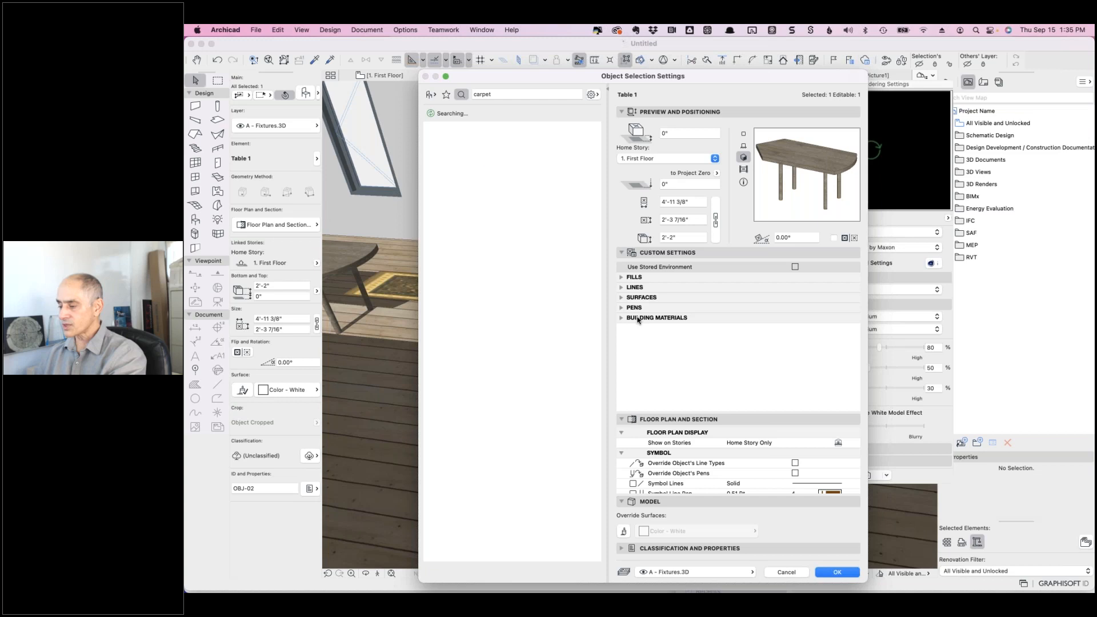
# - Give Table 1 a red Top and Surface 3 and blue Legs, then accept the settings
pyautogui.click(621, 297)
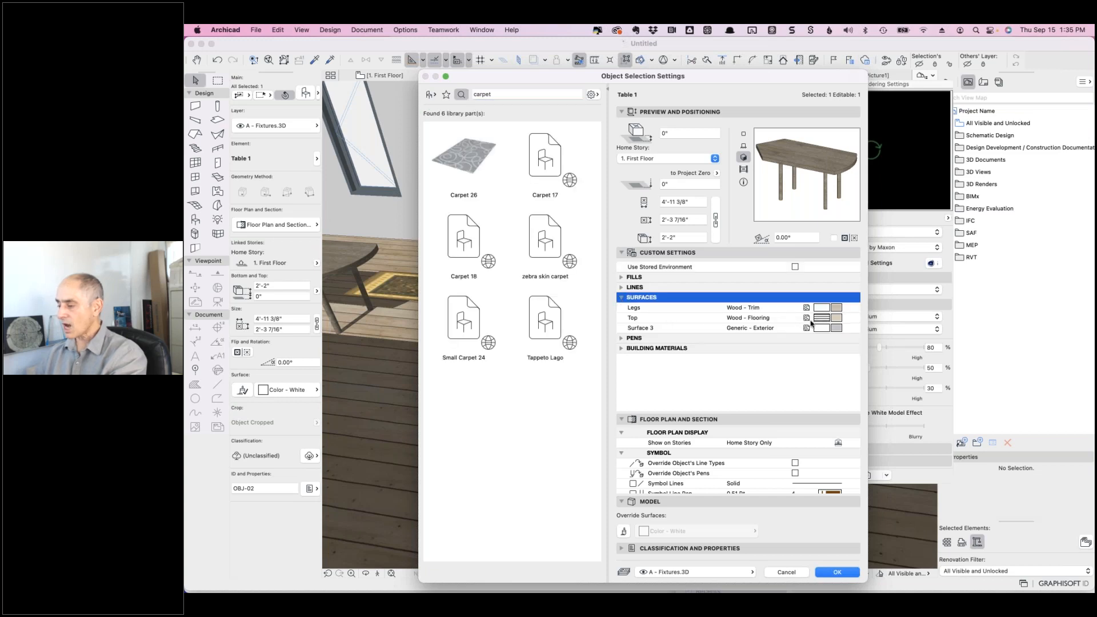
pyautogui.click(835, 319)
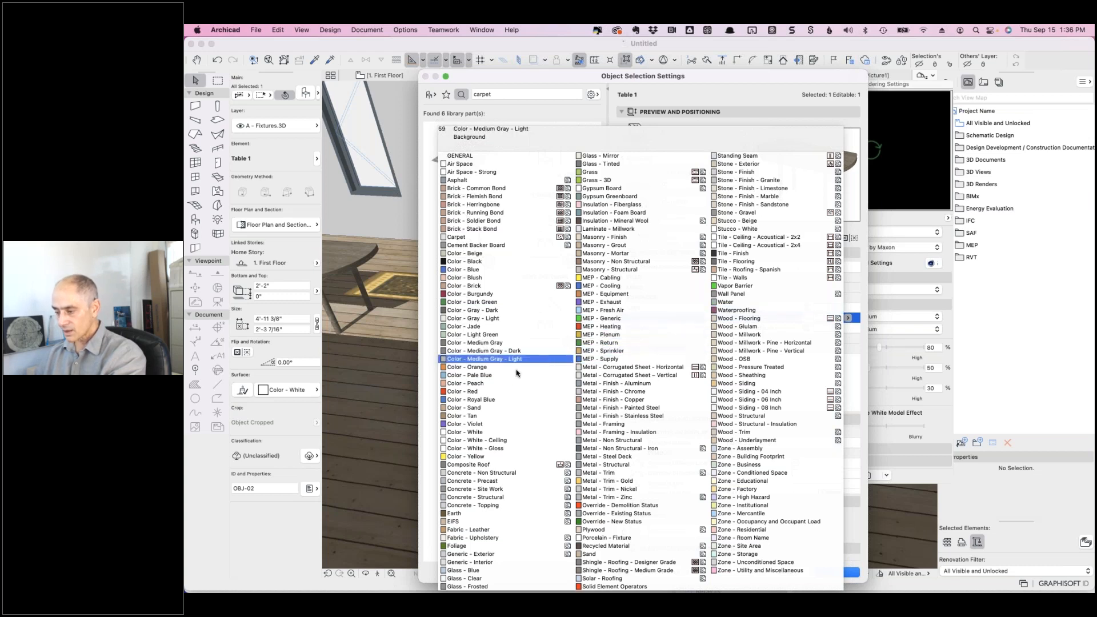
pyautogui.click(500, 391)
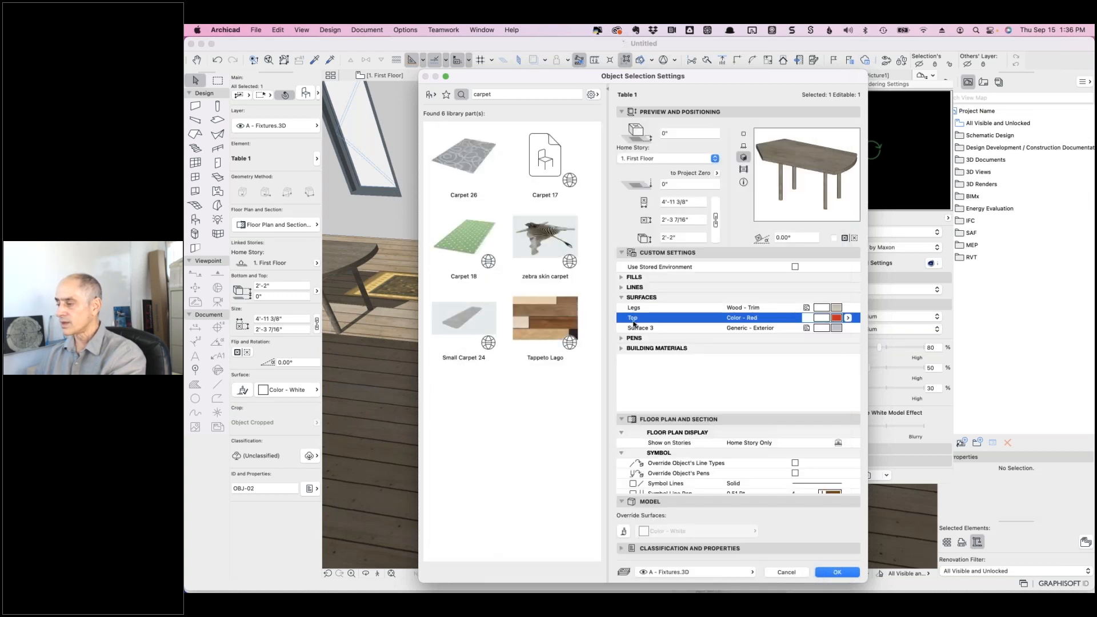
pyautogui.click(849, 330)
pyautogui.click(849, 329)
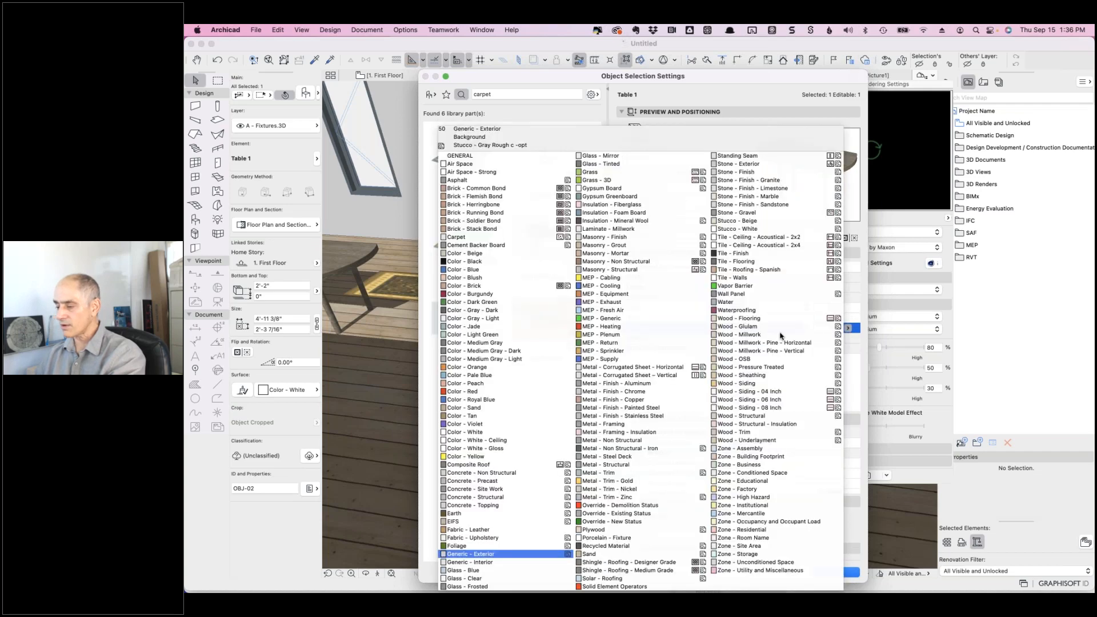
pyautogui.click(500, 391)
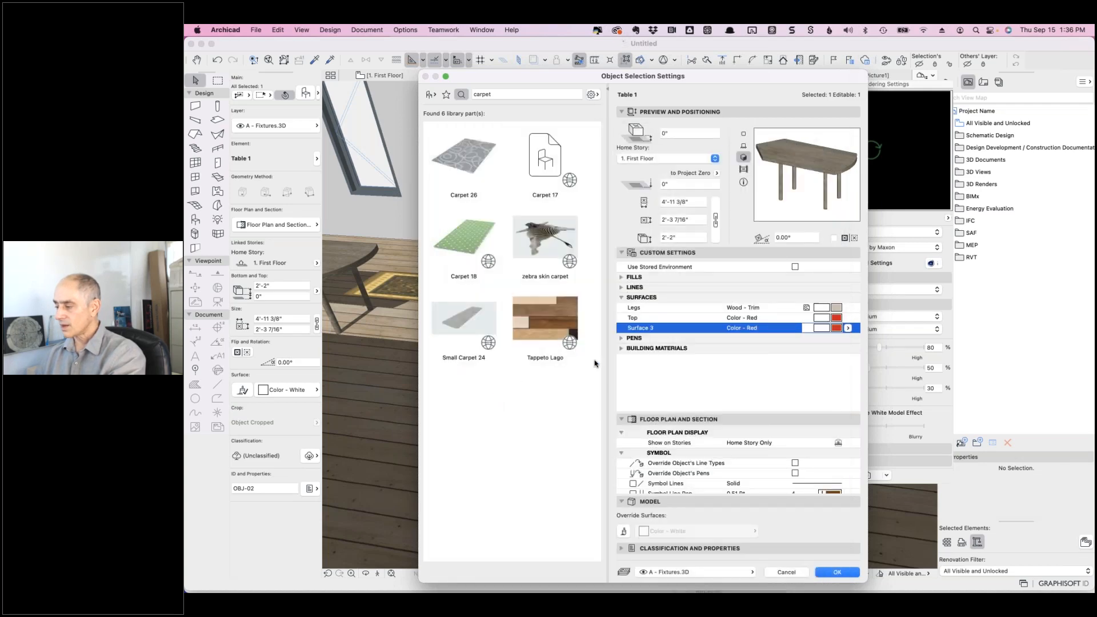
pyautogui.click(836, 309)
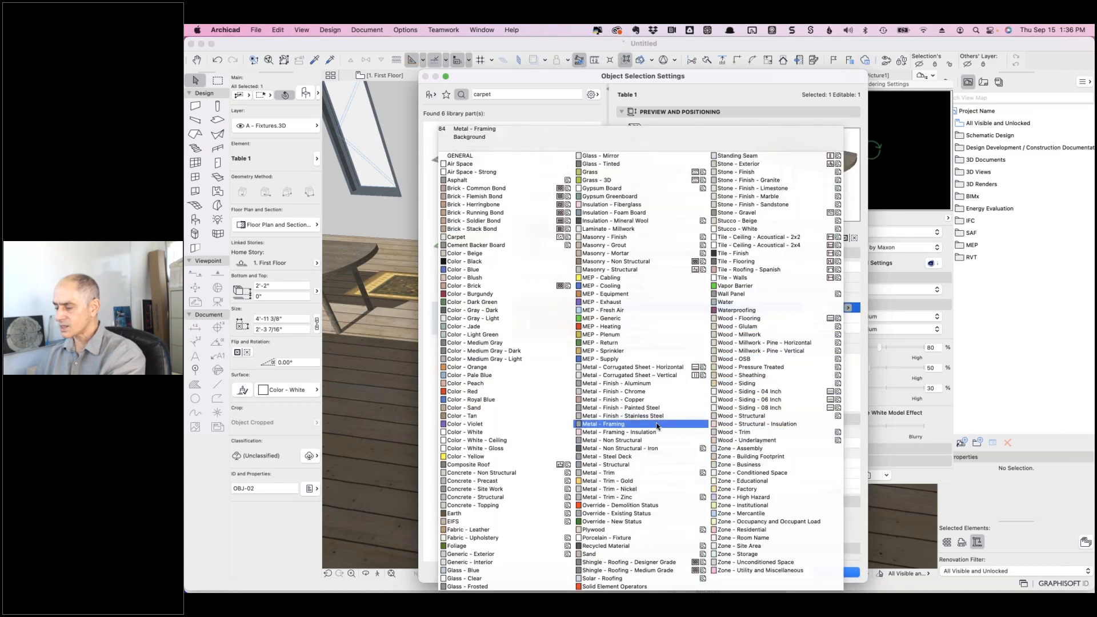
pyautogui.click(486, 270)
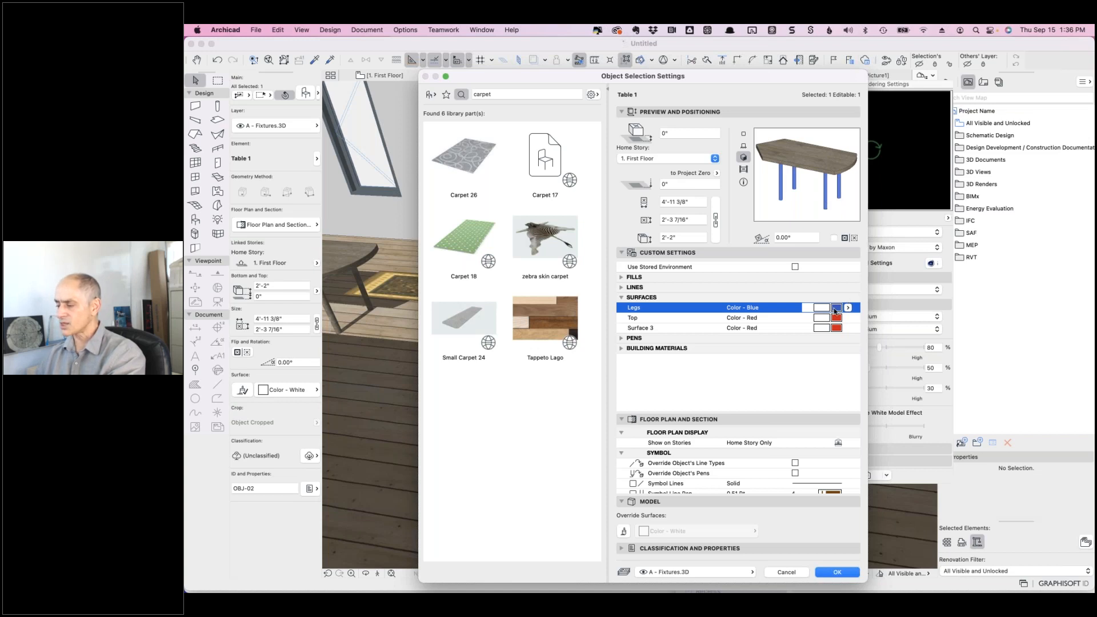
pyautogui.click(621, 349)
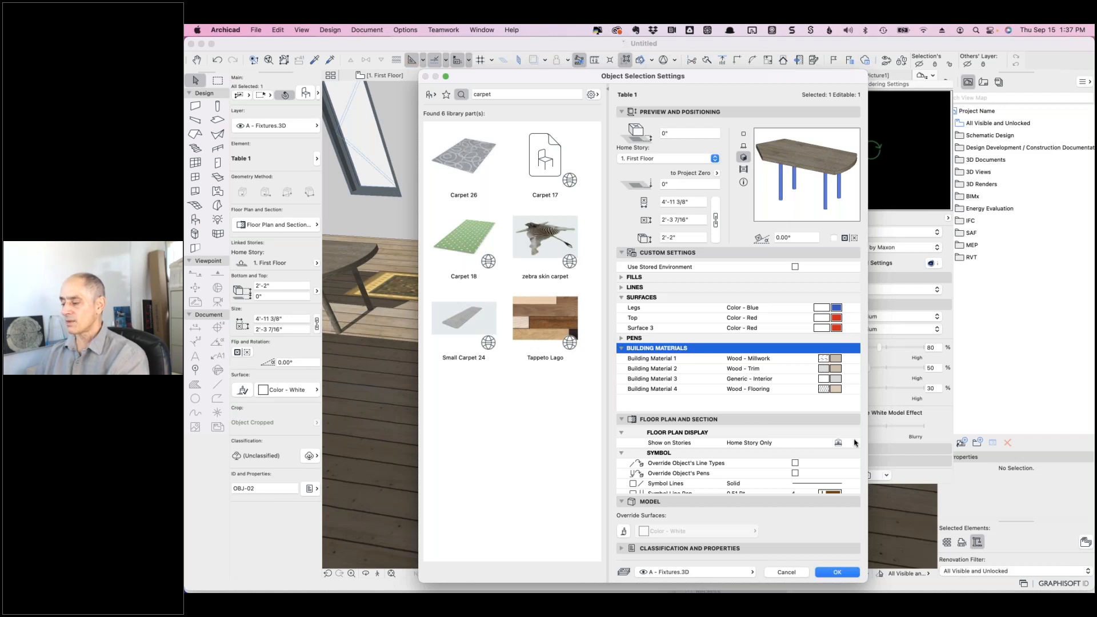
pyautogui.click(836, 573)
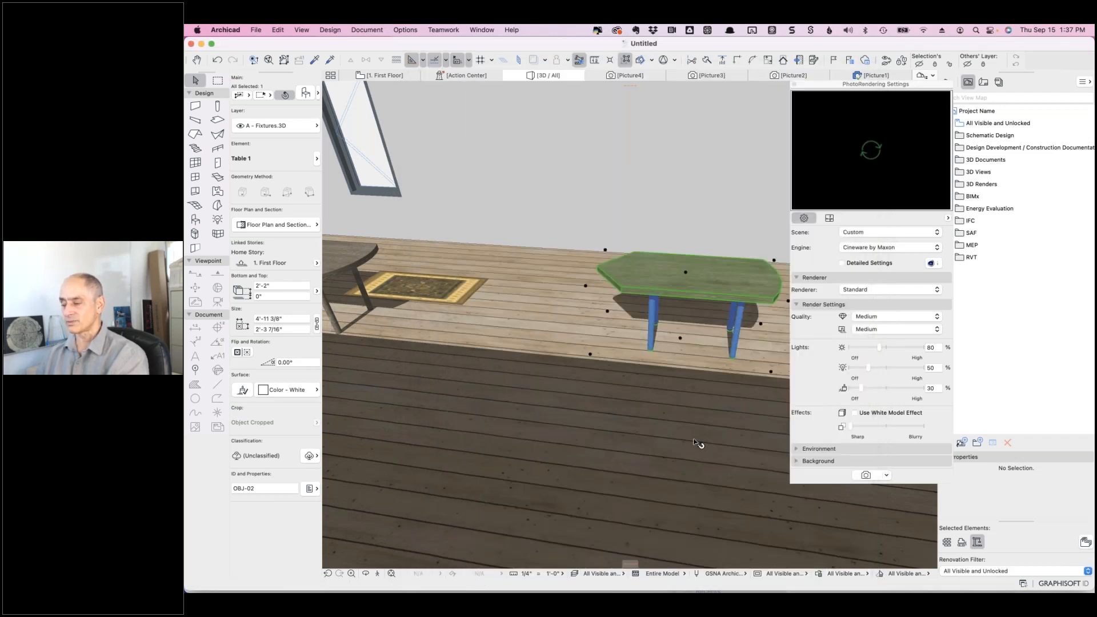
# - Select the floor slab, then switch to the Freshdesk ticket about Archicad 20 in Chrome
pyautogui.click(697, 443)
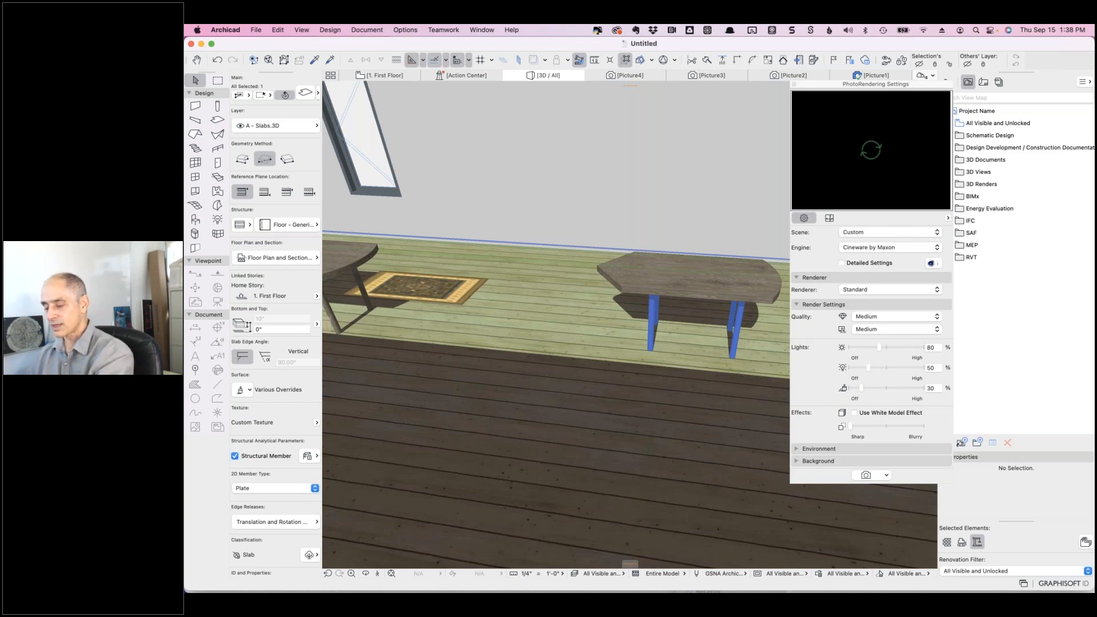
pyautogui.press('super+Tab')
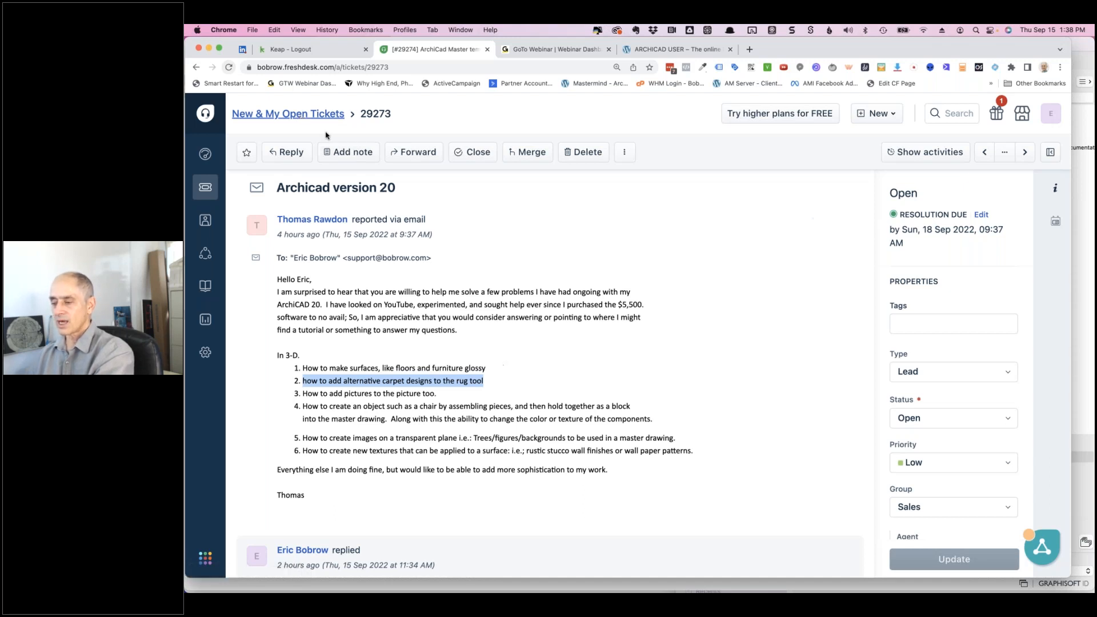
# - Return to the New & My Open Tickets list and scroll down through it
pyautogui.click(327, 117)
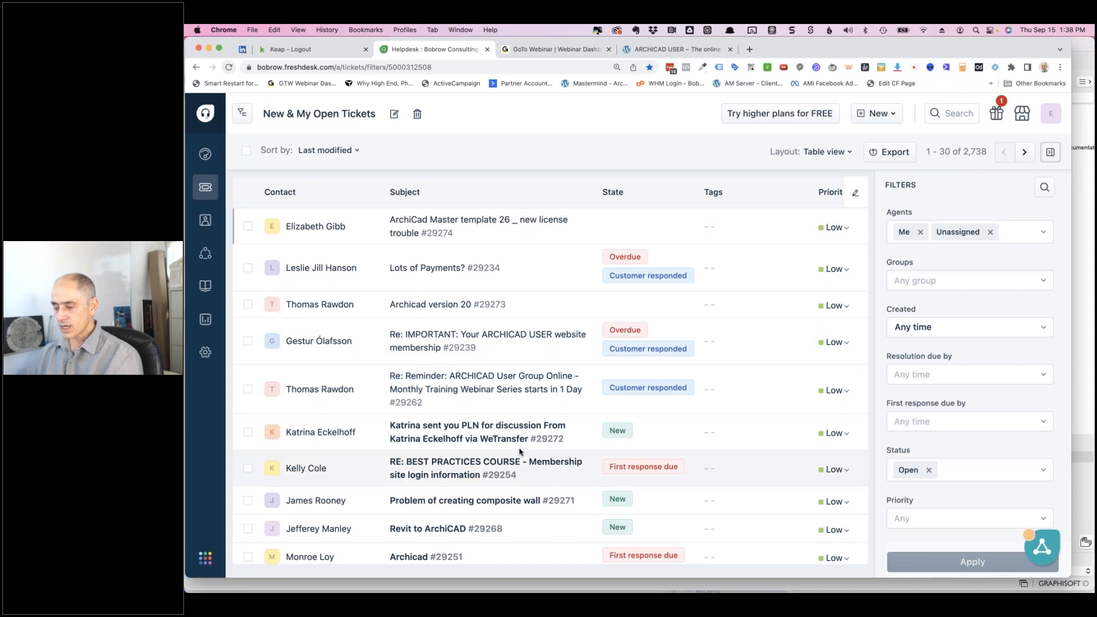
pyautogui.moveTo(465, 429)
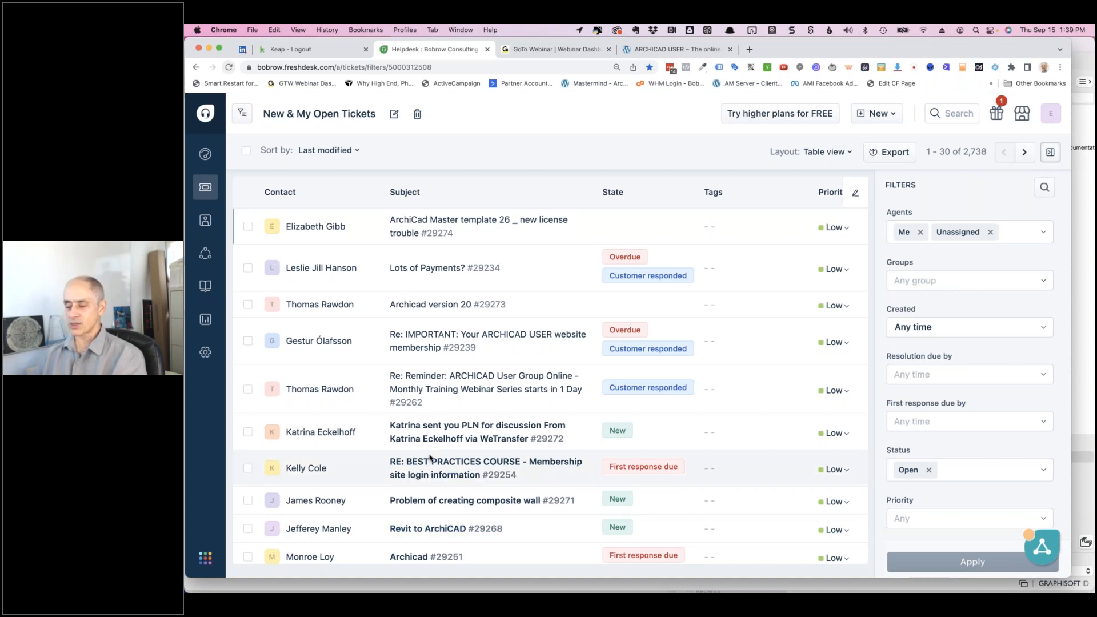
pyautogui.scroll(-3, 430, 457)
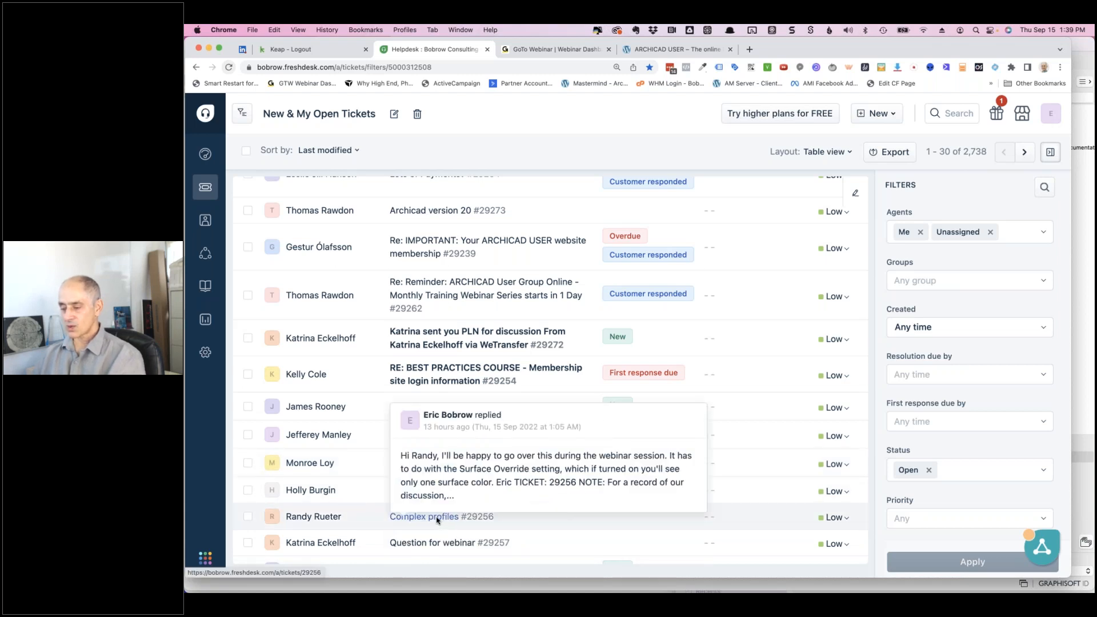
# - Open the 'Complex profiles' ticket and read its original question about extrusion surfaces
pyautogui.click(436, 517)
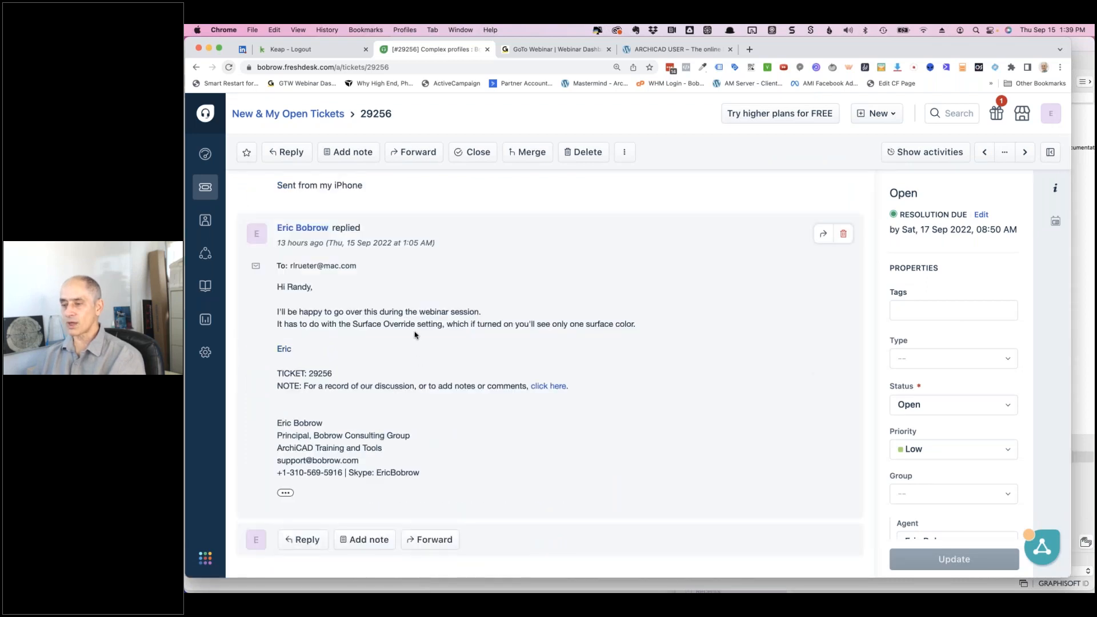
pyautogui.scroll(5, 415, 334)
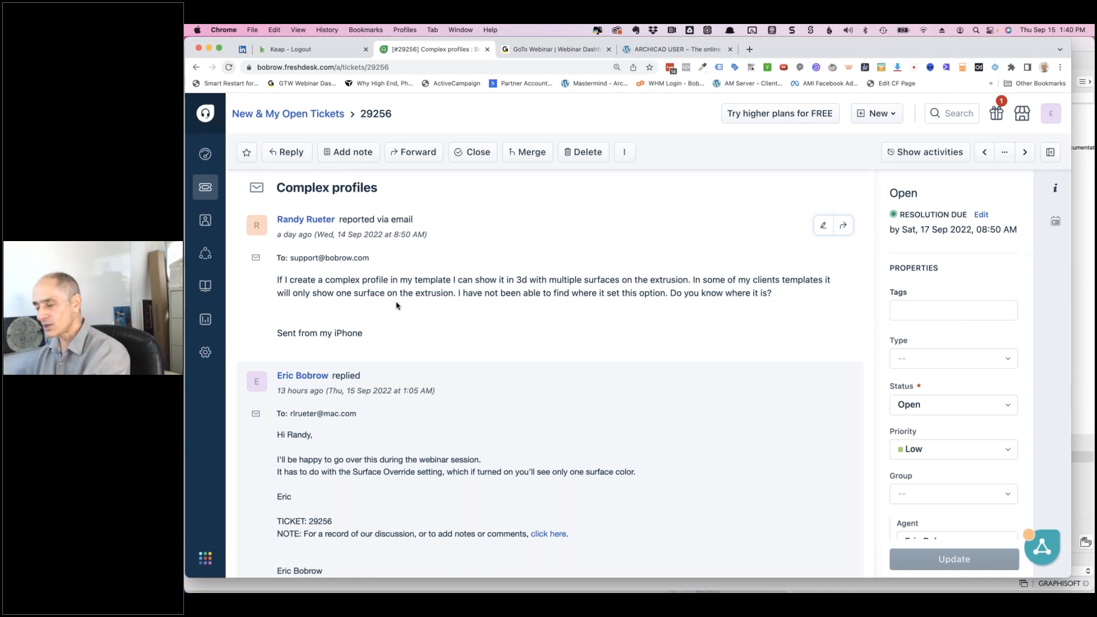
pyautogui.press('super+Tab')
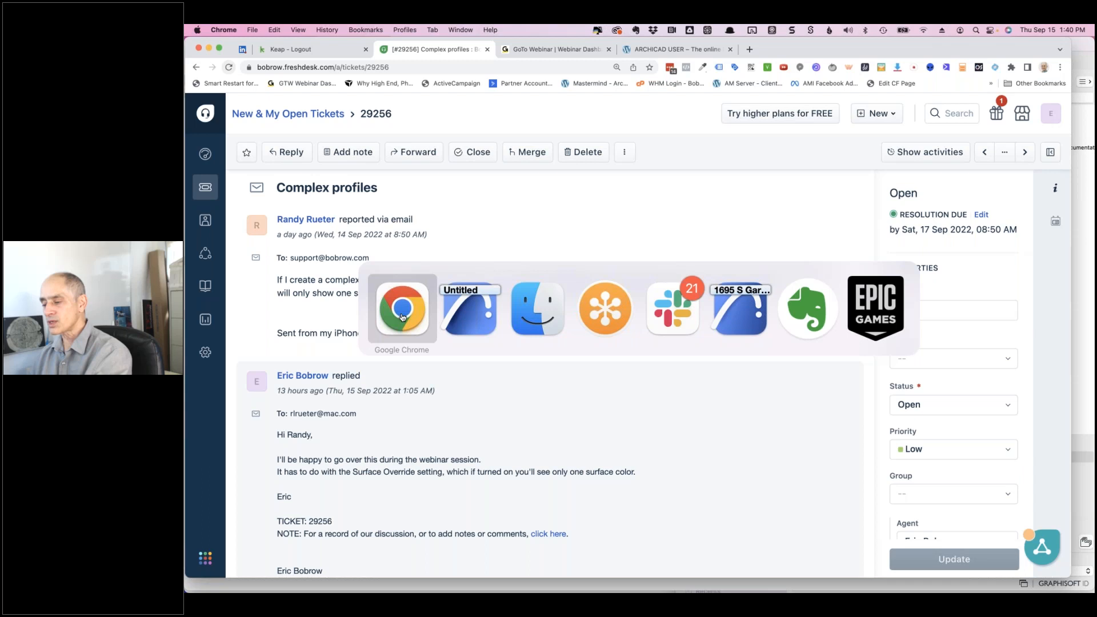
# - Bring Archicad forward, view the Picture2 rendering, and return to the First Floor plan
pyautogui.click(472, 316)
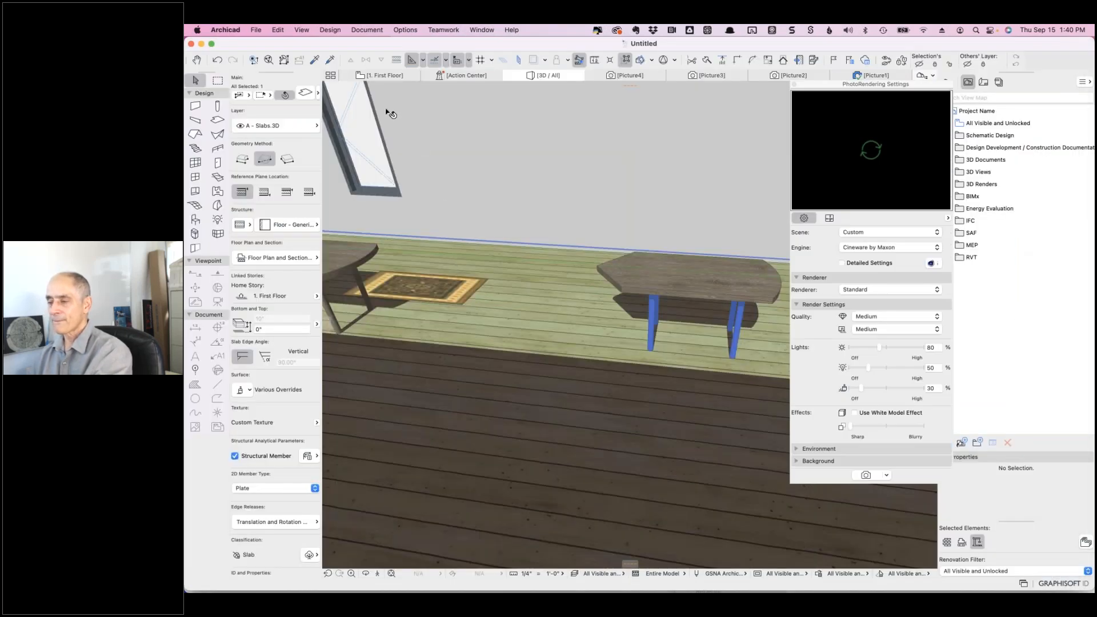
pyautogui.click(378, 75)
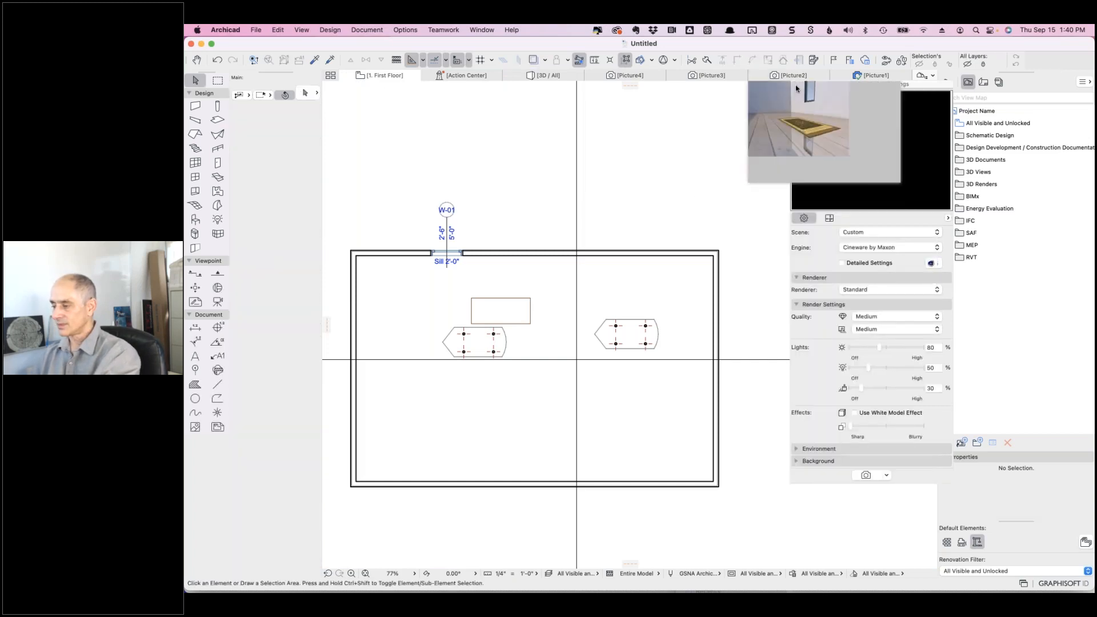
pyautogui.click(796, 88)
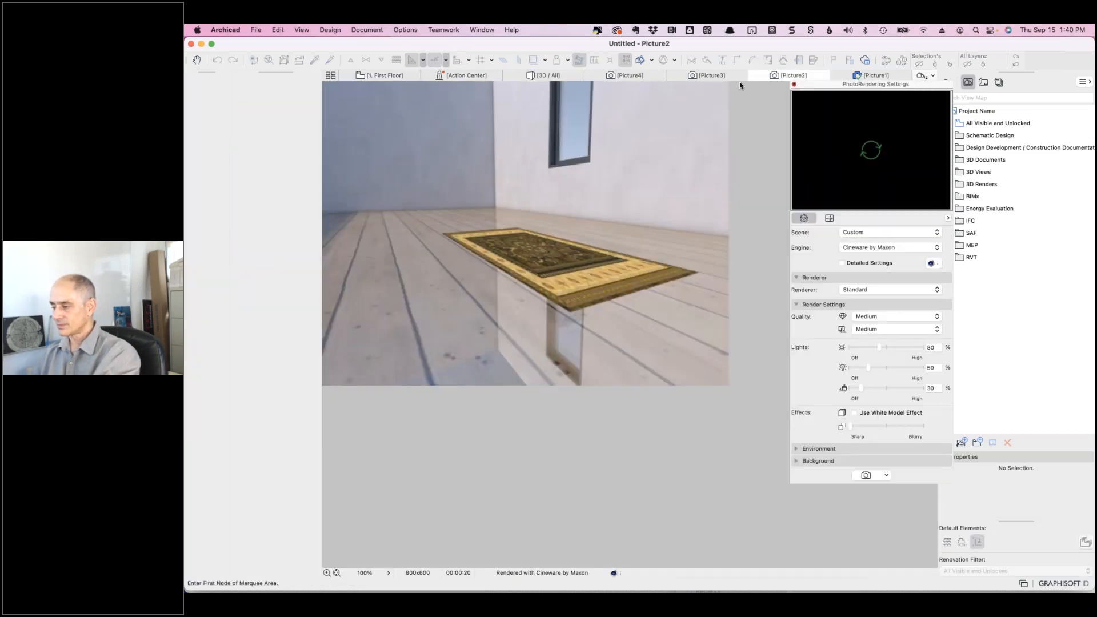
pyautogui.click(382, 77)
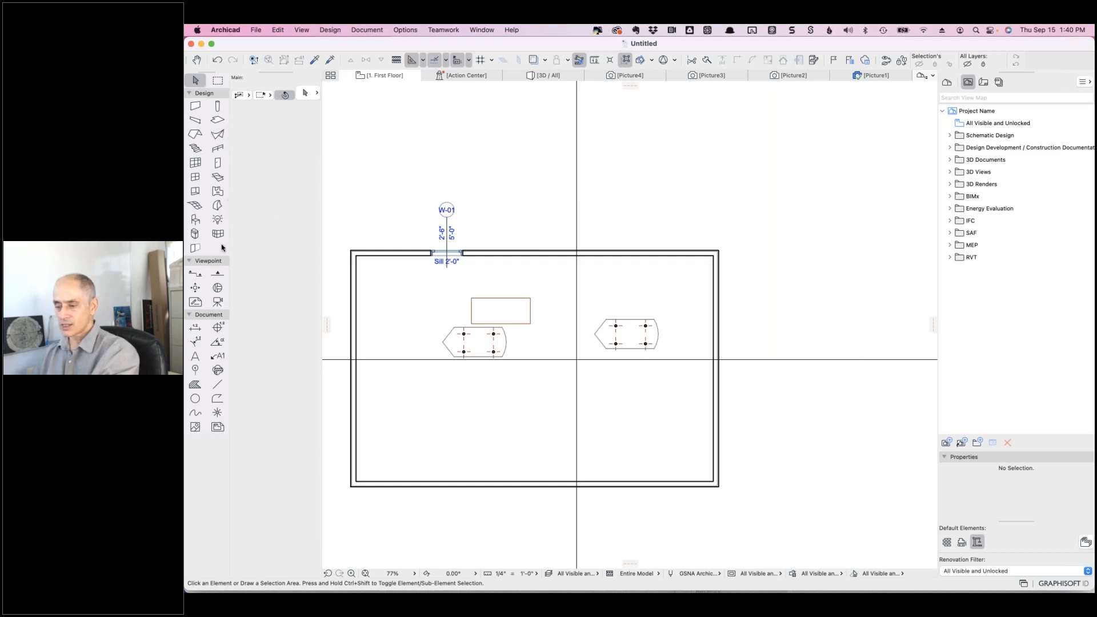
# - Set the Wall tool to an outside-face reference line and Profile structure, listing available profiles
pyautogui.click(195, 106)
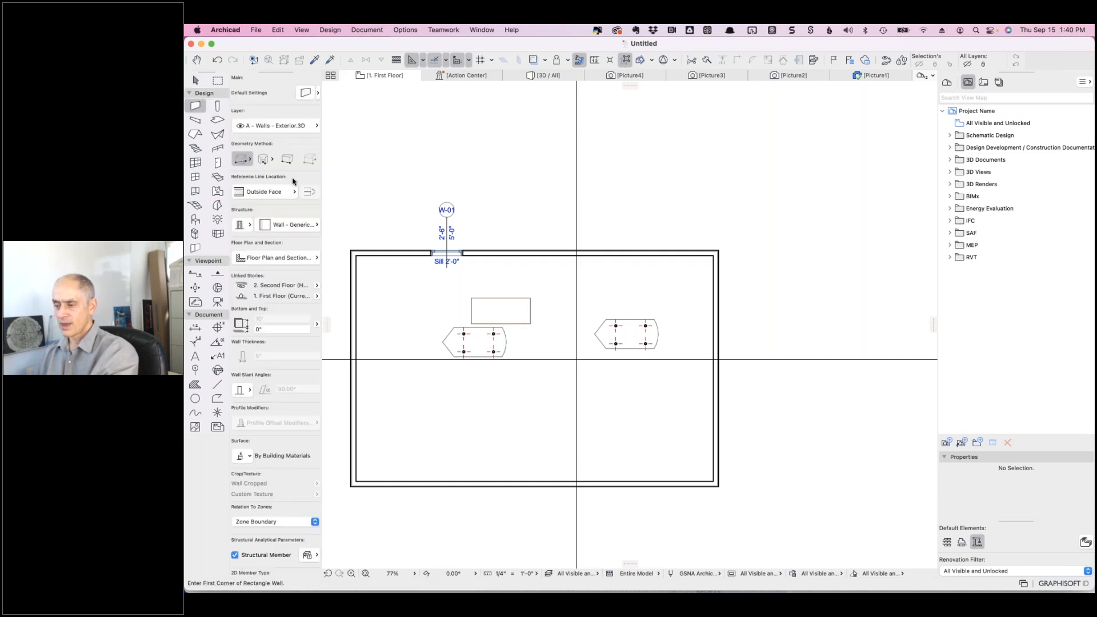
pyautogui.click(295, 192)
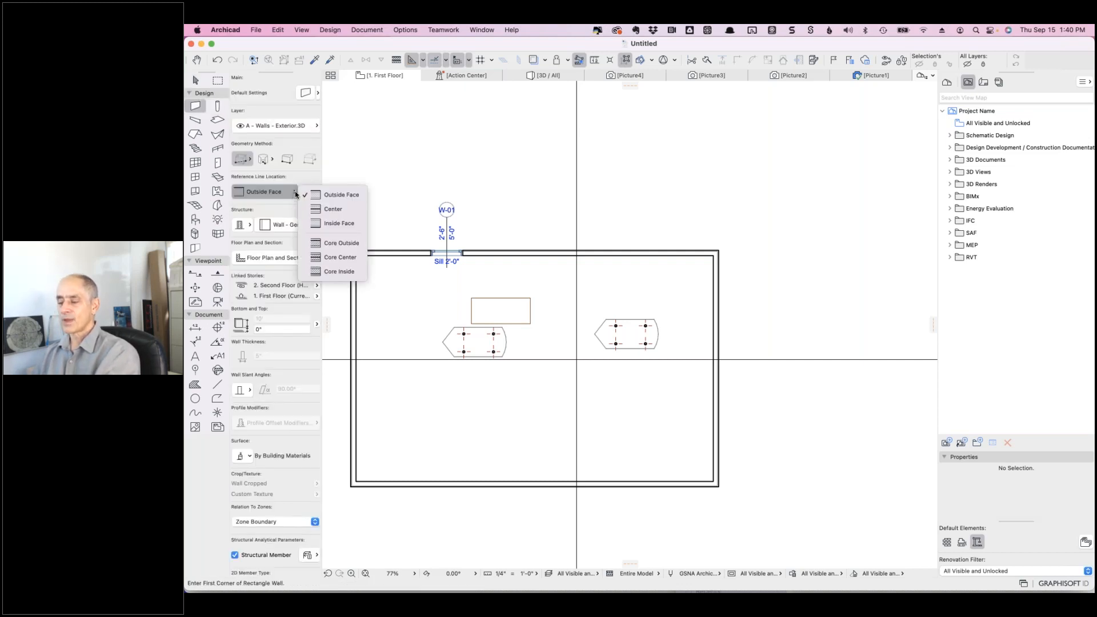
pyautogui.click(293, 181)
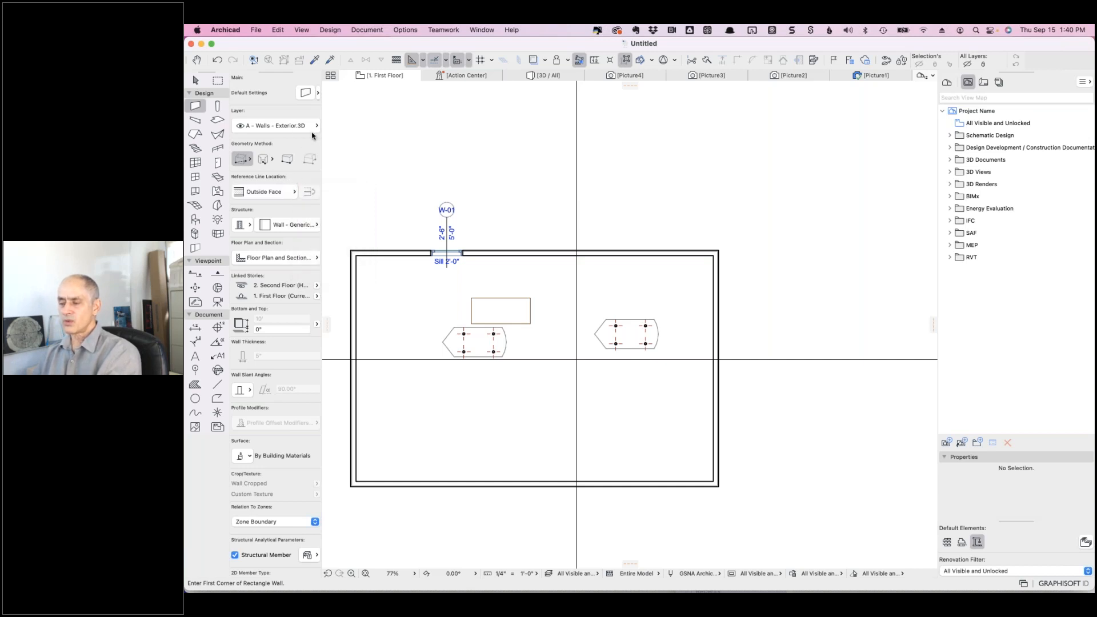
pyautogui.click(249, 225)
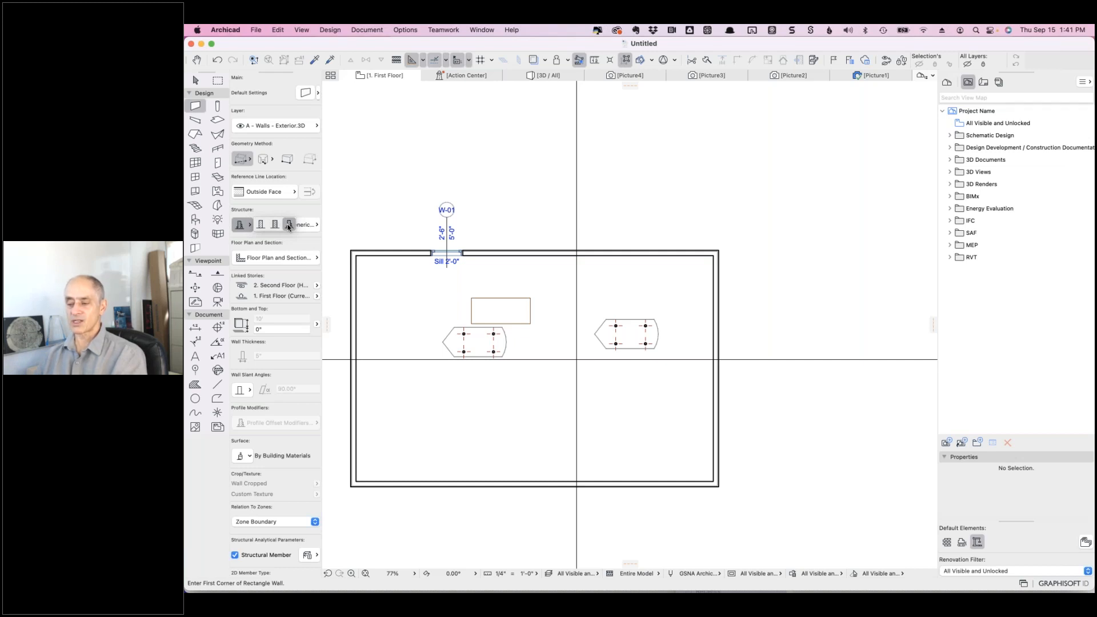
pyautogui.click(289, 225)
pyautogui.click(308, 225)
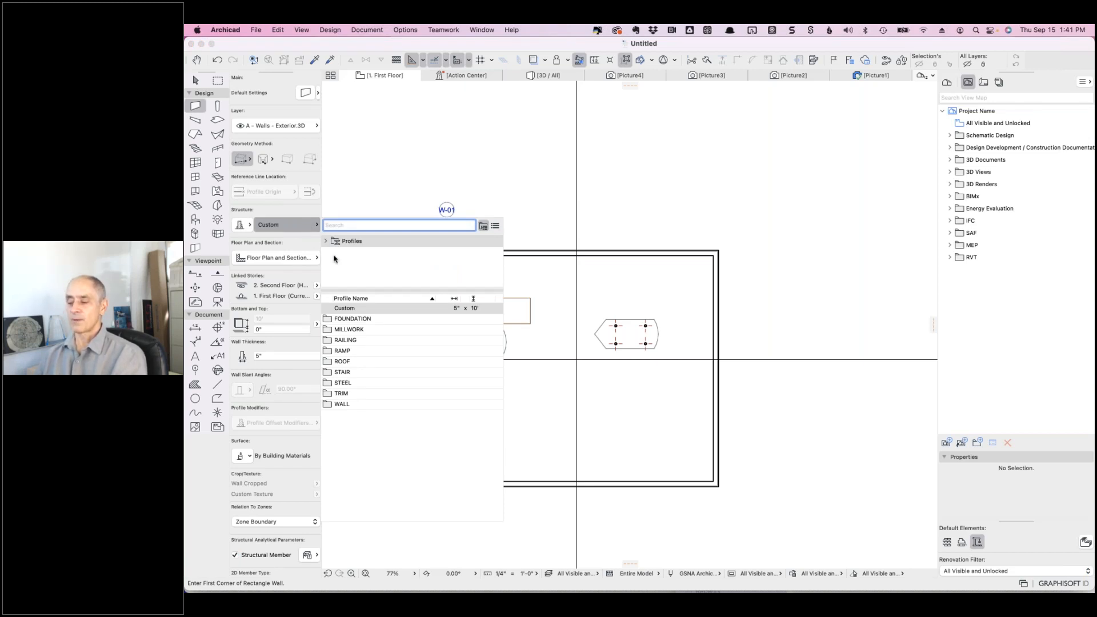
# - Choose the 'Wall - Second Floor : P02' profile from the WALL folder
pyautogui.click(387, 353)
pyautogui.doubleClick(348, 404)
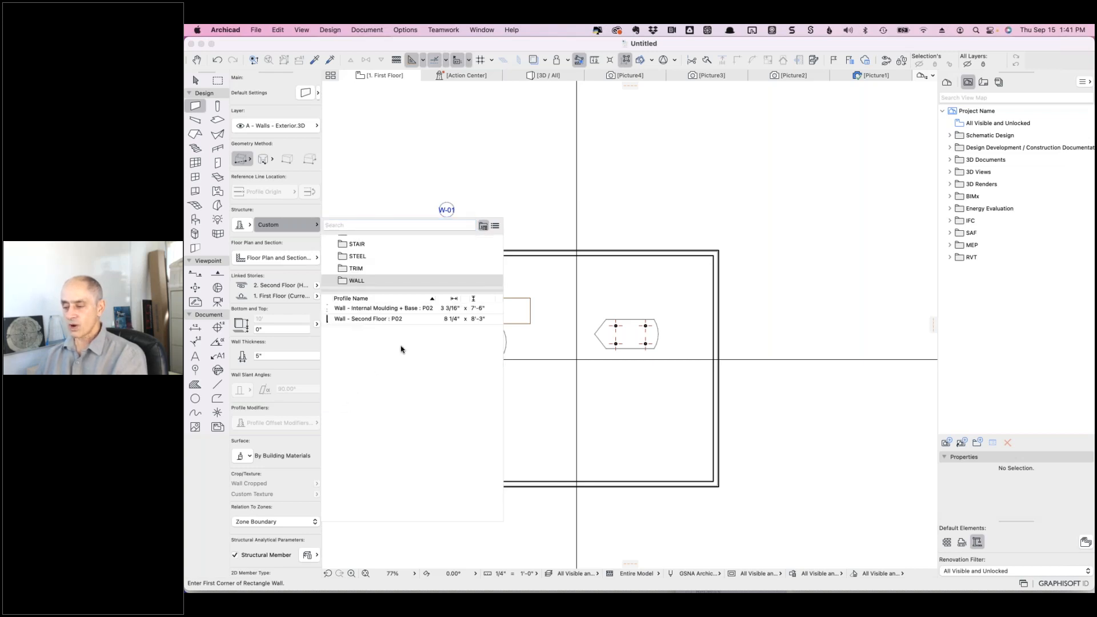
pyautogui.click(371, 319)
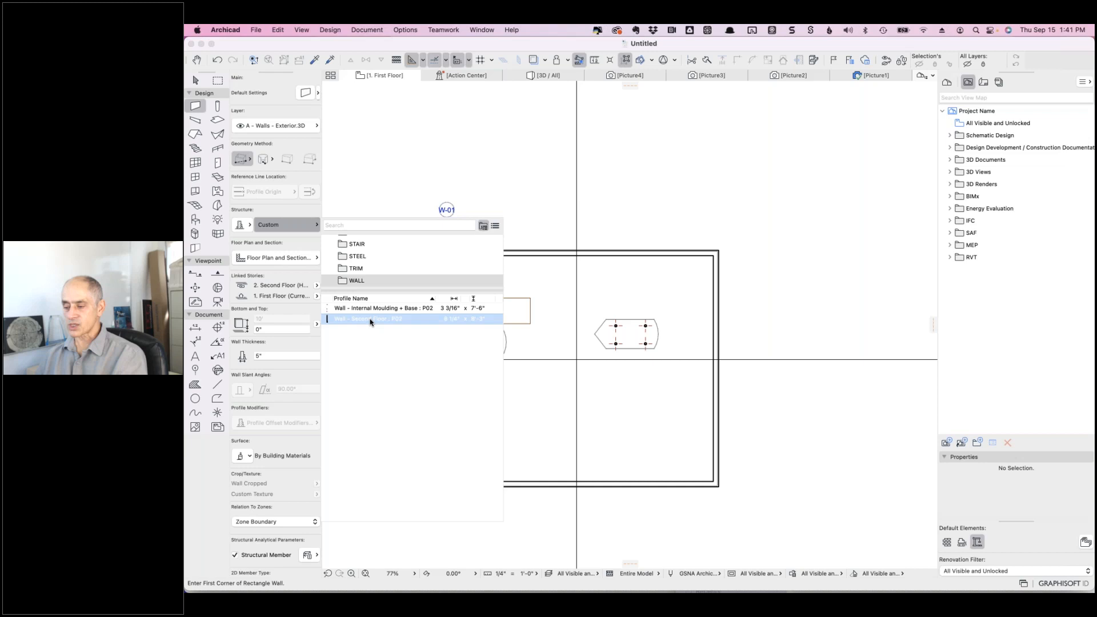
pyautogui.click(371, 320)
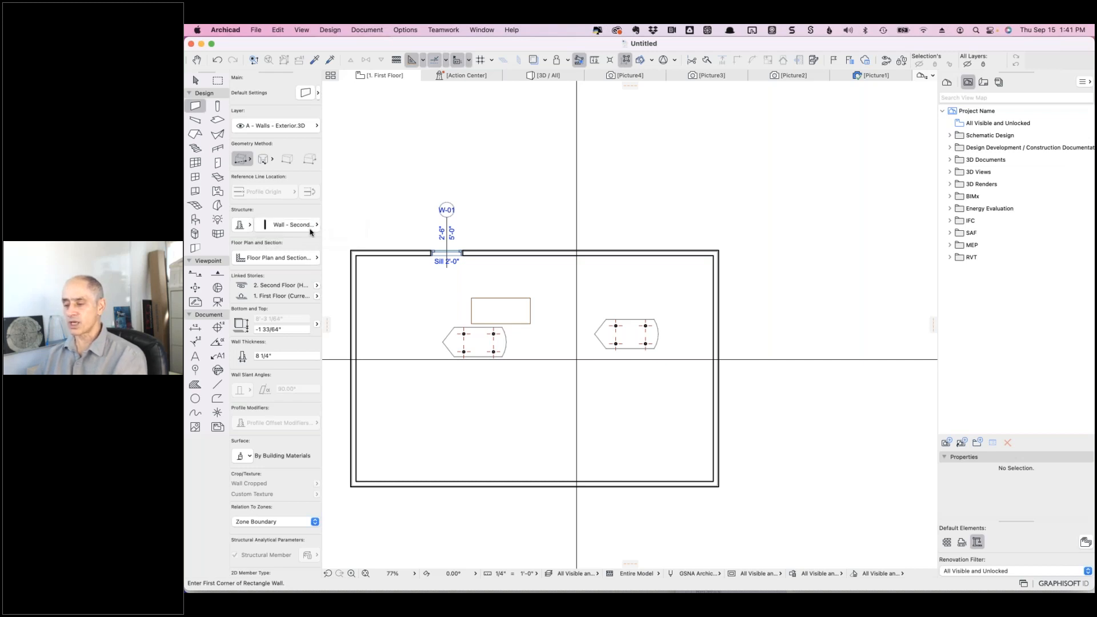
# - Draw a single straight wall east of the room, running about 9 feet down
pyautogui.click(778, 305)
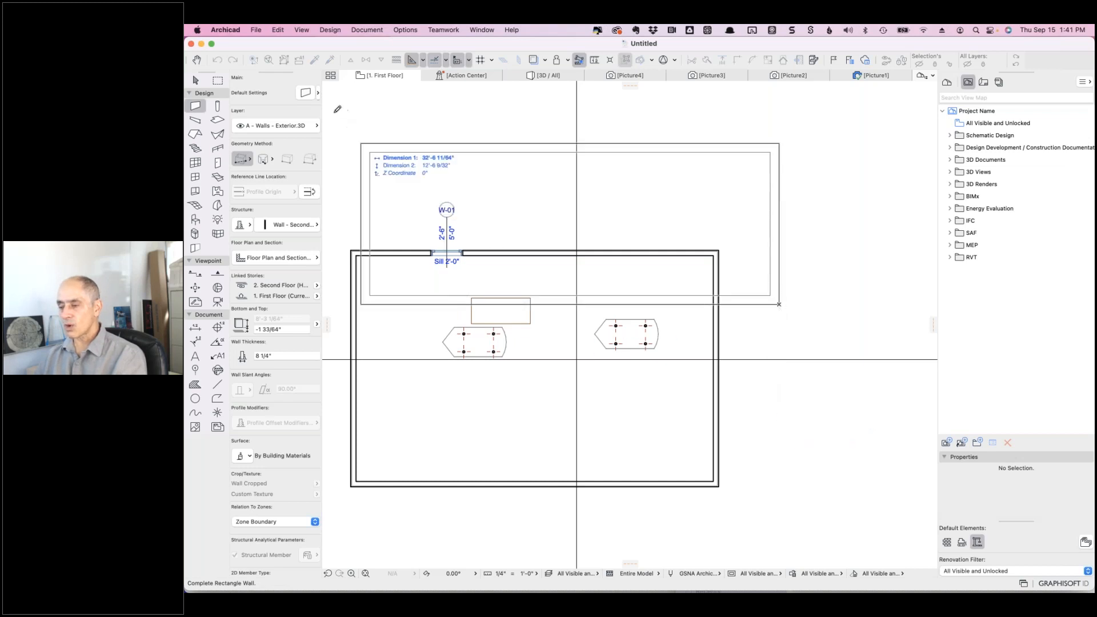
pyautogui.click(241, 161)
pyautogui.click(244, 164)
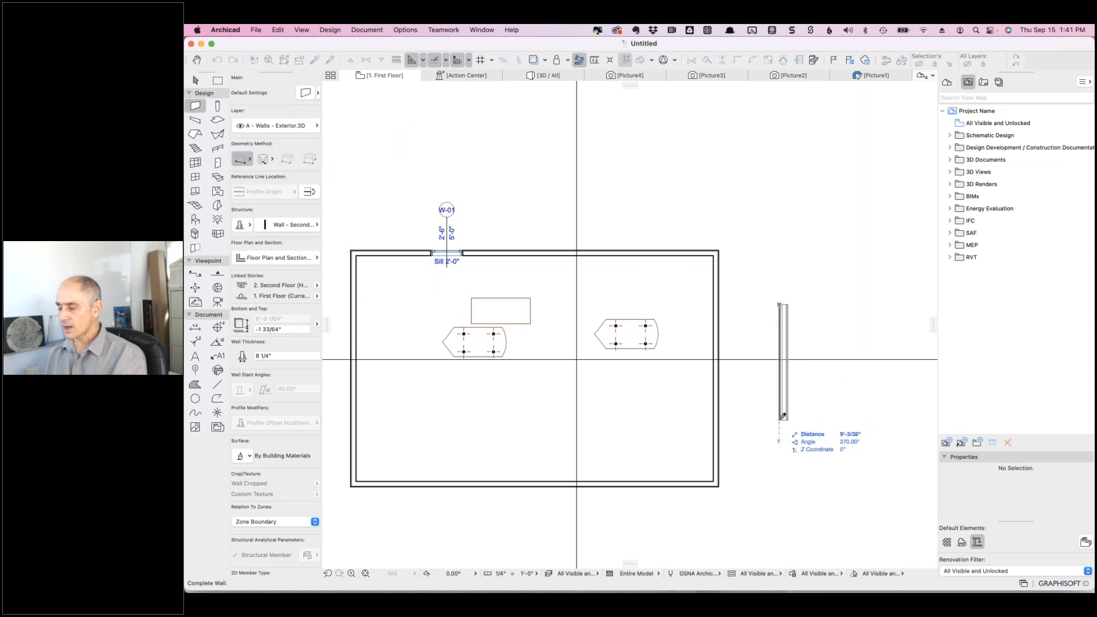
pyautogui.click(782, 416)
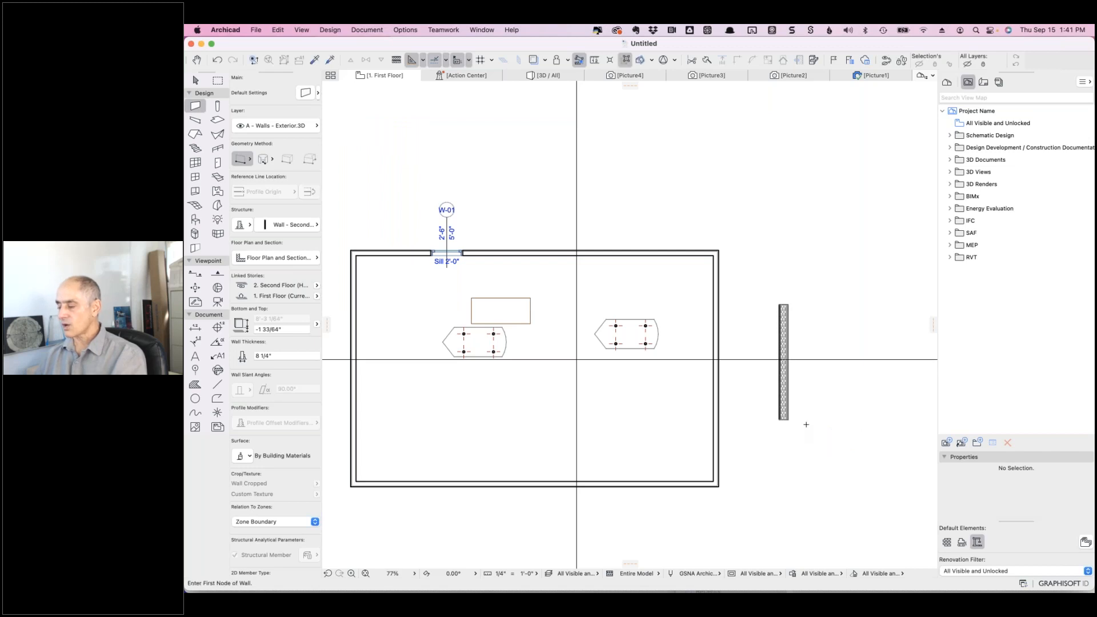
pyautogui.scroll(6, 806, 424)
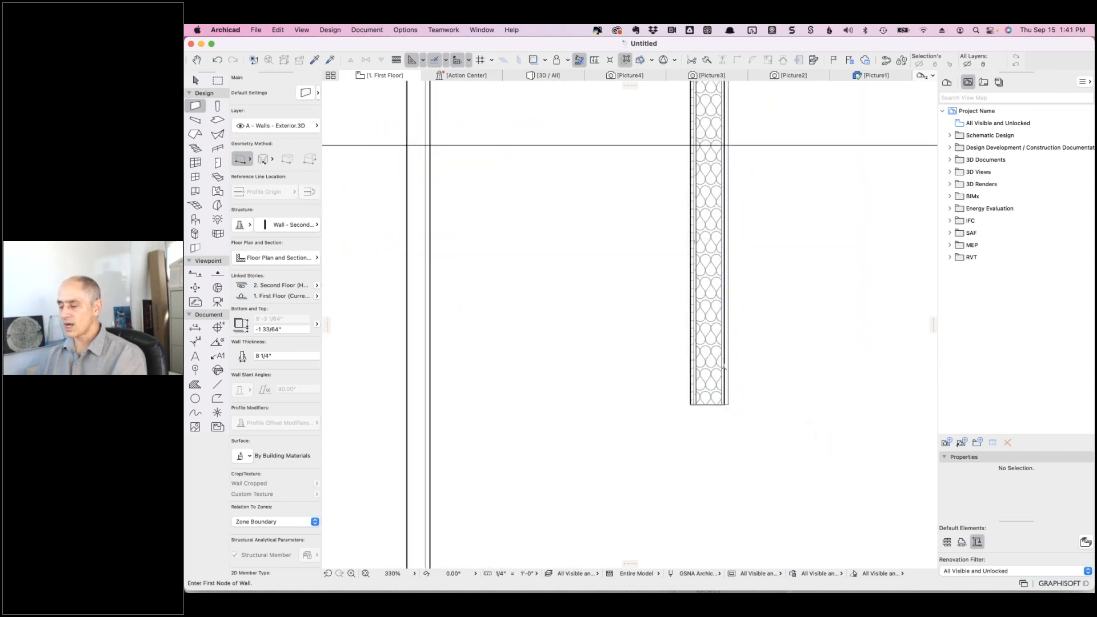
pyautogui.scroll(2, 723, 368)
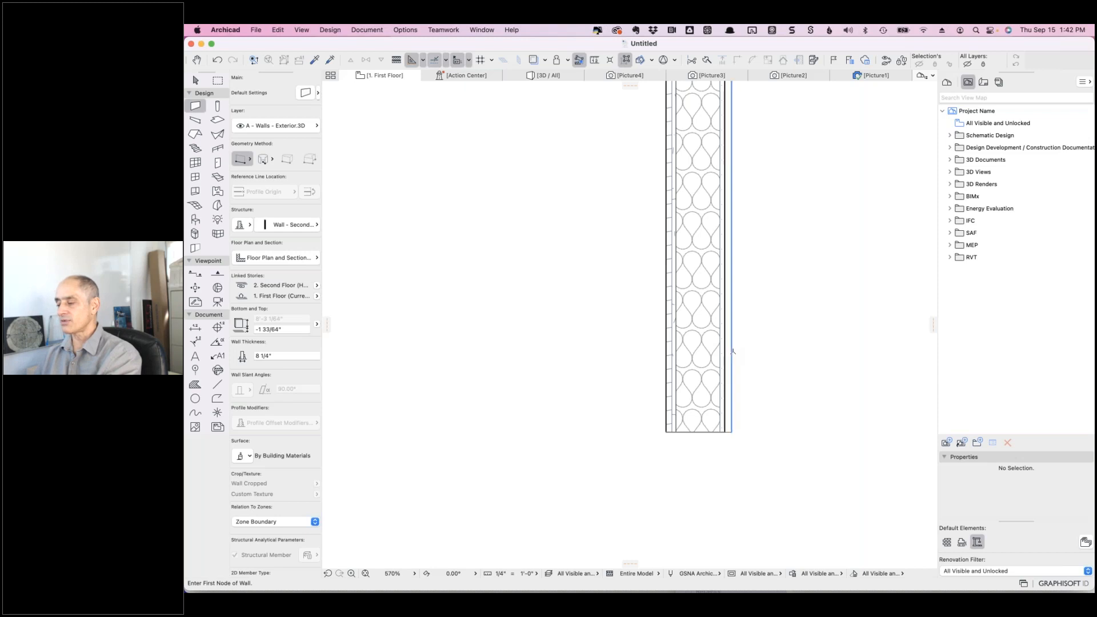
pyautogui.keyDown('shift'); pyautogui.click(732, 351); pyautogui.keyUp('shift')
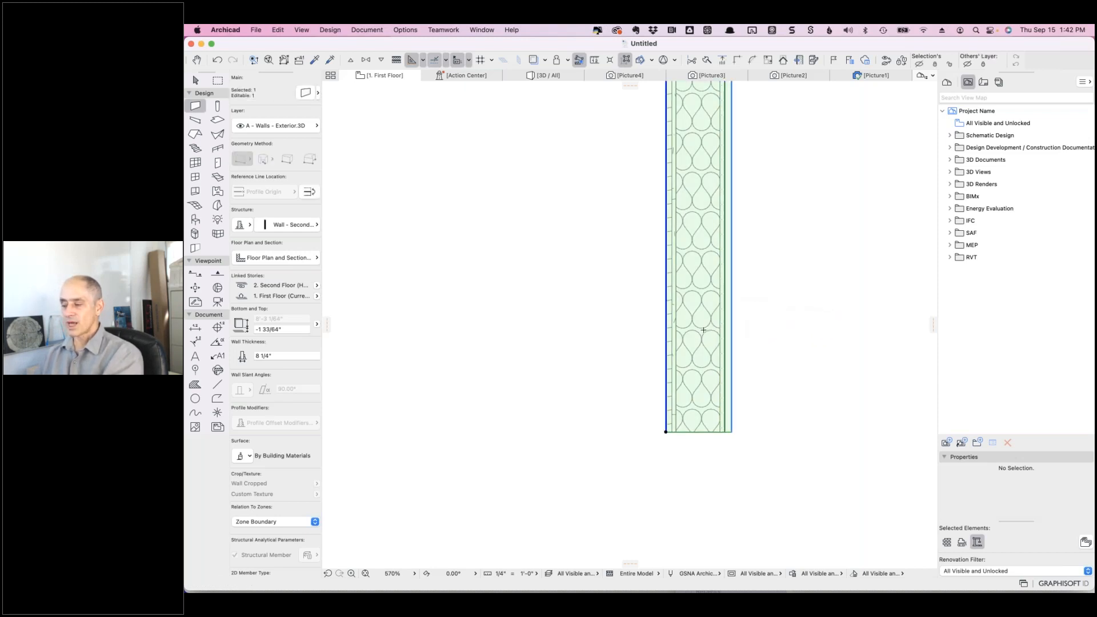
pyautogui.rightClick(703, 330)
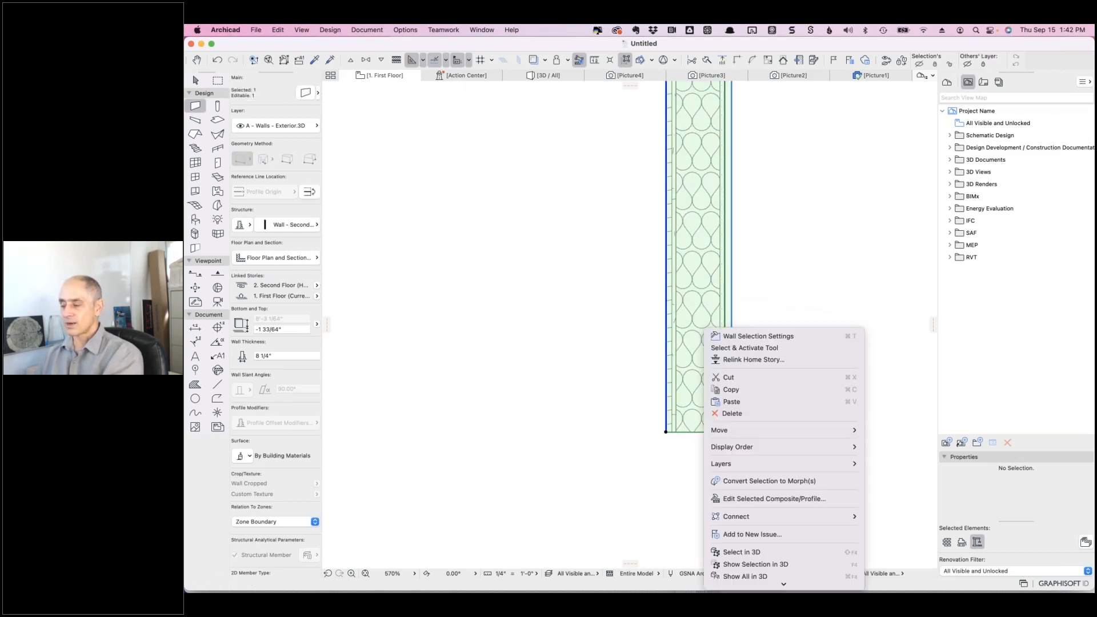
pyautogui.click(751, 299)
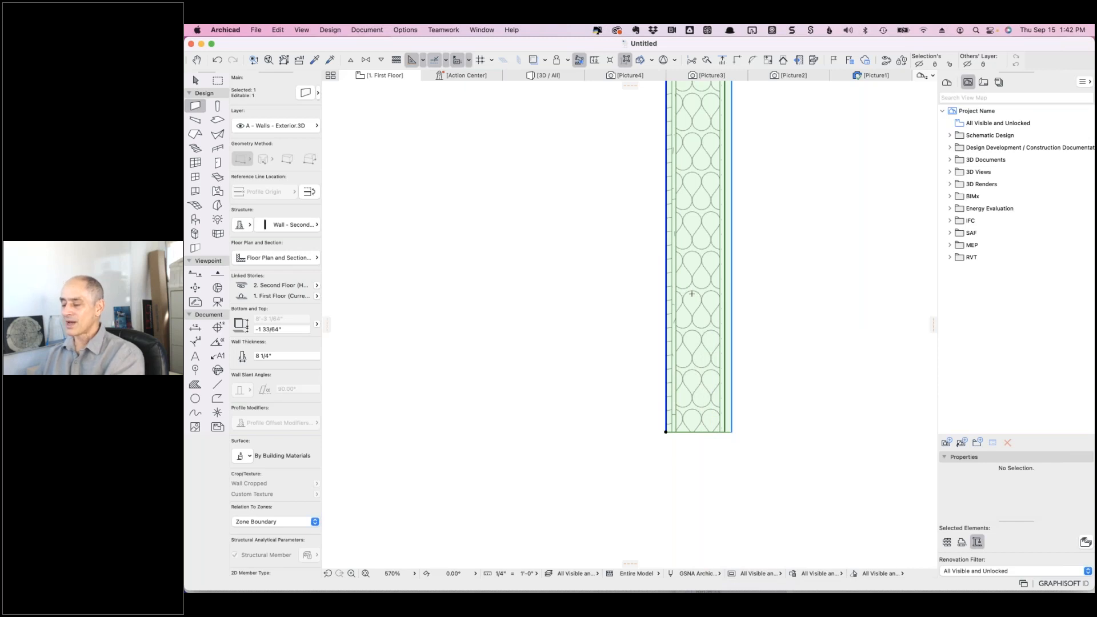
pyautogui.press('Escape')
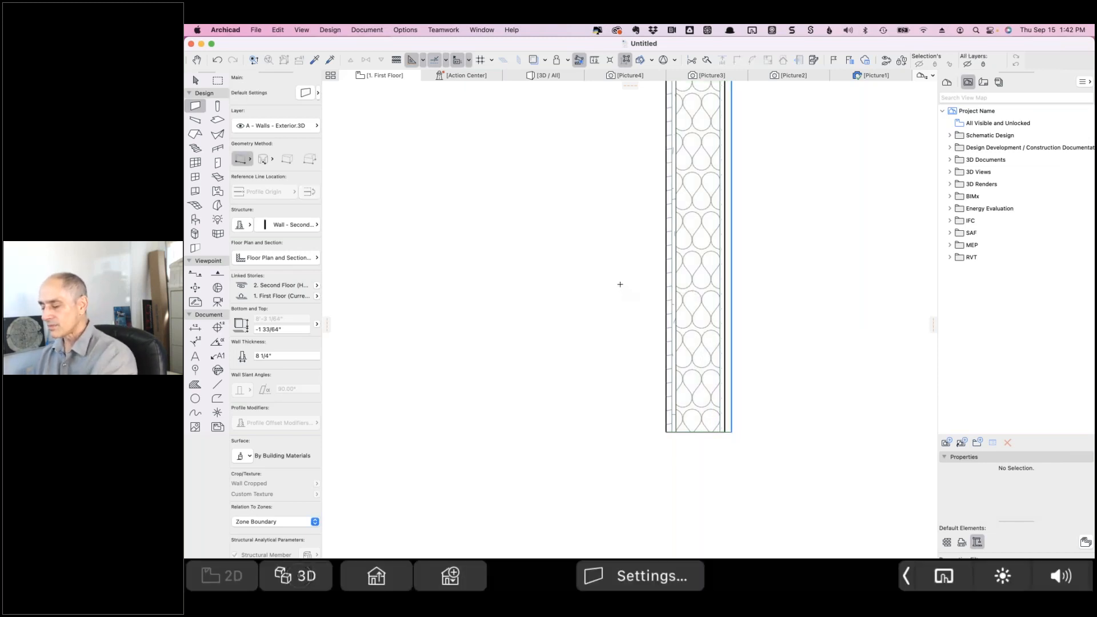
pyautogui.press('F3')
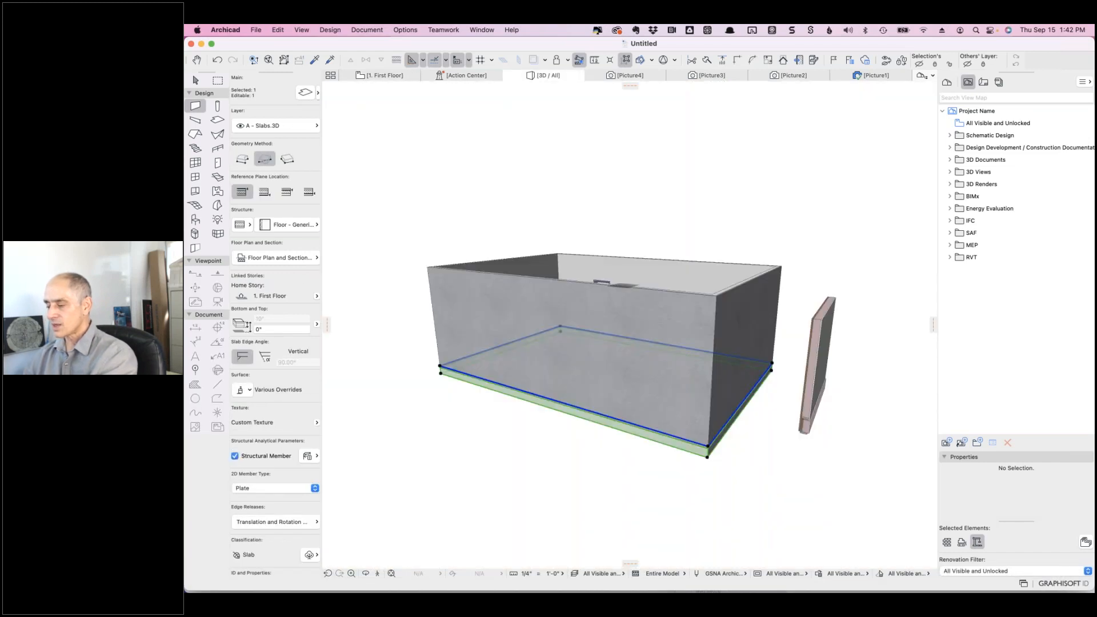
pyautogui.keyDown('shift'); pyautogui.moveTo(859, 360); pyautogui.dragTo(777, 359, button='middle'); pyautogui.keyUp('shift')
pyautogui.scroll(10, 714, 457)
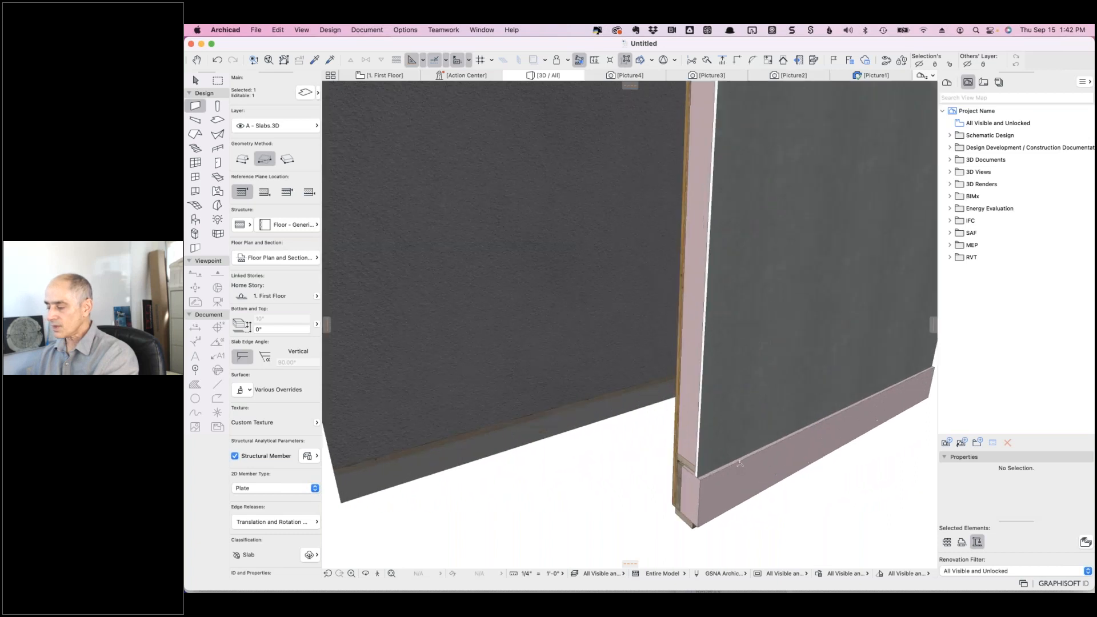
pyautogui.rightClick(689, 465)
pyautogui.click(632, 439)
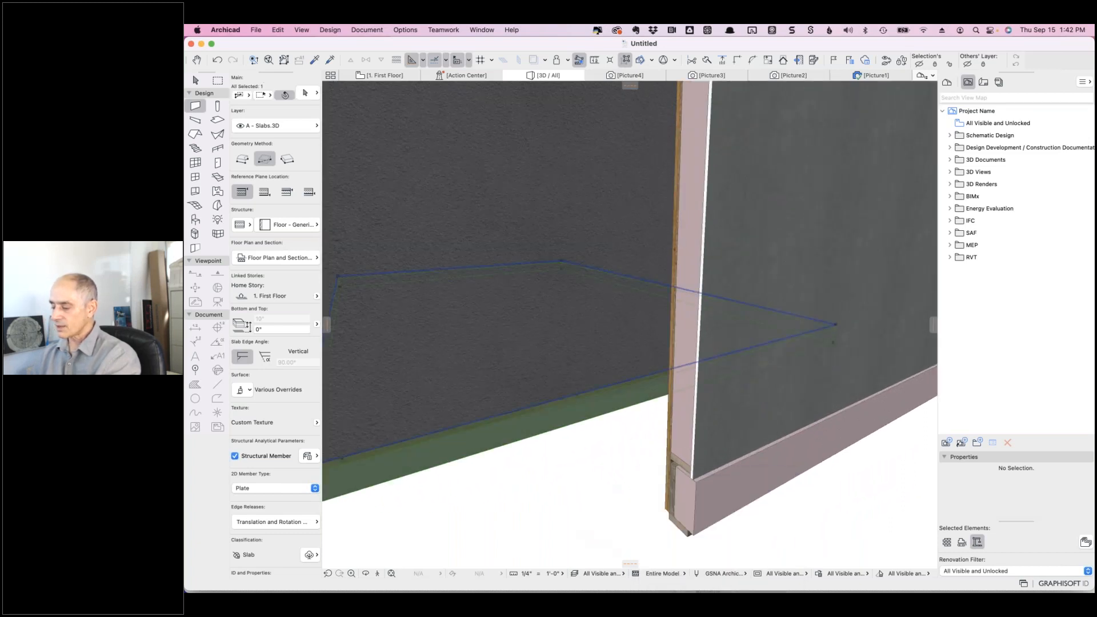
pyautogui.keyDown('shift'); pyautogui.moveTo(640, 440); pyautogui.dragTo(664, 439, button='middle'); pyautogui.keyUp('shift')
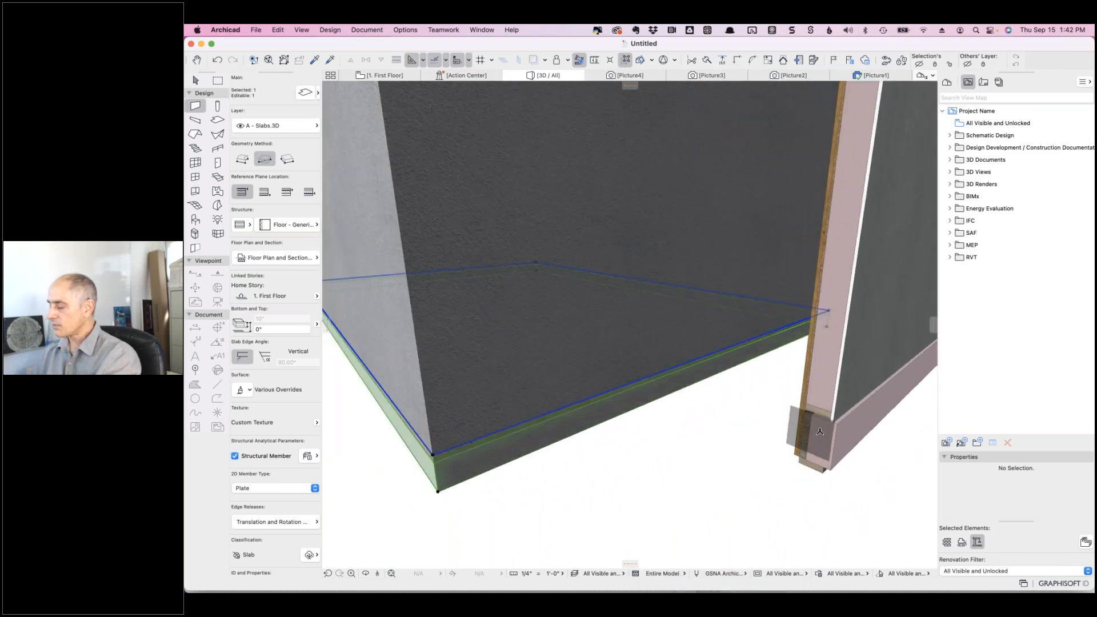
pyautogui.scroll(1, 820, 431)
pyautogui.scroll(3, 820, 432)
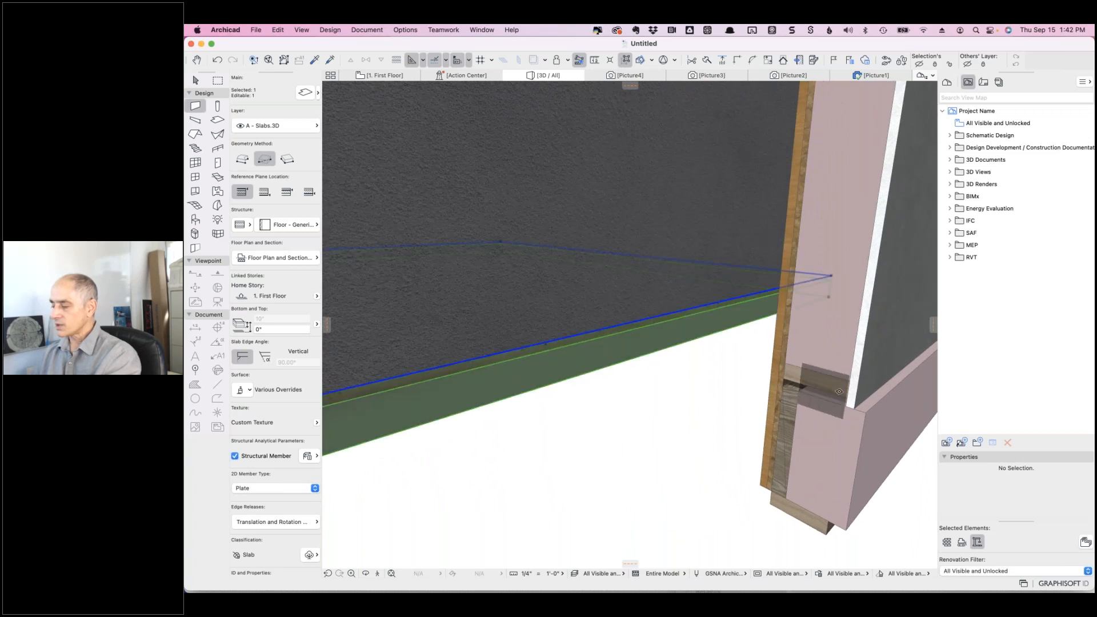
pyautogui.press('Escape')
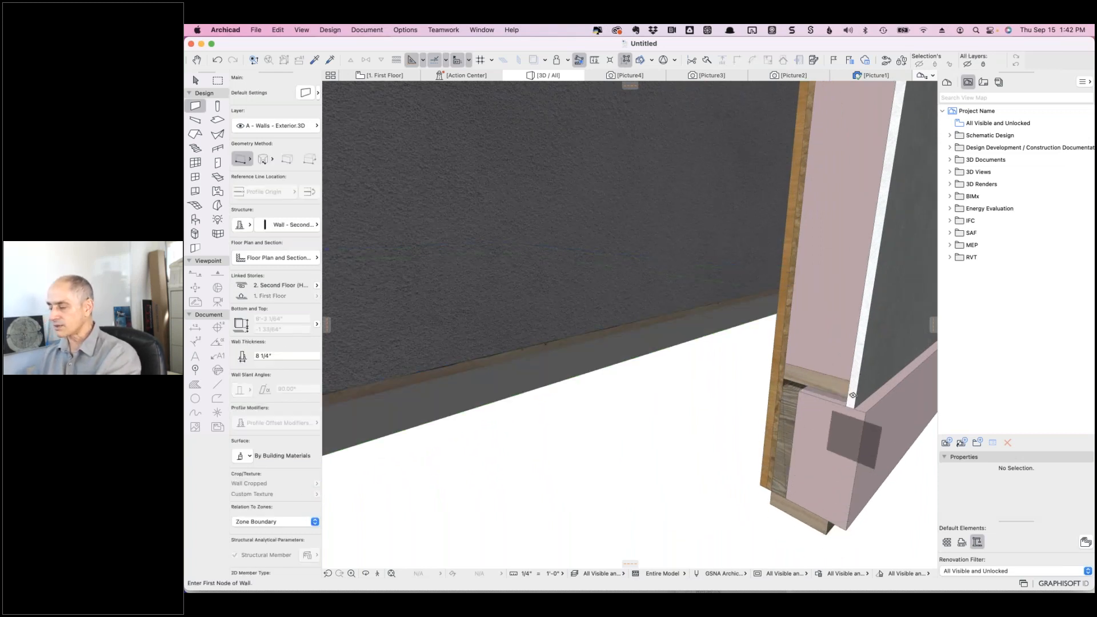
pyautogui.scroll(-1, 847, 393)
pyautogui.scroll(-5, 854, 343)
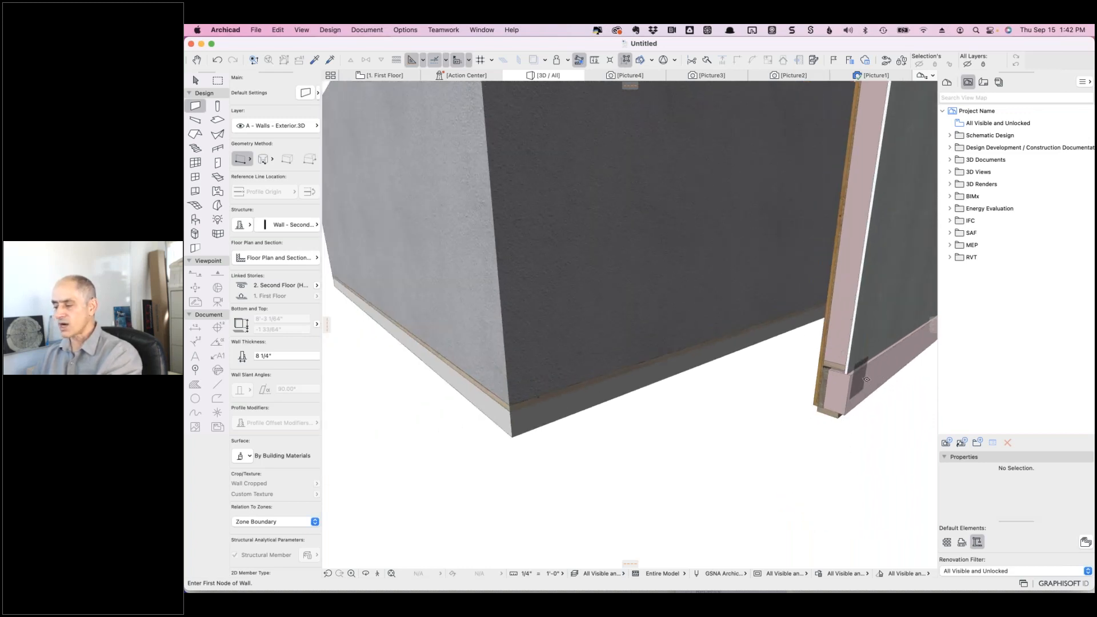
pyautogui.press('shift')
pyautogui.keyDown('shift'); pyautogui.click(864, 313); pyautogui.keyUp('shift')
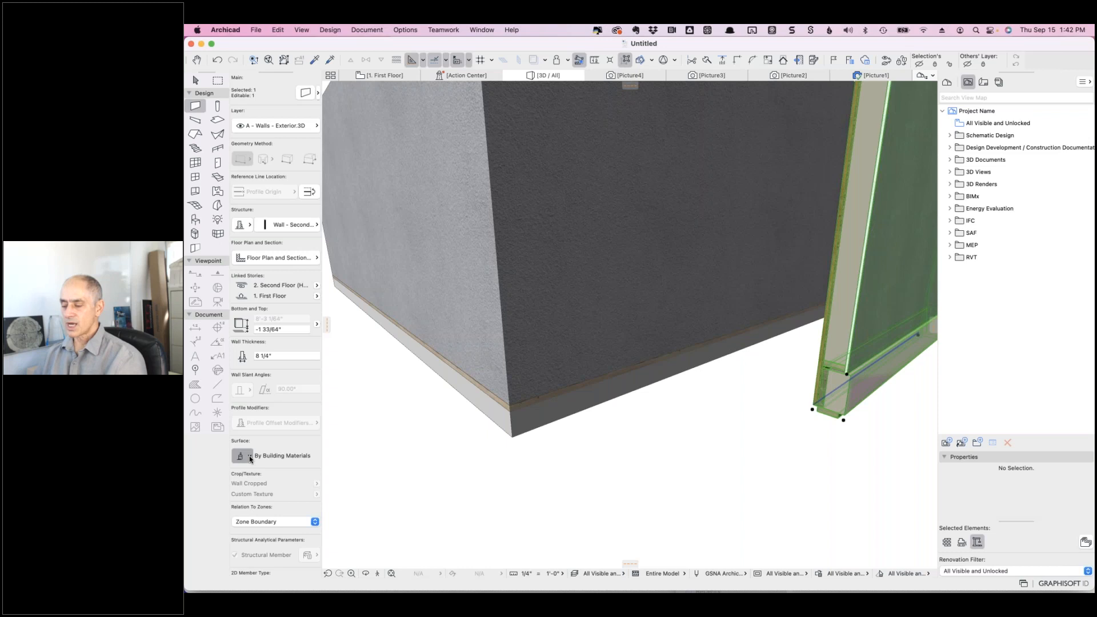
pyautogui.click(249, 456)
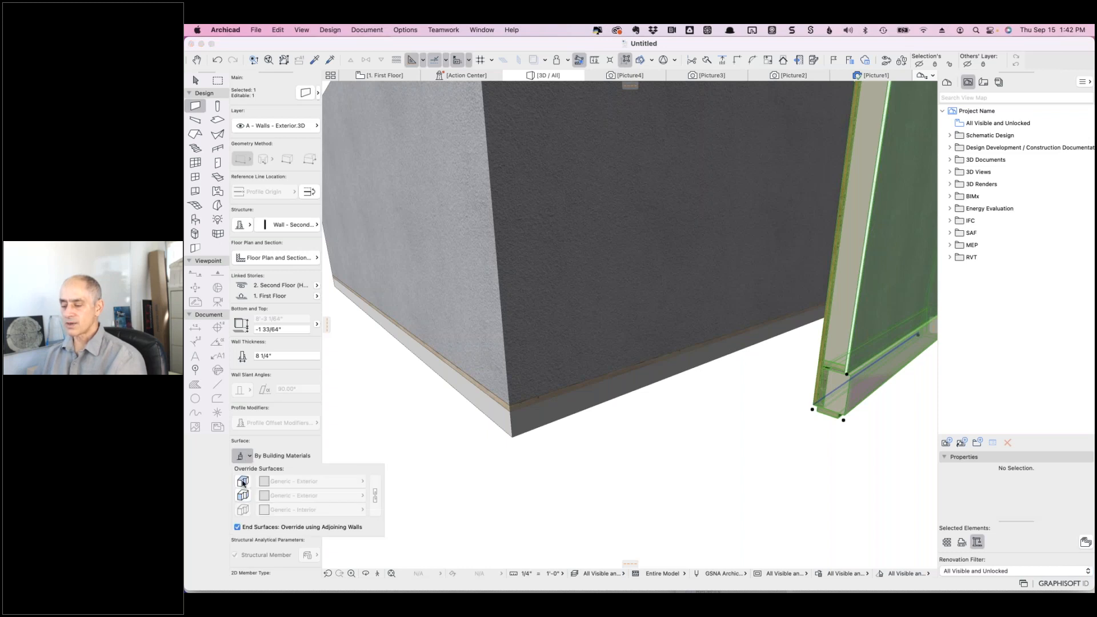
pyautogui.click(243, 482)
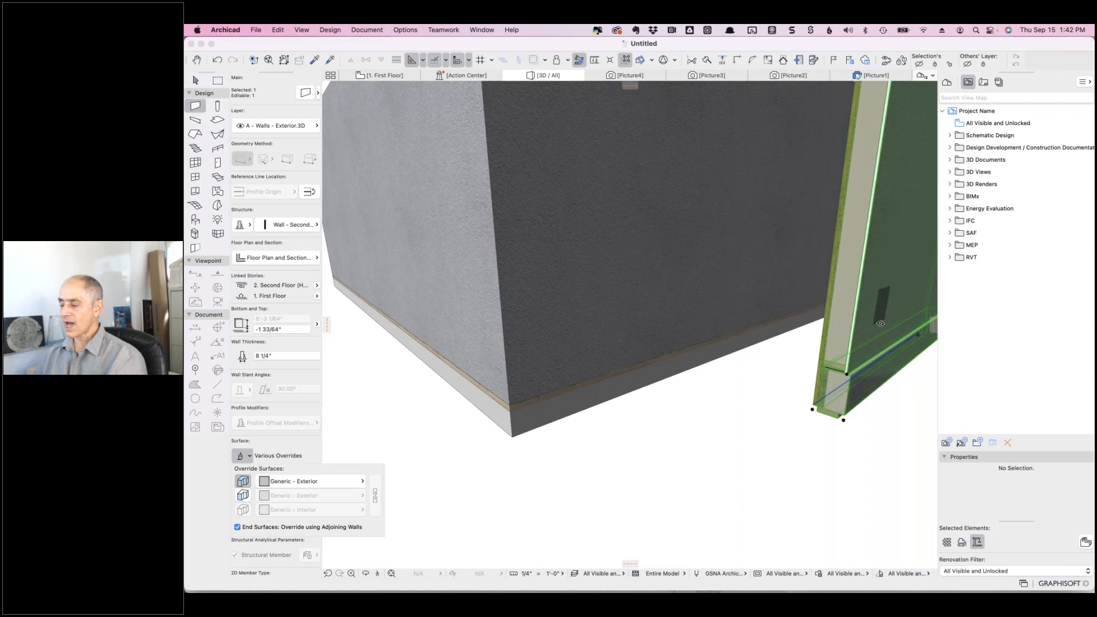
pyautogui.click(792, 430)
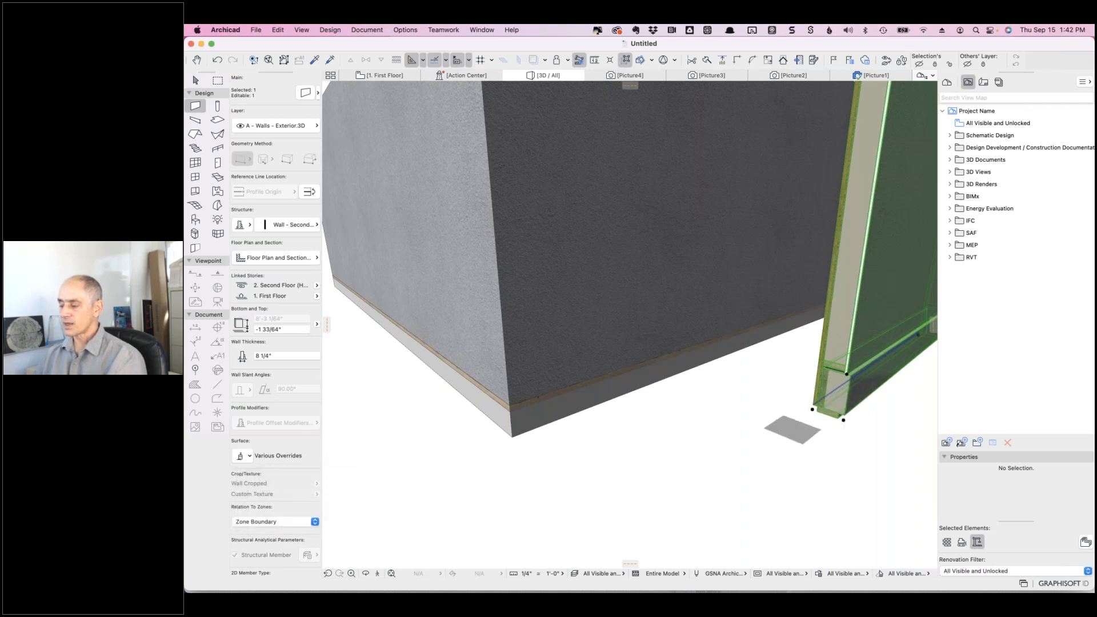
pyautogui.press('Escape')
pyautogui.scroll(5, 888, 372)
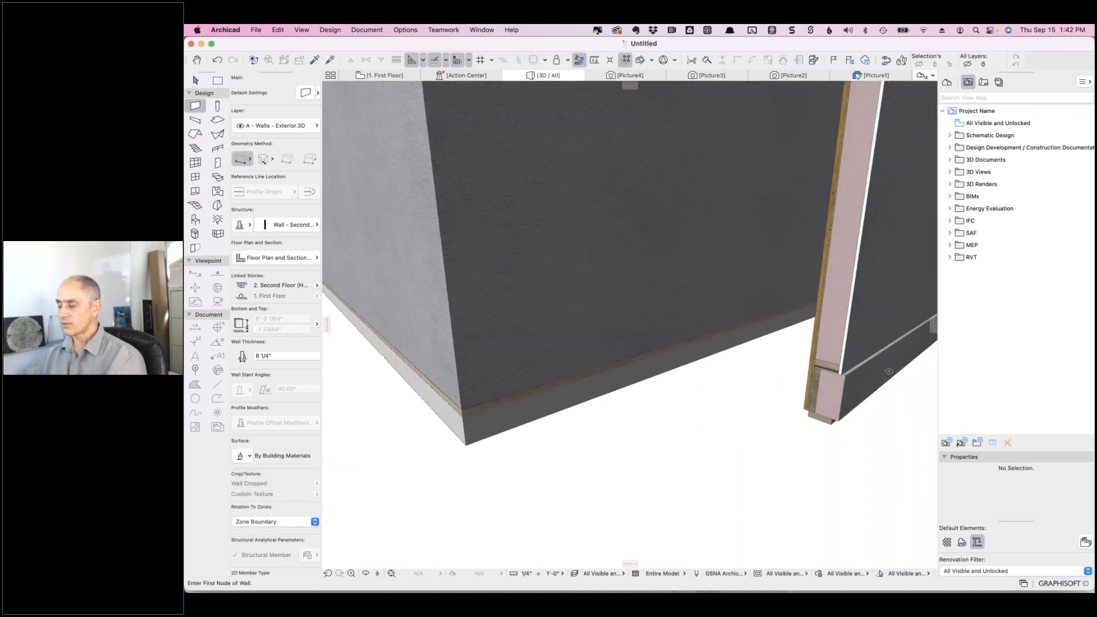
pyautogui.scroll(3, 888, 371)
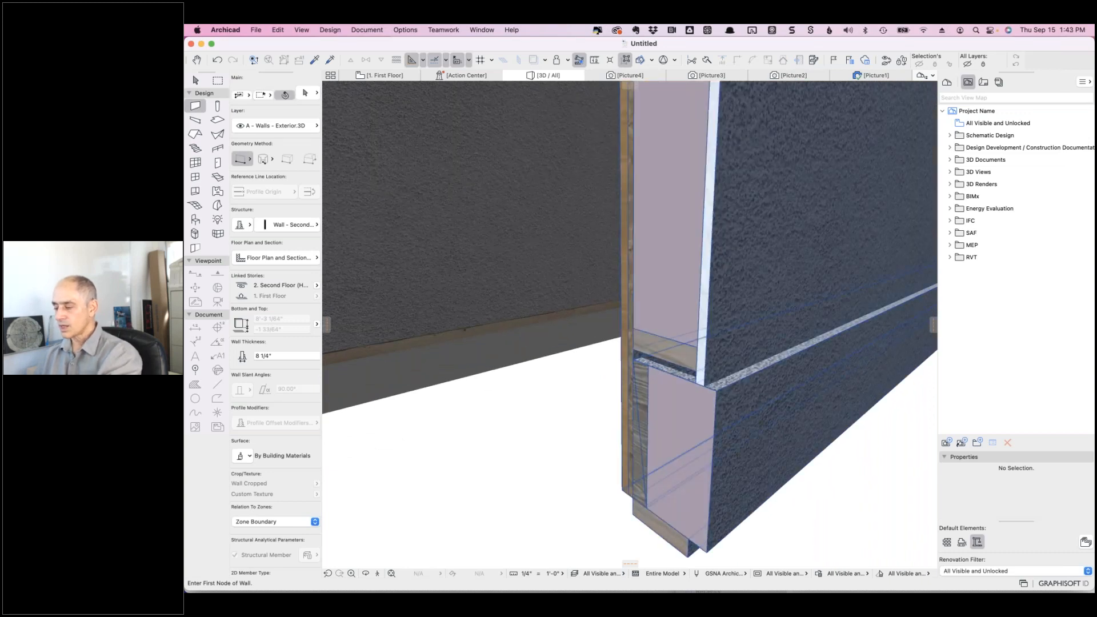
pyautogui.keyDown('shift'); pyautogui.click(756, 379); pyautogui.keyUp('shift')
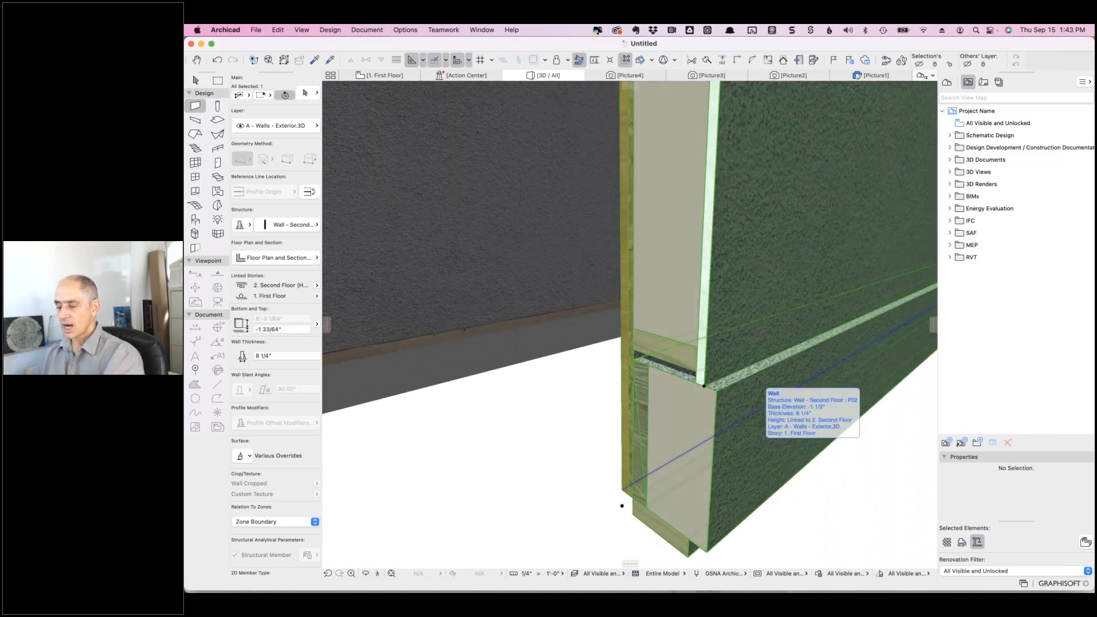
pyautogui.click(249, 456)
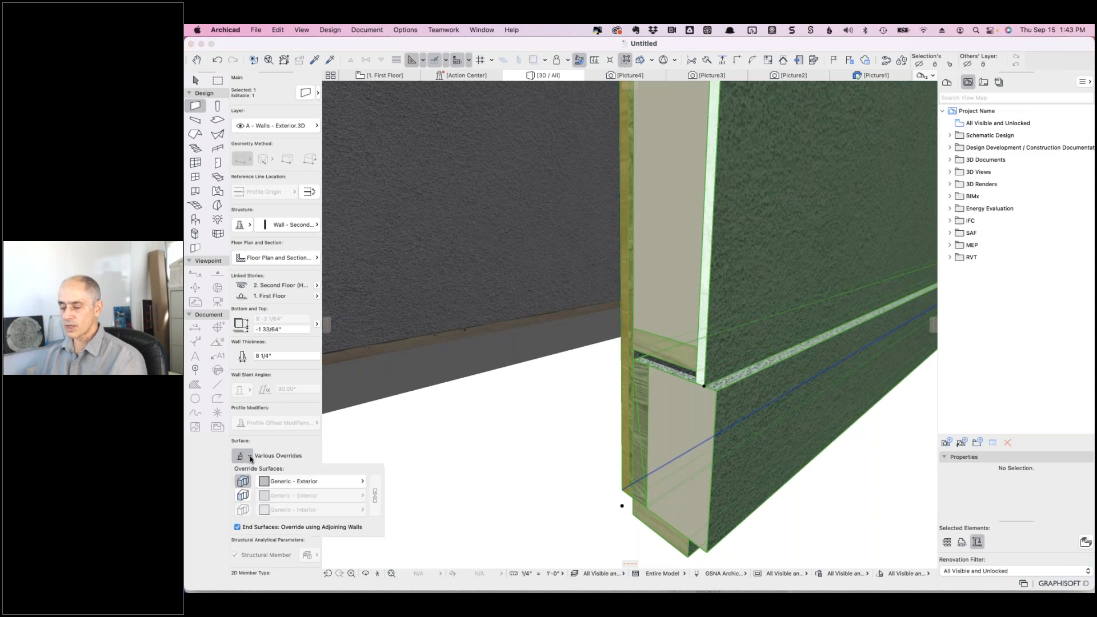
pyautogui.click(356, 483)
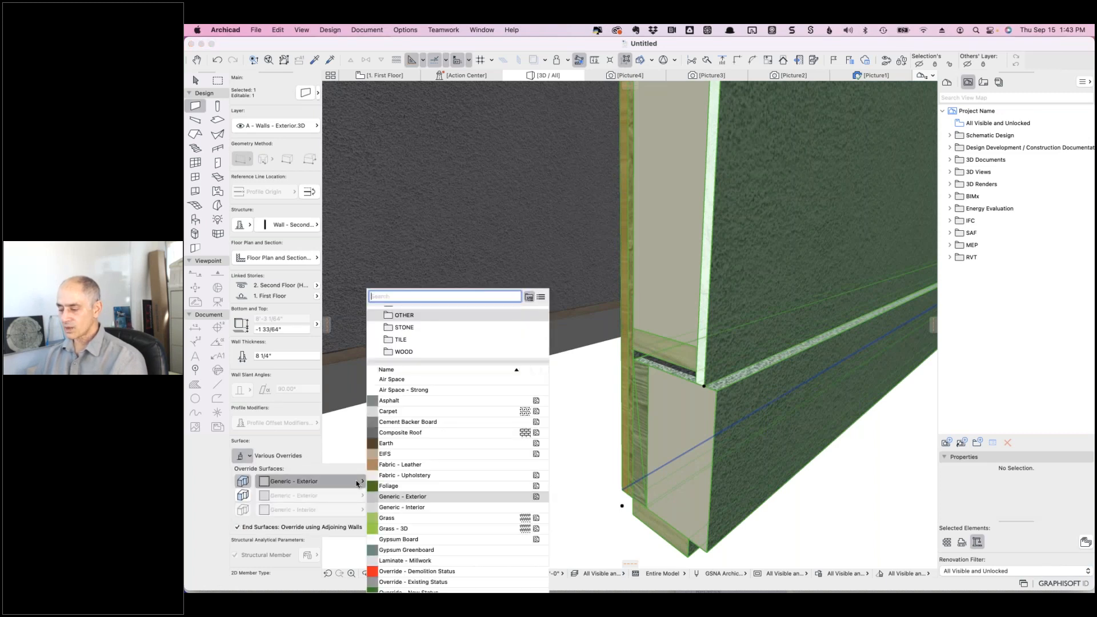
pyautogui.scroll(-3, 399, 511)
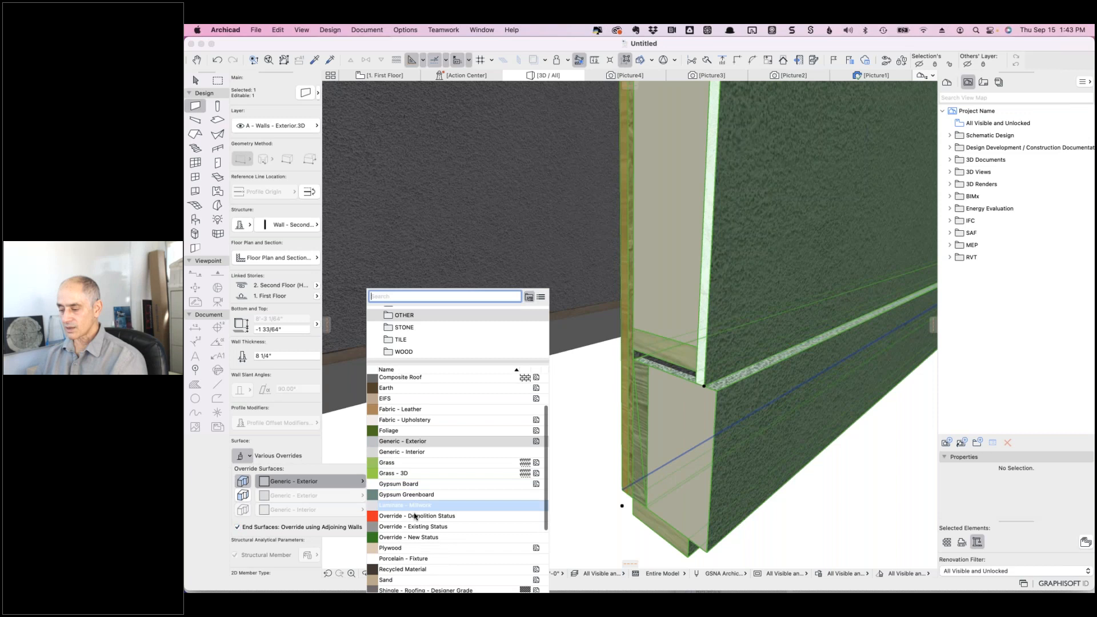
pyautogui.click(413, 517)
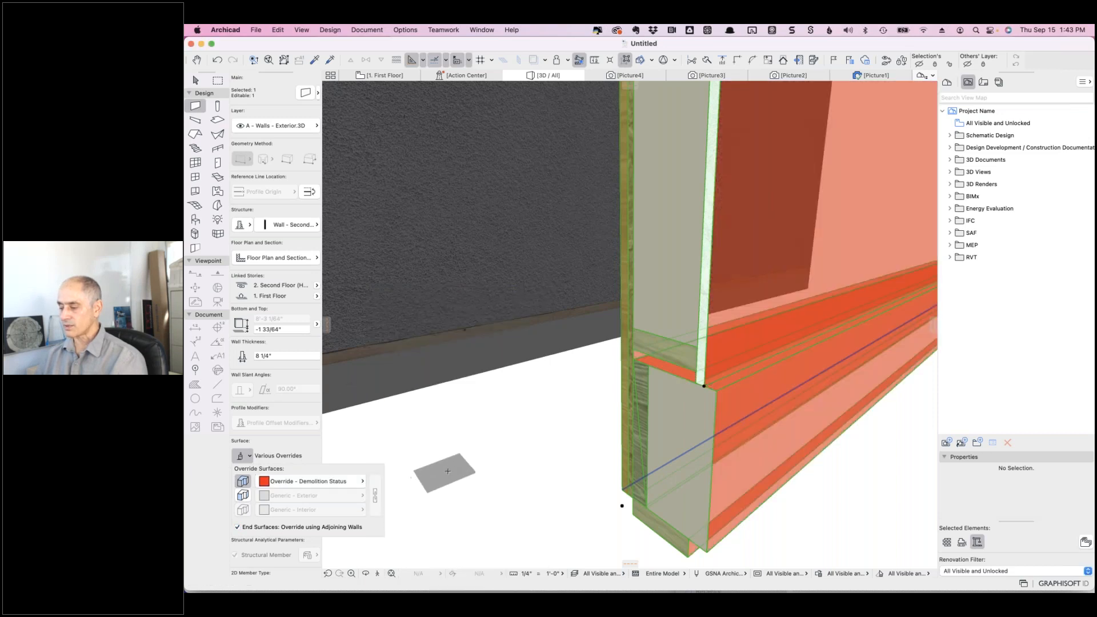
pyautogui.press('Escape')
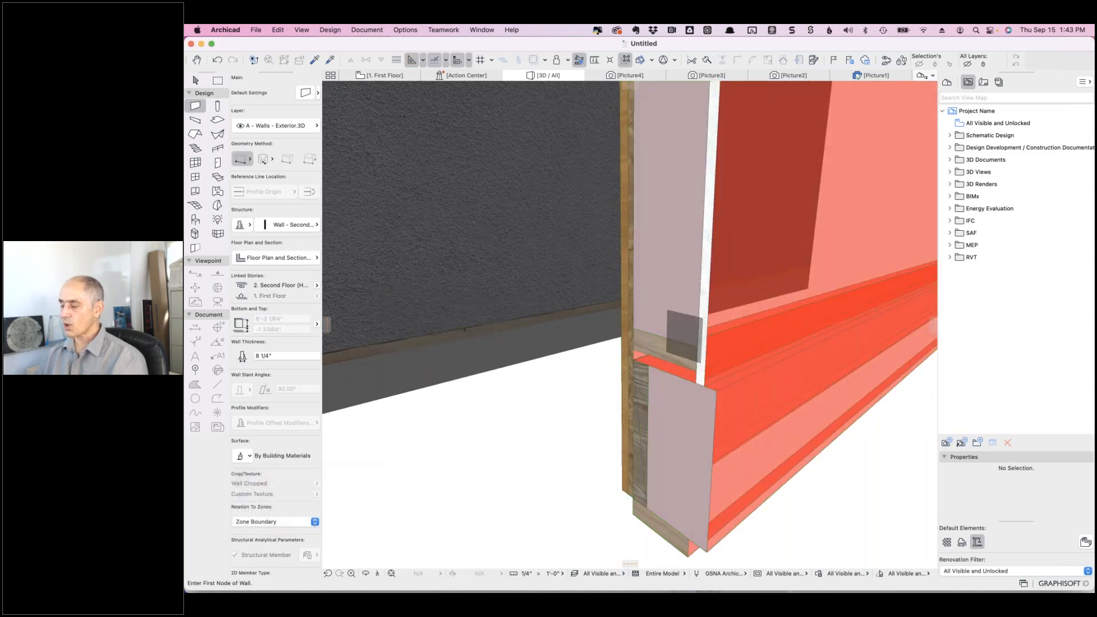
pyautogui.scroll(-3, 734, 328)
pyautogui.scroll(-4, 733, 328)
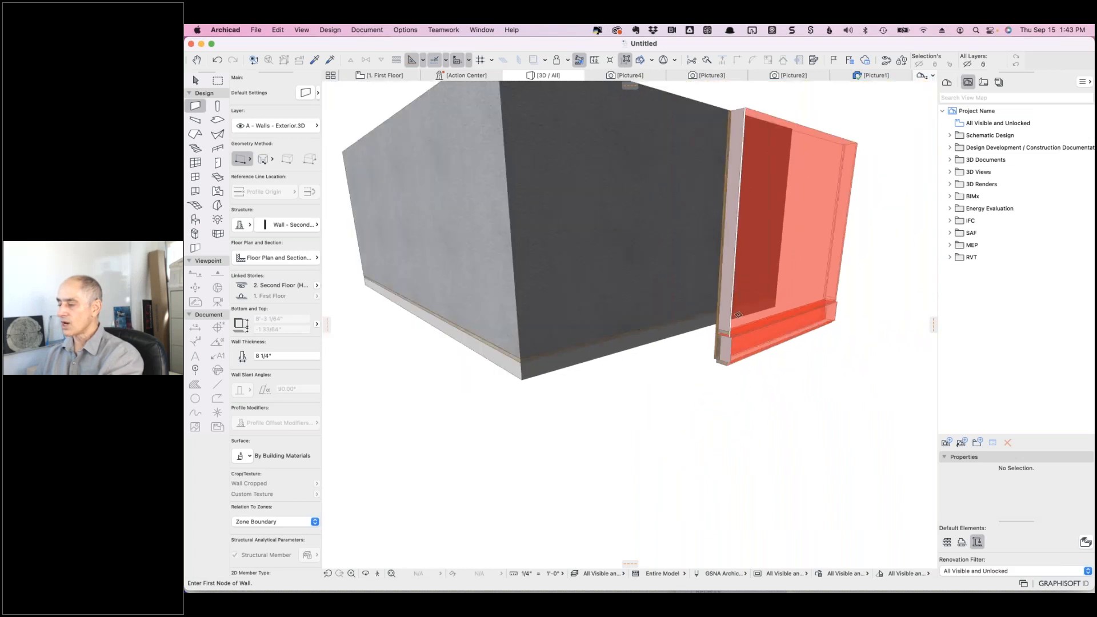
pyautogui.keyDown('shift'); pyautogui.click(777, 317); pyautogui.keyUp('shift')
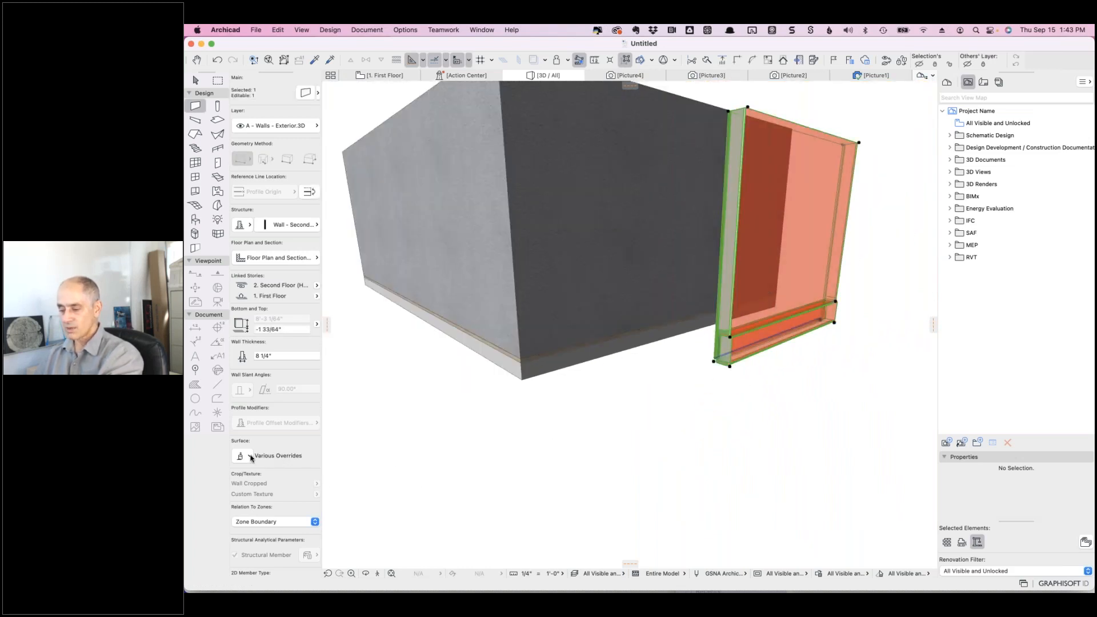
pyautogui.click(250, 457)
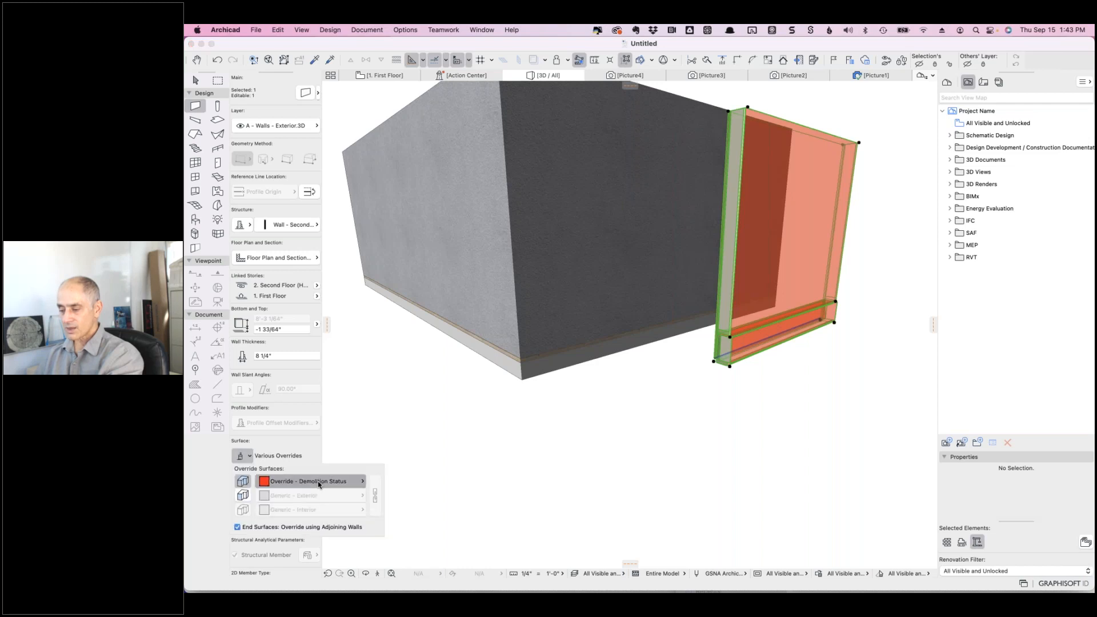
pyautogui.click(318, 481)
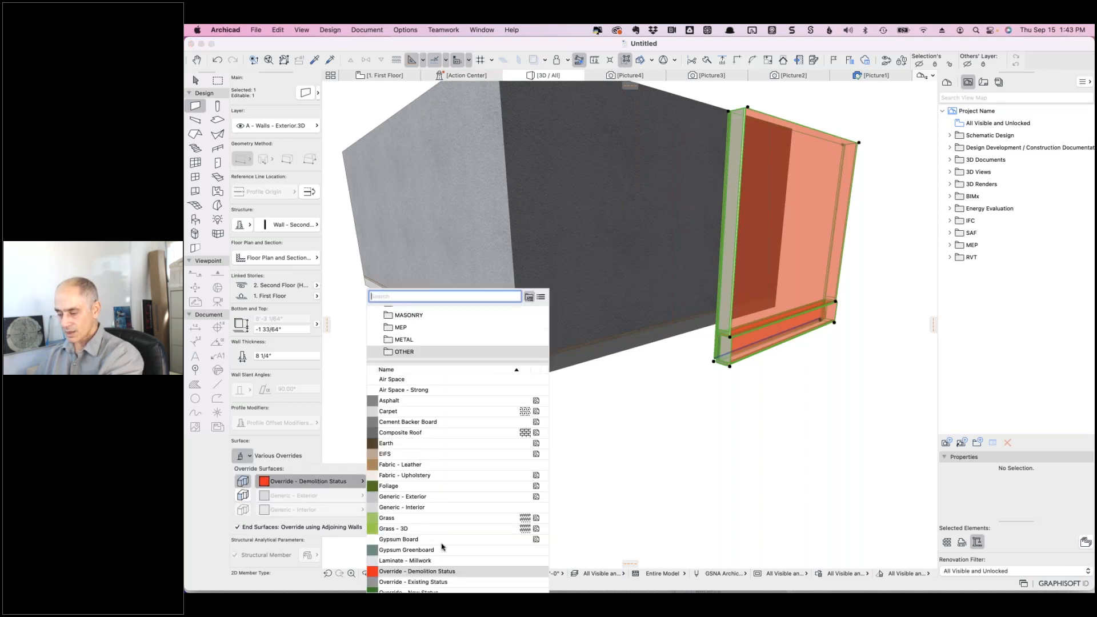
pyautogui.scroll(-6, 440, 542)
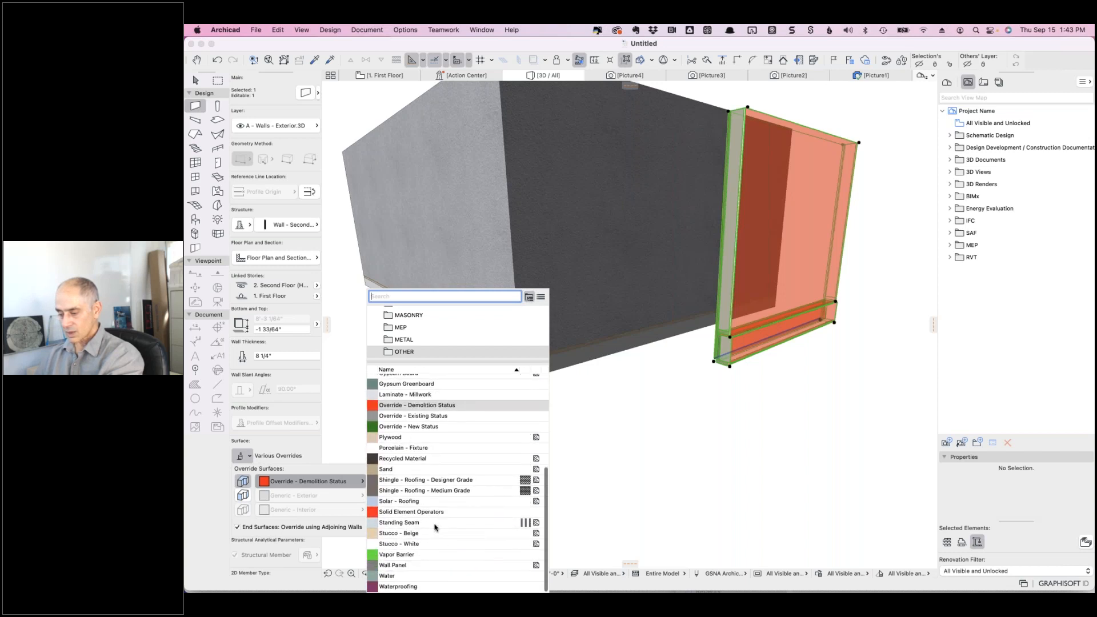
pyautogui.click(426, 534)
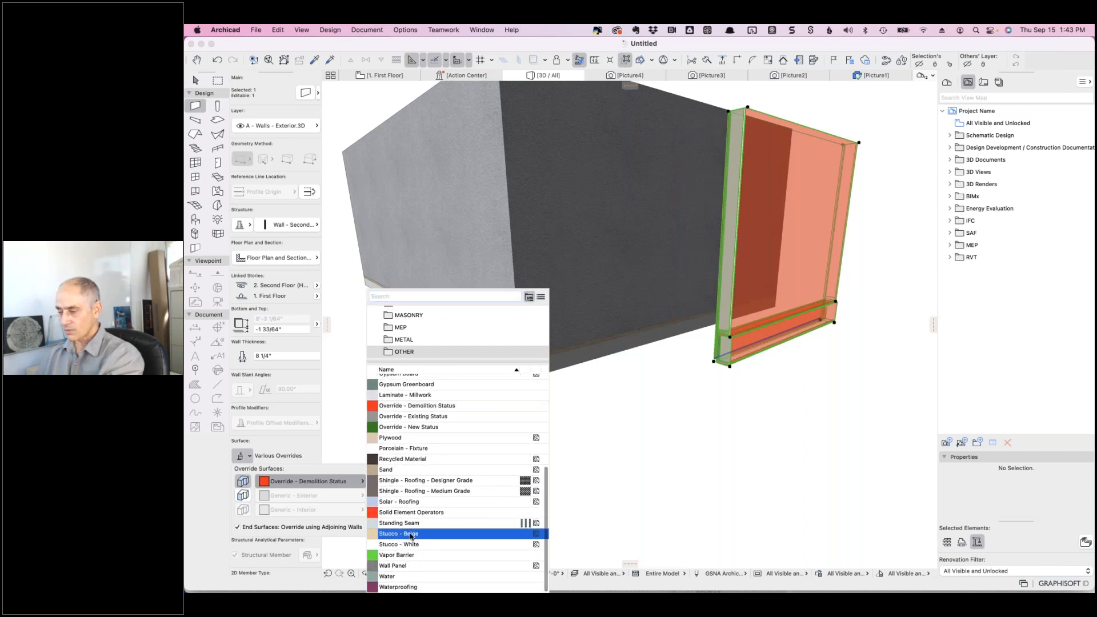
pyautogui.press('Escape')
pyautogui.keyDown('shift'); pyautogui.moveTo(678, 370); pyautogui.dragTo(716, 343, button='middle'); pyautogui.keyUp('shift')
pyautogui.keyDown('shift'); pyautogui.click(717, 343); pyautogui.keyUp('shift')
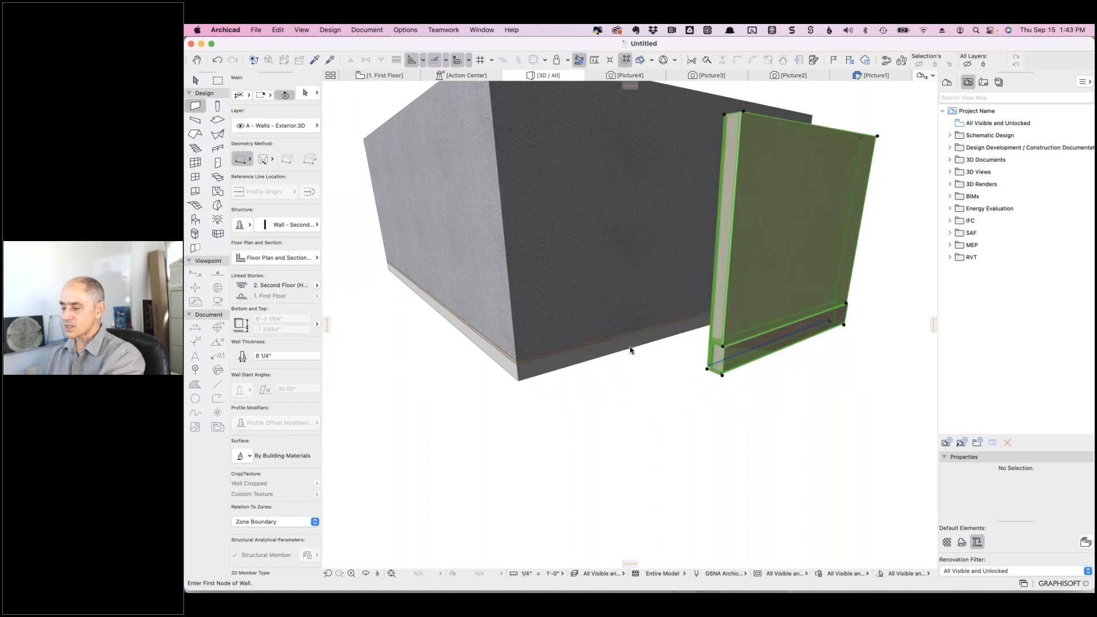
pyautogui.scroll(10, 760, 333)
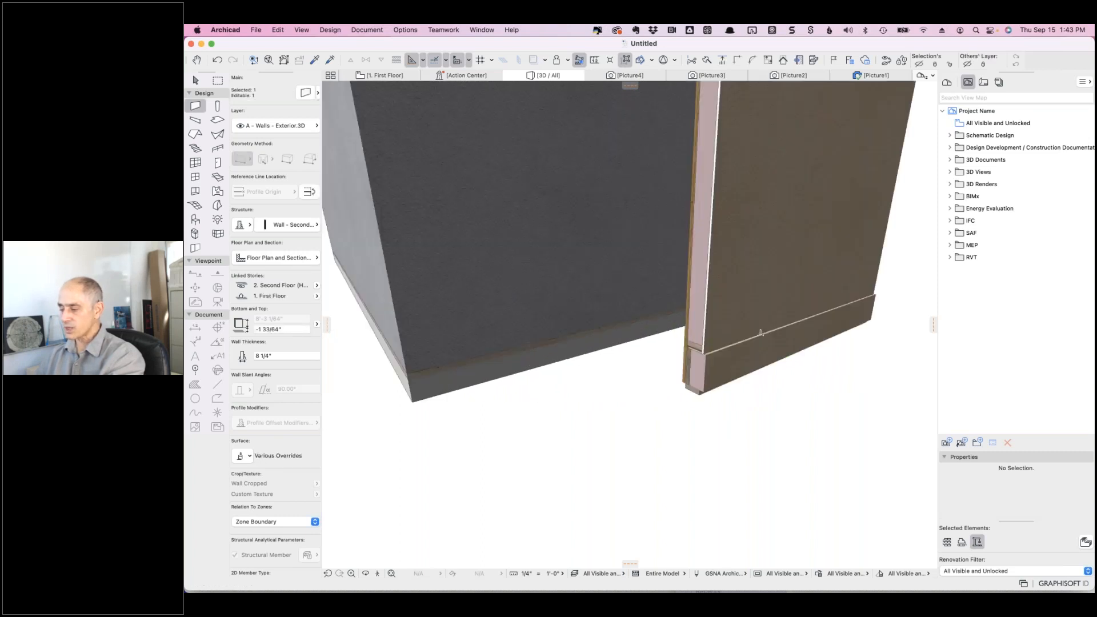
pyautogui.scroll(3, 760, 333)
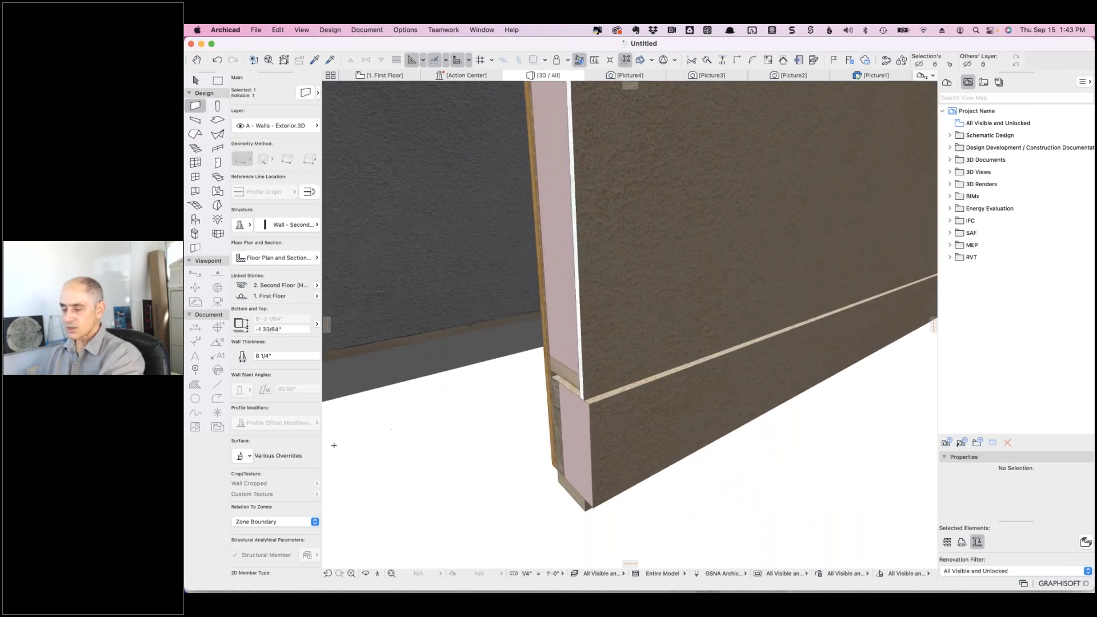
pyautogui.click(250, 456)
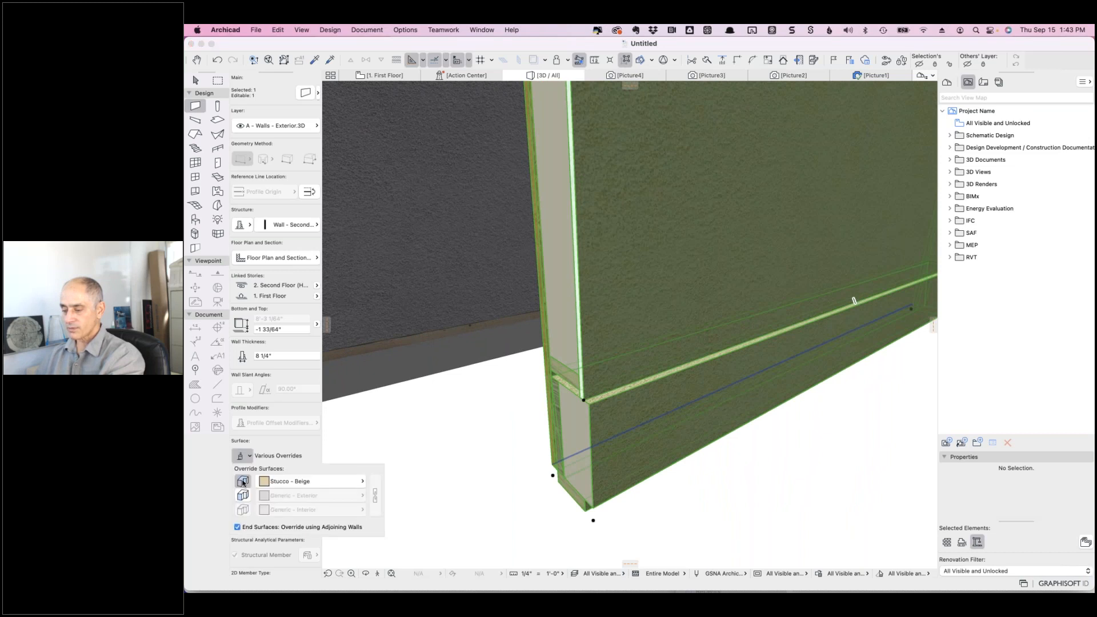
pyautogui.click(243, 481)
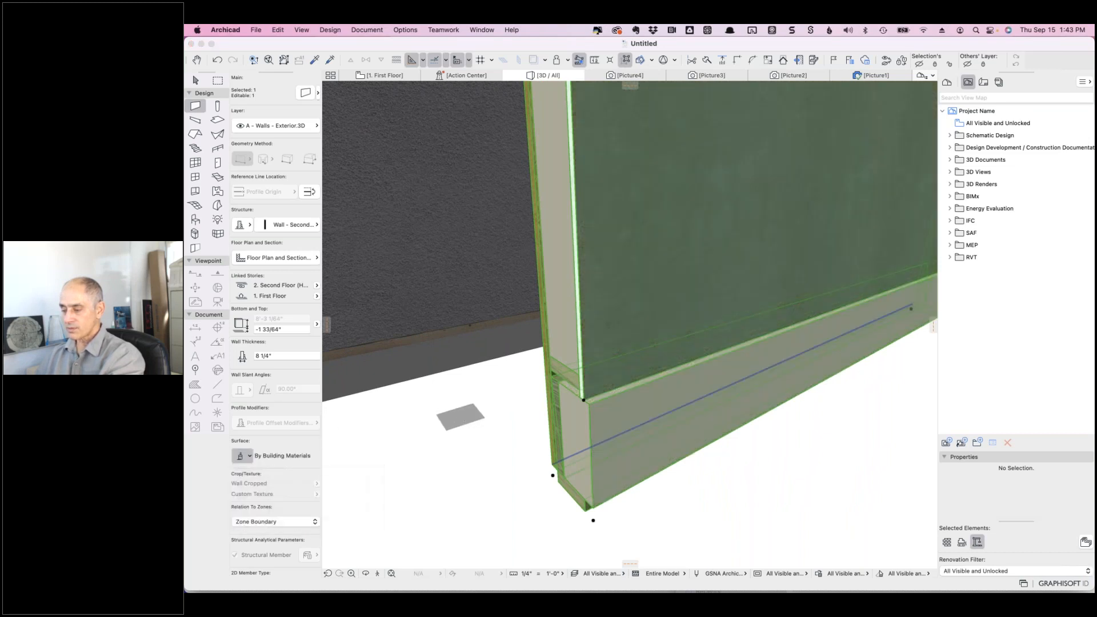
pyautogui.press('Escape')
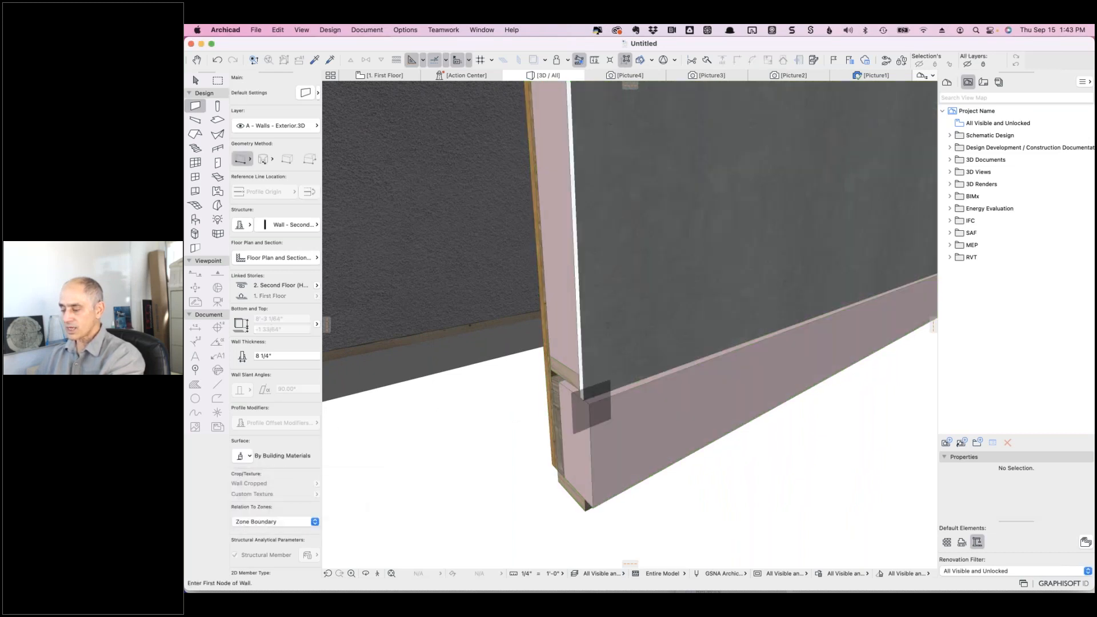
# - Override the outer face of the front and end walls with Plywood
pyautogui.keyDown('shift'); pyautogui.moveTo(533, 427); pyautogui.dragTo(828, 394, button='middle'); pyautogui.keyUp('shift')
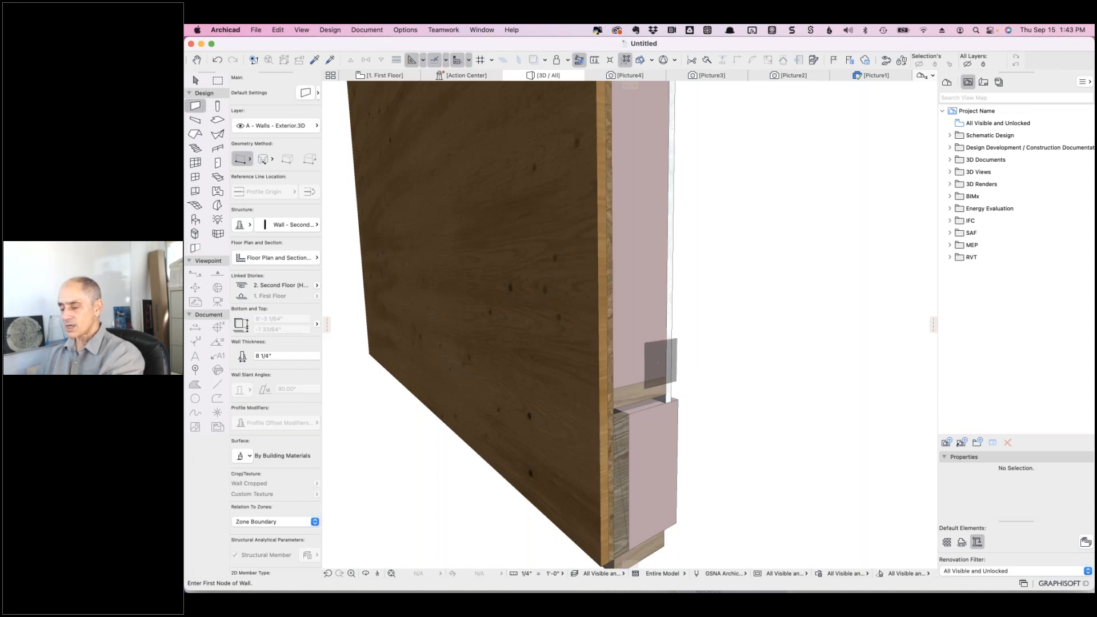
pyautogui.scroll(-5, 663, 362)
pyautogui.scroll(10, 663, 362)
pyautogui.scroll(-10, 663, 362)
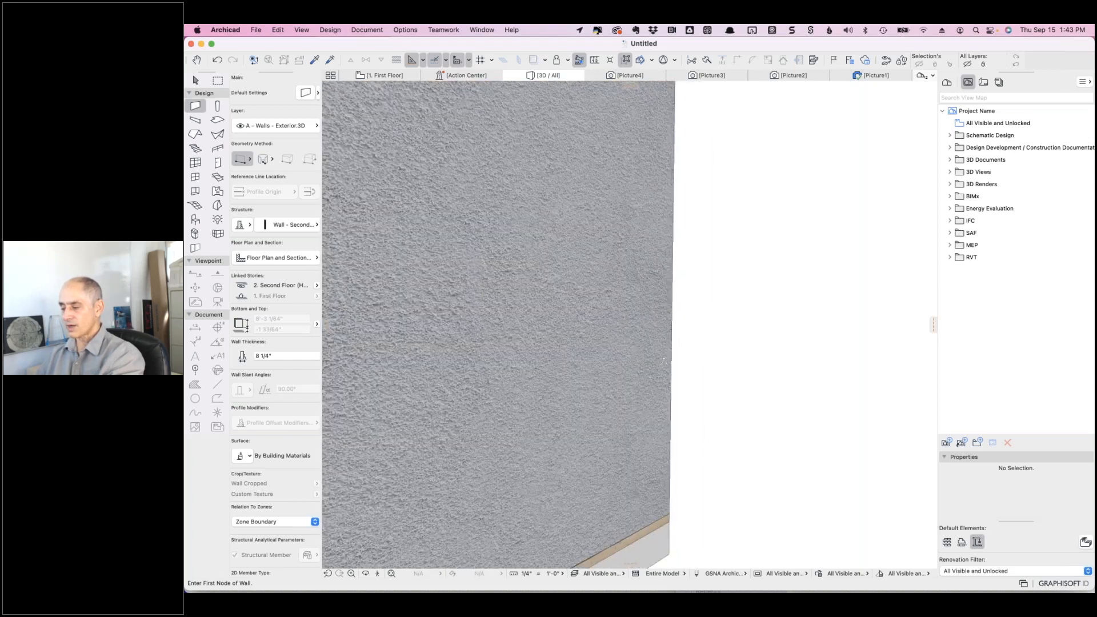
pyautogui.keyDown('shift'); pyautogui.moveTo(470, 399); pyautogui.dragTo(544, 448, button='middle'); pyautogui.keyUp('shift')
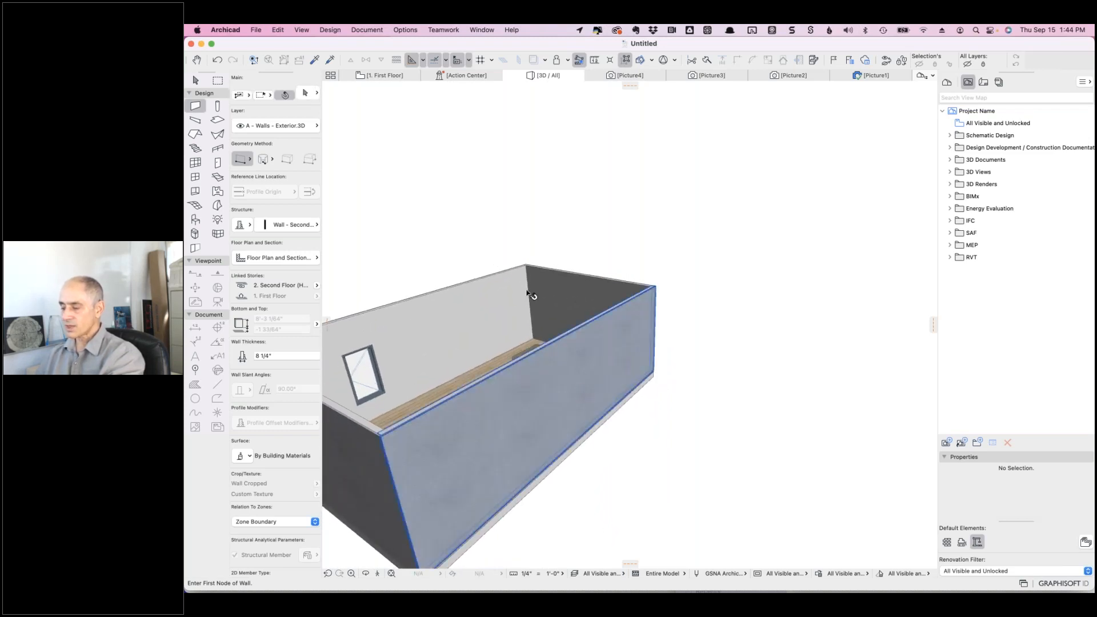
pyautogui.keyDown('shift'); pyautogui.click(601, 354); pyautogui.keyUp('shift')
pyautogui.keyDown('shift'); pyautogui.click(593, 304); pyautogui.keyUp('shift')
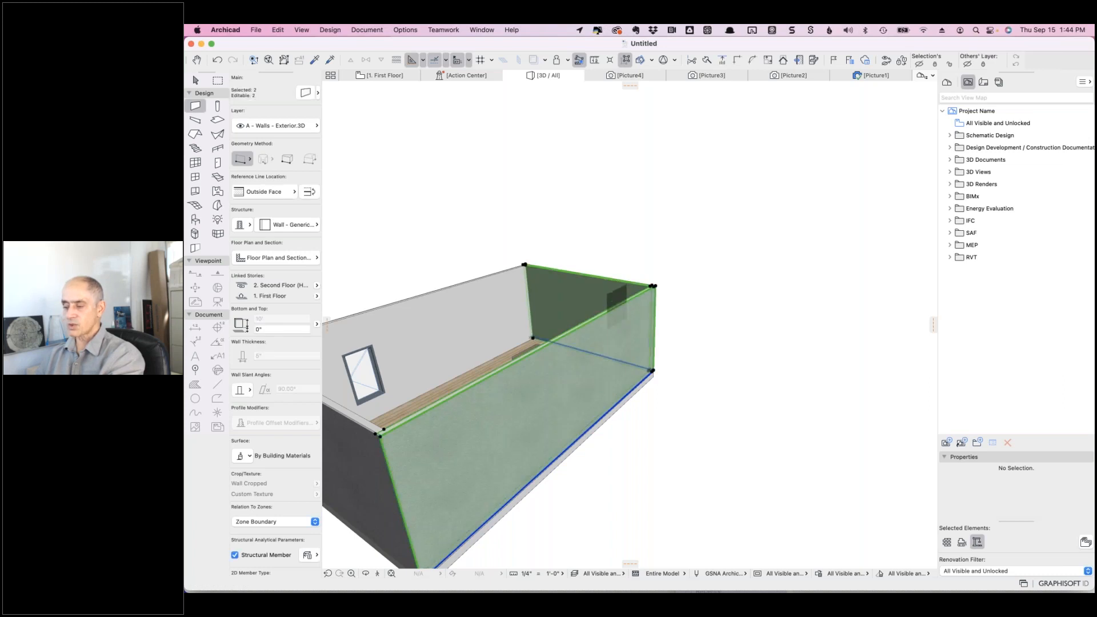
pyautogui.click(247, 458)
pyautogui.click(243, 481)
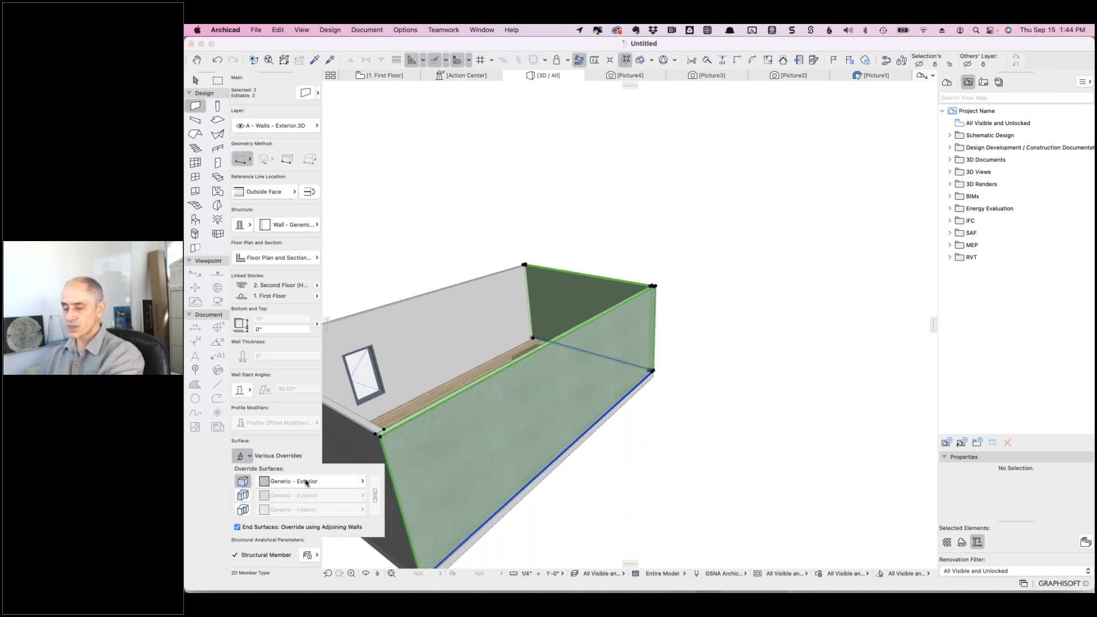
pyautogui.click(307, 482)
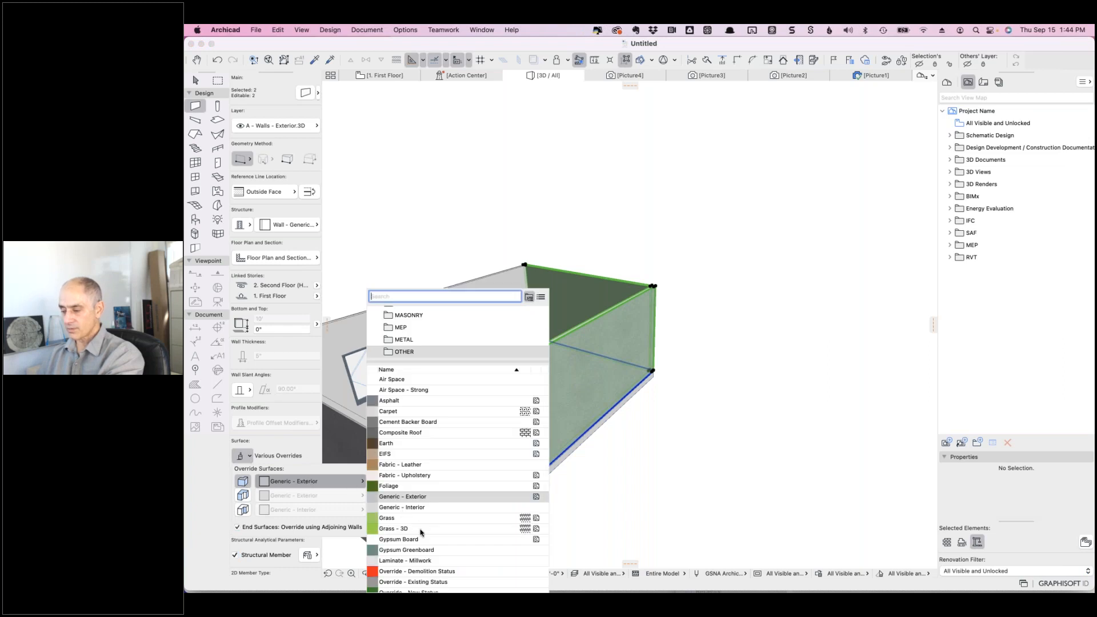
pyautogui.scroll(-3, 422, 531)
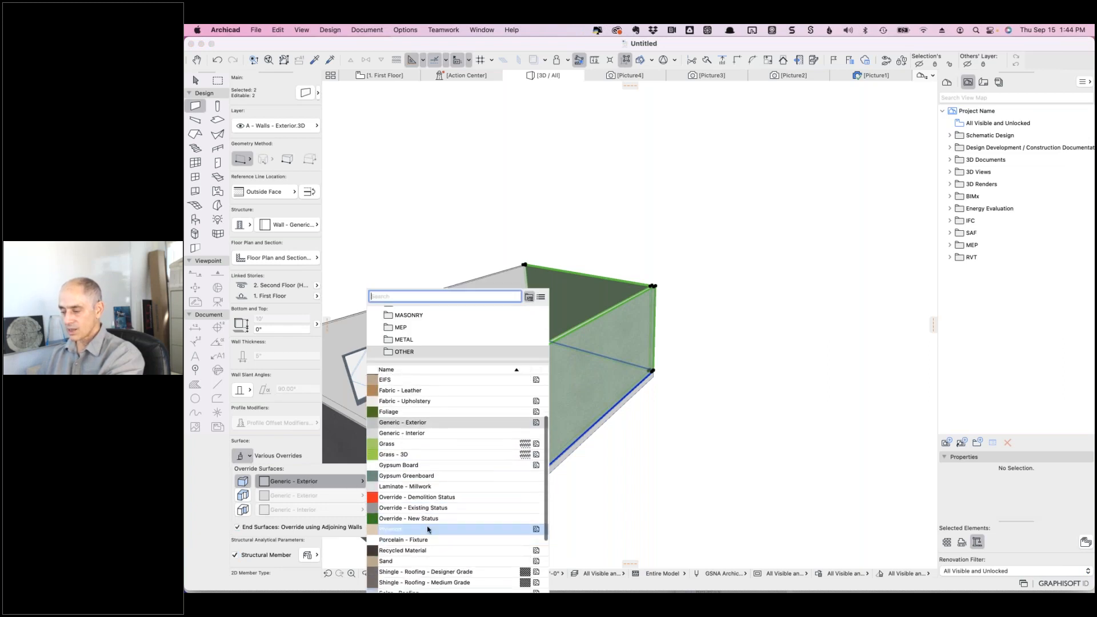
pyautogui.click(427, 529)
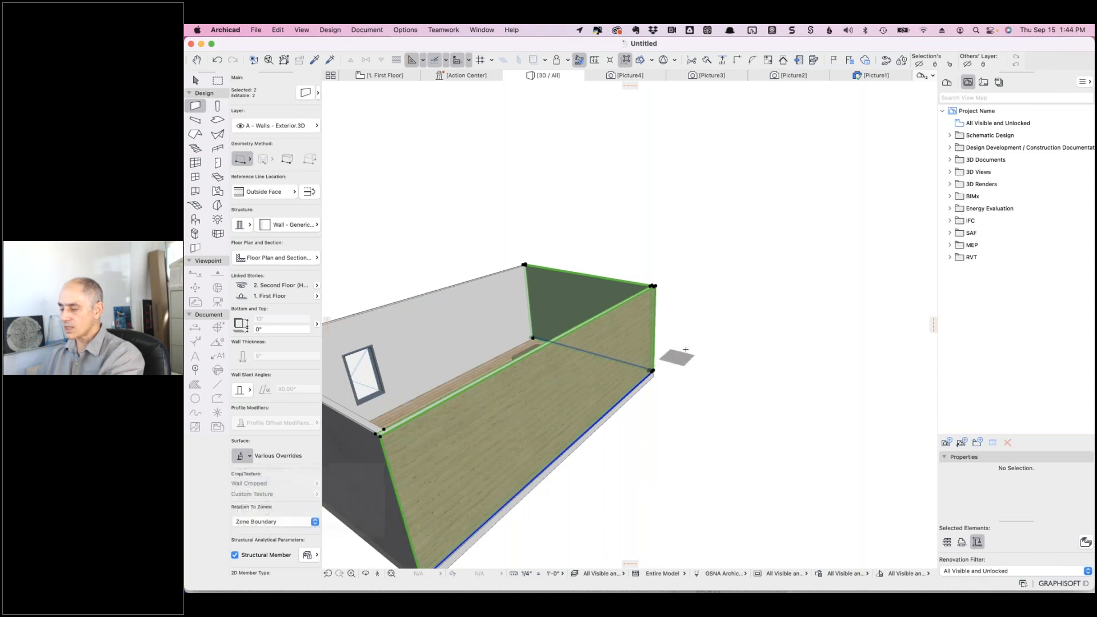
pyautogui.press('Escape')
# - Override the inside face of the far and right walls with Metal - Trim - Gold
pyautogui.keyDown('shift'); pyautogui.moveTo(666, 346); pyautogui.dragTo(721, 380, button='middle'); pyautogui.keyUp('shift')
pyautogui.scroll(5, 625, 295)
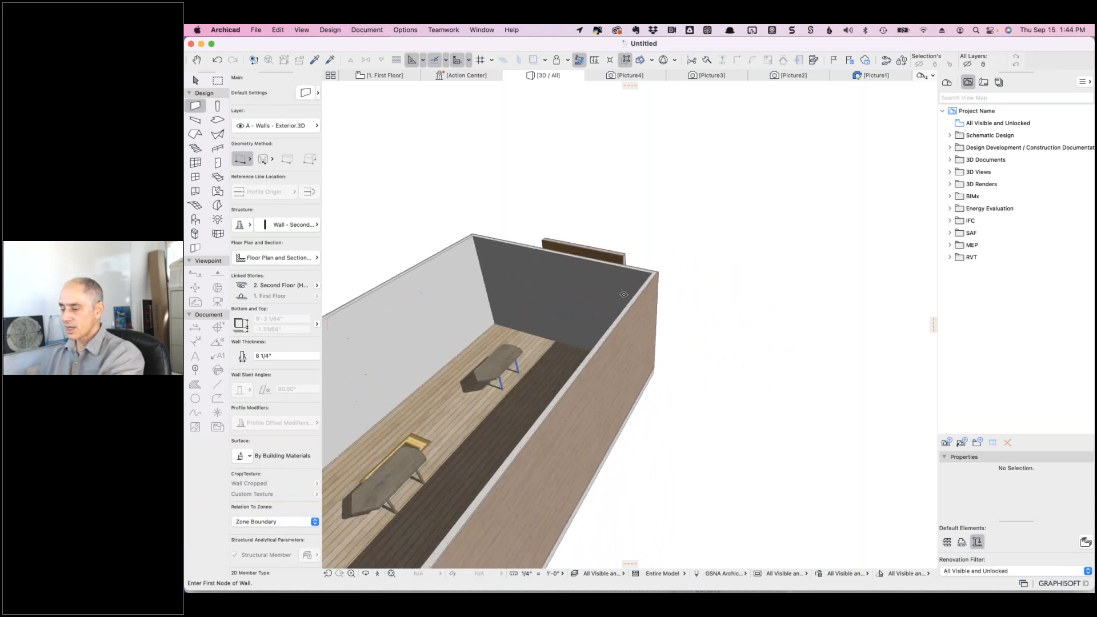
pyautogui.scroll(2, 625, 295)
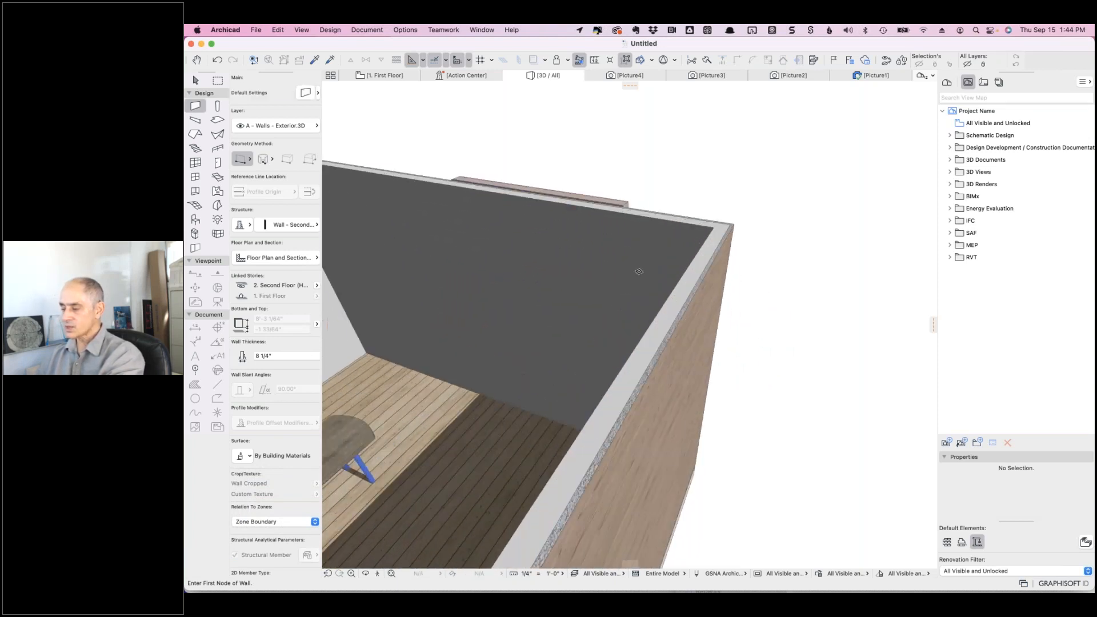
pyautogui.keyDown('shift'); pyautogui.click(643, 455); pyautogui.keyUp('shift')
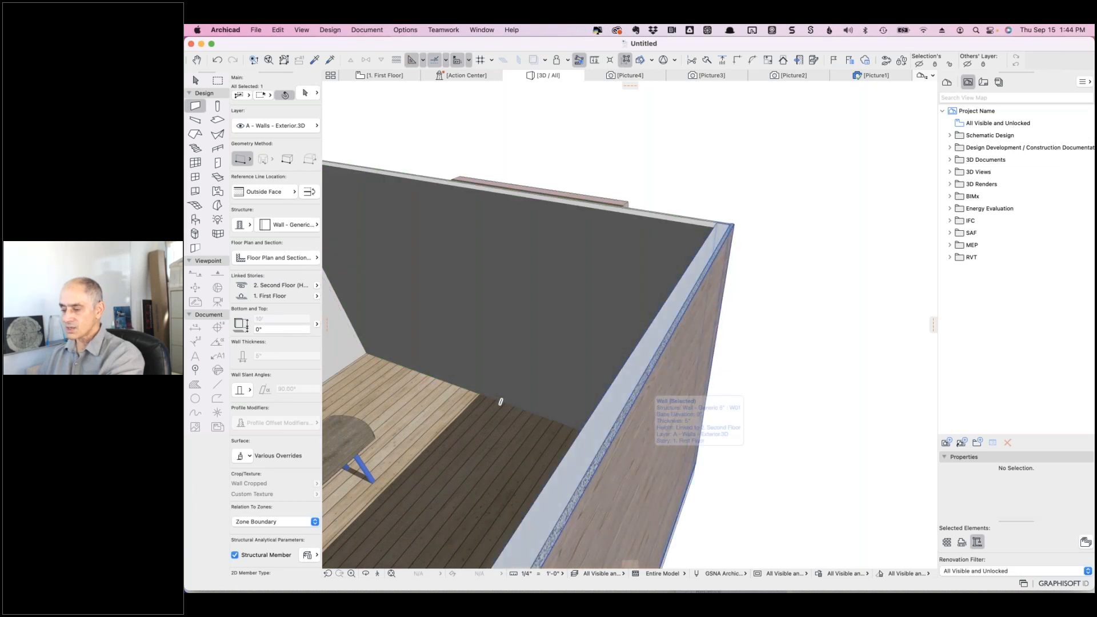
pyautogui.press('Escape')
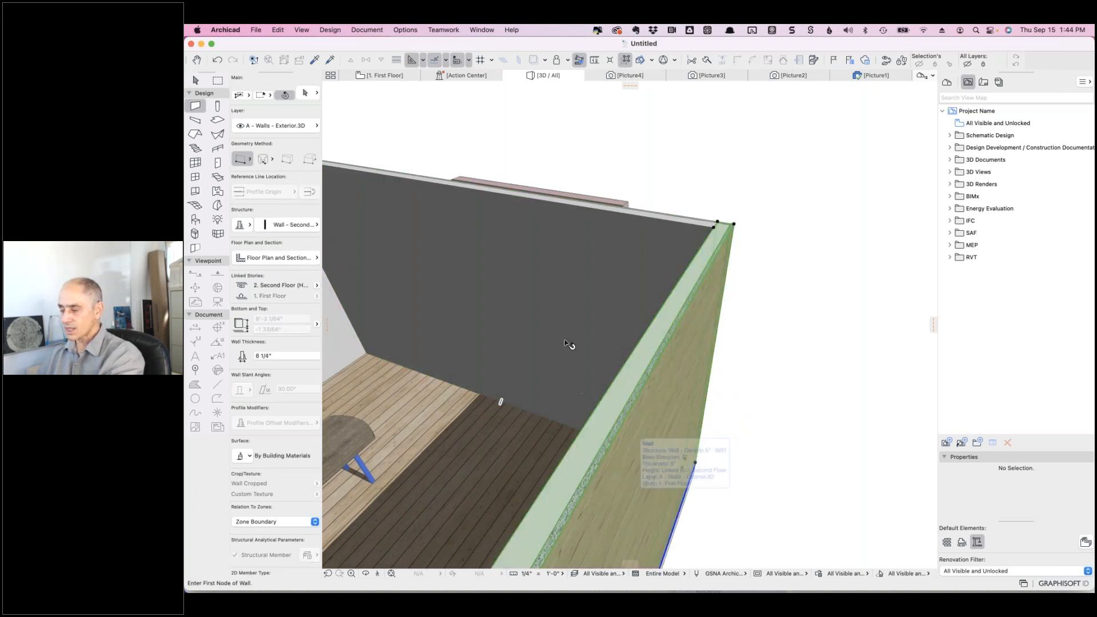
pyautogui.keyDown('shift'); pyautogui.click(553, 321); pyautogui.keyUp('shift')
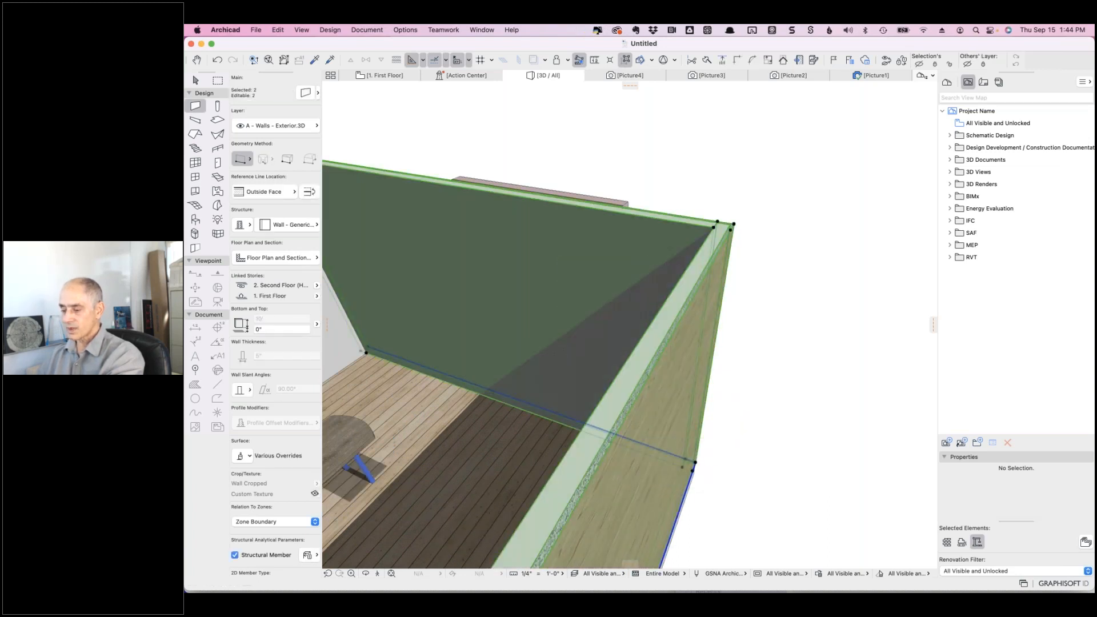
pyautogui.click(242, 456)
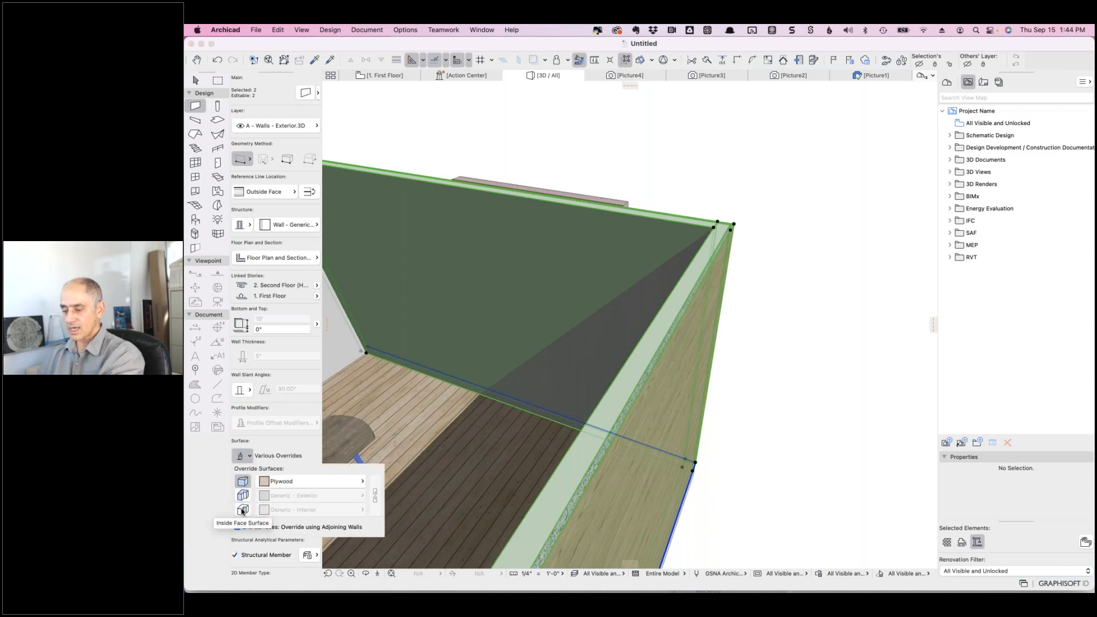
pyautogui.click(242, 510)
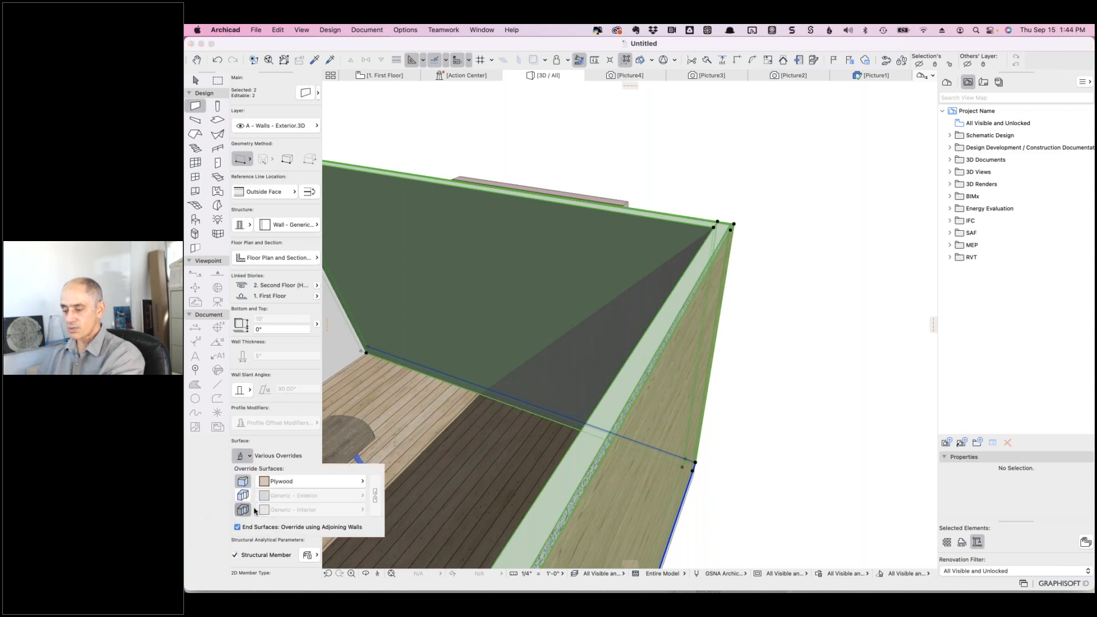
pyautogui.click(303, 509)
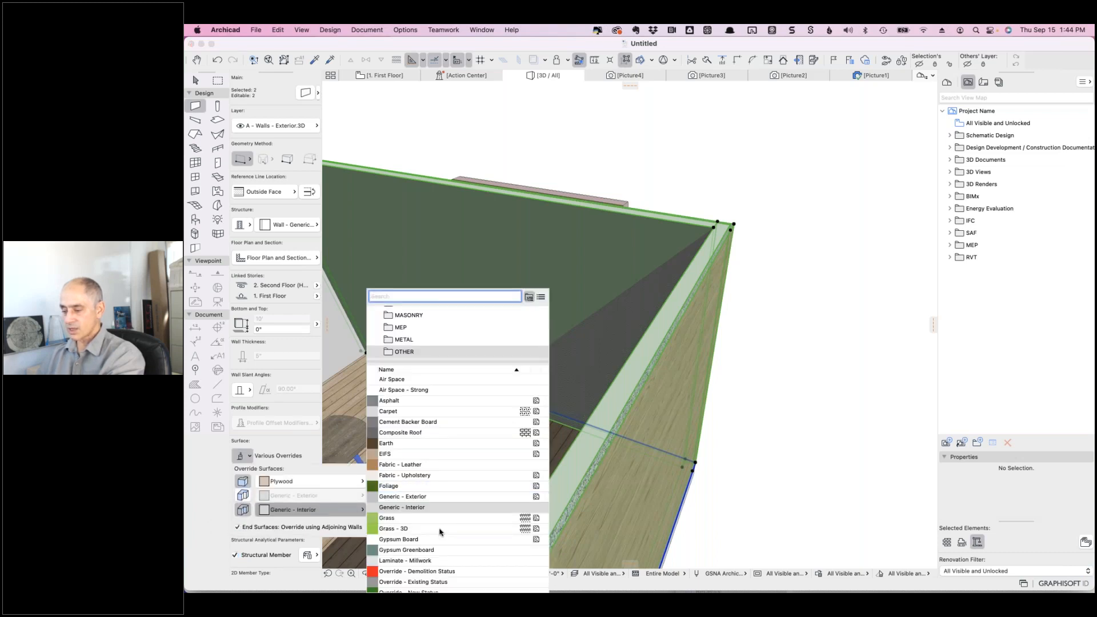
pyautogui.scroll(-5, 439, 523)
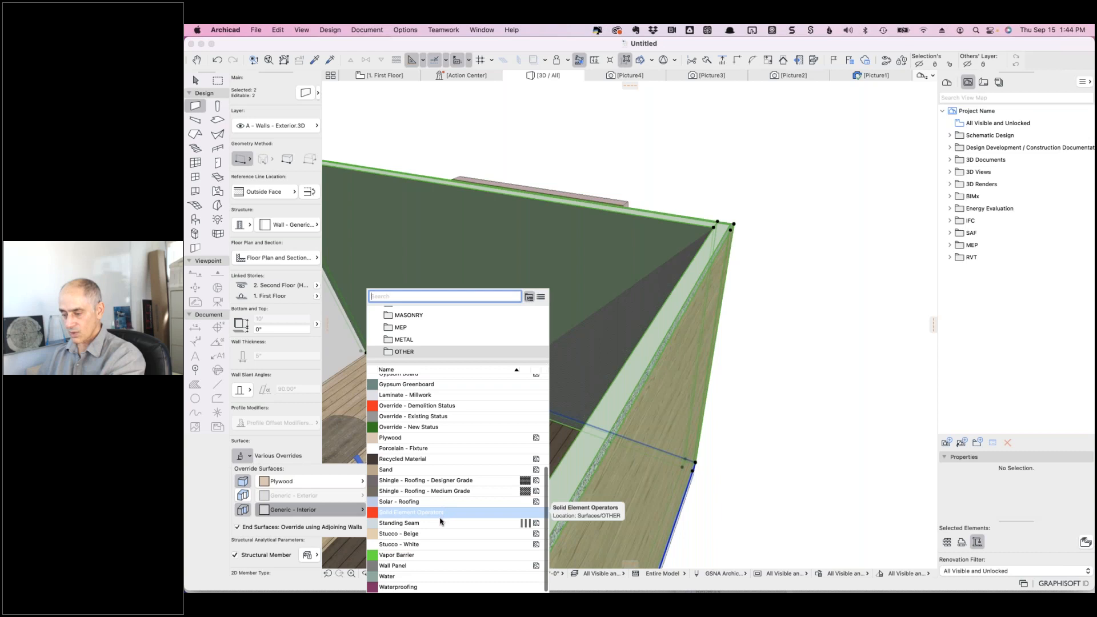
pyautogui.click(418, 339)
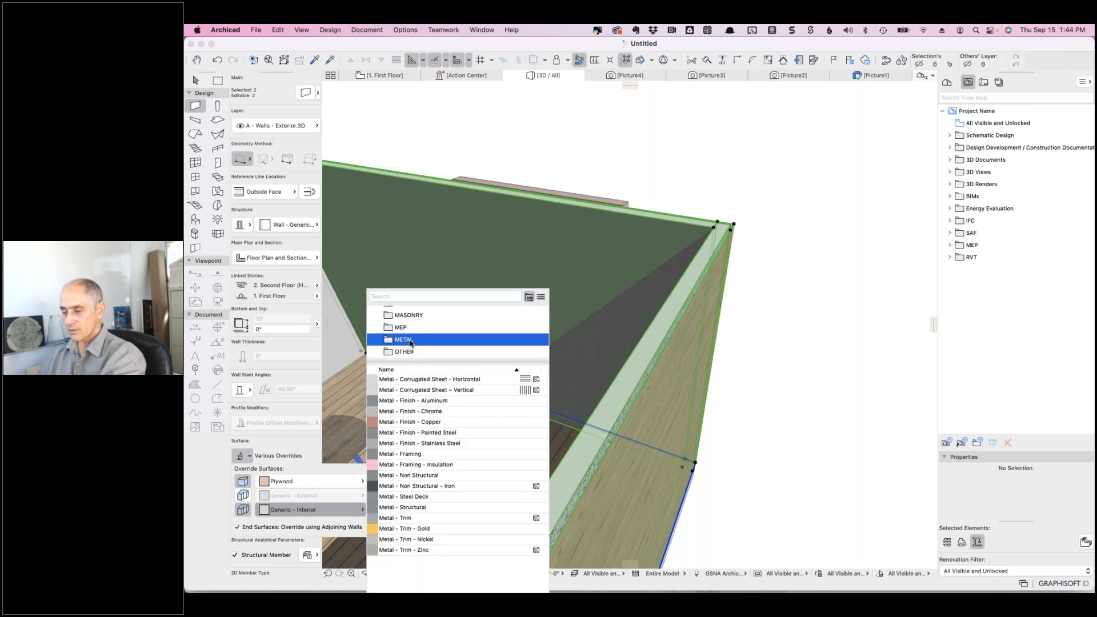
pyautogui.click(421, 529)
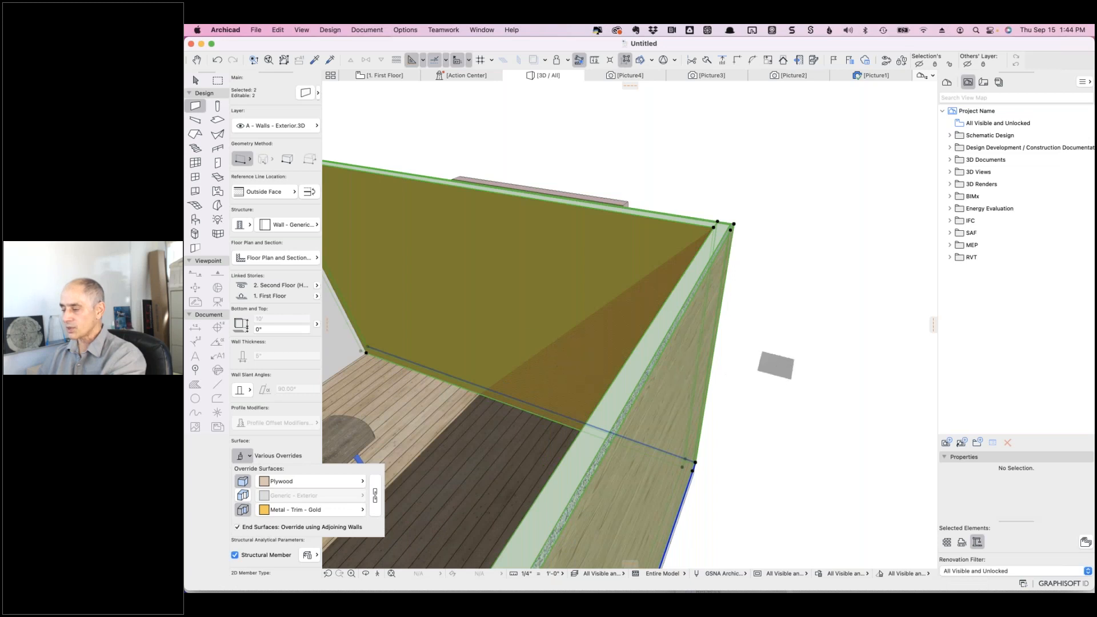
pyautogui.click(775, 365)
pyautogui.press('Escape')
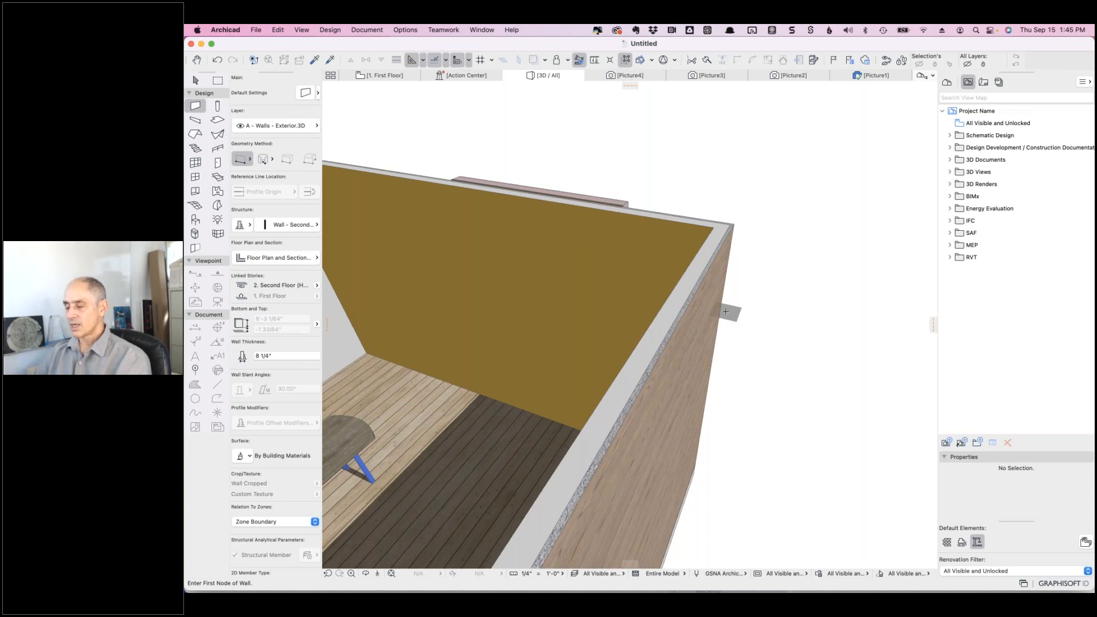
# - Orbit to an outside corner view and select the freestanding profiled wall
pyautogui.keyDown('shift'); pyautogui.moveTo(775, 301); pyautogui.dragTo(381, 255, button='middle'); pyautogui.keyUp('shift')
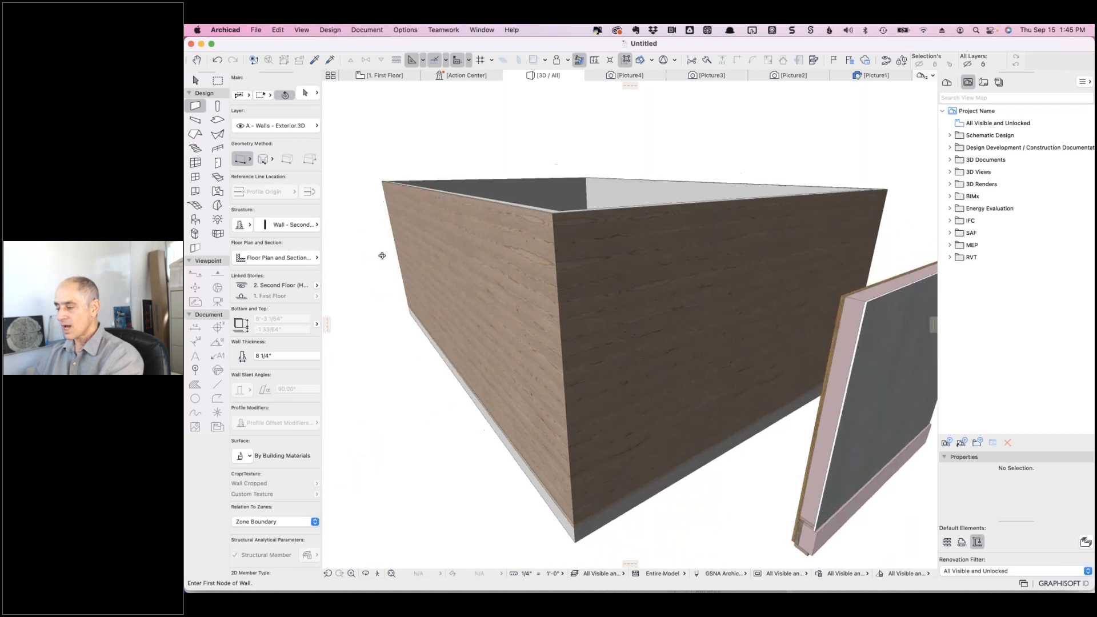
pyautogui.scroll(5, 824, 534)
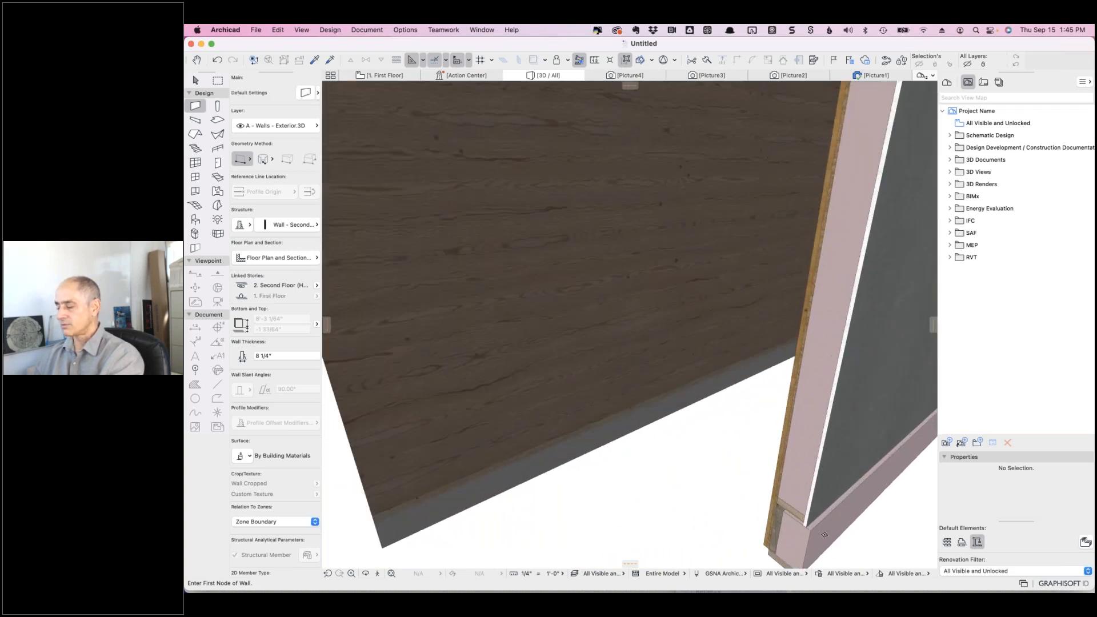
pyautogui.scroll(1, 824, 535)
pyautogui.moveTo(728, 456); pyautogui.dragTo(725, 433, button='middle')
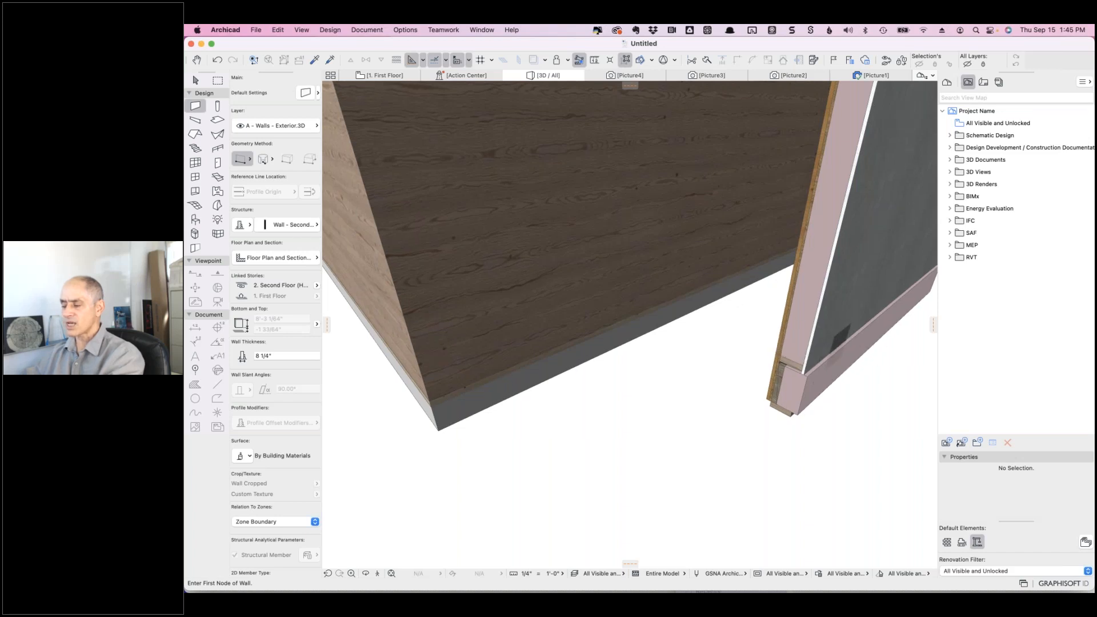
pyautogui.press('shift')
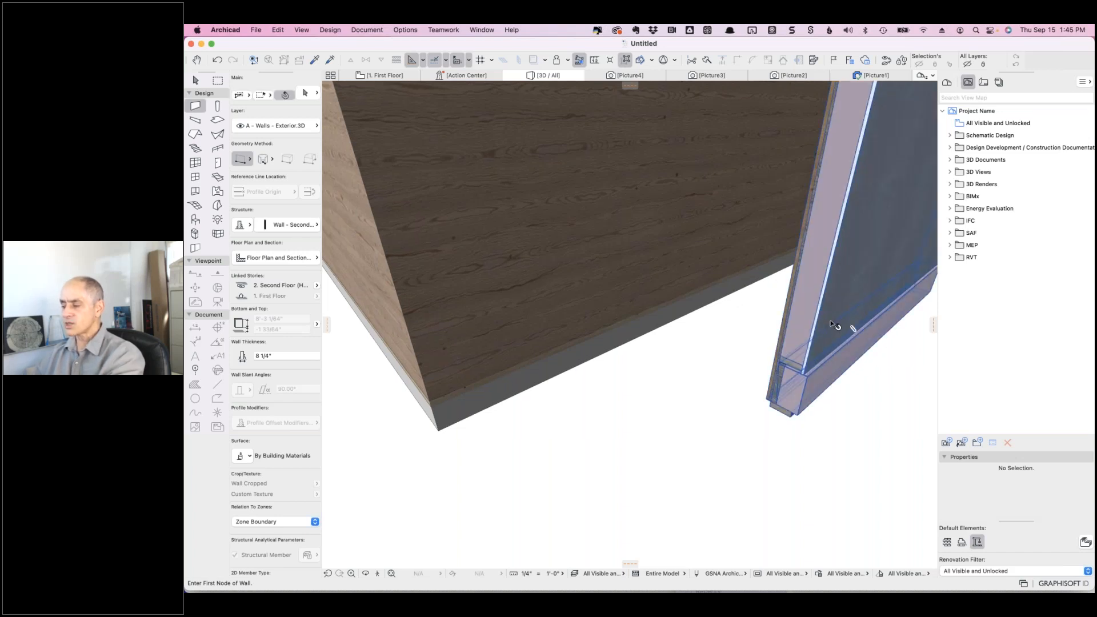
pyautogui.keyDown('shift'); pyautogui.click(834, 325); pyautogui.keyUp('shift')
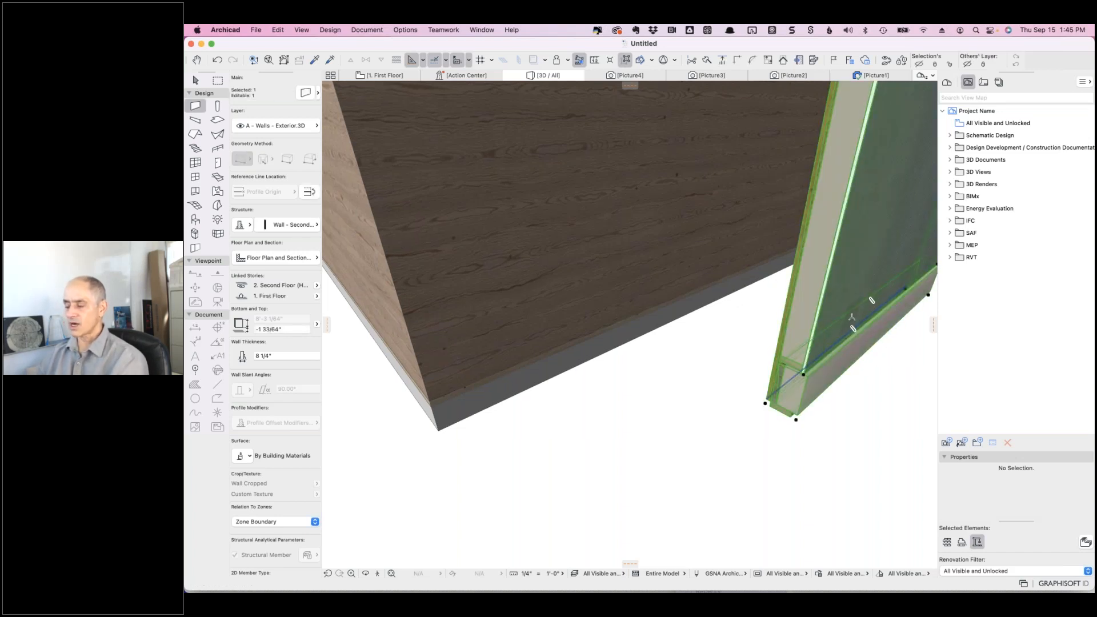
# - Edit the selected wall's Wall - Second Floor : P02 profile and zoom into its lower part
pyautogui.rightClick(853, 313)
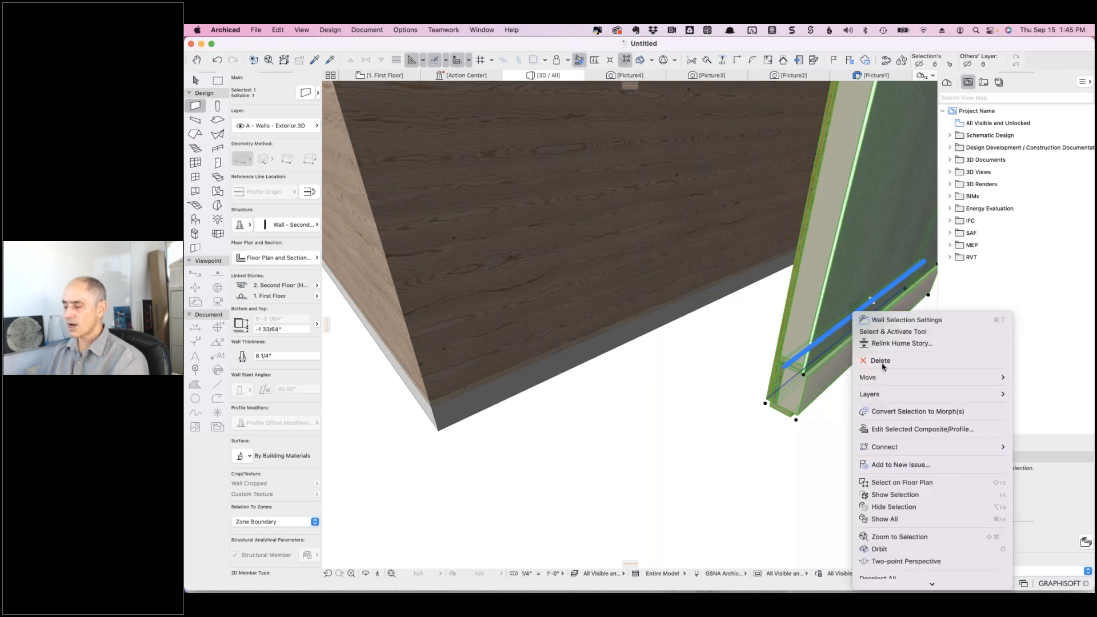
pyautogui.click(955, 429)
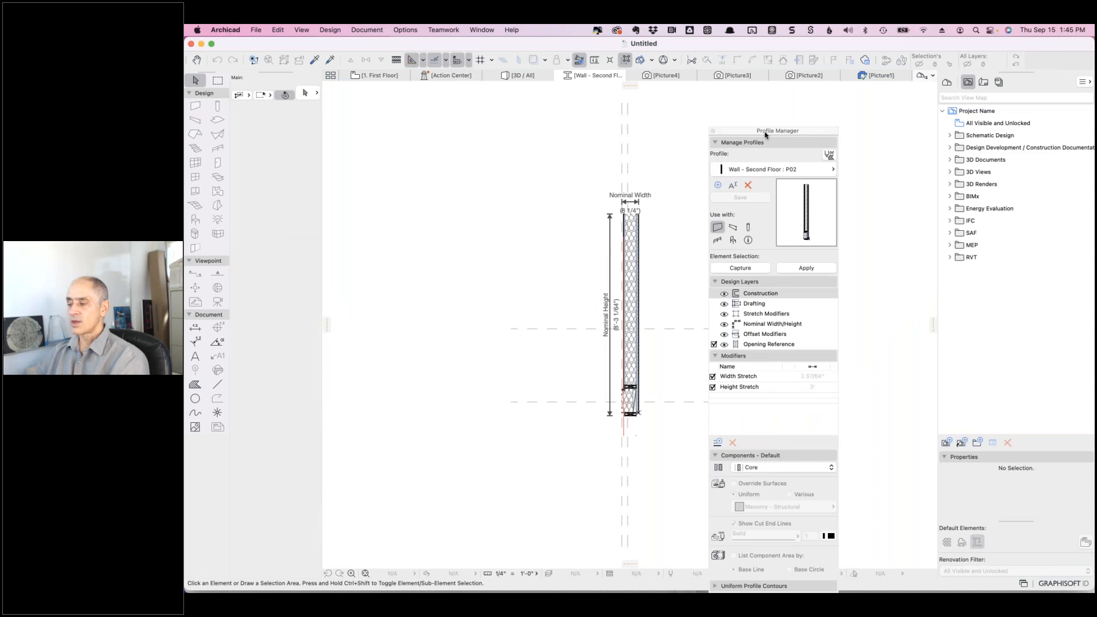
pyautogui.scroll(6, 641, 393)
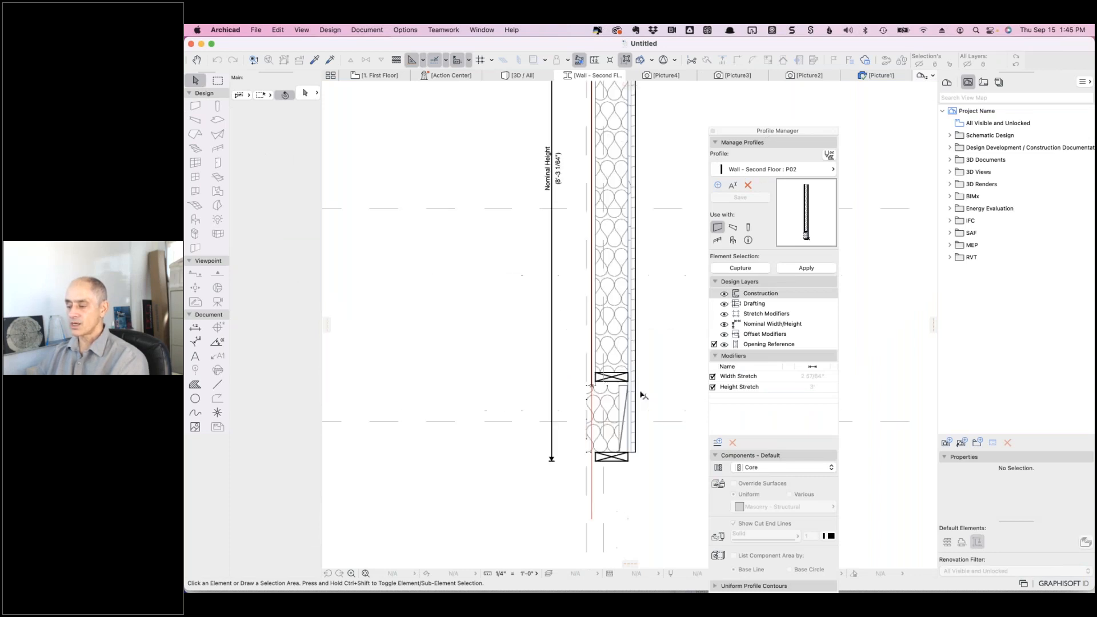
pyautogui.scroll(4, 644, 394)
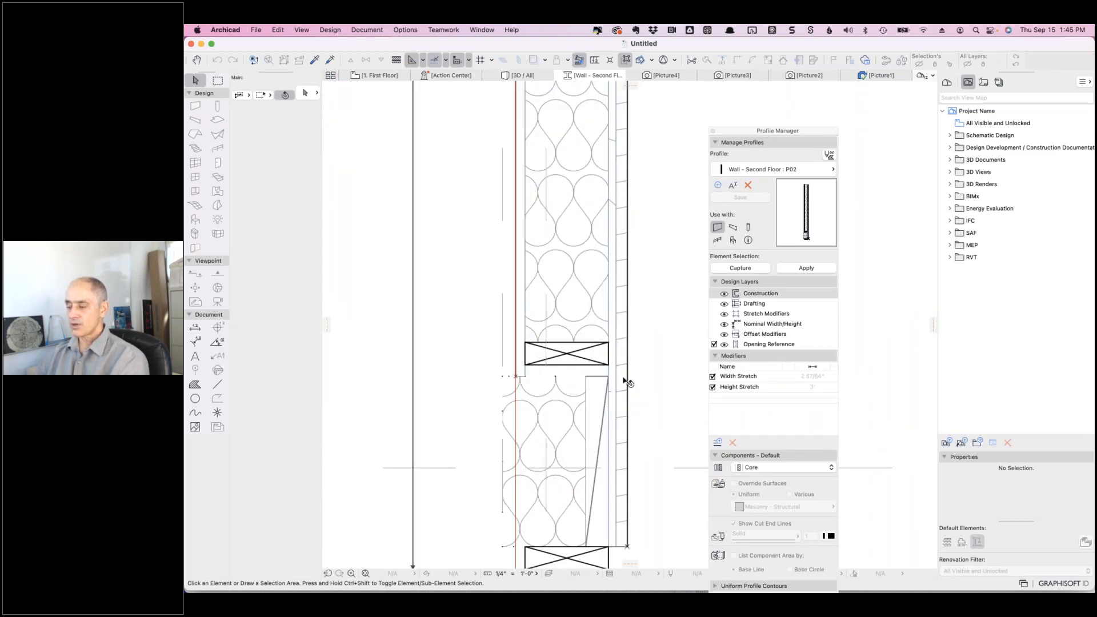
# - Override the Wood - Siding finish strip's surface with MEP - Cabling
pyautogui.click(625, 380)
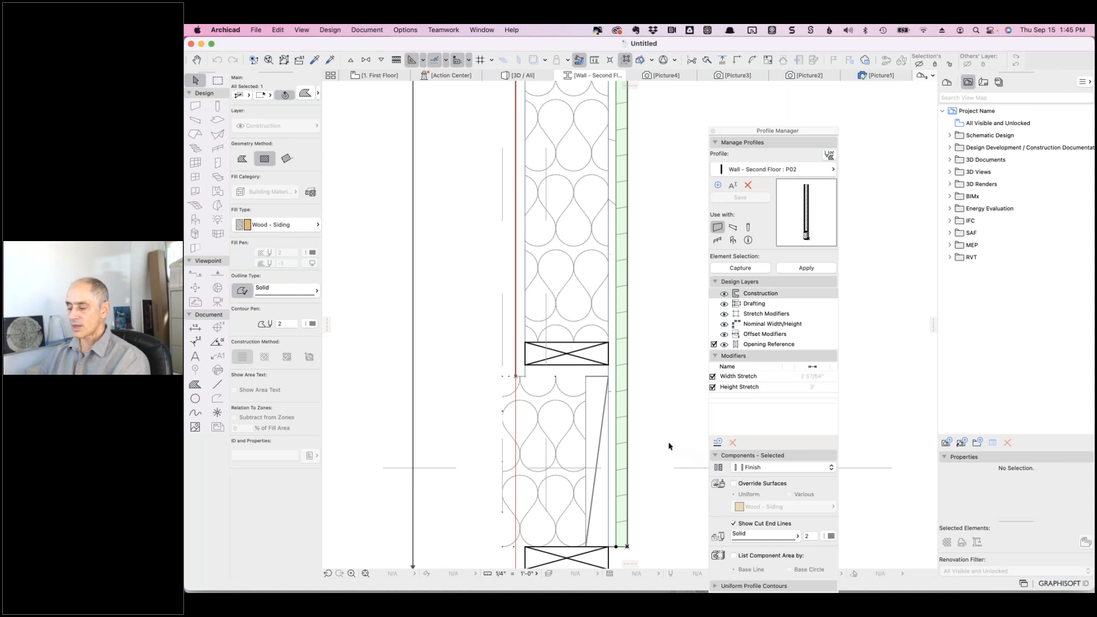
pyautogui.click(733, 484)
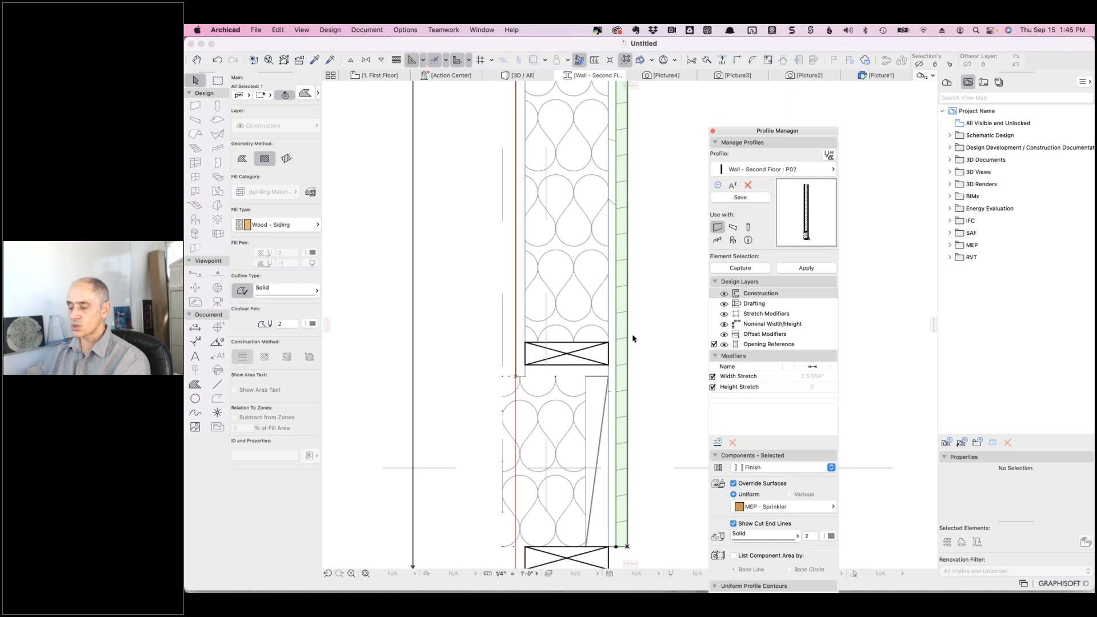
pyautogui.click(814, 509)
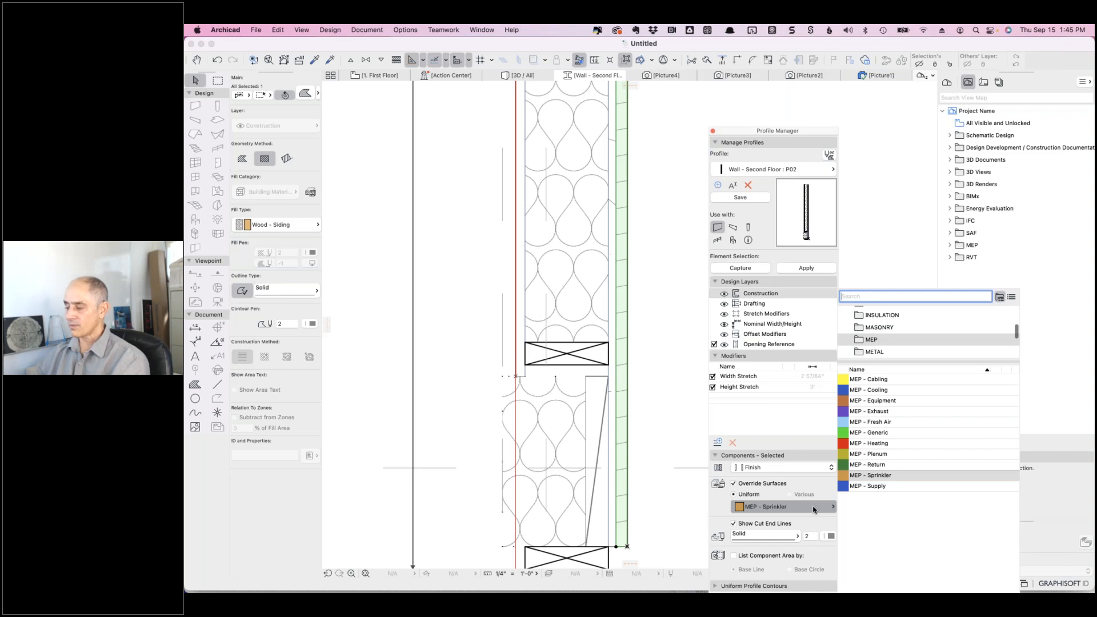
pyautogui.click(844, 381)
# - Deselect the siding fill and save the Wall - Second Floor : P02 profile
pyautogui.press('Escape')
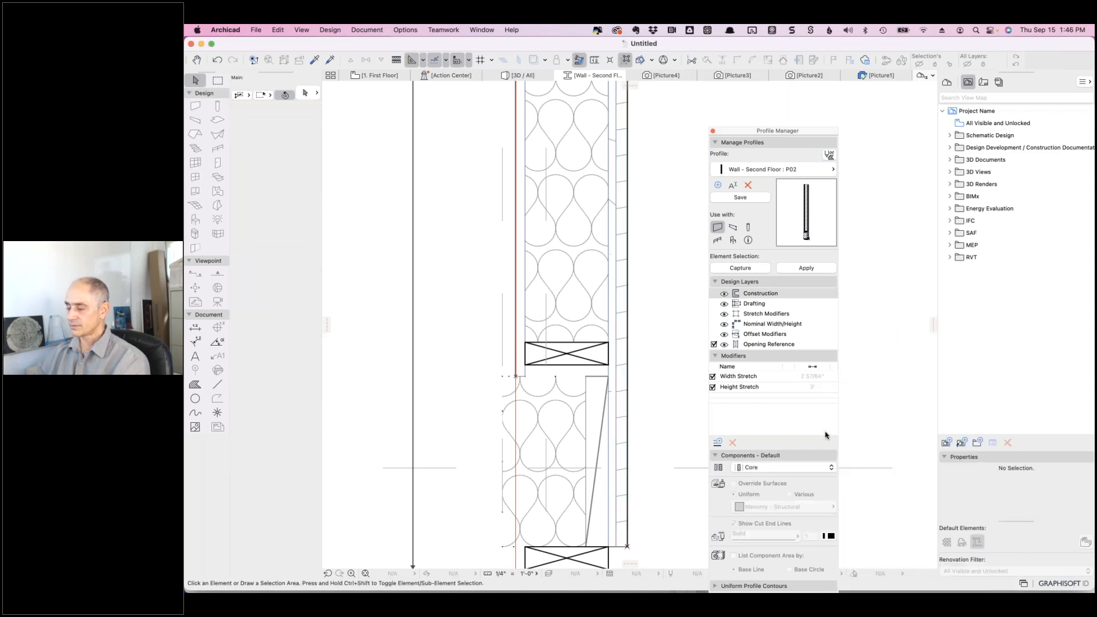
pyautogui.click(623, 394)
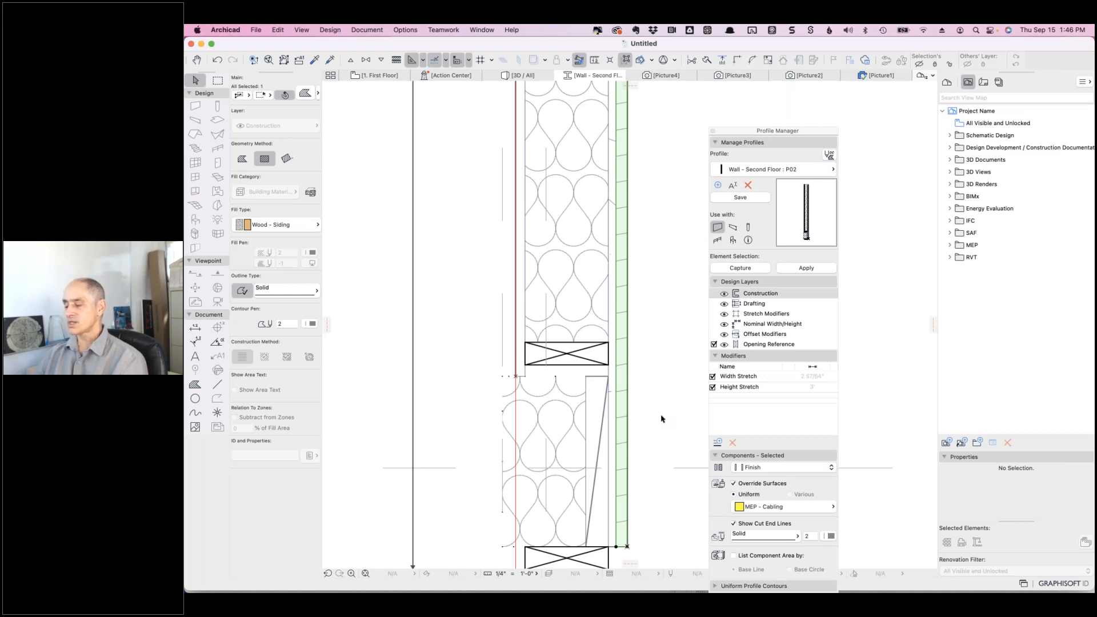
pyautogui.click(676, 379)
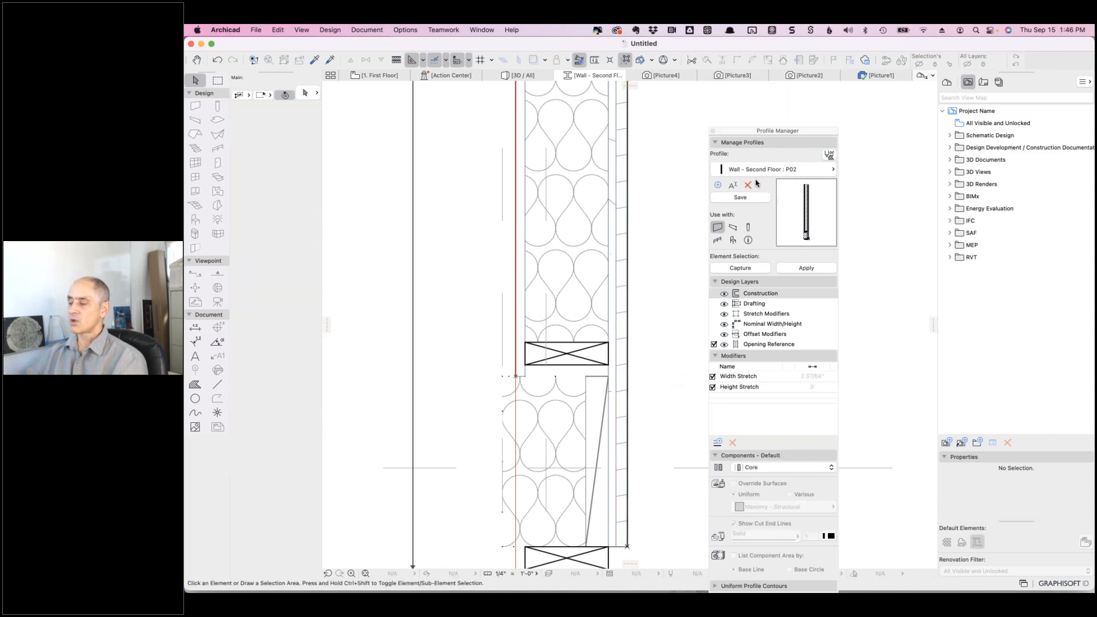
pyautogui.click(742, 198)
# - In the 3D / All view, orbit to the freestanding P02 wall, select it and show its Surface override options
pyautogui.click(519, 75)
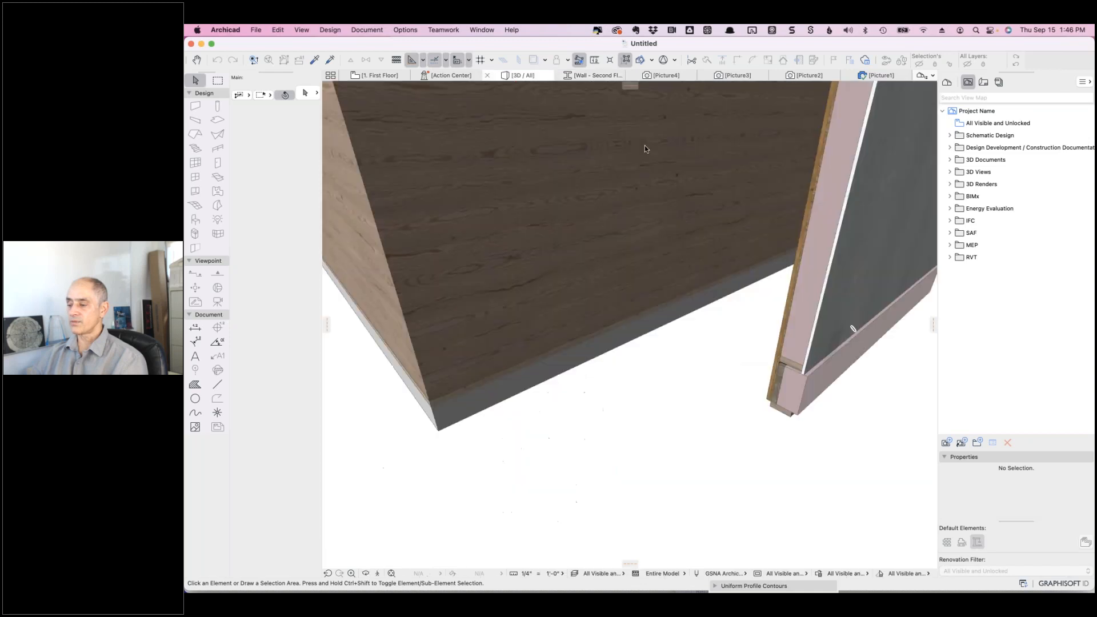
pyautogui.click(852, 329)
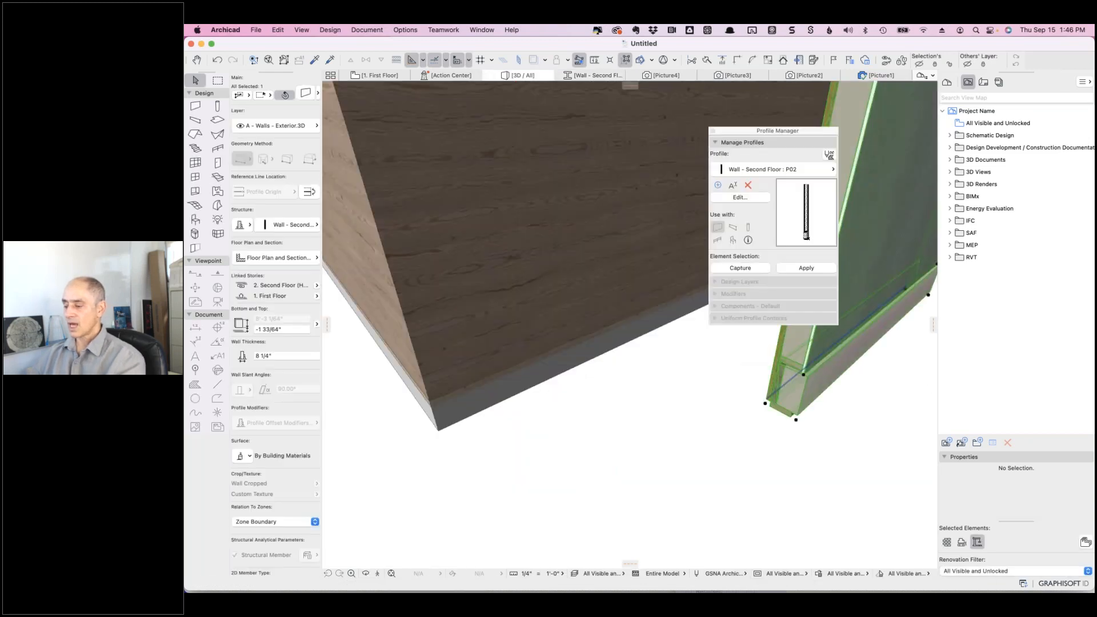
pyautogui.keyDown('shift'); pyautogui.moveTo(696, 401); pyautogui.dragTo(739, 371, button='middle'); pyautogui.keyUp('shift')
pyautogui.moveTo(731, 132); pyautogui.dragTo(802, 366)
pyautogui.click(678, 370)
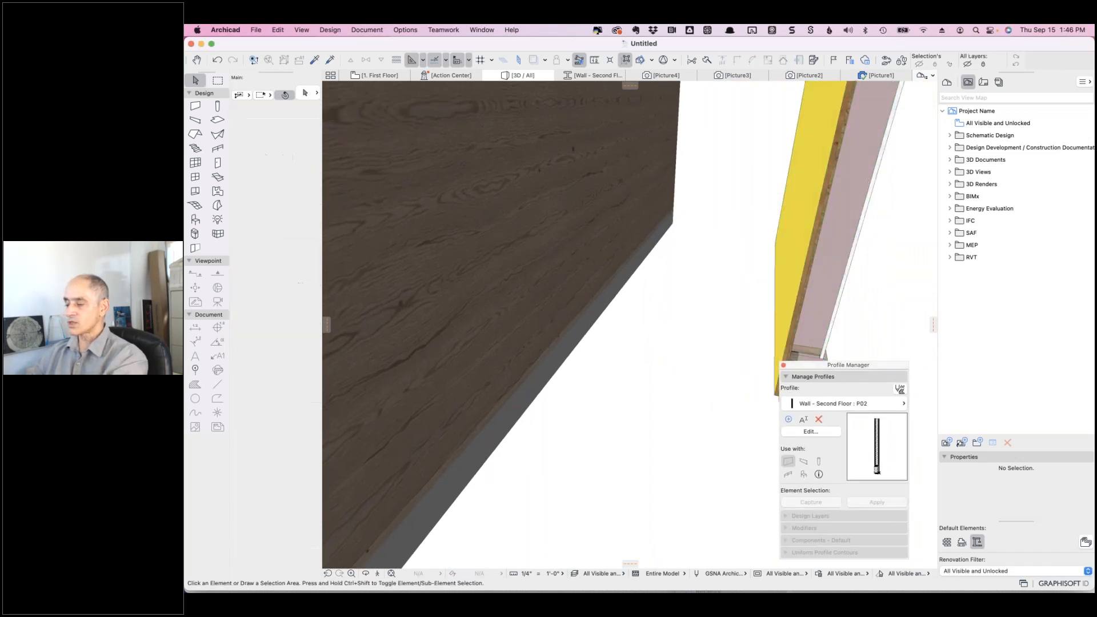
pyautogui.keyDown('shift'); pyautogui.moveTo(880, 281); pyautogui.dragTo(896, 264, button='middle'); pyautogui.keyUp('shift')
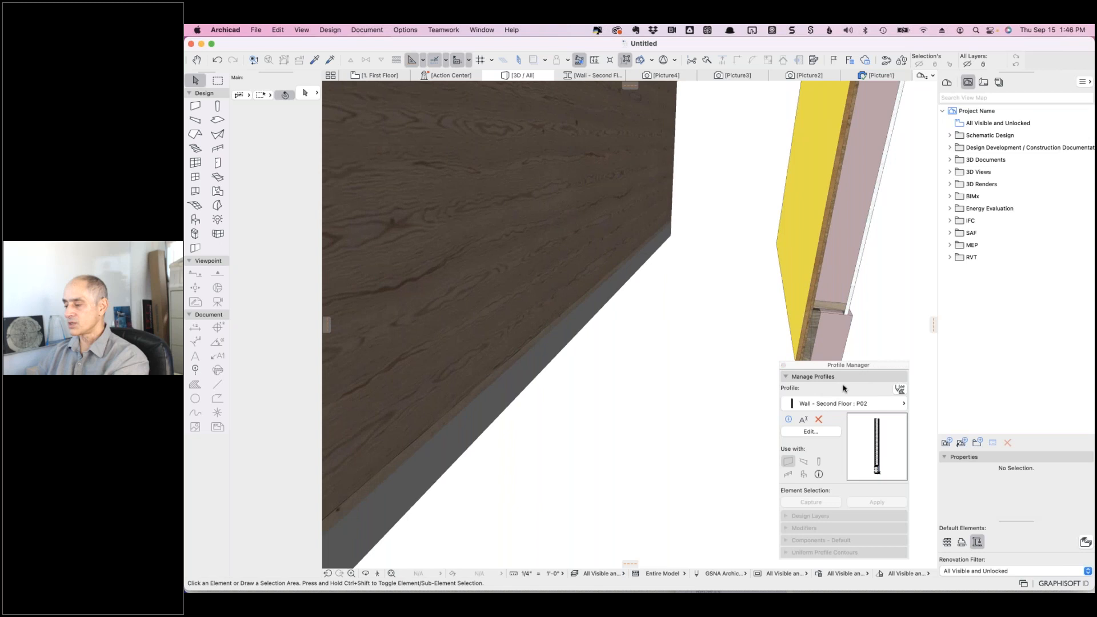
pyautogui.click(847, 238)
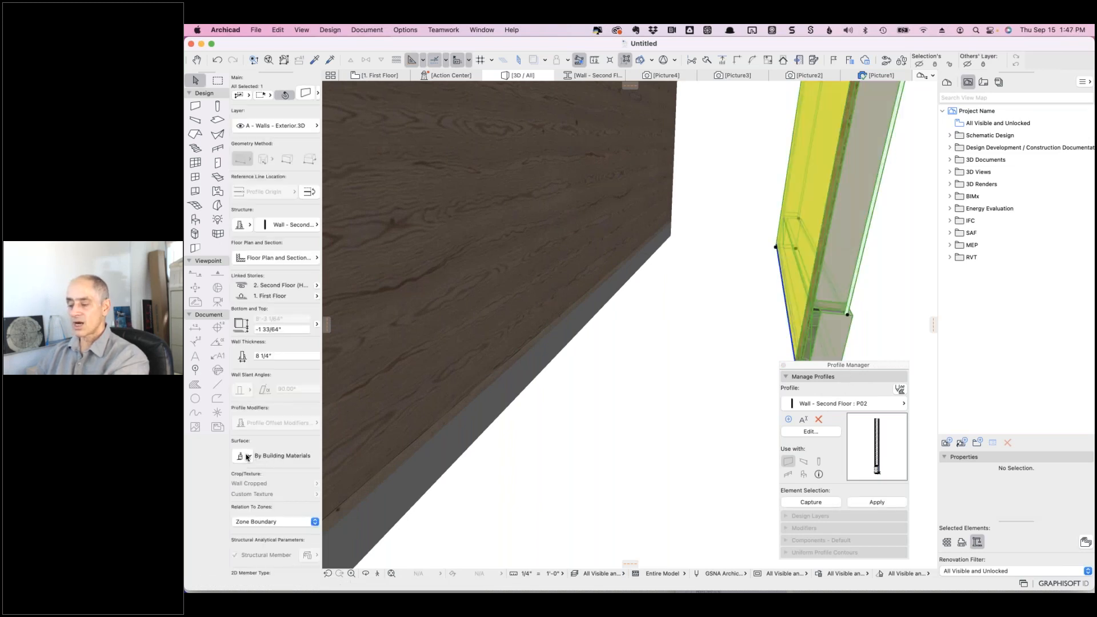
pyautogui.click(247, 456)
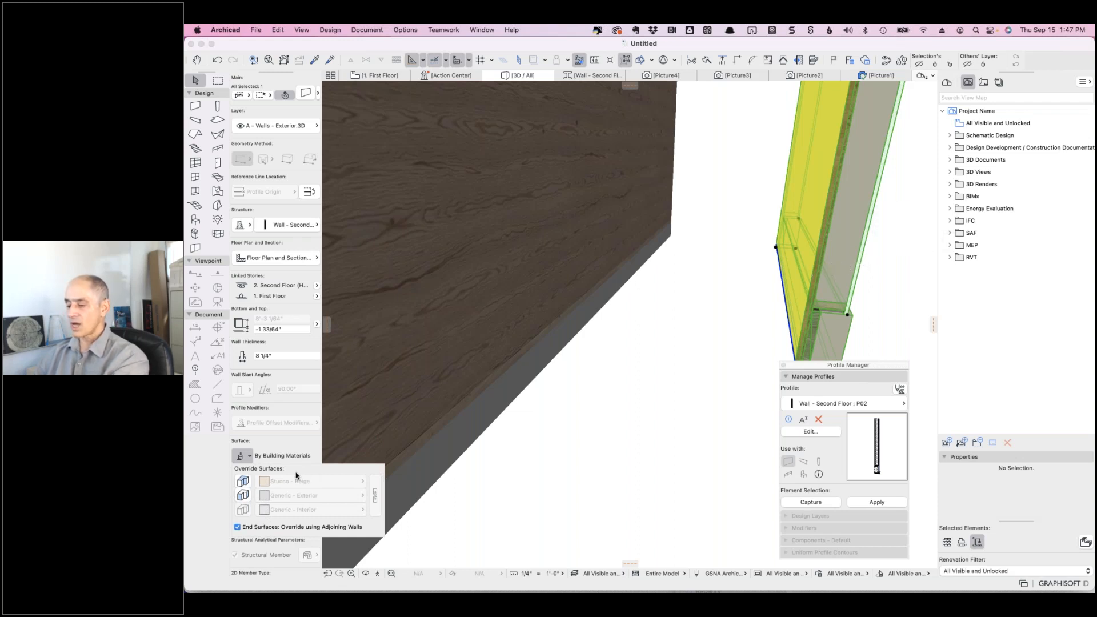
pyautogui.click(242, 495)
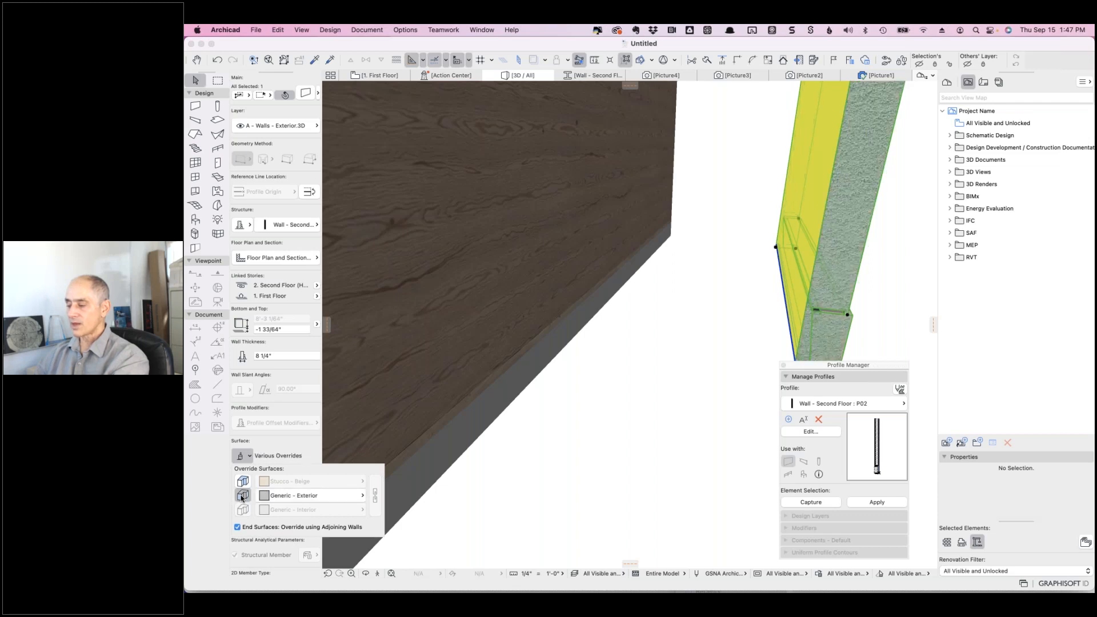
pyautogui.click(647, 318)
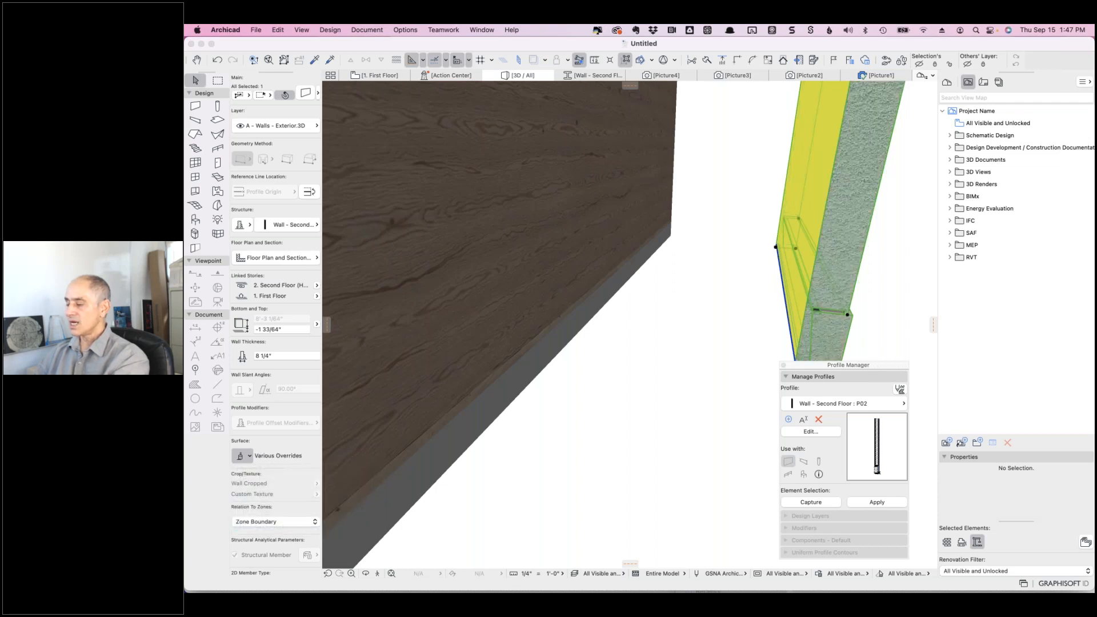
pyautogui.click(889, 275)
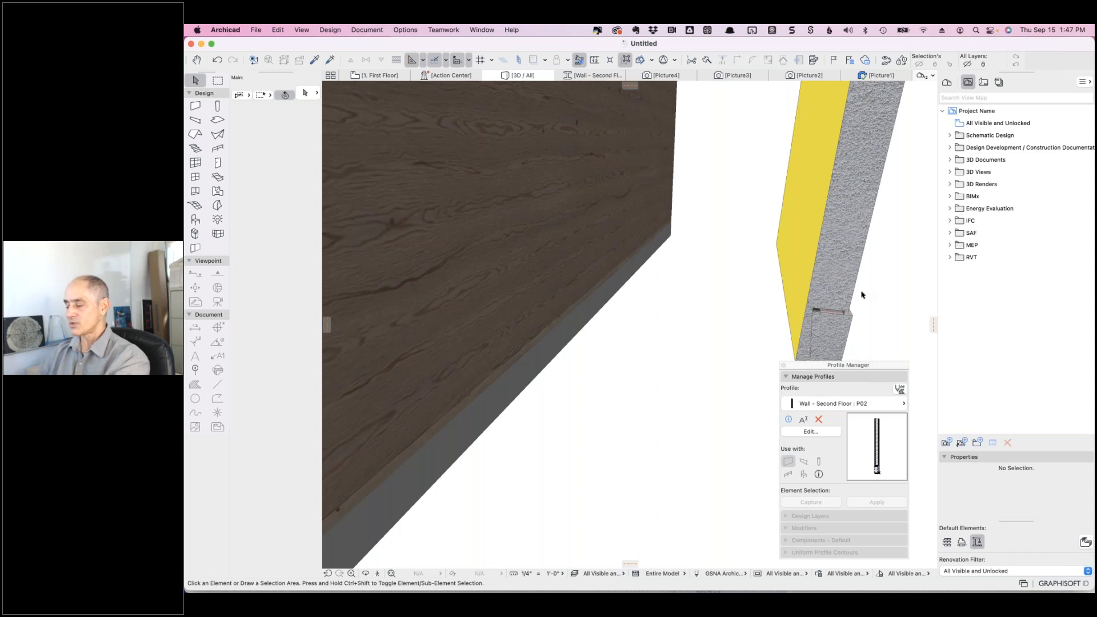
pyautogui.click(831, 284)
pyautogui.click(250, 457)
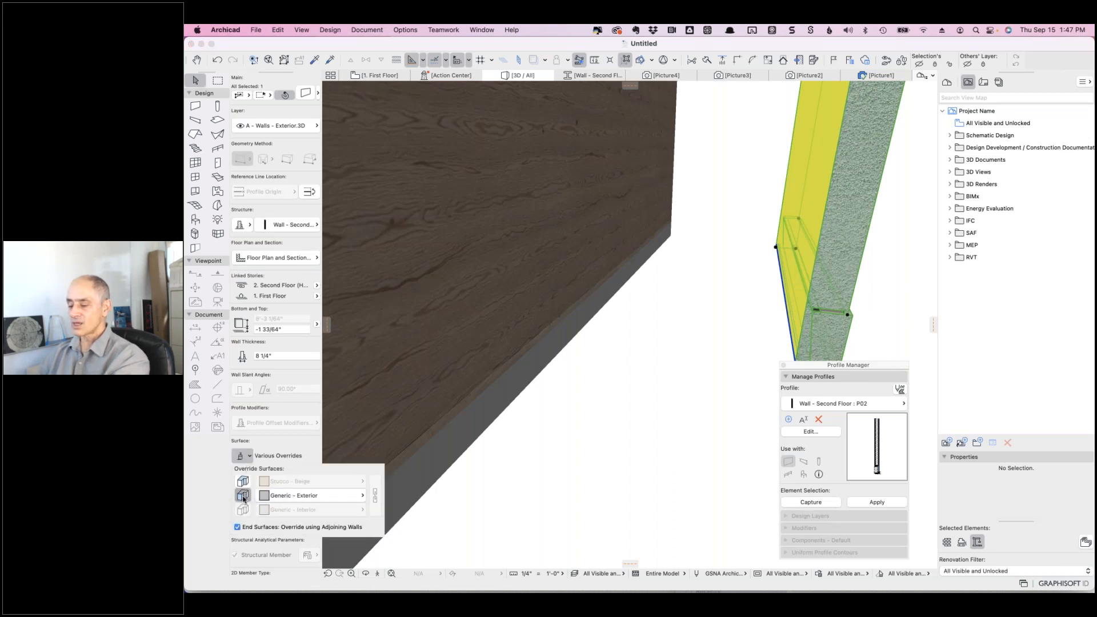
pyautogui.click(242, 496)
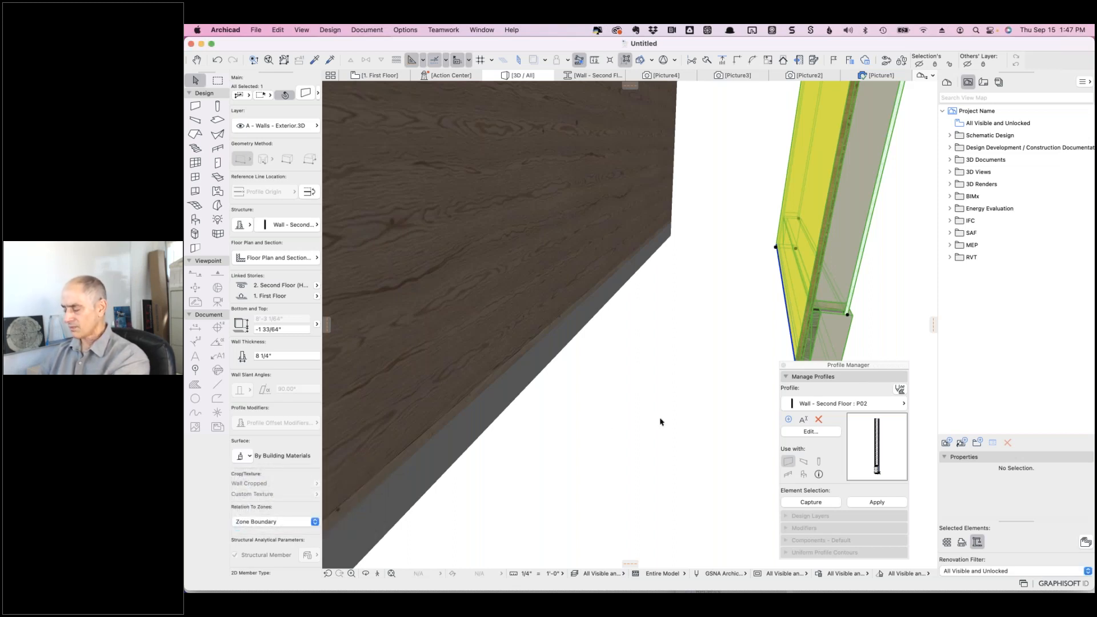
pyautogui.press('Escape')
pyautogui.keyDown('shift'); pyautogui.moveTo(660, 421); pyautogui.dragTo(854, 345, button='middle'); pyautogui.keyUp('shift')
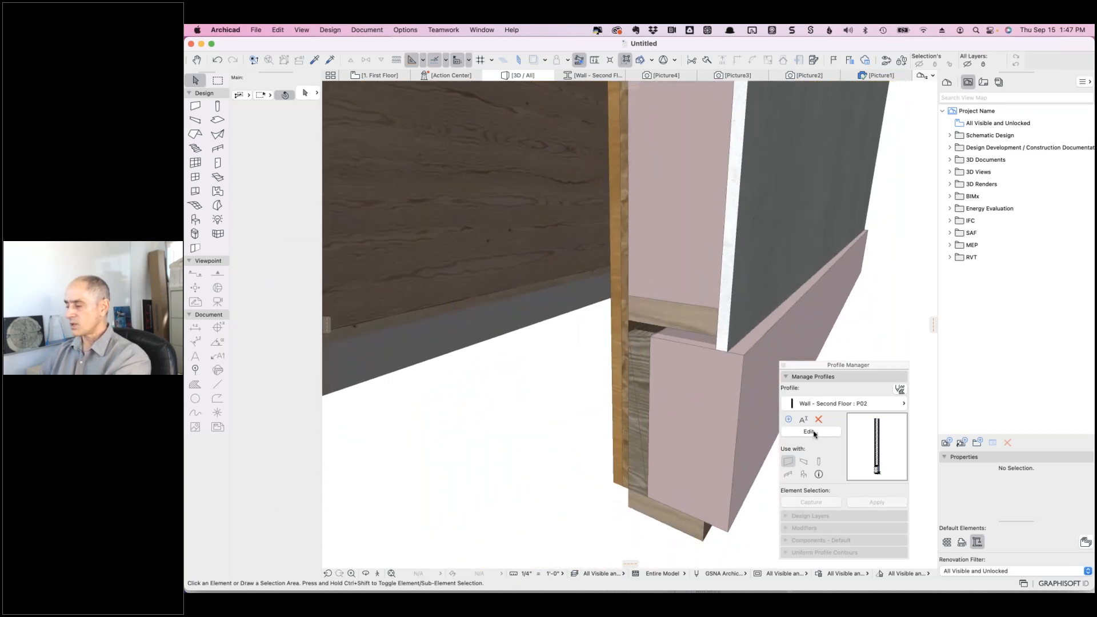
# - Edit the P02 profile and confirm the insulation fill's Fill Type is Wood - Structural - Insulation
pyautogui.click(814, 433)
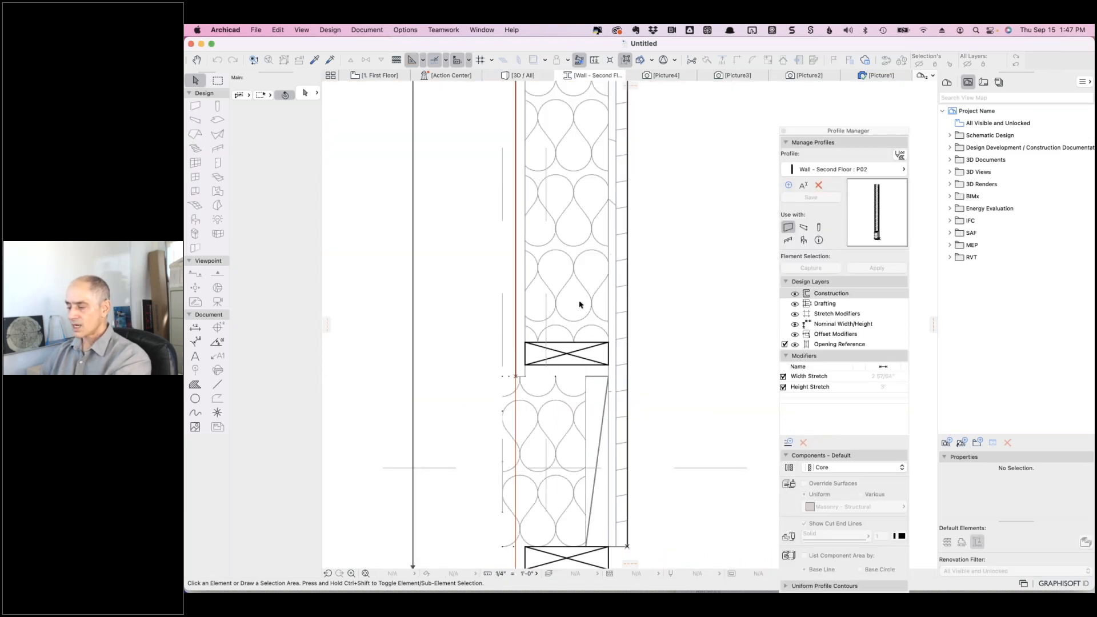
pyautogui.click(577, 300)
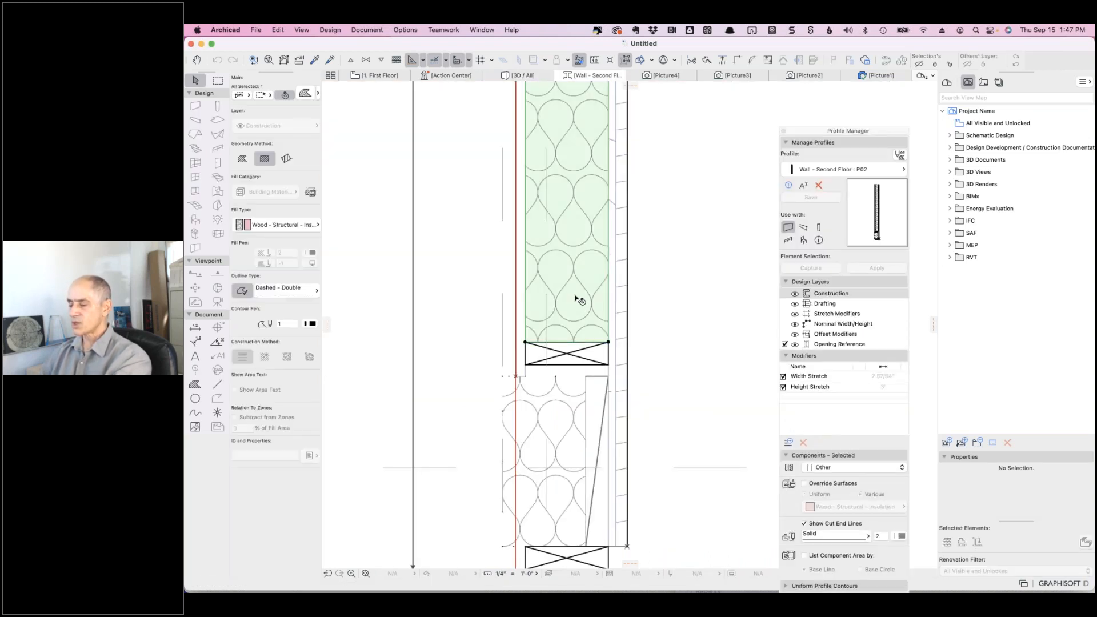
pyautogui.scroll(-5, 577, 299)
pyautogui.scroll(3, 557, 232)
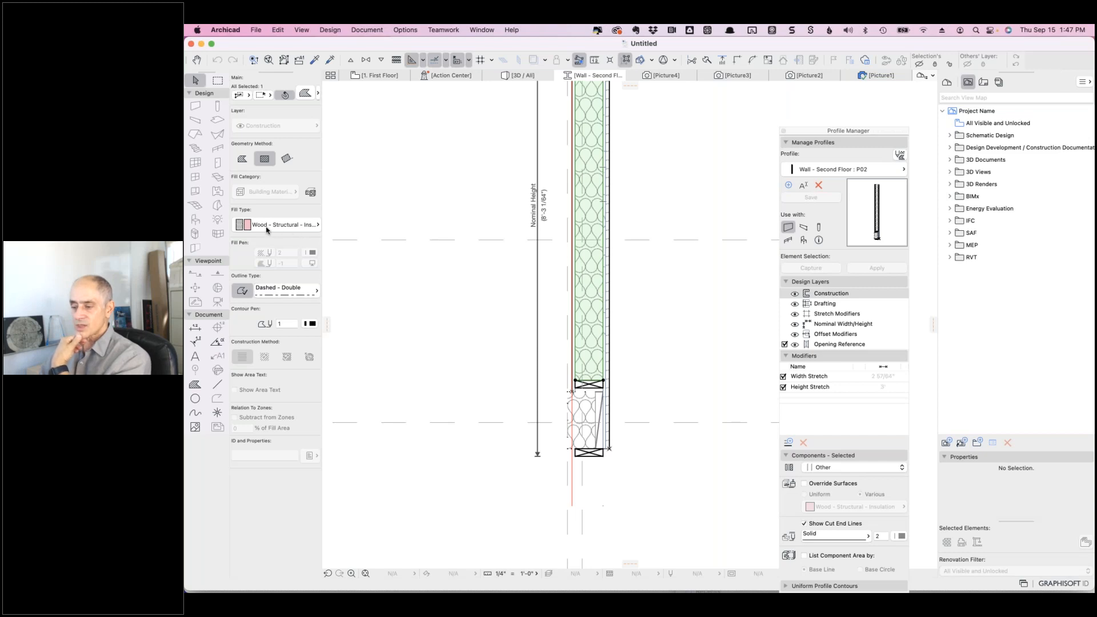
pyautogui.click(309, 225)
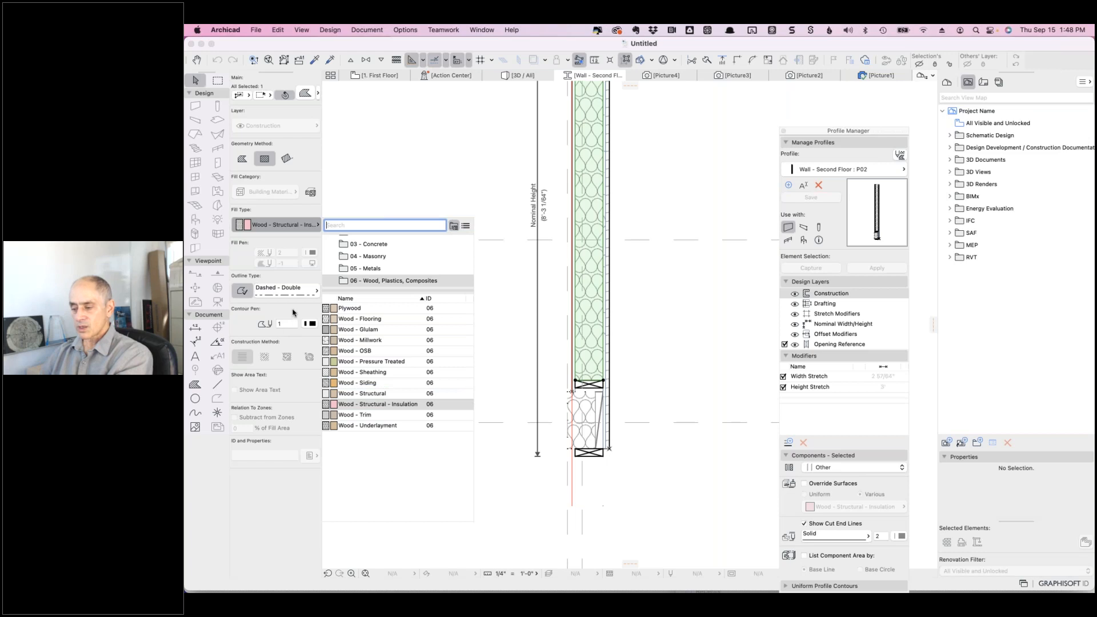
pyautogui.click(293, 312)
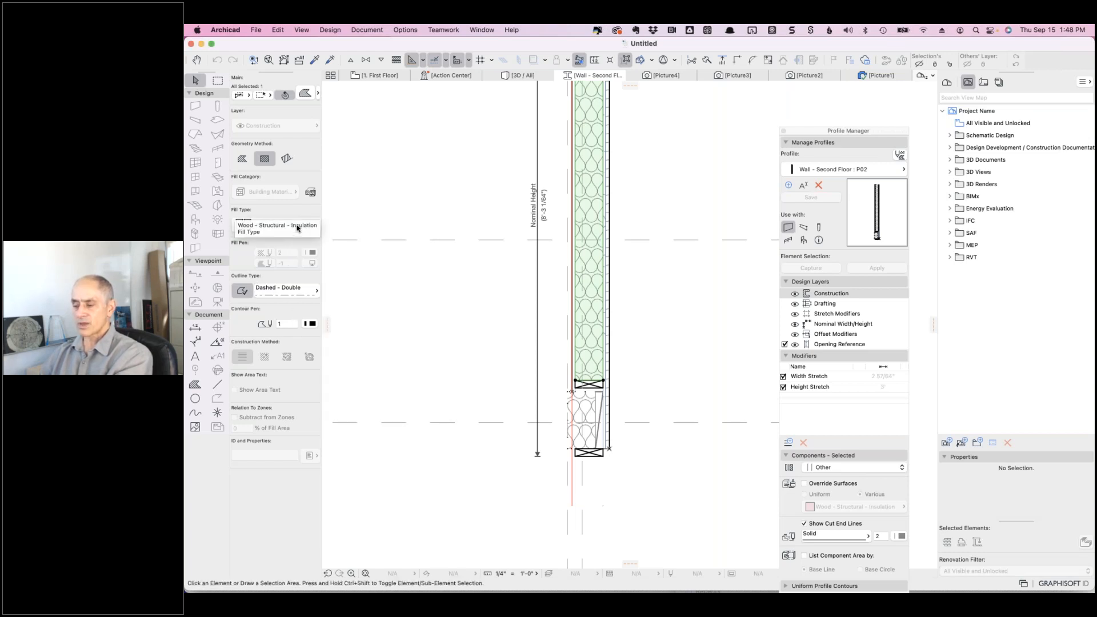
pyautogui.click(404, 30)
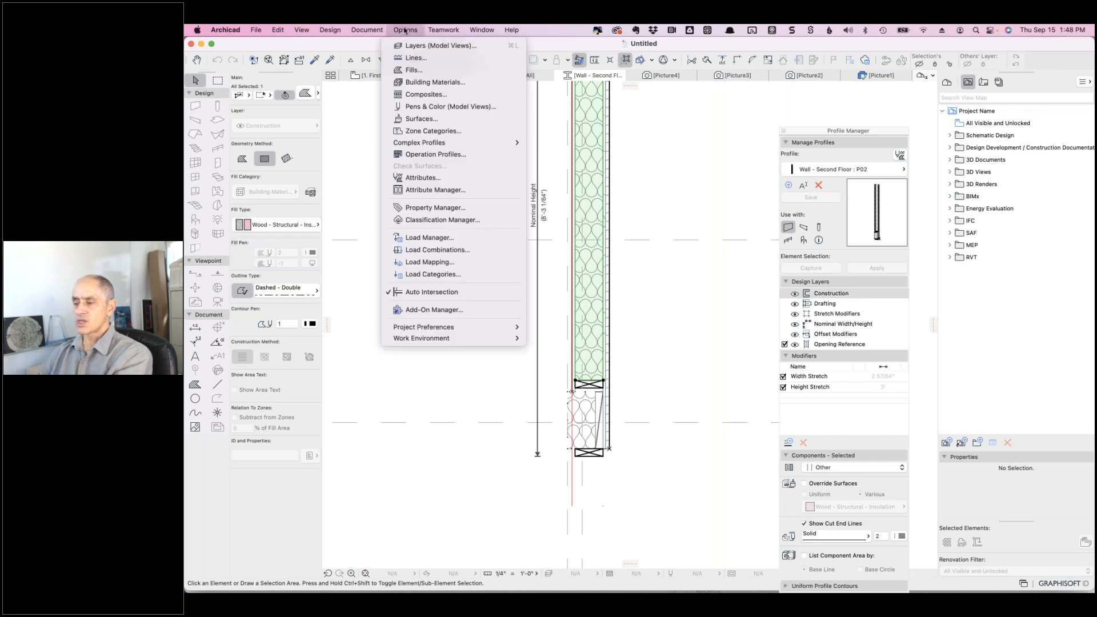
# - Set Wood - Structural - Insulation's fill orientation to Fit to Skin in Building Materials
pyautogui.click(421, 82)
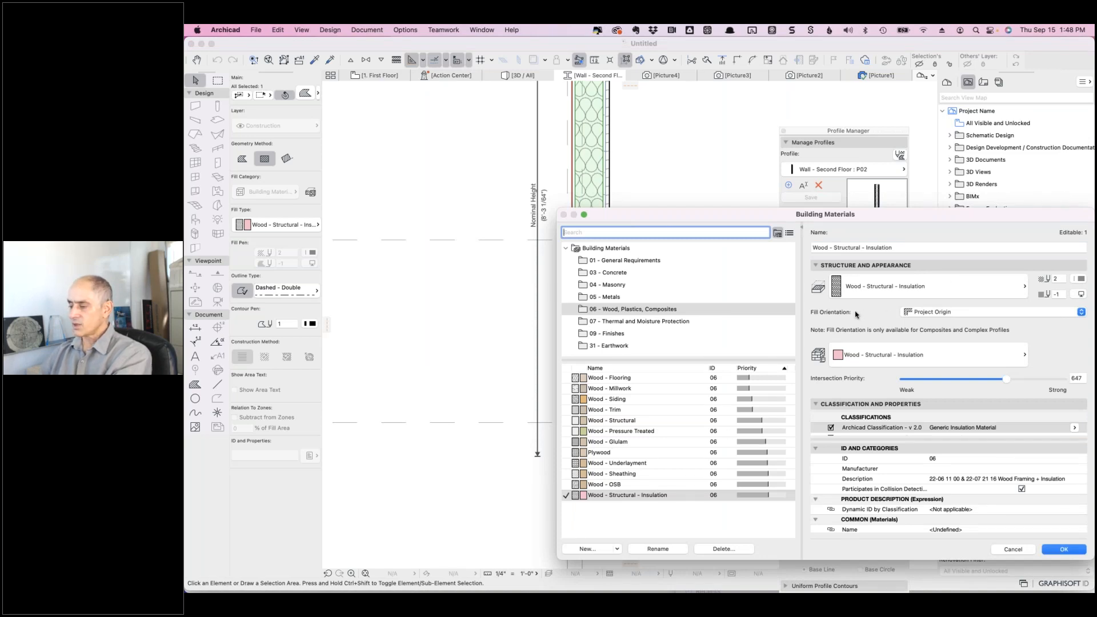
pyautogui.click(928, 317)
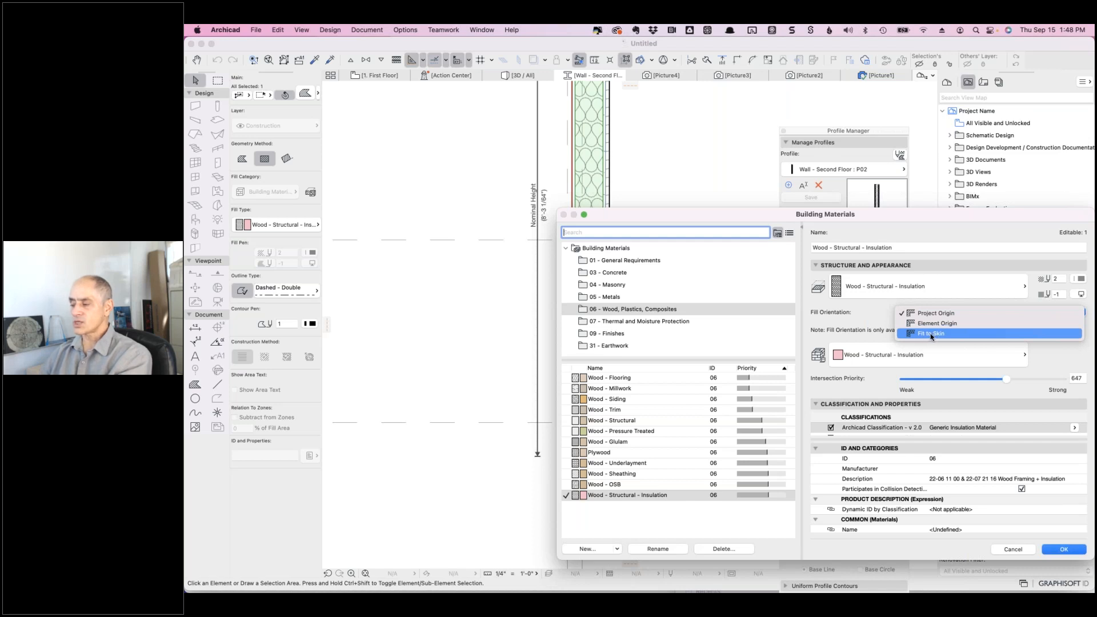
pyautogui.click(931, 334)
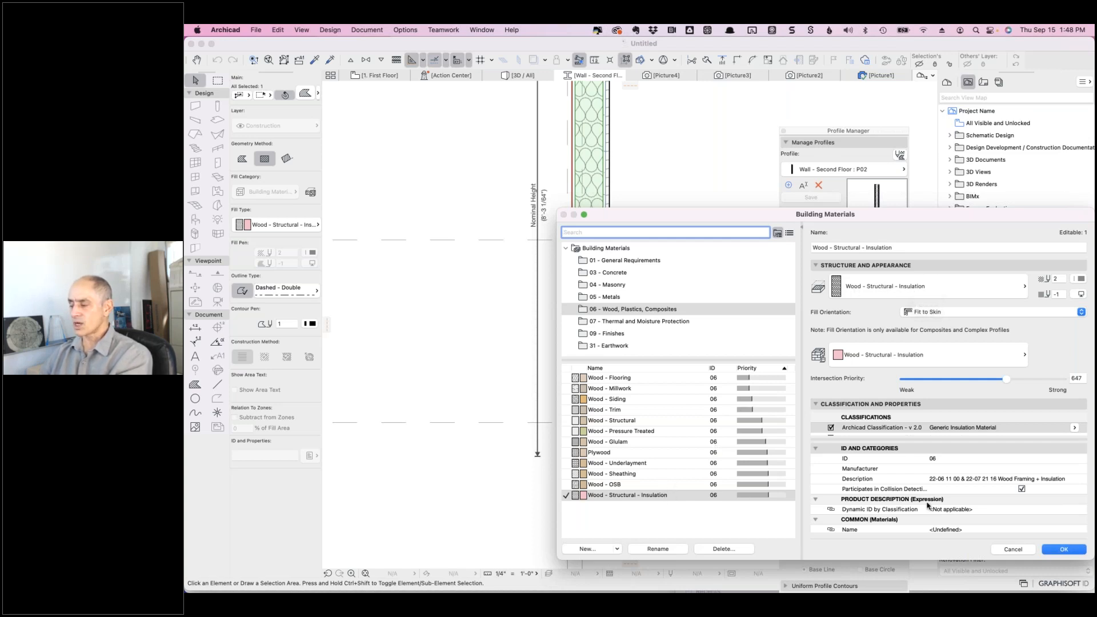
pyautogui.click(1053, 548)
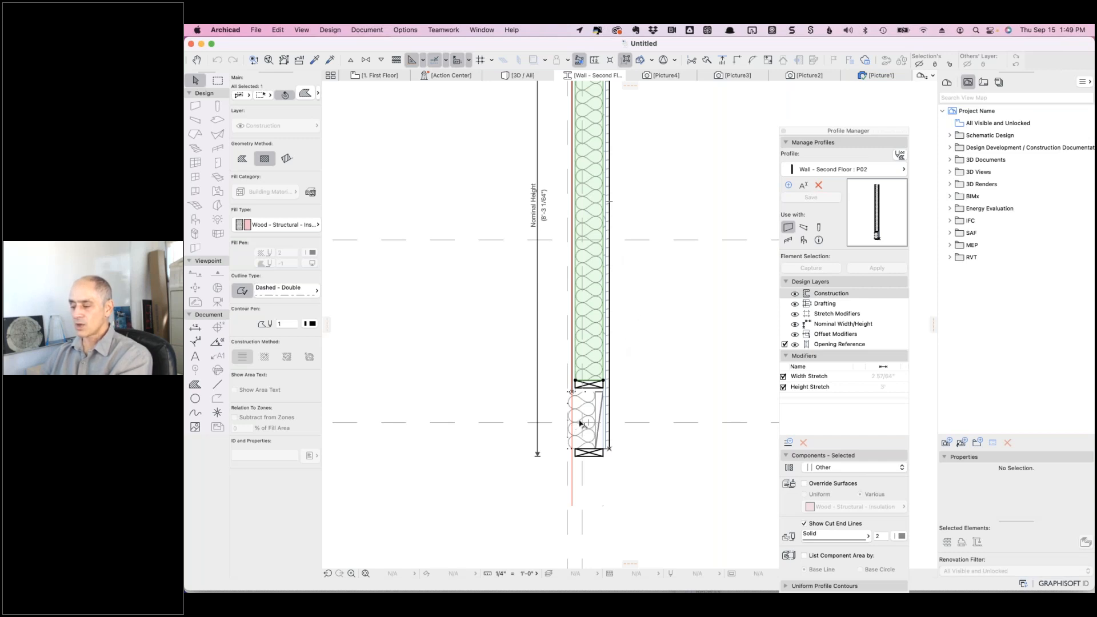
# - Zoom in on the P02 profile and hide its Offset Modifiers design layer
pyautogui.scroll(3, 581, 422)
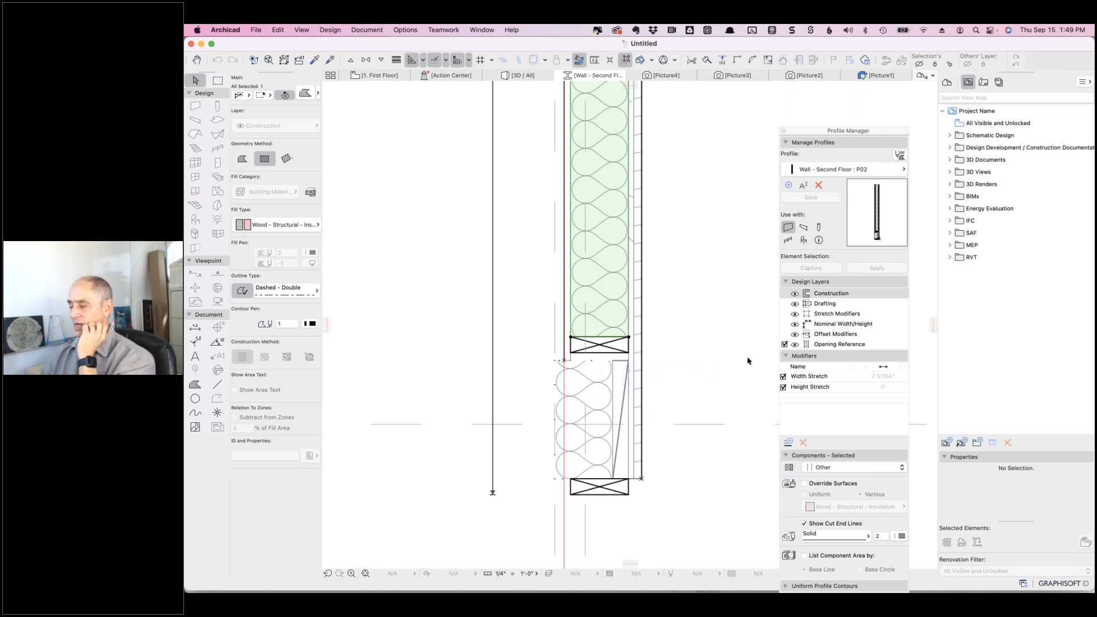
pyautogui.click(795, 335)
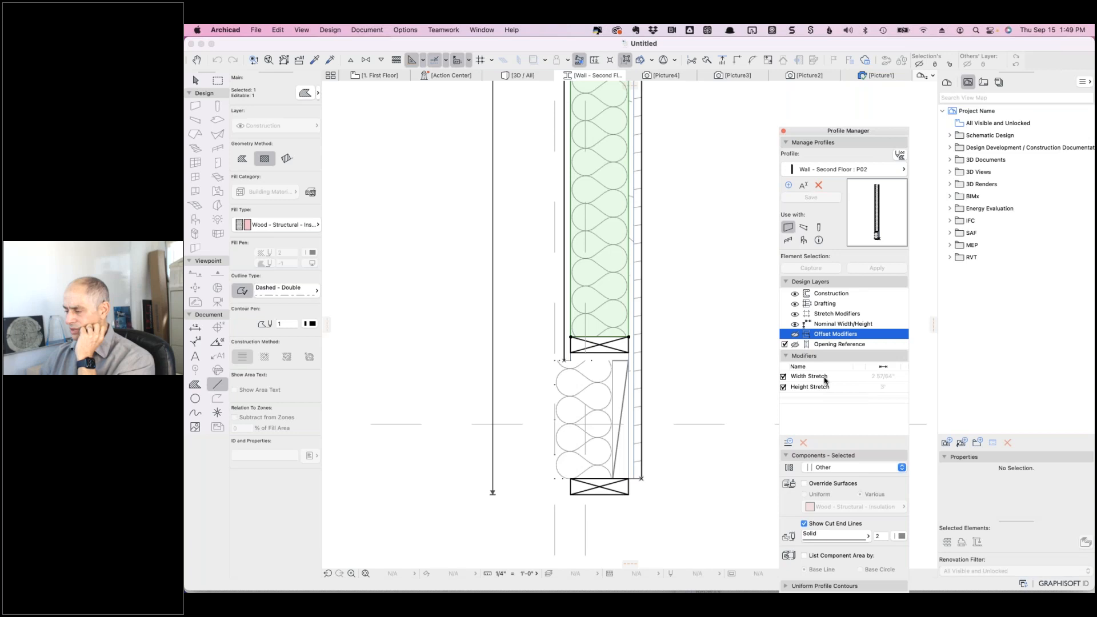
# - Hide the Drafting and Stretch Modifiers design layers and select the narrow fill beside the lower insulation
pyautogui.click(795, 305)
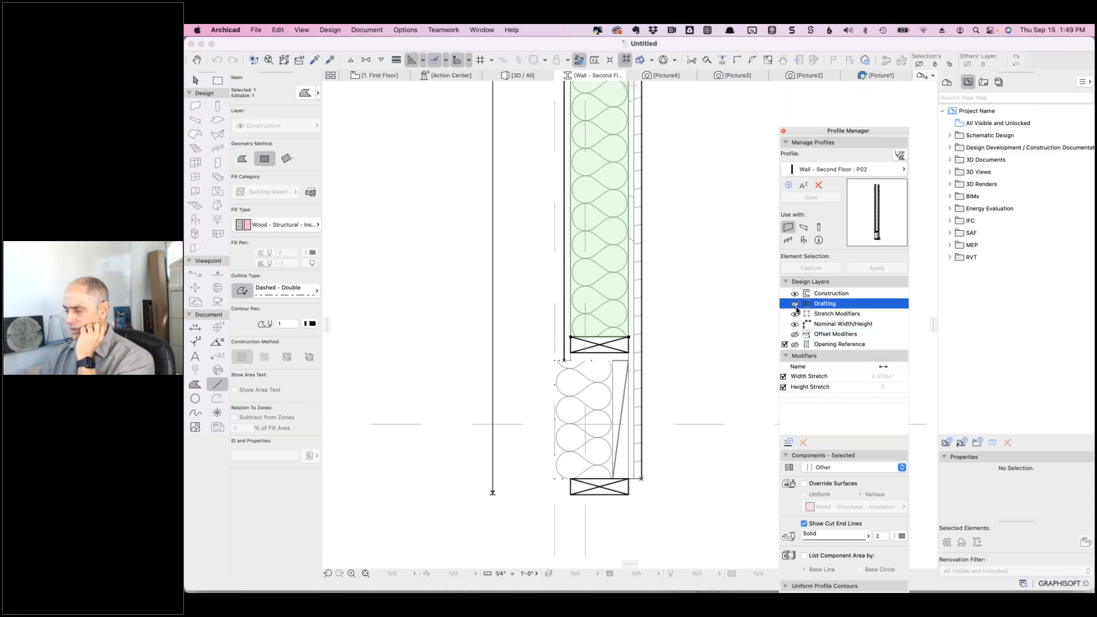
pyautogui.click(796, 316)
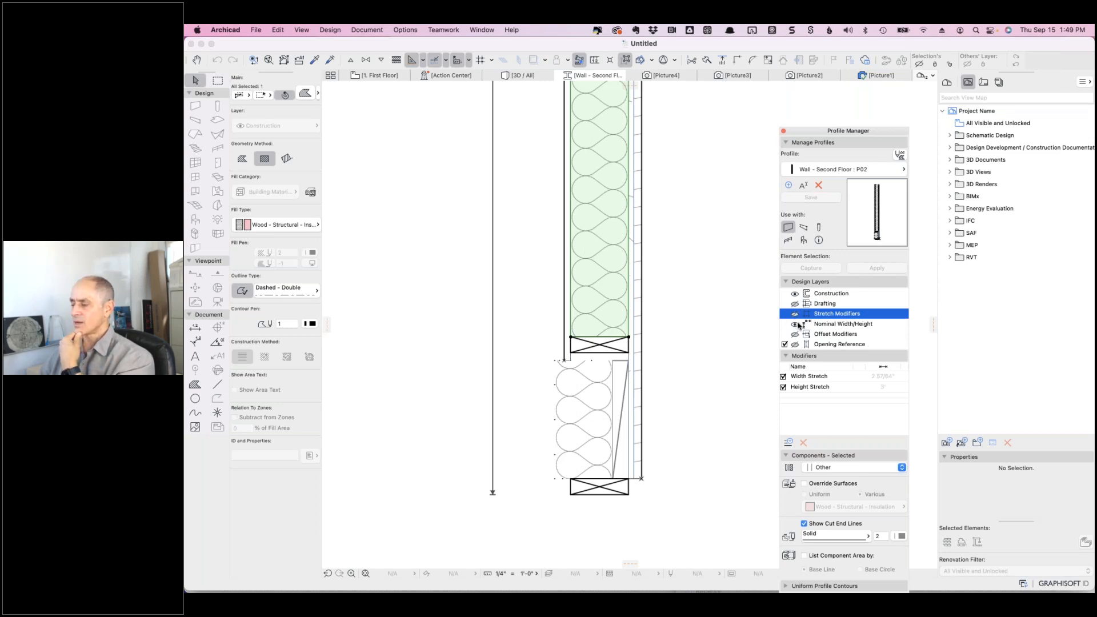
pyautogui.click(626, 454)
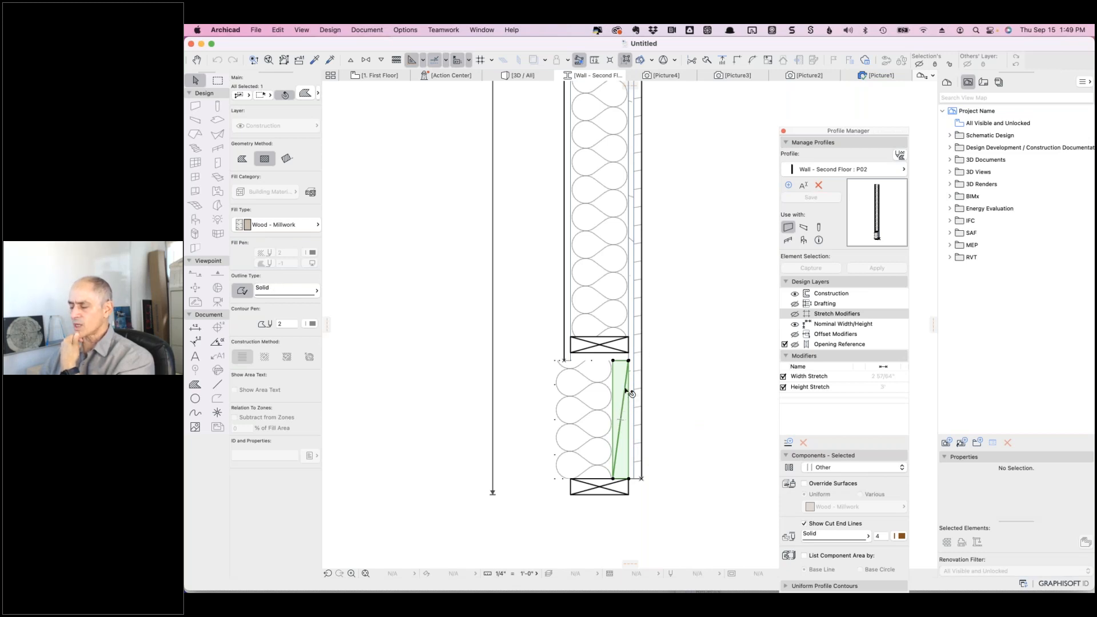
# - Inspect the crossed-box triangle fills and the lower sloped Wood - Millwork fill
pyautogui.click(607, 350)
pyautogui.click(582, 348)
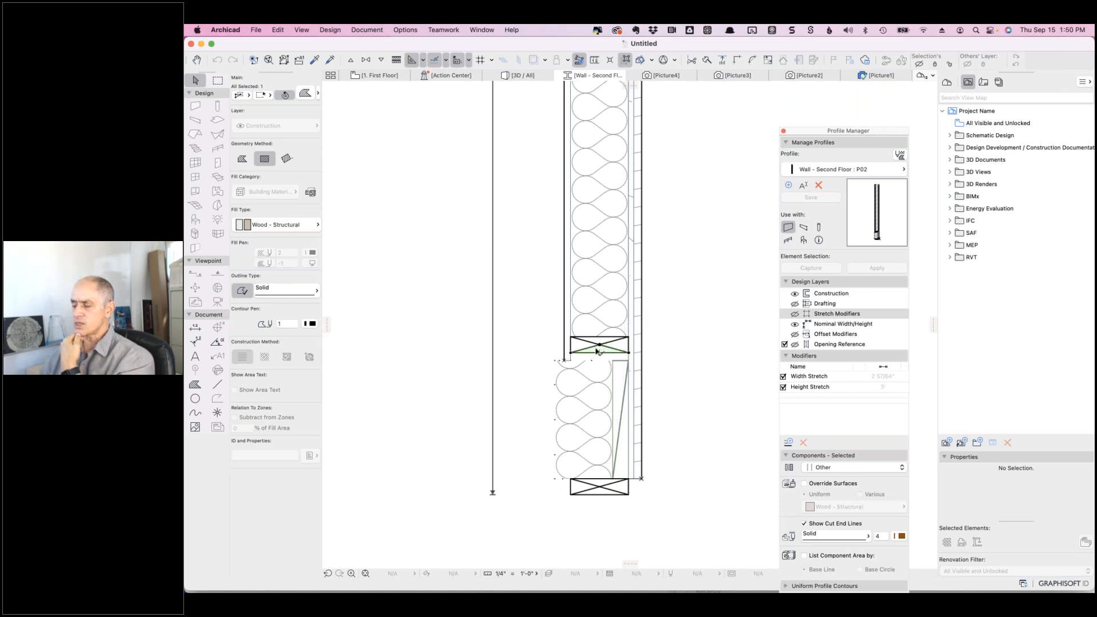
pyautogui.click(583, 348)
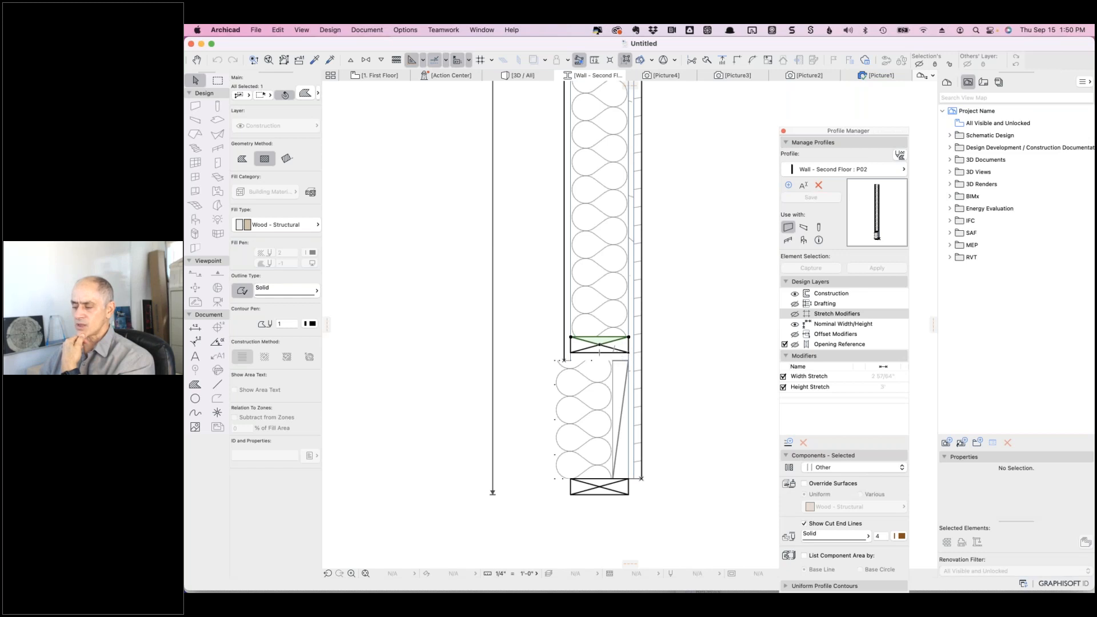
pyautogui.click(622, 348)
pyautogui.click(584, 347)
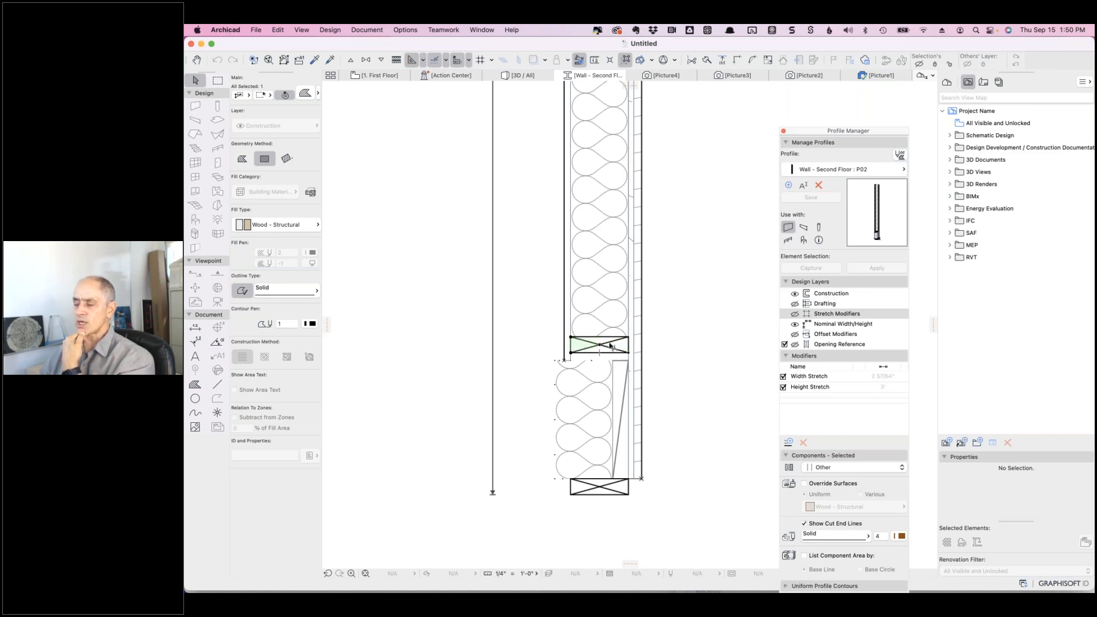
pyautogui.click(625, 393)
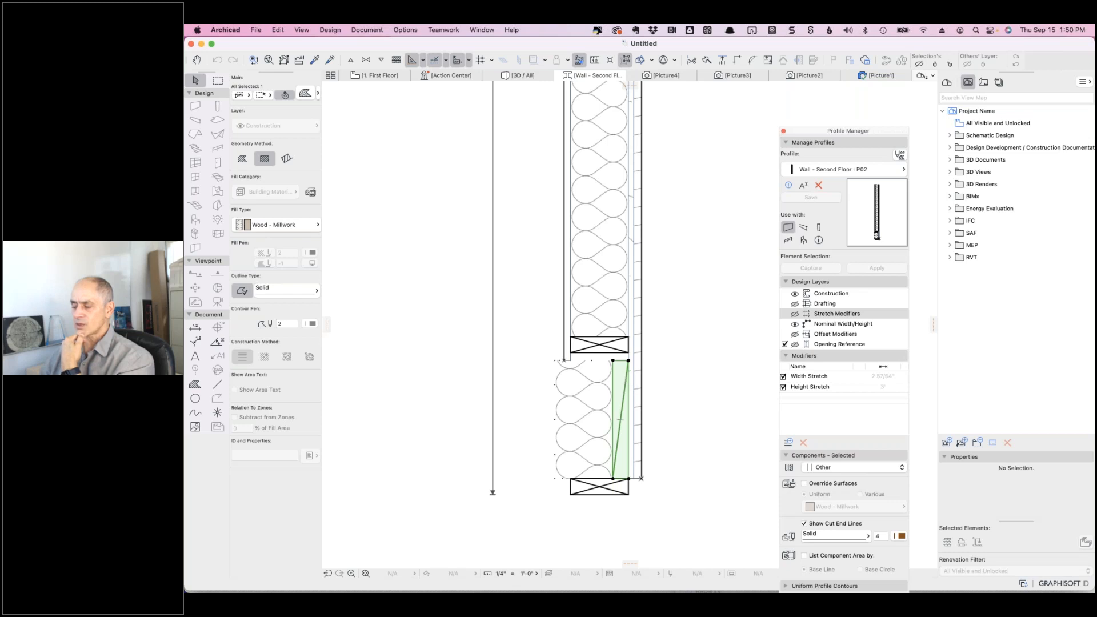
pyautogui.click(628, 383)
pyautogui.press('Escape')
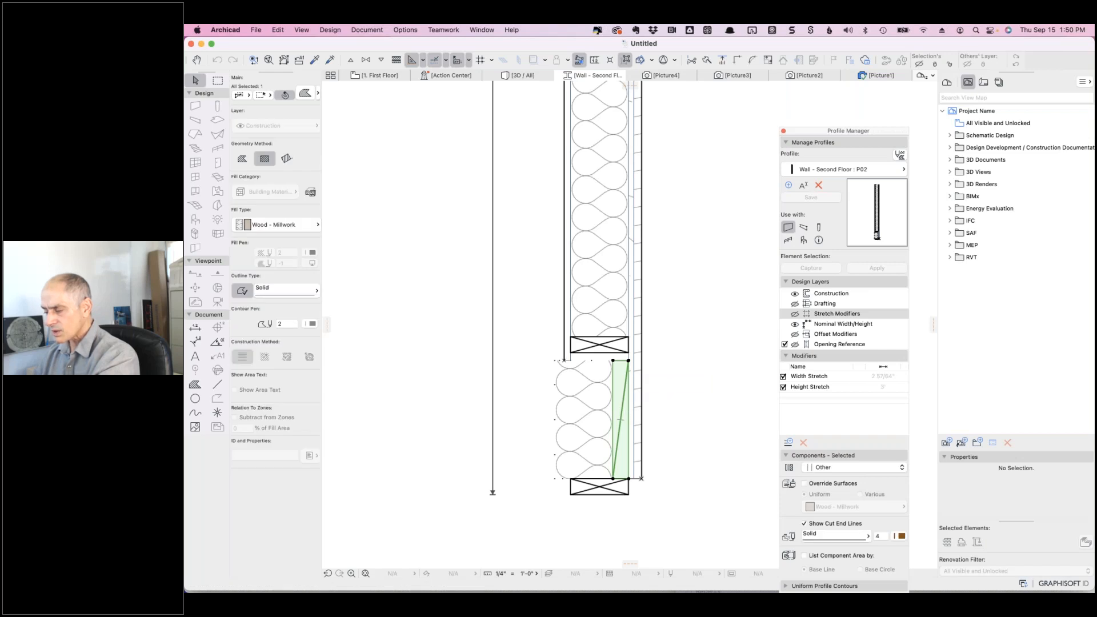
pyautogui.press('Escape')
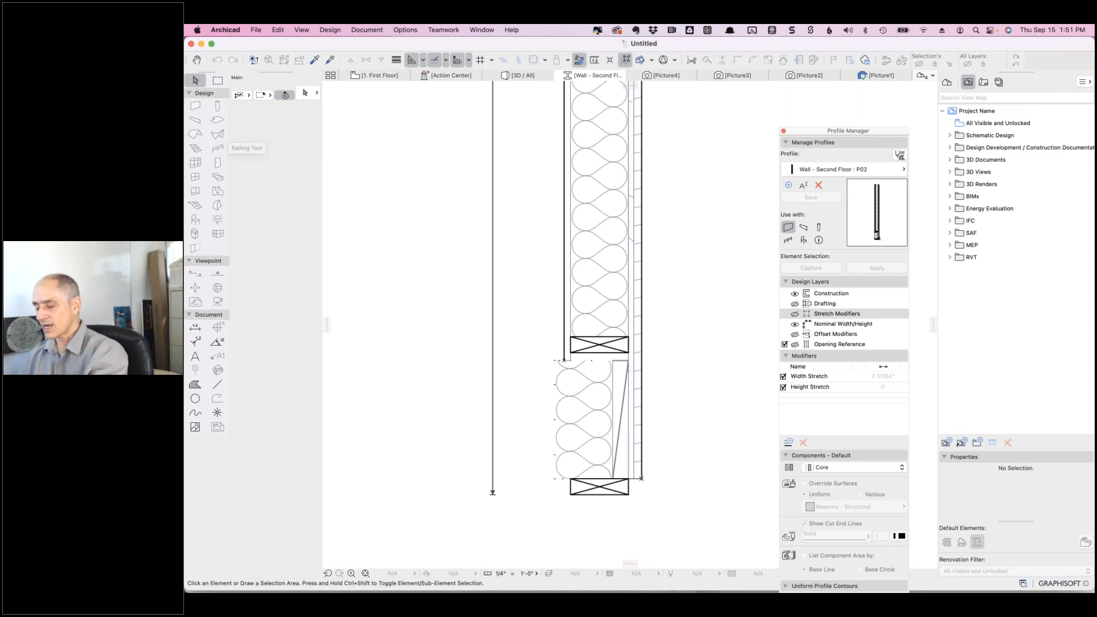
# - Switch from Archicad to Google Chrome
pyautogui.press('super+Tab')
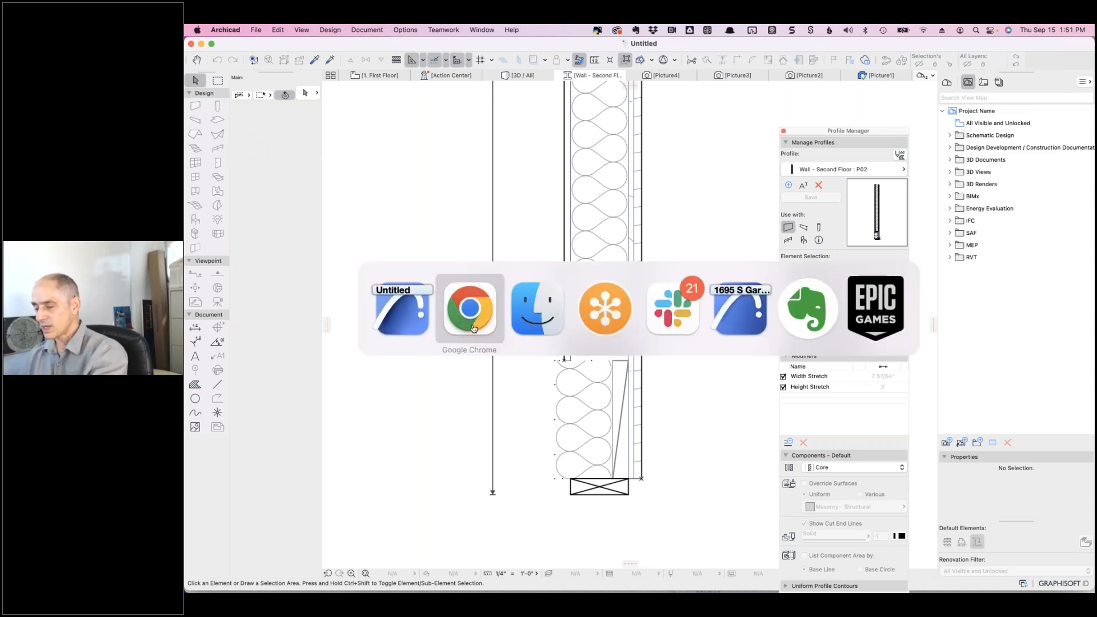
pyautogui.press('super+shift+Tab')
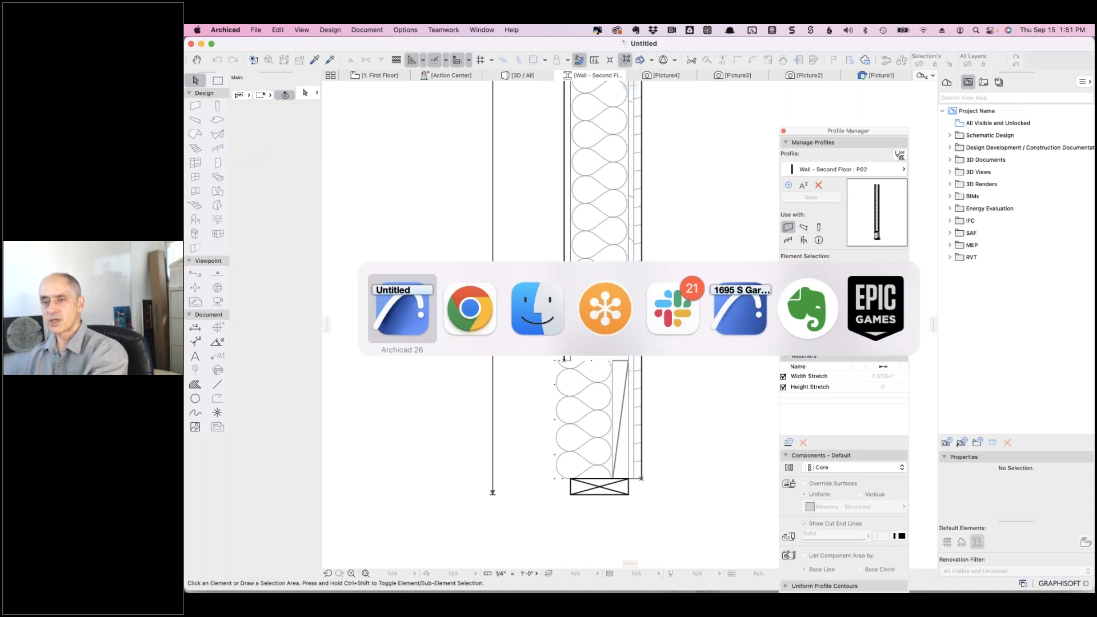
pyautogui.press('super+shift+Tab')
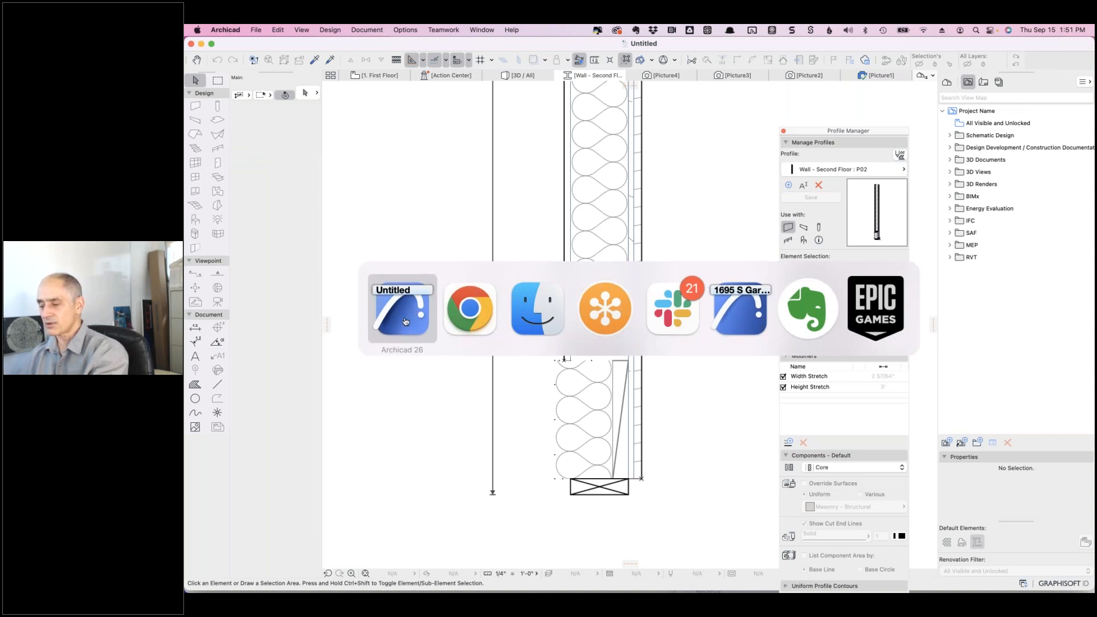
pyautogui.click(473, 328)
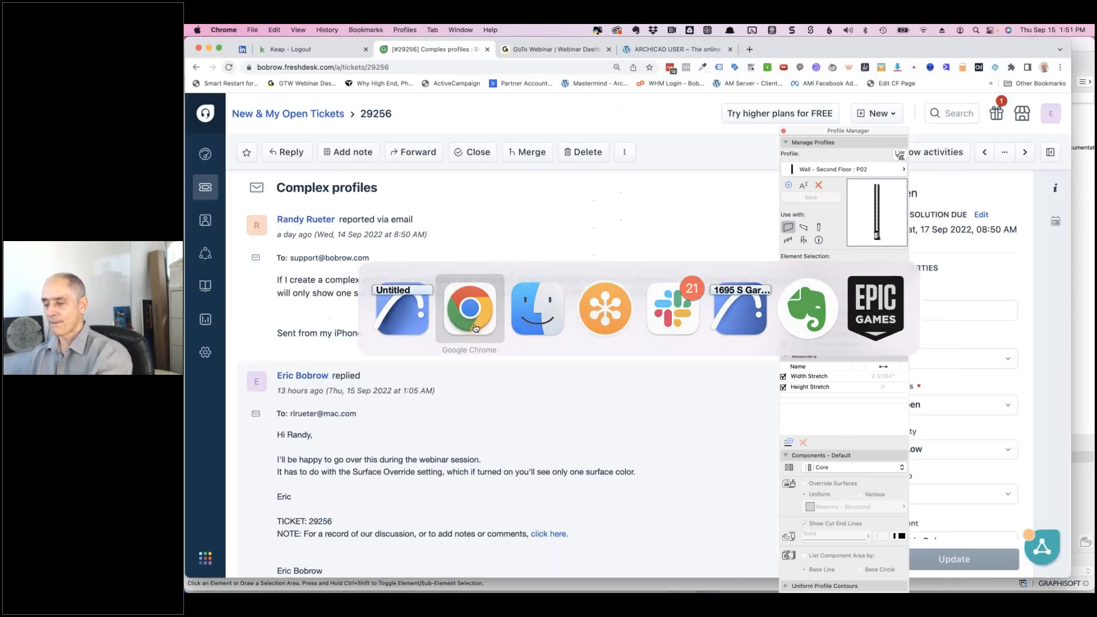
# - Show the Freshdesk New & My Open Tickets list and scroll down it
pyautogui.click(308, 115)
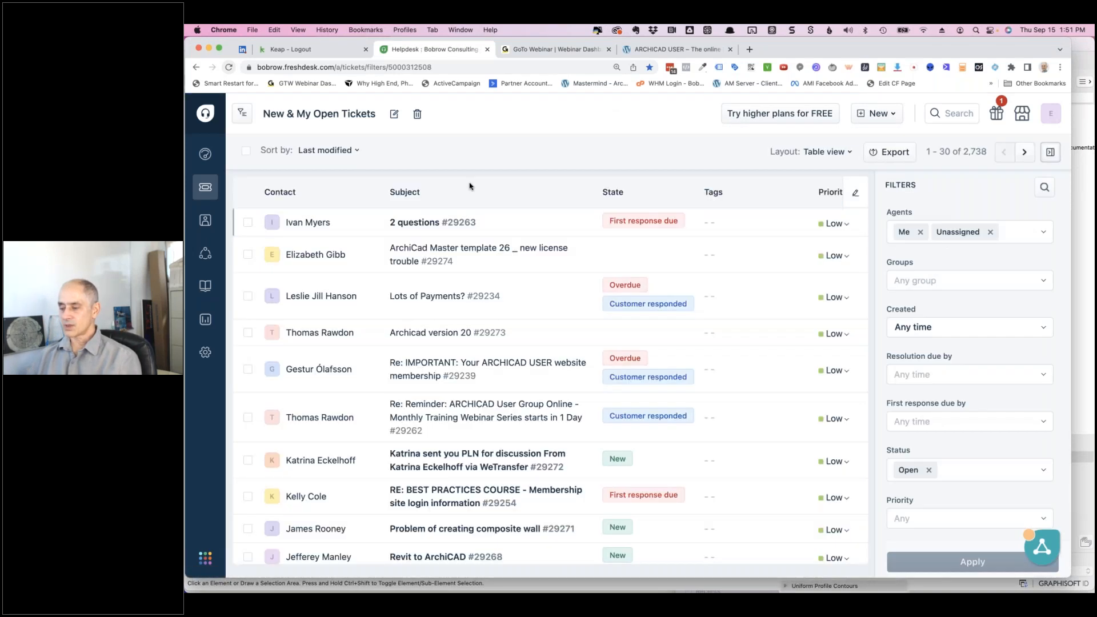
pyautogui.scroll(-2, 538, 405)
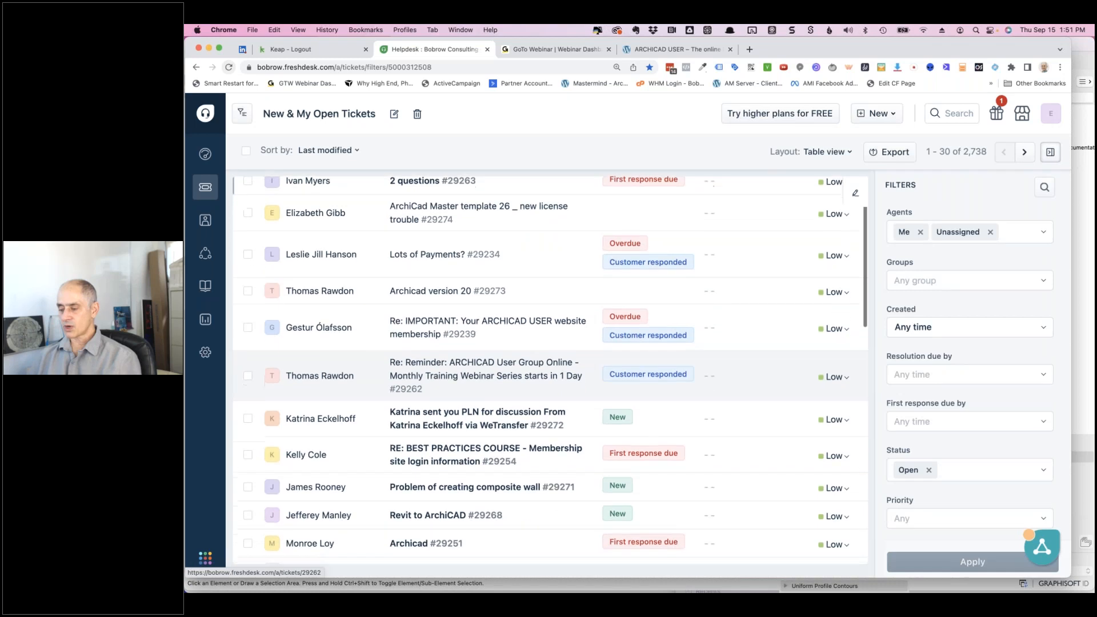
pyautogui.moveTo(537, 403)
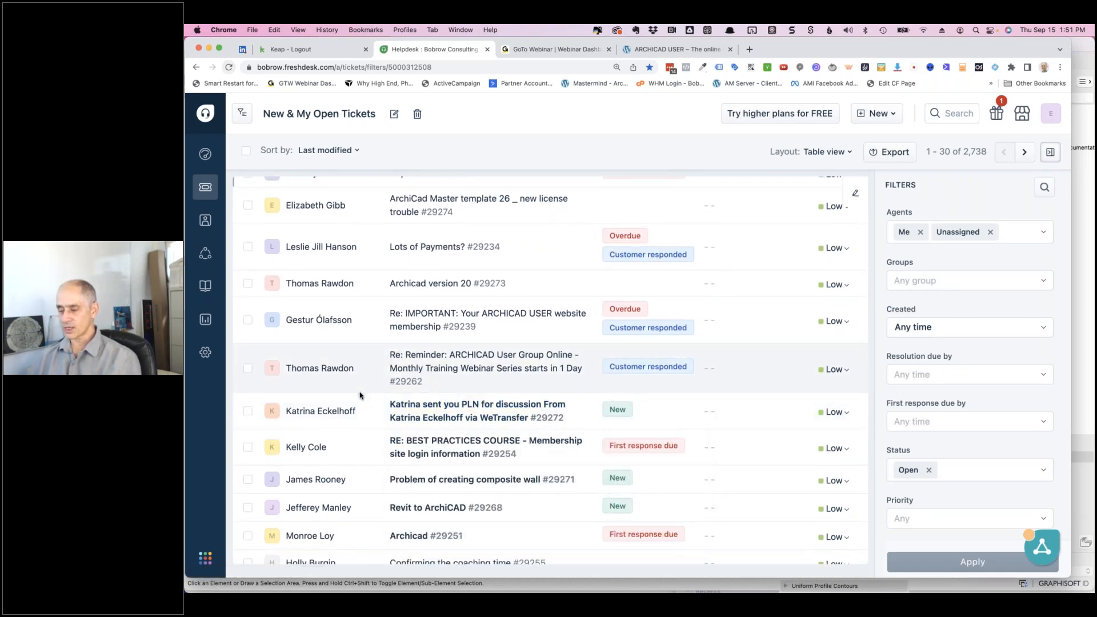
pyautogui.scroll(-2, 482, 439)
pyautogui.click(486, 445)
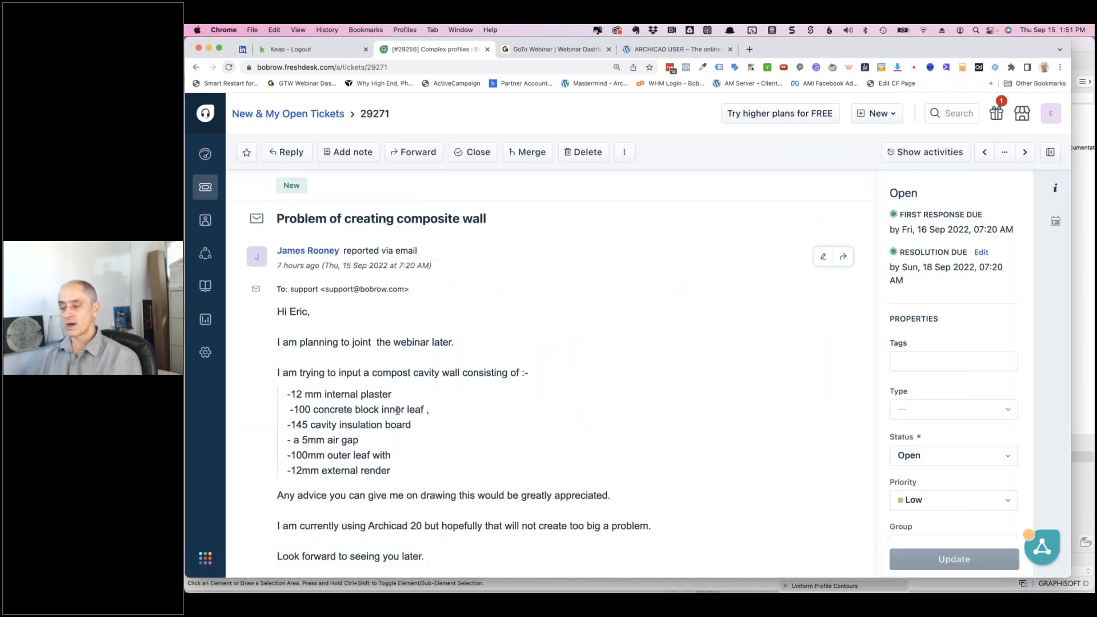
pyautogui.scroll(-3, 403, 414)
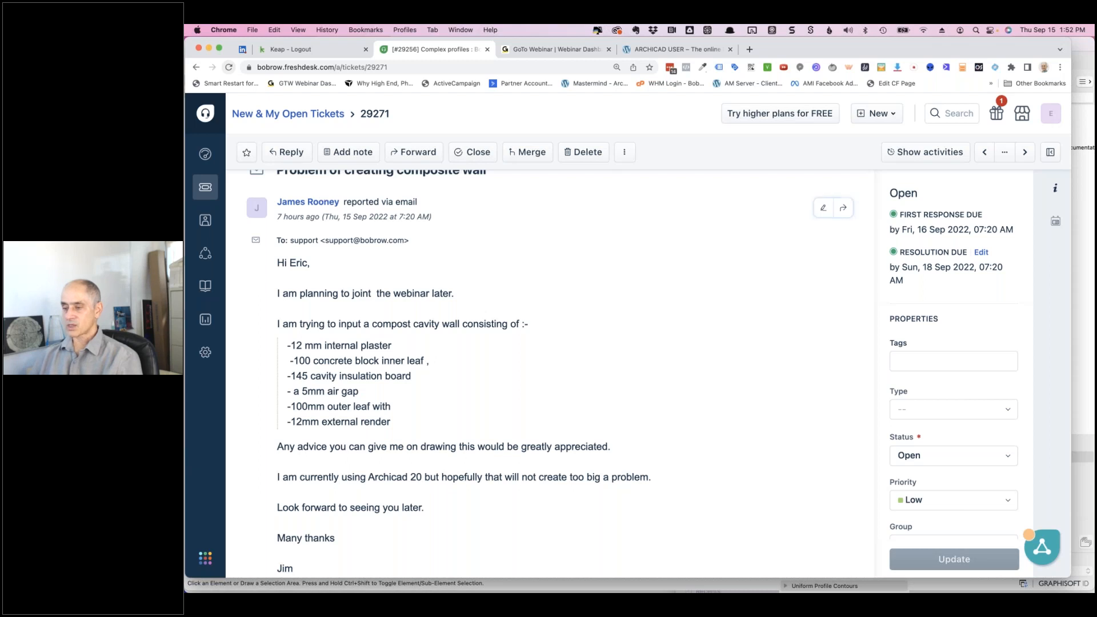
pyautogui.click(325, 114)
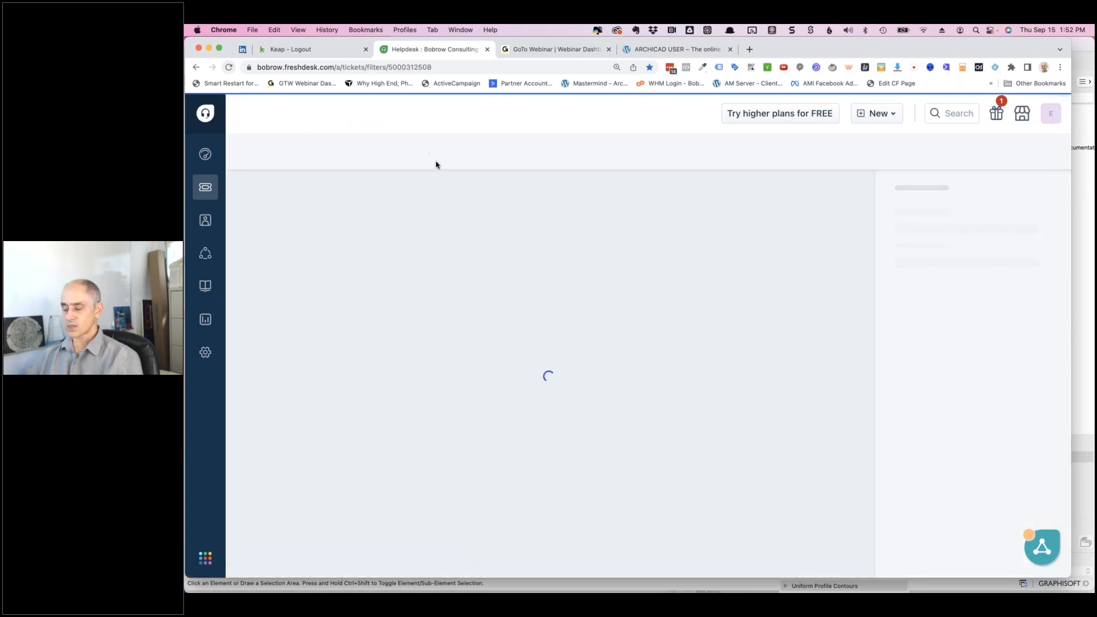
pyautogui.scroll(-2, 474, 454)
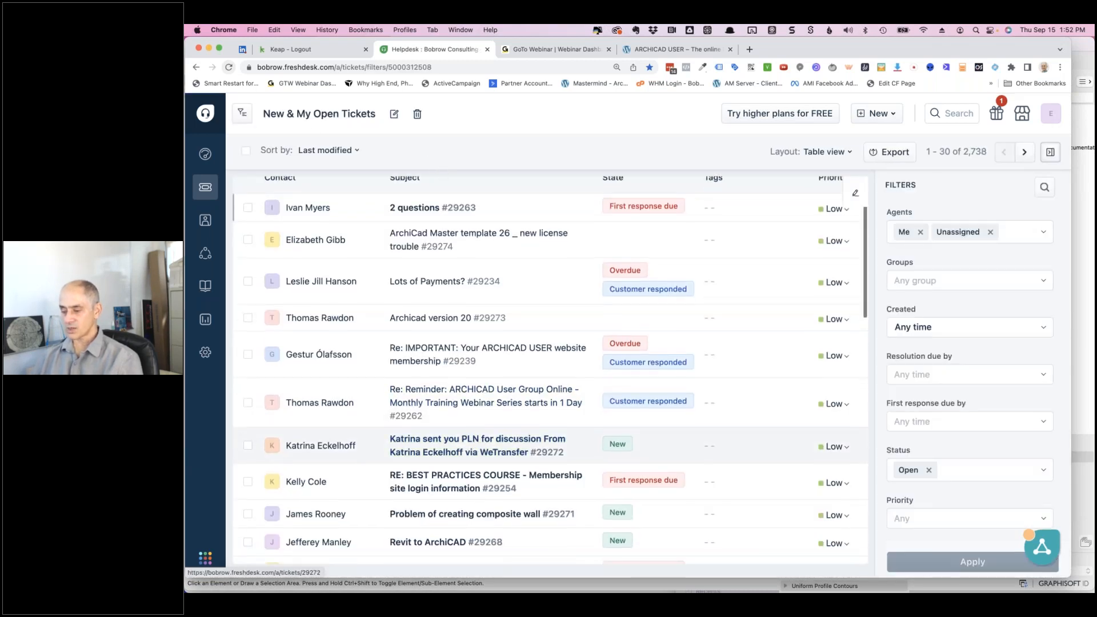
pyautogui.moveTo(477, 455)
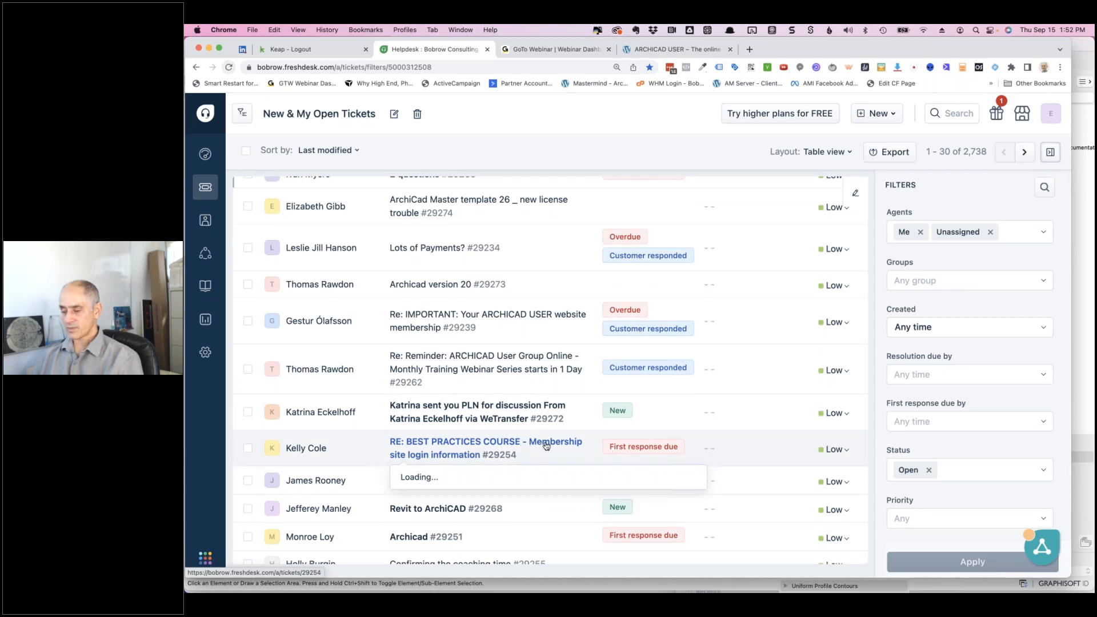
pyautogui.moveTo(412, 510)
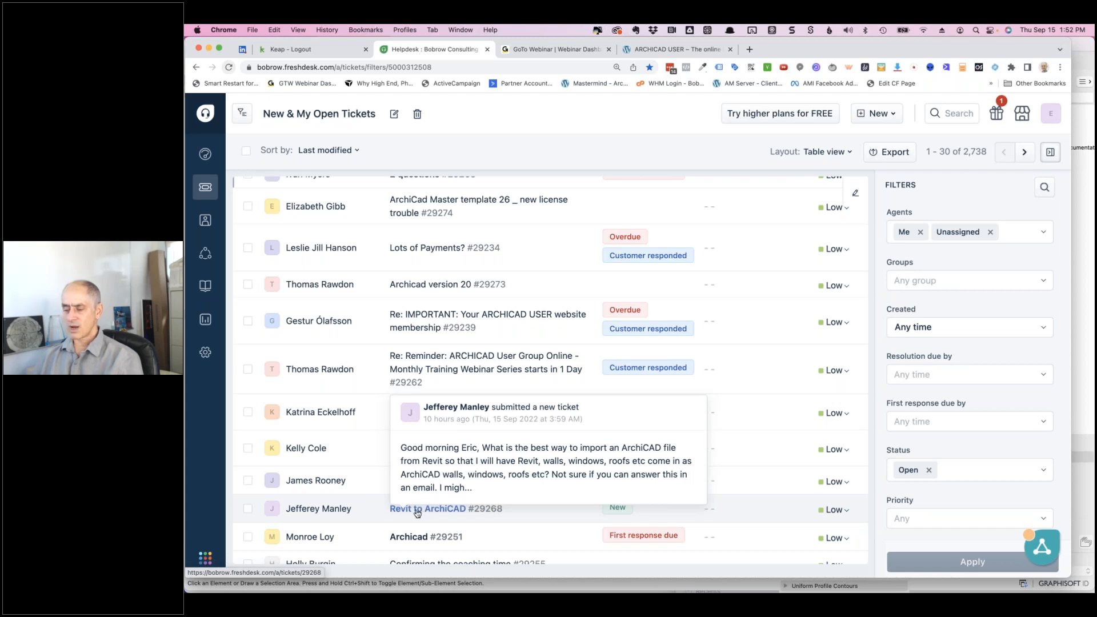
pyautogui.click(418, 510)
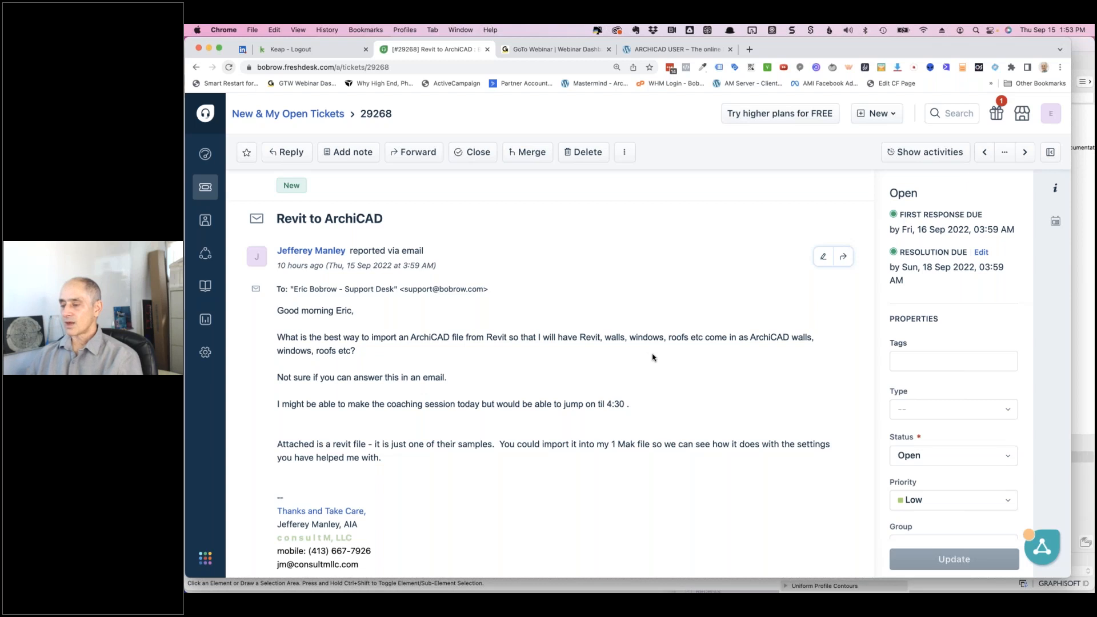
# - Return to the New & My Open Tickets list and scroll down through the 2,739 open tickets
pyautogui.click(315, 114)
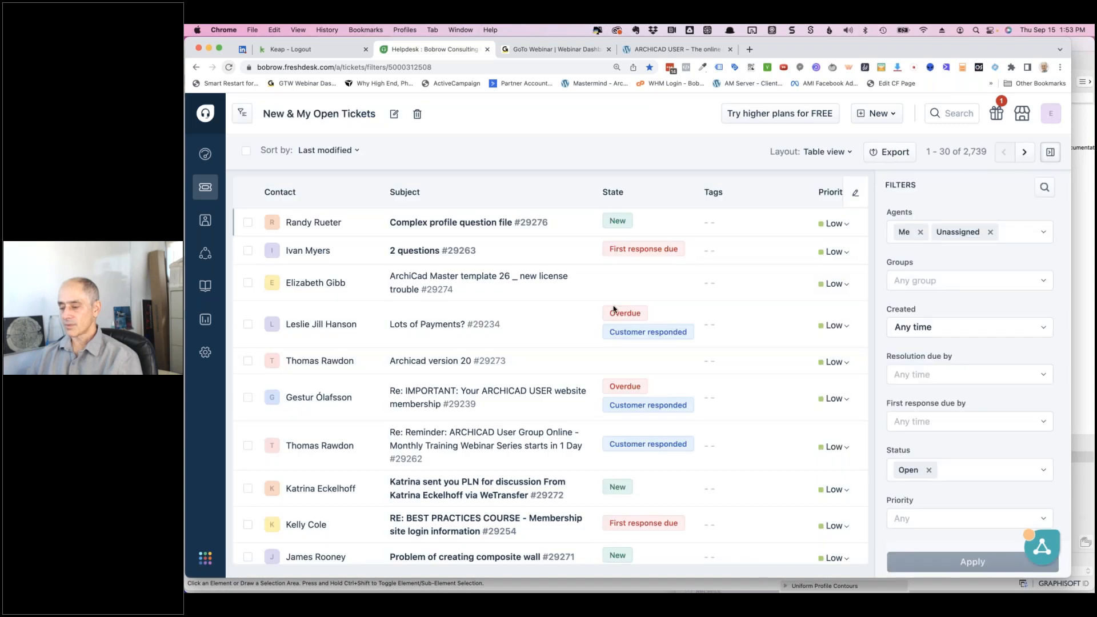
pyautogui.scroll(-3, 603, 364)
pyautogui.scroll(-3, 603, 364)
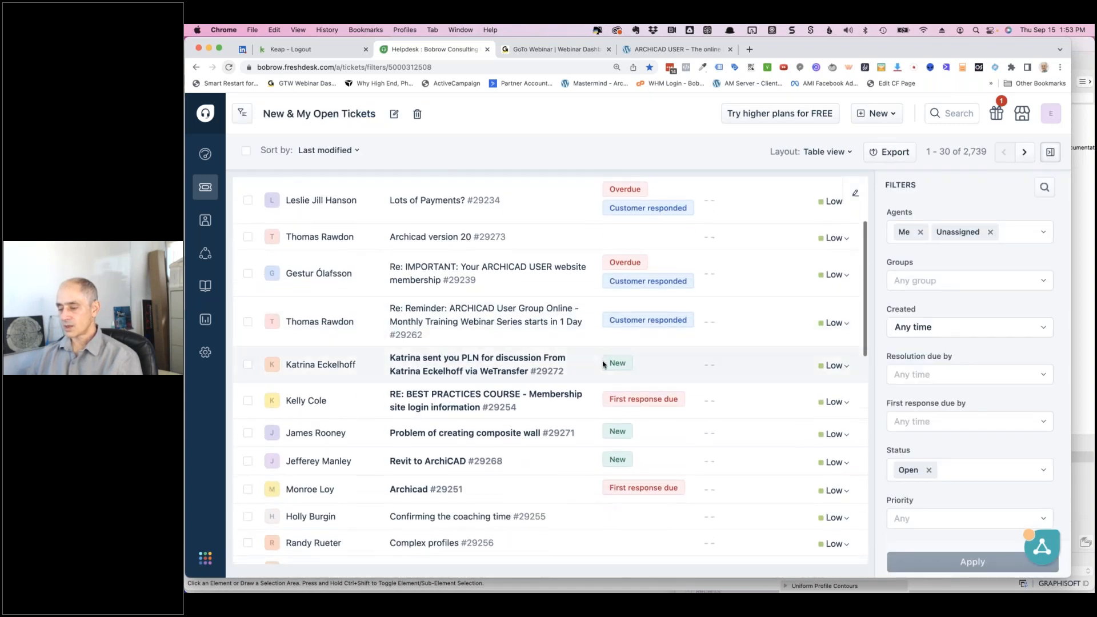
pyautogui.moveTo(418, 421)
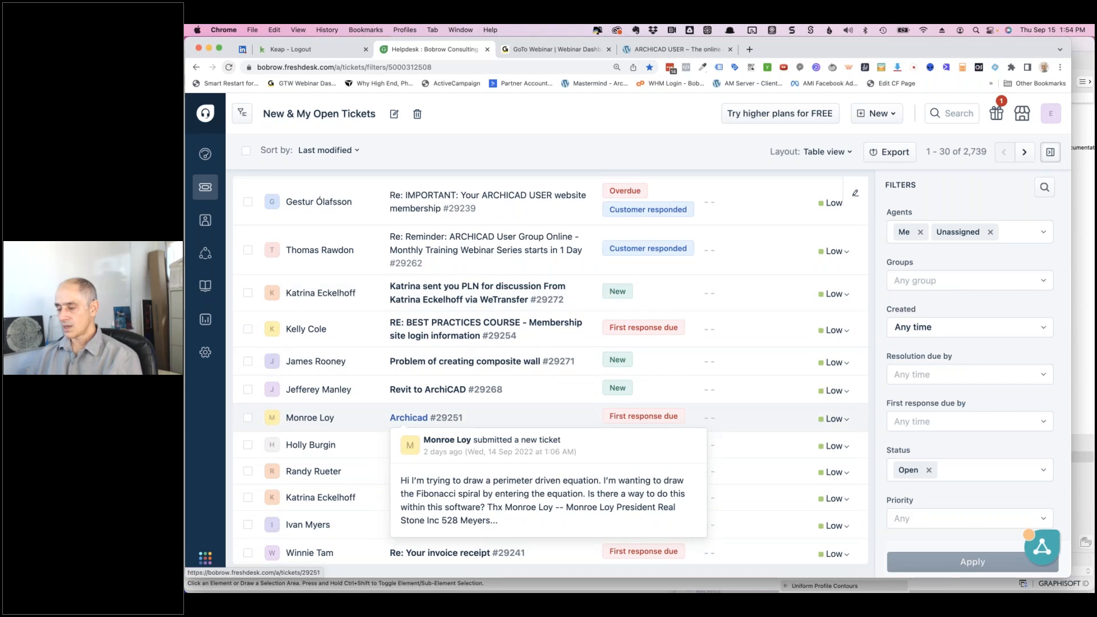
pyautogui.click(417, 420)
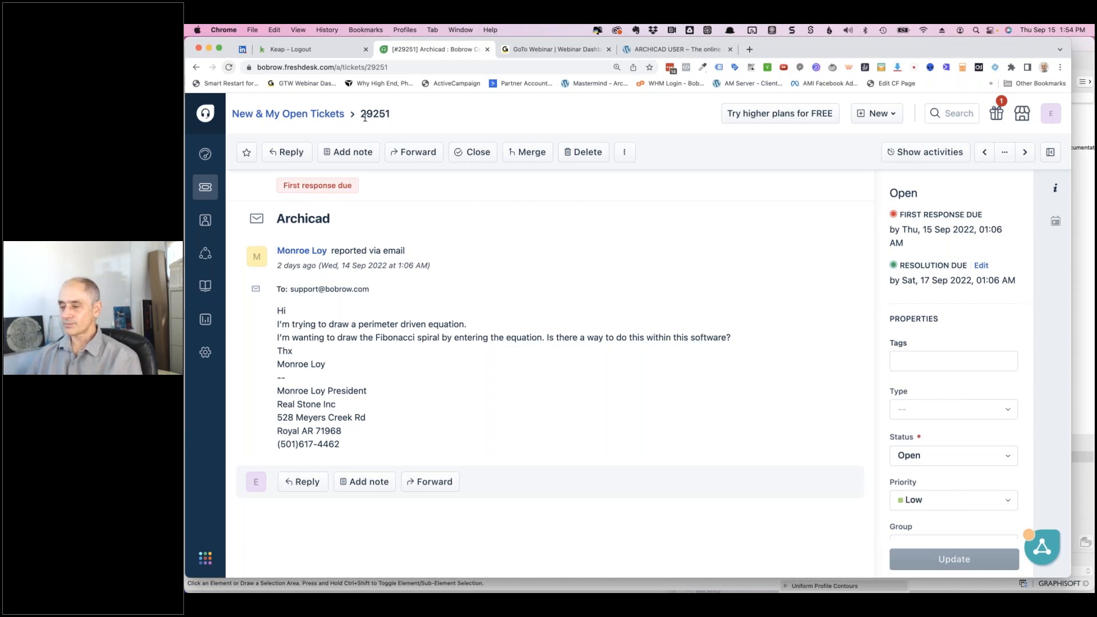
pyautogui.click(334, 116)
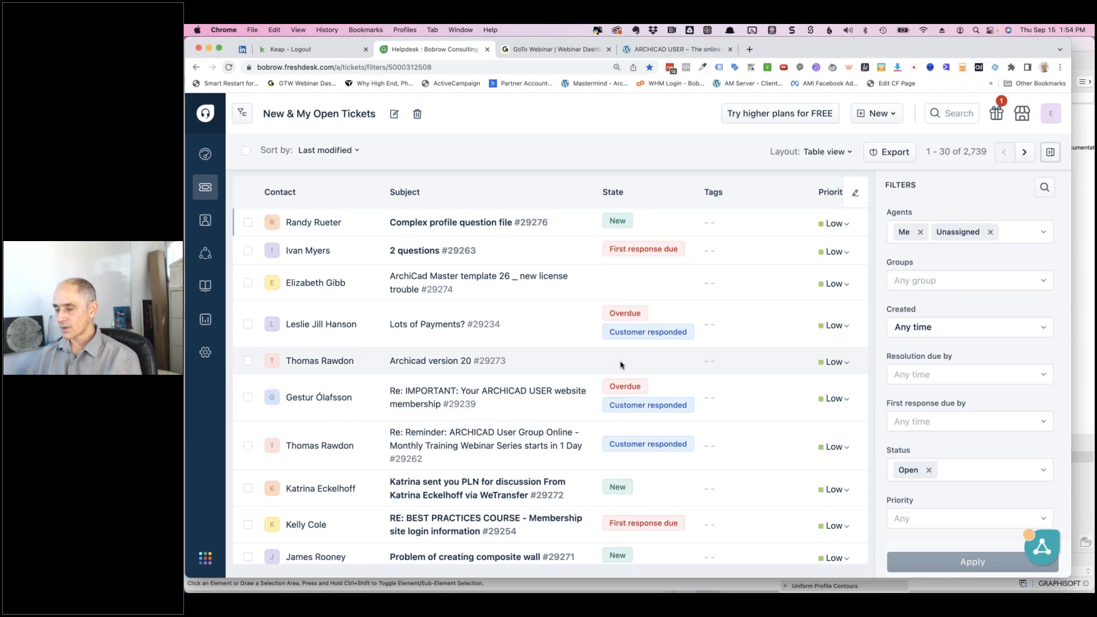
pyautogui.click(426, 251)
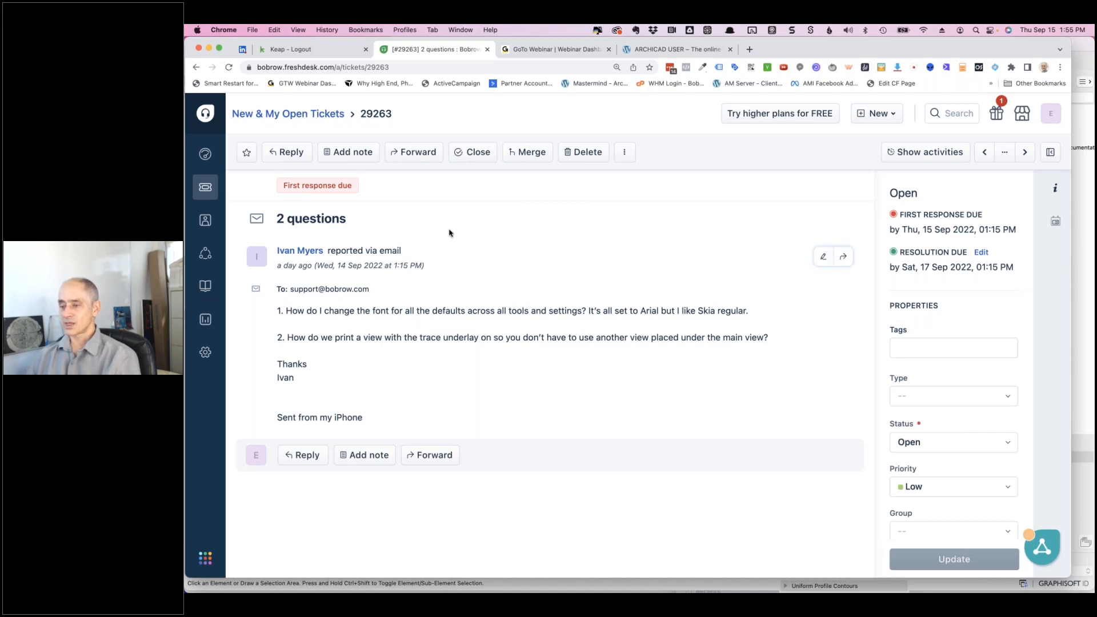
pyautogui.click(315, 117)
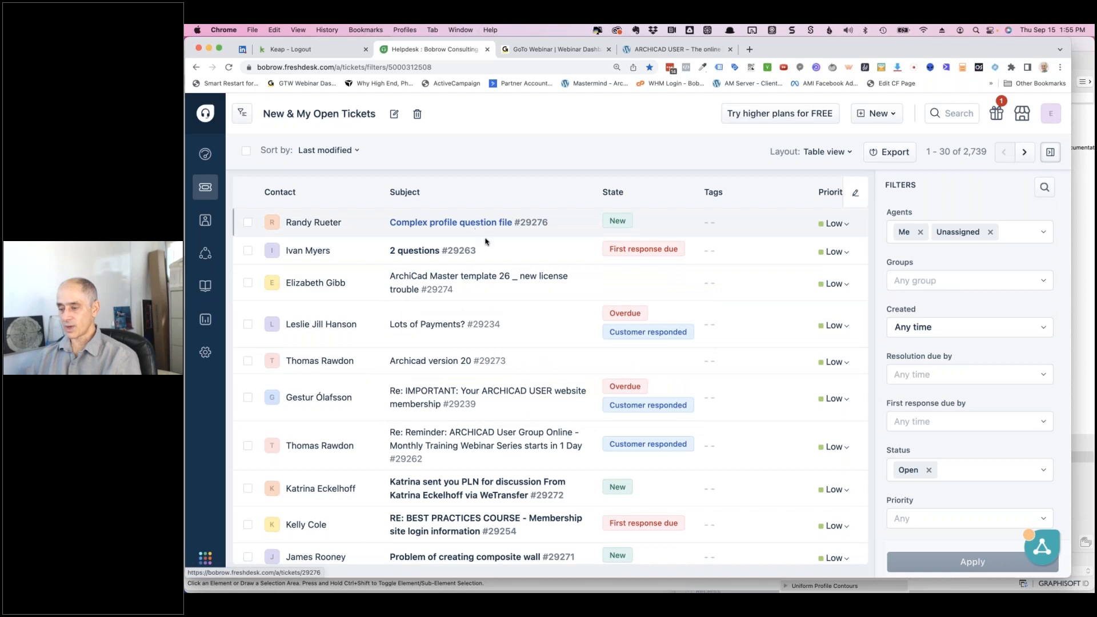
pyautogui.moveTo(477, 224)
pyautogui.scroll(-5, 370, 450)
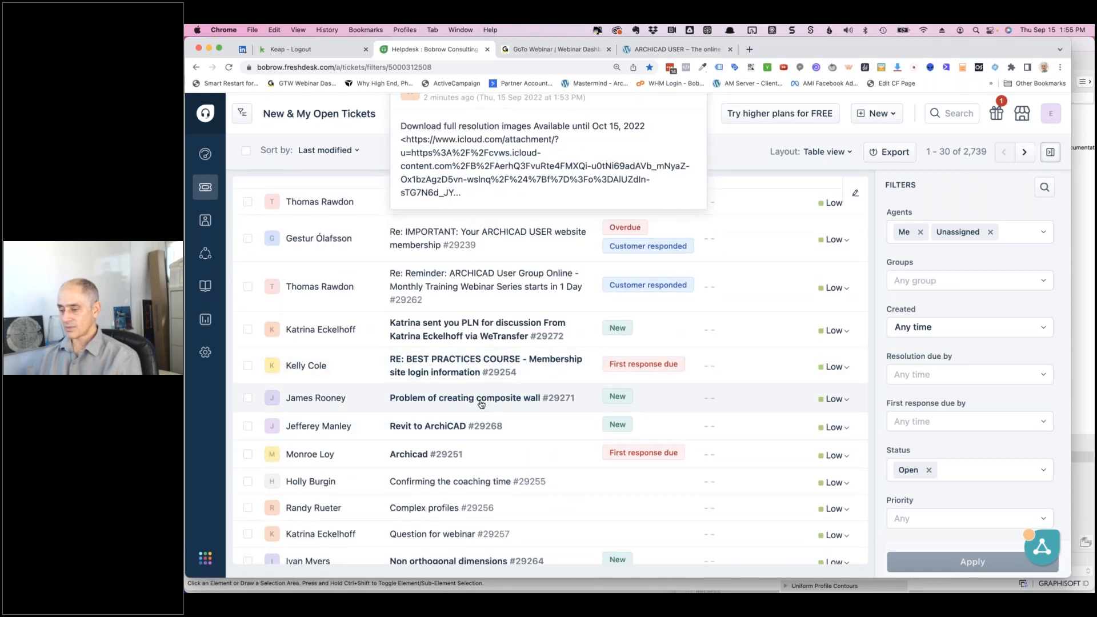
pyautogui.scroll(-2, 487, 442)
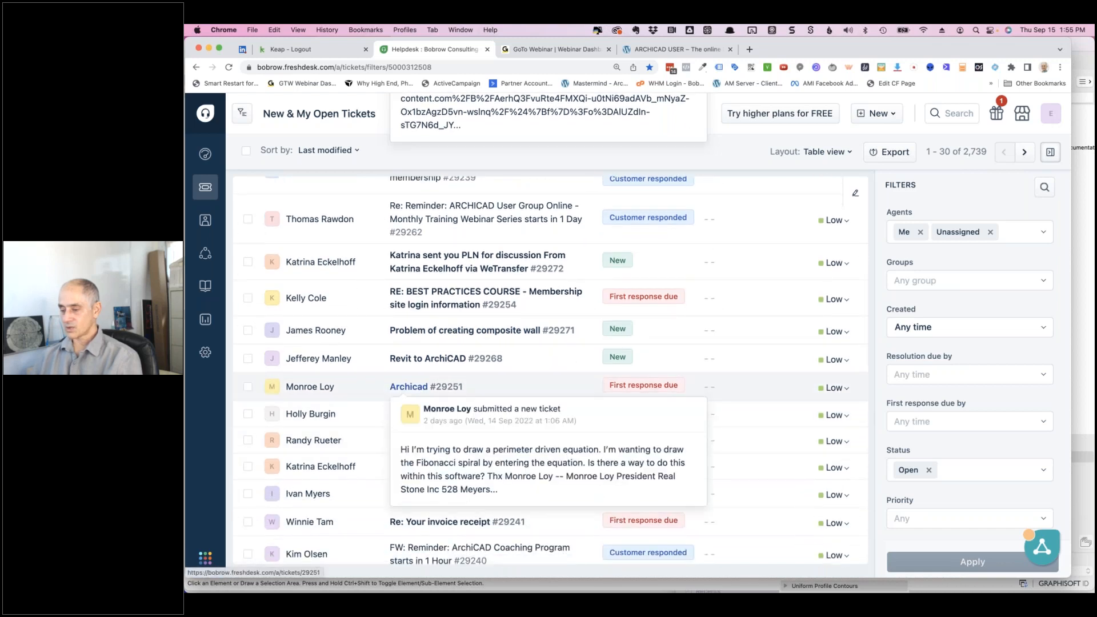
pyautogui.scroll(-1, 365, 407)
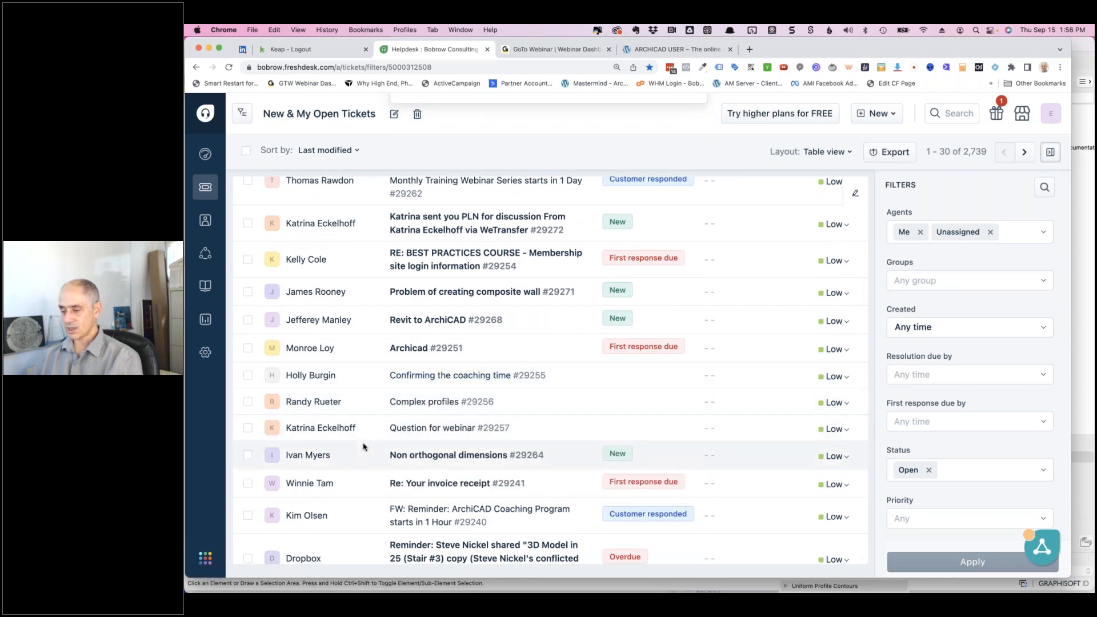
pyautogui.scroll(-1, 362, 447)
pyautogui.moveTo(414, 415)
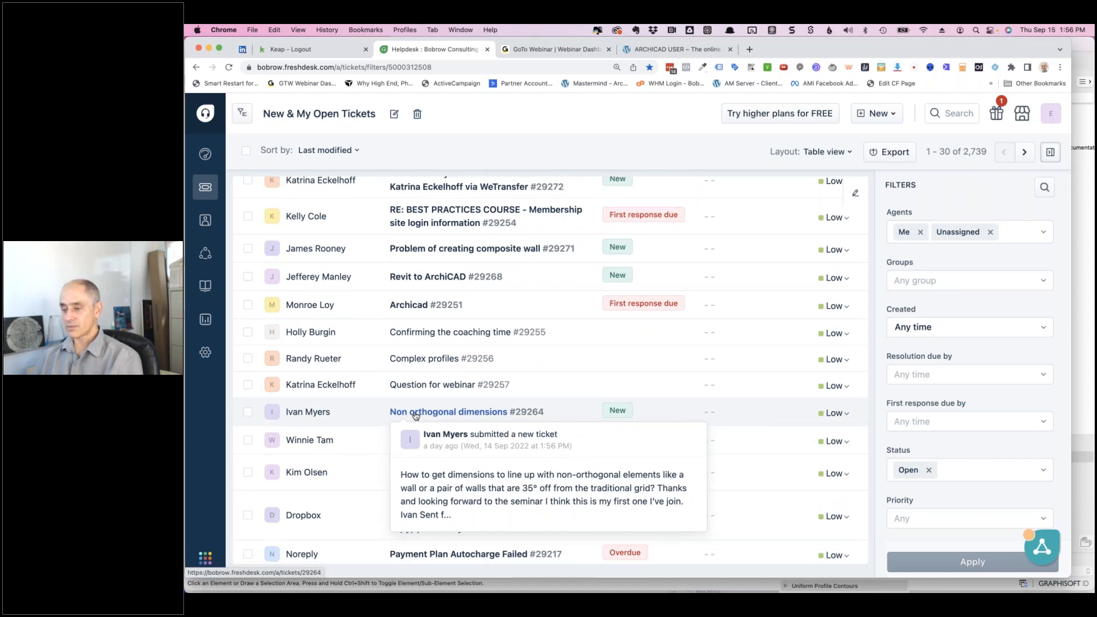
pyautogui.scroll(5, 415, 415)
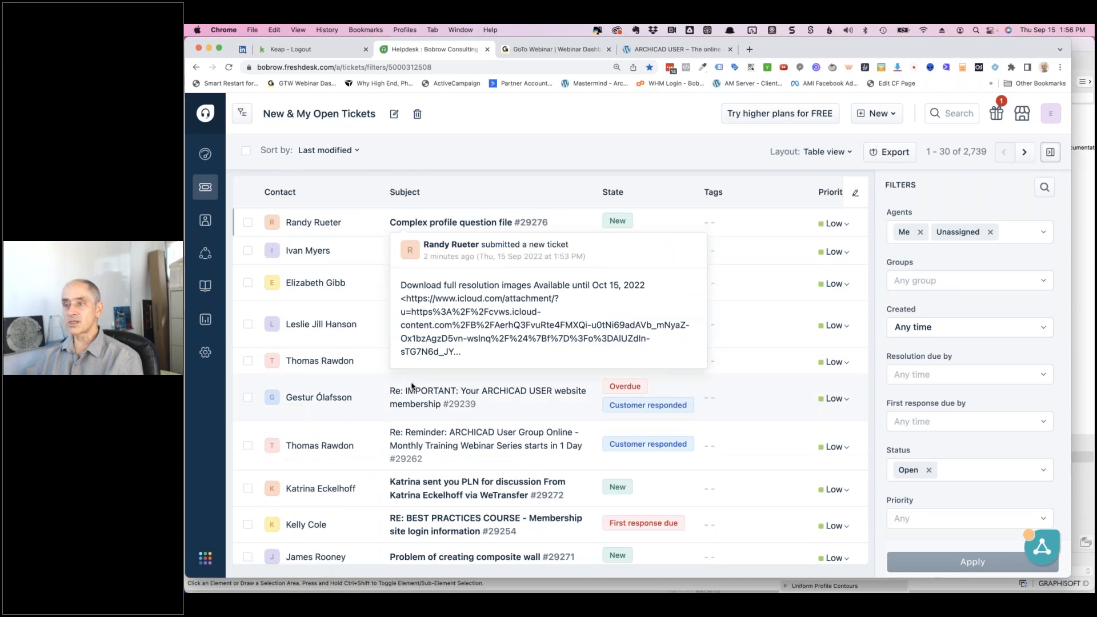
pyautogui.scroll(-8, 445, 414)
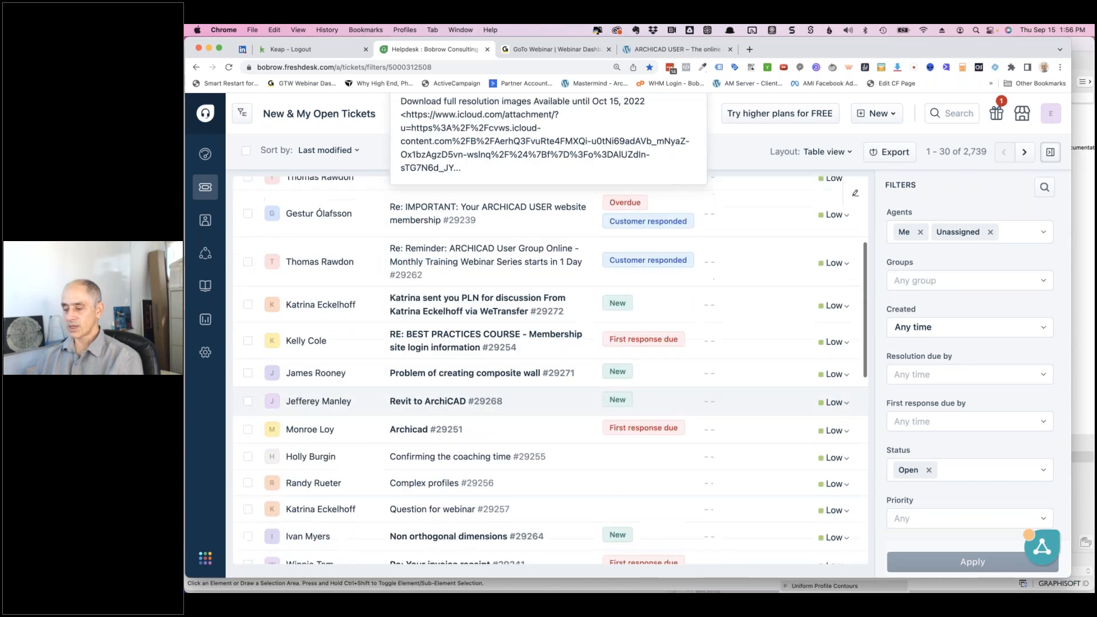
pyautogui.scroll(-4, 460, 426)
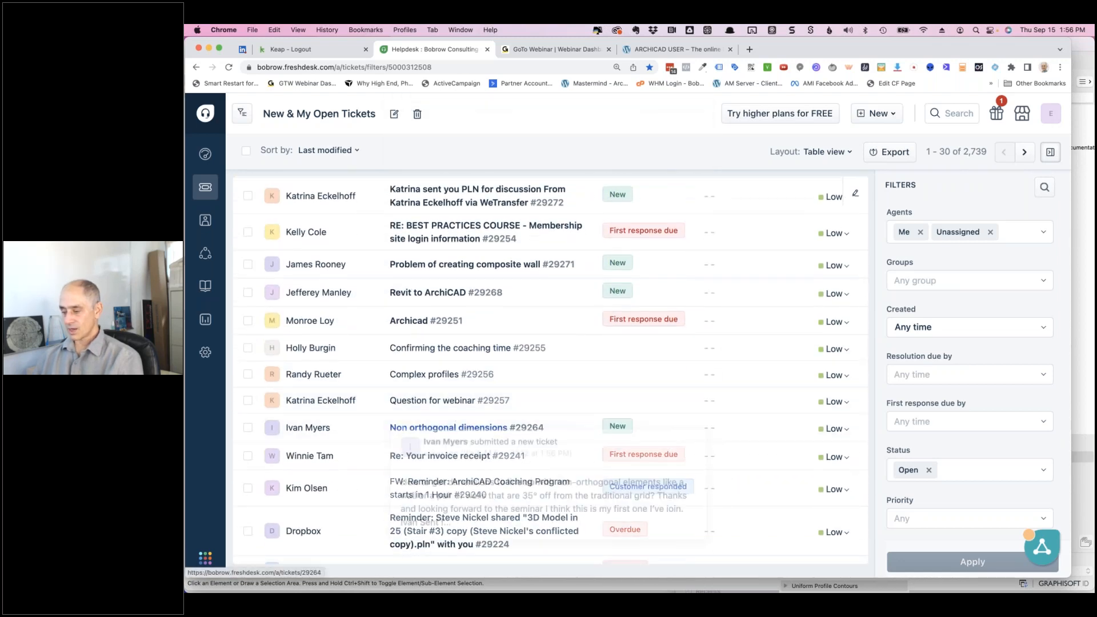
pyautogui.scroll(-1, 354, 443)
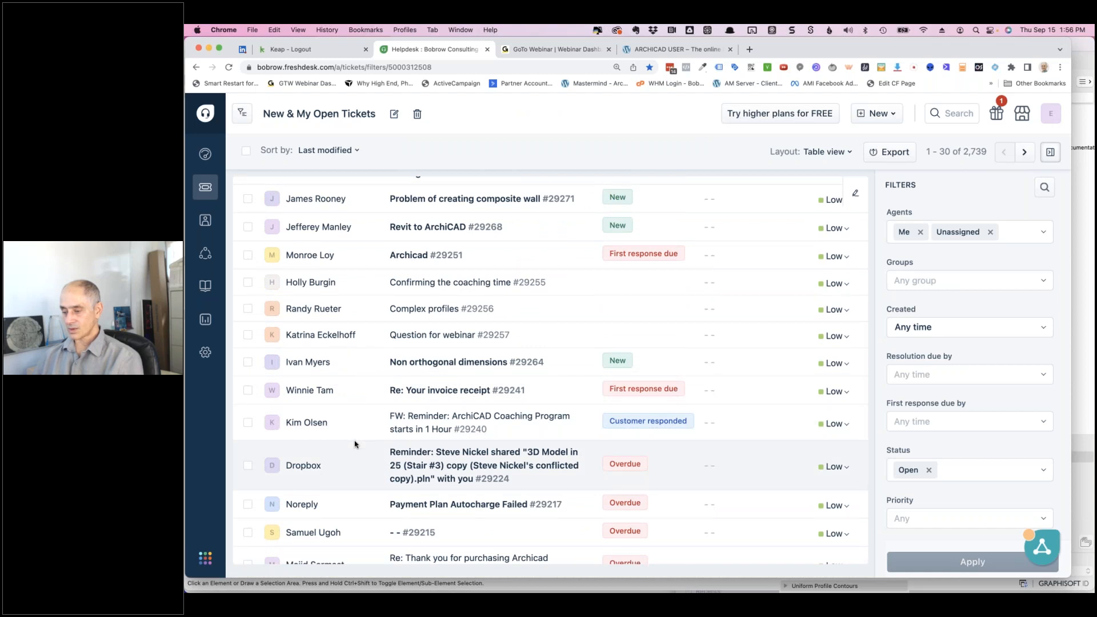
pyautogui.scroll(-3, 354, 444)
pyautogui.scroll(1, 354, 443)
pyautogui.scroll(10, 354, 443)
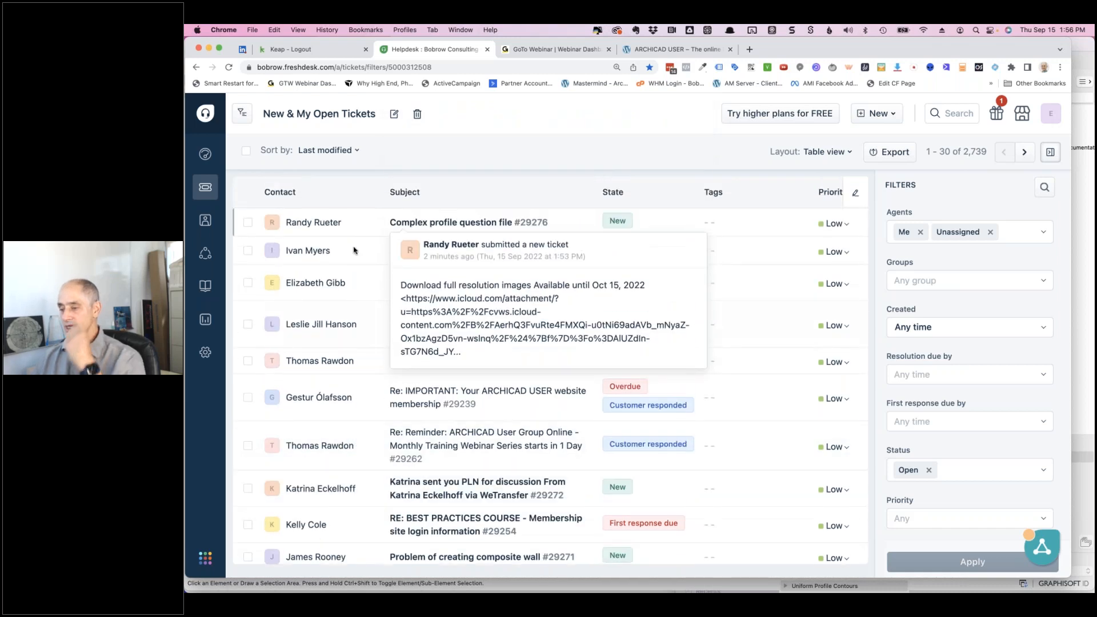
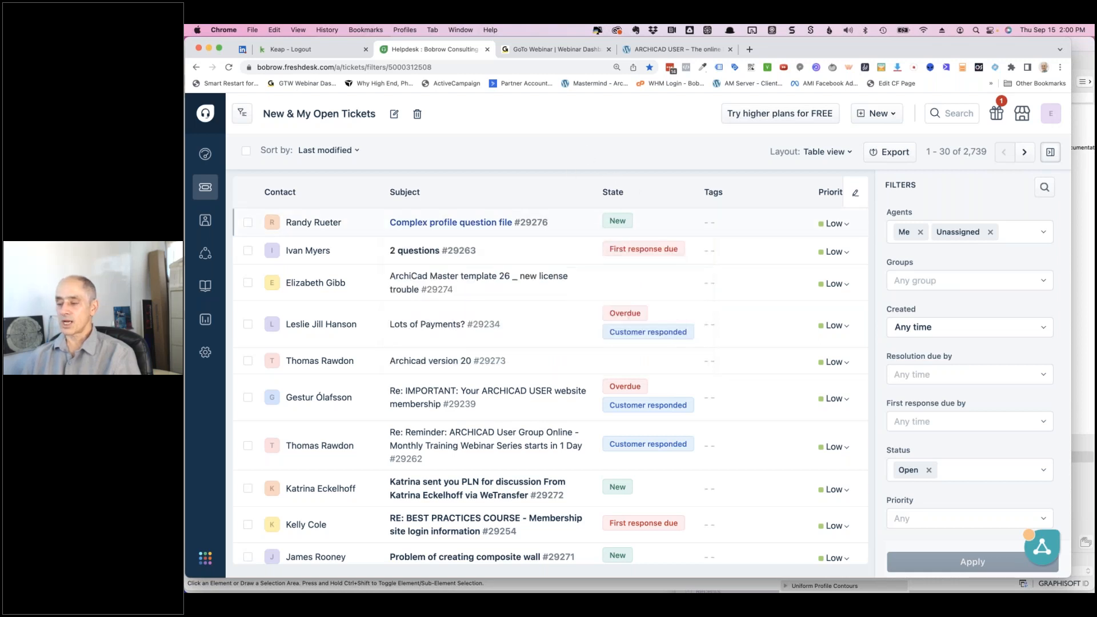
pyautogui.click(424, 252)
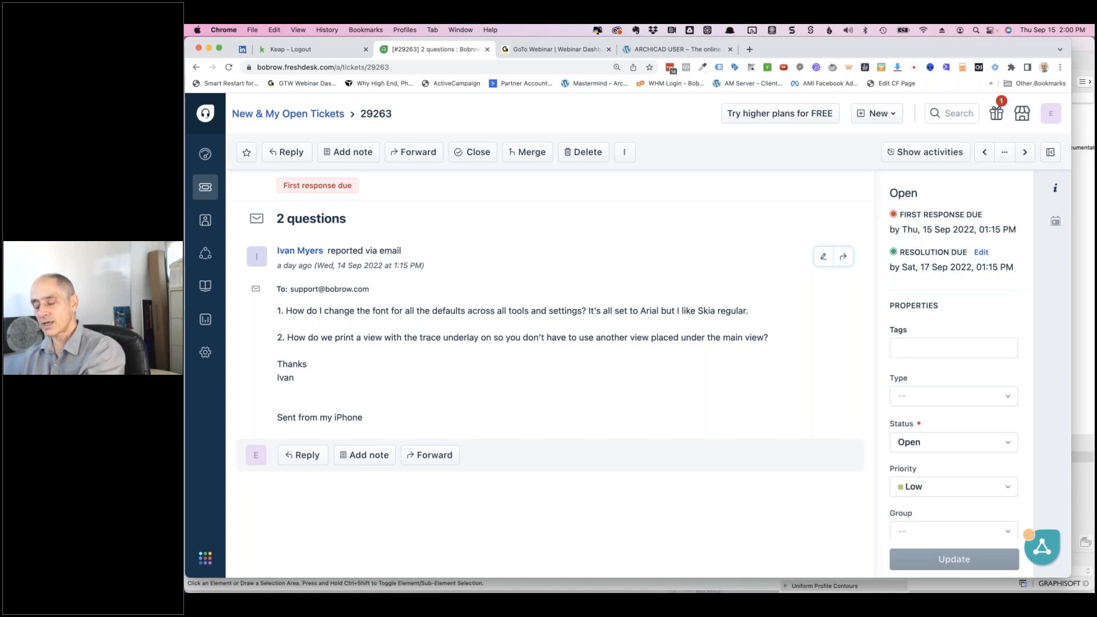
pyautogui.press('super+Tab')
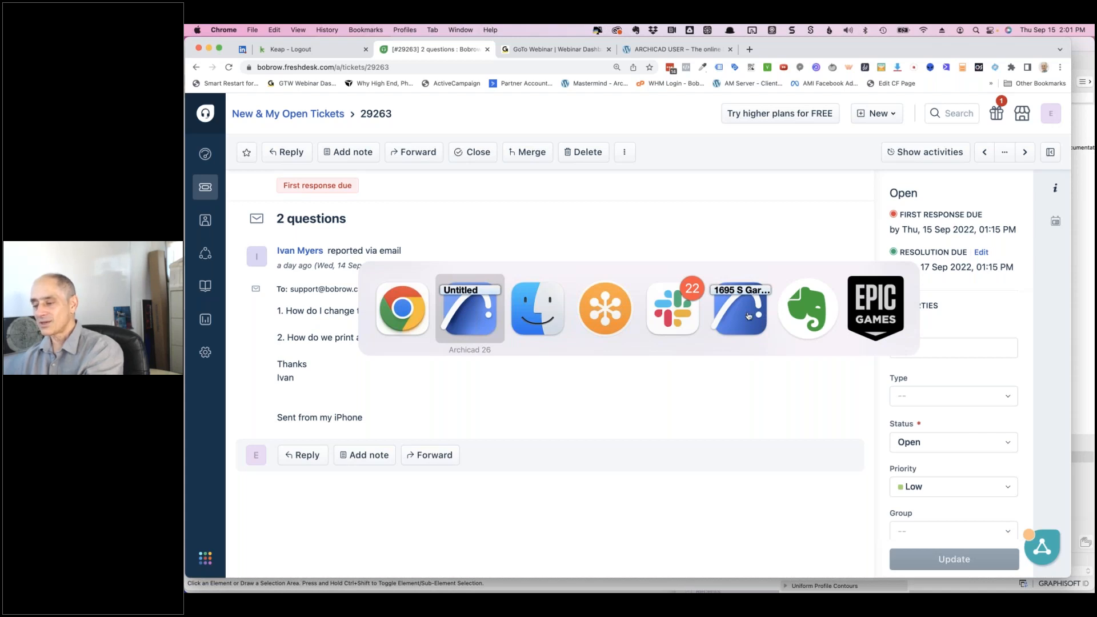
# - Bring Archicad forward and show the 1. First Floor plan, zoomed out and panned
pyautogui.click(479, 322)
pyautogui.click(370, 75)
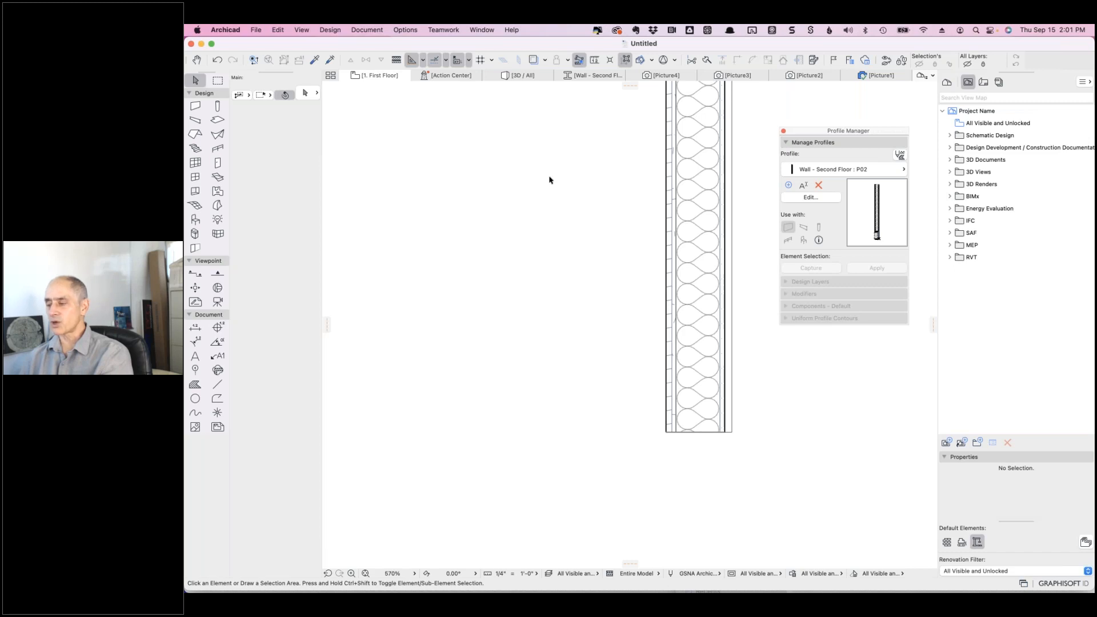
pyautogui.scroll(-7, 461, 182)
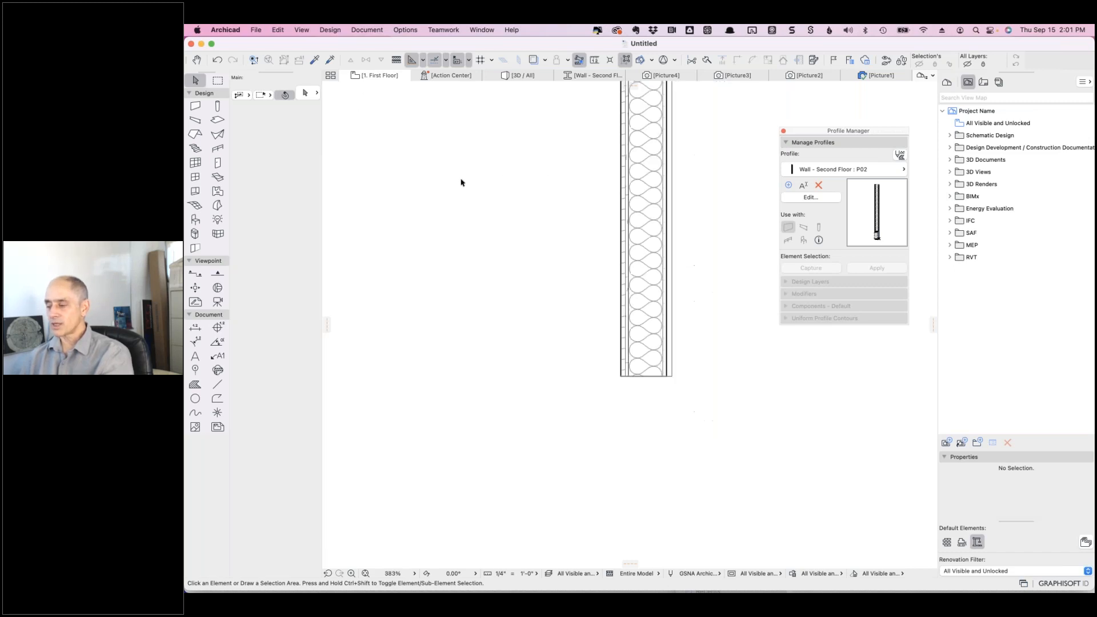
pyautogui.moveTo(545, 230); pyautogui.dragTo(693, 313, button='middle')
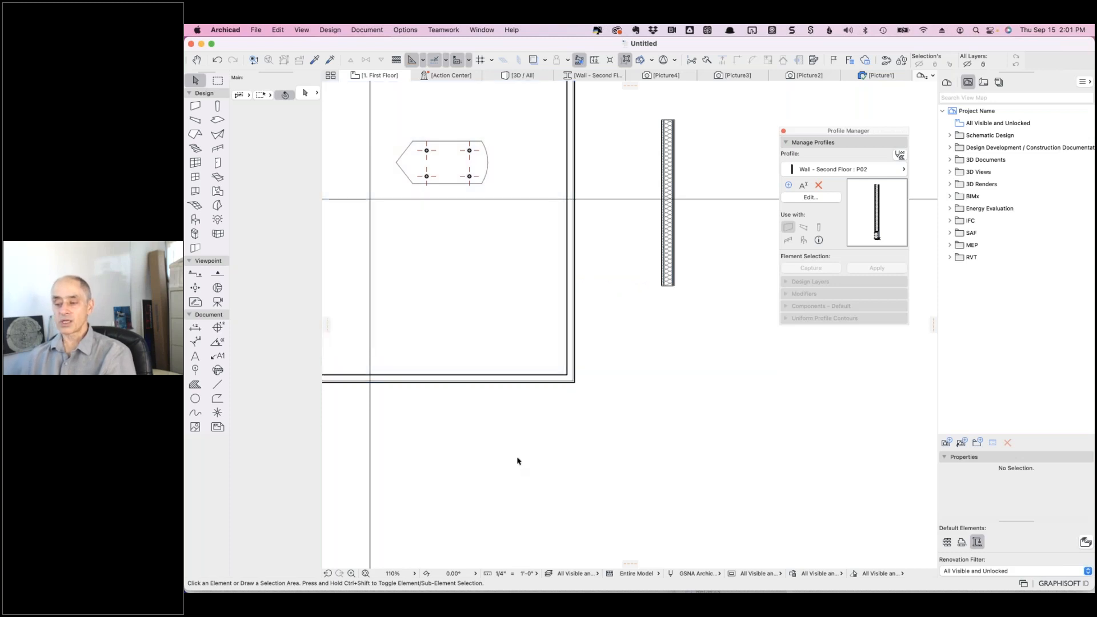
pyautogui.click(194, 357)
pyautogui.doubleClick(193, 358)
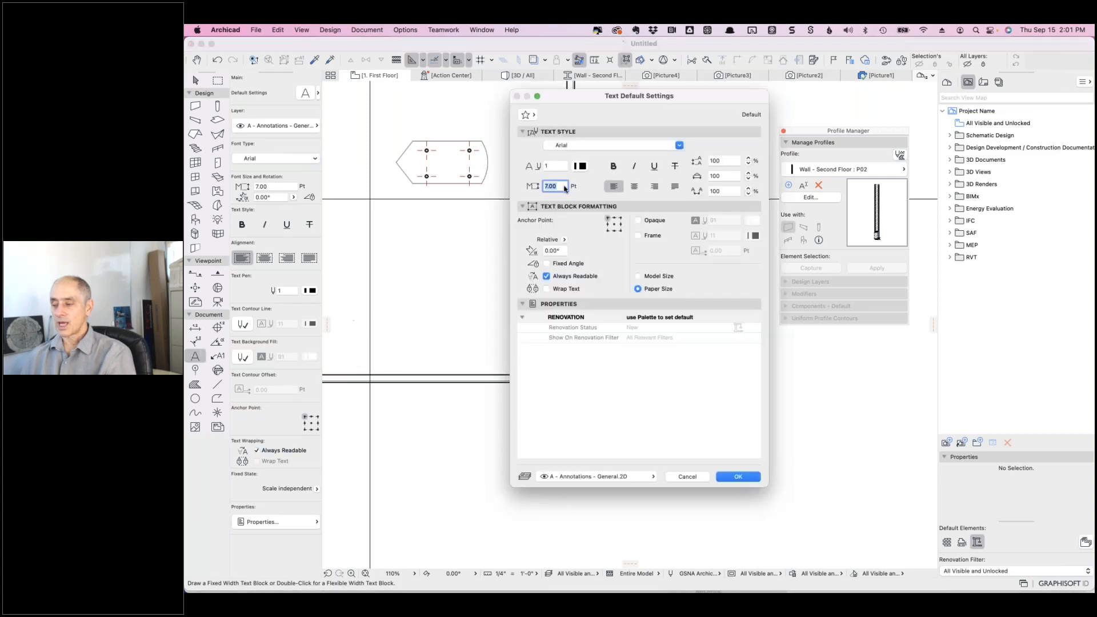
pyautogui.click(658, 148)
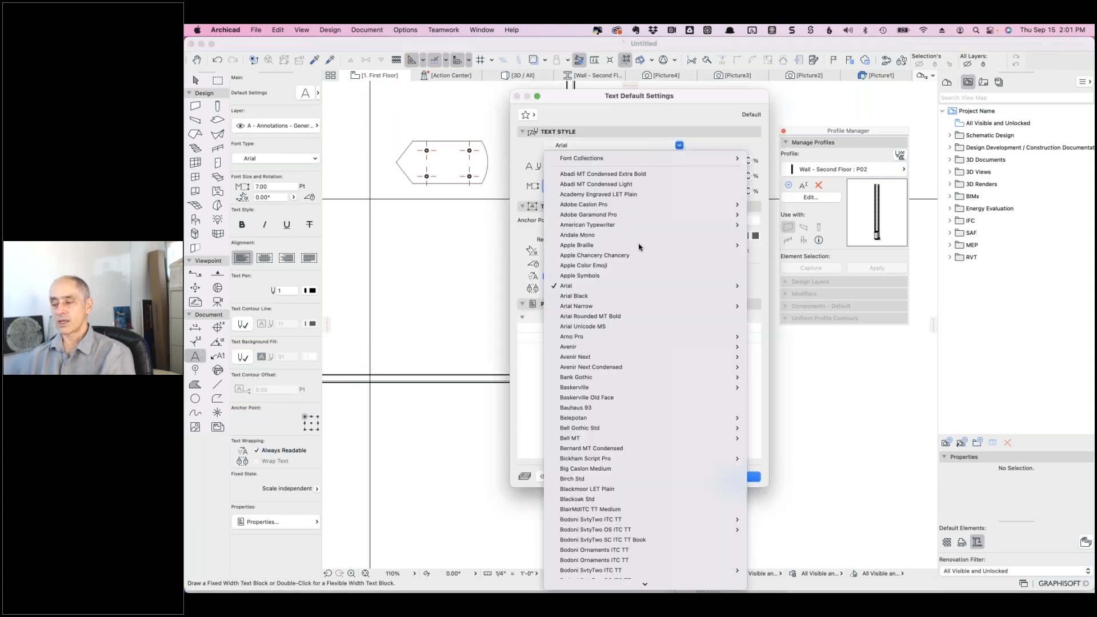
pyautogui.click(639, 122)
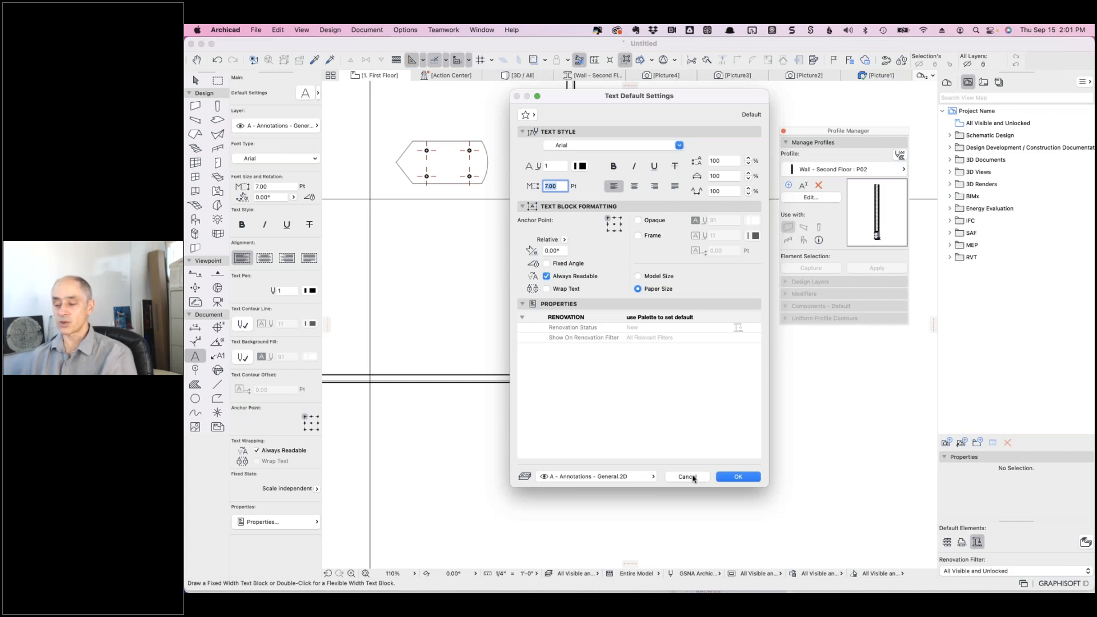
pyautogui.click(692, 479)
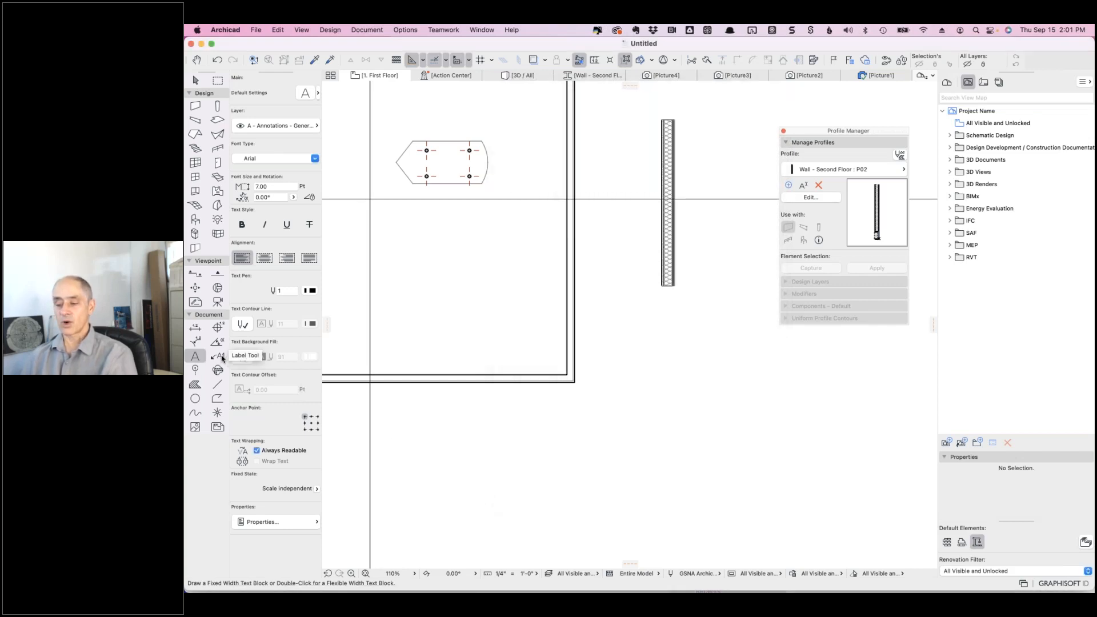
pyautogui.click(221, 356)
pyautogui.doubleClick(222, 356)
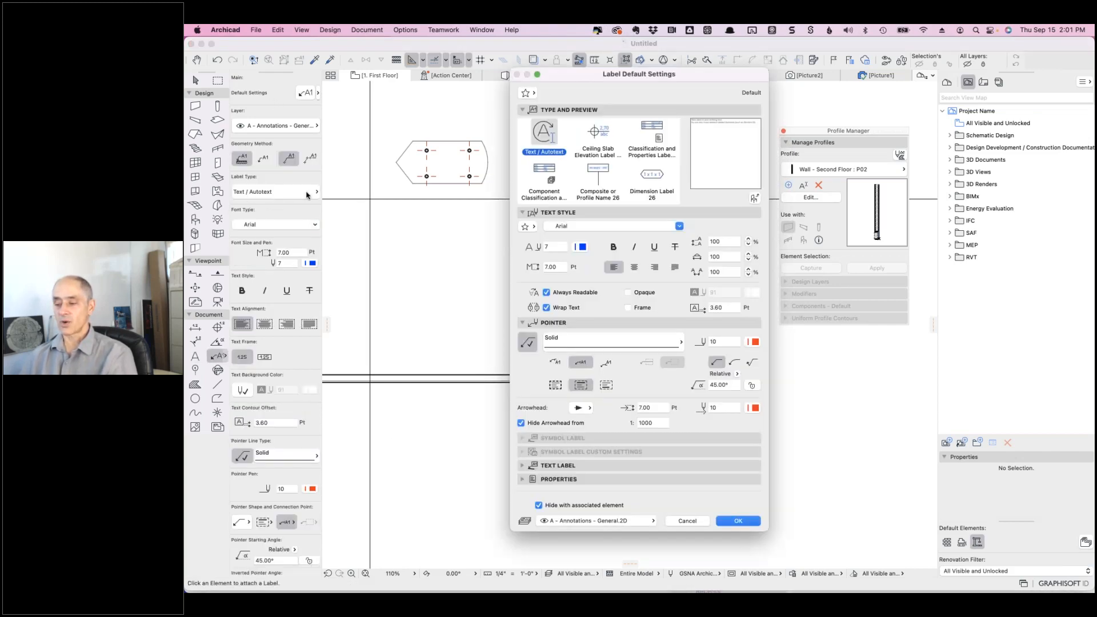
pyautogui.click(587, 228)
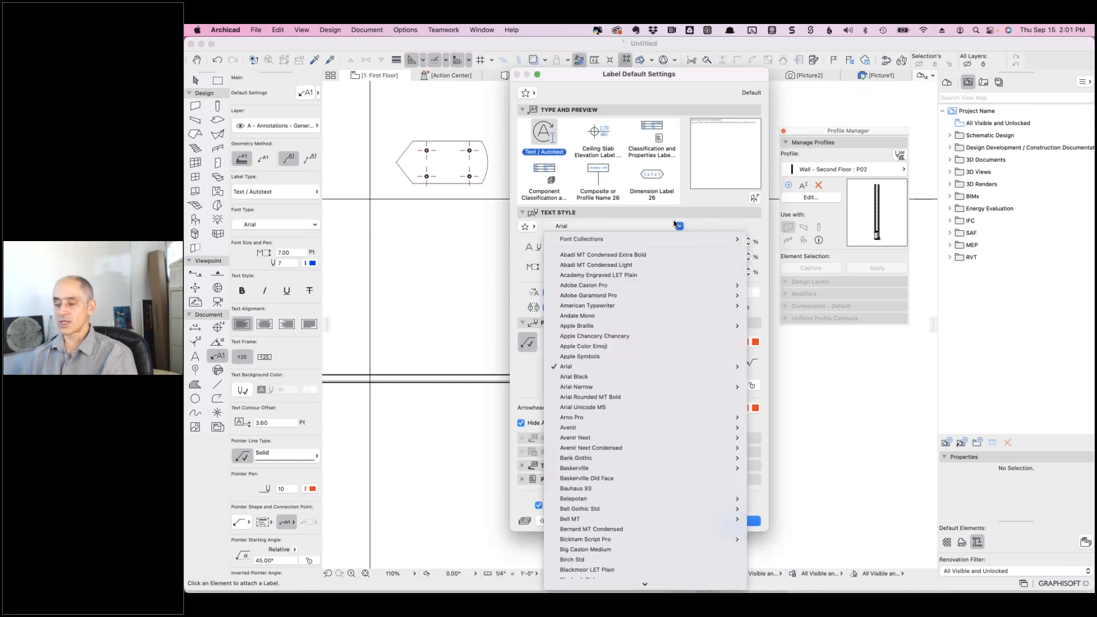
pyautogui.click(697, 224)
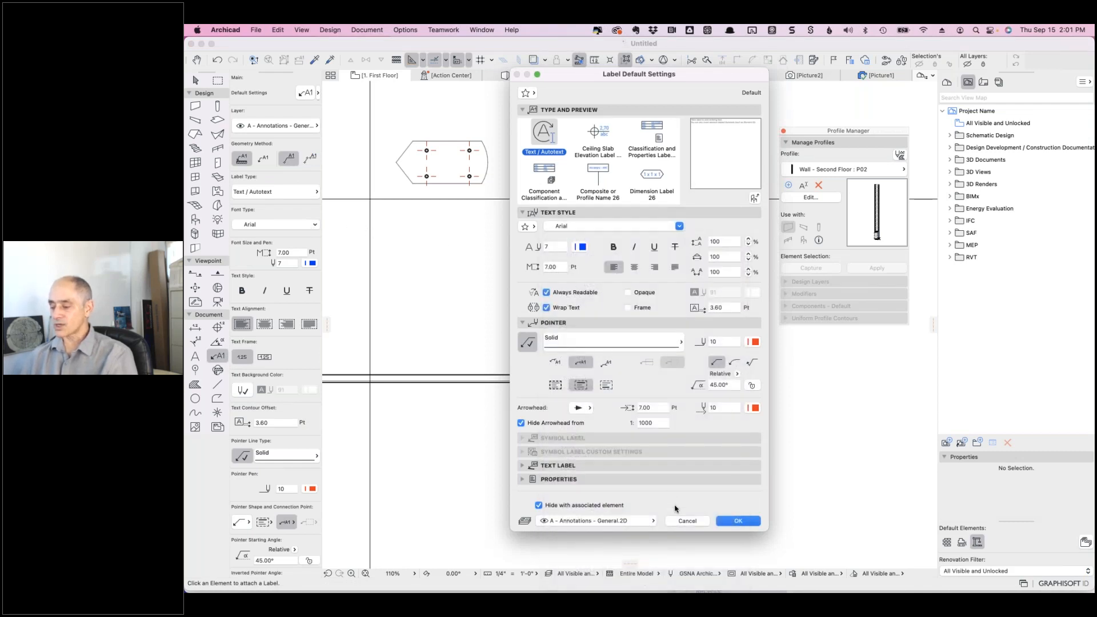
pyautogui.click(687, 520)
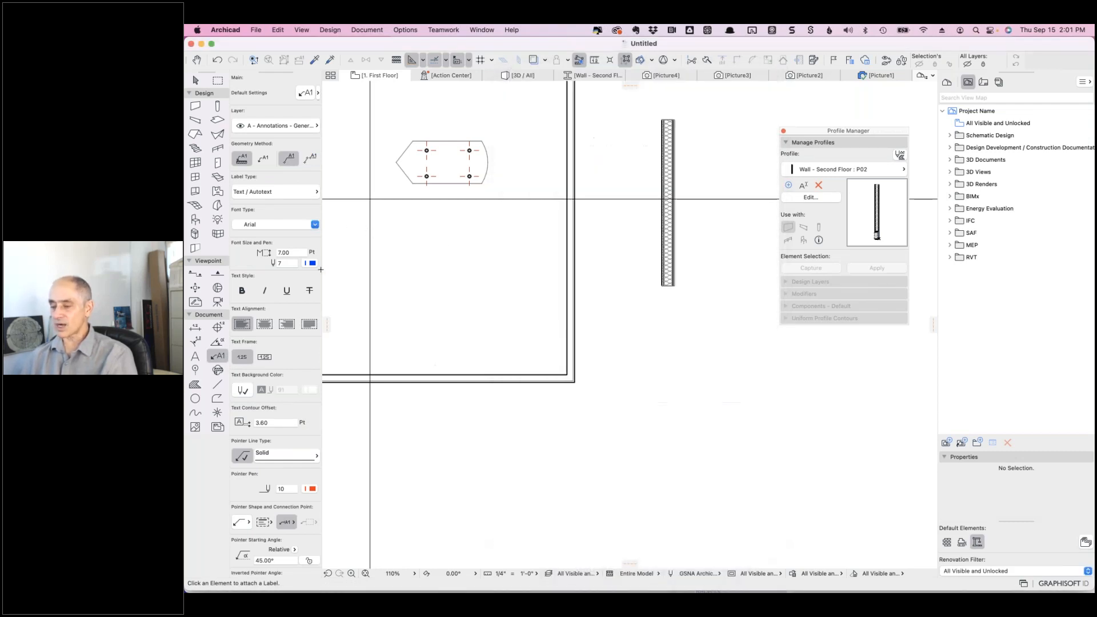
pyautogui.click(309, 226)
pyautogui.click(296, 211)
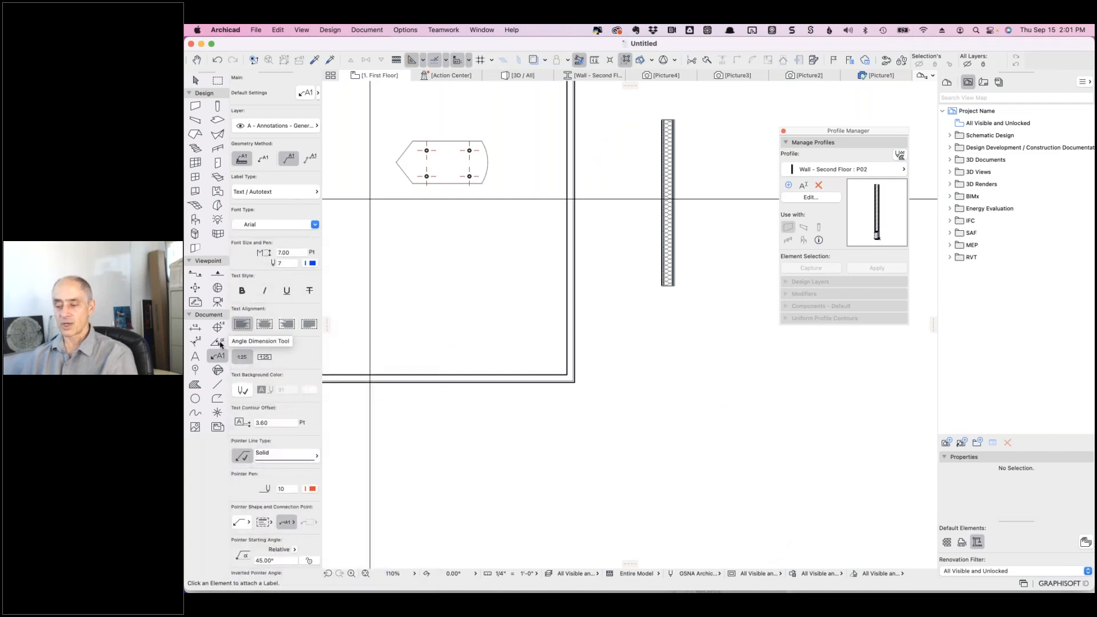
pyautogui.click(217, 341)
pyautogui.click(273, 293)
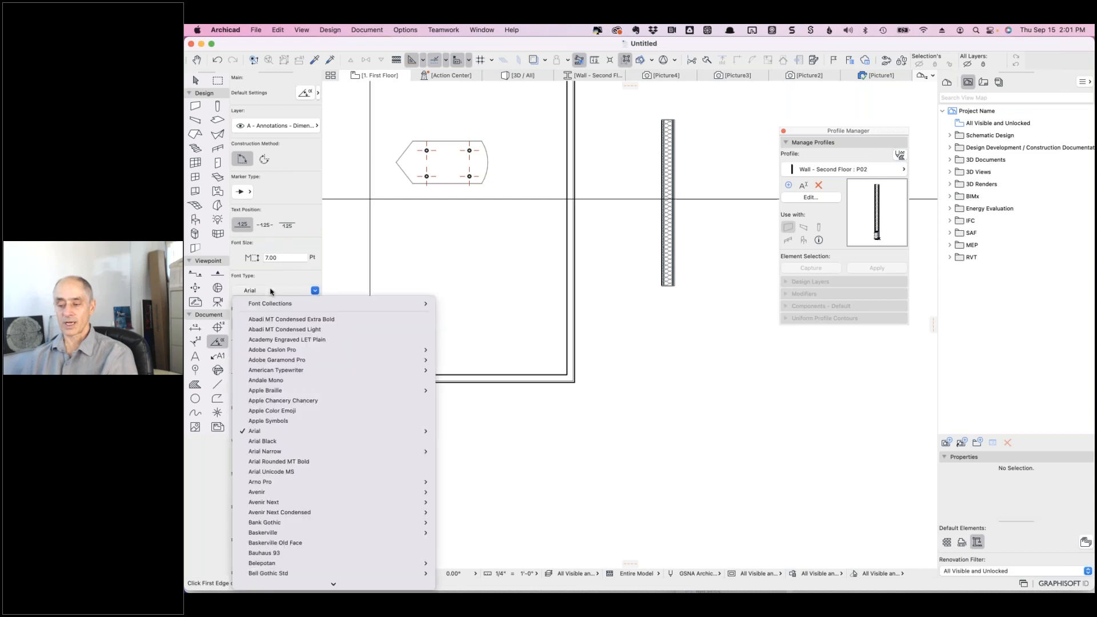
pyautogui.click(271, 276)
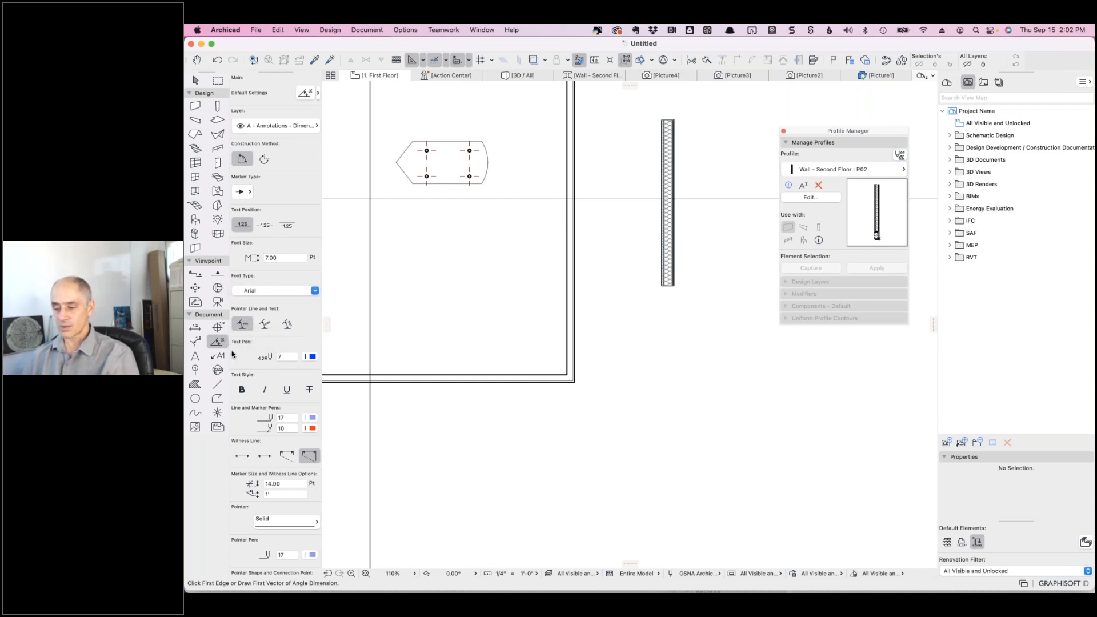
pyautogui.click(196, 275)
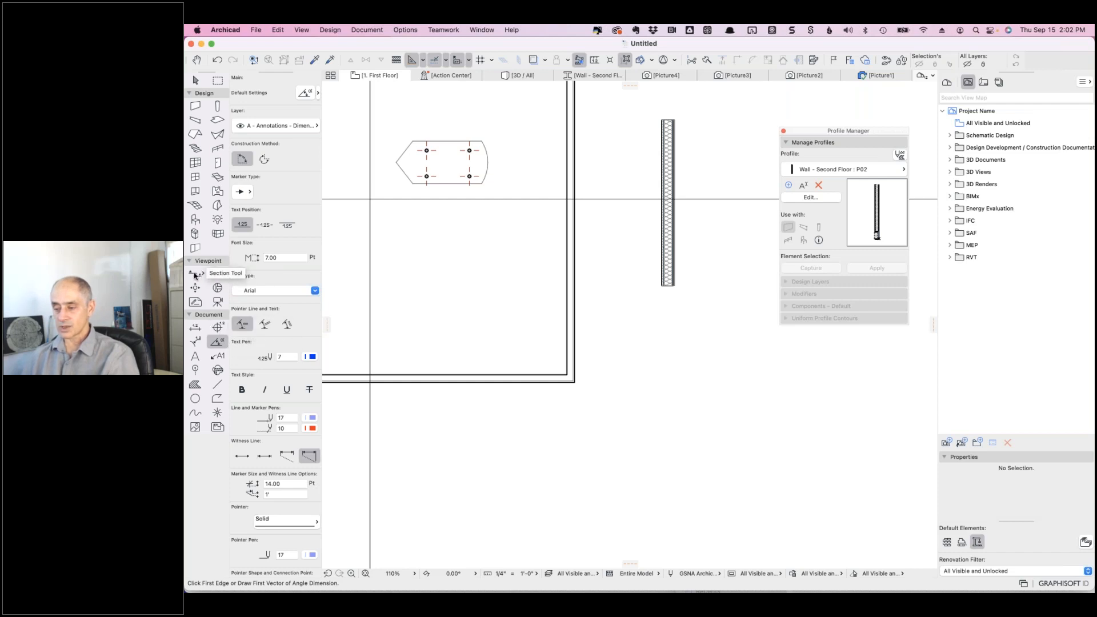
pyautogui.doubleClick(196, 274)
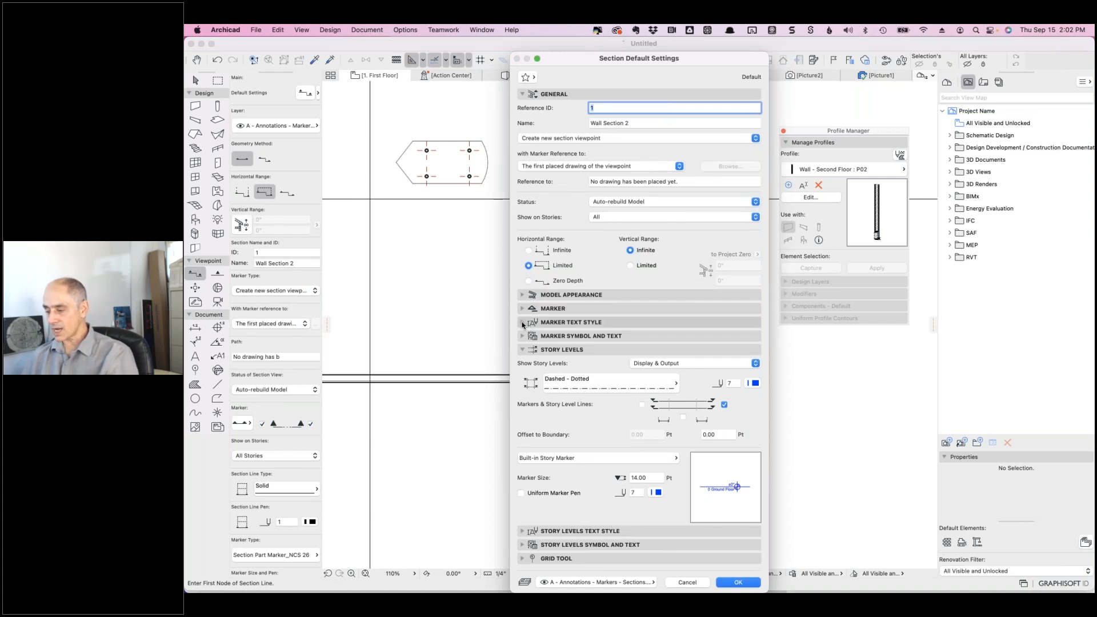
pyautogui.click(522, 323)
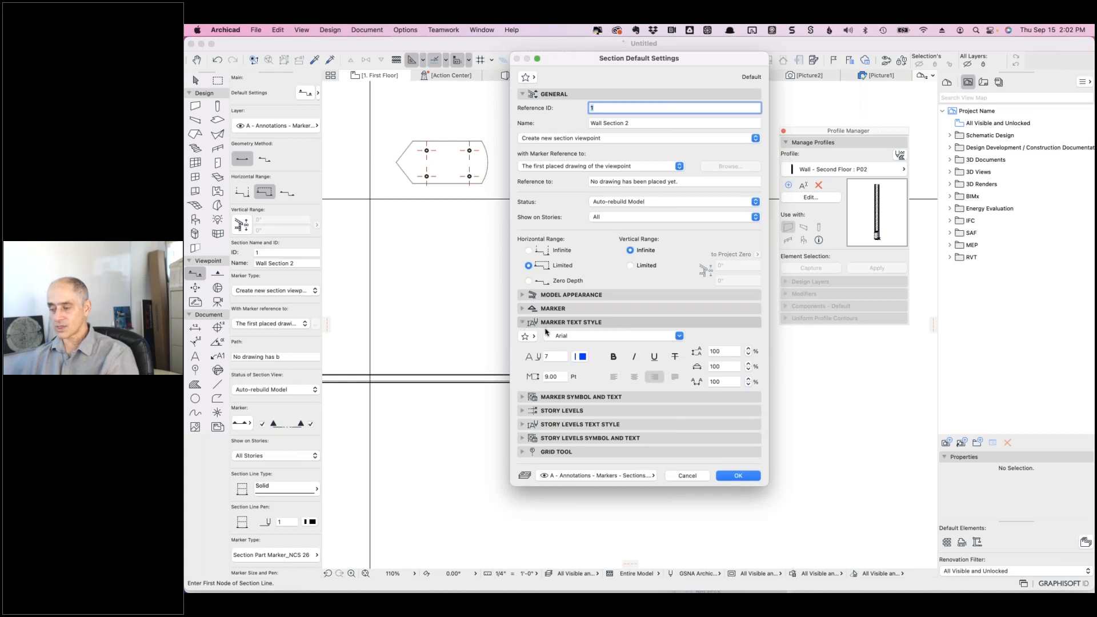
pyautogui.click(585, 337)
pyautogui.click(682, 335)
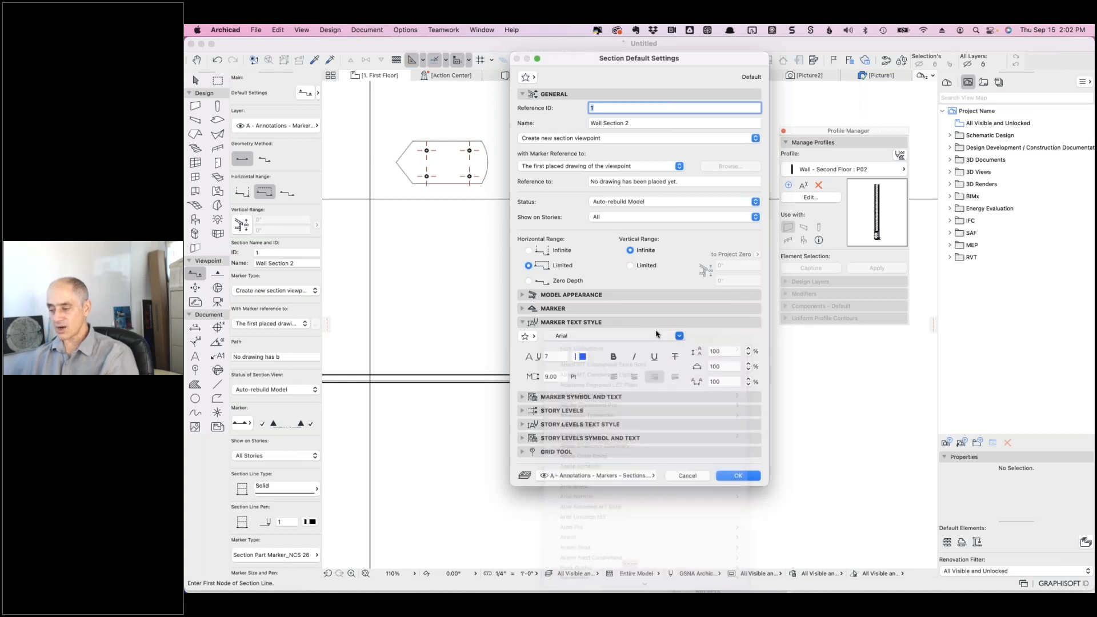
pyautogui.click(521, 397)
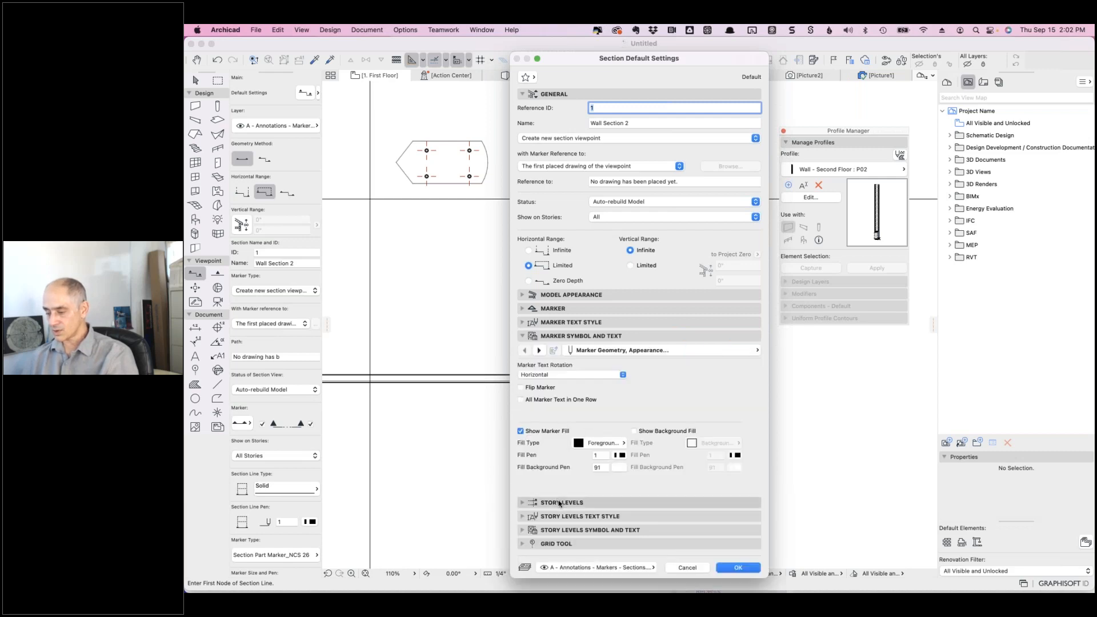
pyautogui.click(522, 531)
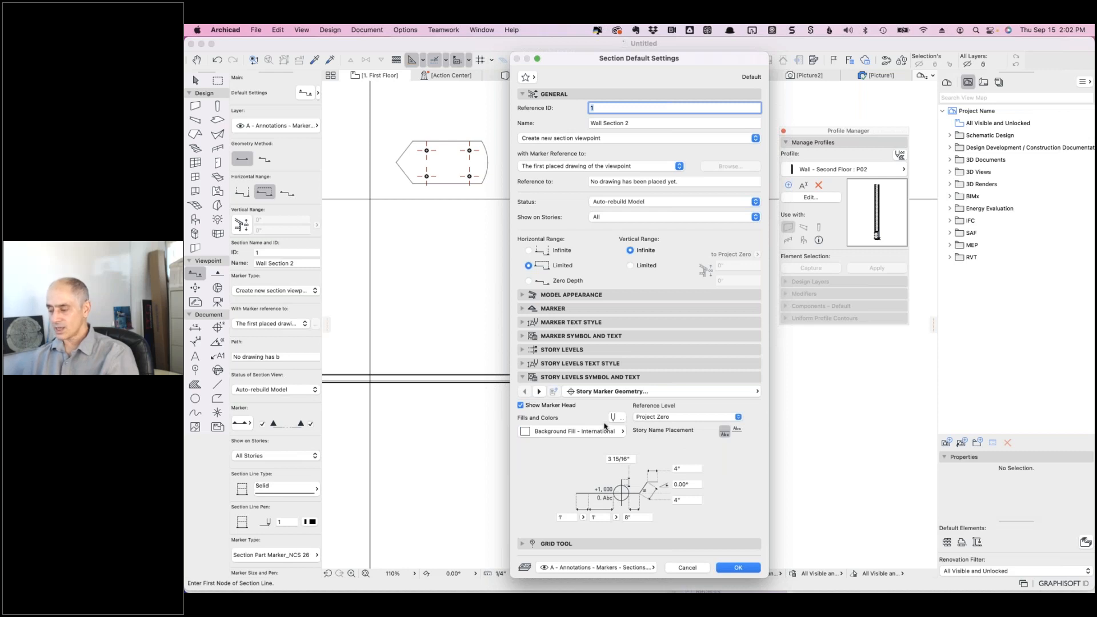
pyautogui.click(539, 391)
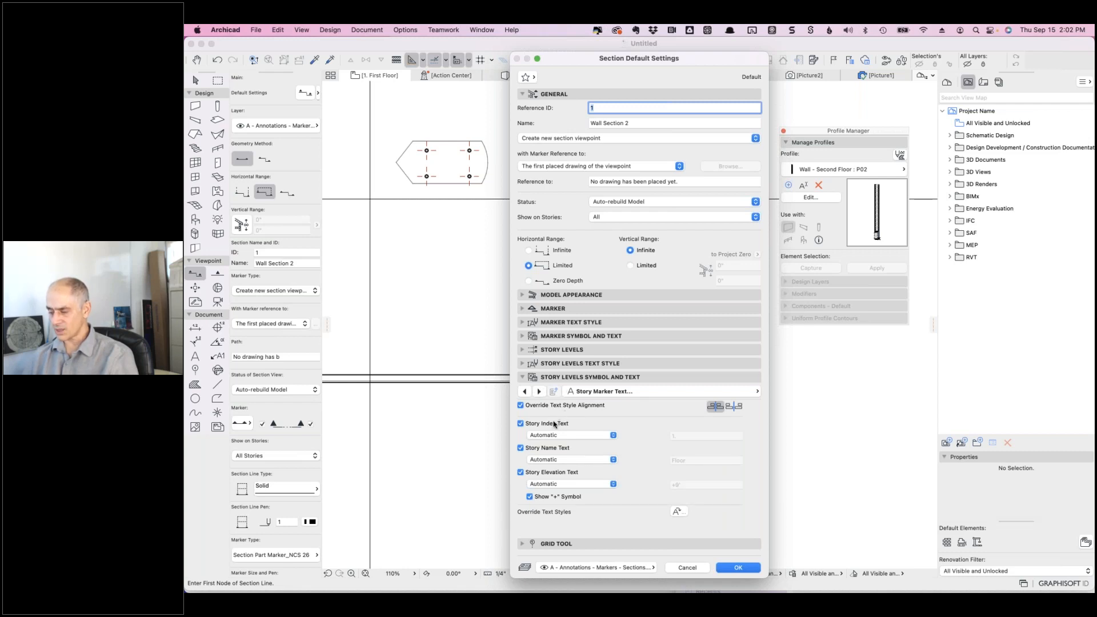
pyautogui.click(539, 392)
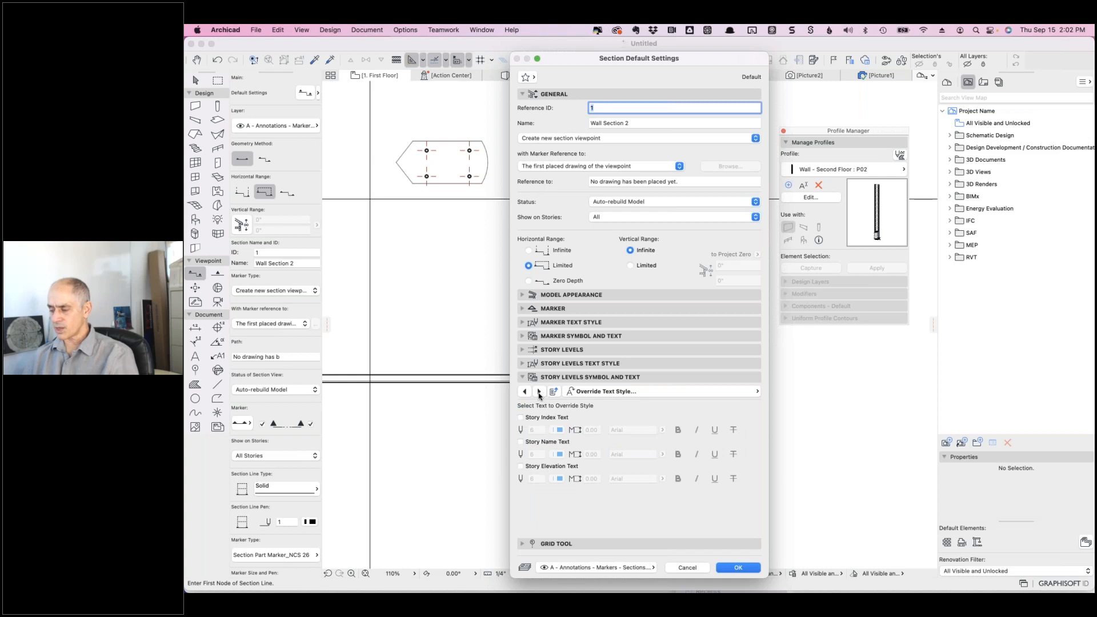
pyautogui.click(539, 392)
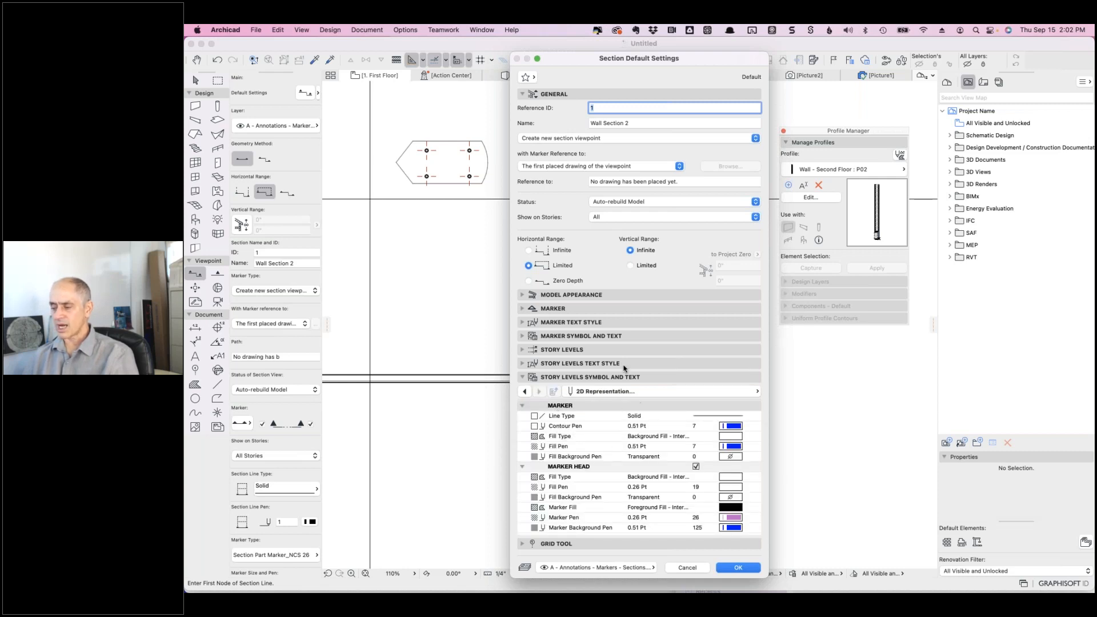
pyautogui.click(687, 567)
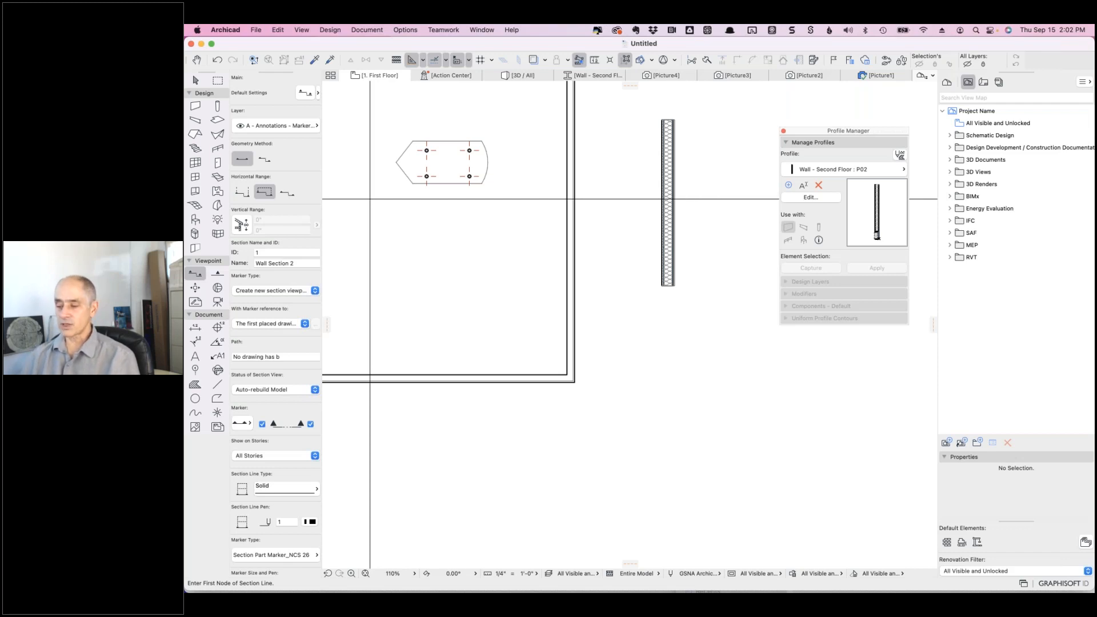
# - Switch to the Text tool and browse its font list and favorites without choosing anything
pyautogui.click(195, 355)
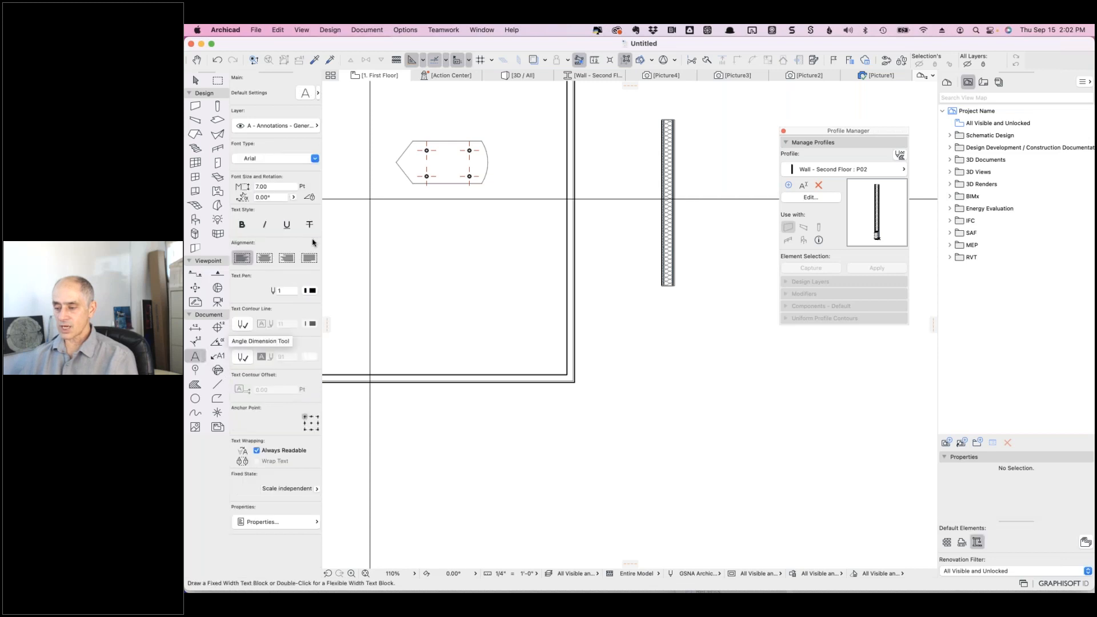
pyautogui.click(306, 162)
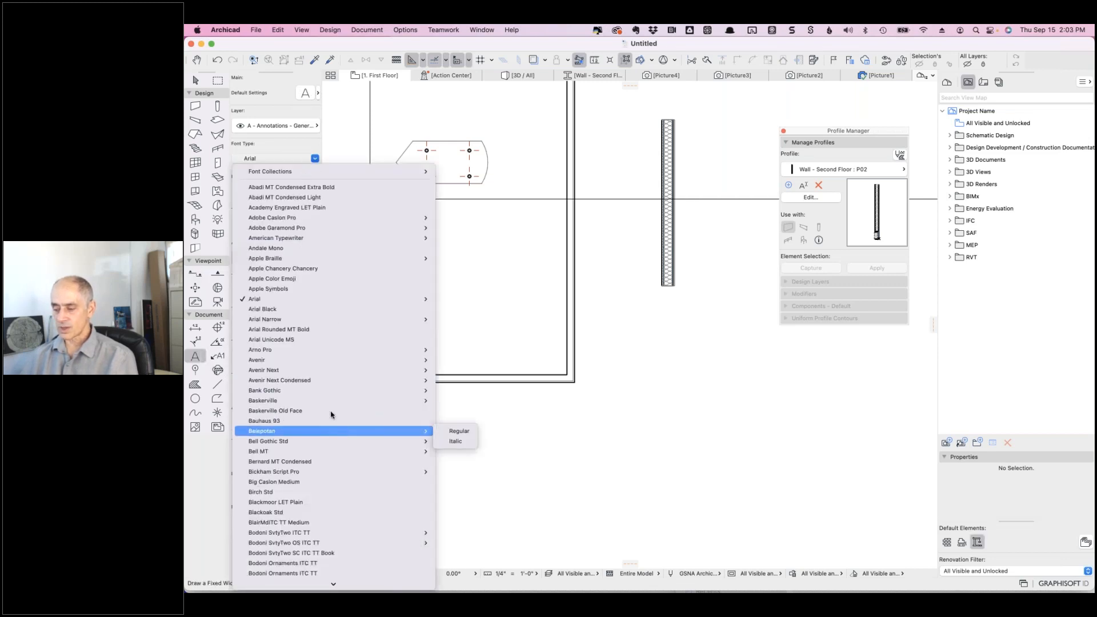
pyautogui.press('Escape')
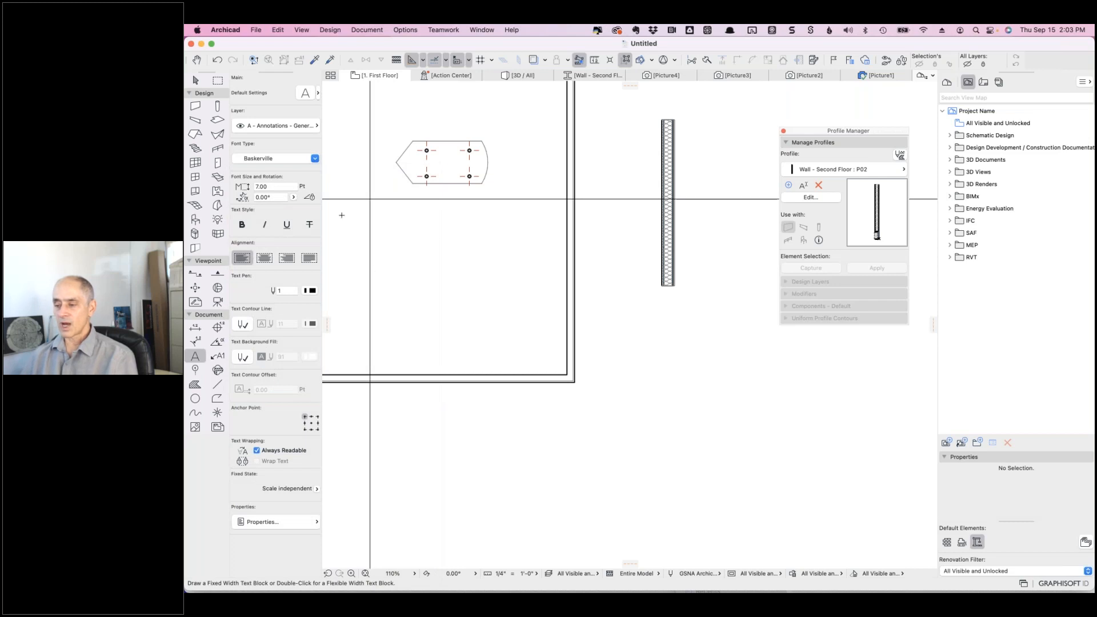
pyautogui.click(318, 94)
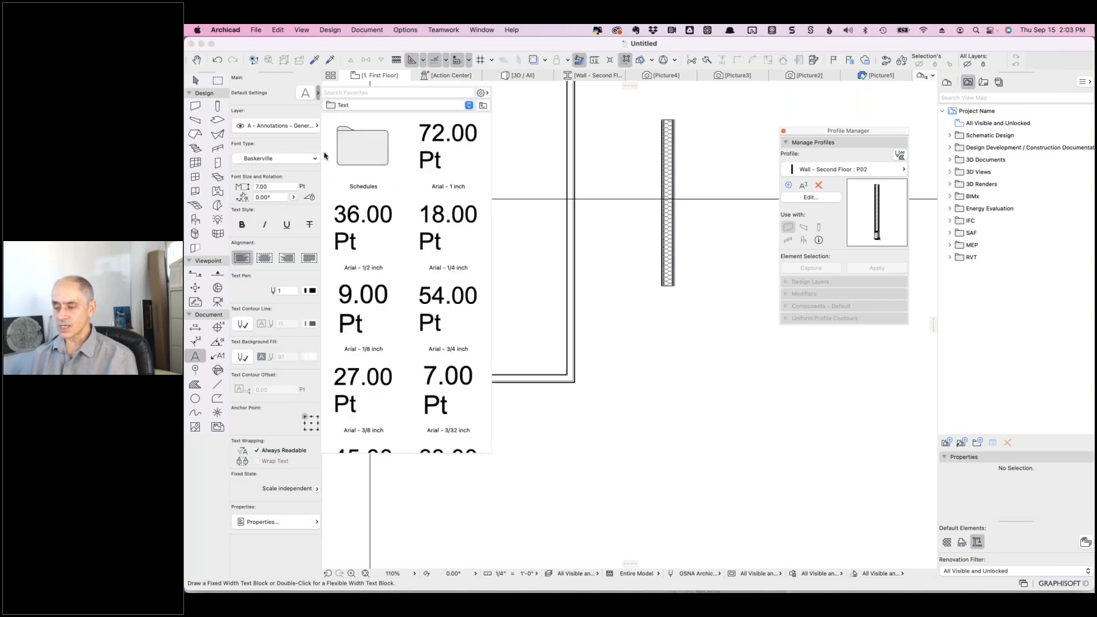
pyautogui.scroll(-3, 409, 252)
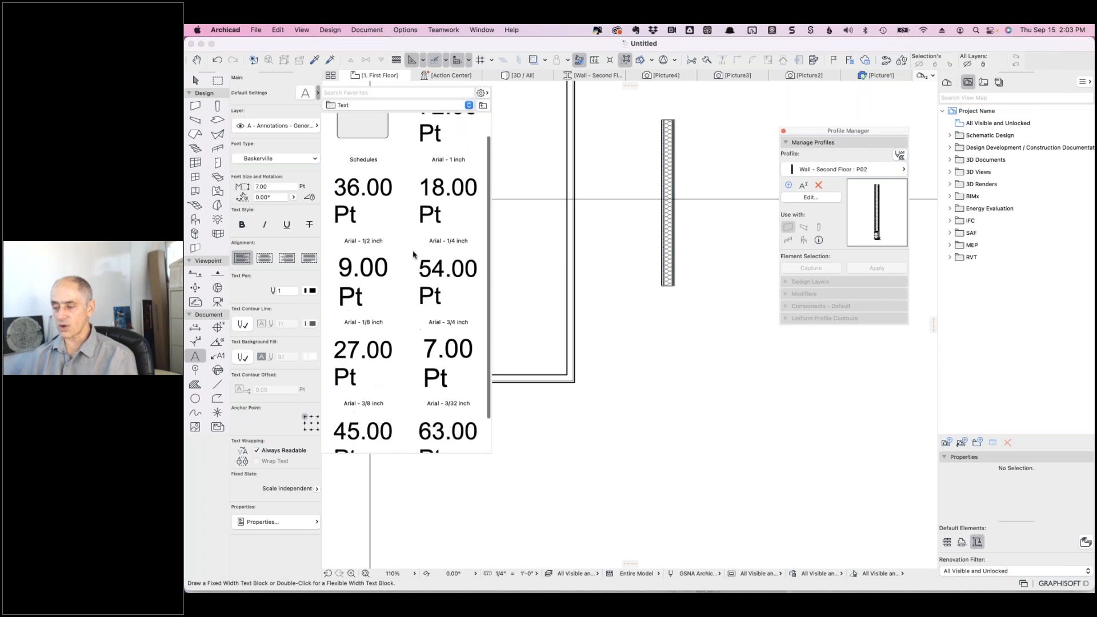
pyautogui.click(297, 145)
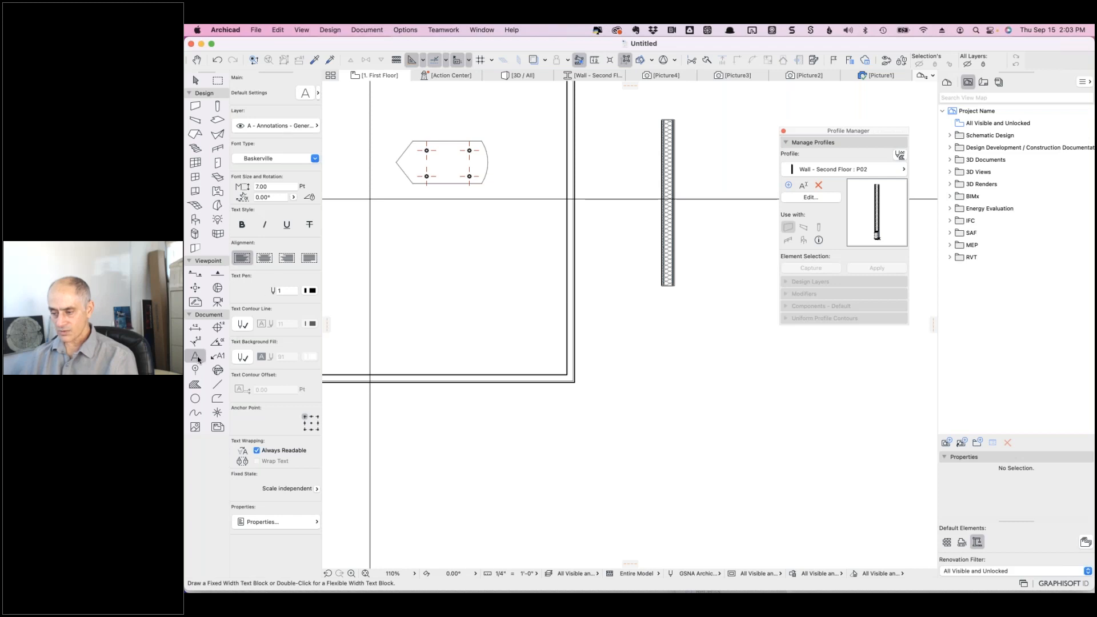
# - Open Text Default Settings (Baskerville 7.00 pt), decline the incoming Slack call, and switch apps
pyautogui.click(306, 93)
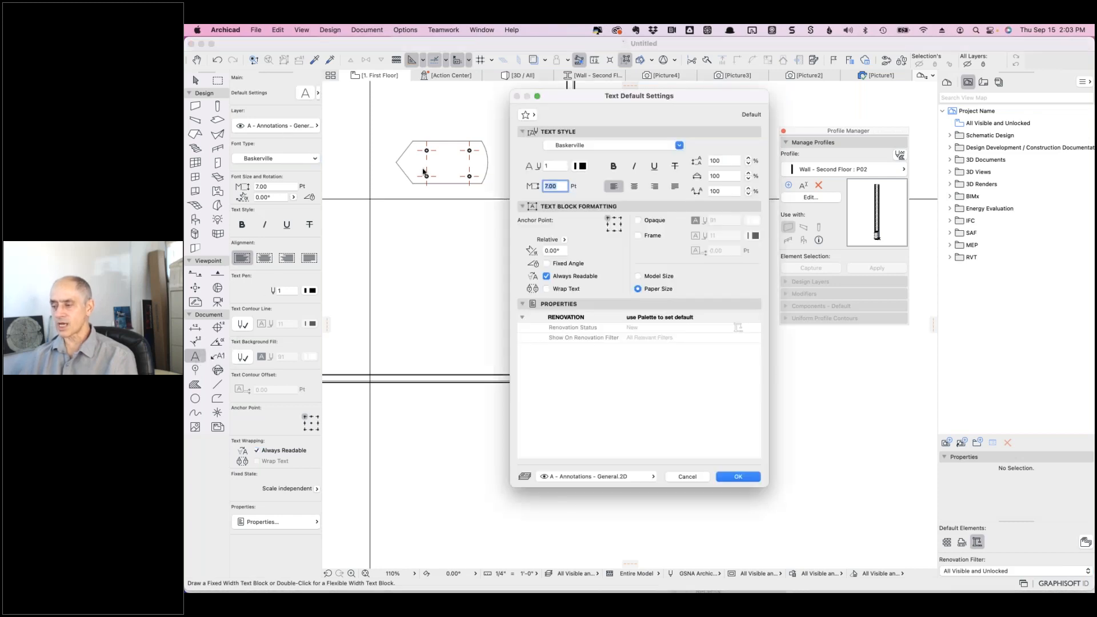
pyautogui.click(526, 116)
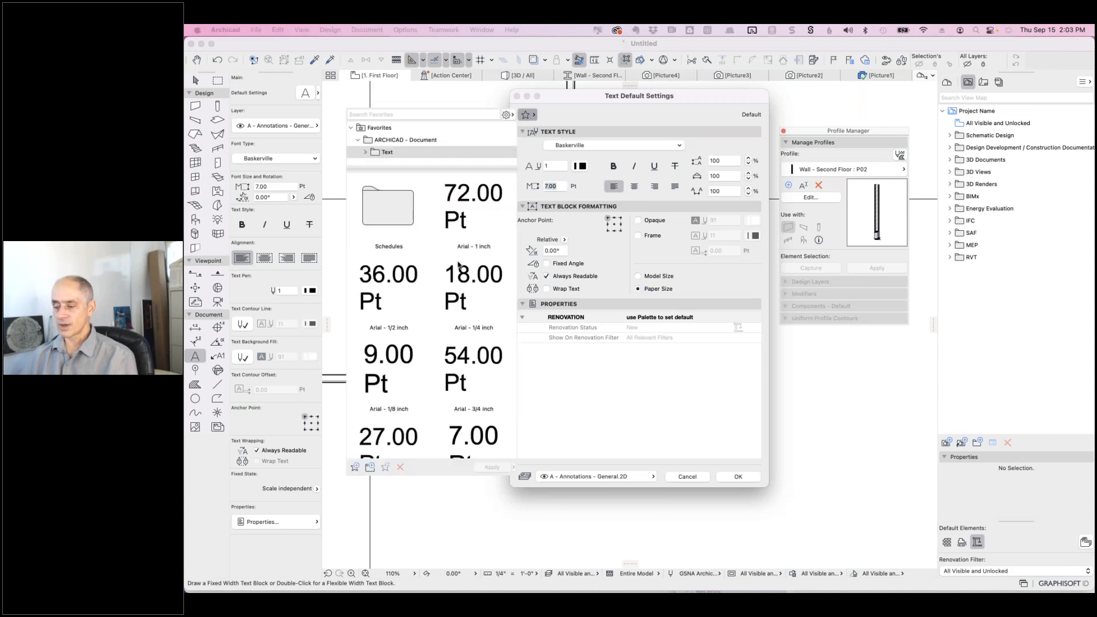
pyautogui.click(619, 289)
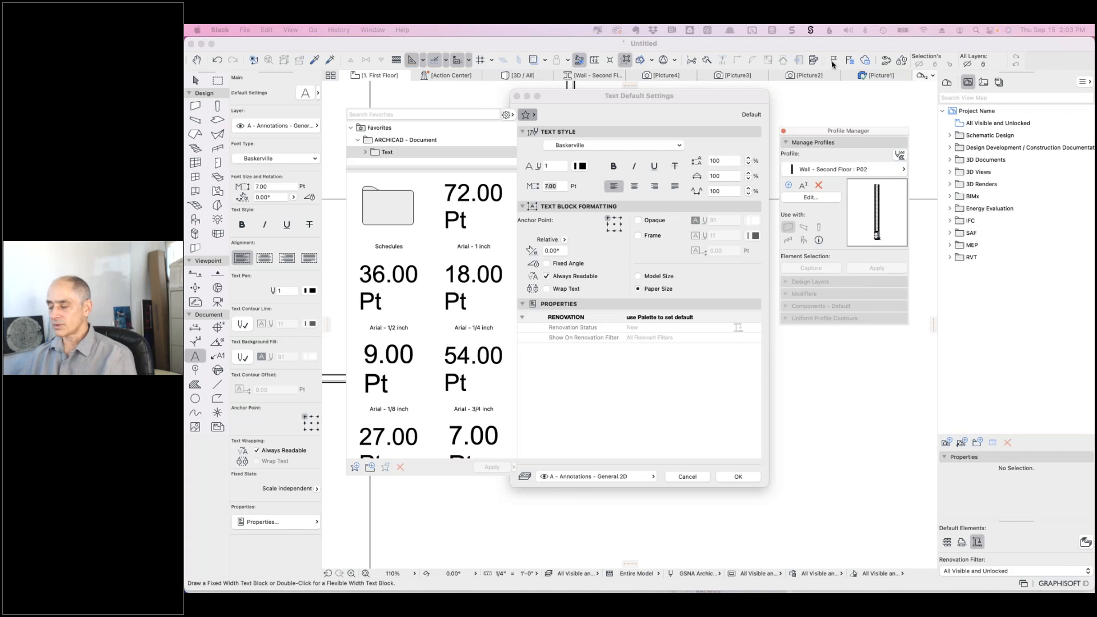
pyautogui.press('super+Tab')
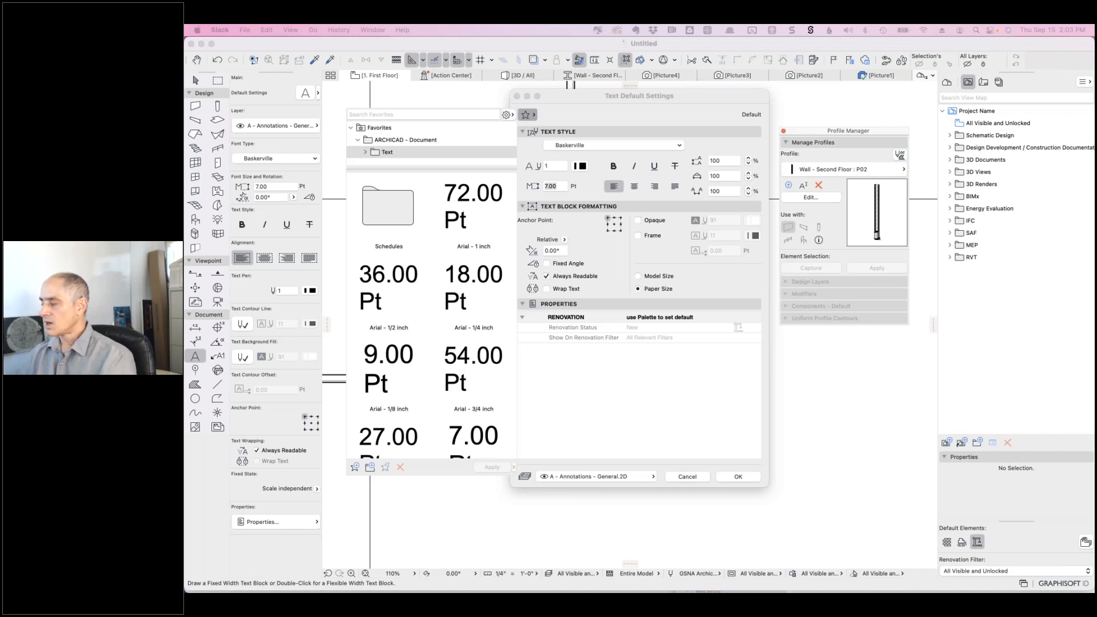
# - Cancel Text Default Settings unchanged and switch toward Google Chrome
pyautogui.click(652, 98)
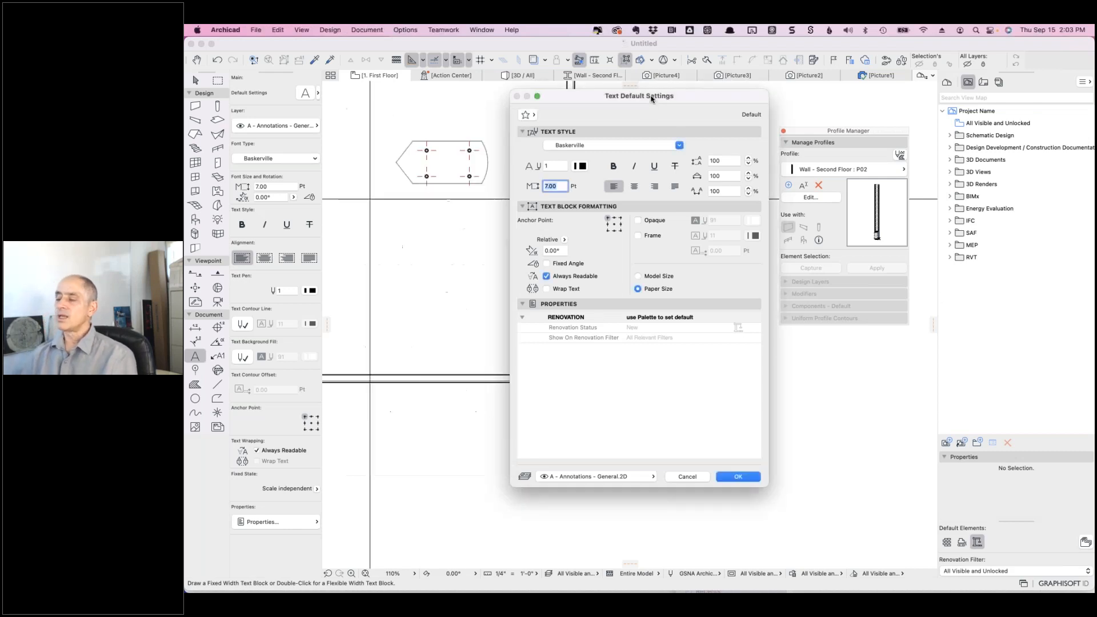
pyautogui.click(687, 476)
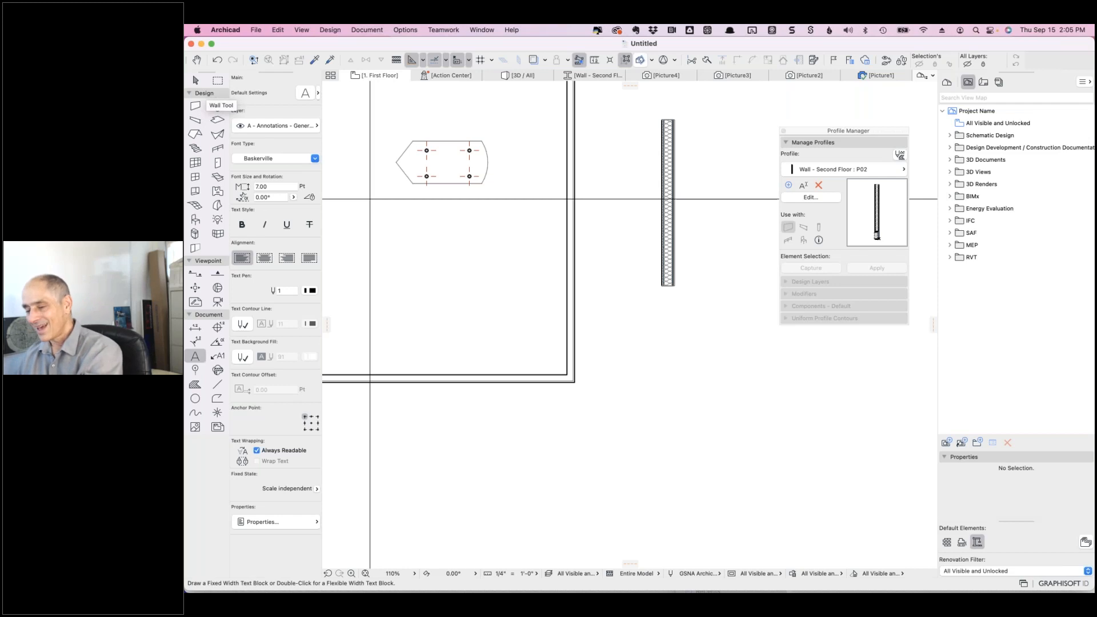
pyautogui.press('super+Tab')
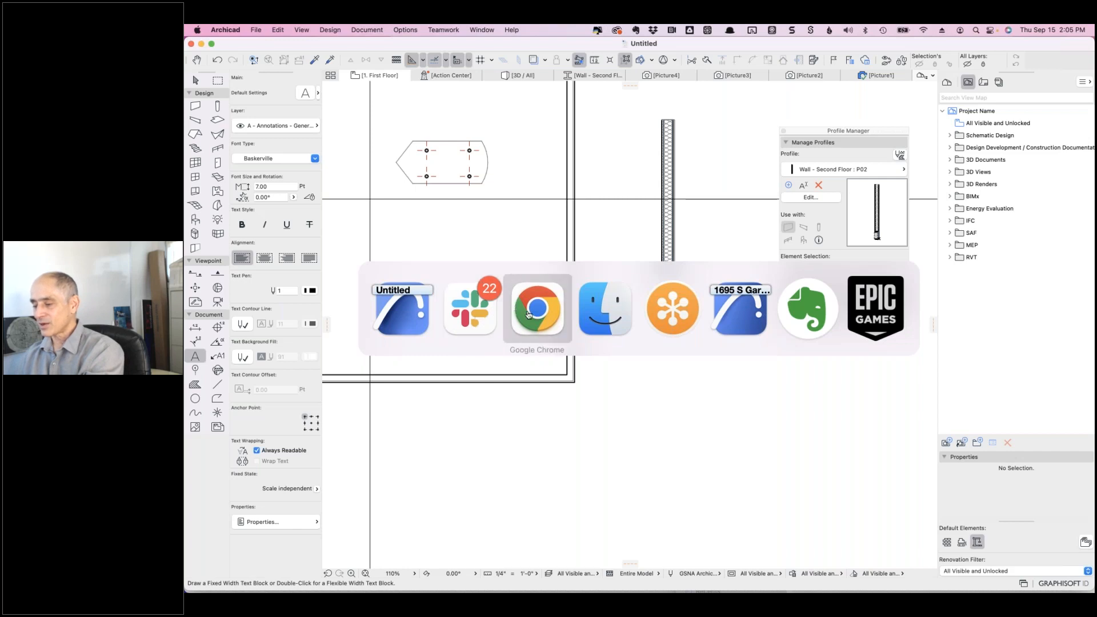
pyautogui.click(528, 314)
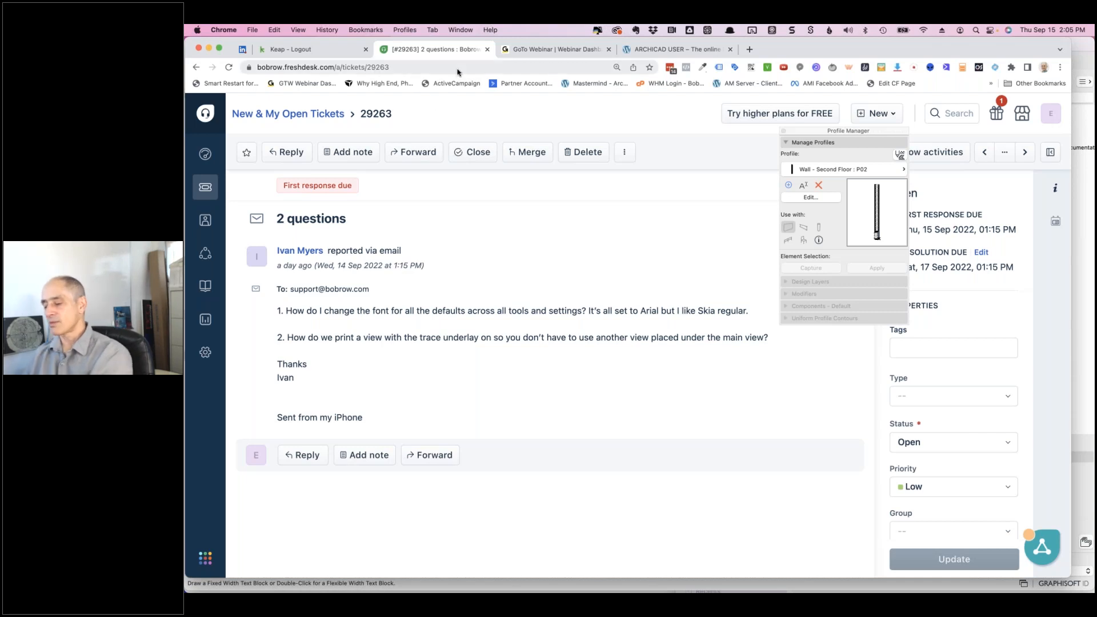
pyautogui.press('super+Tab')
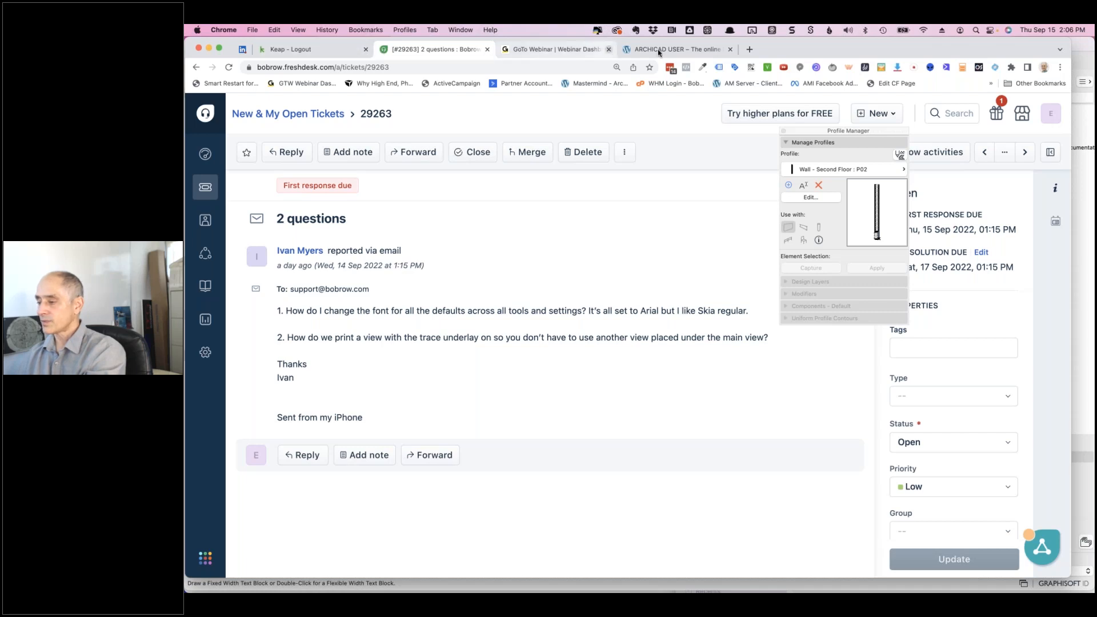
pyautogui.press('super+Tab')
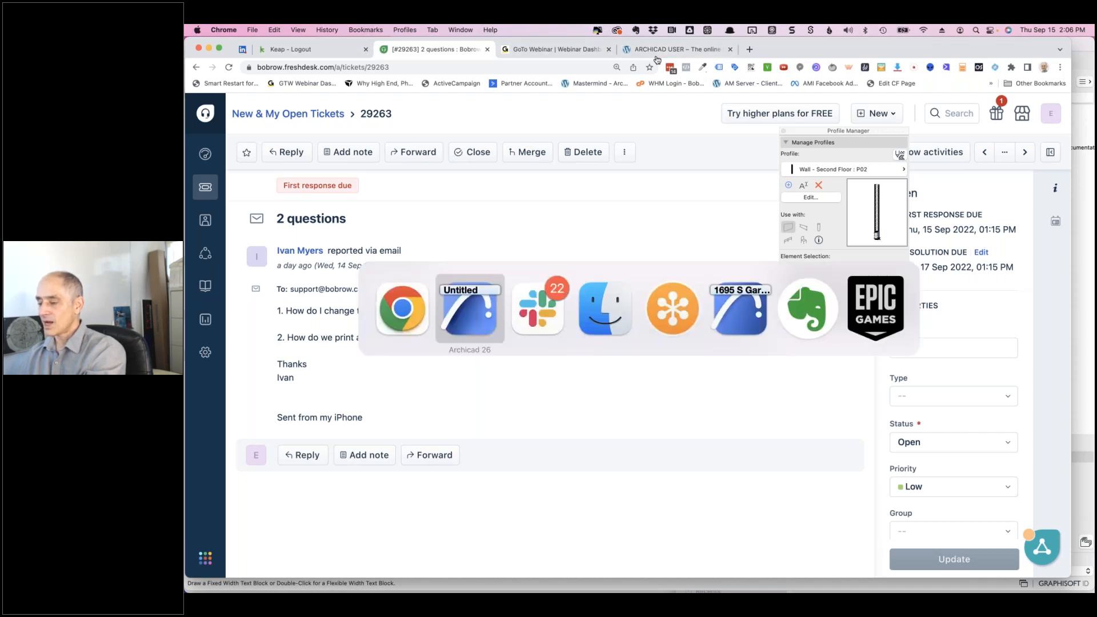
# - Split the vertical wall with a horizontal cut line, keeping the lower part selected
pyautogui.click(452, 309)
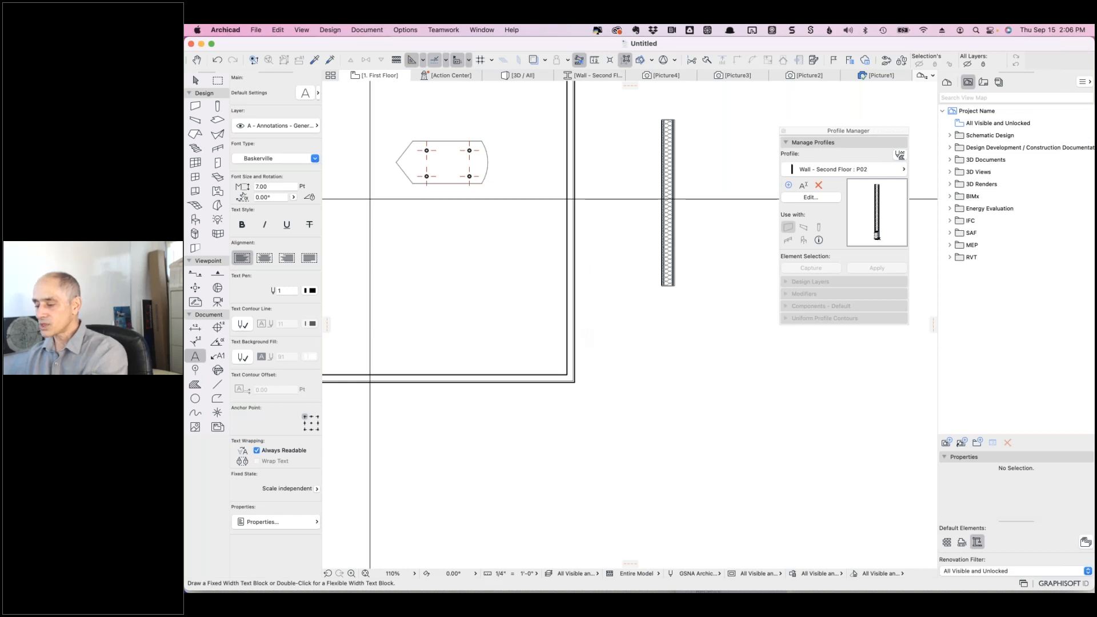
pyautogui.keyDown('shift'); pyautogui.click(575, 325); pyautogui.keyUp('shift')
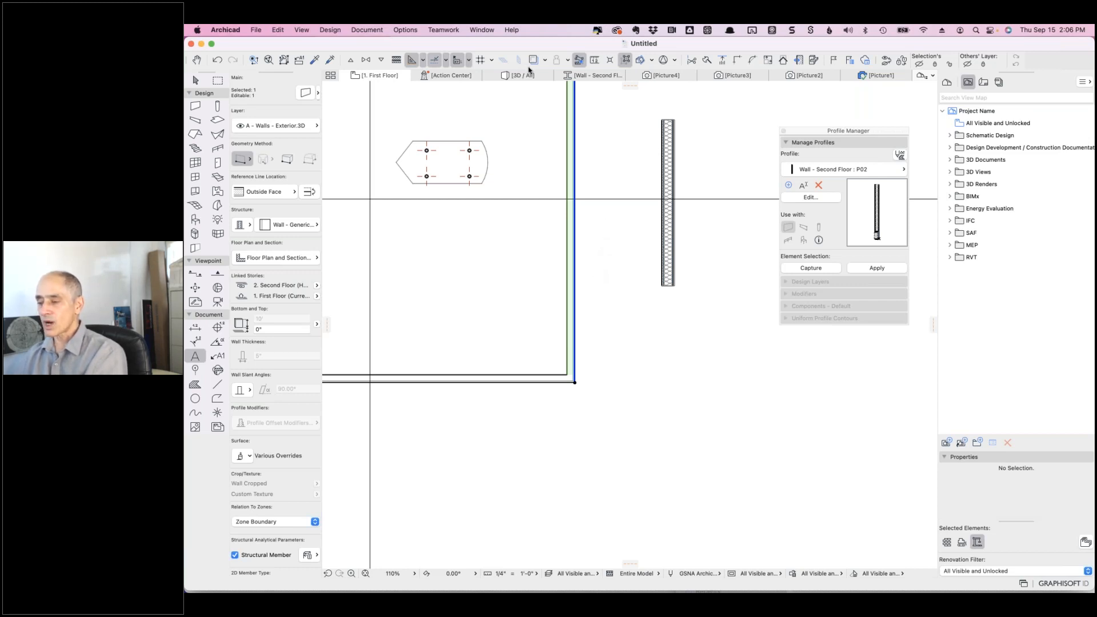
pyautogui.click(703, 63)
pyautogui.click(629, 247)
pyautogui.click(513, 246)
pyautogui.click(592, 295)
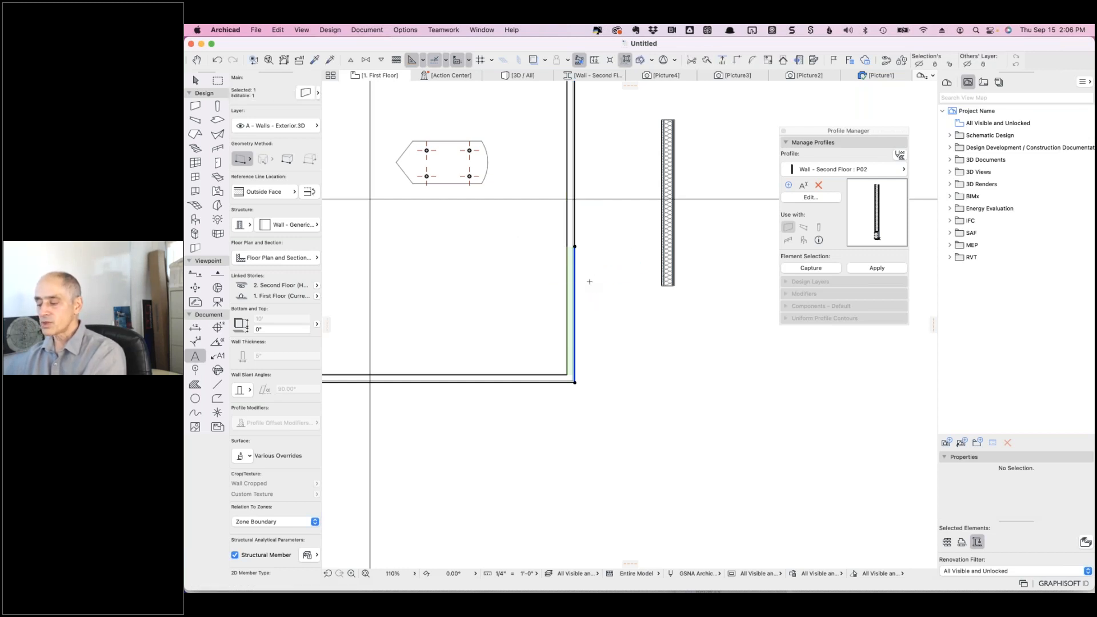
# - Set the lower wall's structure to the thicker Wall - Wood 5 1/2" composite
pyautogui.click(312, 226)
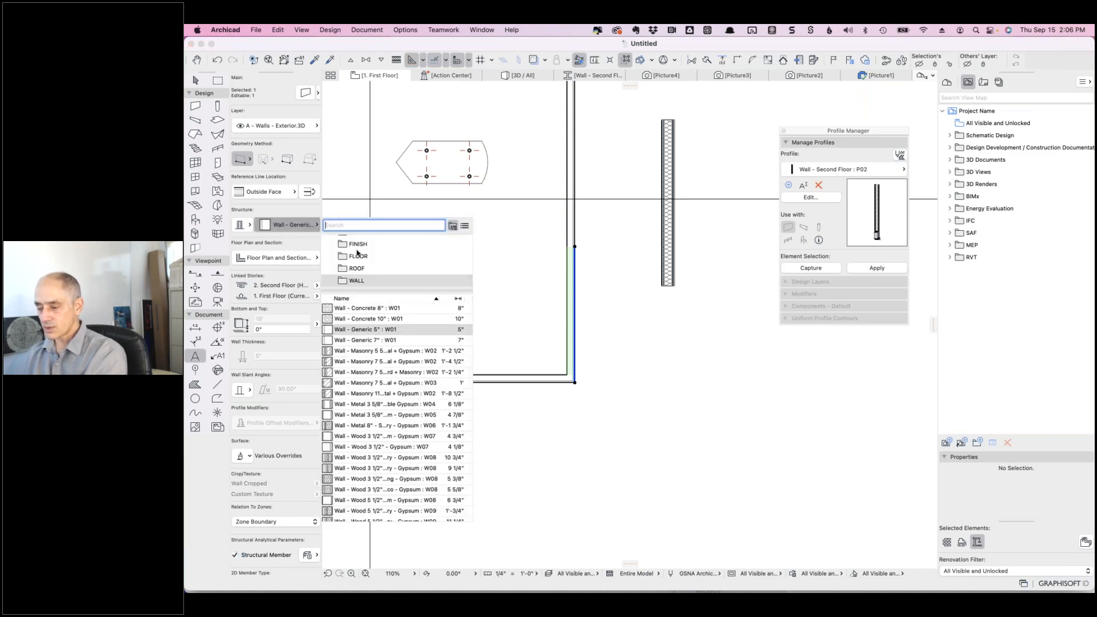
pyautogui.click(382, 438)
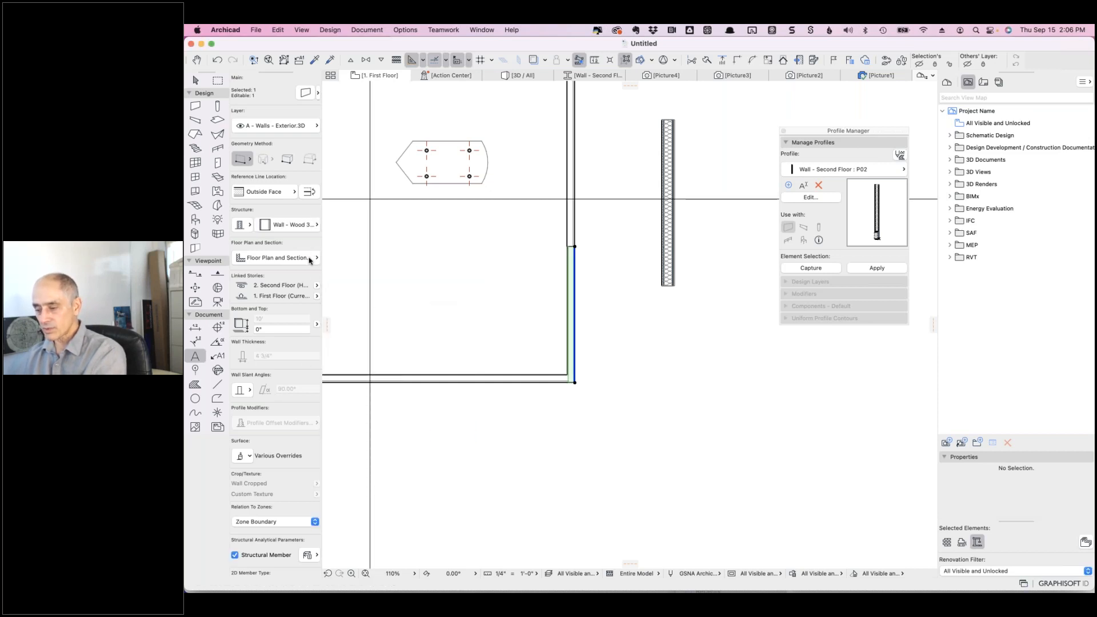
pyautogui.click(288, 225)
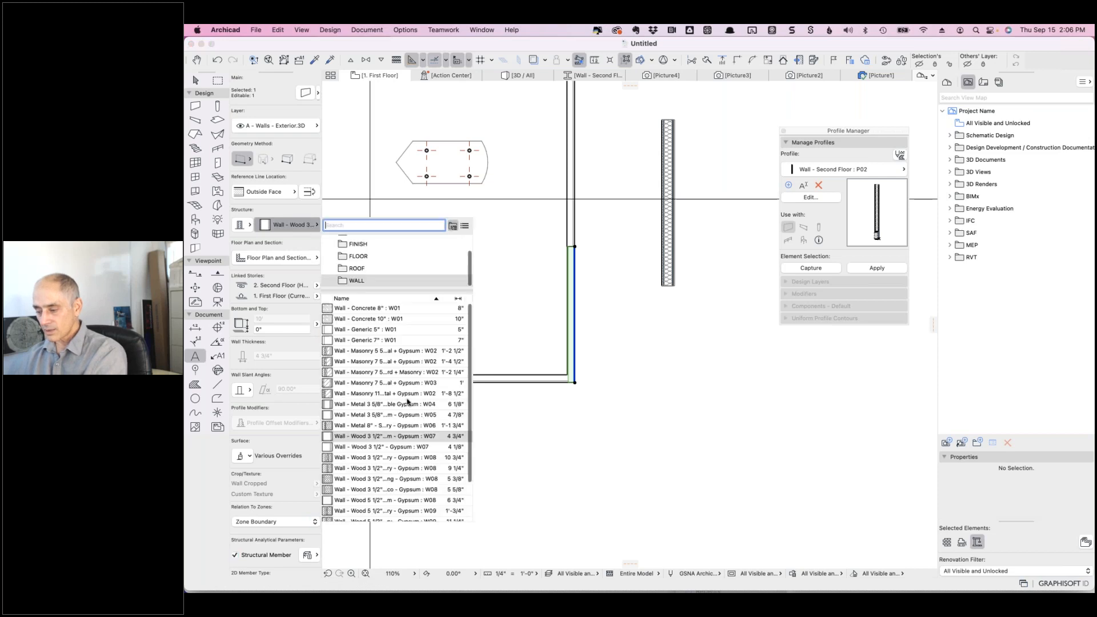
pyautogui.click(421, 510)
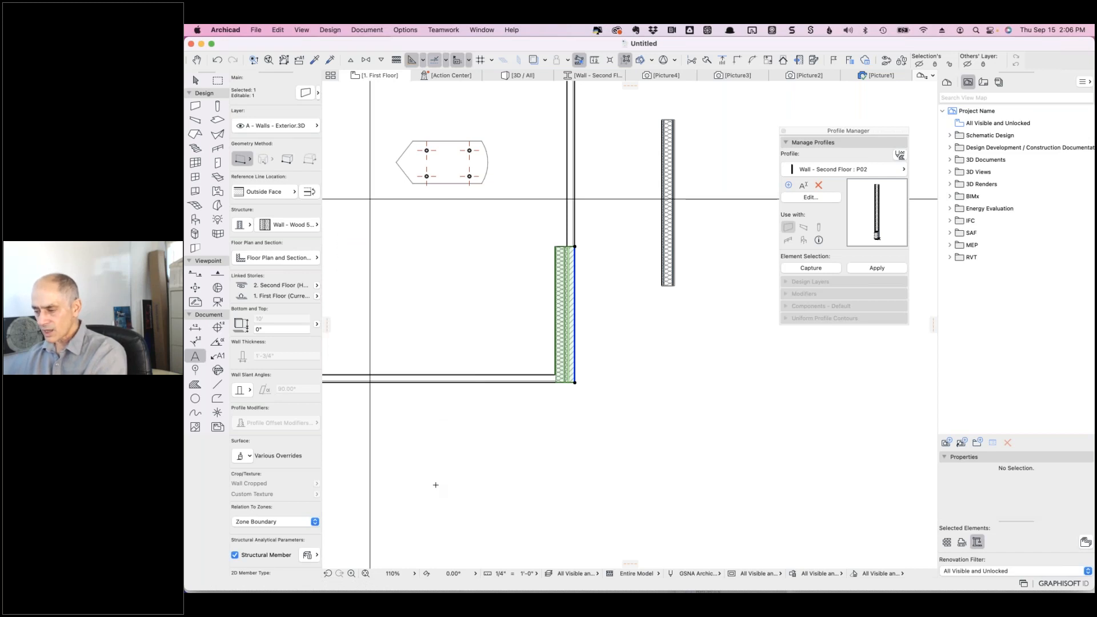
pyautogui.scroll(2, 567, 308)
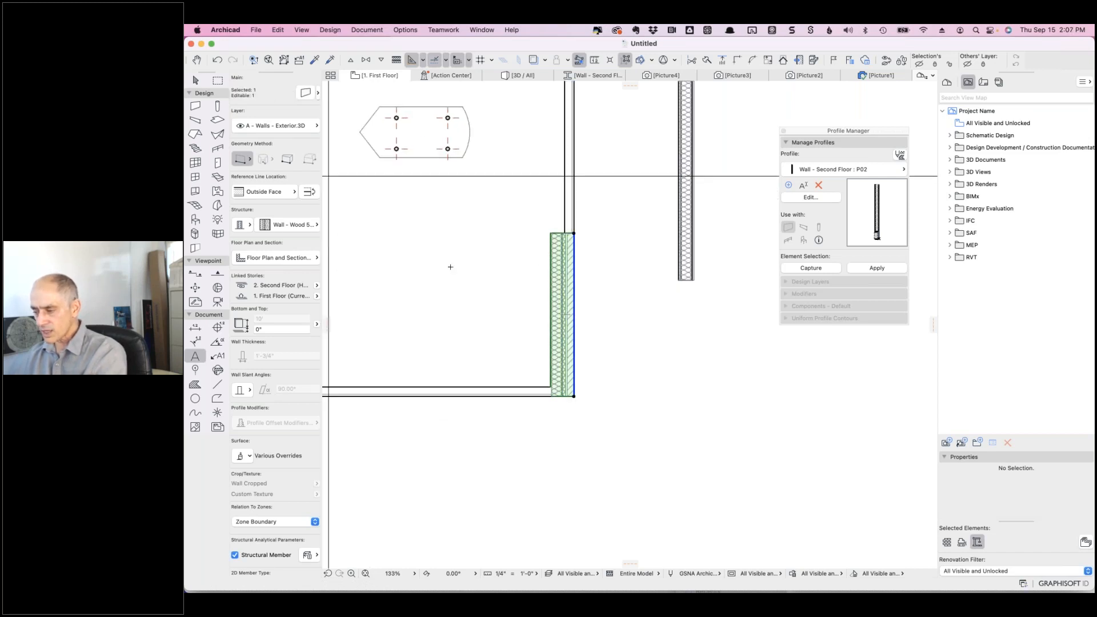
# - Give the lower wall the Wall - Wood 5 1/2 - Sheathing + Siding - Gypsum : W09 composite
pyautogui.click(311, 224)
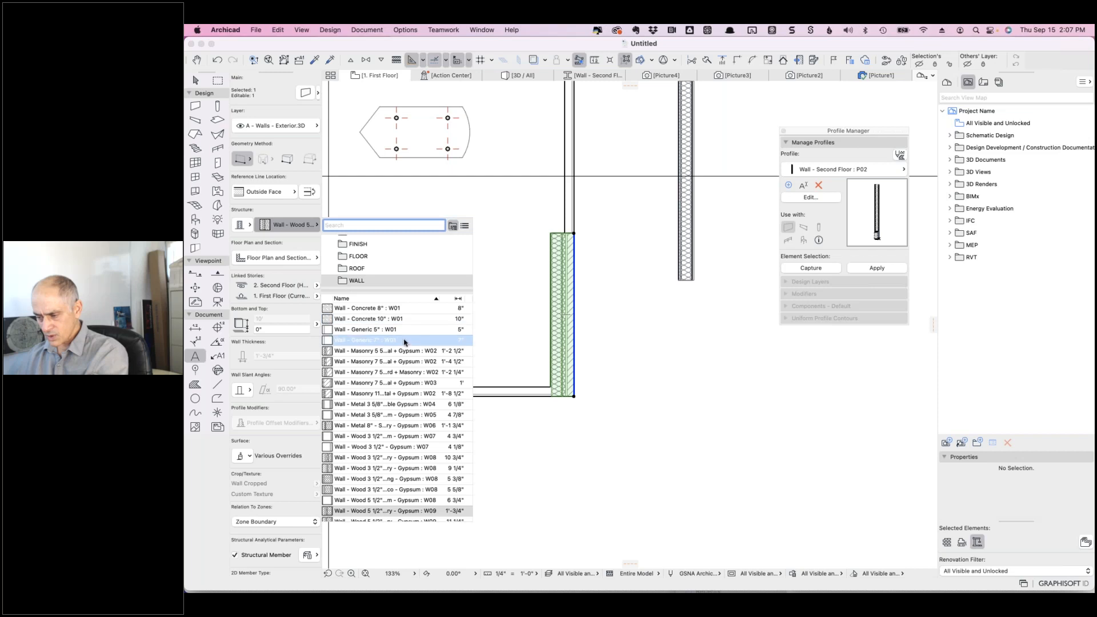
pyautogui.scroll(-3, 406, 342)
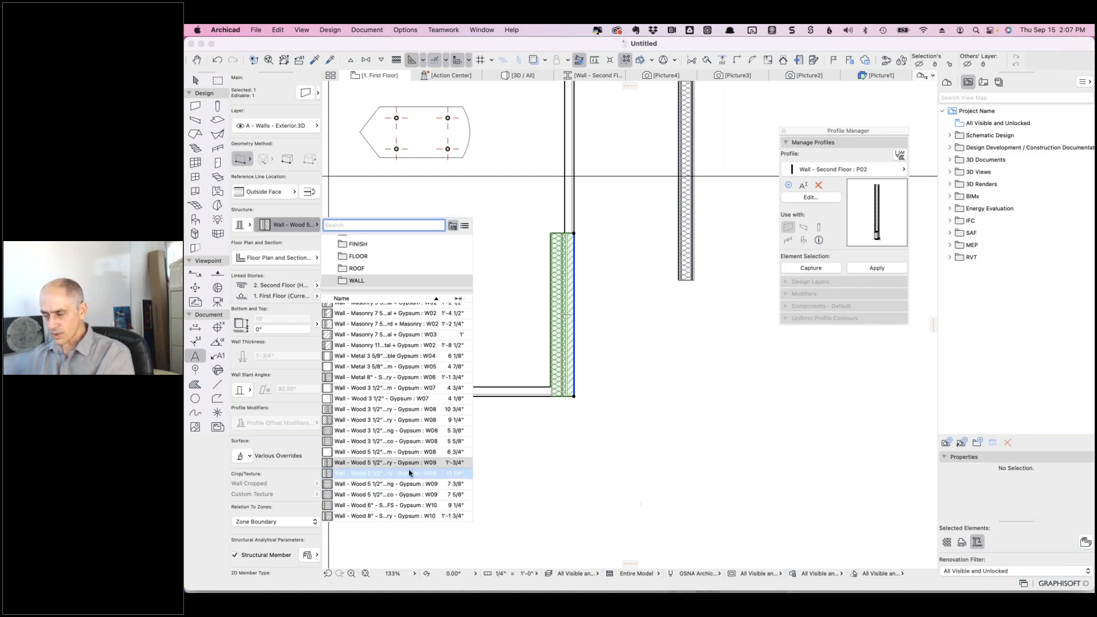
pyautogui.scroll(3, 409, 474)
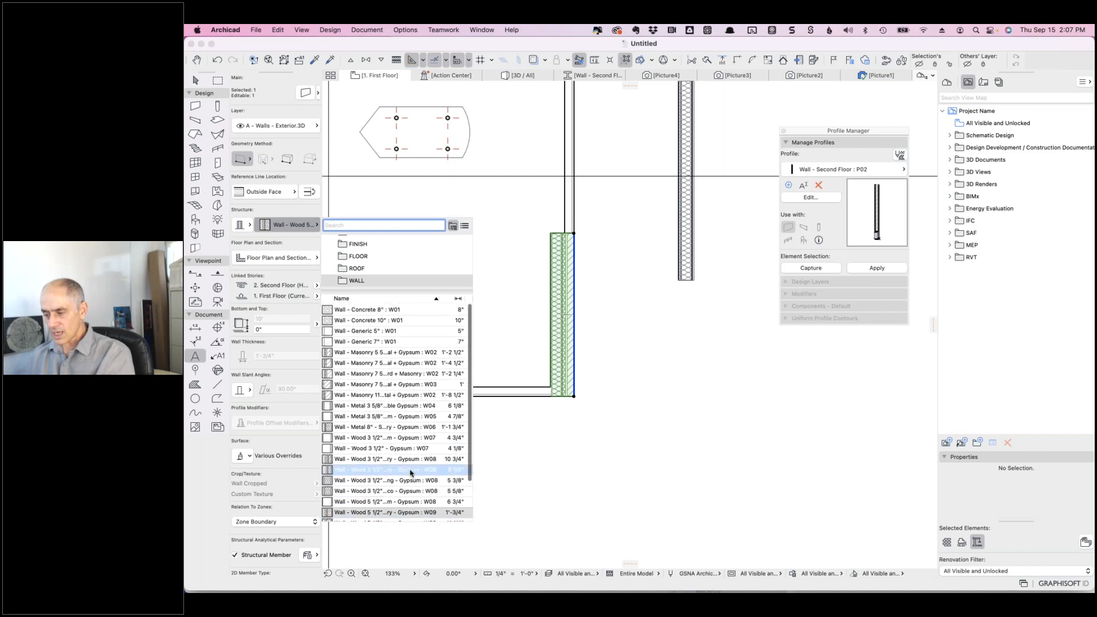
pyautogui.scroll(-3, 410, 473)
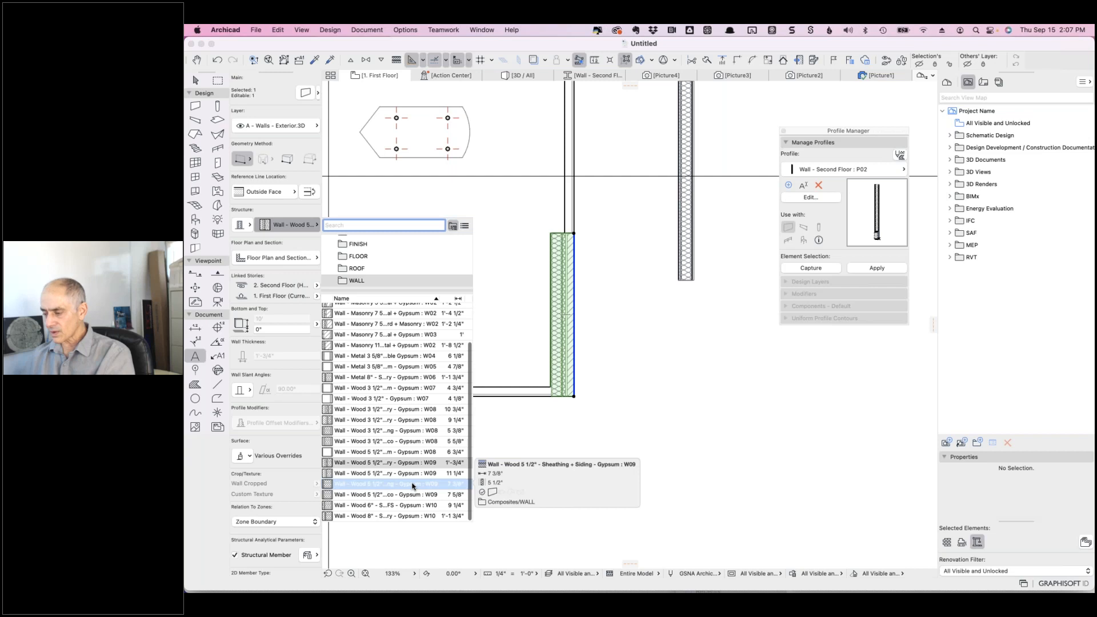
pyautogui.click(413, 485)
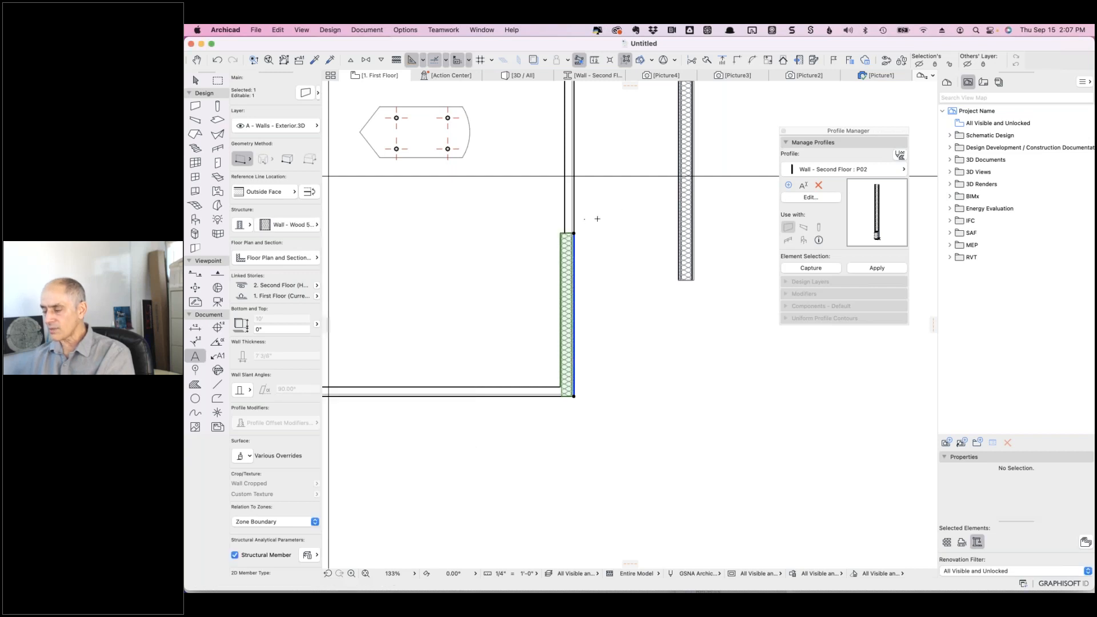
pyautogui.scroll(5, 592, 255)
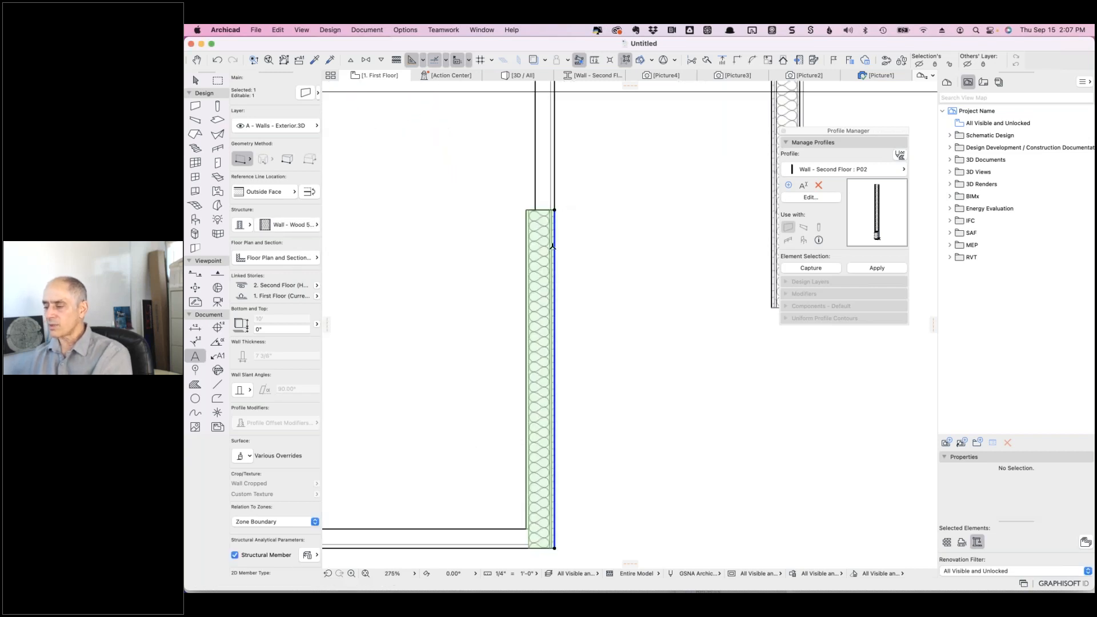
# - Pick up the lower wall's settings and inject them onto the upper wall
pyautogui.keyDown('alt'); pyautogui.click(555, 166); pyautogui.keyUp('alt')
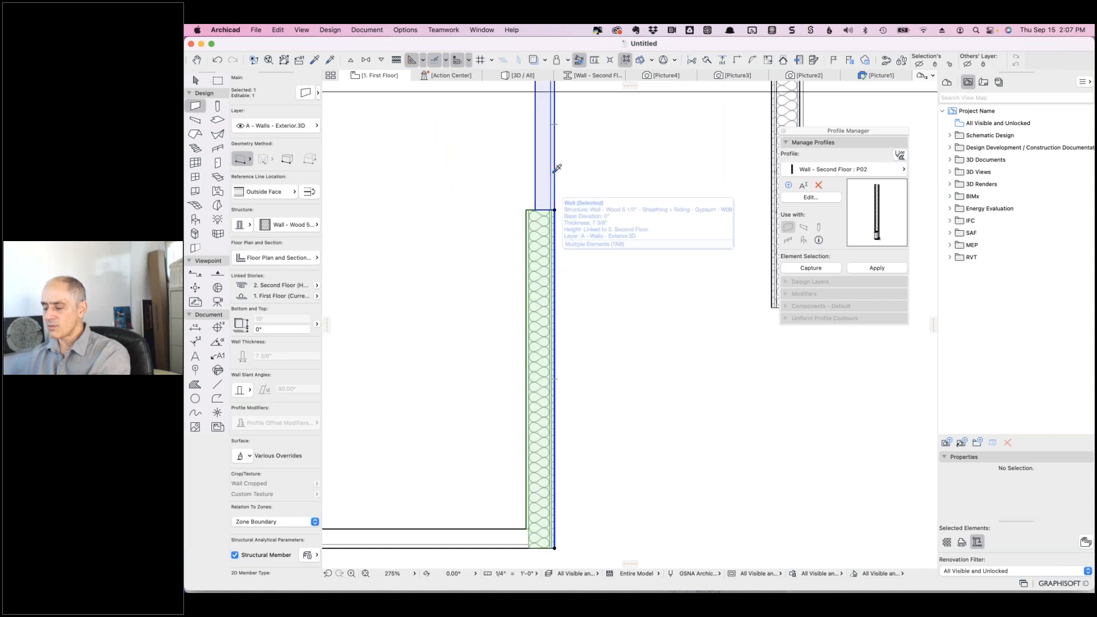
pyautogui.keyDown('alt'); pyautogui.keyDown('super'); pyautogui.click(557, 166); pyautogui.keyUp('super'); pyautogui.keyUp('alt')
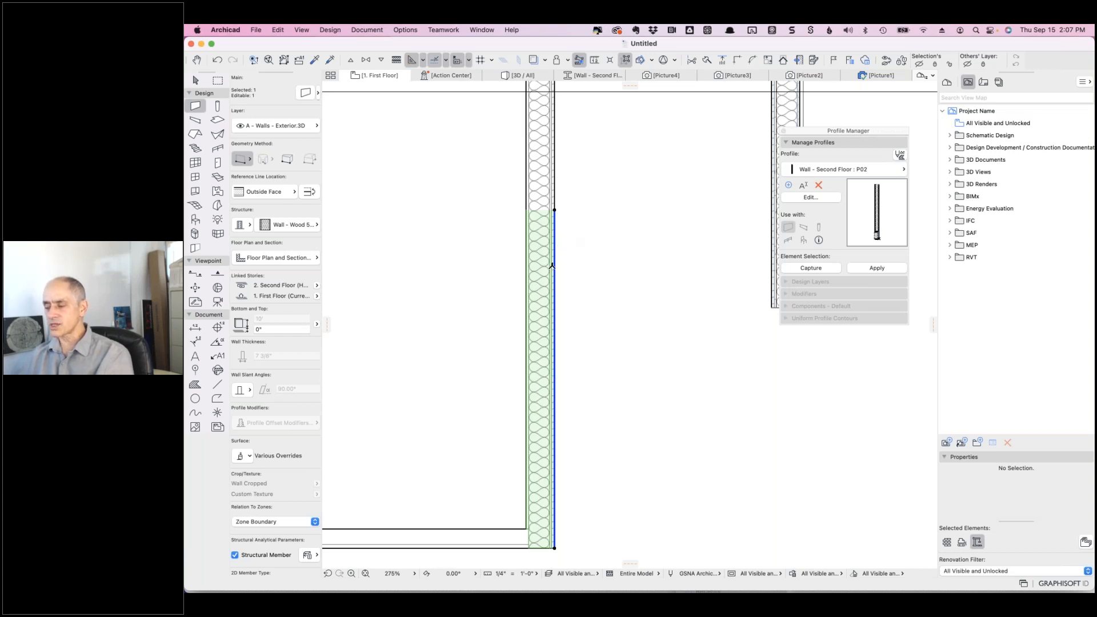
pyautogui.click(407, 30)
# - Duplicate the W09 composite, replacing 'Siding' in its name with 'Insulation + Stucco'
pyautogui.rightClick(571, 144)
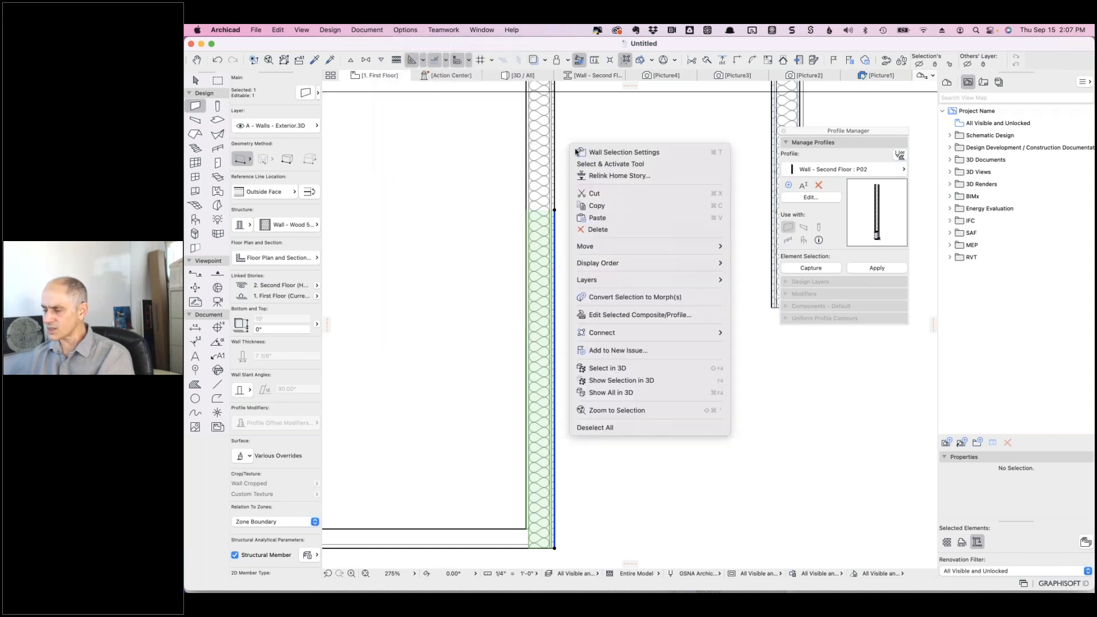
pyautogui.click(634, 316)
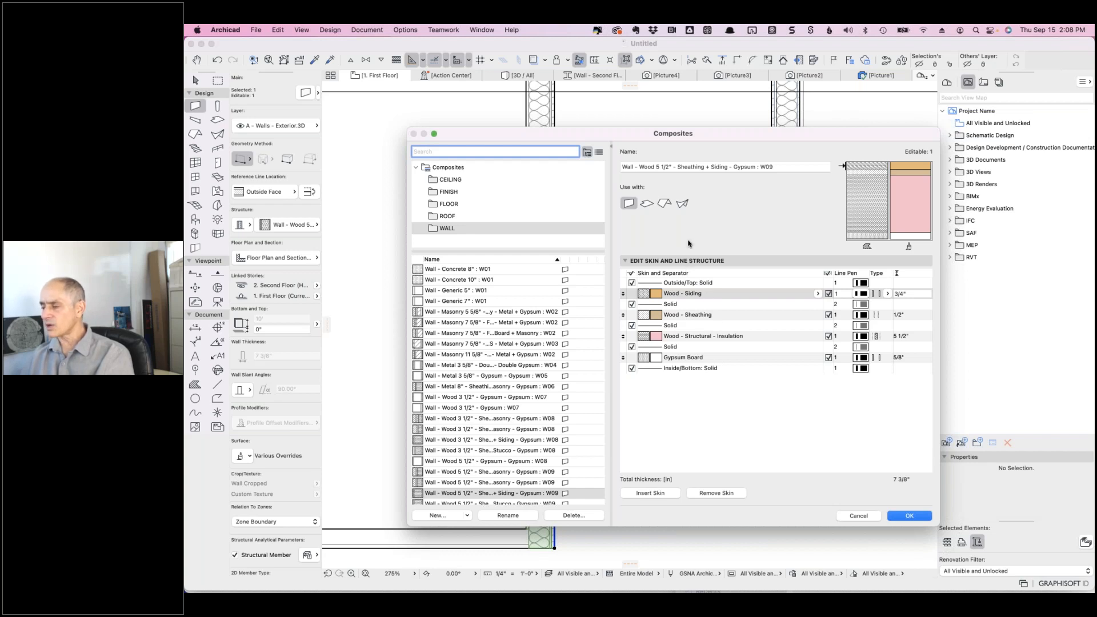
pyautogui.click(437, 516)
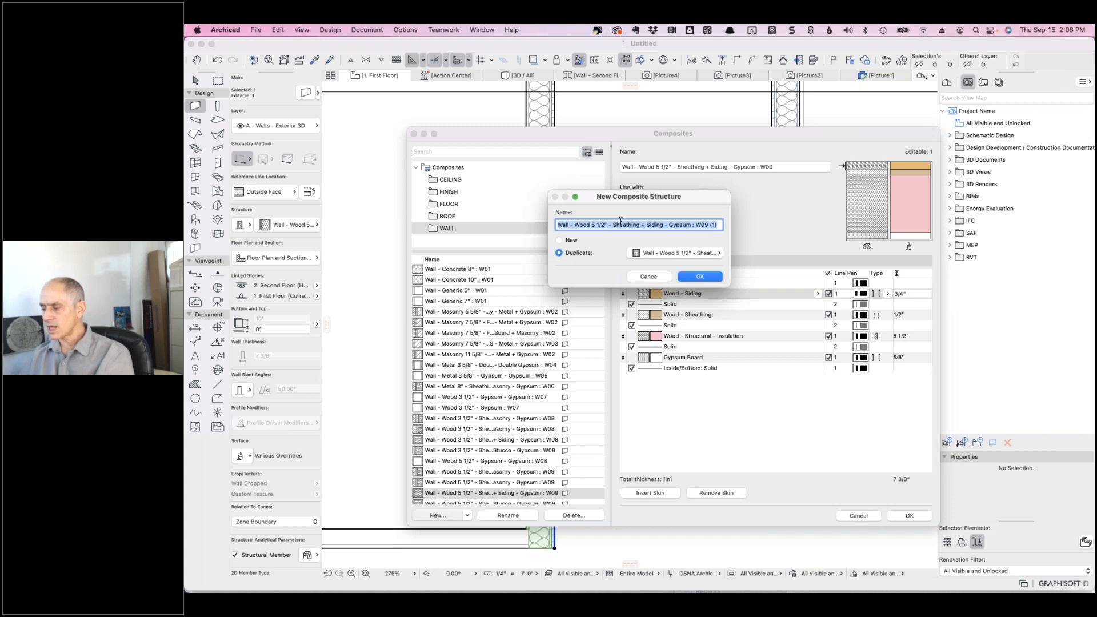
pyautogui.click(615, 224)
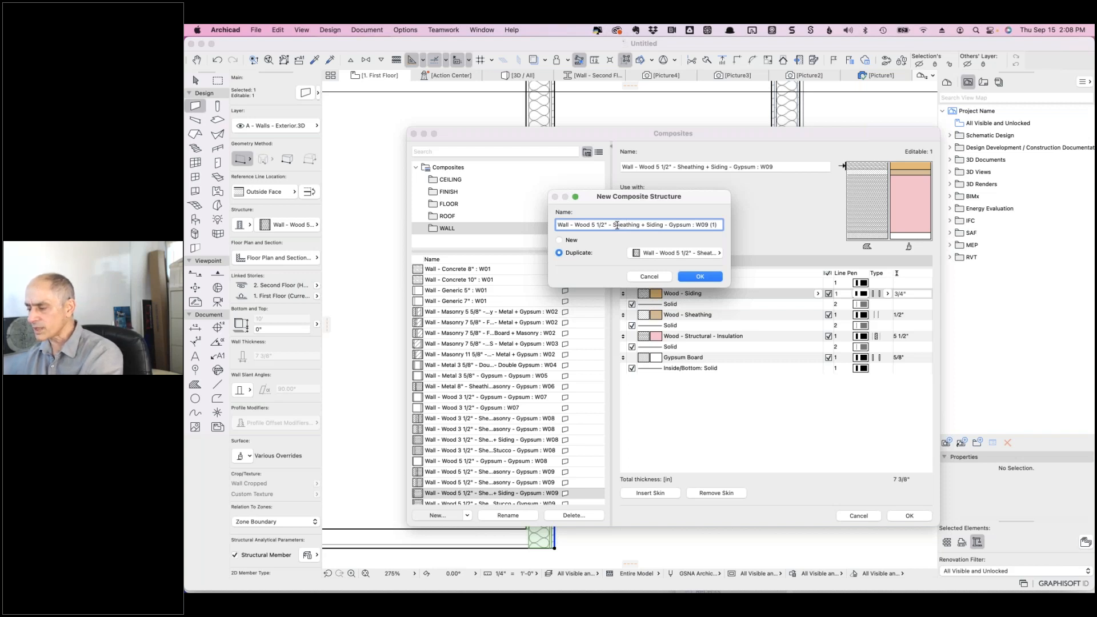
pyautogui.moveTo(613, 225); pyautogui.dragTo(662, 224)
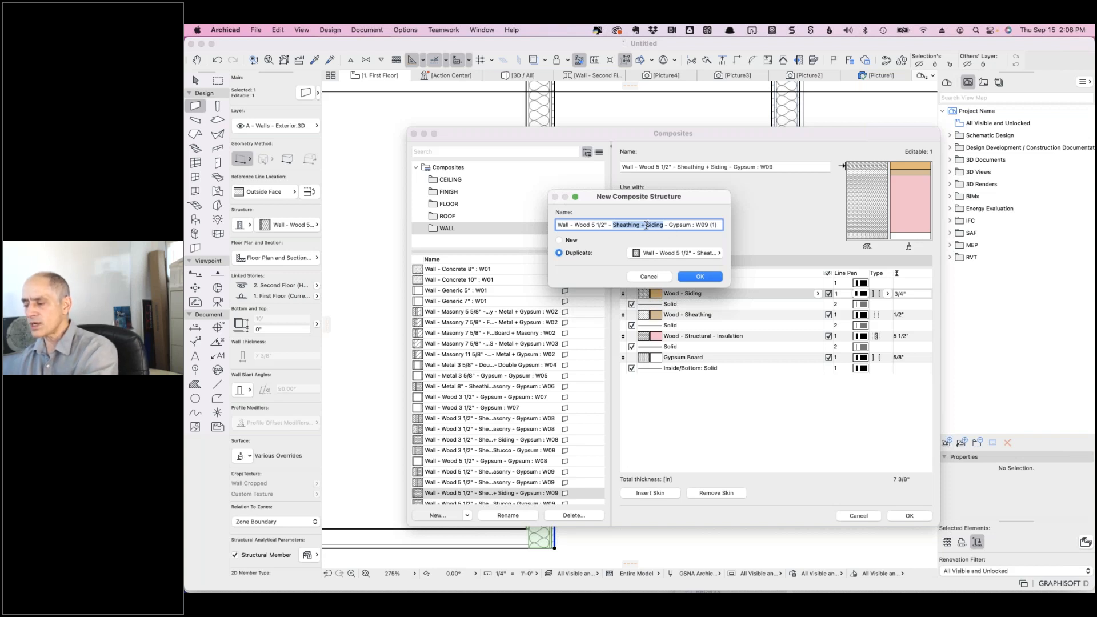
pyautogui.click(646, 225)
pyautogui.moveTo(646, 225); pyautogui.dragTo(663, 225)
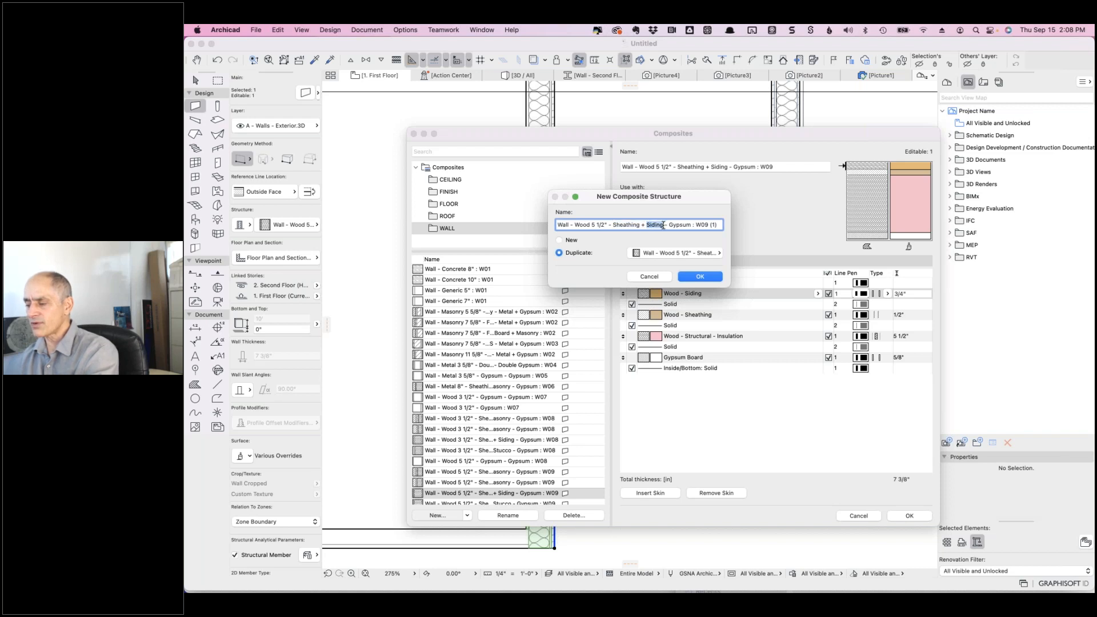
pyautogui.write('Insulation')
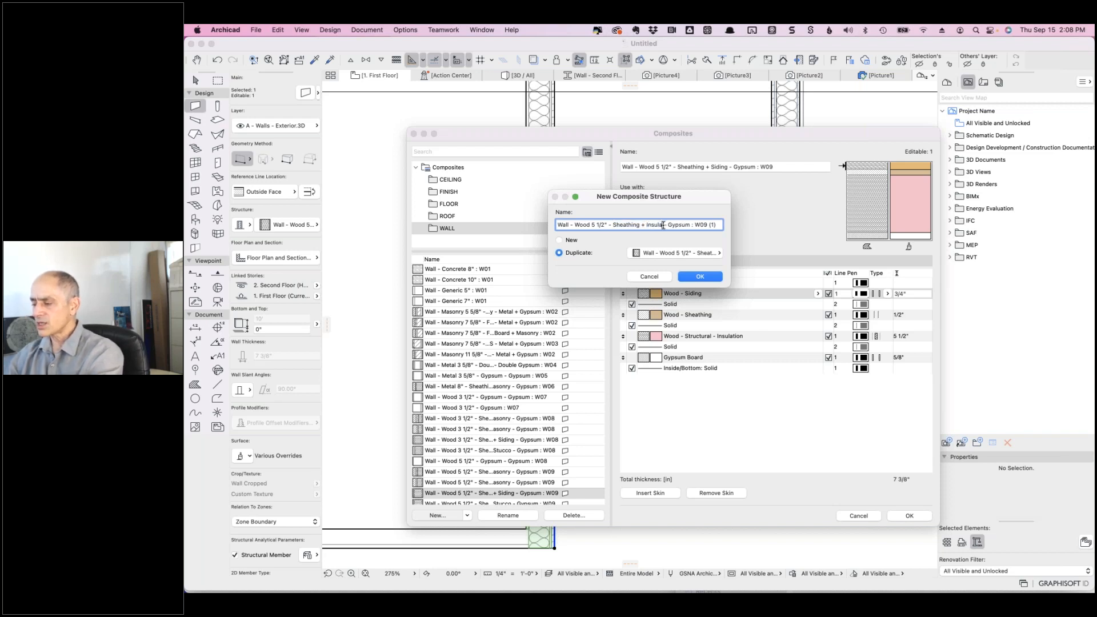
pyautogui.write(' + Stucco')
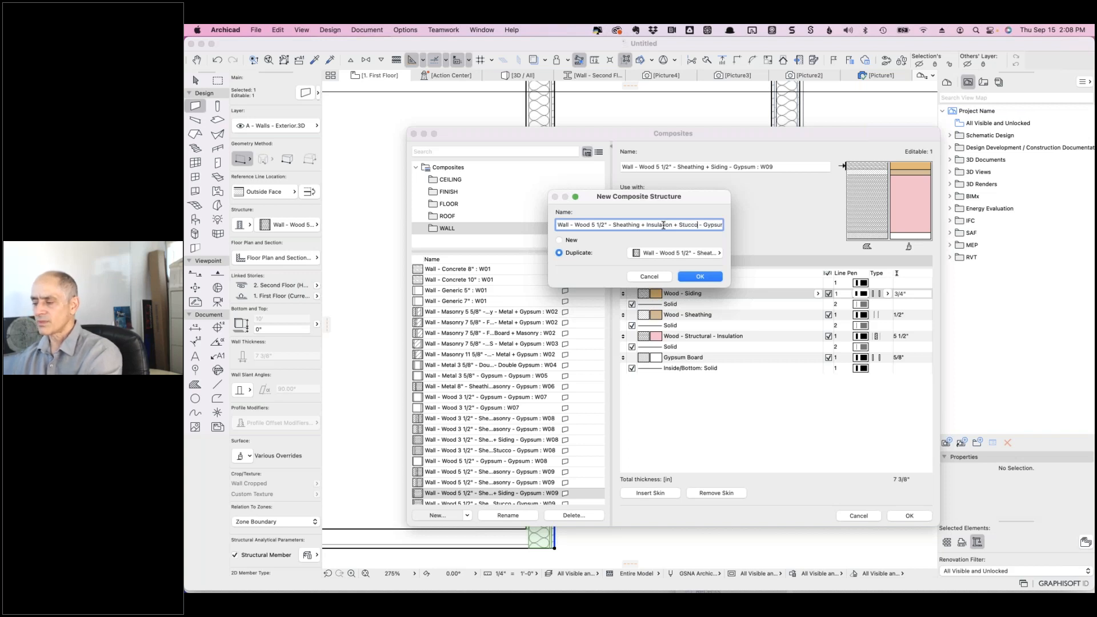
pyautogui.click(698, 278)
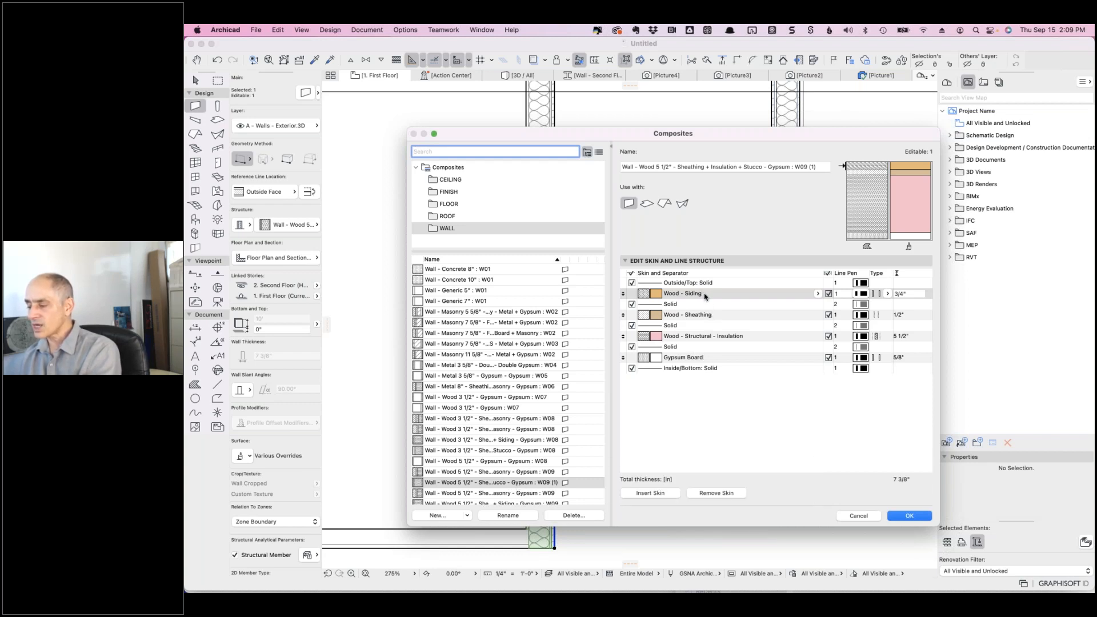
# - Change the outer siding skin to Insulation - Foam Board, 2" thick
pyautogui.click(818, 294)
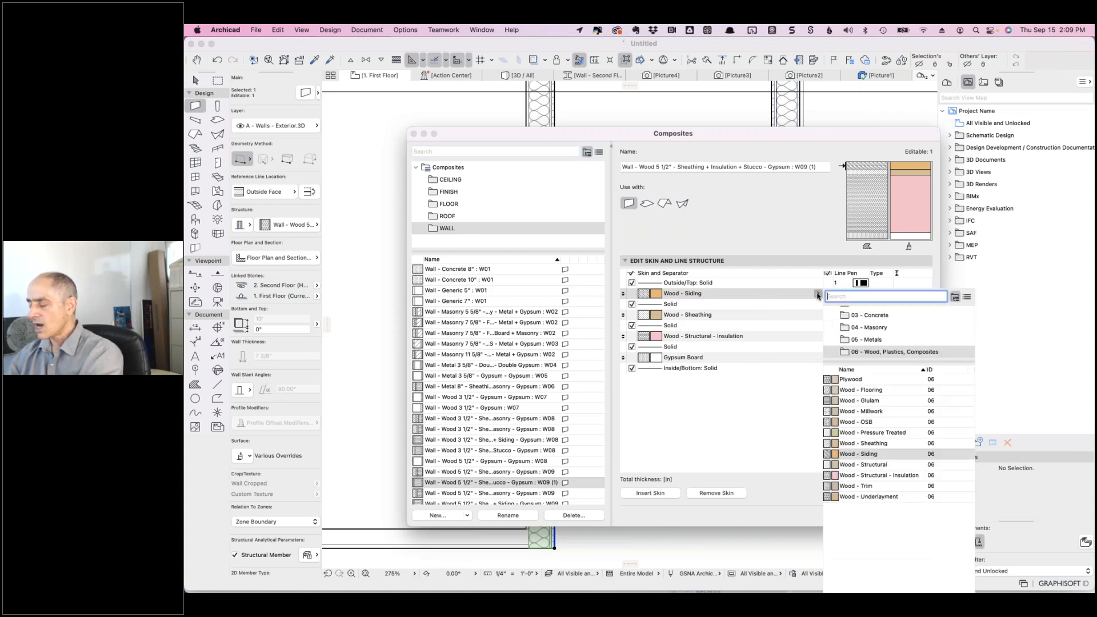
pyautogui.write('sinsul')
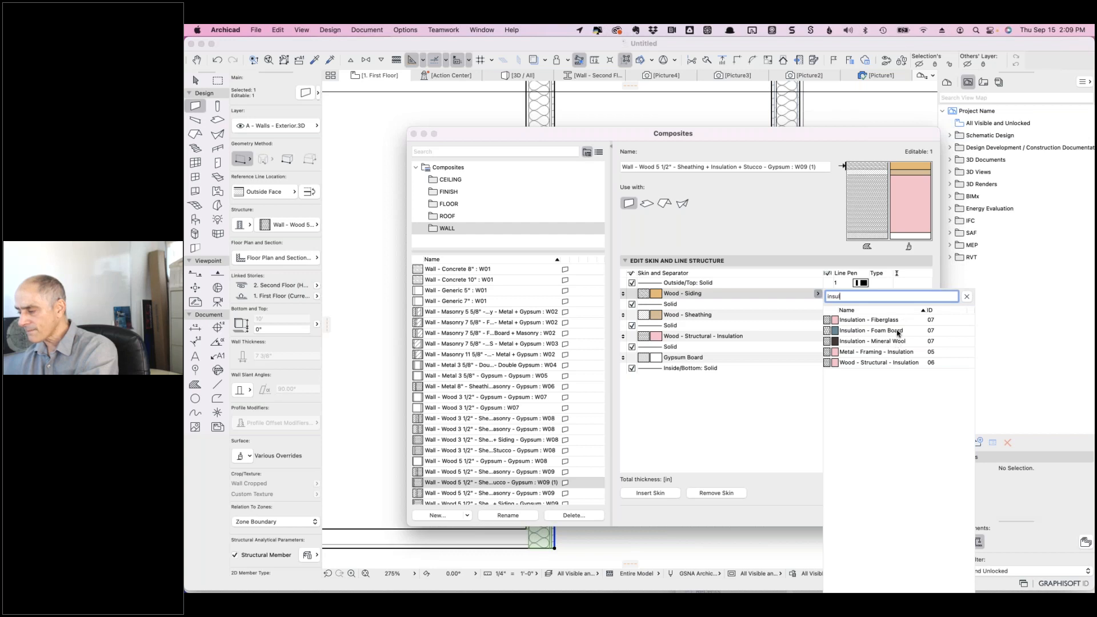
pyautogui.click(898, 331)
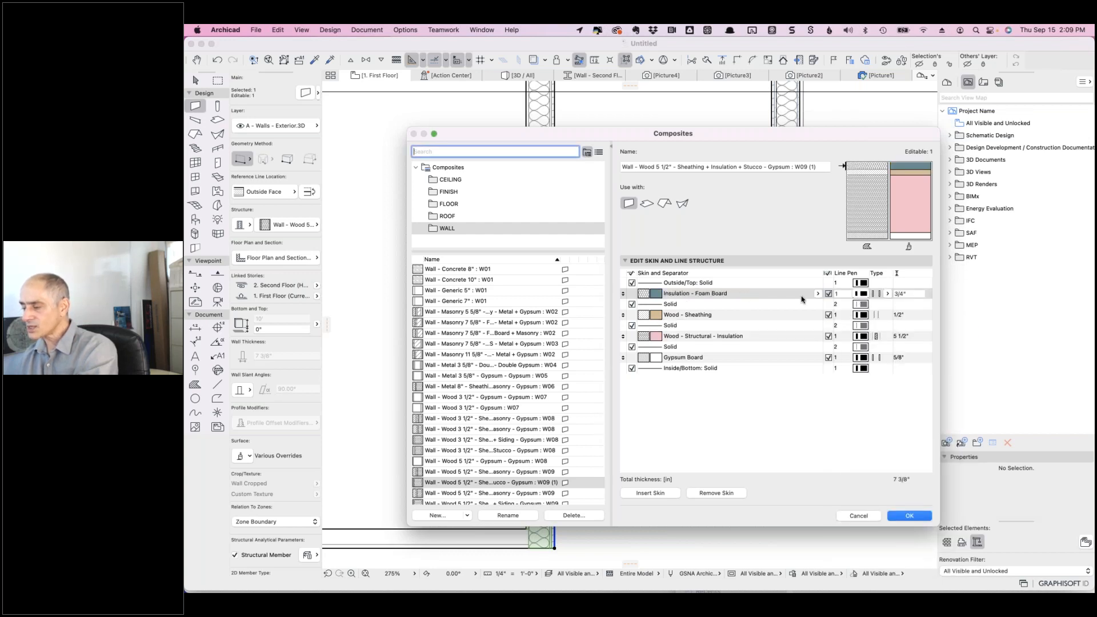
pyautogui.click(907, 294)
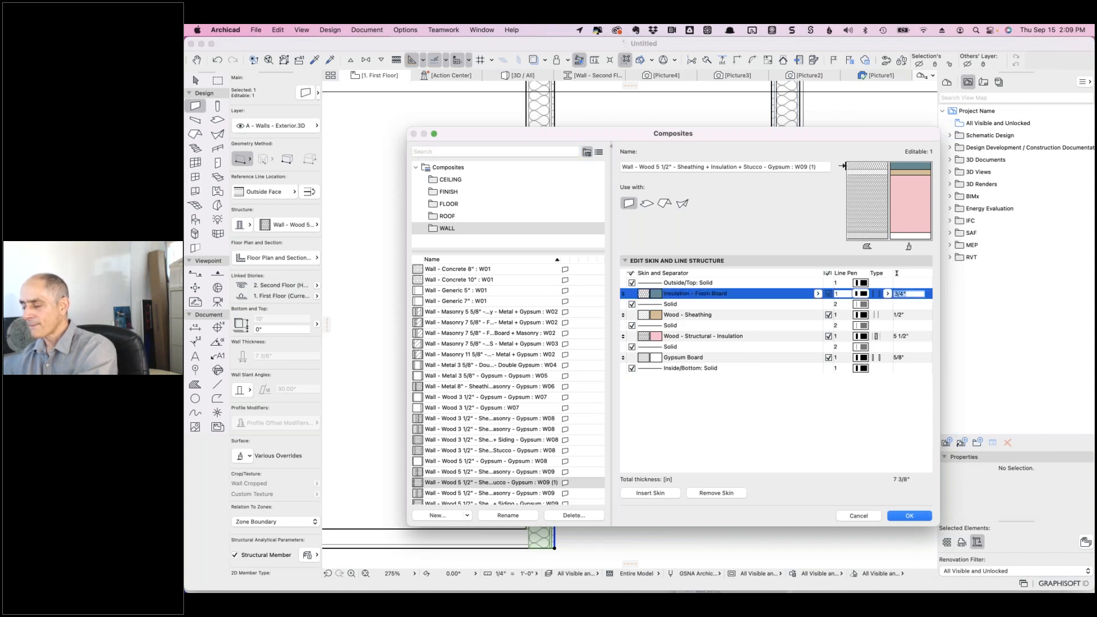
pyautogui.write('2"')
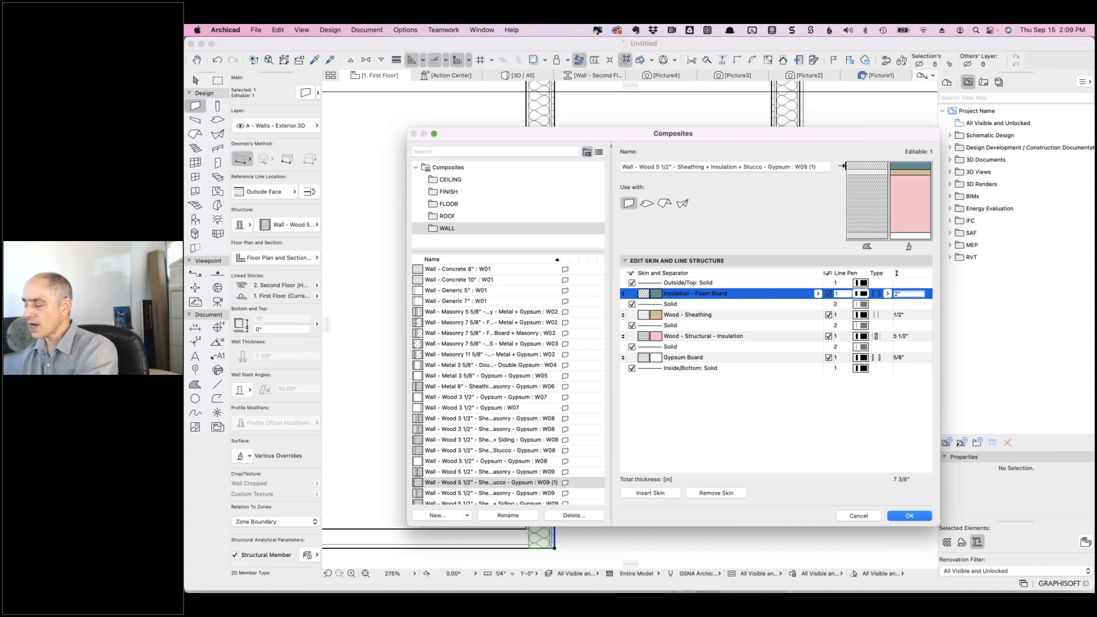
# - Insert a new outermost skin of Stucco - Beige at 3/4", totalling 9 3/8"
pyautogui.click(651, 493)
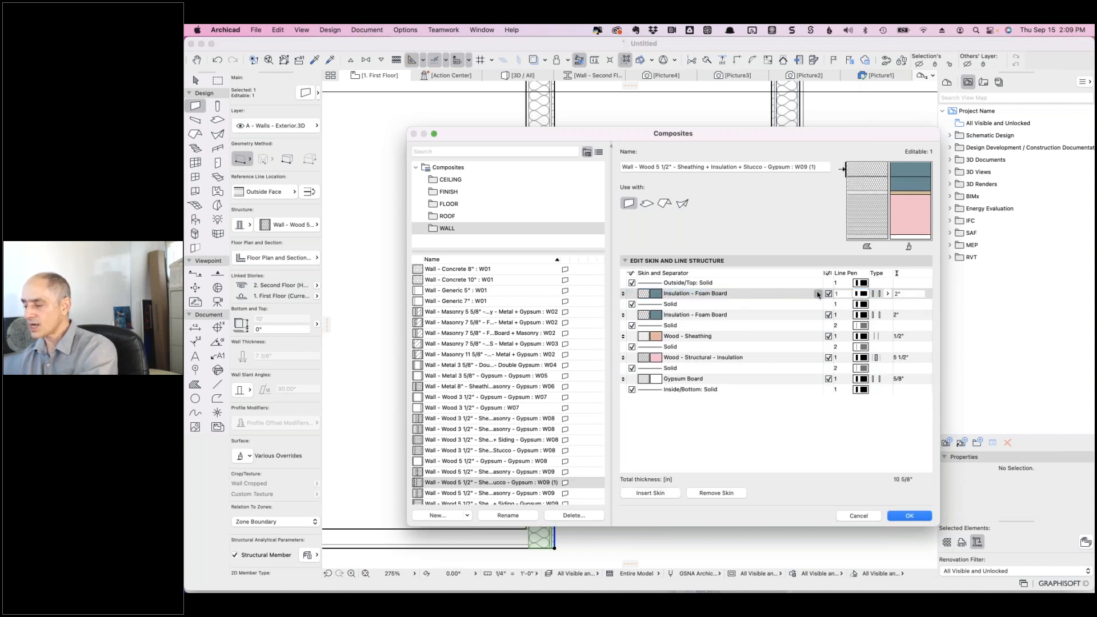
pyautogui.click(817, 294)
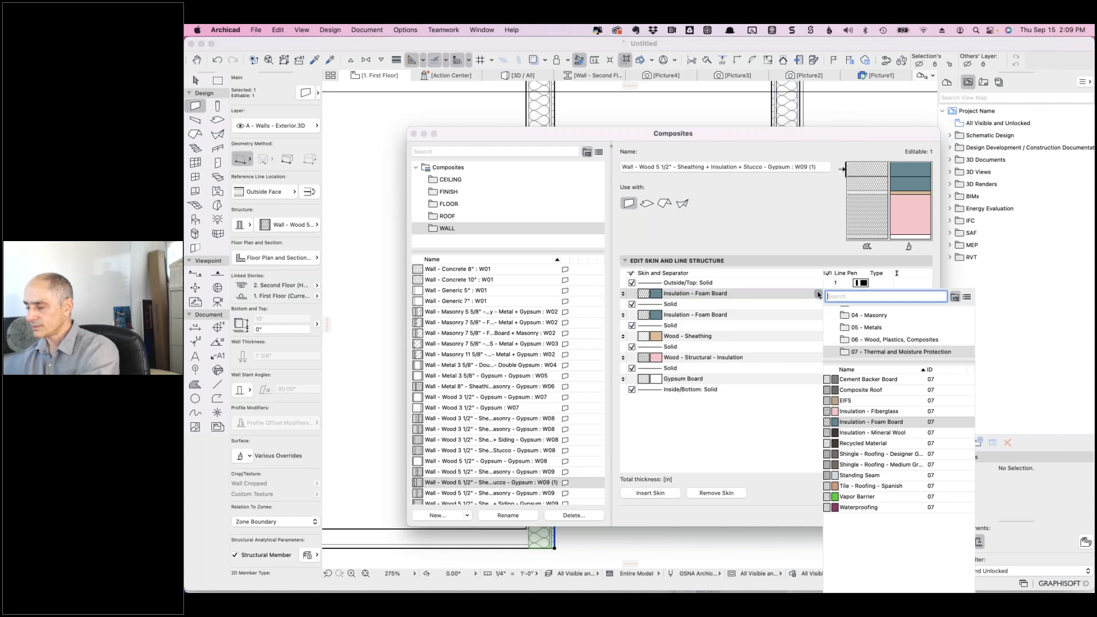
pyautogui.write('stuc')
pyautogui.click(839, 320)
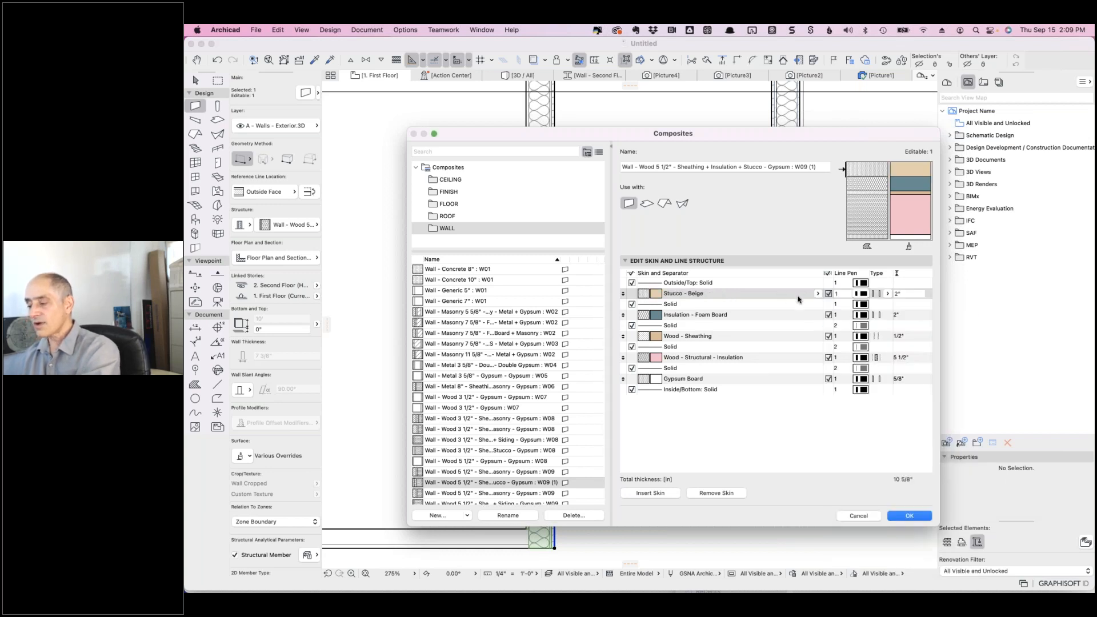
pyautogui.click(898, 294)
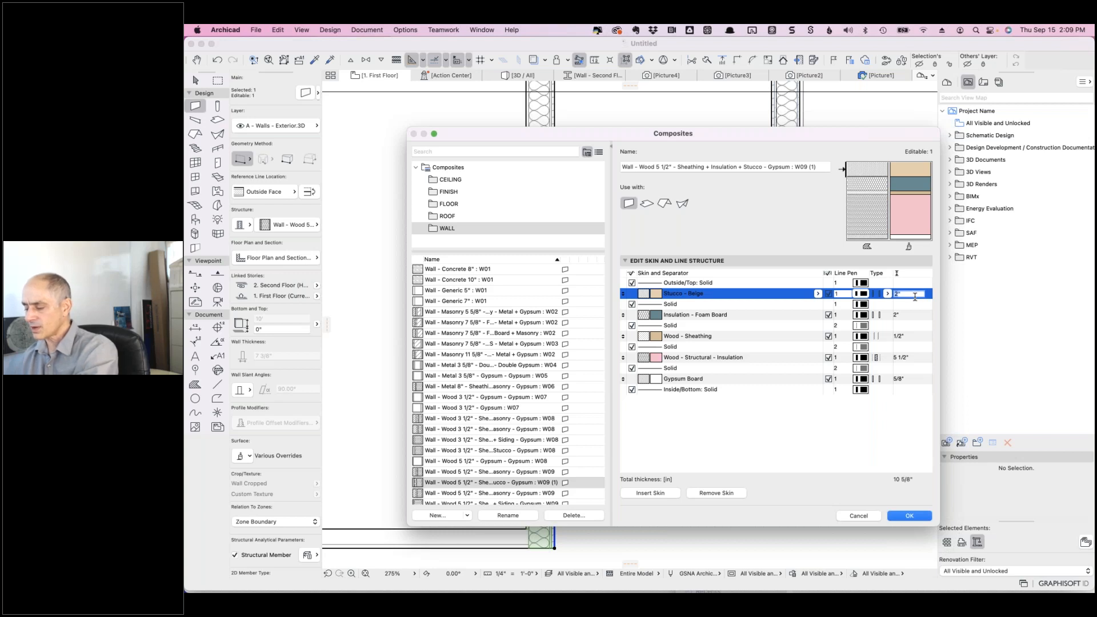
pyautogui.write('3/4')
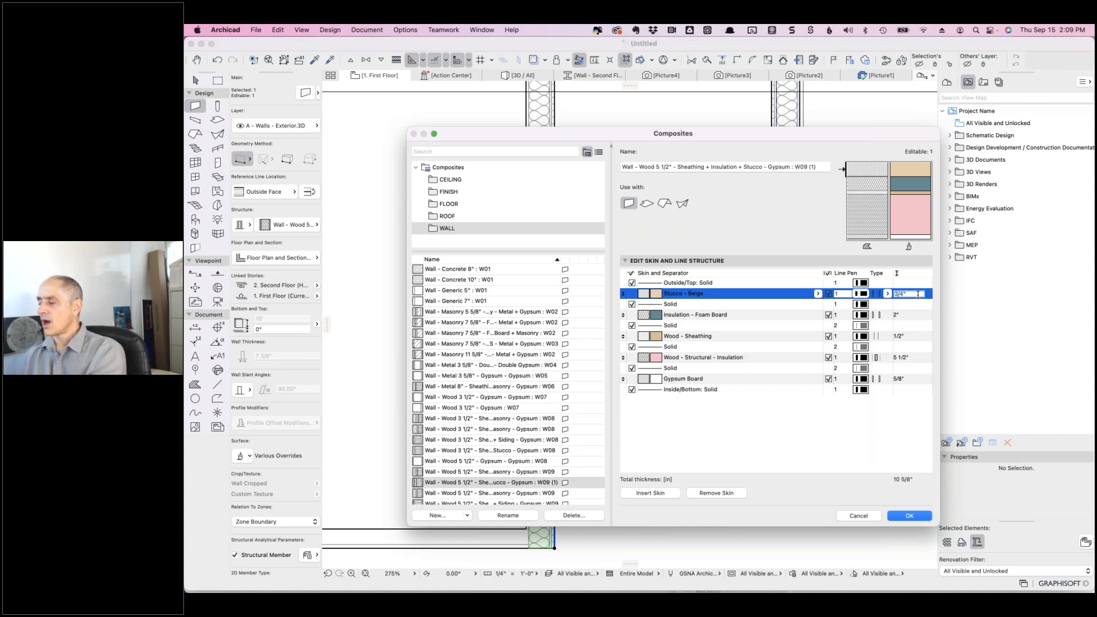
pyautogui.press('Return')
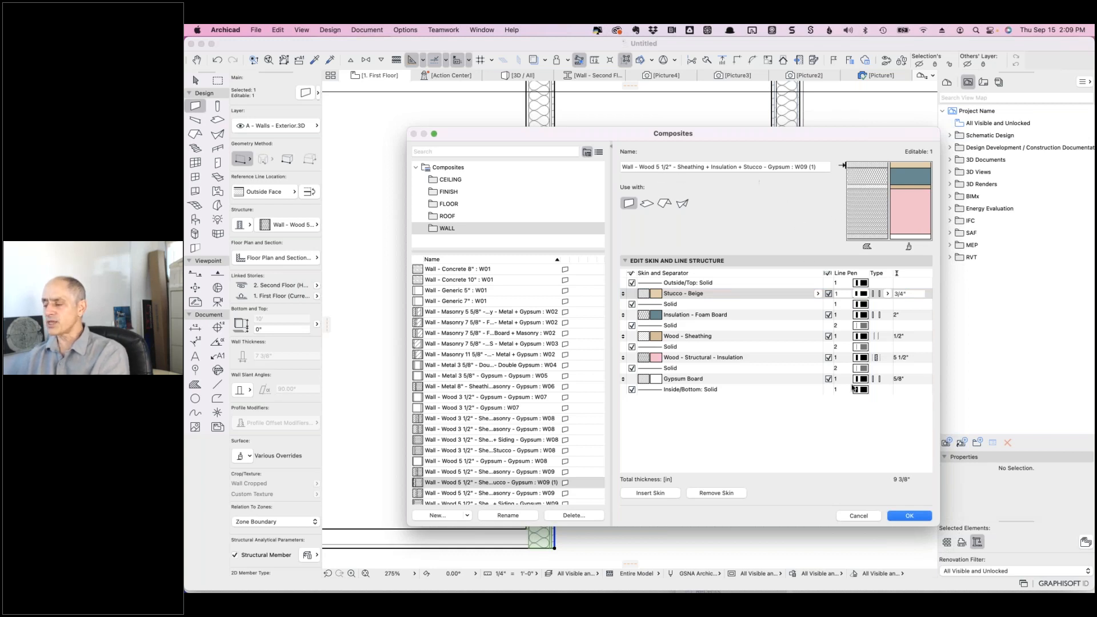
# - Confirm the composite changes and add the upper wall segment to the selection
pyautogui.click(908, 516)
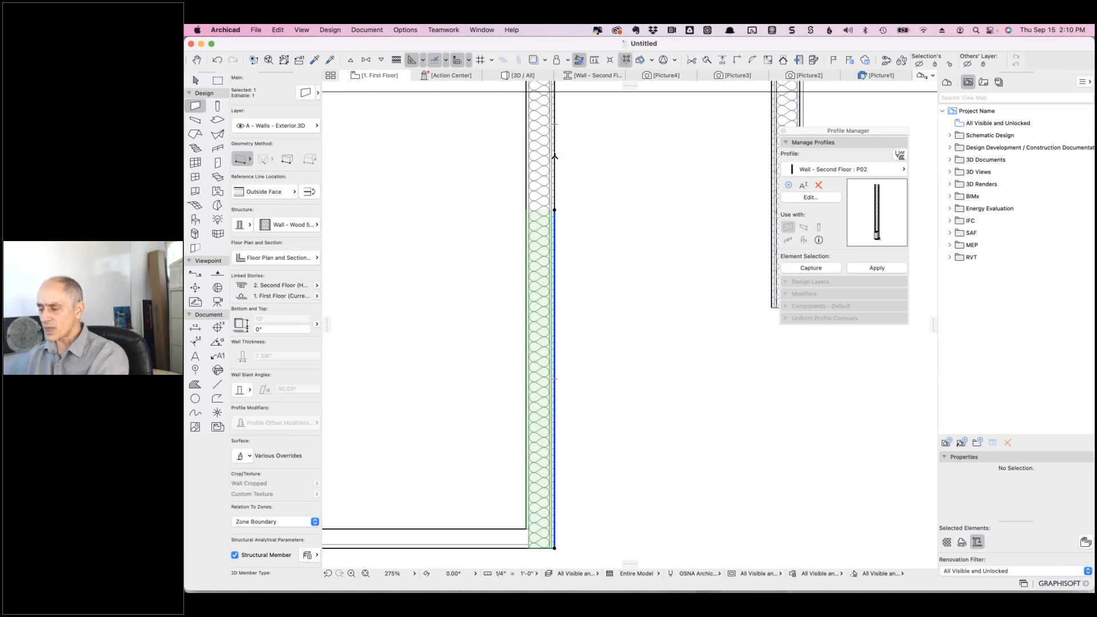
pyautogui.click(553, 153)
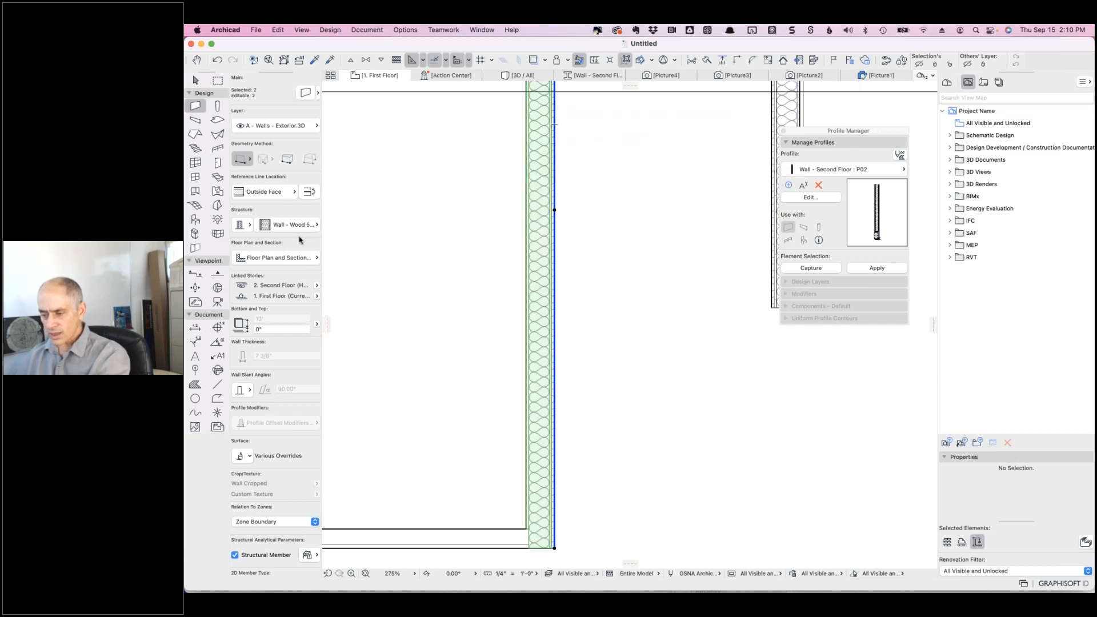
# - Set the walls' reference line location to Core Outside in the Info Box
pyautogui.click(309, 192)
pyautogui.click(311, 193)
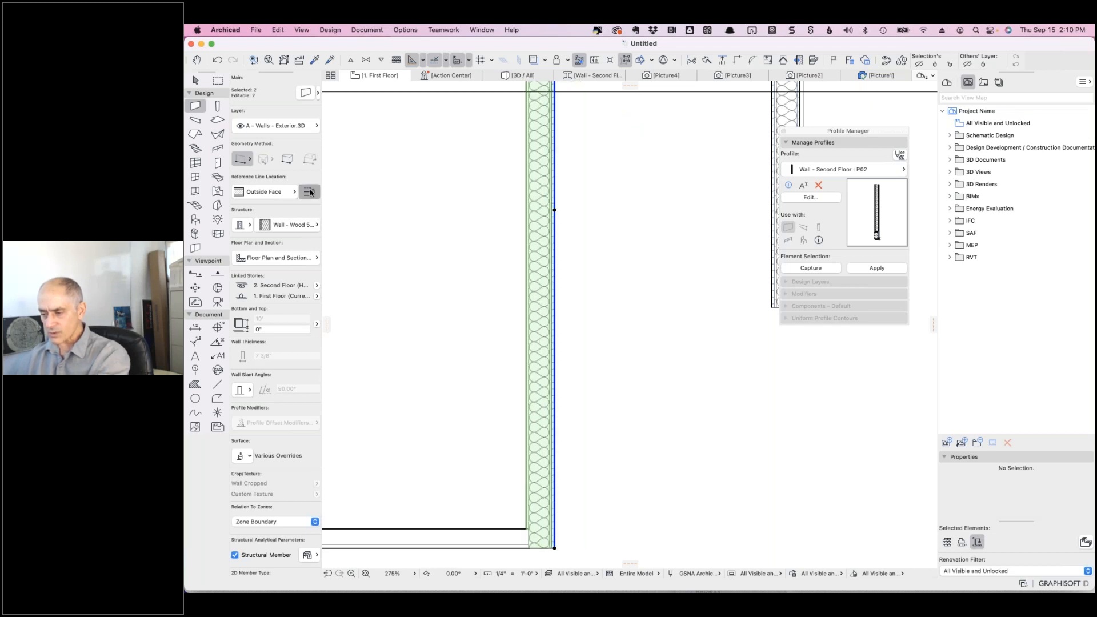
pyautogui.click(280, 193)
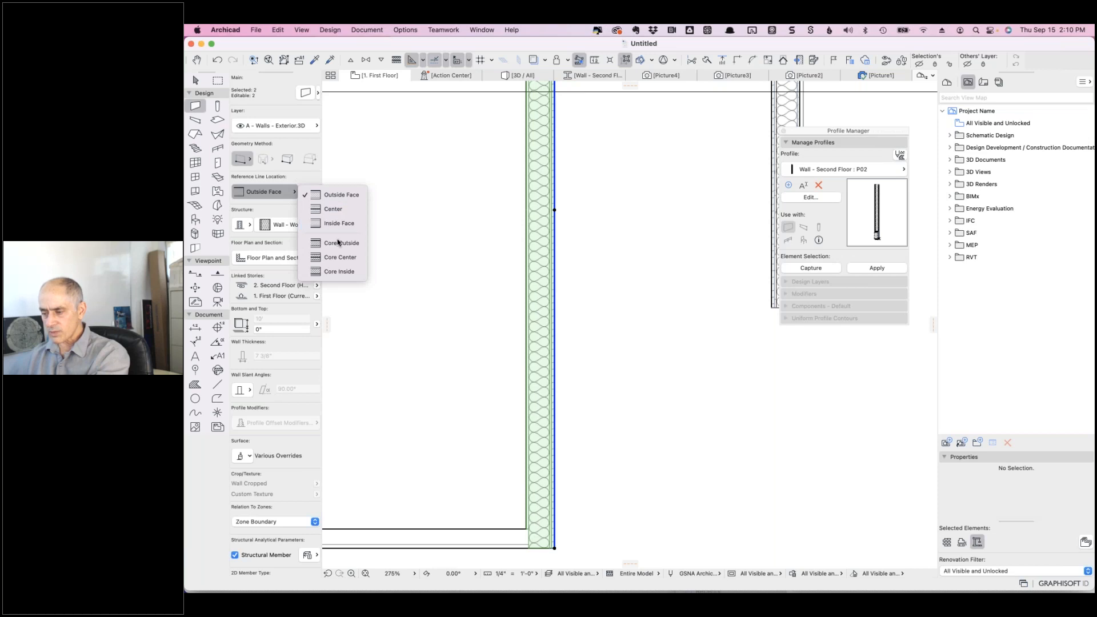
pyautogui.click(344, 244)
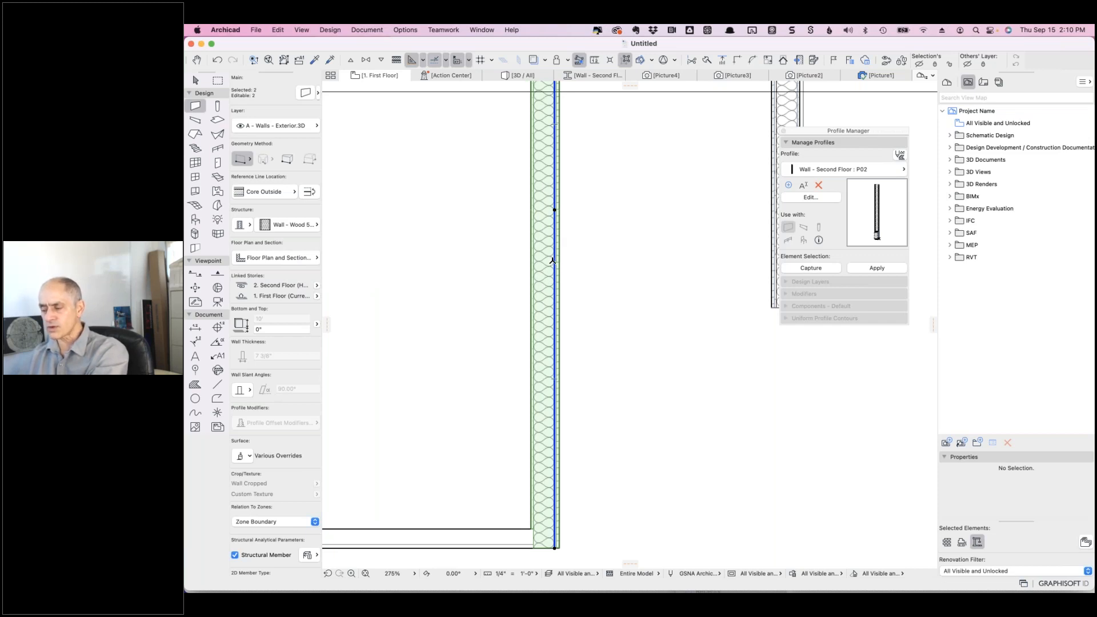
pyautogui.press('Escape')
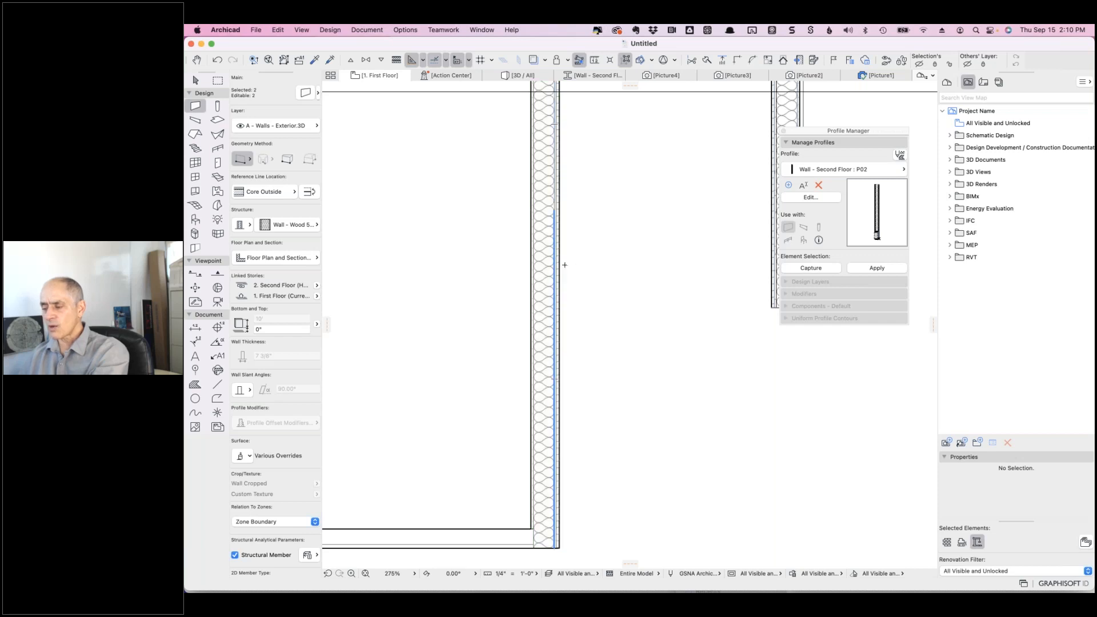
# - Give the lower wall segment the 9 3/8" Insulation + Stucco W09 (1) composite
pyautogui.click(555, 245)
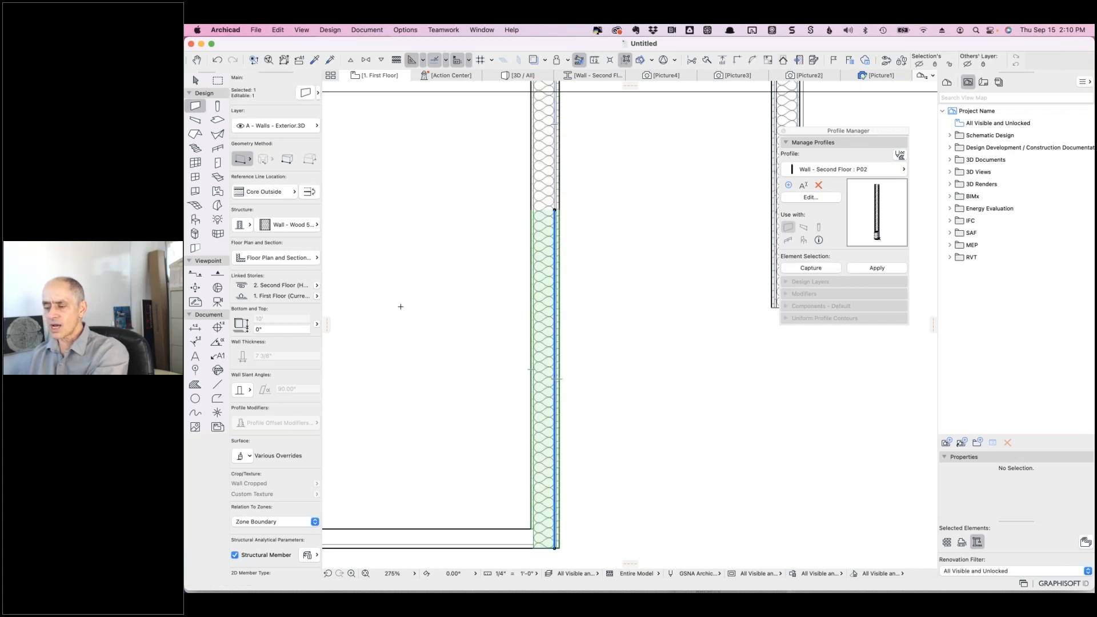
pyautogui.click(314, 227)
pyautogui.scroll(-5, 400, 457)
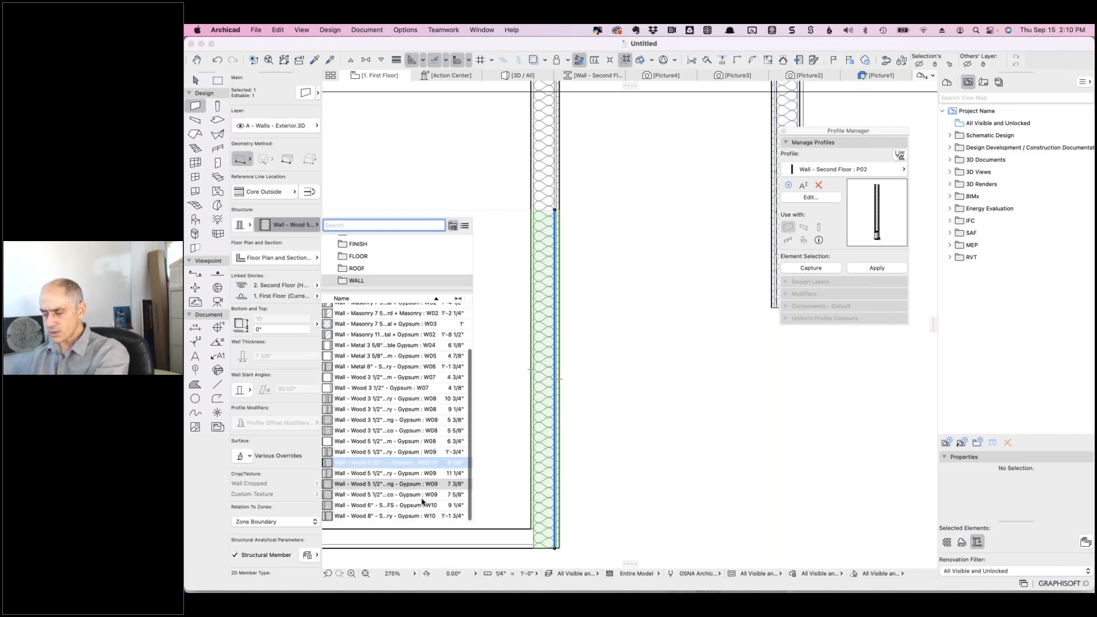
pyautogui.moveTo(421, 497)
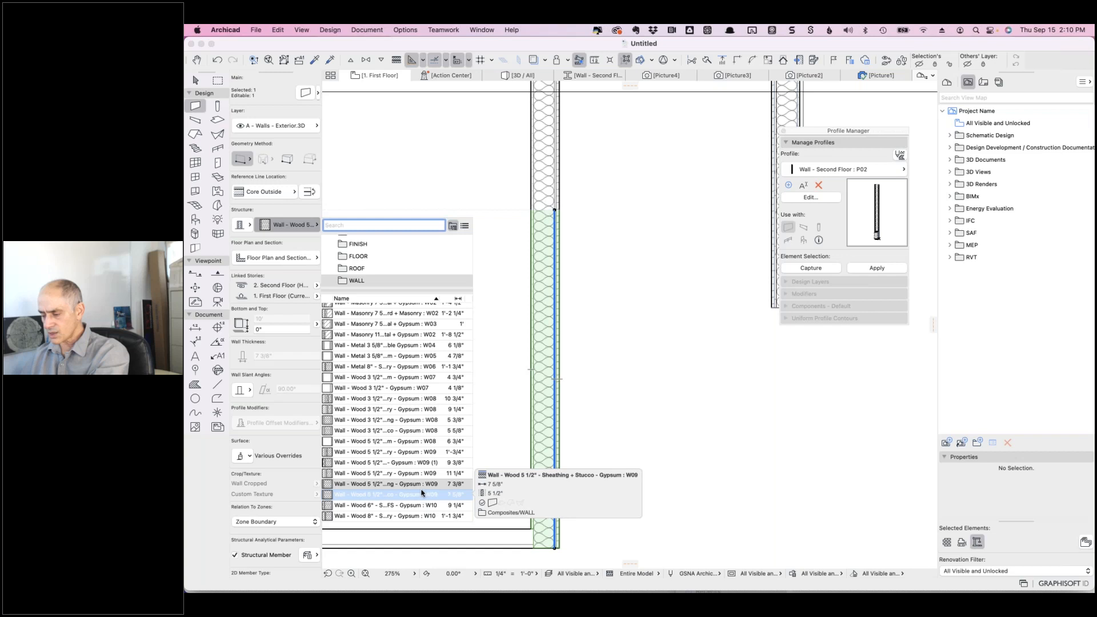
pyautogui.moveTo(426, 476)
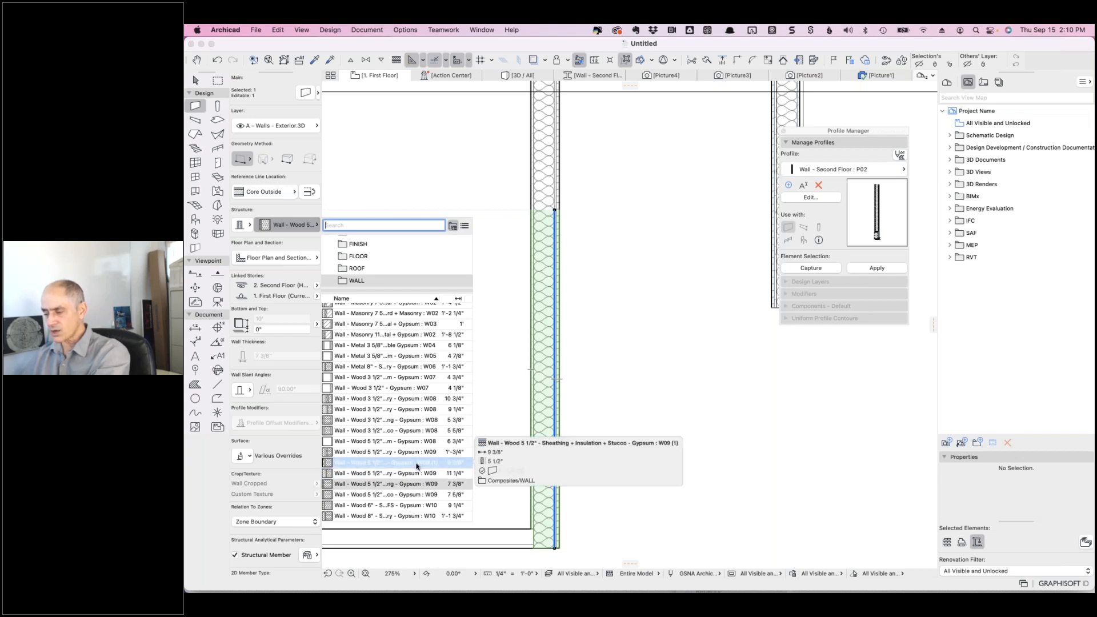
pyautogui.click(416, 465)
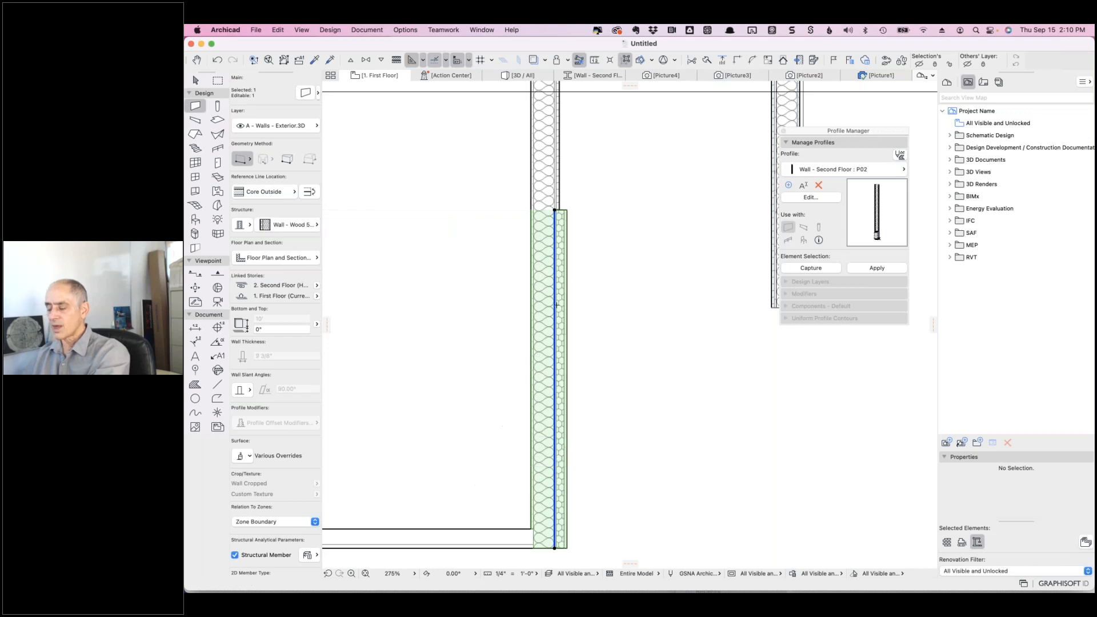
pyautogui.press('Escape')
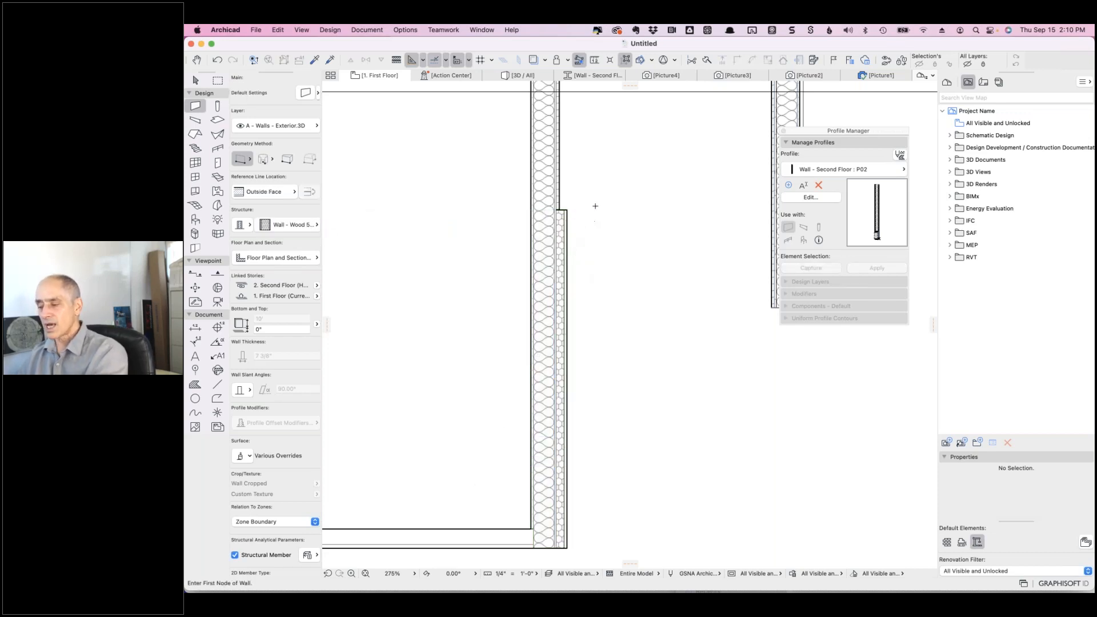
# - Set the upper wall segment's renovation status to To Be Demolished in the floated Renovation palette
pyautogui.keyDown('shift'); pyautogui.click(559, 176); pyautogui.keyUp('shift')
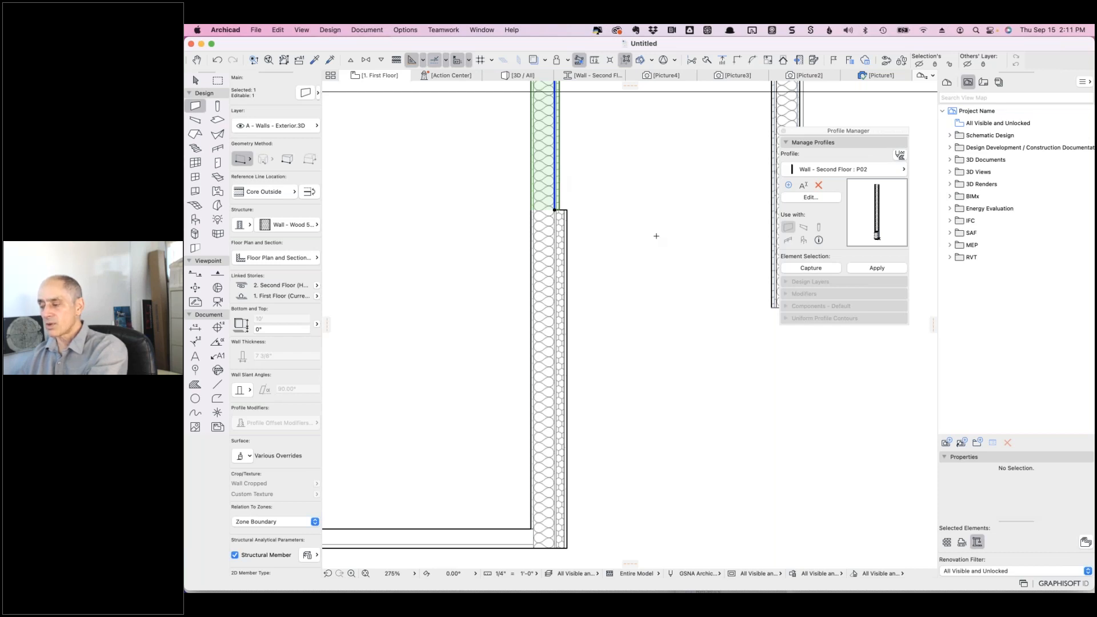
pyautogui.press('Escape')
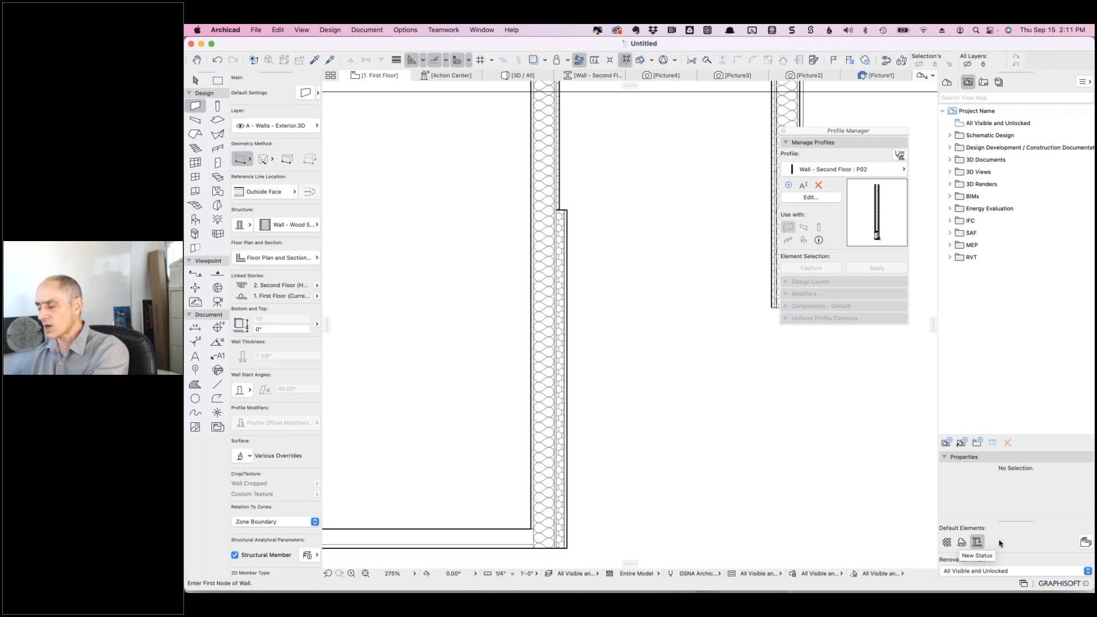
pyautogui.moveTo(1015, 521); pyautogui.dragTo(1008, 575)
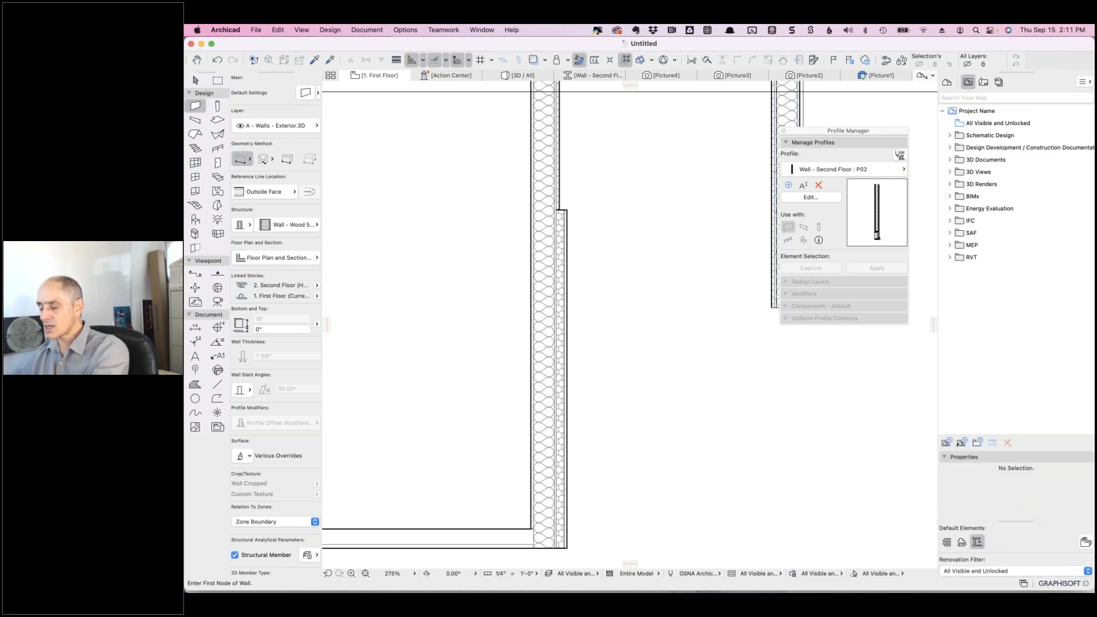
pyautogui.keyDown('shift'); pyautogui.click(558, 200); pyautogui.keyUp('shift')
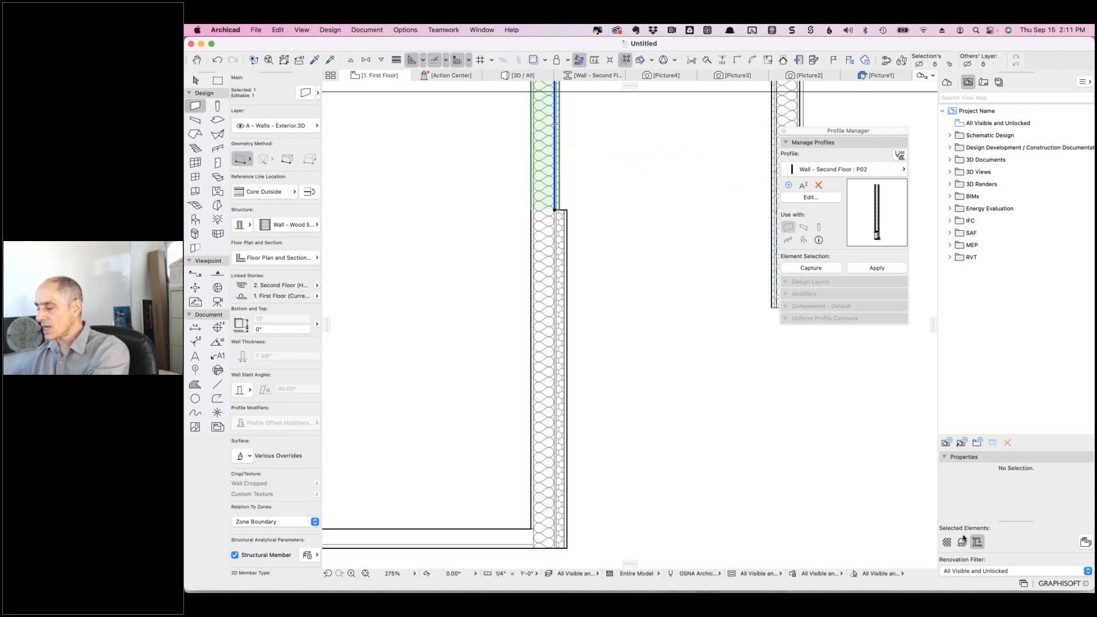
pyautogui.click(946, 543)
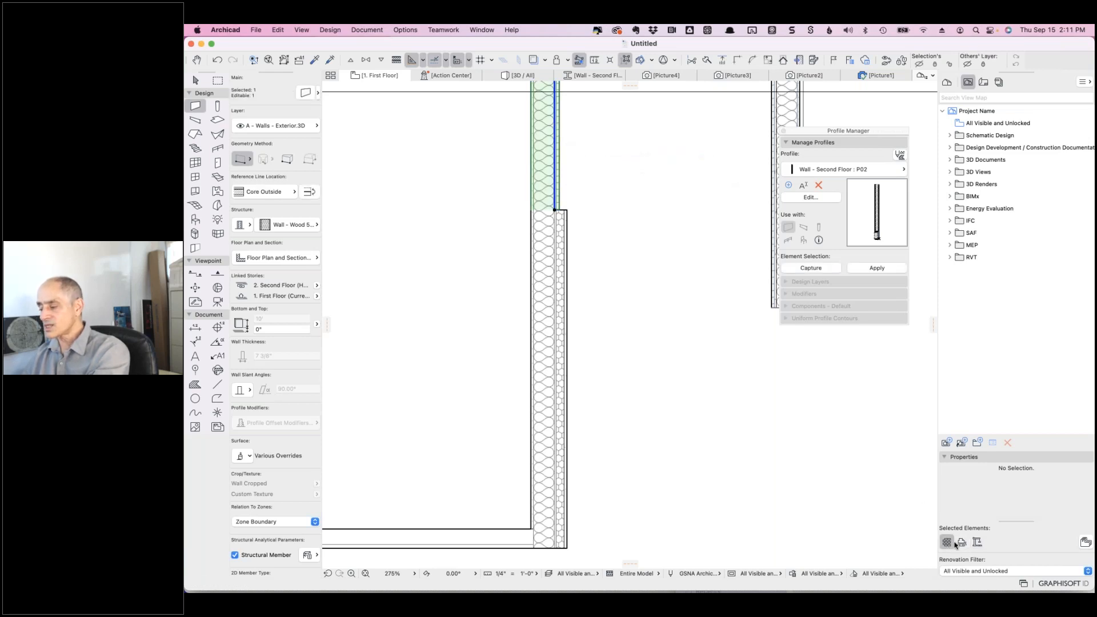
pyautogui.click(961, 543)
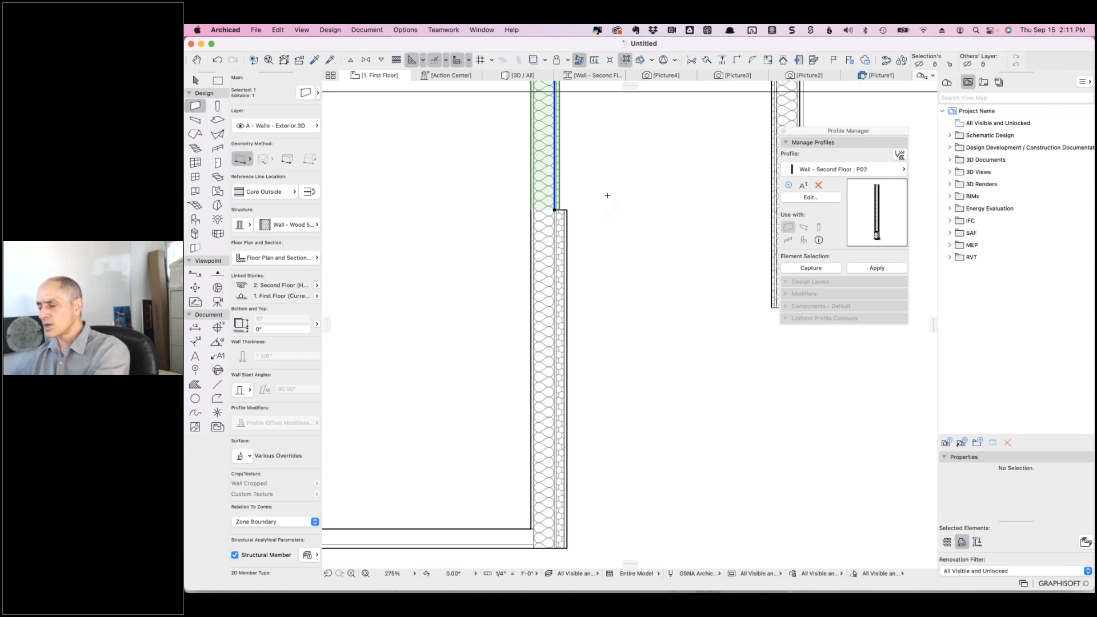
# - Duplicate the upper wall in place with Drag a Copy at the same point
pyautogui.rightClick(600, 170)
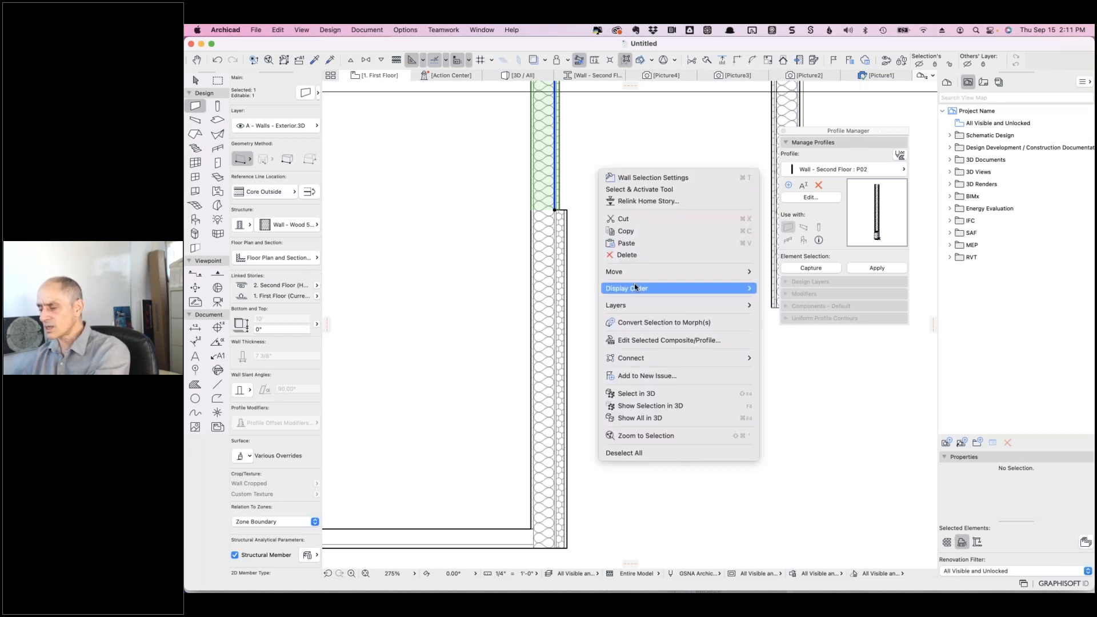
pyautogui.moveTo(754, 274)
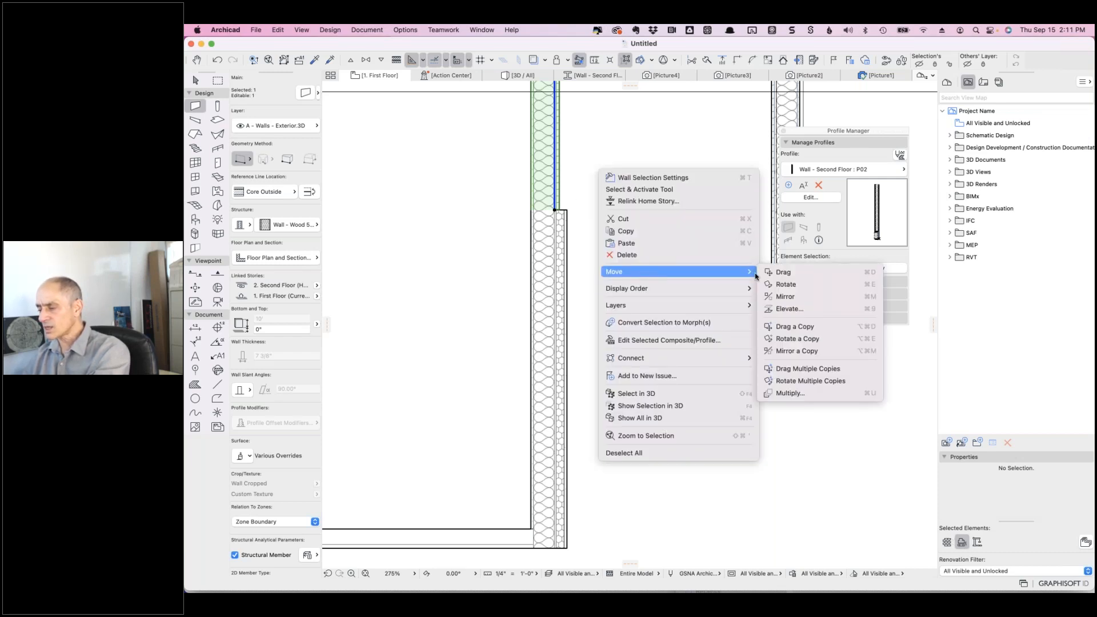
pyautogui.click(797, 325)
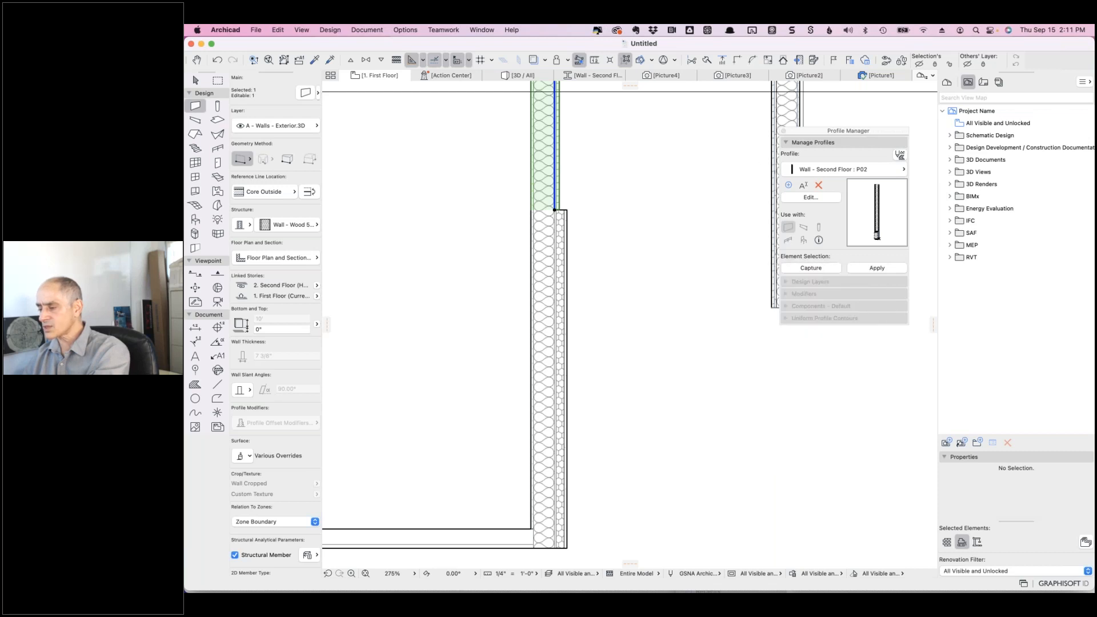
pyautogui.click(555, 211)
pyautogui.click(555, 211)
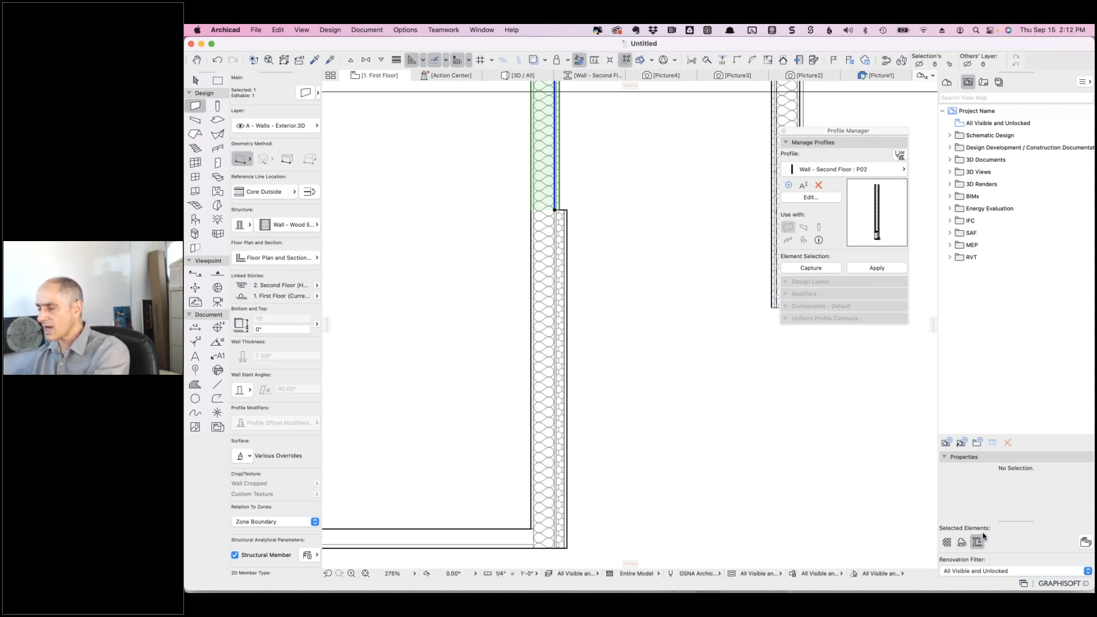
# - Assign the copy the W09 (1) Wood 5 1/2" sheathing, insulation, stucco and gypsum composite
pyautogui.click(316, 226)
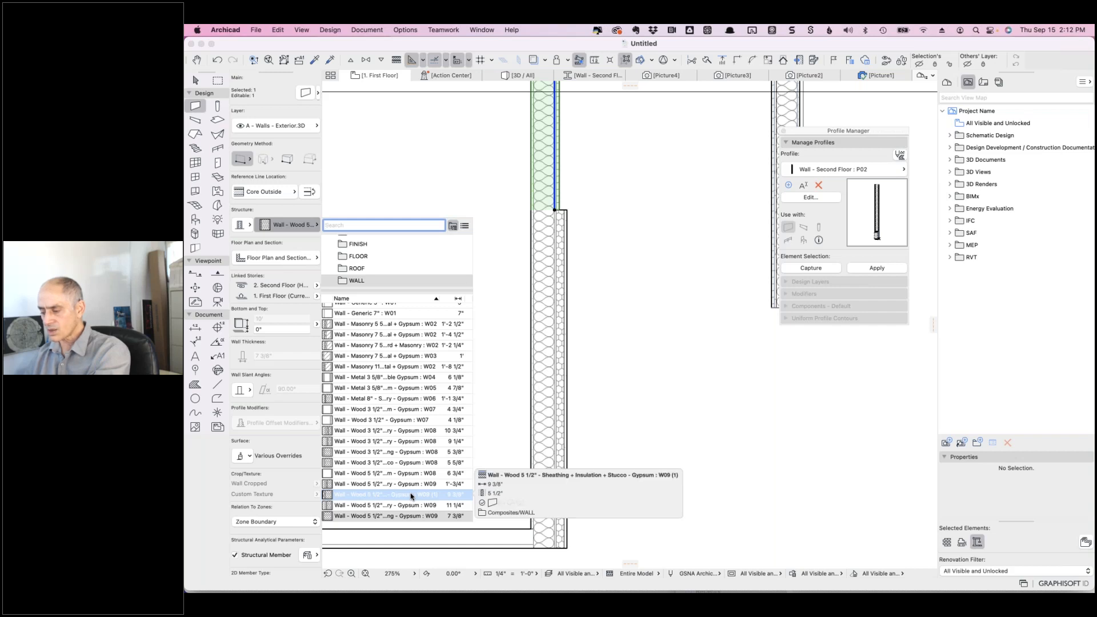
pyautogui.click(411, 495)
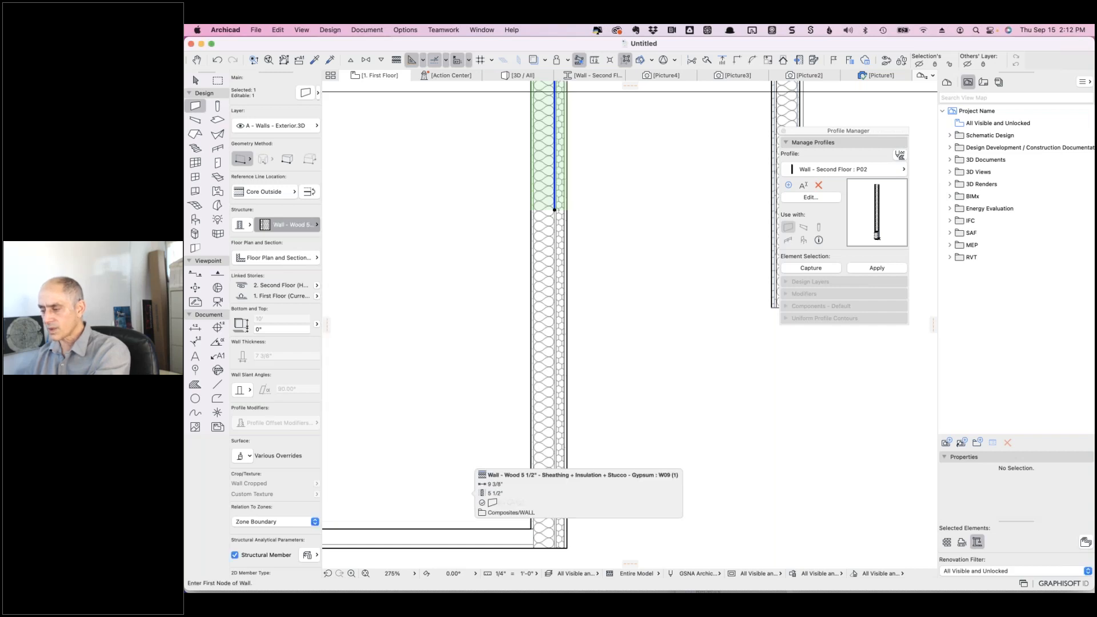
pyautogui.press('Escape')
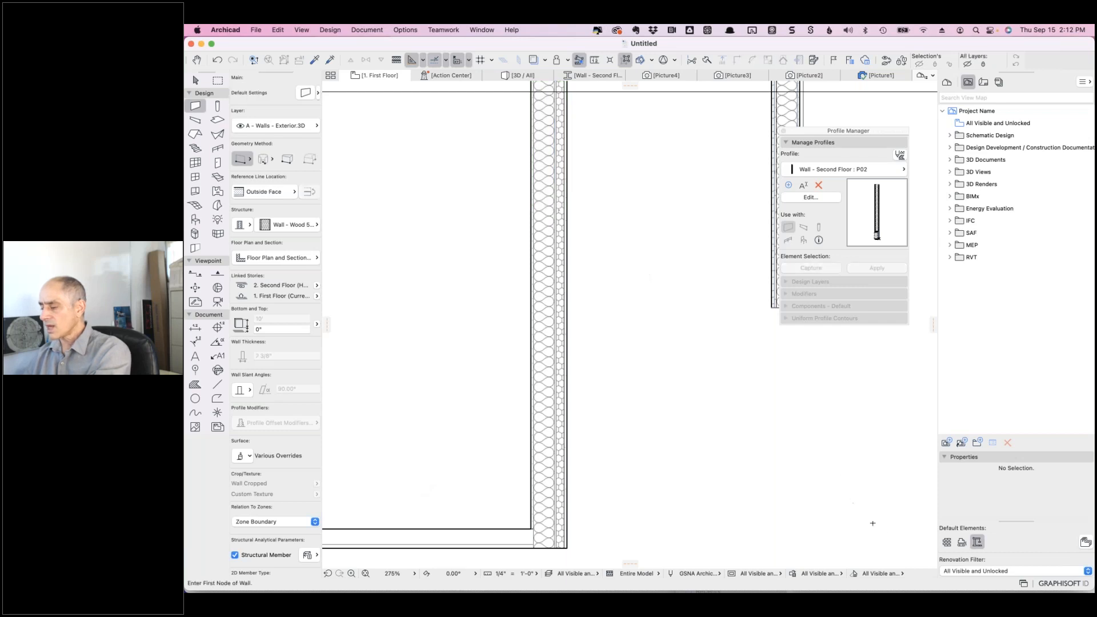
# - View the plan under the Existing Plans, then the Demolition Plans renovation filter
pyautogui.click(976, 571)
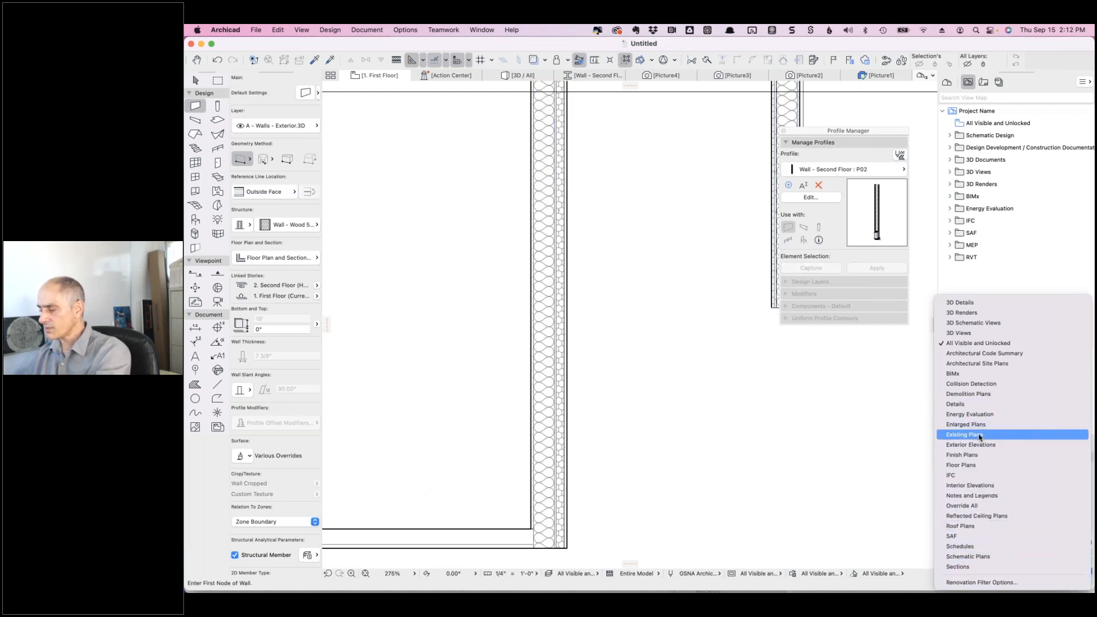
pyautogui.click(978, 435)
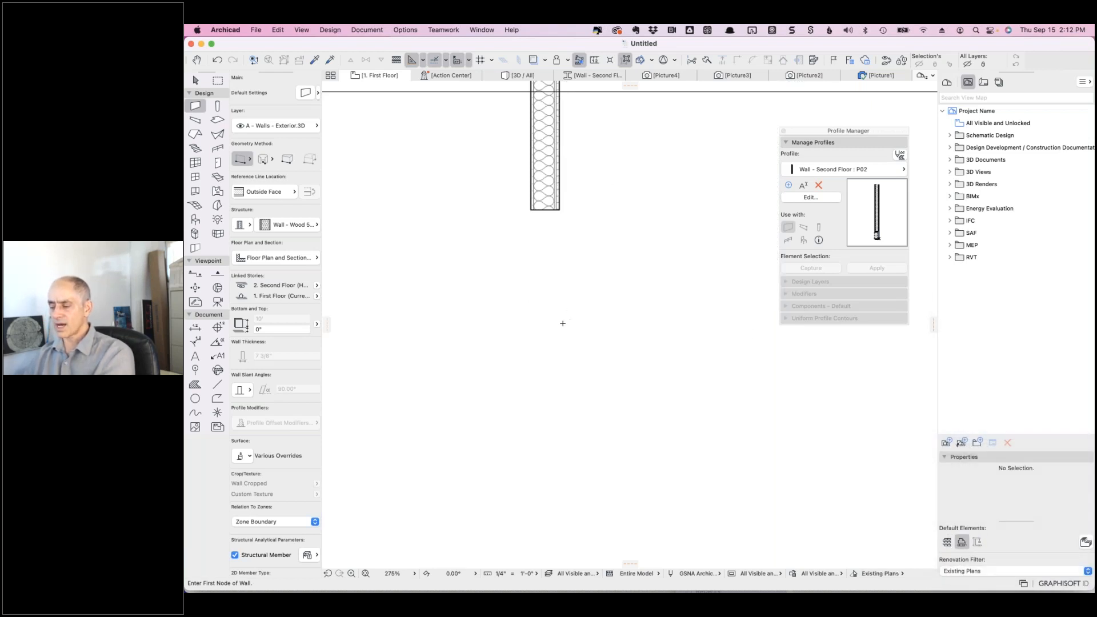
pyautogui.click(972, 571)
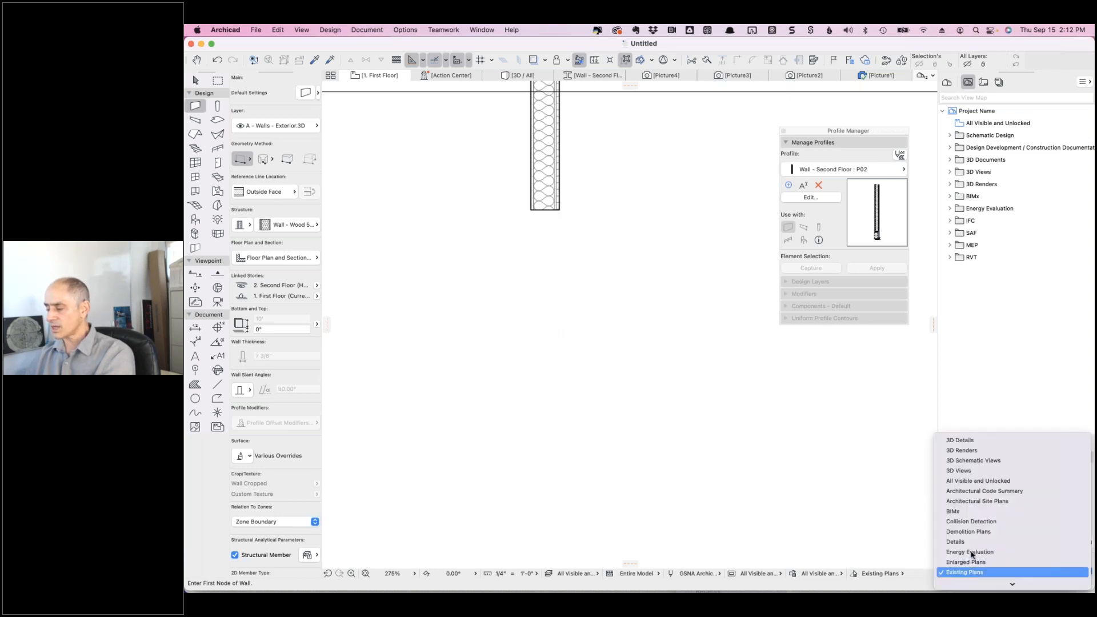
pyautogui.click(971, 532)
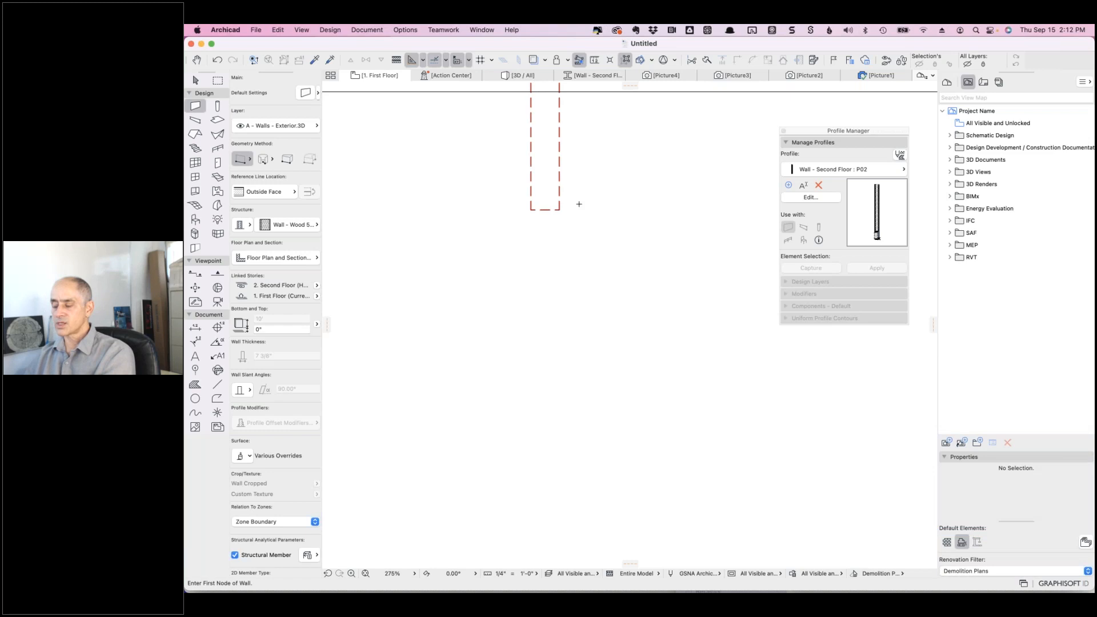
# - Return the plan to the Floor Plans filter and select the lower wall segment
pyautogui.click(977, 571)
pyautogui.scroll(-5, 979, 574)
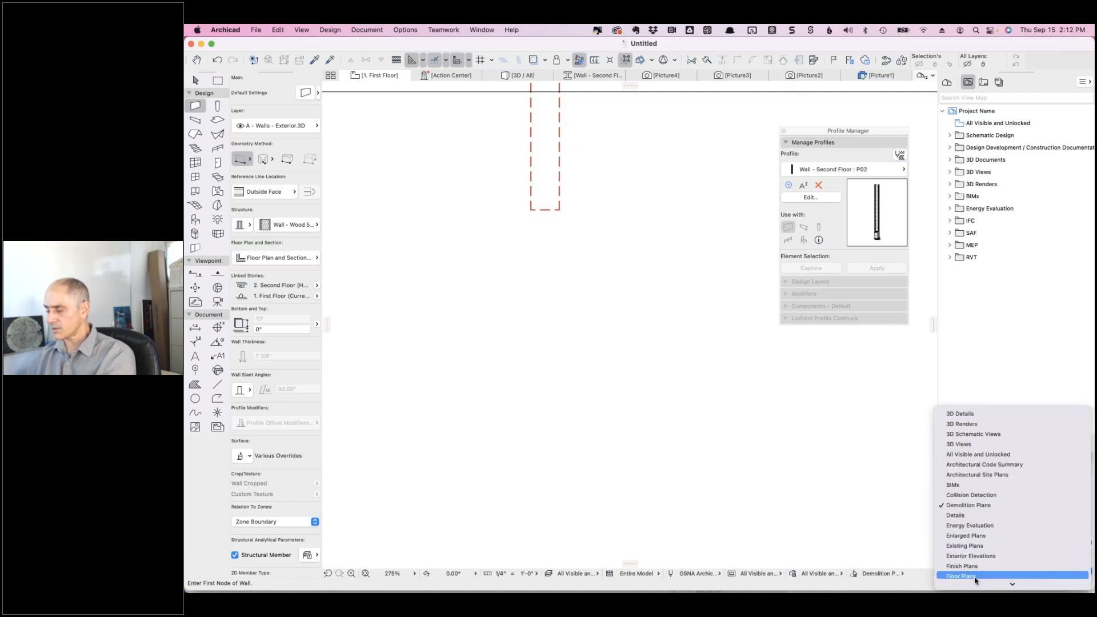
pyautogui.click(971, 576)
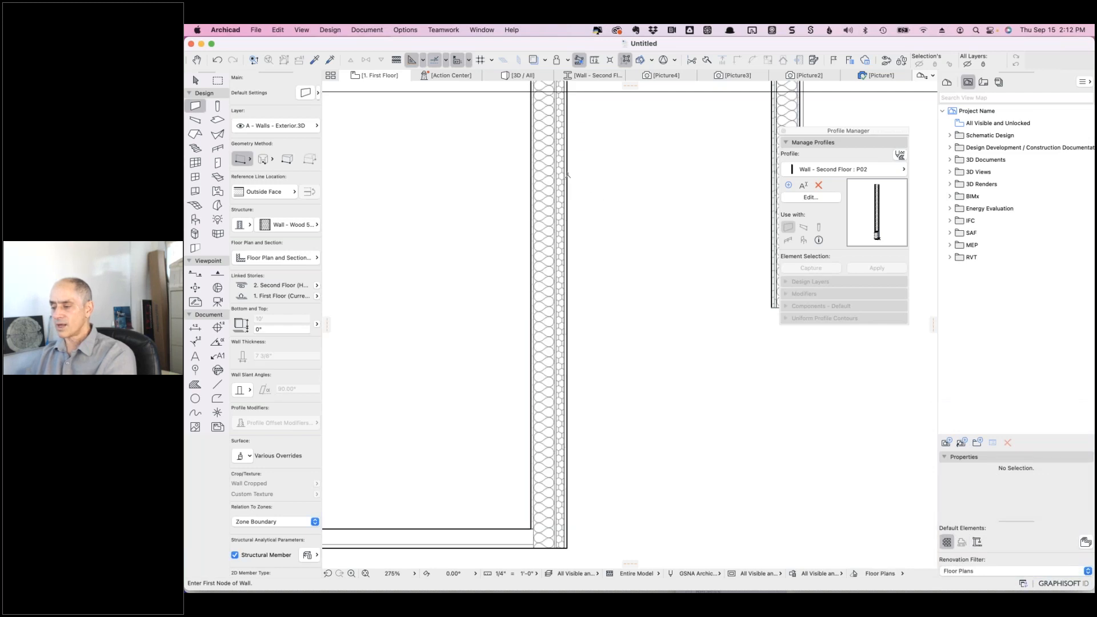
pyautogui.click(566, 379)
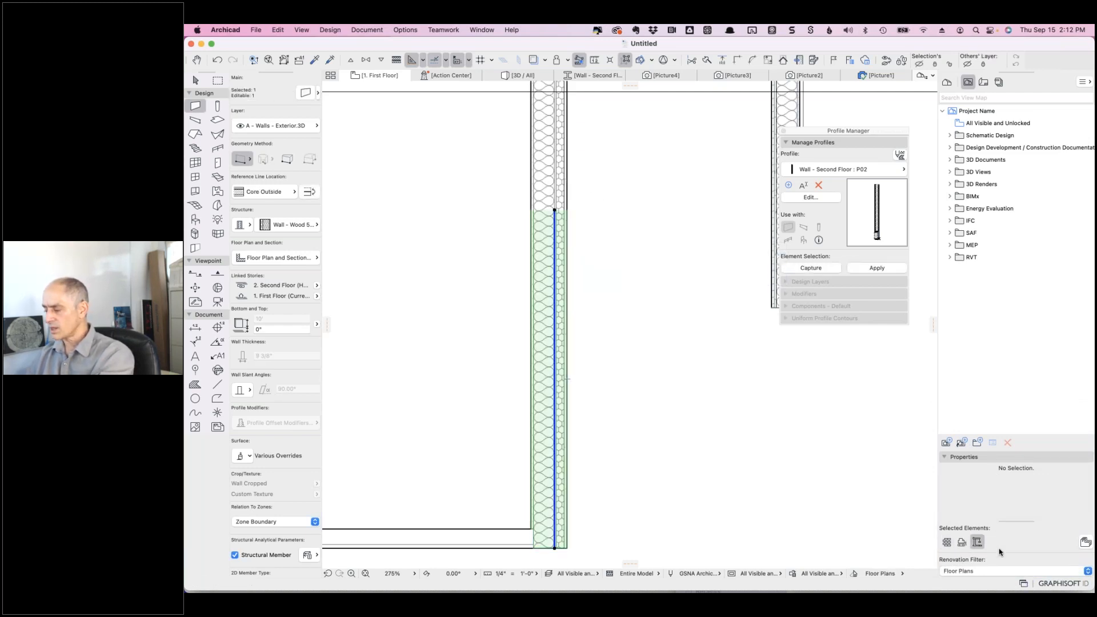
# - Change the wall's renovation status, then switch the filter to Existing Plans
pyautogui.click(946, 542)
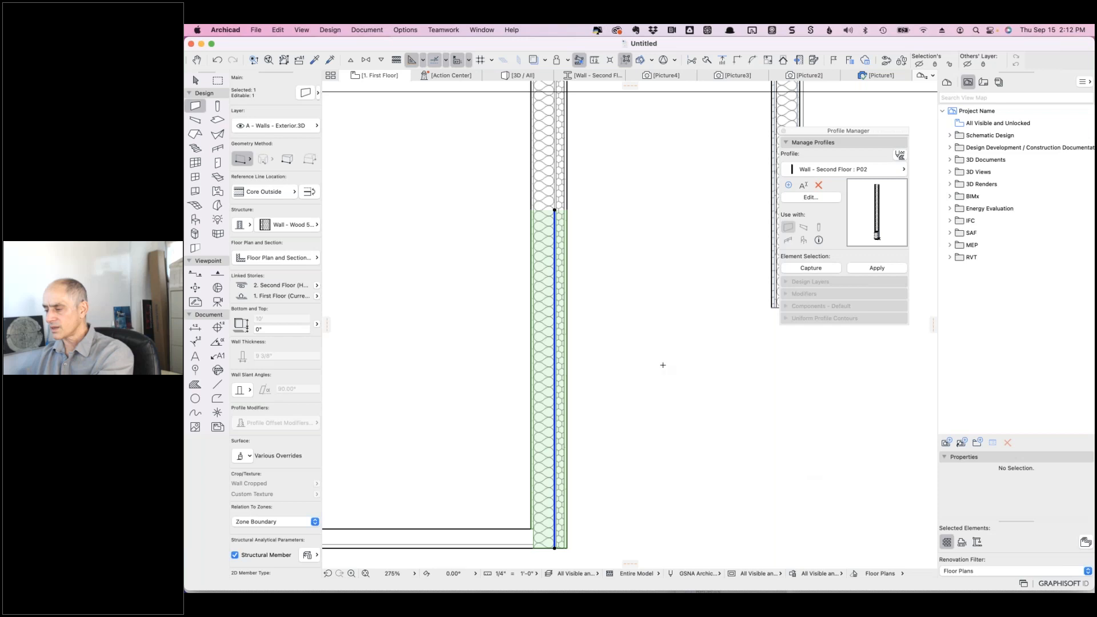
pyautogui.click(976, 542)
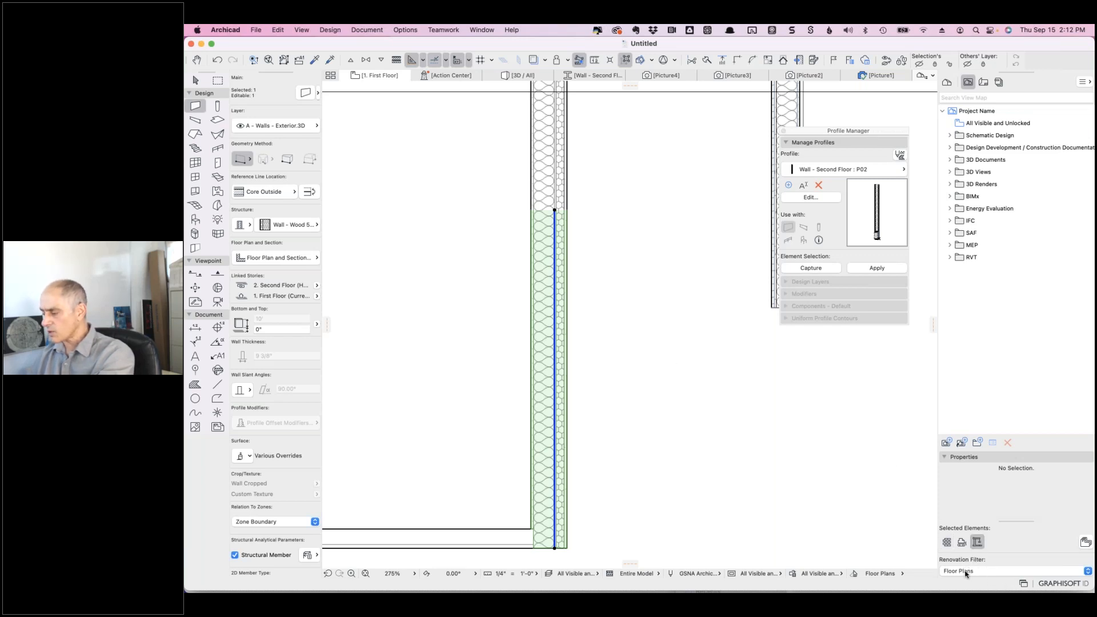
pyautogui.click(973, 569)
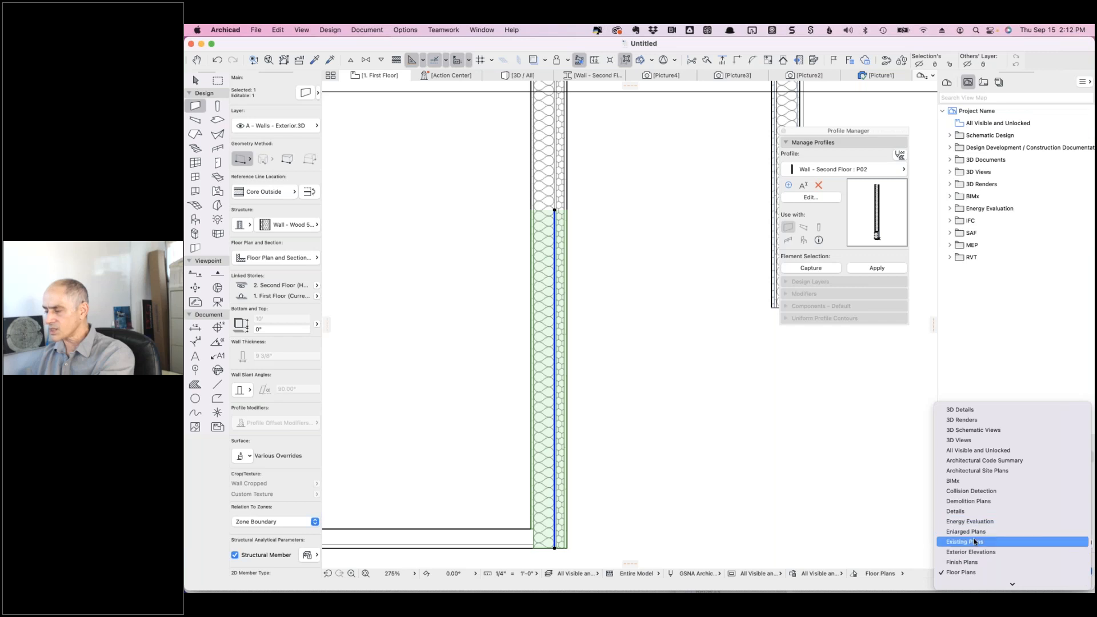
pyautogui.click(971, 542)
# - Stretch the existing wall's end downward so it runs the full height
pyautogui.keyDown('shift'); pyautogui.click(554, 209); pyautogui.keyUp('shift')
pyautogui.click(554, 209)
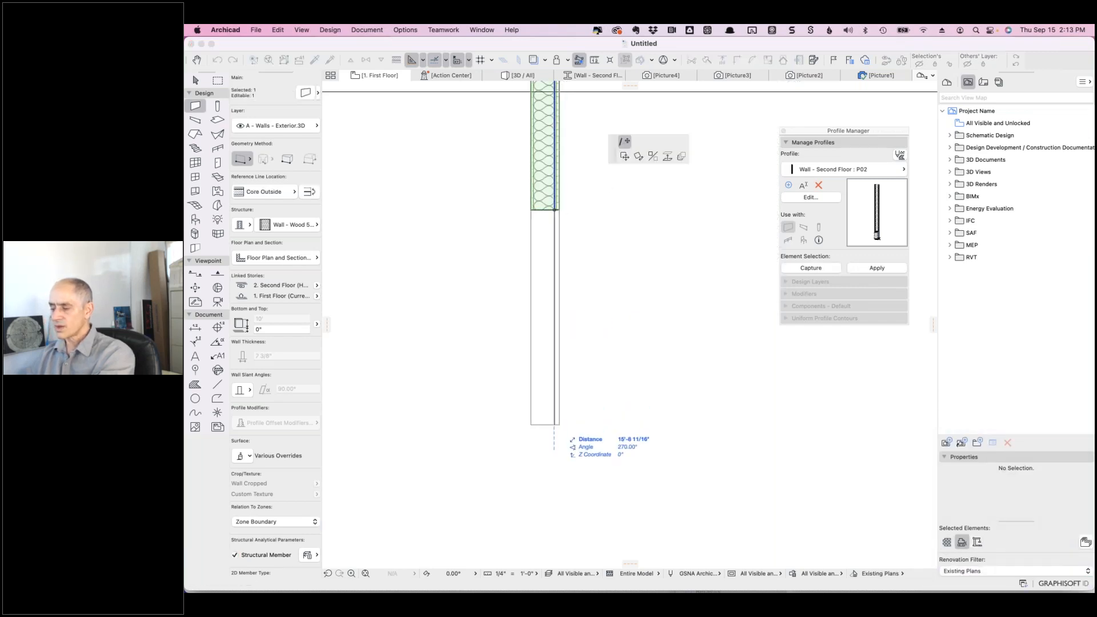
pyautogui.click(554, 490)
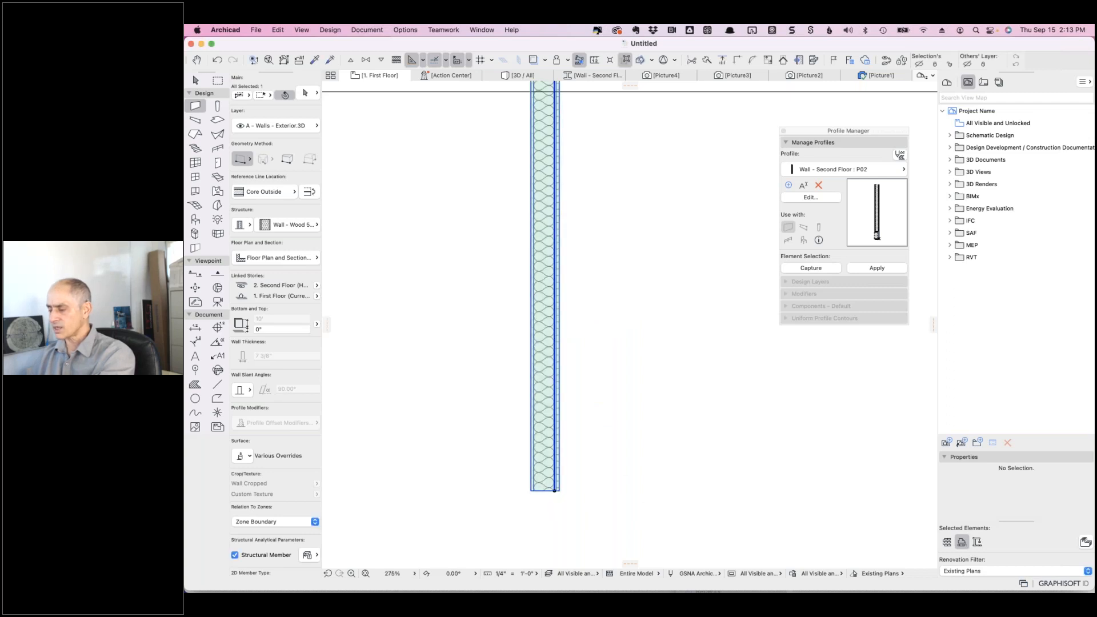
pyautogui.press('Escape')
# - Switch the renovation filter to Floor Plans, then back to Existing Plans
pyautogui.click(990, 571)
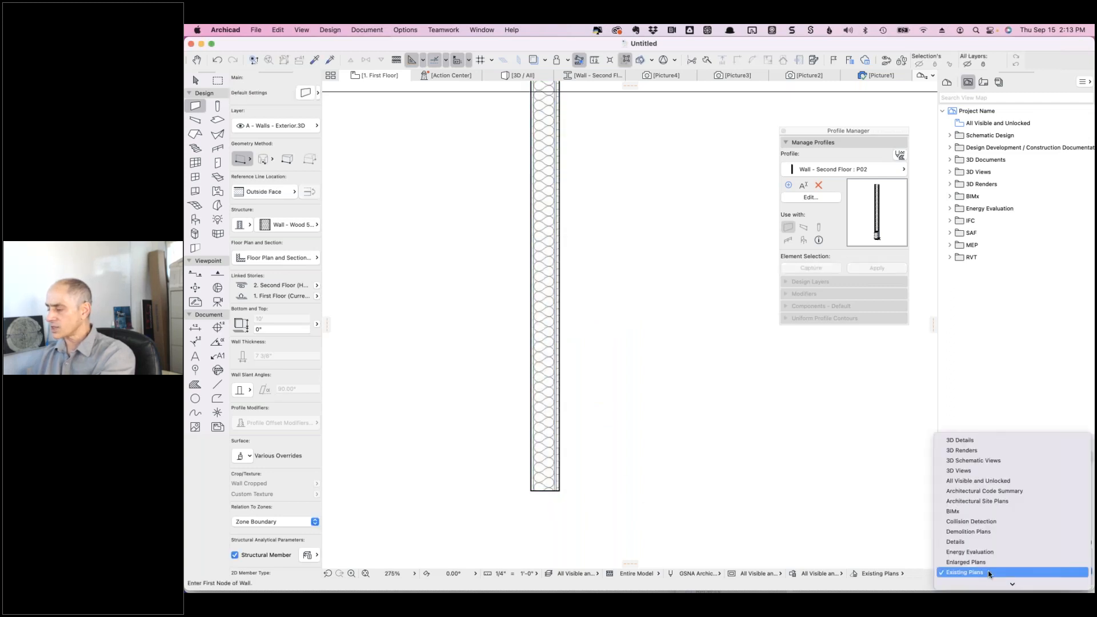
pyautogui.scroll(-5, 990, 563)
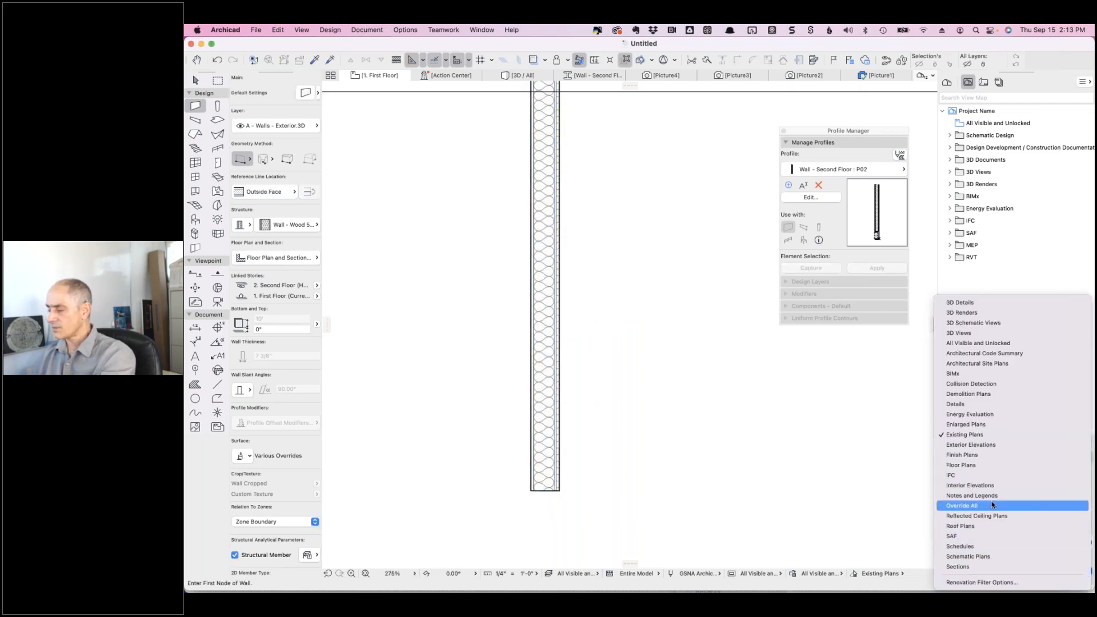
pyautogui.click(976, 466)
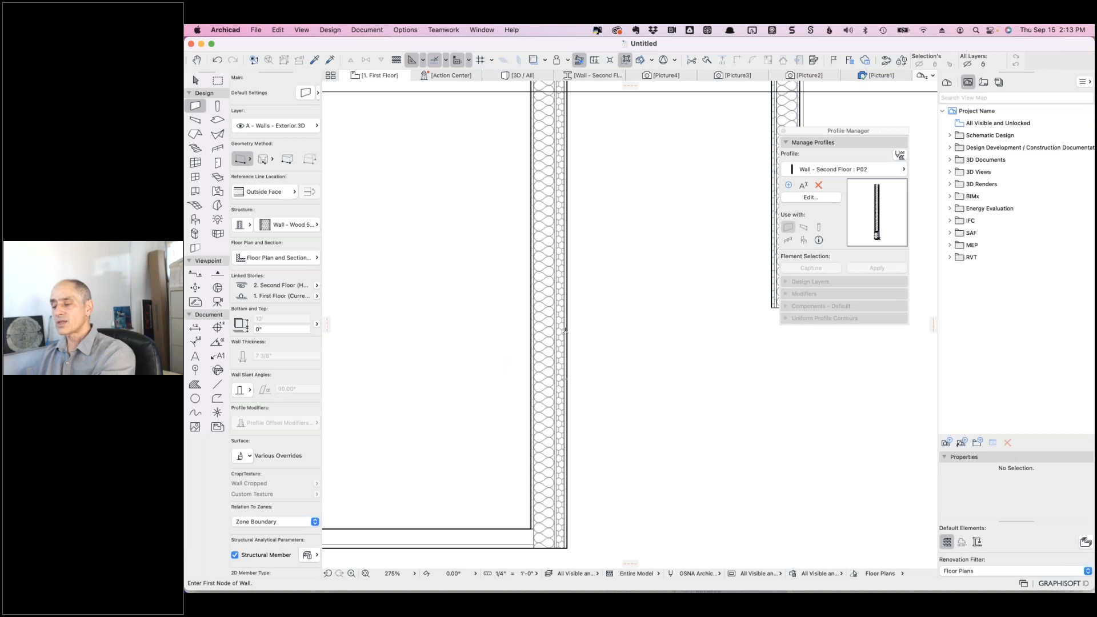
pyautogui.click(960, 572)
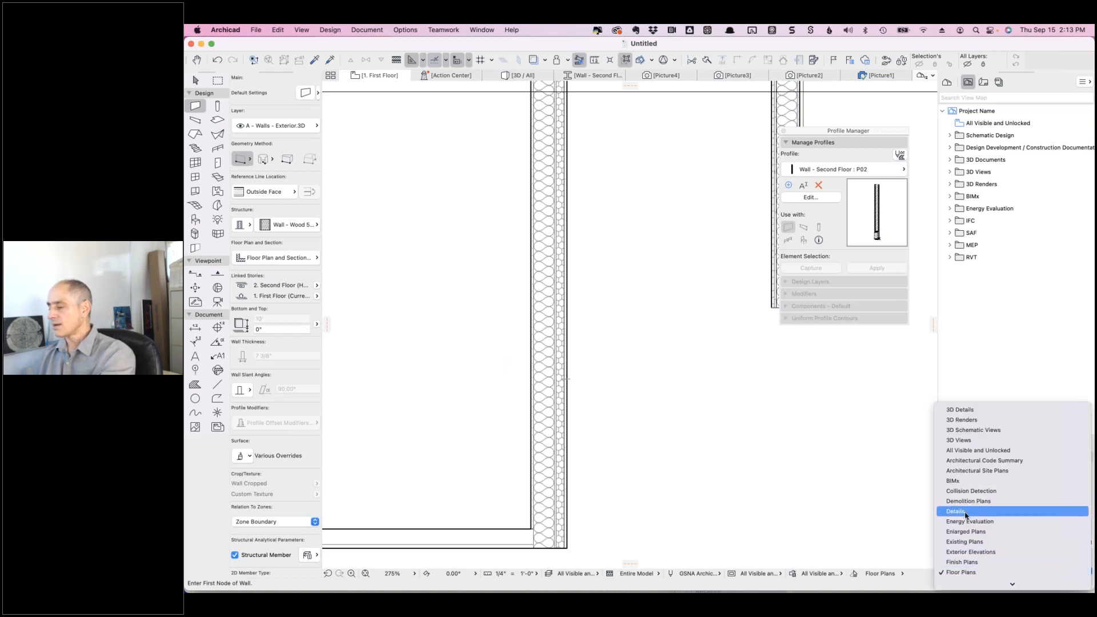
pyautogui.click(973, 542)
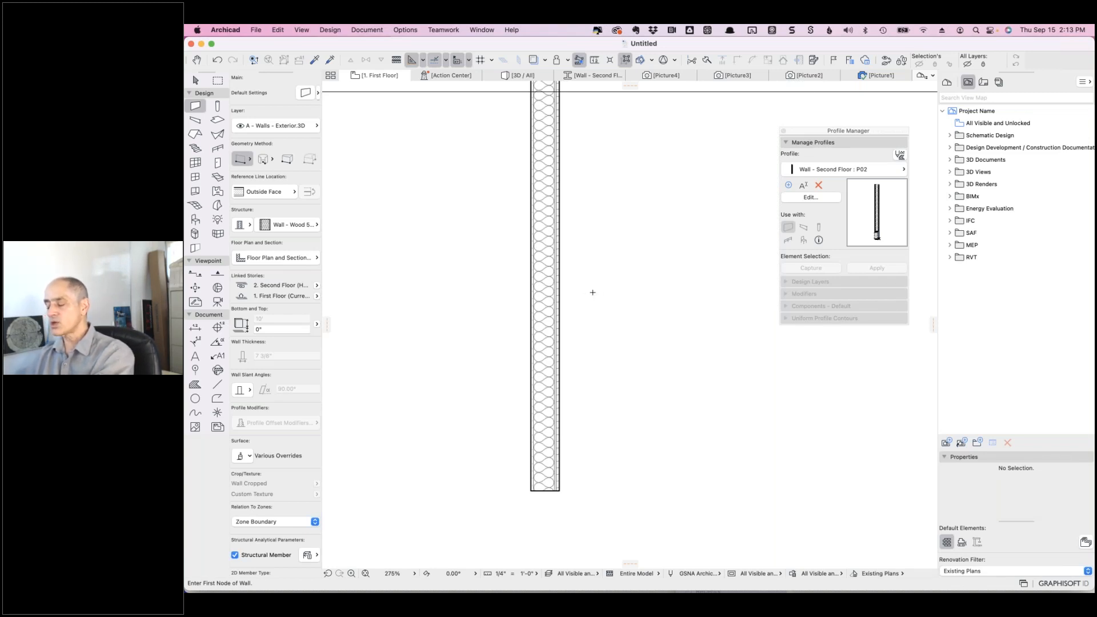
# - Duplicate the wall's composite as a new one named 'Wall - Wood 5 1/2" - Gypsum : W09'
pyautogui.keyDown('shift'); pyautogui.click(559, 304); pyautogui.keyUp('shift')
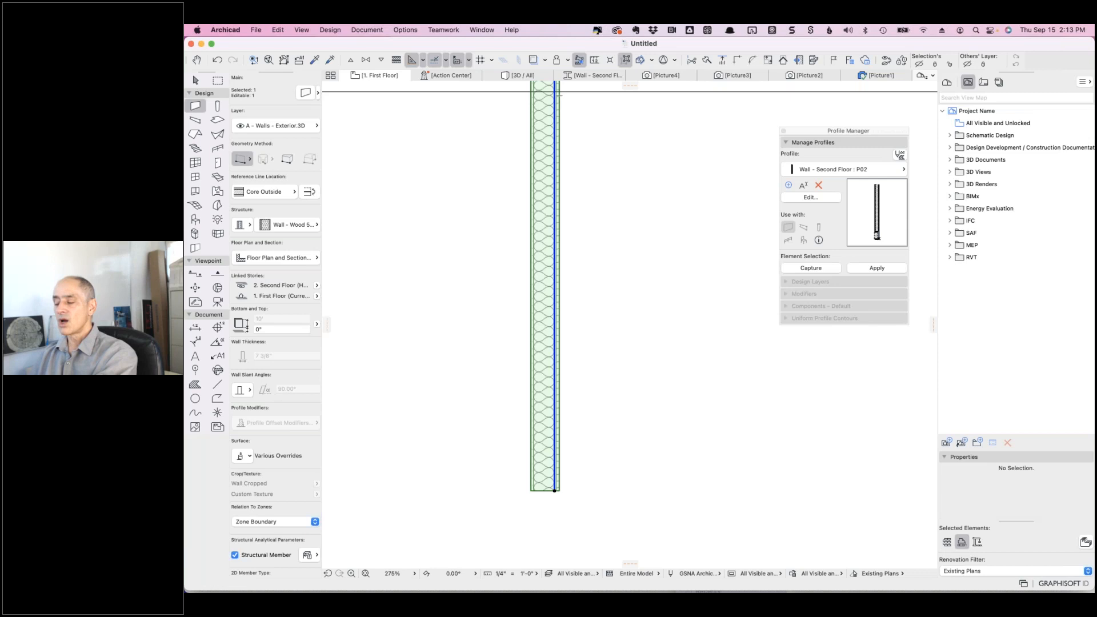
pyautogui.rightClick(575, 284)
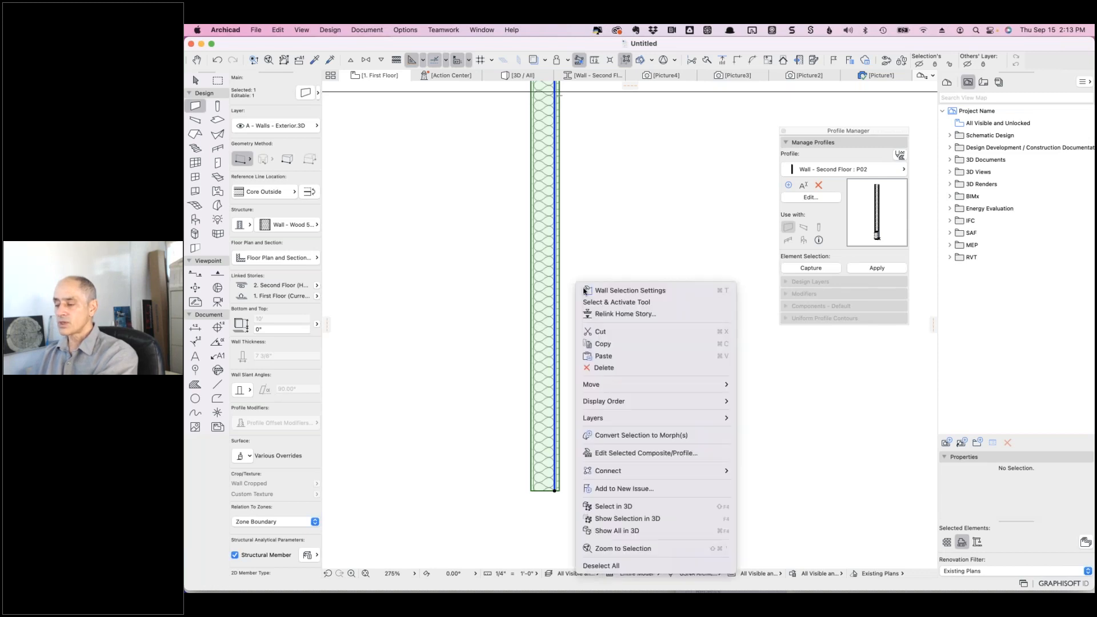
pyautogui.click(660, 453)
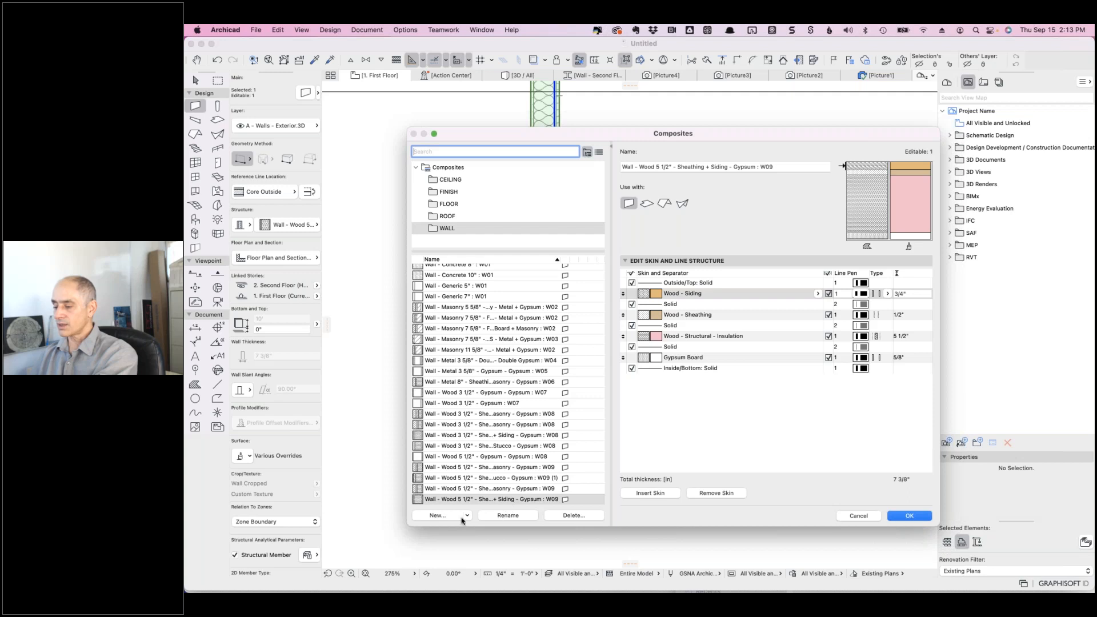
pyautogui.click(438, 515)
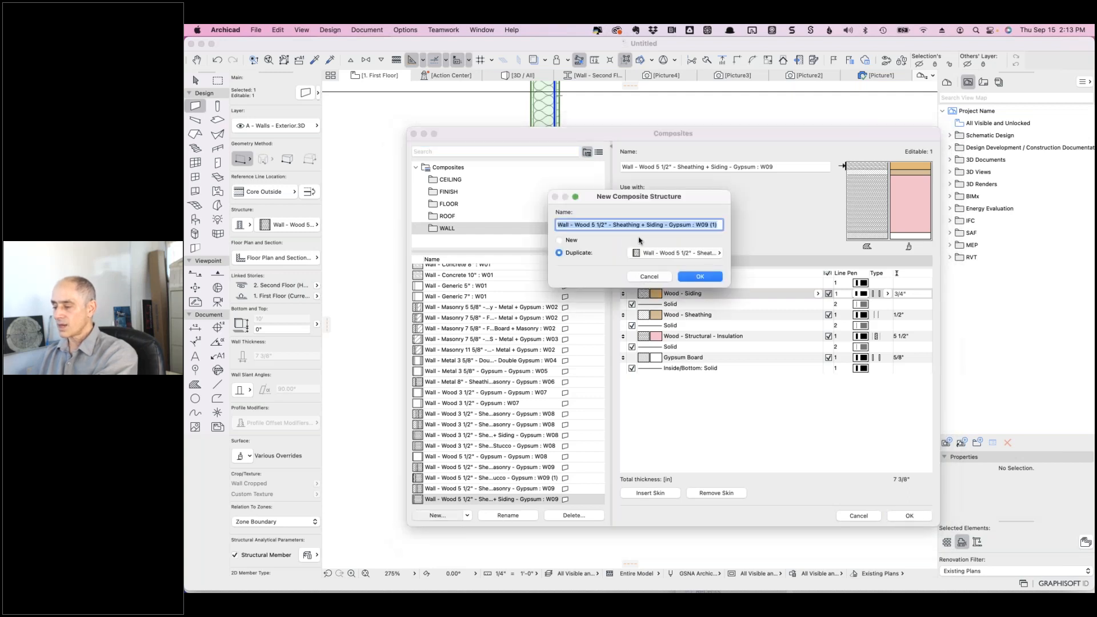
pyautogui.click(613, 225)
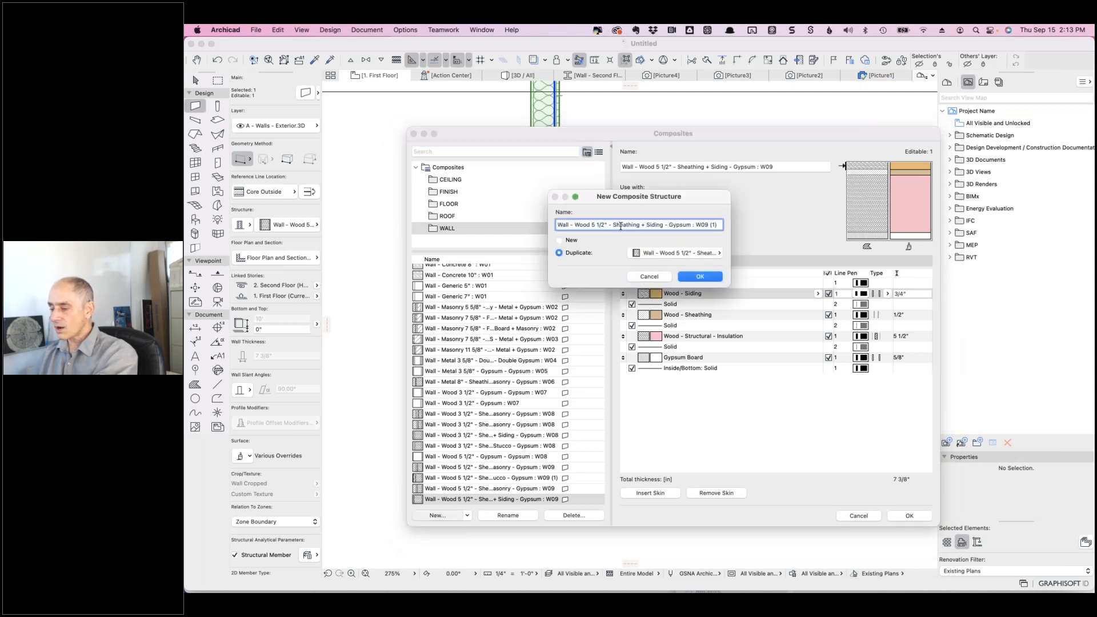
pyautogui.moveTo(633, 225); pyautogui.dragTo(664, 222)
pyautogui.press('BackSpace')
pyautogui.press('BackSpace')
pyautogui.press('BackSpace')
pyautogui.press('BackSpace')
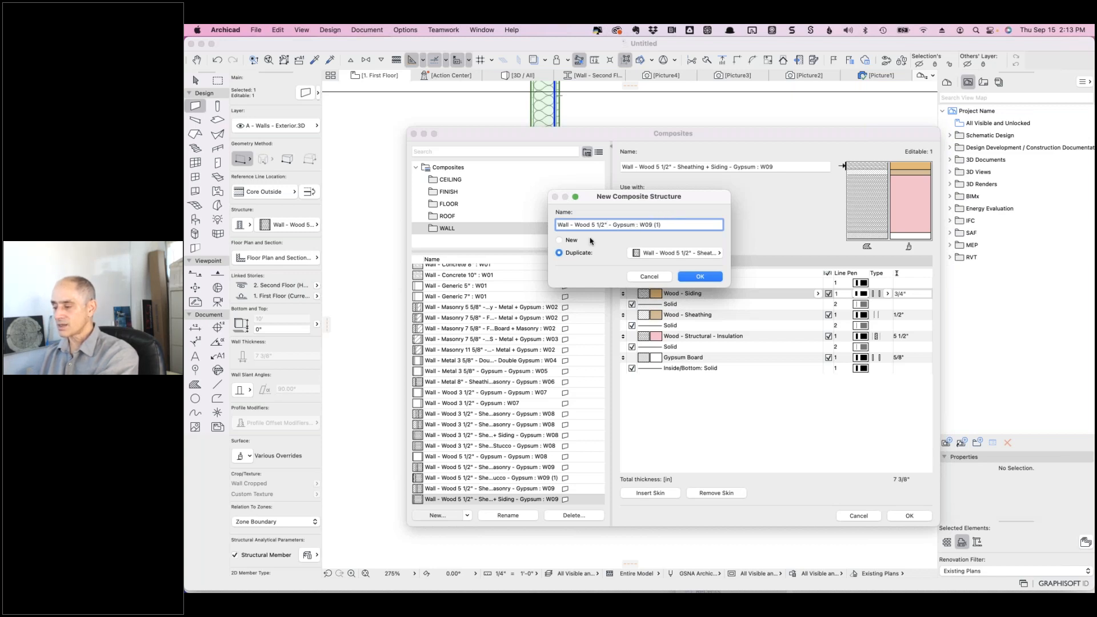
pyautogui.click(671, 224)
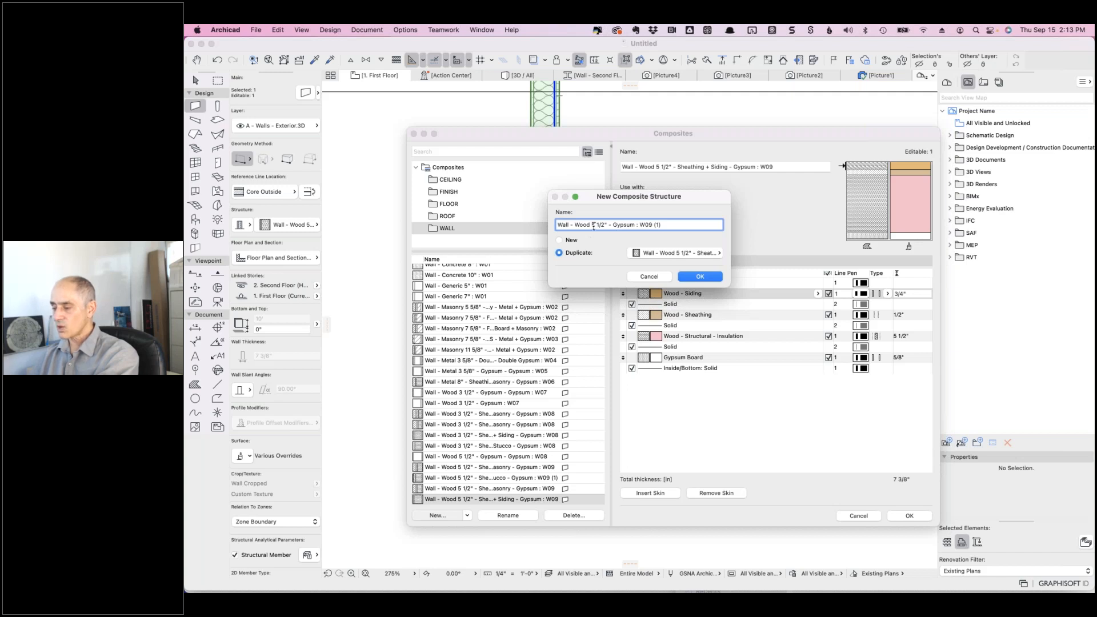
pyautogui.press('BackSpace')
pyautogui.press('BackSpace')
pyautogui.press('BackSpace')
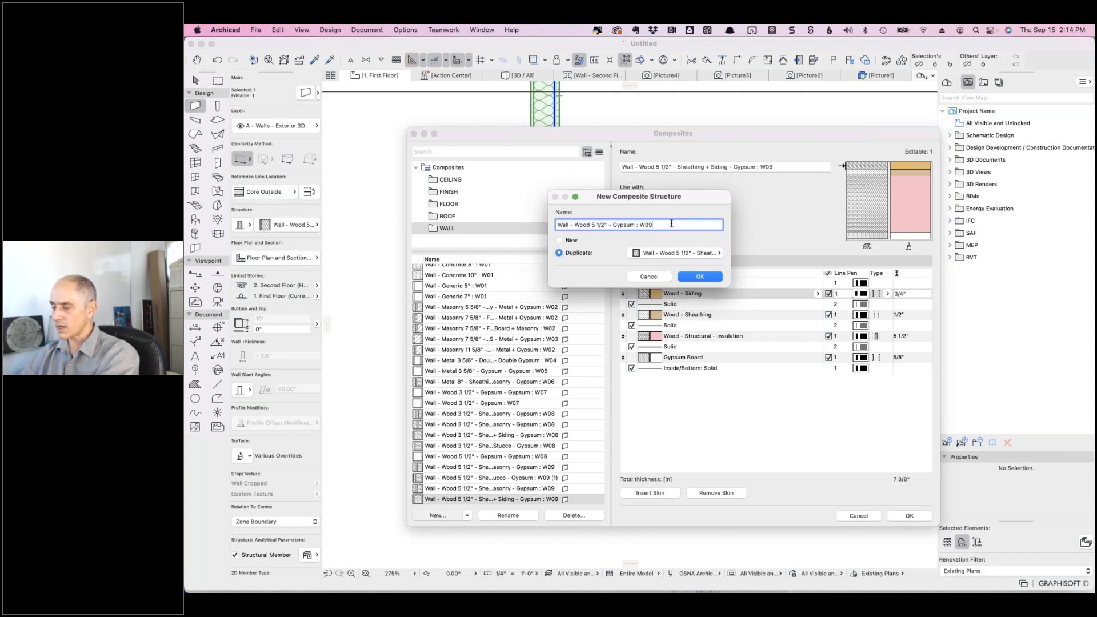
pyautogui.click(701, 276)
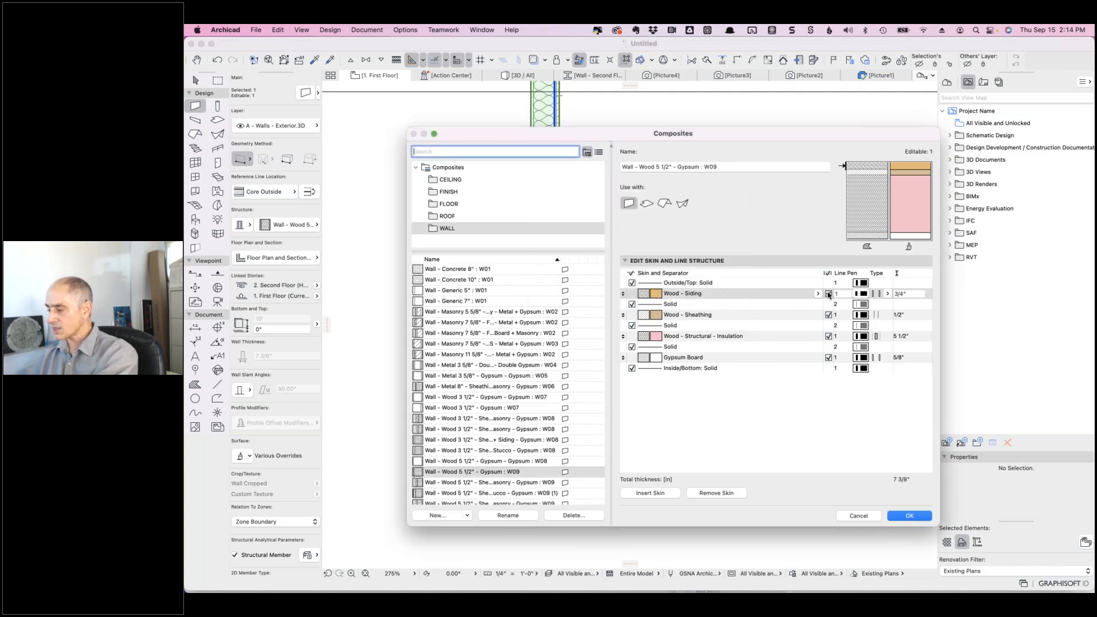
# - Remove the Wood - Siding and Wood - Sheathing skins and save the 6 1/8" composite
pyautogui.click(760, 295)
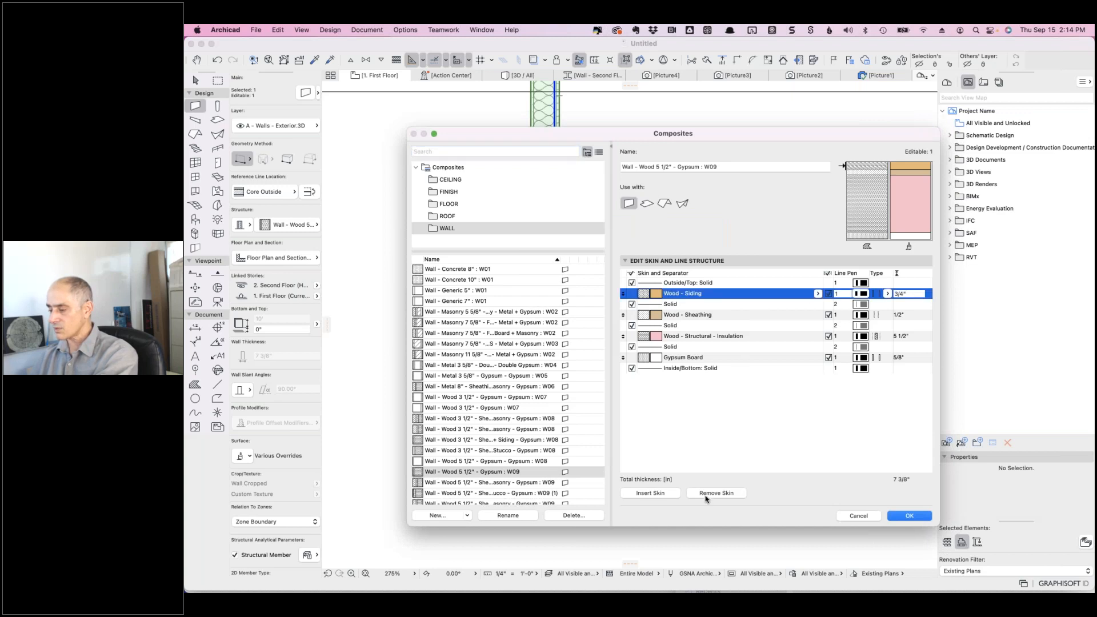
pyautogui.click(708, 495)
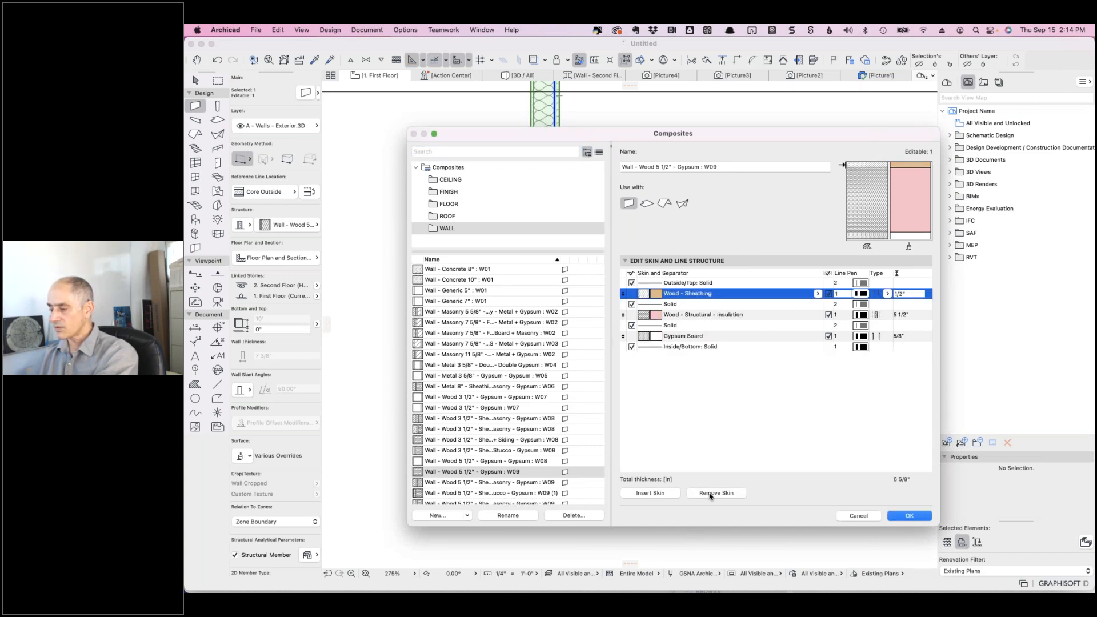
pyautogui.click(708, 495)
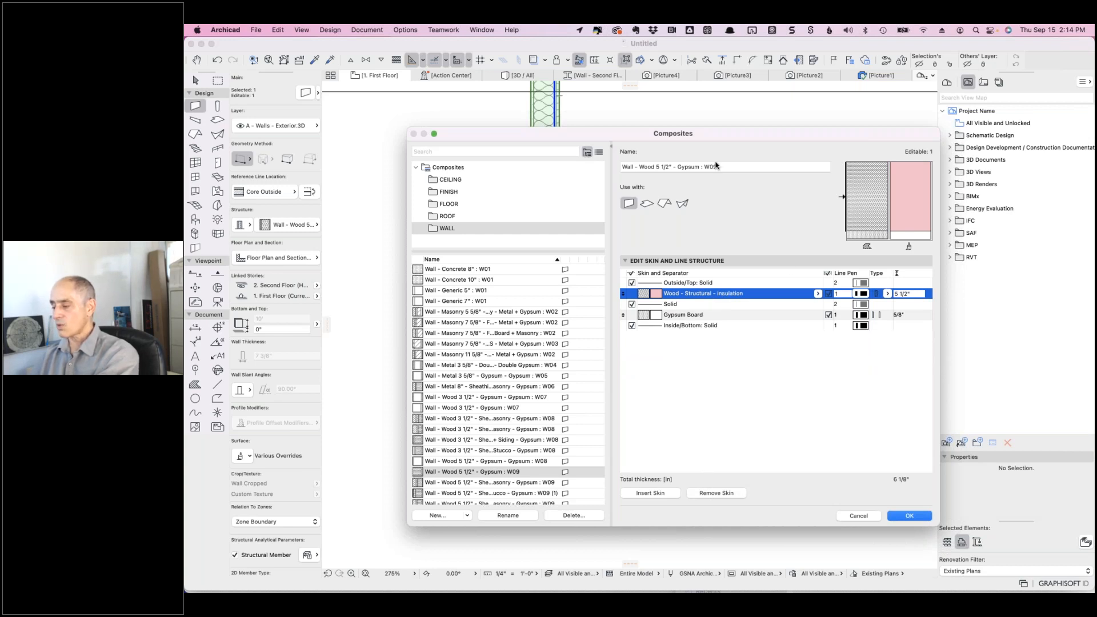
pyautogui.click(897, 515)
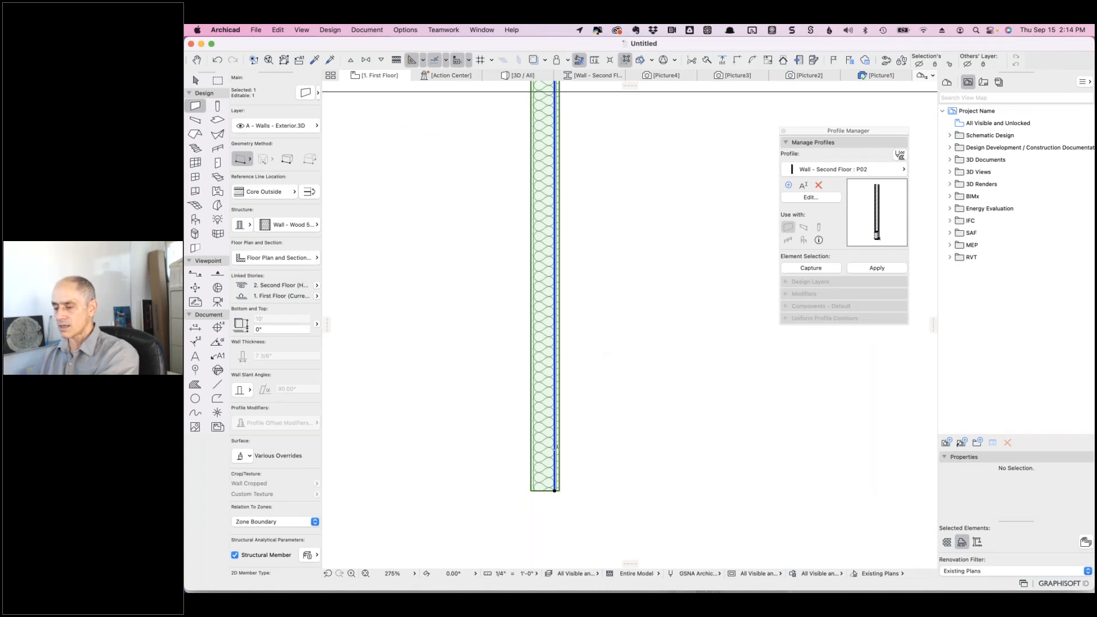
# - Apply the 6 1/8" Wall - Wood 5 1/2" - Gypsum : W09 composite to the wall and deselect it
pyautogui.click(314, 224)
pyautogui.scroll(-3, 404, 429)
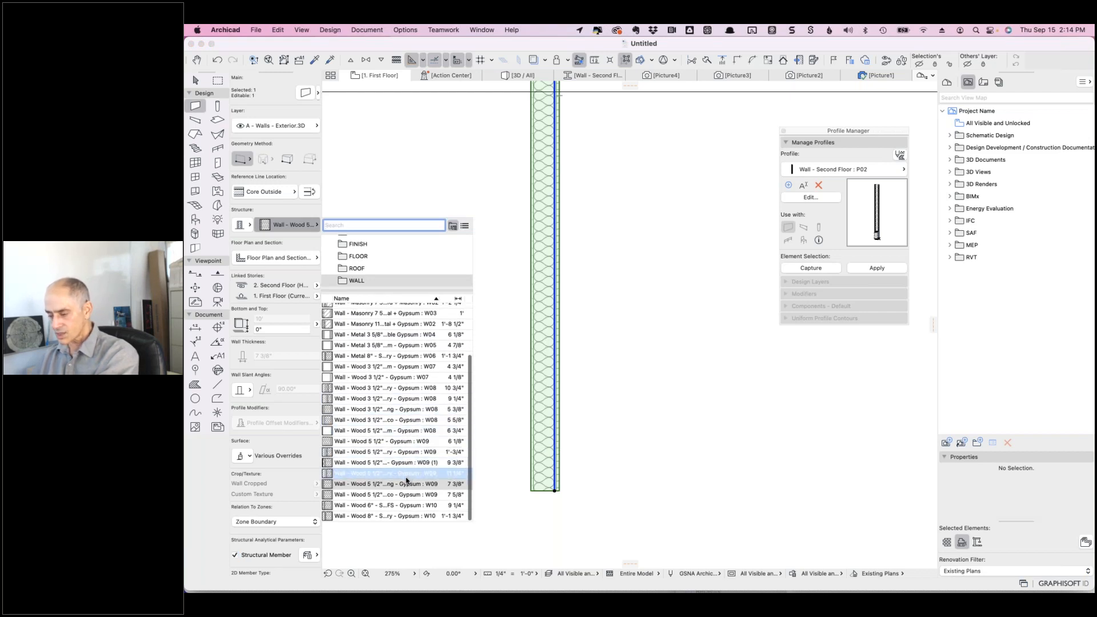
pyautogui.click(412, 443)
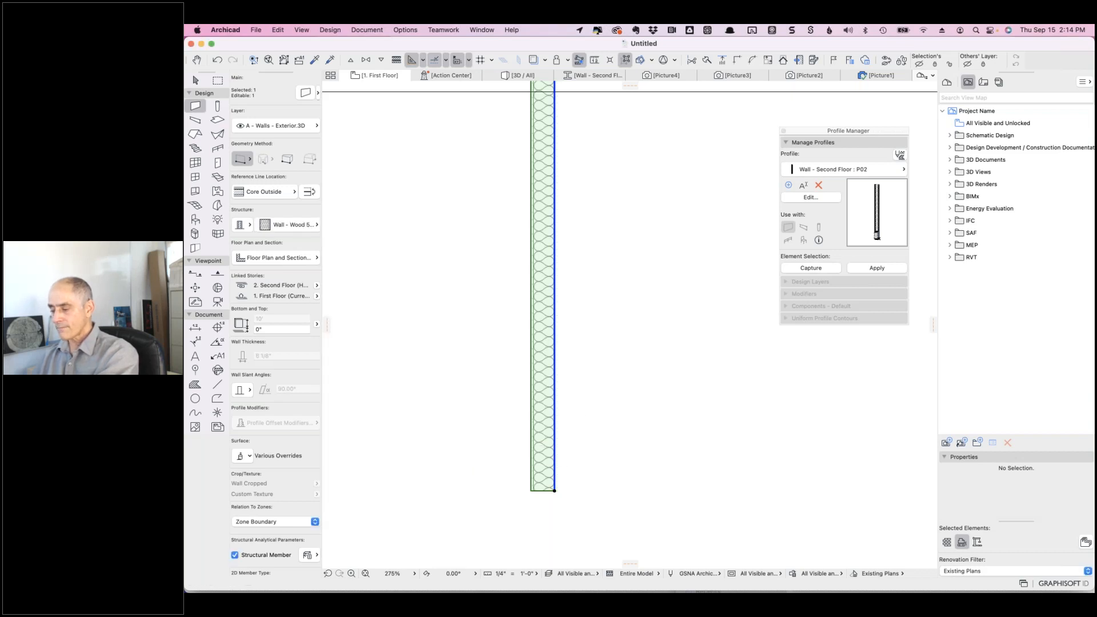
pyautogui.press('Escape')
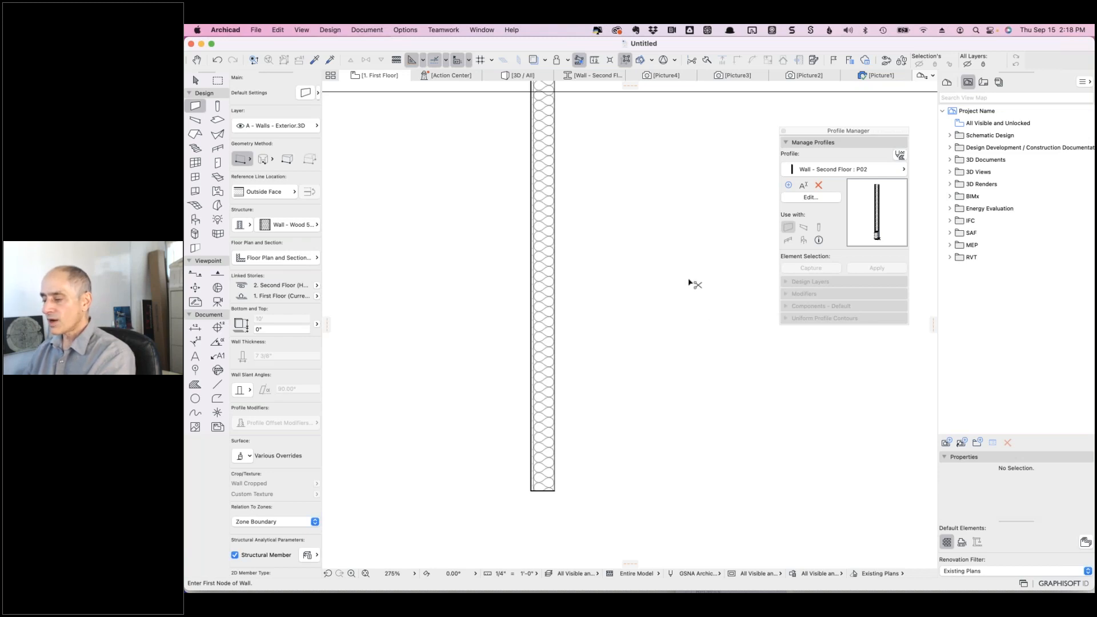
# - Switch from Archicad to Google Chrome with Cmd+Tab
pyautogui.press('super+Tab')
pyautogui.click(456, 309)
# - Open the Complex profile question file ticket and its Dworak Existing.pln attachment download page
pyautogui.click(308, 115)
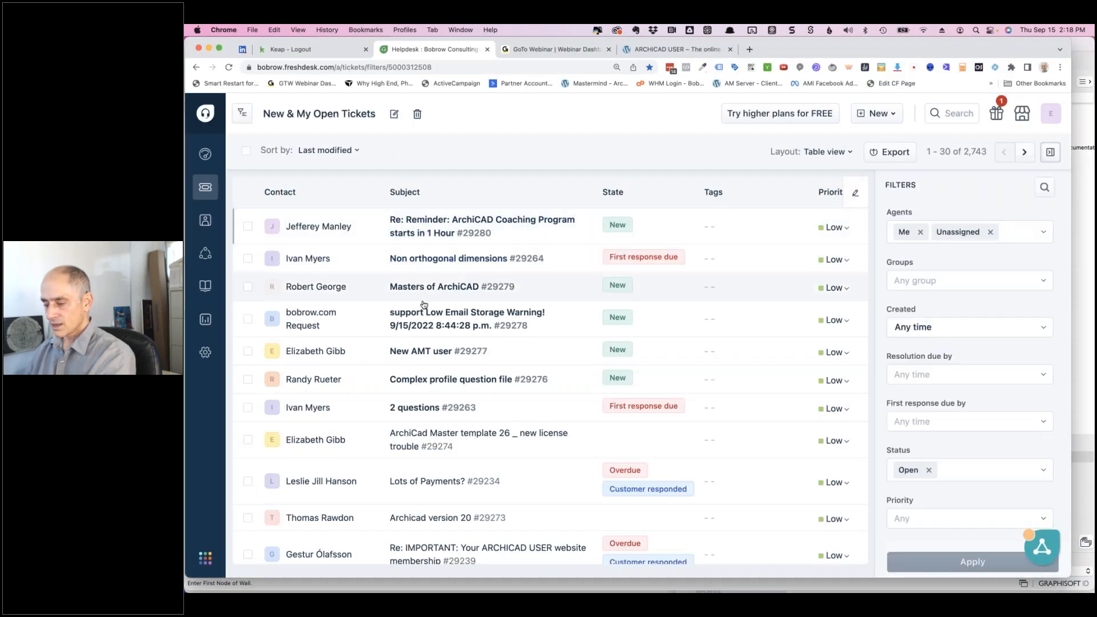
pyautogui.click(455, 380)
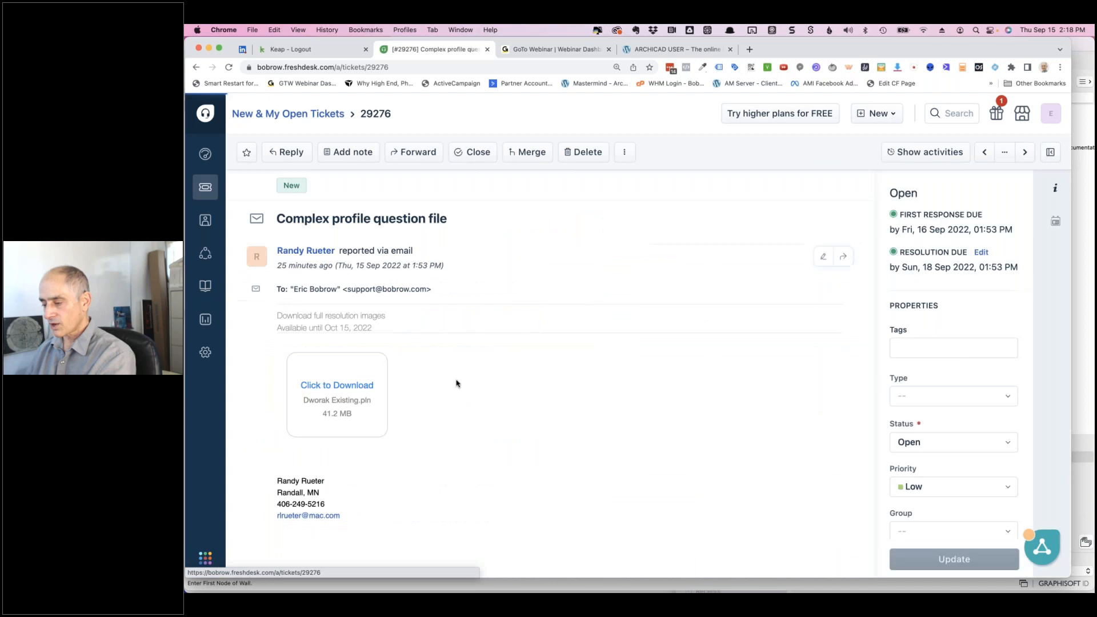
pyautogui.click(350, 387)
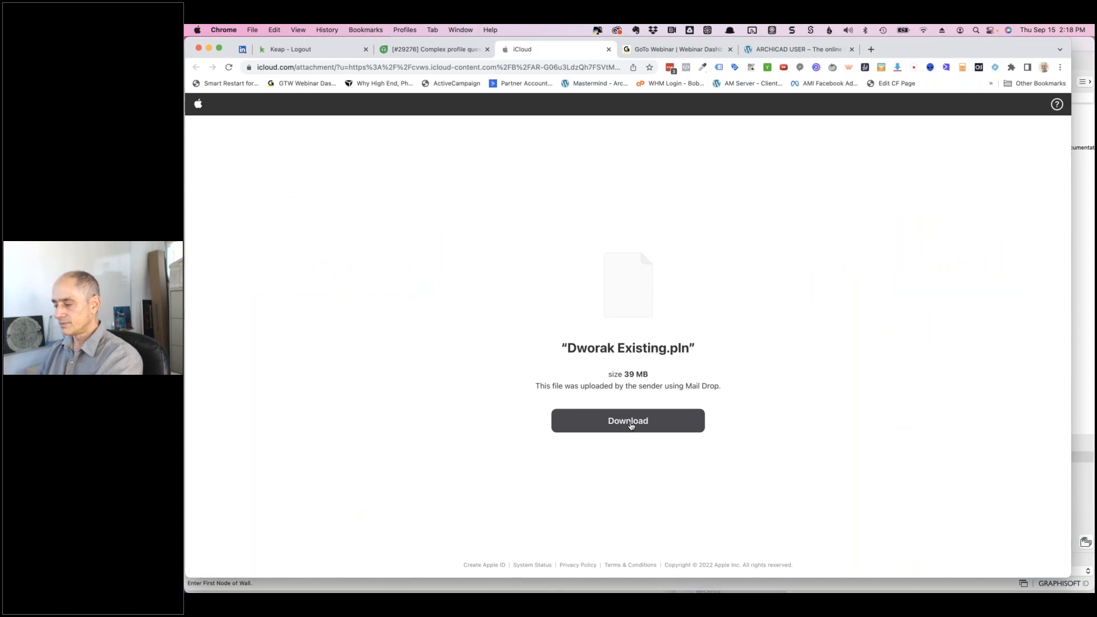
# - Download Dworak Existing.pln from the iCloud Mail Drop page and save it
pyautogui.click(631, 425)
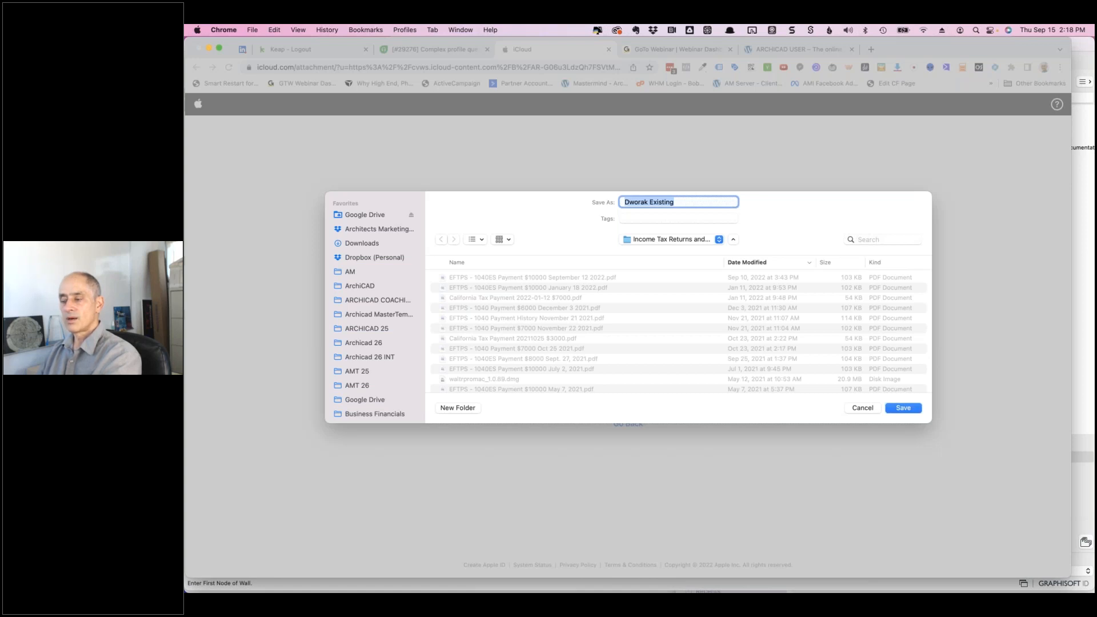
pyautogui.click(901, 408)
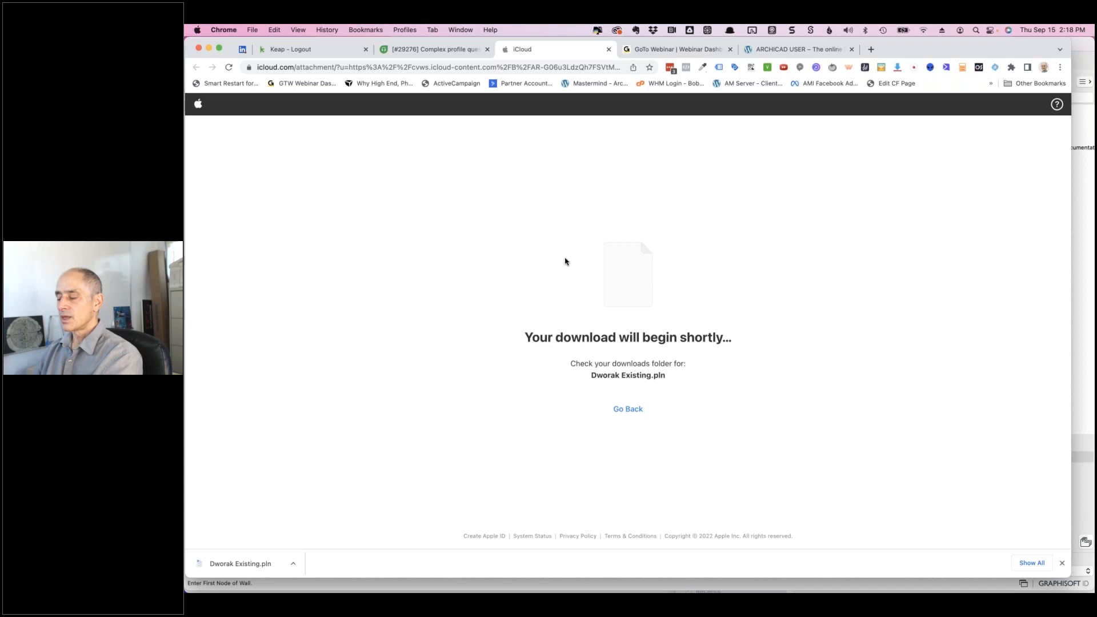
# - Look over the other Archicad project's Basement Floor Plan, then return to Chrome
pyautogui.moveTo(734, 592)
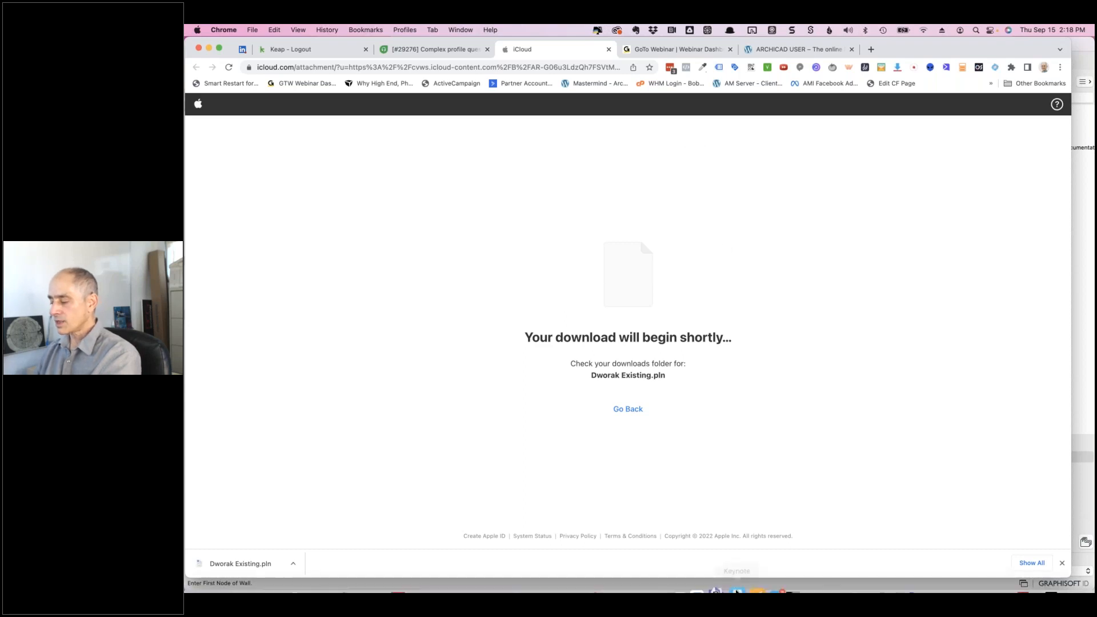
pyautogui.press('super+Tab')
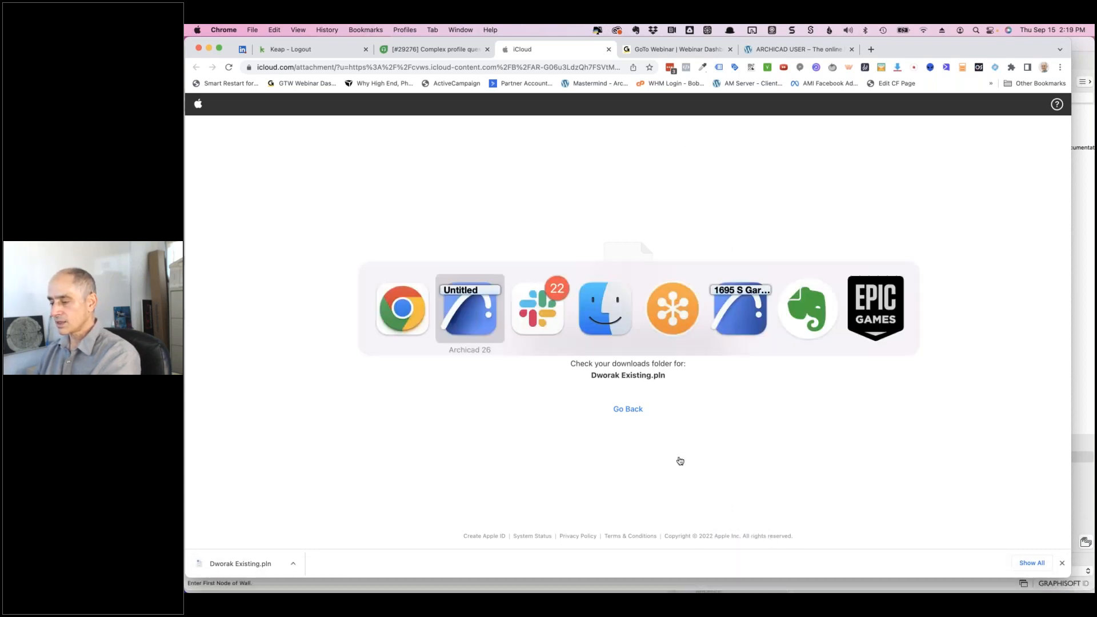
pyautogui.click(730, 328)
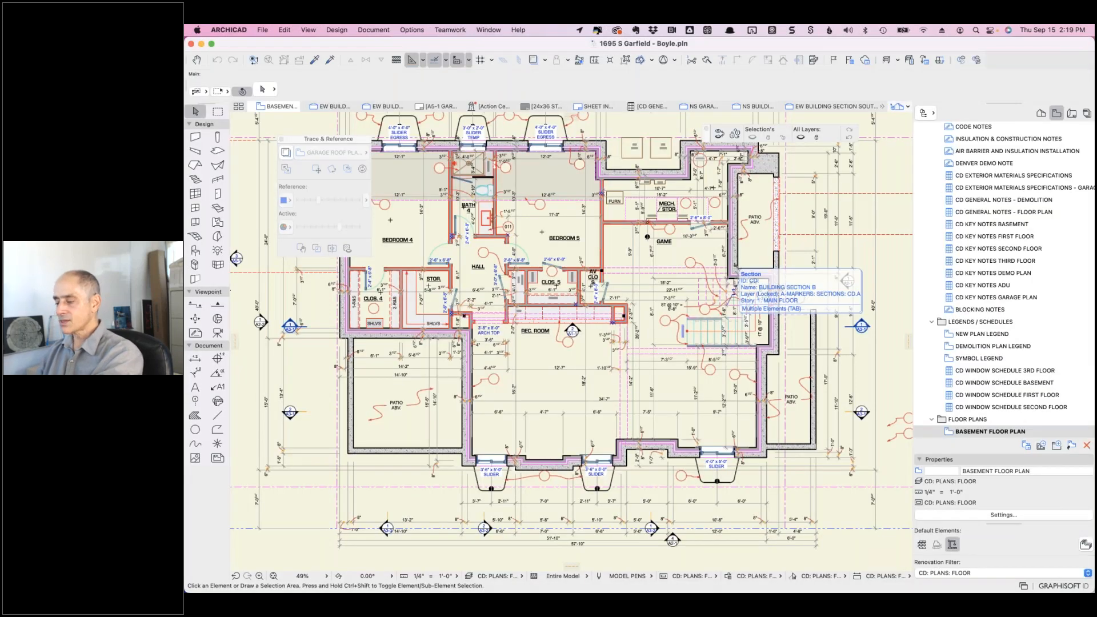
pyautogui.press('super+Tab')
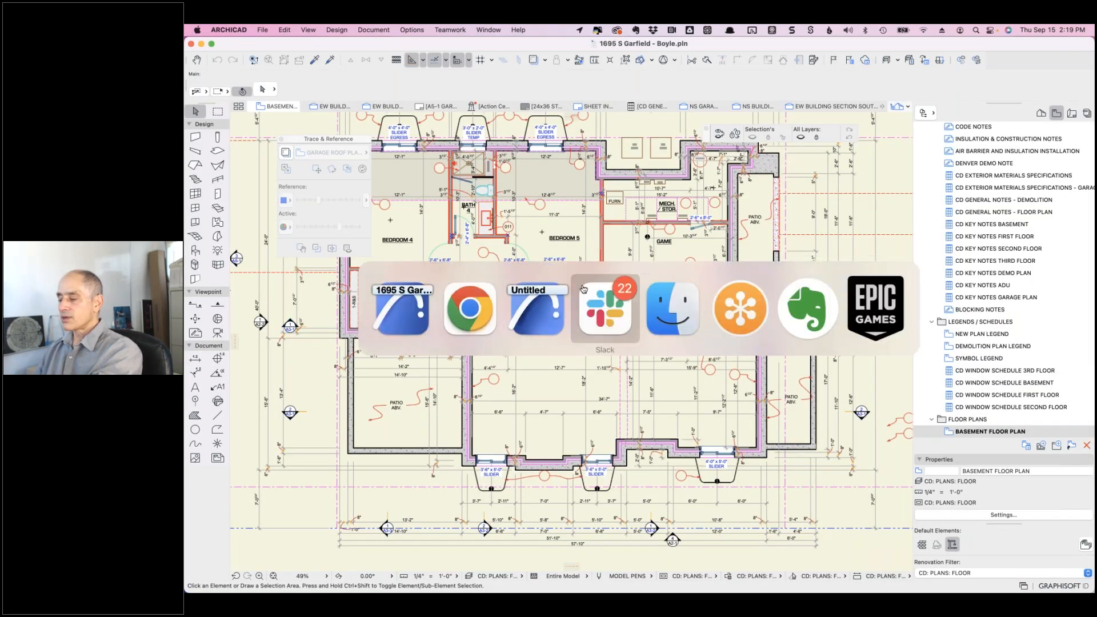
pyautogui.click(463, 319)
pyautogui.click(402, 50)
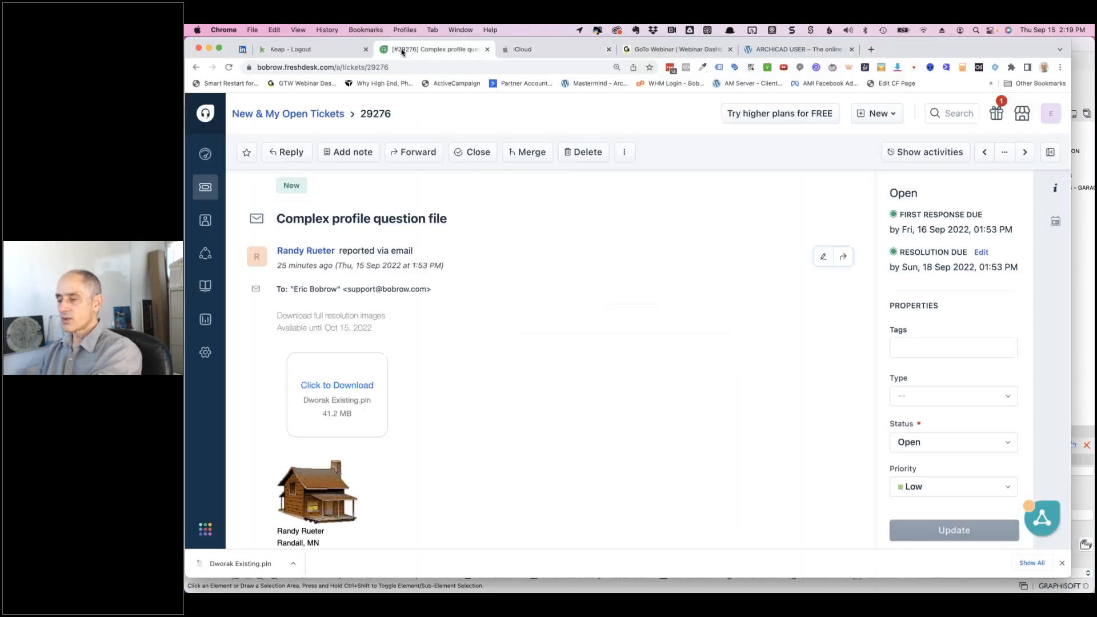
pyautogui.click(299, 115)
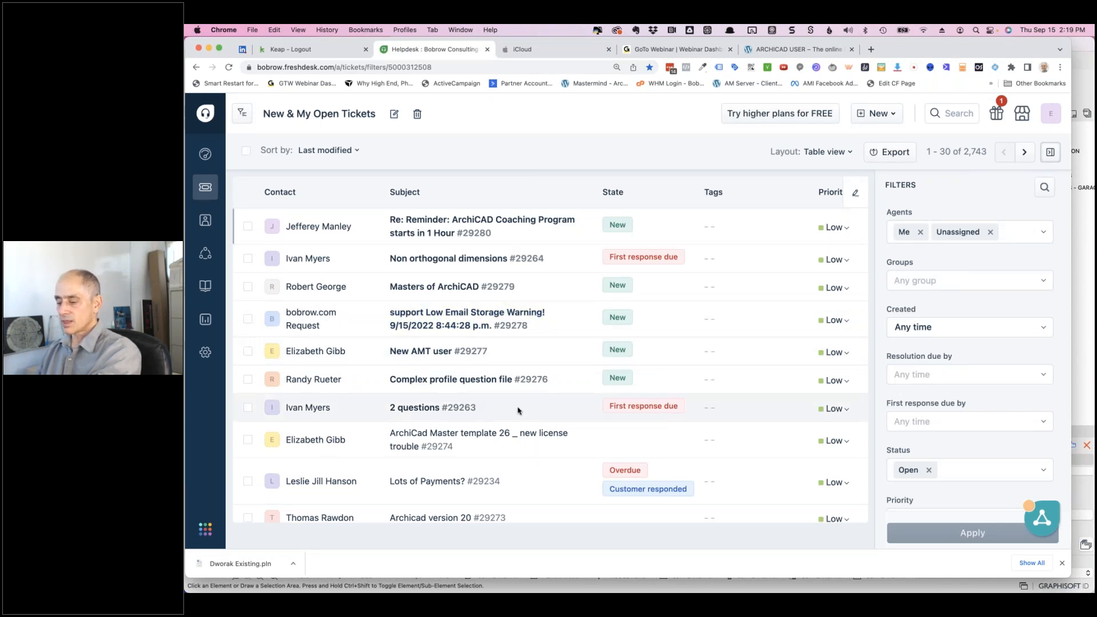
pyautogui.scroll(-5, 518, 410)
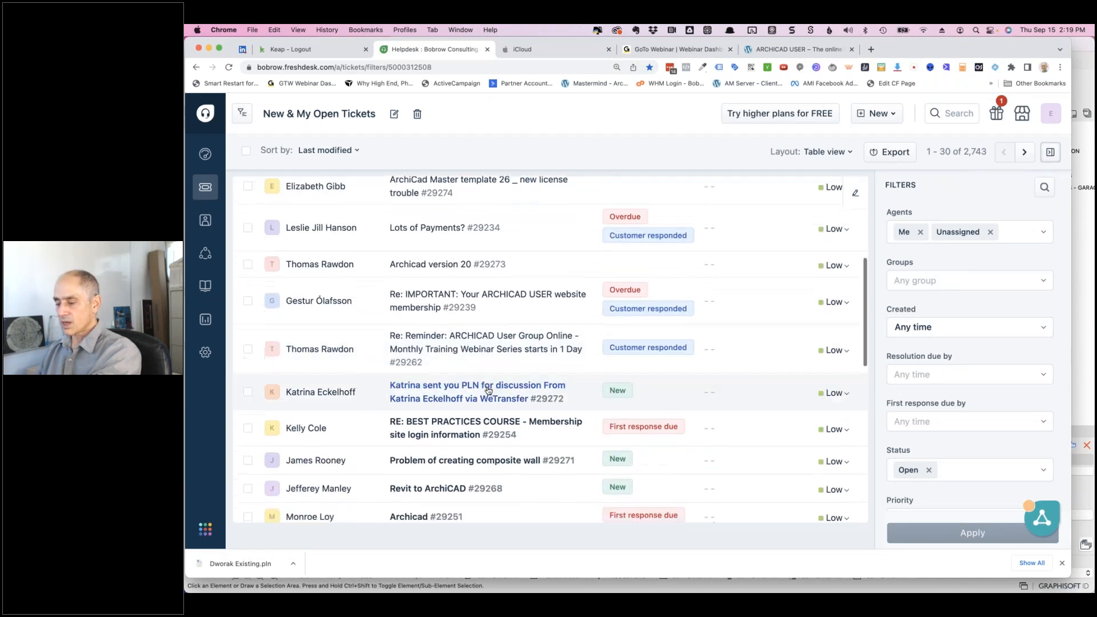
pyautogui.moveTo(488, 390)
pyautogui.scroll(-2, 489, 390)
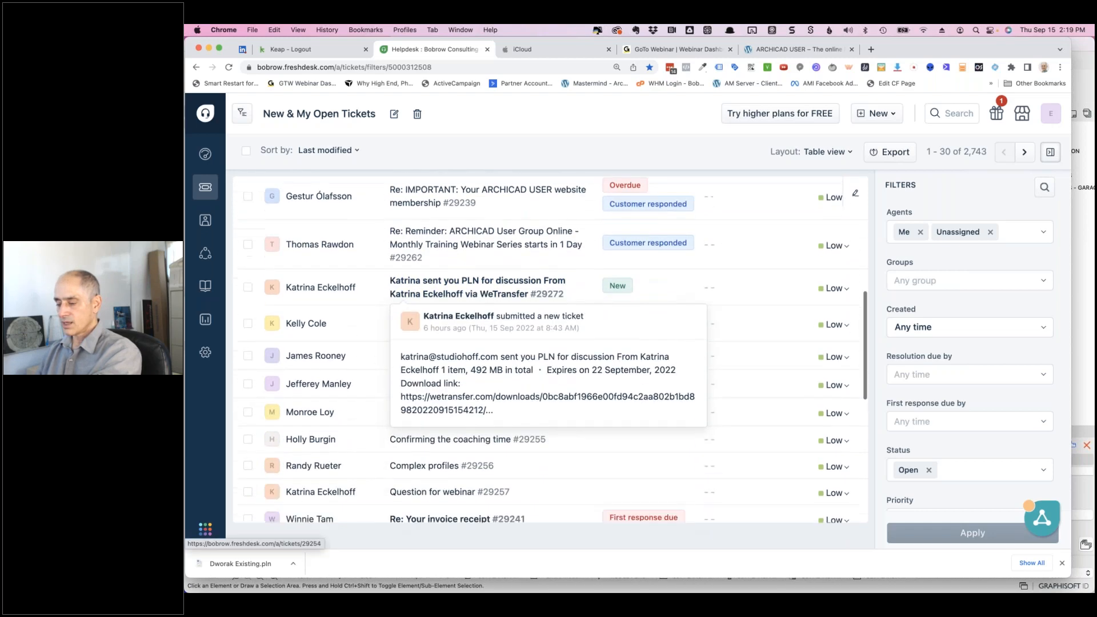
pyautogui.click(451, 490)
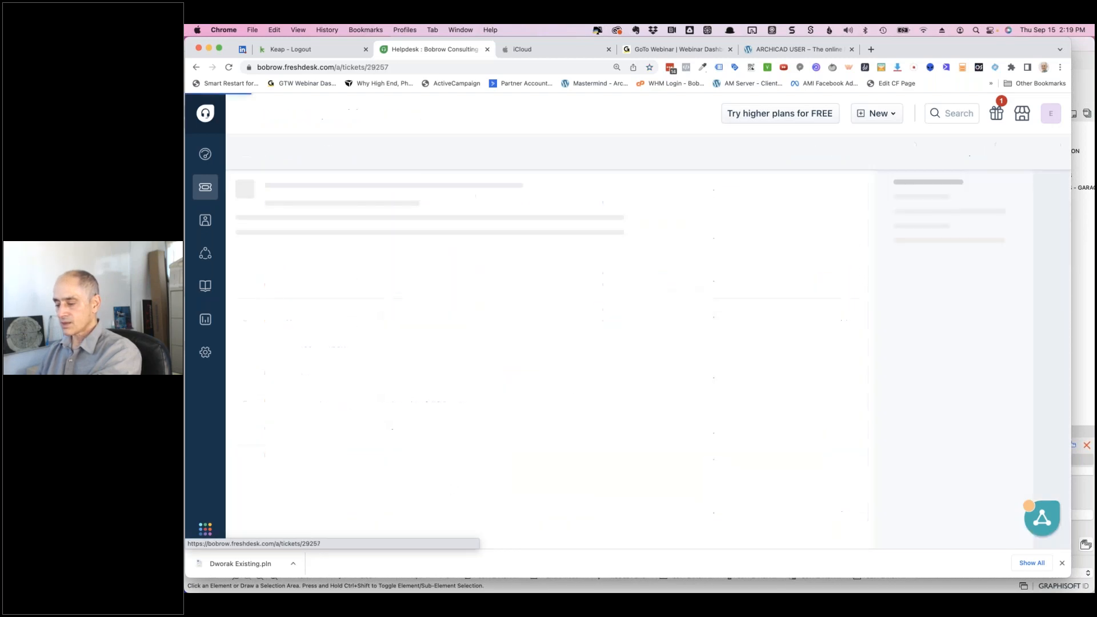
pyautogui.scroll(10, 472, 419)
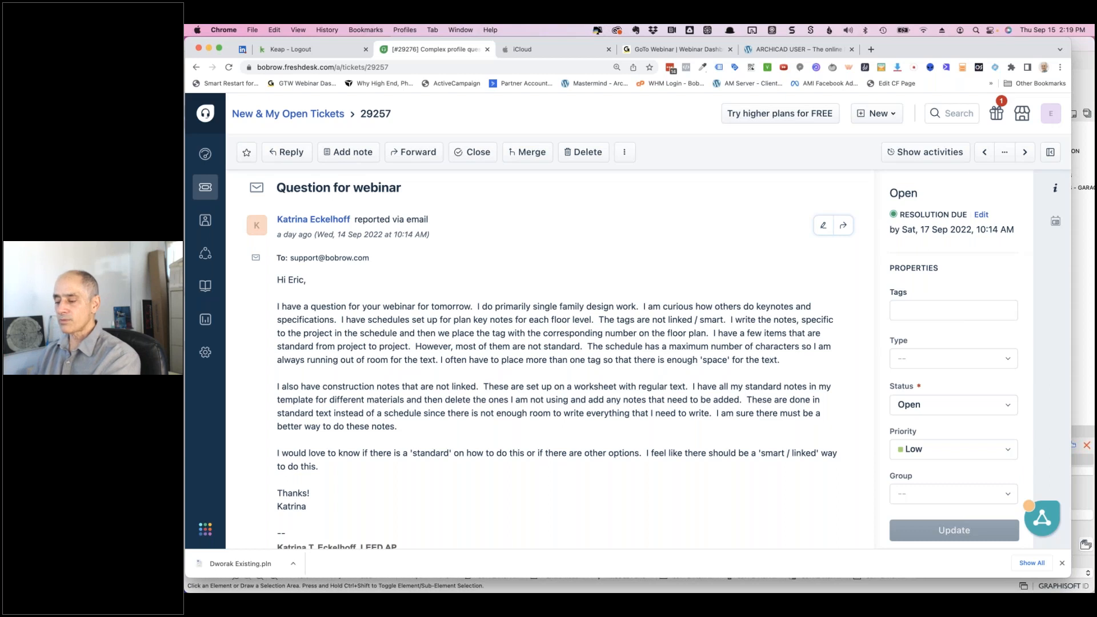
pyautogui.press('super+Tab')
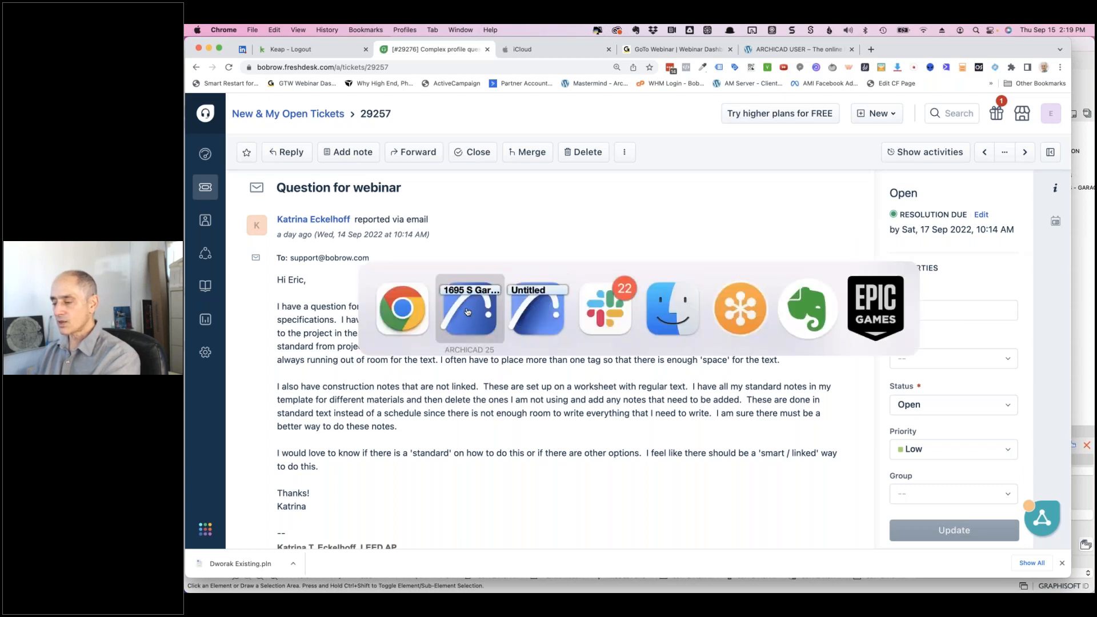
# - Bring the Garfield project forward and open CD KEY NOTES FIRST FLOOR from the Navigator
pyautogui.click(468, 311)
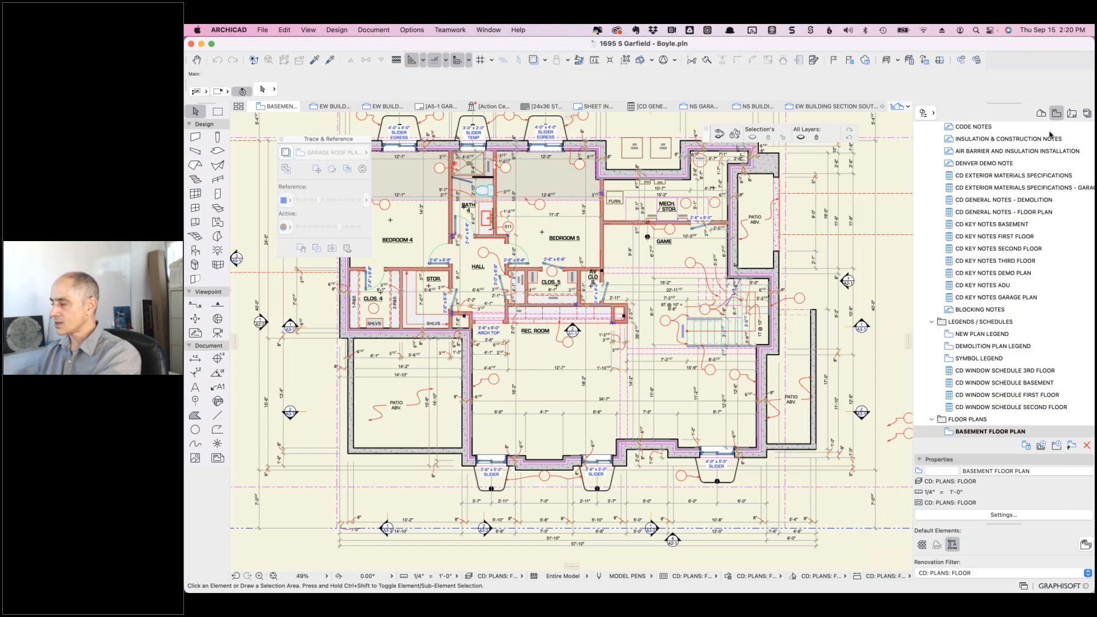
pyautogui.scroll(3, 1043, 171)
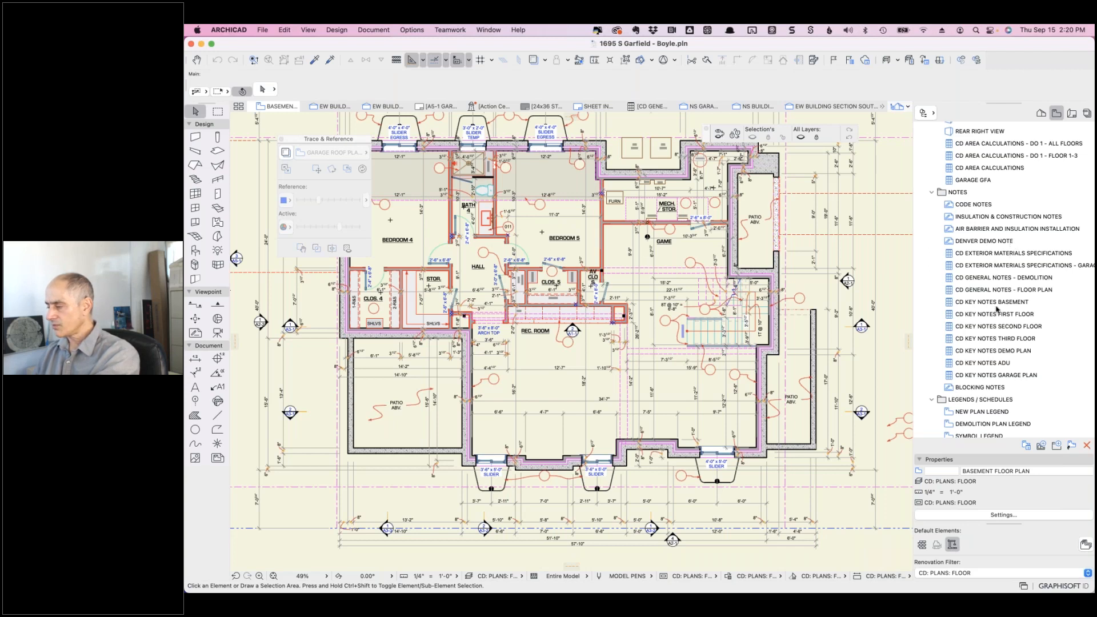
pyautogui.click(950, 315)
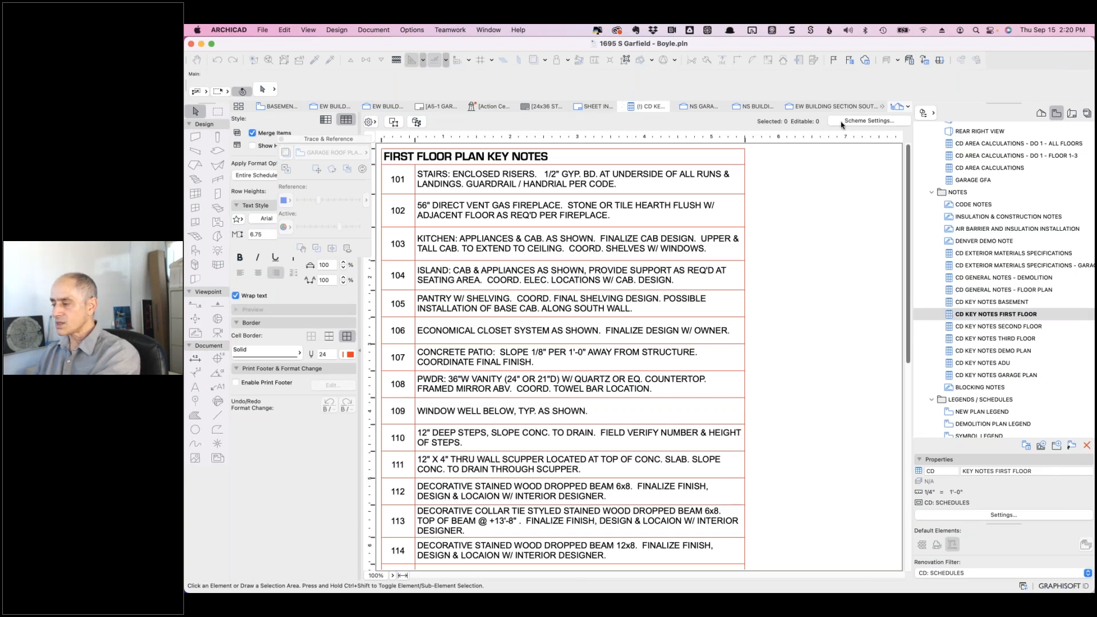
# - Select the schedule rows and view Scheme Settings criteria filtering Multileader Label 25 circle-head objects
pyautogui.doubleClick(543, 180)
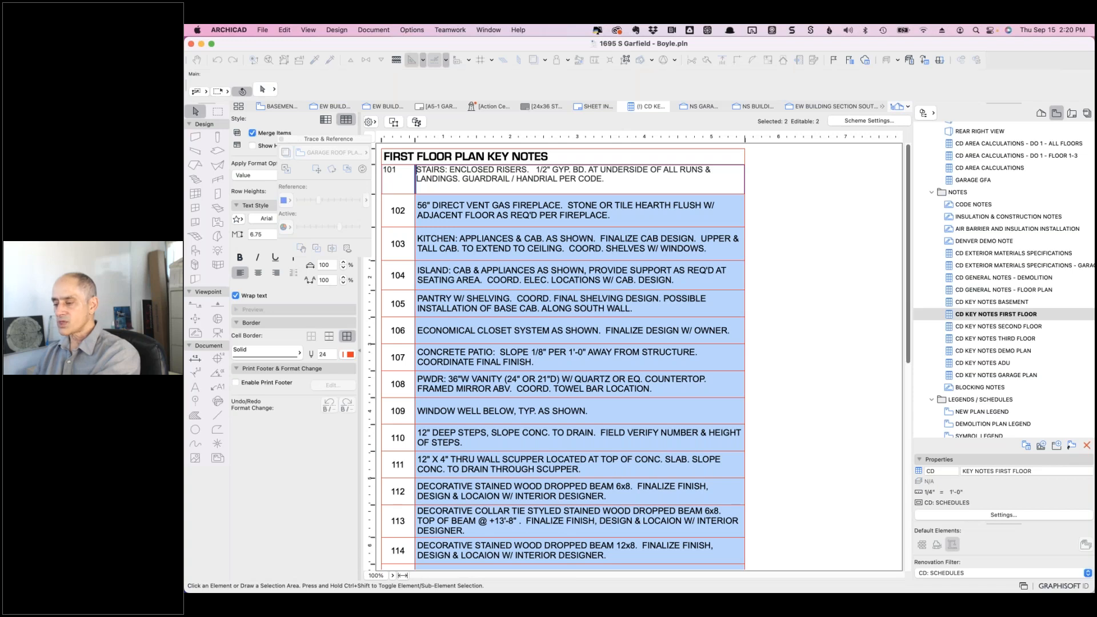
pyautogui.click(852, 123)
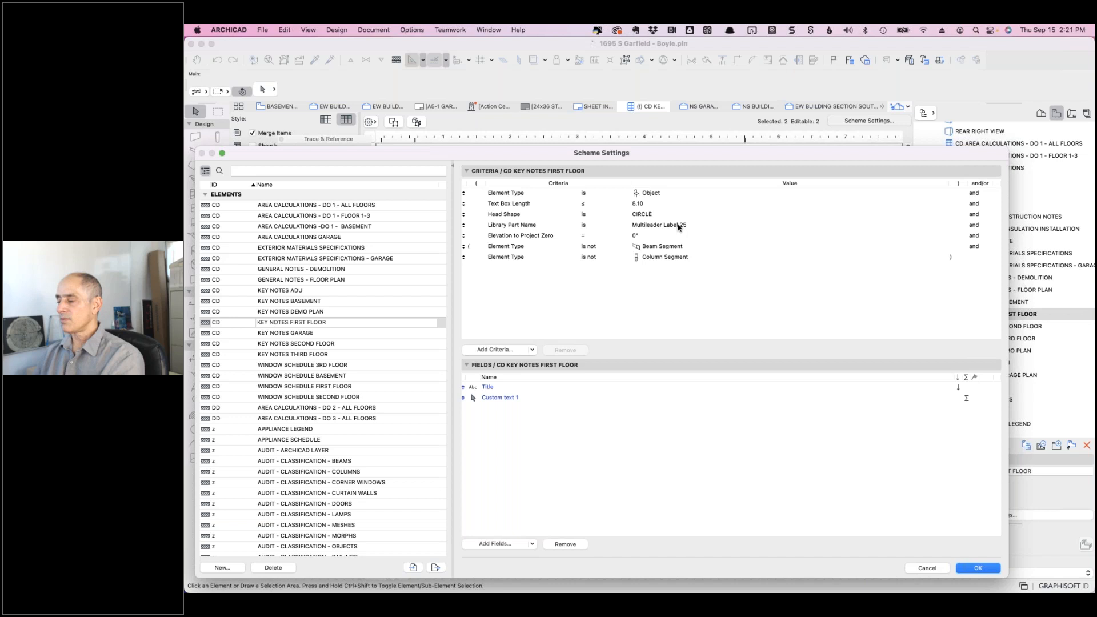
# - Cancel Scheme Settings, returning to the key notes schedule showing notes 101–114
pyautogui.click(928, 566)
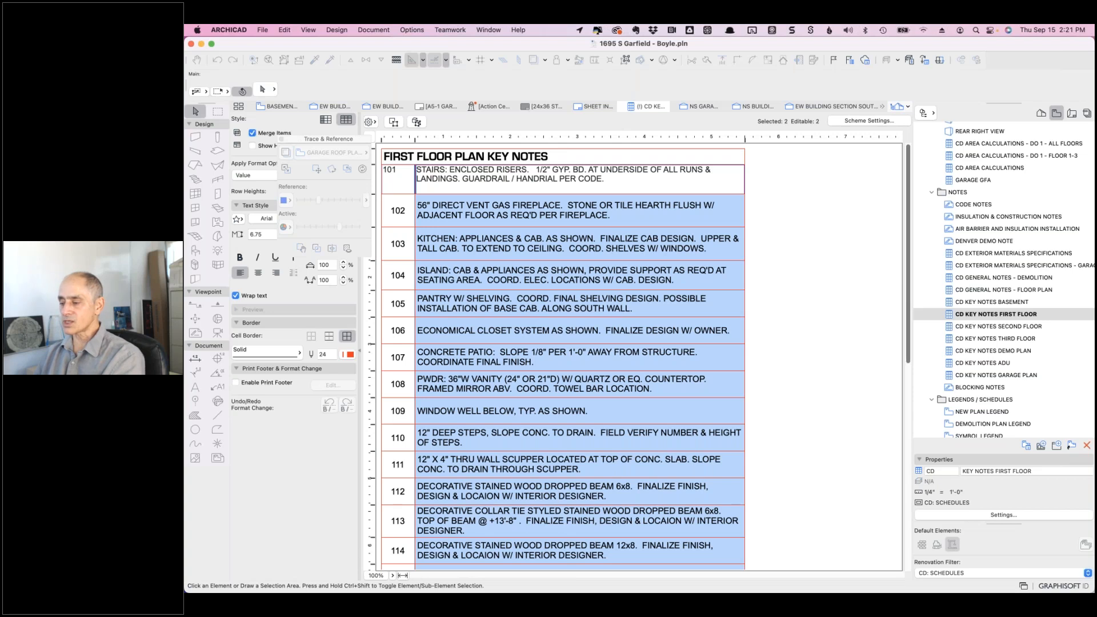
# - Select the schedule's key note labels on the floor plan, trial-move them, undo, and cancel a second move
pyautogui.click(393, 122)
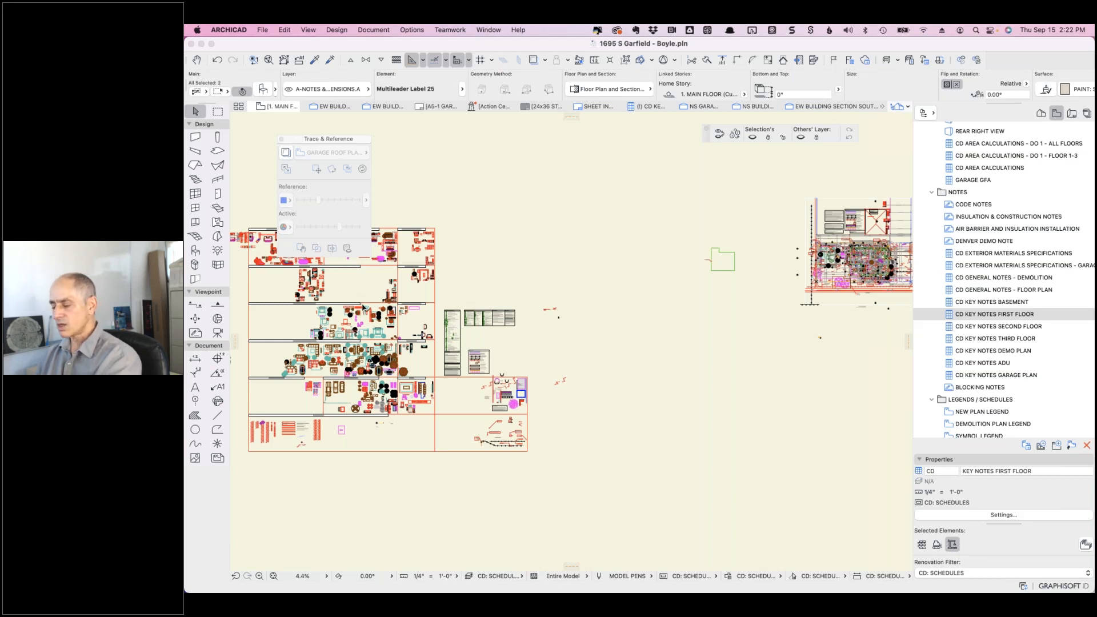
pyautogui.press('super+d')
pyautogui.click(478, 261)
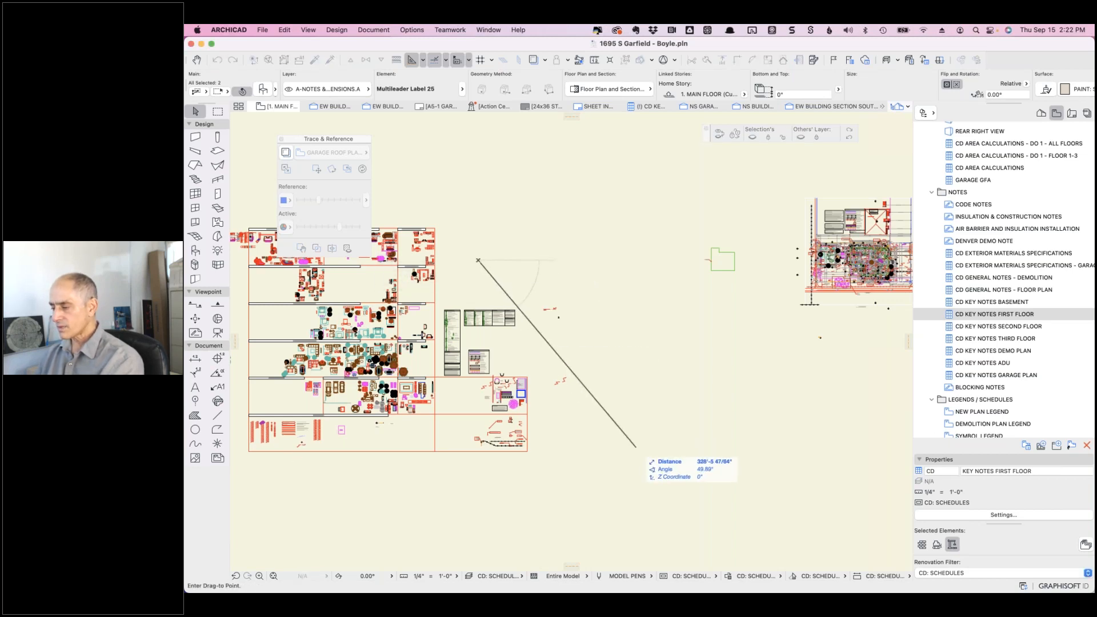
pyautogui.click(635, 447)
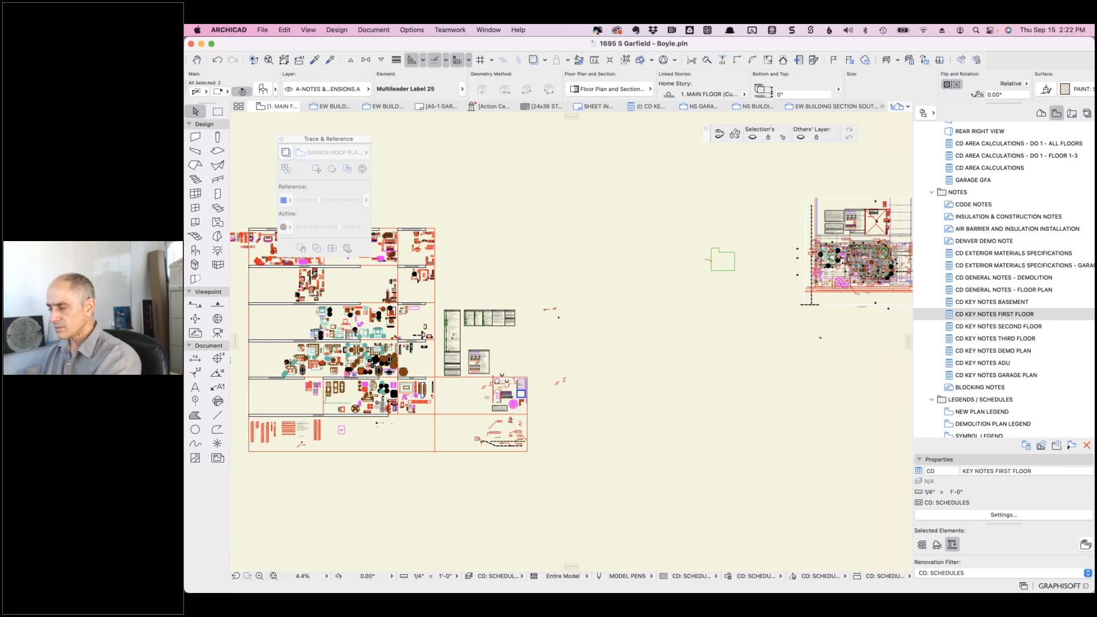
pyautogui.press('super+z')
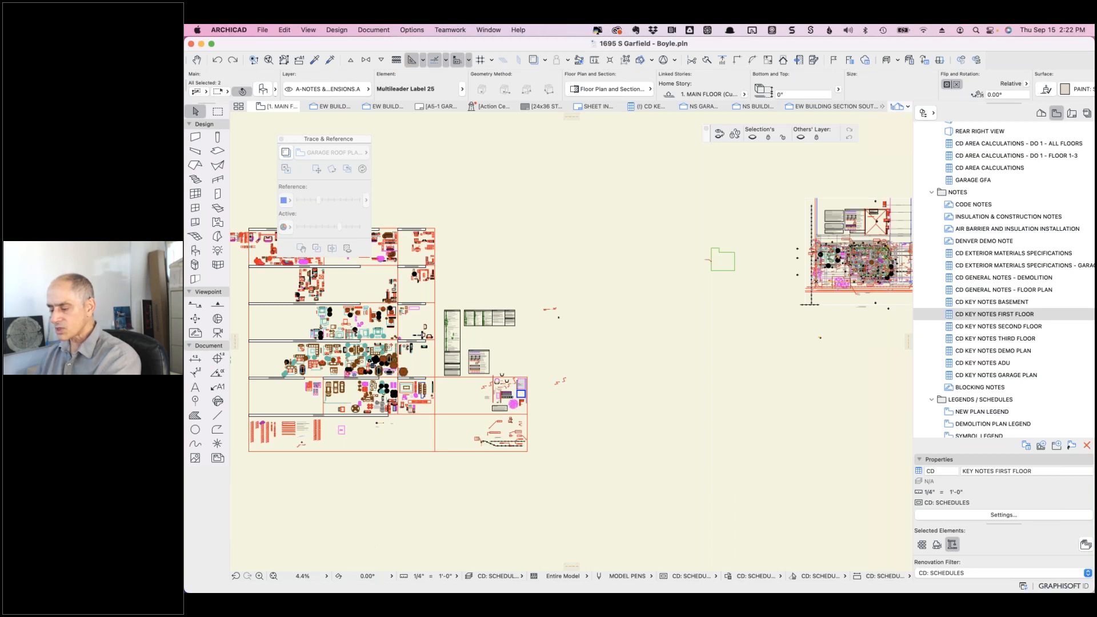
pyautogui.press('super+d')
pyautogui.click(563, 274)
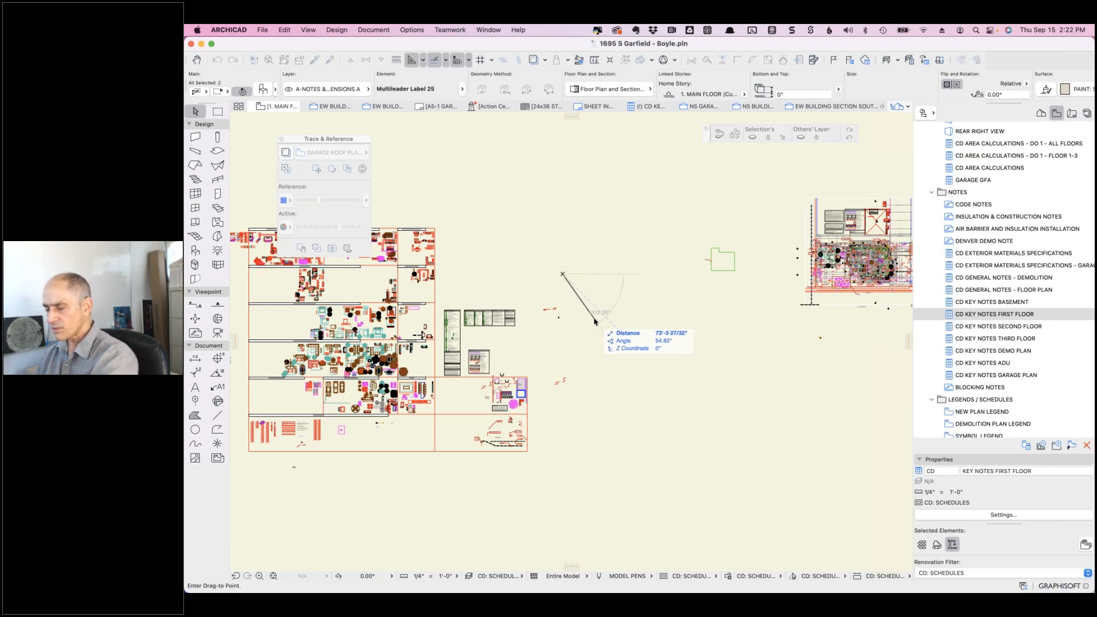
pyautogui.press('Escape')
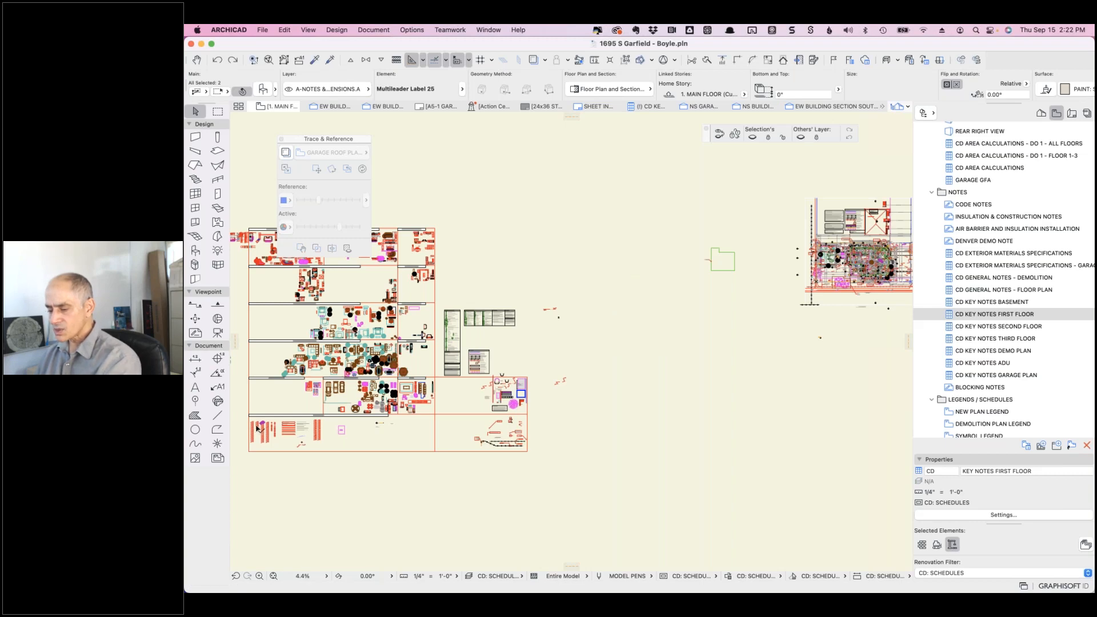
# - Zoom into the annotation area, select key note label 101 and open its Object Selection Settings
pyautogui.scroll(5, 257, 428)
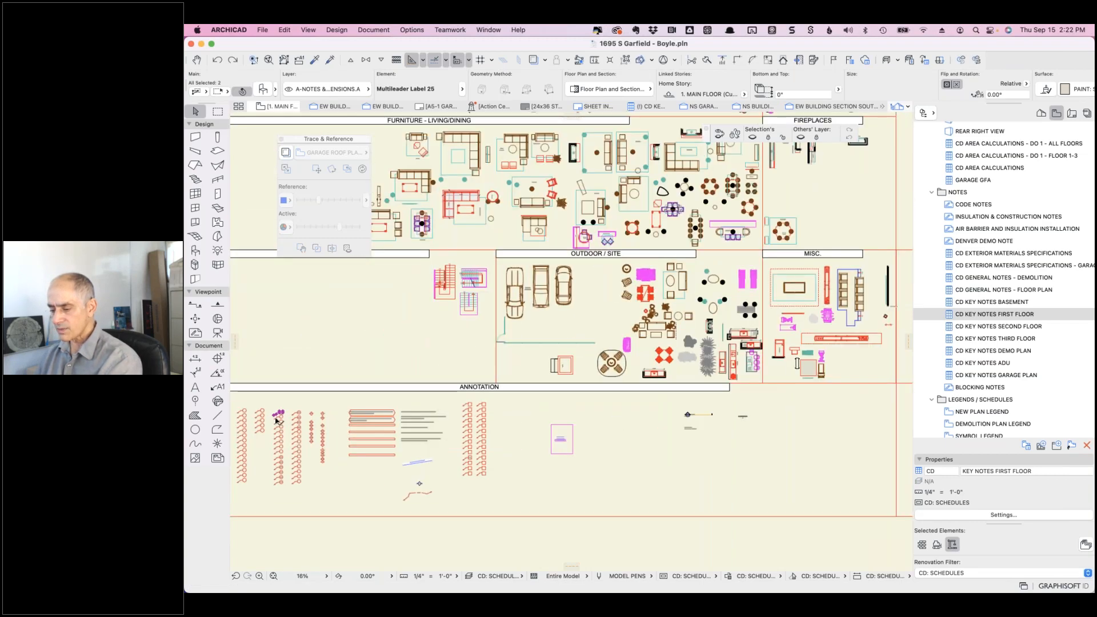
pyautogui.scroll(8, 276, 421)
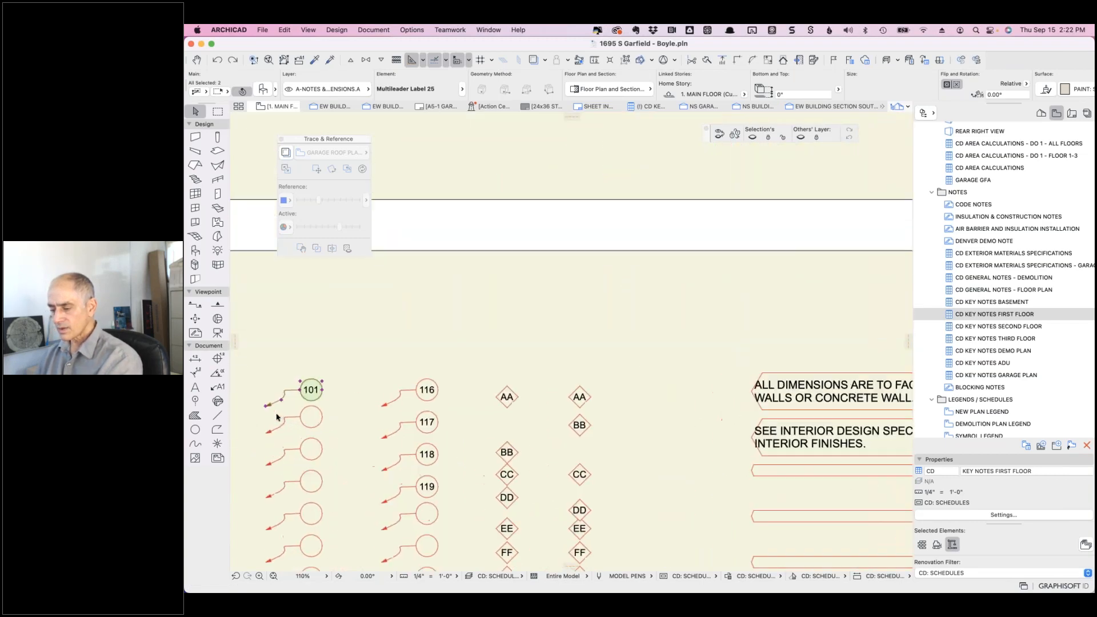
pyautogui.scroll(5, 275, 417)
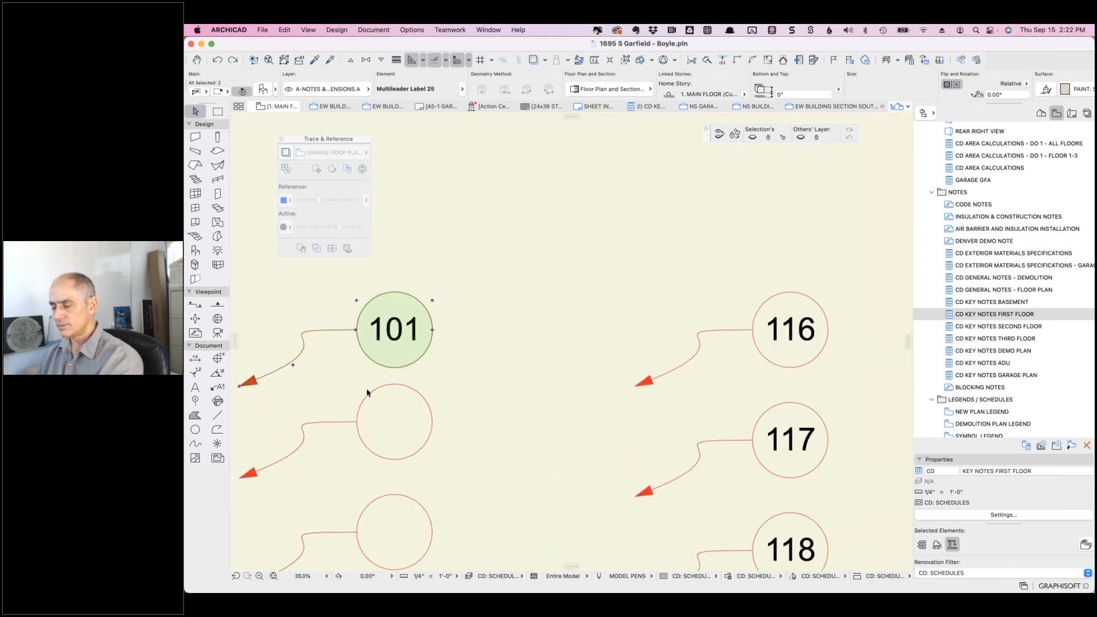
pyautogui.click(462, 324)
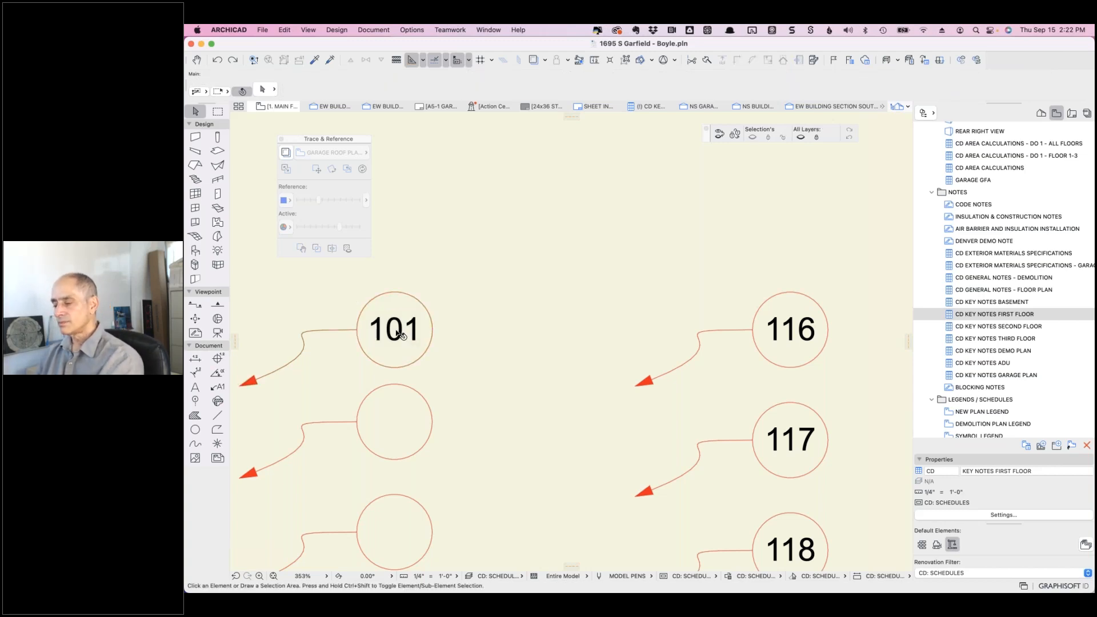
pyautogui.click(357, 334)
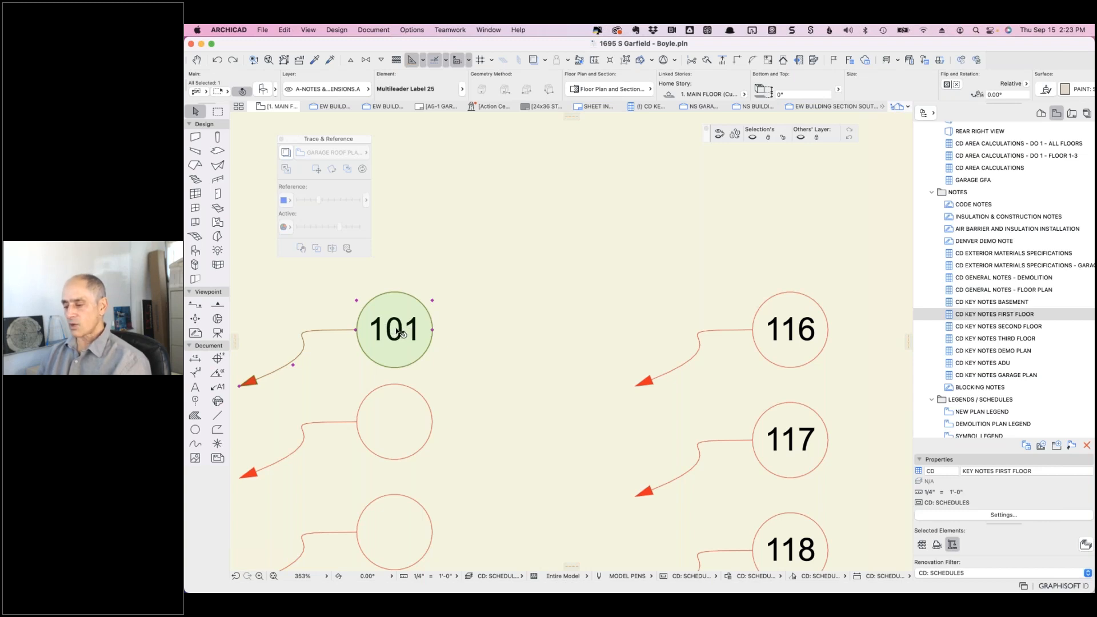
pyautogui.click(262, 89)
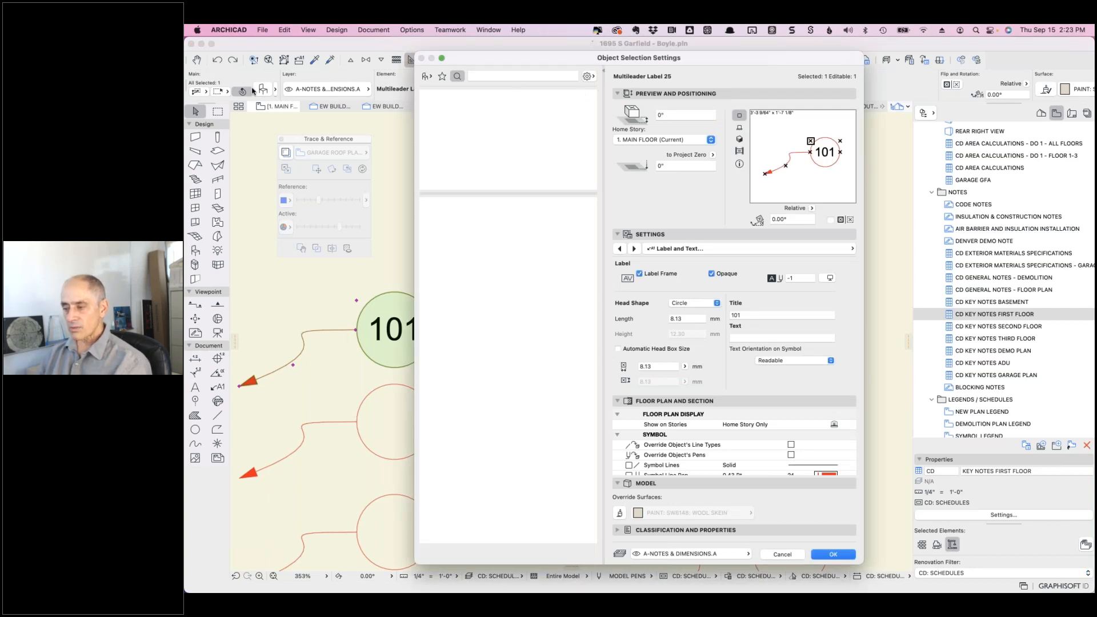
# - Inspect label 101's library folders, Title field and Classification panel, then cancel without changes
pyautogui.click(424, 76)
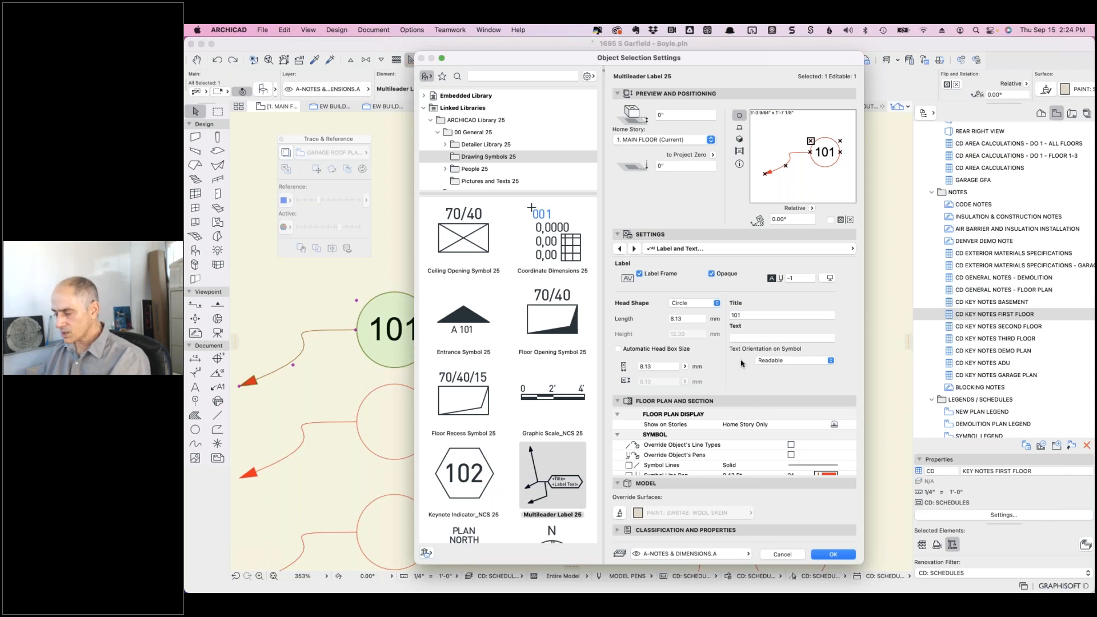
pyautogui.click(740, 315)
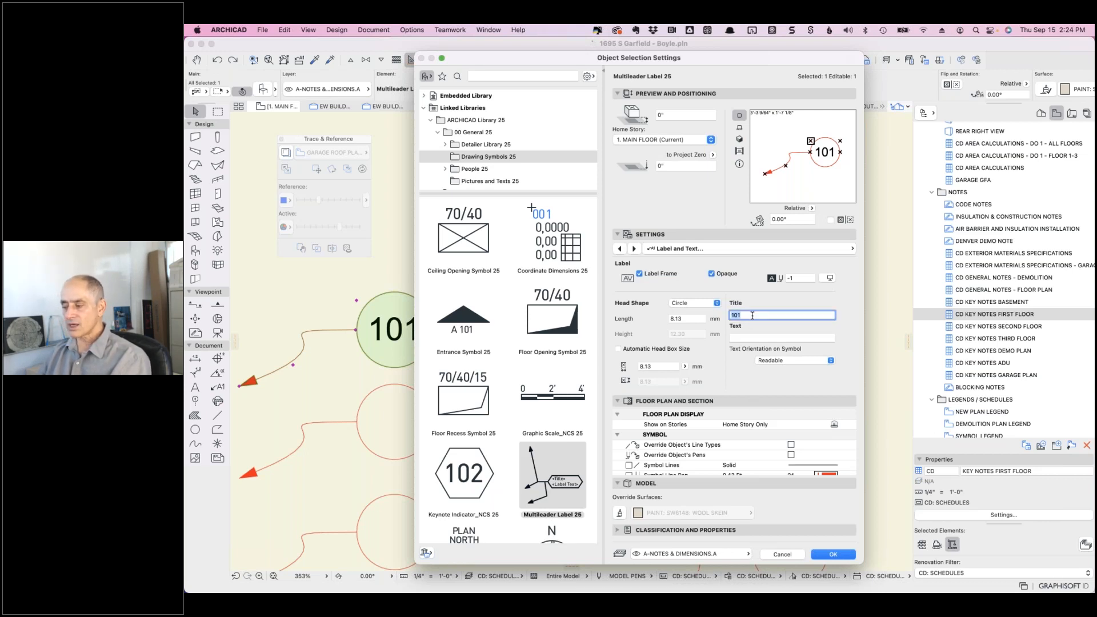
pyautogui.scroll(-5, 742, 457)
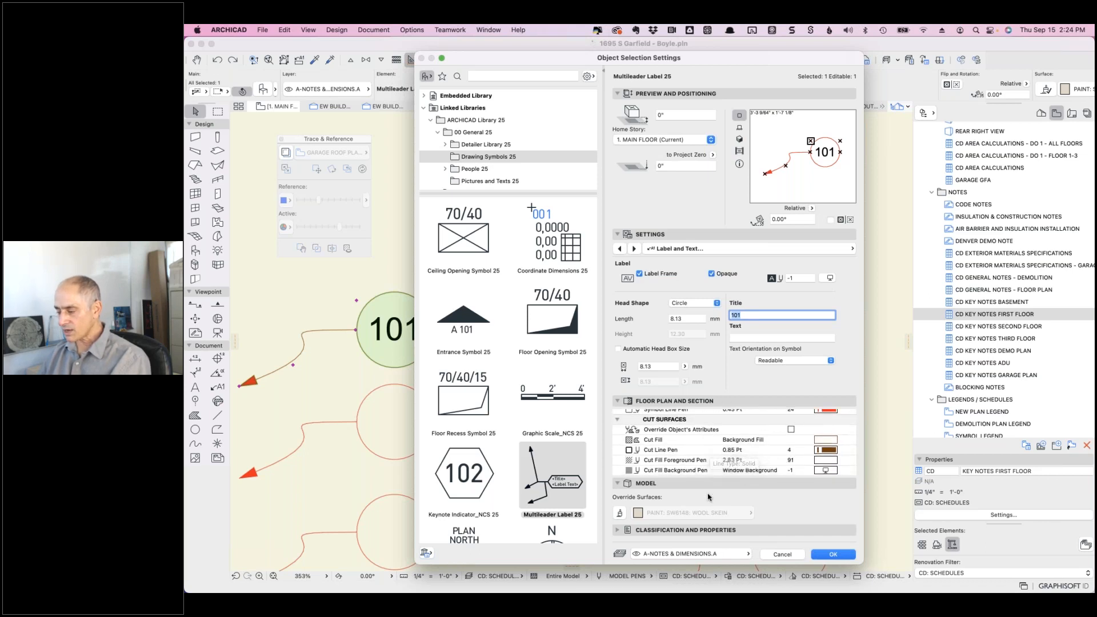
pyautogui.scroll(5, 725, 457)
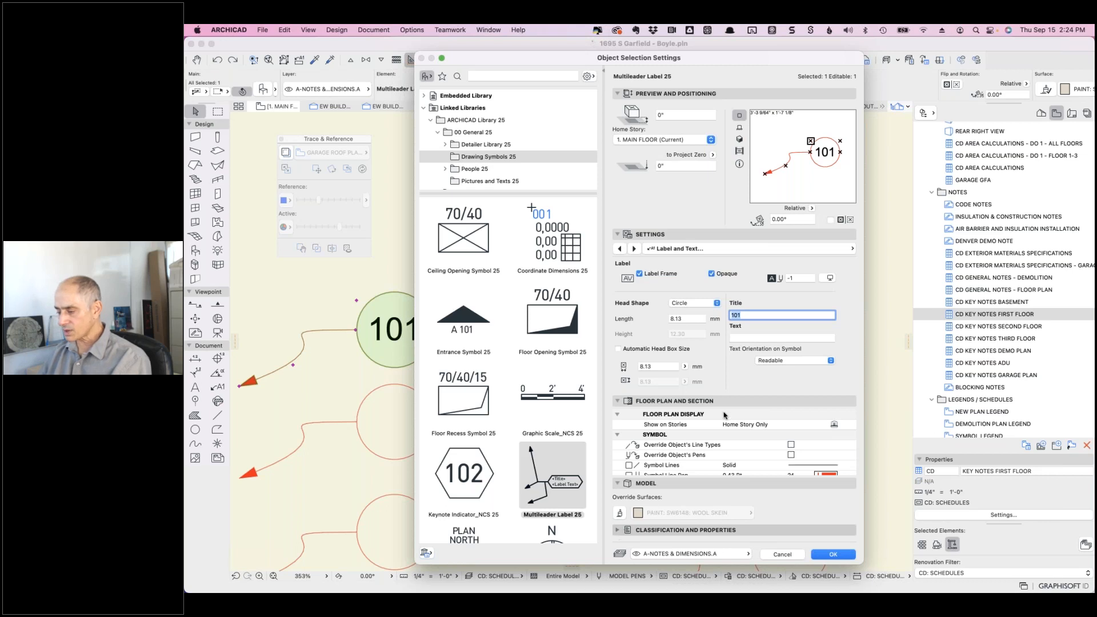
pyautogui.click(766, 530)
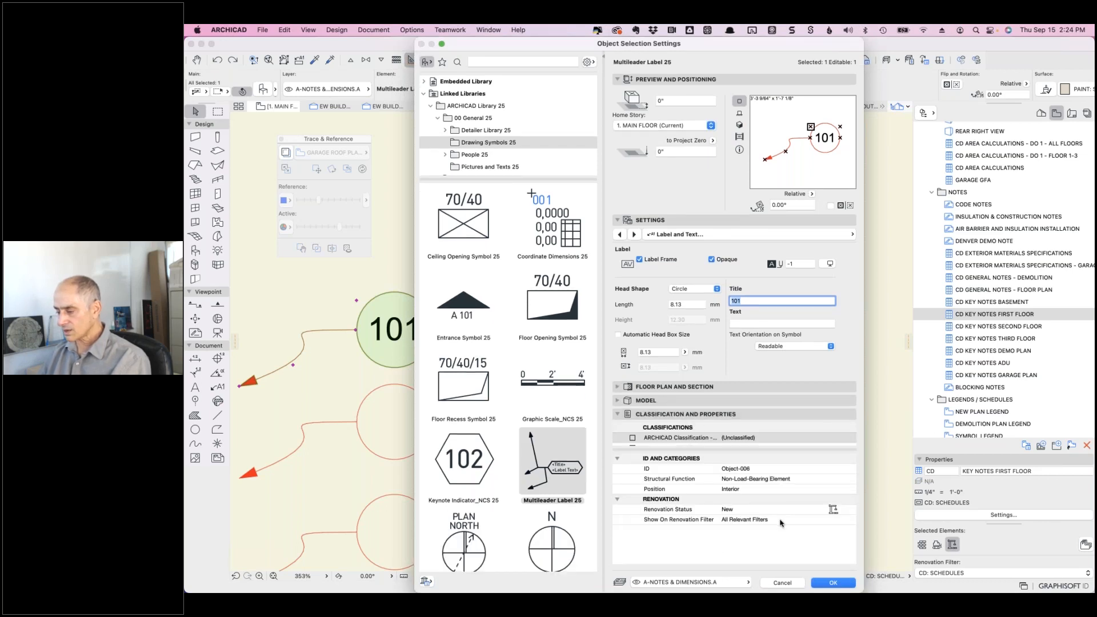
pyautogui.scroll(-2, 745, 429)
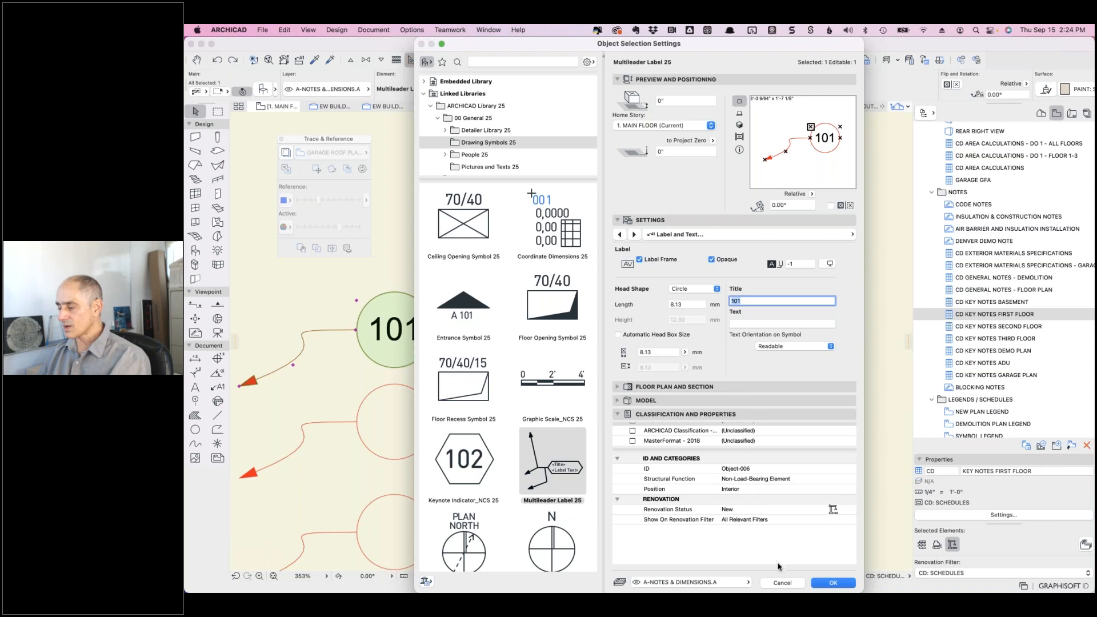
pyautogui.click(781, 582)
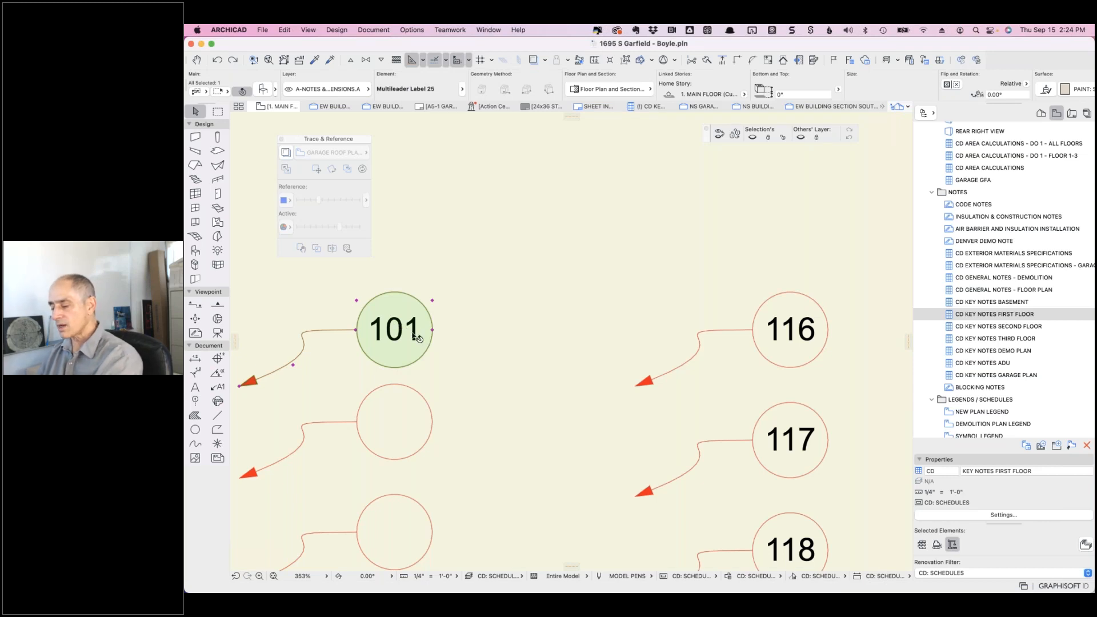
# - Place a copy of key note label 101 up and to its right
pyautogui.press('super+alt+d')
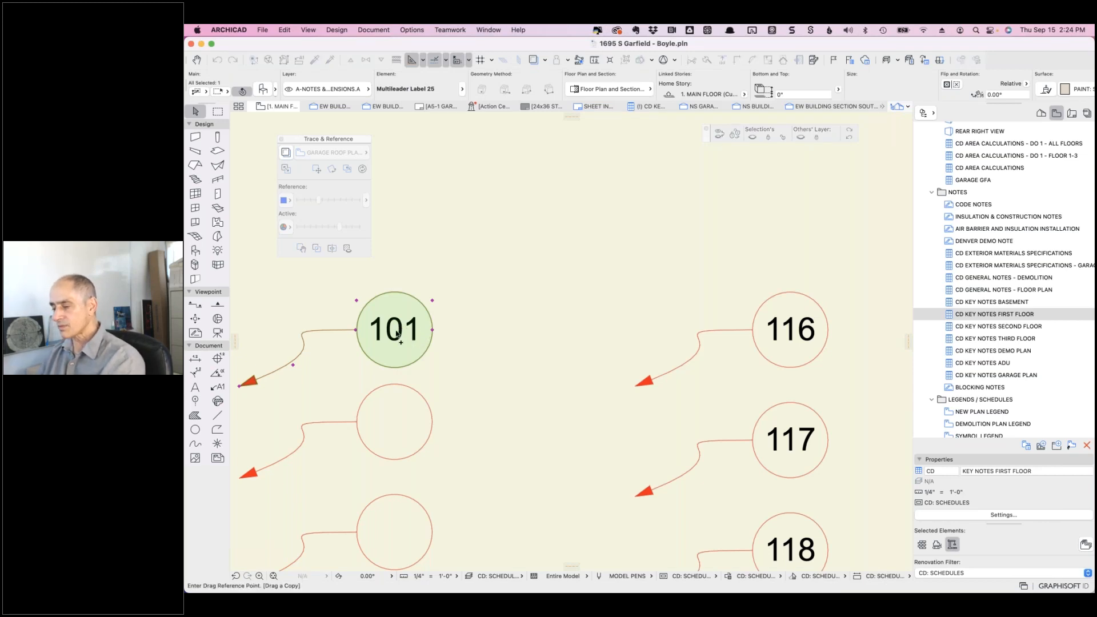
pyautogui.press('Escape')
pyautogui.press('Escape')
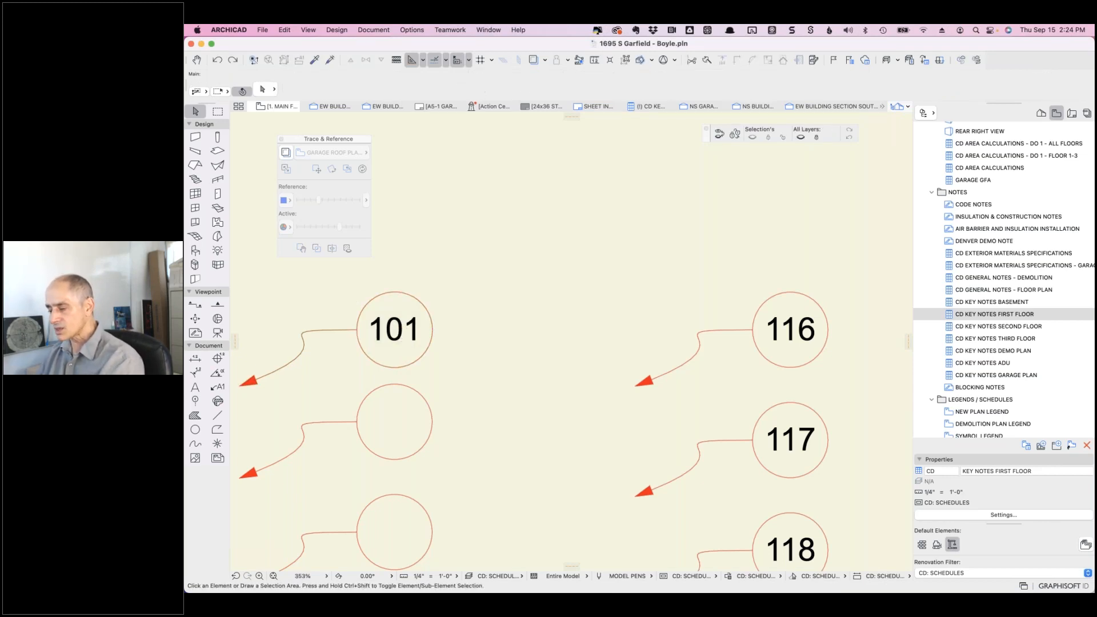
pyautogui.click(400, 333)
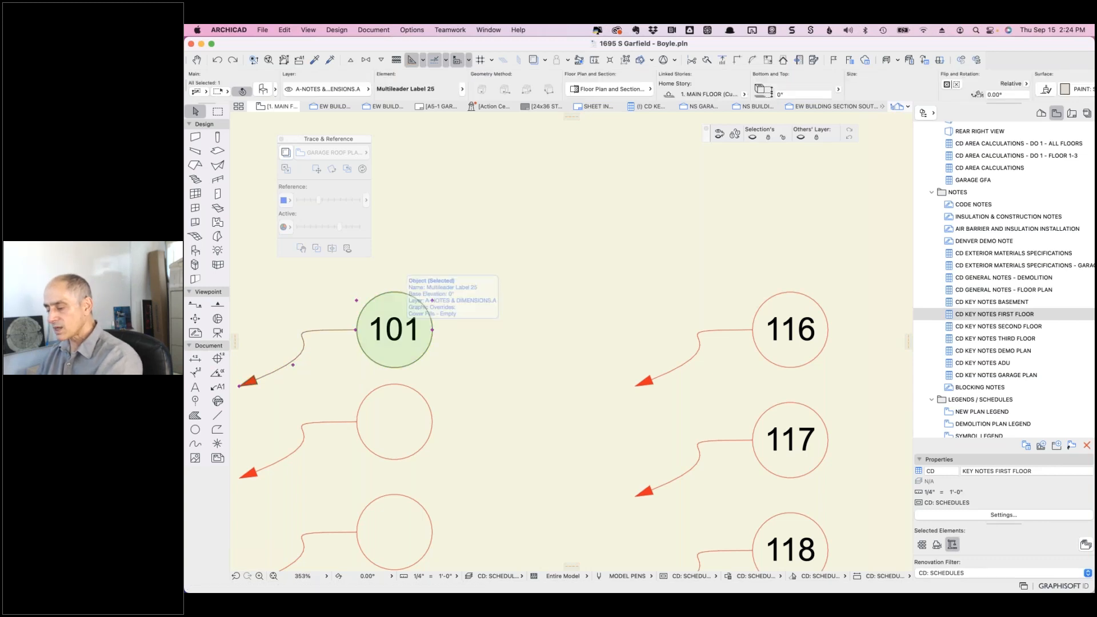
pyautogui.press('super+alt+d')
pyautogui.click(399, 336)
pyautogui.click(649, 207)
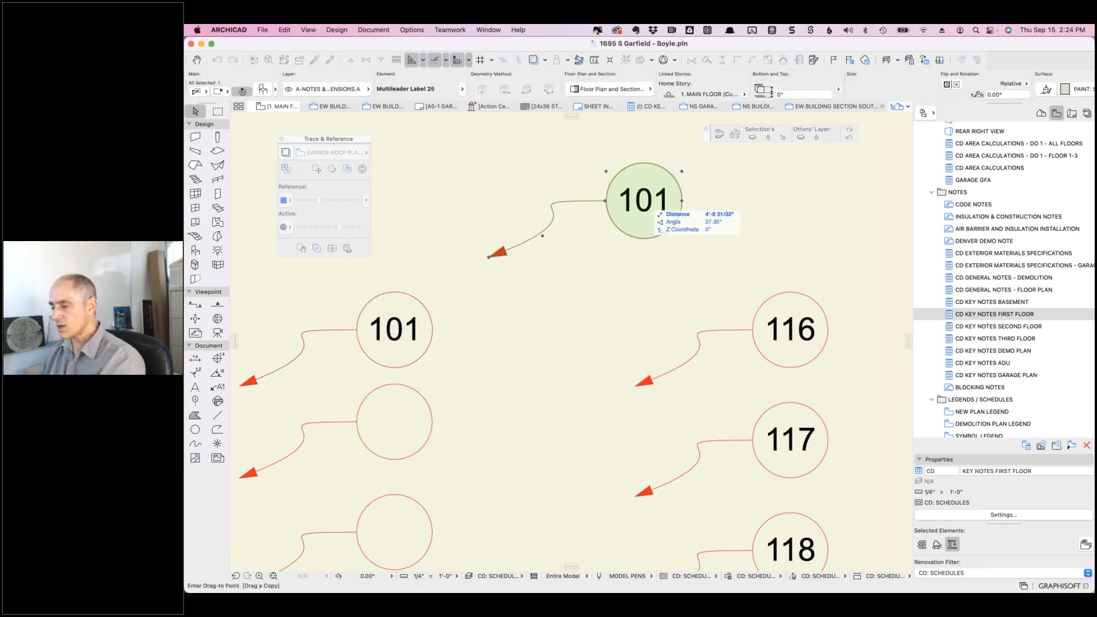
# - Retitle the copied label with a test first name, giving it a larger circle head
pyautogui.click(264, 93)
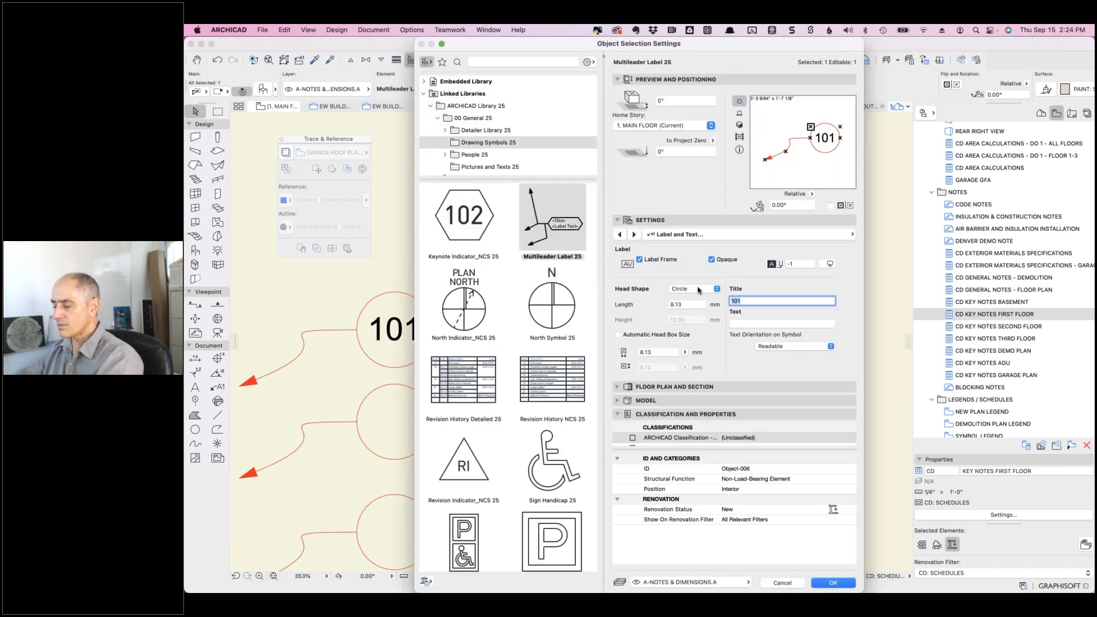
pyautogui.write('ERIC')
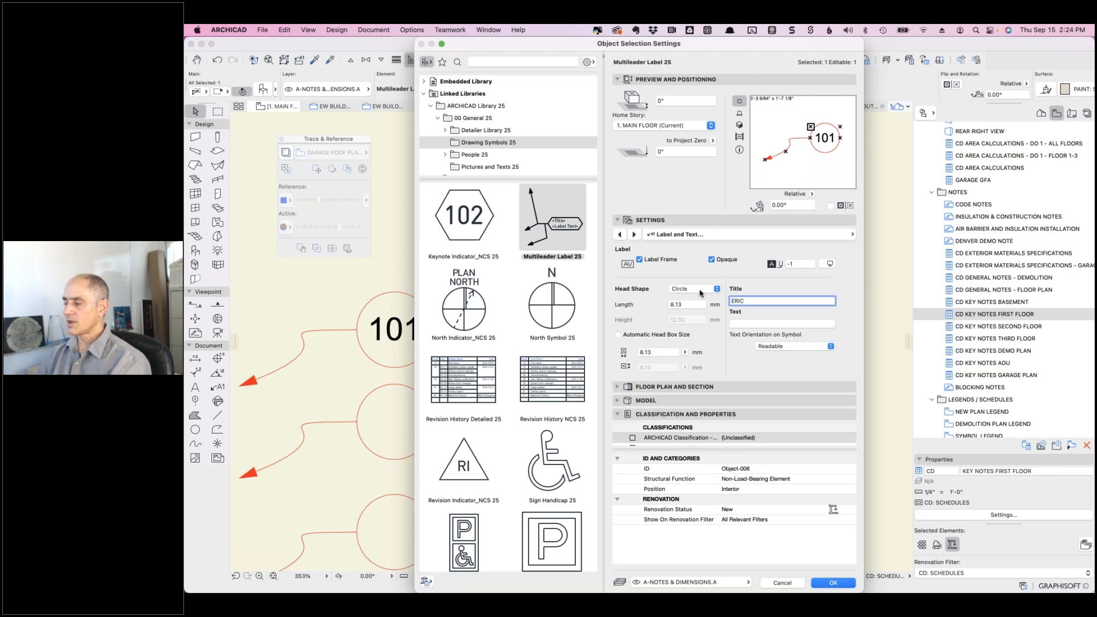
pyautogui.press('Tab')
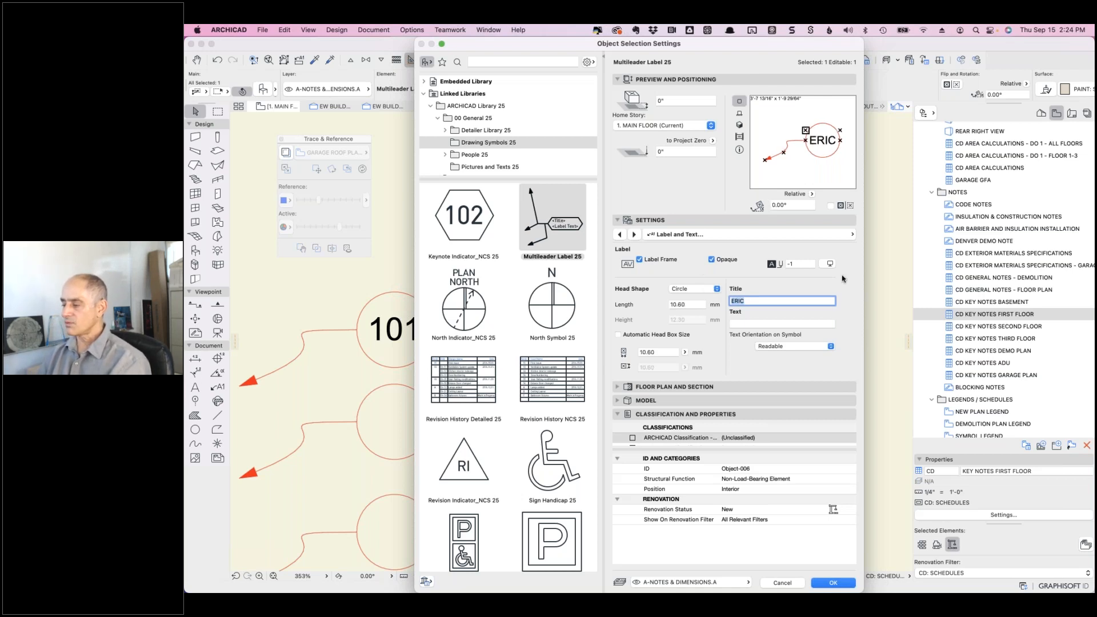
pyautogui.click(832, 582)
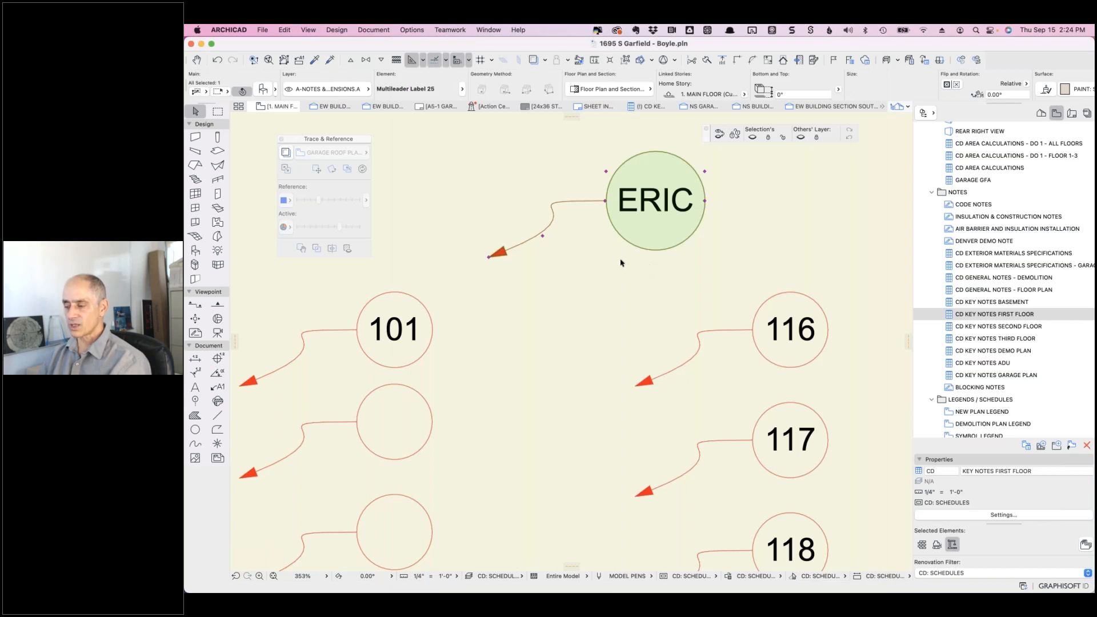
pyautogui.click(620, 256)
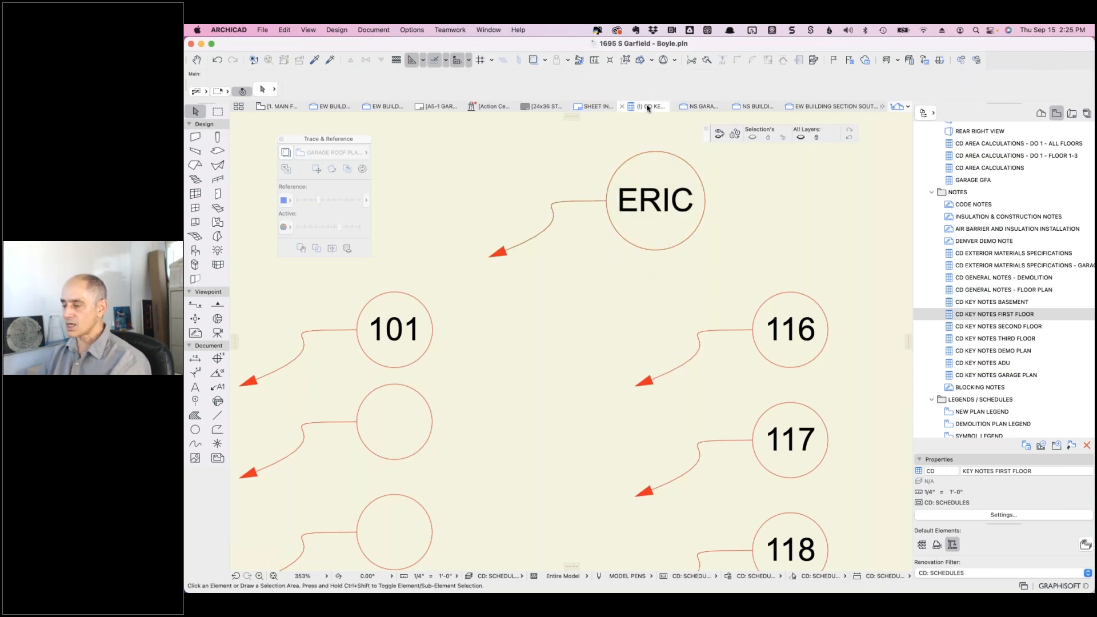
# - Switch to the CD Key Notes First Floor schedule and scroll through notes 102 to 124
pyautogui.moveTo(648, 108)
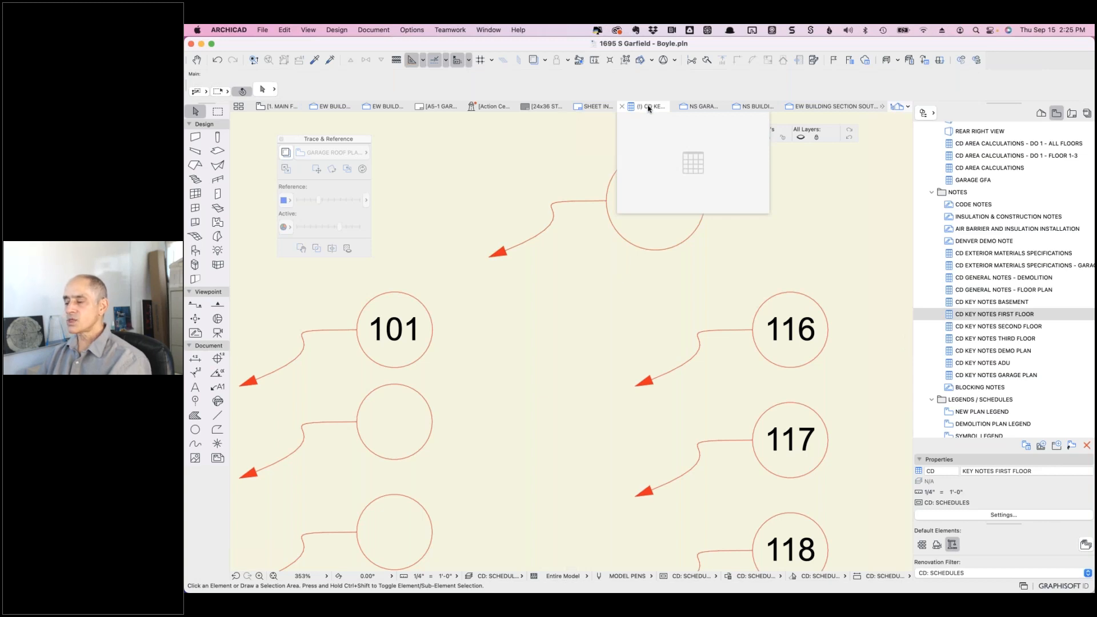
pyautogui.click(649, 108)
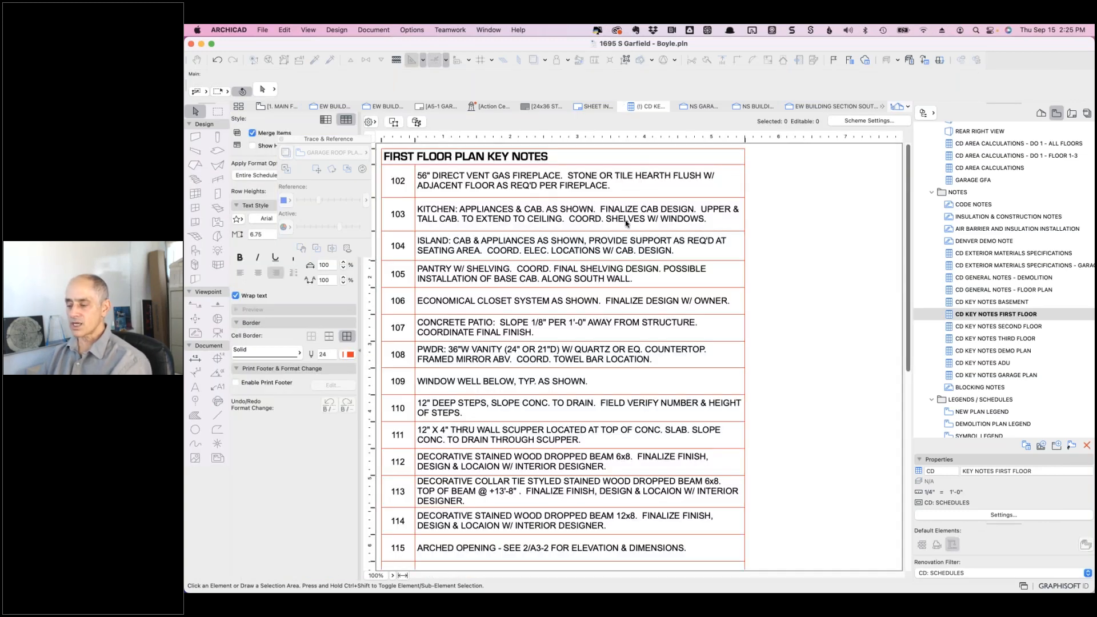
pyautogui.scroll(-5, 551, 273)
pyautogui.scroll(-5, 552, 273)
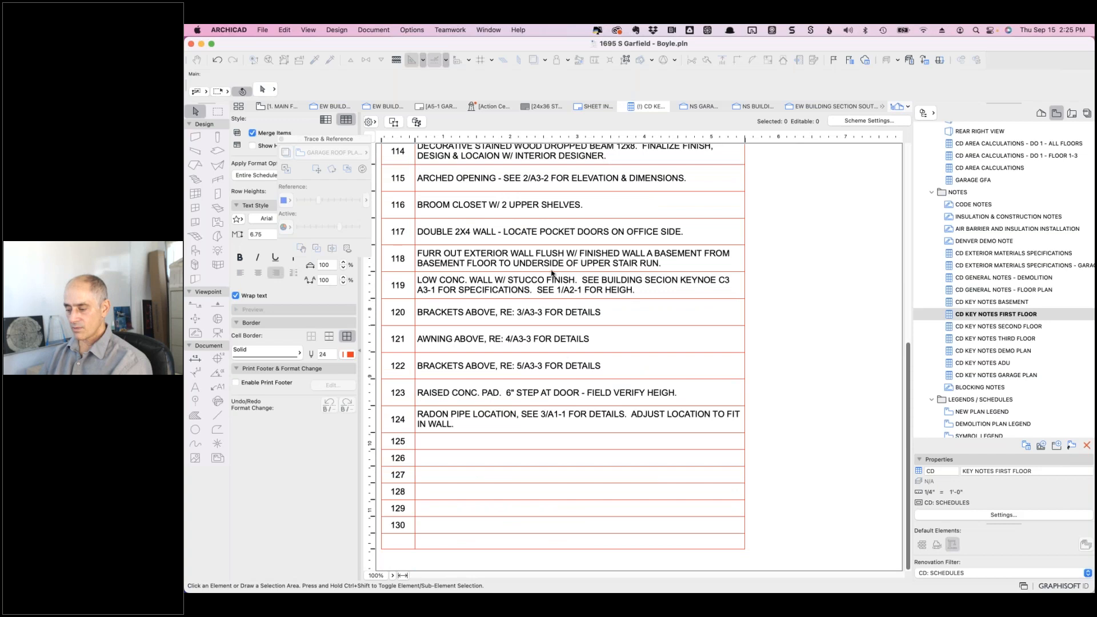
pyautogui.scroll(8, 552, 273)
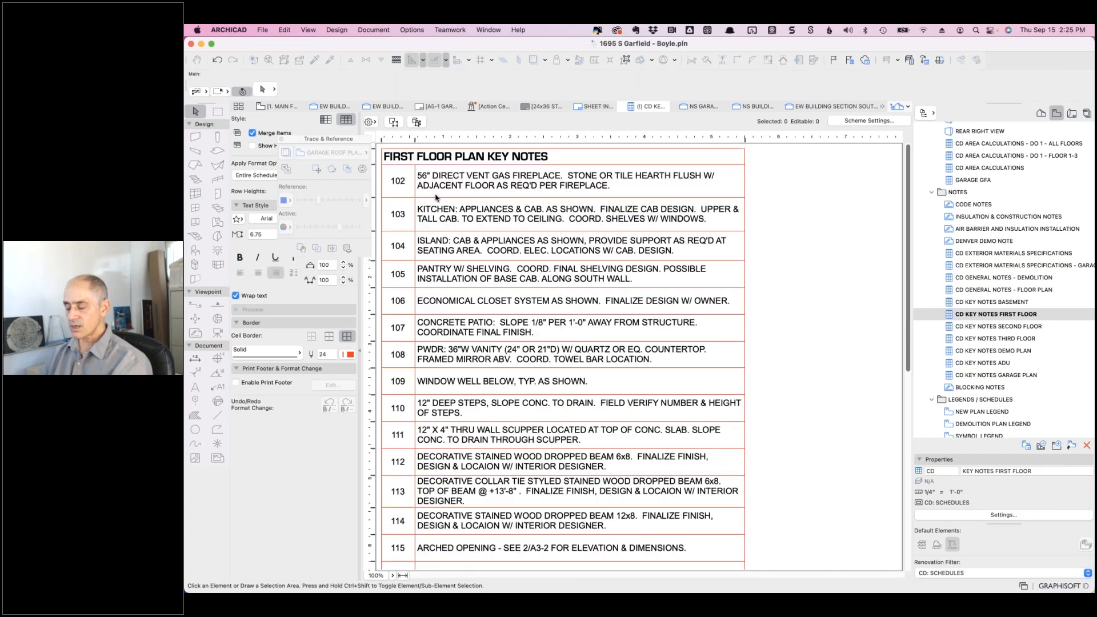
pyautogui.scroll(-8, 435, 196)
pyautogui.scroll(8, 435, 196)
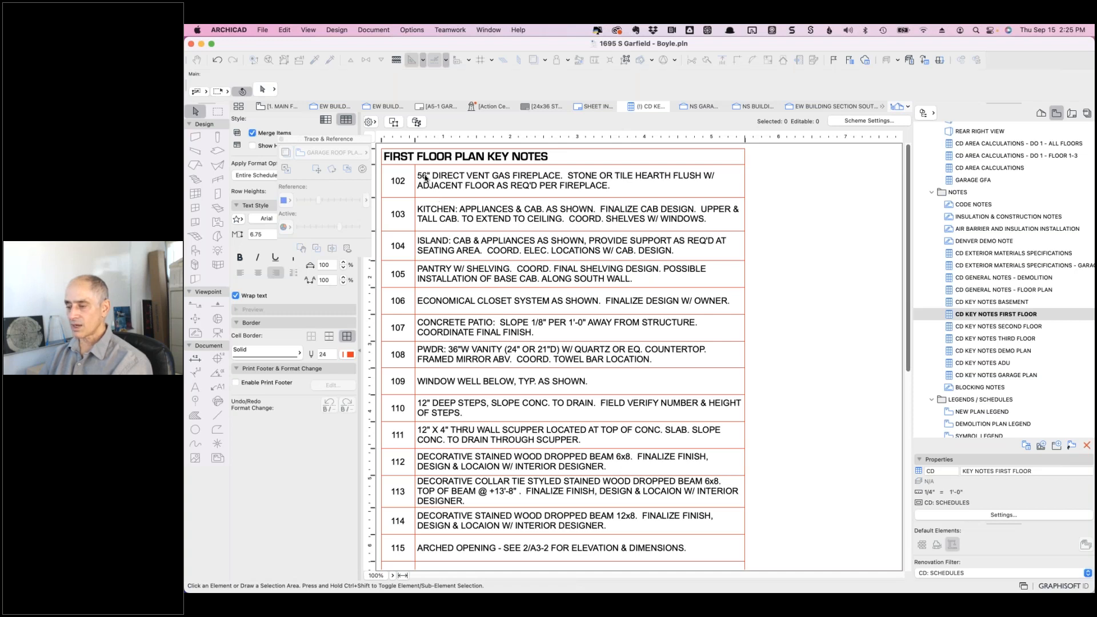
# - Rebuild the key notes schedule view via View > Refresh > Rebuild
pyautogui.click(308, 30)
pyautogui.moveTo(400, 364)
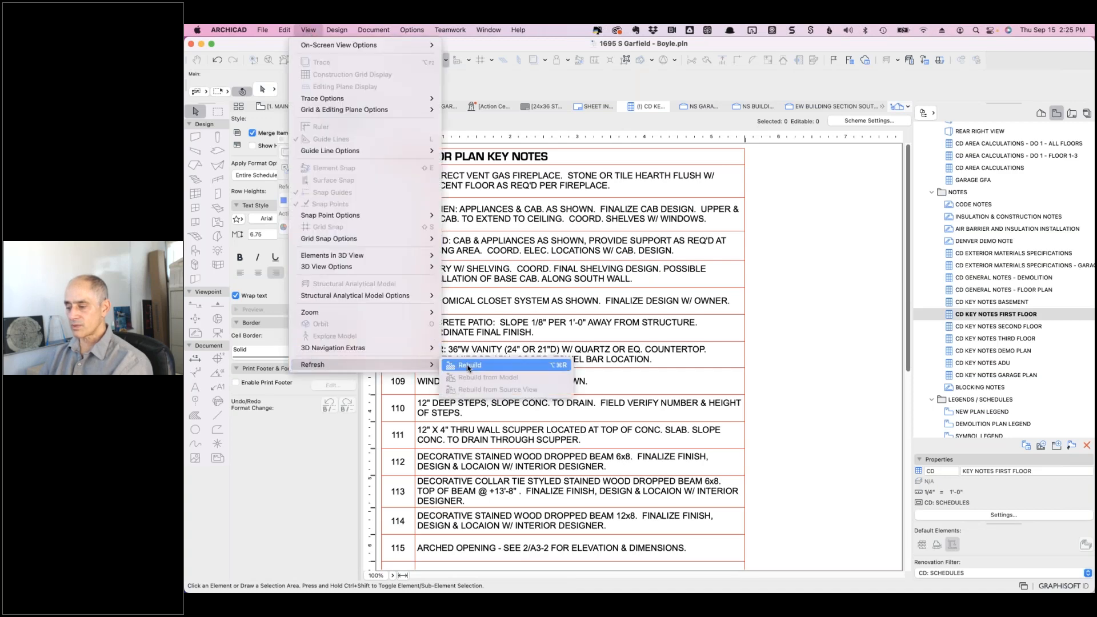
pyautogui.click(467, 365)
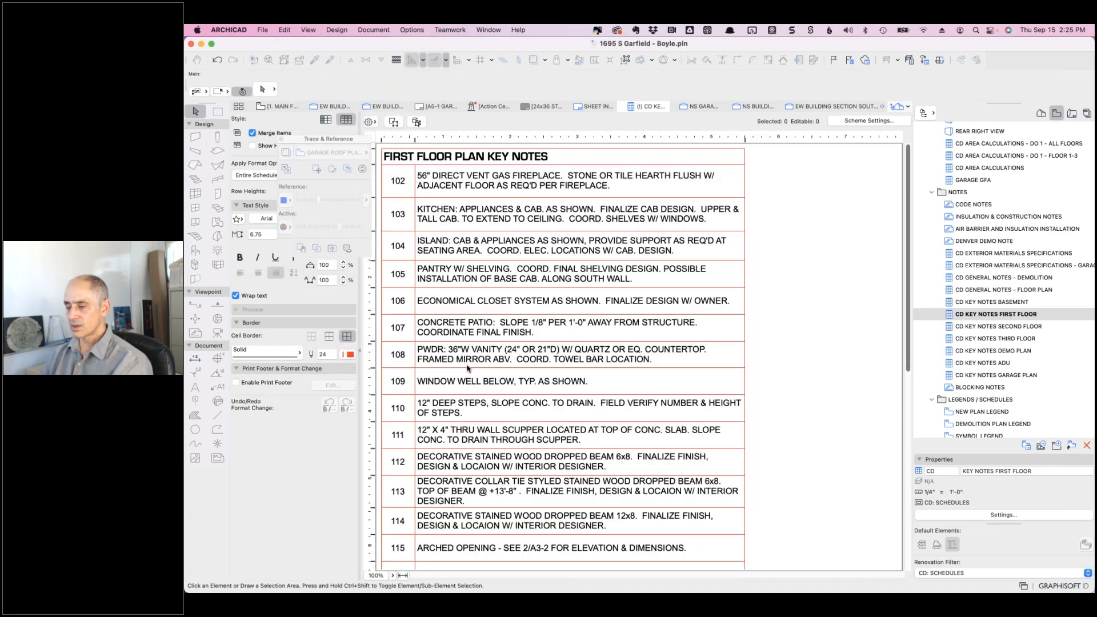
pyautogui.scroll(-10, 465, 367)
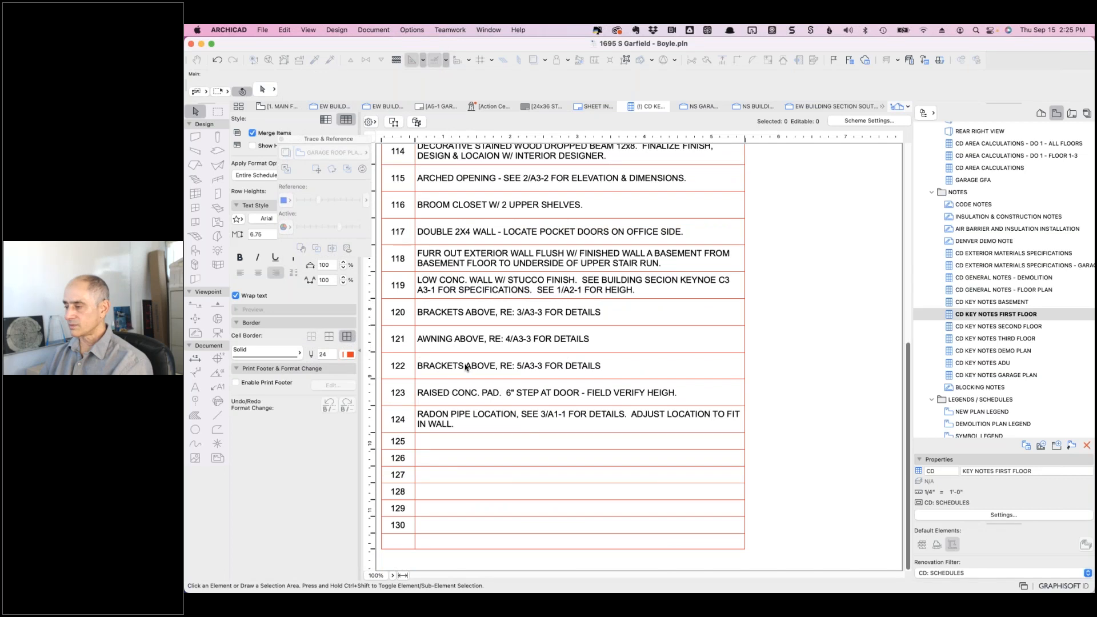
pyautogui.scroll(10, 466, 367)
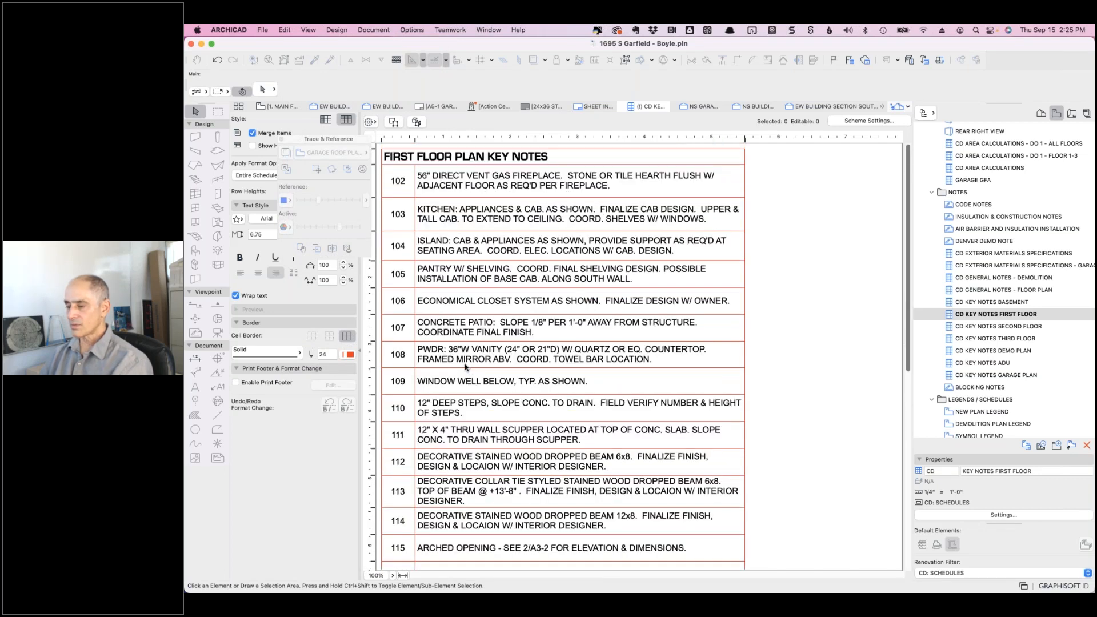
# - Uncheck Merge Items so identical key notes appear as separate rows
pyautogui.click(253, 134)
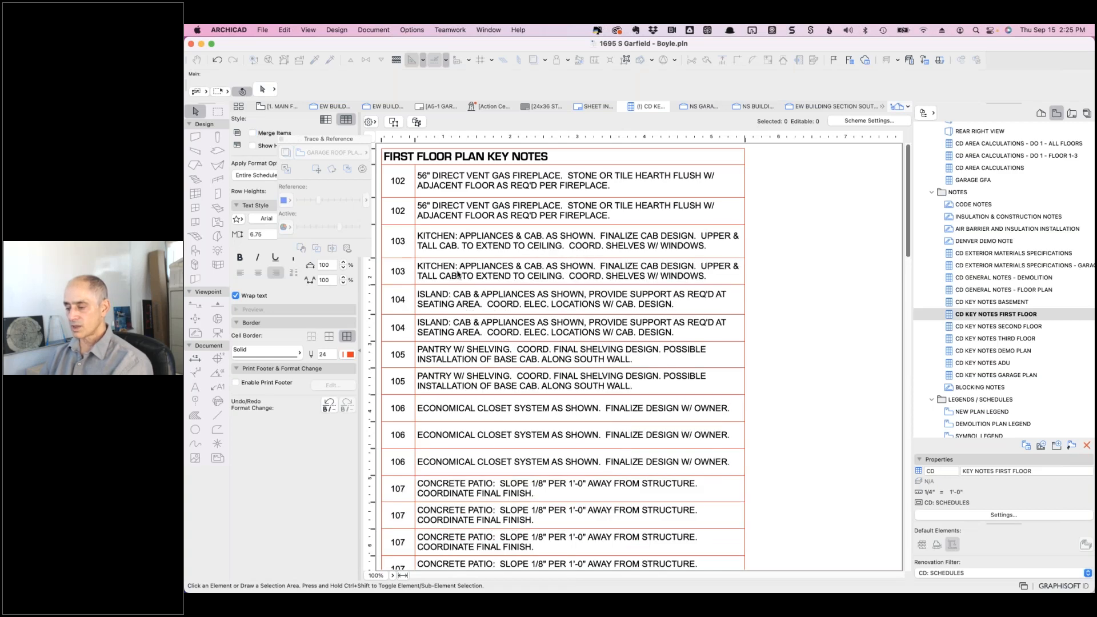
pyautogui.scroll(-15, 457, 274)
pyautogui.scroll(15, 457, 274)
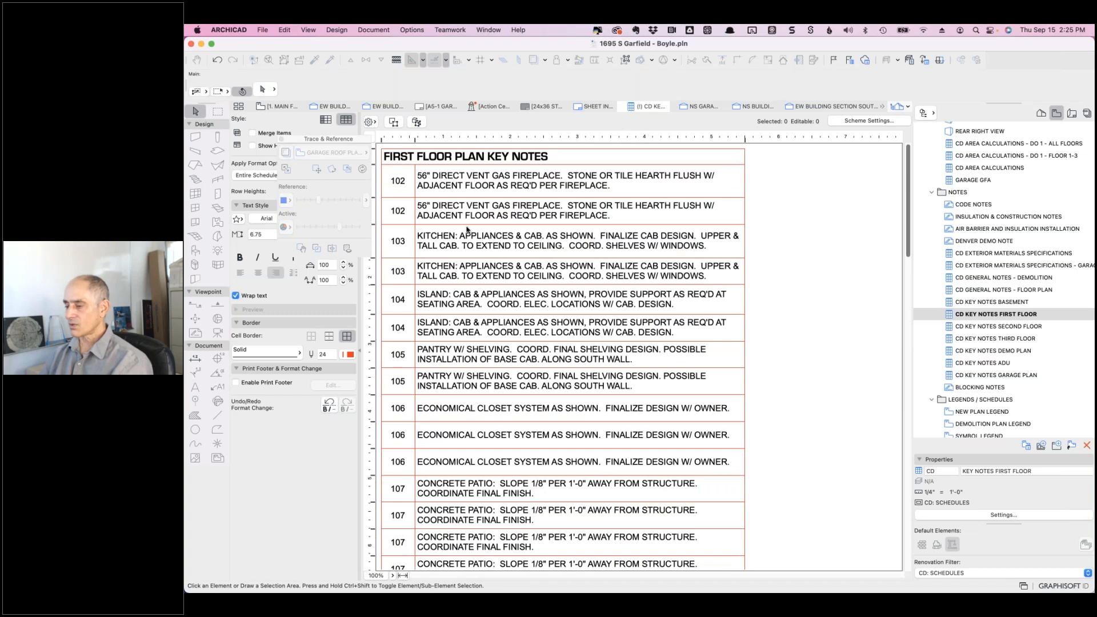
# - In Scheme Settings, change the Text Box Length criterion from 8.10 to < 15
pyautogui.click(854, 122)
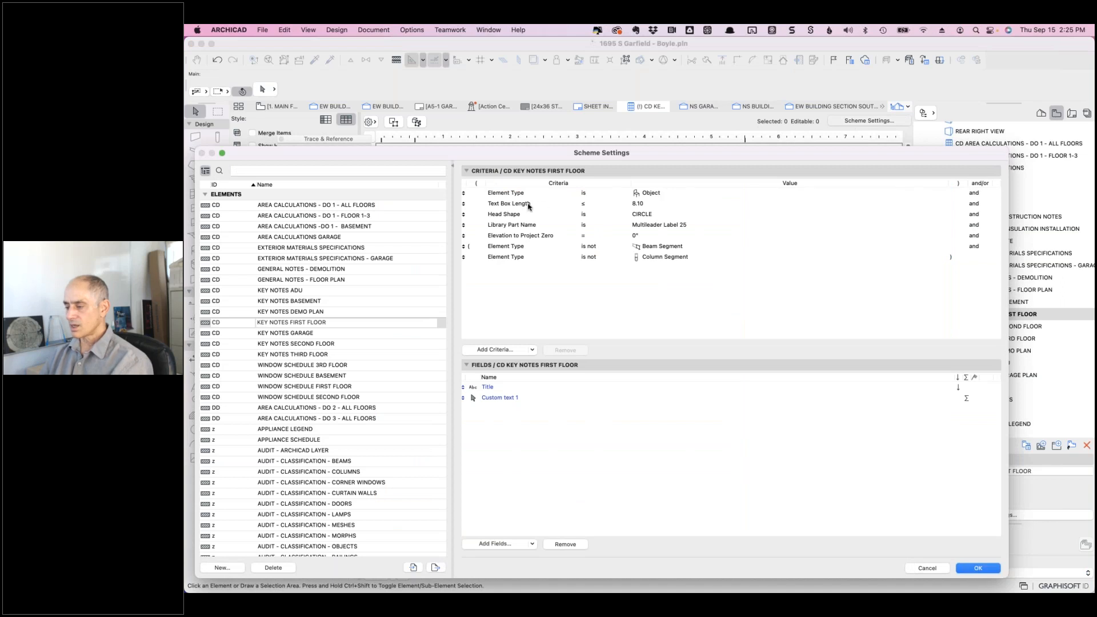
pyautogui.click(641, 204)
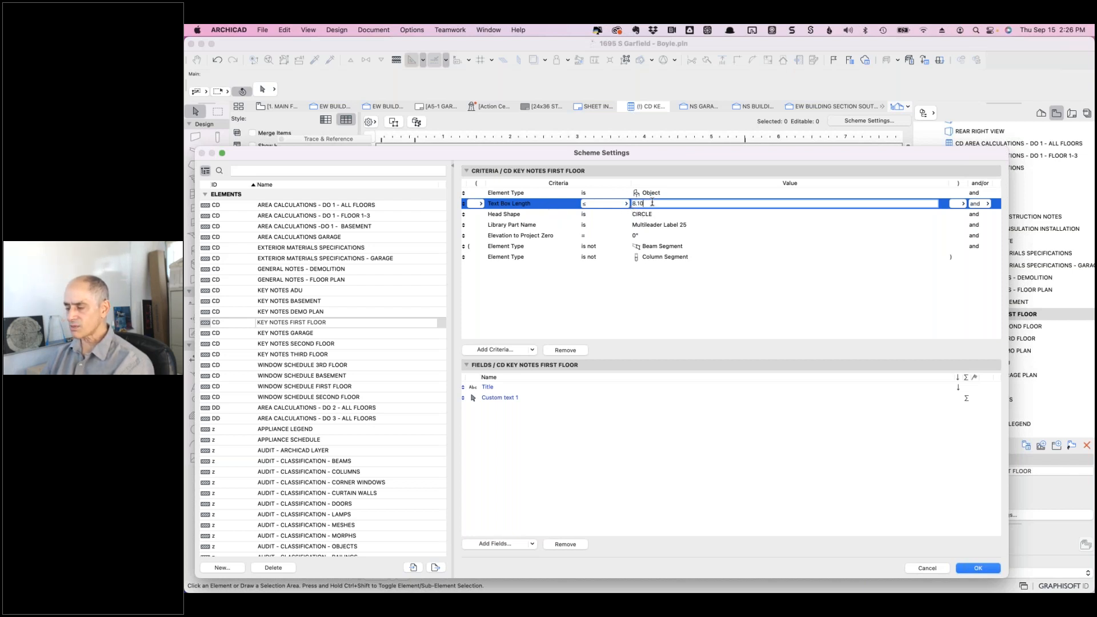
pyautogui.moveTo(651, 203); pyautogui.dragTo(625, 201)
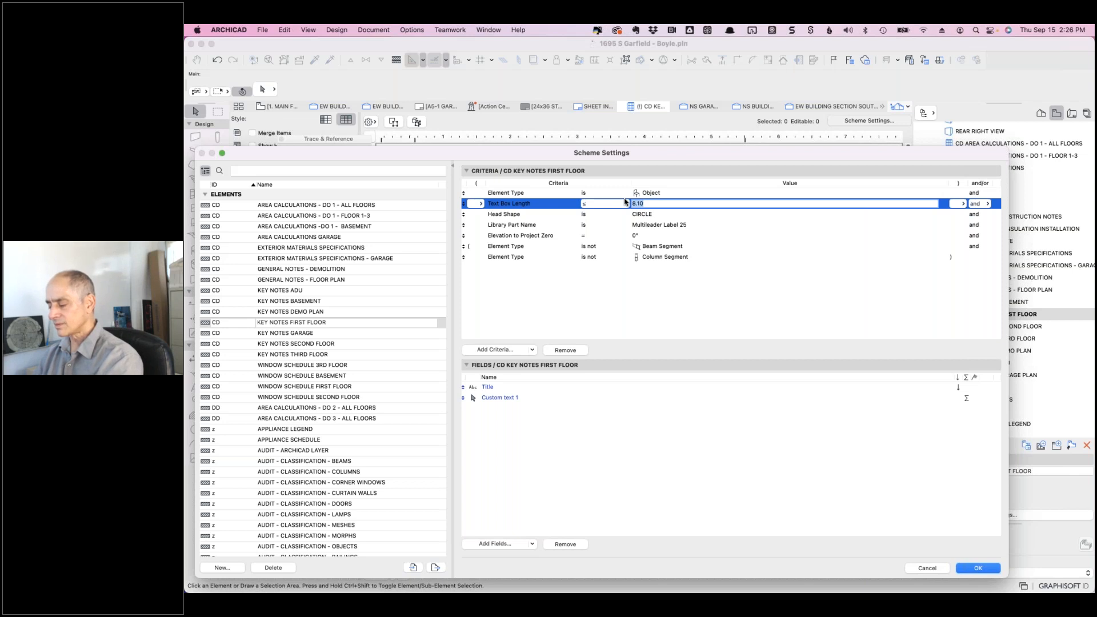
pyautogui.write('15')
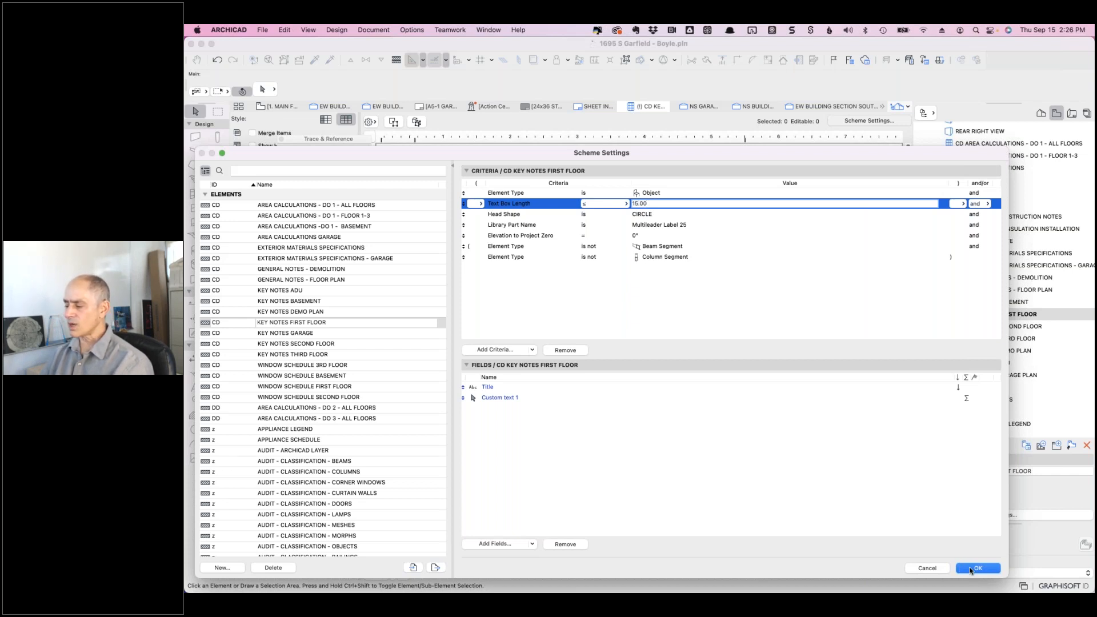
pyautogui.click(976, 568)
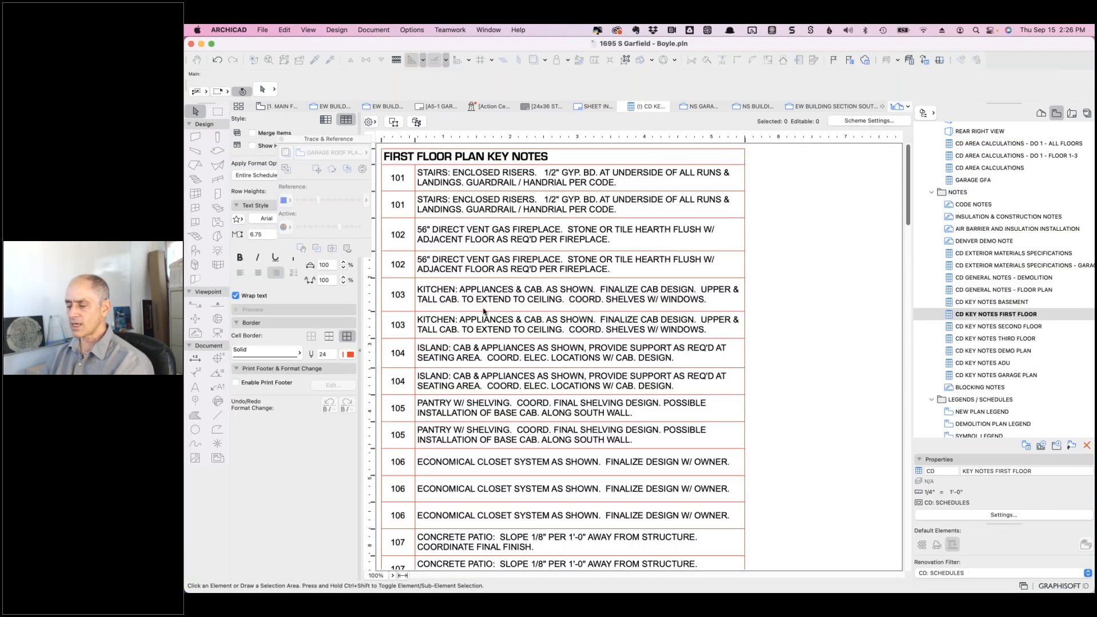
# - Scroll the updated schedule to confirm note 101 is listed, then return to the floor plan
pyautogui.scroll(-10, 483, 311)
pyautogui.scroll(-20, 484, 312)
pyautogui.scroll(10, 483, 331)
pyautogui.scroll(-12, 484, 350)
pyautogui.scroll(10, 410, 275)
pyautogui.scroll(10, 410, 274)
pyautogui.scroll(5, 409, 275)
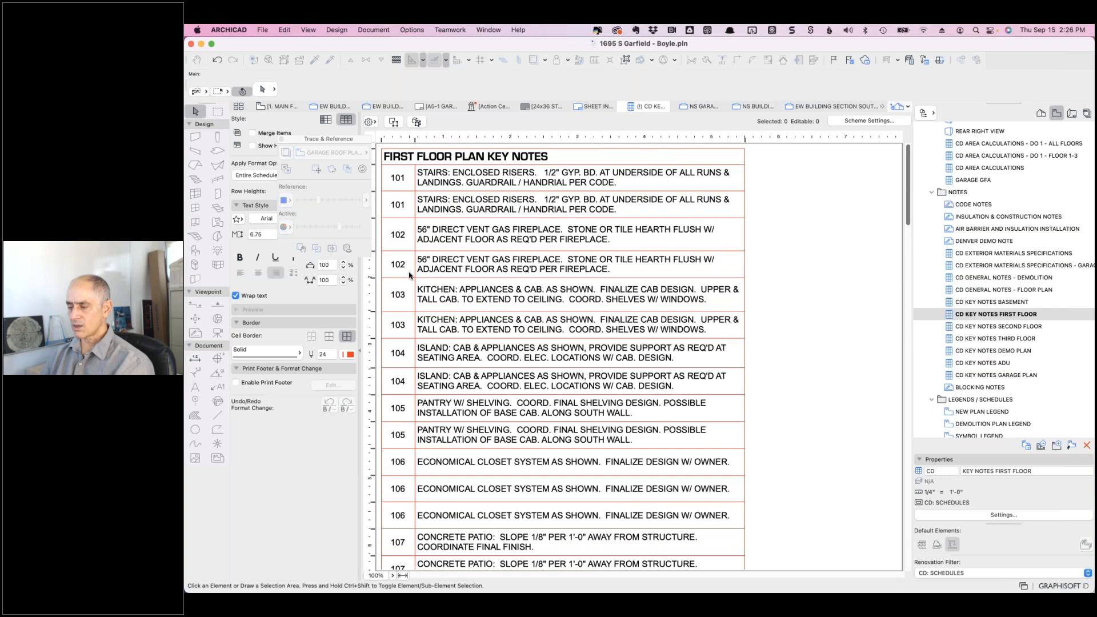
pyautogui.scroll(-10, 408, 275)
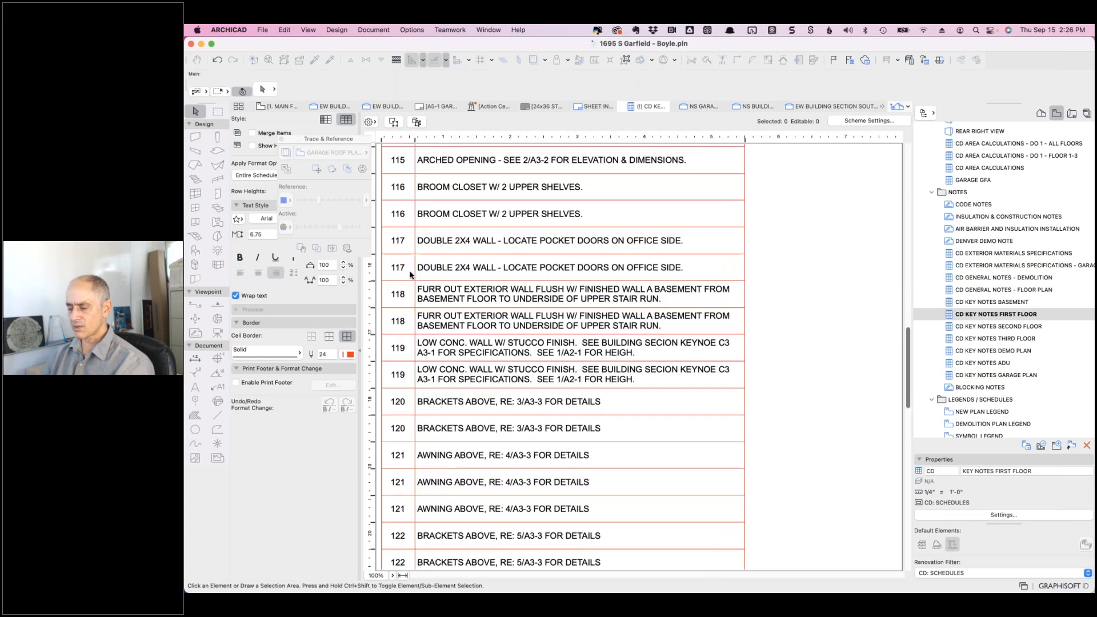
pyautogui.scroll(10, 411, 274)
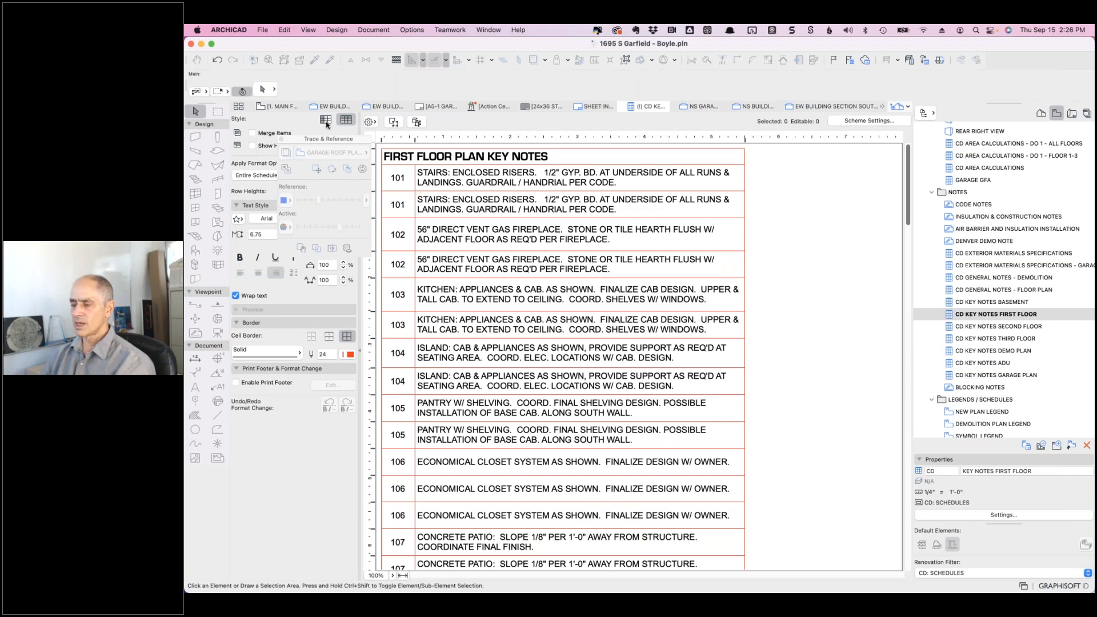
pyautogui.click(285, 109)
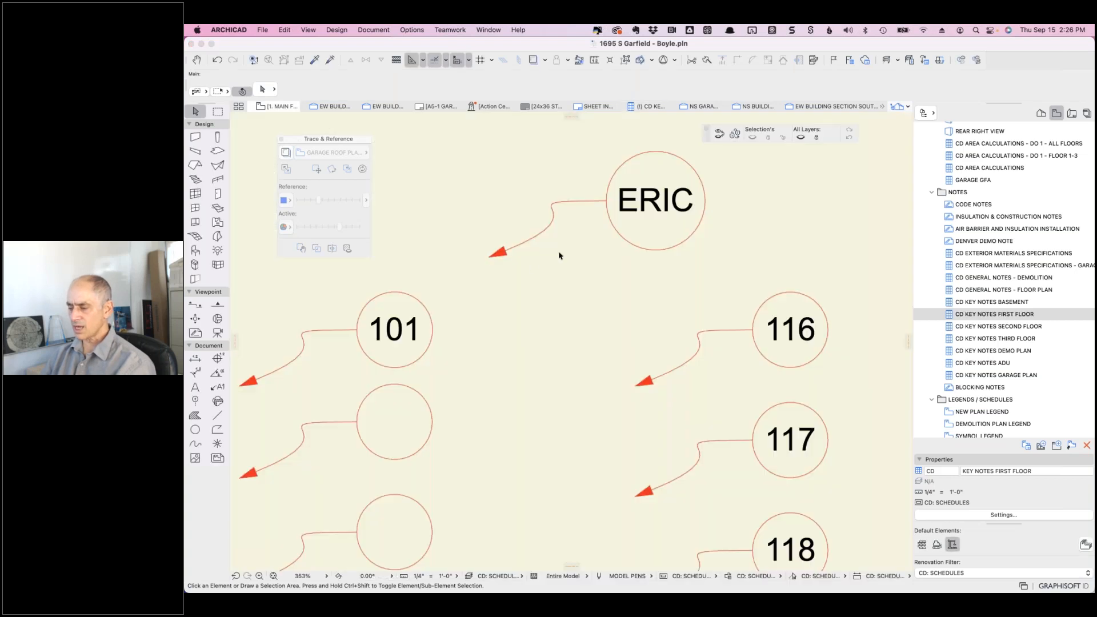
# - Inspect the test label's Text Style, Title Style, Arrowhead and Pointer parameters, then cancel unchanged
pyautogui.click(663, 204)
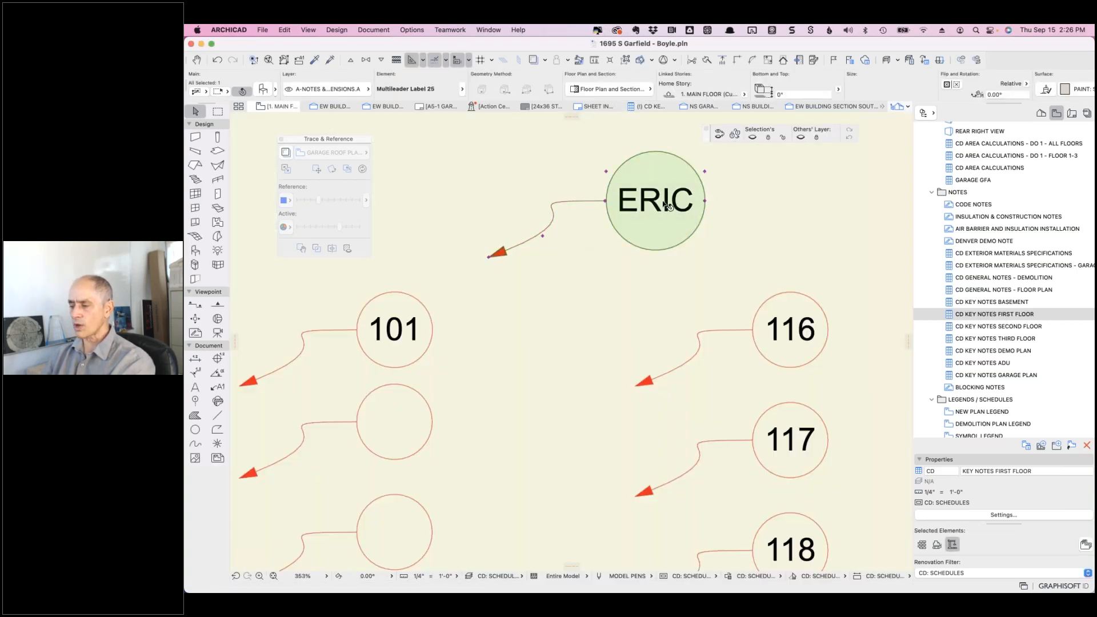
pyautogui.click(263, 89)
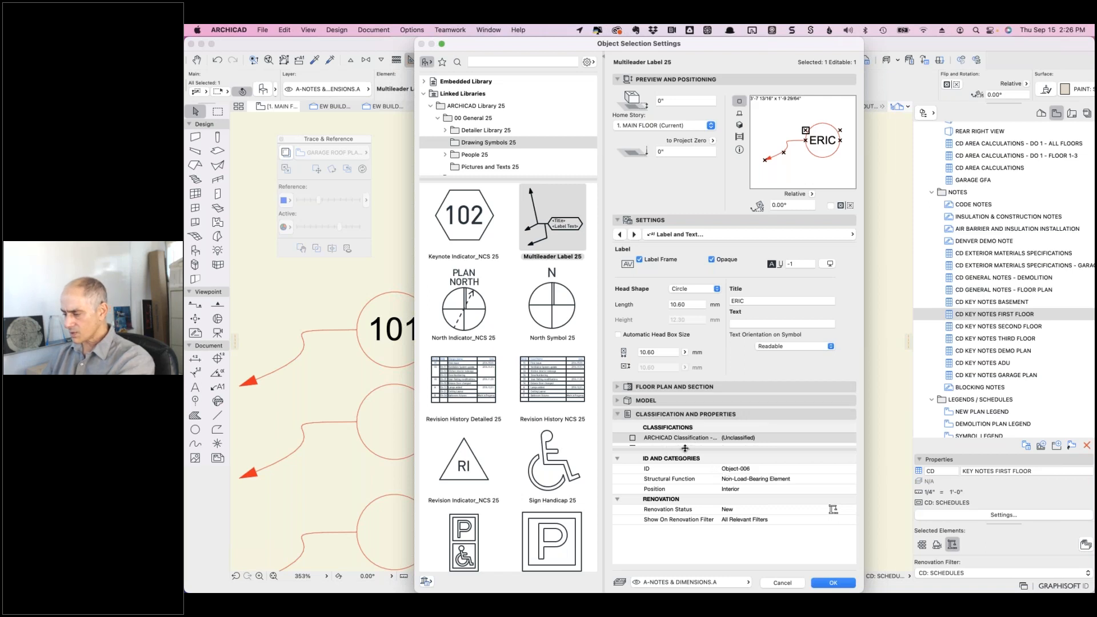
pyautogui.moveTo(685, 449); pyautogui.dragTo(730, 516)
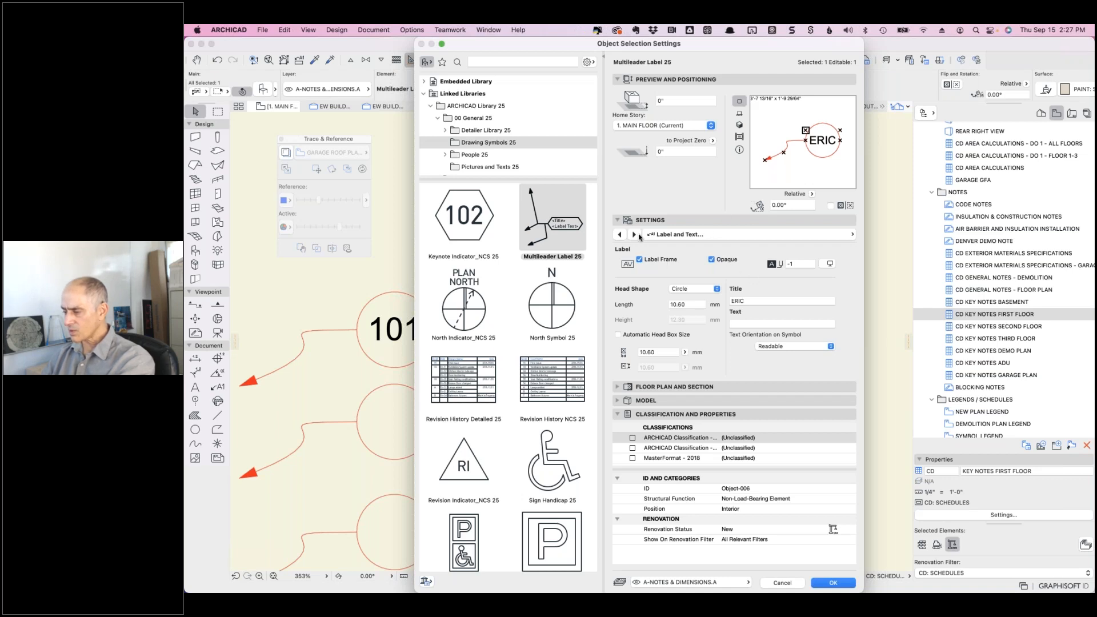
pyautogui.click(666, 237)
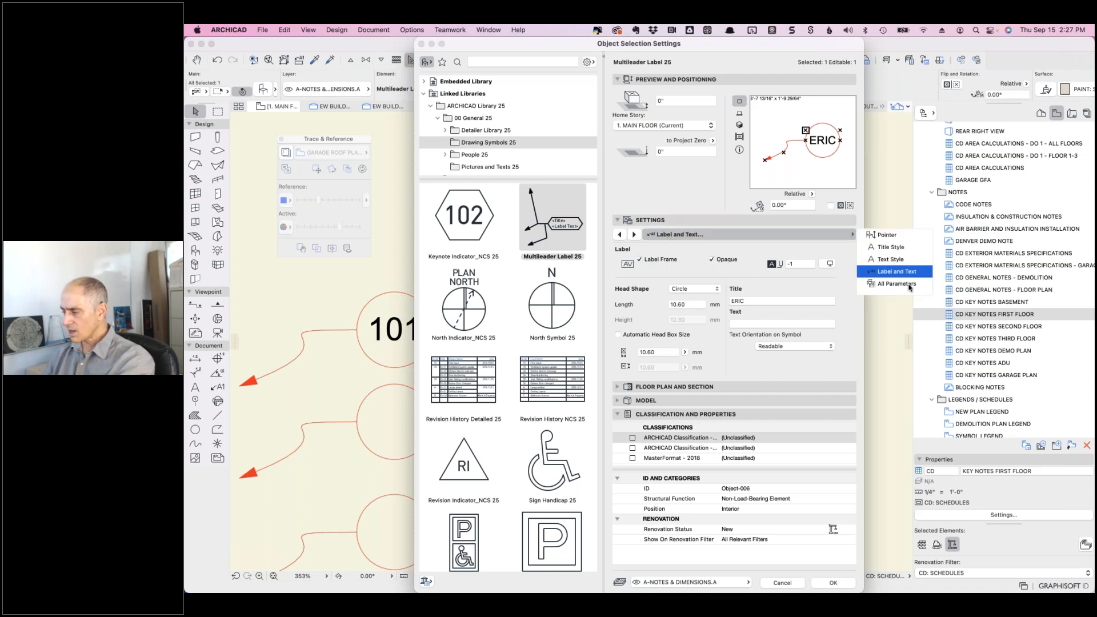
pyautogui.click(908, 285)
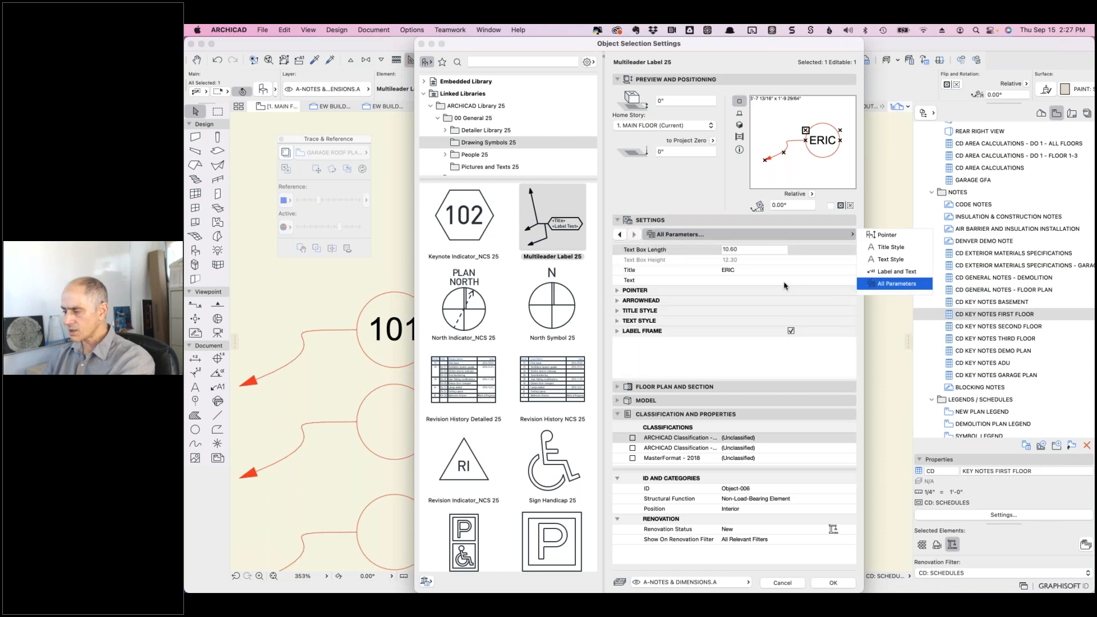
pyautogui.click(617, 321)
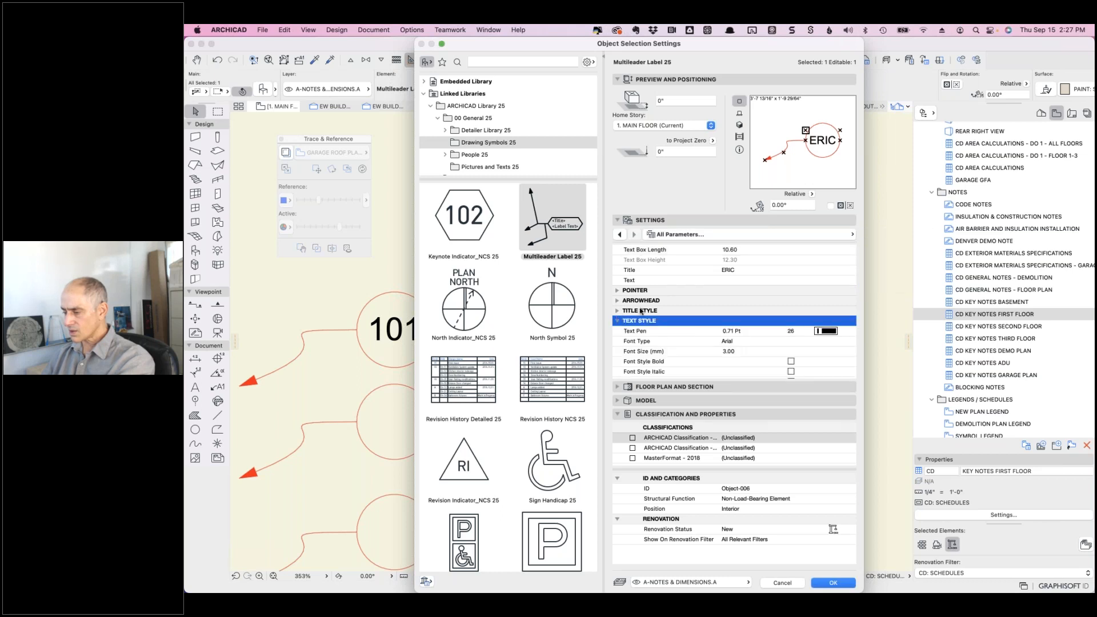
pyautogui.click(617, 310)
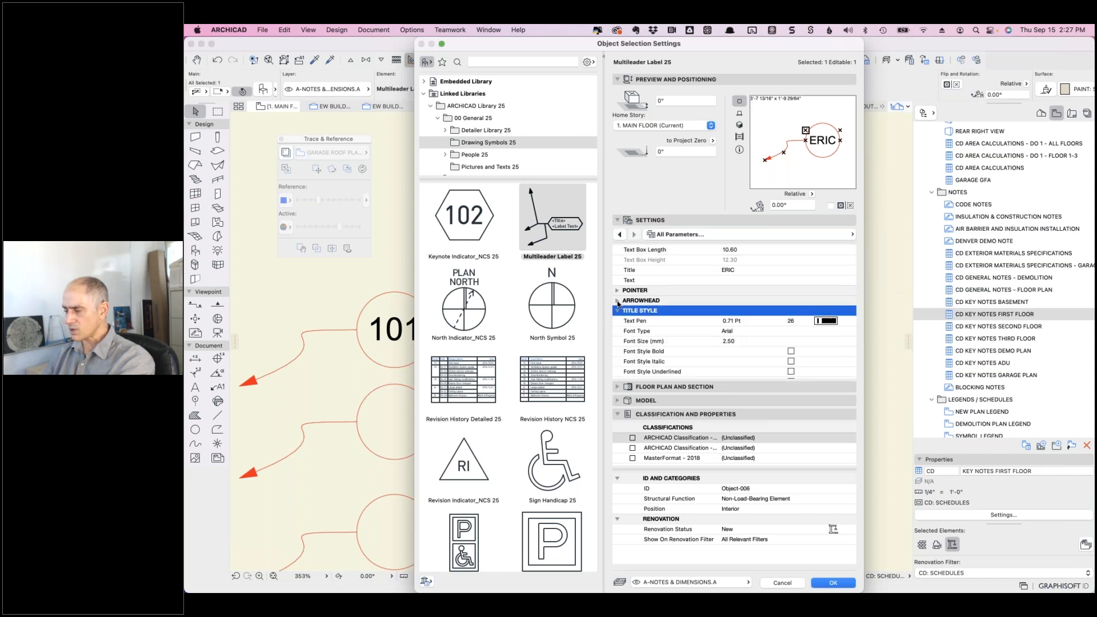
pyautogui.click(618, 301)
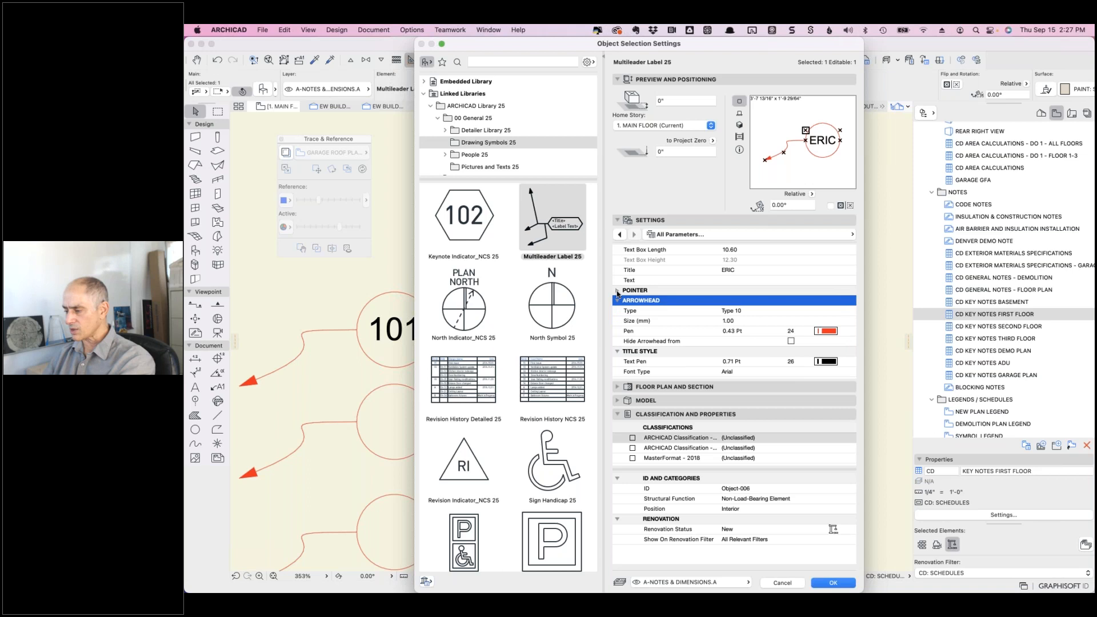
pyautogui.click(617, 291)
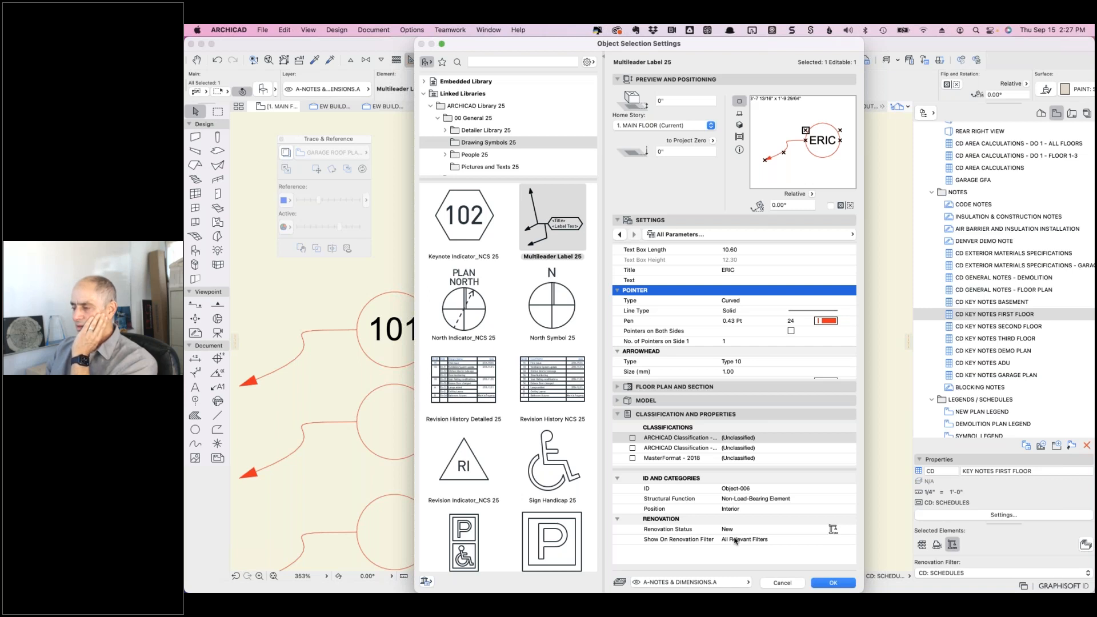
pyautogui.click(783, 582)
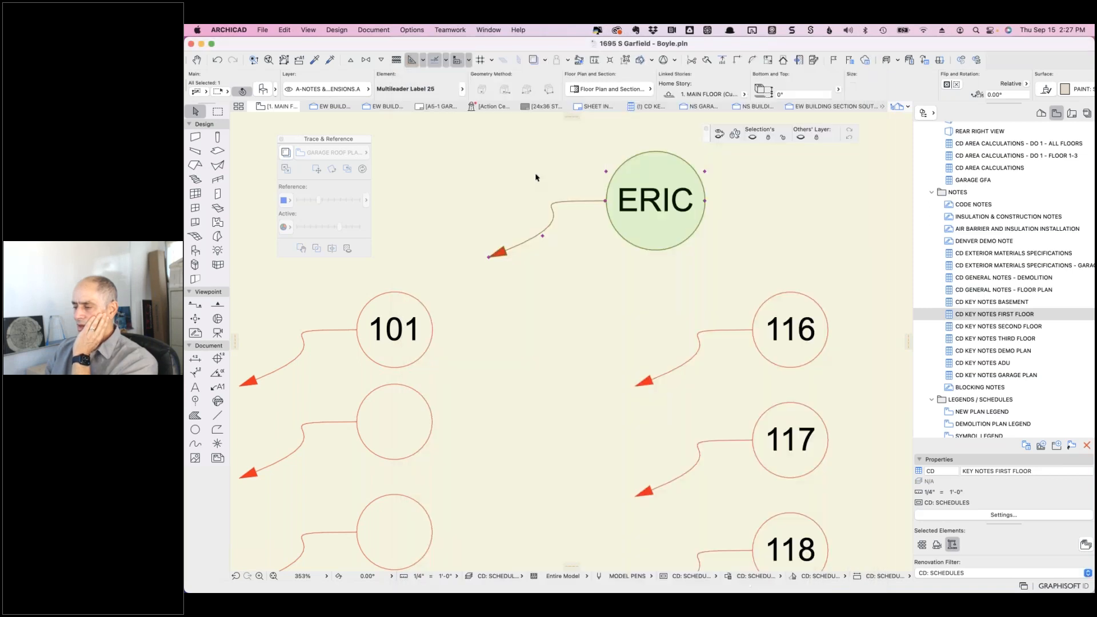
# - Replace the test label's name title with E10 in its settings and confirm
pyautogui.click(655, 203)
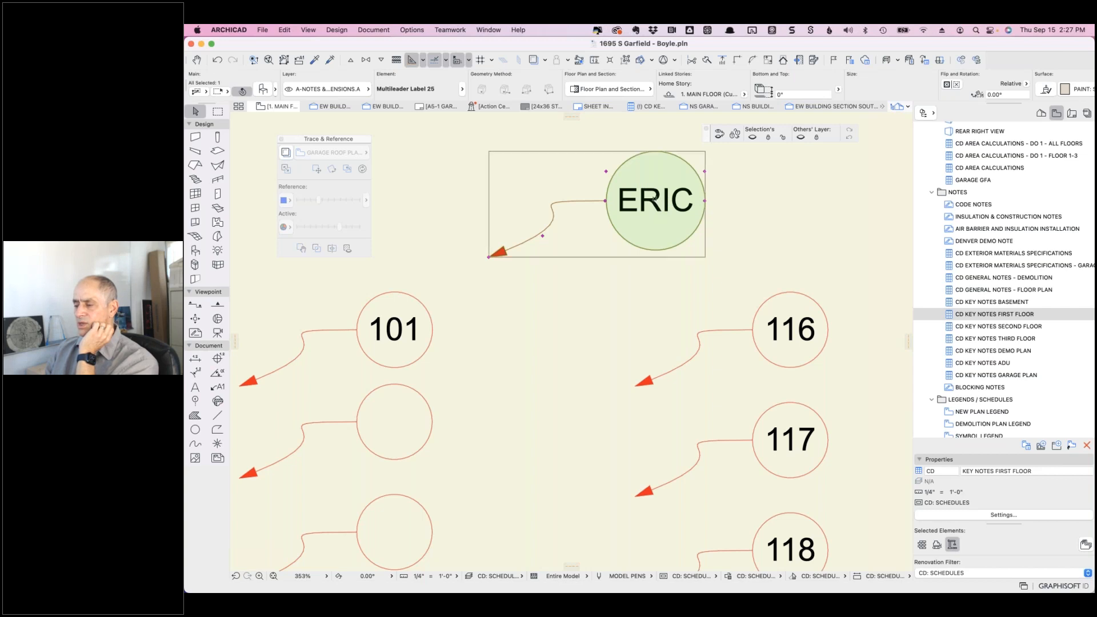
pyautogui.press('Escape')
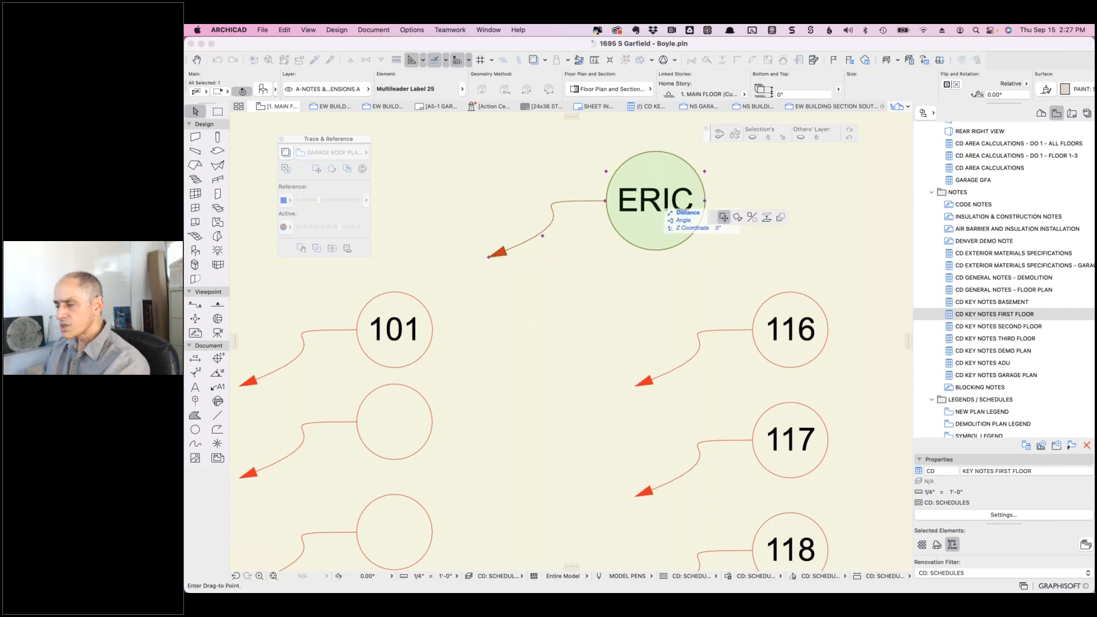
pyautogui.click(263, 89)
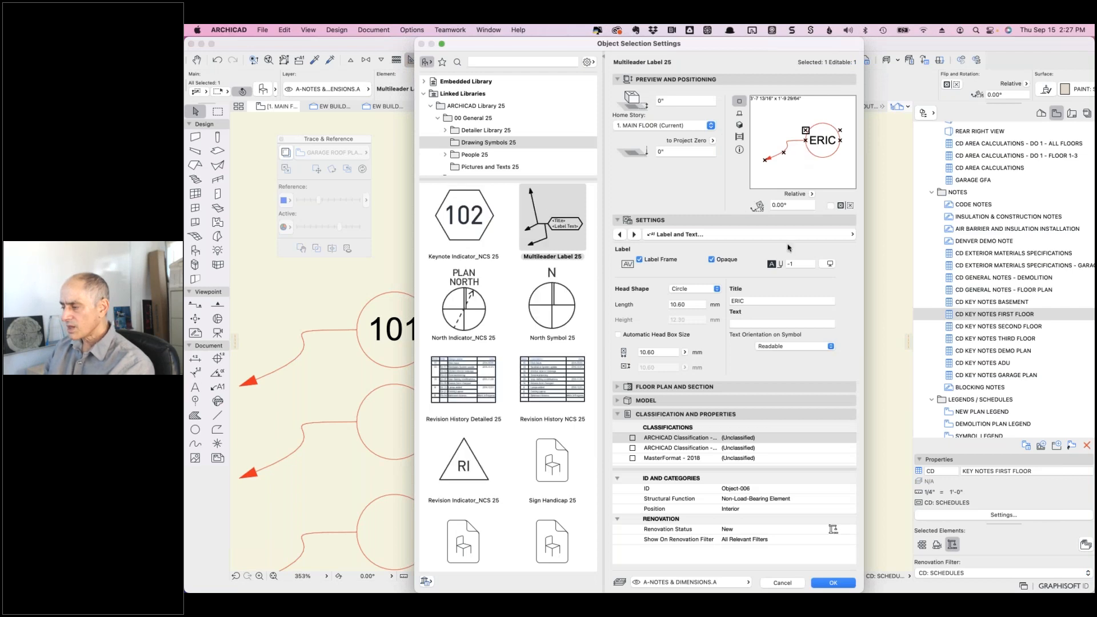
pyautogui.click(759, 300)
pyautogui.doubleClick(737, 301)
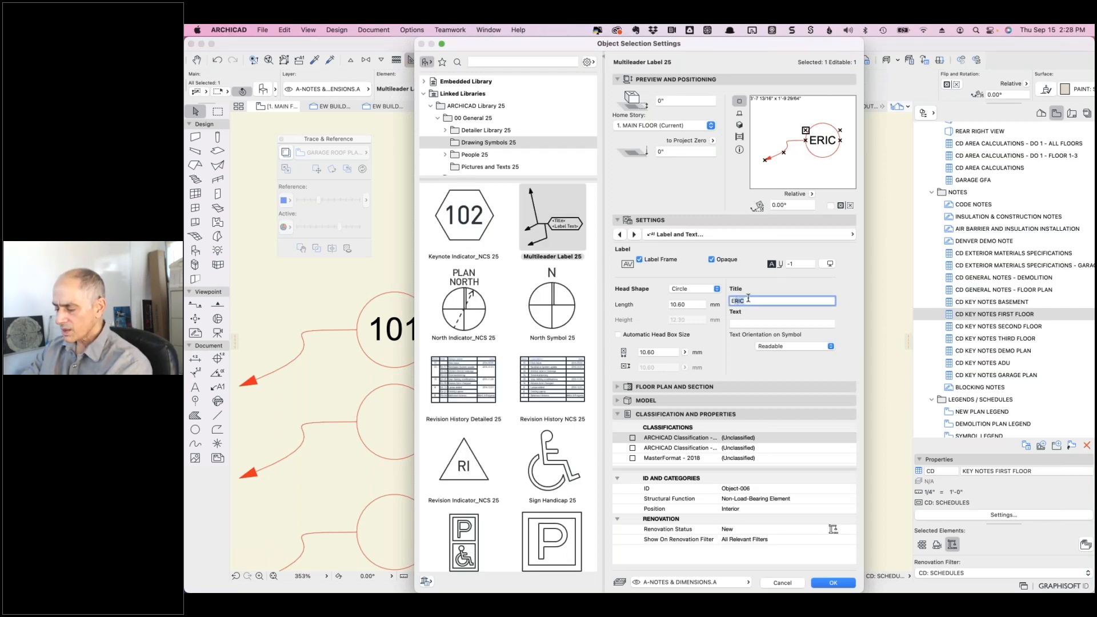
pyautogui.write('E10')
pyautogui.doubleClick(745, 300)
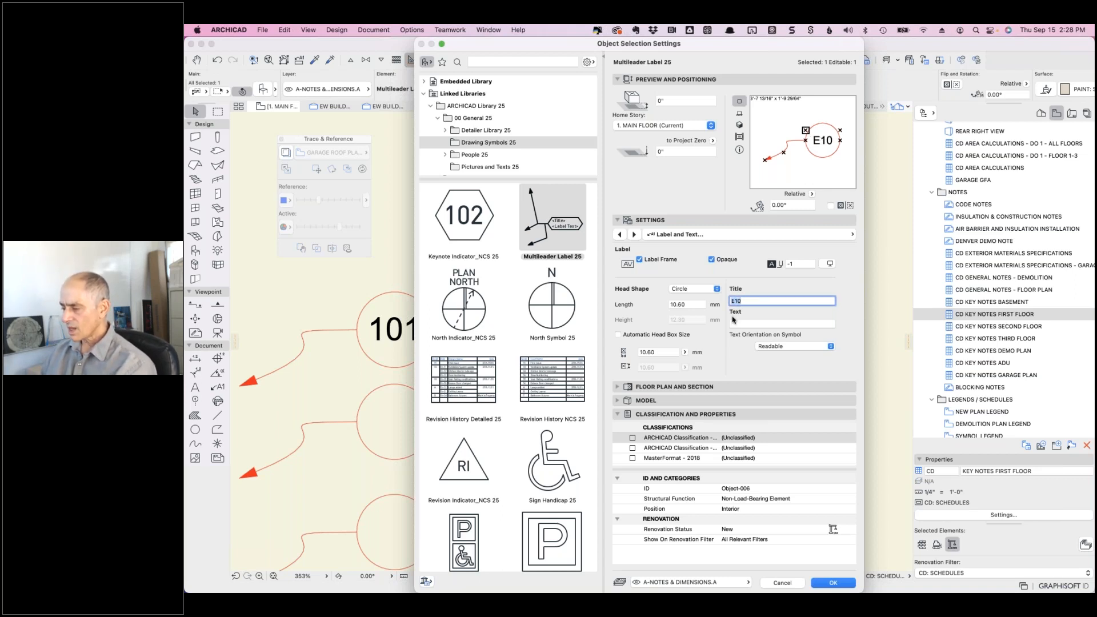
pyautogui.click(832, 583)
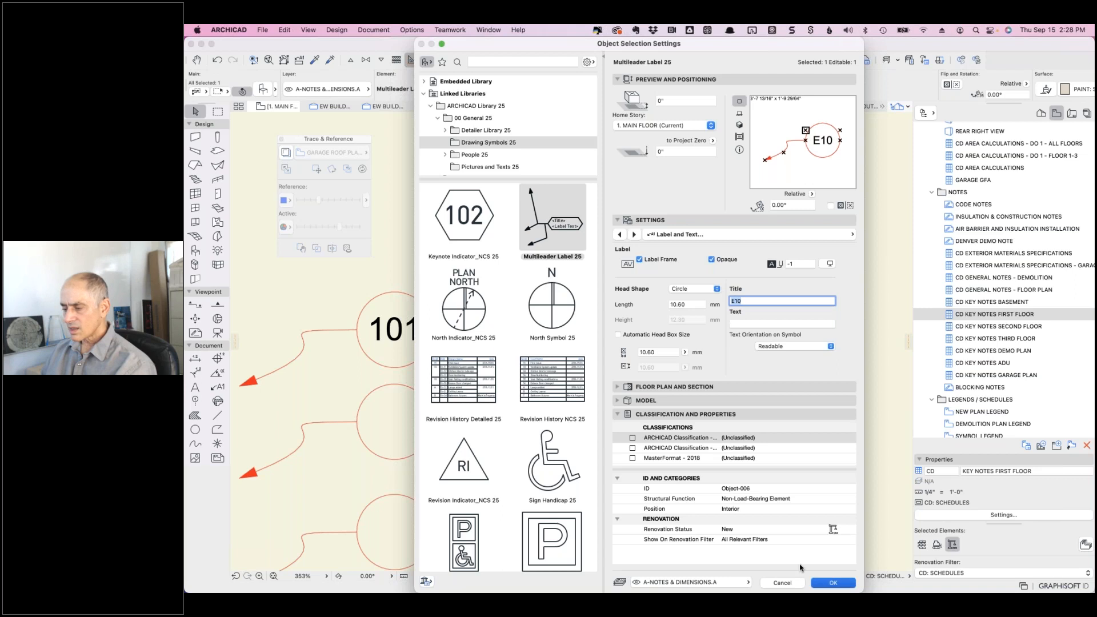
pyautogui.press('Escape')
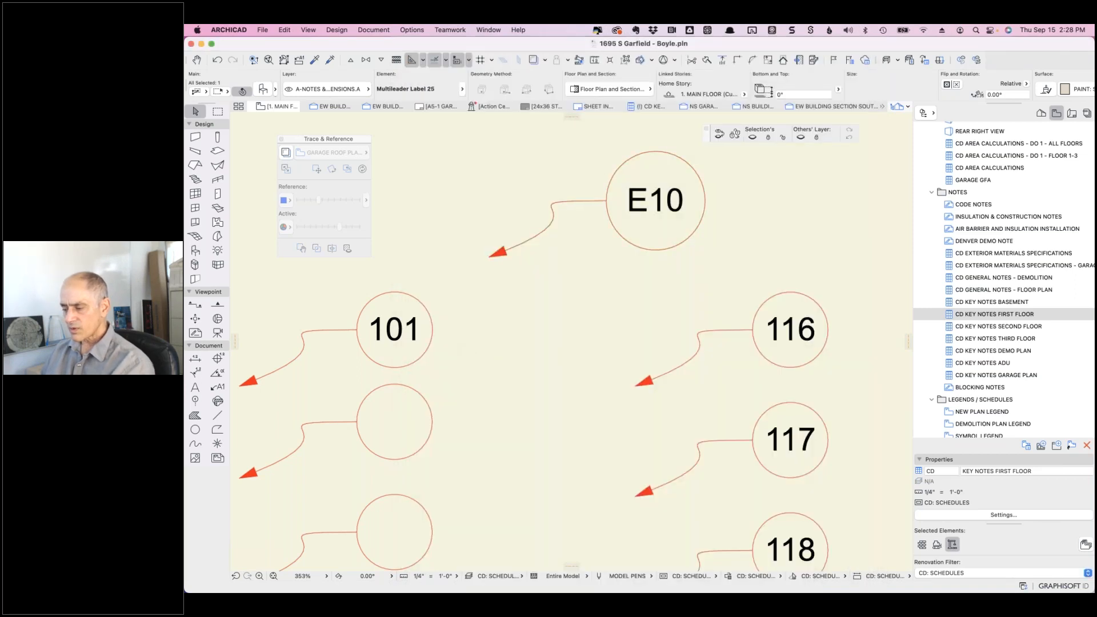
# - Check the 101 label's settings for comparison and close them unchanged
pyautogui.keyDown('shift'); pyautogui.click(397, 329); pyautogui.keyUp('shift')
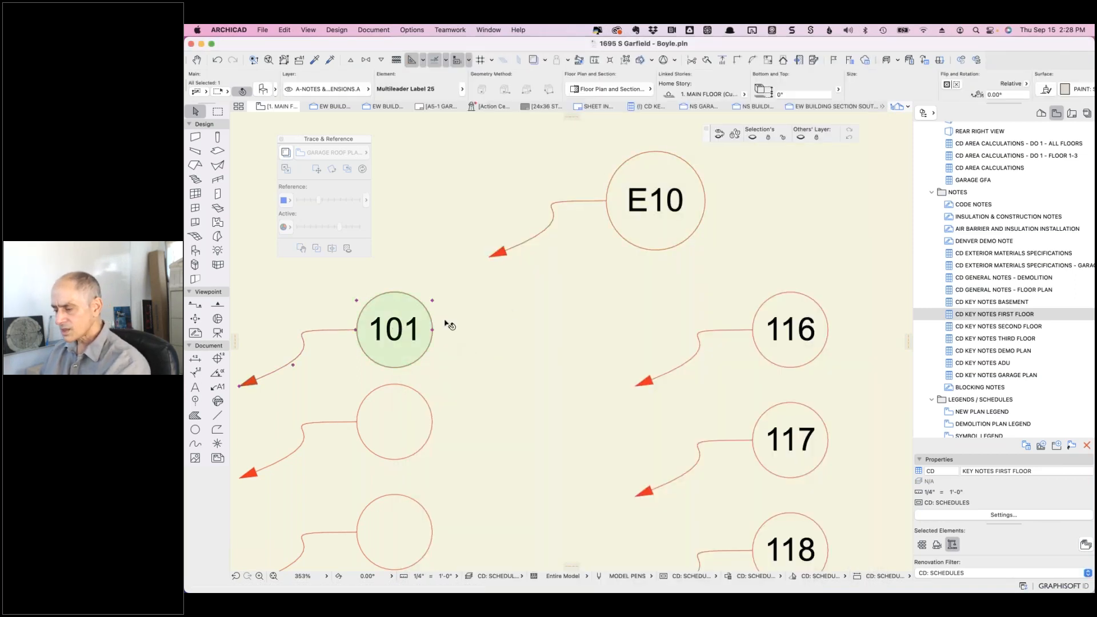
pyautogui.press('super+t')
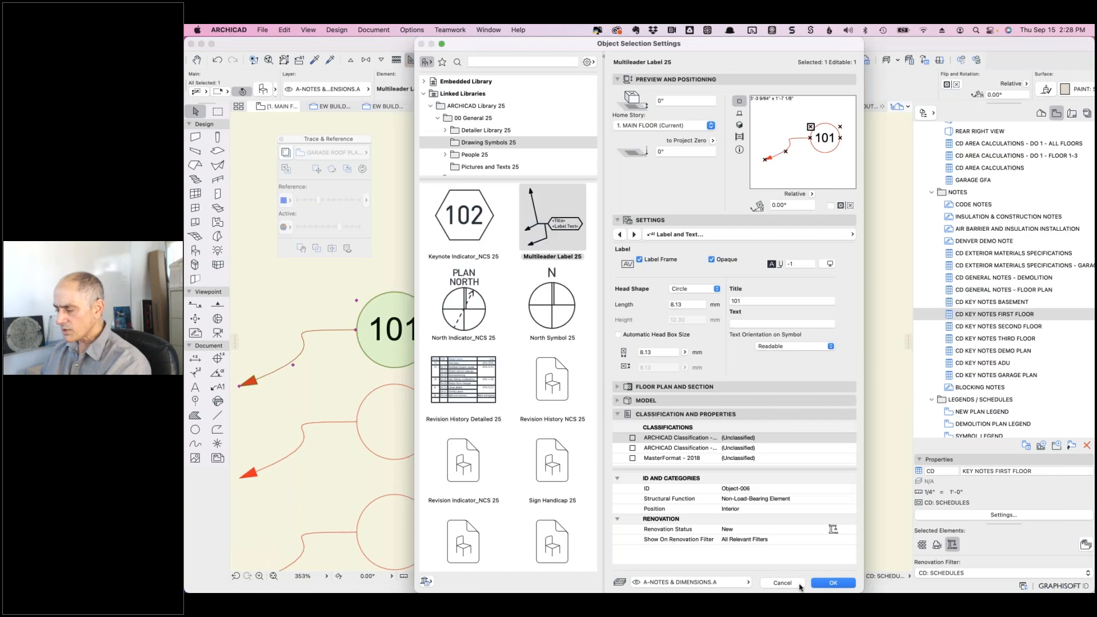
pyautogui.click(790, 584)
pyautogui.press('Escape')
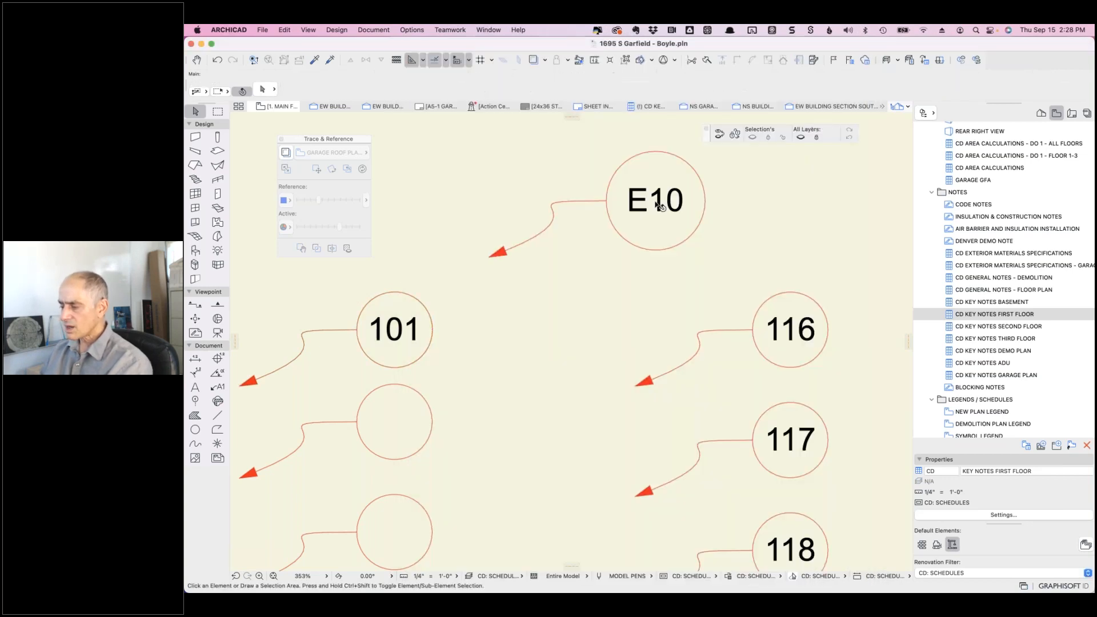
# - Change the E10 label's head Length from 10.60 to 8.51 mm
pyautogui.click(665, 153)
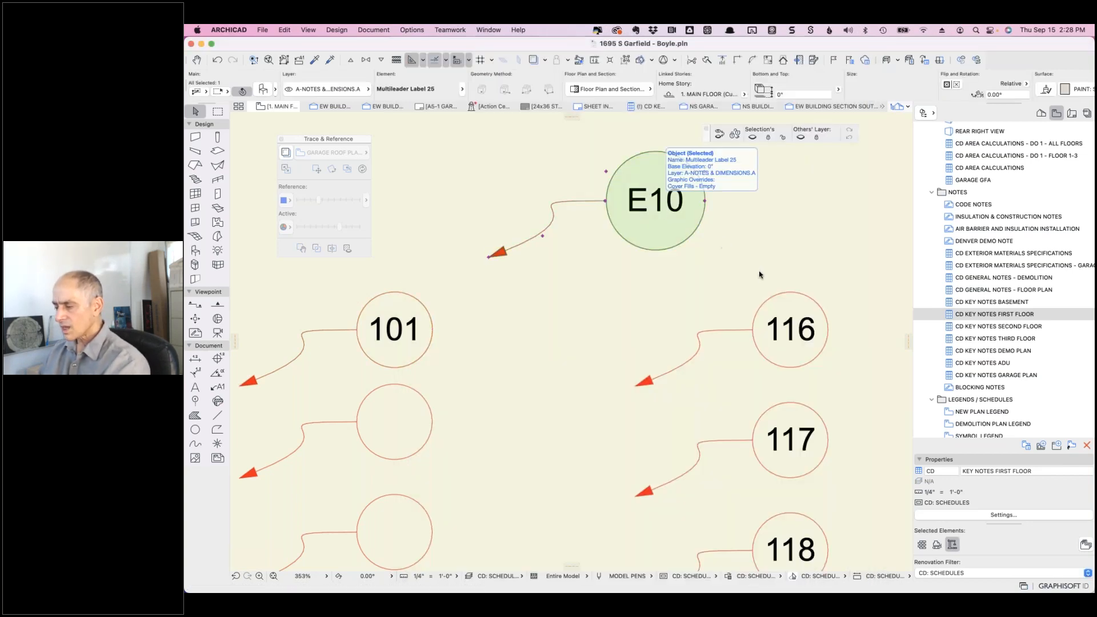
pyautogui.press('super+t')
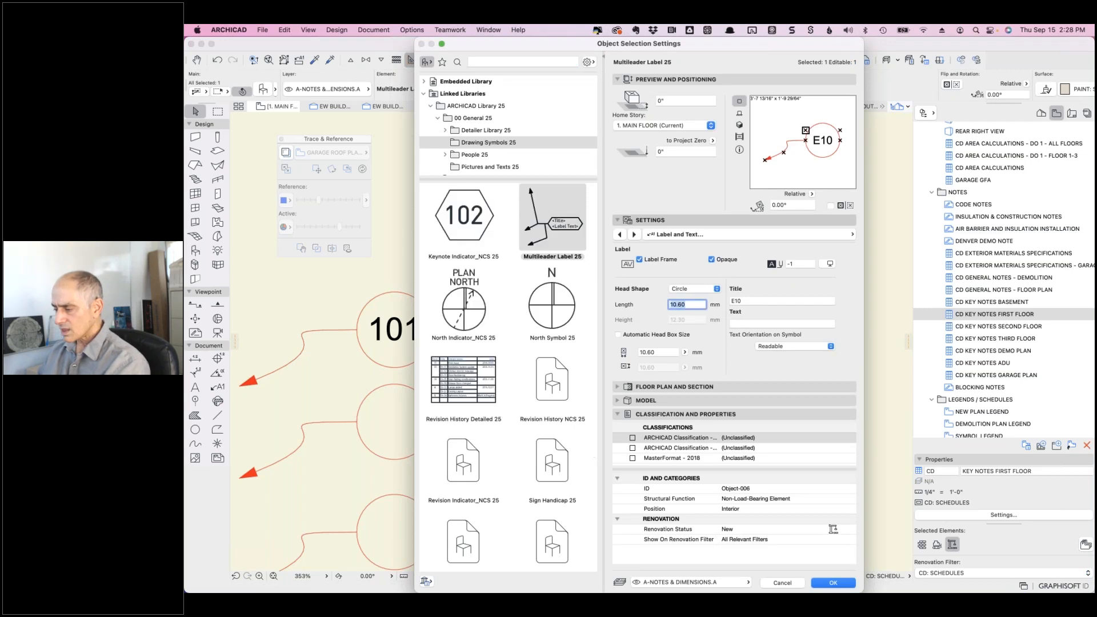
pyautogui.doubleClick(691, 304)
pyautogui.write('8.13')
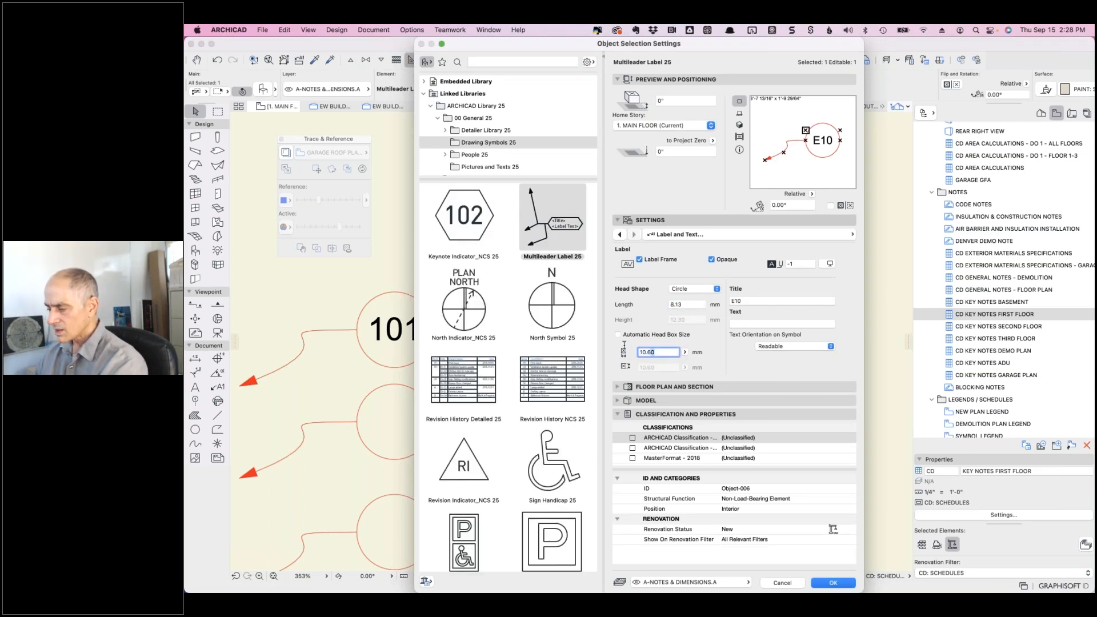
pyautogui.press('Tab')
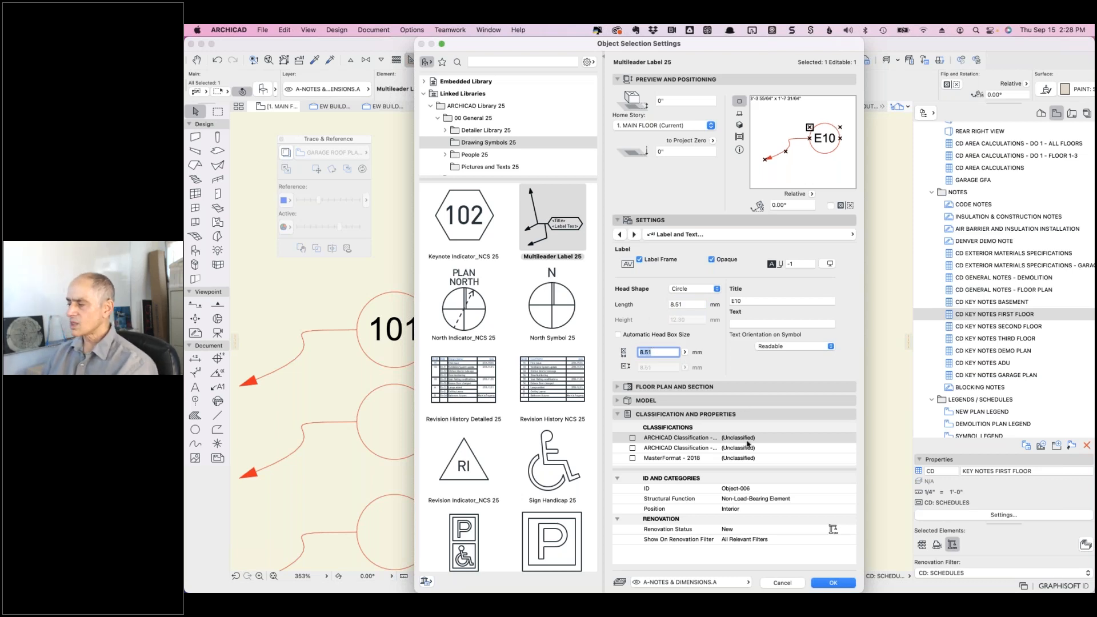
pyautogui.click(834, 583)
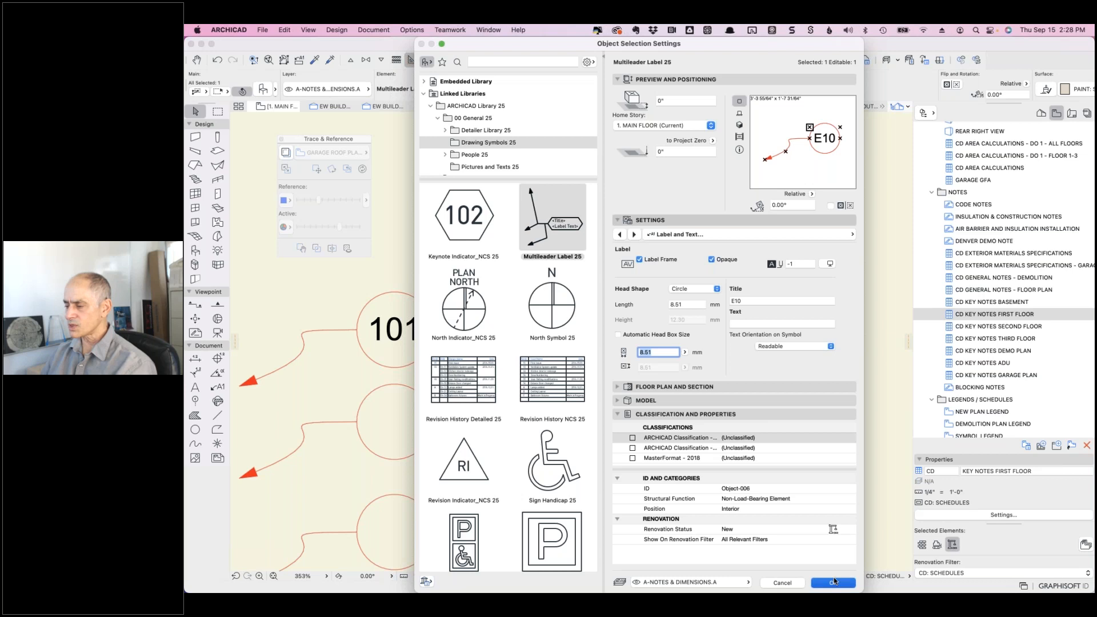
pyautogui.click(624, 269)
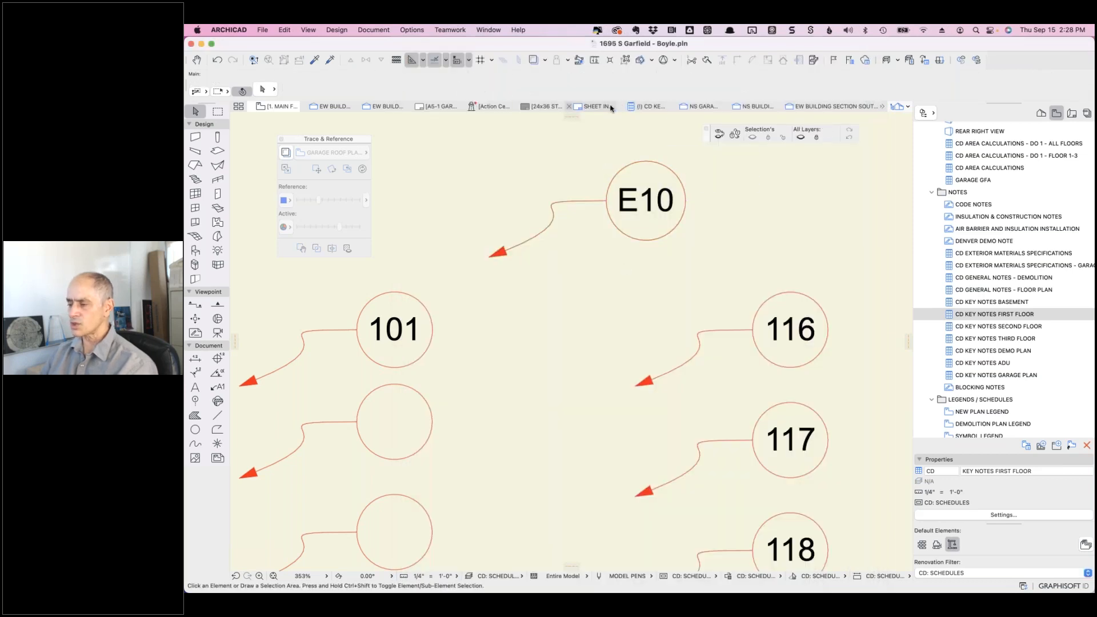
# - Switch to the CD Key Notes schedule and review its Scheme Settings criteria and fields without changes
pyautogui.click(645, 106)
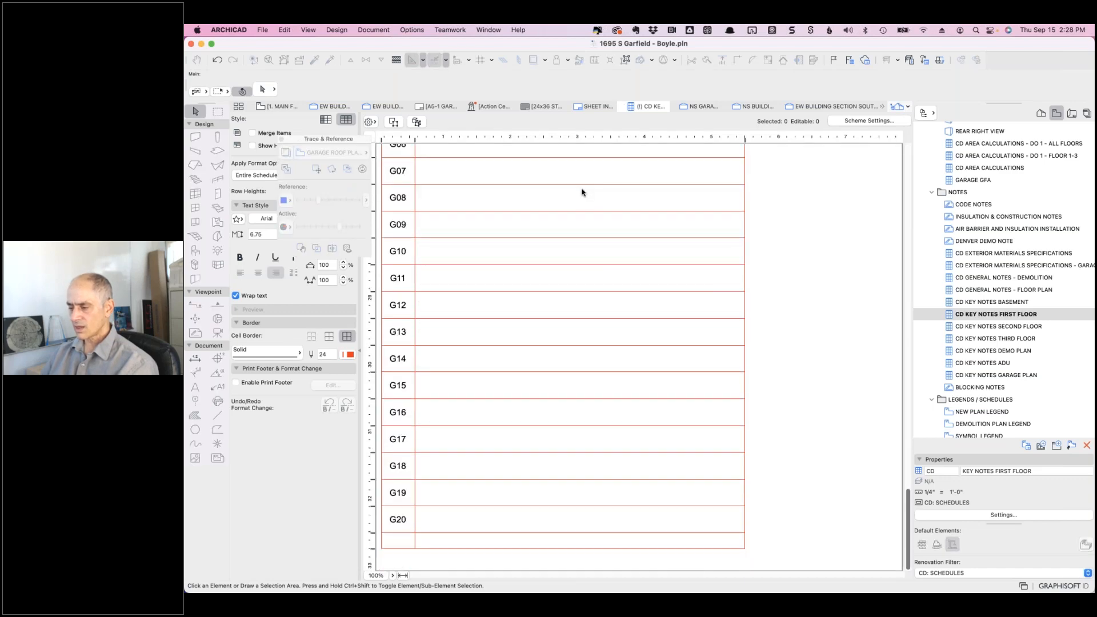
pyautogui.scroll(20, 582, 193)
pyautogui.scroll(-20, 580, 191)
pyautogui.scroll(20, 581, 191)
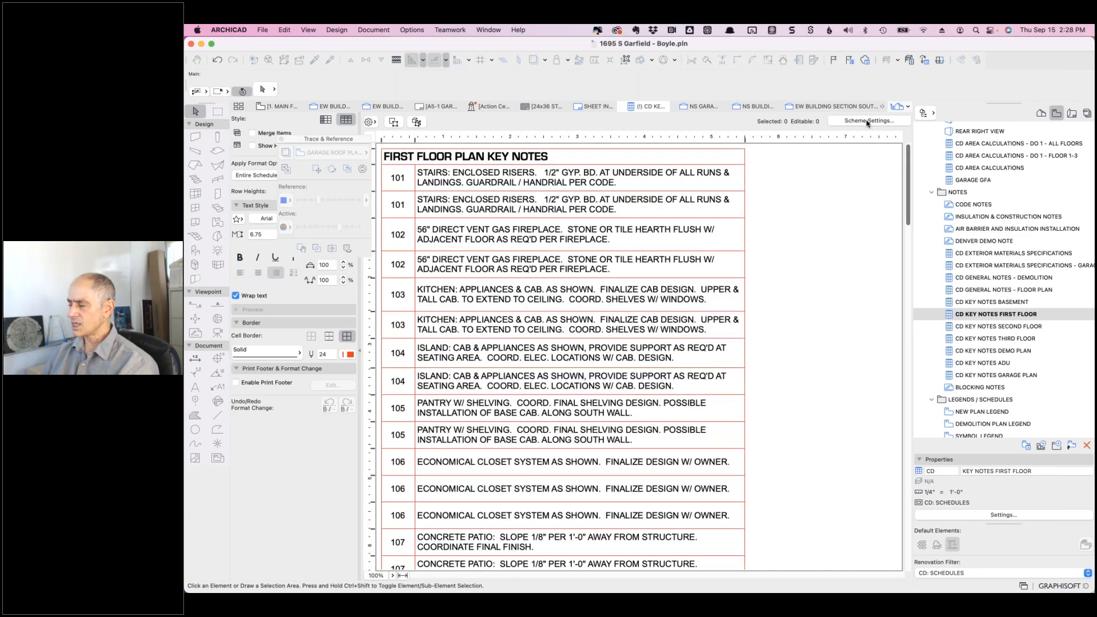
pyautogui.click(867, 122)
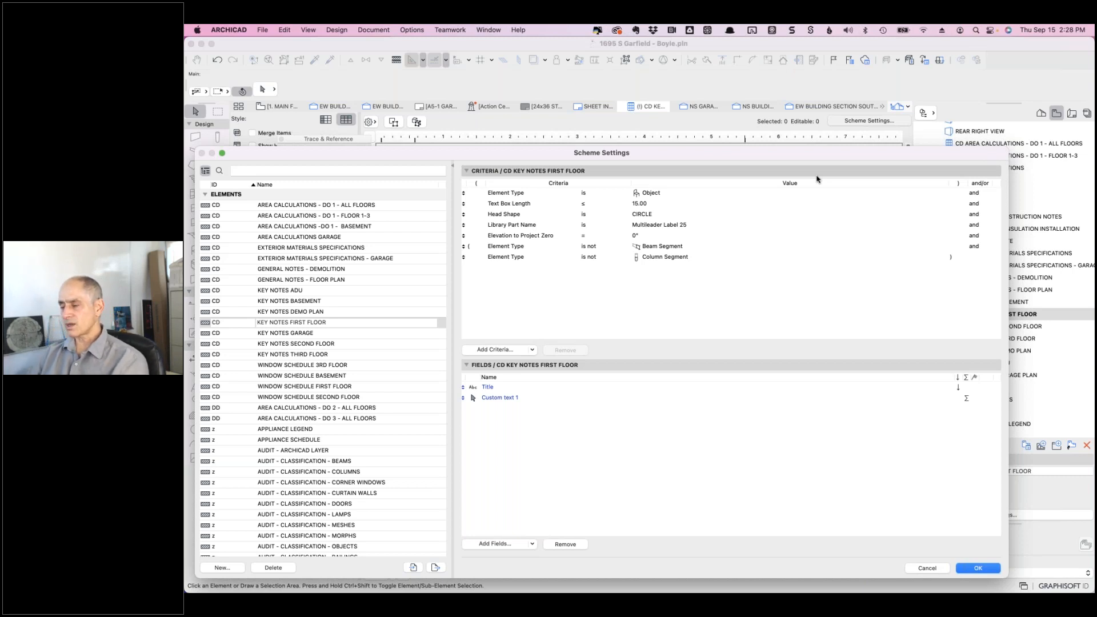
pyautogui.click(509, 399)
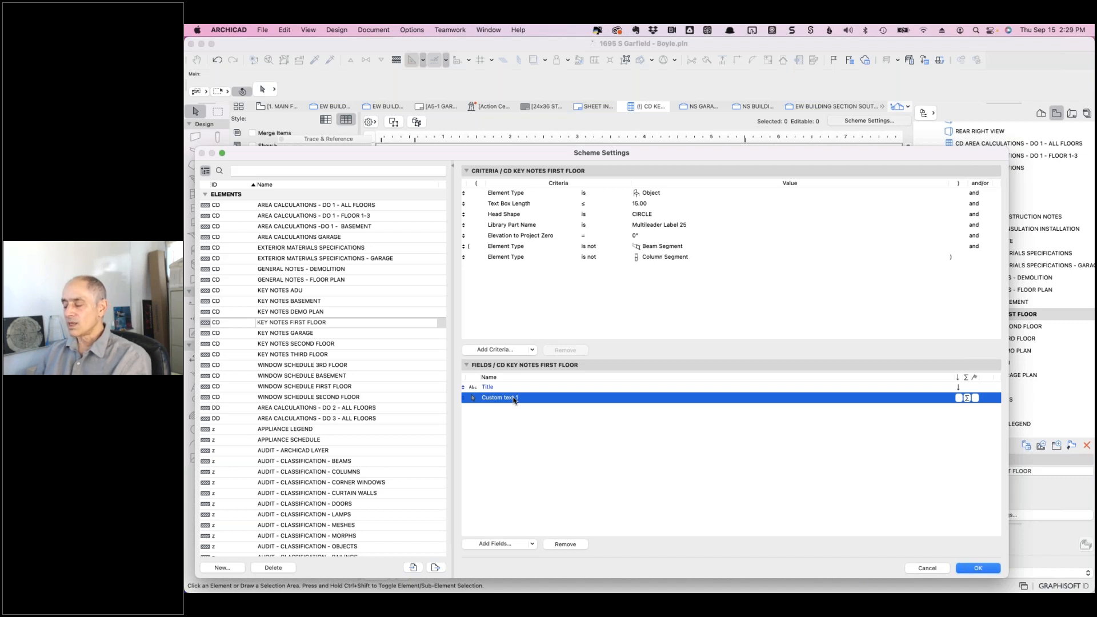
pyautogui.click(926, 568)
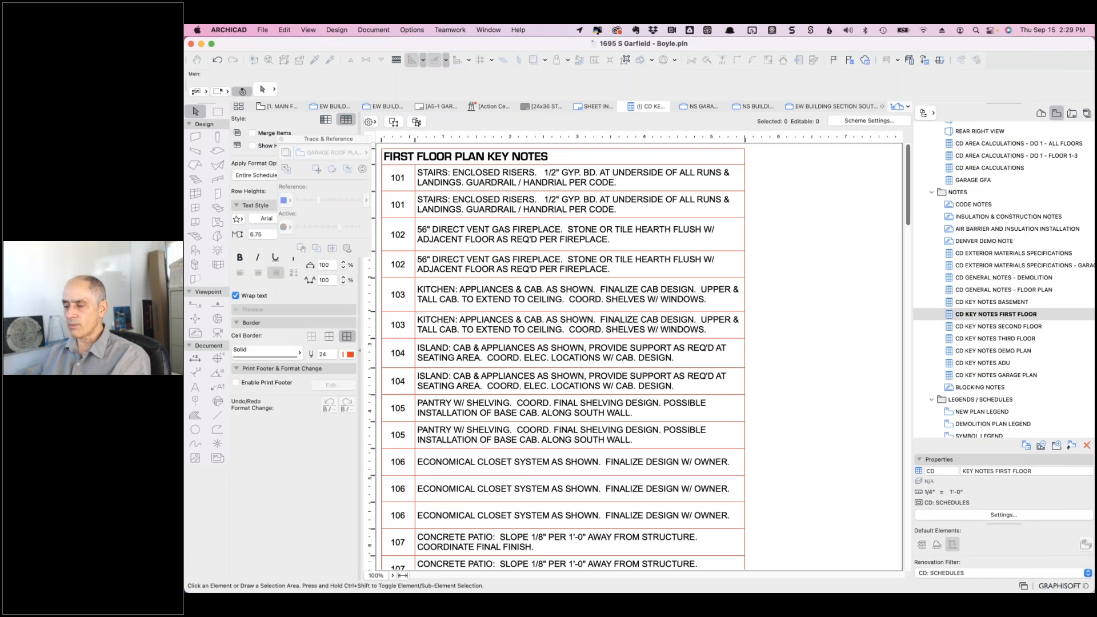
# - Check Merge Items so each note from 101 lists once, then click into note 101's text
pyautogui.click(252, 133)
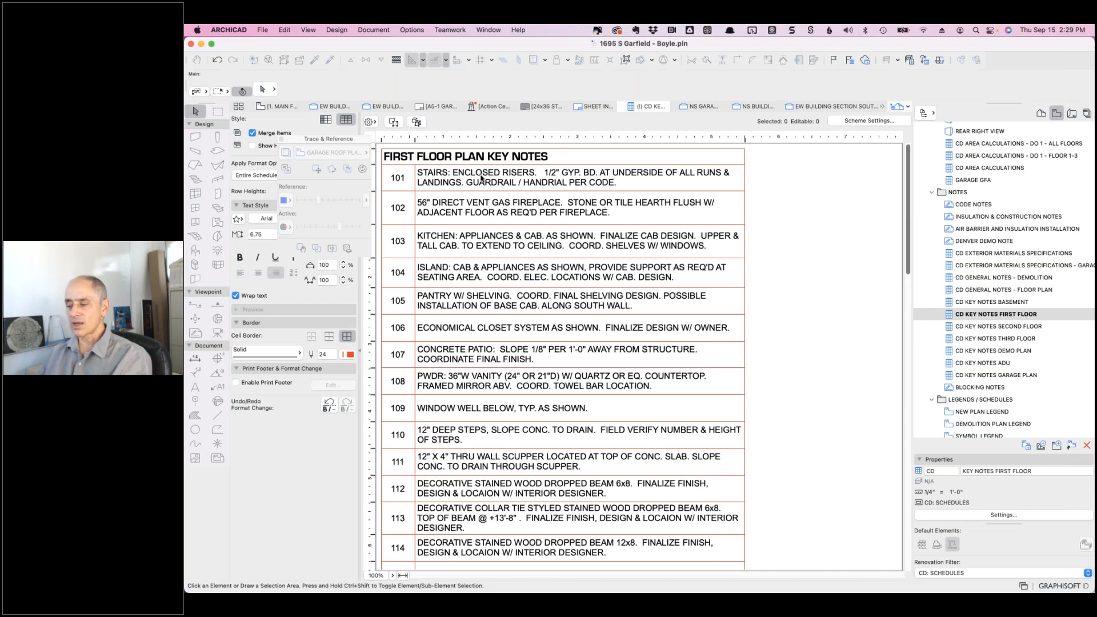
pyautogui.click(597, 185)
pyautogui.moveTo(604, 181); pyautogui.dragTo(544, 180)
pyautogui.click(604, 179)
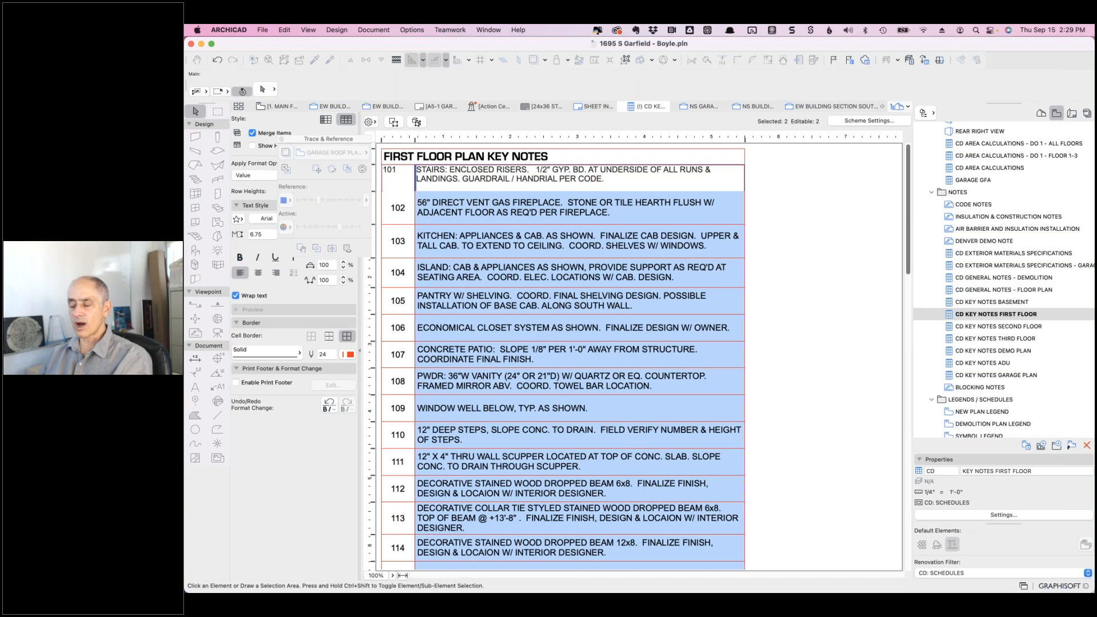
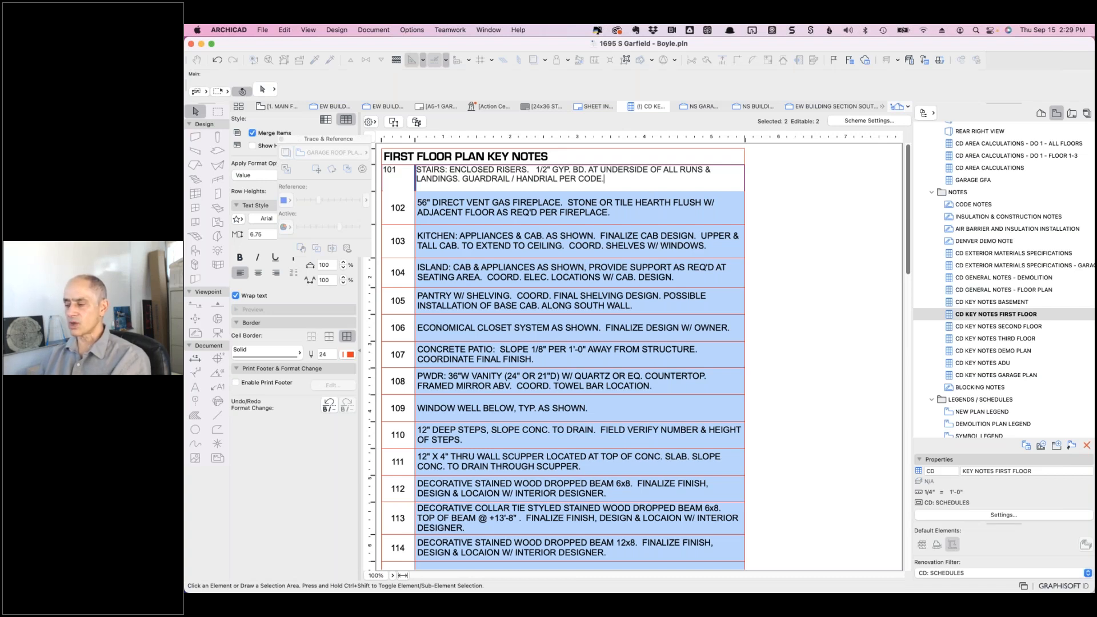
# - Open Scheme Settings for the CD Key Notes First Floor schedule
pyautogui.click(858, 123)
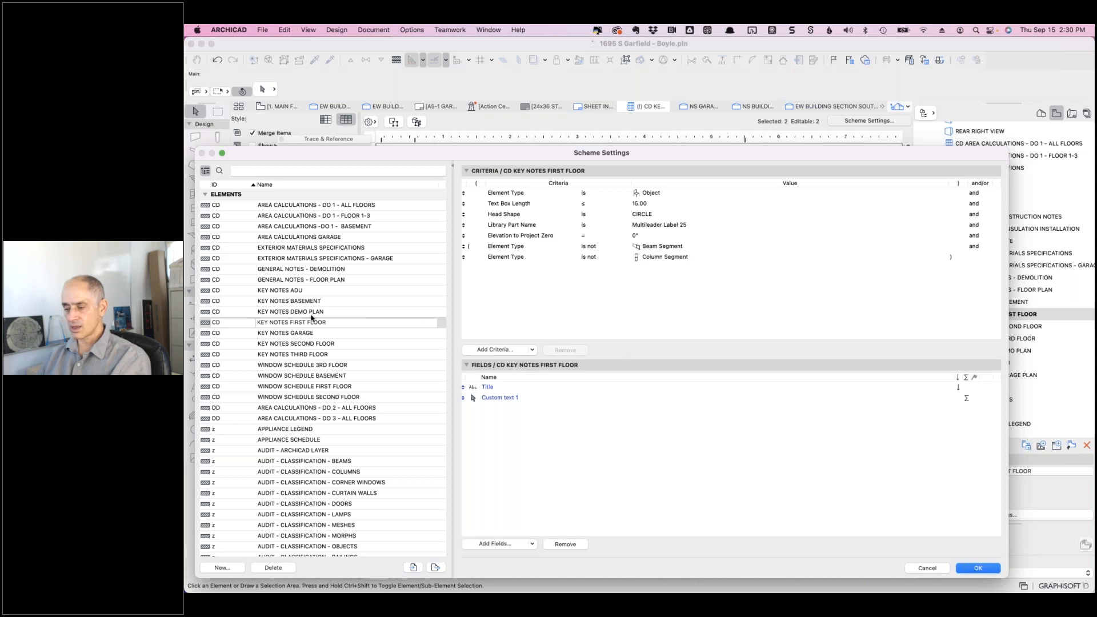
# - Duplicate the KEY NOTES FIRST FLOOR scheme, give the copy a personal name suffix, and select it
pyautogui.click(335, 323)
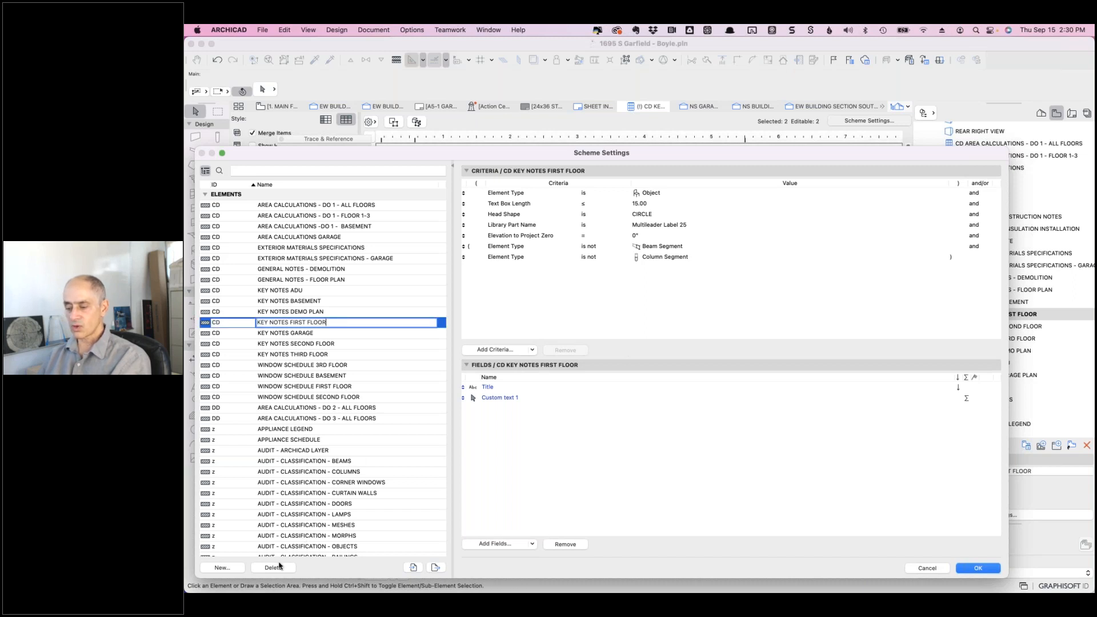
pyautogui.click(228, 568)
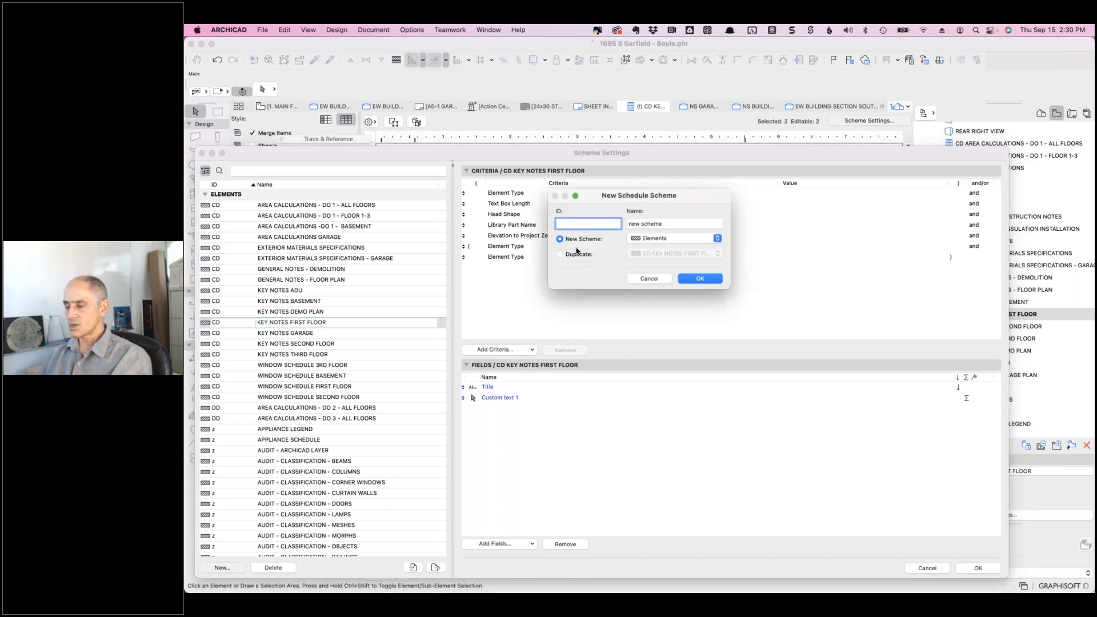
pyautogui.click(560, 254)
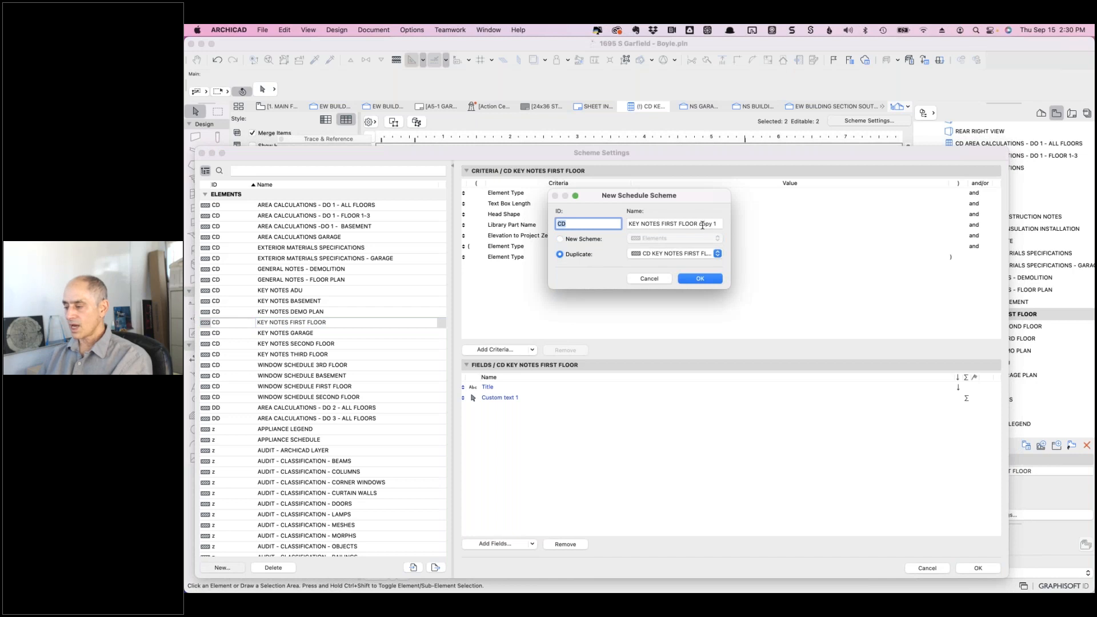
pyautogui.click(702, 225)
pyautogui.press('BackSpace')
pyautogui.press('BackSpace')
pyautogui.press('BackSpace')
pyautogui.press('BackSpace')
pyautogui.press('BackSpace')
pyautogui.press('BackSpace')
pyautogui.write('-')
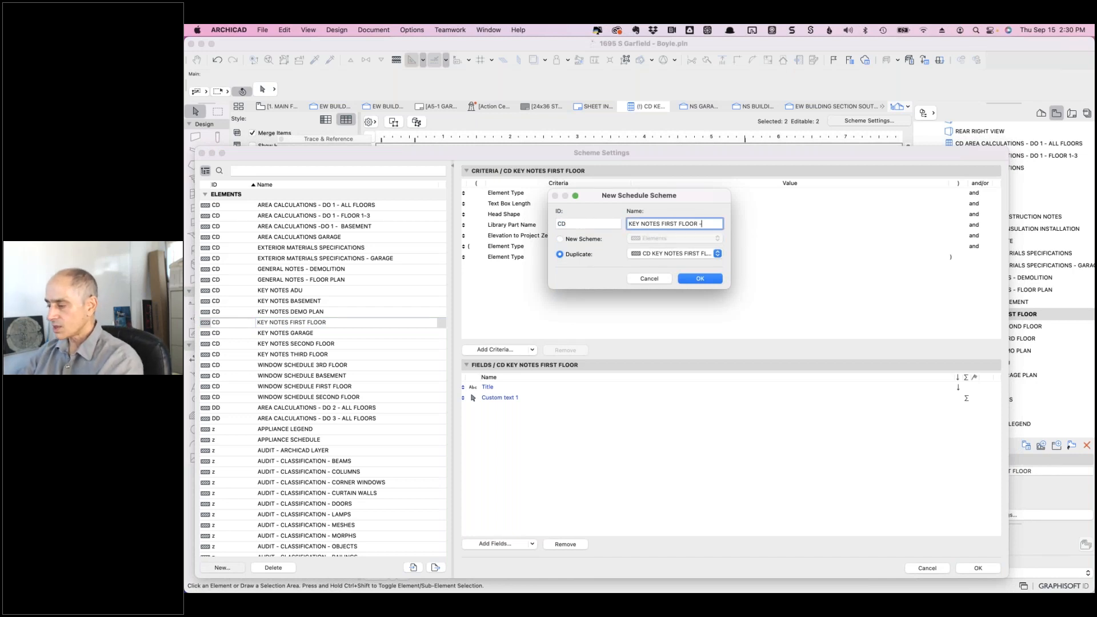
pyautogui.write(' ERIC')
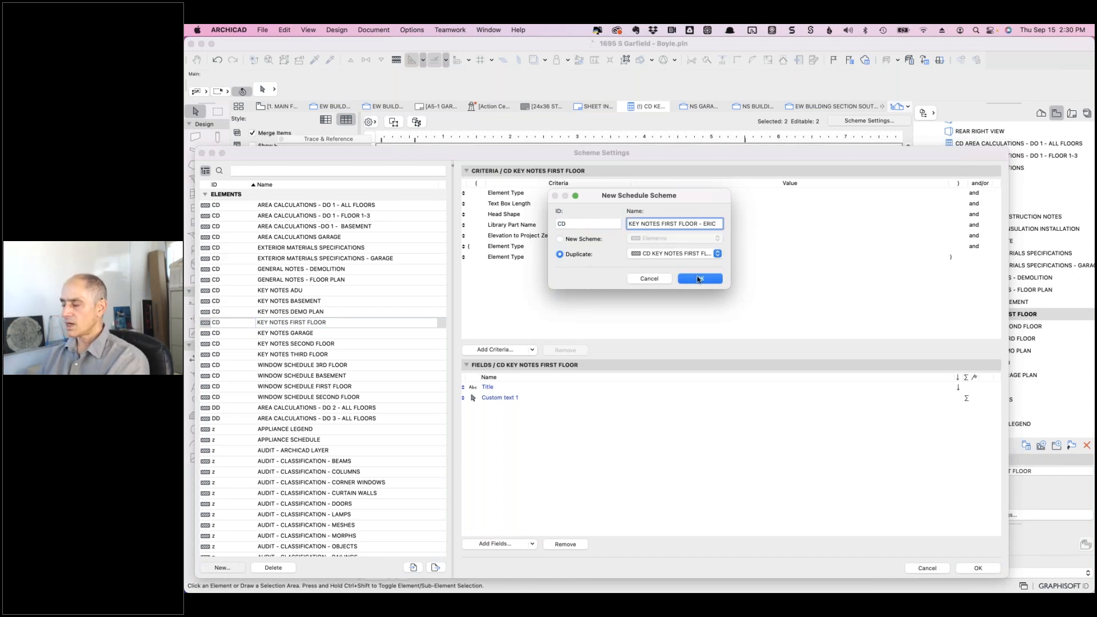
pyautogui.click(699, 279)
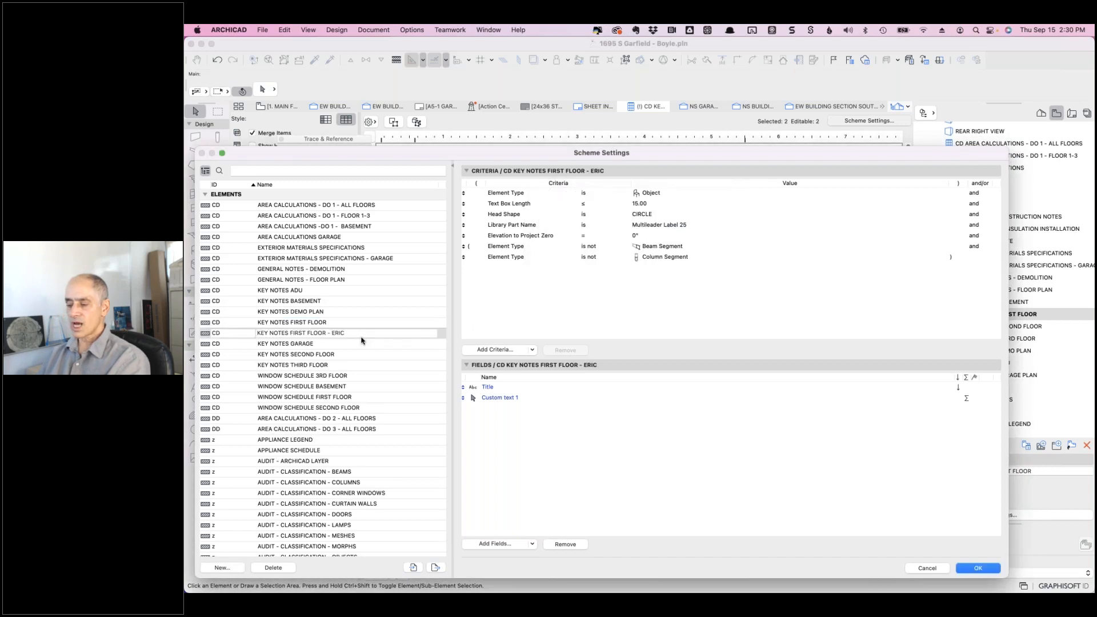
pyautogui.click(359, 334)
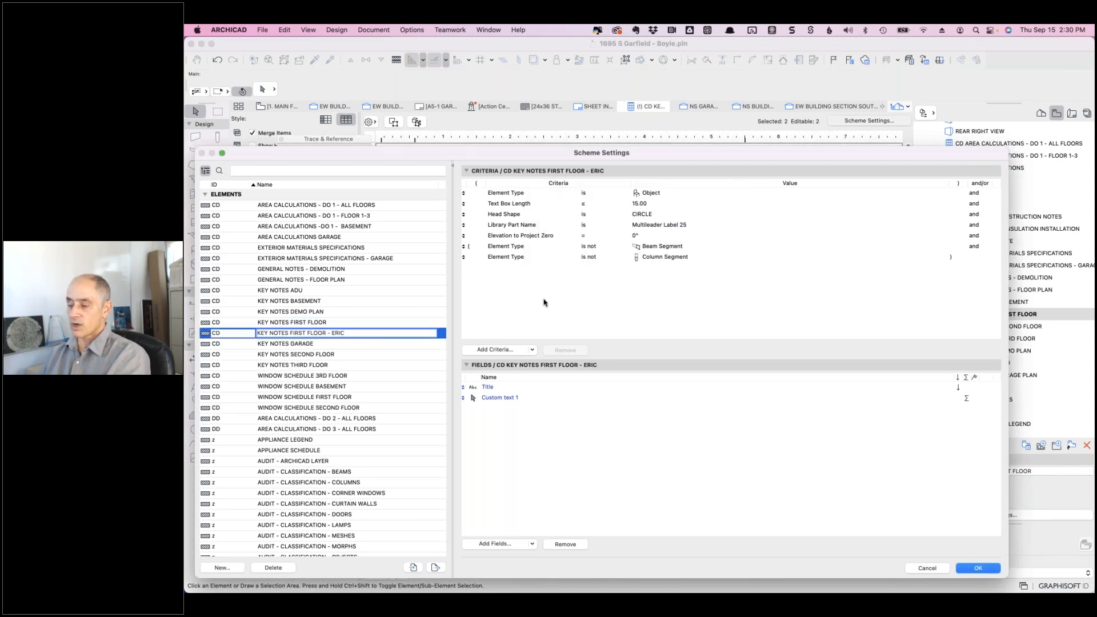
pyautogui.click(500, 543)
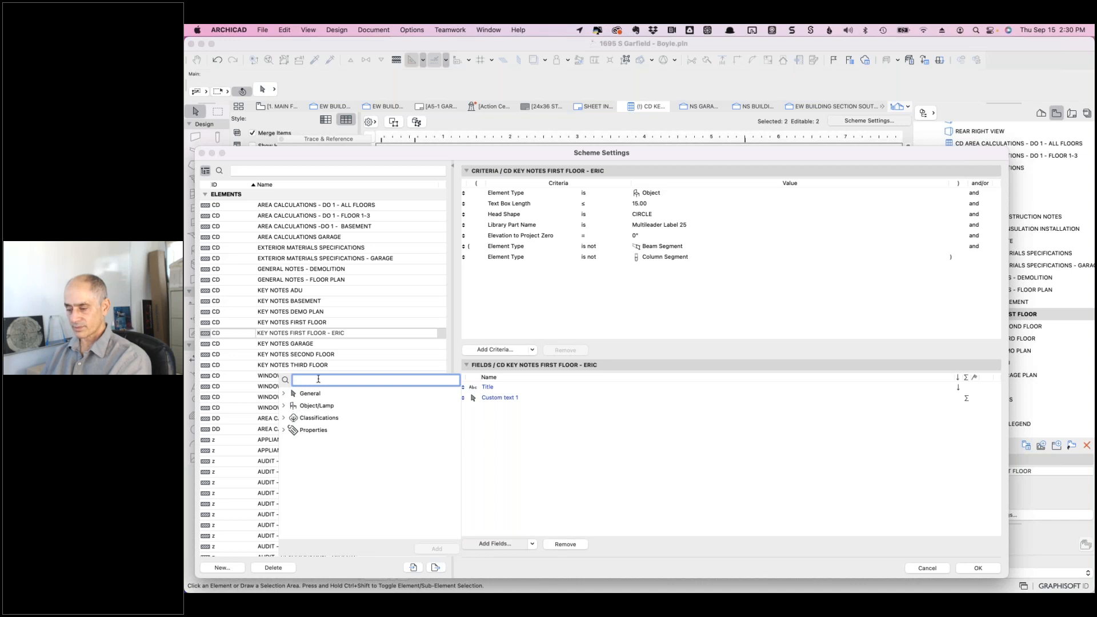
pyautogui.write('custom')
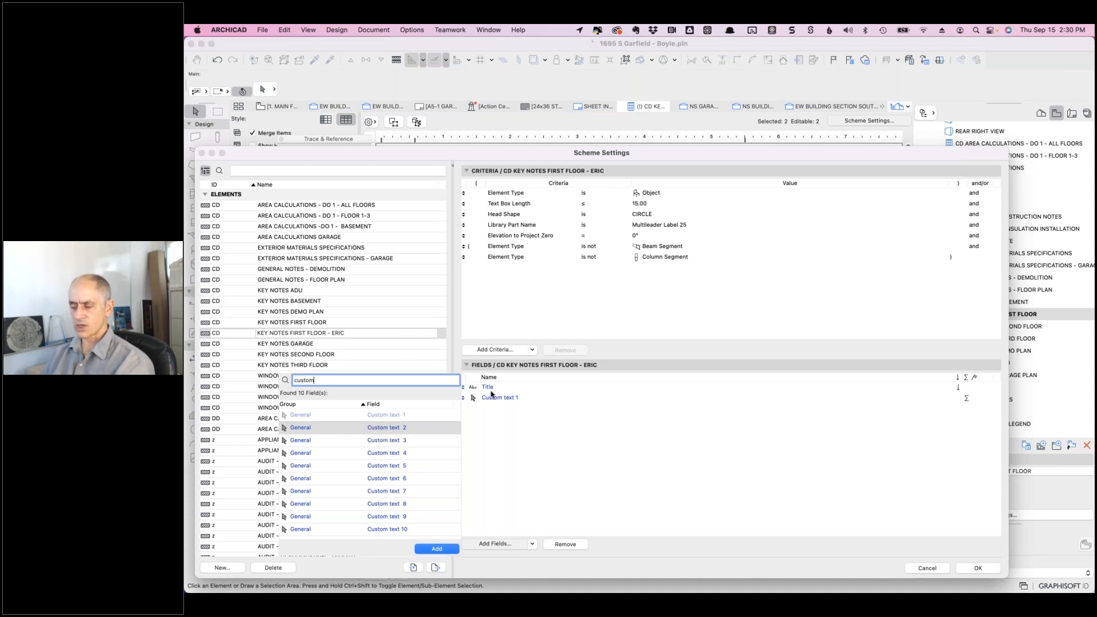
pyautogui.doubleClick(321, 381)
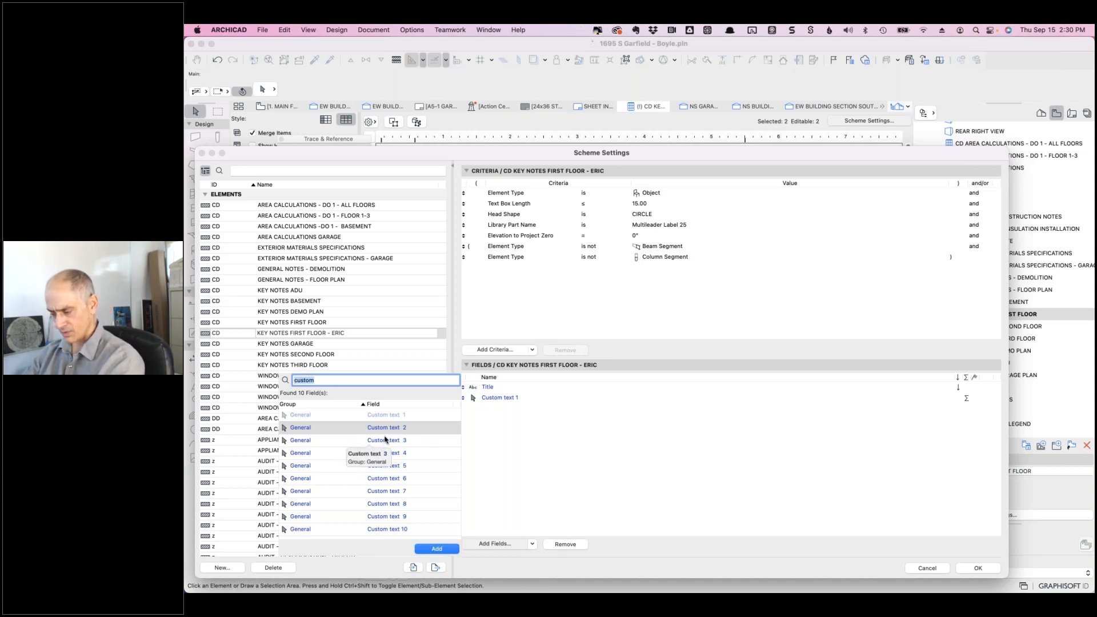
pyautogui.press('BackSpace')
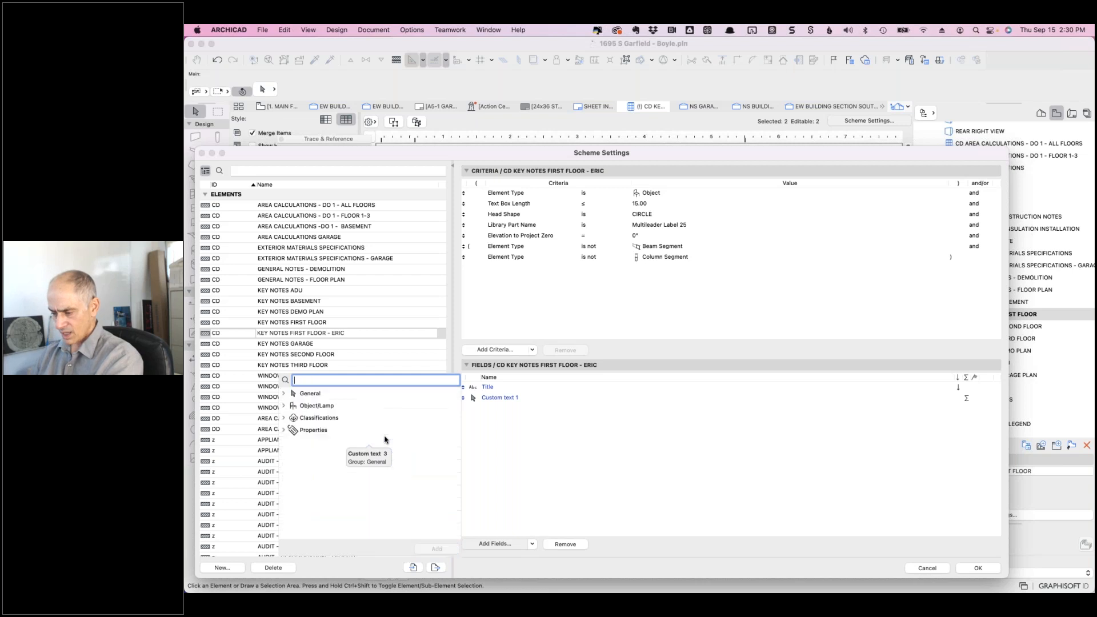
pyautogui.click(283, 394)
pyautogui.scroll(-3, 359, 427)
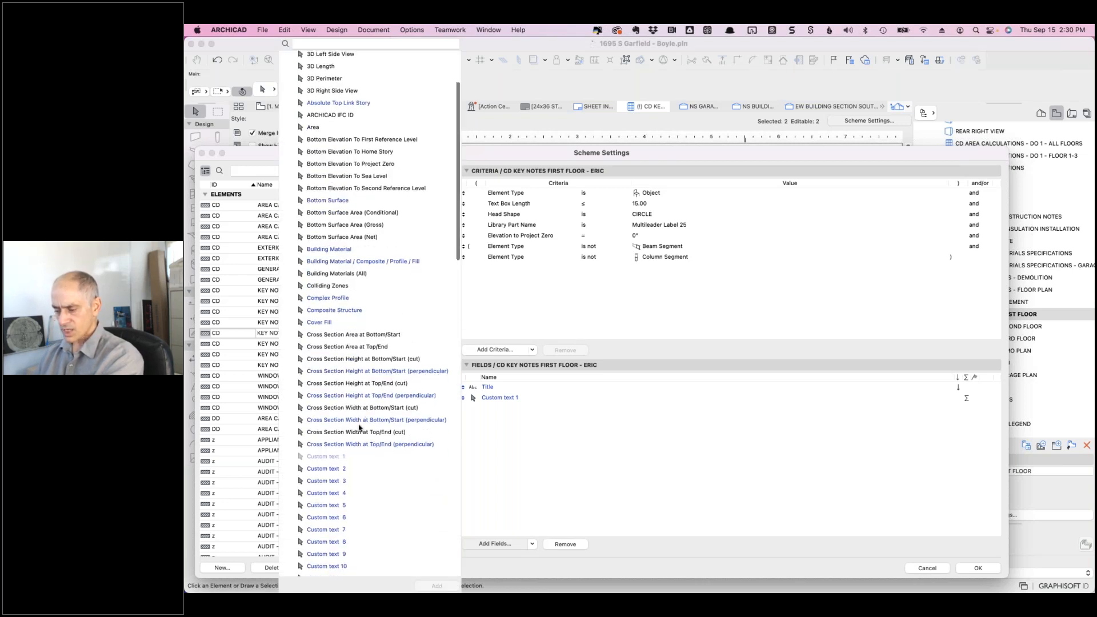
pyautogui.scroll(-5, 349, 455)
pyautogui.scroll(-3, 349, 455)
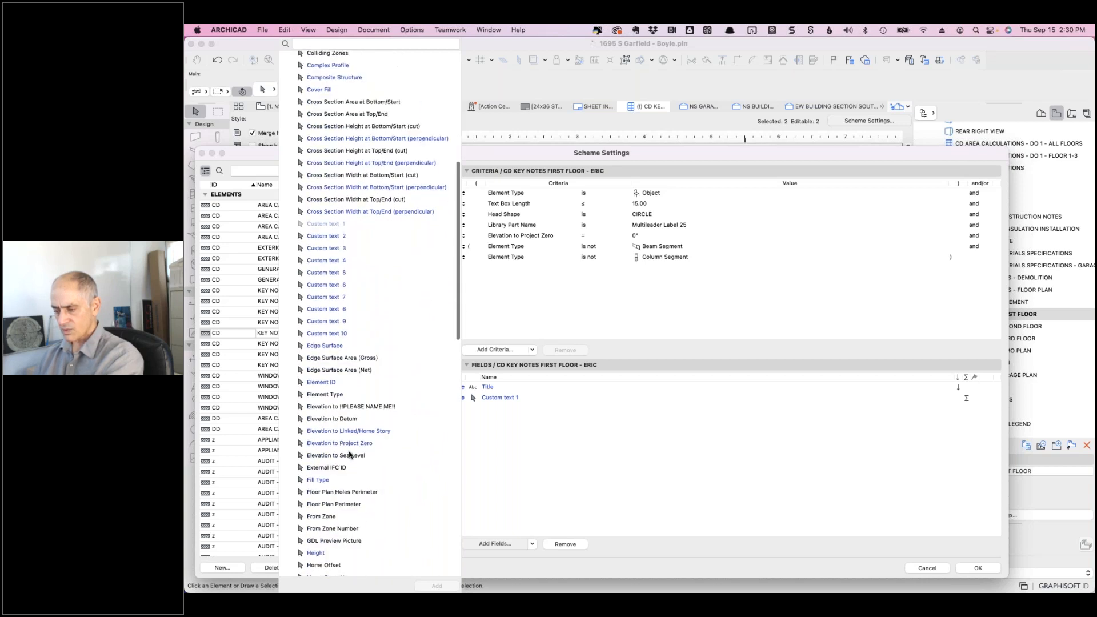
pyautogui.scroll(10, 350, 455)
pyautogui.click(328, 45)
pyautogui.write('note')
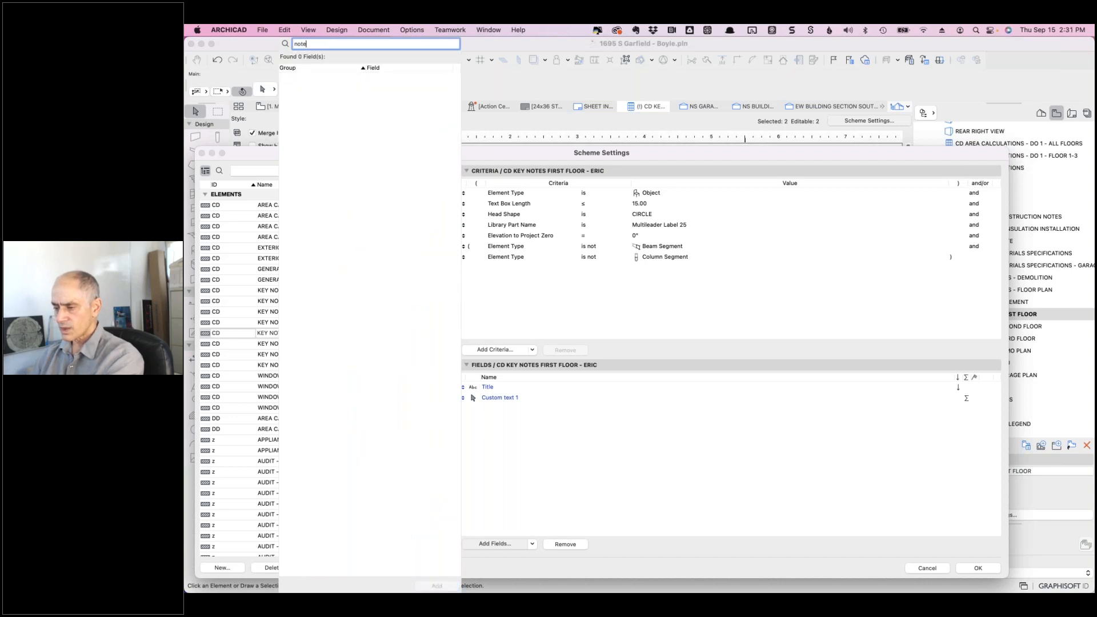
pyautogui.click(284, 44)
pyautogui.write('text')
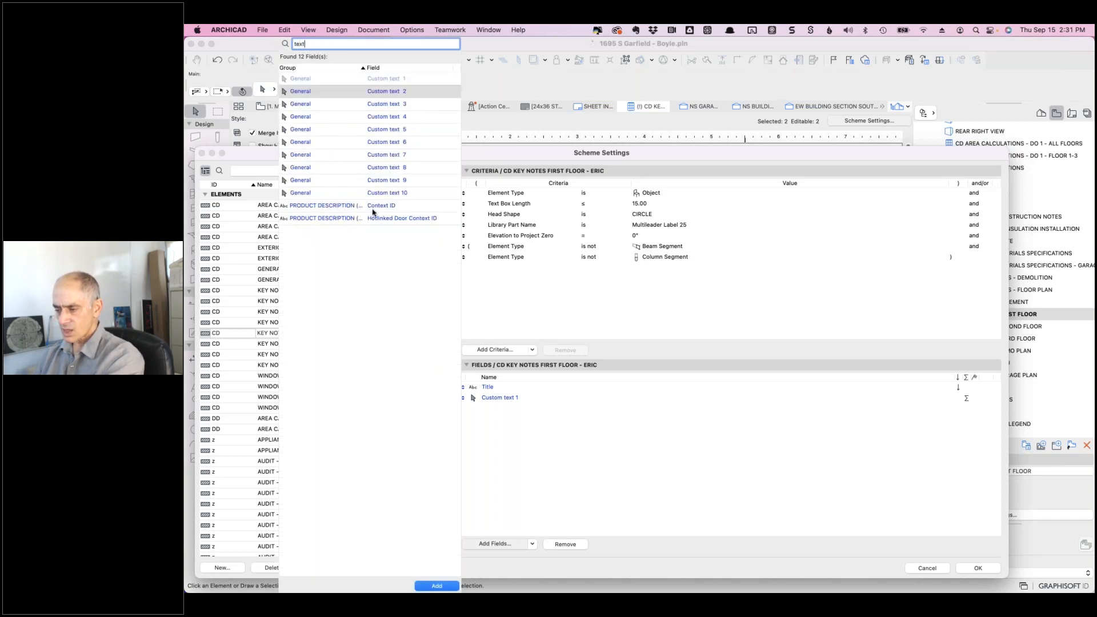
pyautogui.doubleClick(304, 44)
pyautogui.write('descrip')
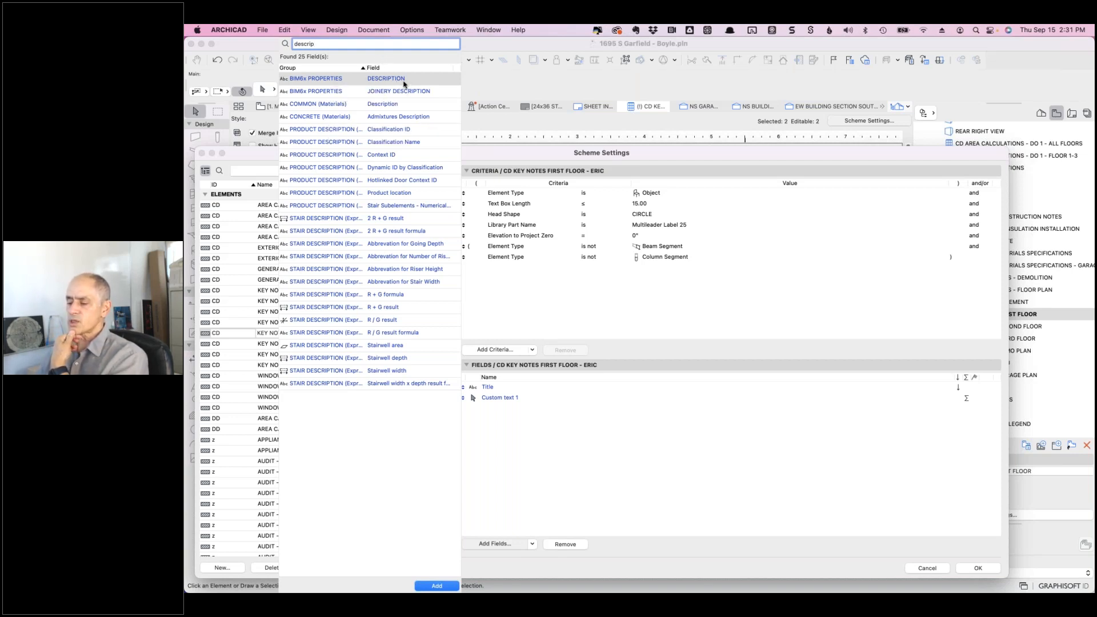
pyautogui.click(522, 440)
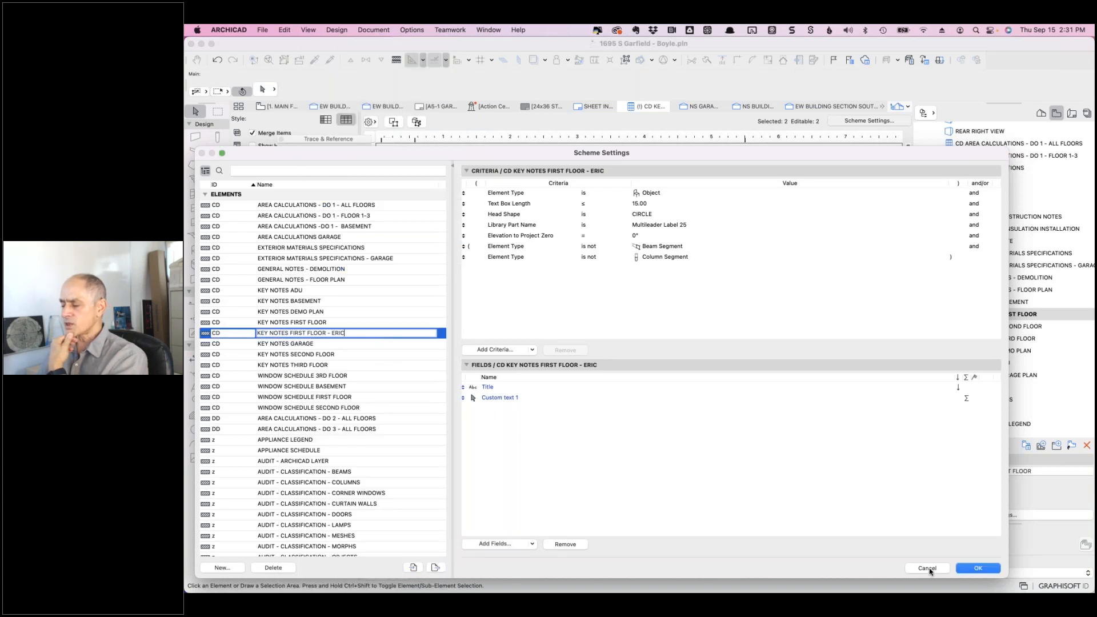
# - Apply the scheme settings to return to the duplicated key notes schedule, then open the Options menu
pyautogui.click(969, 569)
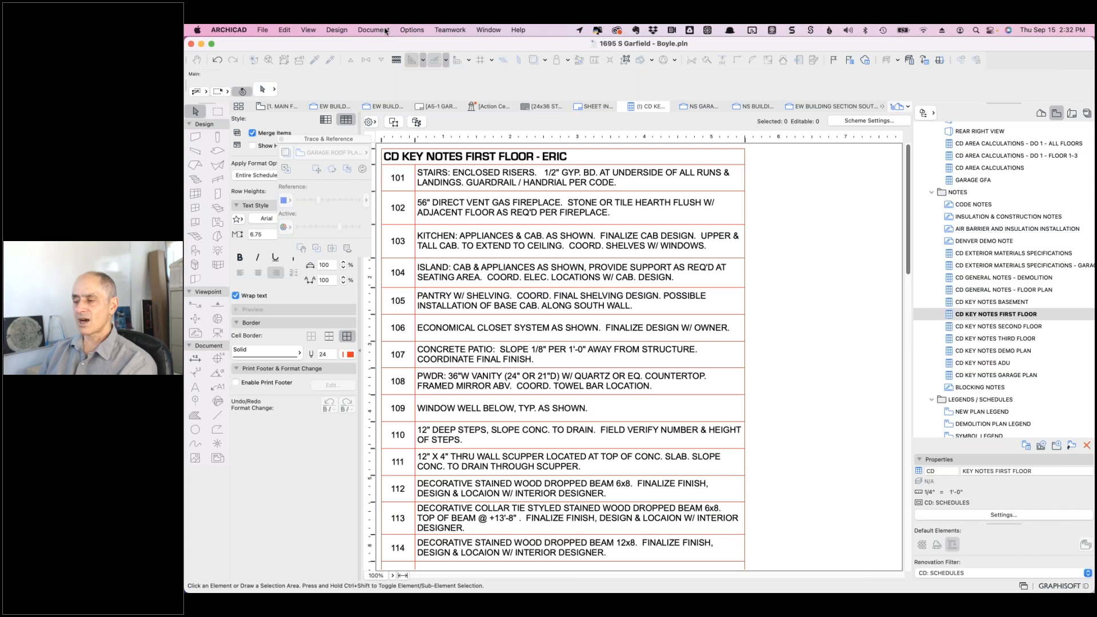
pyautogui.click(413, 30)
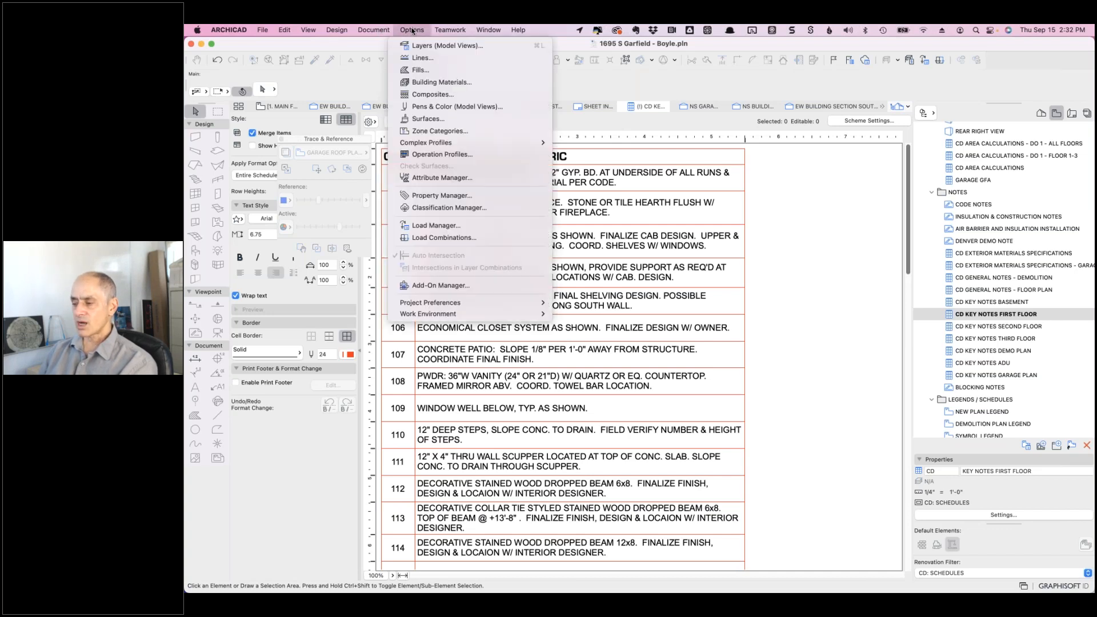
# - Open Property Manager, inspect the DESCRIPTION property's definition, and clear the property search
pyautogui.click(443, 199)
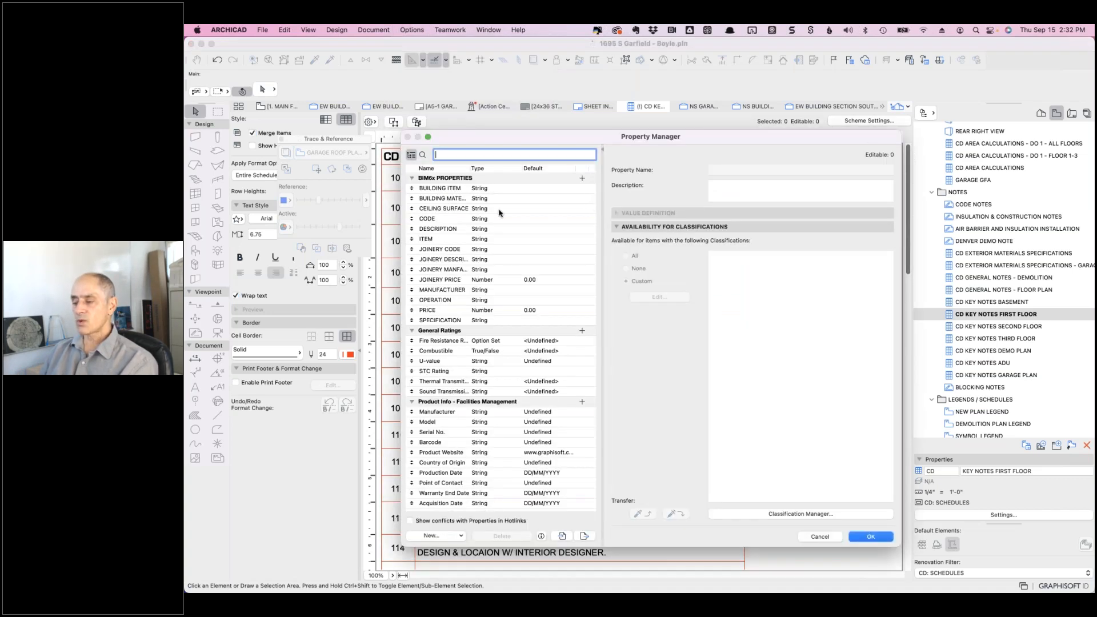
pyautogui.moveTo(602, 256); pyautogui.dragTo(625, 256)
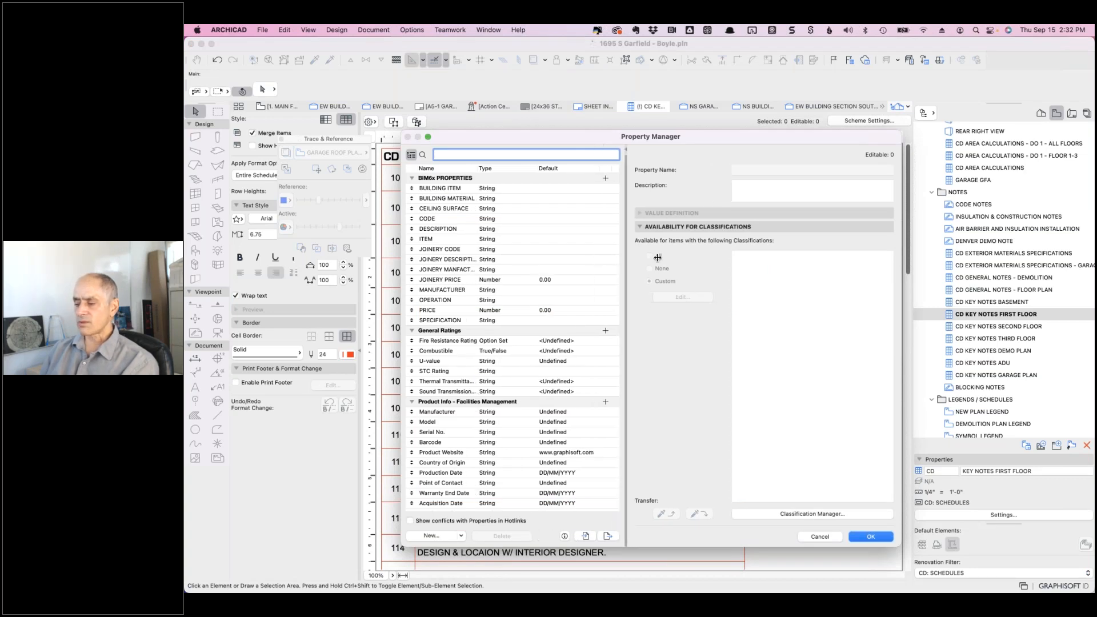
pyautogui.click(450, 230)
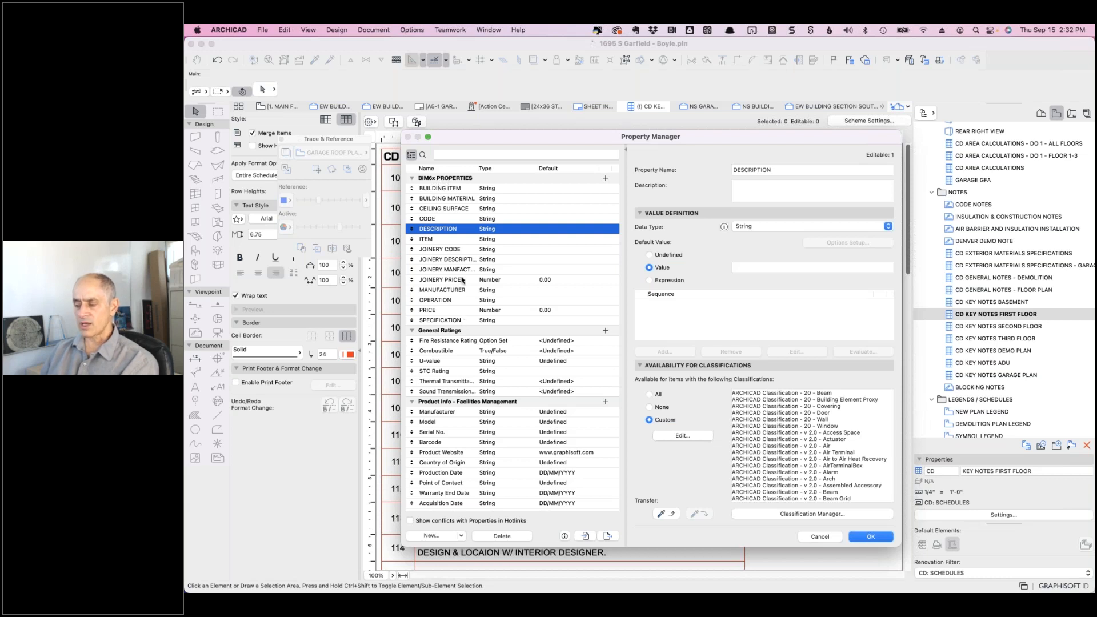
pyautogui.click(452, 154)
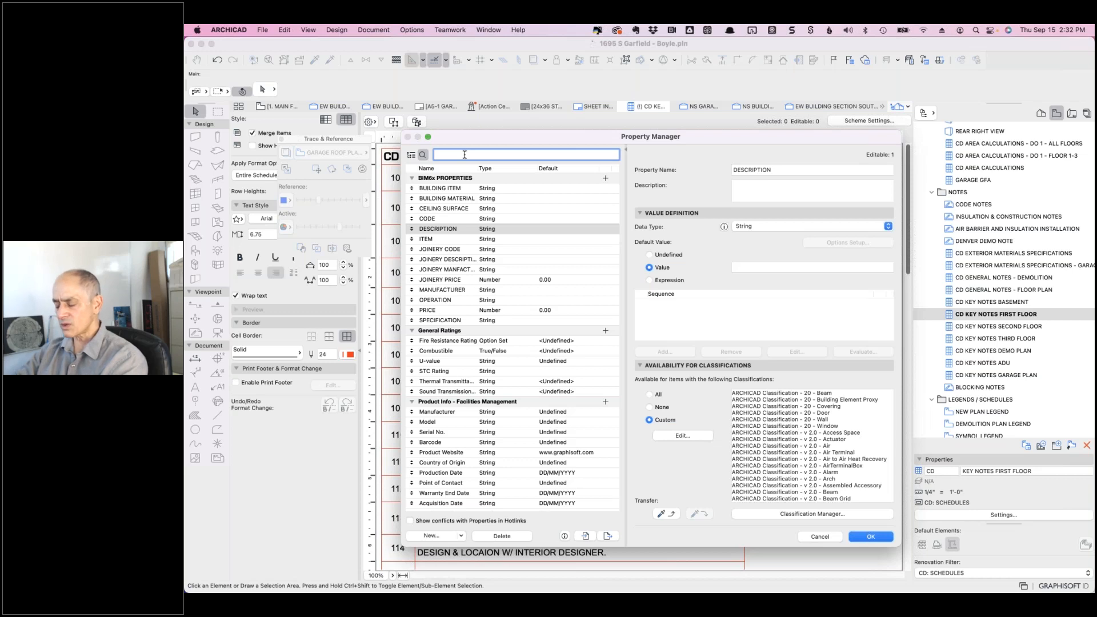
pyautogui.moveTo(485, 142); pyautogui.dragTo(628, 157)
pyautogui.write('K')
pyautogui.press('BackSpace')
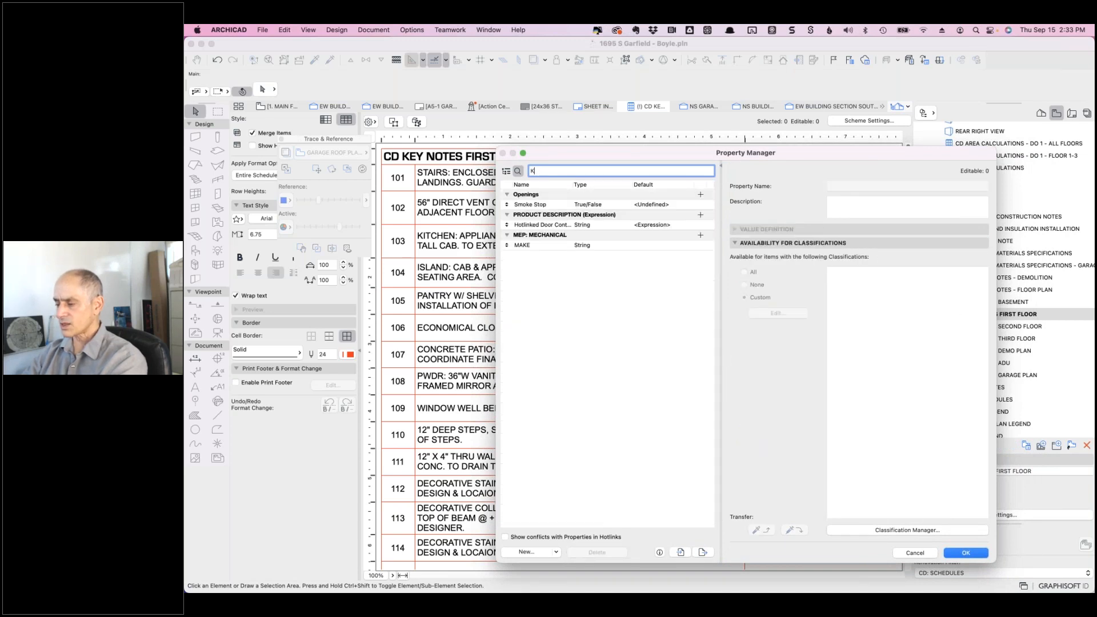
# - Create a new property named KEYNOTE in the General Ratings group
pyautogui.click(527, 551)
pyautogui.write('KEYNOTE ')
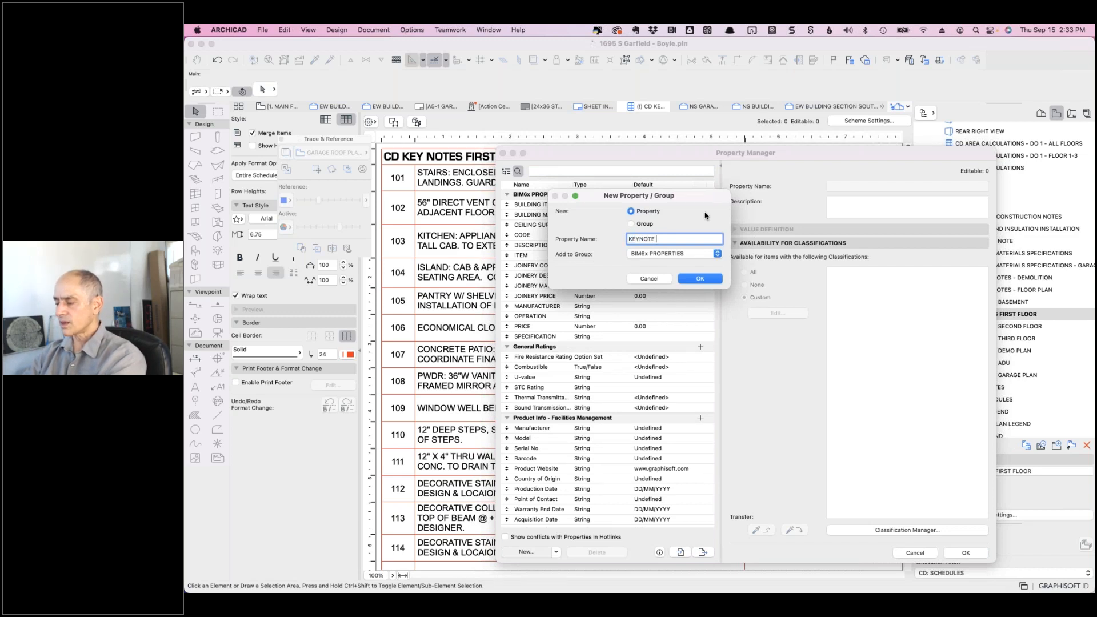
pyautogui.write('REFERENCE')
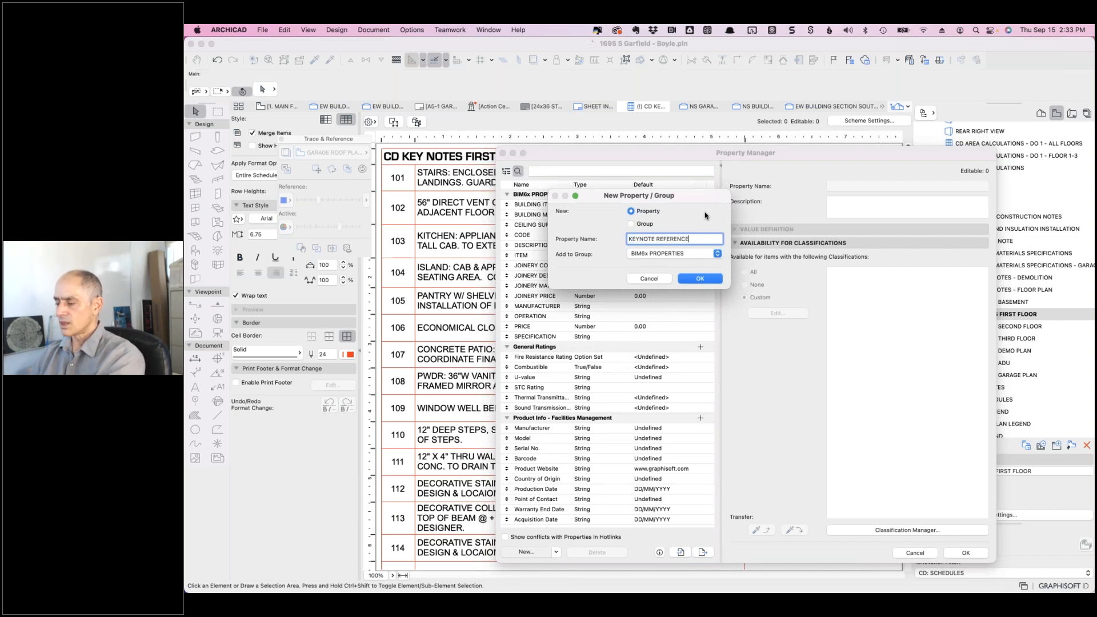
pyautogui.moveTo(655, 240); pyautogui.dragTo(687, 240)
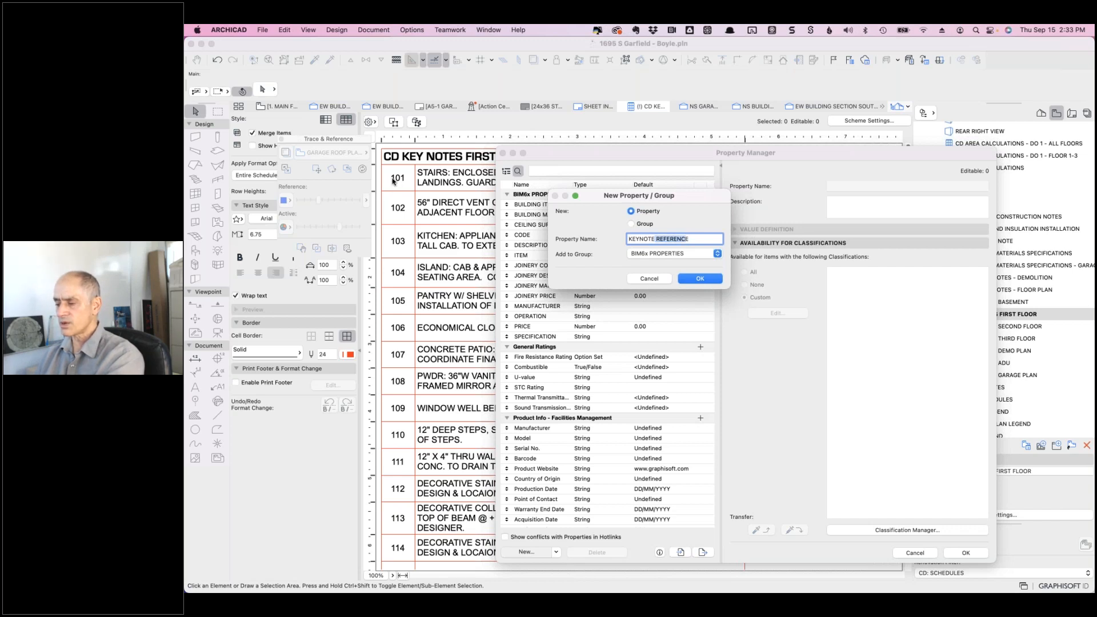
pyautogui.press('BackSpace')
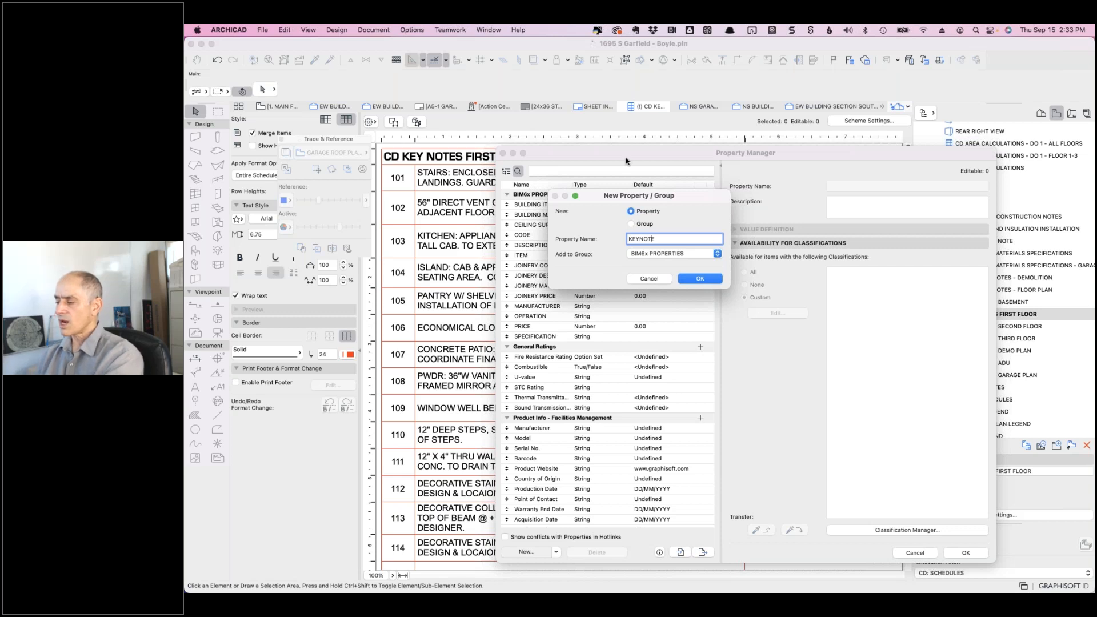
pyautogui.click(711, 258)
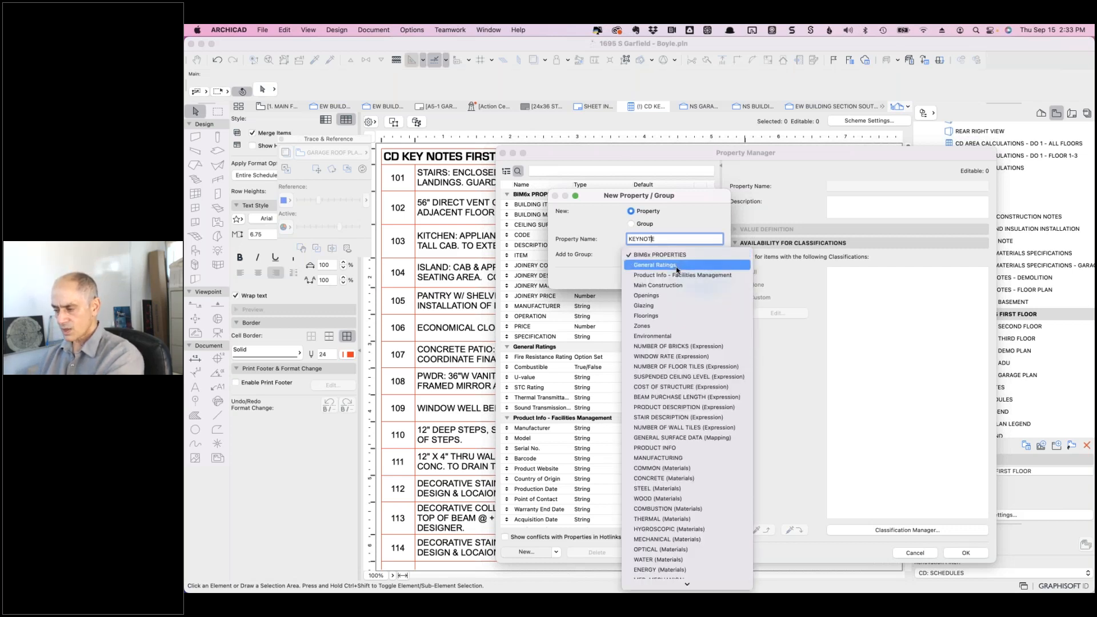
pyautogui.scroll(-1, 678, 265)
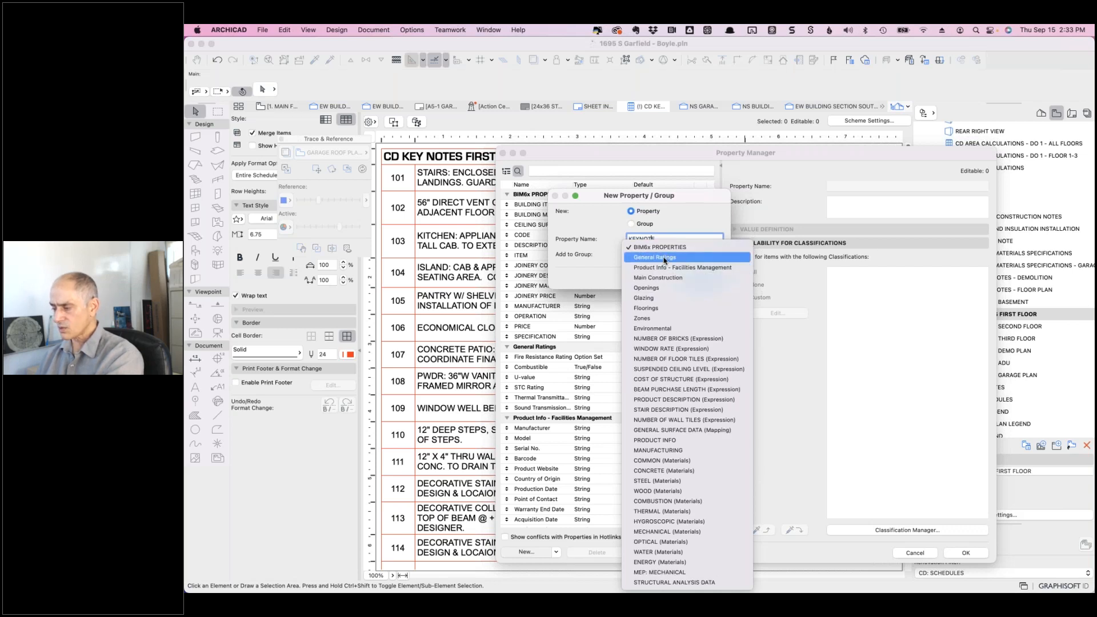
pyautogui.click(665, 258)
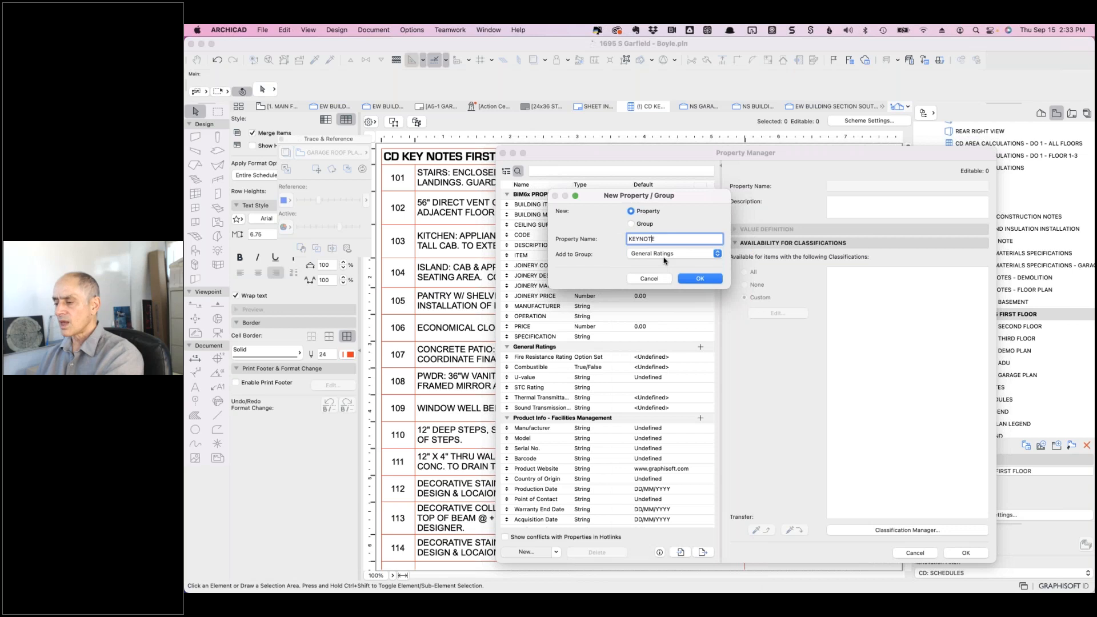
pyautogui.doubleClick(663, 240)
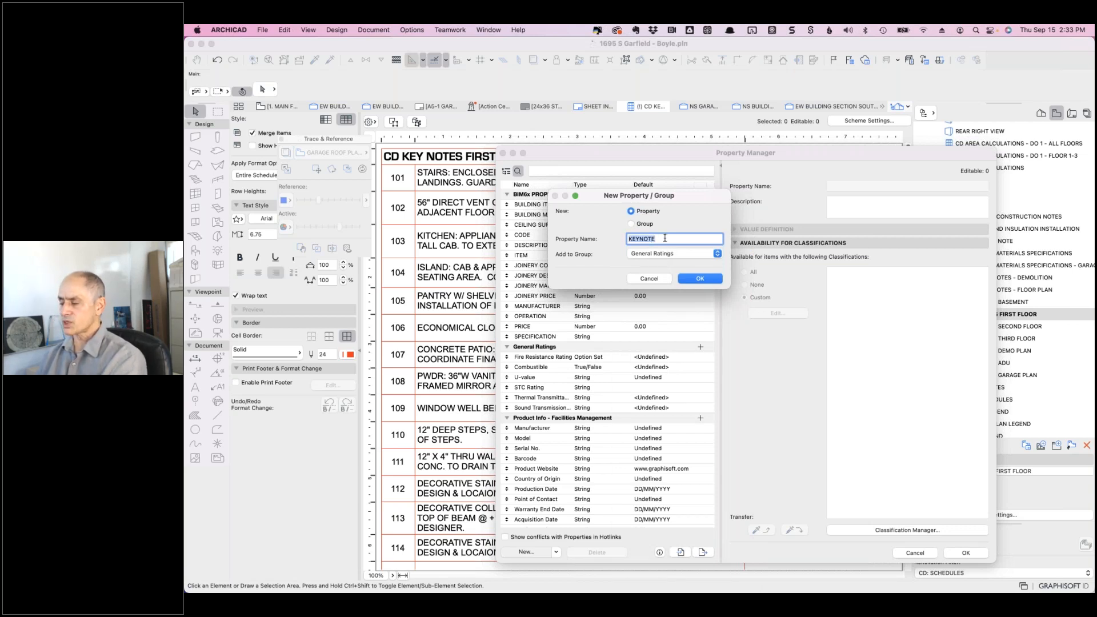
pyautogui.click(683, 257)
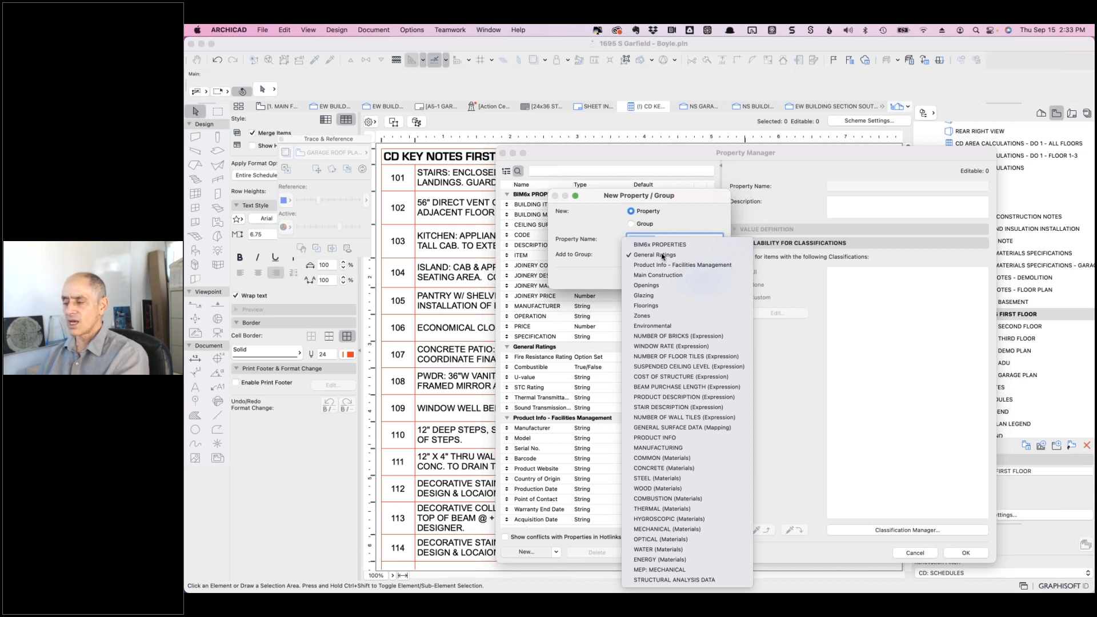
pyautogui.click(612, 263)
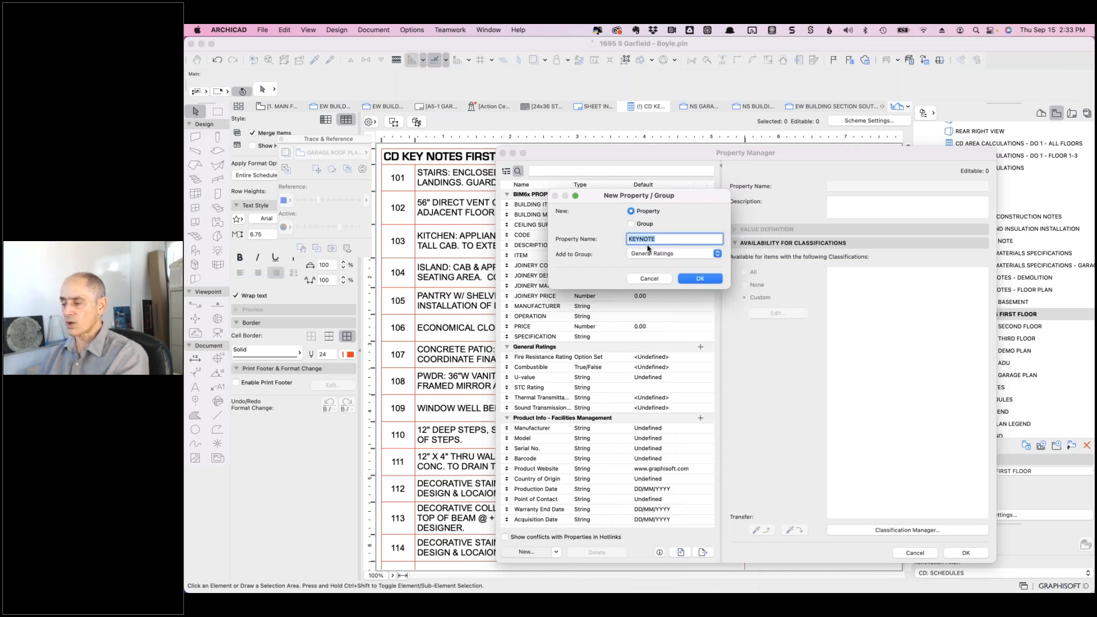
pyautogui.click(695, 278)
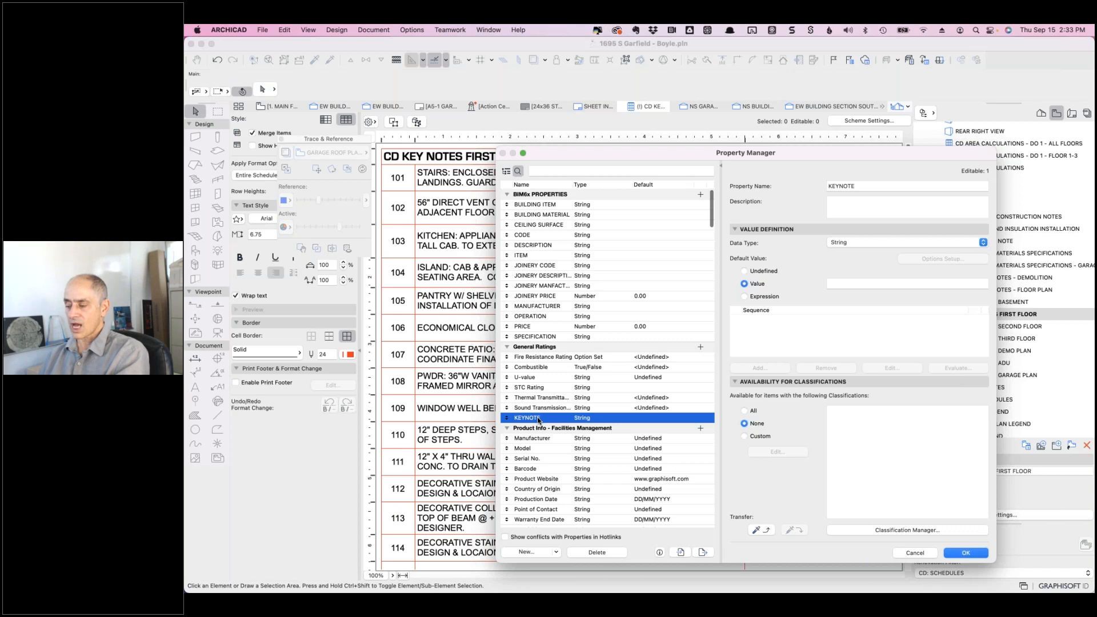
# - Keep KEYNOTE as a String property, make it available for all classifications, and save
pyautogui.click(842, 243)
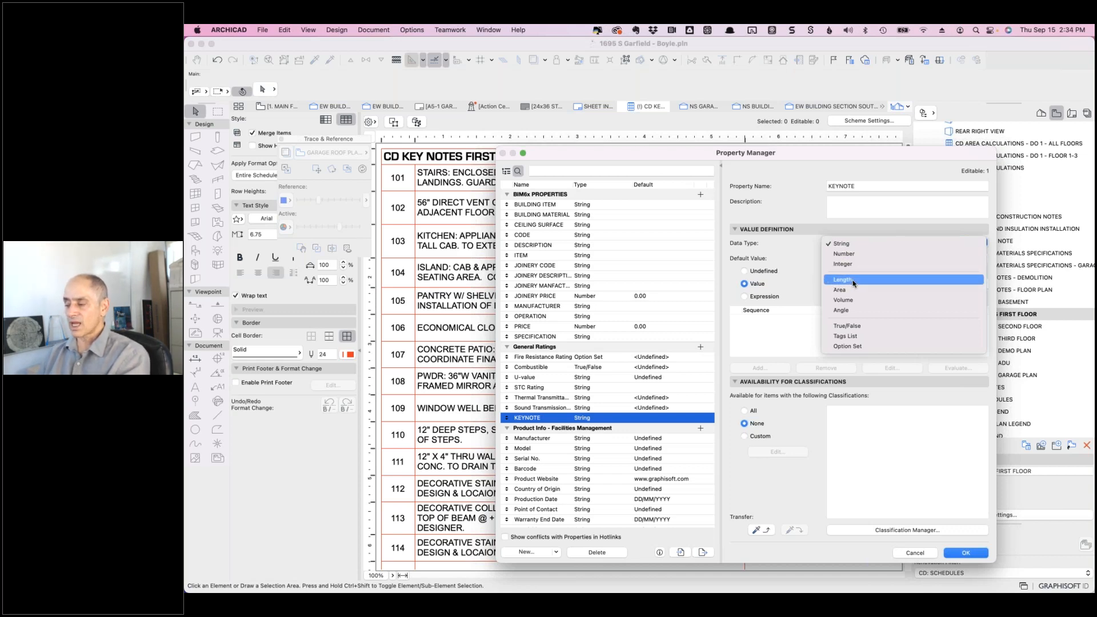
pyautogui.click(814, 251)
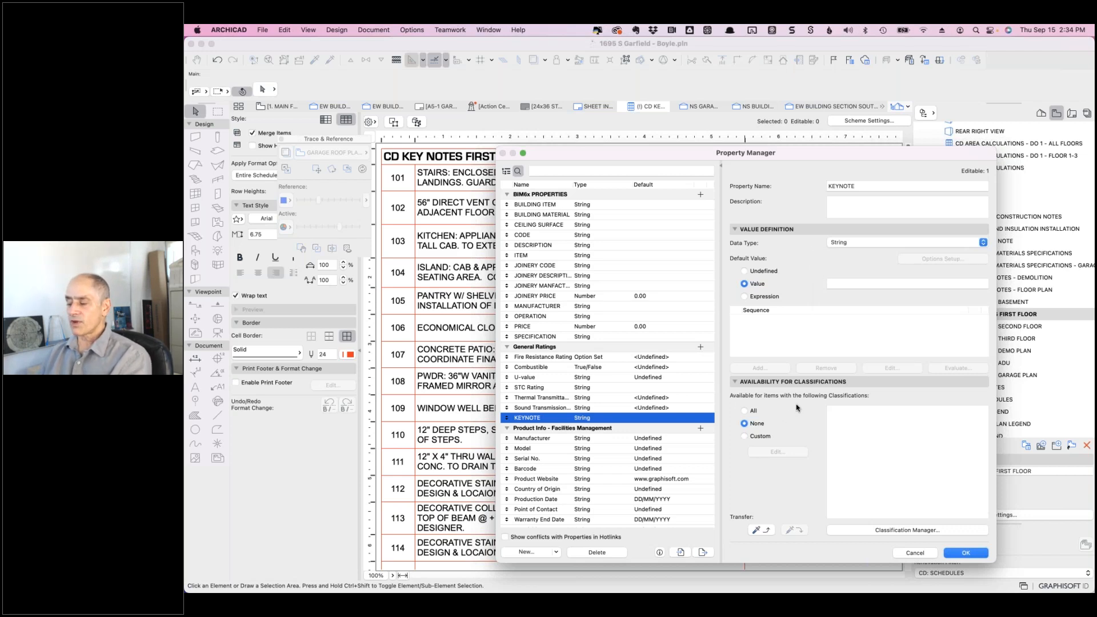
pyautogui.click(745, 411)
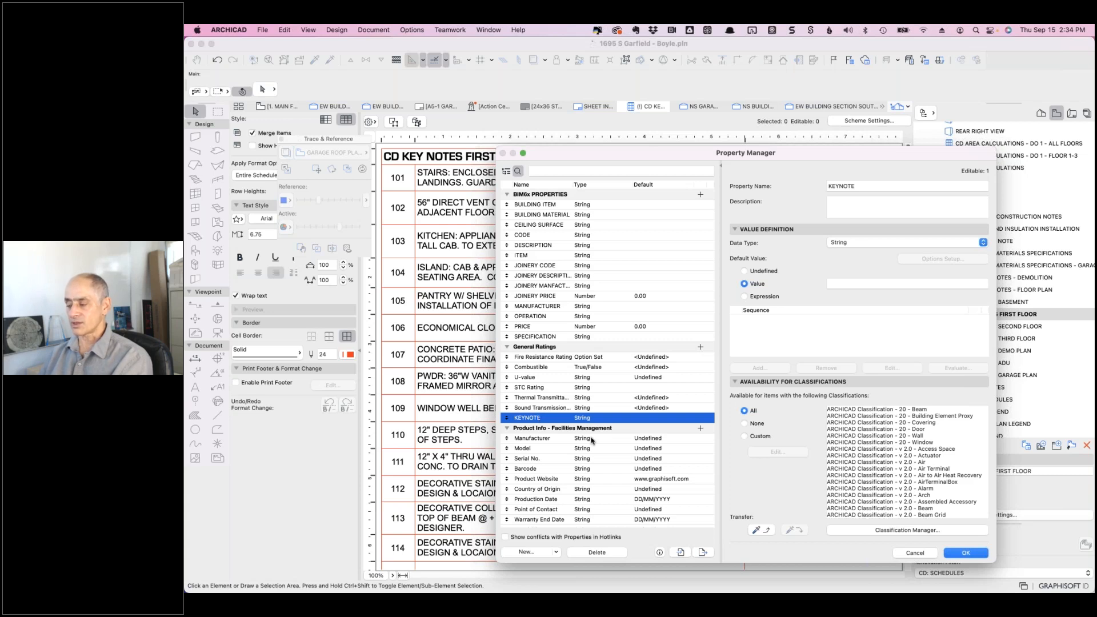
pyautogui.click(964, 553)
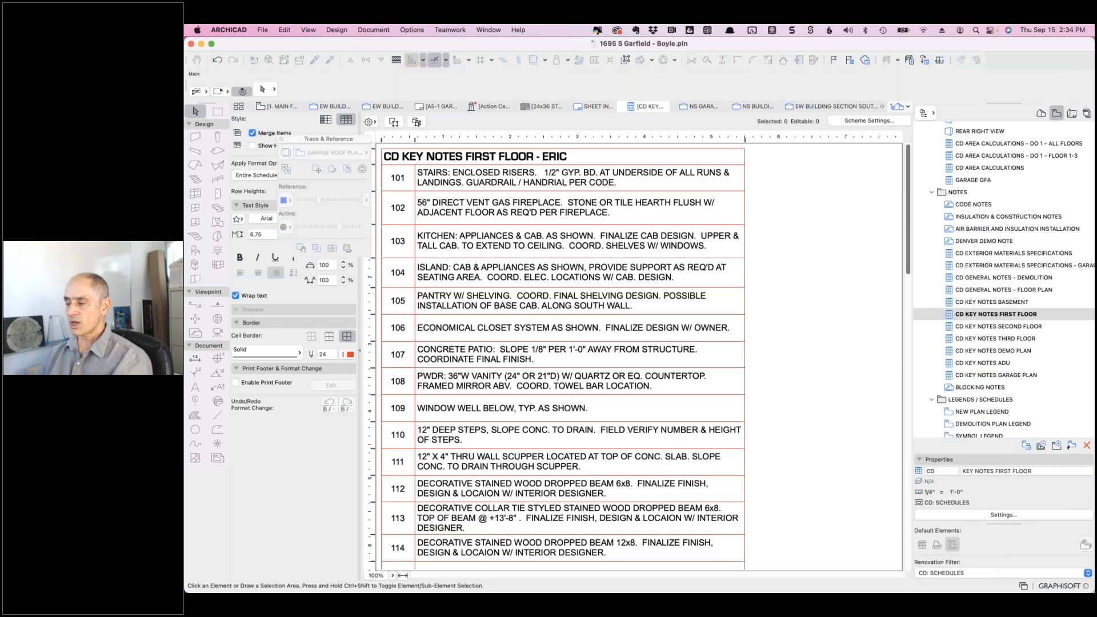
# - Add the General Ratings KEYNOTE field to the duplicated KEY NOTES FIRST FLOOR scheme
pyautogui.click(868, 120)
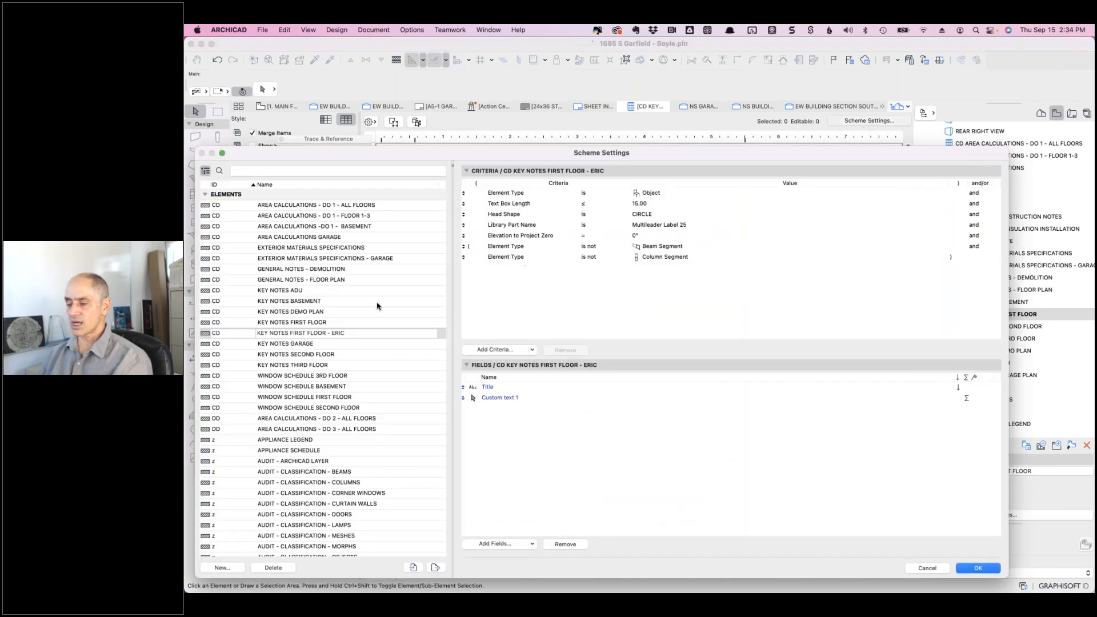
pyautogui.click(351, 333)
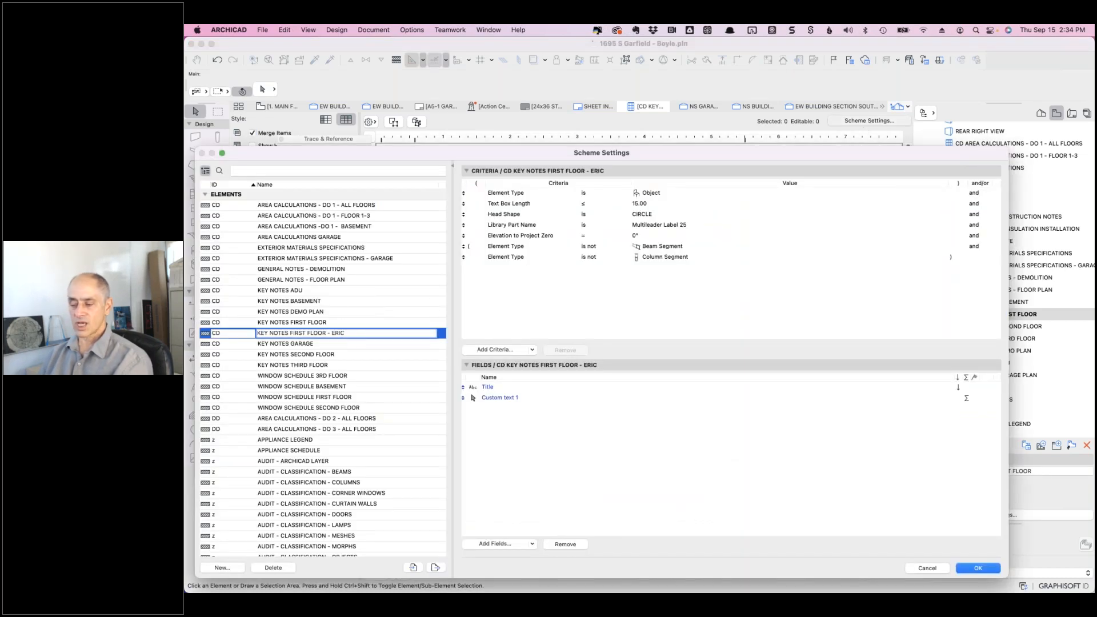
pyautogui.click(496, 544)
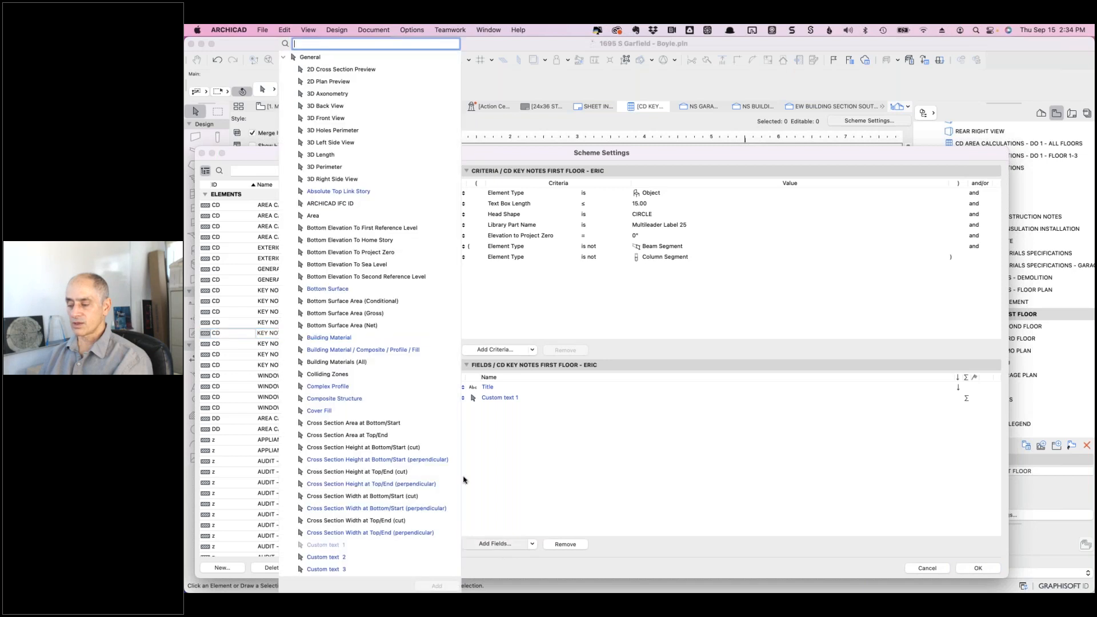
pyautogui.write('keynote')
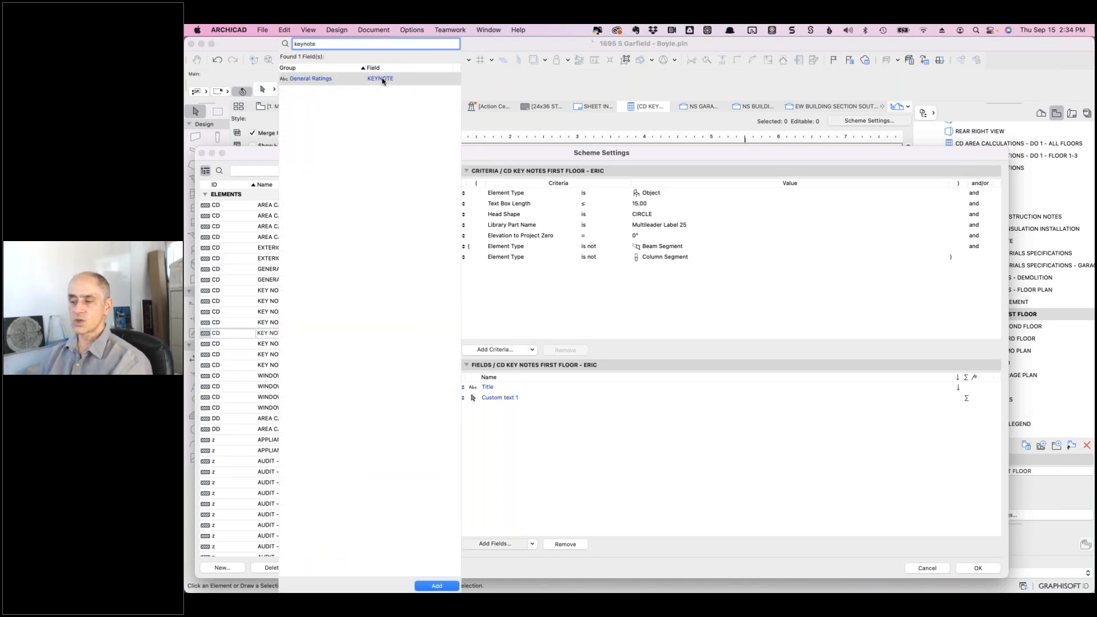
pyautogui.click(383, 80)
pyautogui.click(436, 586)
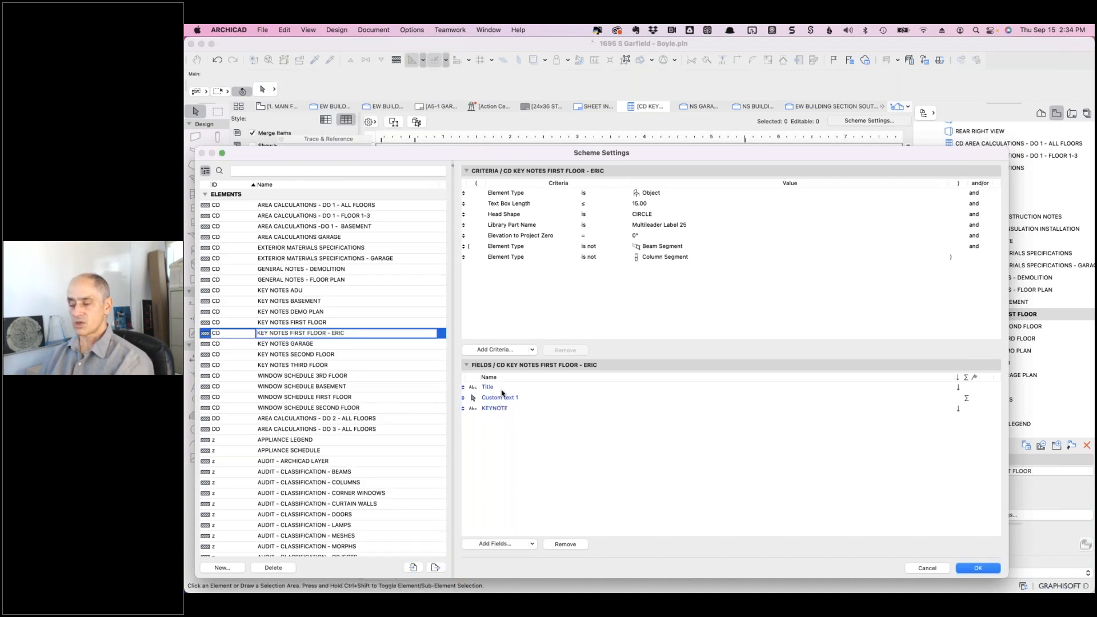
pyautogui.click(970, 568)
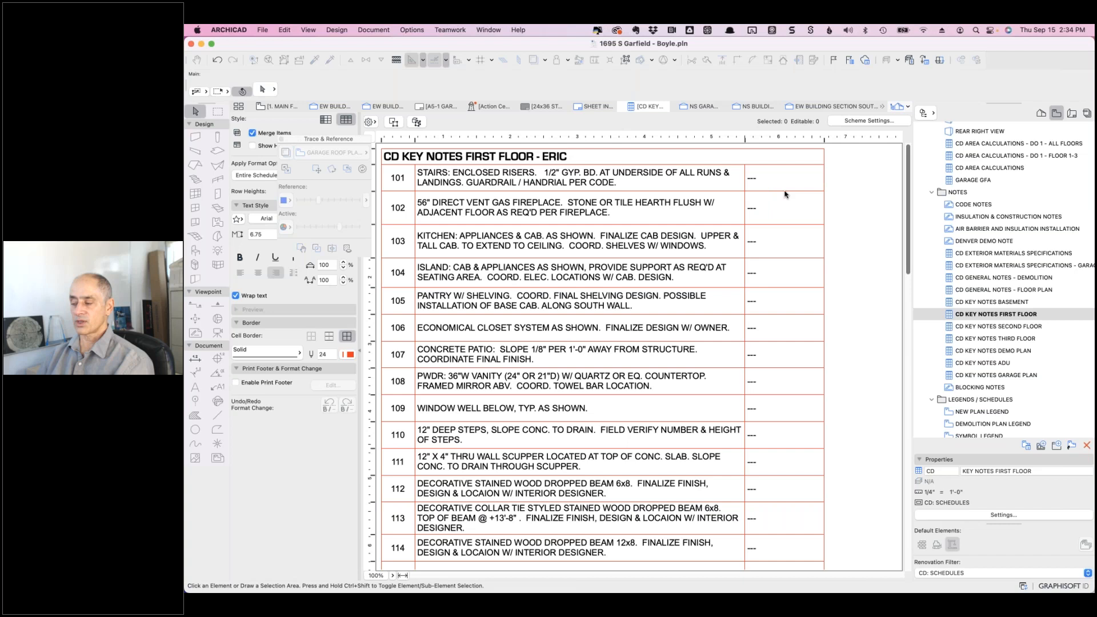
# - Select the new KEYNOTE column, which holds only placeholder dashes for notes 101–114
pyautogui.click(756, 180)
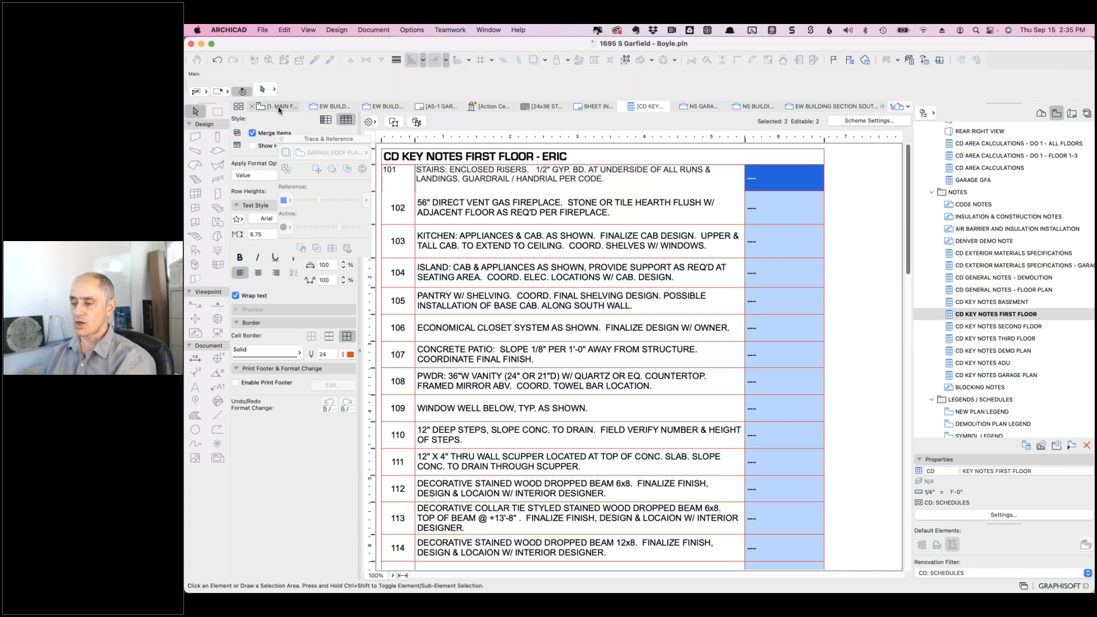
# - On the main floor plan, Find & Select every Object whose Library Part Name contains Multileader Label
pyautogui.click(279, 107)
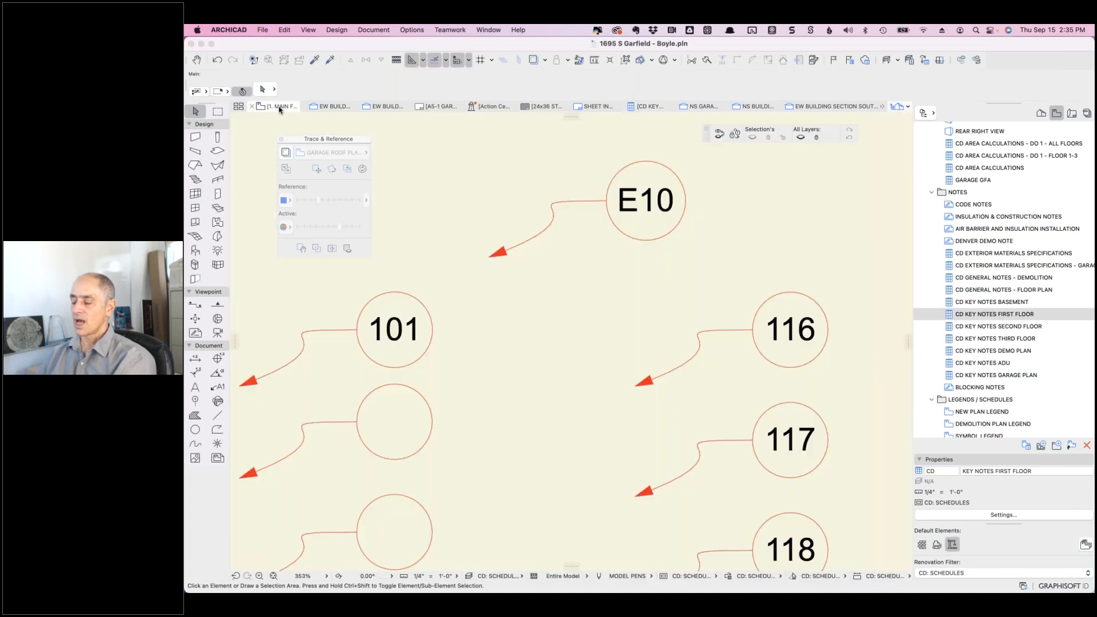
pyautogui.click(398, 333)
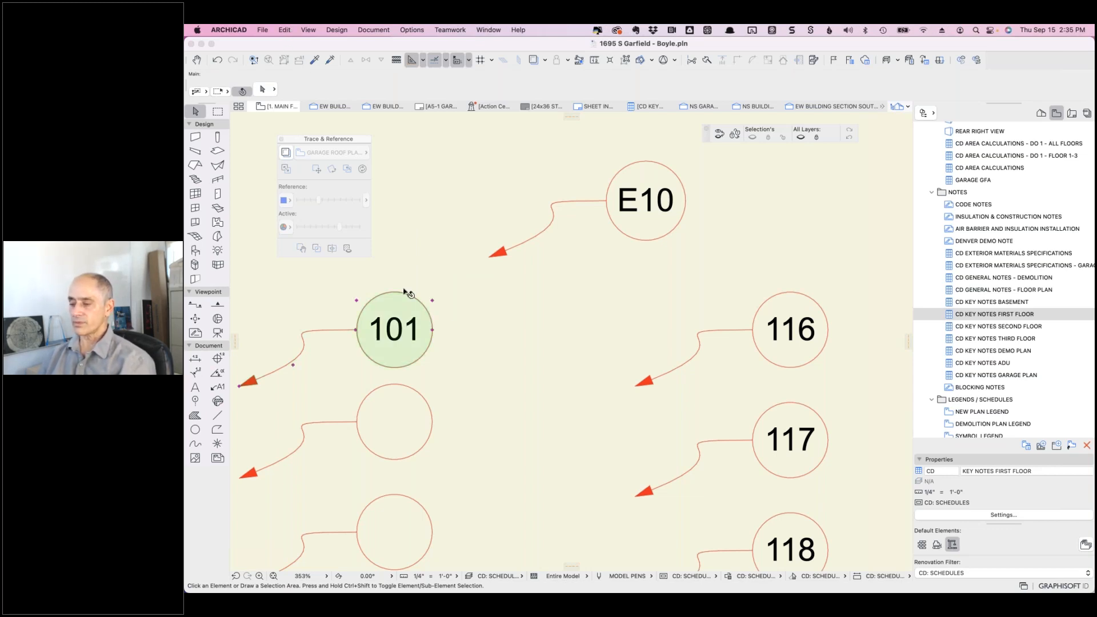
pyautogui.click(284, 30)
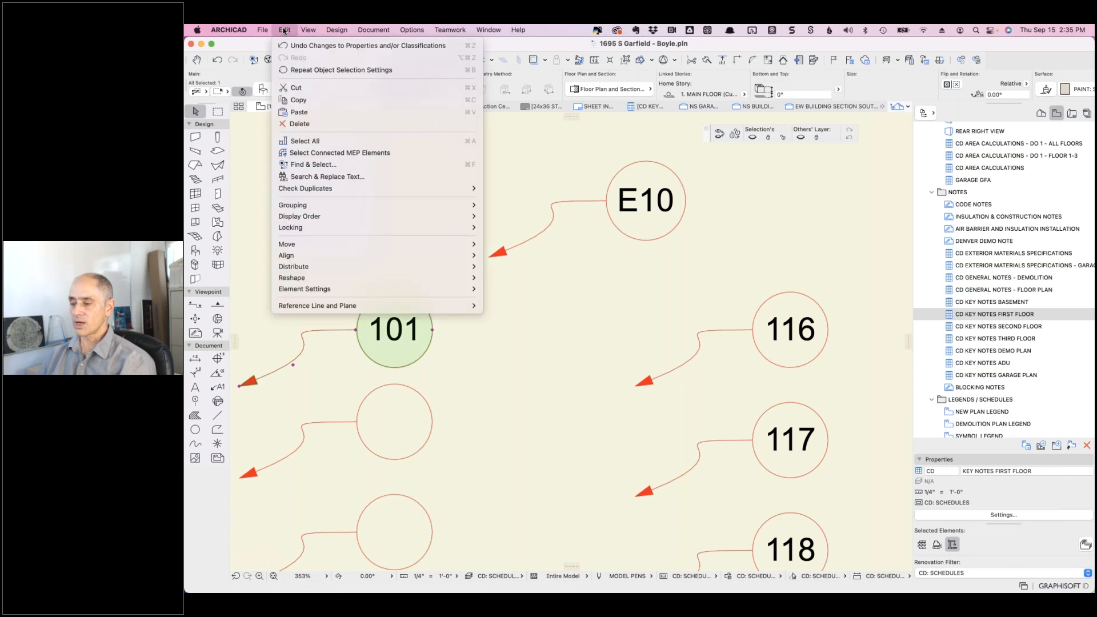
pyautogui.click(309, 165)
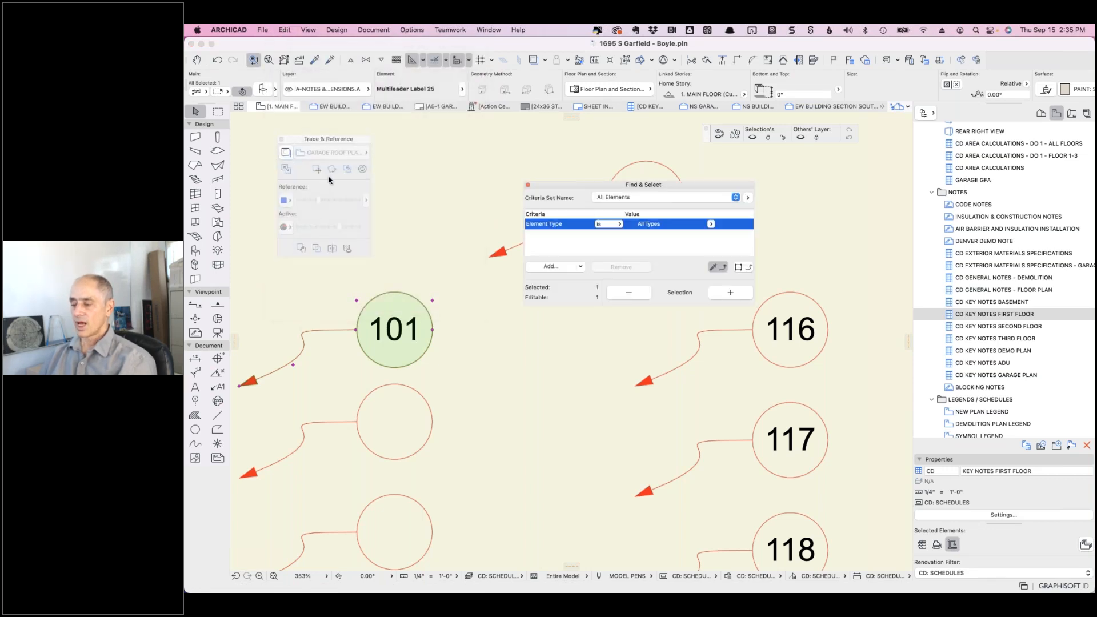
pyautogui.click(744, 268)
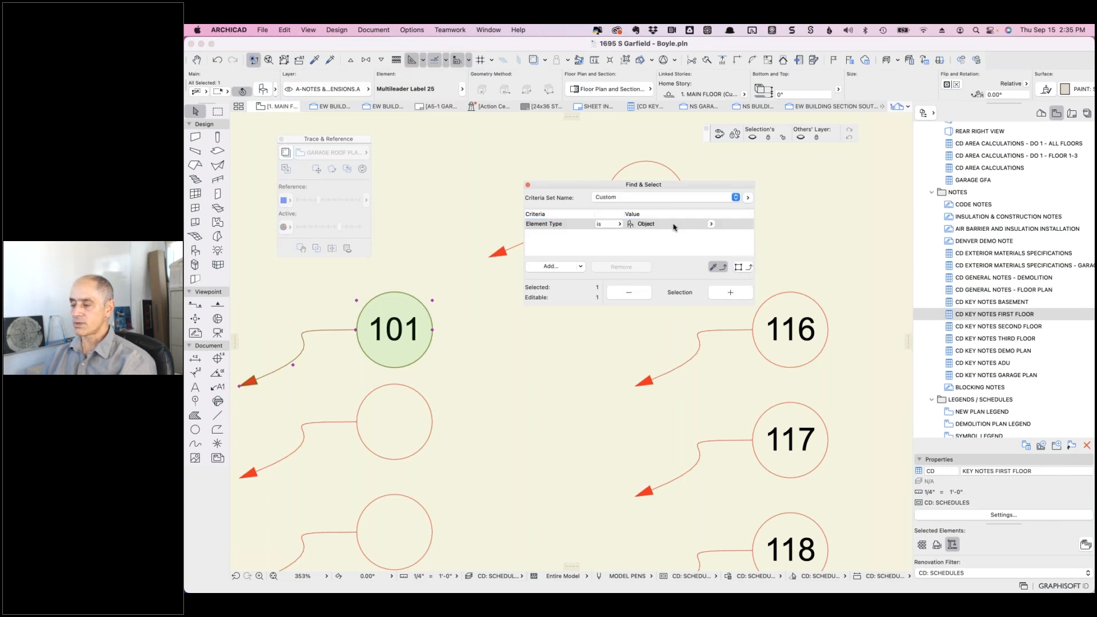
pyautogui.click(551, 267)
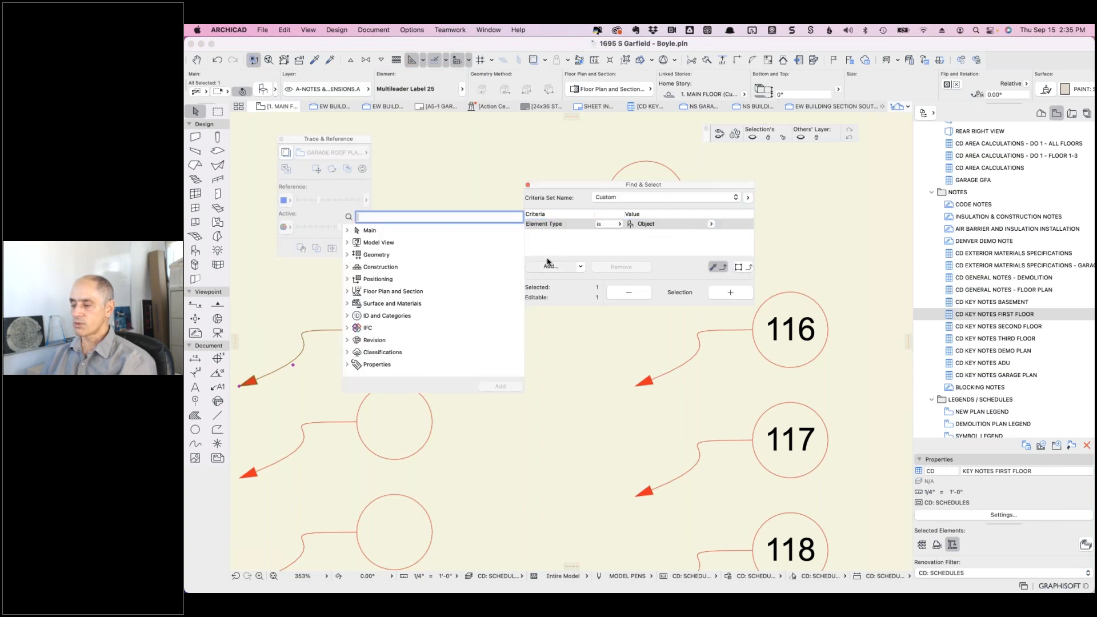
pyautogui.write('library')
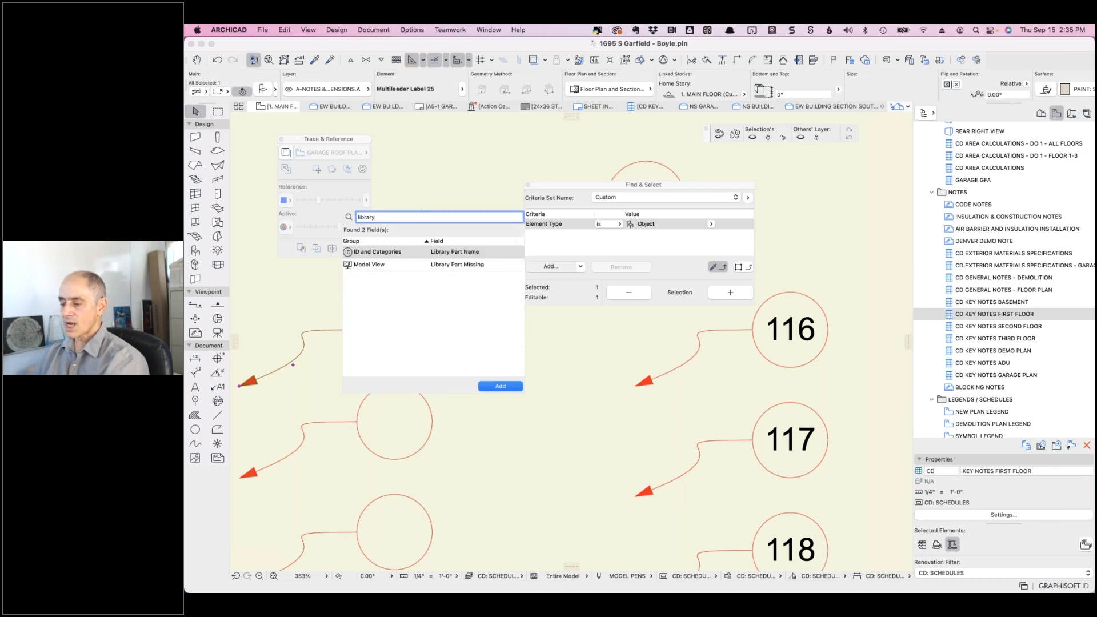
pyautogui.click(457, 253)
pyautogui.doubleClick(456, 253)
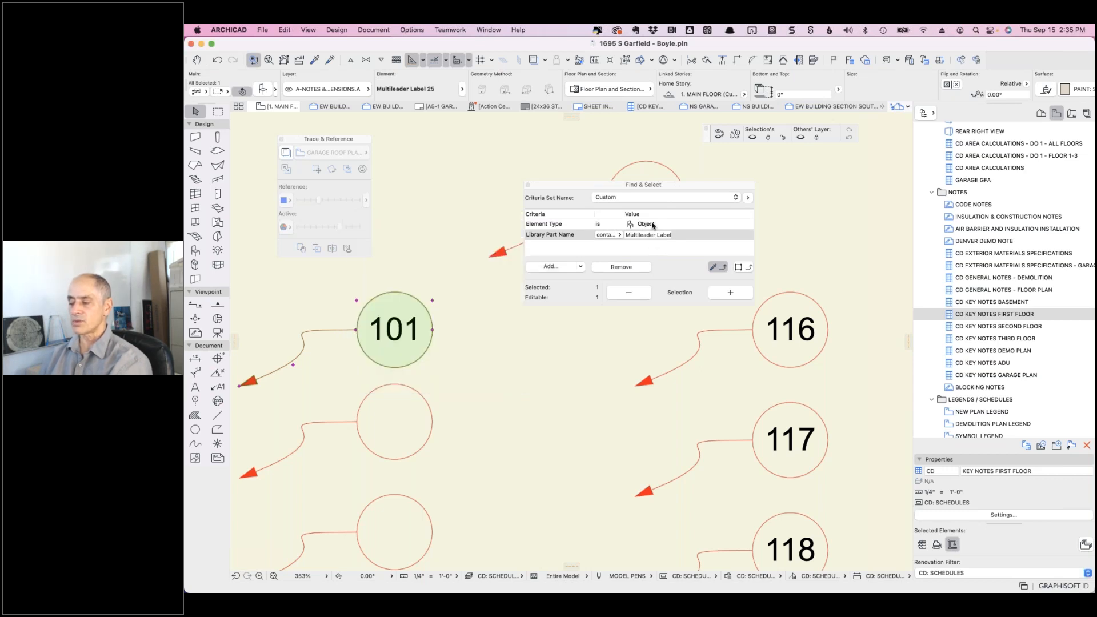
pyautogui.click(731, 292)
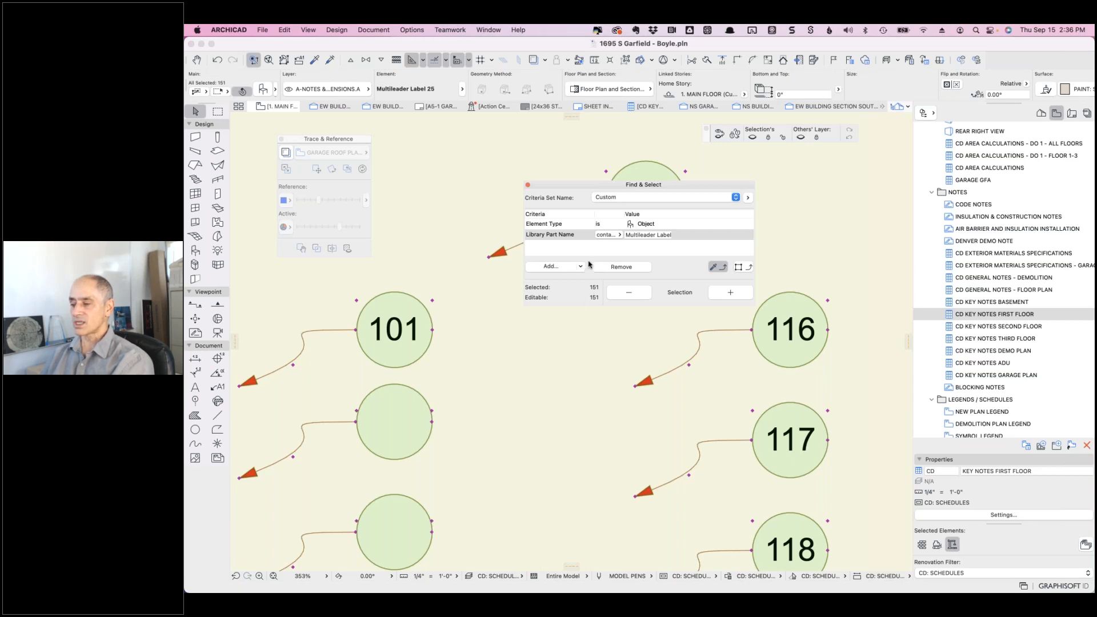
# - Open Object Settings for the 151 selected labels and pick ARCHICAD Classification - v 2.0
pyautogui.click(262, 90)
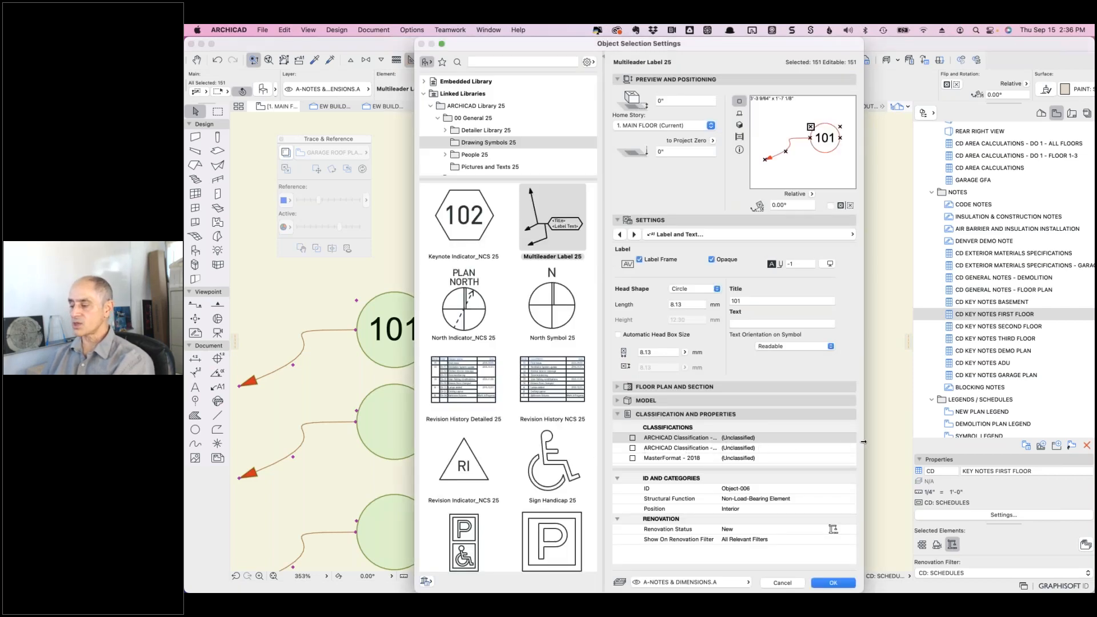
pyautogui.moveTo(912, 440); pyautogui.dragTo(938, 440)
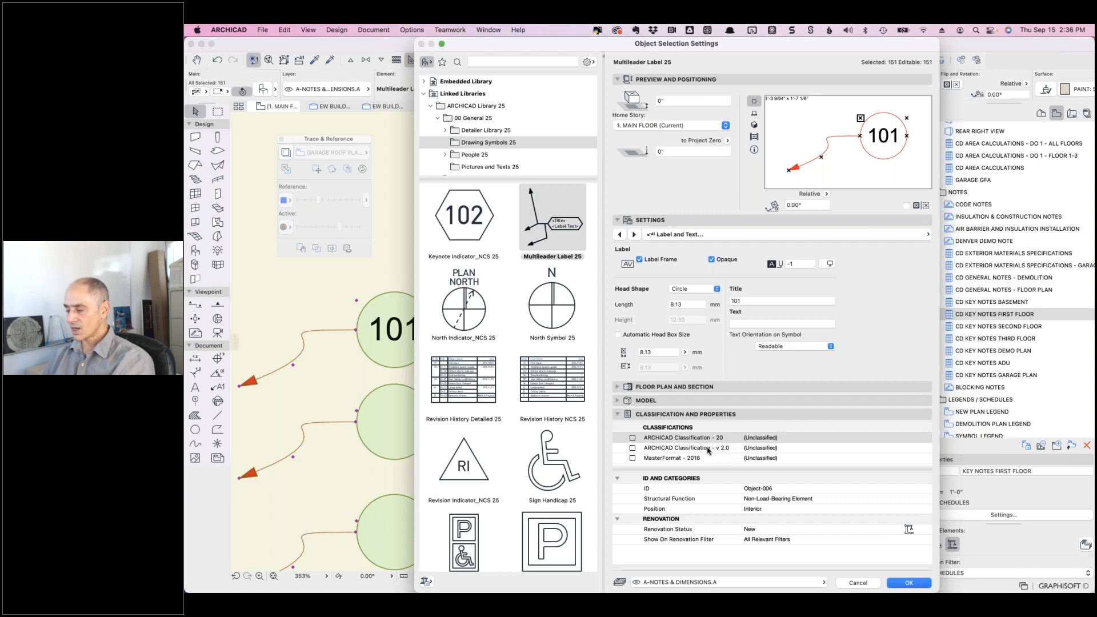
pyautogui.click(708, 449)
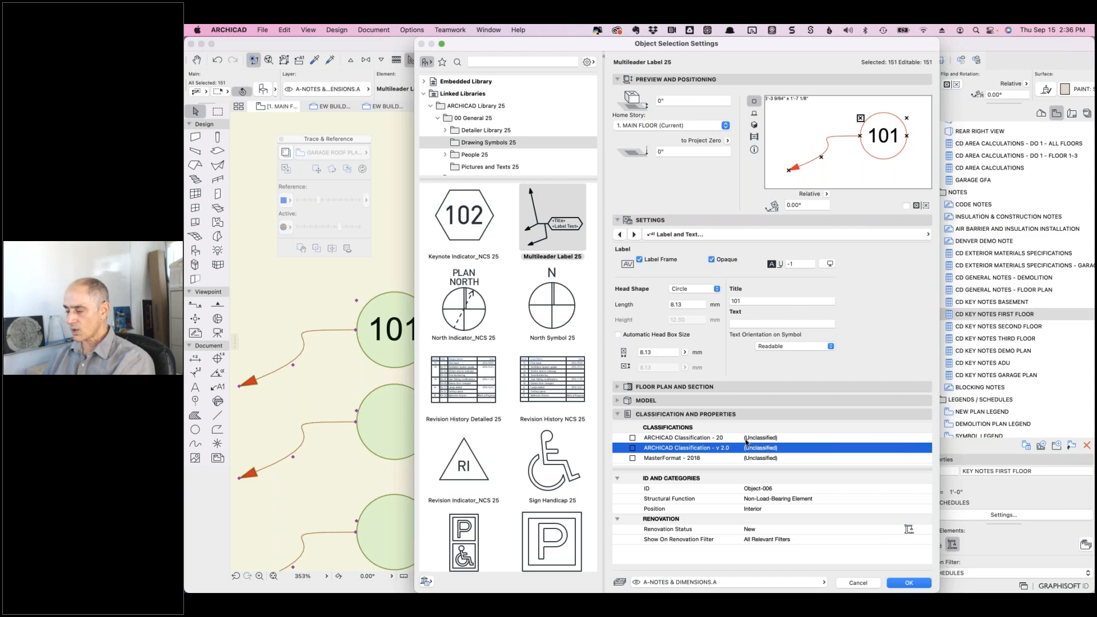
# - Enable the v 2.0 classification and browse its picker through Elements, Element Assembly and Construction Element
pyautogui.click(632, 449)
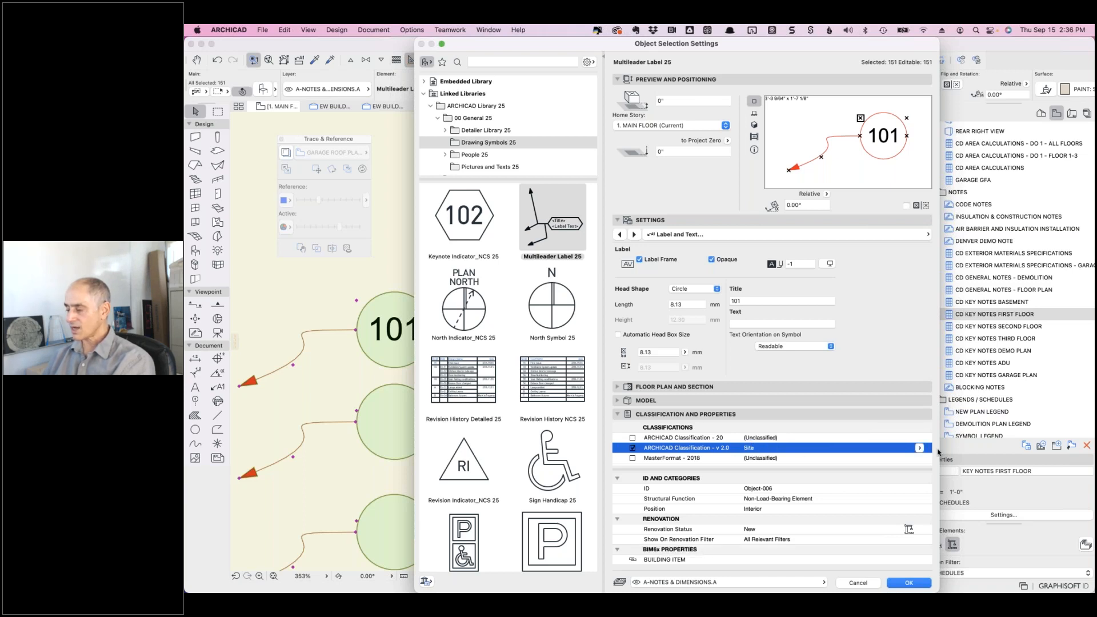
pyautogui.click(919, 449)
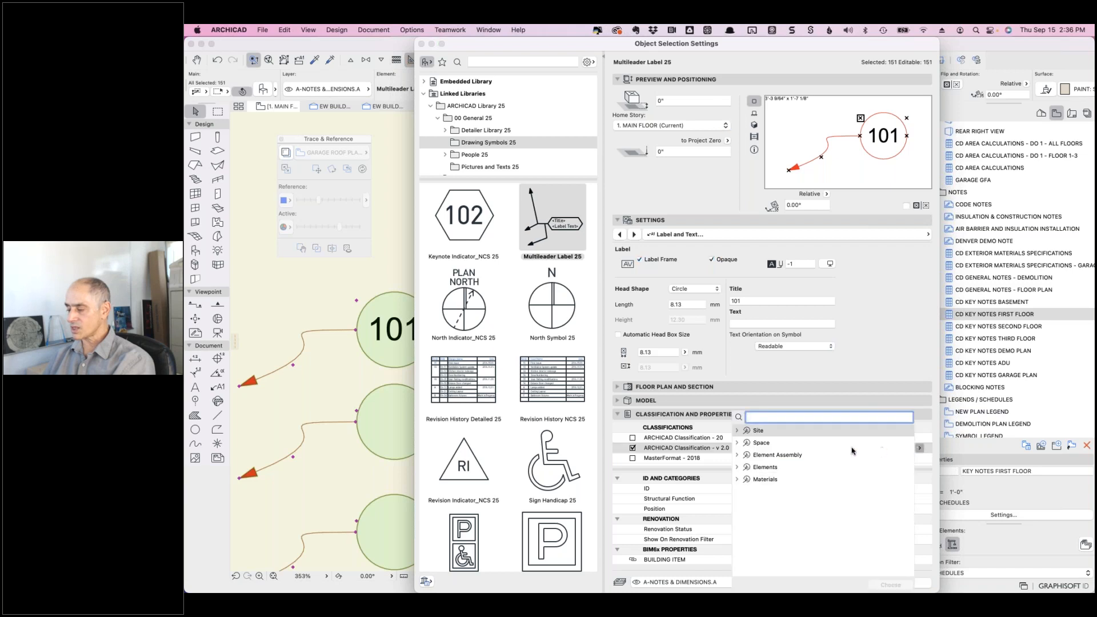
pyautogui.write('annot')
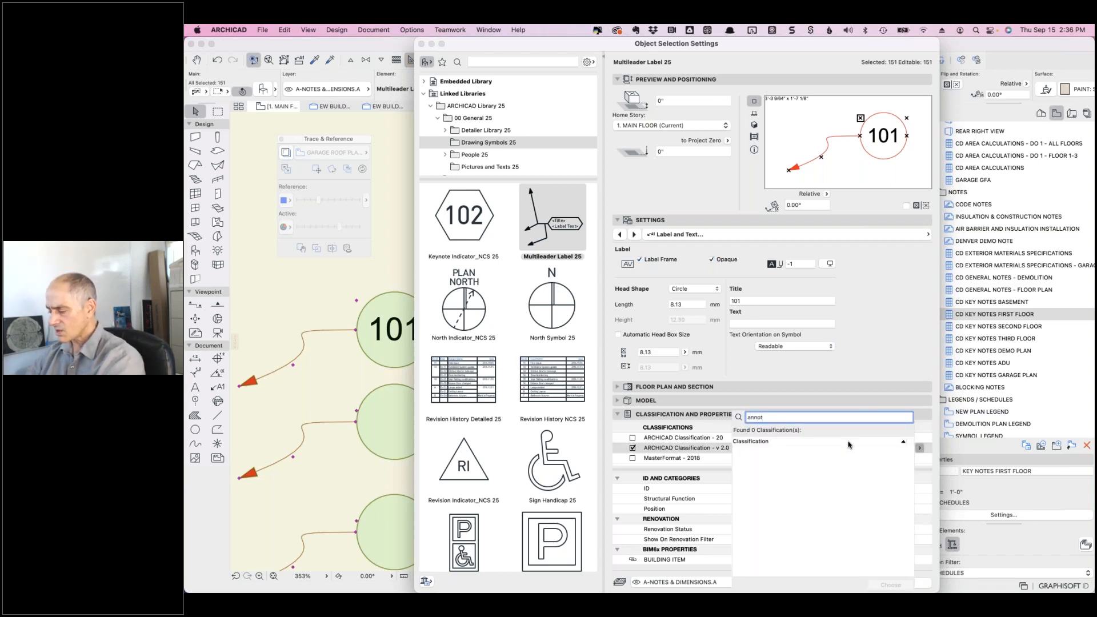
pyautogui.press('BackSpace')
pyautogui.press('BackSpace')
pyautogui.press('BackSpace')
pyautogui.press('BackSpace')
pyautogui.press('BackSpace')
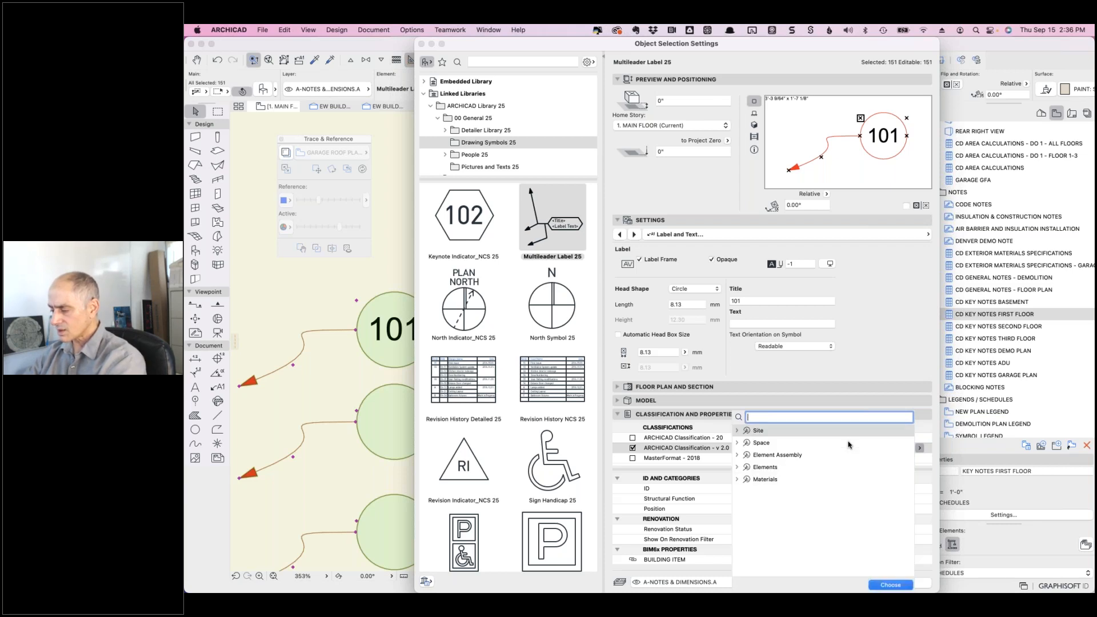
pyautogui.click(737, 467)
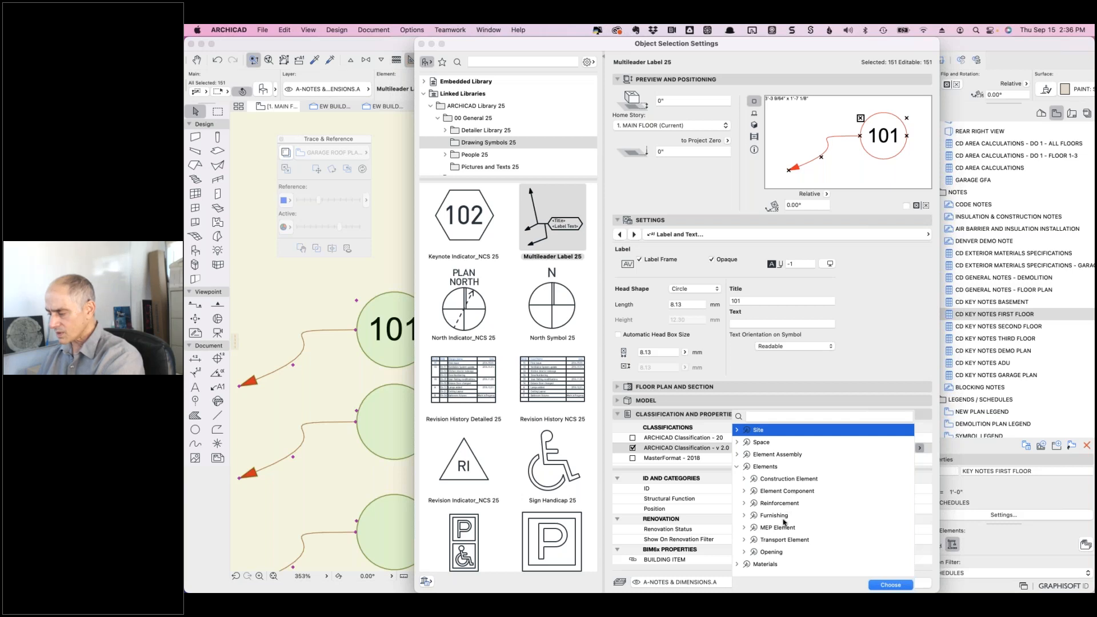
pyautogui.click(737, 455)
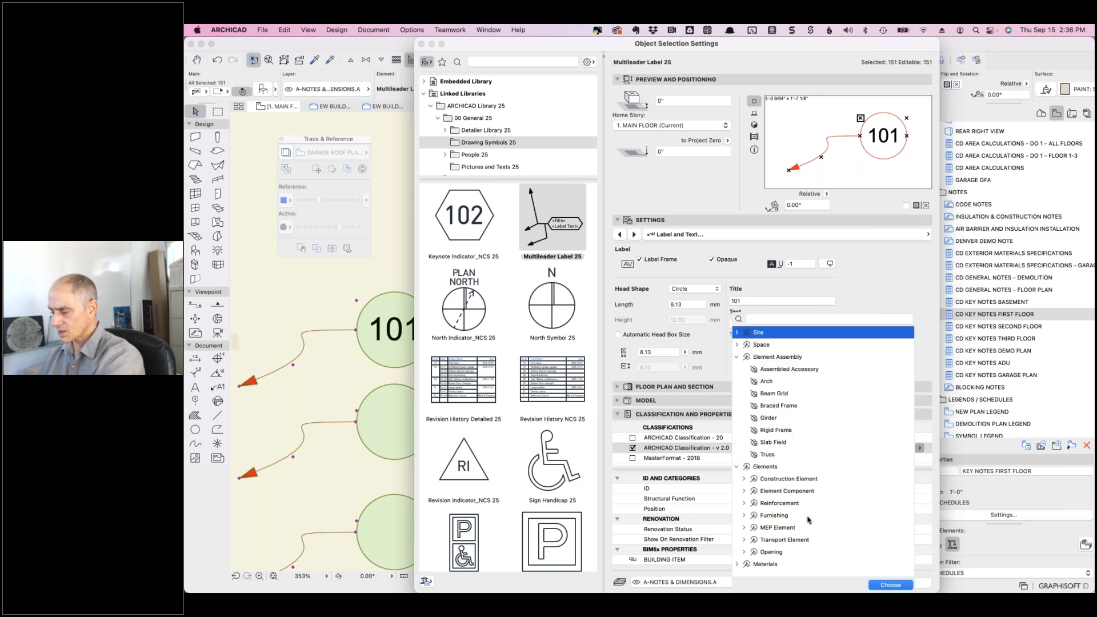
pyautogui.click(744, 480)
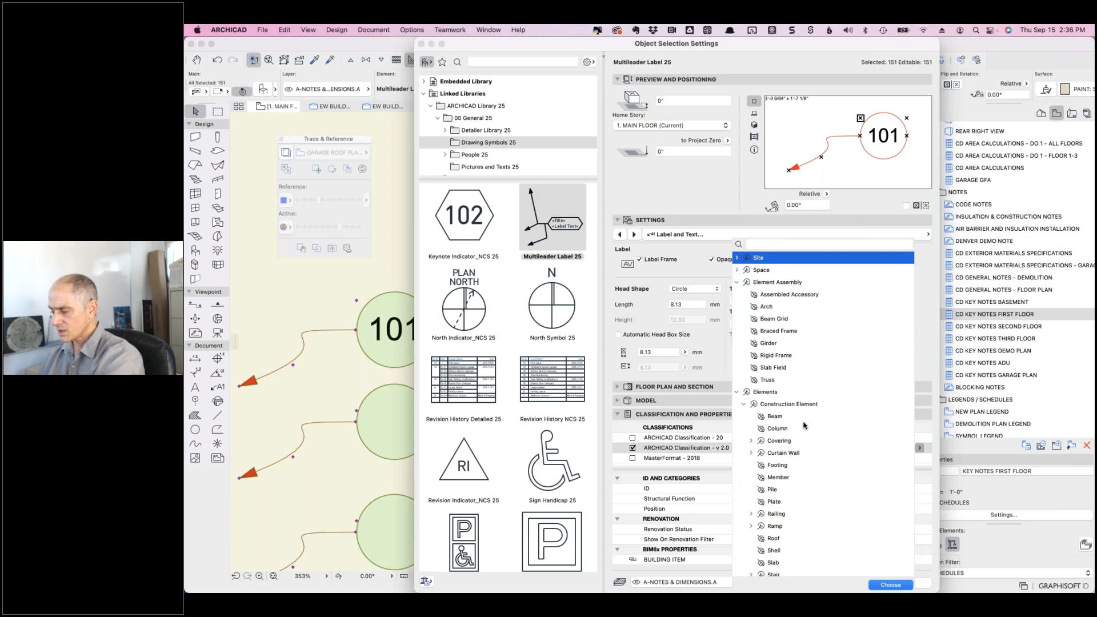
pyautogui.scroll(-3, 797, 461)
pyautogui.scroll(-3, 797, 460)
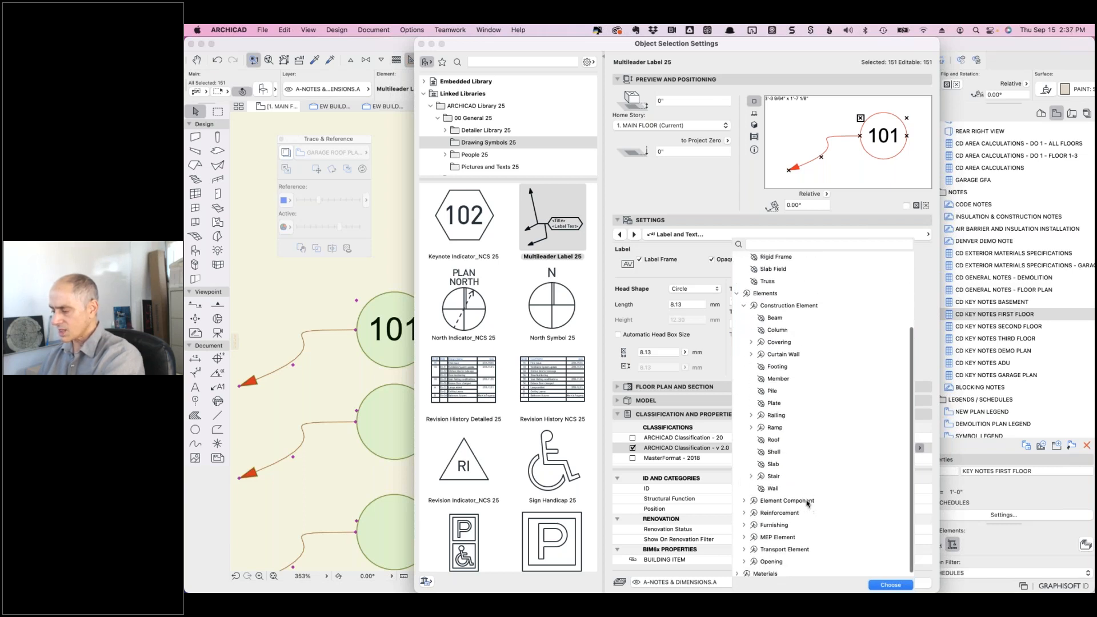
pyautogui.scroll(5, 806, 492)
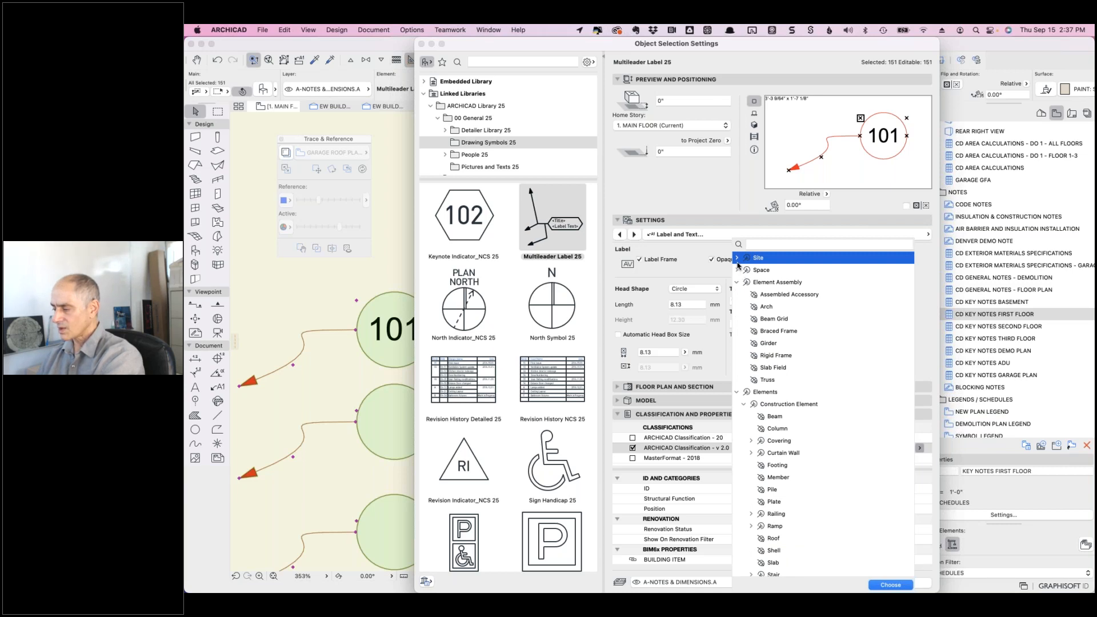
# - Expand the Furnishing category and assign Furniture as the labels' classification
pyautogui.click(736, 258)
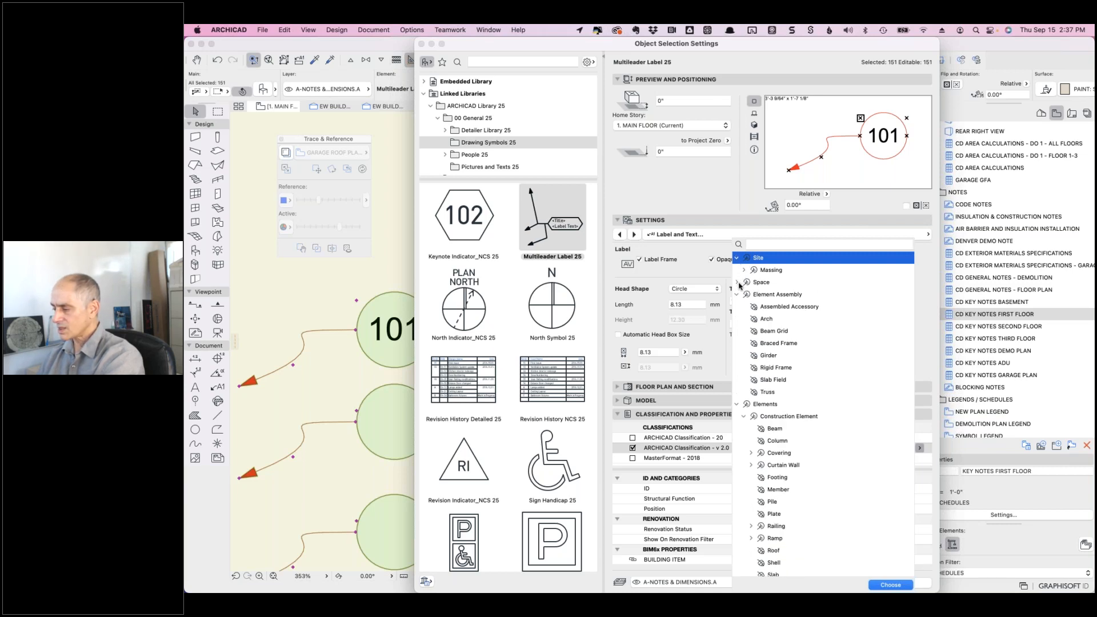
pyautogui.click(737, 282)
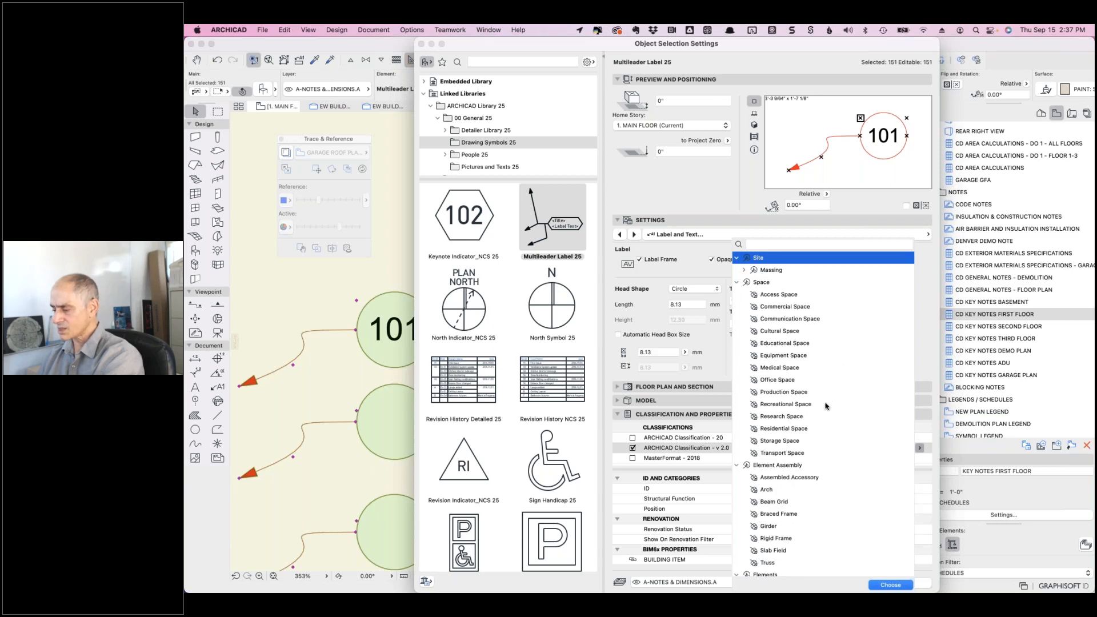
pyautogui.scroll(-5, 825, 406)
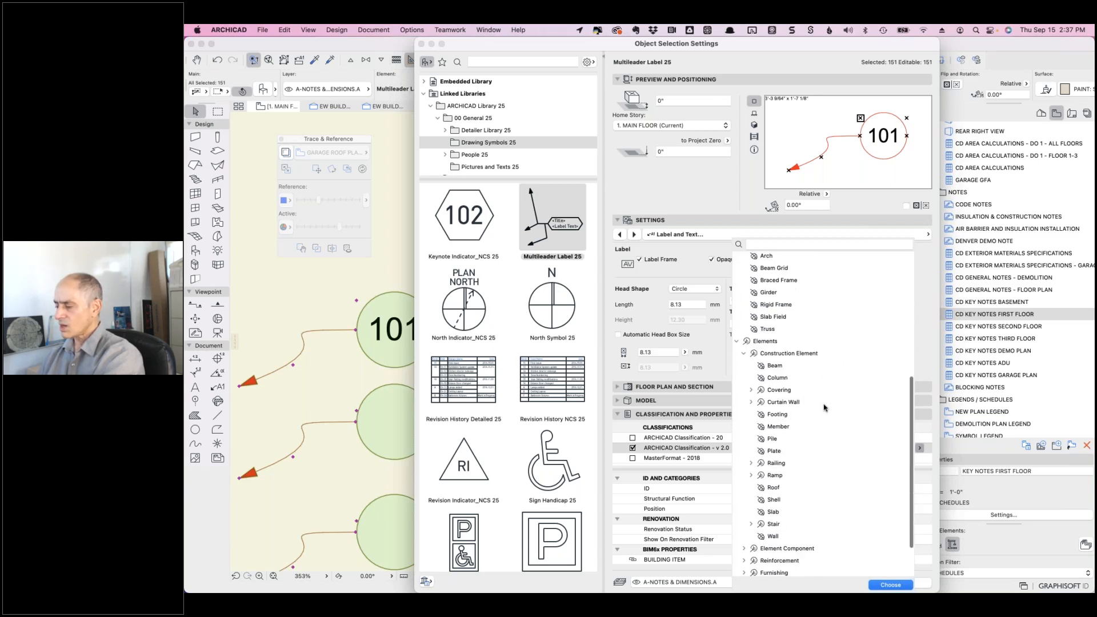
pyautogui.scroll(-3, 823, 446)
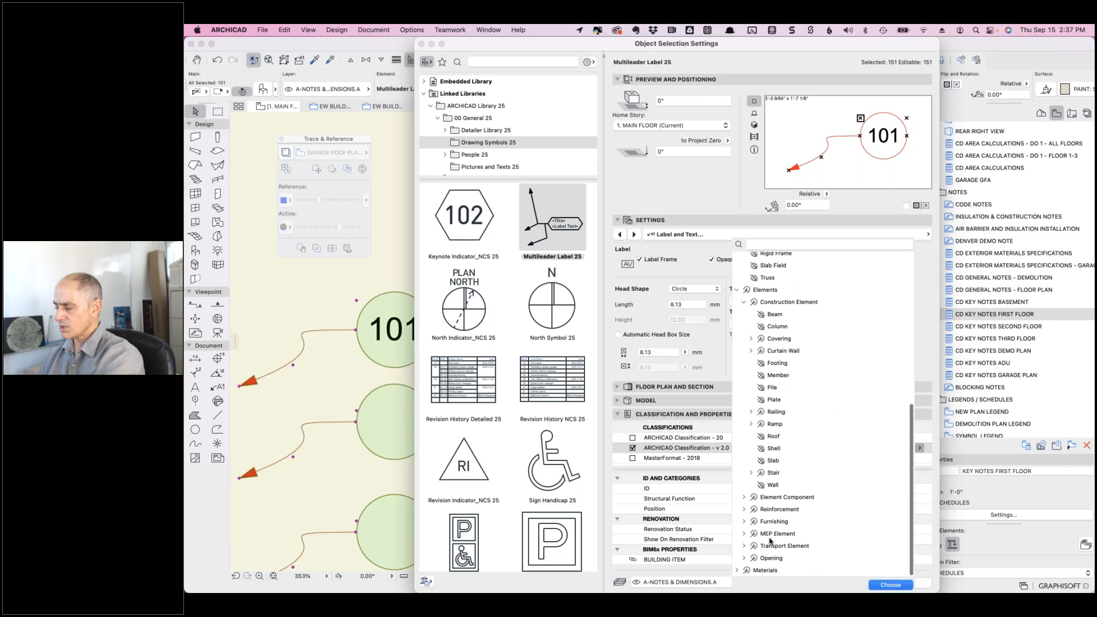
pyautogui.click(744, 522)
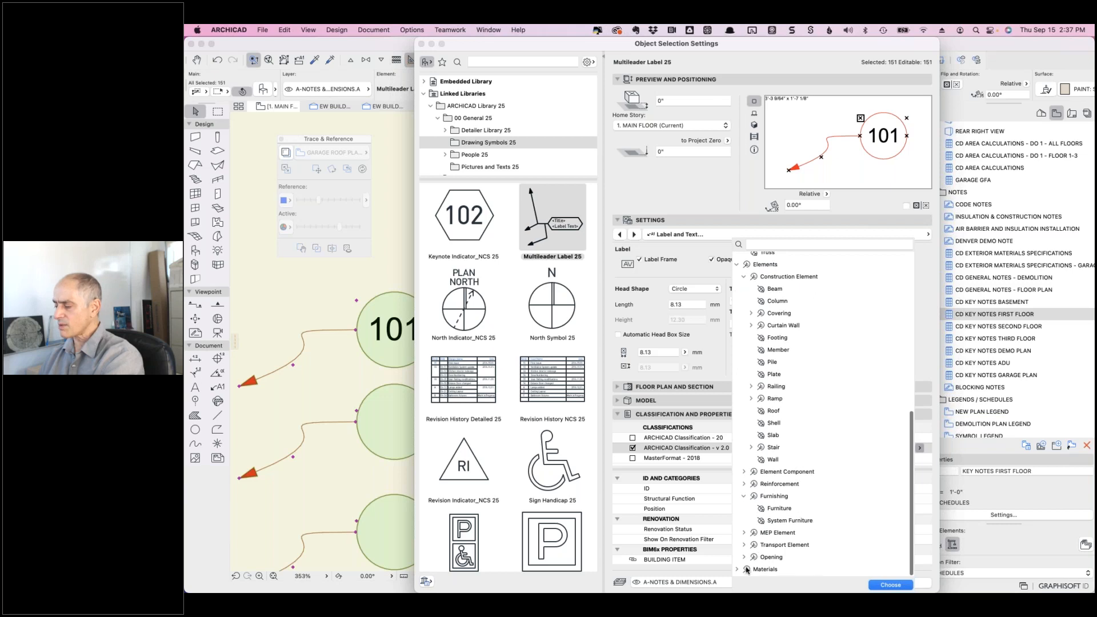
pyautogui.click(737, 570)
pyautogui.scroll(-5, 811, 525)
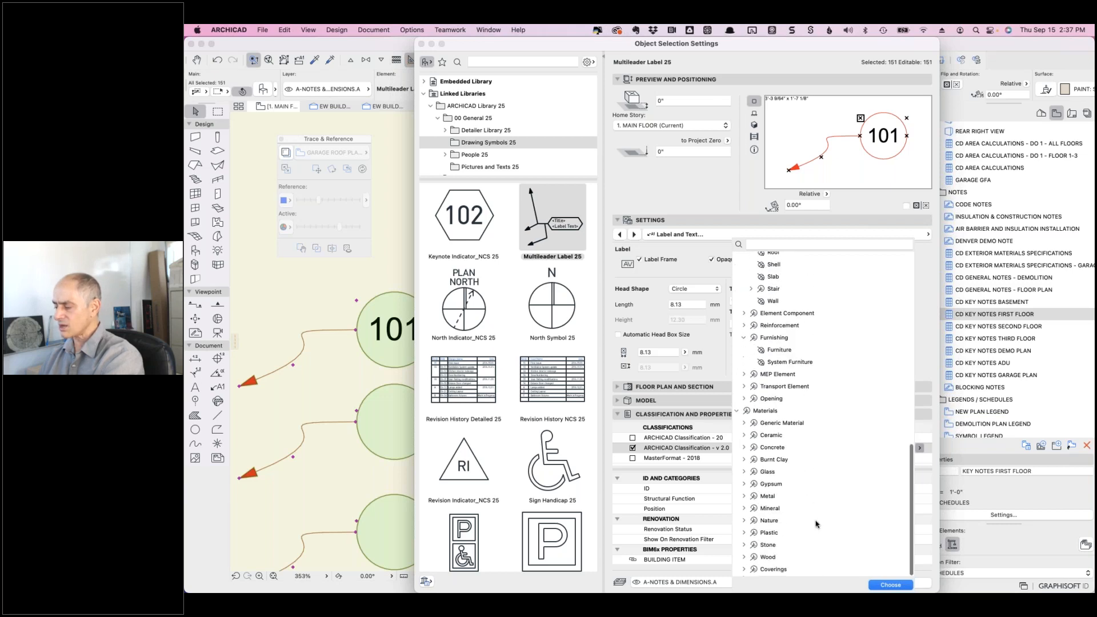
pyautogui.scroll(3, 816, 524)
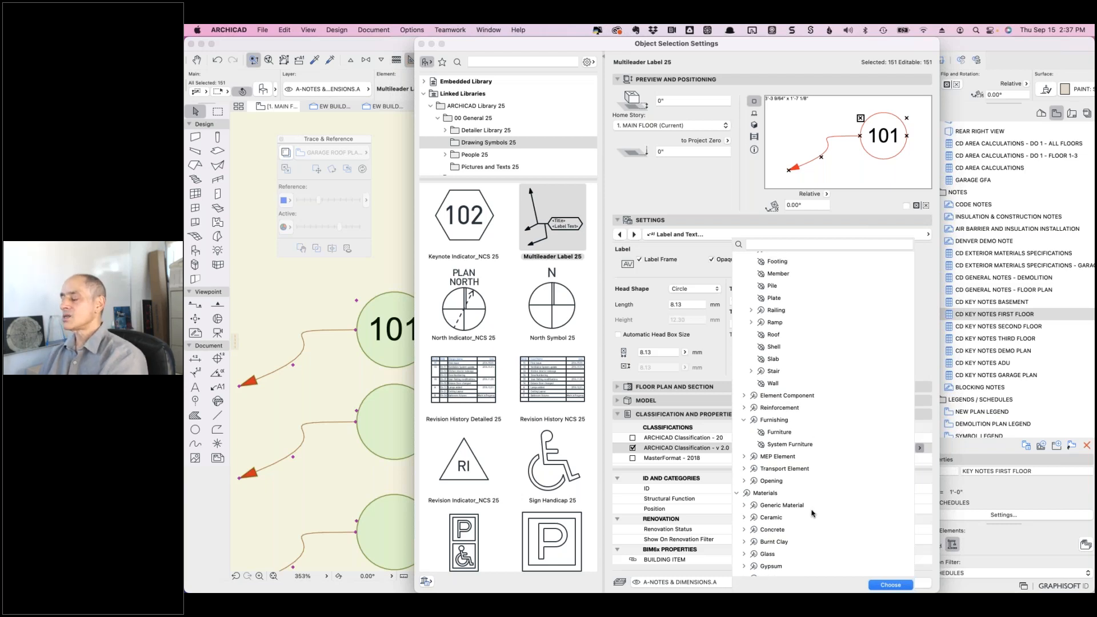
pyautogui.click(781, 434)
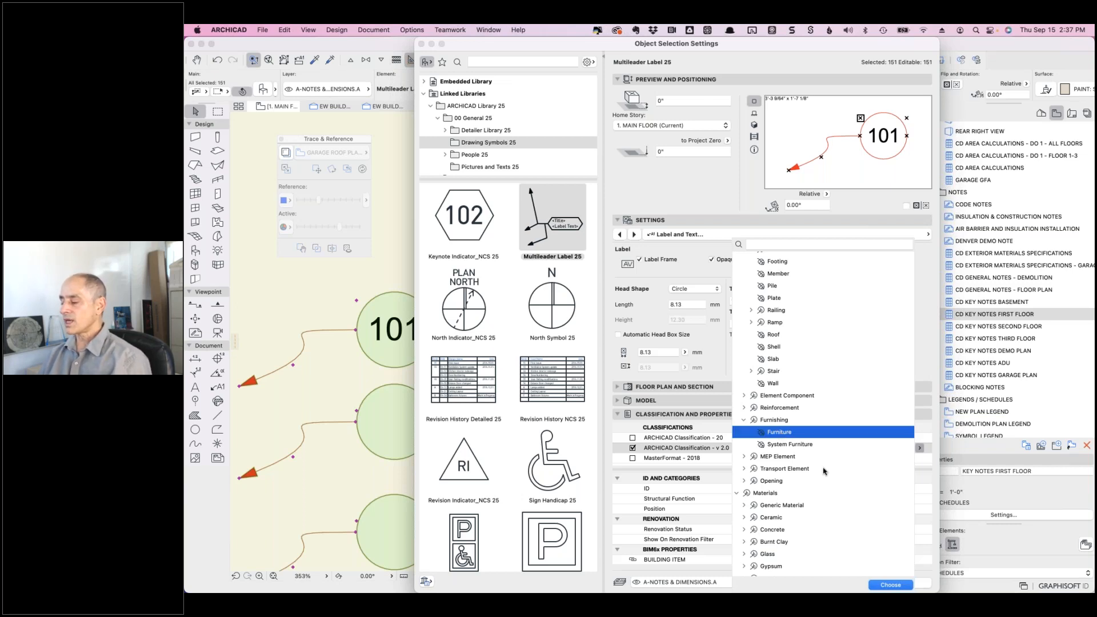
pyautogui.click(890, 584)
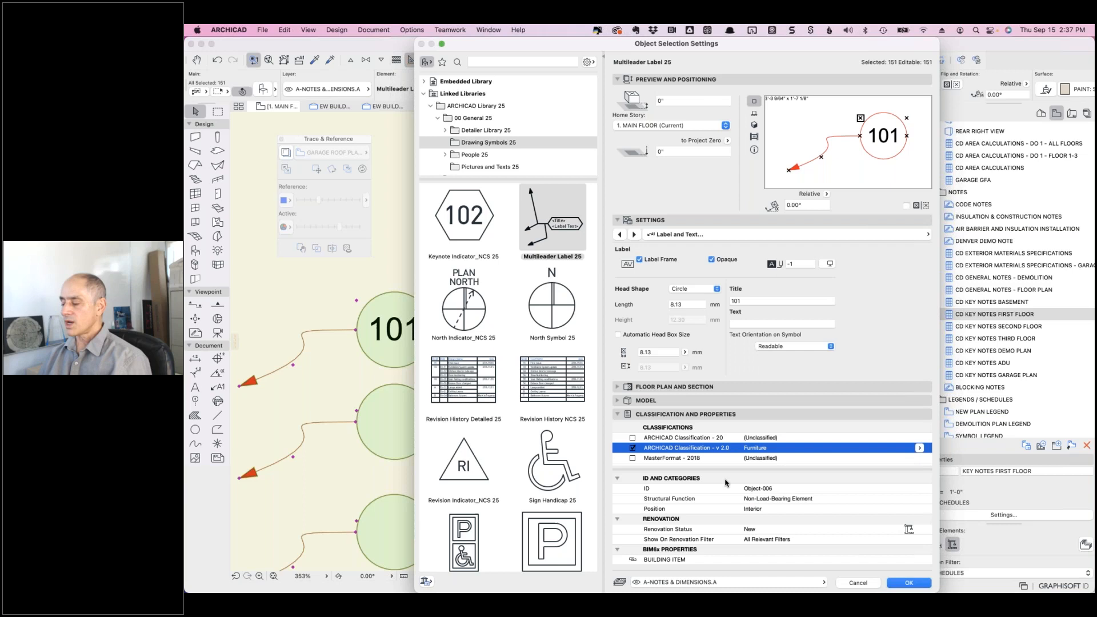
pyautogui.scroll(-3, 727, 482)
# - Check the KEYNOTE property, apply the label settings with OK, and deselect the labels
pyautogui.scroll(-5, 726, 482)
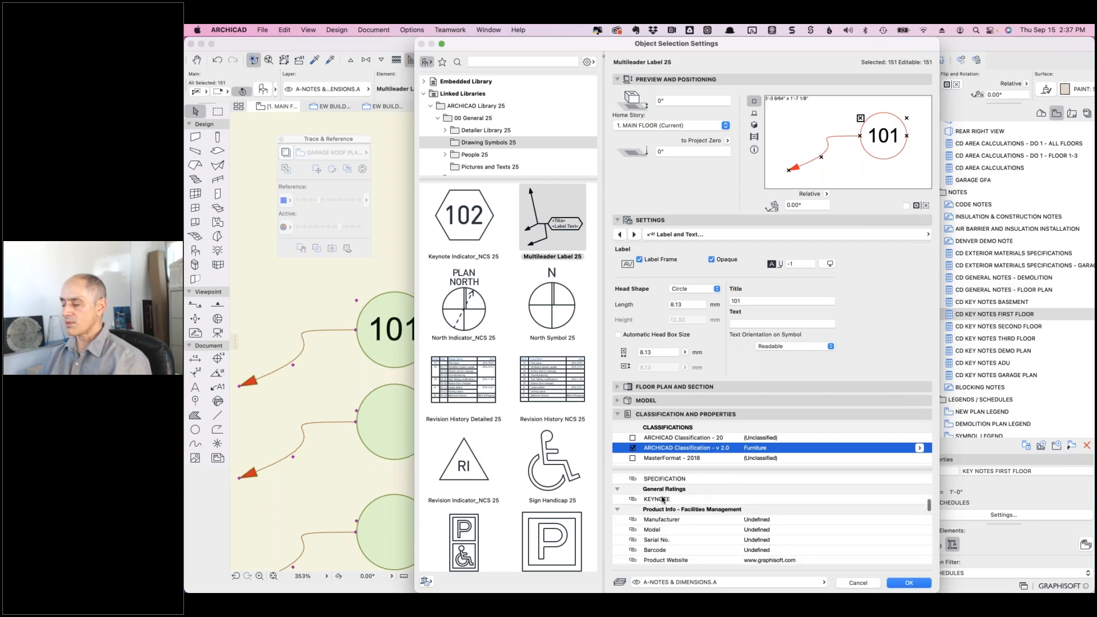
pyautogui.click(671, 500)
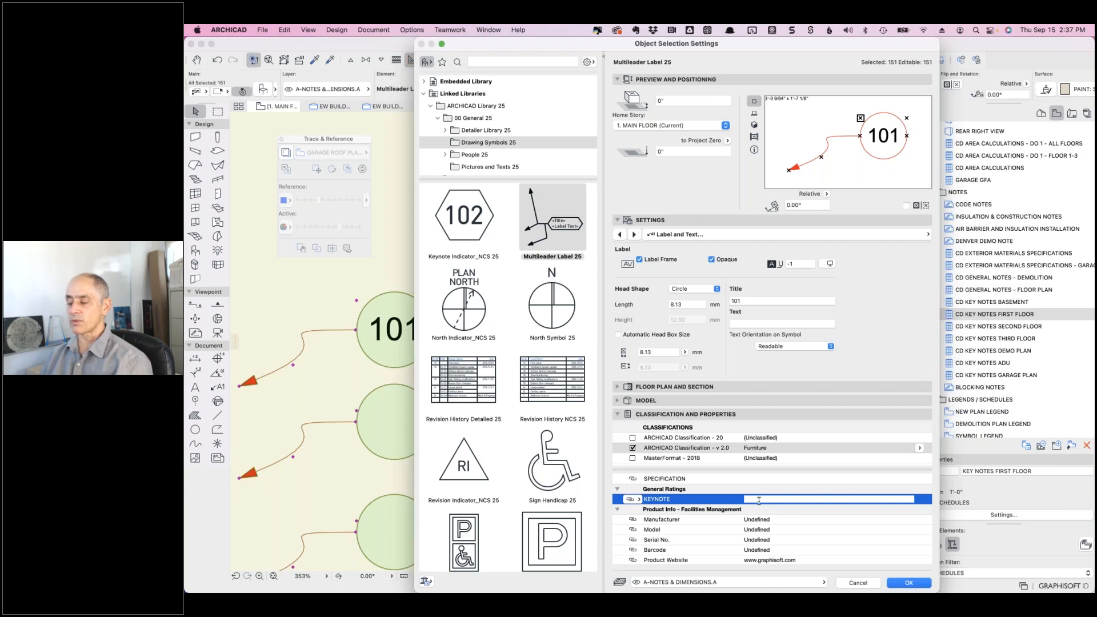
pyautogui.click(906, 583)
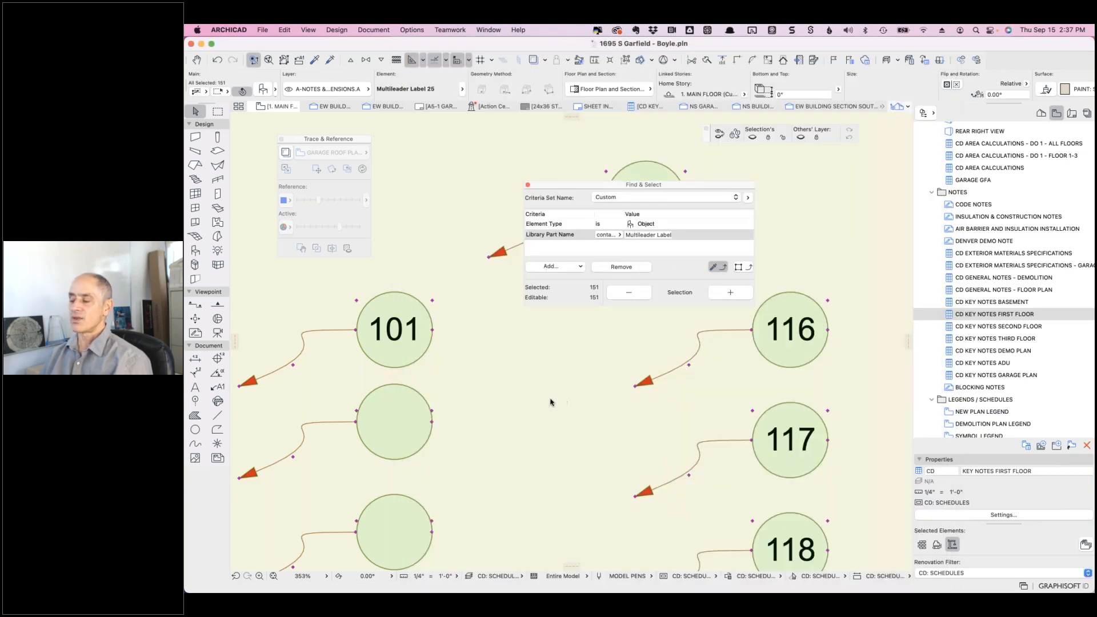
pyautogui.click(566, 386)
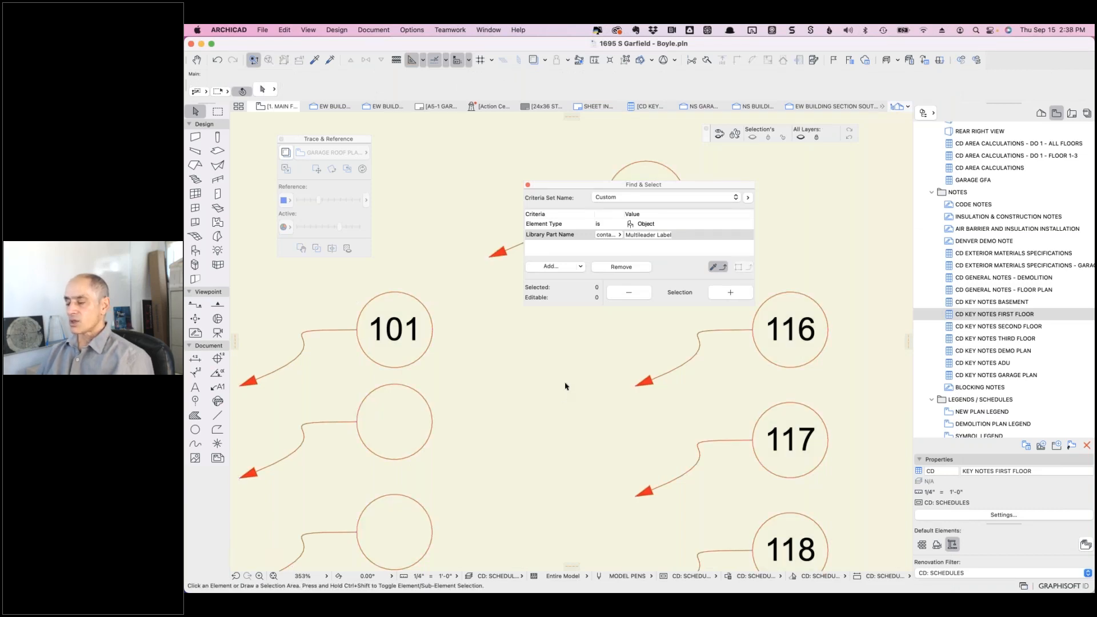
# - In the CD Key Notes First Floor schedule, copy row 101's stairs note into its empty KEYNOTE cell
pyautogui.click(648, 108)
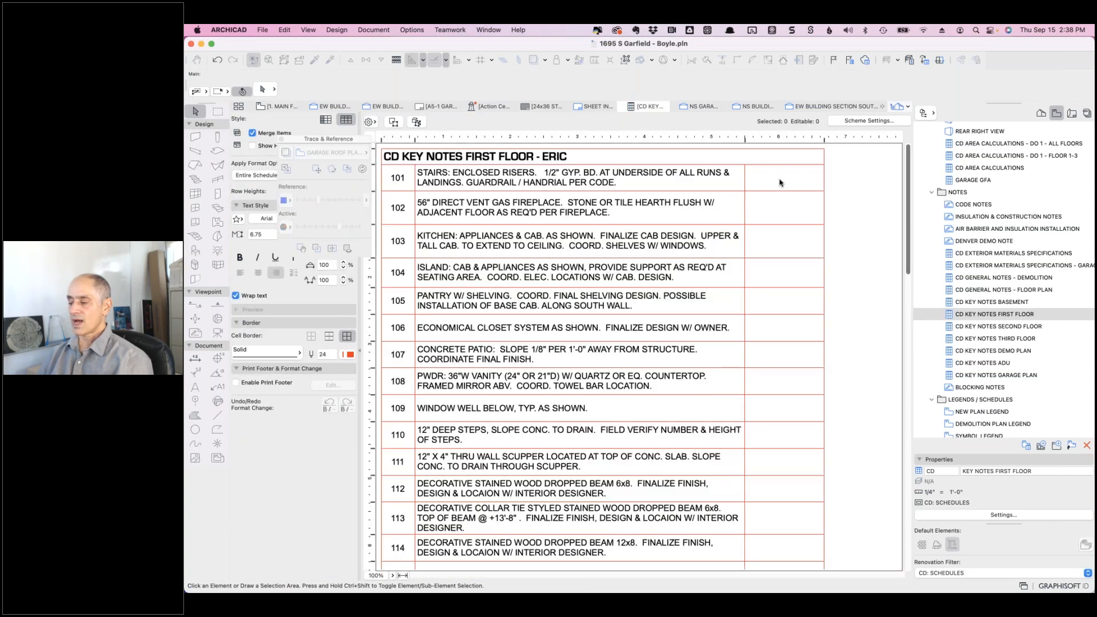
pyautogui.click(781, 182)
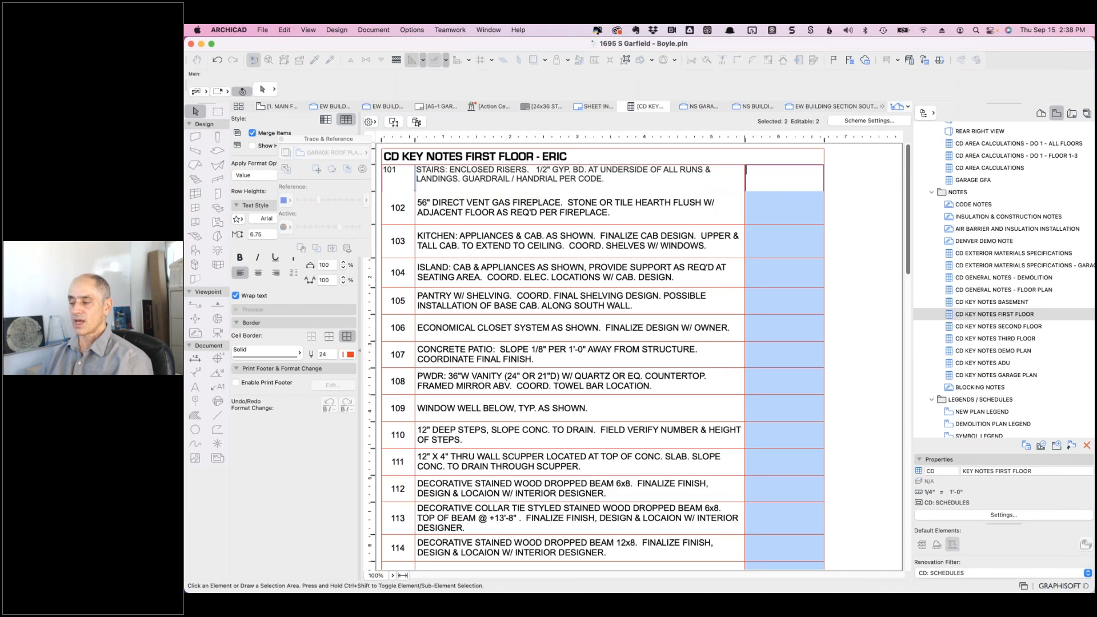
pyautogui.doubleClick(468, 168)
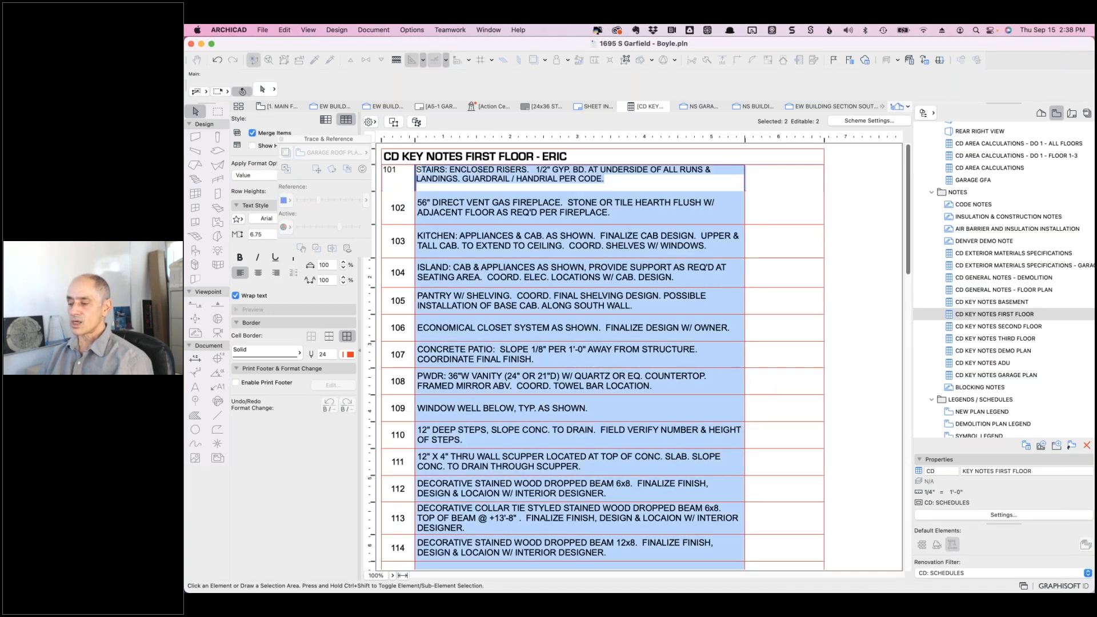
pyautogui.moveTo(417, 170); pyautogui.dragTo(614, 181)
pyautogui.press('super+c')
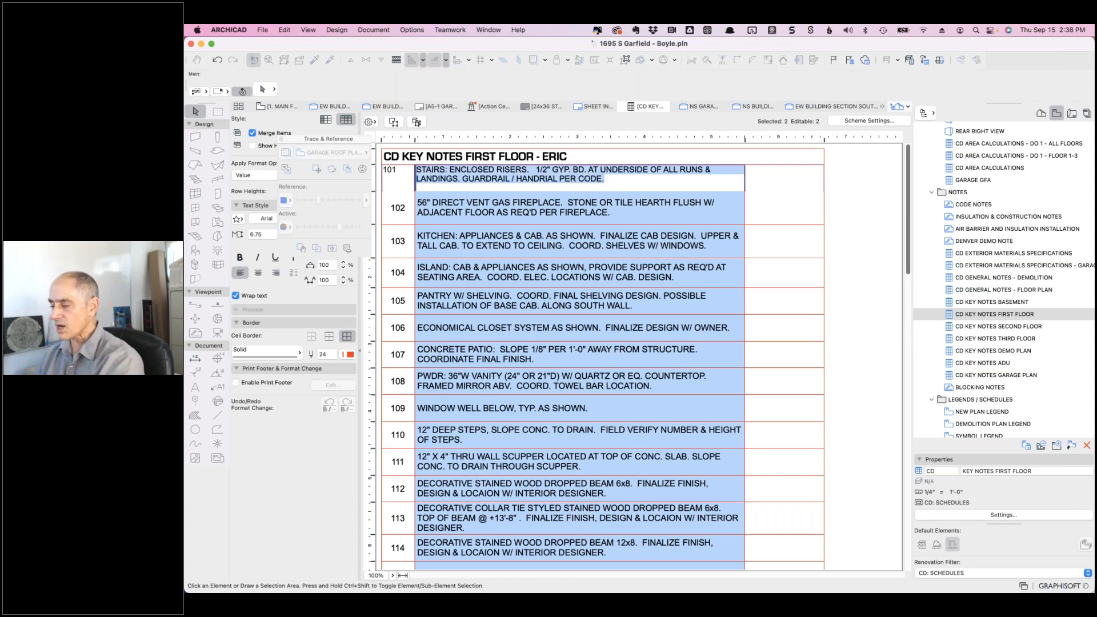
pyautogui.click(784, 178)
pyautogui.press('super+v')
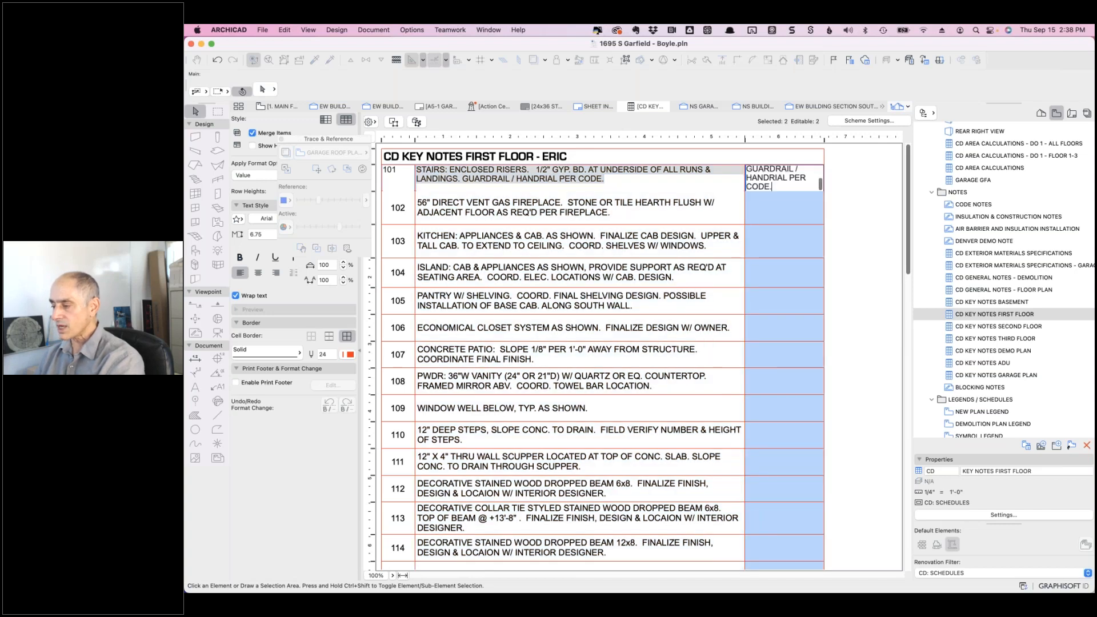
pyautogui.click(826, 166)
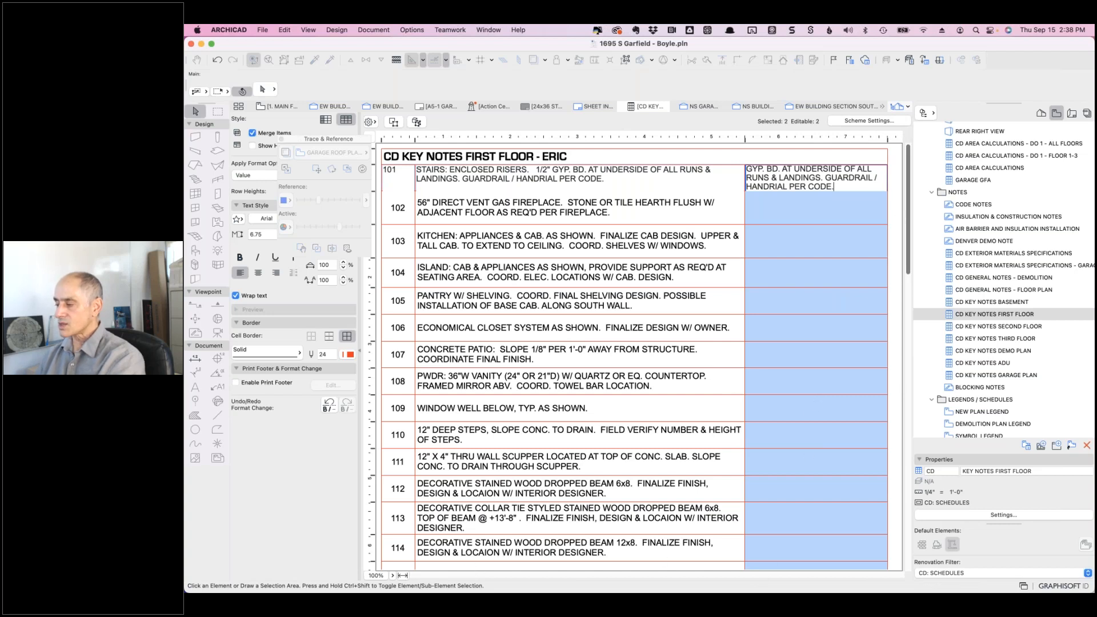
# - Copy row 102's fireplace note into its KEYNOTE cell and commit it
pyautogui.moveTo(898, 140); pyautogui.dragTo(903, 140)
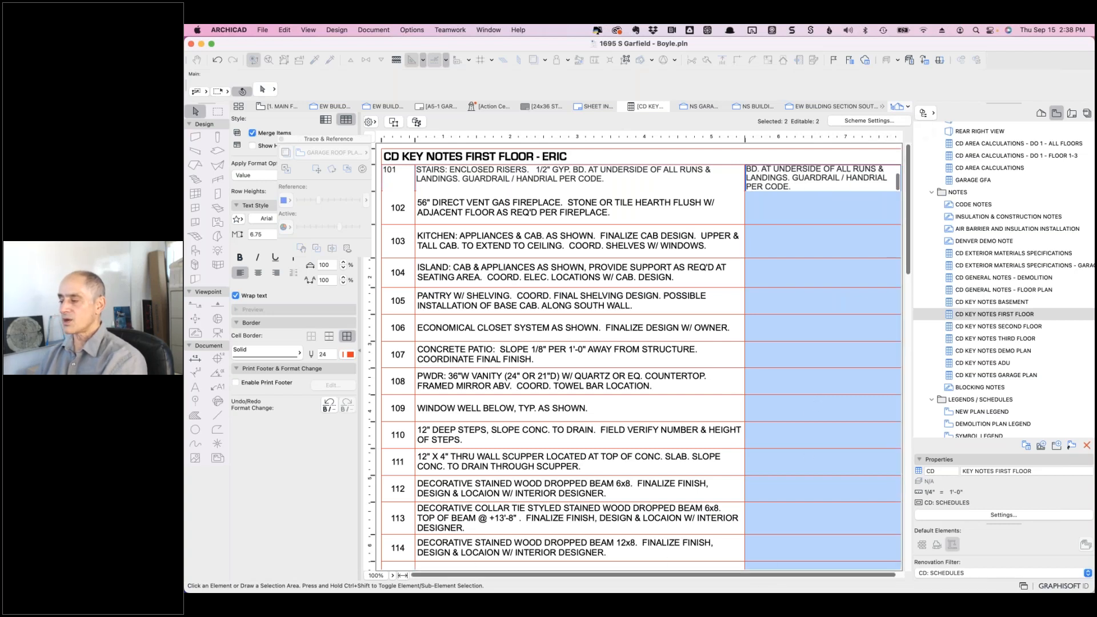
pyautogui.click(621, 219)
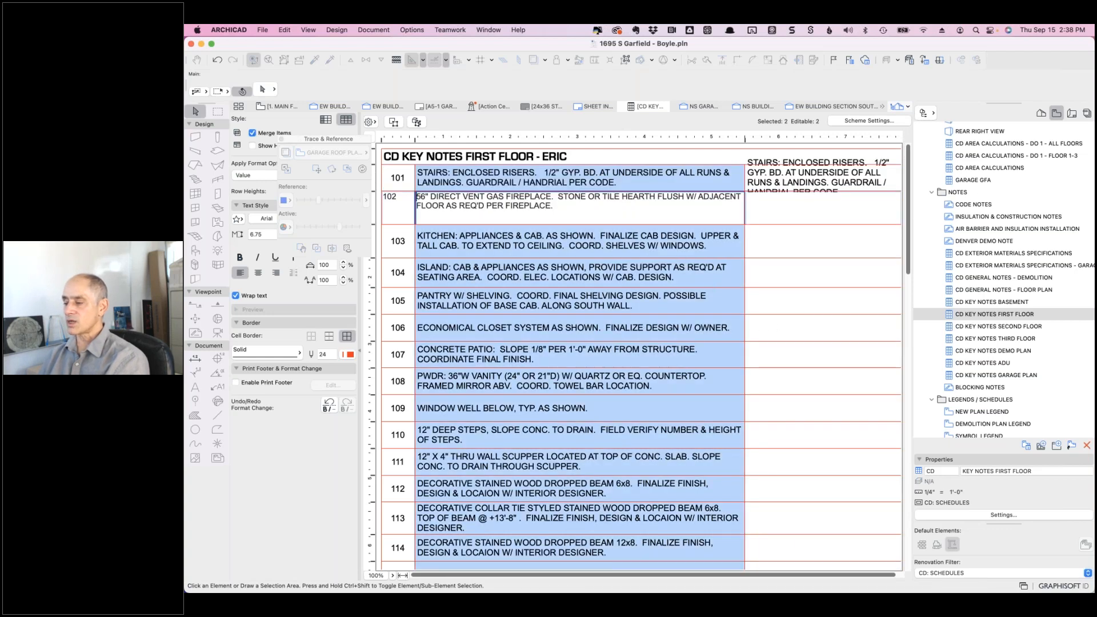
pyautogui.press('super+a')
pyautogui.press('super+c')
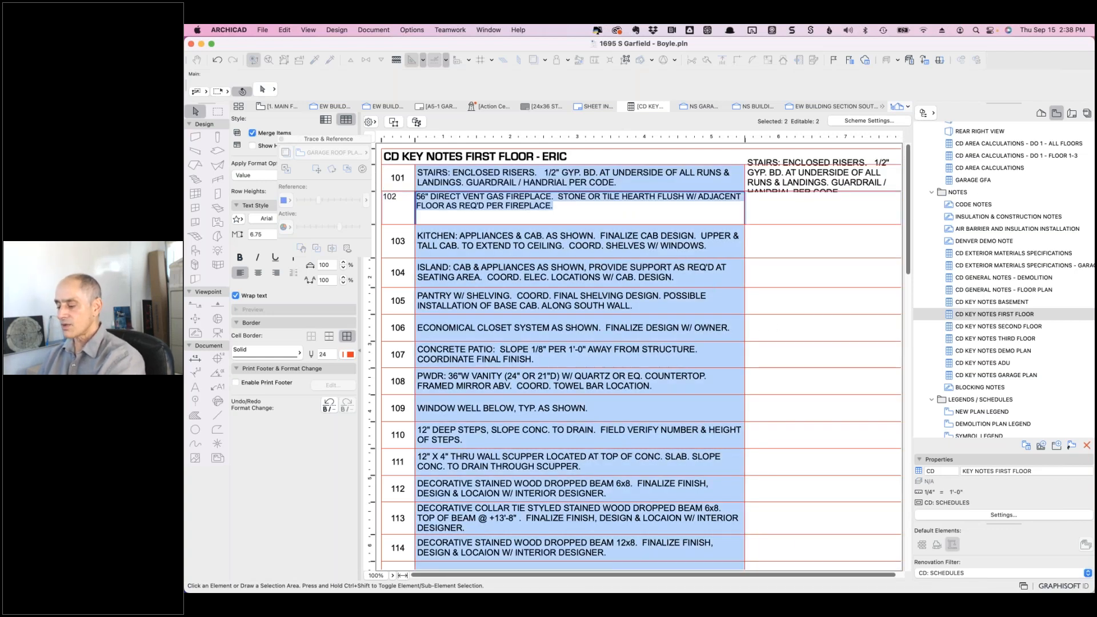
pyautogui.click(764, 205)
pyautogui.press('super+v')
pyautogui.press('Return')
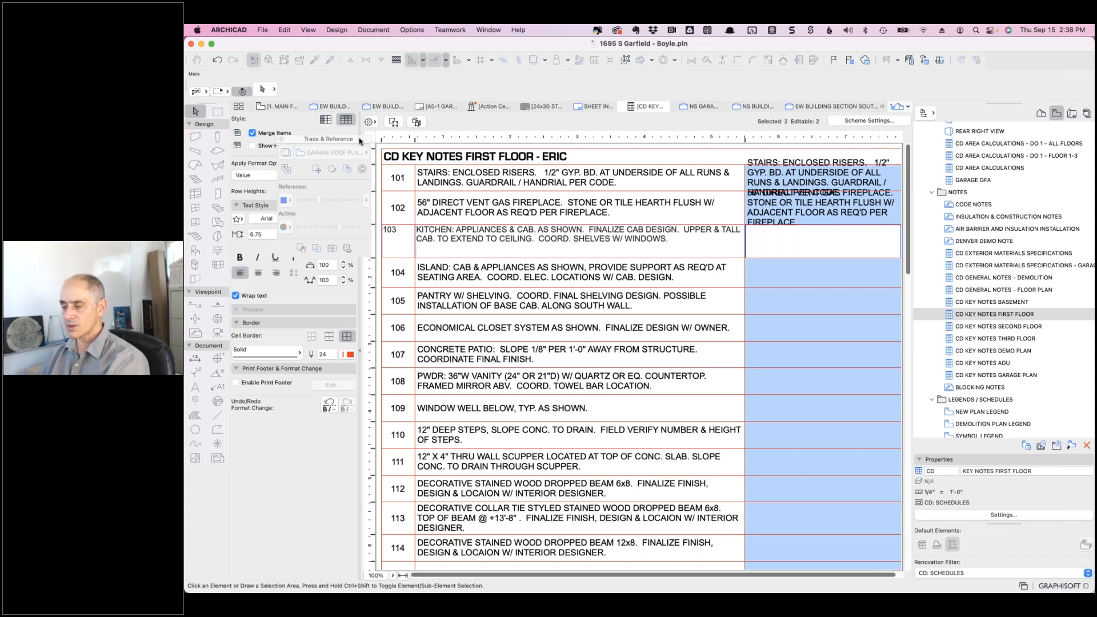
pyautogui.moveTo(359, 141); pyautogui.dragTo(338, 177)
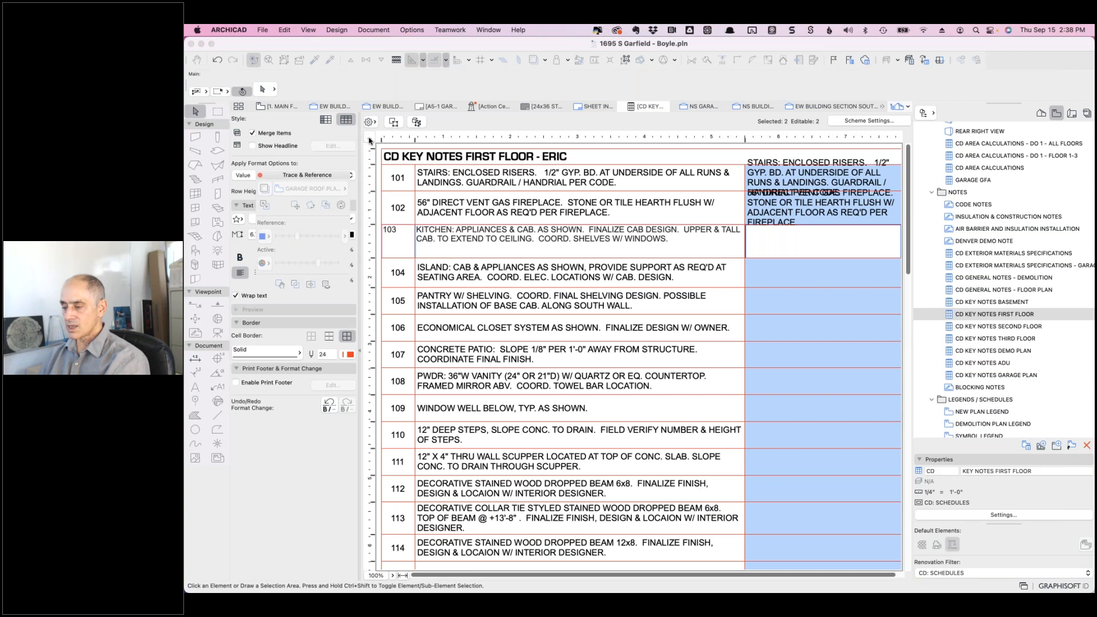
# - Set the KEYNOTE column width to 4.92 in, then show the selected rows' labels in the model
pyautogui.click(369, 138)
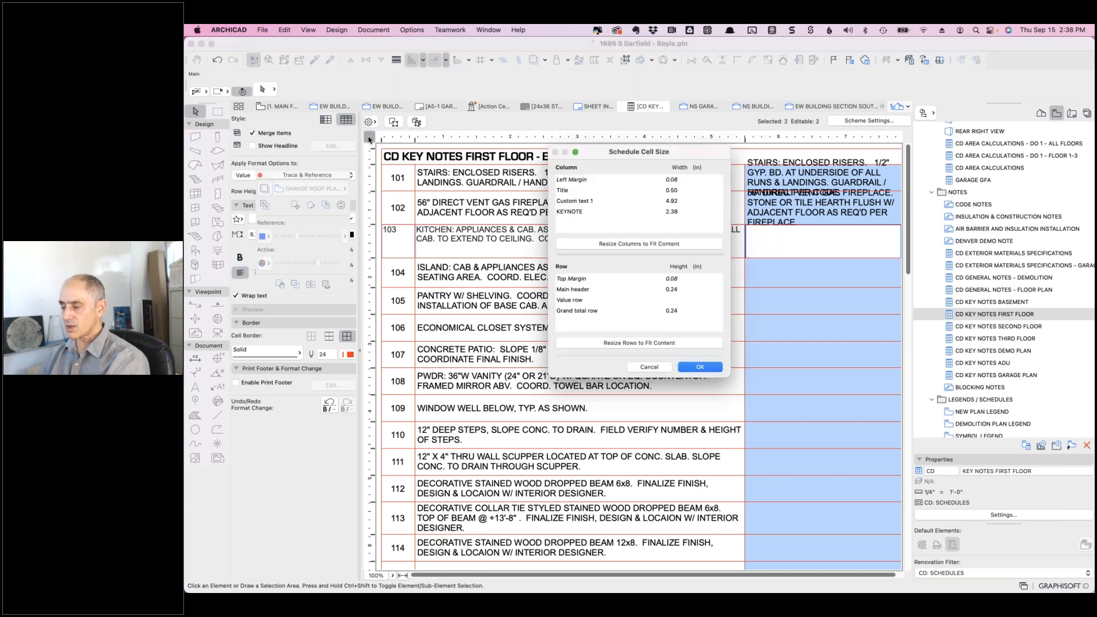
pyautogui.click(677, 216)
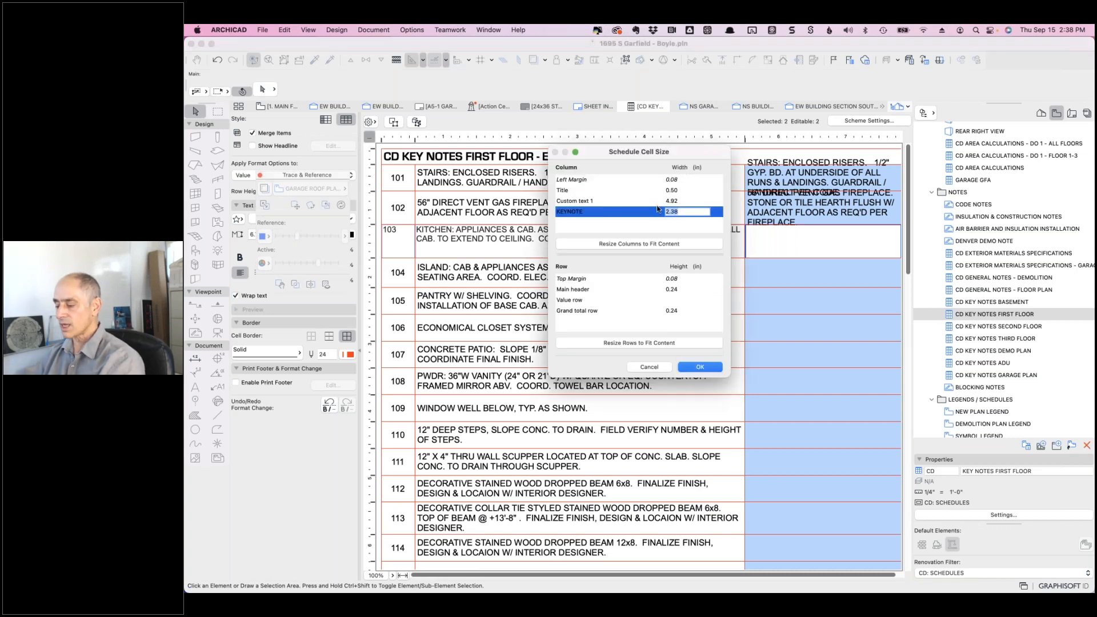
pyautogui.write('4.92')
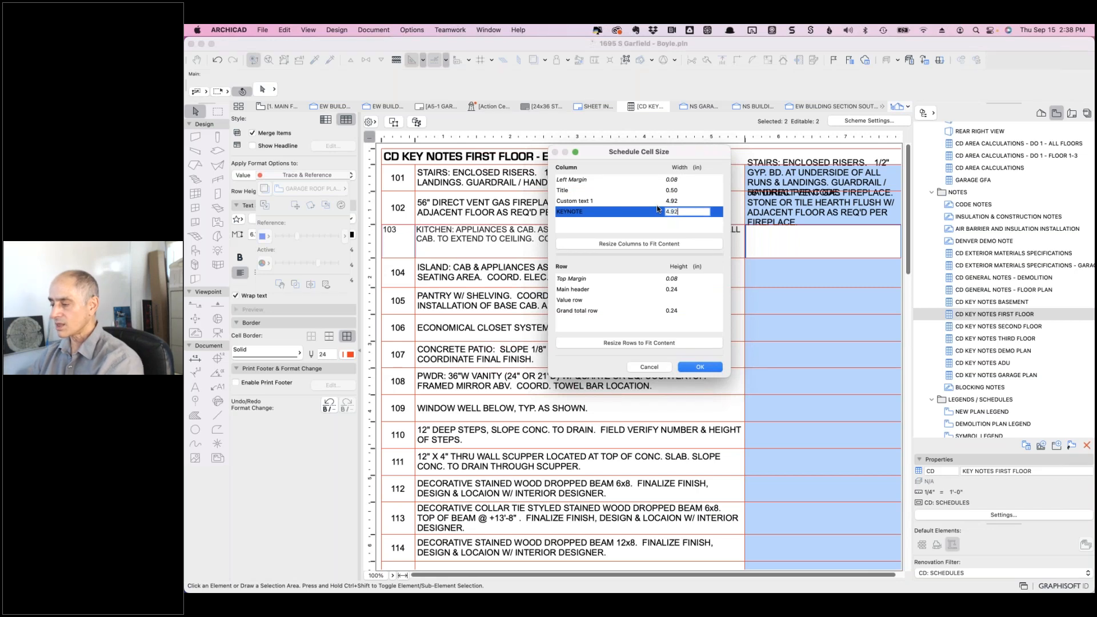
pyautogui.click(707, 367)
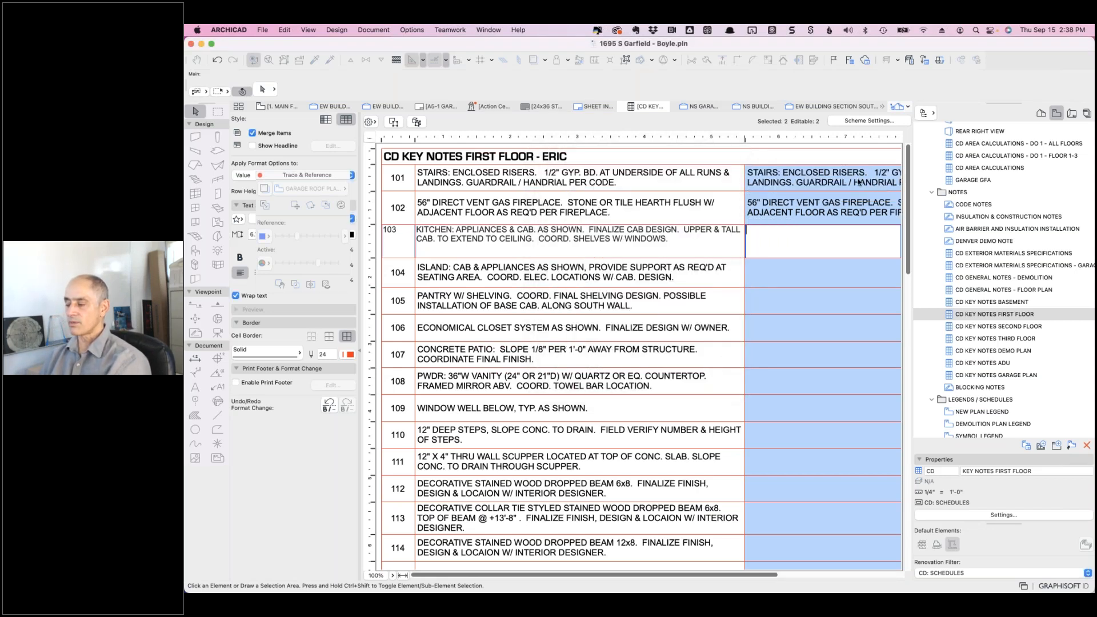
pyautogui.click(482, 176)
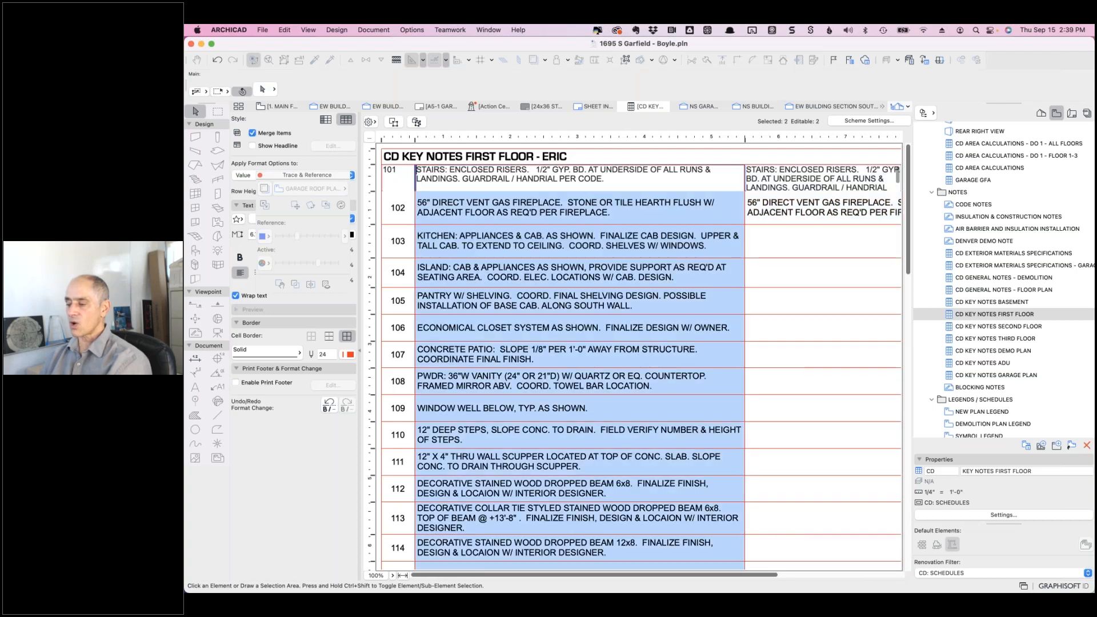
pyautogui.click(394, 122)
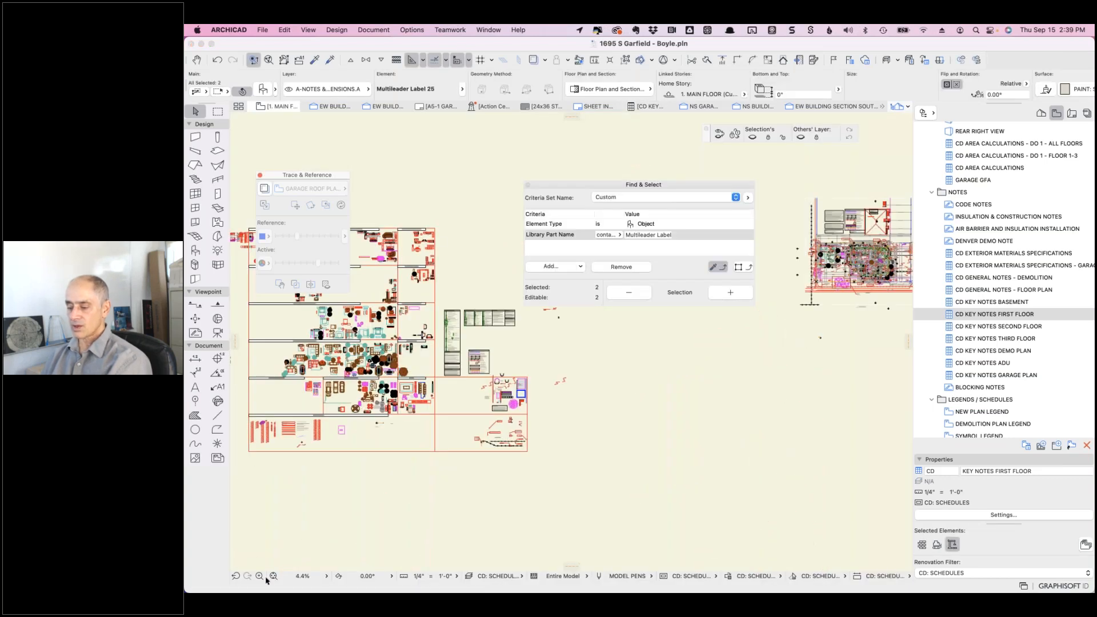
# - Zoom in on the key note labels, select label 101 and open its settings
pyautogui.click(260, 576)
pyautogui.click(248, 416)
pyautogui.click(279, 439)
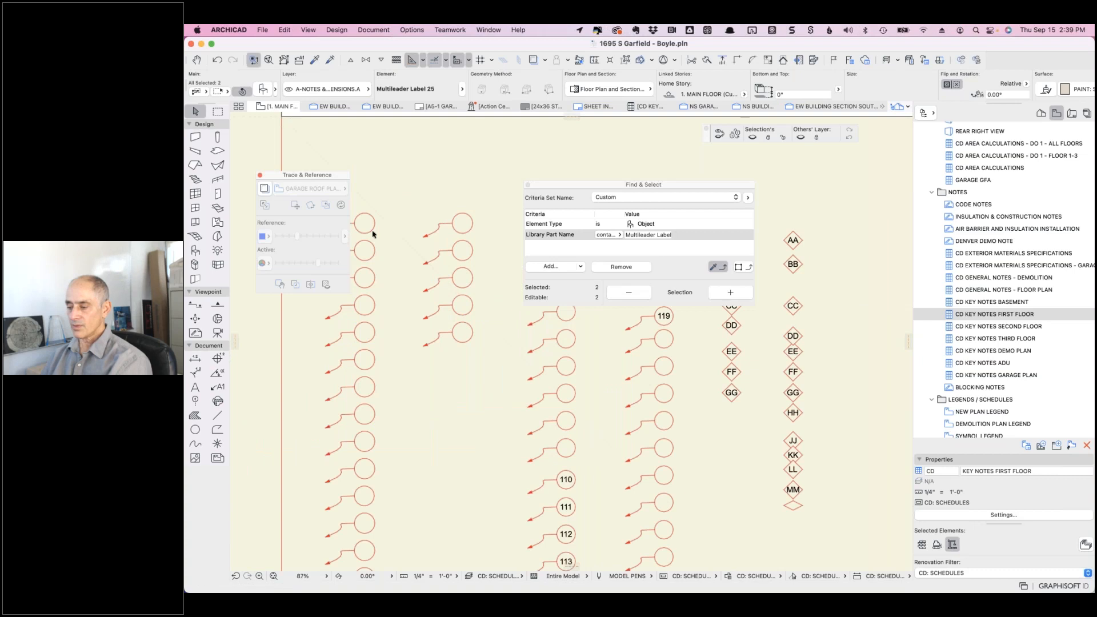
pyautogui.moveTo(317, 177); pyautogui.dragTo(311, 273)
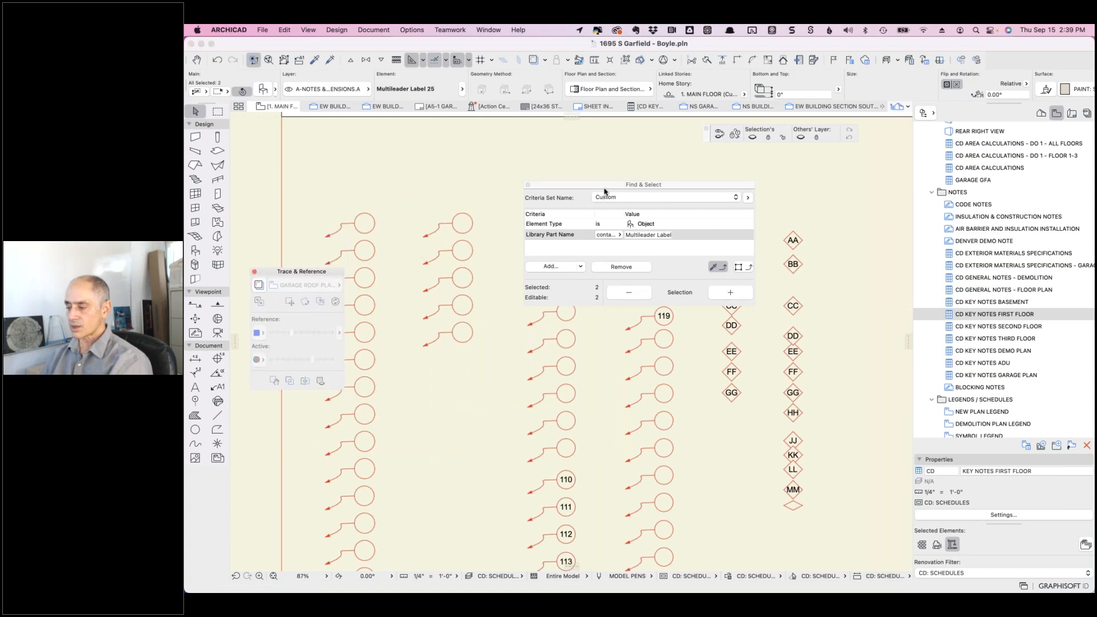
pyautogui.moveTo(601, 185); pyautogui.dragTo(584, 348)
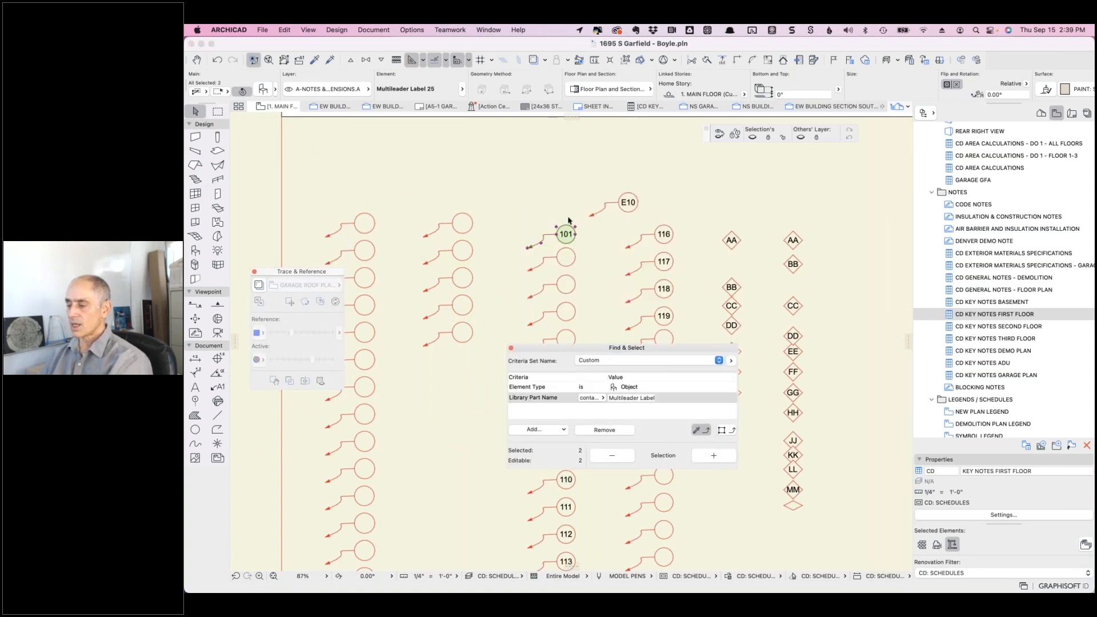
pyautogui.click(592, 236)
pyautogui.click(567, 235)
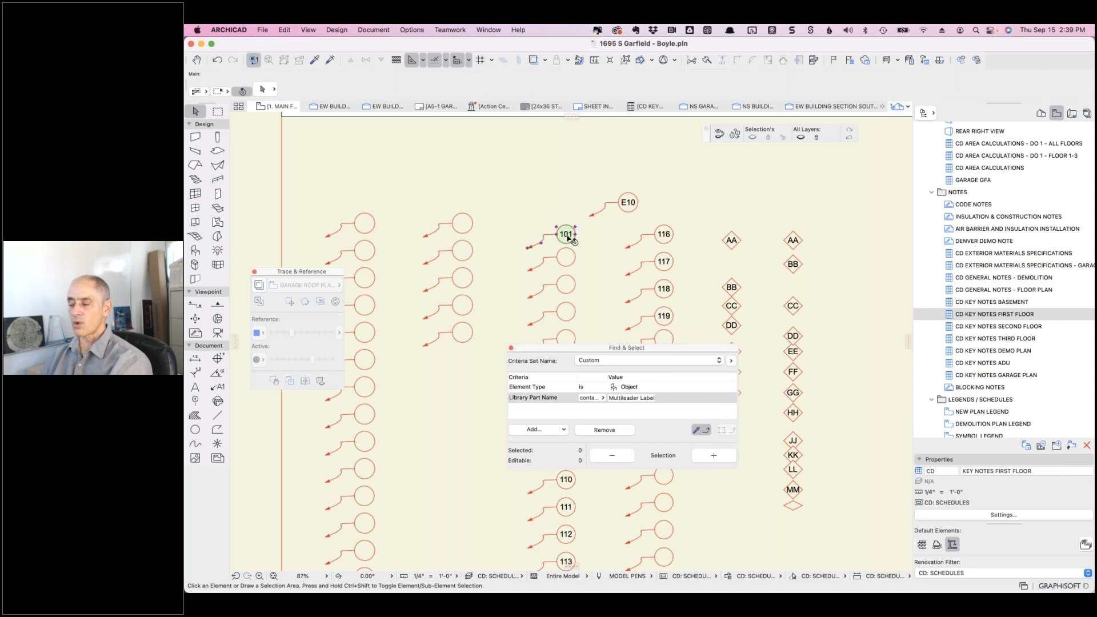
pyautogui.click(262, 89)
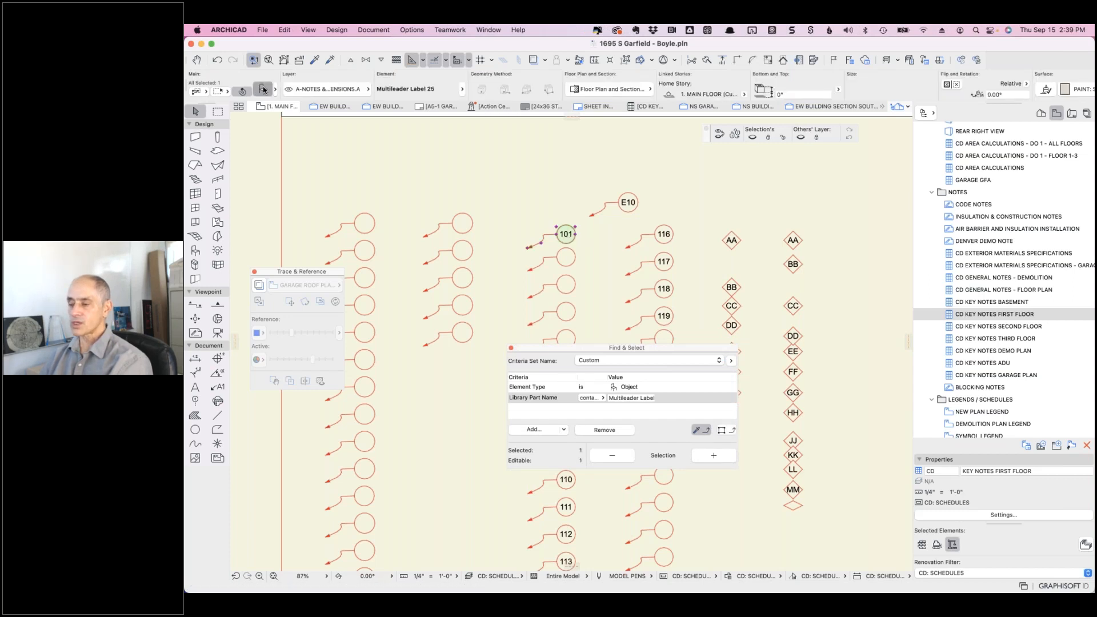
# - Read label 101's KEYNOTE value, the enclosed-risers stairs note, and cancel without changes
pyautogui.scroll(-10, 691, 534)
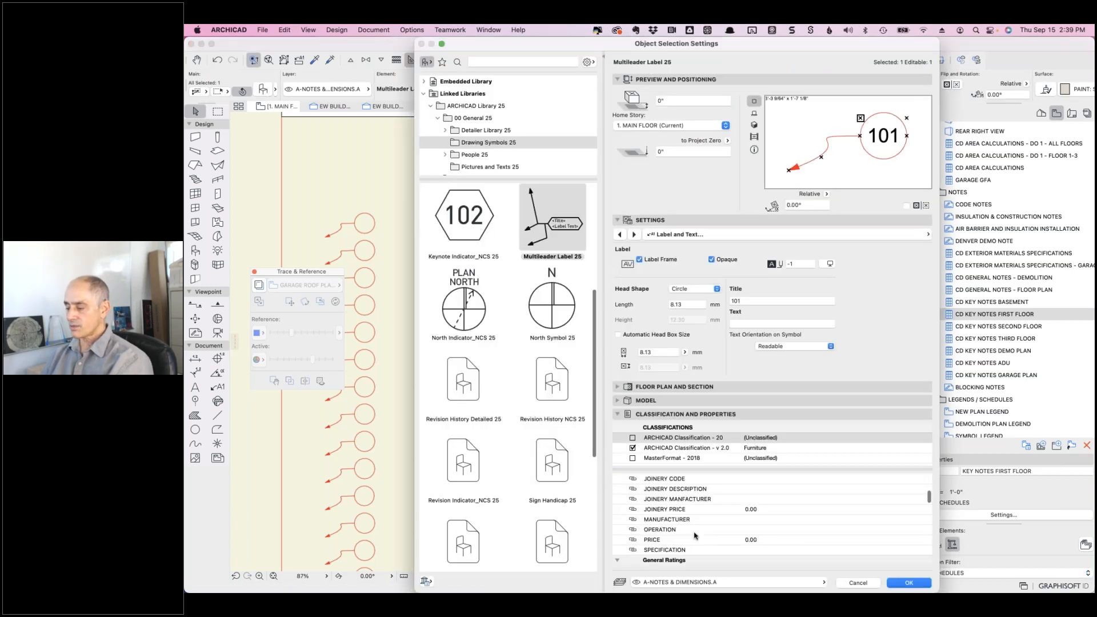
pyautogui.scroll(-8, 759, 541)
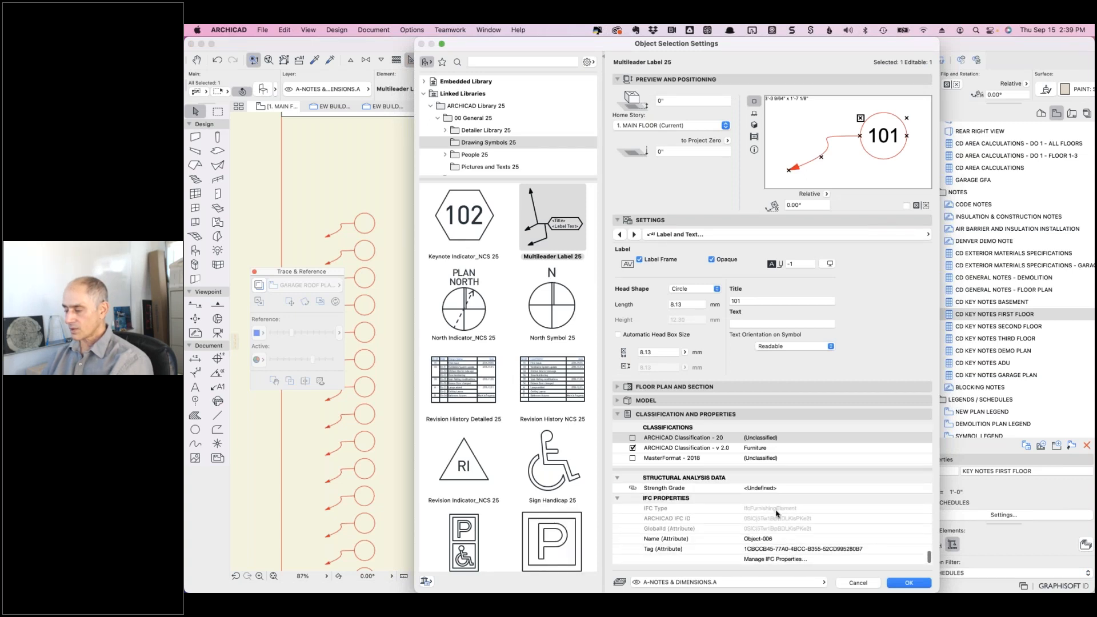
pyautogui.scroll(5, 776, 514)
pyautogui.scroll(5, 777, 514)
pyautogui.scroll(5, 777, 514)
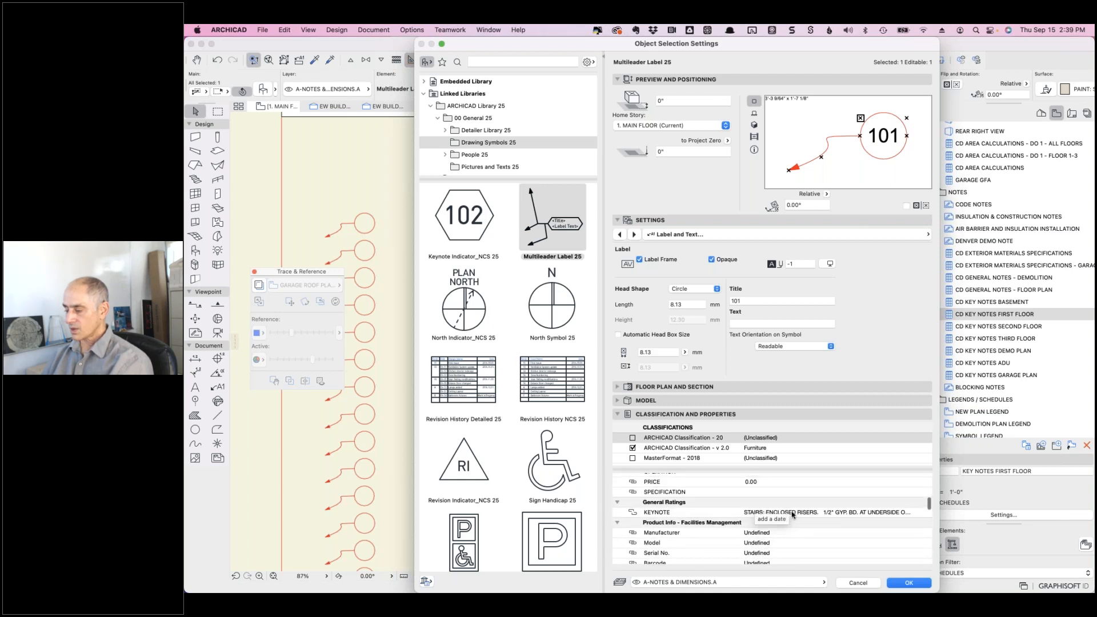
pyautogui.click(793, 513)
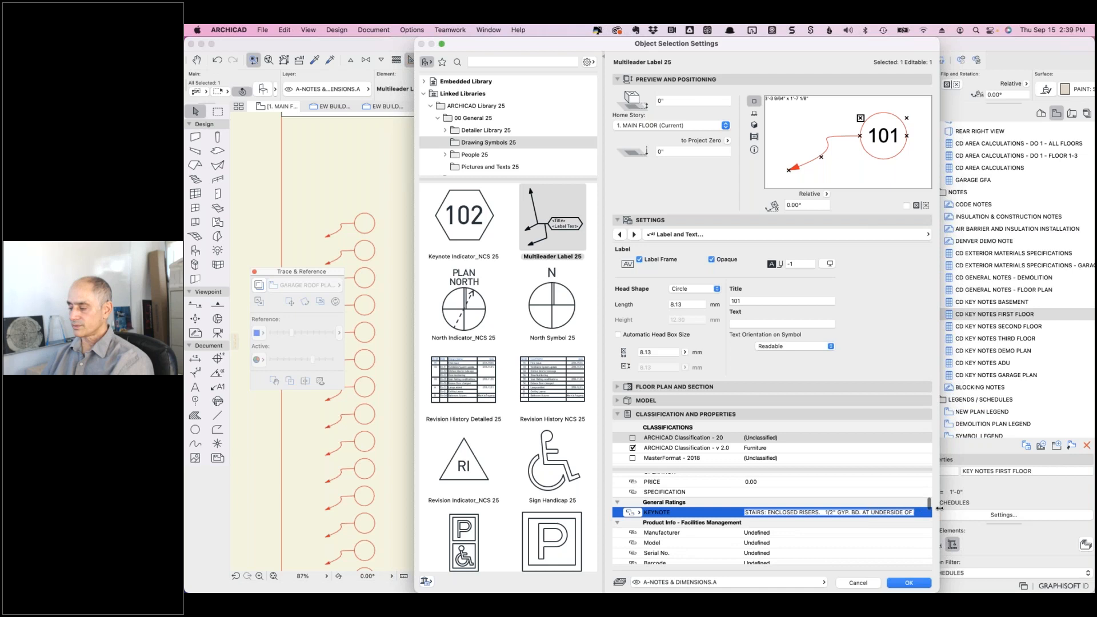
pyautogui.moveTo(940, 508); pyautogui.dragTo(1002, 508)
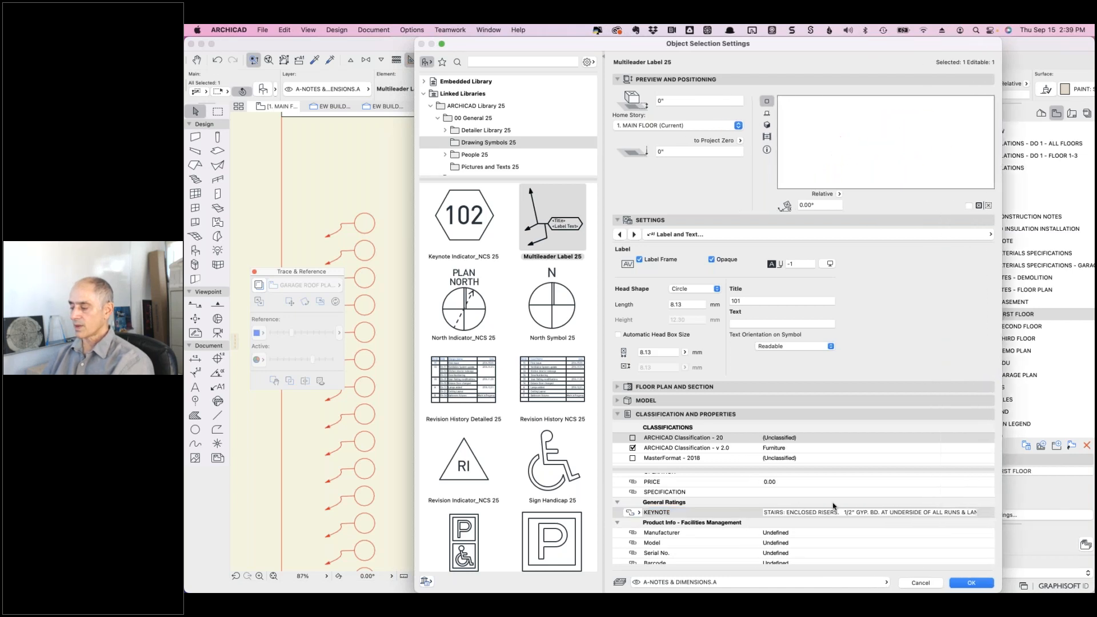
pyautogui.click(793, 512)
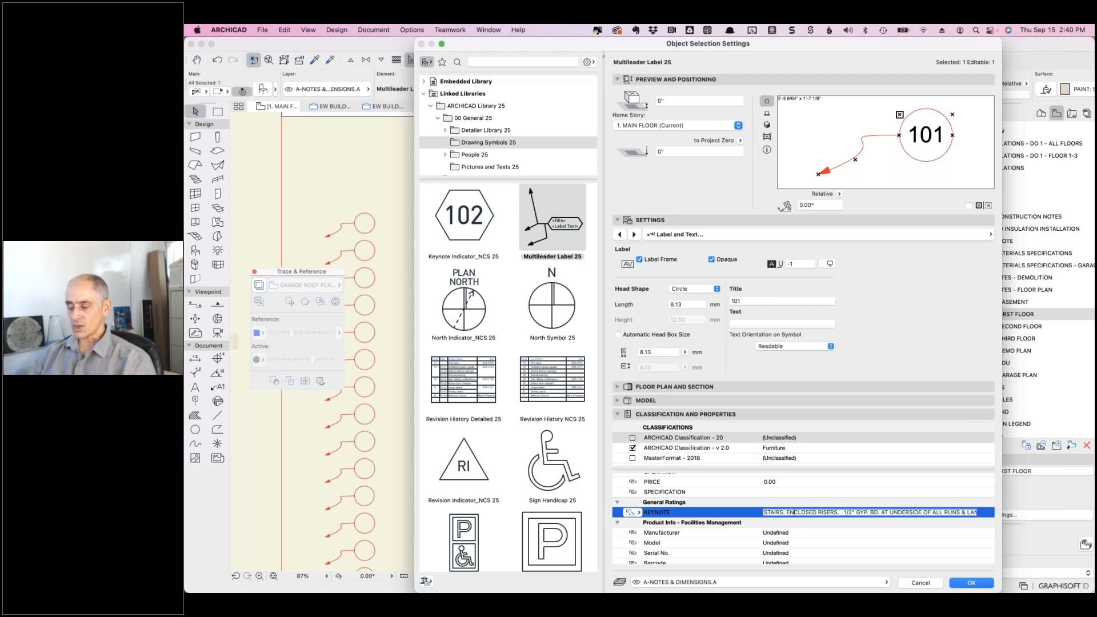
pyautogui.click(920, 583)
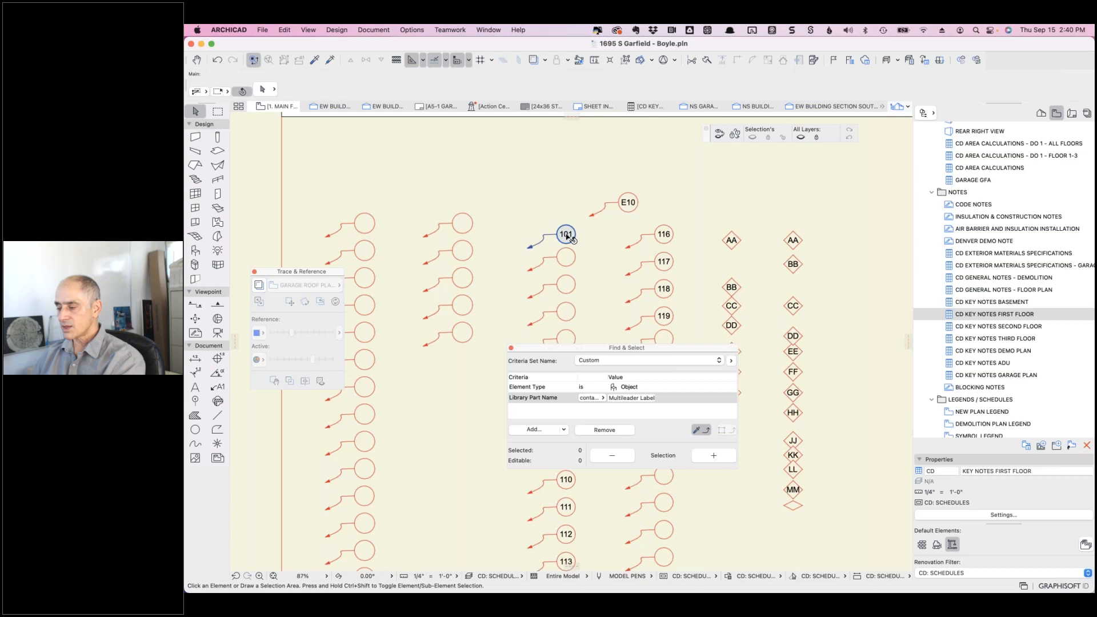
# - Copy label 101 just above itself and change the copy's title to 100
pyautogui.moveTo(568, 233); pyautogui.dragTo(566, 178)
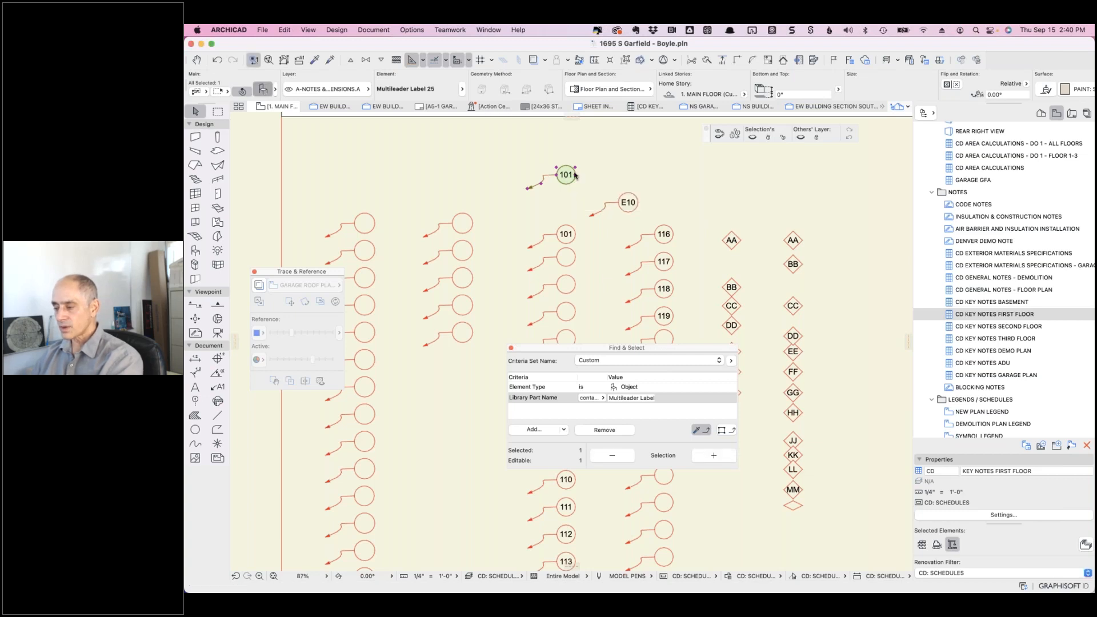
pyautogui.doubleClick(576, 177)
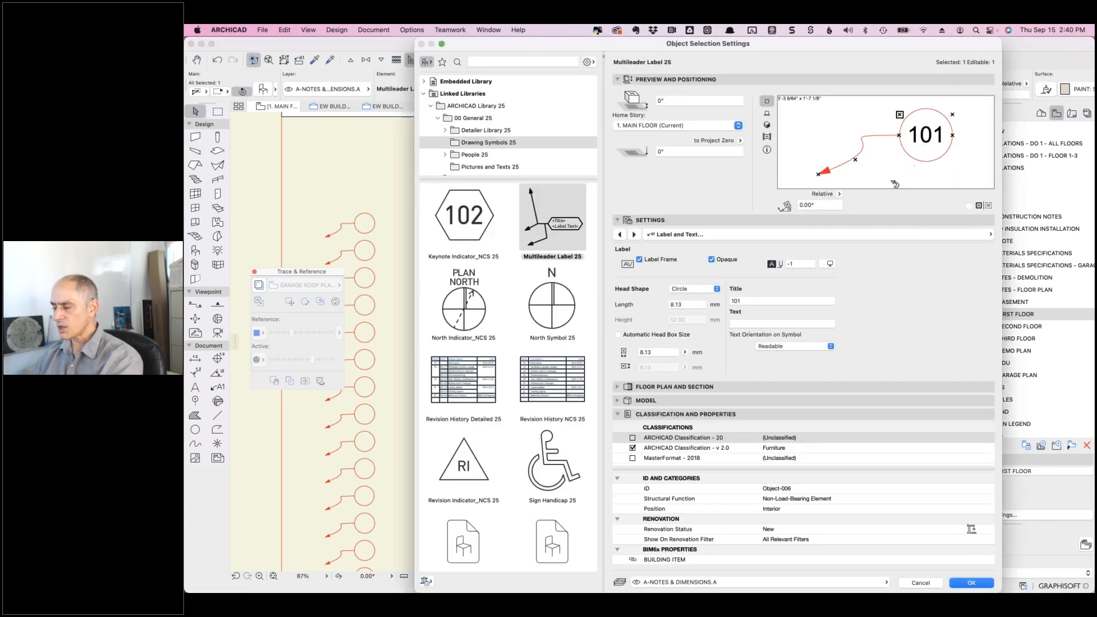
pyautogui.click(750, 300)
pyautogui.press('BackSpace')
pyautogui.write('0')
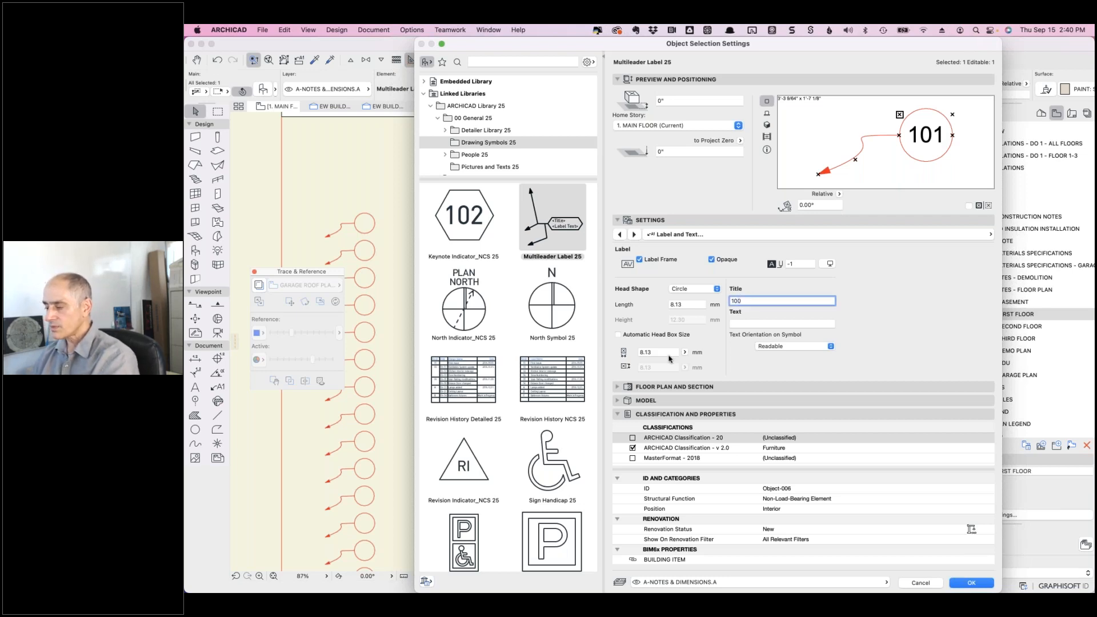
pyautogui.press('Return')
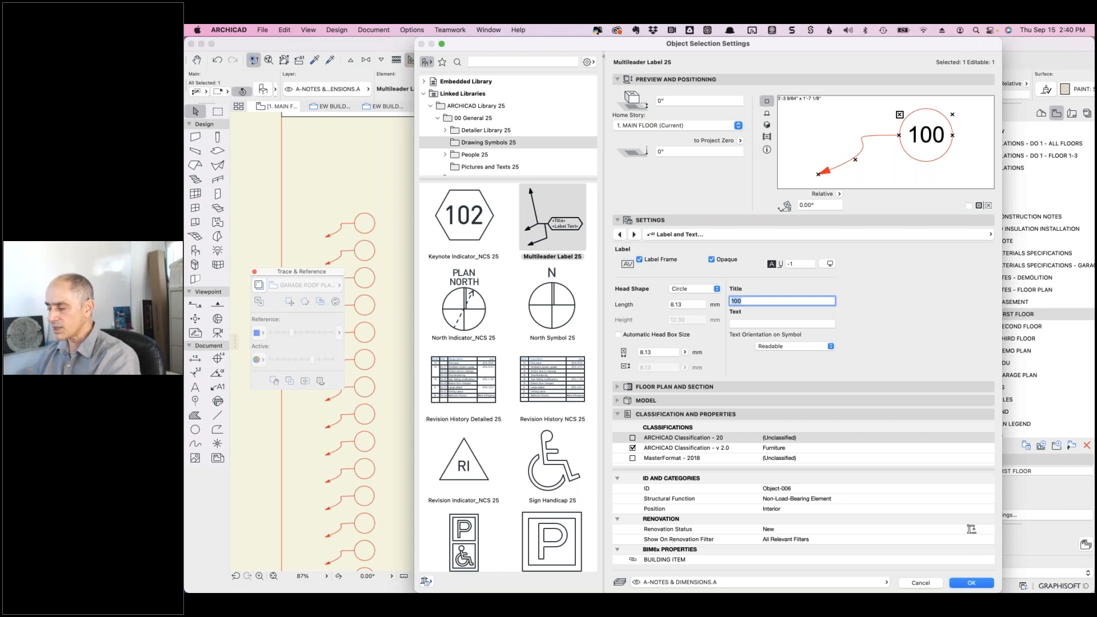
# - Set the copy's KEYNOTE to TEST NOTE, apply it, and deselect the label
pyautogui.scroll(-10, 803, 508)
pyautogui.scroll(-5, 806, 506)
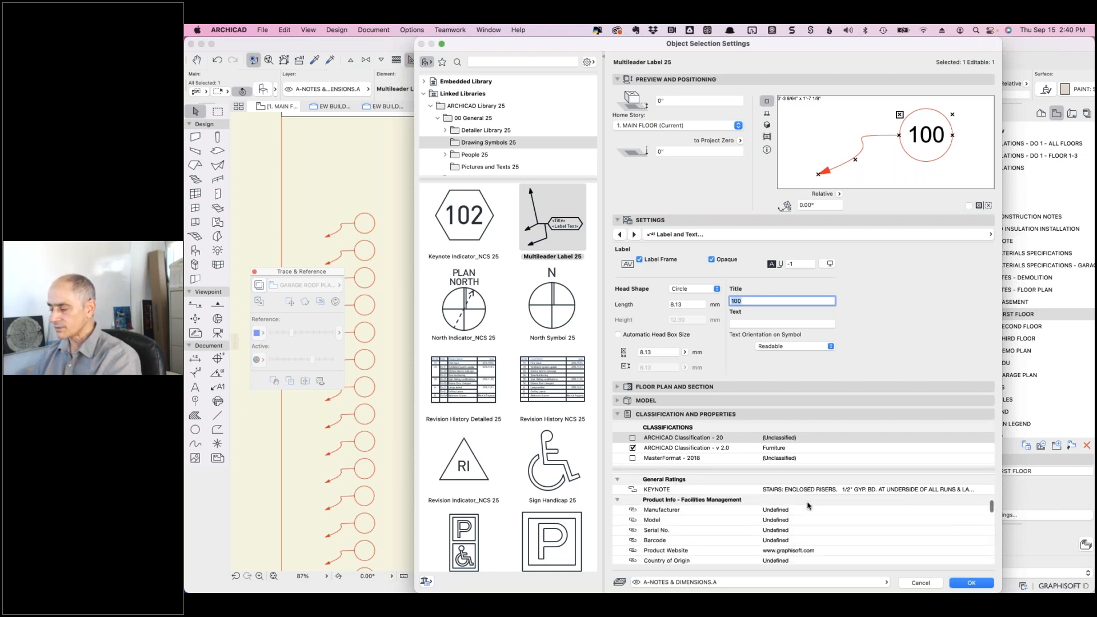
pyautogui.click(813, 483)
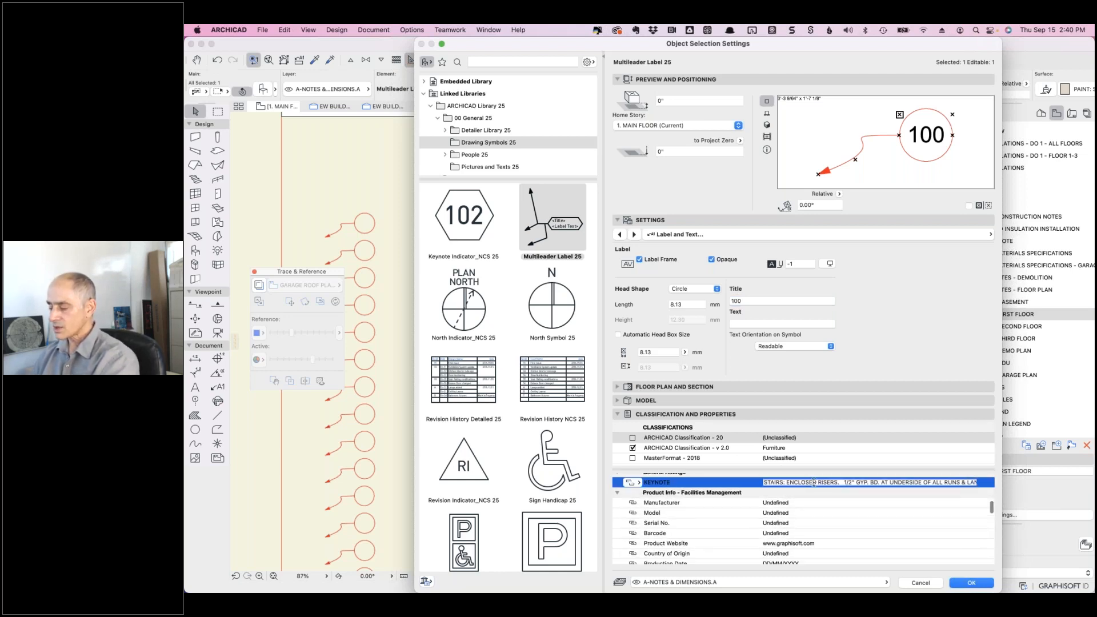
pyautogui.write('TEST NOTE')
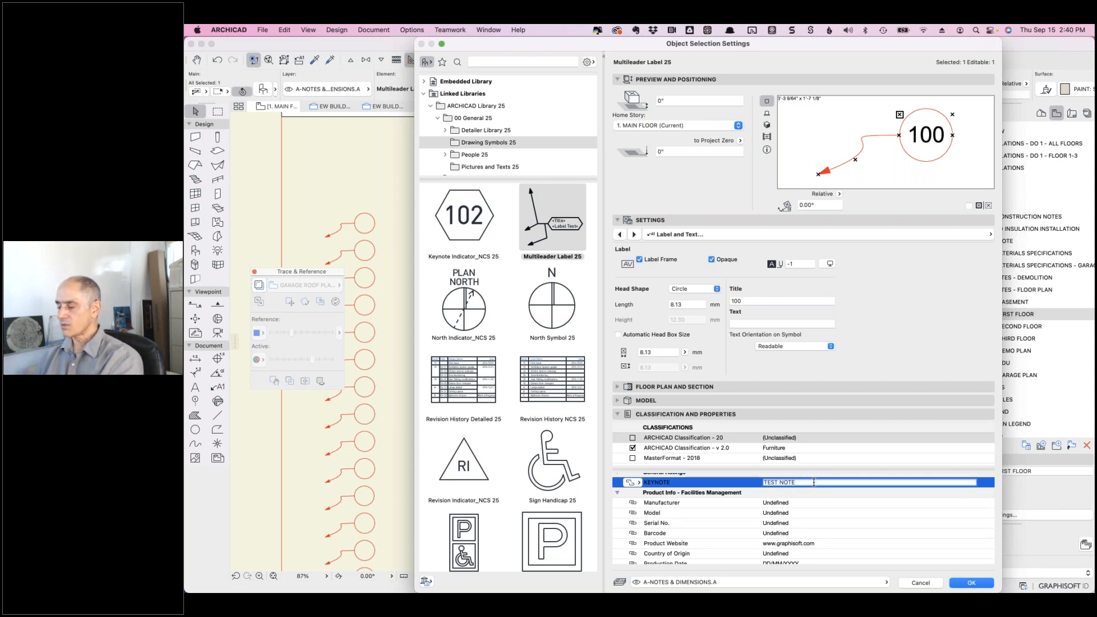
pyautogui.click(972, 583)
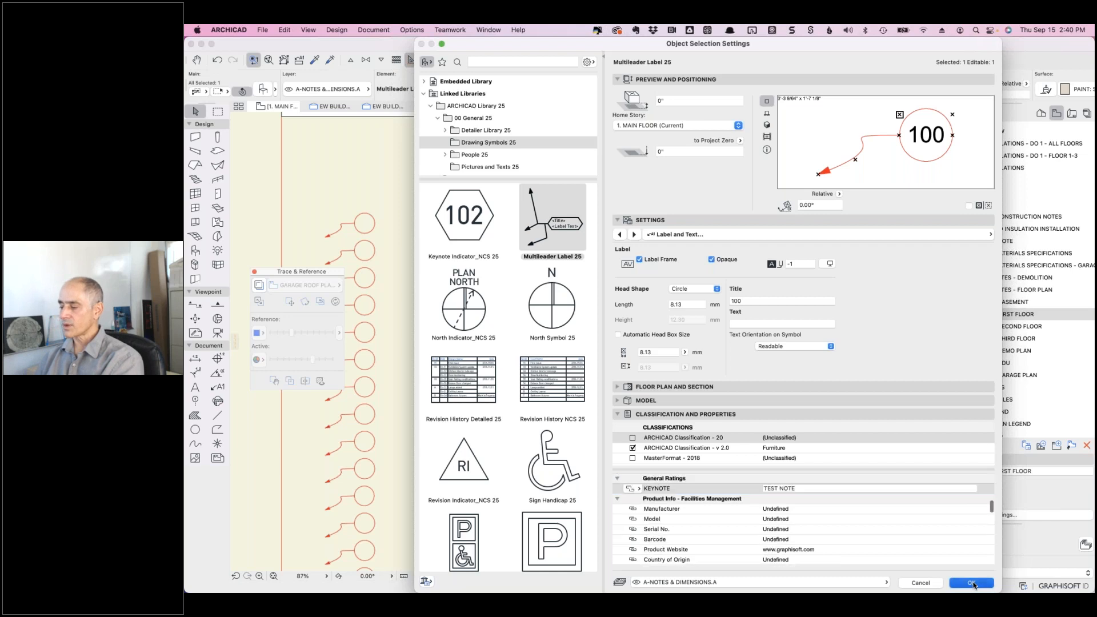
pyautogui.press('Escape')
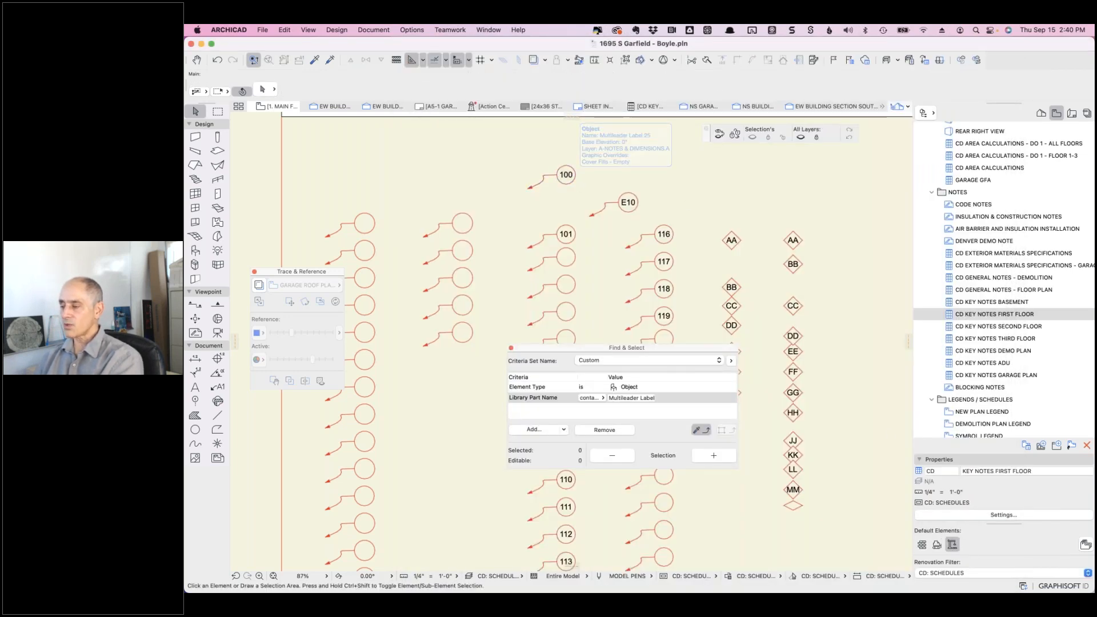
# - Refresh the CD KEY NOTES FIRST FLOOR schedule, check row 100's TEST NOTE, and open Scheme Settings
pyautogui.click(647, 107)
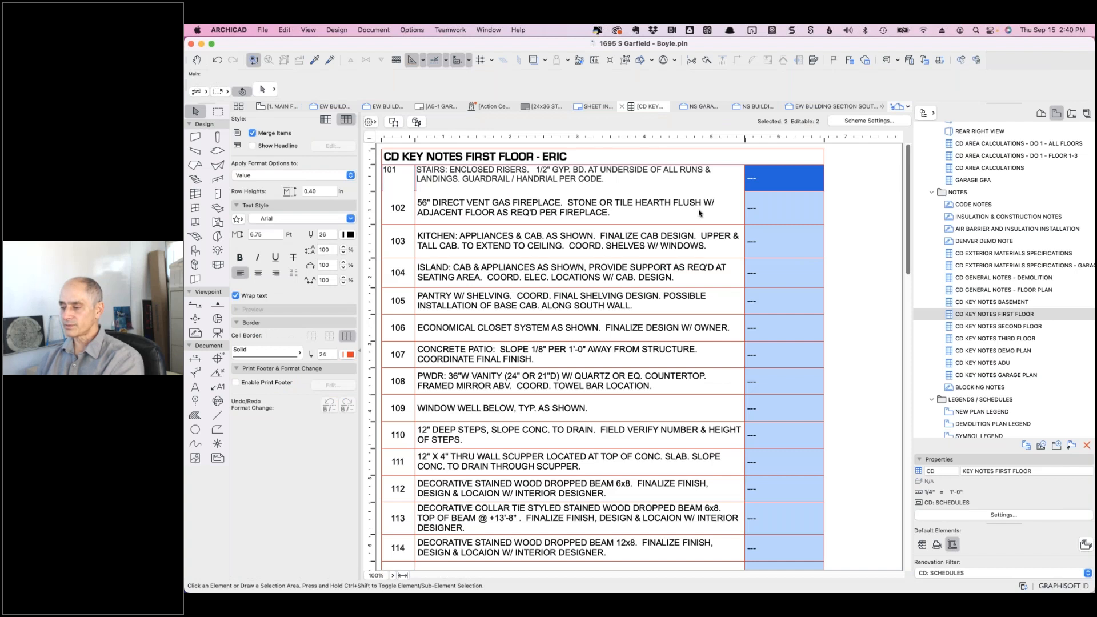
pyautogui.press('F2')
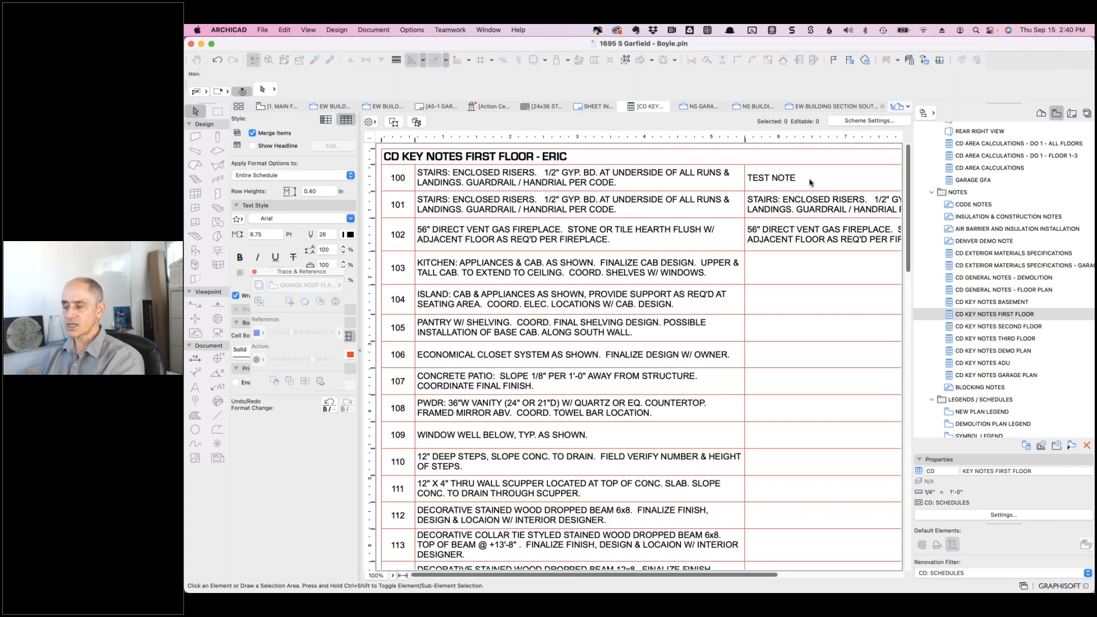
pyautogui.click(810, 183)
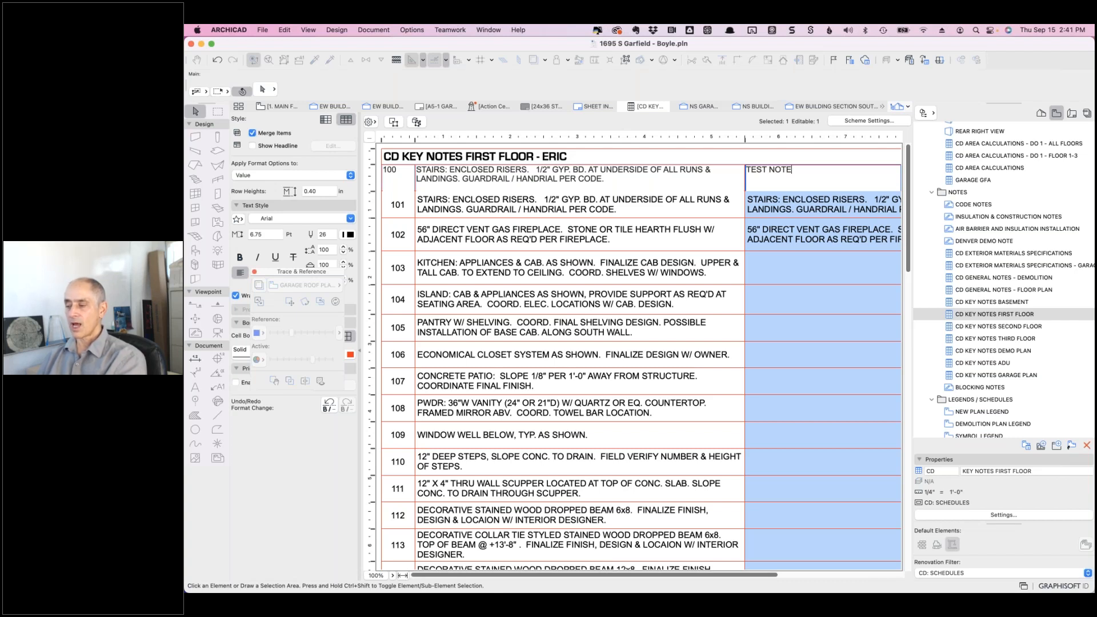
pyautogui.click(858, 125)
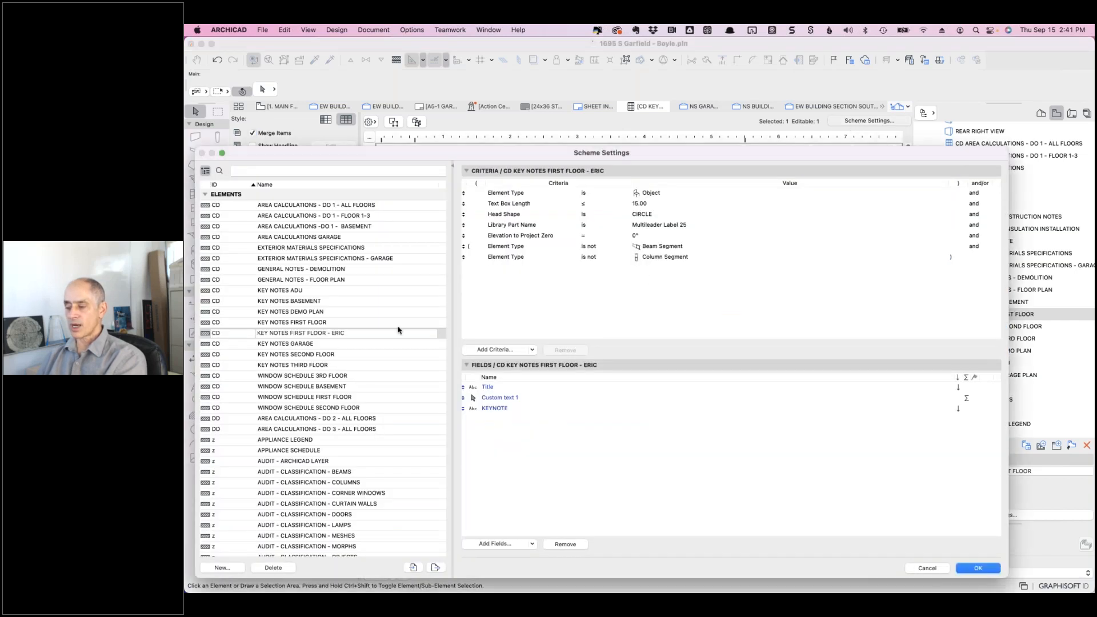
# - Duplicate the ERIC scheme as a new scheme named KEY NOTES FIRST FLOOR - FINAL
pyautogui.click(356, 334)
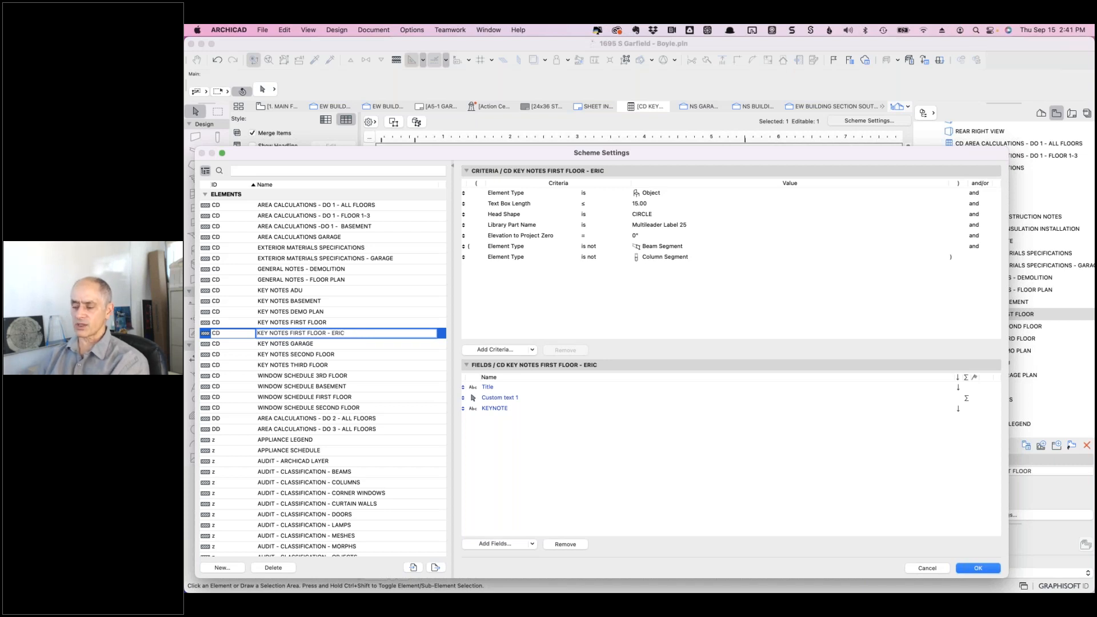
pyautogui.click(223, 568)
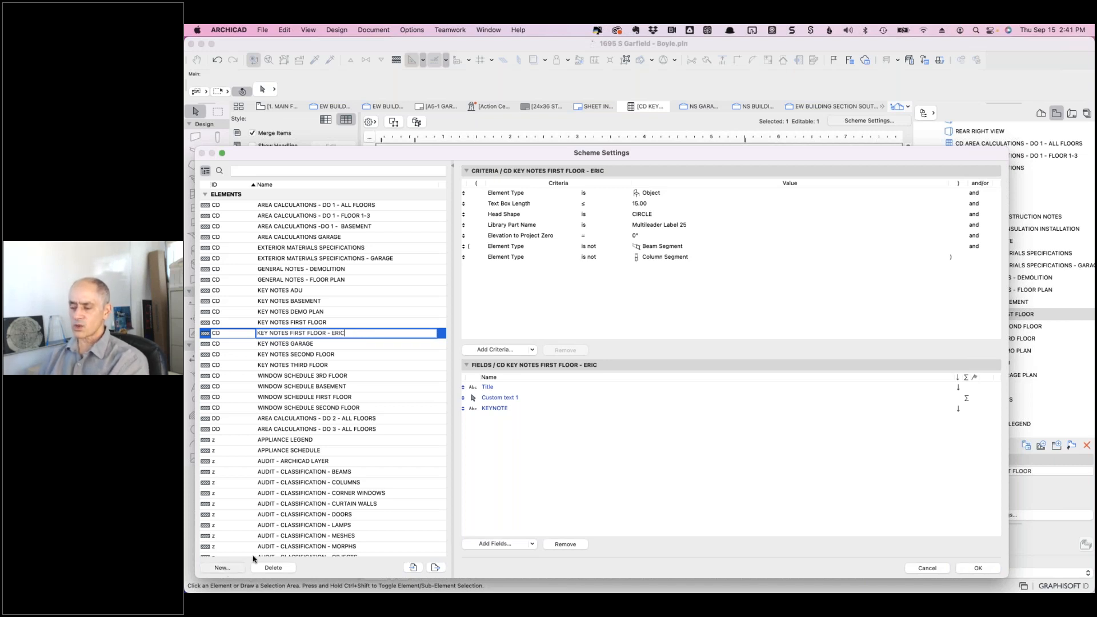
pyautogui.click(560, 254)
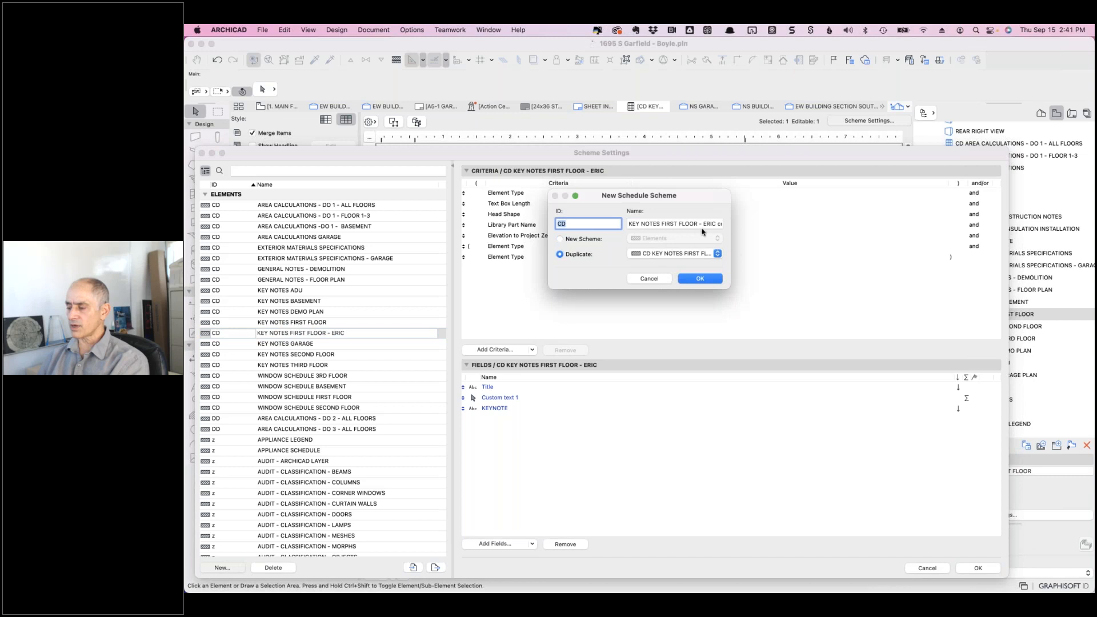
pyautogui.moveTo(705, 224); pyautogui.dragTo(756, 230)
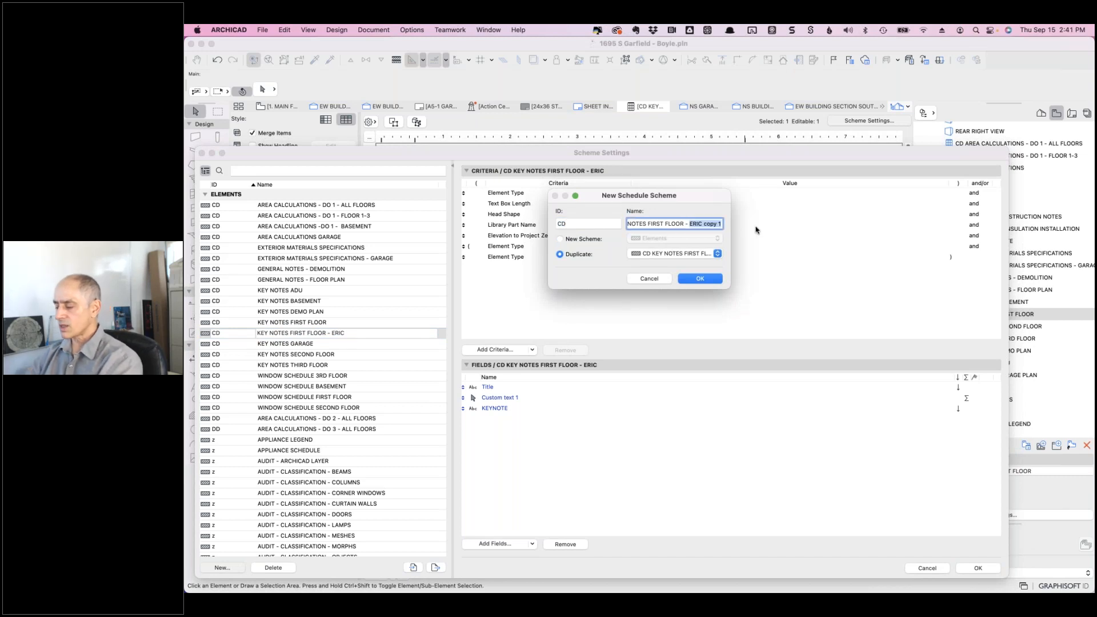
pyautogui.write('FINAL')
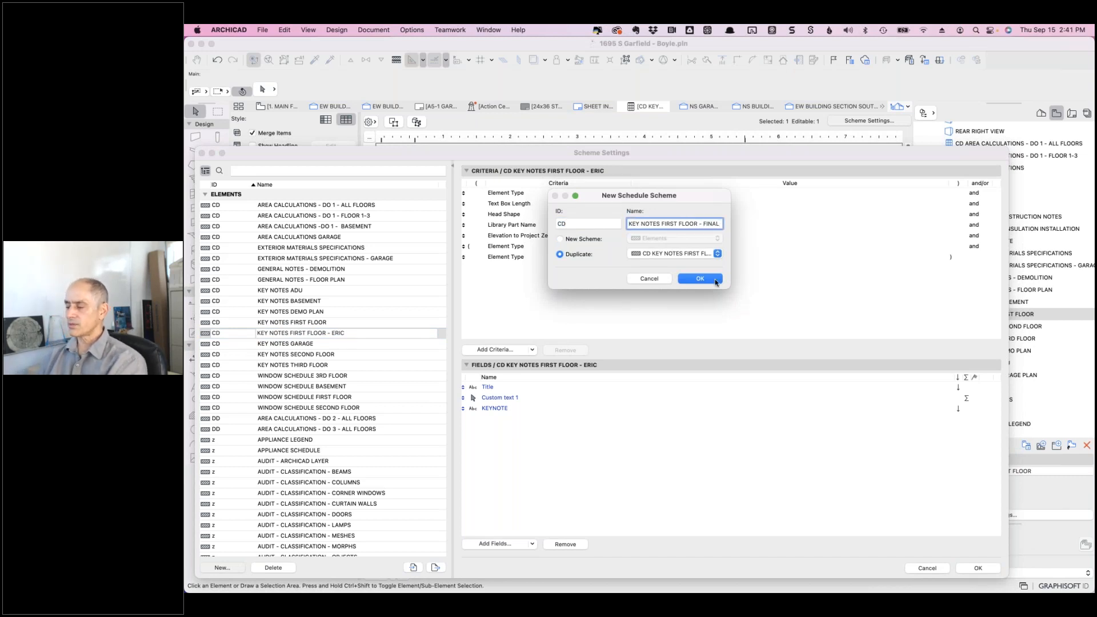
pyautogui.click(698, 279)
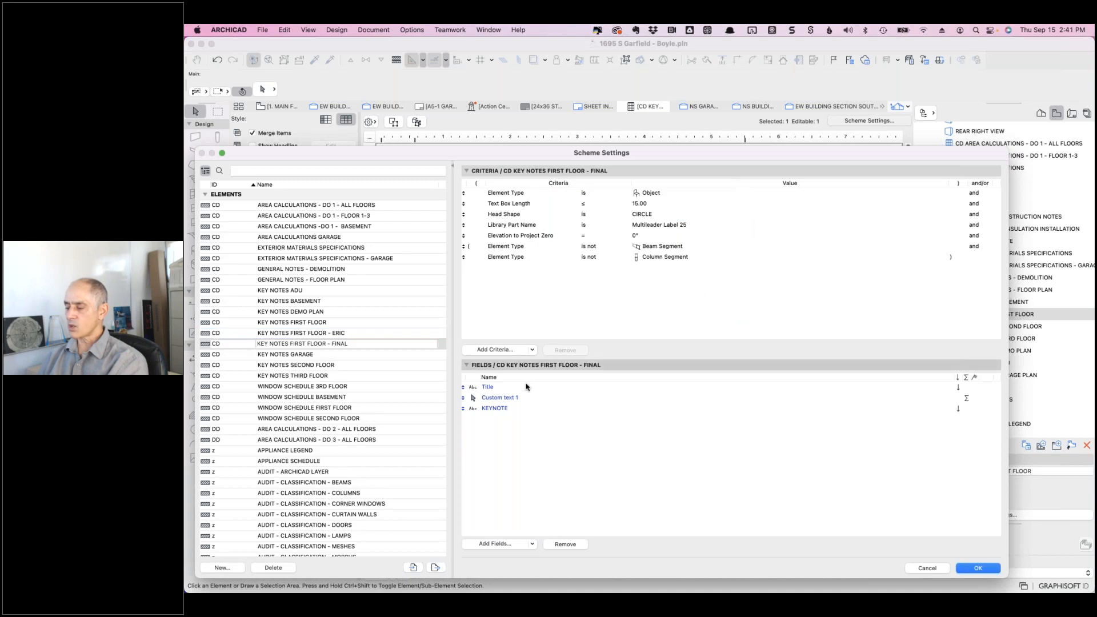
# - Remove the Custom text 1 field from the FINAL scheme and apply the settings
pyautogui.click(509, 400)
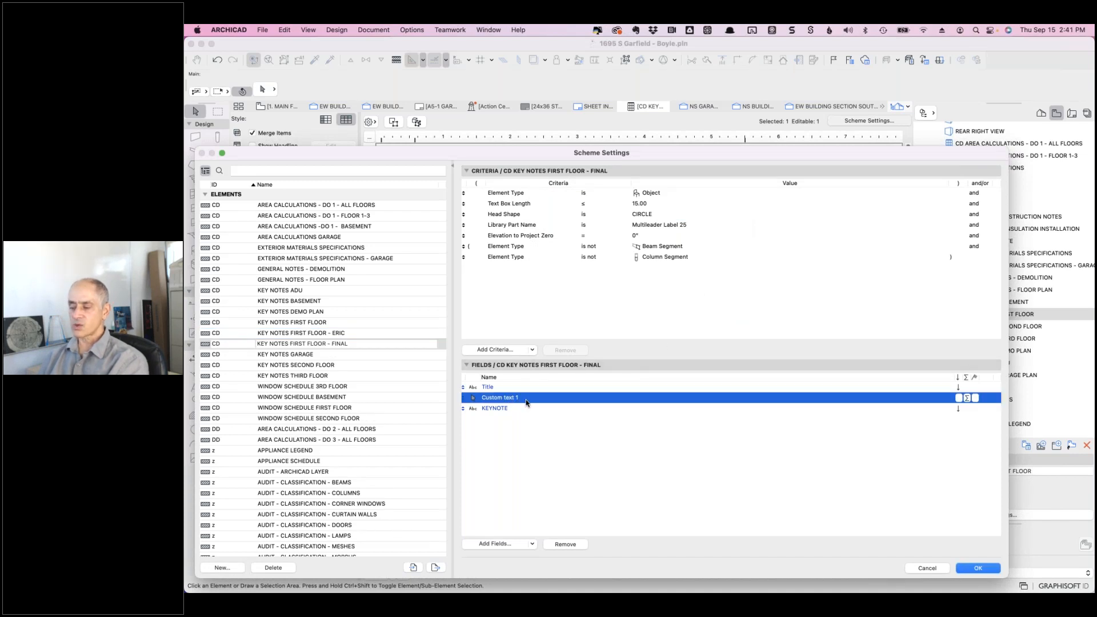
pyautogui.click(565, 543)
pyautogui.click(977, 568)
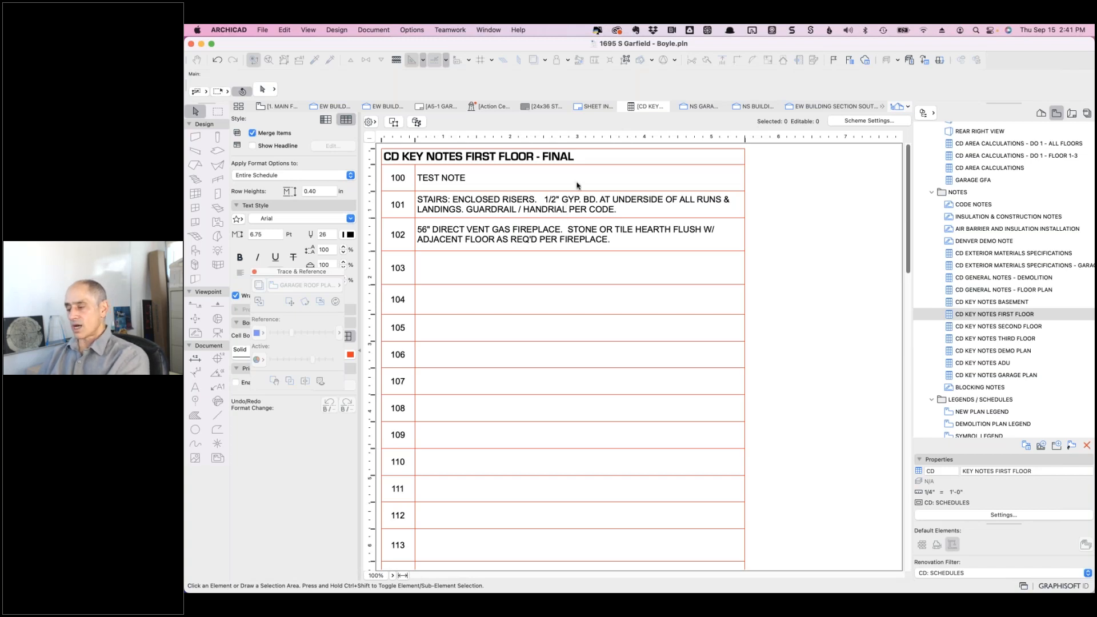
pyautogui.click(495, 267)
pyautogui.click(456, 300)
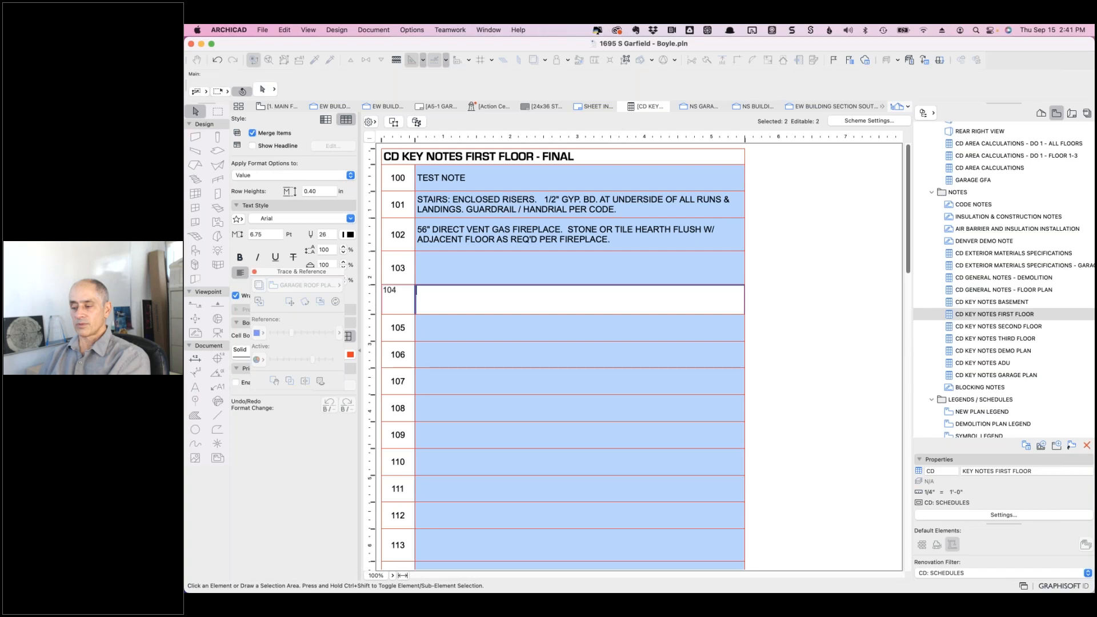
pyautogui.click(452, 271)
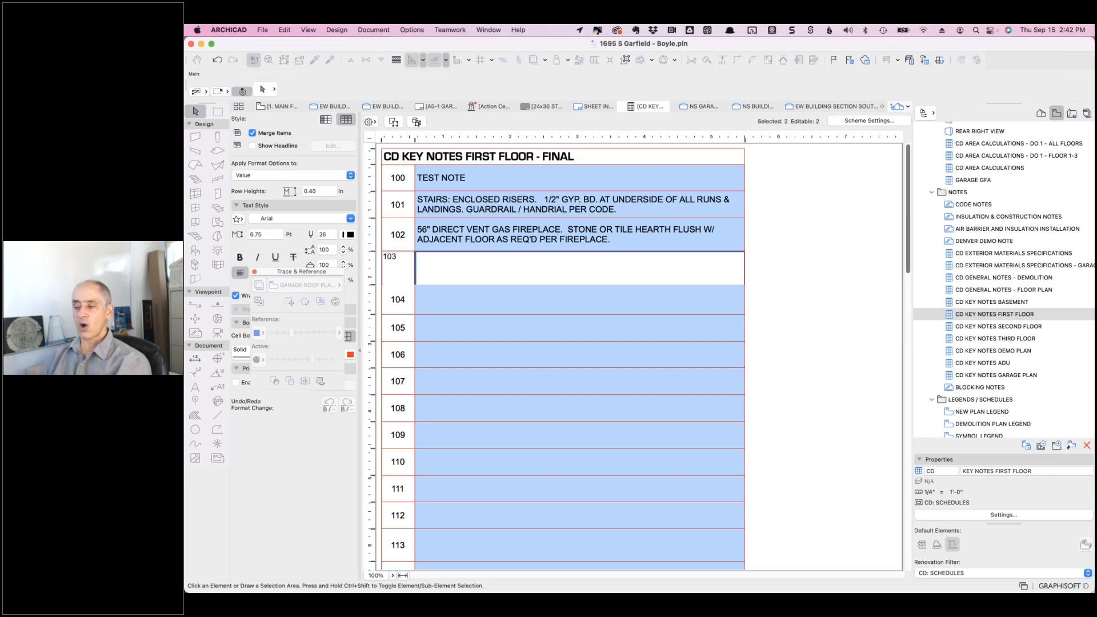
pyautogui.click(866, 121)
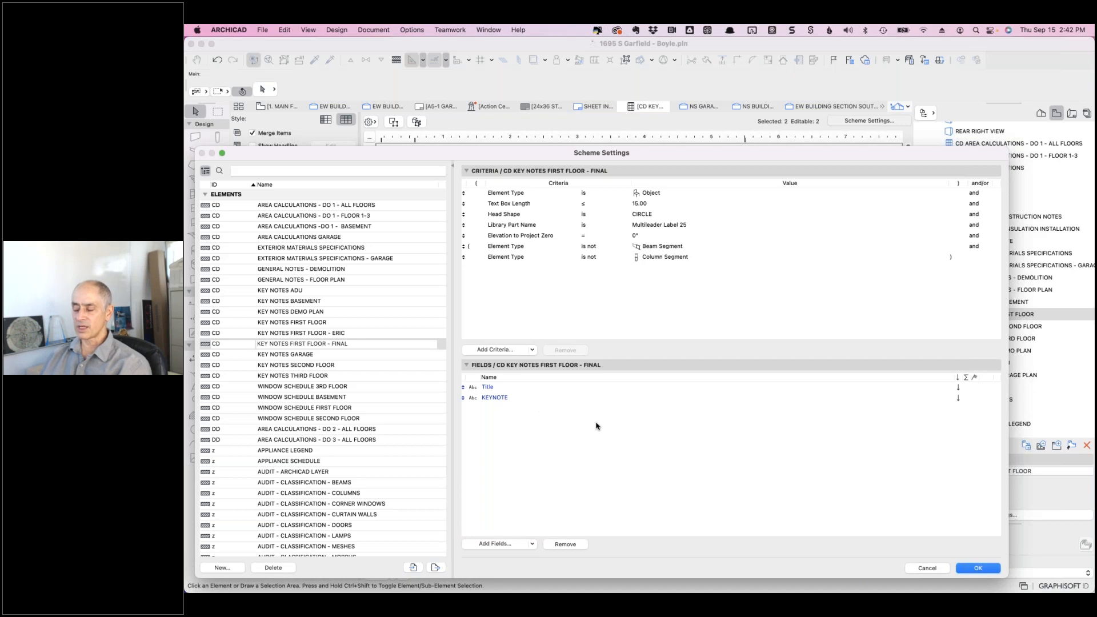
pyautogui.click(926, 568)
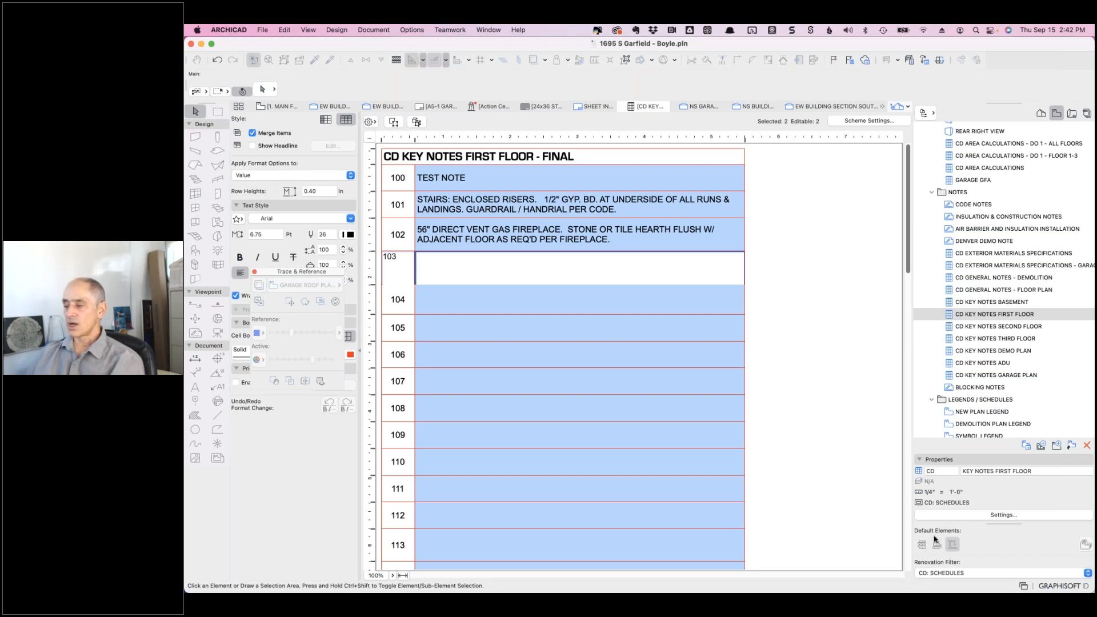
# - Remove the Text Box Length 15.00 criterion from the FINAL scheme's settings
pyautogui.click(866, 122)
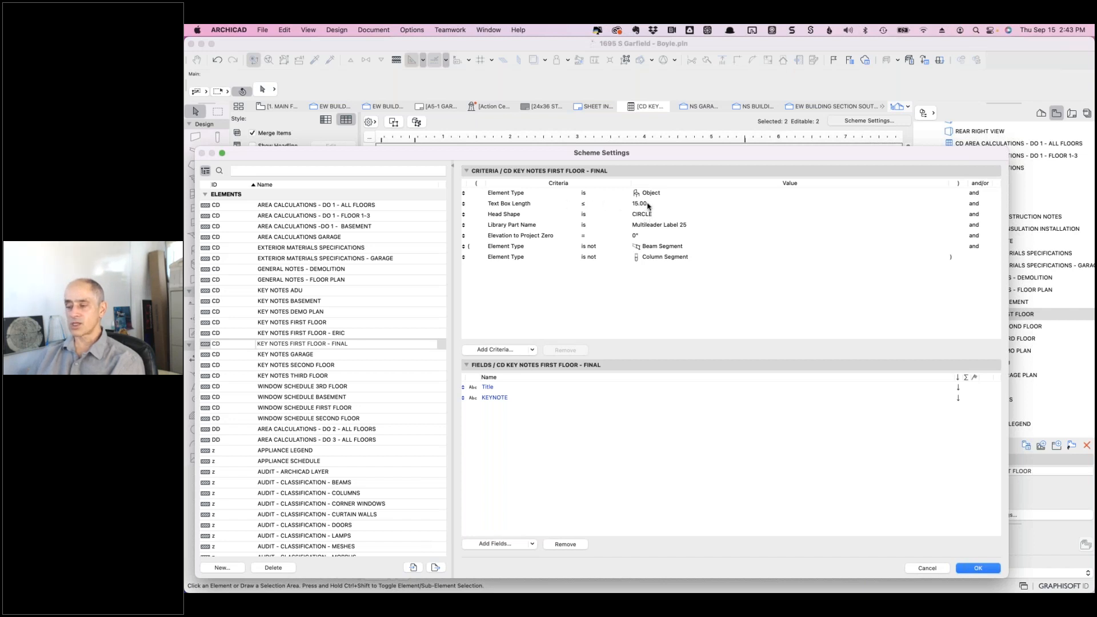
pyautogui.click(649, 204)
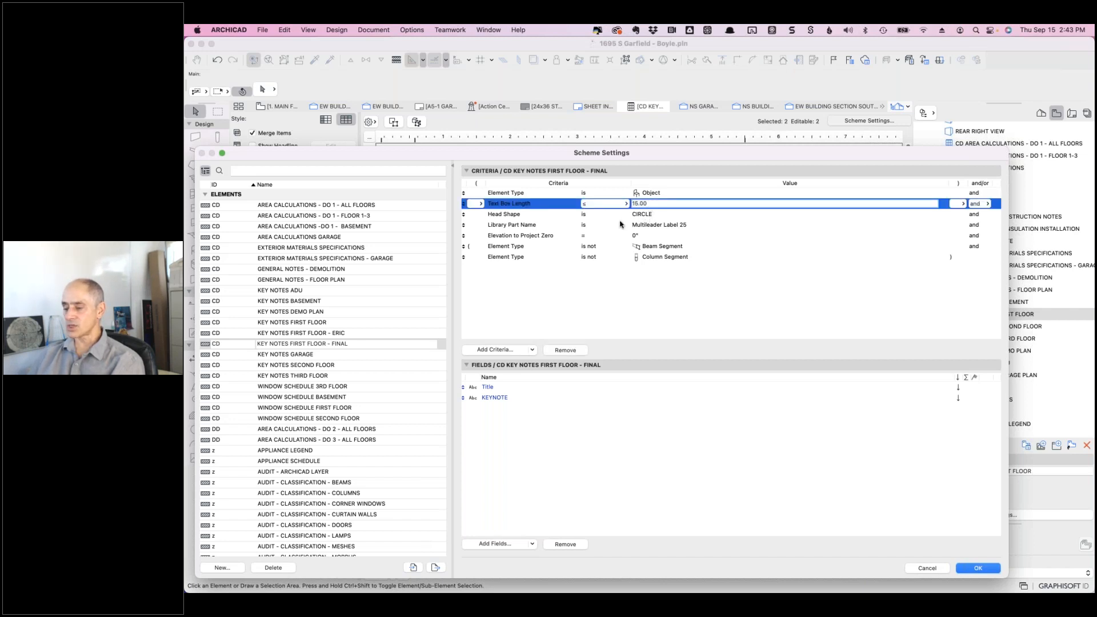
pyautogui.click(565, 350)
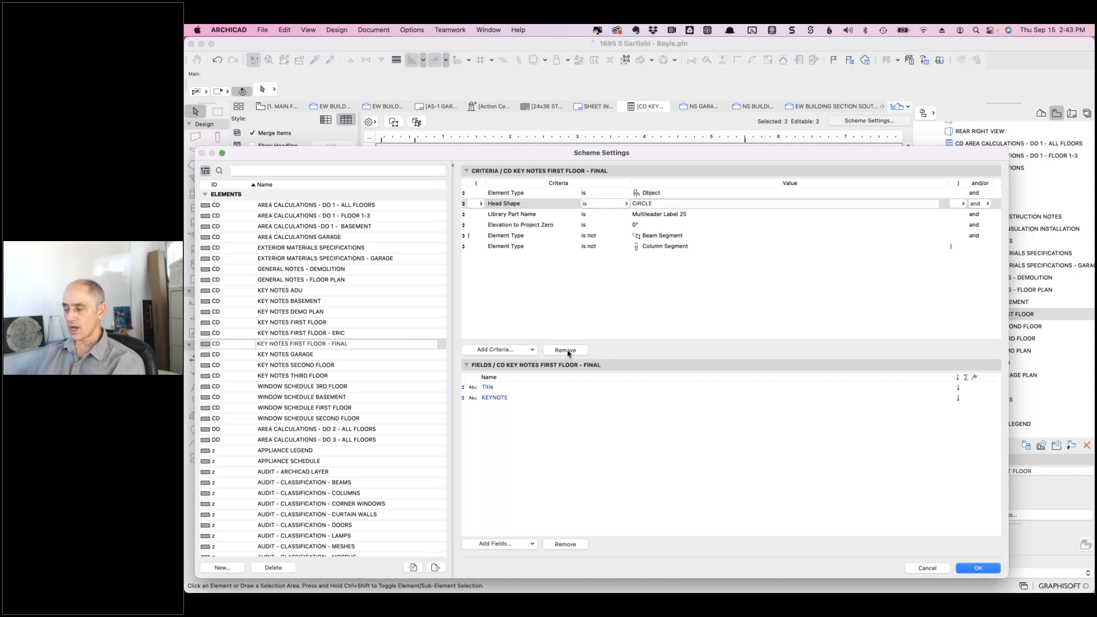
# - Add a Layer is ARCHICAD Layer criterion, found by searching 'layer', to the filter
pyautogui.click(499, 349)
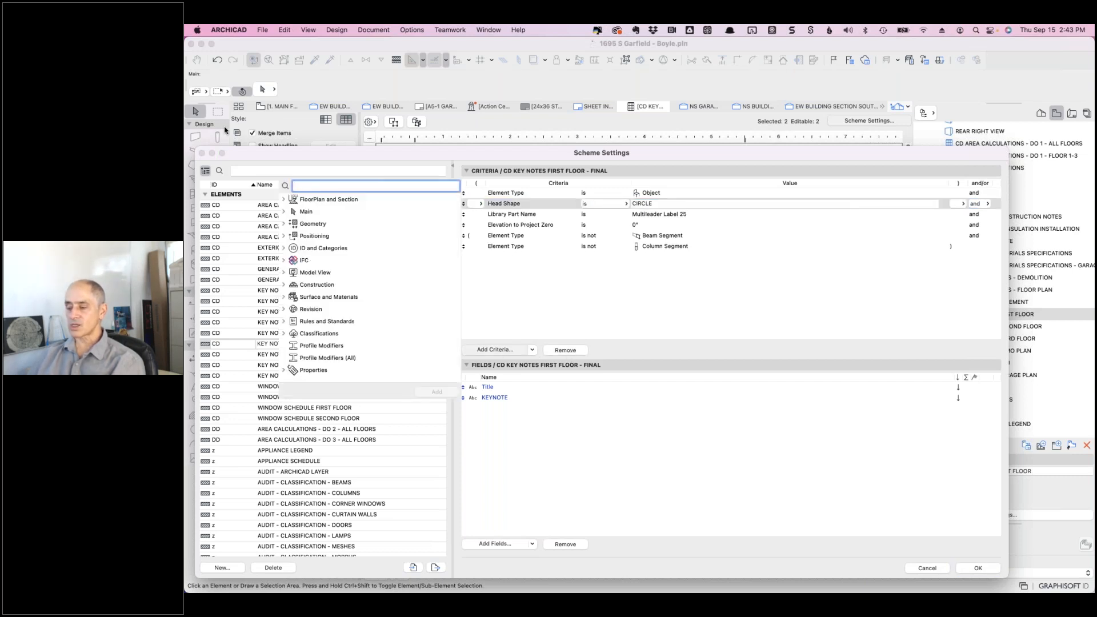
pyautogui.write('layer')
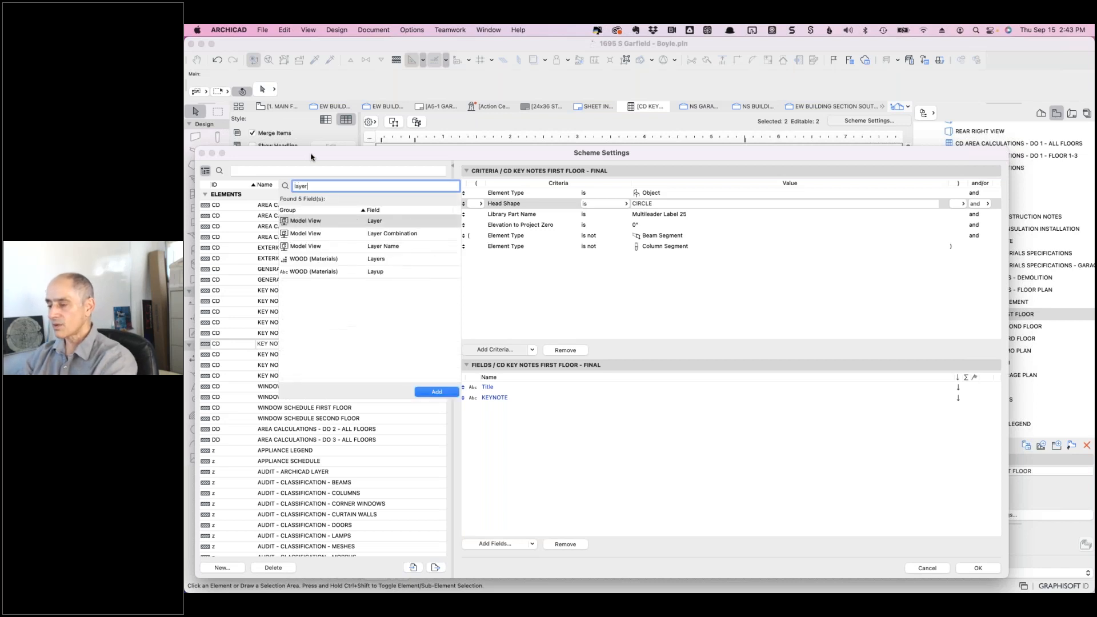
pyautogui.doubleClick(374, 221)
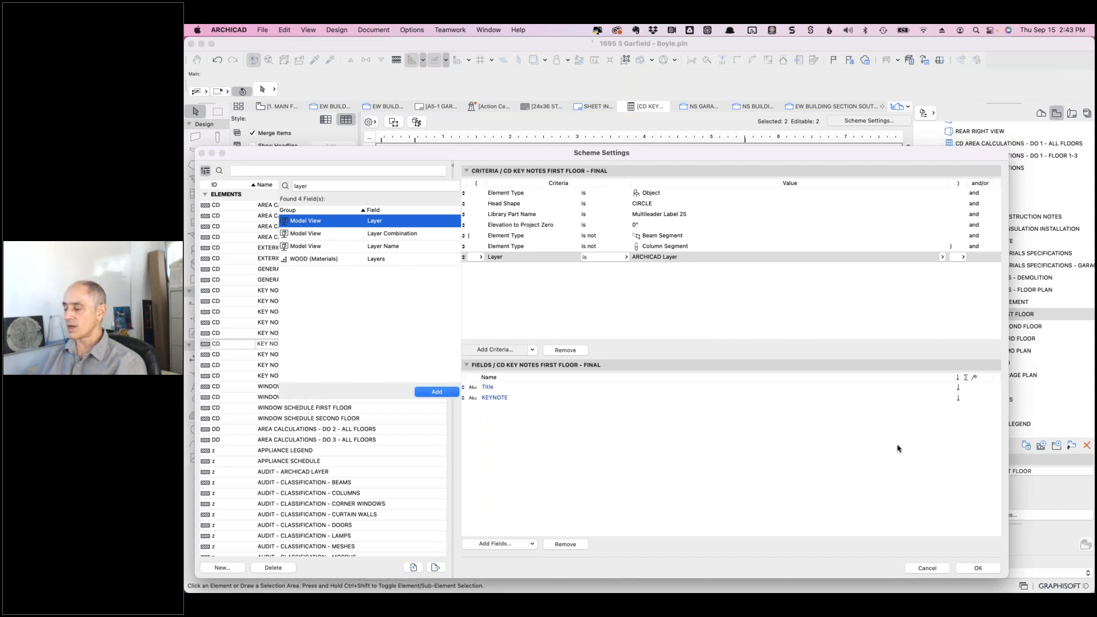
pyautogui.click(976, 568)
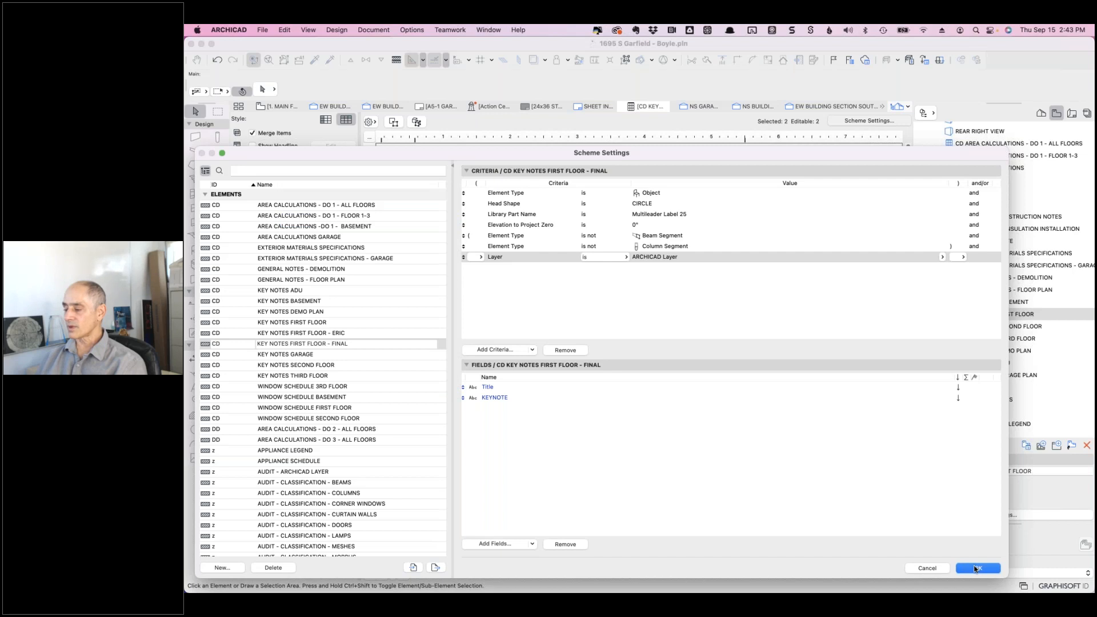
# - Apply the Layer criterion, then switch to the KEY NOTES FIRST FLOOR - ERIC scheme and select note 100
pyautogui.click(975, 569)
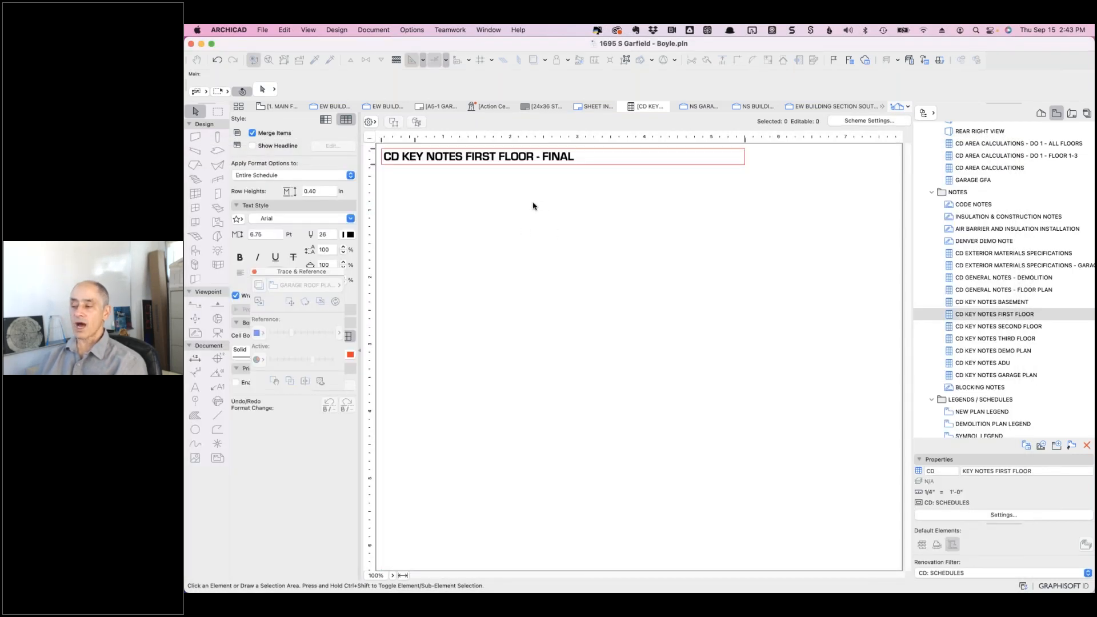
pyautogui.click(868, 121)
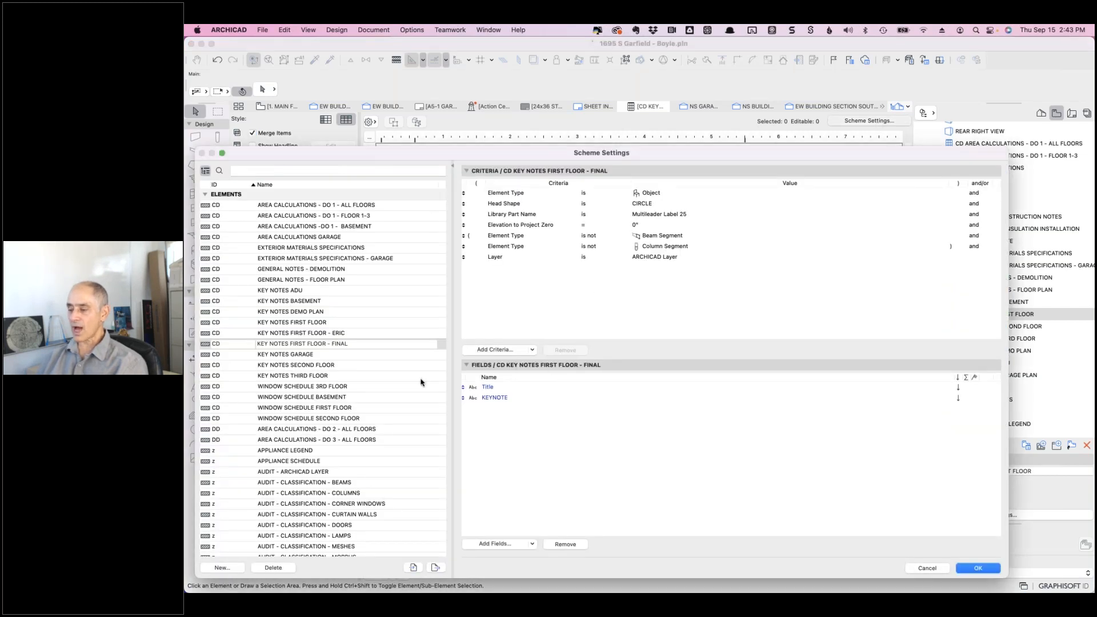
pyautogui.click(333, 334)
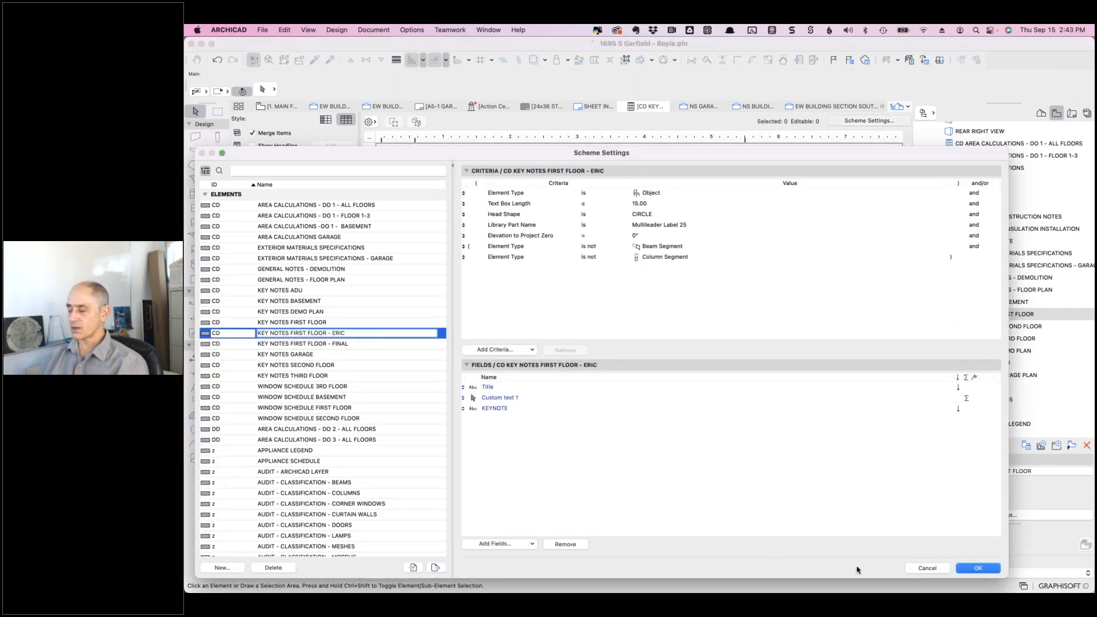
pyautogui.click(975, 567)
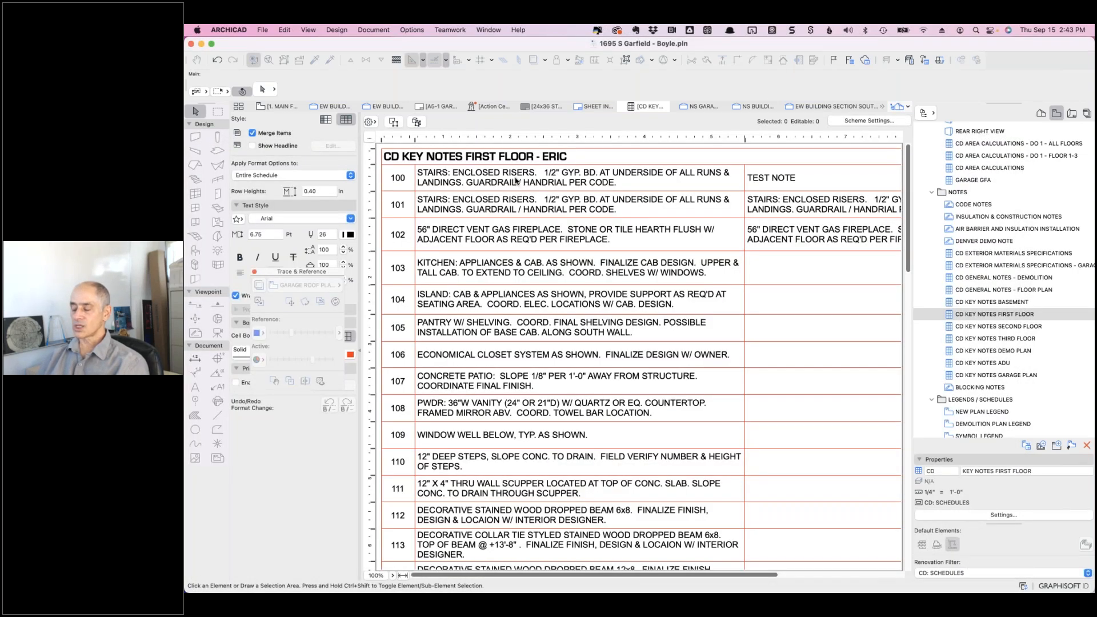
pyautogui.click(516, 179)
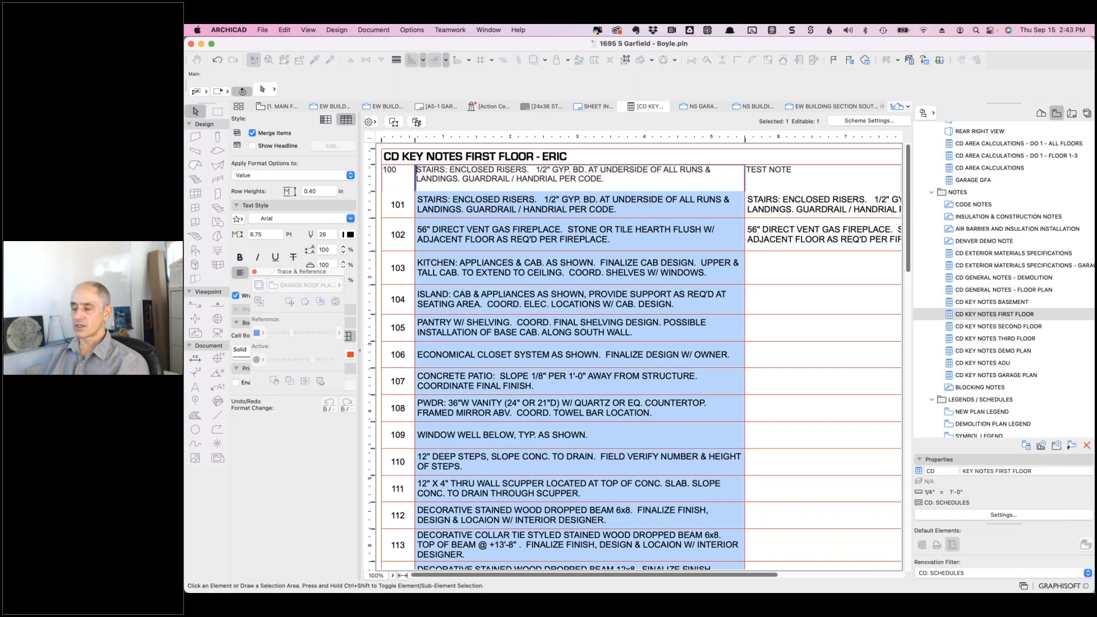
pyautogui.click(393, 122)
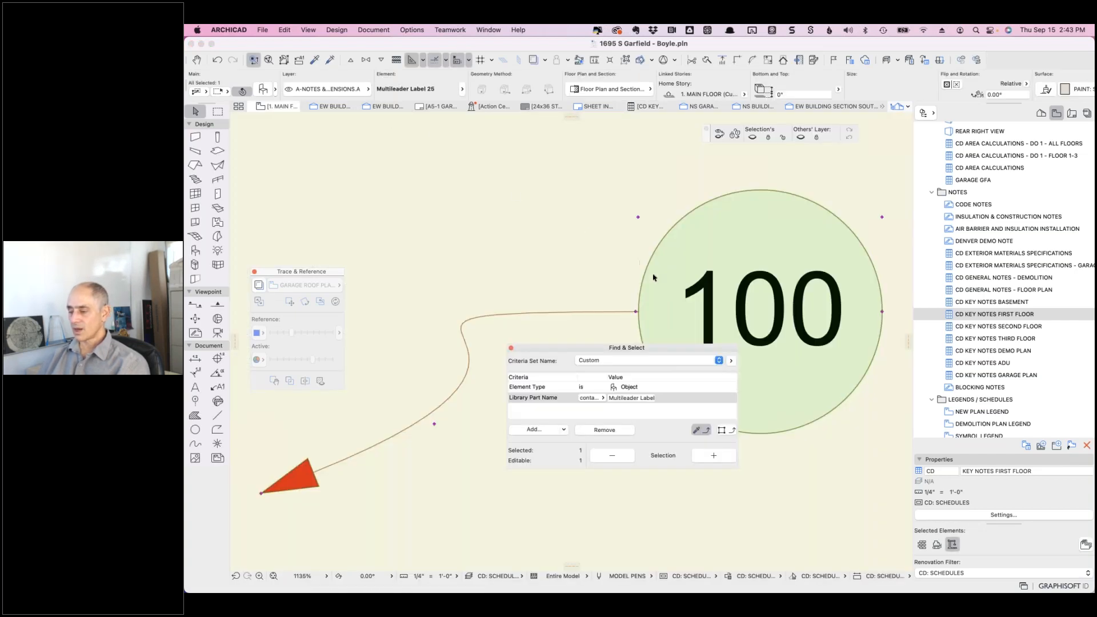
pyautogui.click(359, 89)
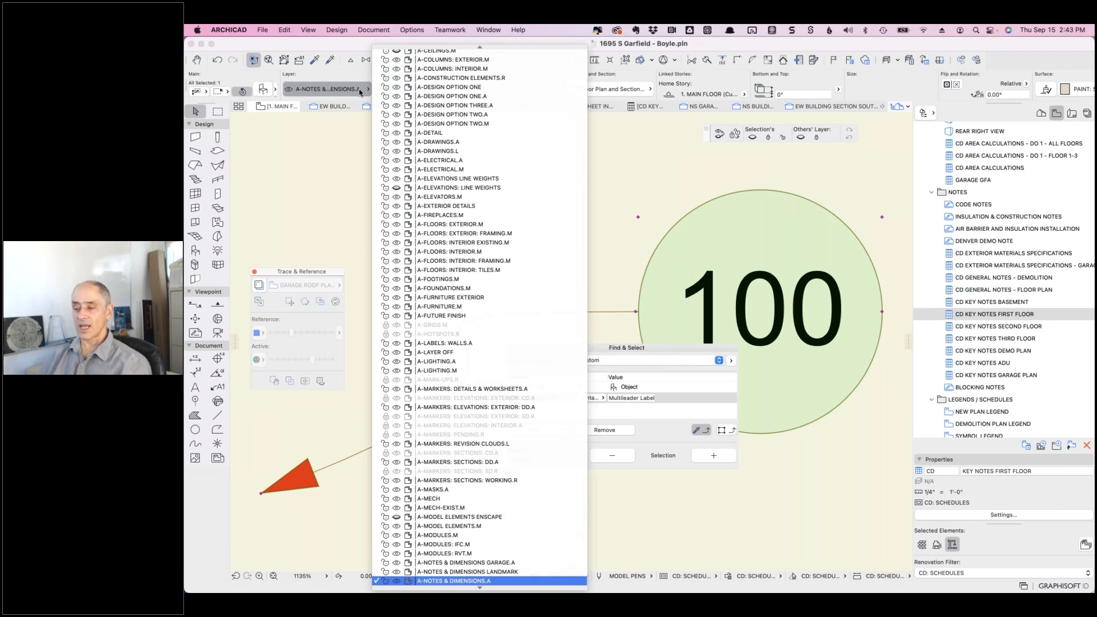
pyautogui.click(359, 88)
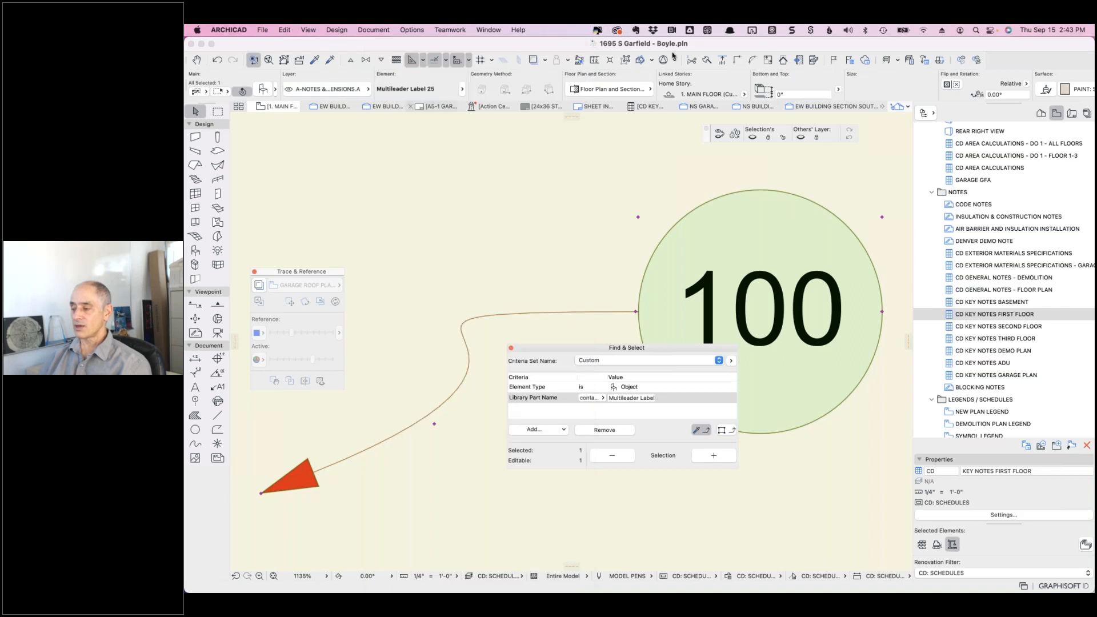
pyautogui.click(641, 107)
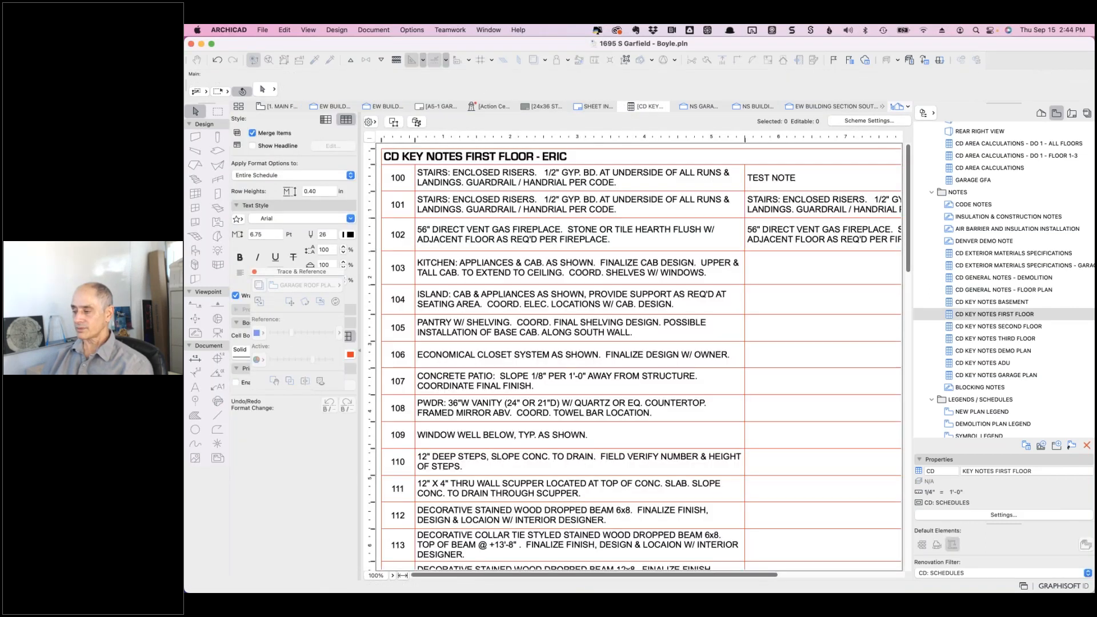
# - Filter the KEY NOTES FIRST FLOOR - FINAL scheme to the A-NOTES & DIMENSIONS.A layer
pyautogui.click(856, 122)
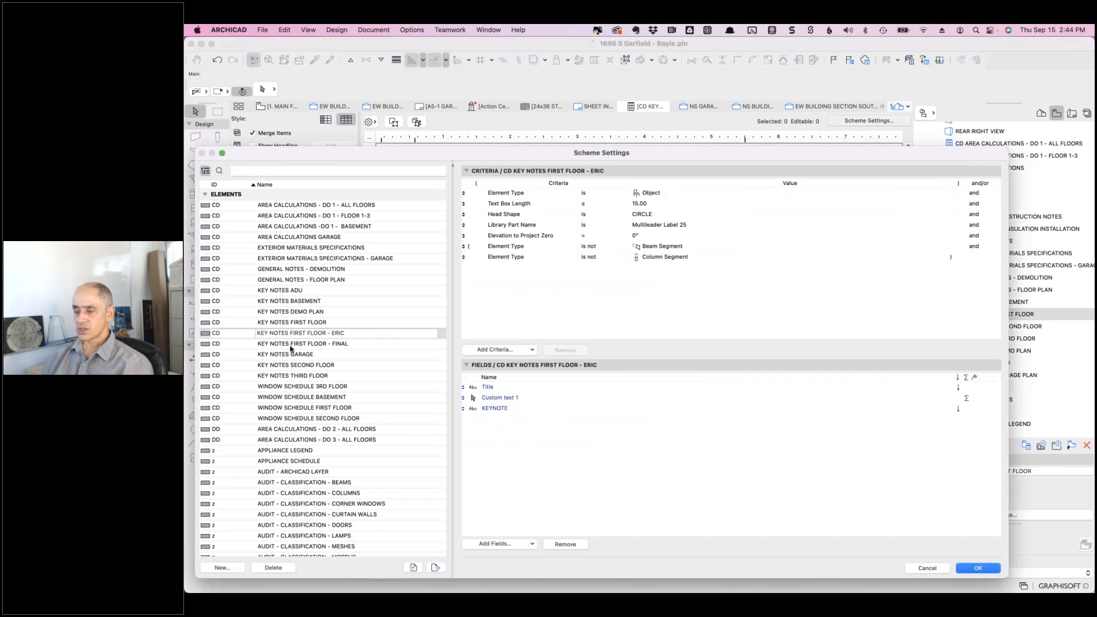
pyautogui.click(337, 344)
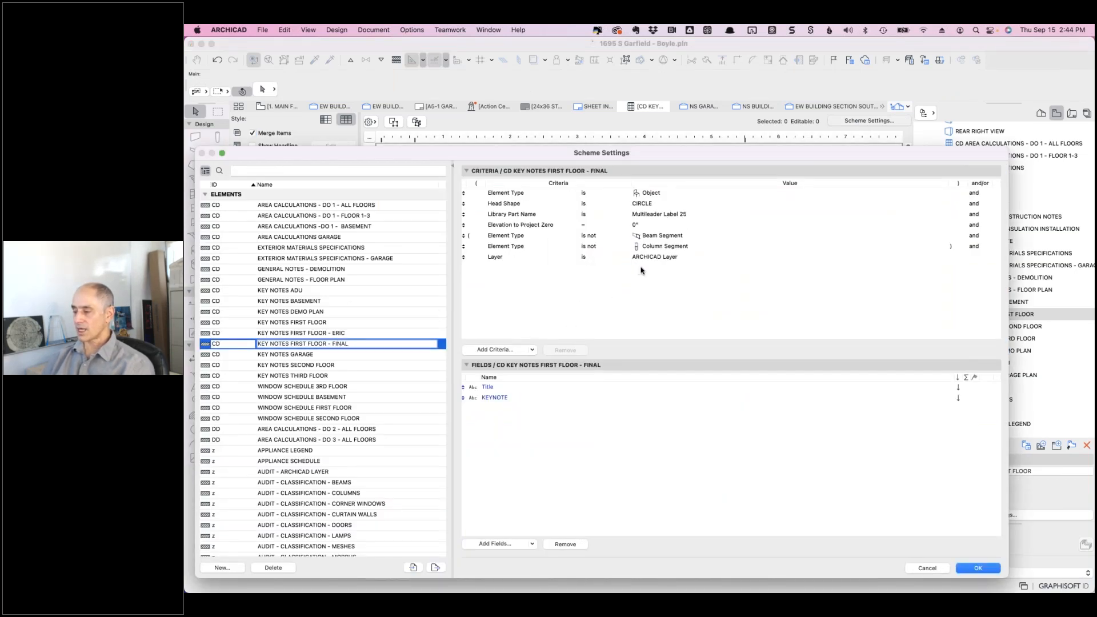
pyautogui.click(659, 260)
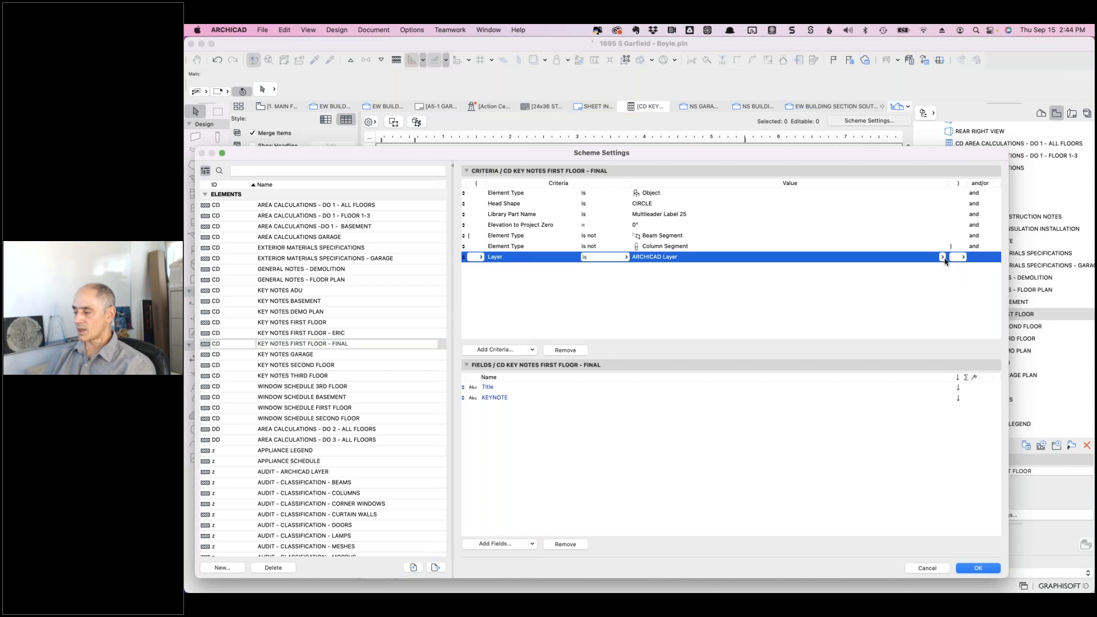
pyautogui.click(943, 258)
pyautogui.scroll(-10, 882, 402)
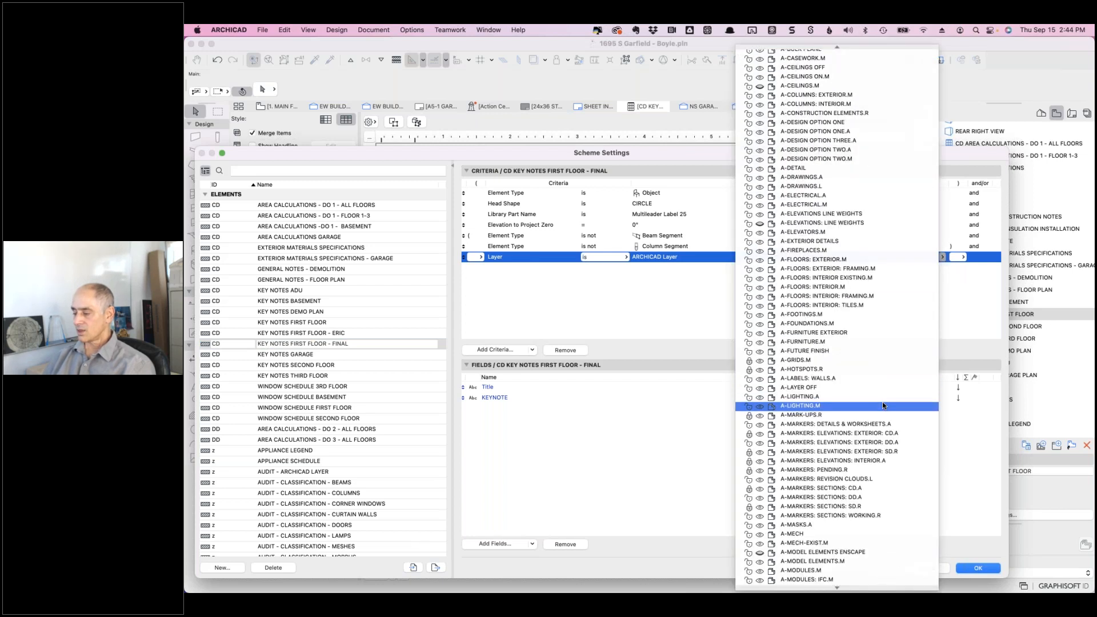
pyautogui.scroll(-2, 865, 462)
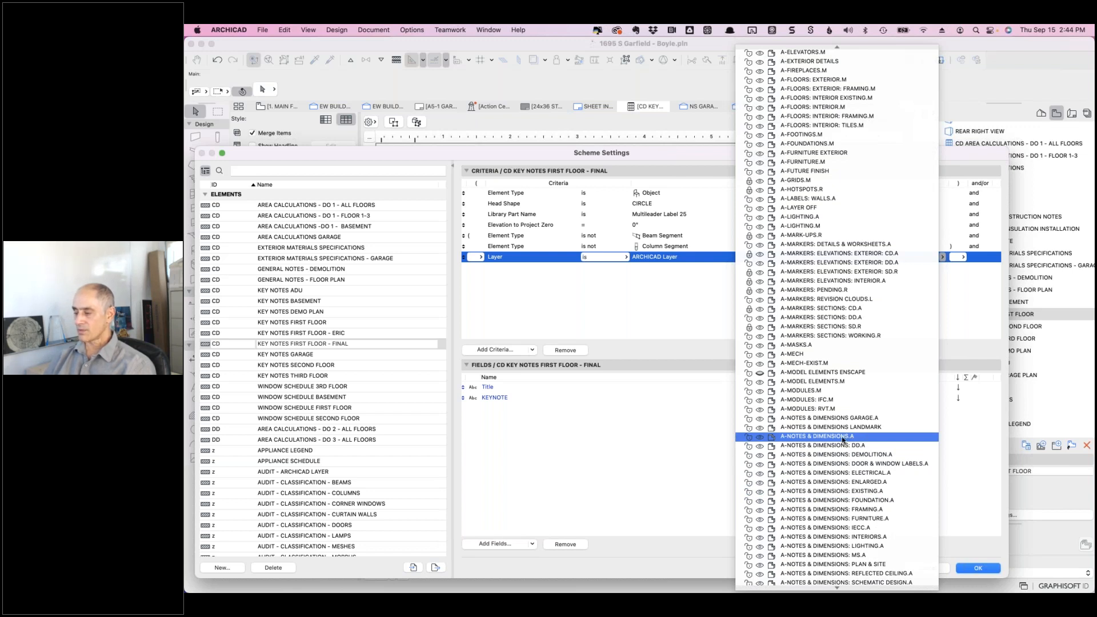
pyautogui.click(841, 436)
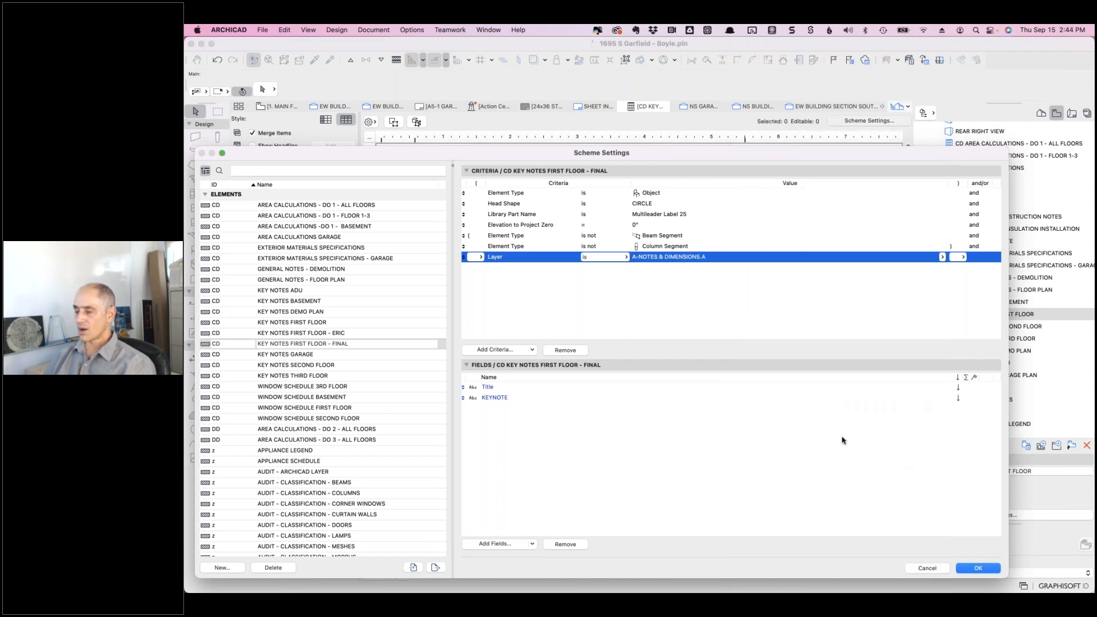
pyautogui.click(969, 569)
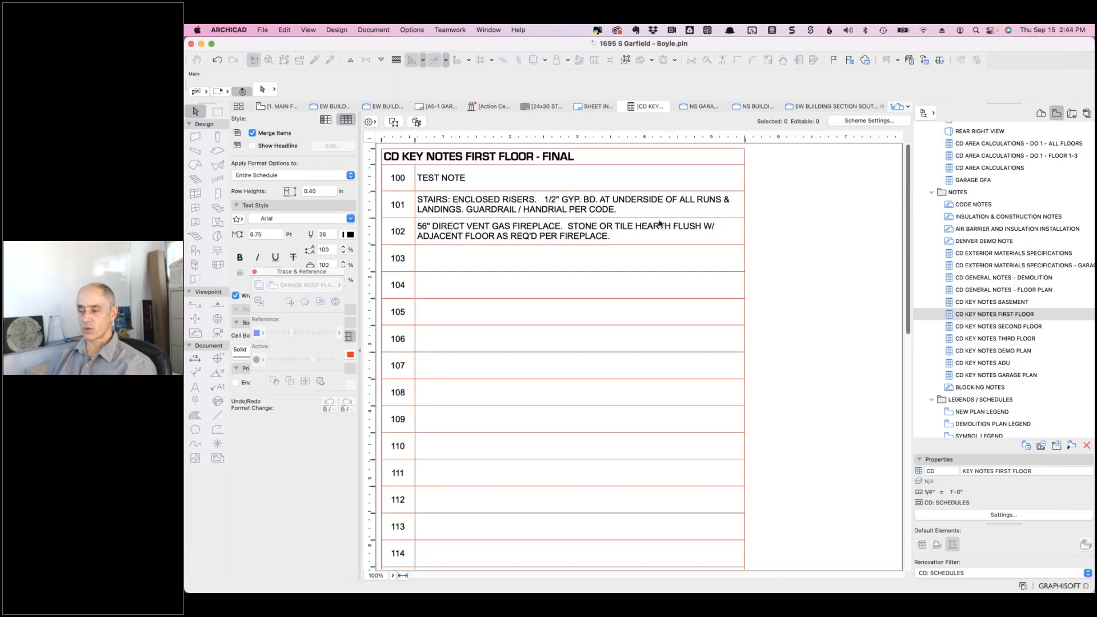
# - Reopen the FINAL keynote scheme's settings and select its Layer criterion
pyautogui.click(868, 122)
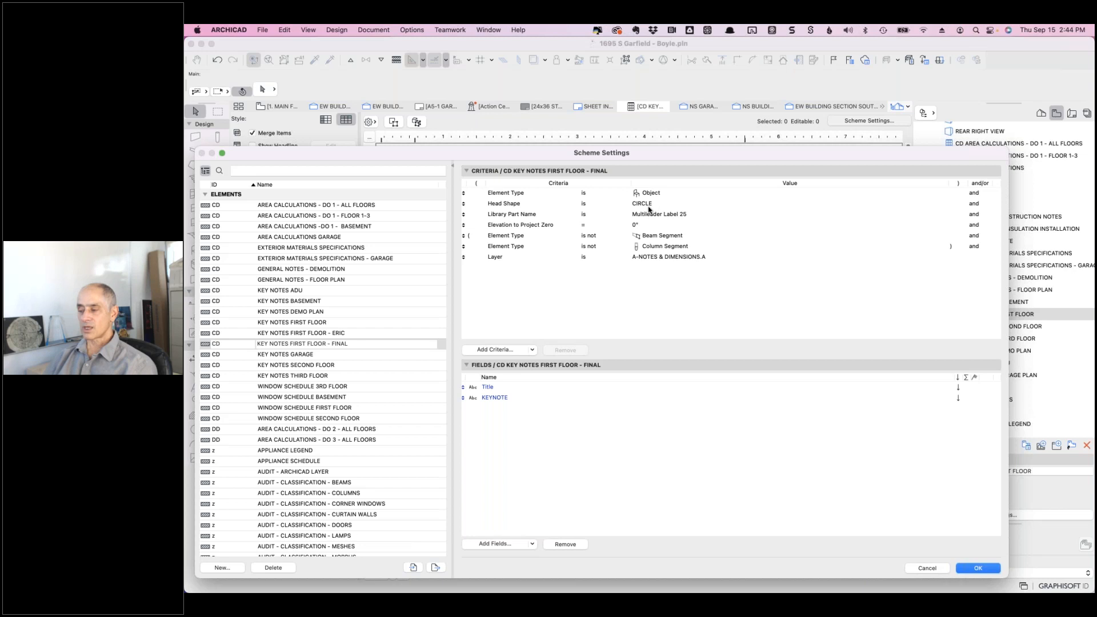
pyautogui.click(685, 256)
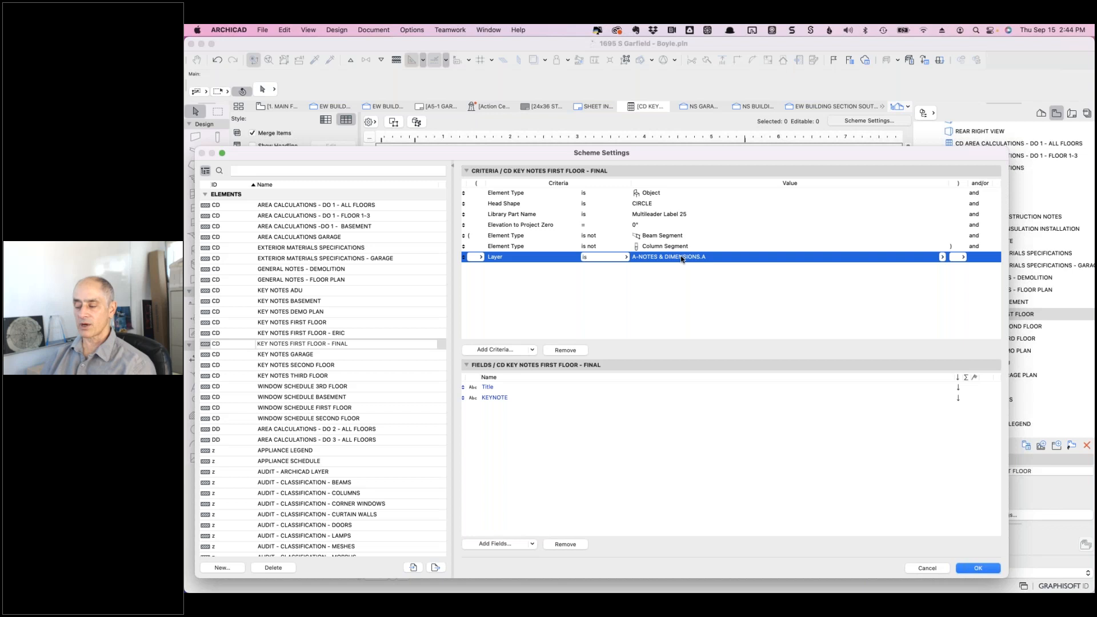
# - Add a second Layer criterion set to A-NOTES & DIMENSIONS: EXISTING.A, joined to the first with or
pyautogui.click(496, 350)
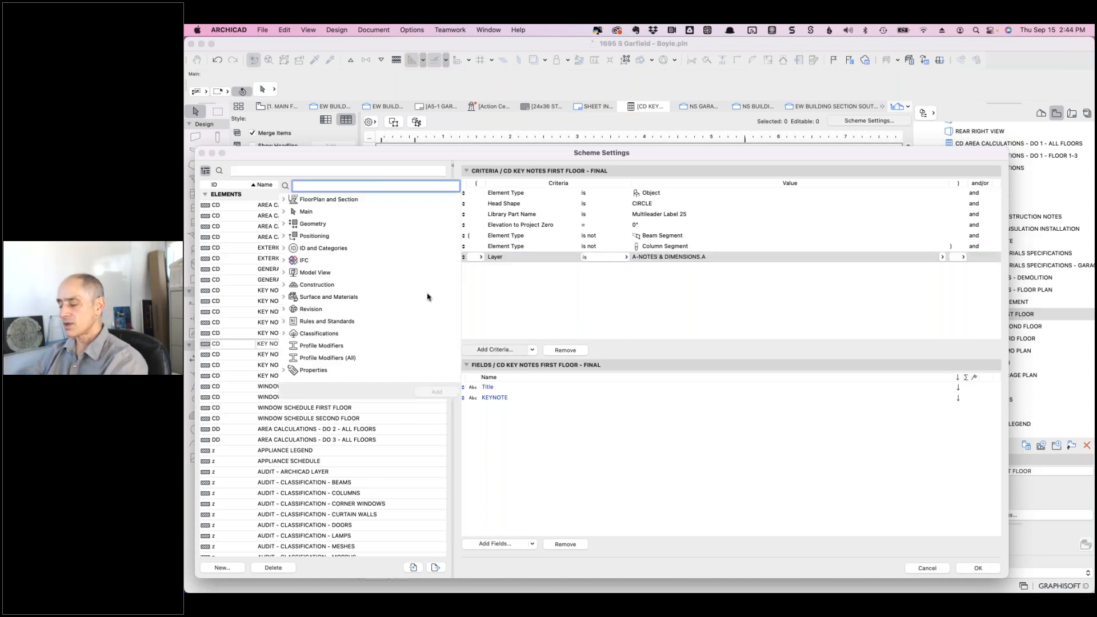
pyautogui.write('layer')
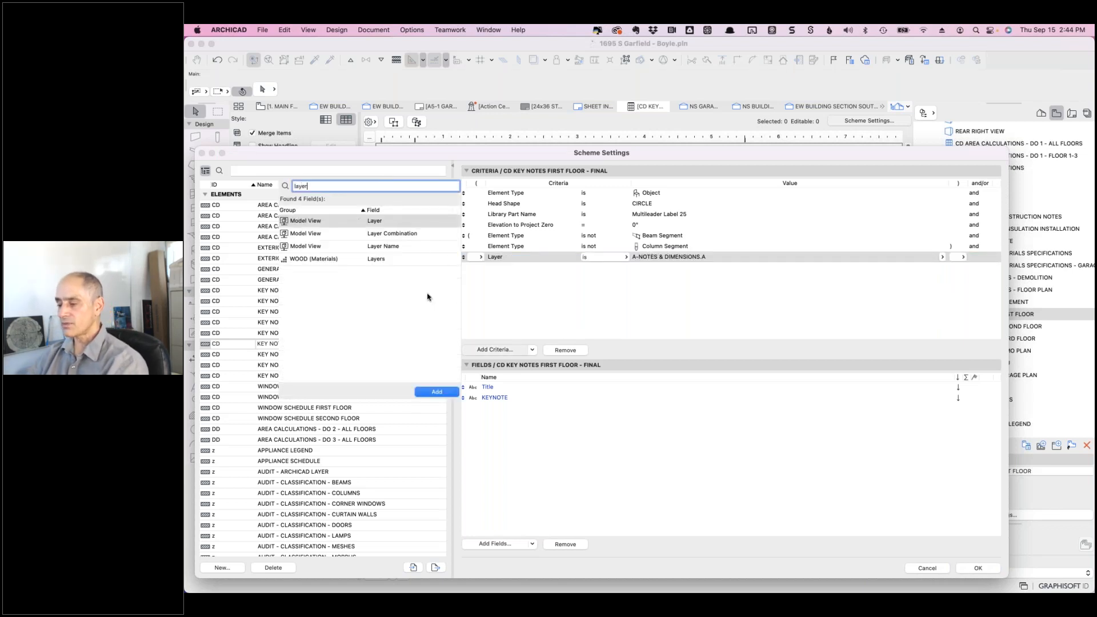
pyautogui.doubleClick(369, 222)
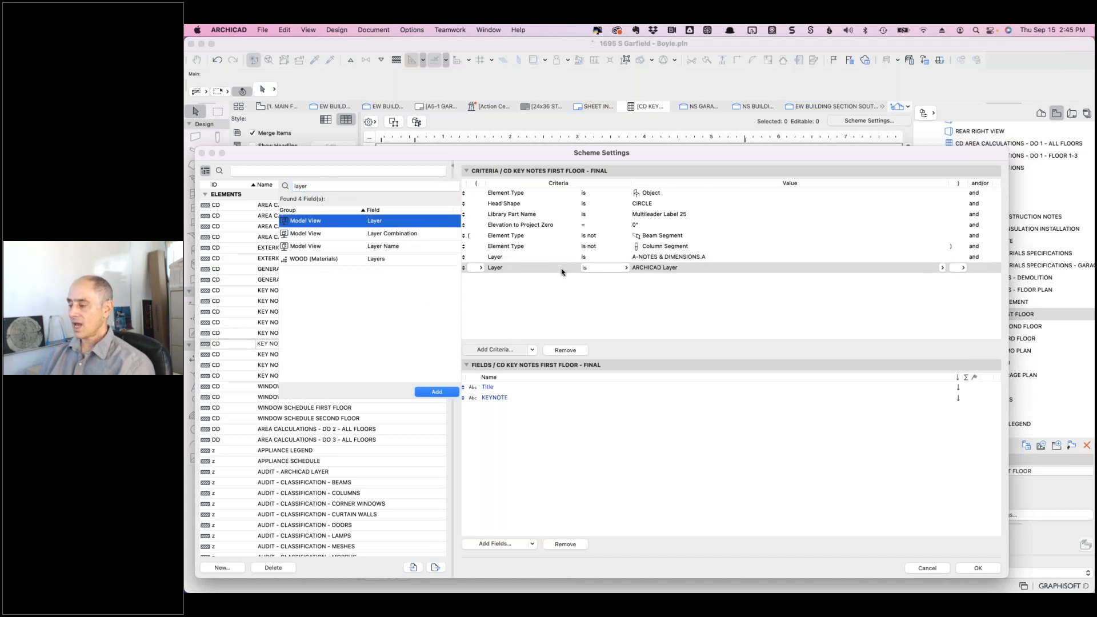
pyautogui.click(975, 259)
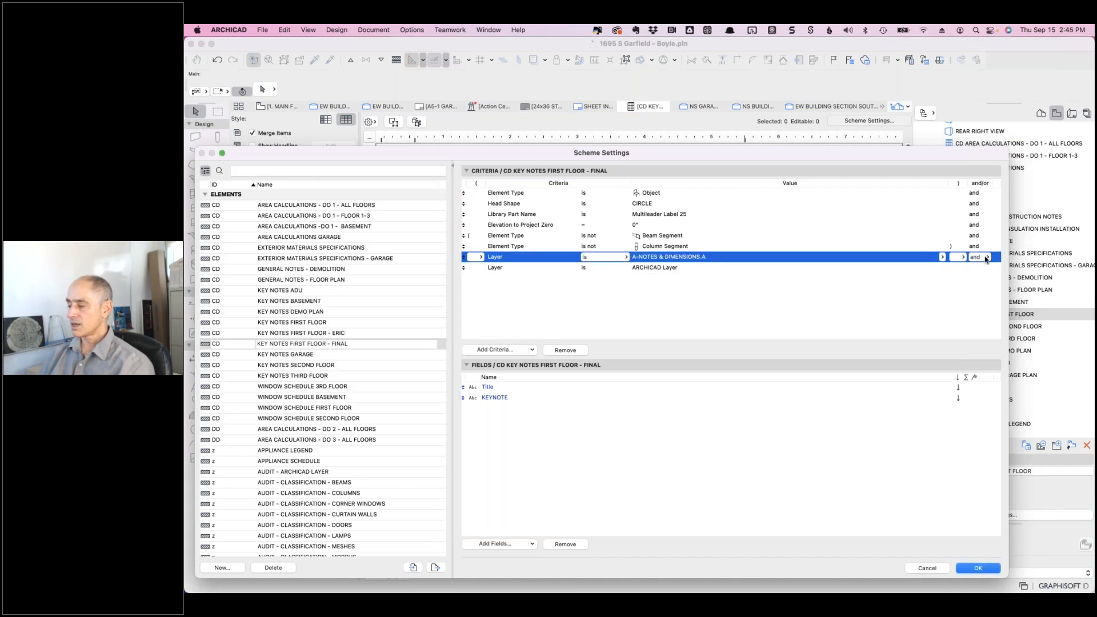
pyautogui.click(984, 257)
pyautogui.click(994, 267)
pyautogui.click(680, 268)
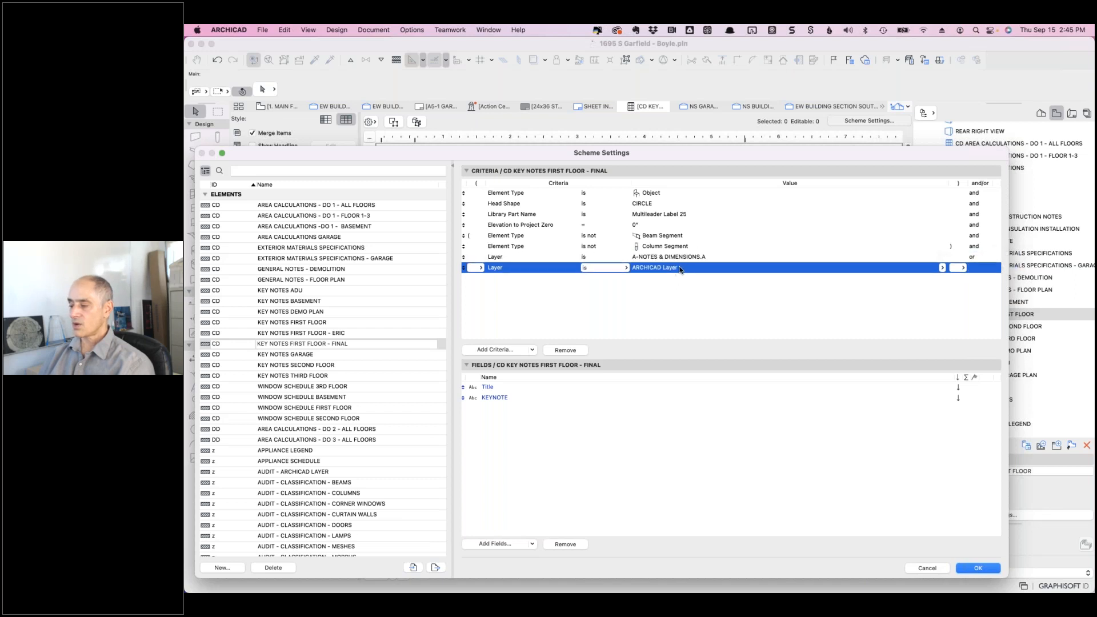
pyautogui.click(941, 268)
pyautogui.scroll(-5, 857, 359)
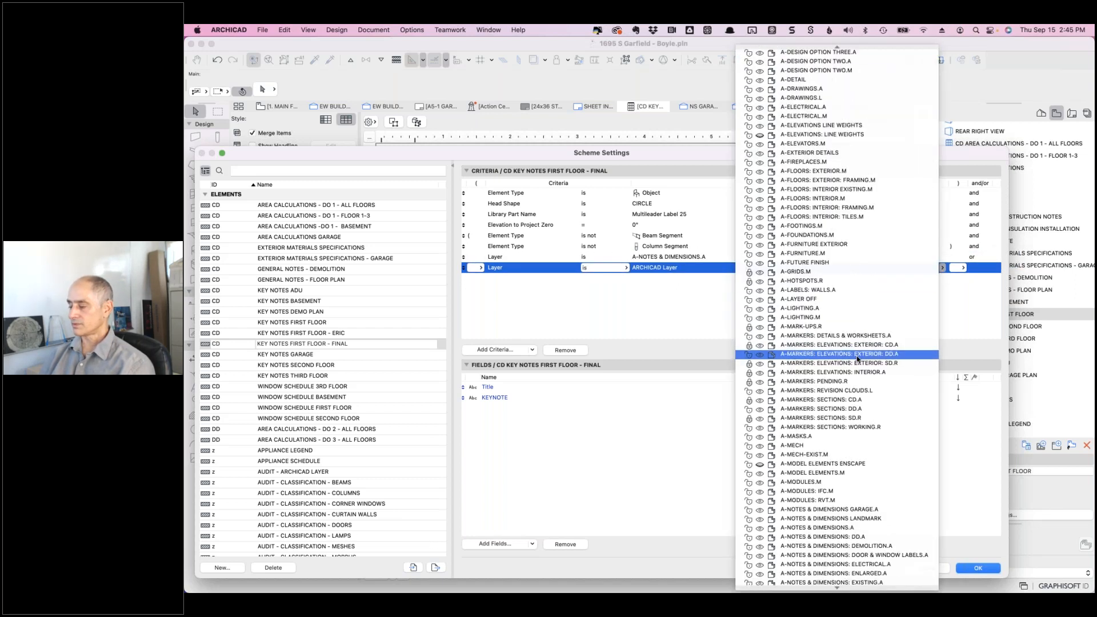
pyautogui.click(887, 354)
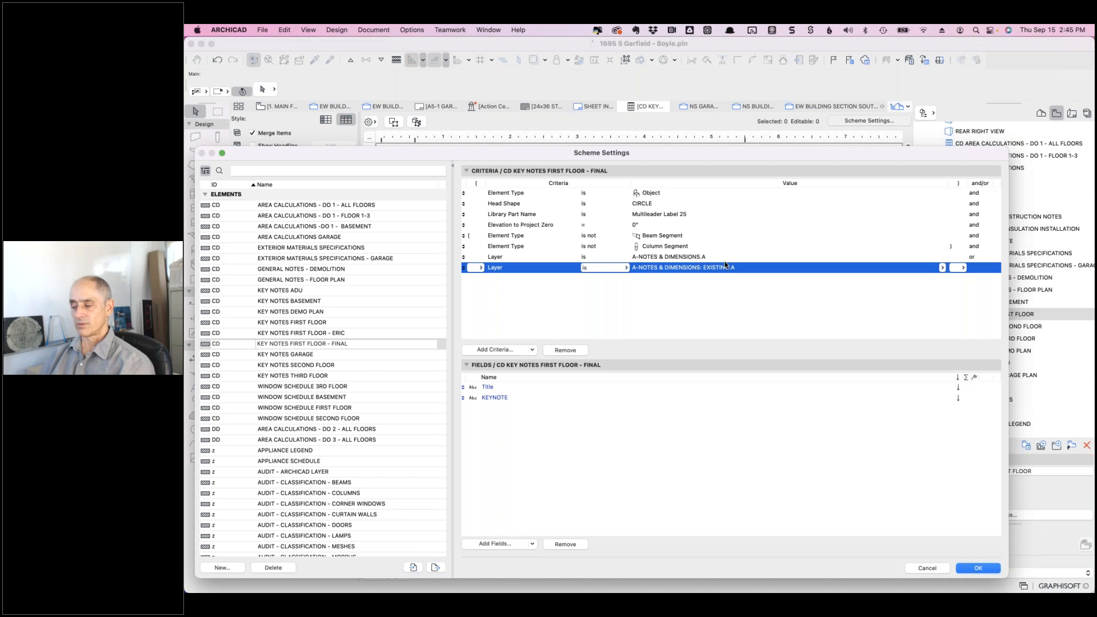
# - Wrap both layer conditions in parentheses, opening before the first and closing after the second
pyautogui.click(478, 257)
pyautogui.click(479, 257)
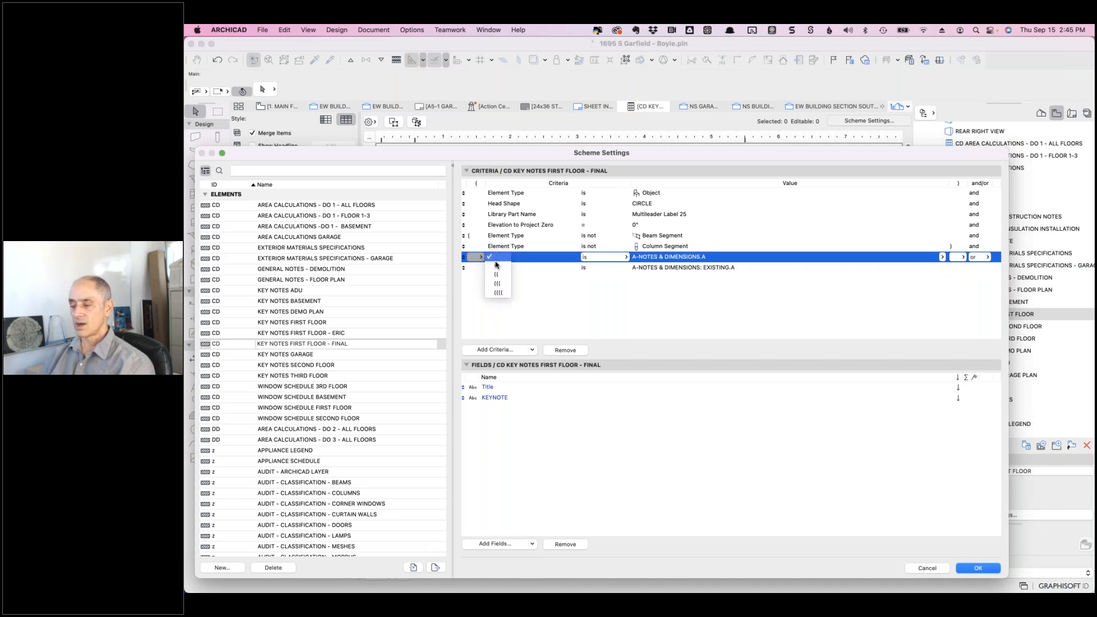
pyautogui.click(497, 266)
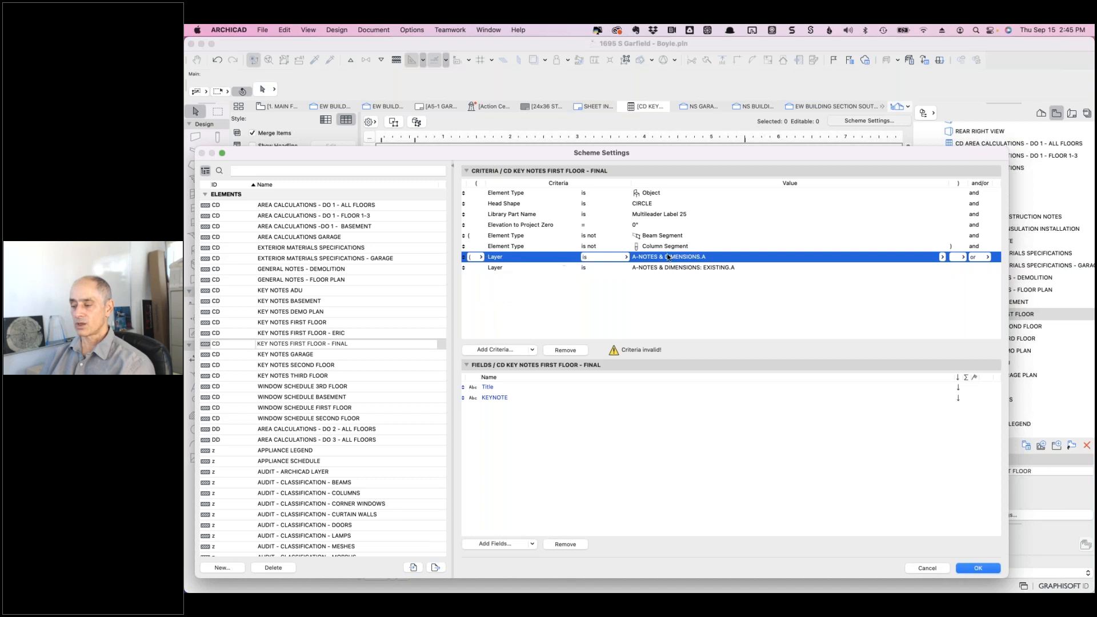
pyautogui.click(961, 268)
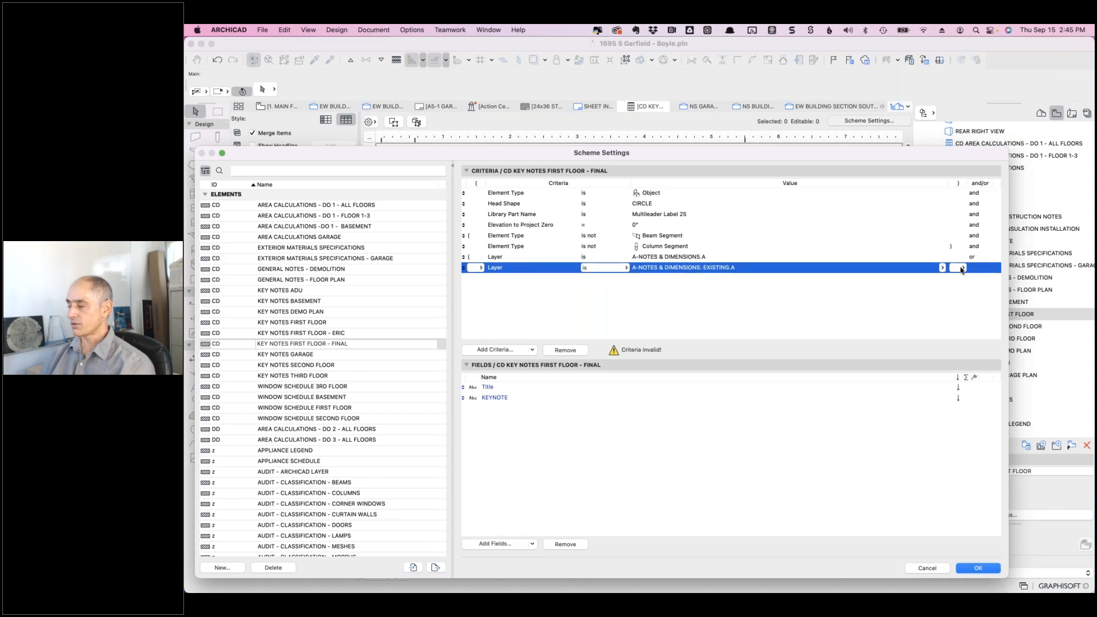
pyautogui.click(961, 270)
pyautogui.click(965, 278)
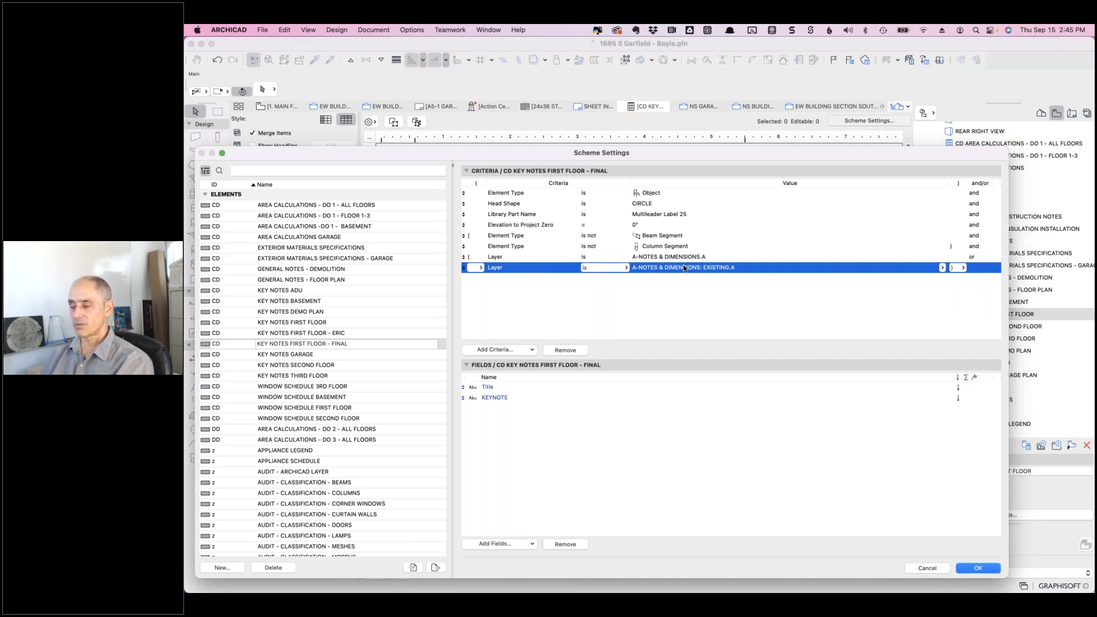
pyautogui.click(624, 268)
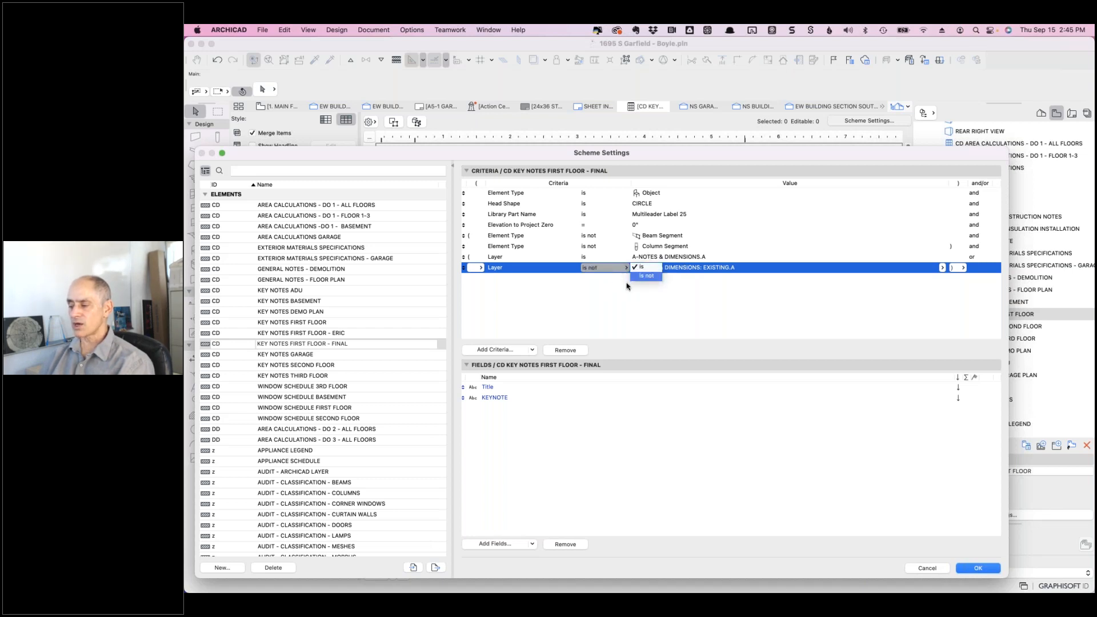
pyautogui.click(532, 271)
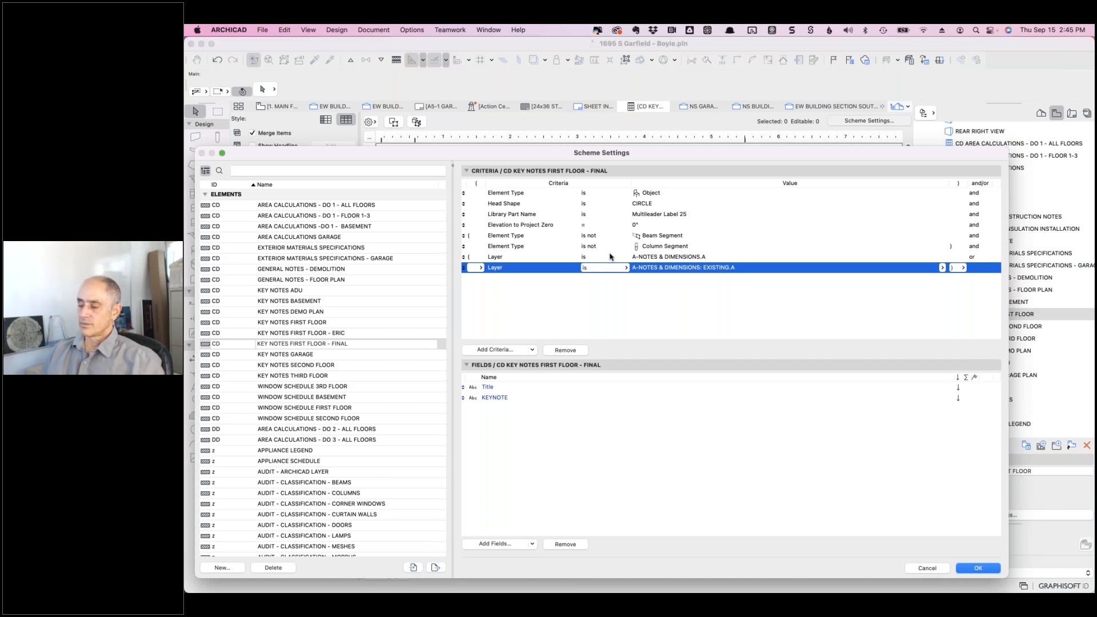
pyautogui.click(481, 257)
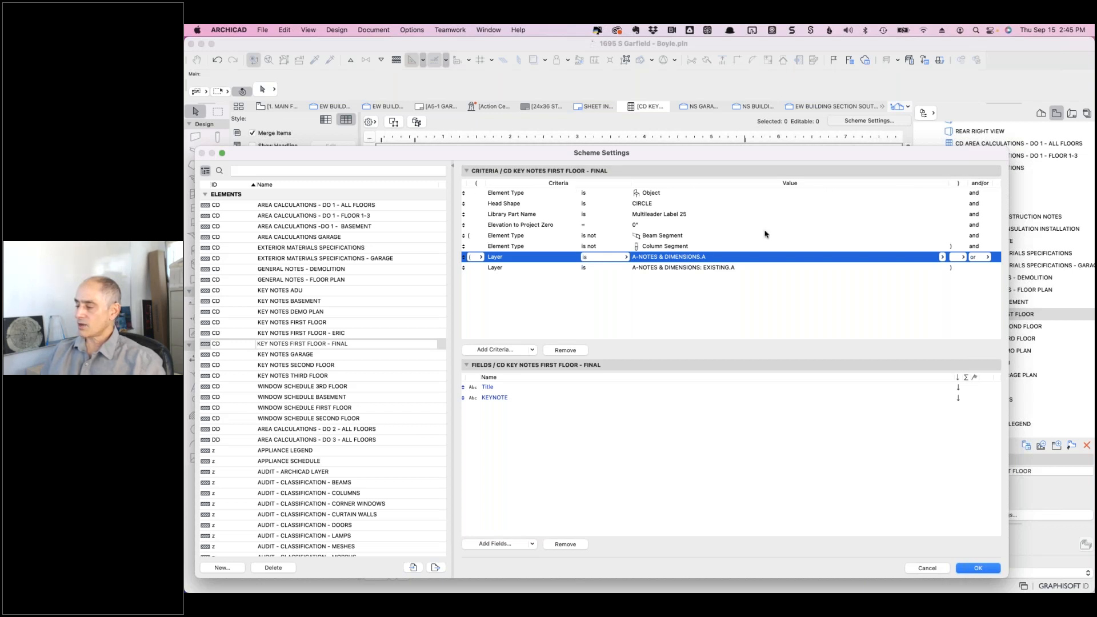
pyautogui.click(480, 257)
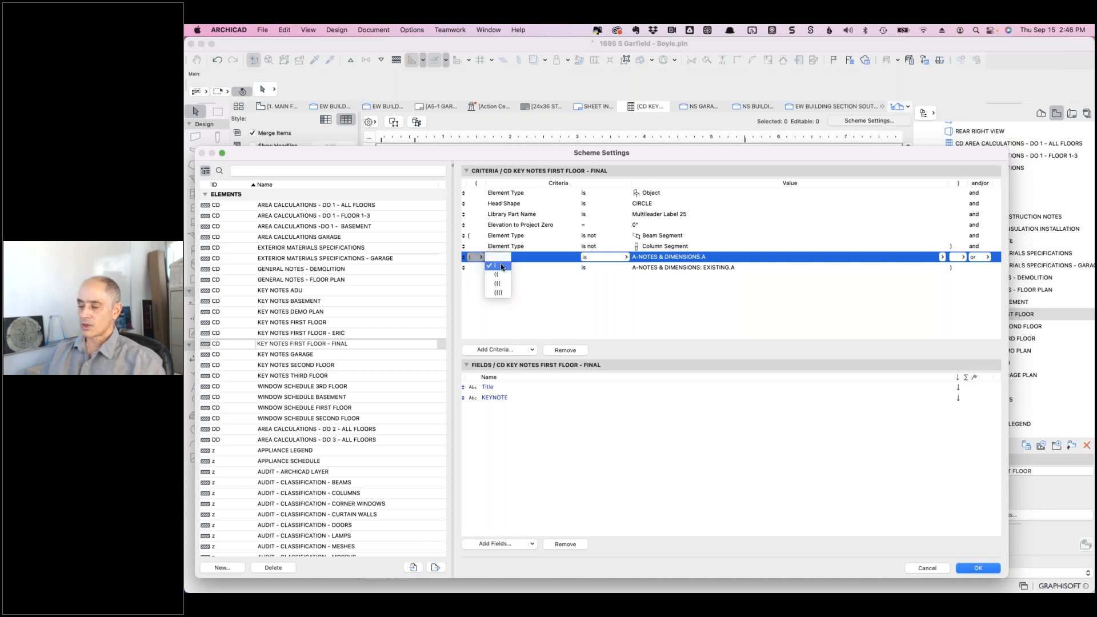
pyautogui.click(503, 266)
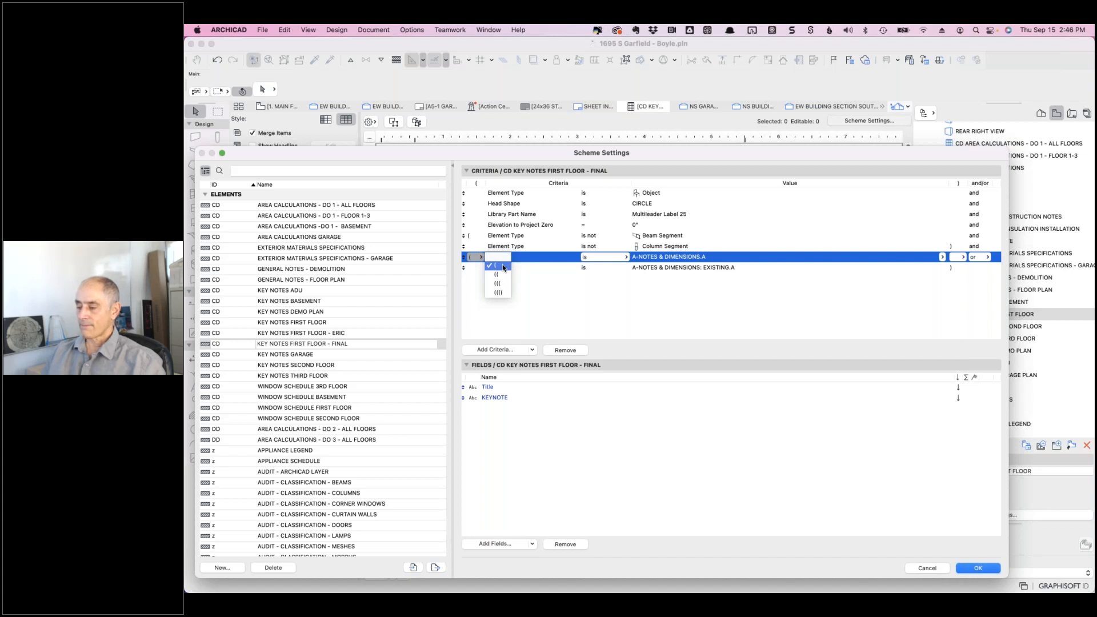
pyautogui.click(502, 265)
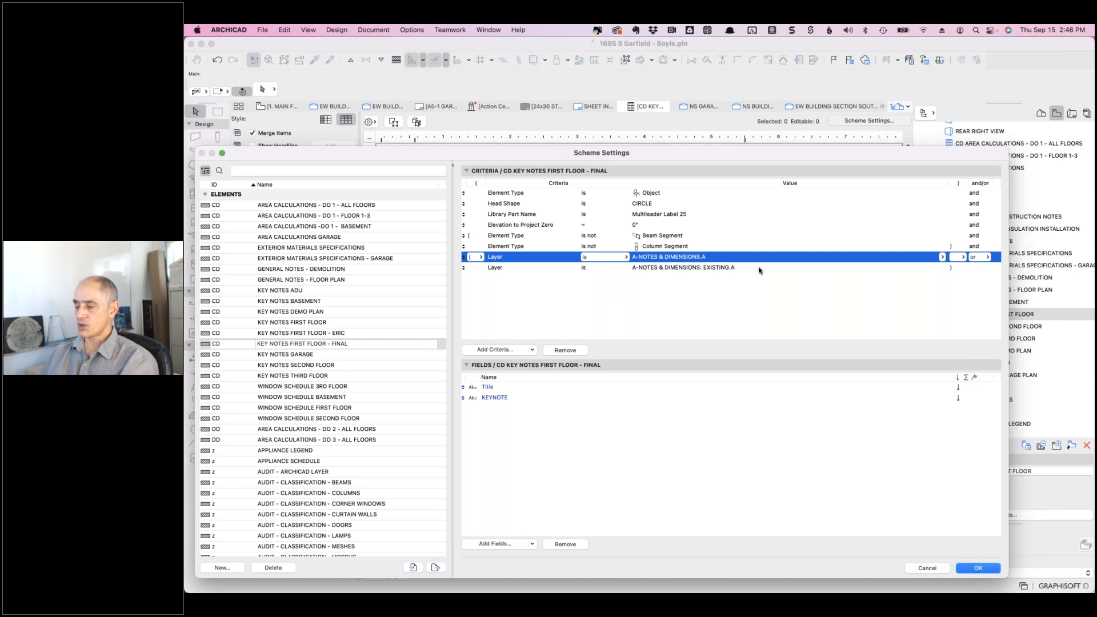
pyautogui.click(986, 258)
pyautogui.click(913, 288)
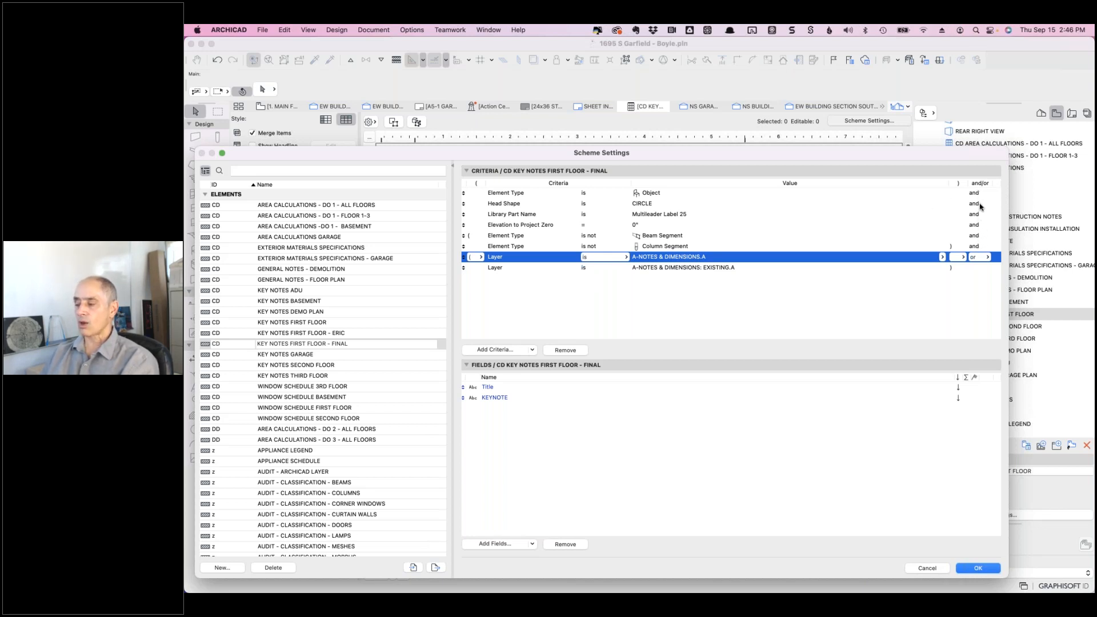
pyautogui.click(692, 238)
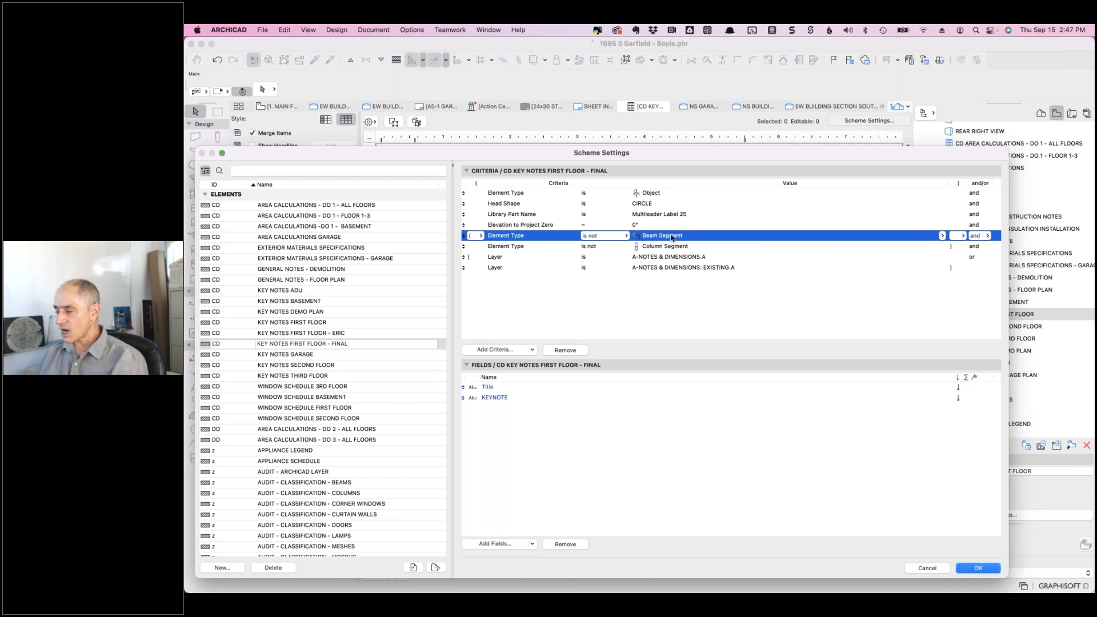
# - Remove the Beam Segment, Column Segment and Elevation to Project Zero criteria and apply
pyautogui.click(576, 351)
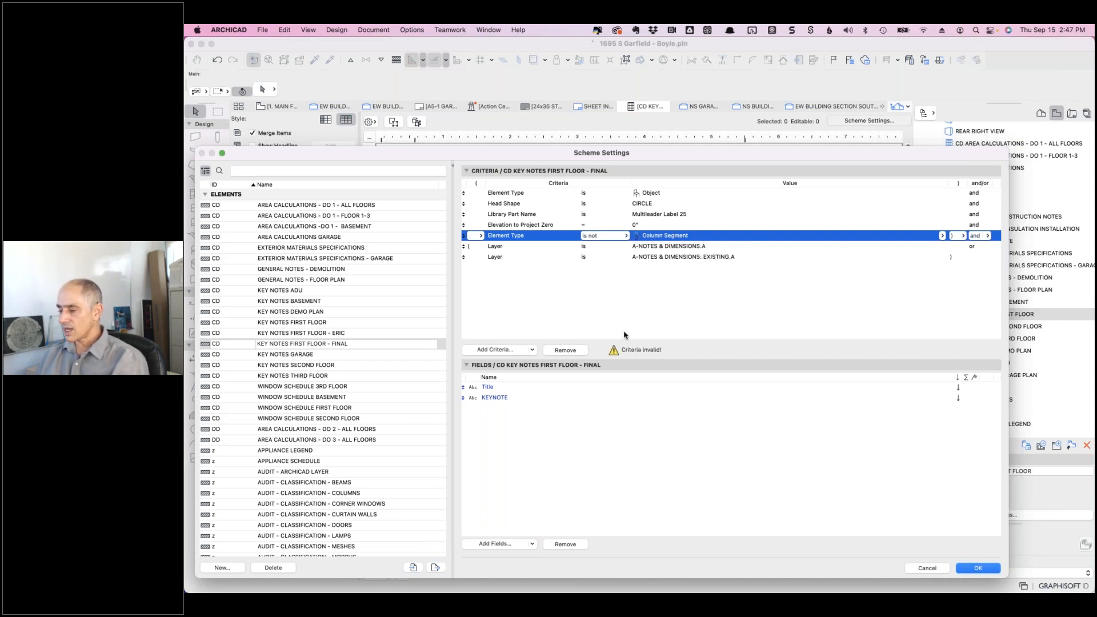
pyautogui.click(564, 350)
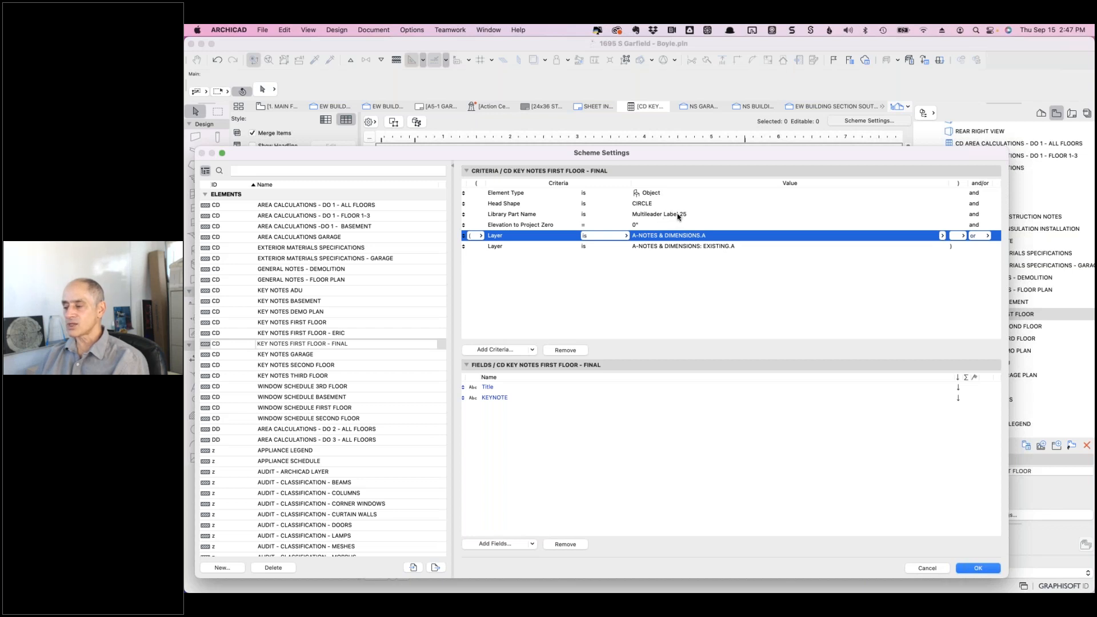
pyautogui.click(648, 226)
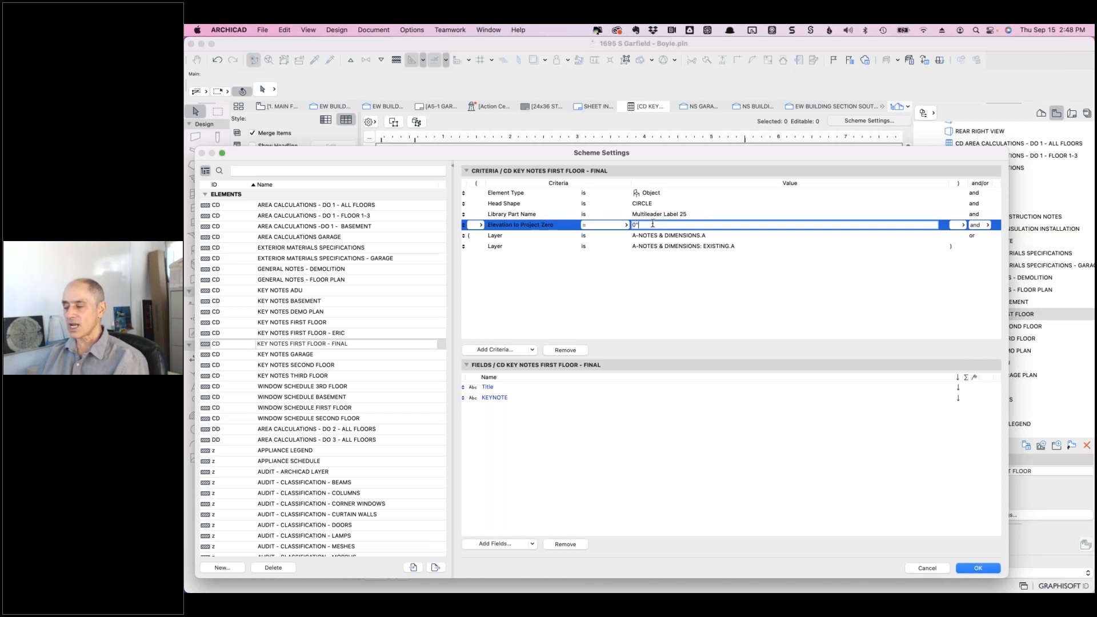
pyautogui.click(565, 350)
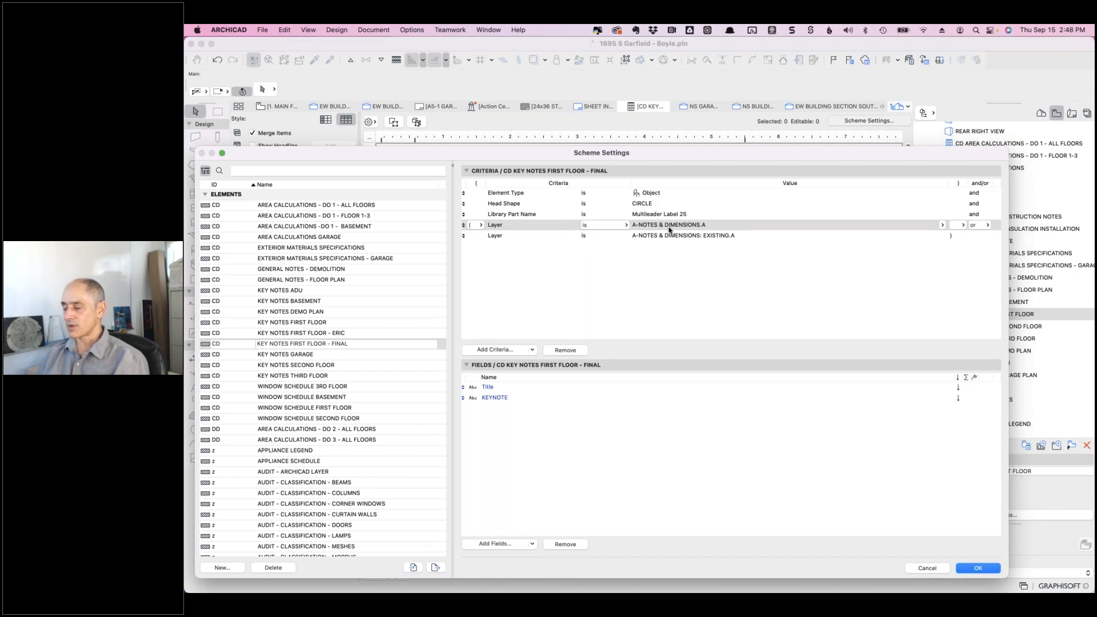
pyautogui.click(976, 568)
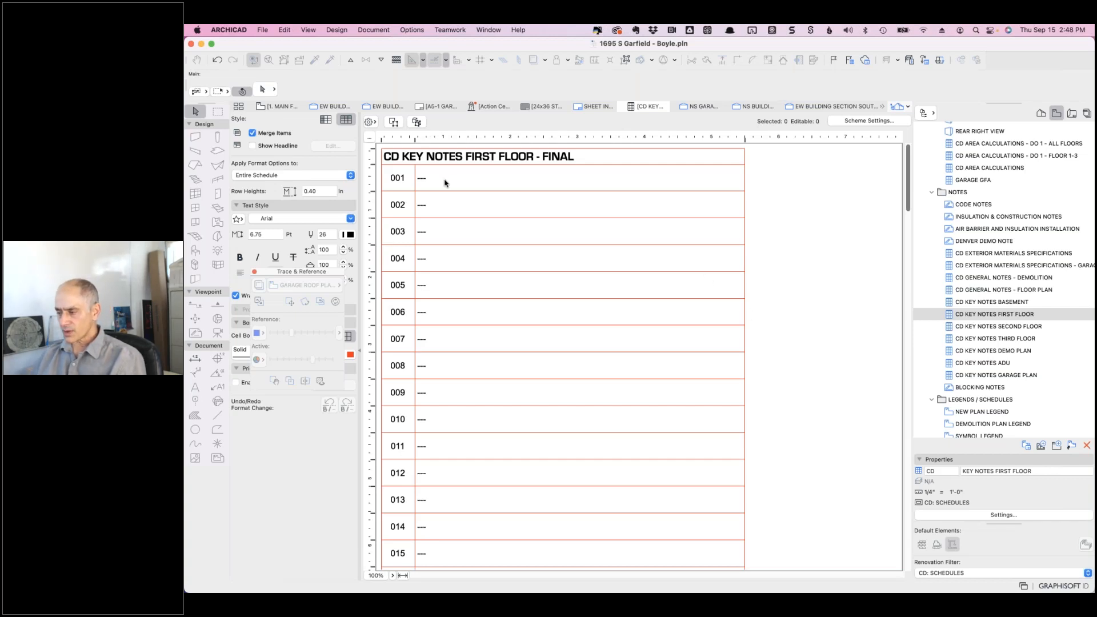
# - Review the FINAL scheme's criteria, then return to the ERIC scheme and confirm
pyautogui.click(853, 122)
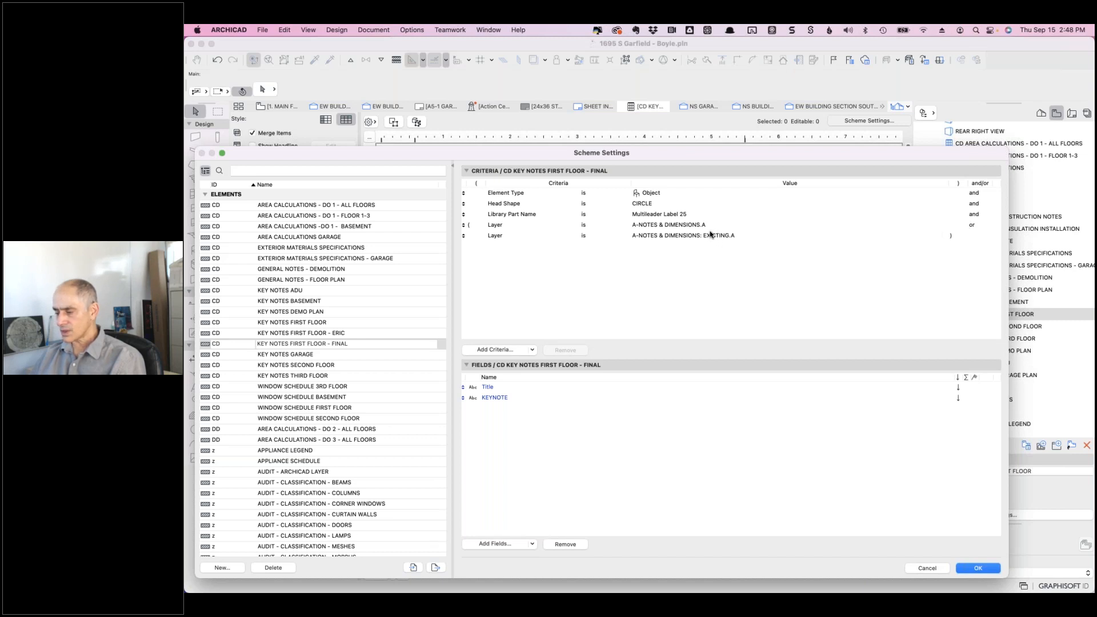
pyautogui.click(343, 333)
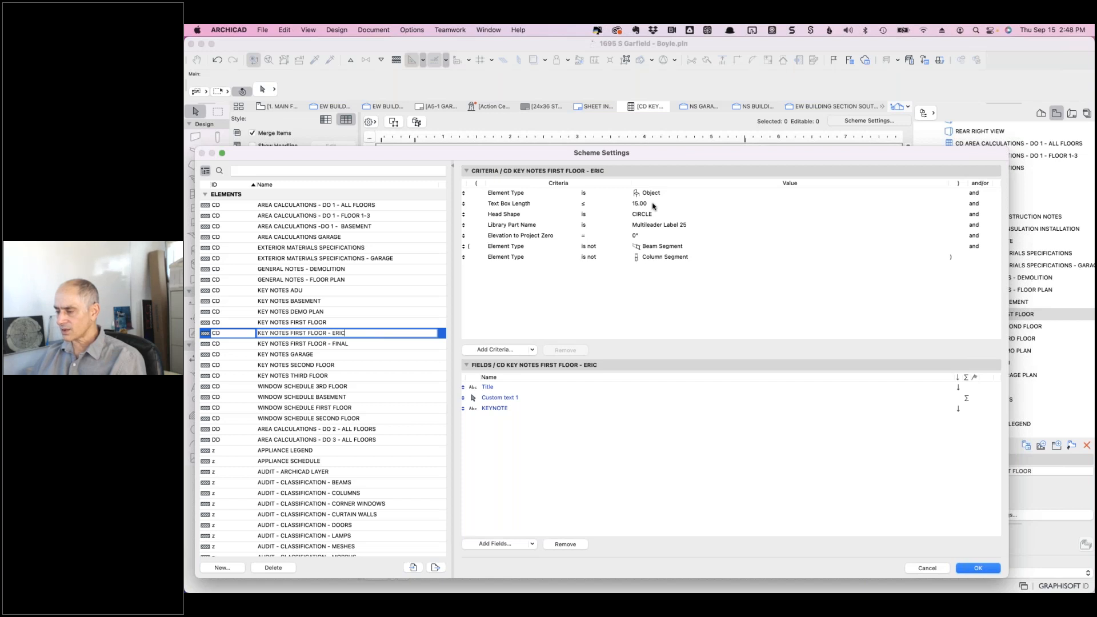
pyautogui.click(350, 344)
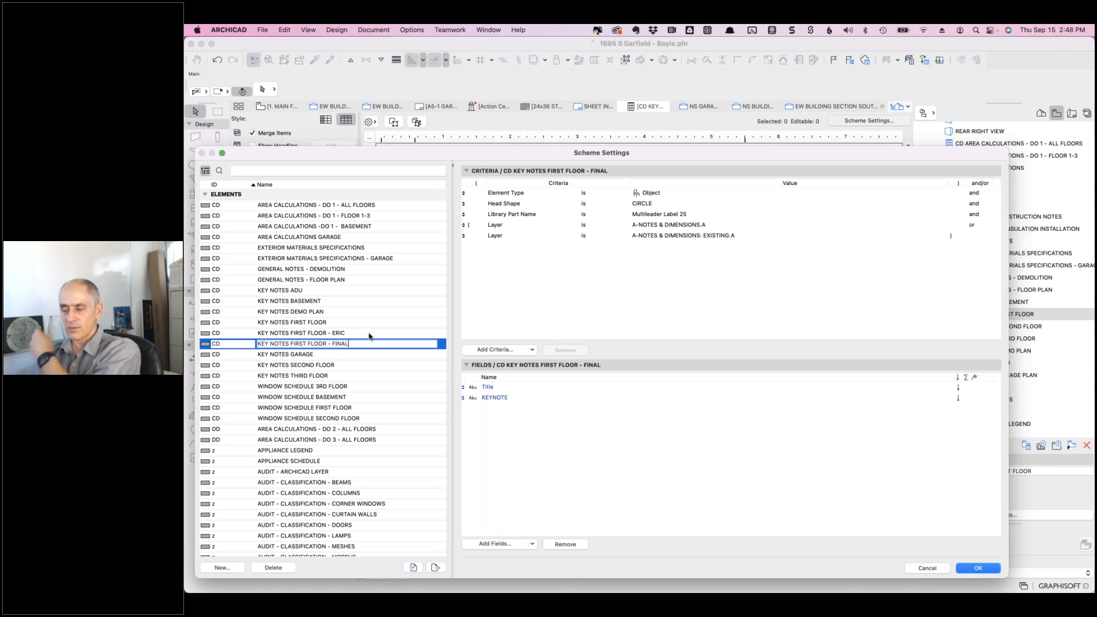
pyautogui.press('Return')
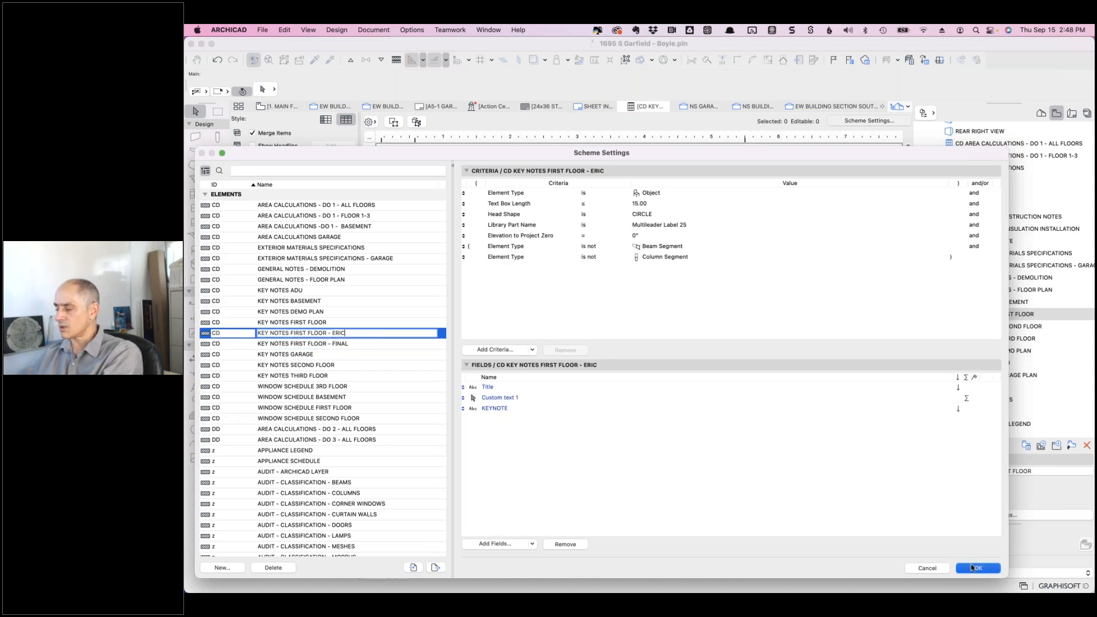
pyautogui.click(971, 565)
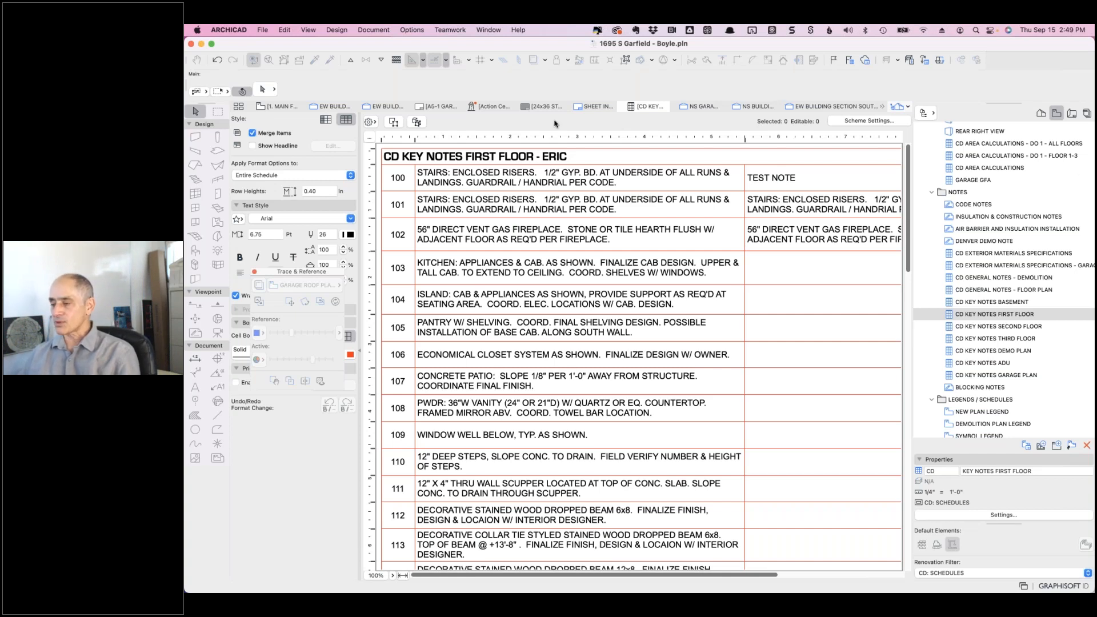
# - Go to the first-floor plan and ready the Label tool with Detailed geometry near the garage vehicles
pyautogui.click(278, 109)
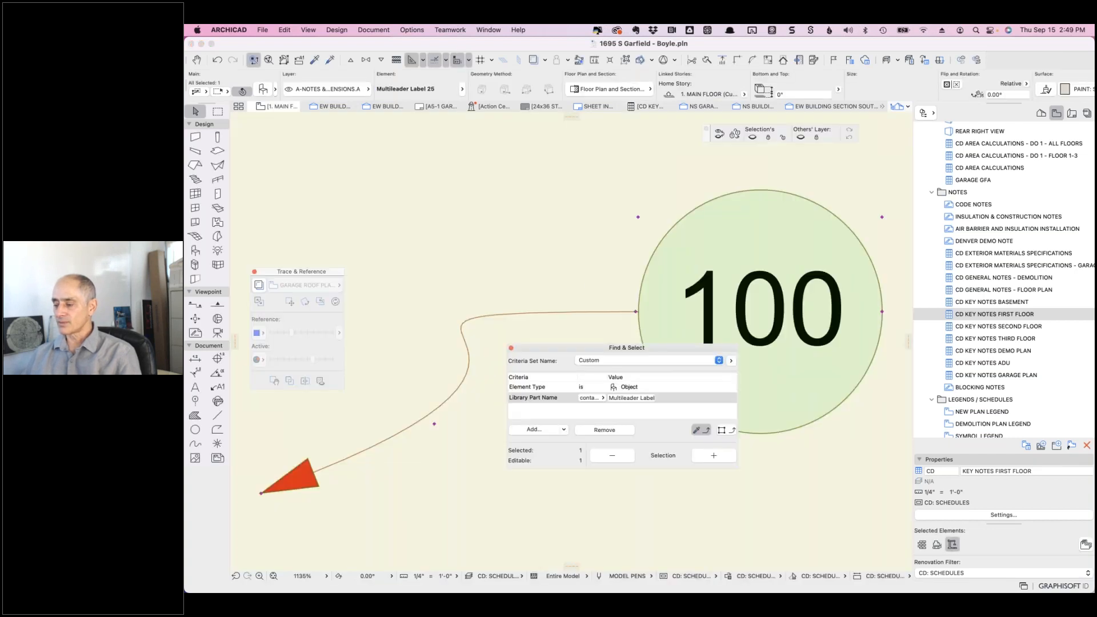
pyautogui.scroll(-5, 575, 284)
pyautogui.scroll(3, 575, 284)
pyautogui.scroll(-10, 575, 284)
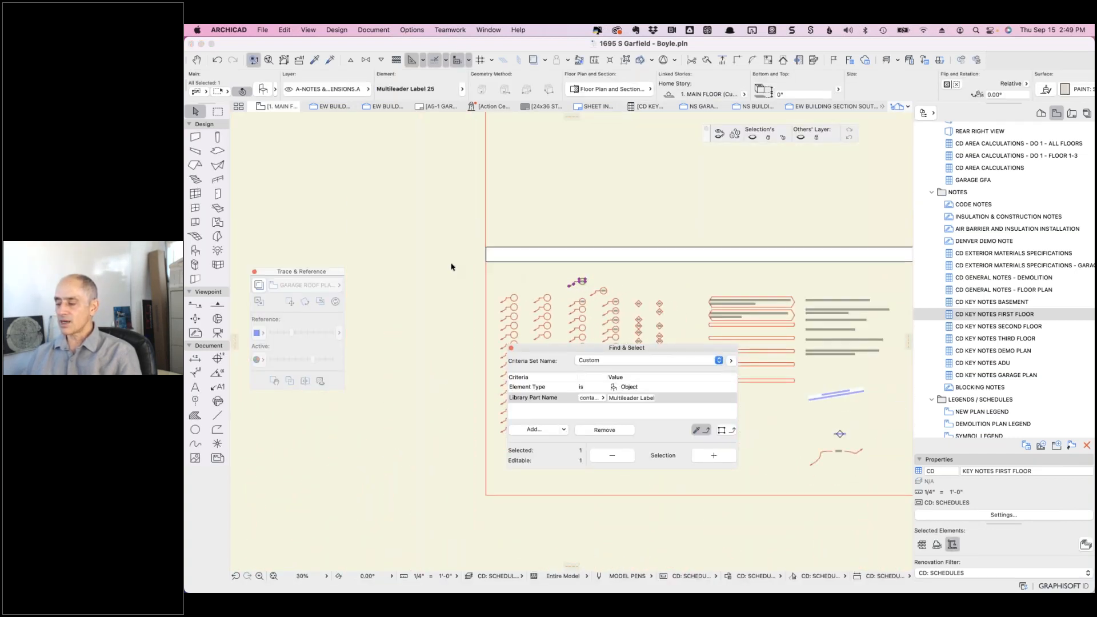
pyautogui.click(559, 283)
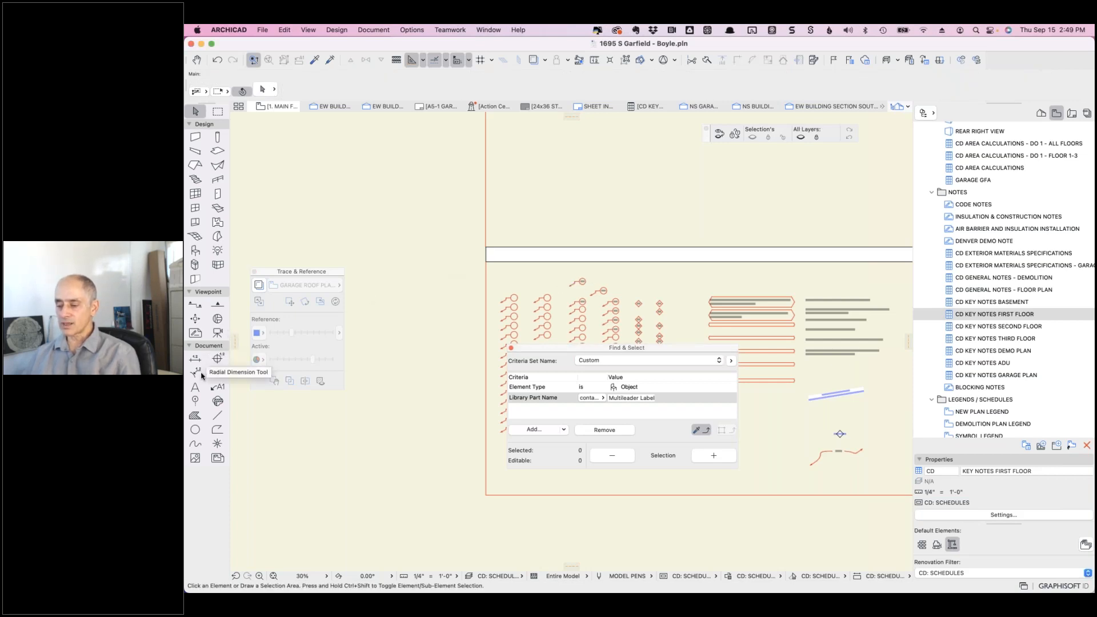
pyautogui.click(220, 389)
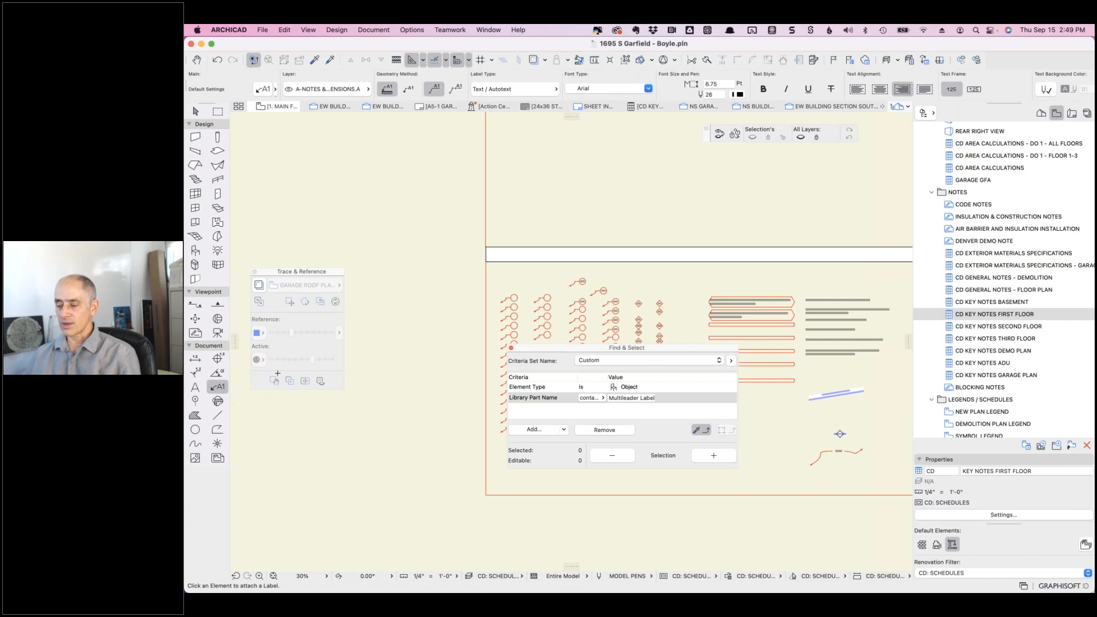
pyautogui.scroll(-8, 626, 210)
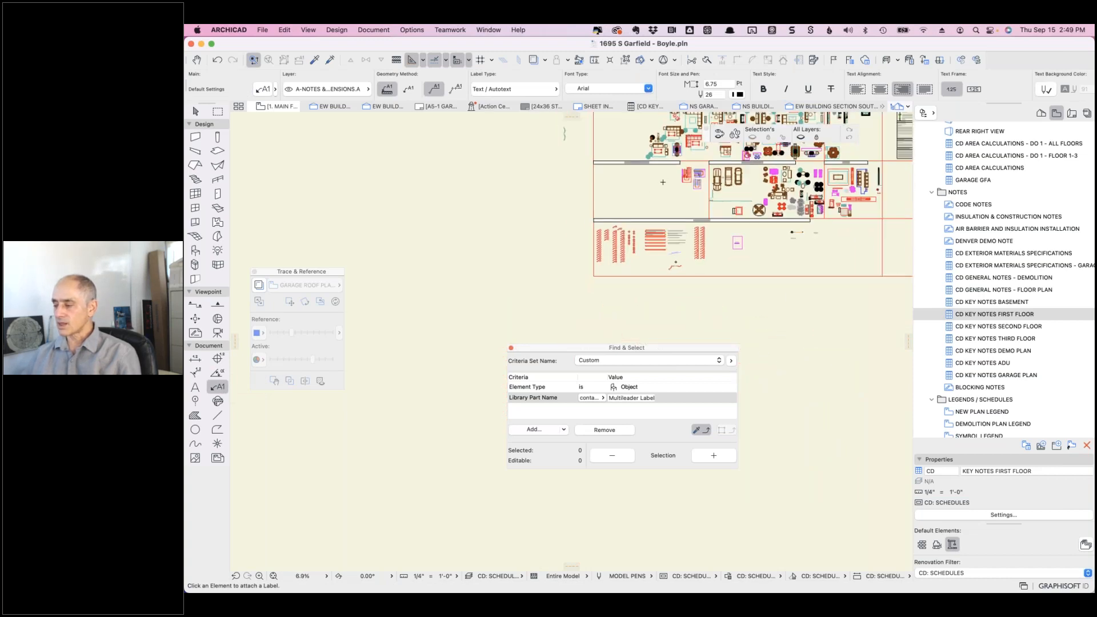
pyautogui.moveTo(709, 185); pyautogui.dragTo(668, 287, button='middle')
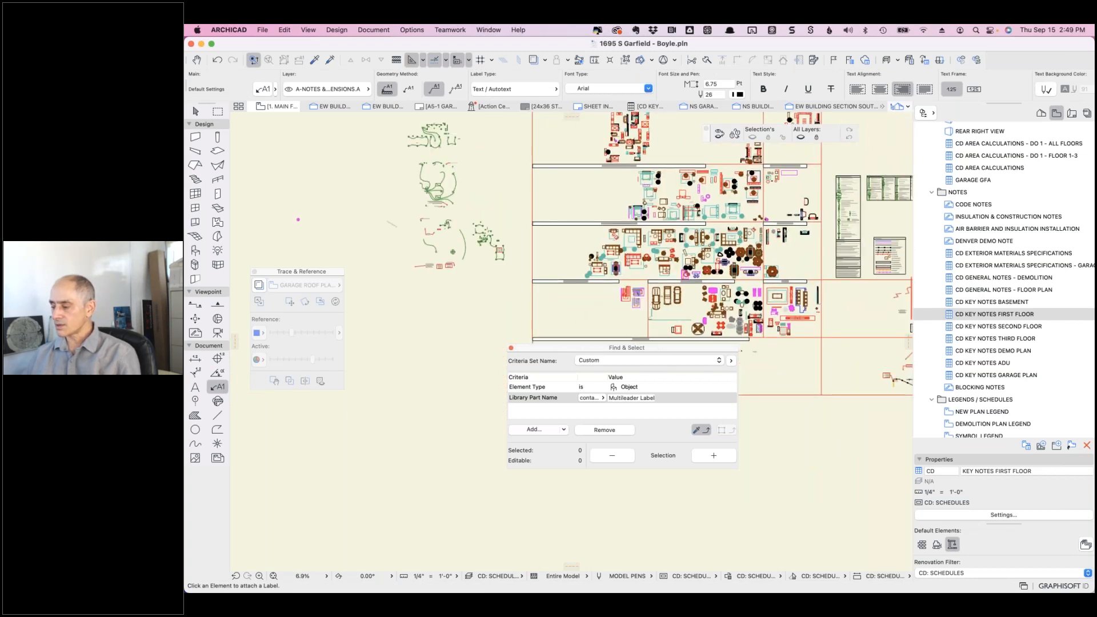
pyautogui.scroll(3, 667, 305)
pyautogui.scroll(2, 667, 309)
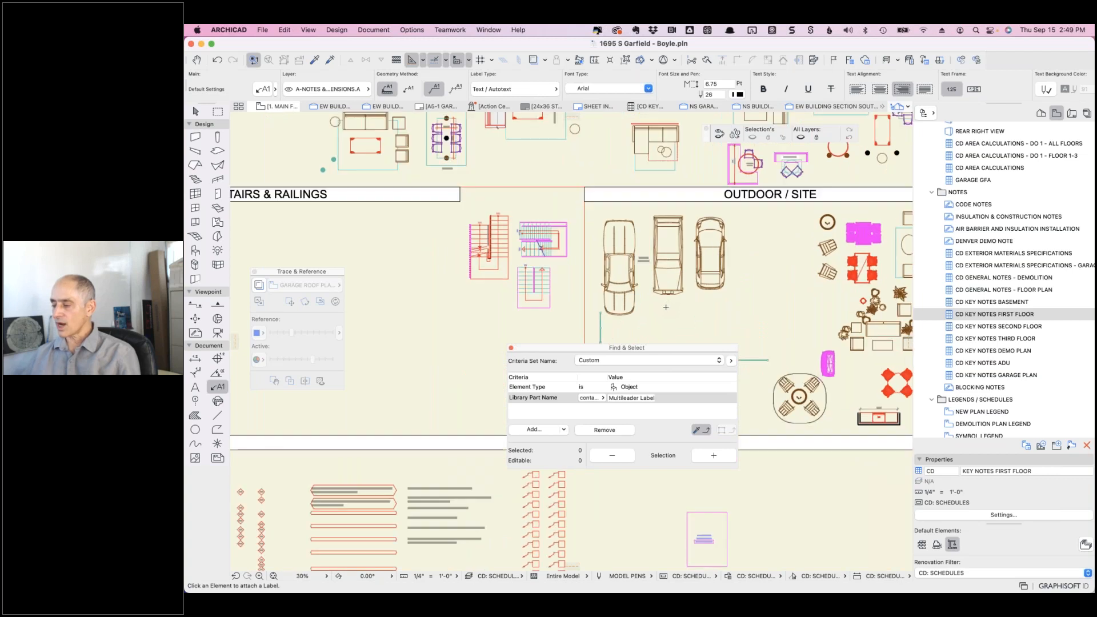
pyautogui.scroll(2, 630, 311)
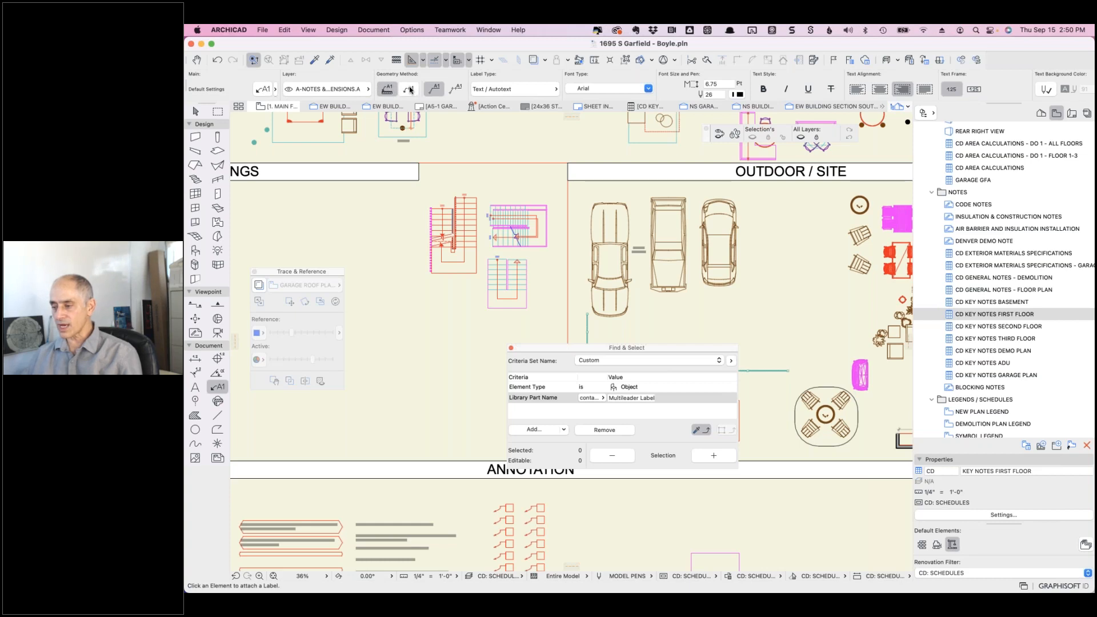
pyautogui.click(455, 90)
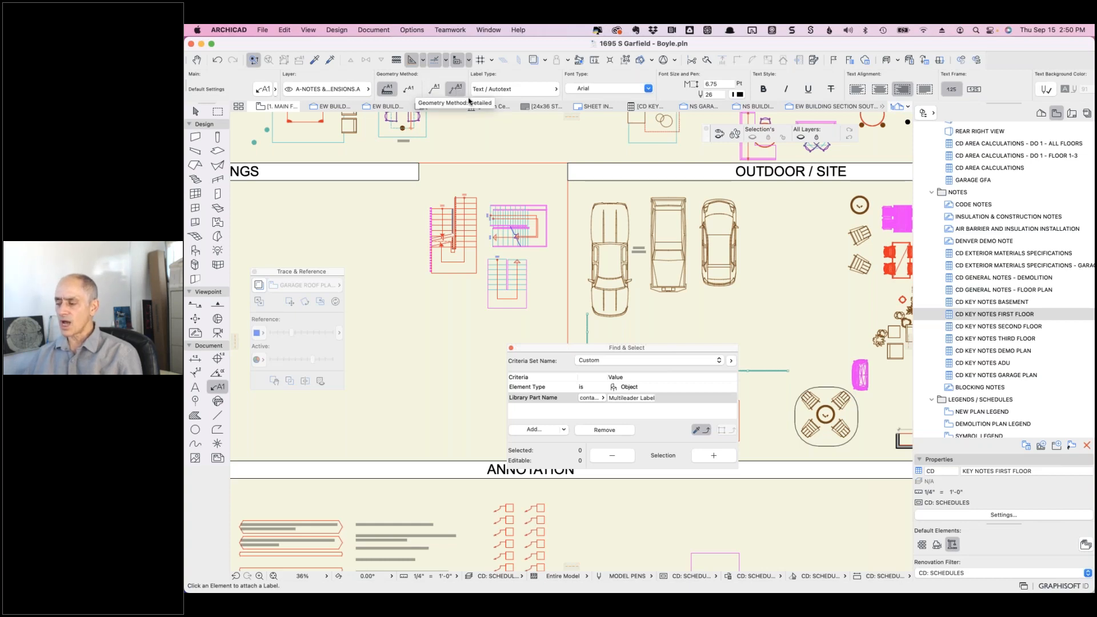
# - Place a FACE OF WALL SHEATHING leader label on the pick-up truck and select it
pyautogui.click(615, 278)
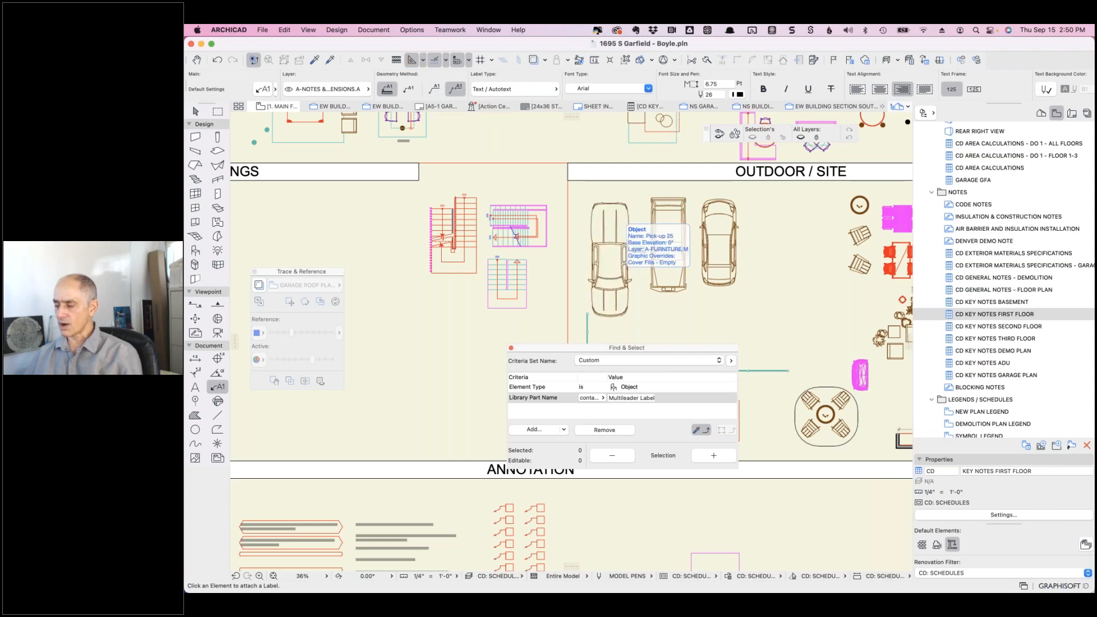
pyautogui.click(670, 314)
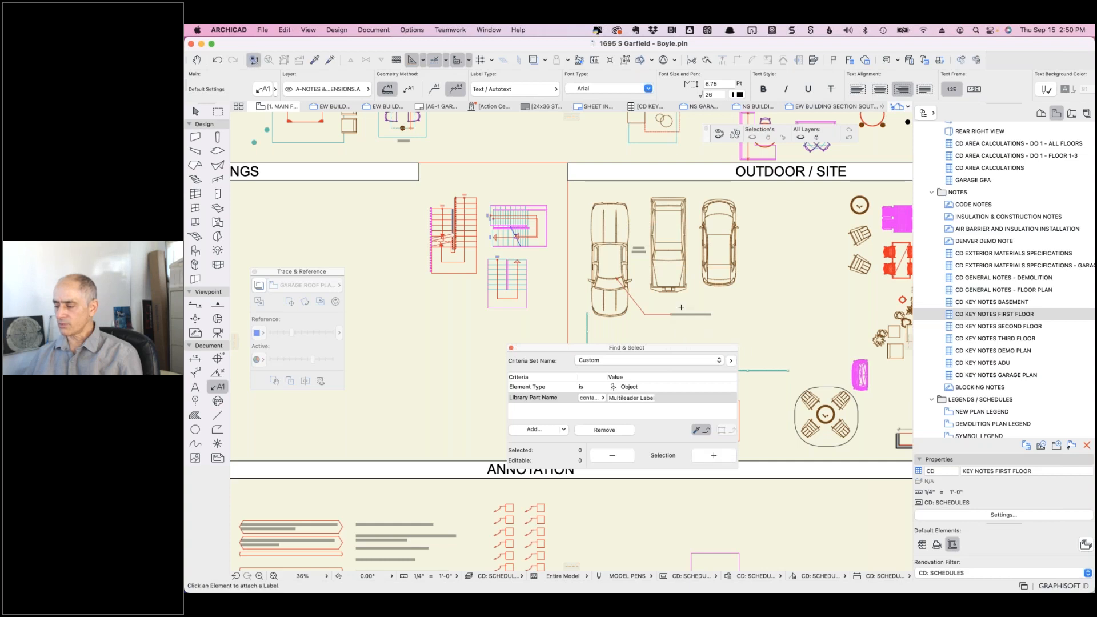
pyautogui.scroll(8, 670, 314)
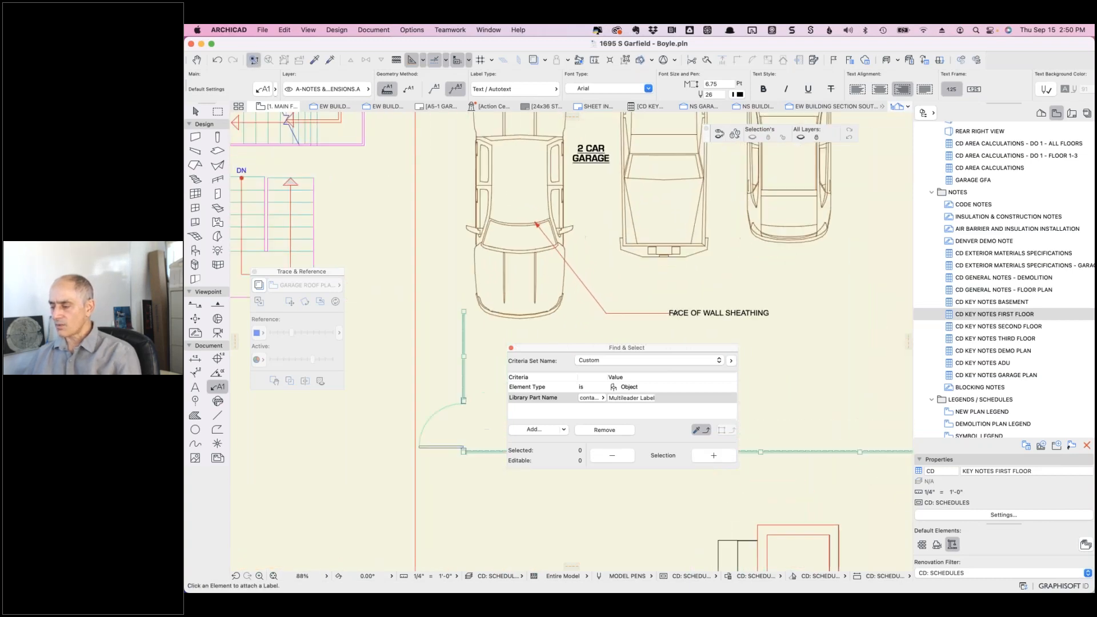
pyautogui.keyDown('shift'); pyautogui.click(671, 315); pyautogui.keyUp('shift')
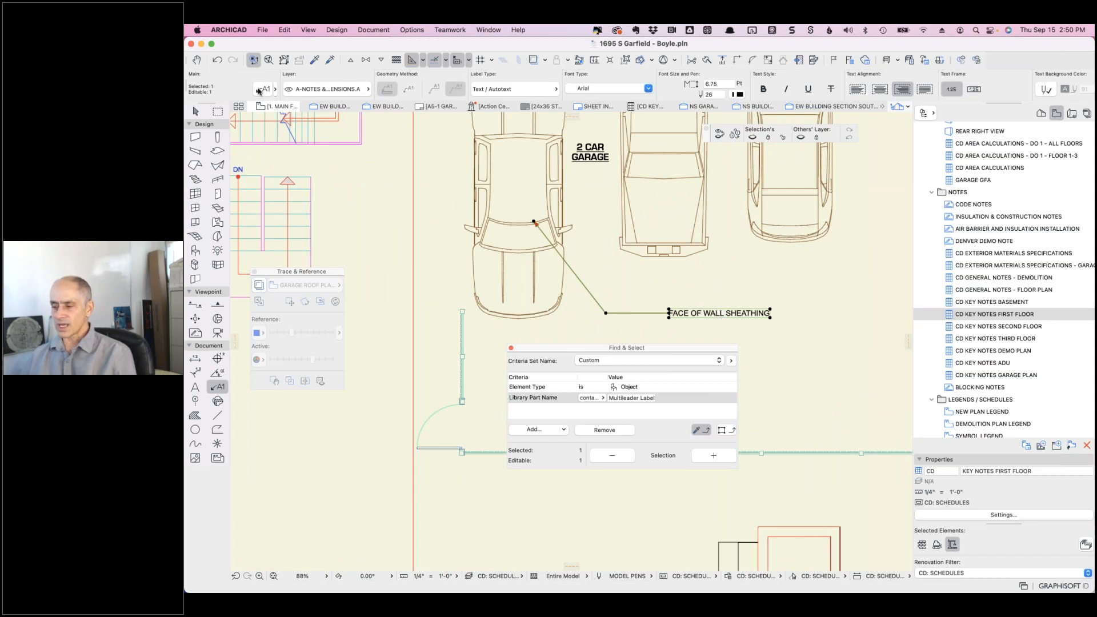
# - Inspect the FACE OF WALL SHEATHING label's Text Label settings, cancel, and delete the label
pyautogui.click(263, 89)
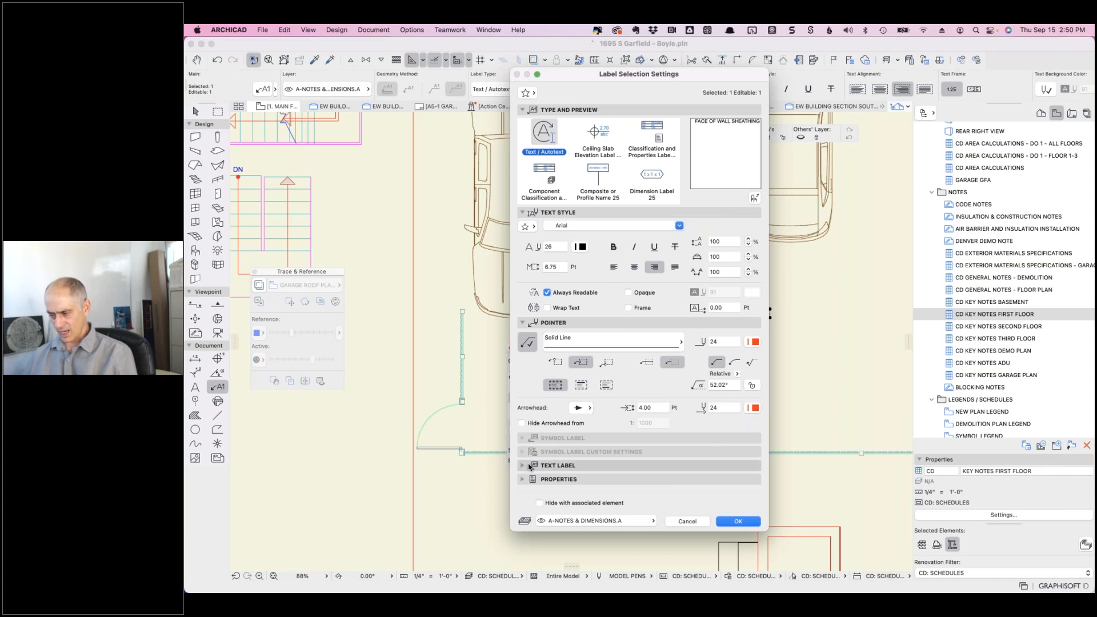
pyautogui.click(581, 463)
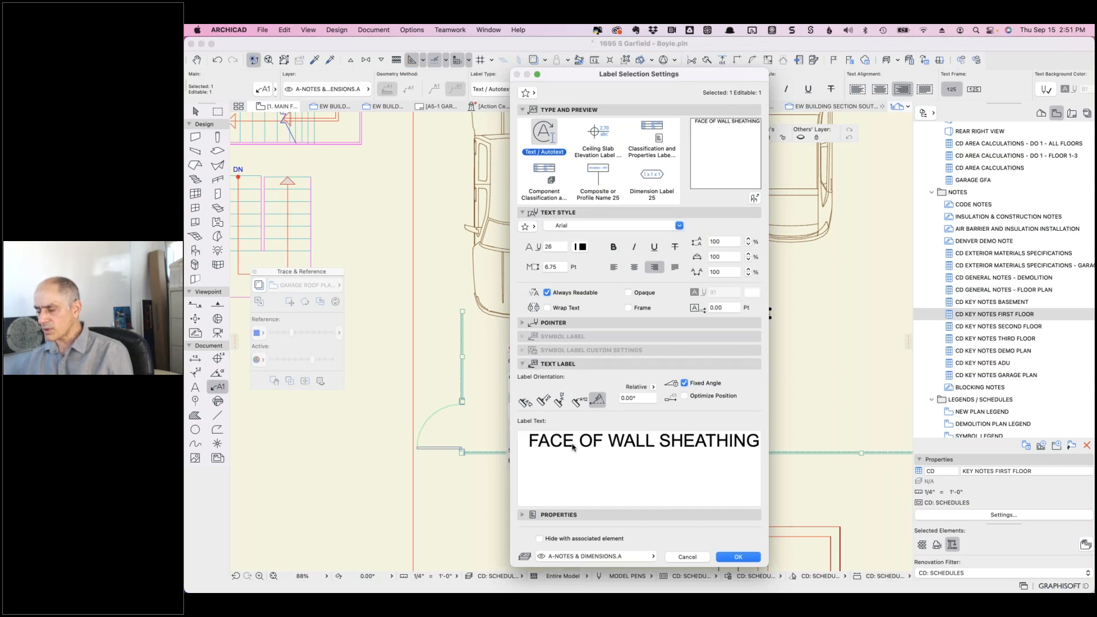
pyautogui.click(693, 558)
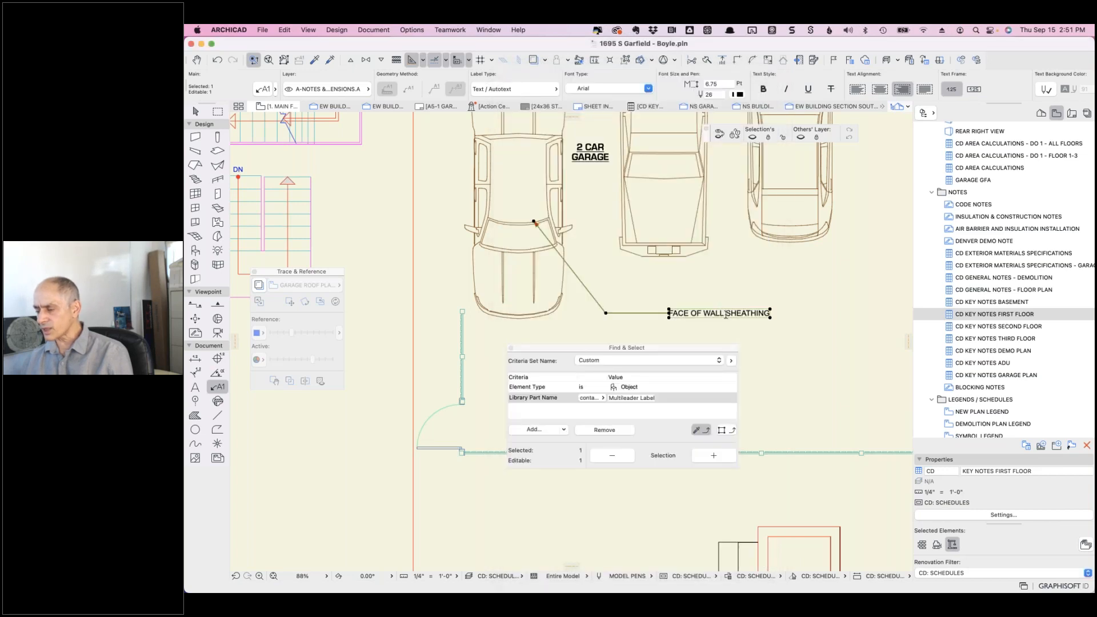
pyautogui.press('Delete')
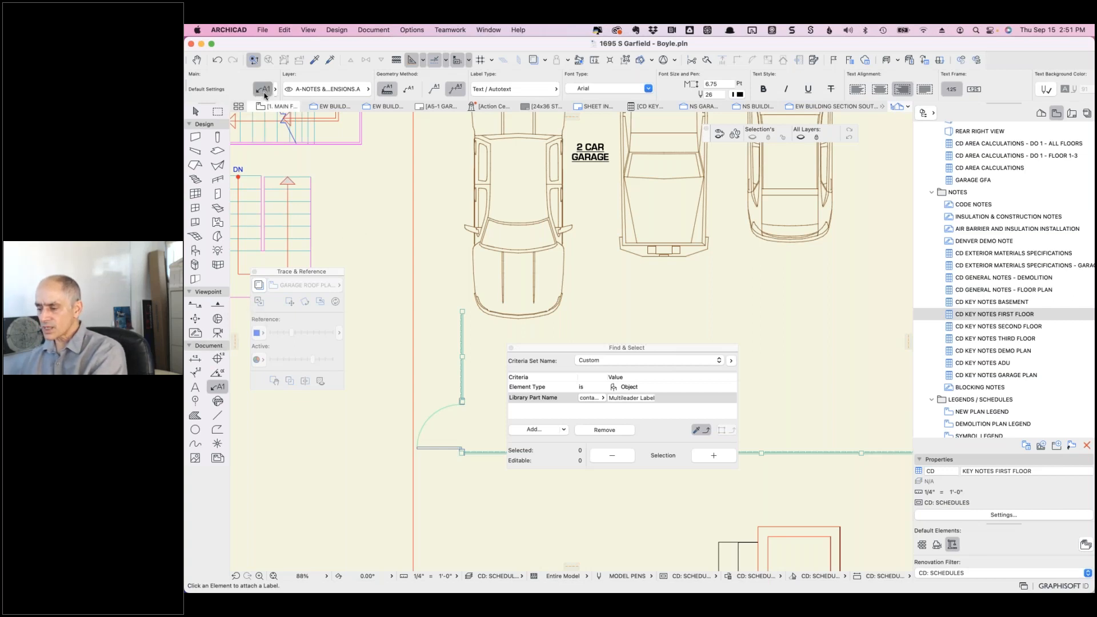
# - Clear the default text in Label Default Settings
pyautogui.click(264, 89)
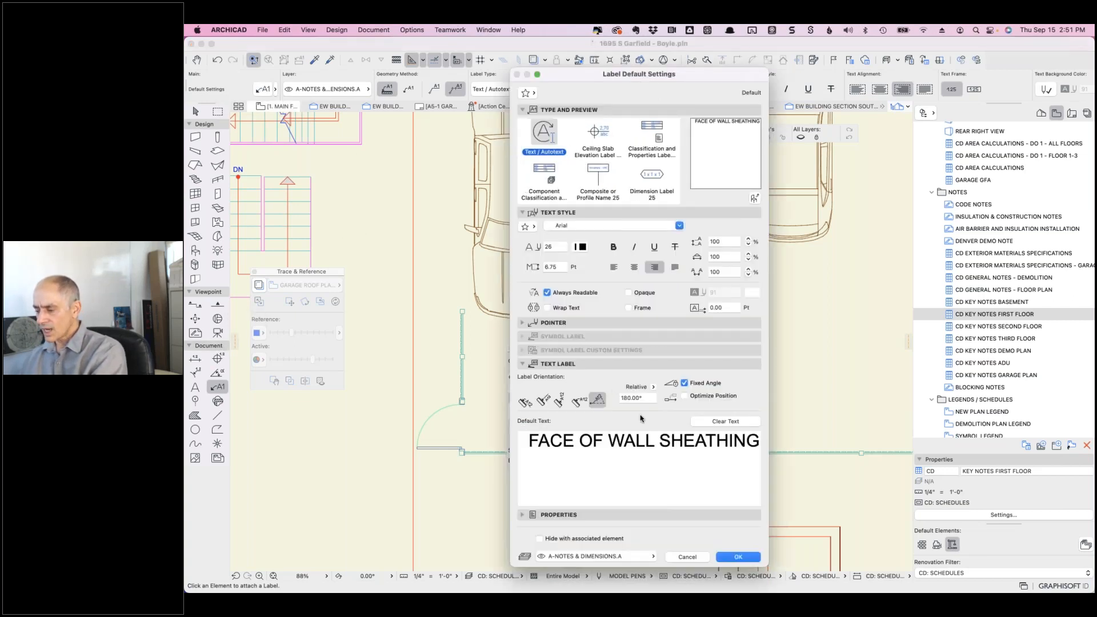
pyautogui.click(726, 421)
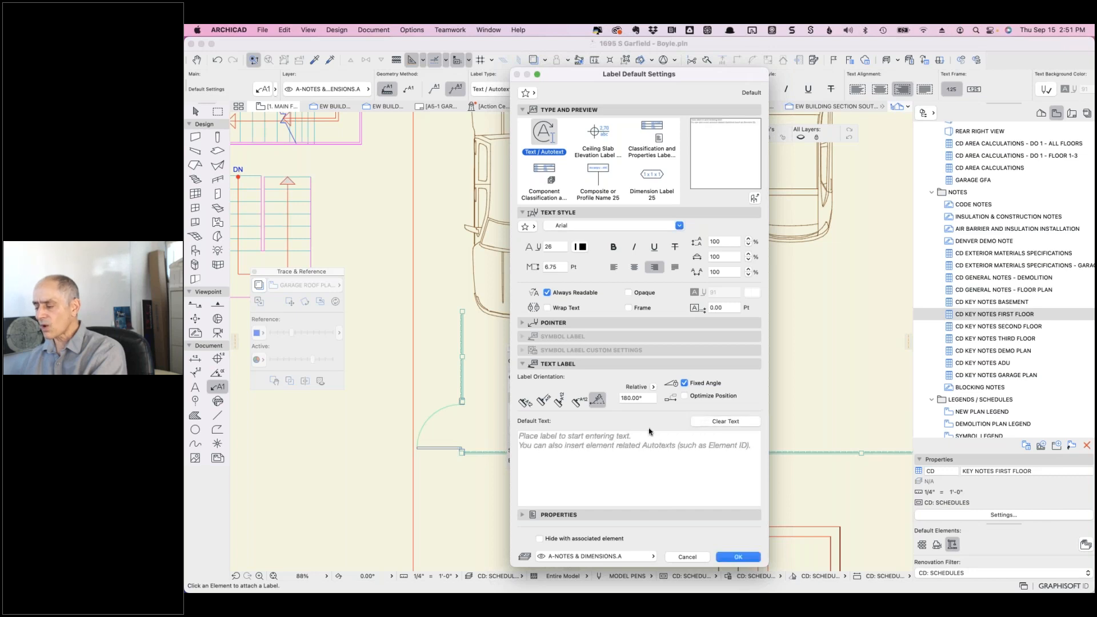
pyautogui.press('Return')
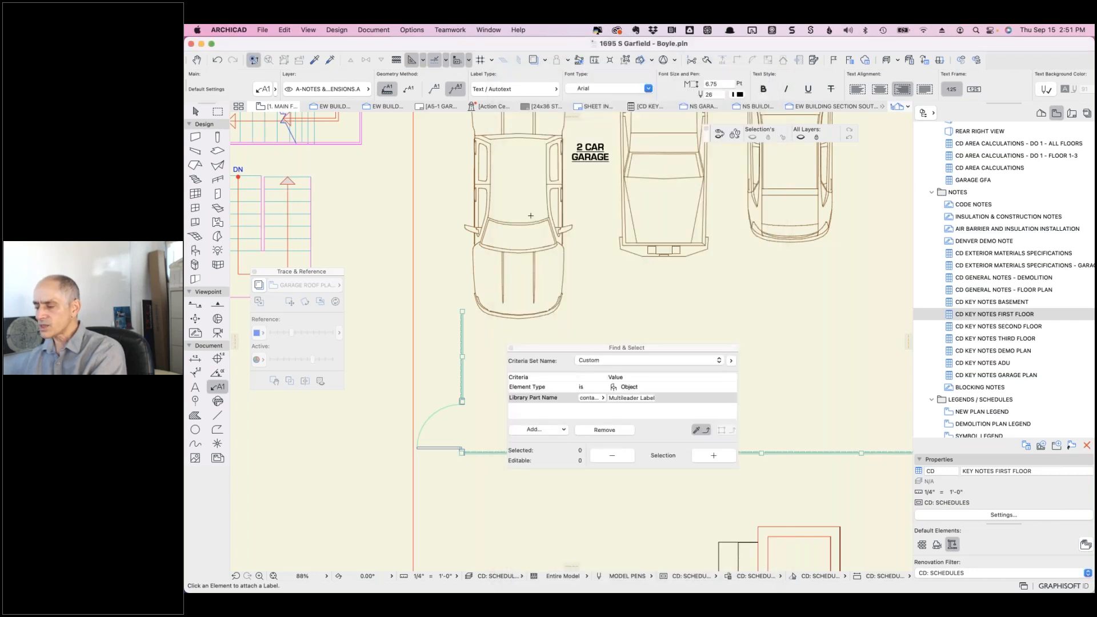
# - Place a new leader label reading CAR on the pick-up truck
pyautogui.click(526, 213)
pyautogui.click(584, 312)
pyautogui.doubleClick(629, 312)
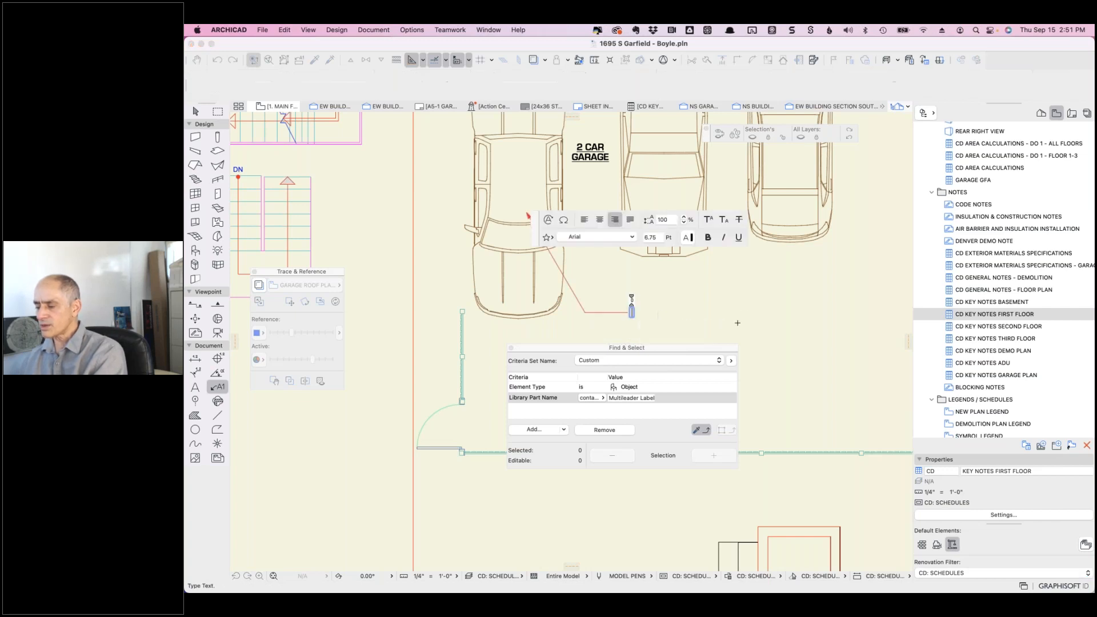
pyautogui.write('CAR')
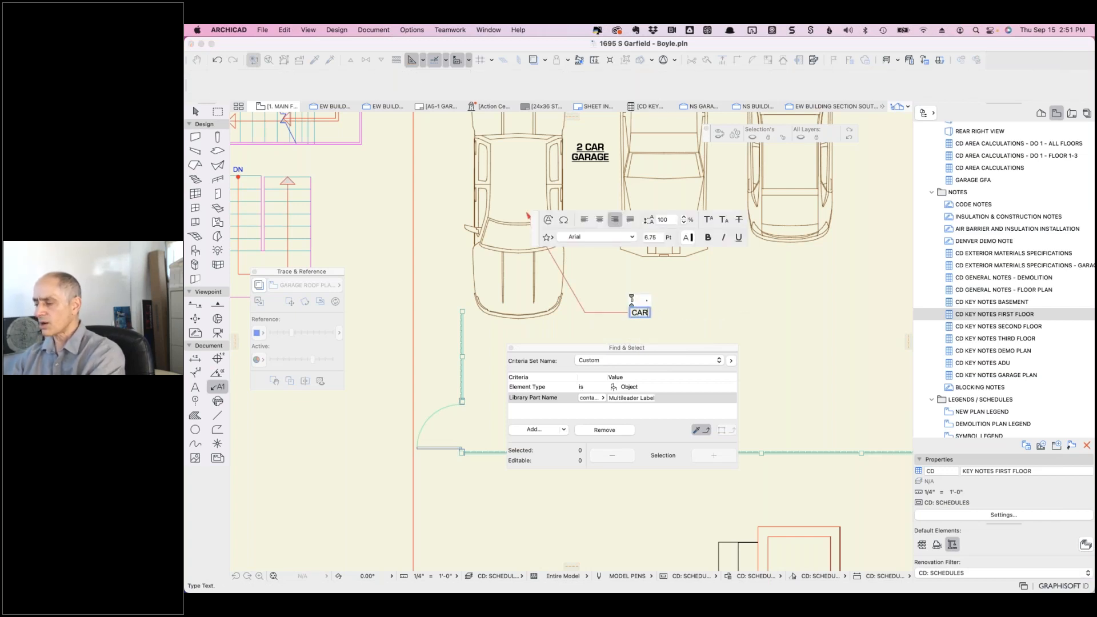
pyautogui.click(680, 321)
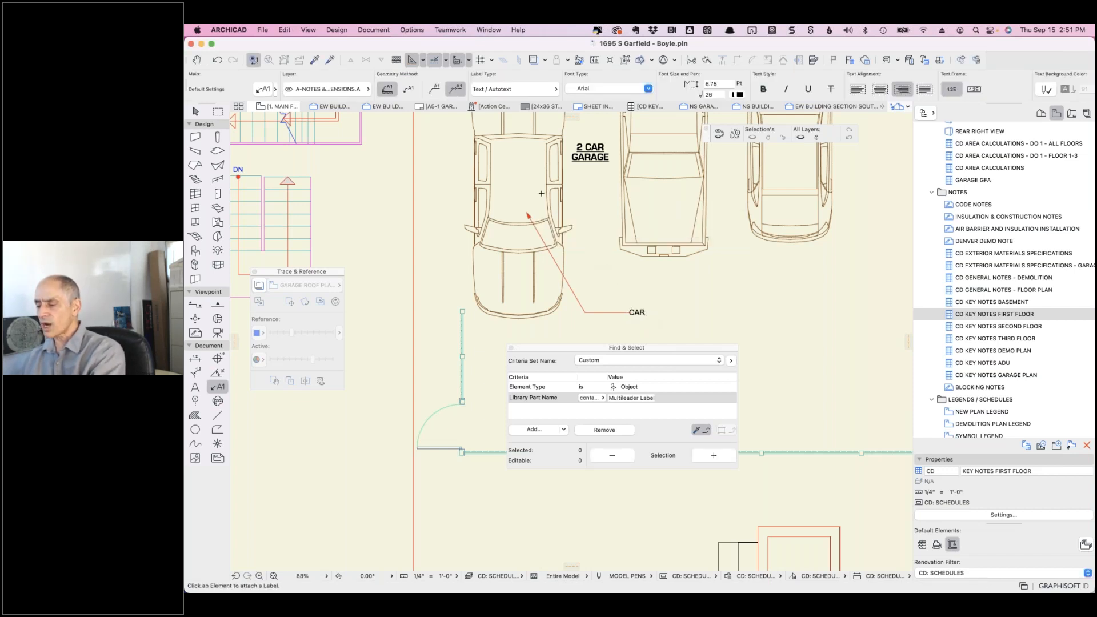
pyautogui.click(541, 193)
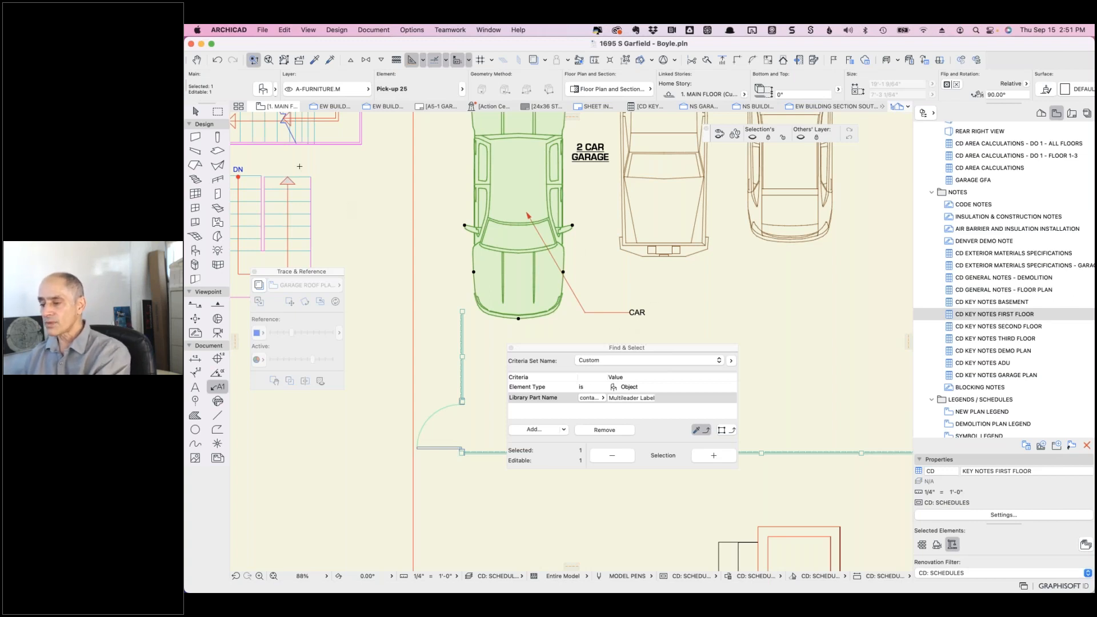
# - Set the pick-up truck object's KEYNOTE property to PICKUP TRUCK in its settings
pyautogui.click(263, 89)
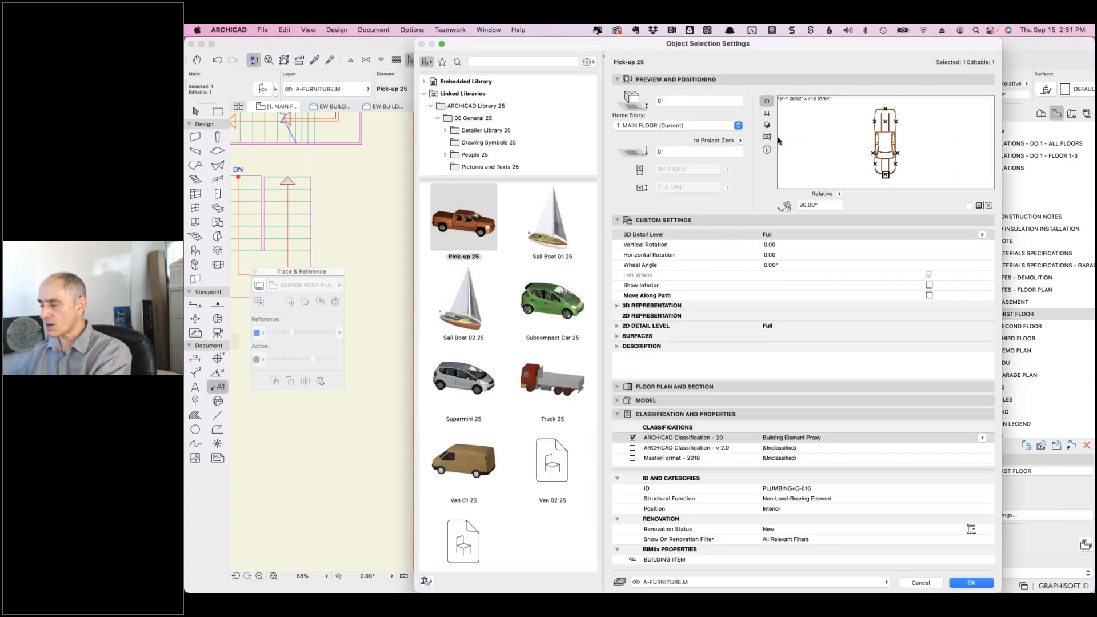
pyautogui.click(766, 125)
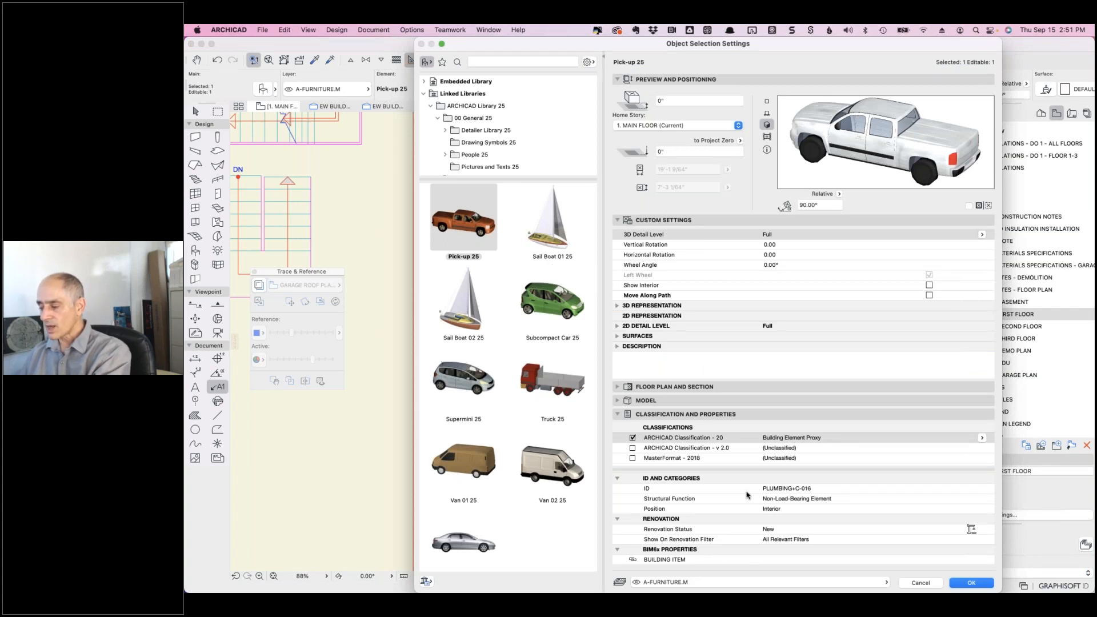
pyautogui.scroll(-10, 749, 494)
pyautogui.scroll(-3, 748, 495)
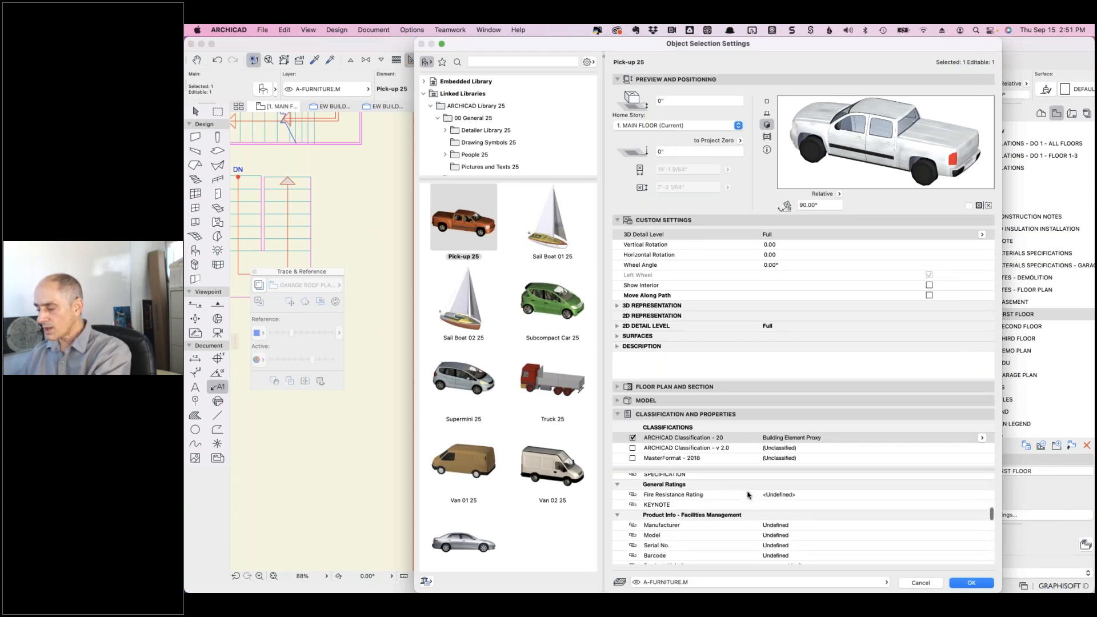
pyautogui.click(665, 506)
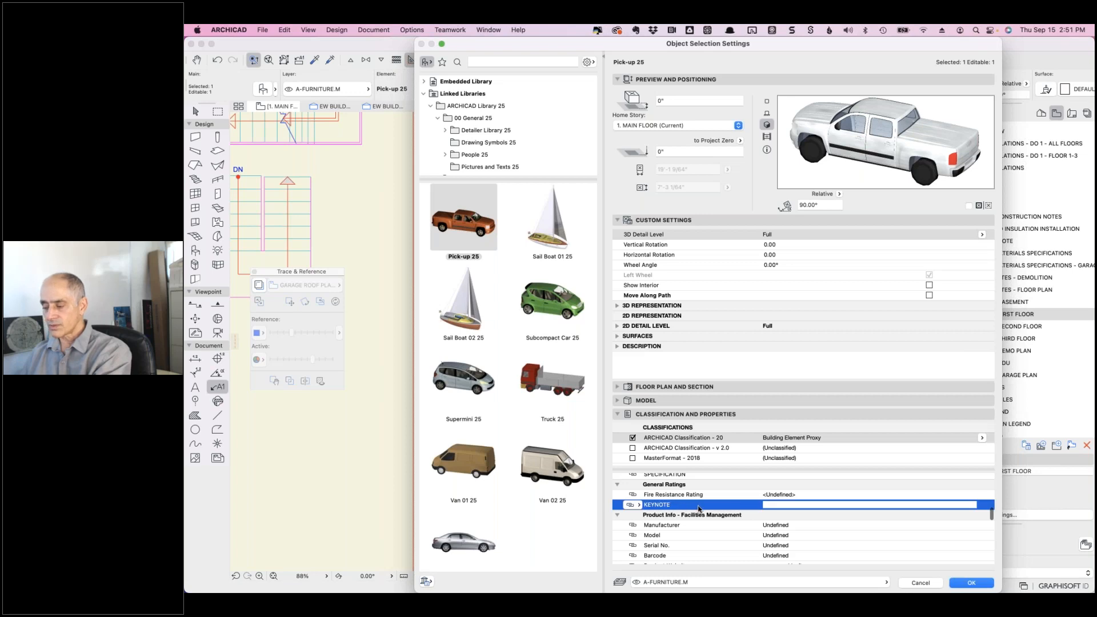
pyautogui.click(789, 505)
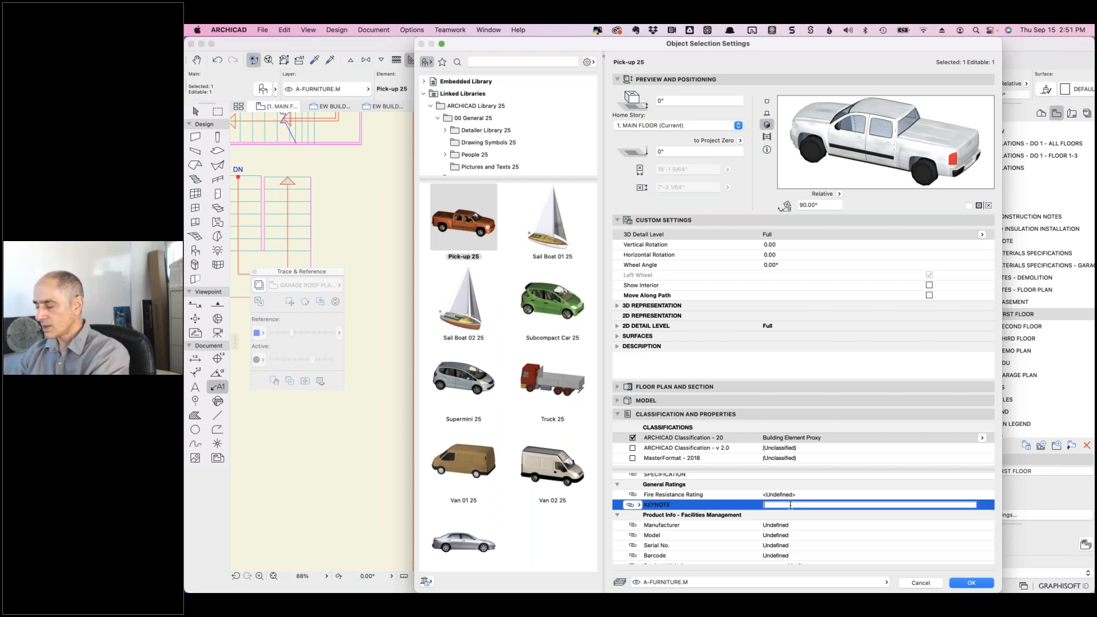
pyautogui.write('PICKUP TRUCK')
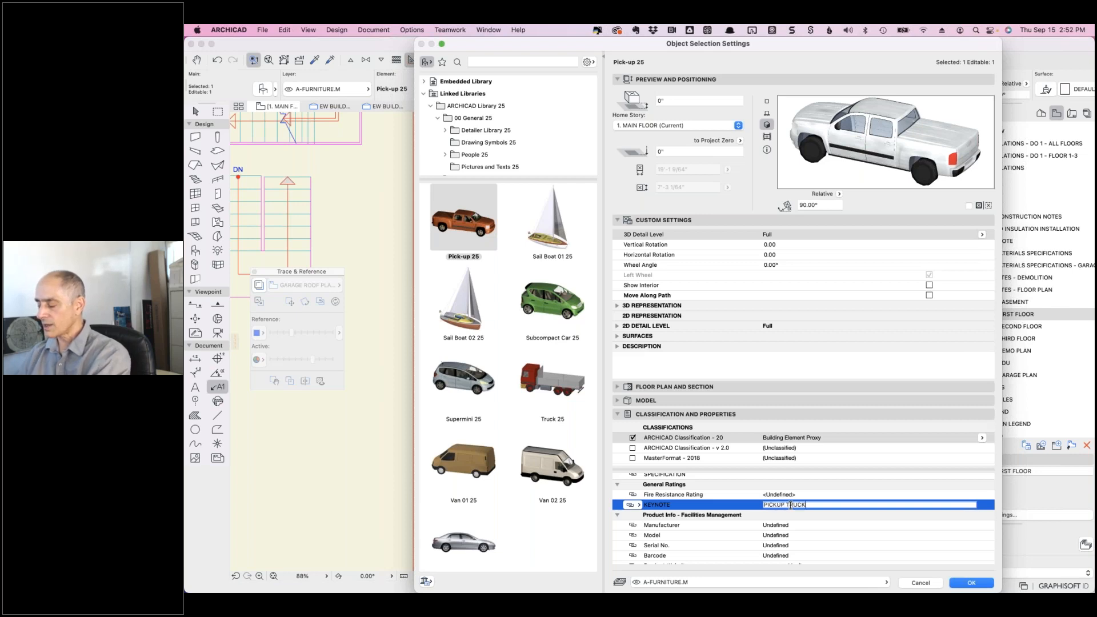
pyautogui.click(971, 582)
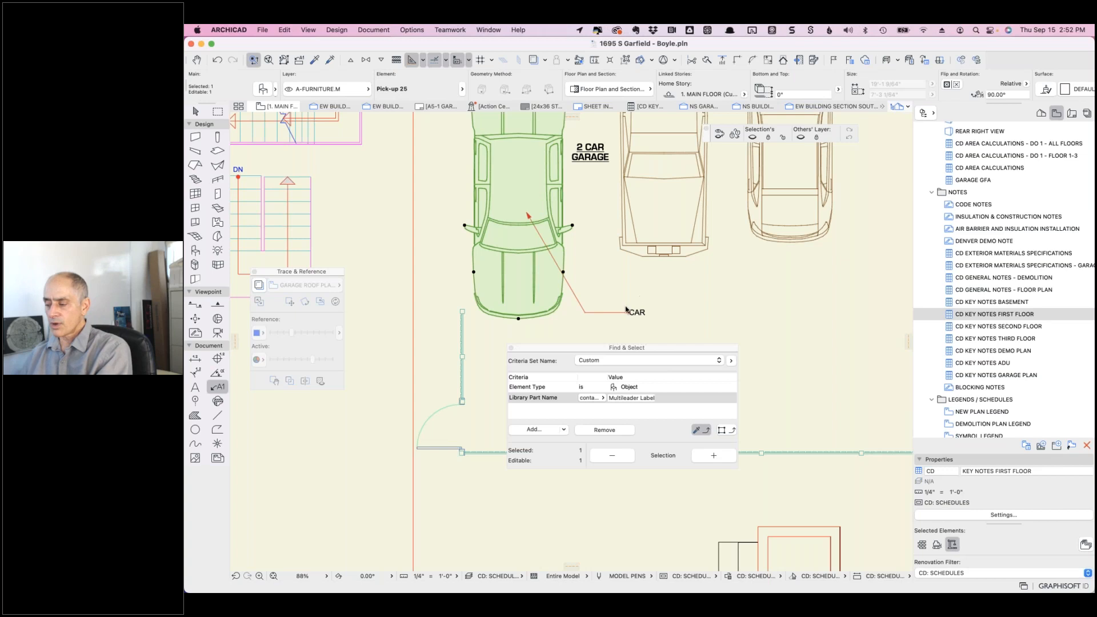
pyautogui.press('Escape')
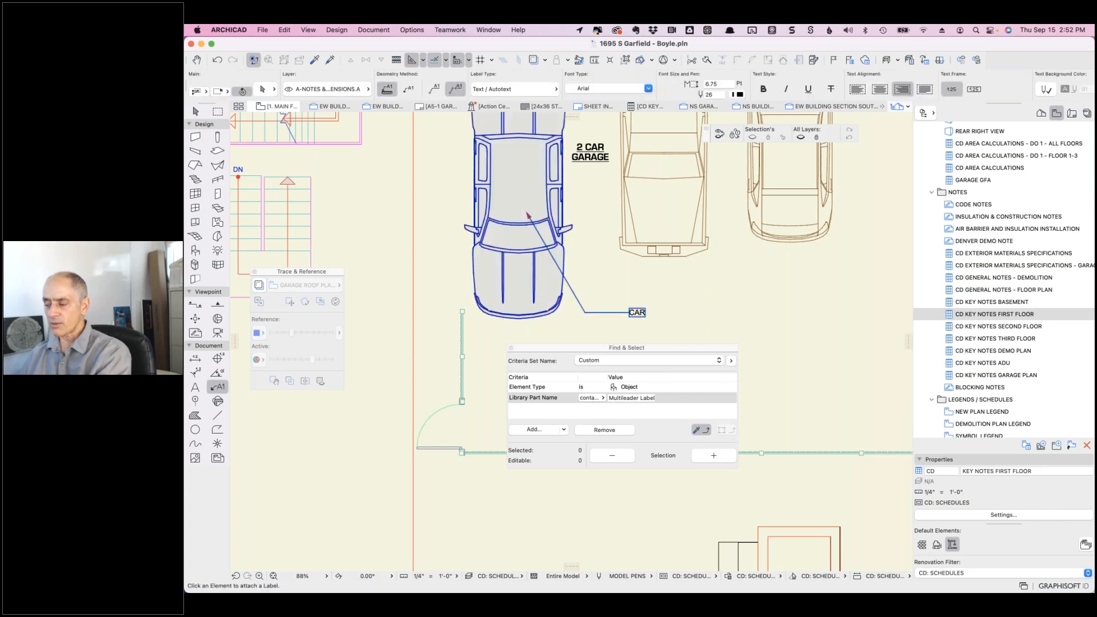
# - Replace the CAR label text with the KEYNOTE autotext so it reads PICKUP TRUCK
pyautogui.click(633, 312)
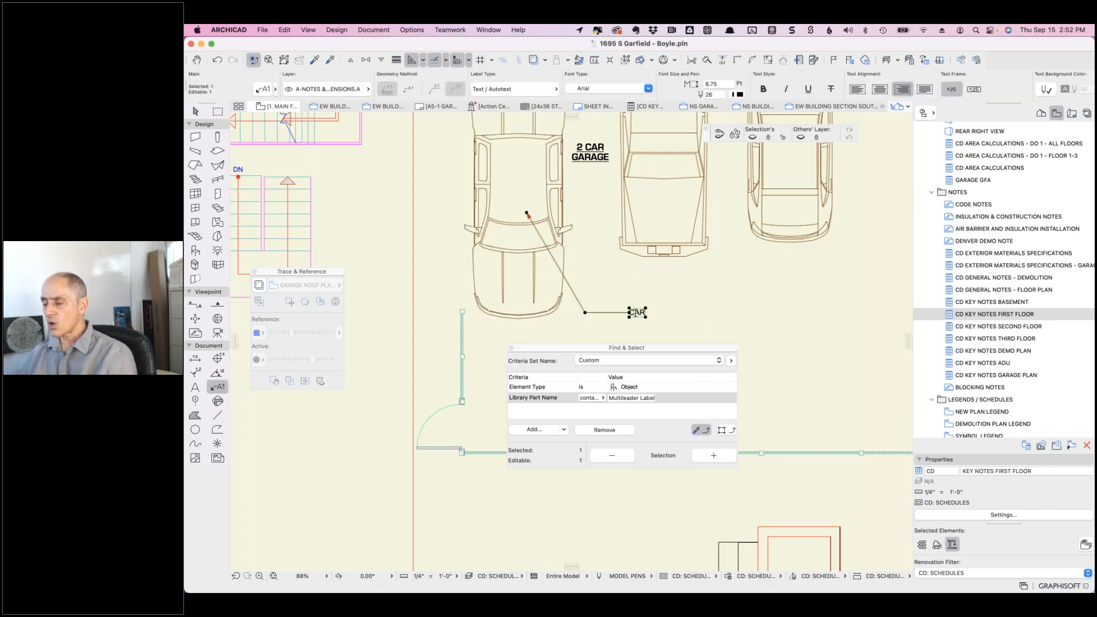
pyautogui.doubleClick(636, 313)
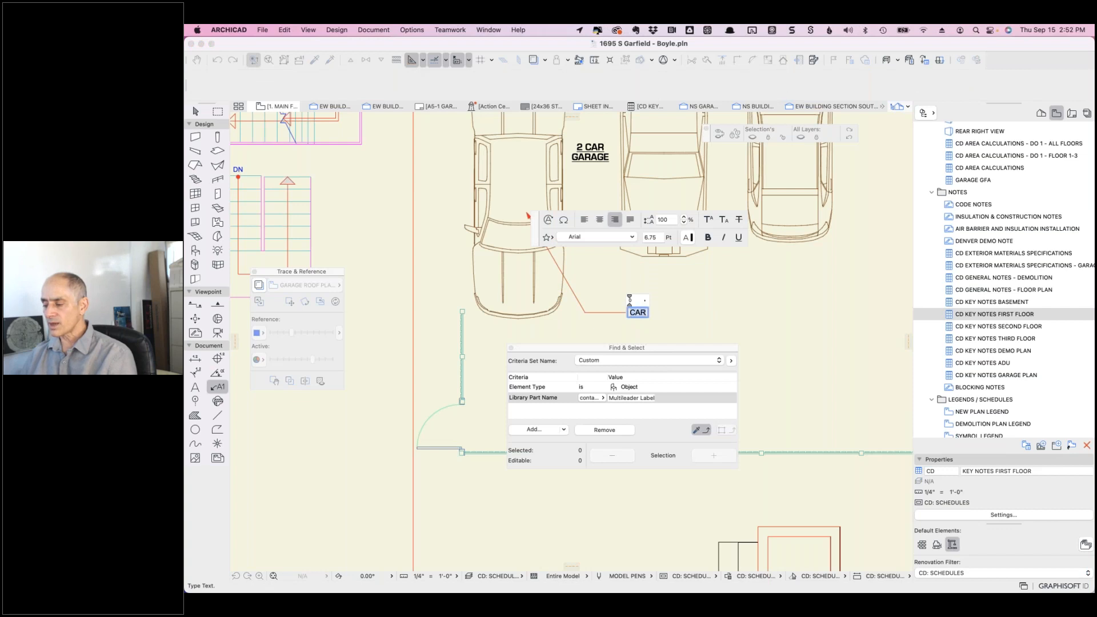
pyautogui.click(630, 312)
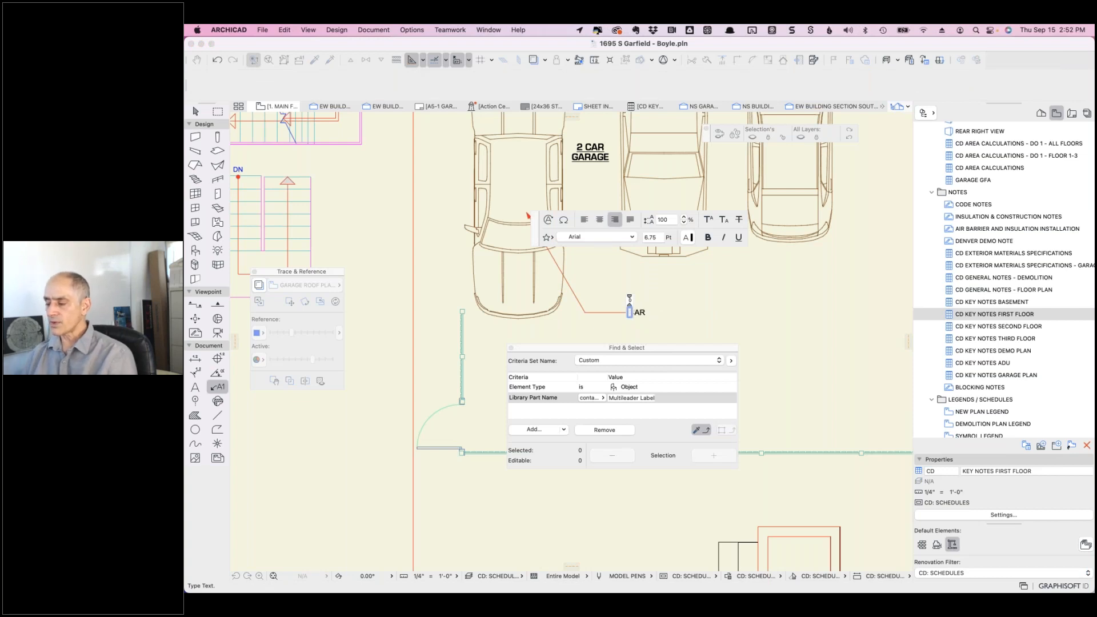
pyautogui.click(547, 220)
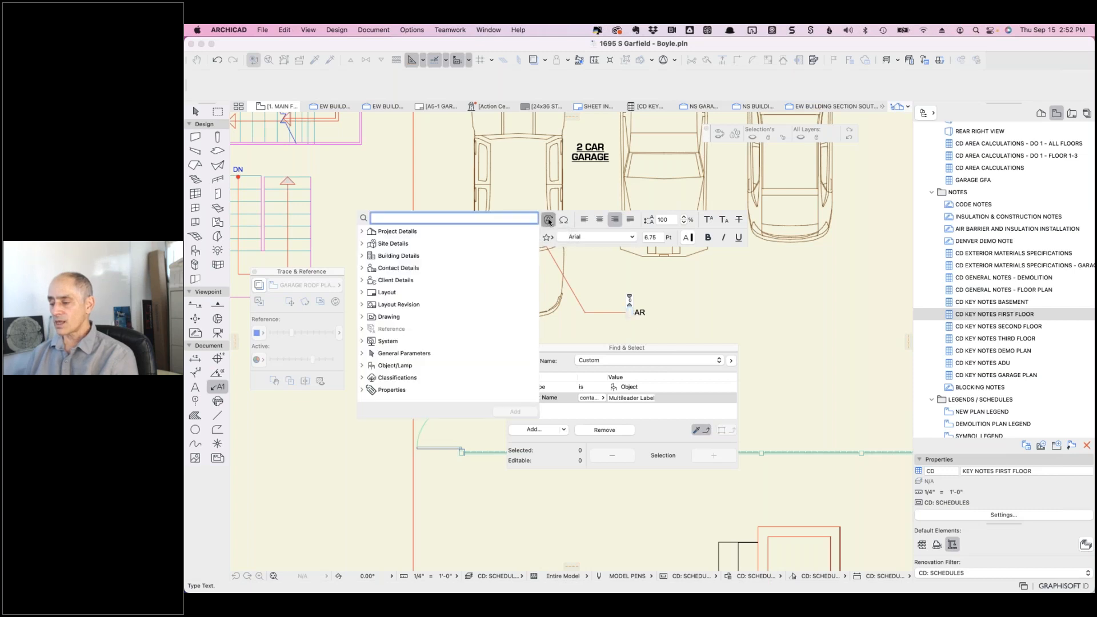
pyautogui.write('k')
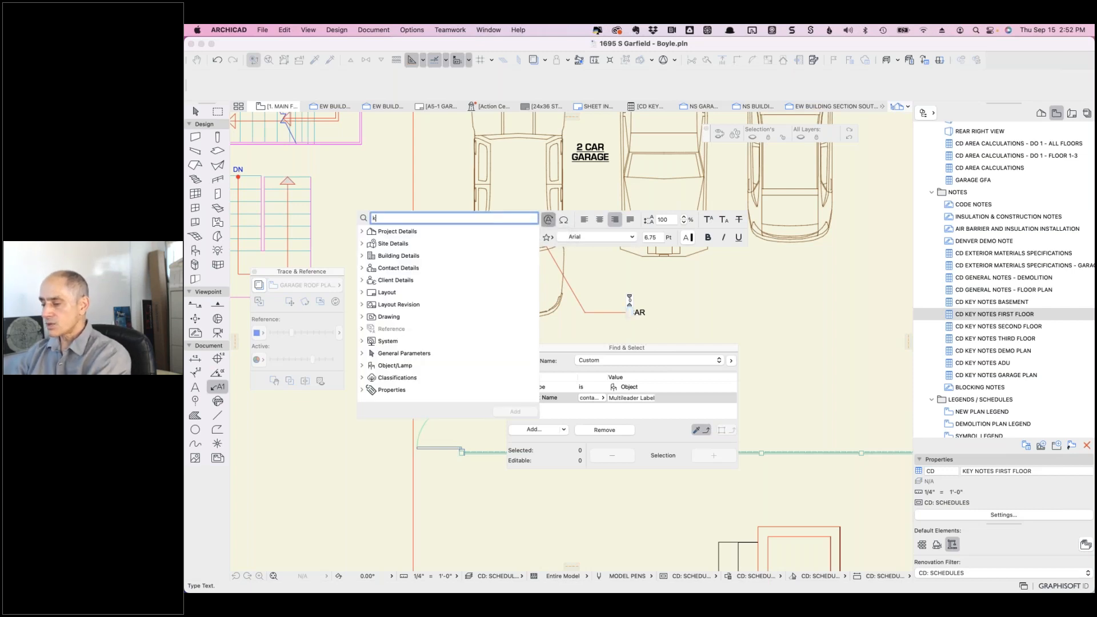
pyautogui.write('eynote')
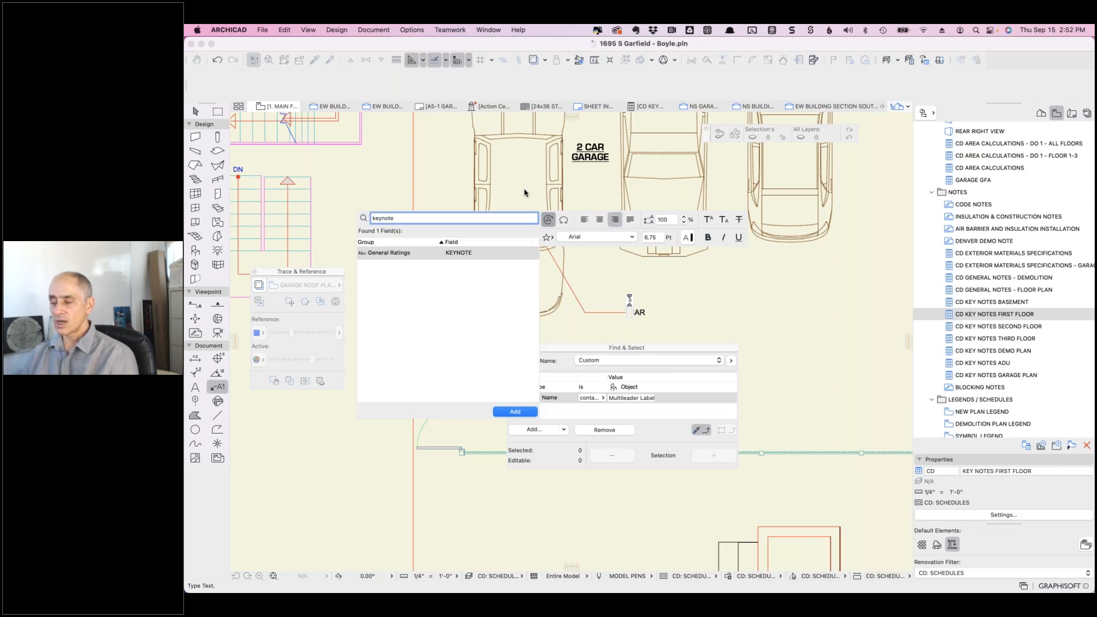
pyautogui.doubleClick(460, 253)
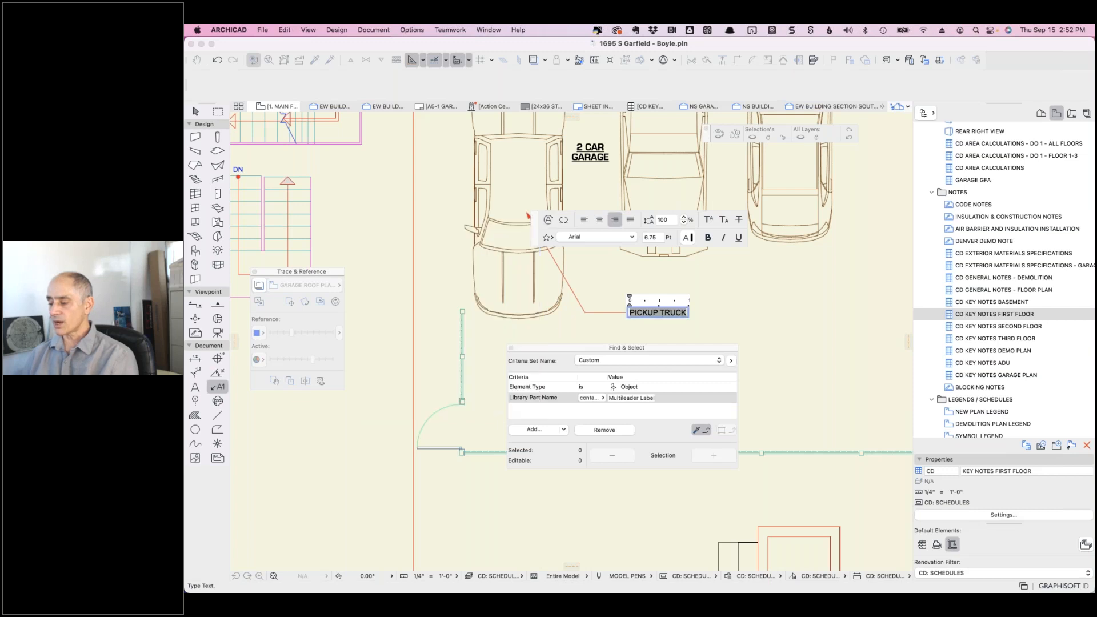
pyautogui.click(720, 297)
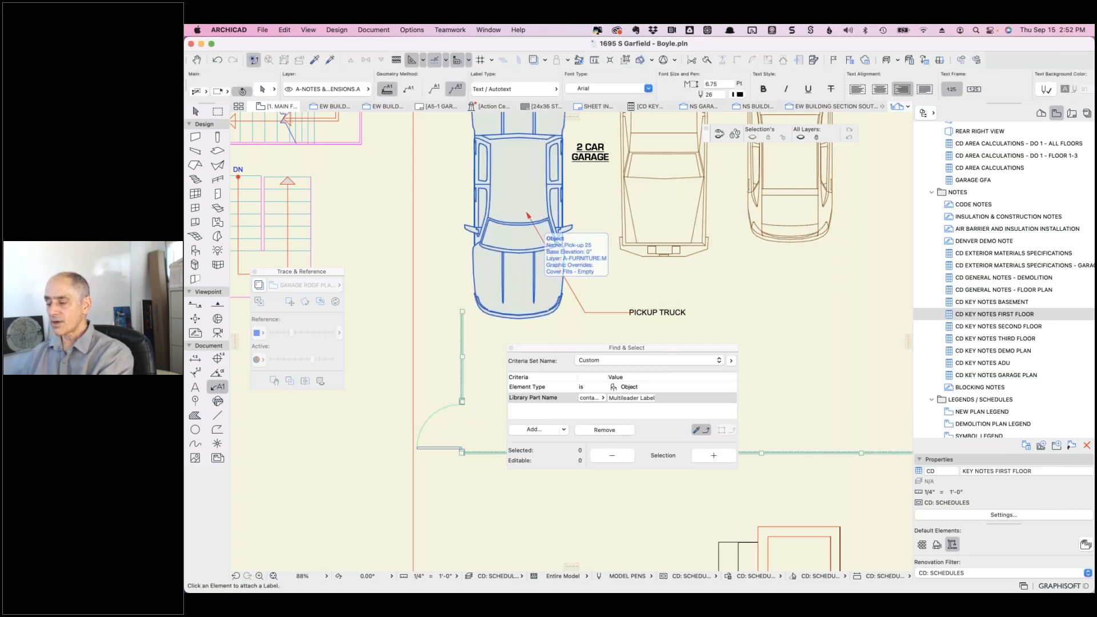
pyautogui.click(541, 232)
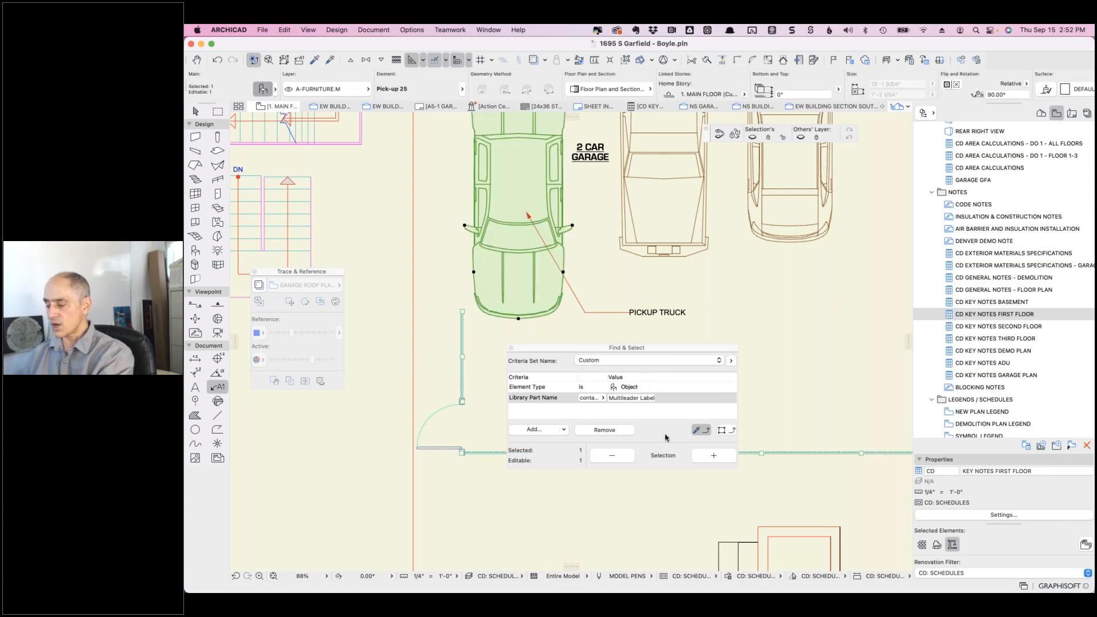
# - Change the truck's KEYNOTE property to NEW LATE MODEL TESLA in its object settings
pyautogui.press('super+t')
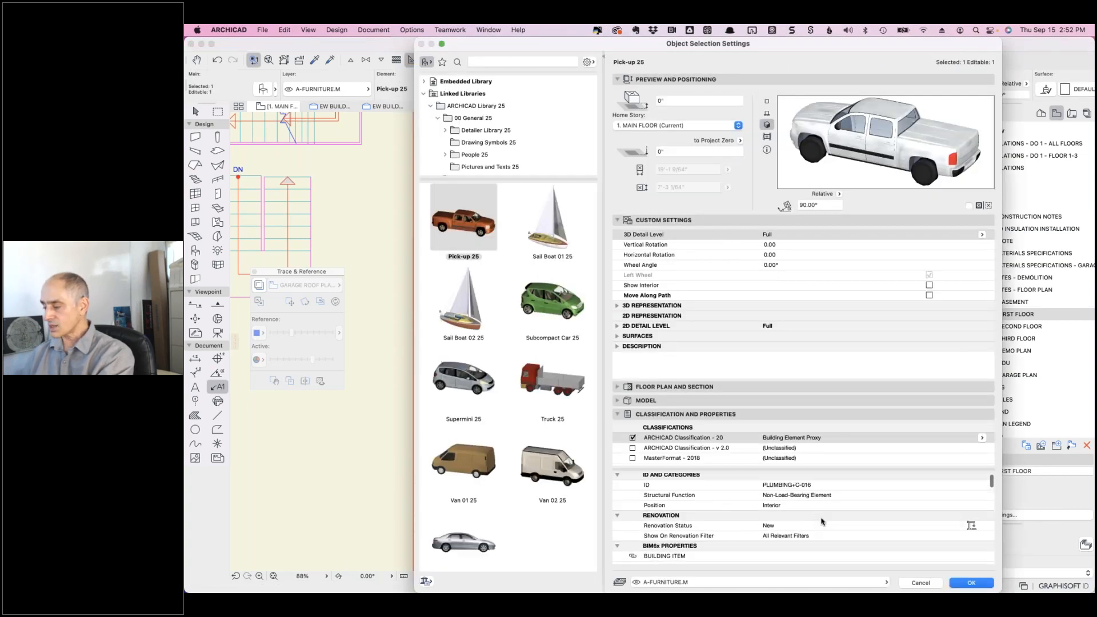
pyautogui.scroll(-10, 814, 507)
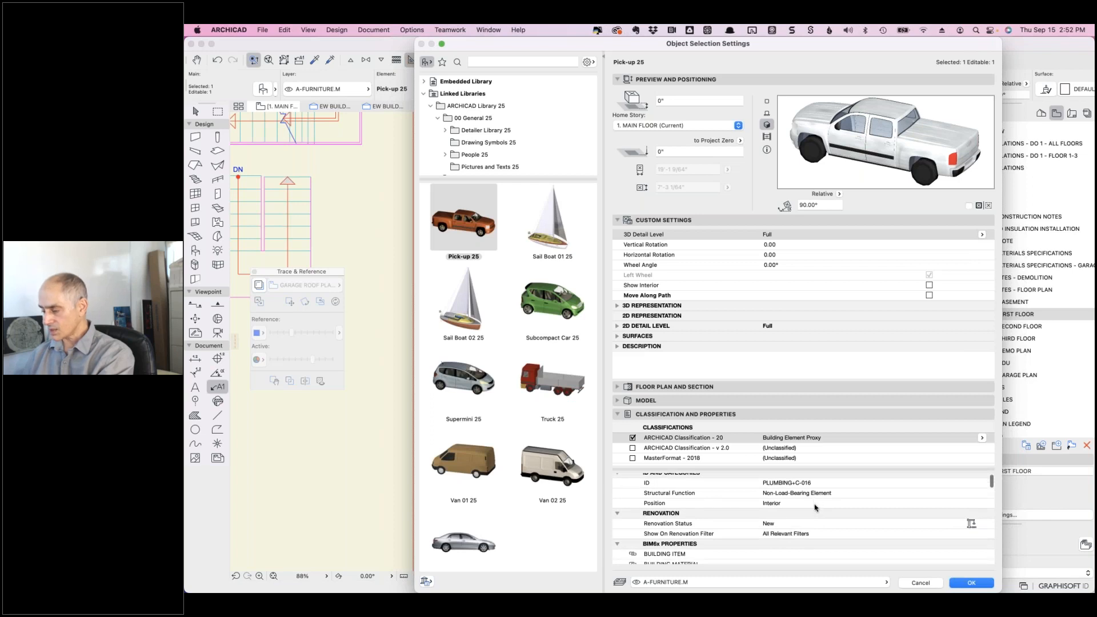
pyautogui.click(801, 509)
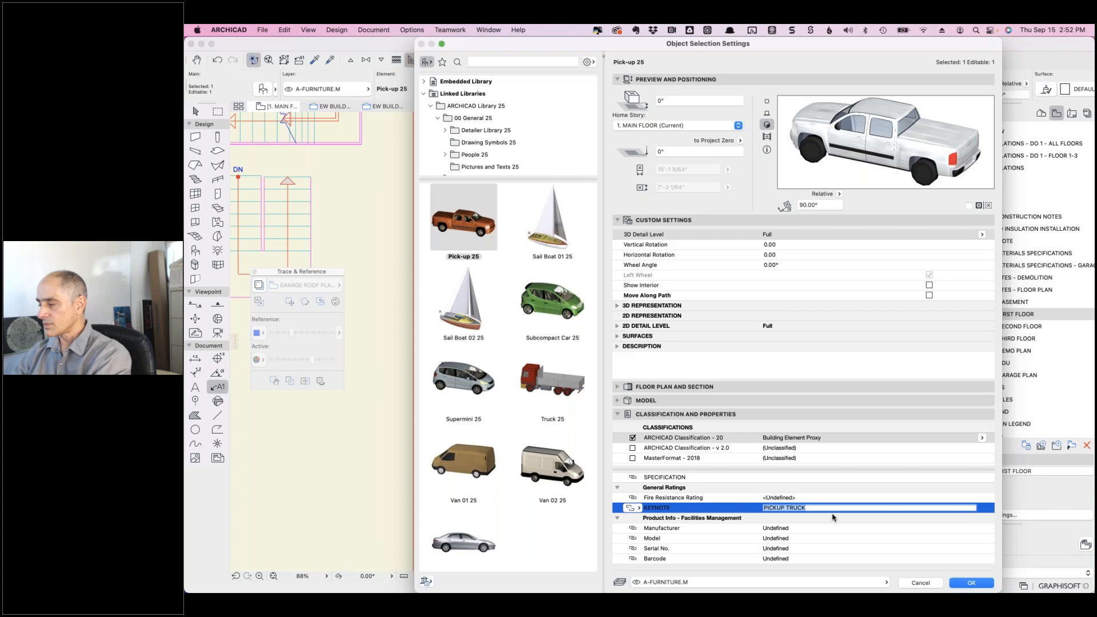
pyautogui.write('NEW LATE MOD')
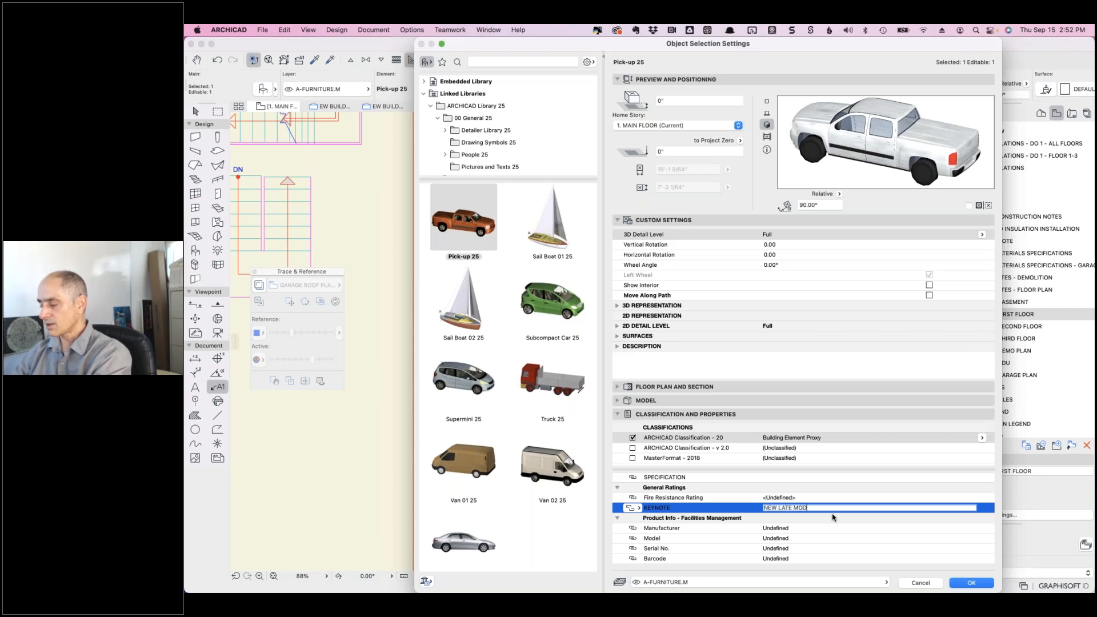
pyautogui.write('EL TESLA')
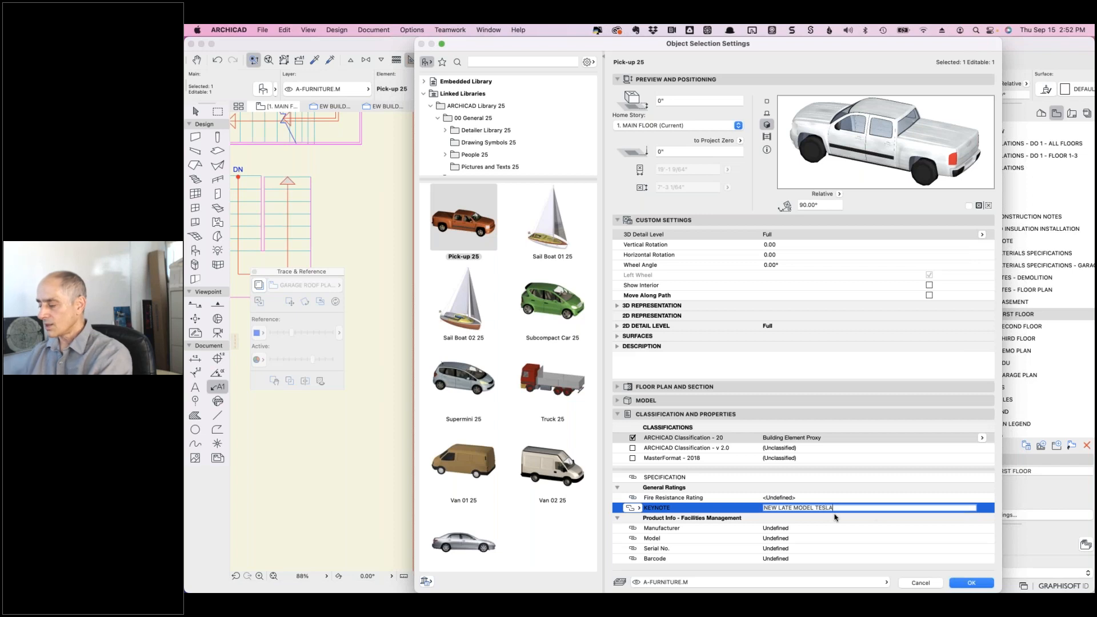
pyautogui.click(961, 581)
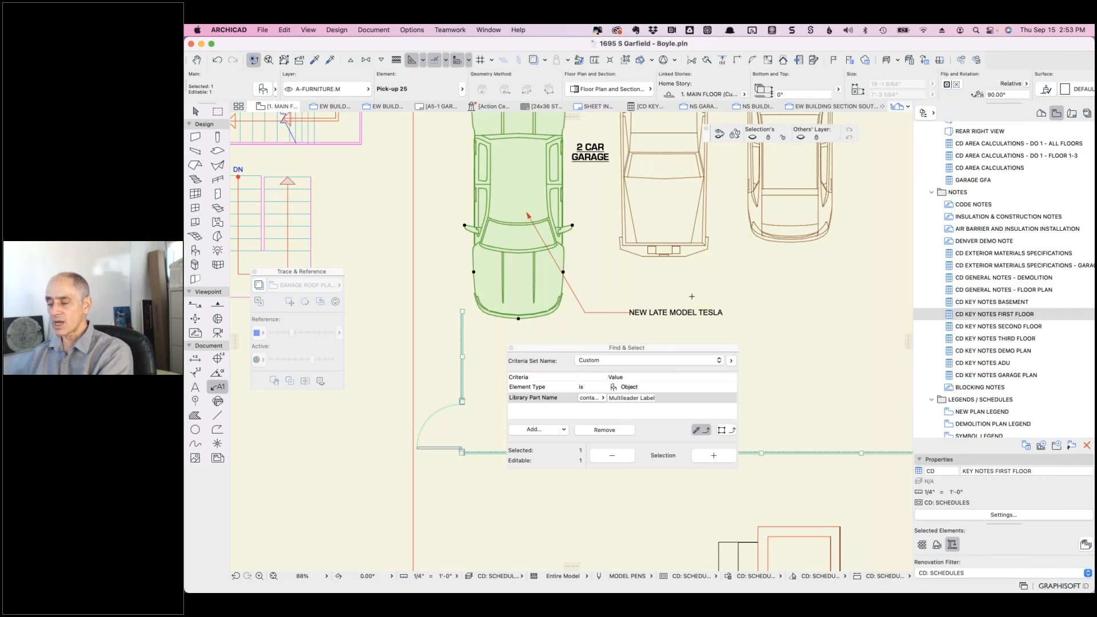
# - Turn off the leader line of the NEW LATE MODEL TESLA label from the Info Box
pyautogui.click(651, 312)
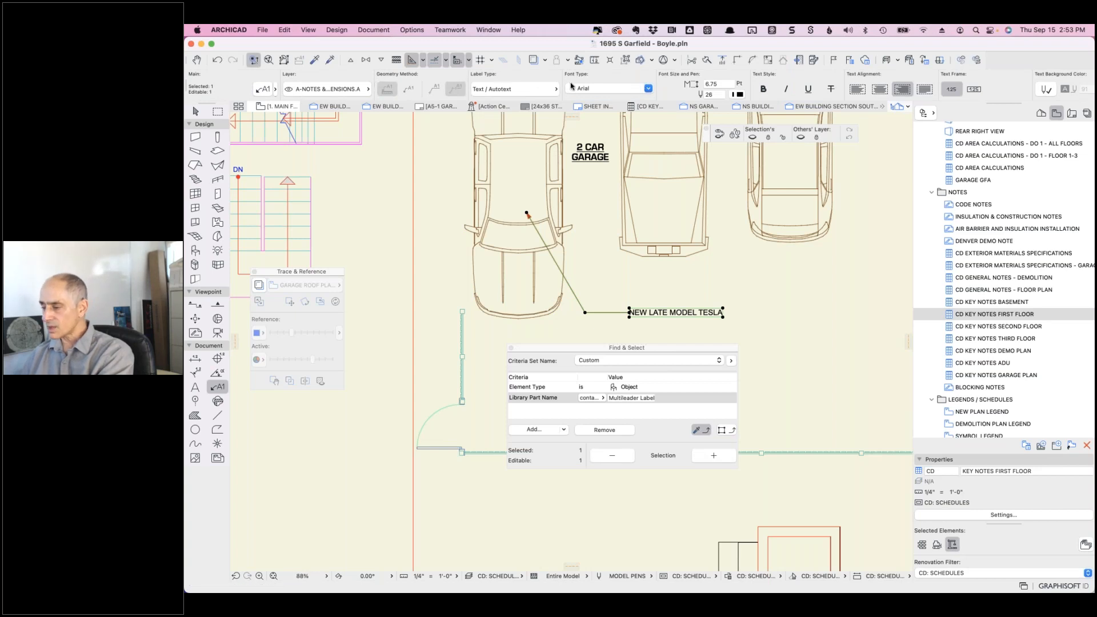
pyautogui.hscroll(5, 582, 86)
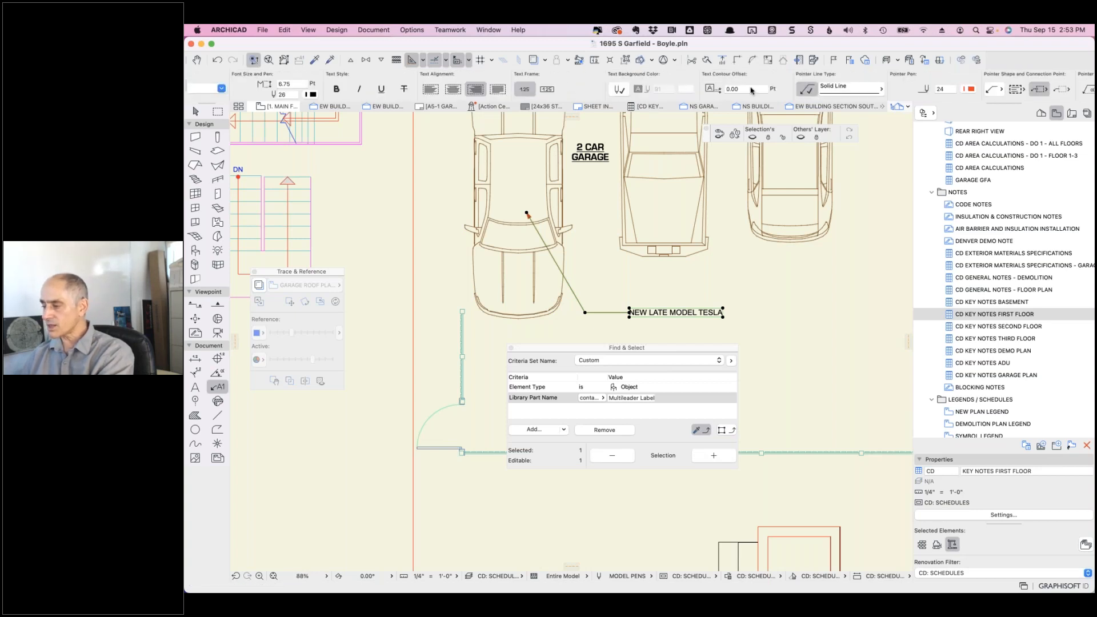
pyautogui.click(807, 89)
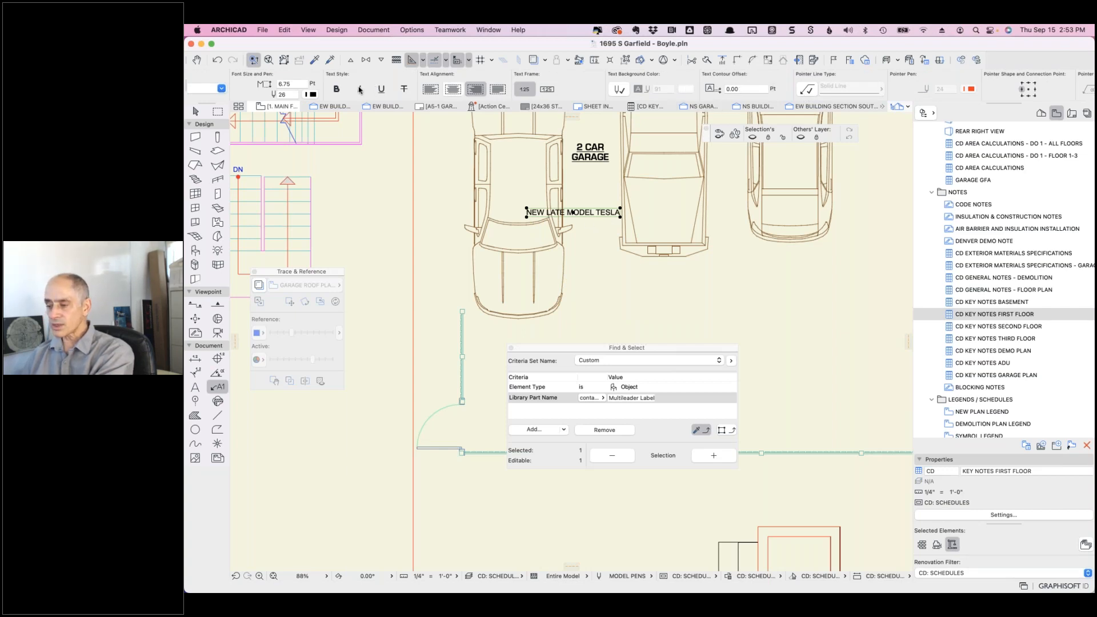
pyautogui.hscroll(3, 577, 87)
pyautogui.hscroll(15, 576, 86)
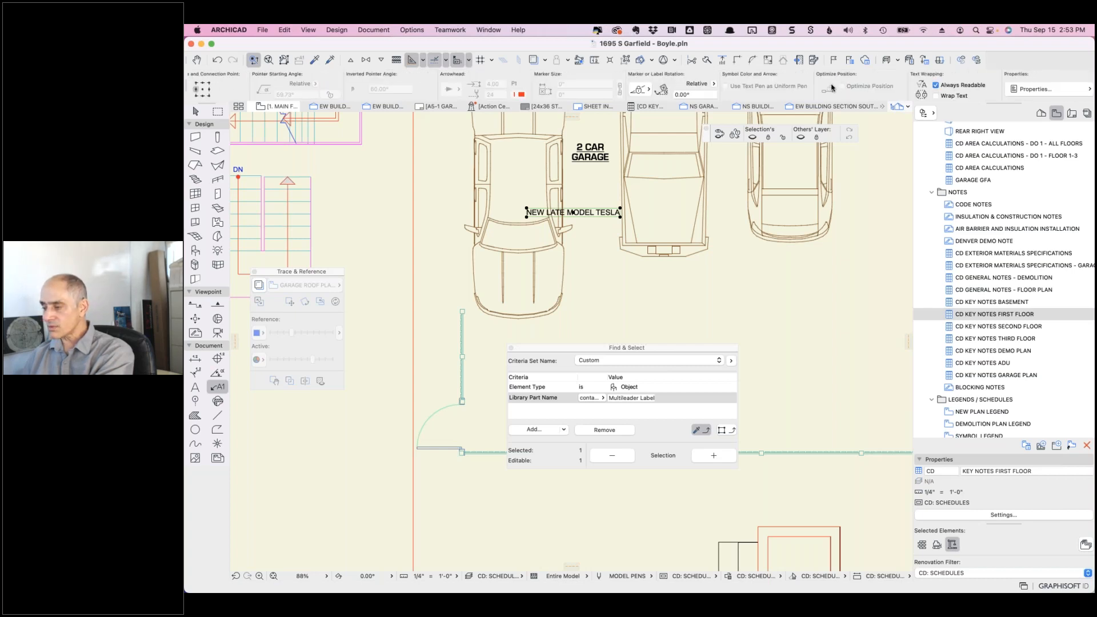
pyautogui.hscroll(-9, 742, 85)
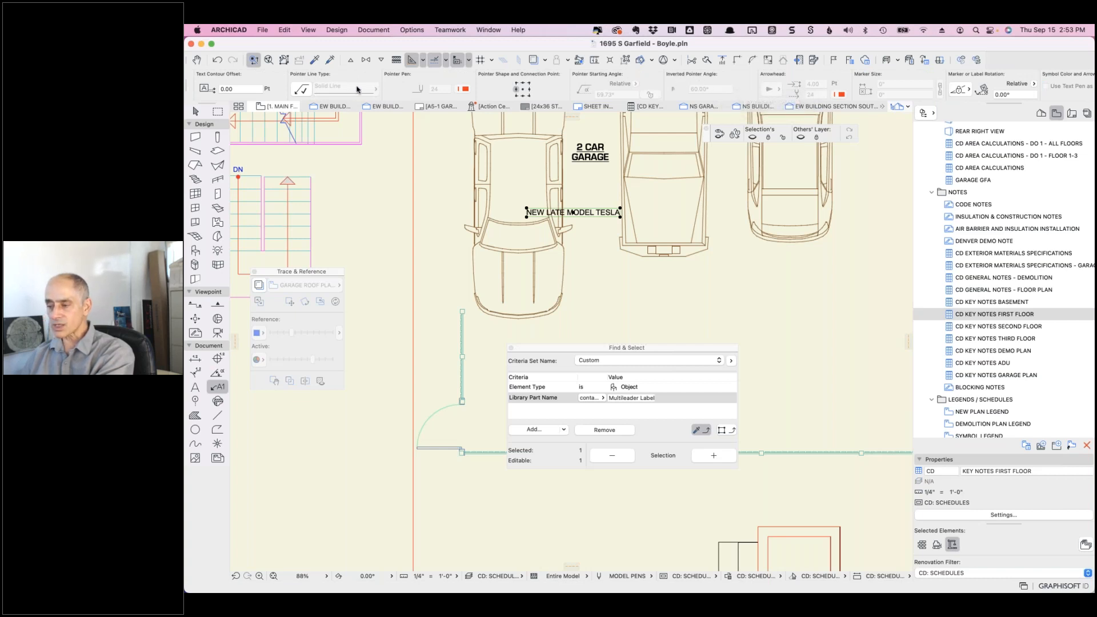
pyautogui.hscroll(-15, 357, 91)
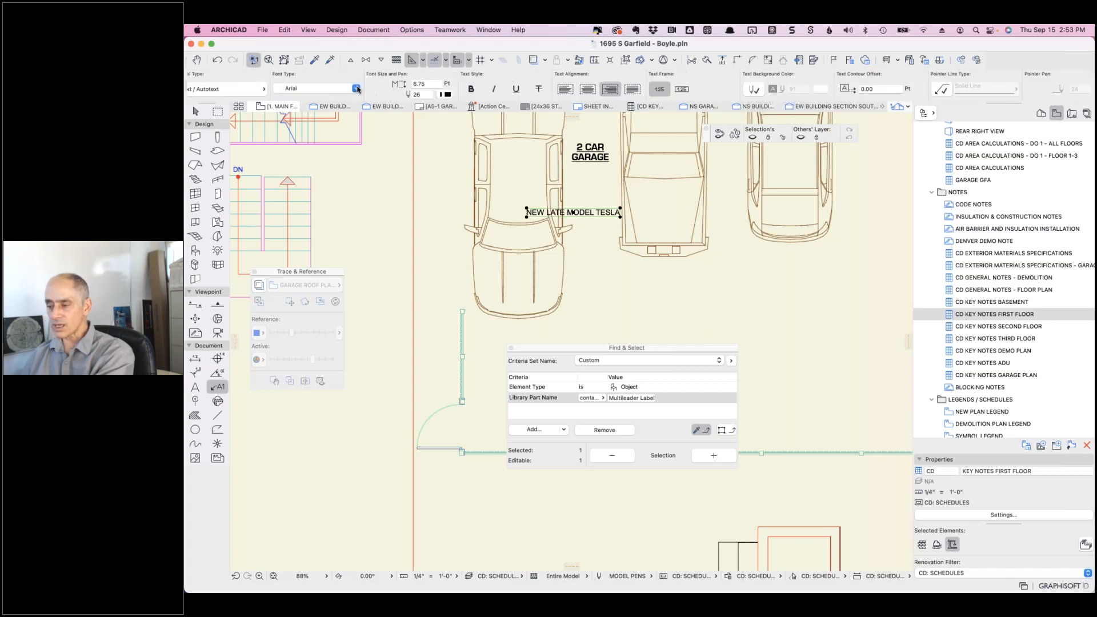
pyautogui.hscroll(-7, 263, 91)
# - Add a frame around the NEW LATE MODEL TESLA label text
pyautogui.click(263, 89)
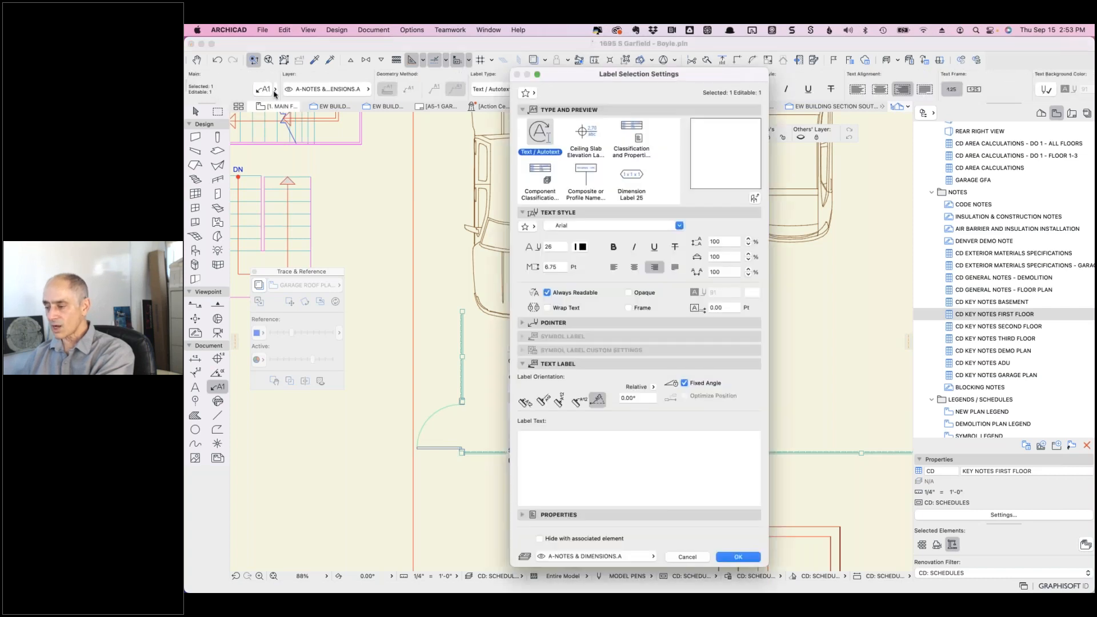
pyautogui.click(628, 308)
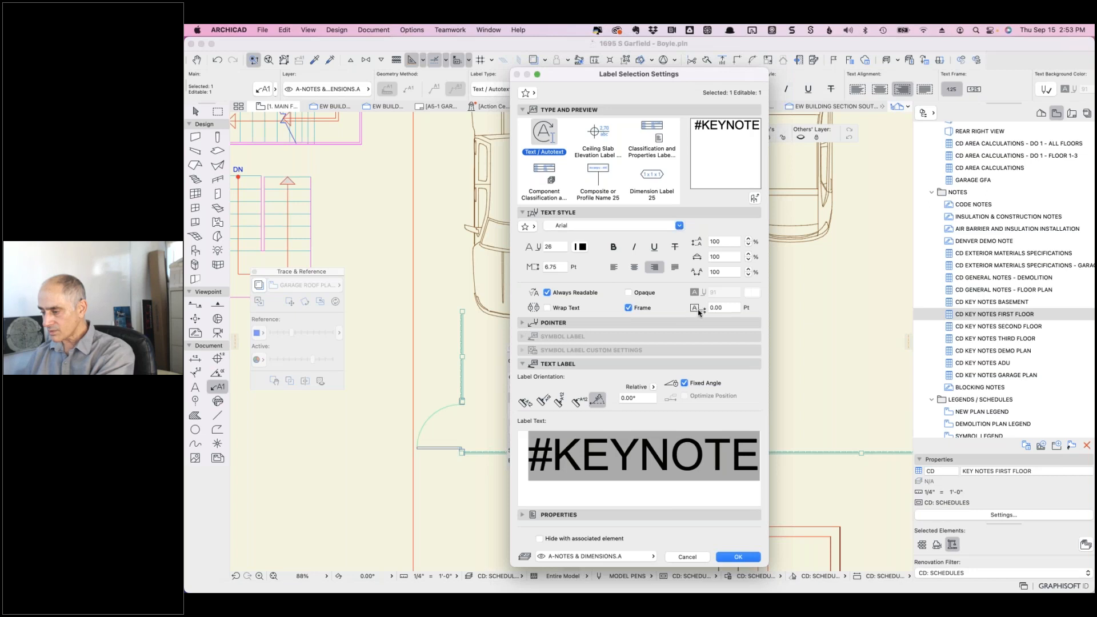
pyautogui.click(736, 555)
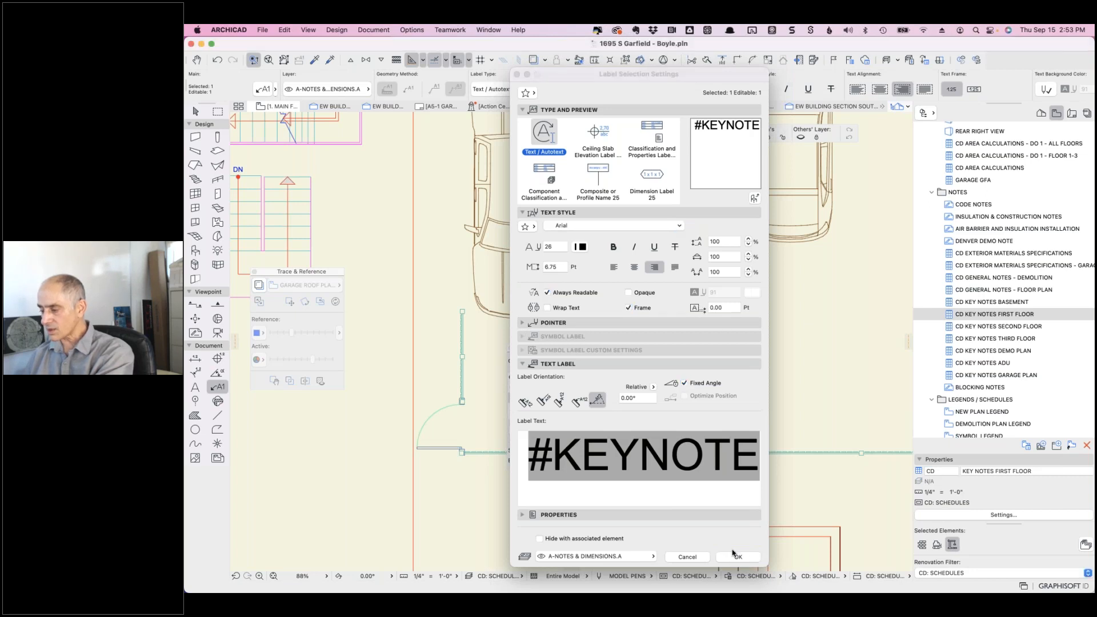
pyautogui.scroll(5, 543, 201)
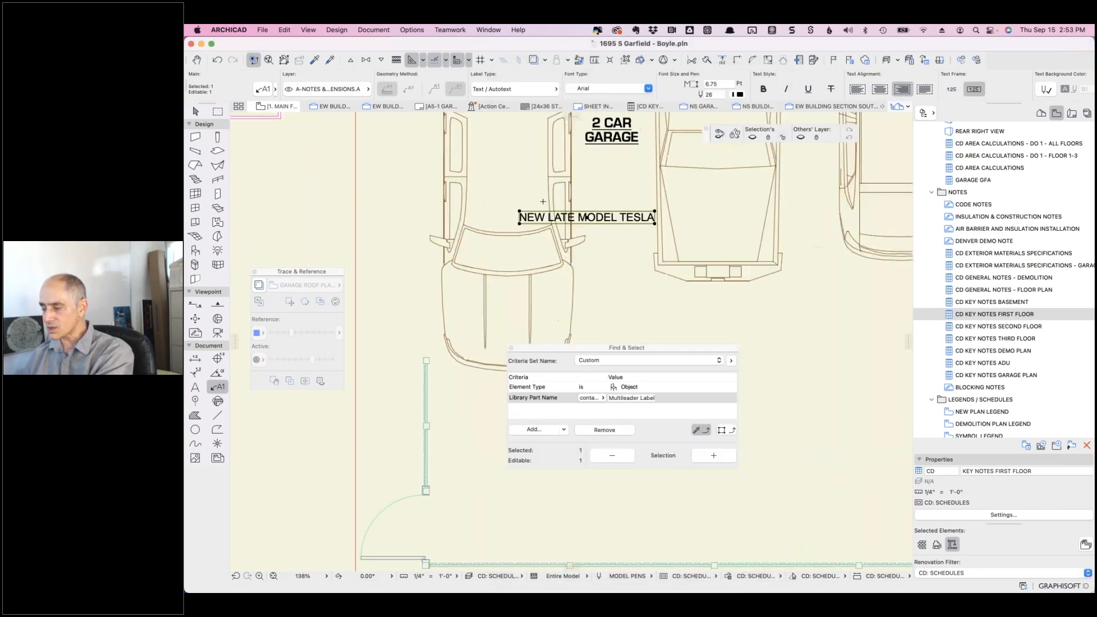
# - Set the label's frame offset to 5
pyautogui.click(272, 91)
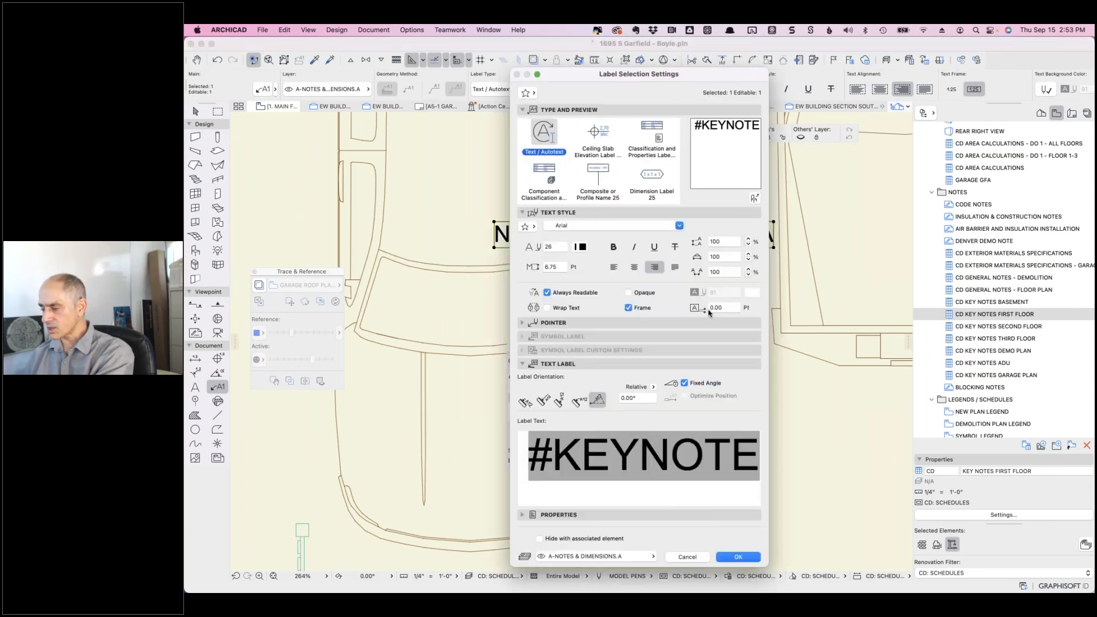
pyautogui.doubleClick(713, 308)
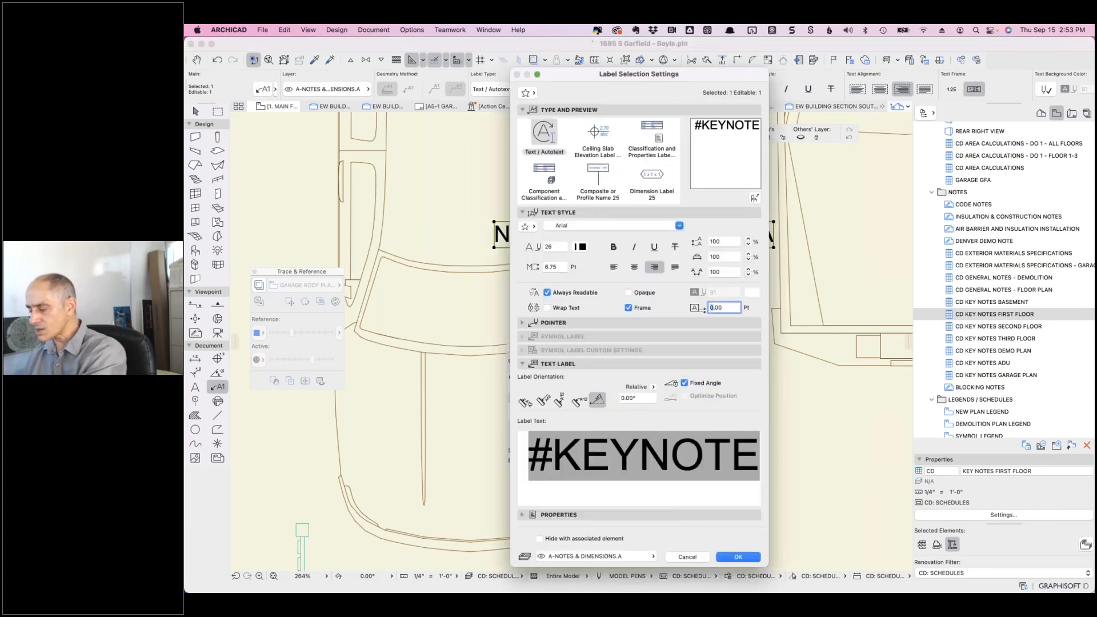
pyautogui.write('5')
pyautogui.click(735, 556)
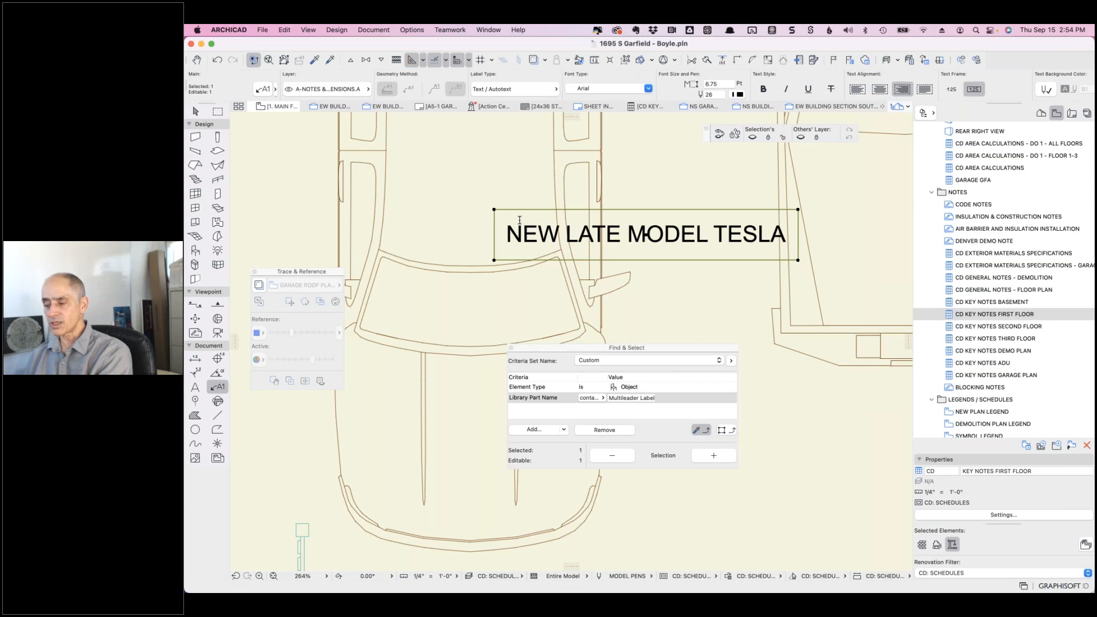
# - Switch the Tesla label type to NCS Indicator 25 in its settings
pyautogui.click(262, 89)
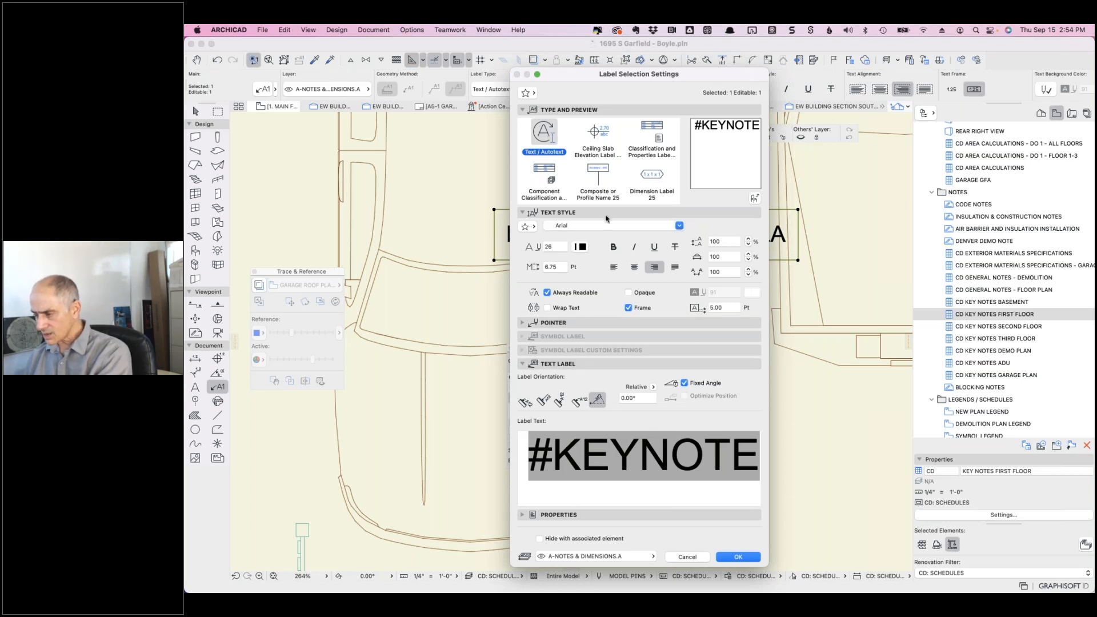
pyautogui.scroll(-5, 624, 184)
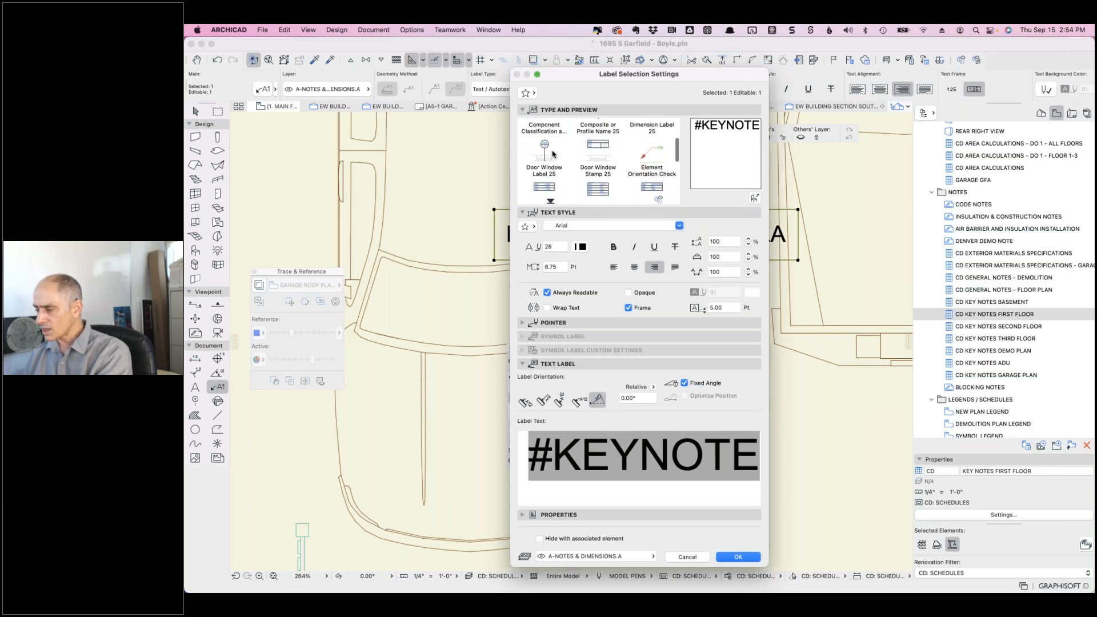
pyautogui.scroll(-3, 549, 165)
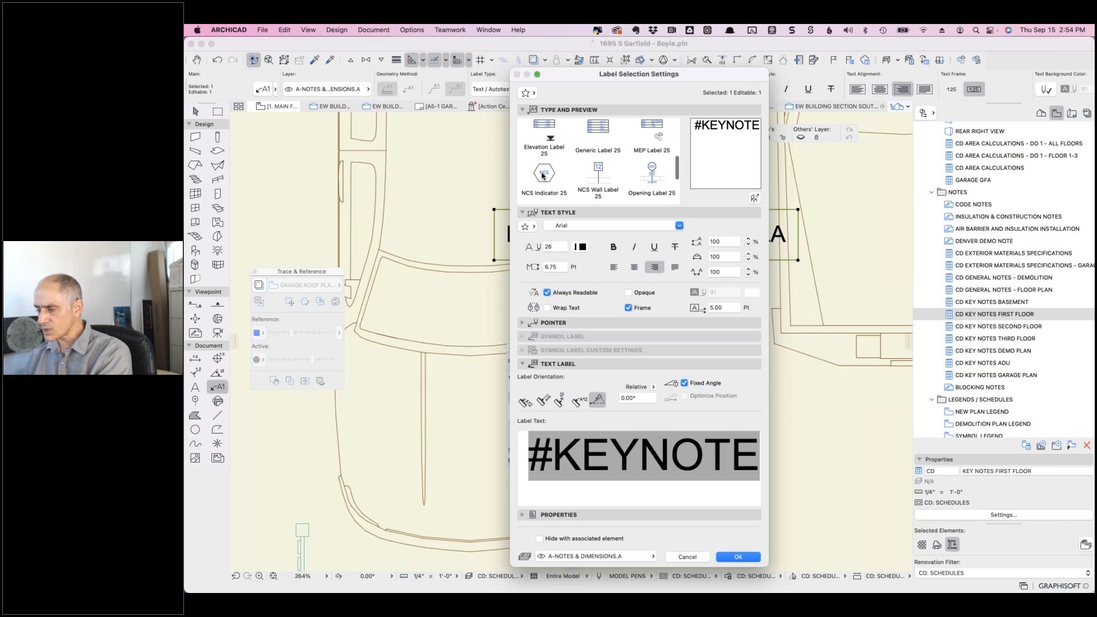
pyautogui.click(543, 175)
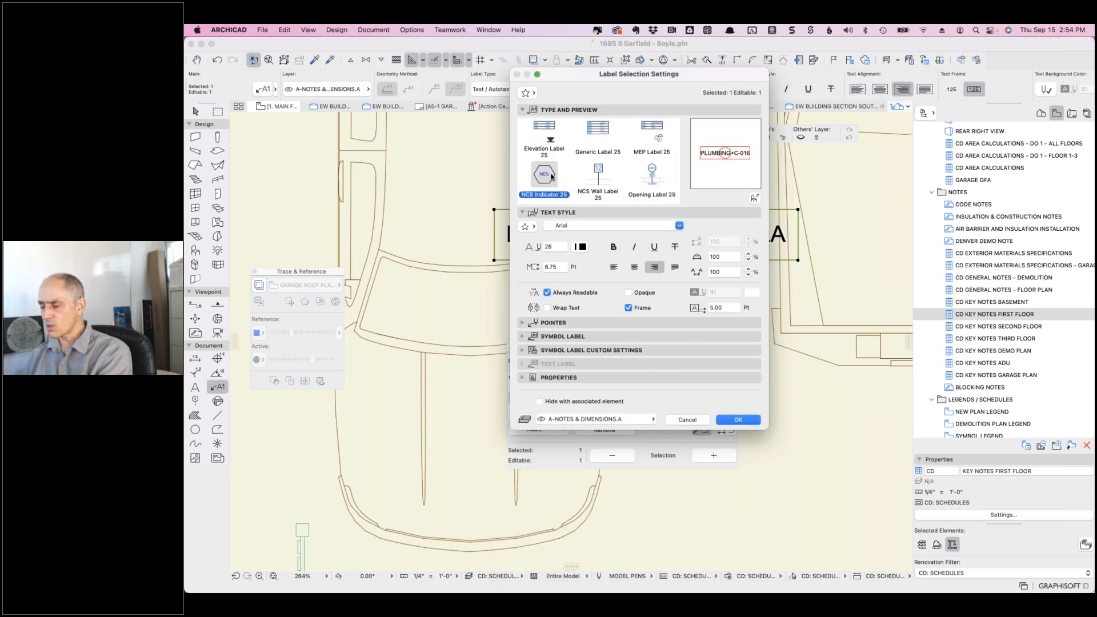
# - Try Louver, Object and Fixed Furniture indicator types and turn off the label frame
pyautogui.click(521, 337)
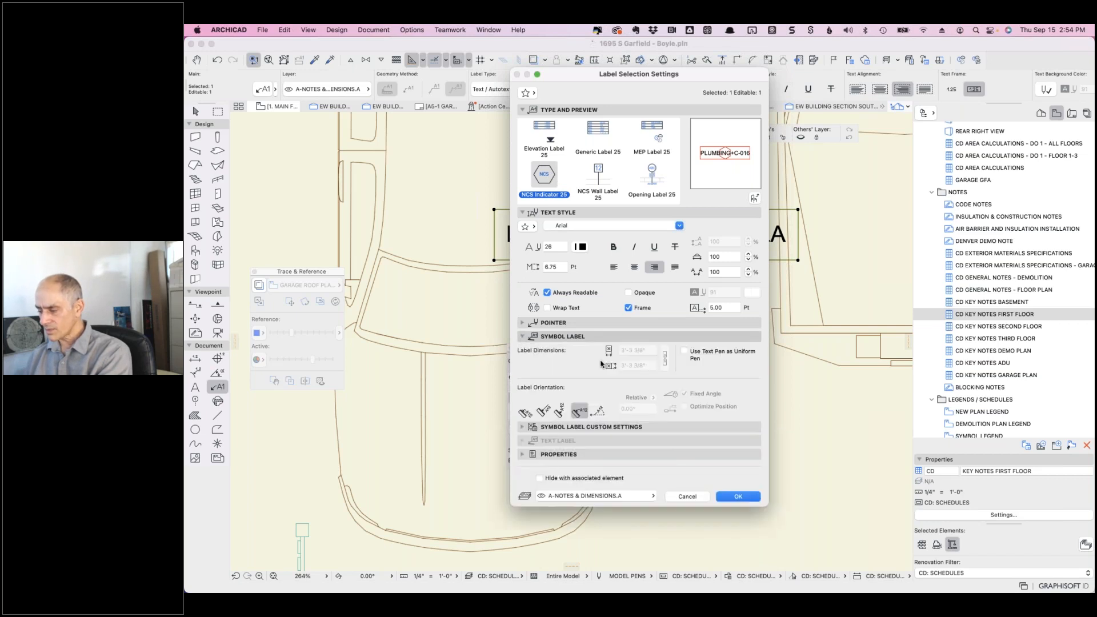
pyautogui.click(522, 429)
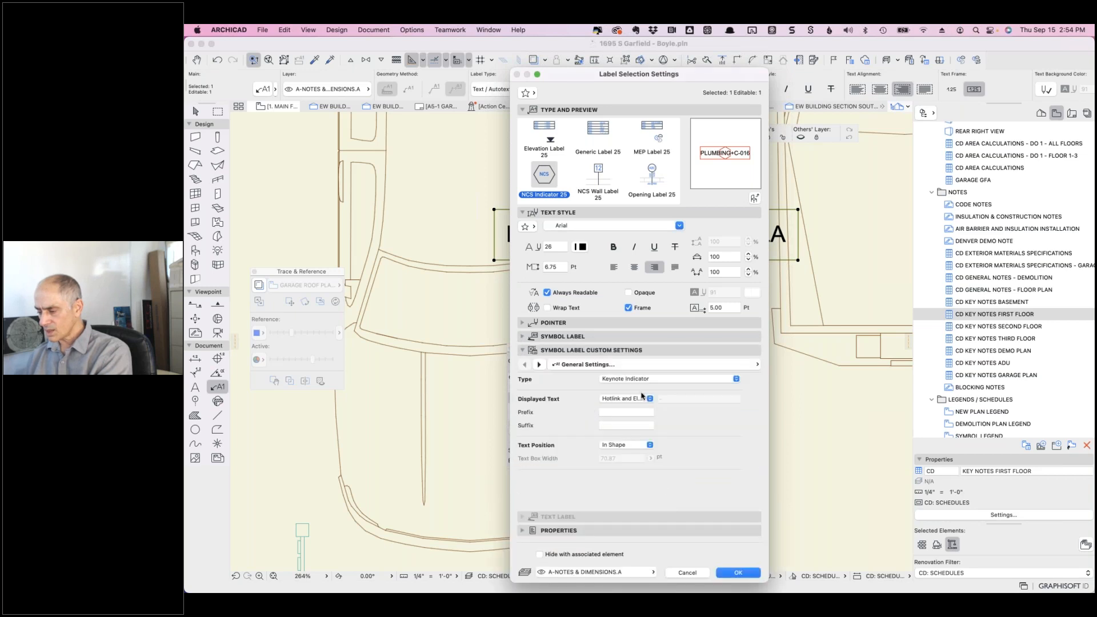
pyautogui.click(654, 381)
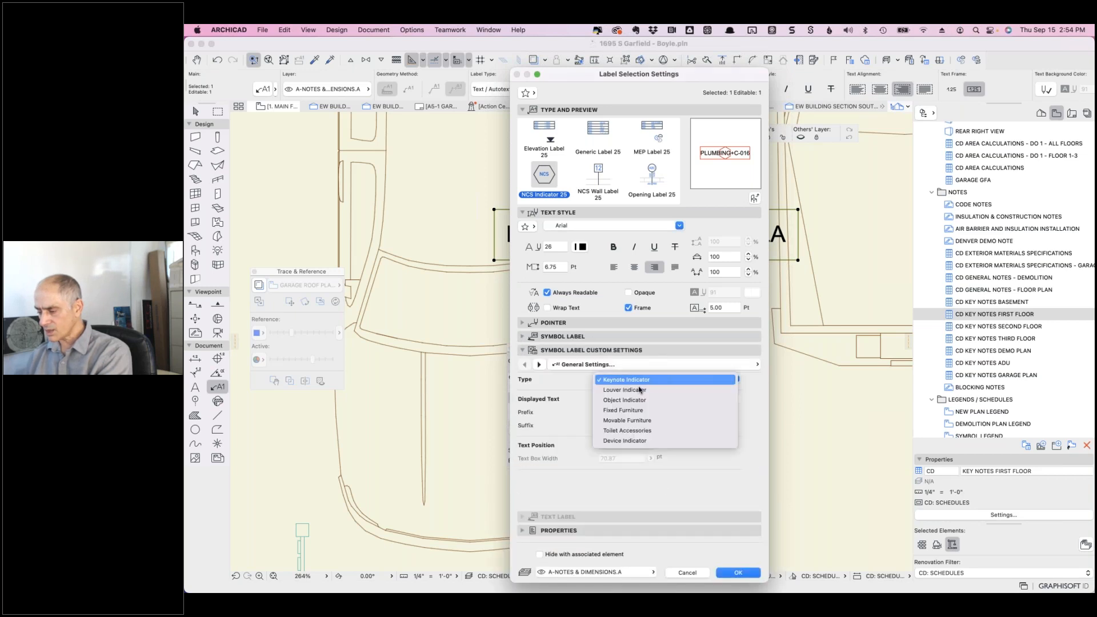
pyautogui.click(639, 389)
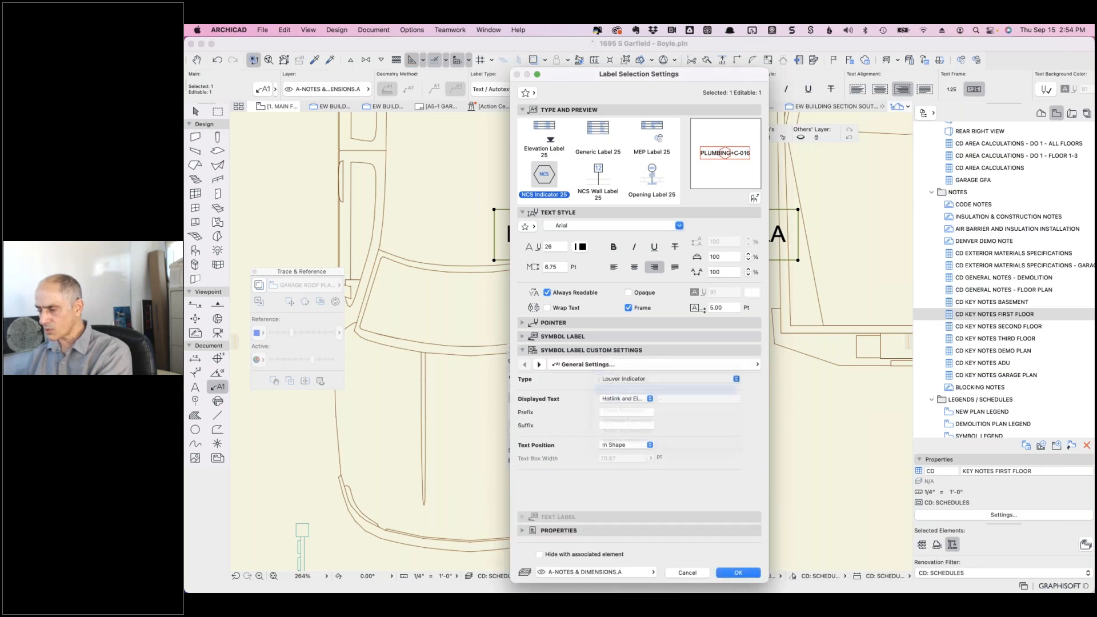
pyautogui.click(661, 381)
pyautogui.click(628, 309)
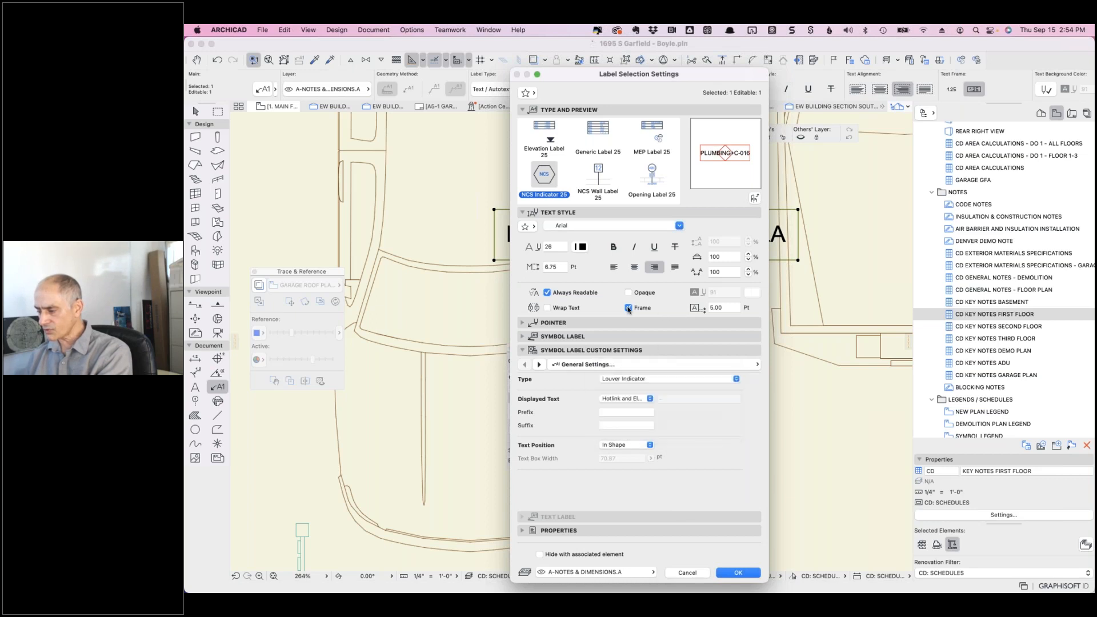
pyautogui.click(628, 308)
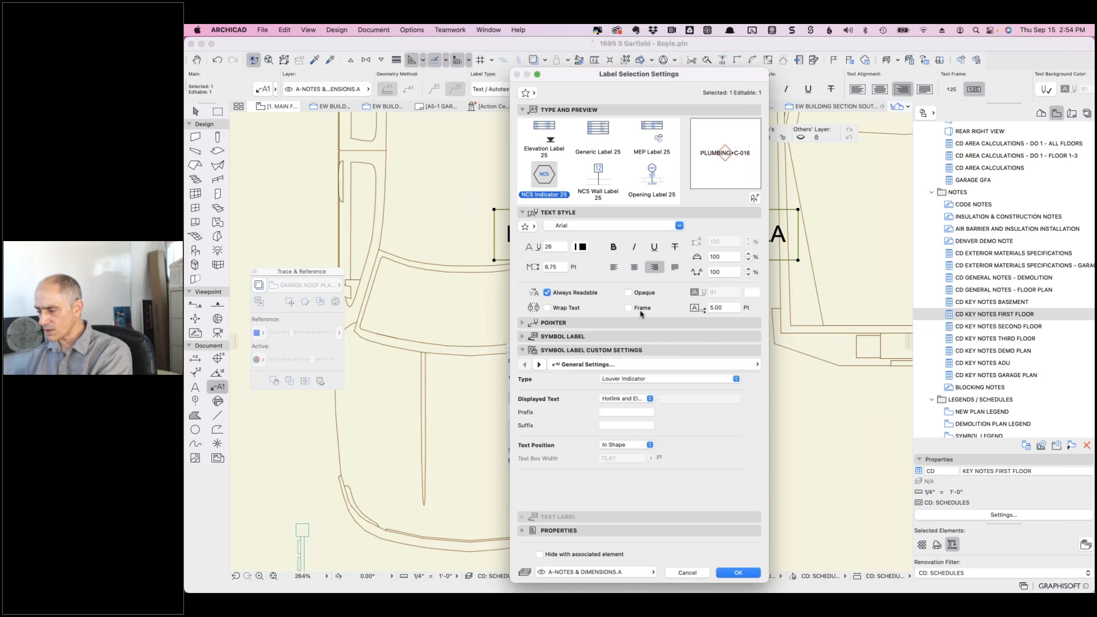
pyautogui.click(655, 380)
pyautogui.click(651, 390)
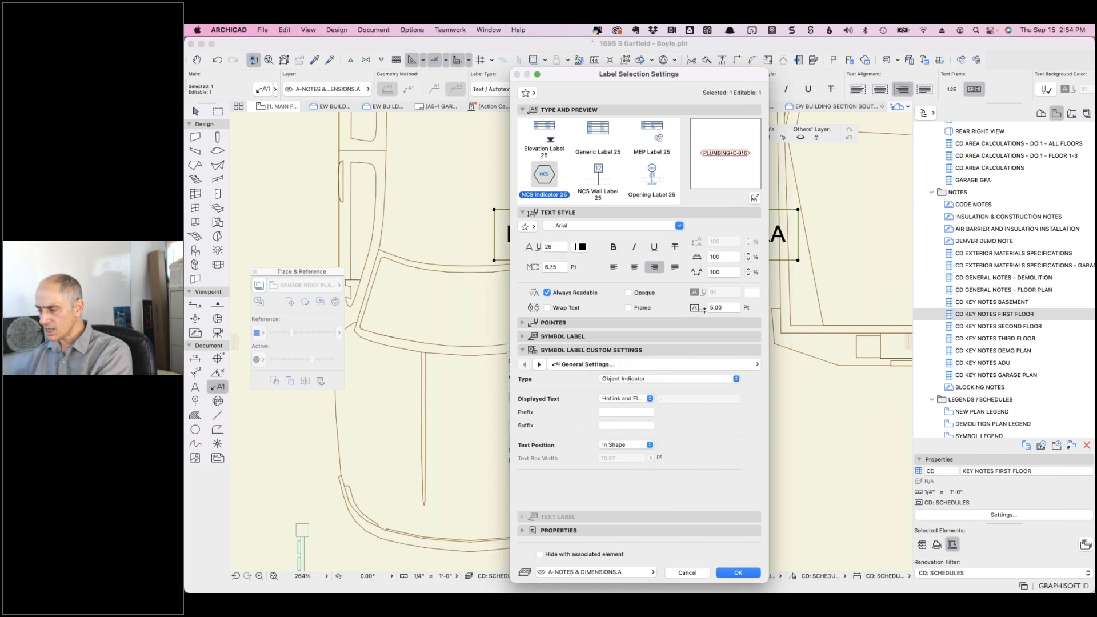
pyautogui.click(655, 380)
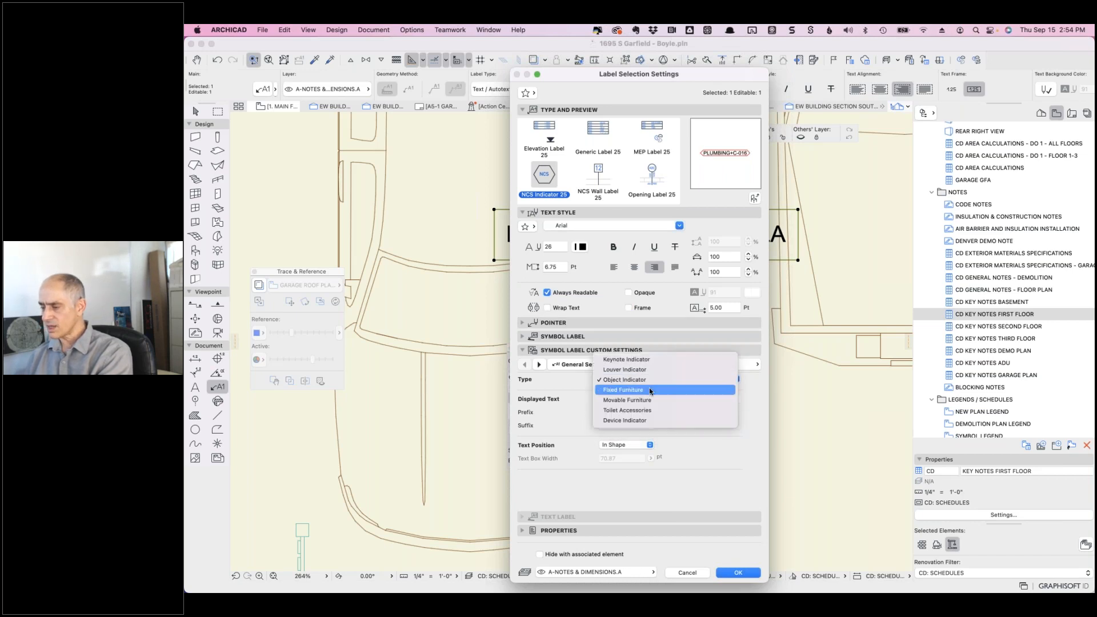
pyautogui.click(650, 391)
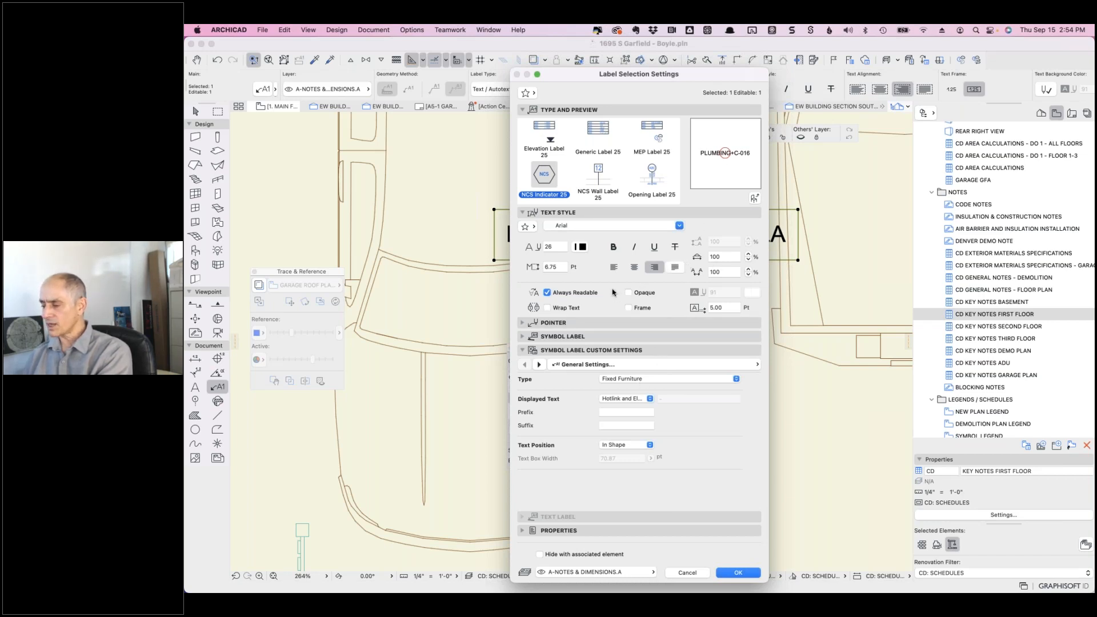
# - Keep the text position In Shape and review the tools this label supports
pyautogui.click(622, 447)
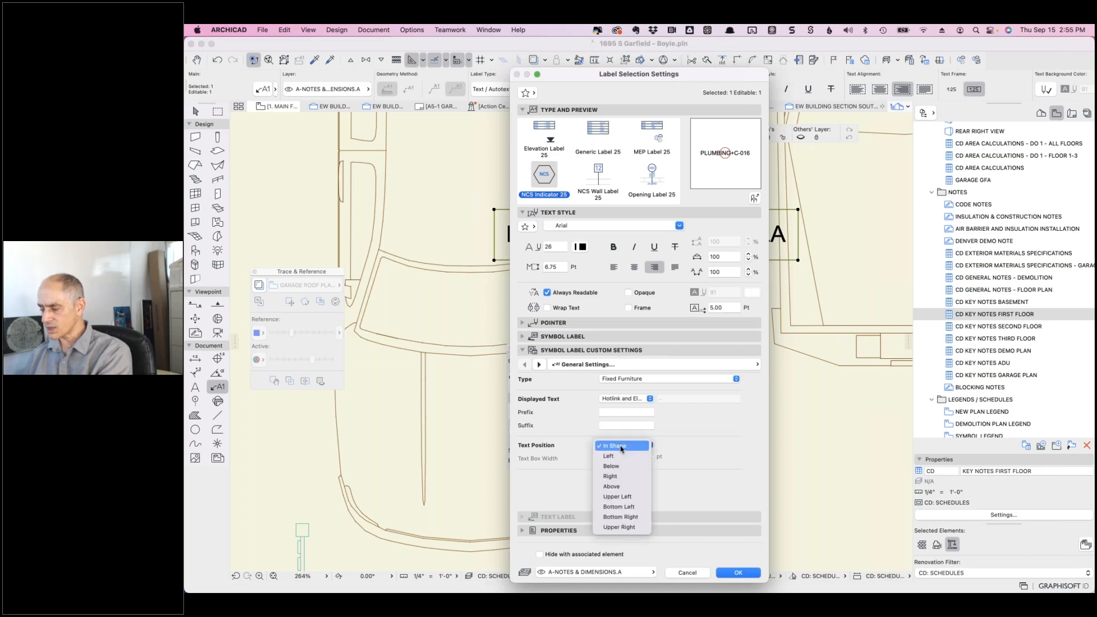
pyautogui.click(680, 453)
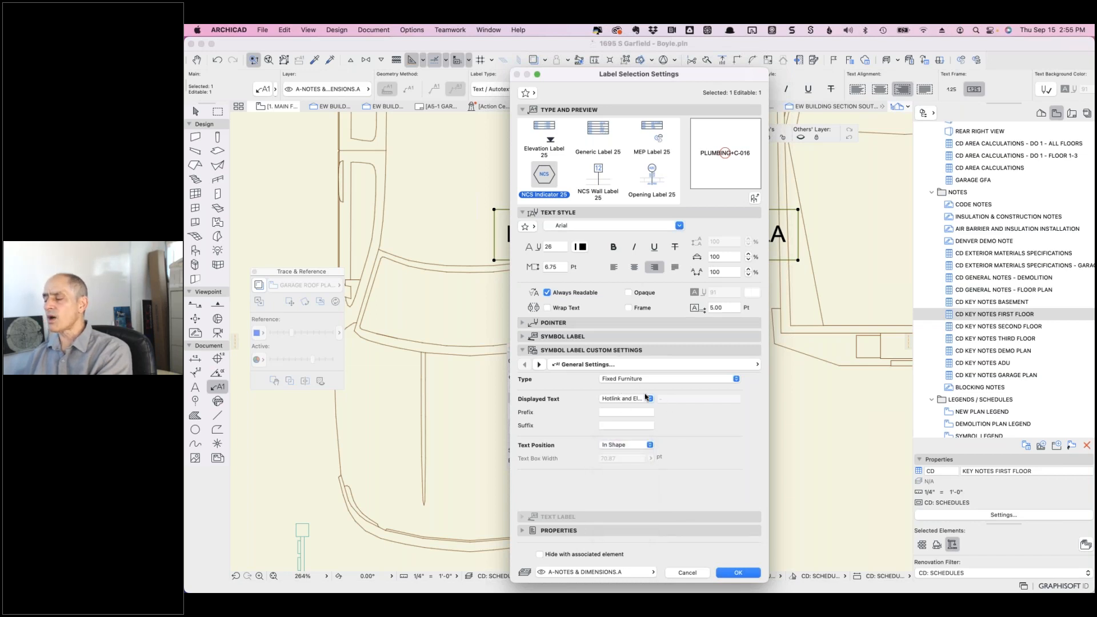
pyautogui.click(539, 364)
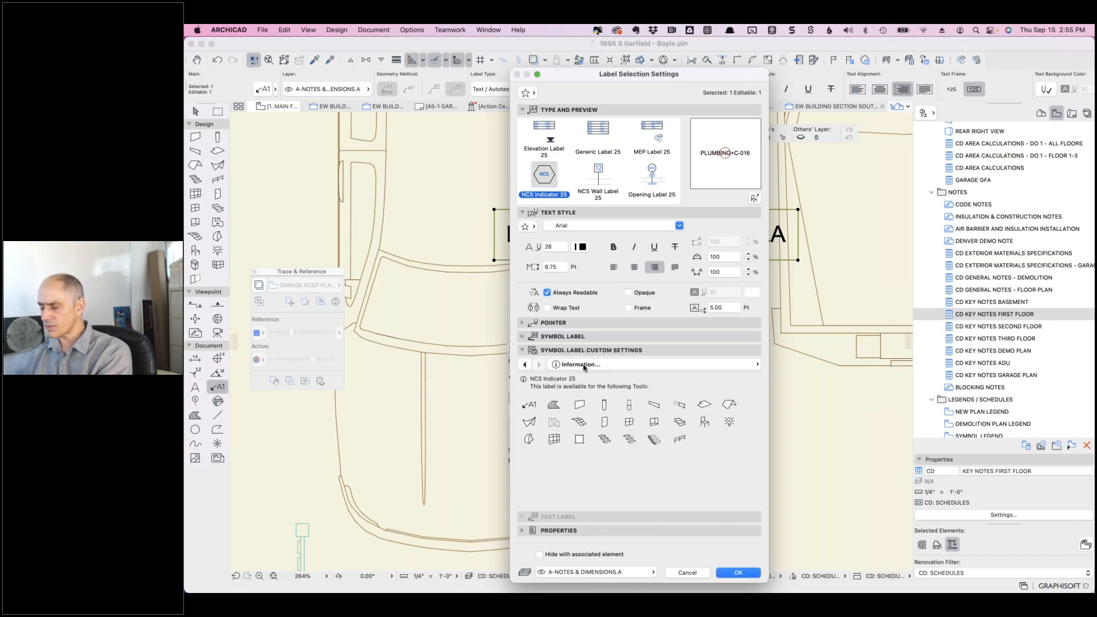
pyautogui.click(583, 364)
pyautogui.click(539, 364)
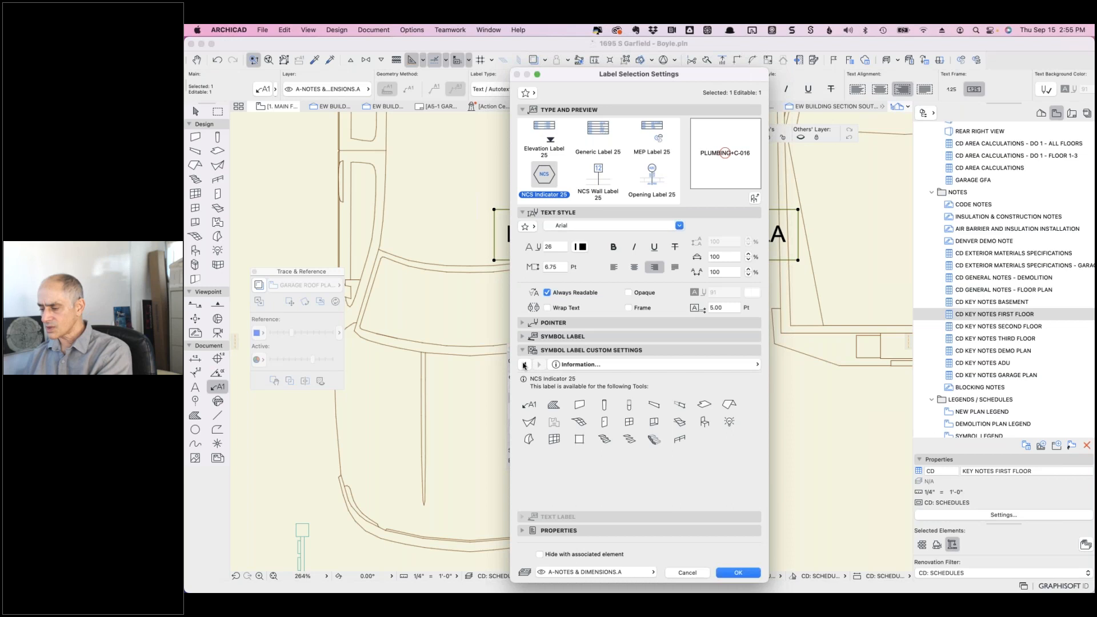
pyautogui.click(571, 365)
pyautogui.click(802, 365)
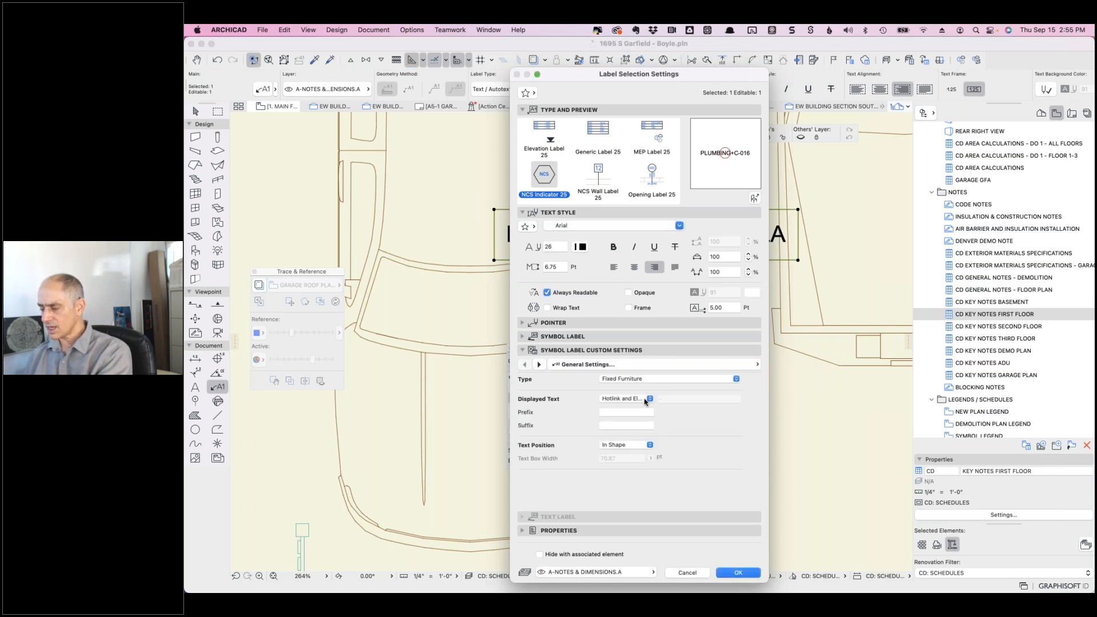
# - Set the displayed text to custom text, then change the label type to Property Label 25
pyautogui.click(642, 399)
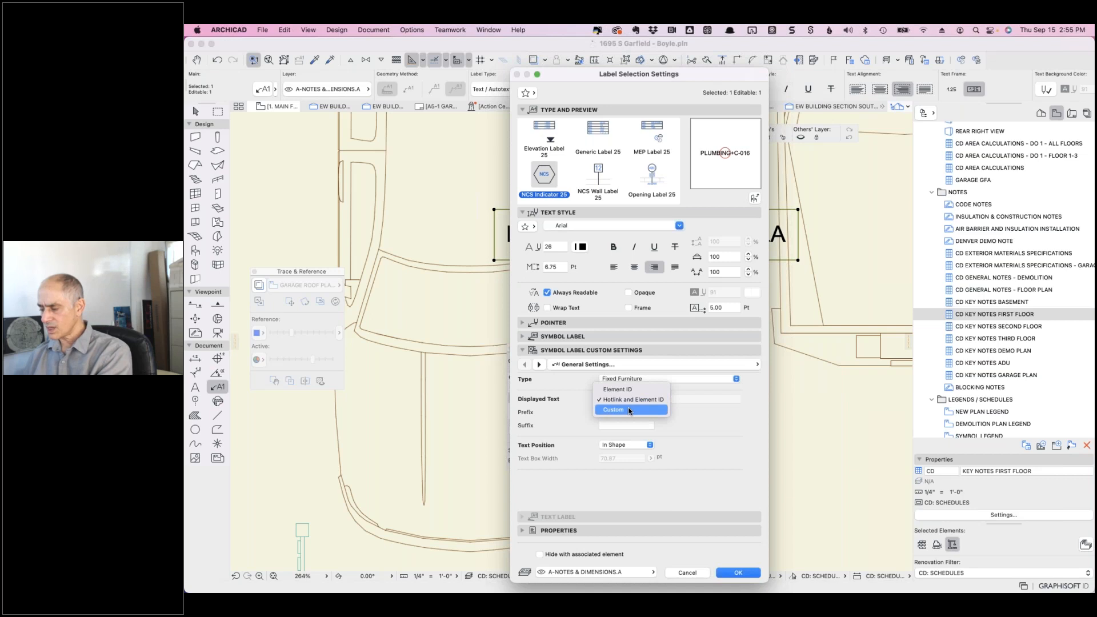
pyautogui.click(630, 410)
pyautogui.click(668, 400)
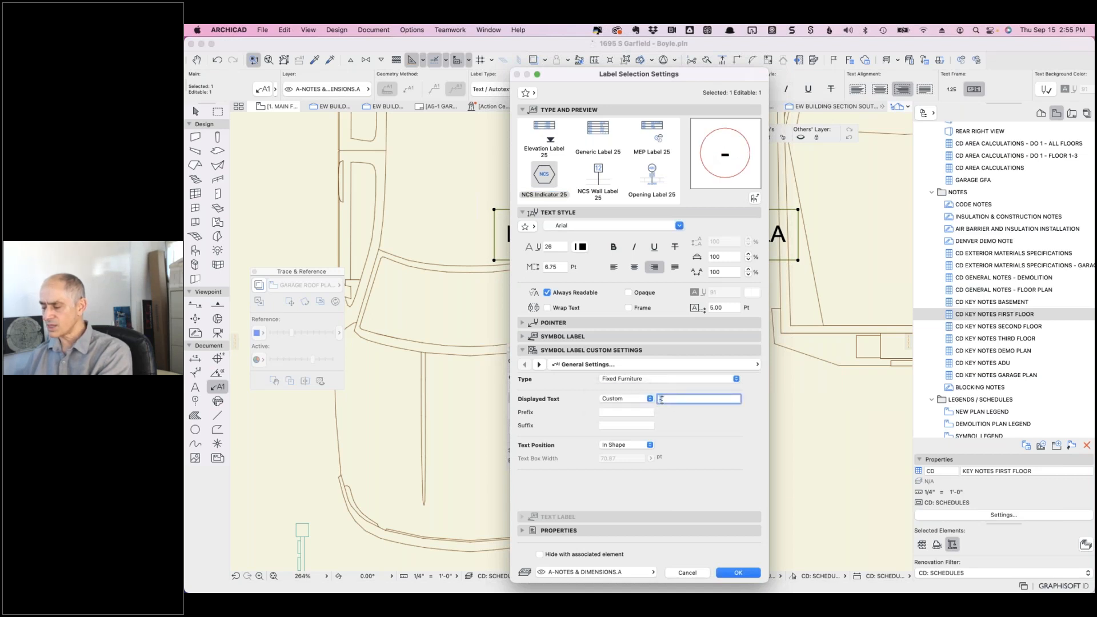
pyautogui.scroll(-1, 648, 170)
pyautogui.scroll(-2, 648, 169)
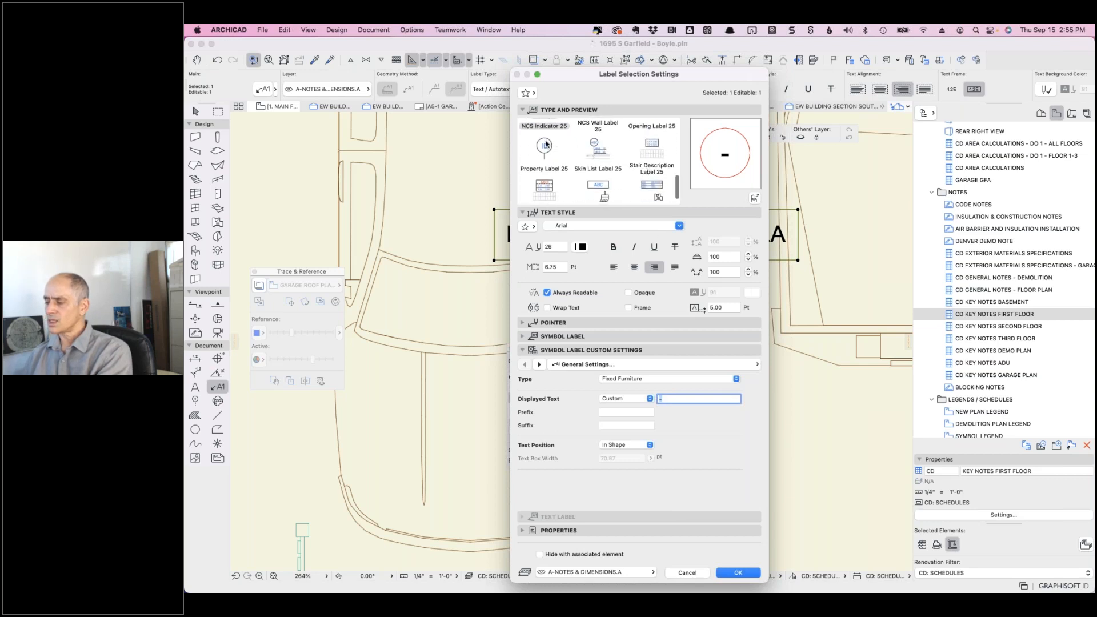
pyautogui.click(543, 146)
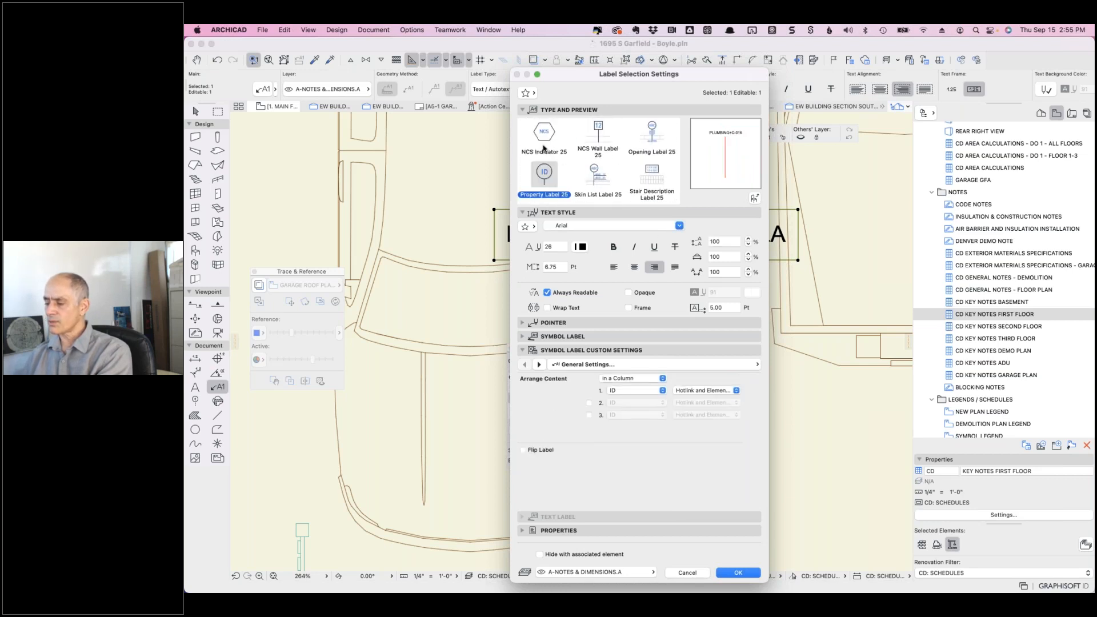
# - Set the first column row to ID with Hotlink and Element ID, then cancel without applying
pyautogui.click(736, 393)
pyautogui.click(708, 390)
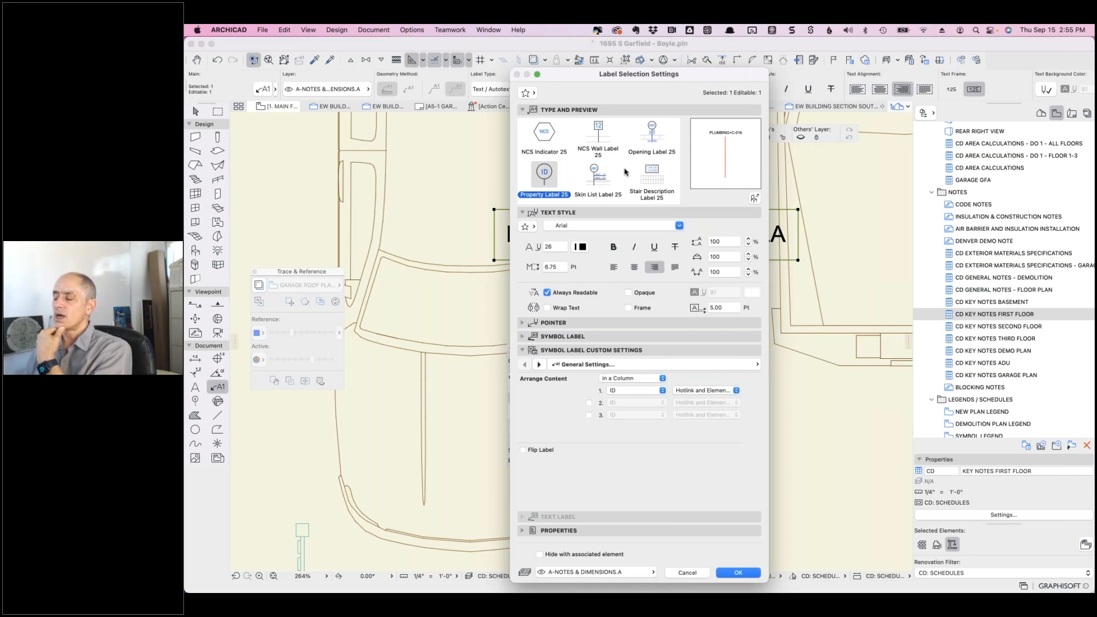
pyautogui.click(688, 571)
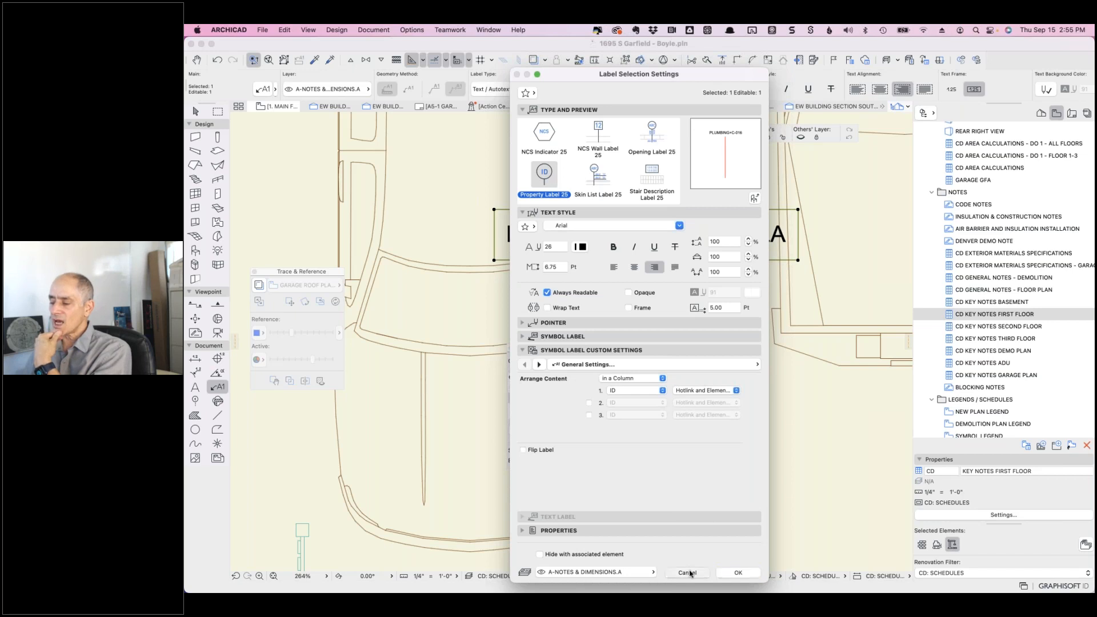
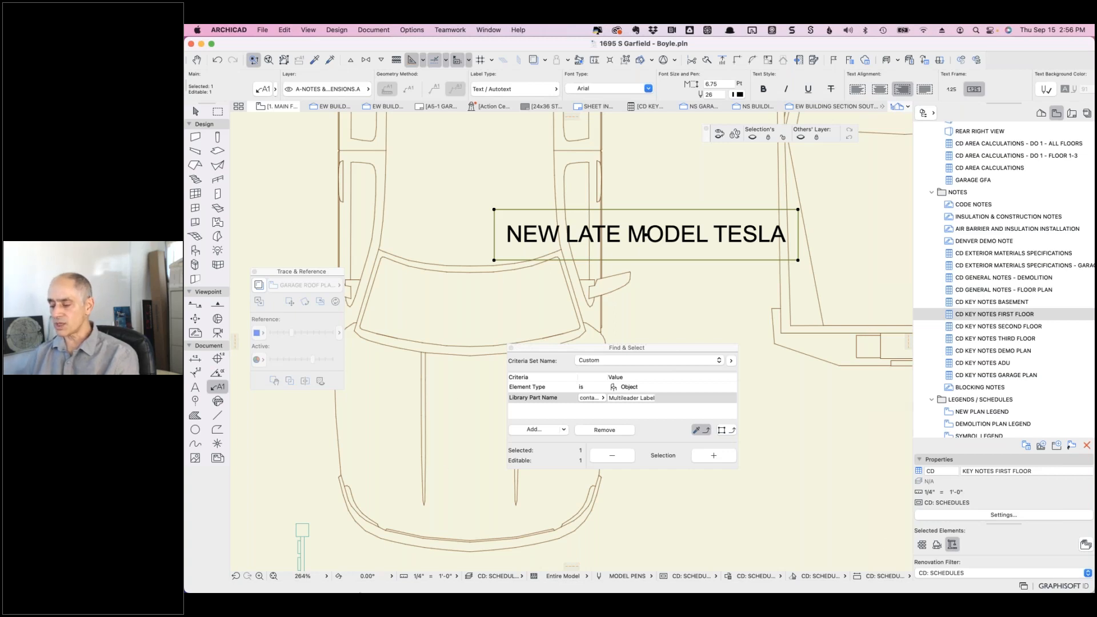
# - Bring the Archicad 26 window with its untitled project to the front
pyautogui.moveTo(348, 588)
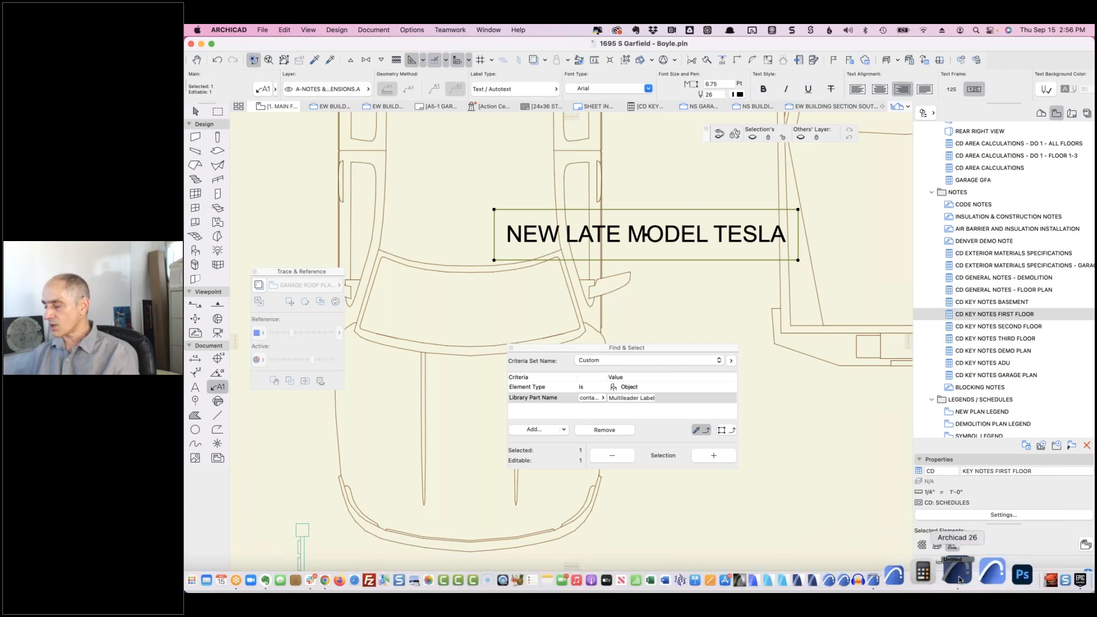
pyautogui.click(959, 579)
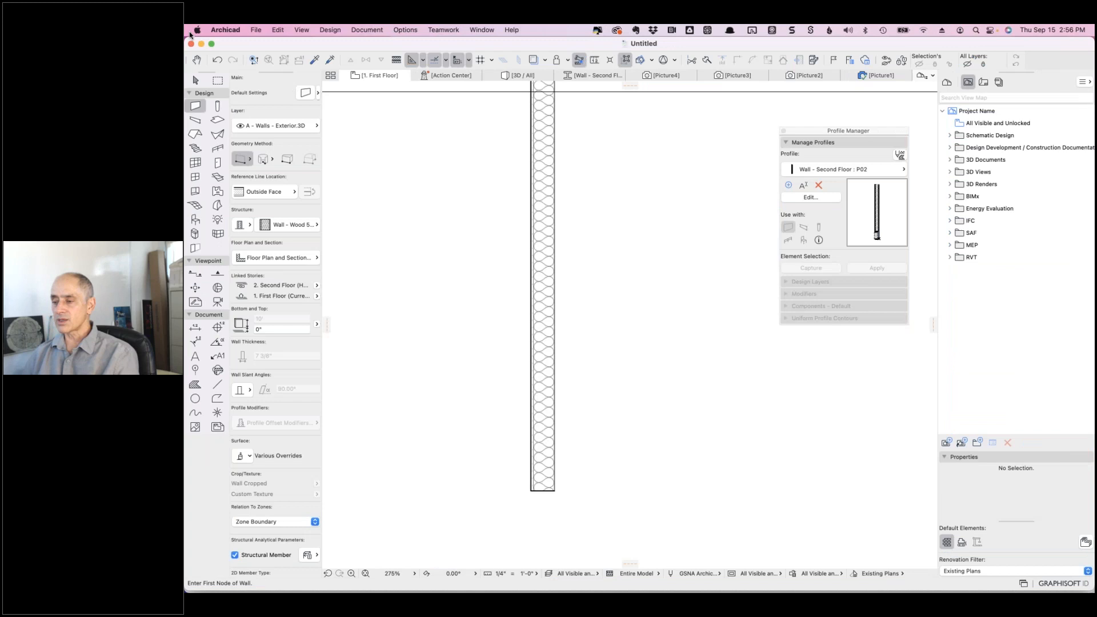
# - Open AMT MASTERTEMPLATE USA 26 v3.tpl from the AMT 26 folder, discarding untitled changes
pyautogui.click(257, 30)
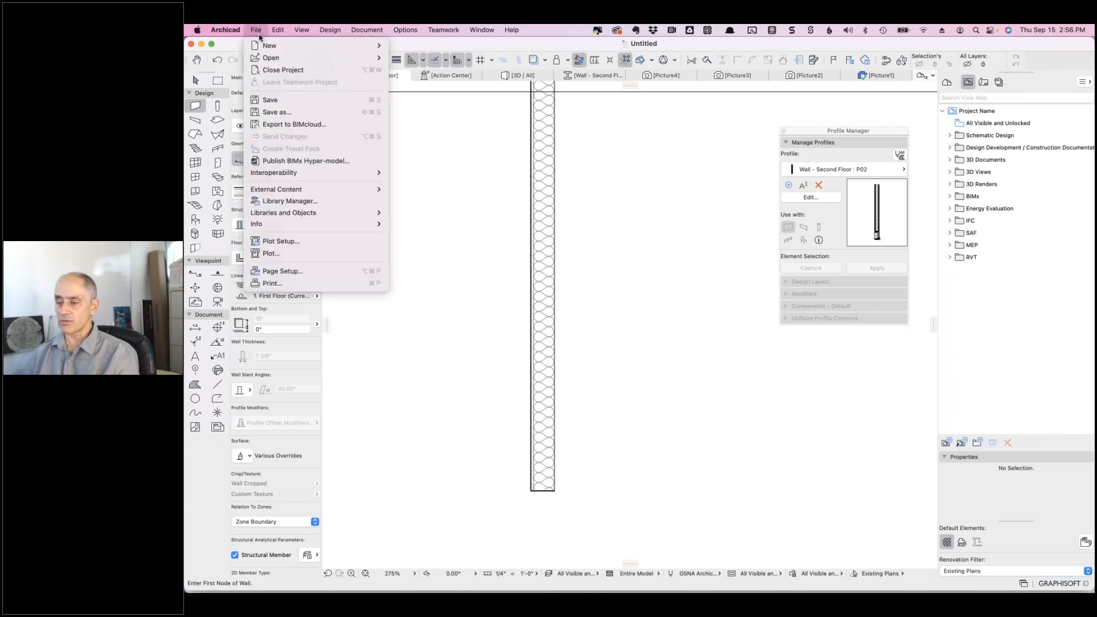
pyautogui.moveTo(276, 60)
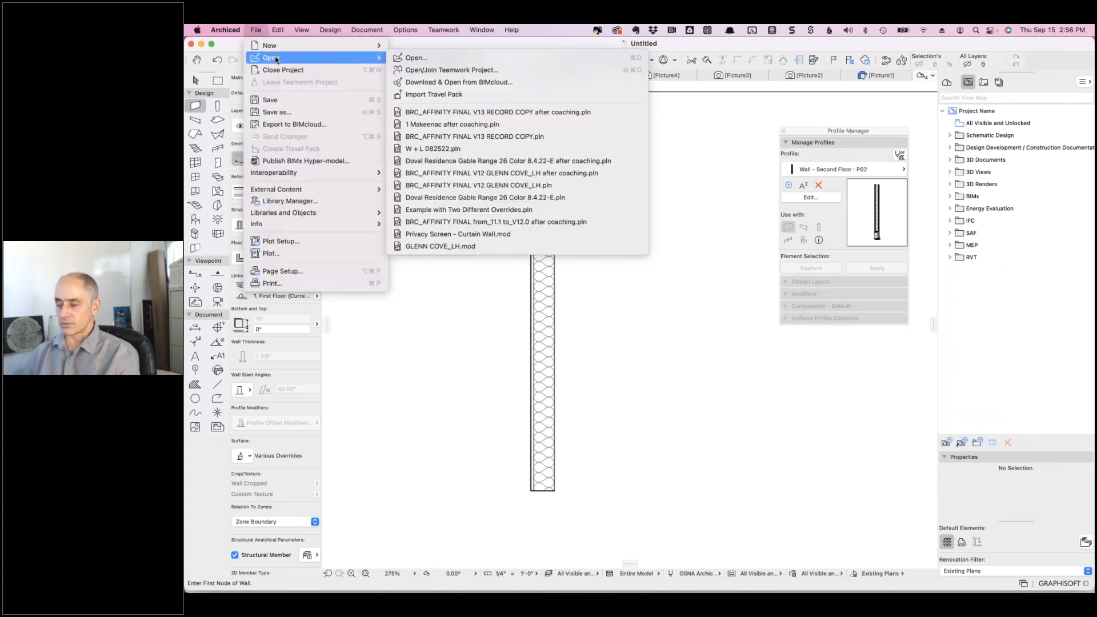
pyautogui.click(418, 59)
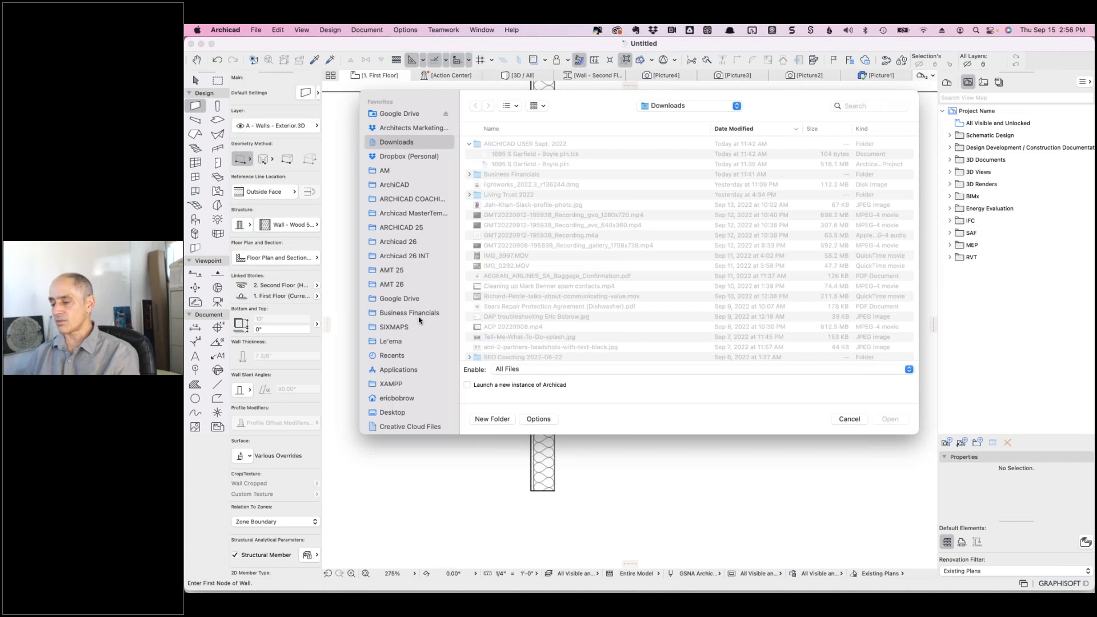
pyautogui.click(402, 285)
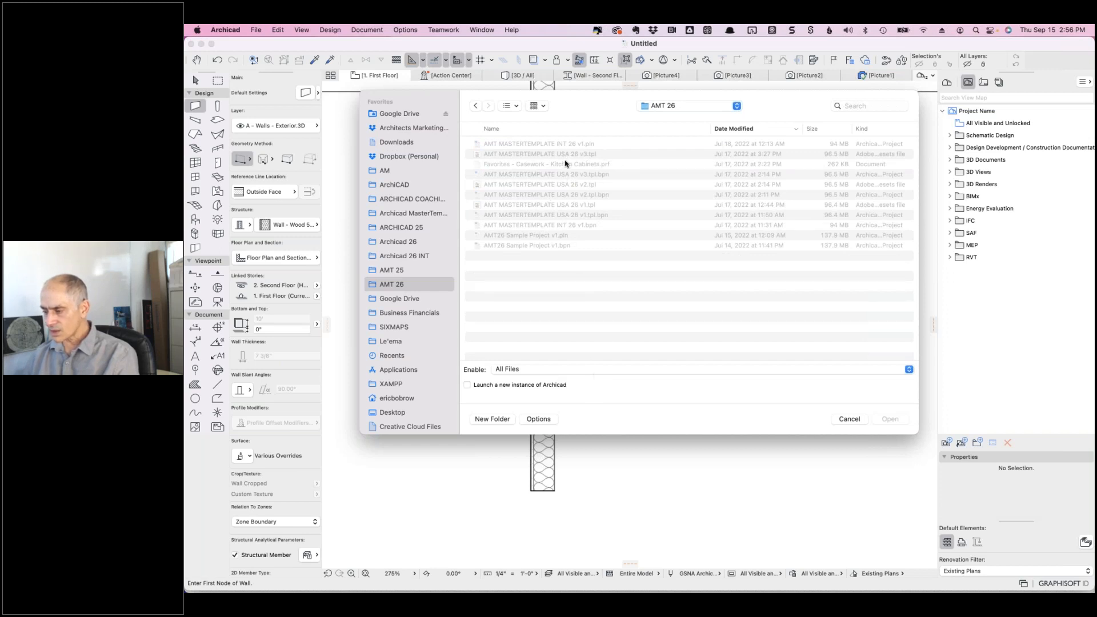
pyautogui.click(549, 184)
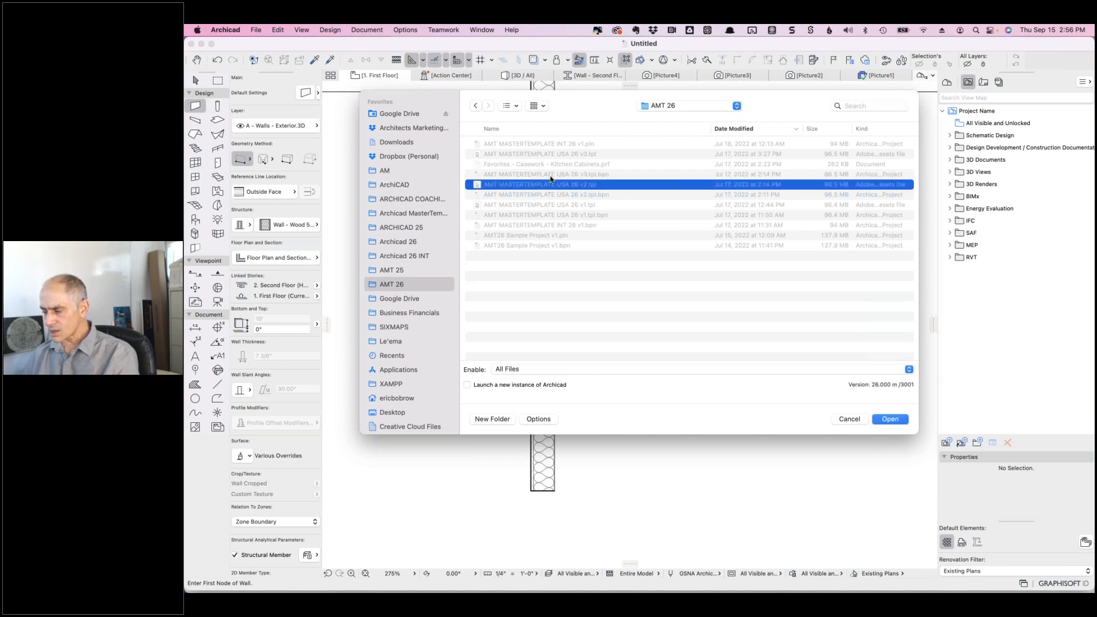
pyautogui.click(548, 175)
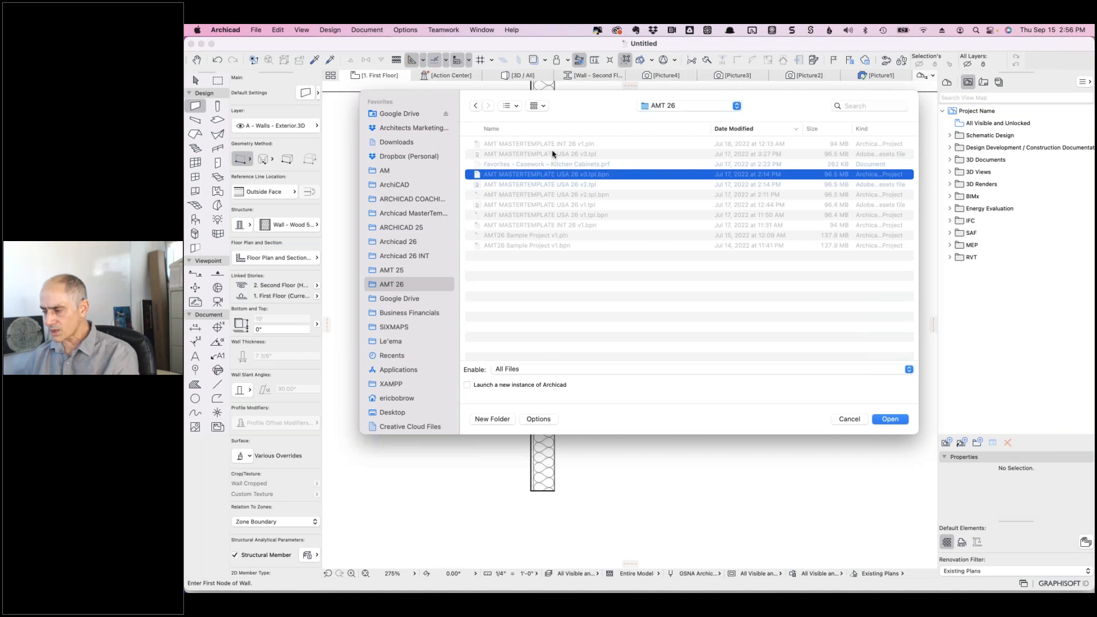
pyautogui.click(552, 153)
pyautogui.click(888, 419)
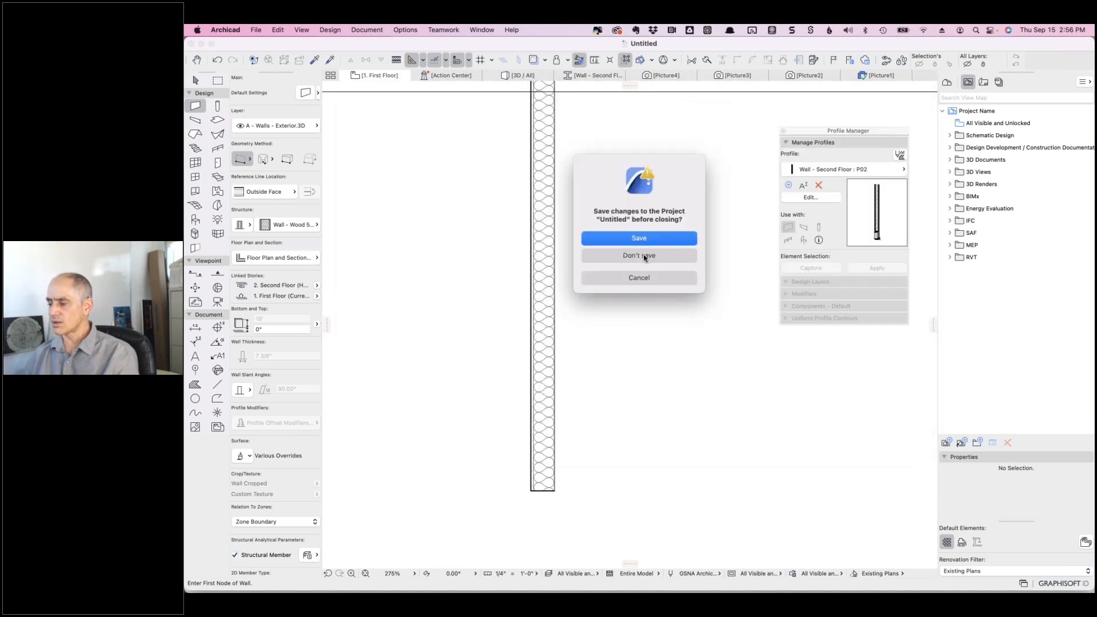
pyautogui.click(643, 257)
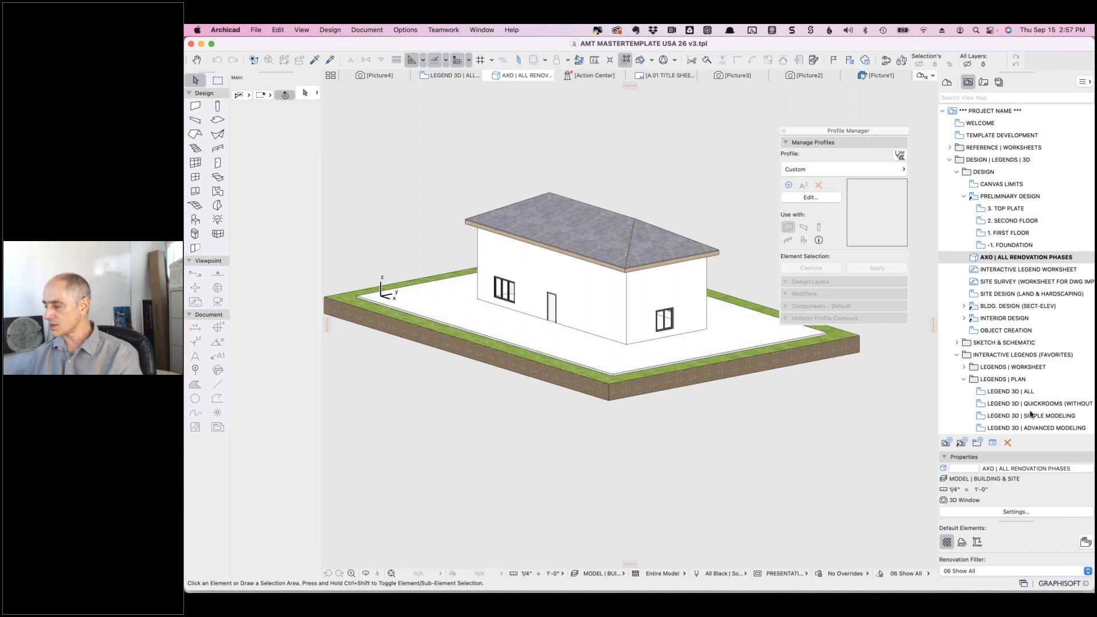
# - Scroll the View Map to Schedules (Clone) and select SP-00-SET SPEC | GENERAL LISTING
pyautogui.scroll(-15, 1030, 411)
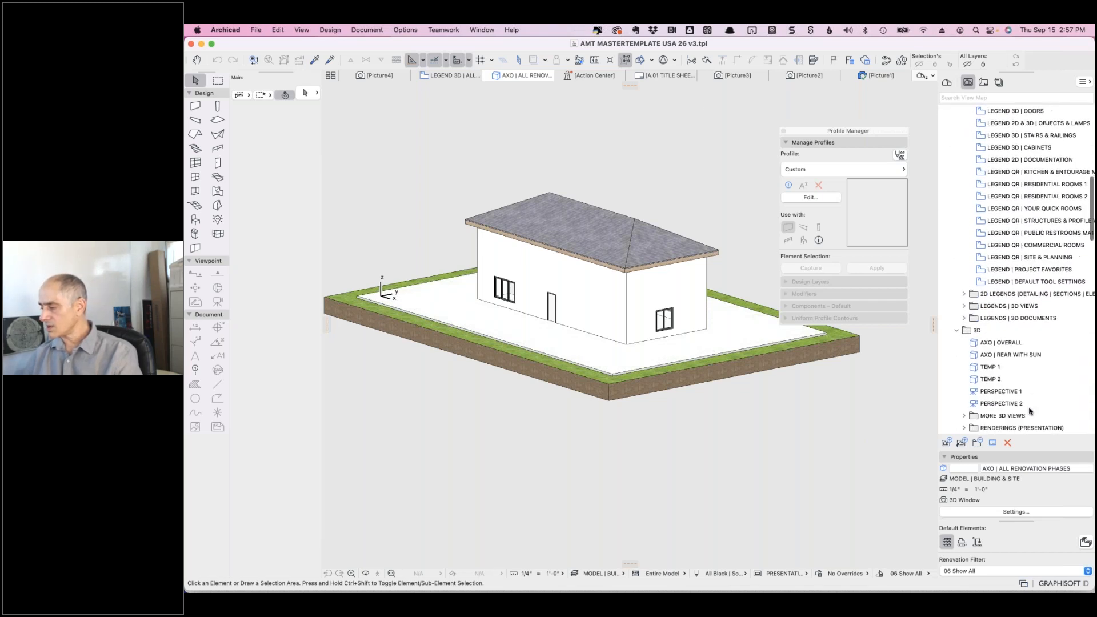
pyautogui.scroll(-5, 1020, 345)
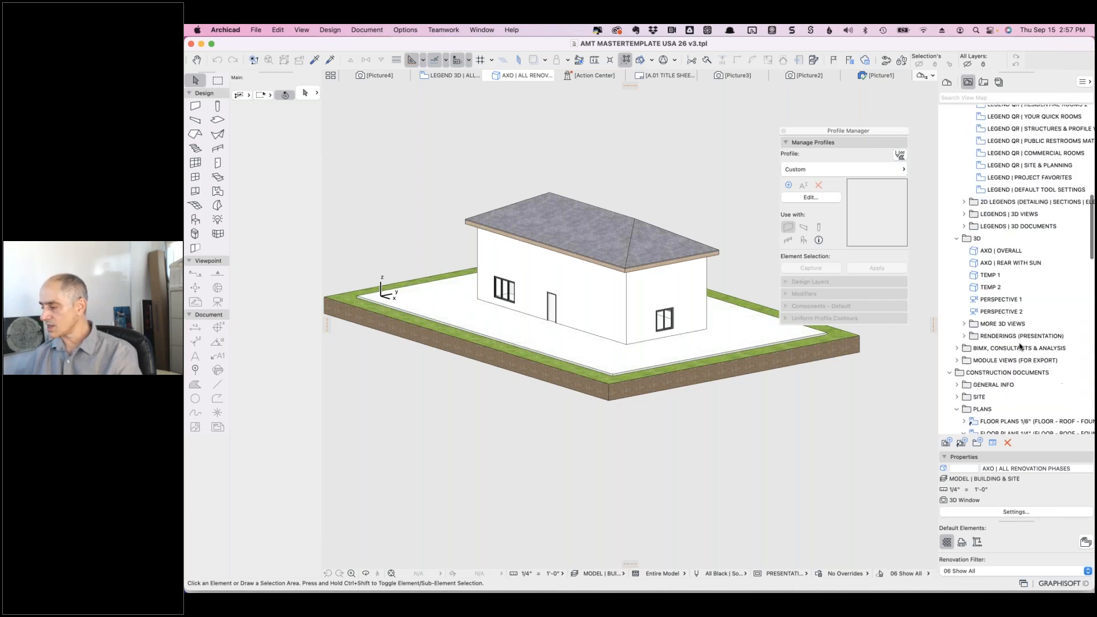
pyautogui.scroll(-10, 1020, 345)
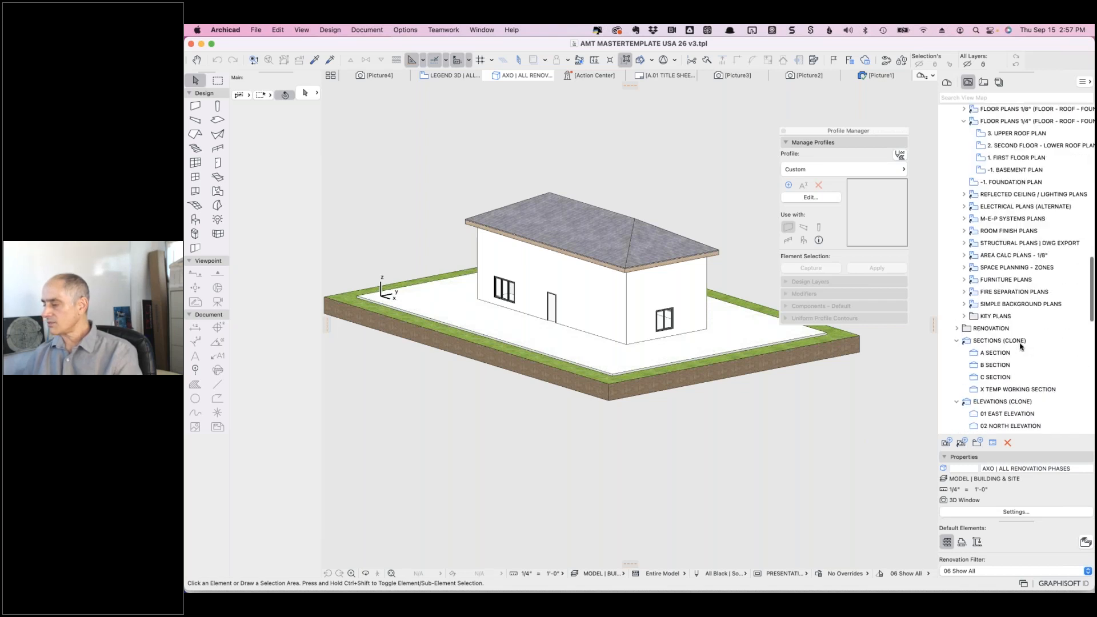
pyautogui.scroll(-6, 1020, 346)
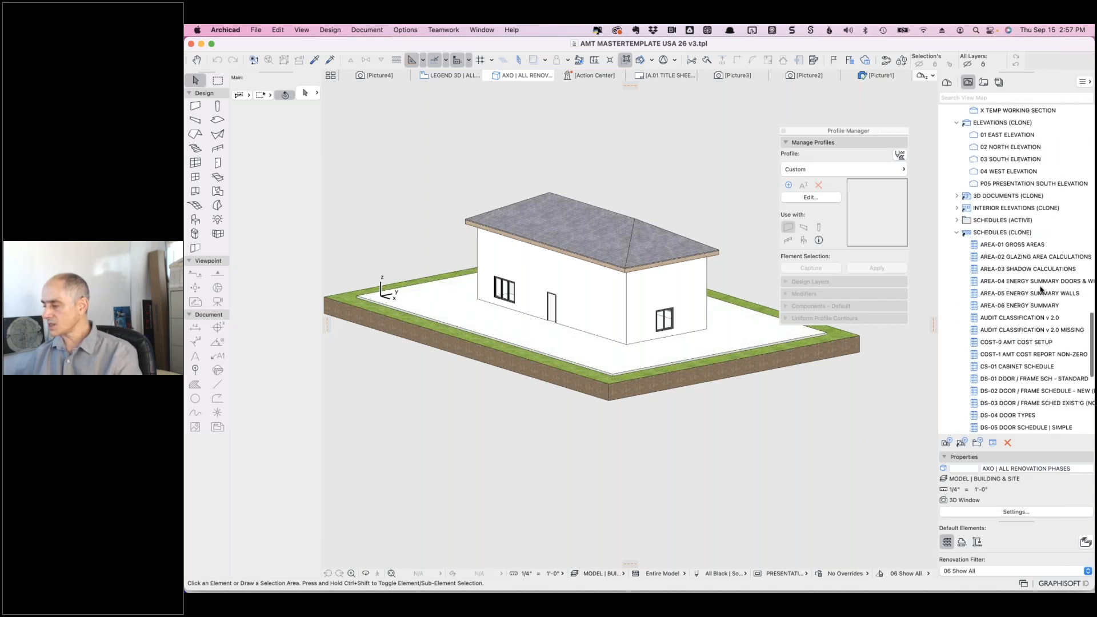
pyautogui.scroll(-3, 1020, 394)
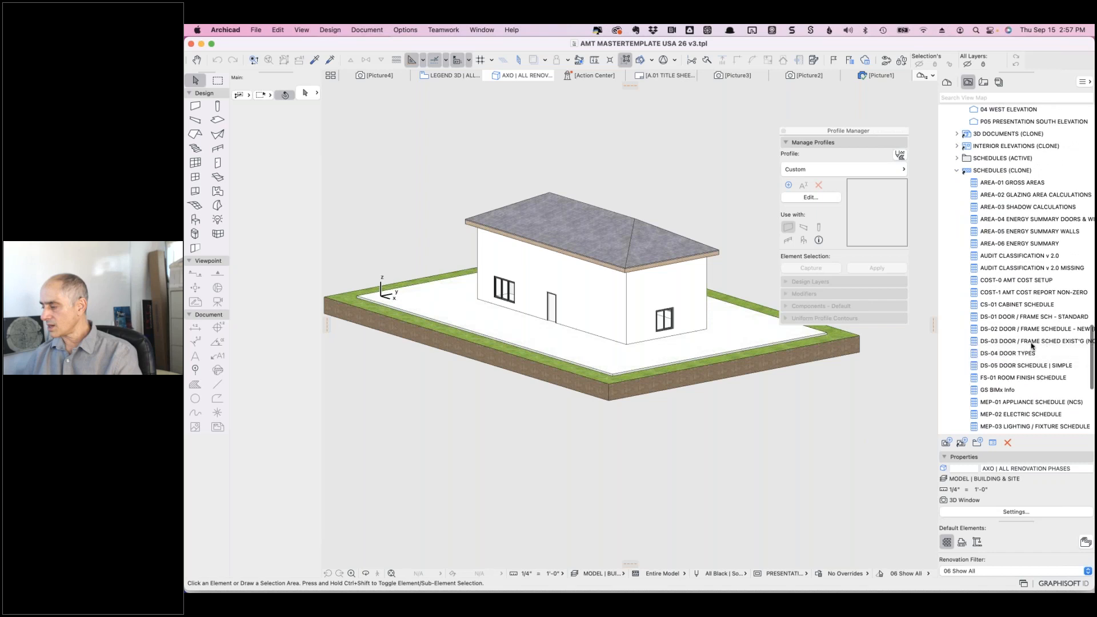
pyautogui.scroll(-4, 1020, 394)
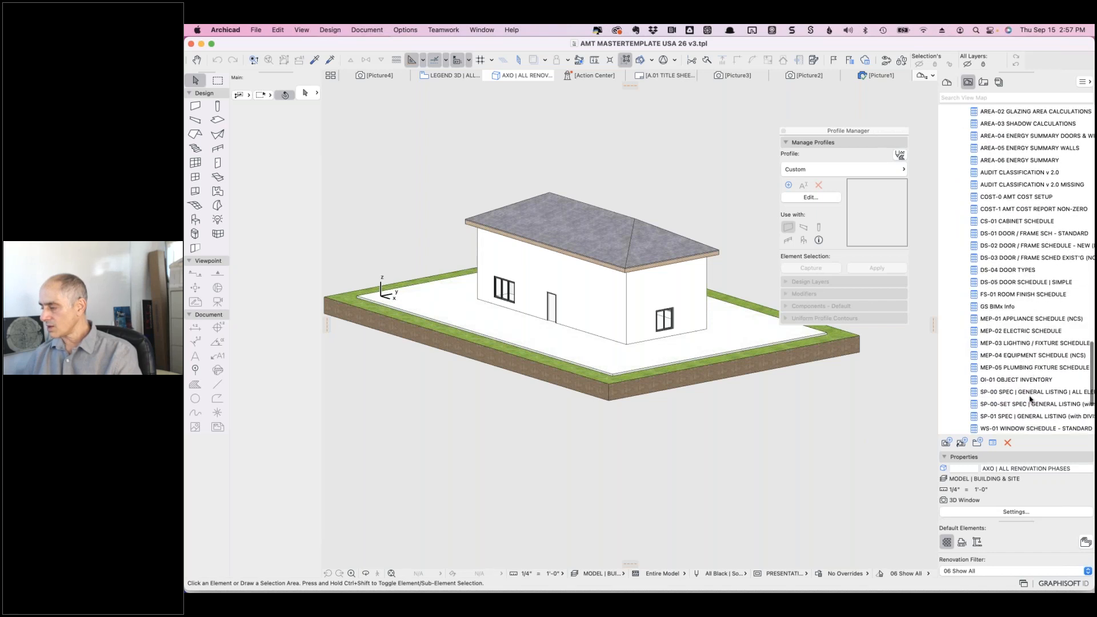
pyautogui.scroll(-3, 1034, 401)
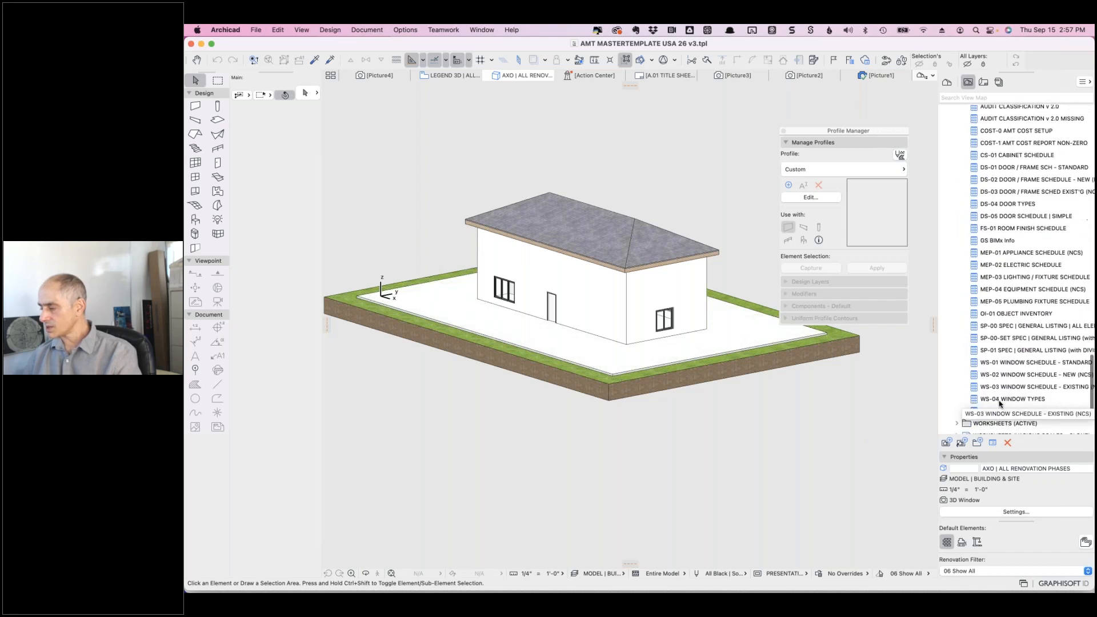
pyautogui.click(975, 340)
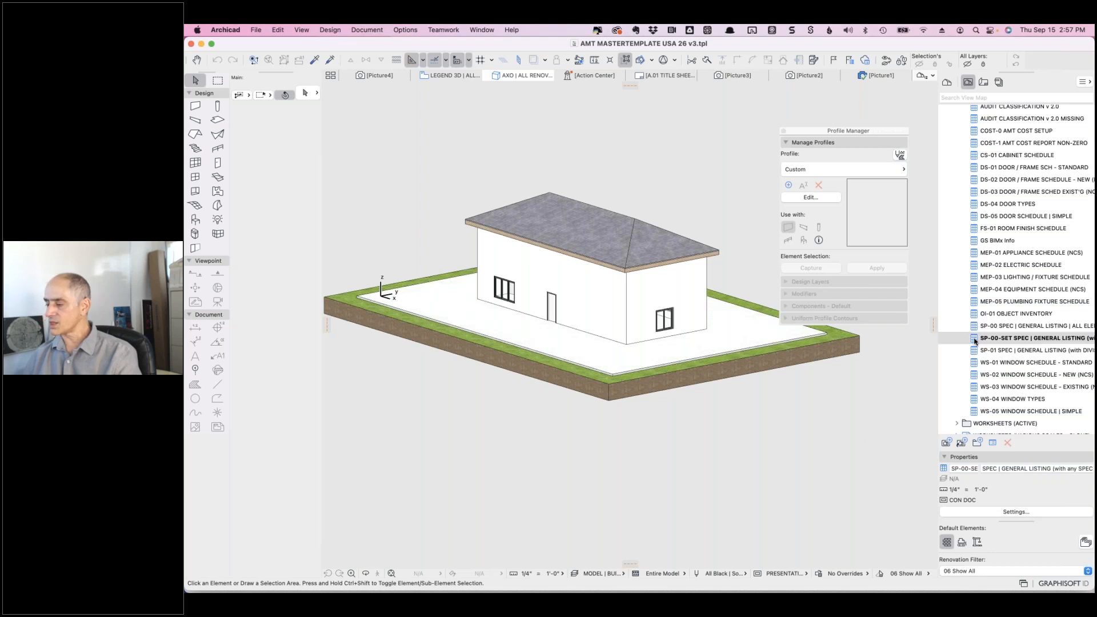
# - Open the SP-00-SET SPEC schedule and select the medicine cabinet row's element in the model
pyautogui.doubleClick(975, 340)
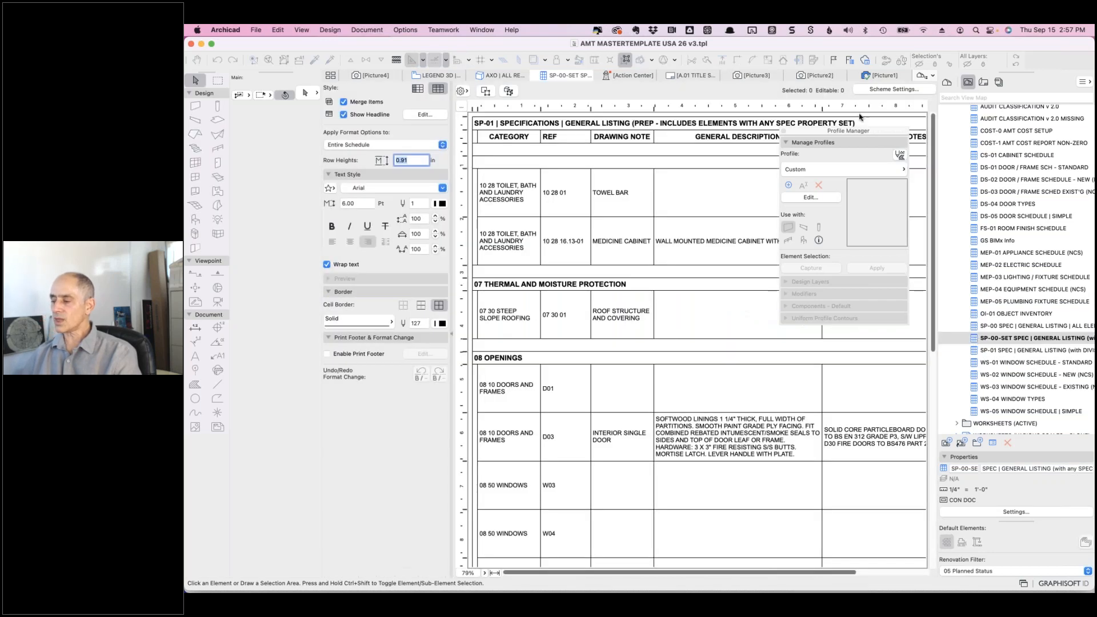
pyautogui.moveTo(800, 136); pyautogui.dragTo(804, 306)
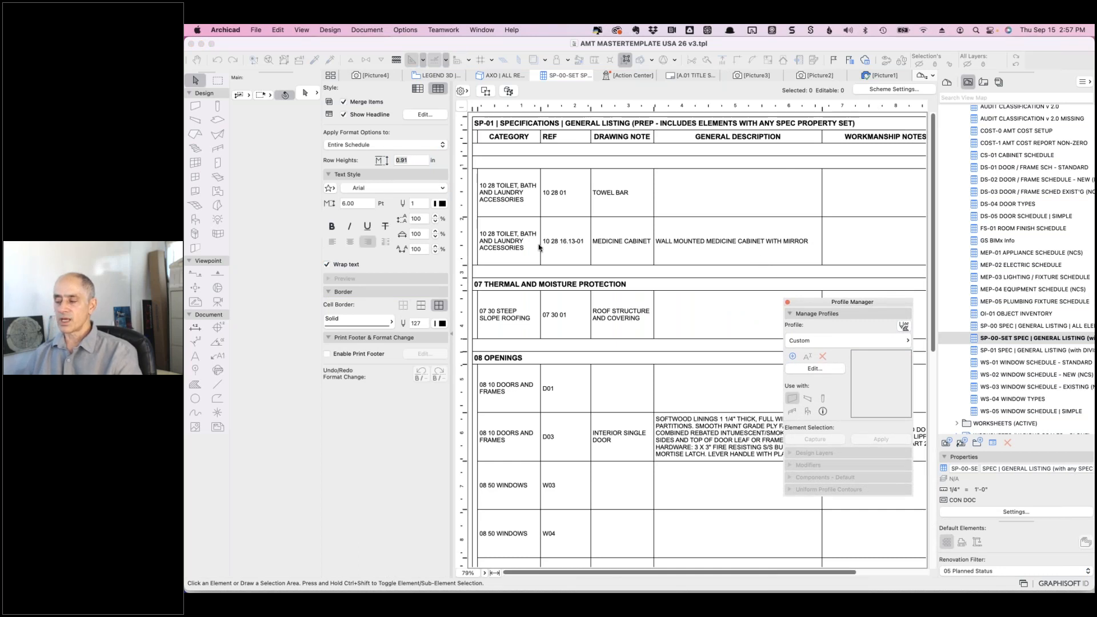
pyautogui.click(512, 199)
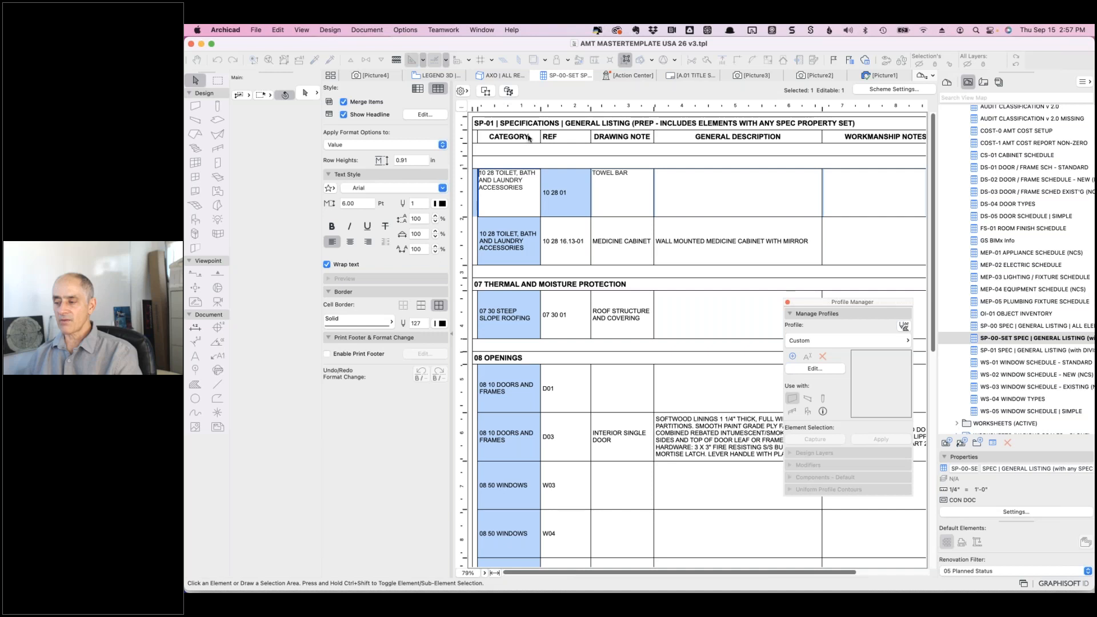
pyautogui.click(564, 194)
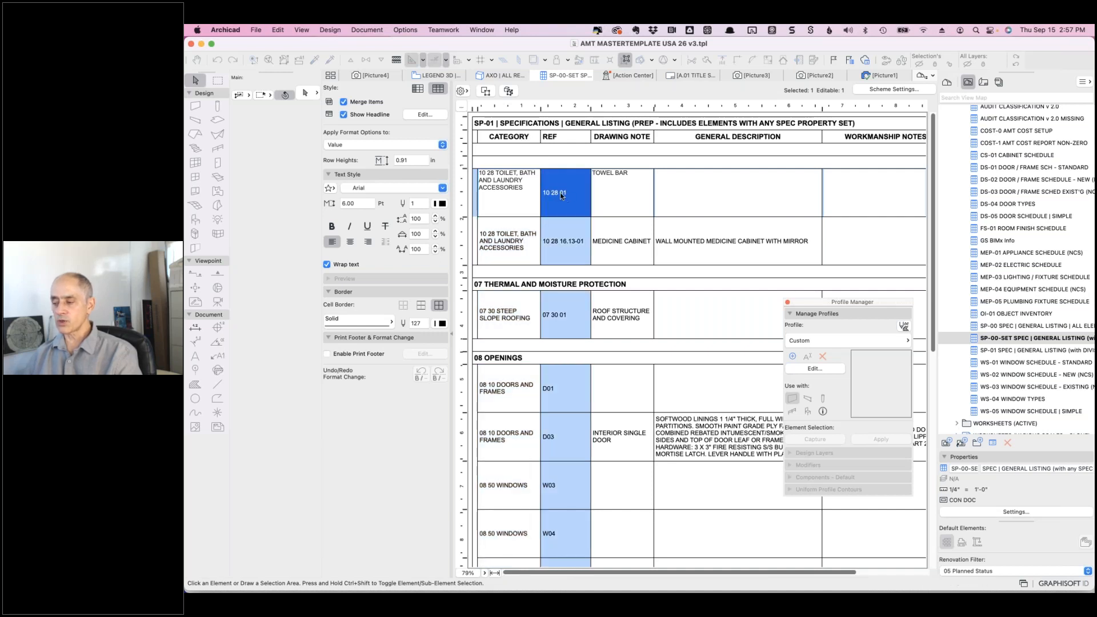
pyautogui.click(593, 192)
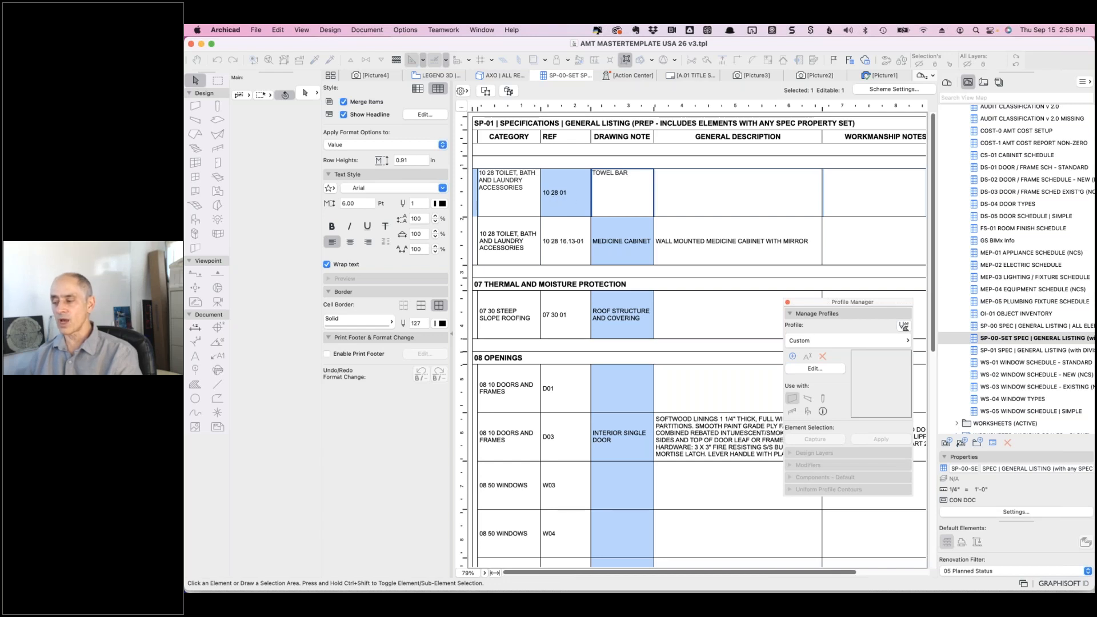
pyautogui.click(686, 244)
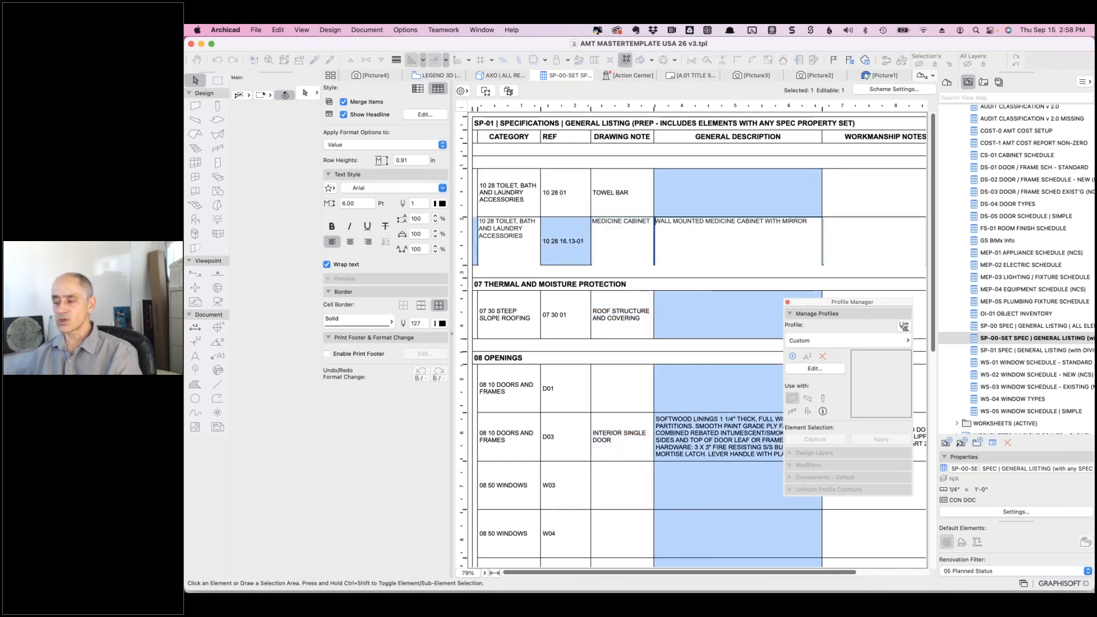
pyautogui.click(488, 93)
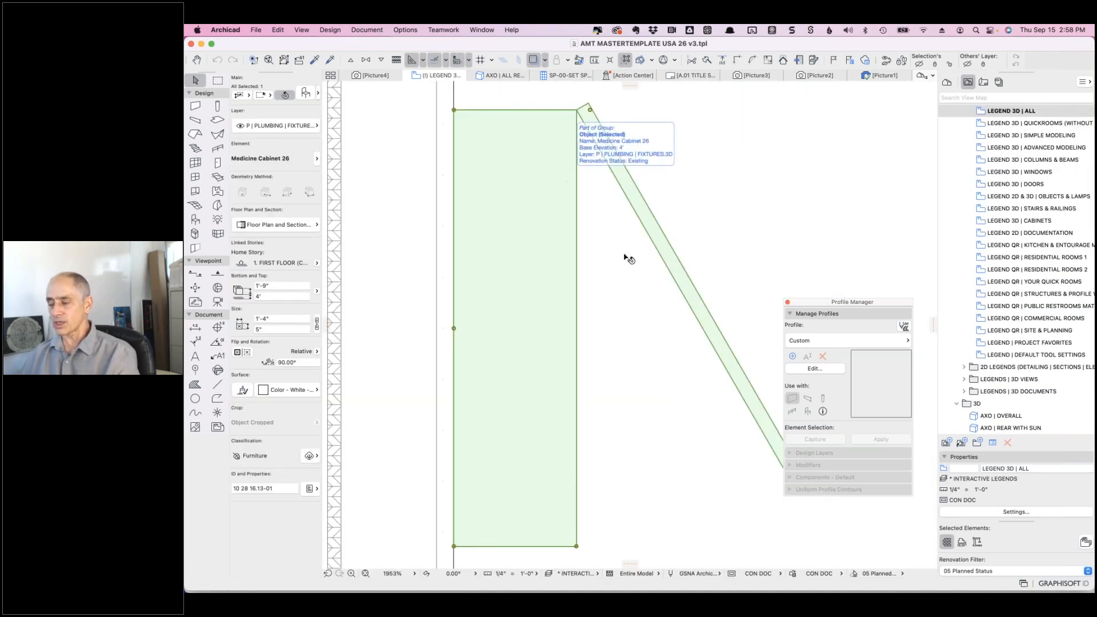
# - Zoom the plan and open Object Selection Settings for Medicine Cabinet 26
pyautogui.scroll(-3, 597, 288)
pyautogui.scroll(-8, 597, 288)
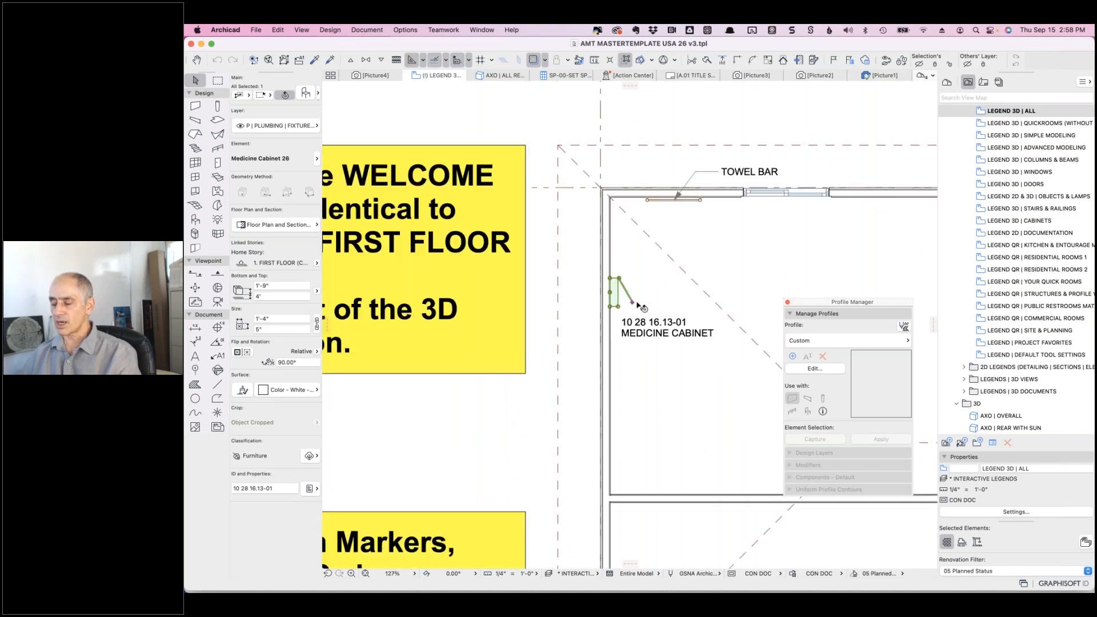
pyautogui.scroll(2, 636, 302)
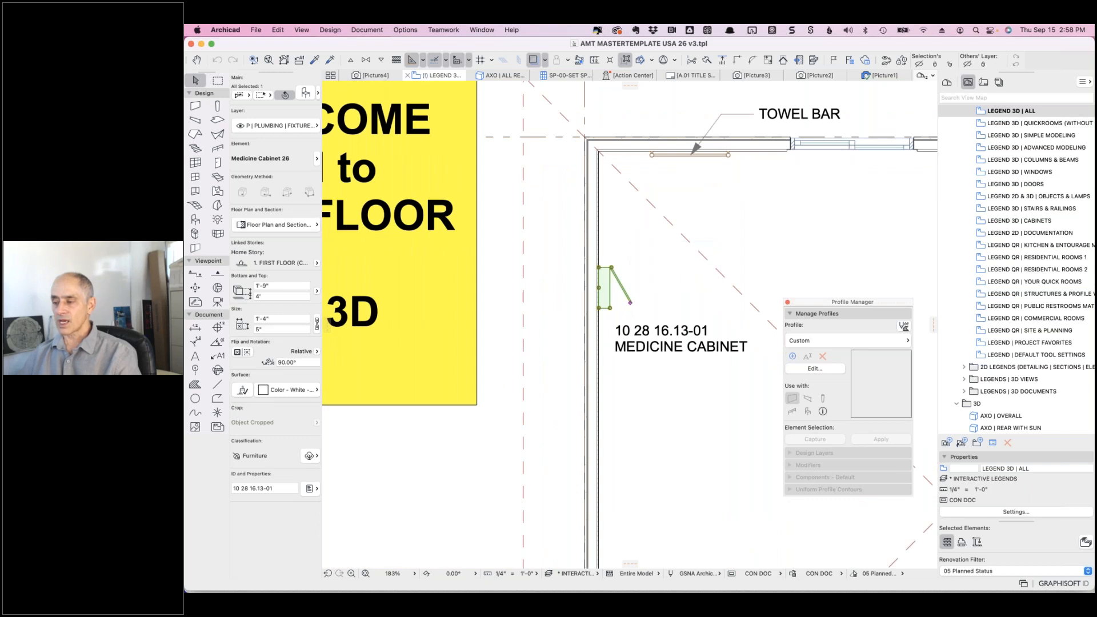
pyautogui.click(308, 94)
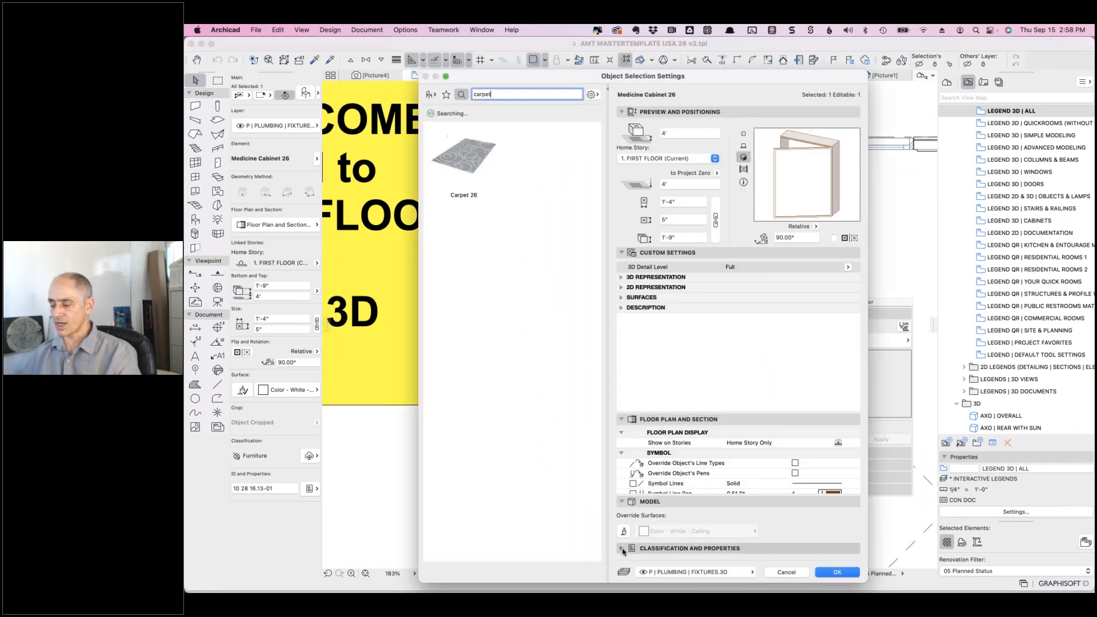
# - Inspect the cabinet's CATEGORY, DRAWING NOTE and GENERAL DESCRIPTION properties, then cancel
pyautogui.click(669, 548)
pyautogui.scroll(-5, 679, 492)
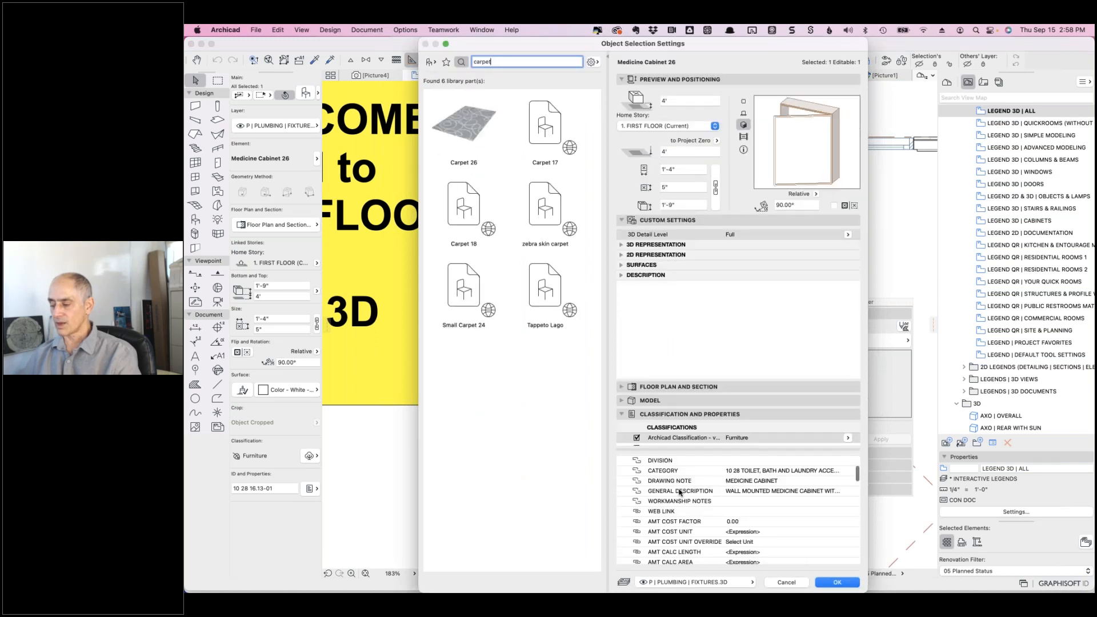
pyautogui.scroll(1, 680, 493)
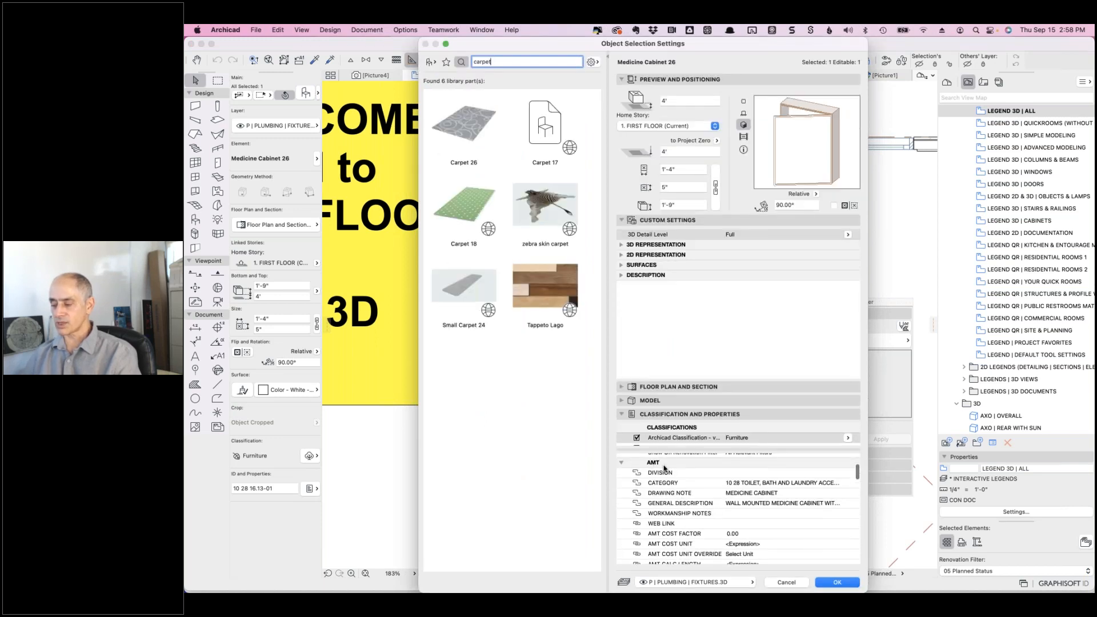
pyautogui.click(758, 484)
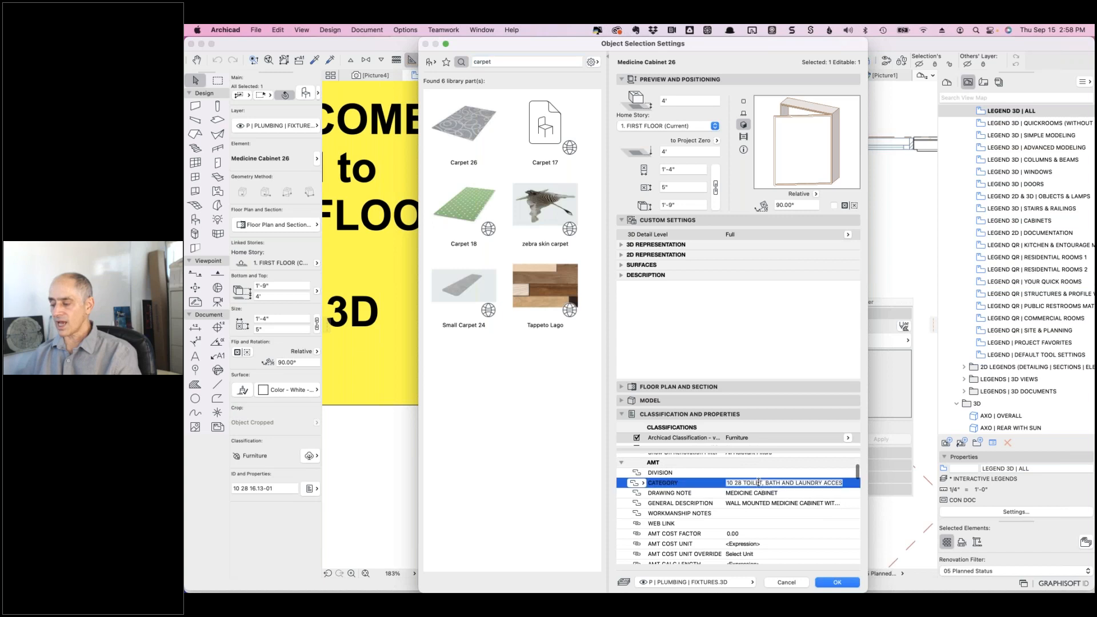
pyautogui.click(758, 493)
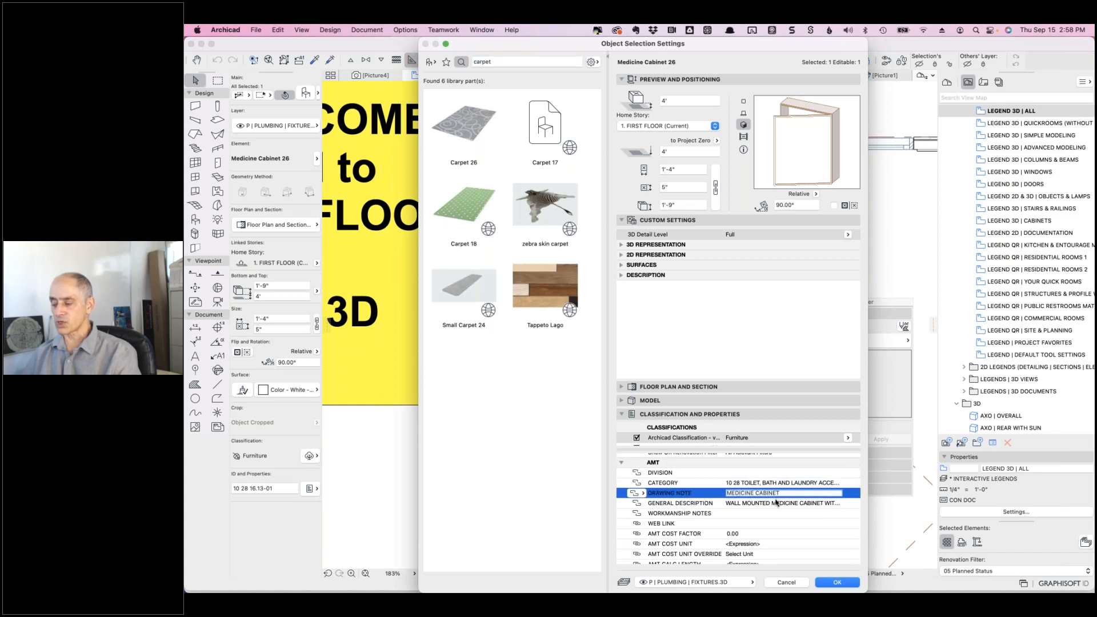
pyautogui.click(774, 504)
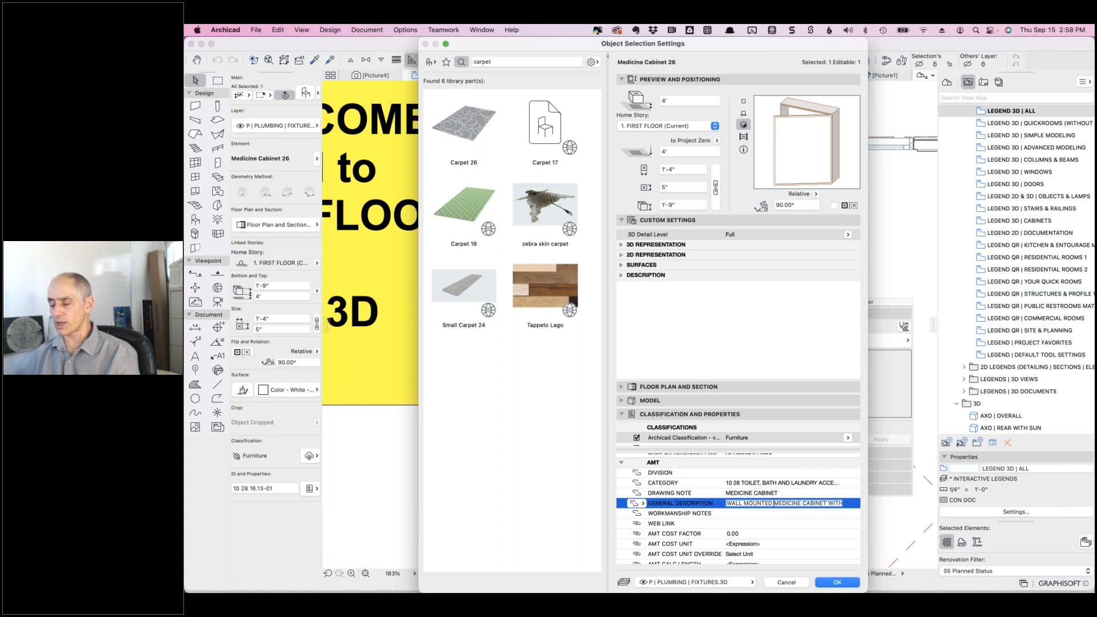
pyautogui.click(777, 493)
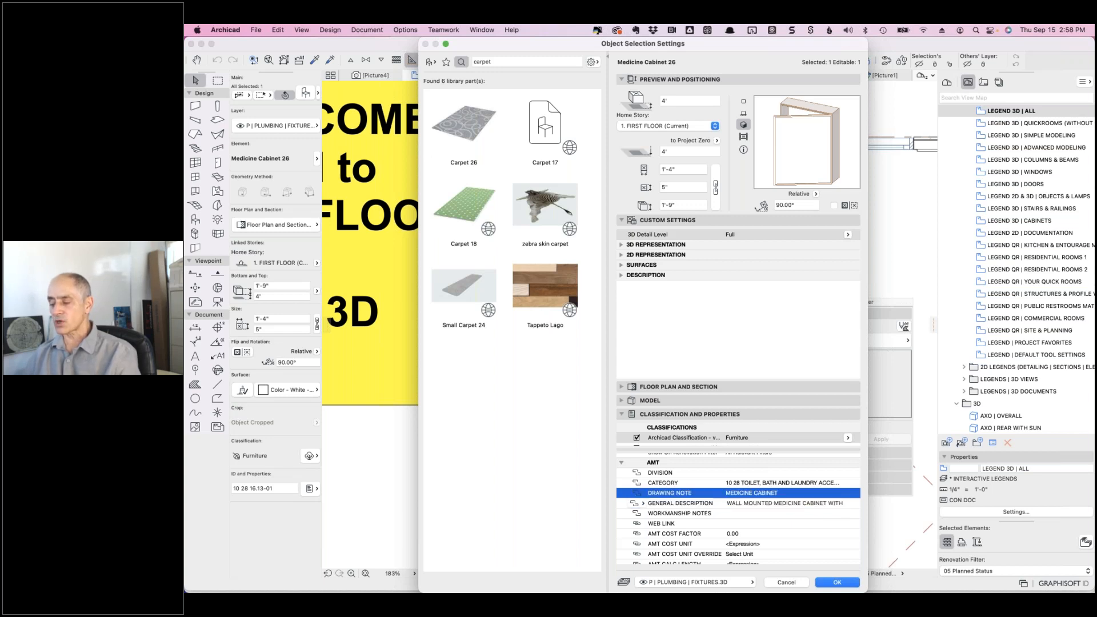
pyautogui.click(787, 582)
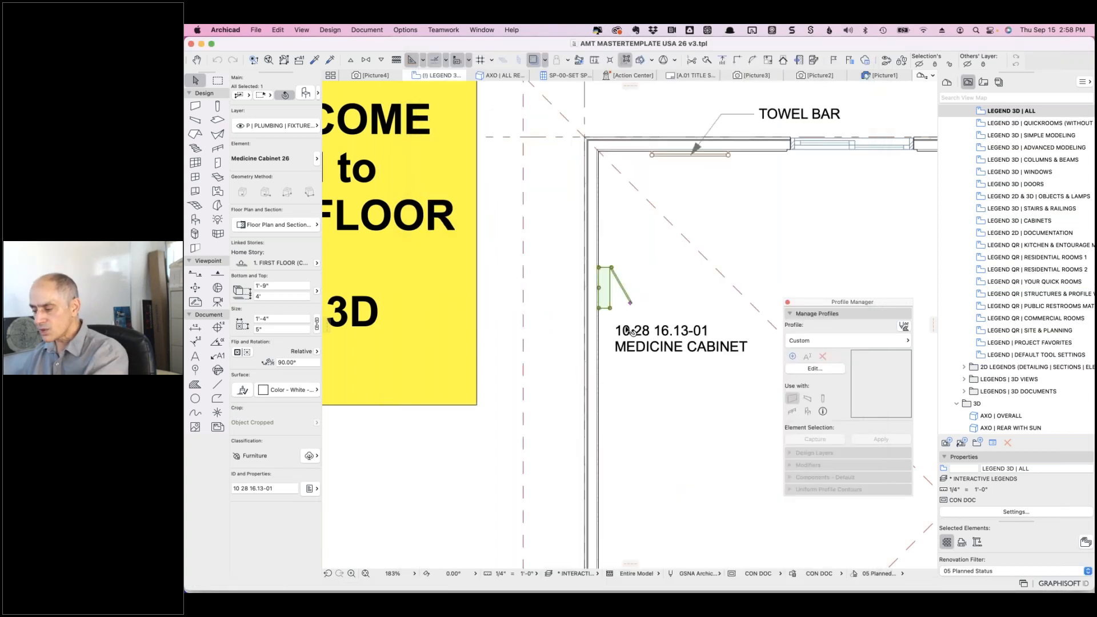
# - Drag the medicine cabinet and its label lower down the wall, then reopen its settings
pyautogui.press('super+d')
pyautogui.click(609, 308)
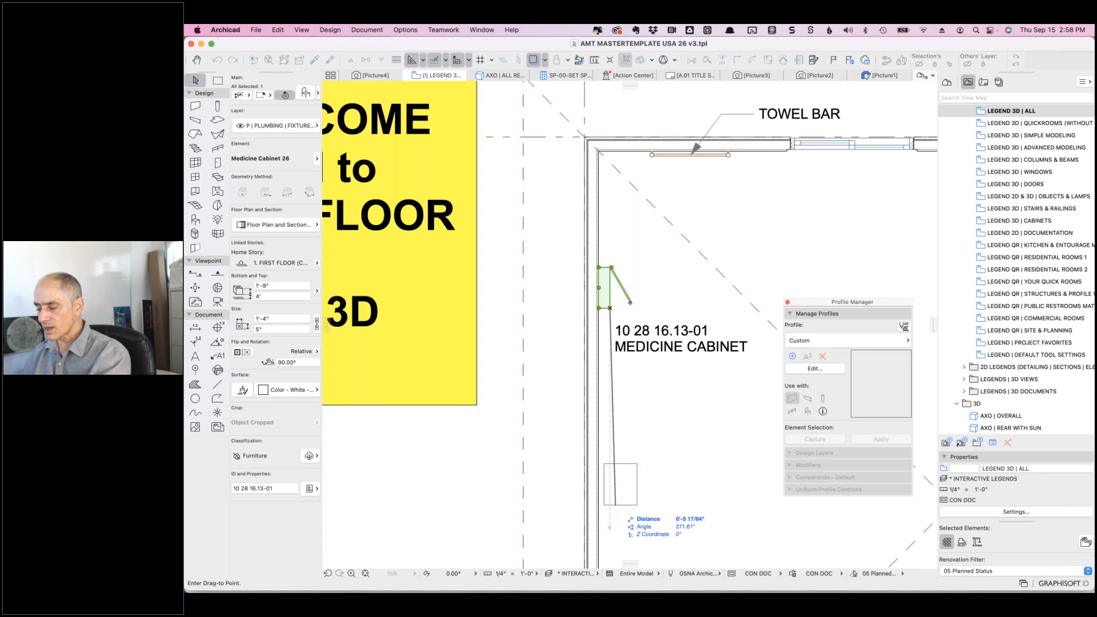
pyautogui.click(631, 505)
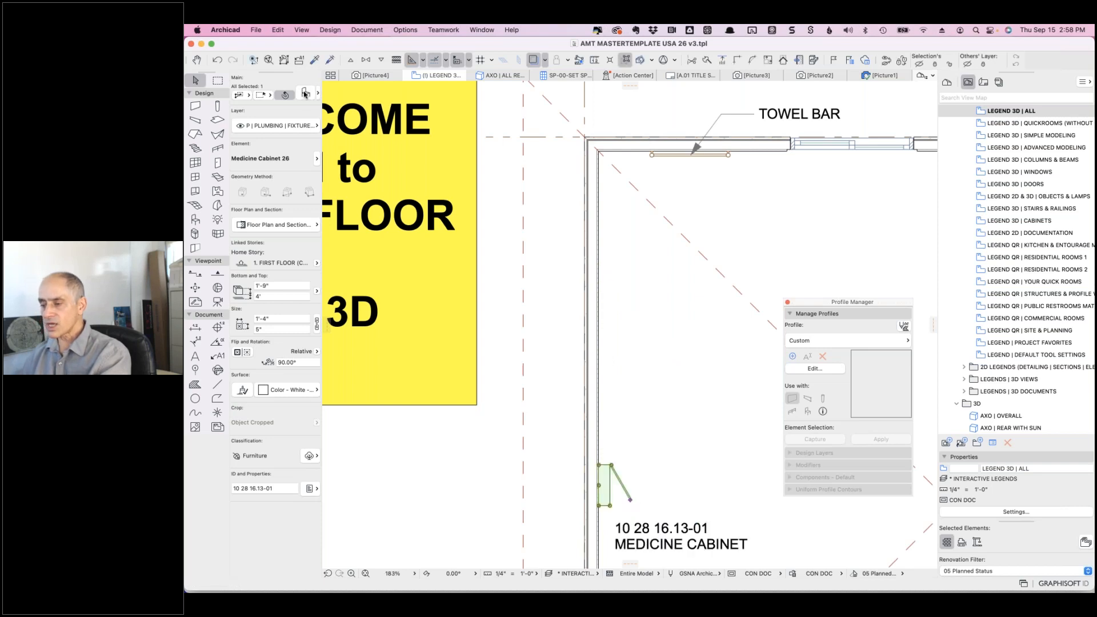
pyautogui.click(305, 94)
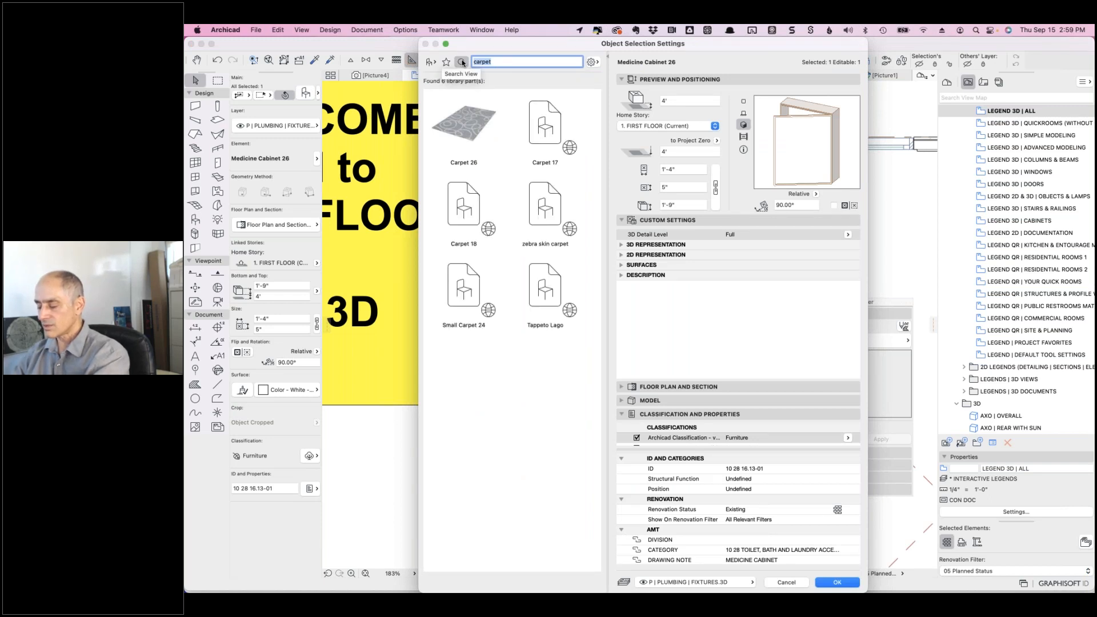
# - Search the library for 'cabinet' and swap the object for Base Cabinet Corner L 26
pyautogui.write('cabinet')
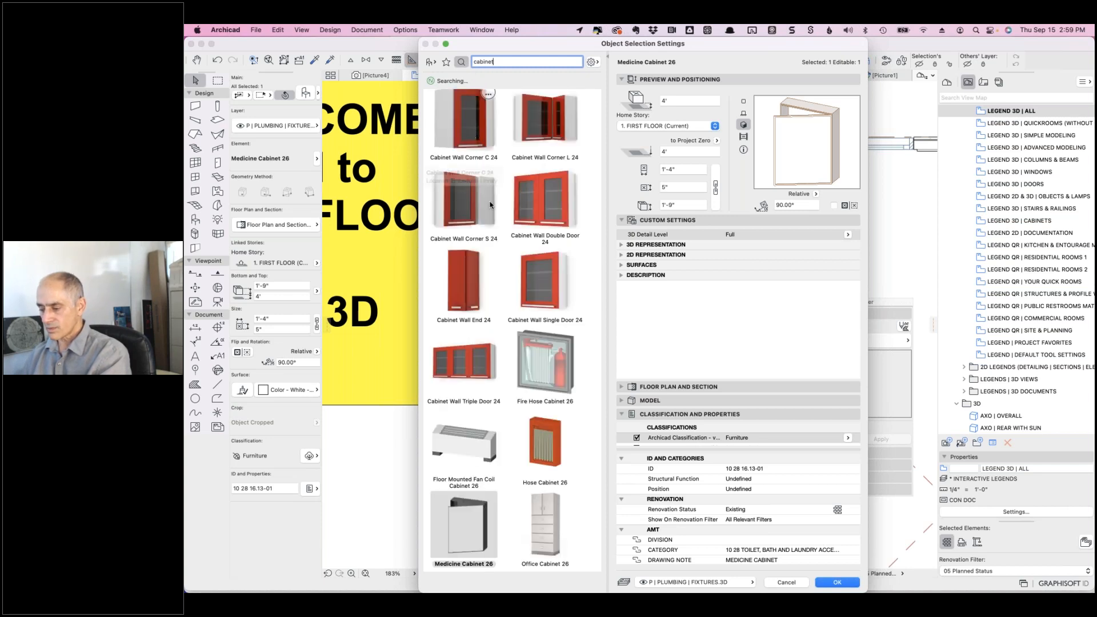
pyautogui.scroll(-5, 562, 465)
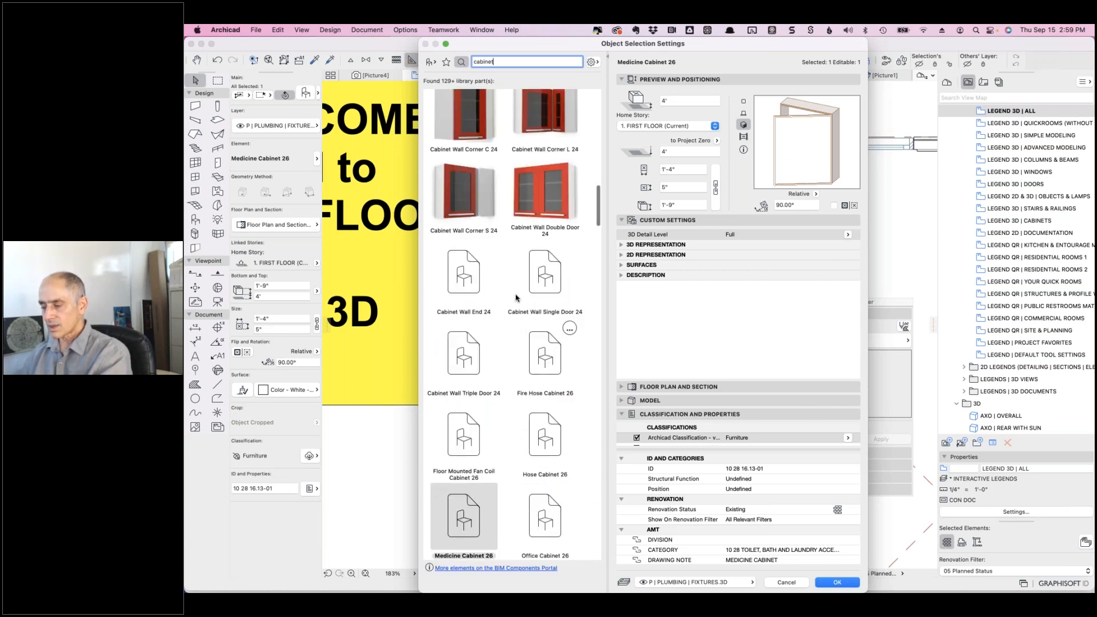
pyautogui.scroll(-3, 516, 420)
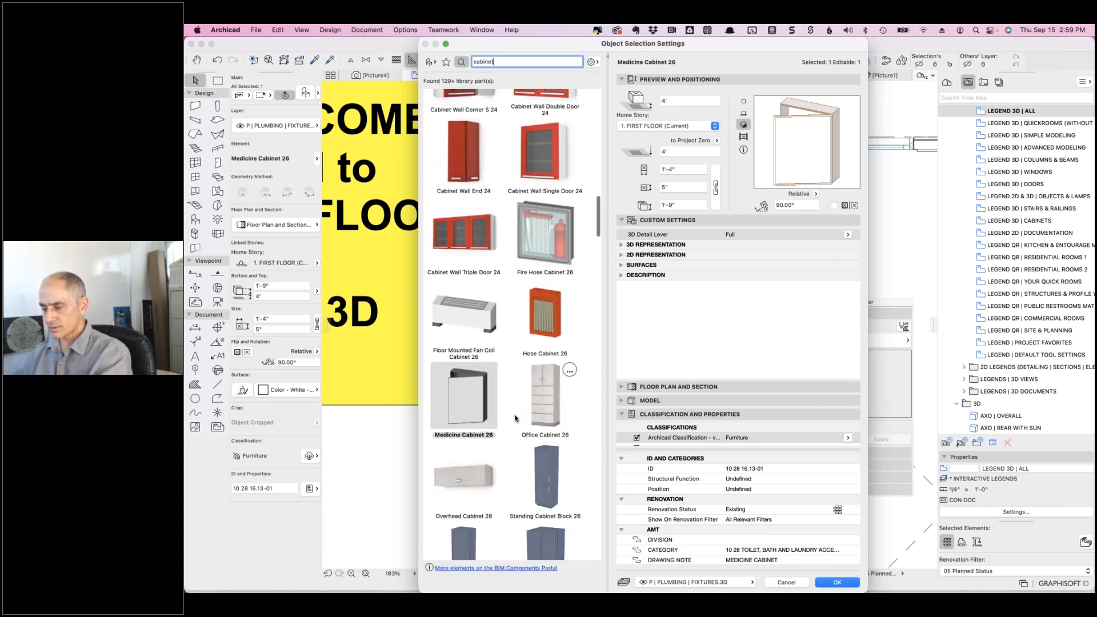
pyautogui.scroll(-10, 518, 415)
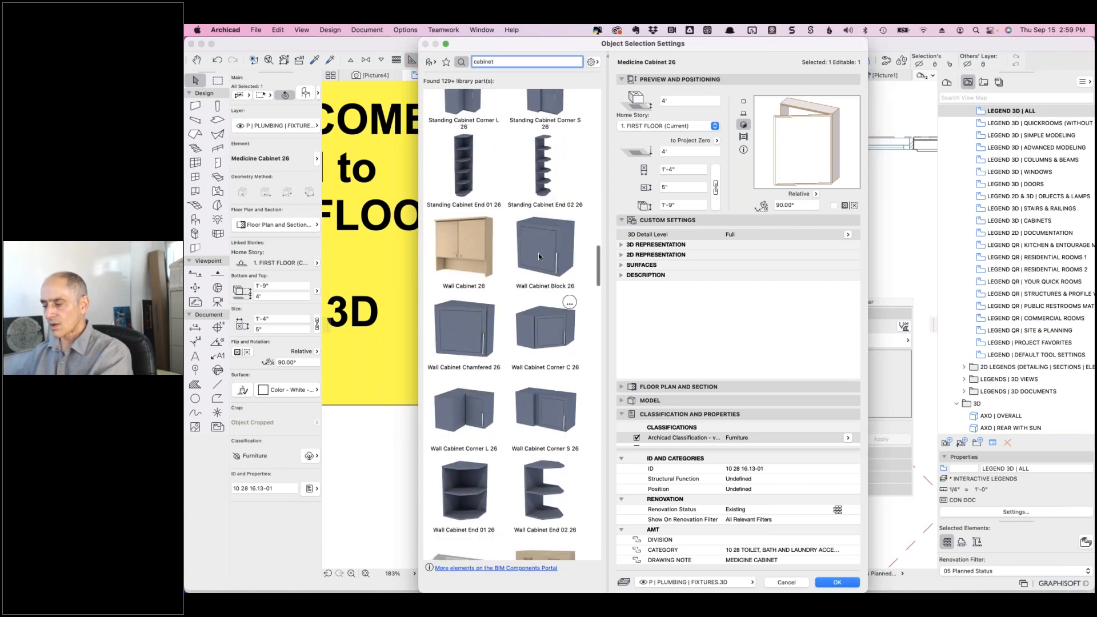
pyautogui.scroll(-6, 509, 356)
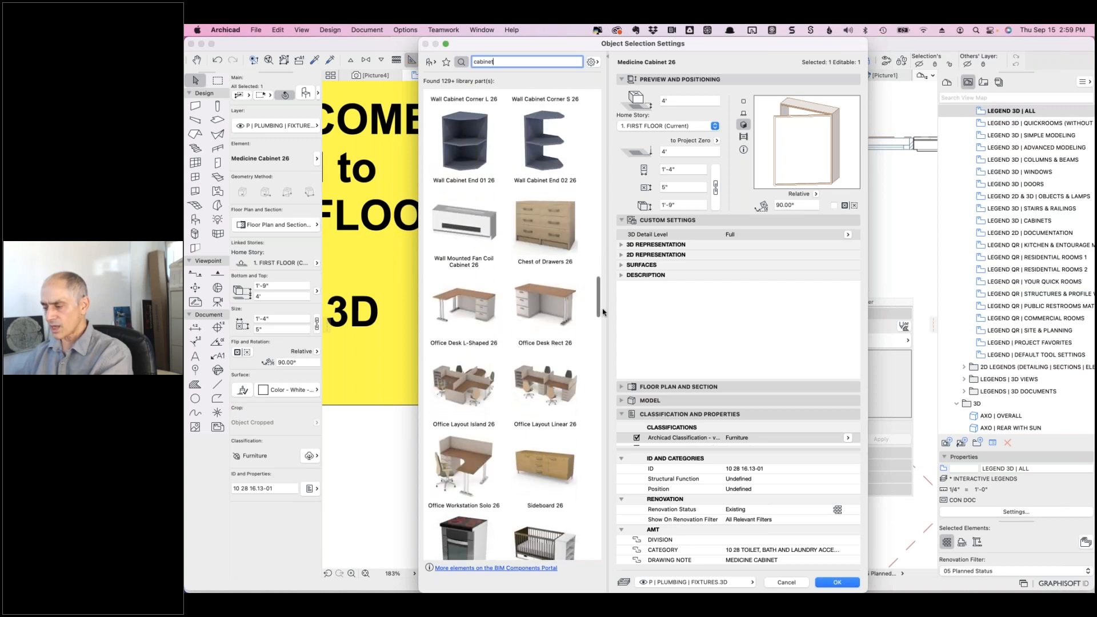
pyautogui.moveTo(598, 305); pyautogui.dragTo(609, 65)
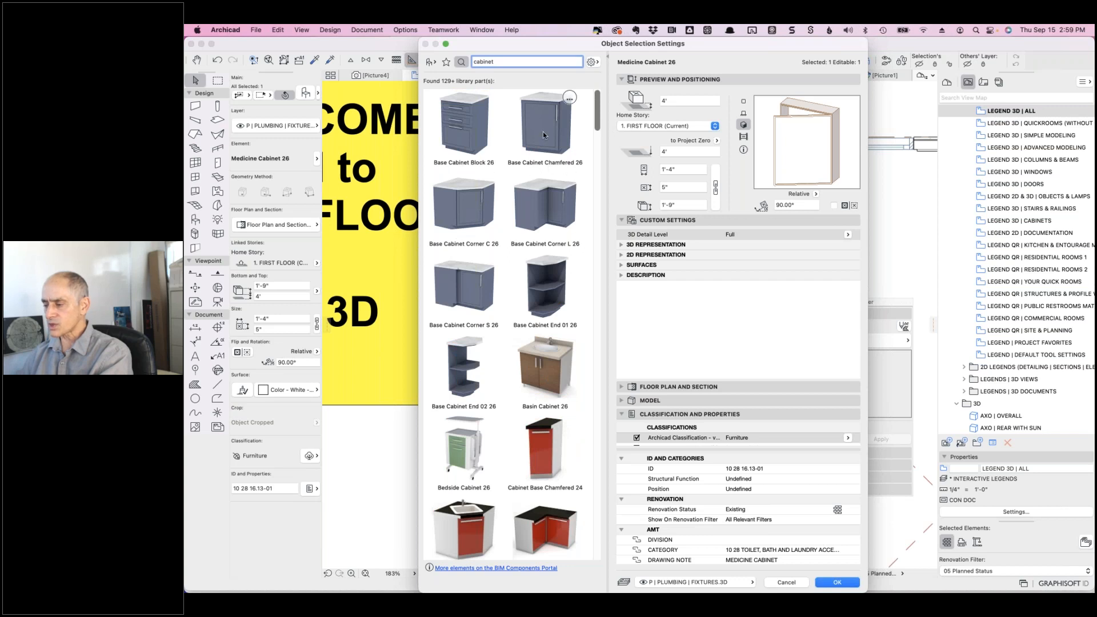
pyautogui.click(552, 191)
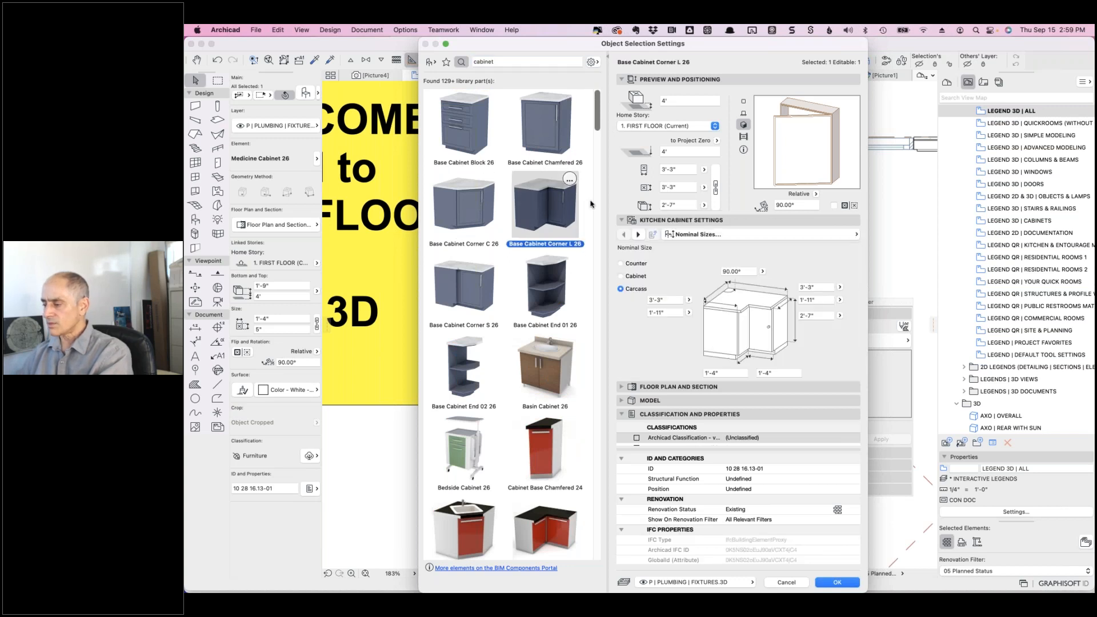
pyautogui.click(835, 581)
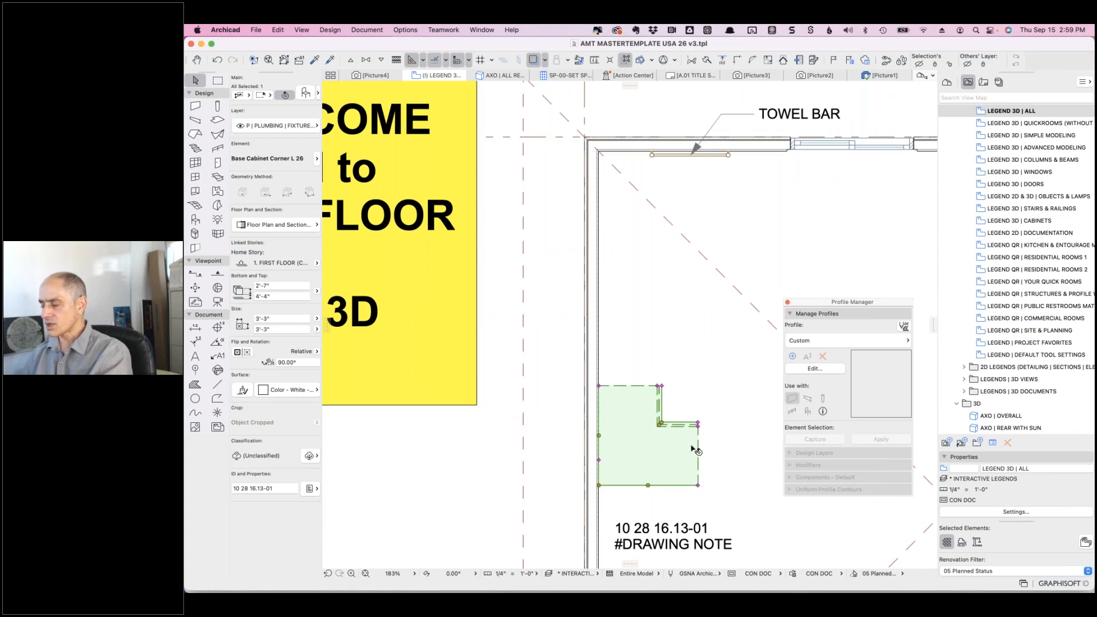
# - Enable the corner cabinet's Archicad Classification and try 'fixtur' and 'cabi' searches in the picker
pyautogui.click(306, 95)
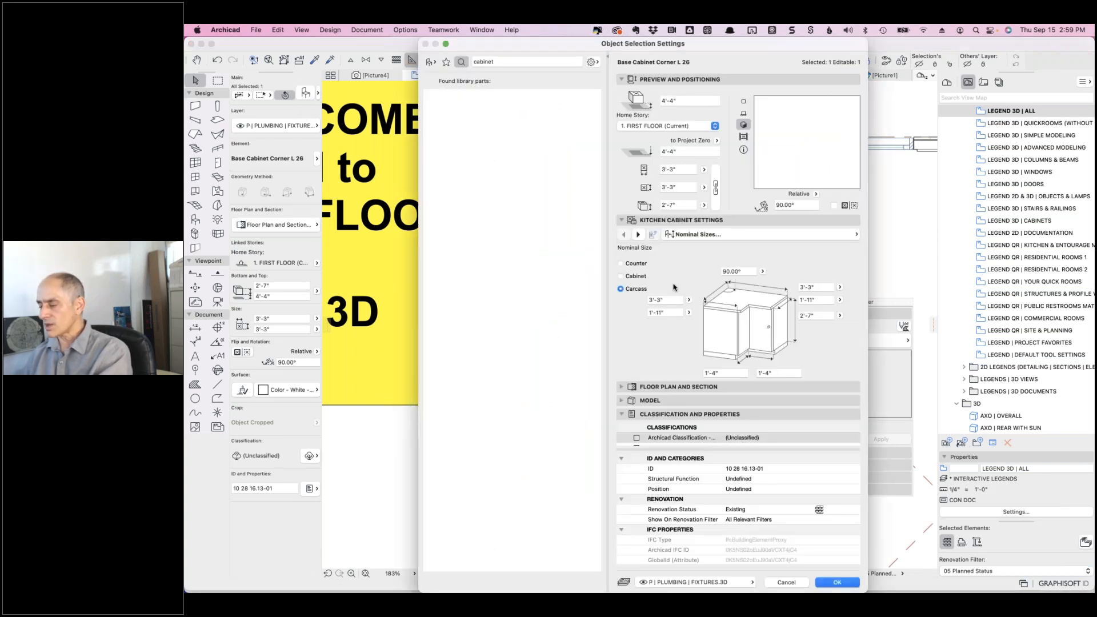
pyautogui.scroll(-5, 697, 503)
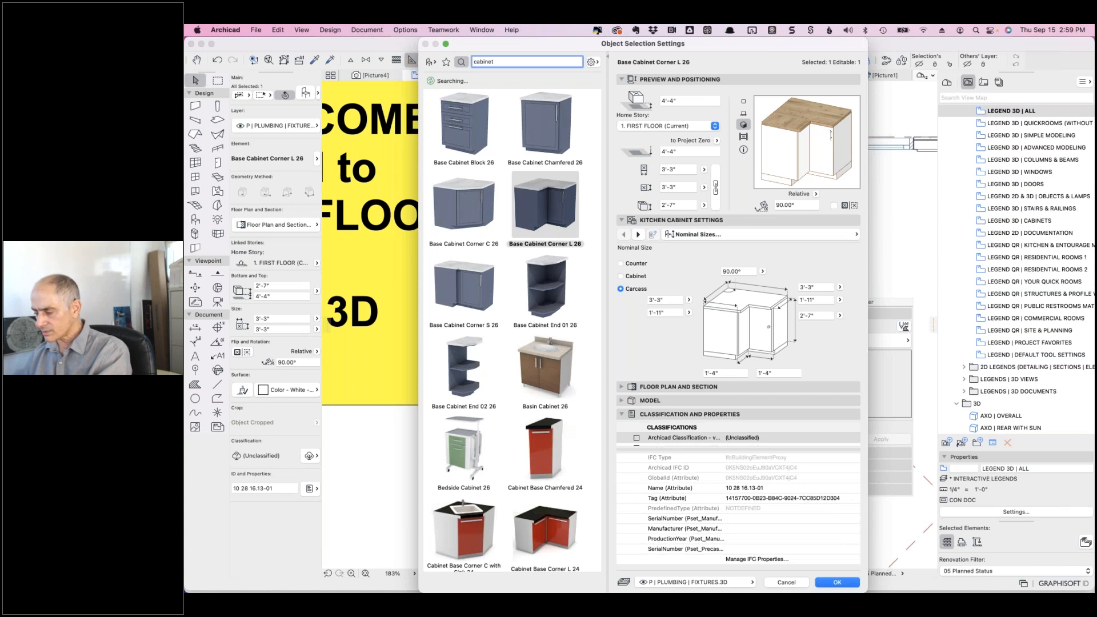
pyautogui.moveTo(636, 446); pyautogui.dragTo(657, 470)
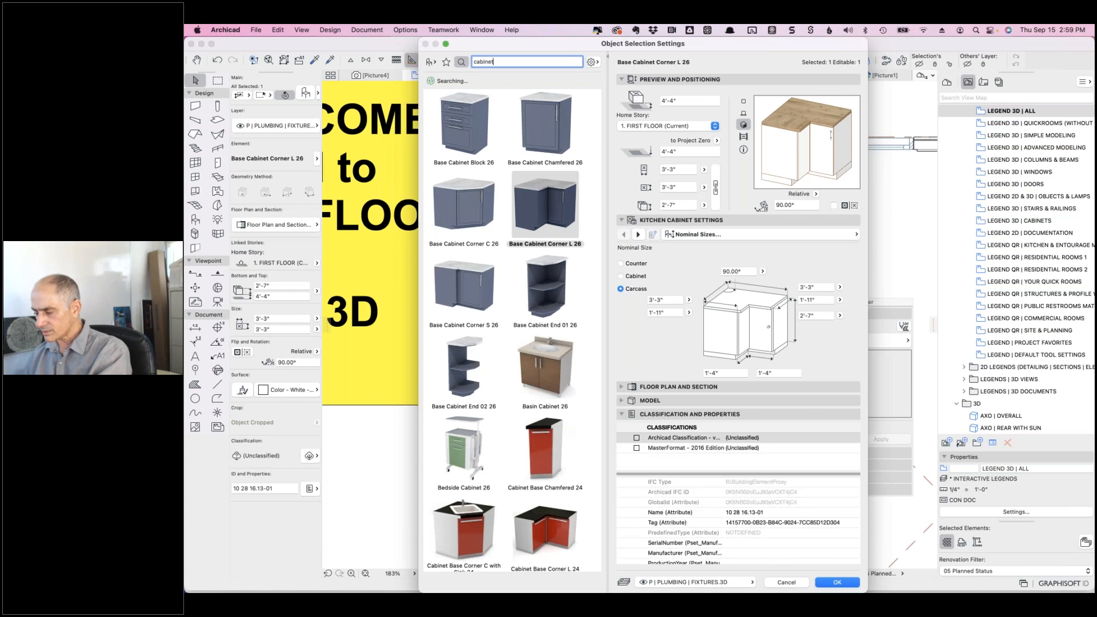
pyautogui.click(636, 438)
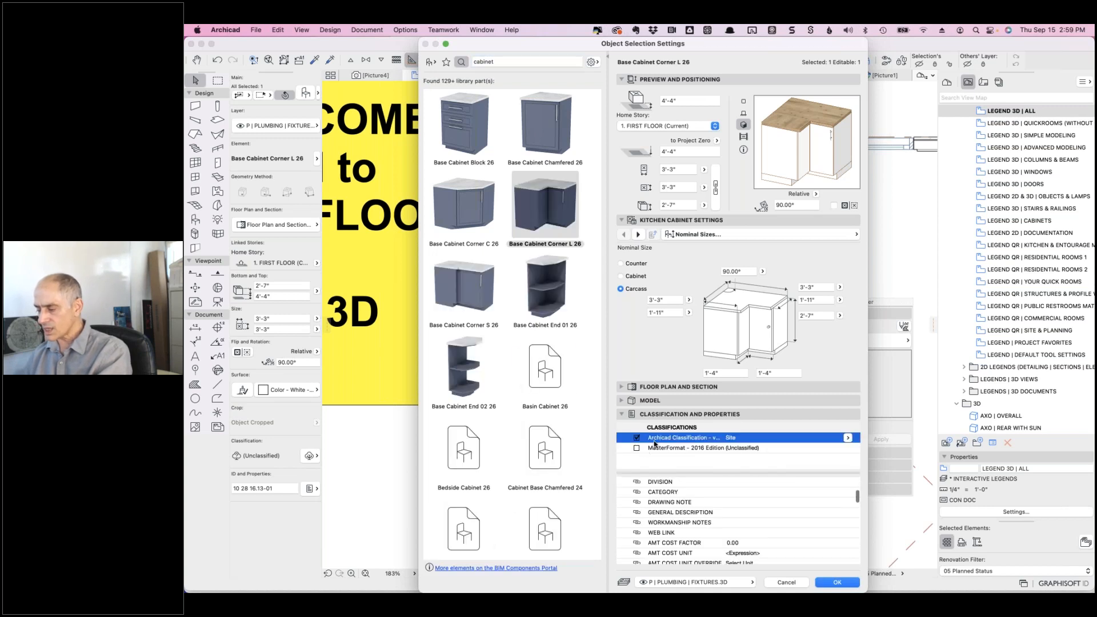
pyautogui.click(847, 438)
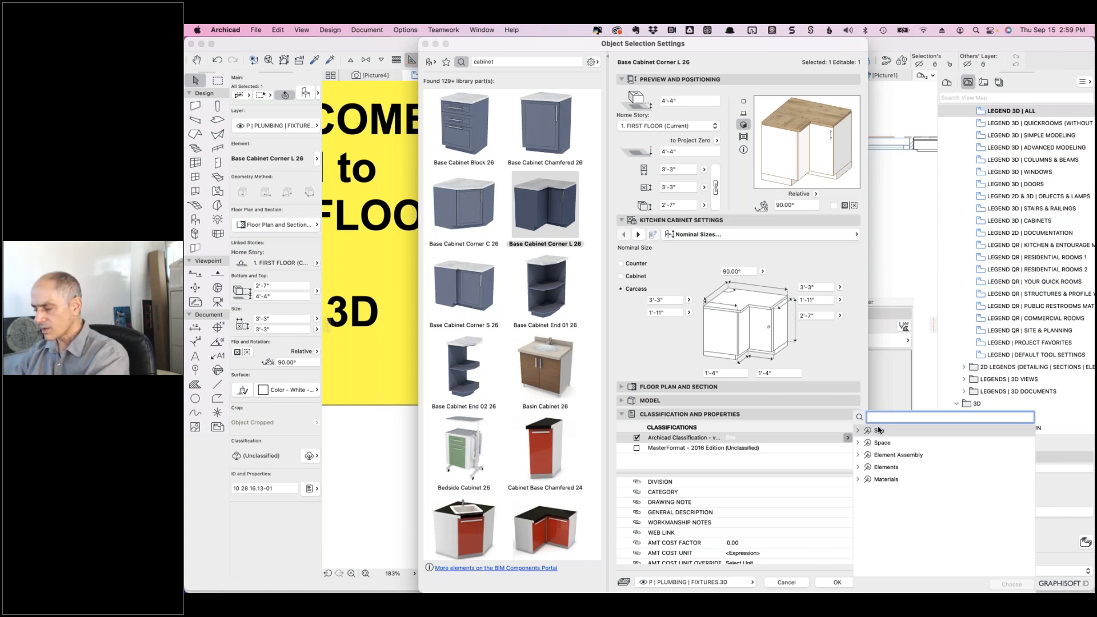
pyautogui.write('fixtur')
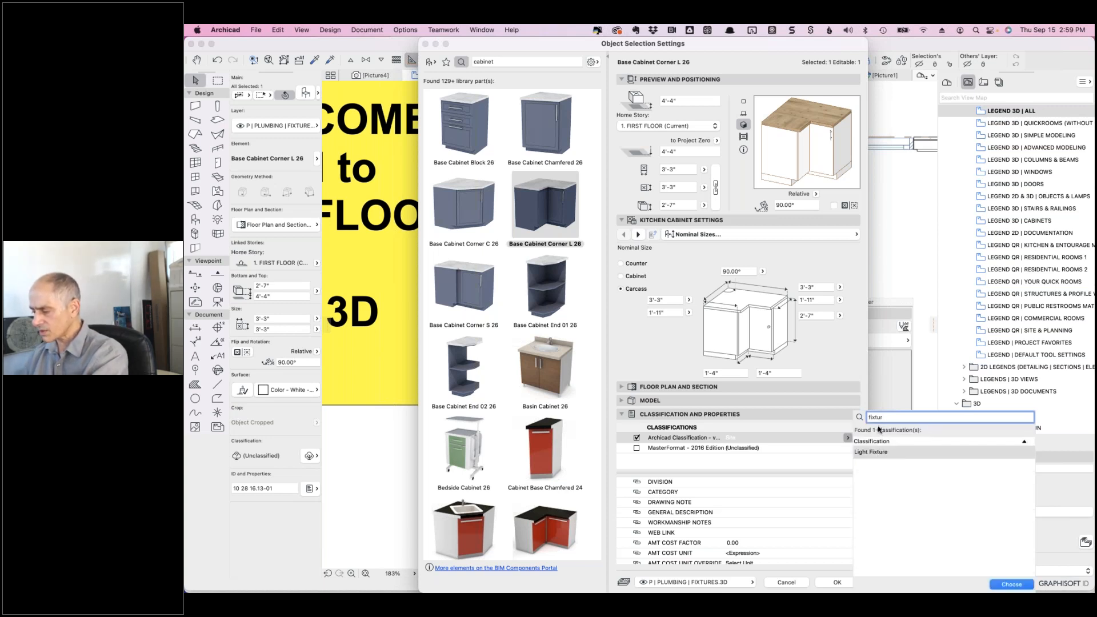
pyautogui.press('super+a')
pyautogui.write('ca')
pyautogui.press('BackSpace')
pyautogui.press('BackSpace')
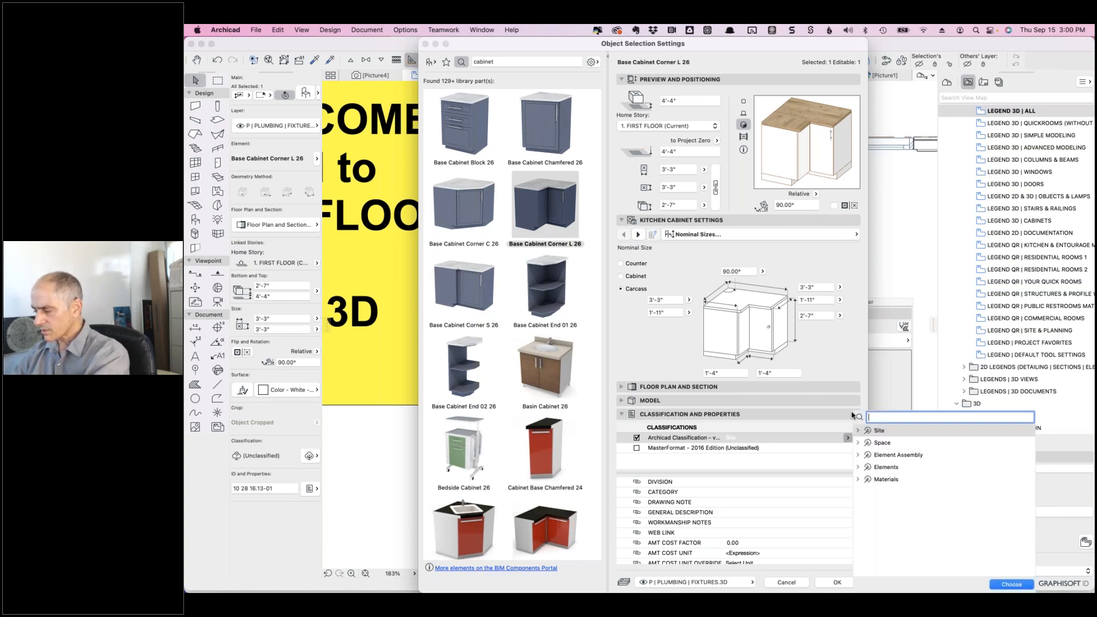
pyautogui.write('cabin')
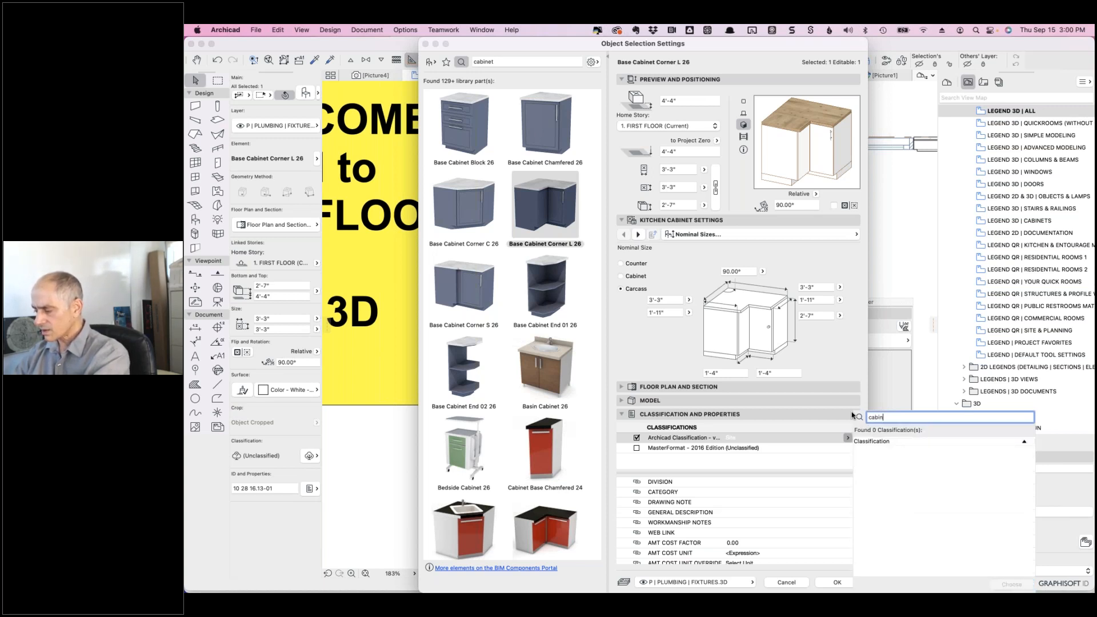
pyautogui.press('BackSpace')
pyautogui.press('BackSpace')
pyautogui.press('BackSpace')
pyautogui.press('BackSpace')
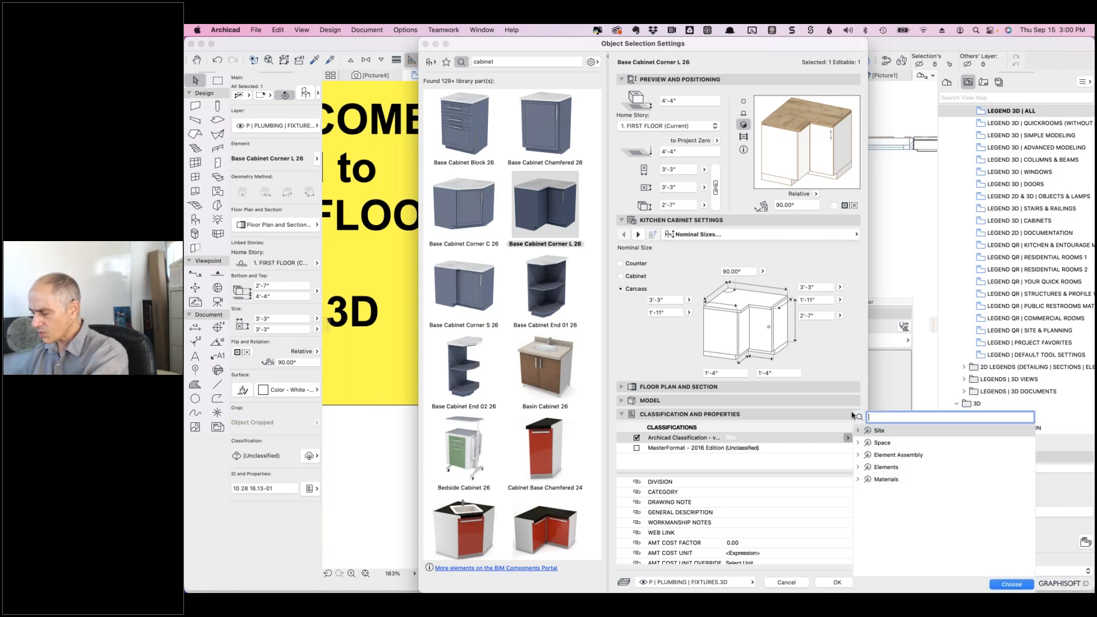
# - Assign Member from Elements > Construction Element as the cabinet's Archicad classification
pyautogui.click(858, 468)
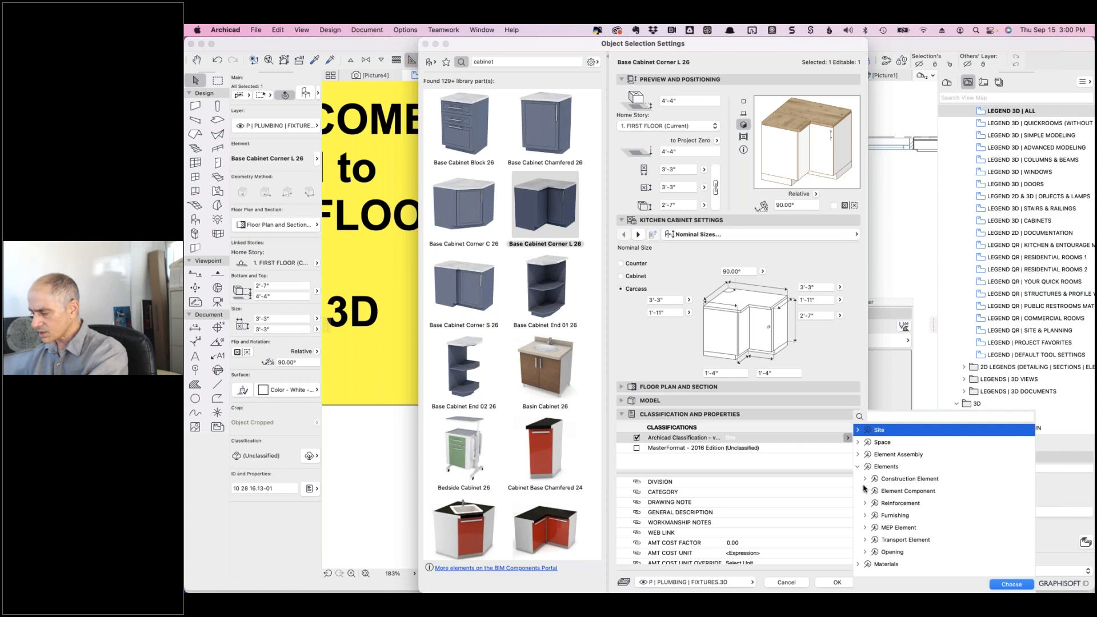
pyautogui.click(865, 480)
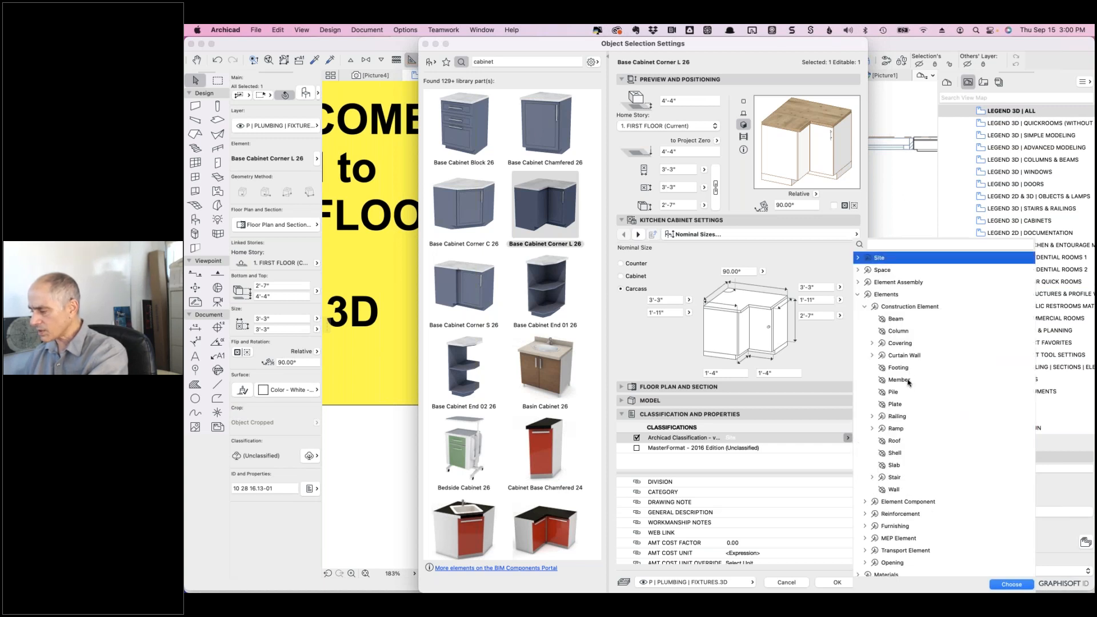
pyautogui.click(909, 381)
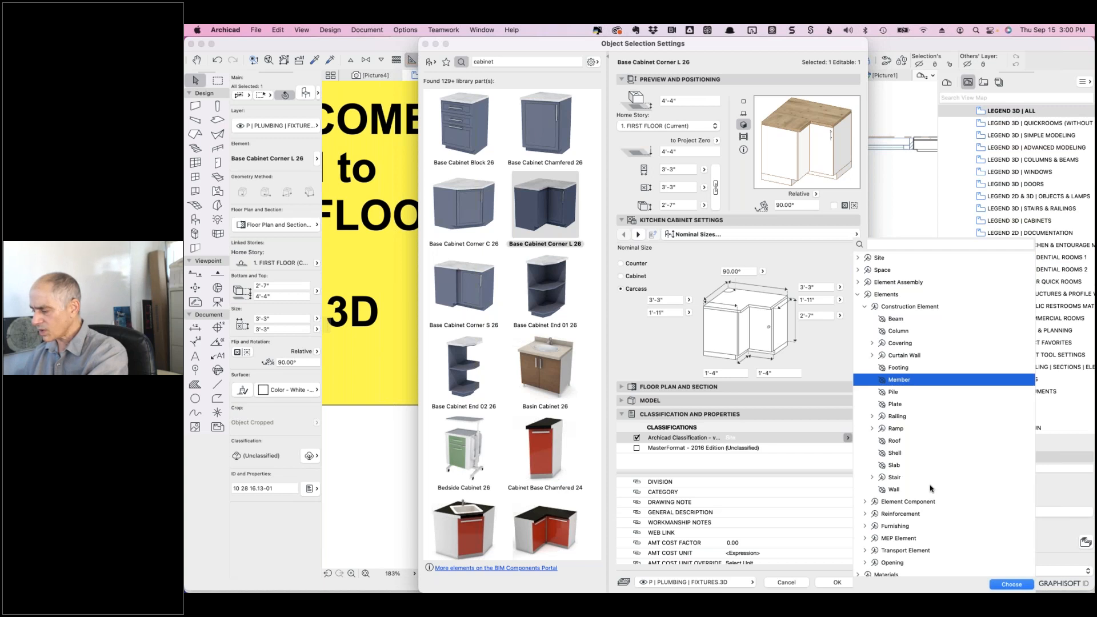
pyautogui.click(868, 538)
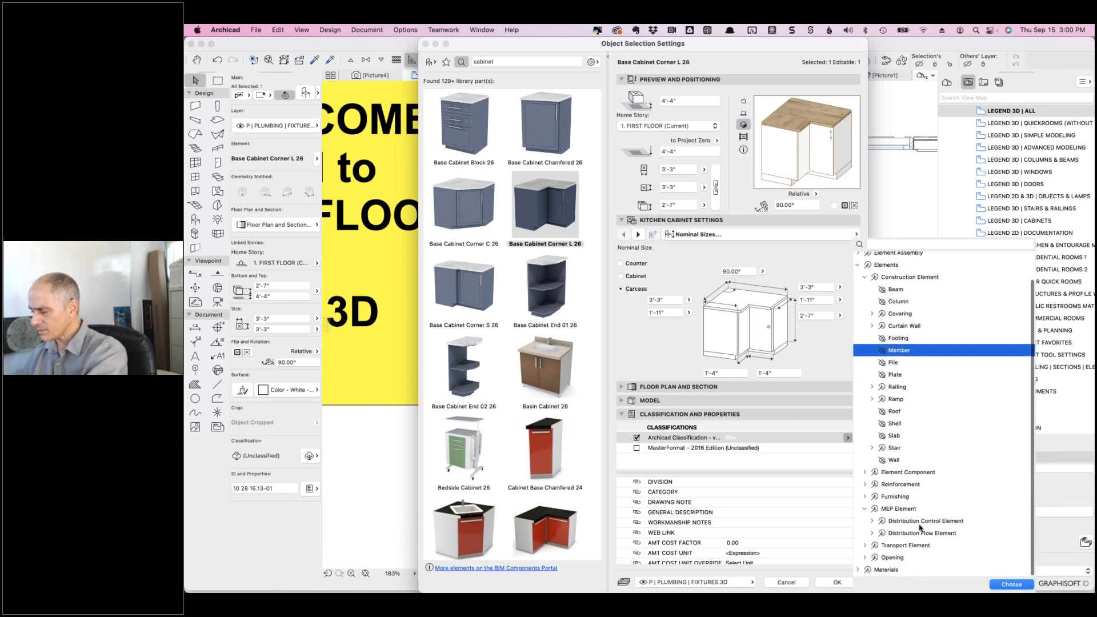
pyautogui.click(865, 473)
pyautogui.click(865, 473)
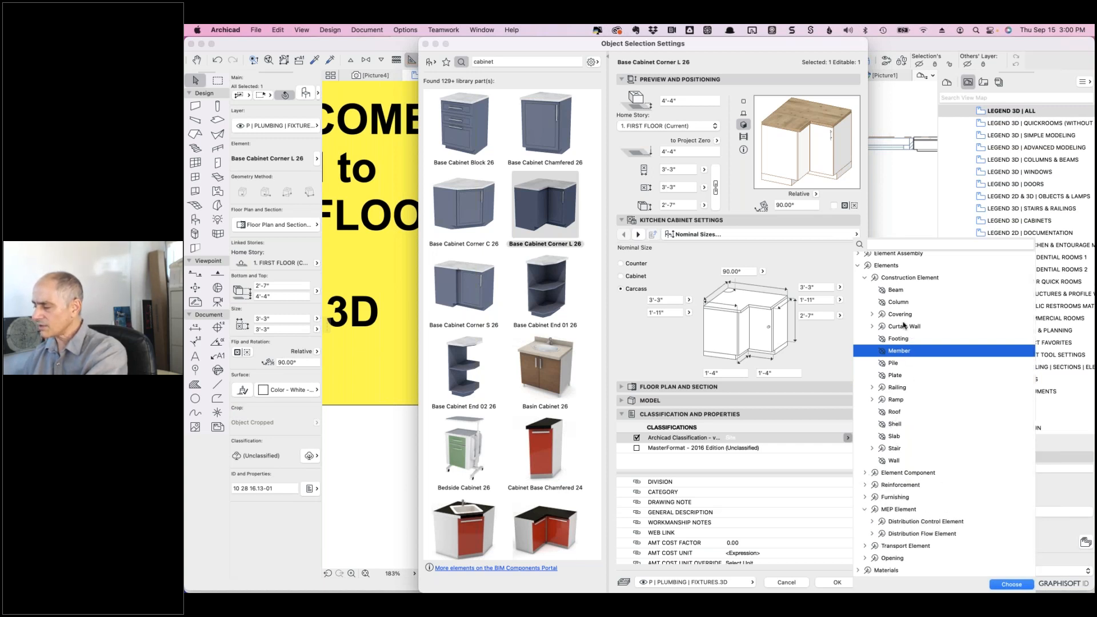
pyautogui.click(1010, 584)
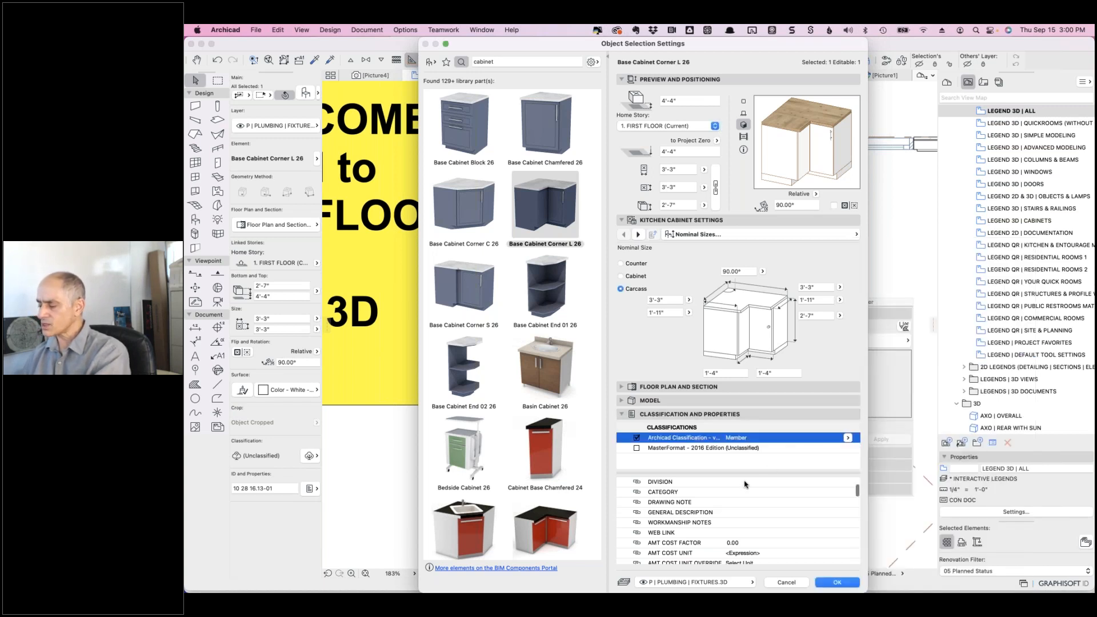
pyautogui.scroll(-3, 739, 486)
pyautogui.scroll(5, 735, 486)
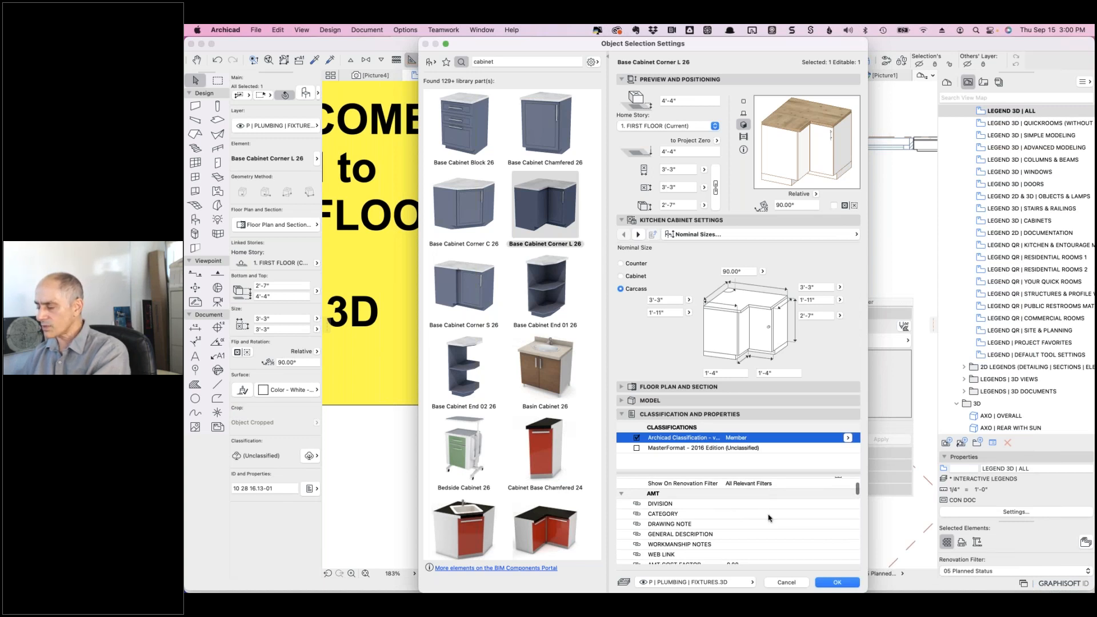
# - Enter CATEGORY 101, DRAWING NOTE BASE CABINET, and GENERAL DESCRIPTION 'MANUFACTURER INFO GOES HERE ALONG WITH INSTALLATION NOTES'
pyautogui.click(769, 513)
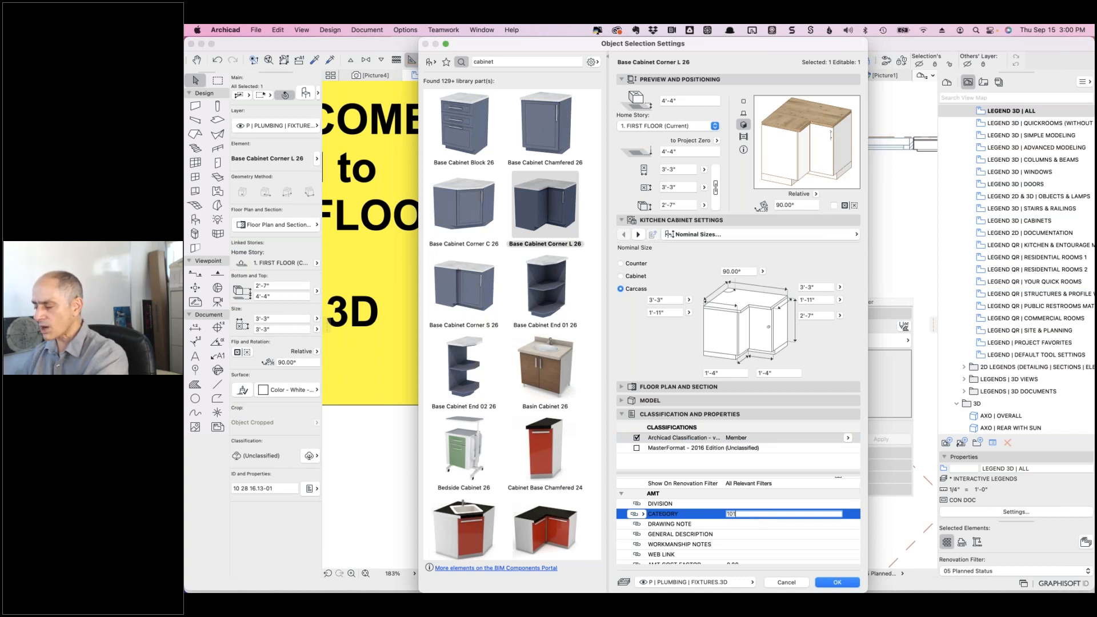
pyautogui.scroll(1, 739, 523)
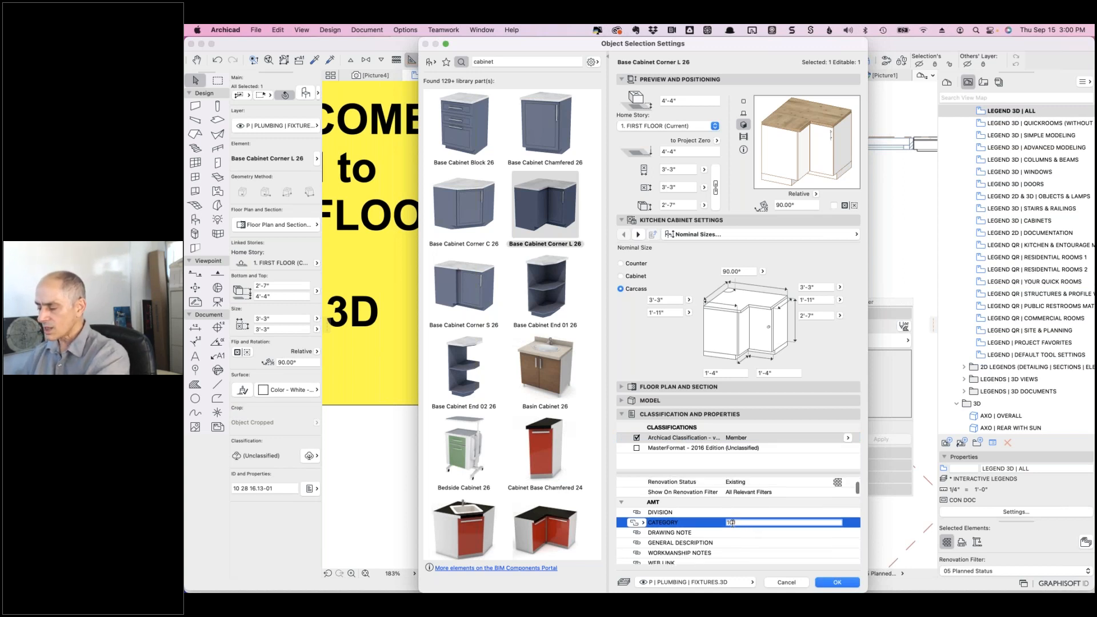
pyautogui.click(740, 532)
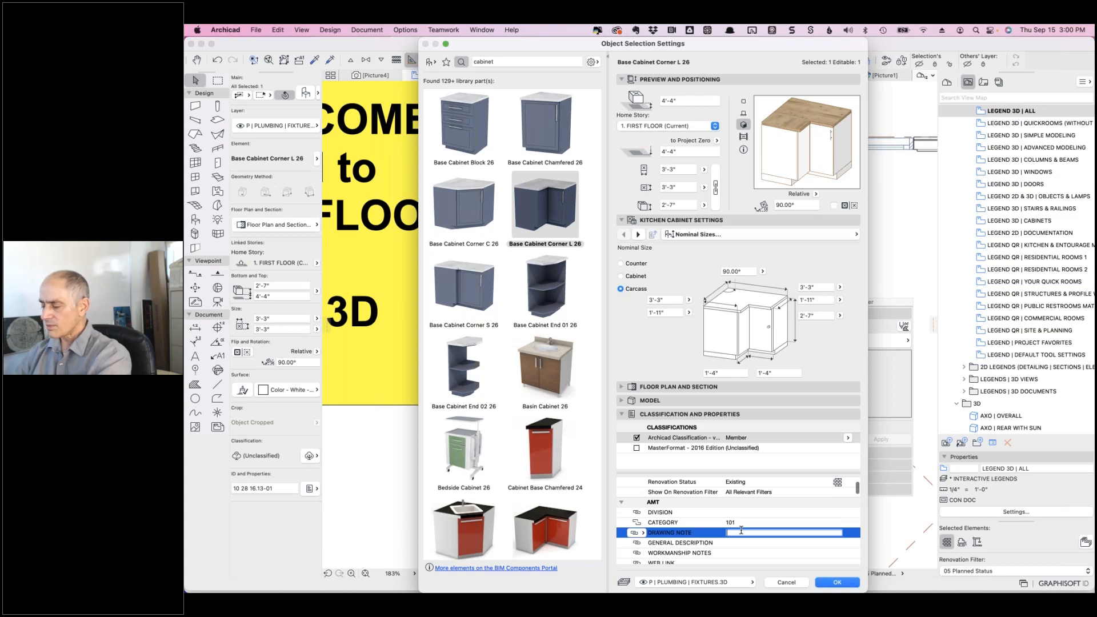
pyautogui.write('BASE CABINET')
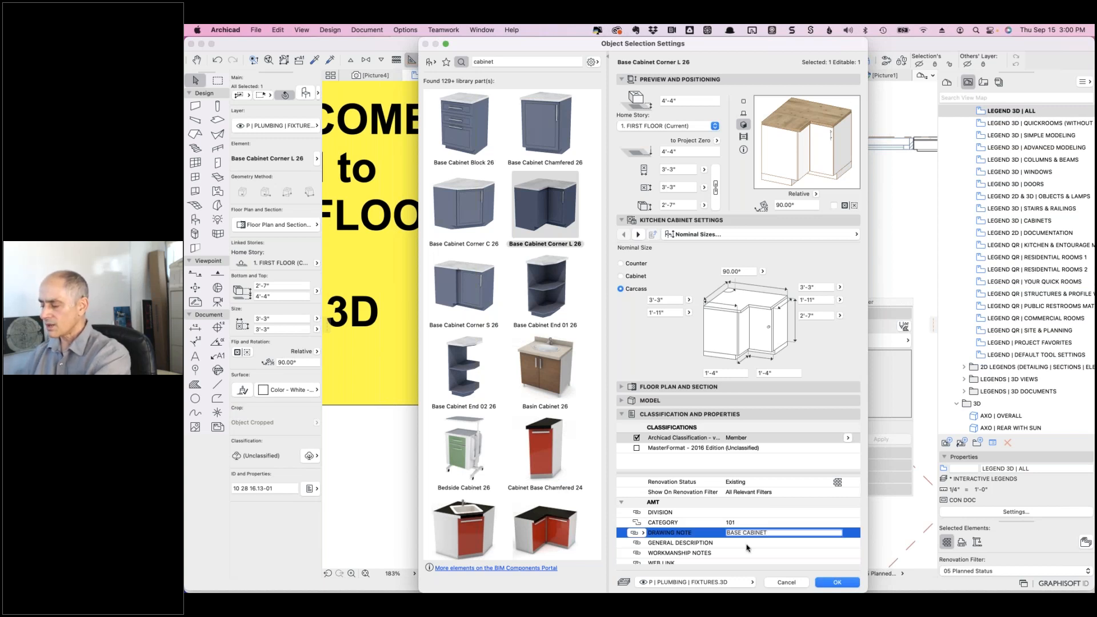
pyautogui.click(751, 542)
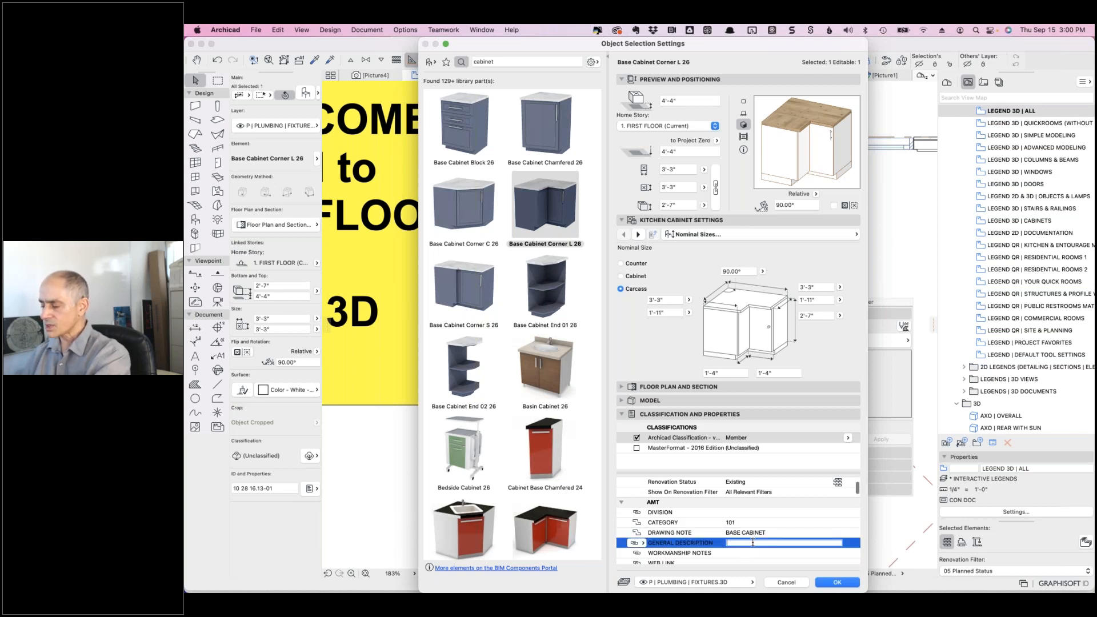
pyautogui.write('MANUFA')
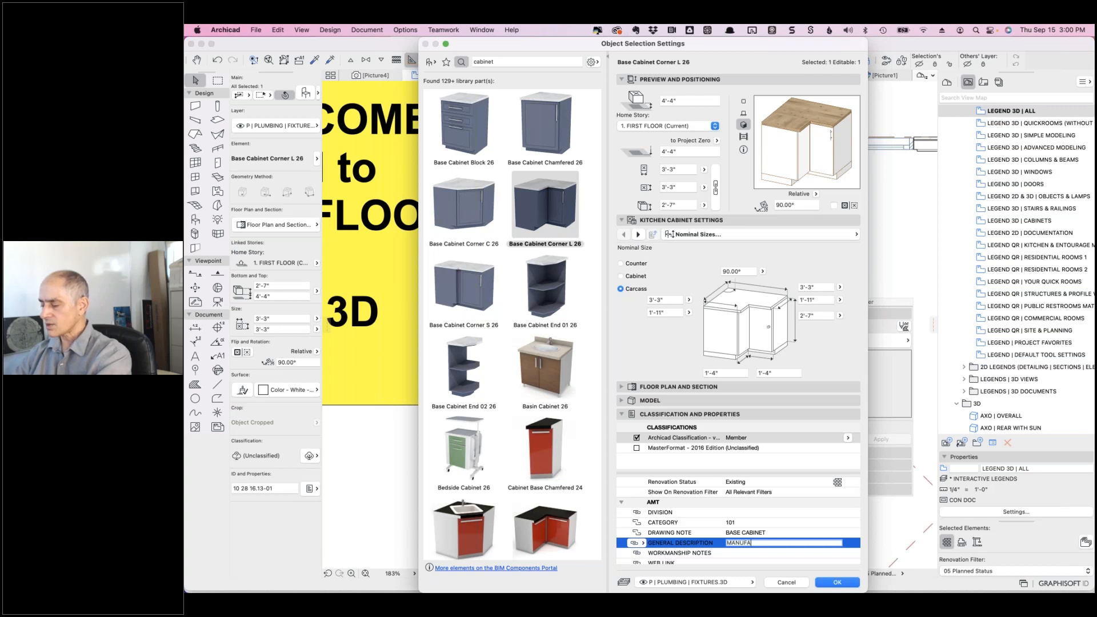
pyautogui.write('CTURER INFO ')
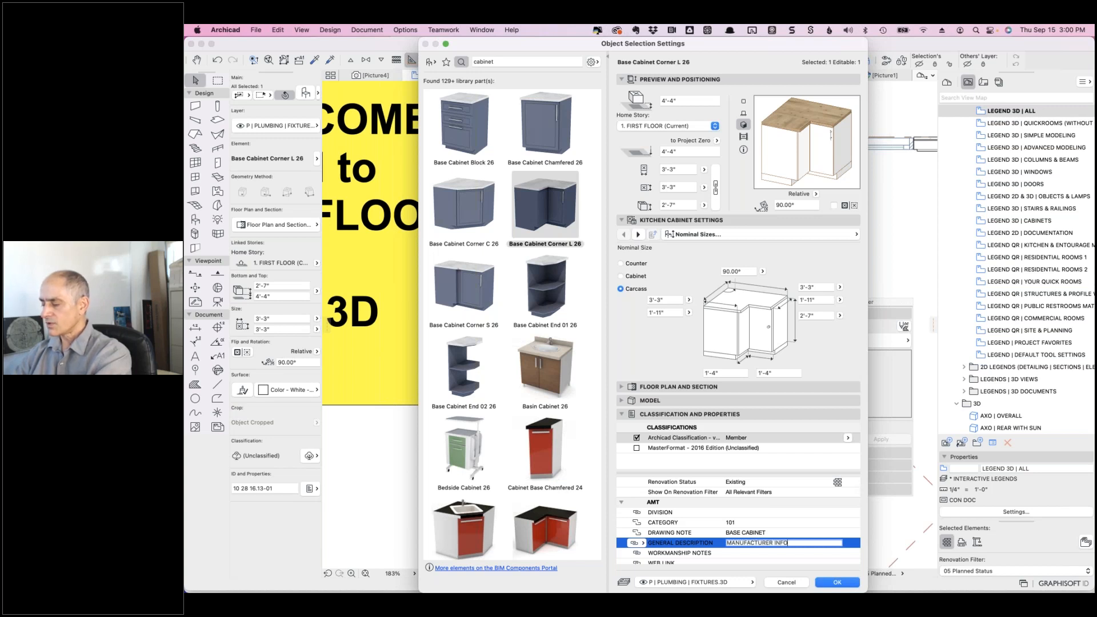
pyautogui.write('GOES HERE ALONG WITH INSTLL')
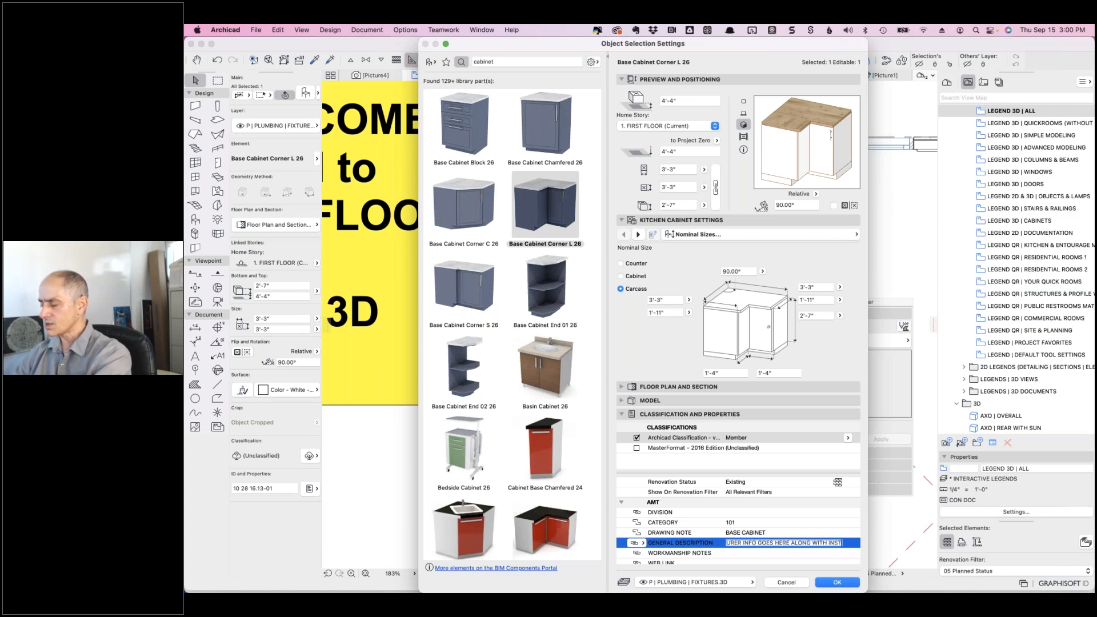
pyautogui.press('BackSpace')
pyautogui.press('BackSpace')
pyautogui.write('ALLATION NOTES')
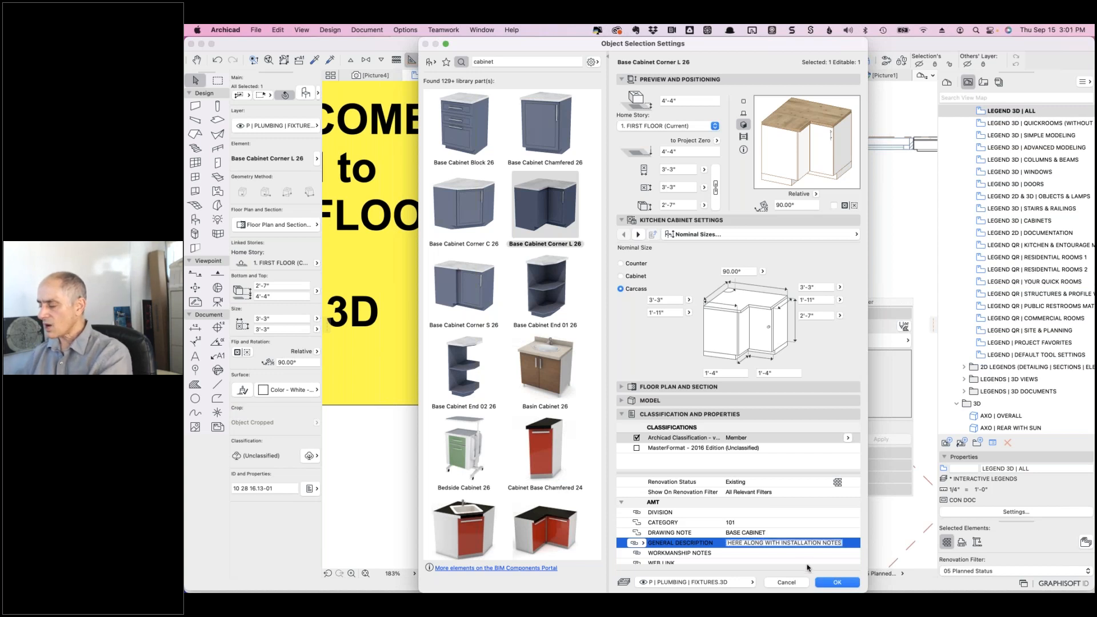
# - Apply the cabinet settings, close the dialog and deselect the cabinet on the floor plan
pyautogui.click(837, 582)
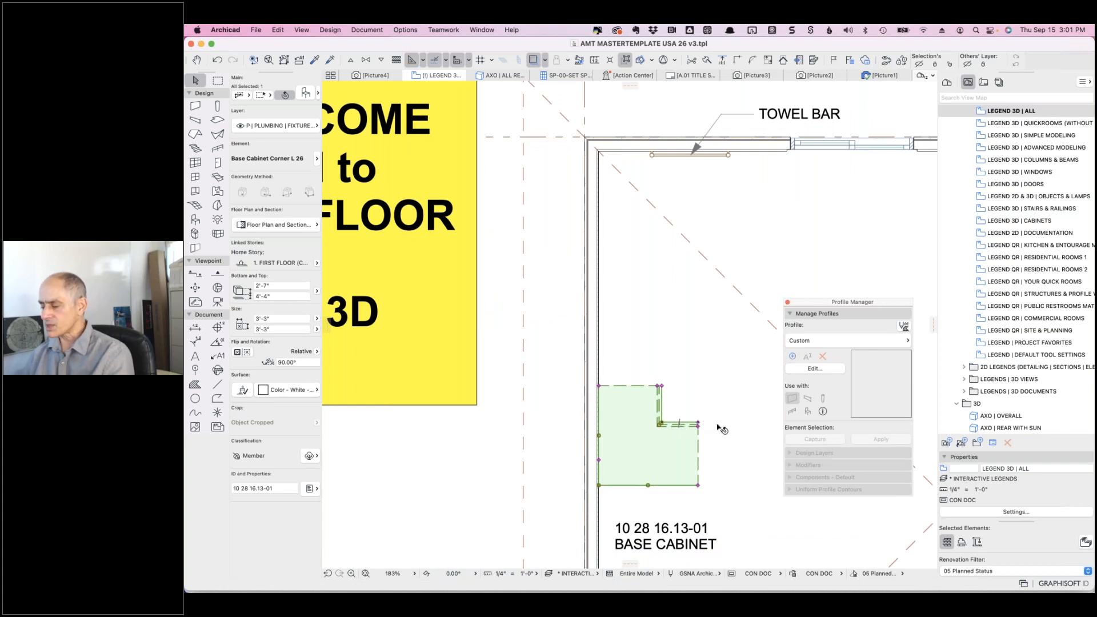
pyautogui.scroll(-5, 720, 427)
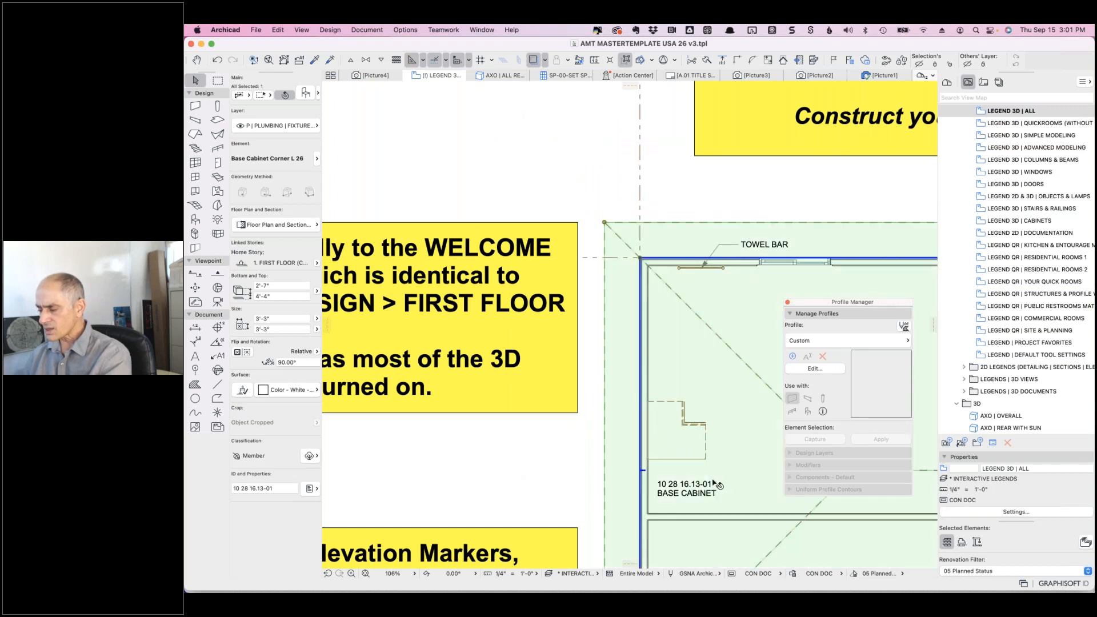
pyautogui.click(718, 486)
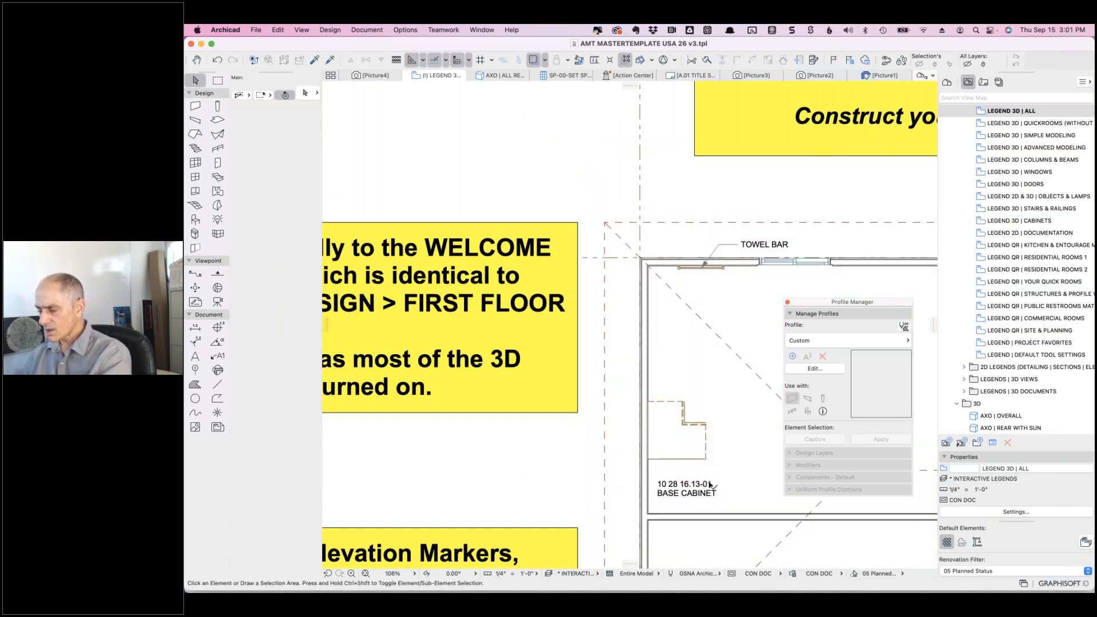
# - Open the BASE CABINET label for editing, undoing the accidental deletion of its 10 28 16.13-01 line
pyautogui.click(687, 489)
pyautogui.click(717, 483)
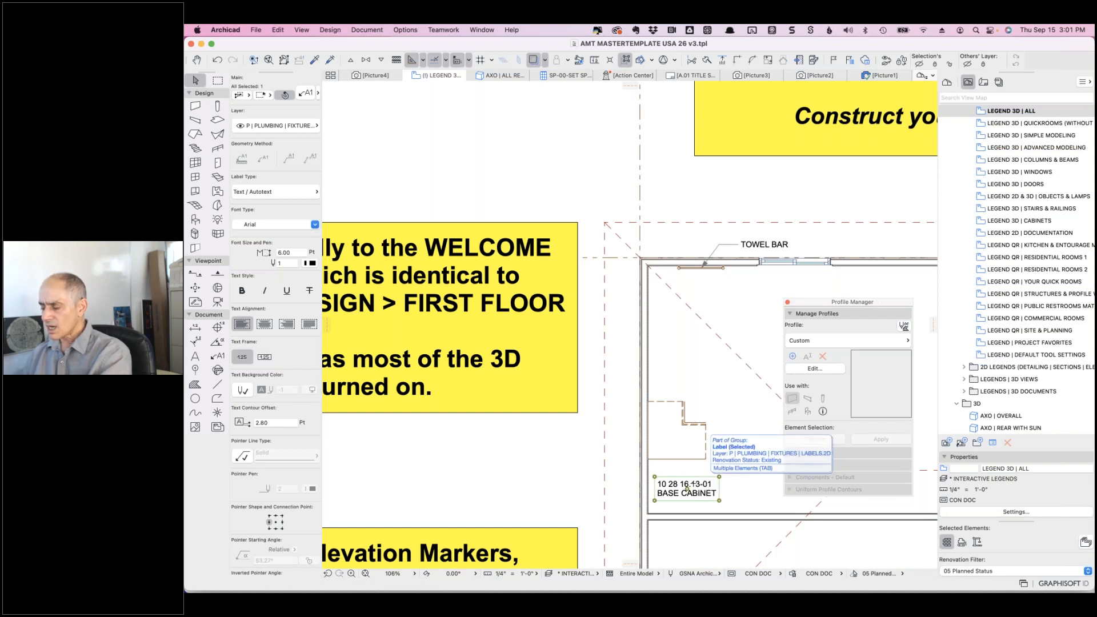
pyautogui.doubleClick(670, 484)
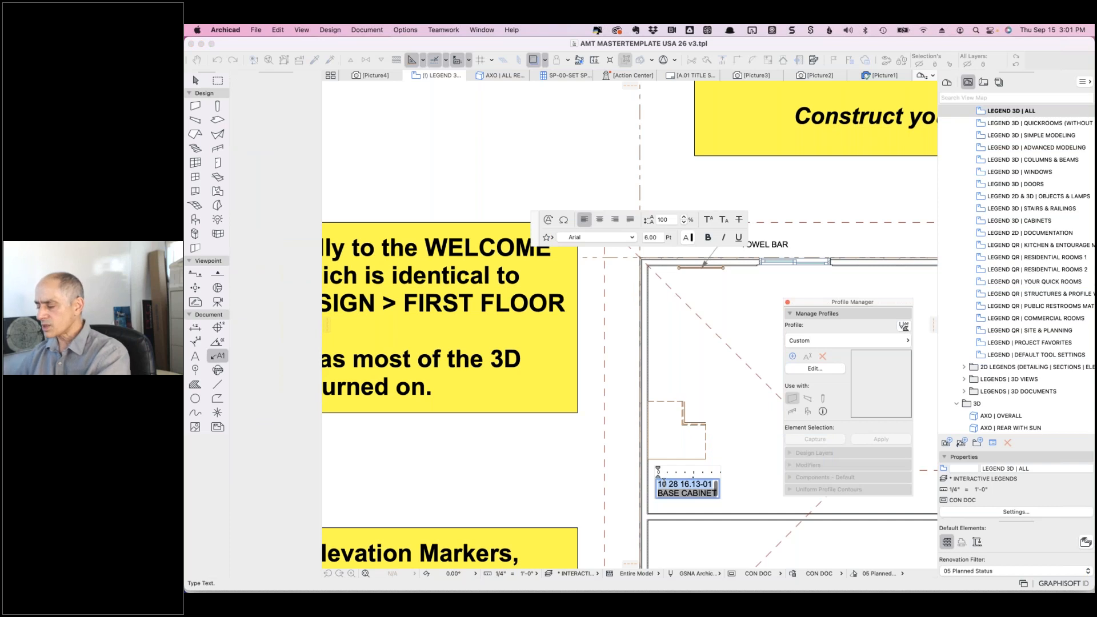
pyautogui.press('BackSpace')
pyautogui.press('super+a')
pyautogui.press('super+z')
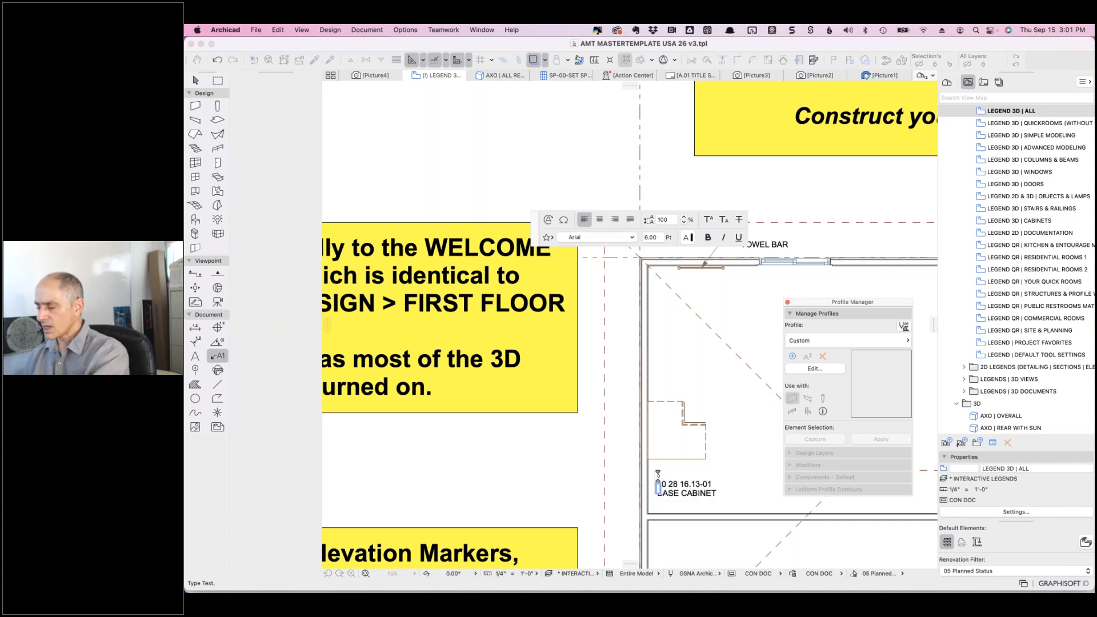
# - Search autotext for 'amt' and try the DIVISION, DRAWING NOTE and CATEGORY fields in the label
pyautogui.click(547, 220)
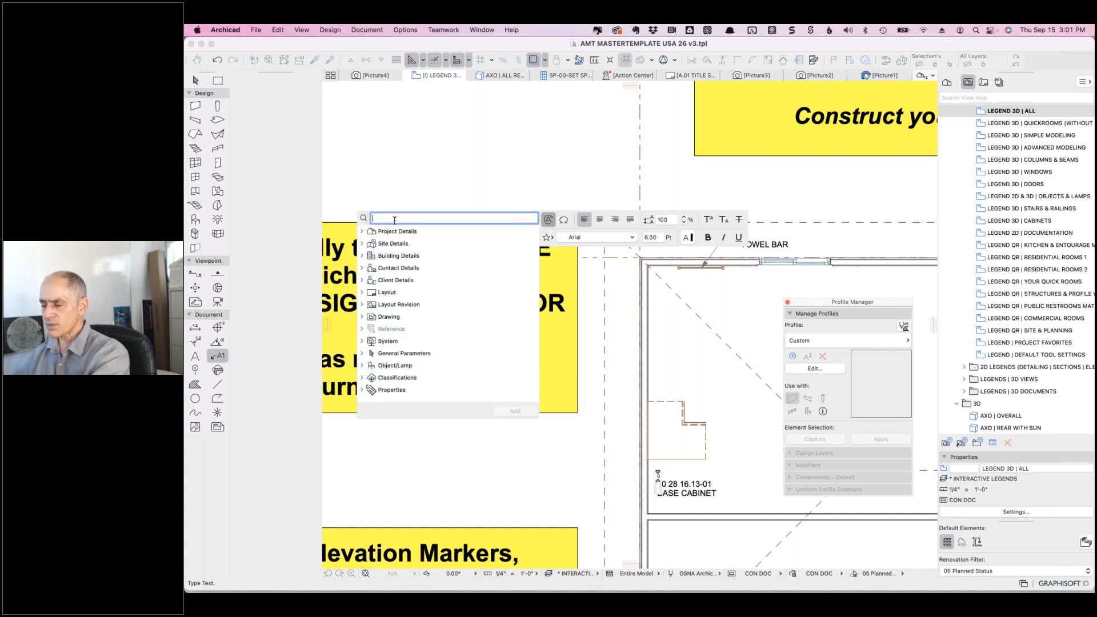
pyautogui.write('a')
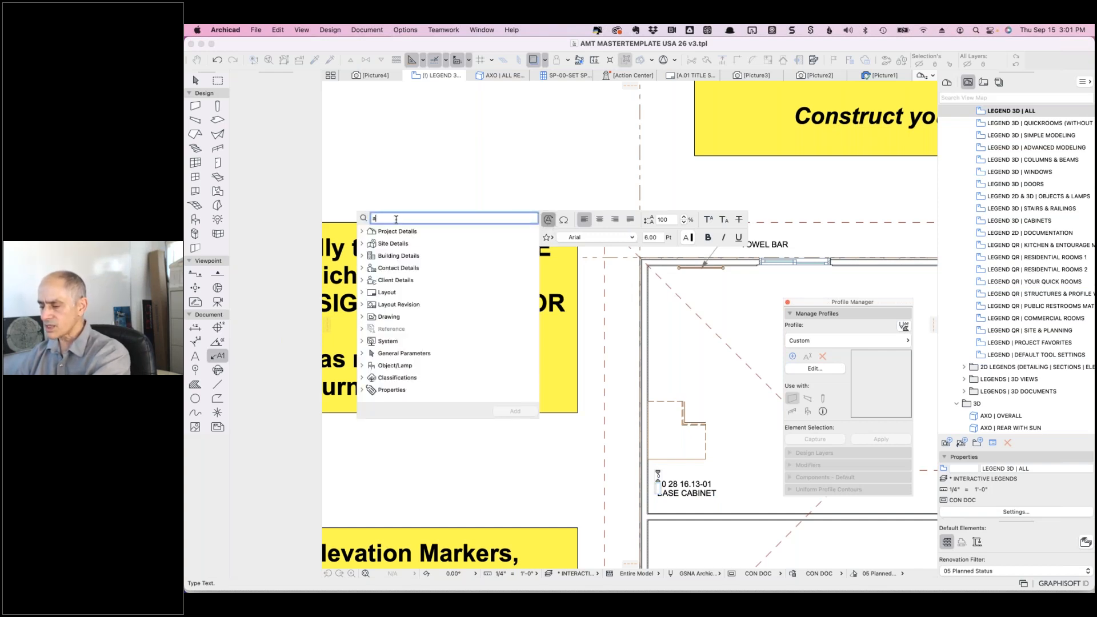
pyautogui.write('mt')
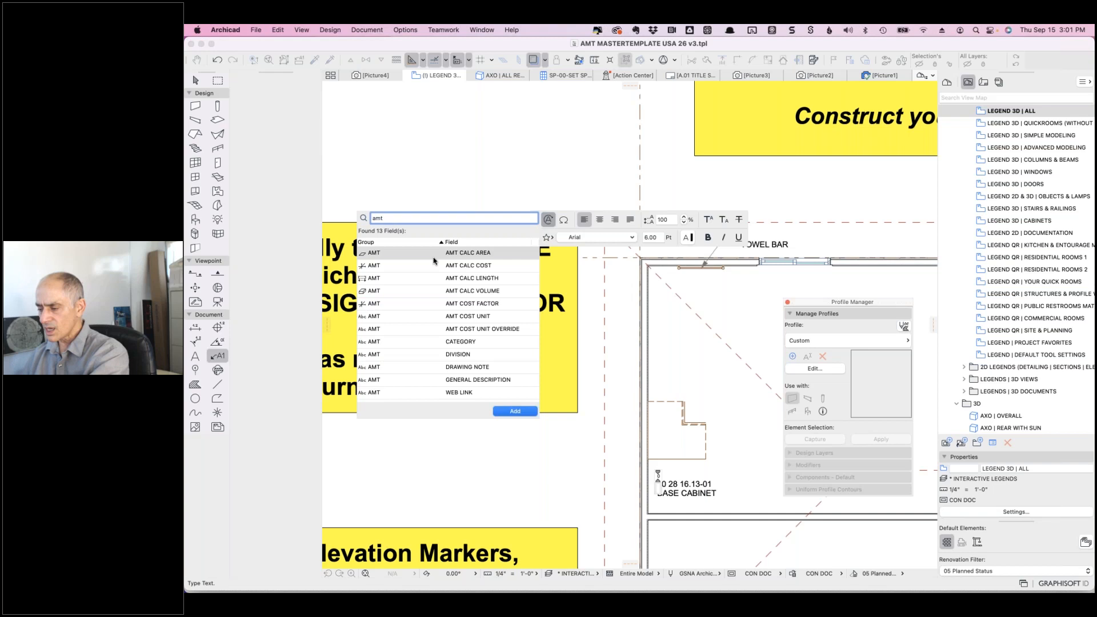
pyautogui.click(466, 356)
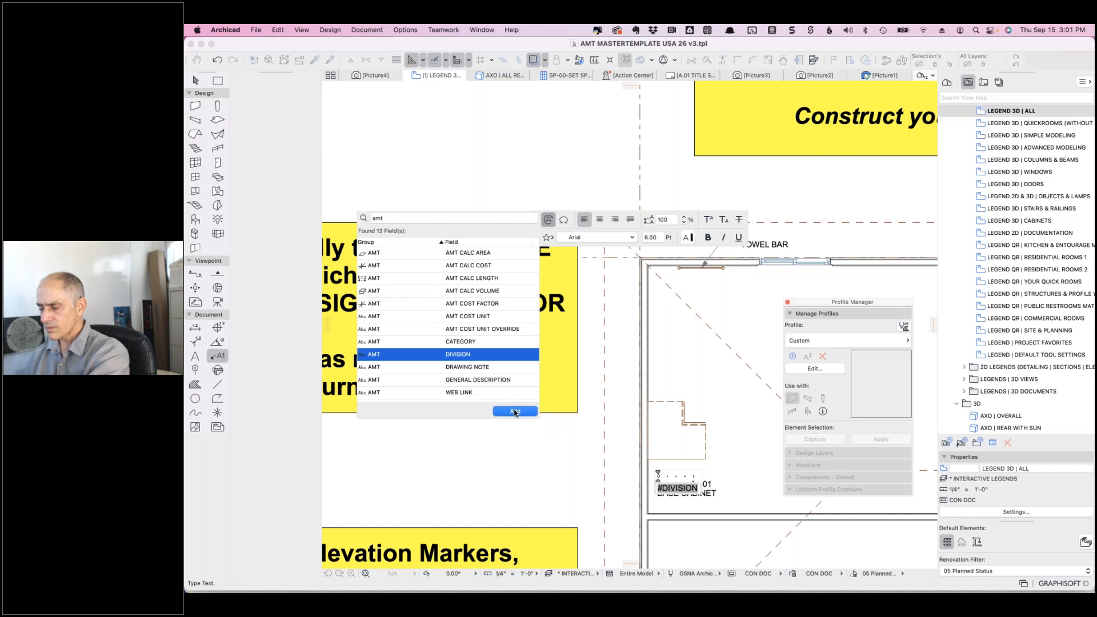
pyautogui.click(515, 411)
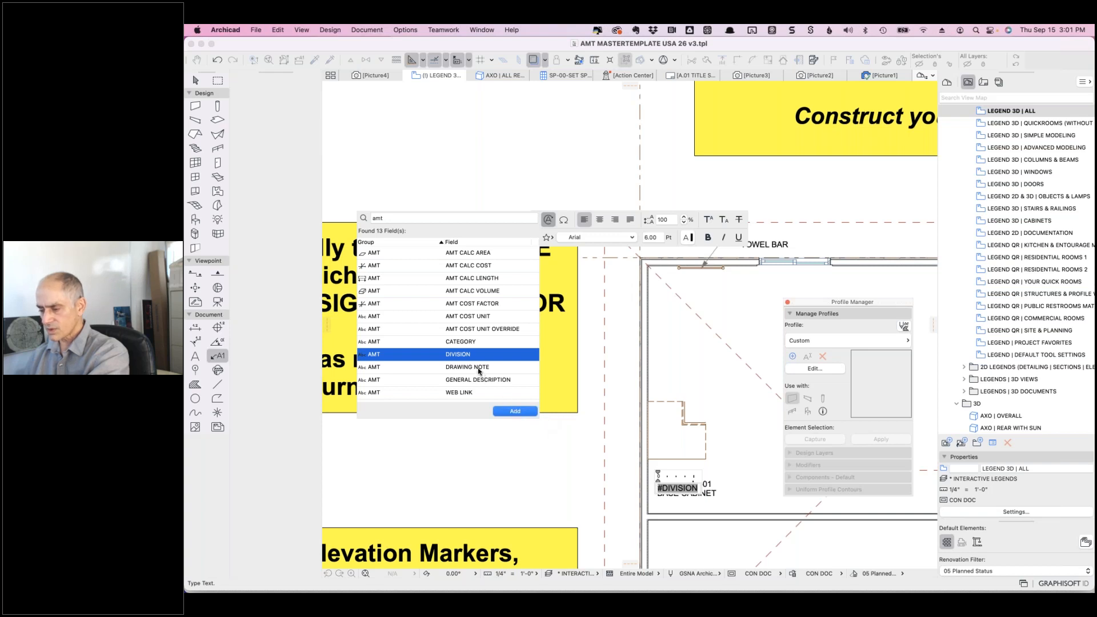
pyautogui.click(478, 369)
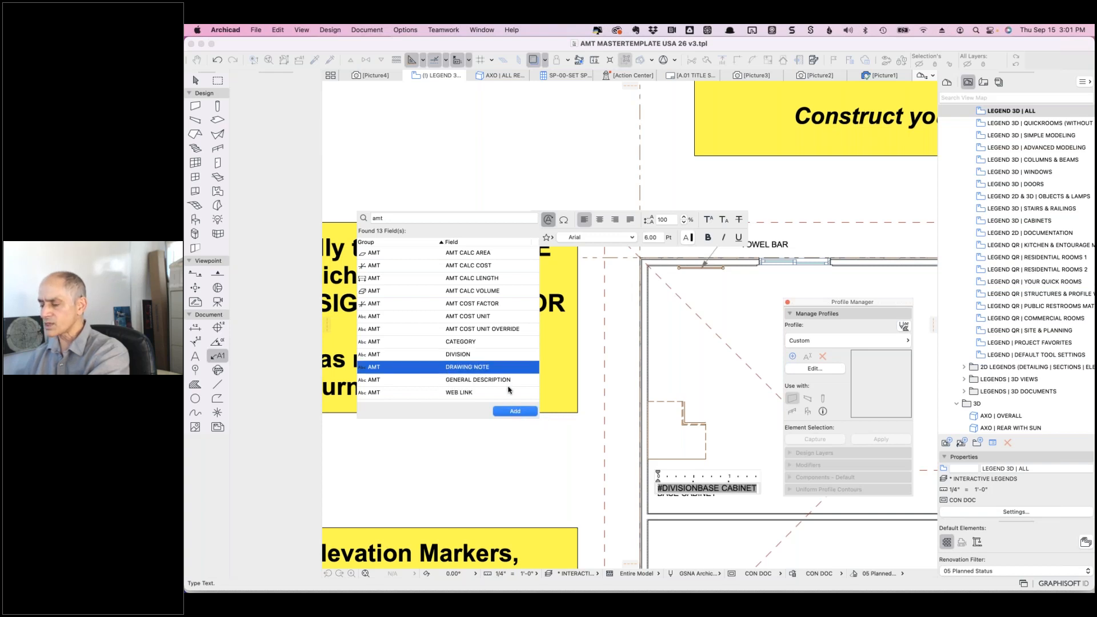
pyautogui.click(471, 342)
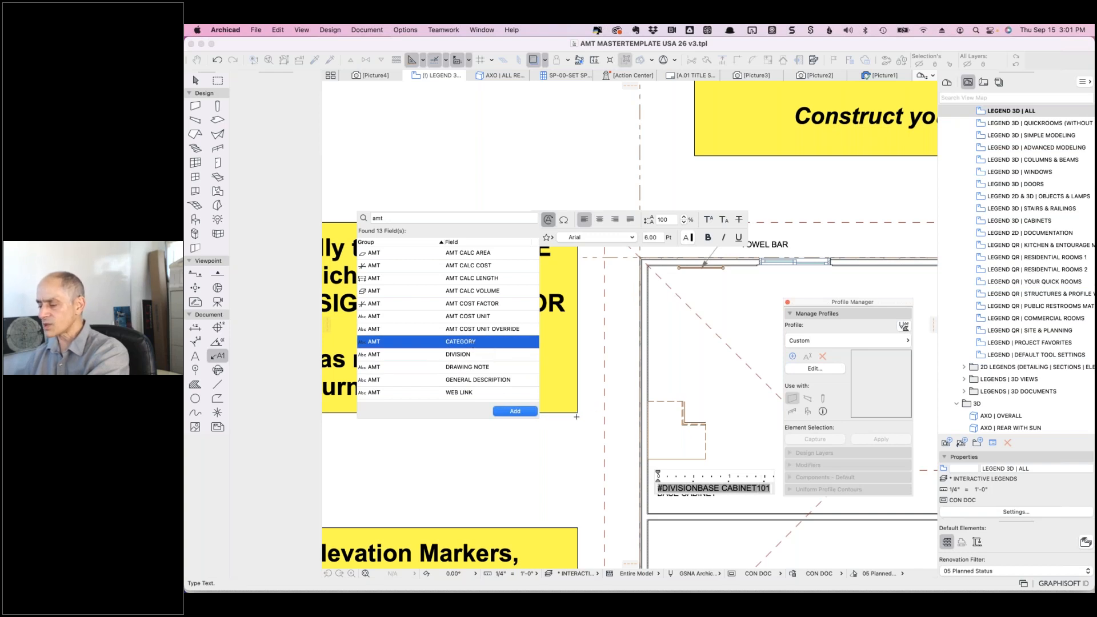
pyautogui.press('Tab')
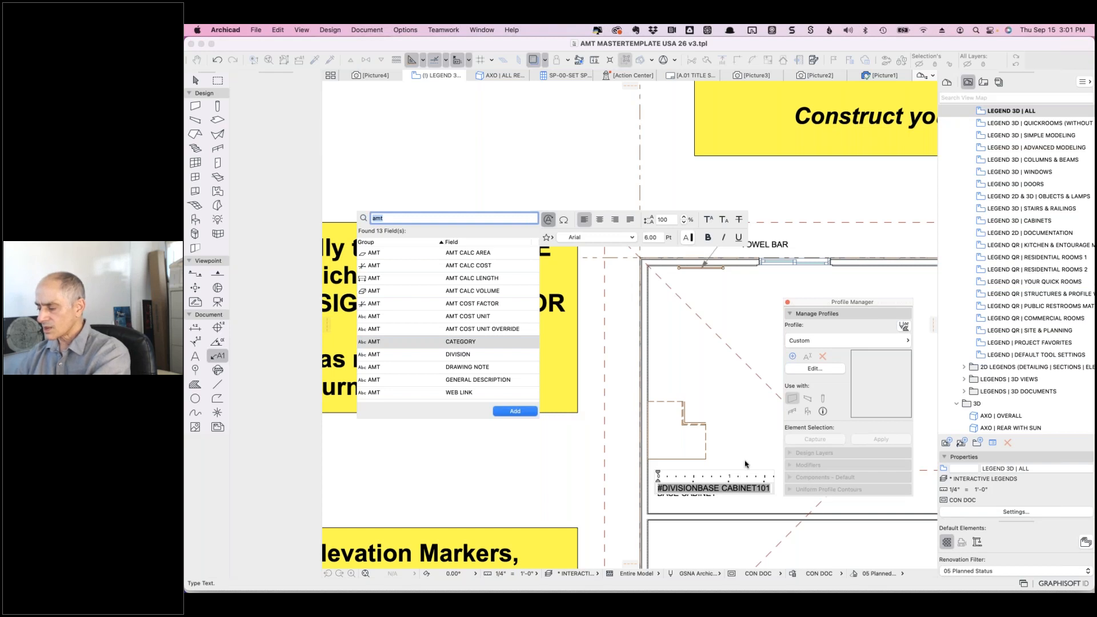
pyautogui.press('BackSpace')
pyautogui.press('Escape')
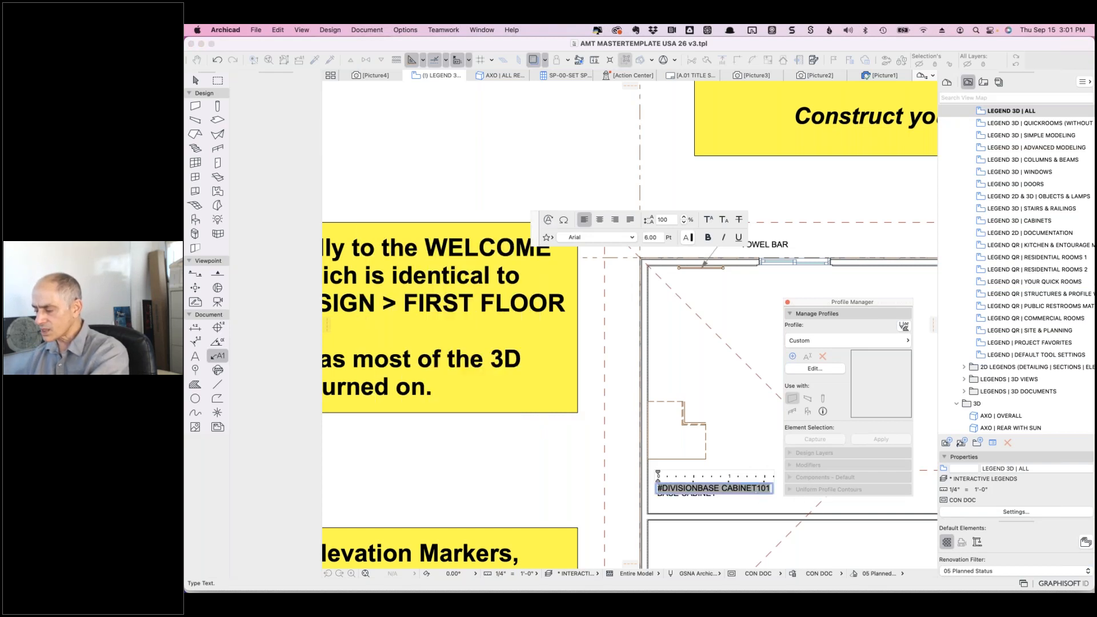
# - Clear the label text and insert only the CATEGORY autotext field so it reads 101
pyautogui.press('BackSpace')
pyautogui.press('BackSpace')
pyautogui.press('BackSpace')
pyautogui.press('super+a')
pyautogui.press('BackSpace')
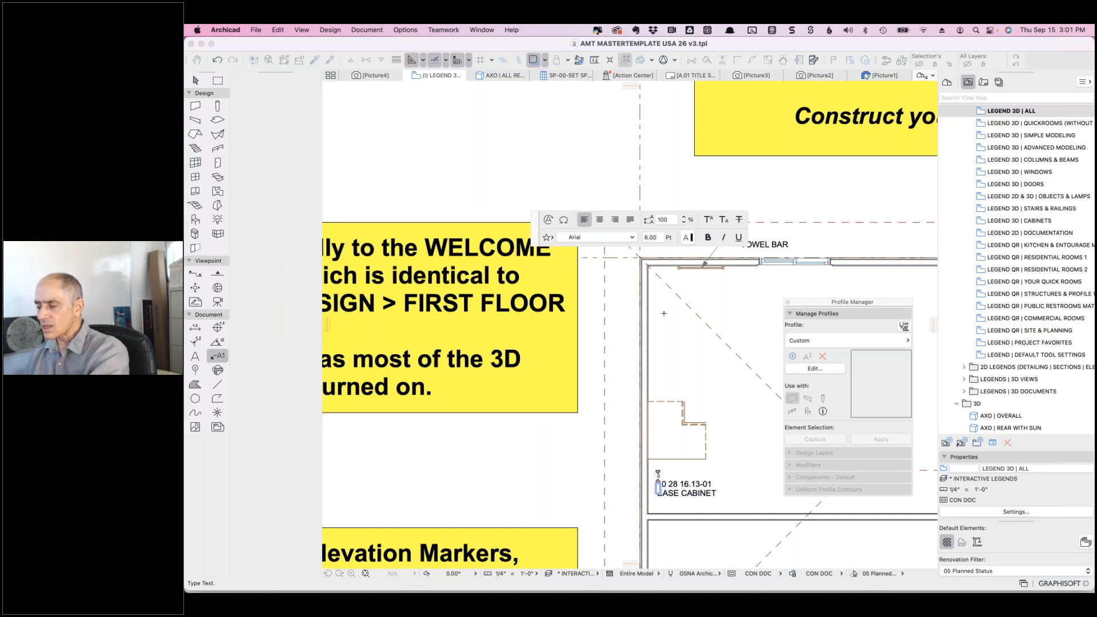
pyautogui.click(547, 219)
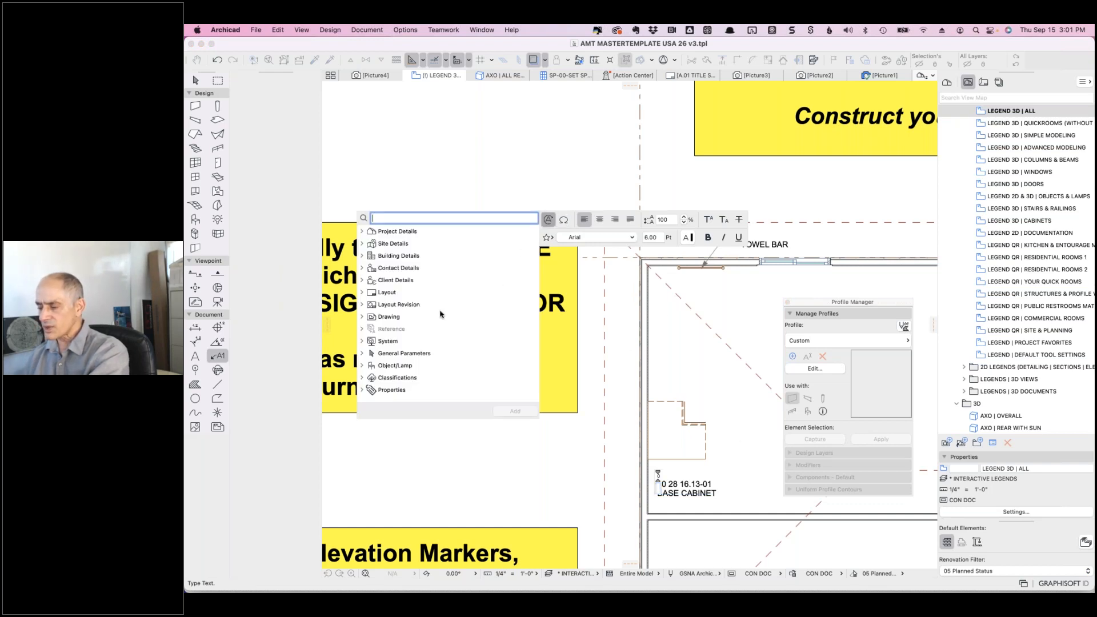
pyautogui.write('amt')
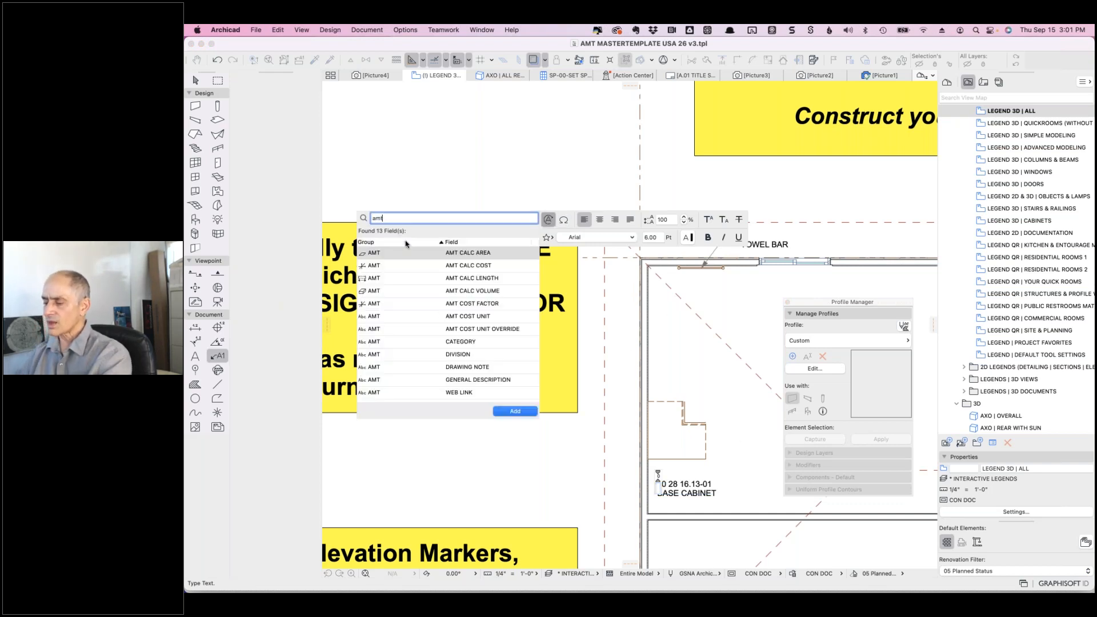
pyautogui.click(460, 342)
pyautogui.press('Return')
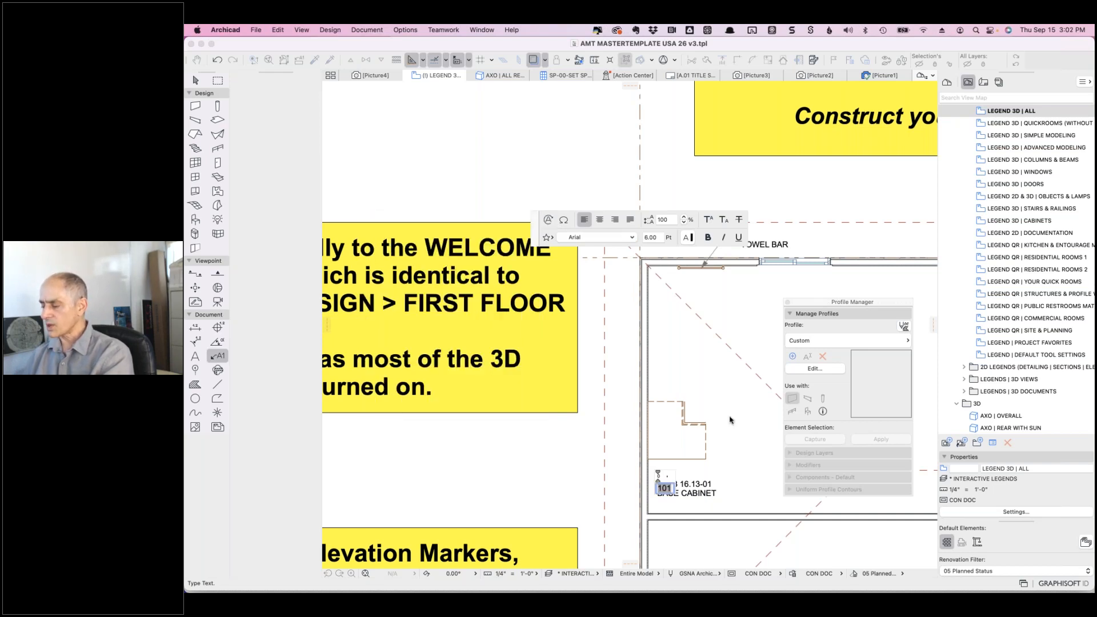
pyautogui.click(729, 418)
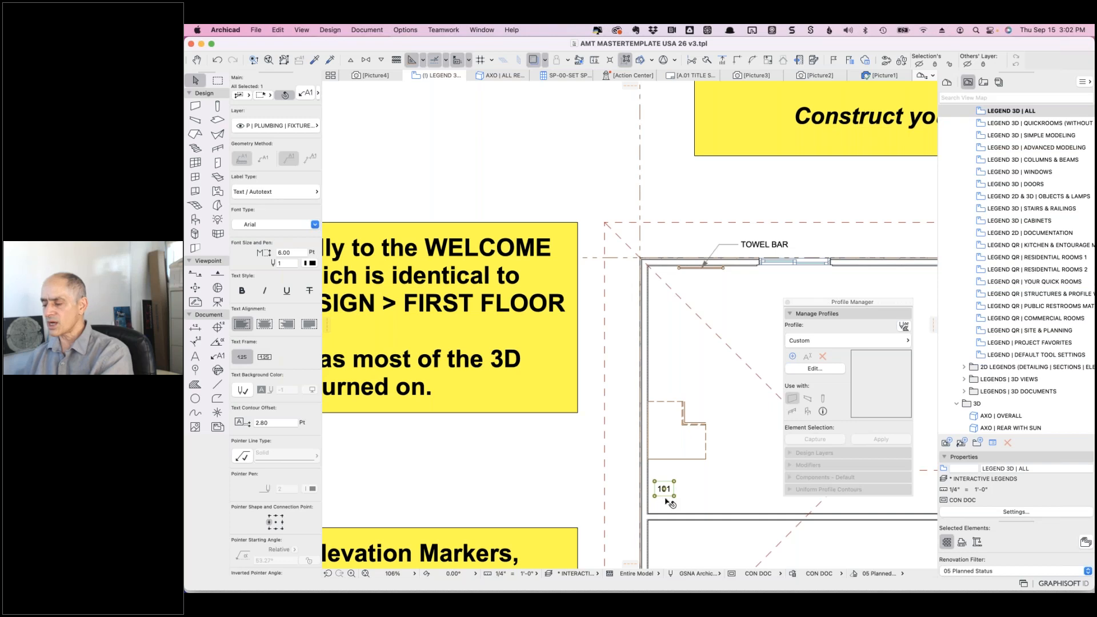
# - Remove the CATEGORY field from the 101 label and insert it again from the 'amt' autotext list
pyautogui.scroll(5, 668, 502)
pyautogui.scroll(3, 675, 481)
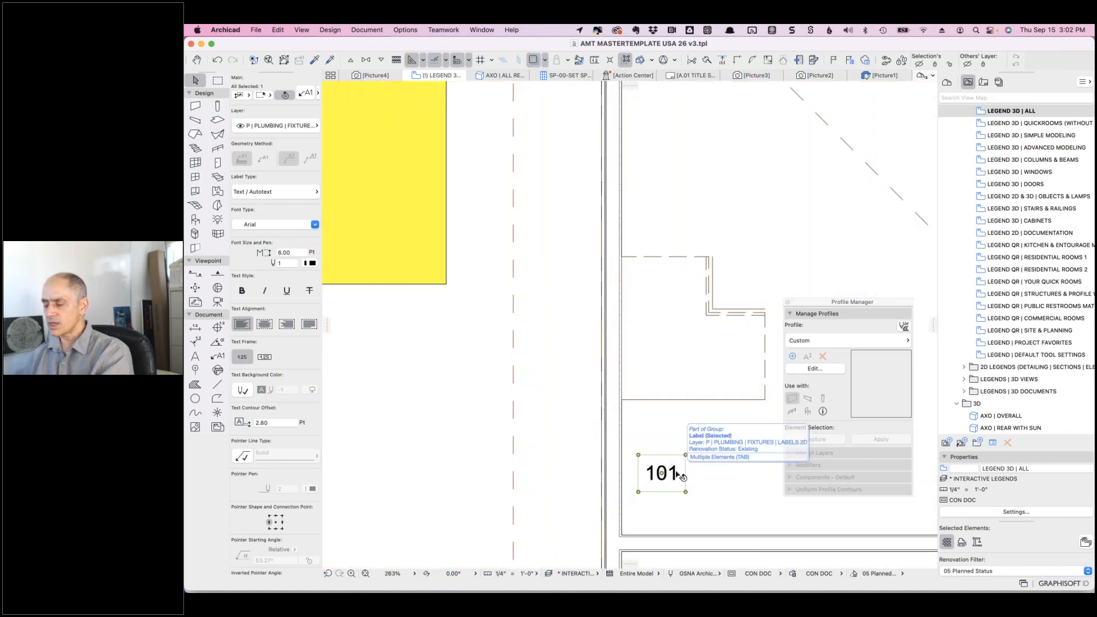
pyautogui.doubleClick(684, 474)
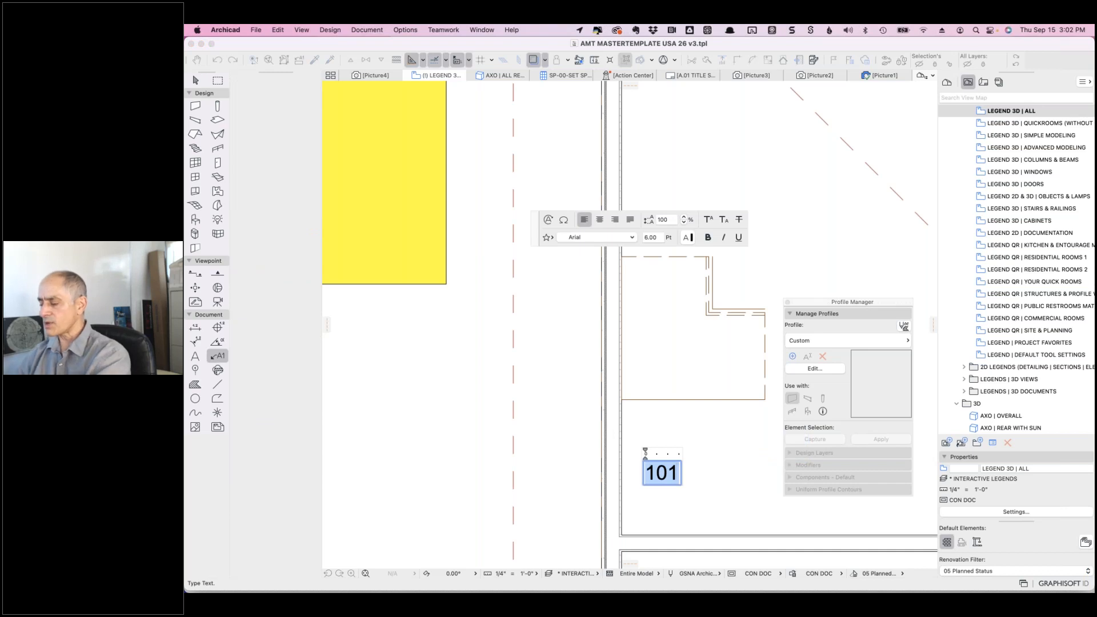
pyautogui.press('Left')
pyautogui.press('Delete')
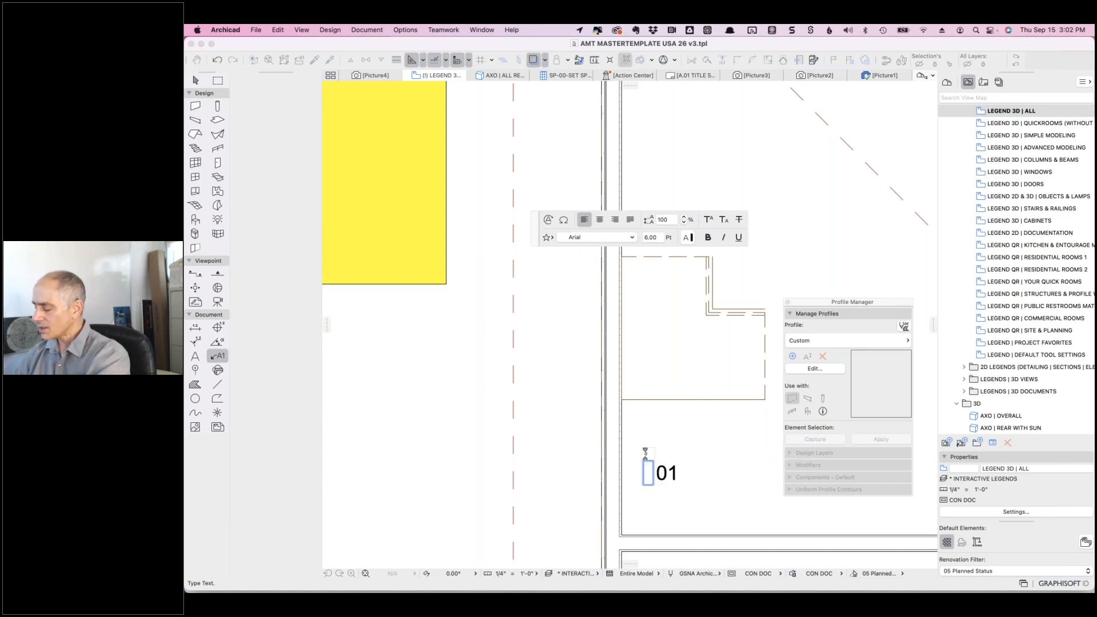
pyautogui.click(548, 220)
pyautogui.write('amt')
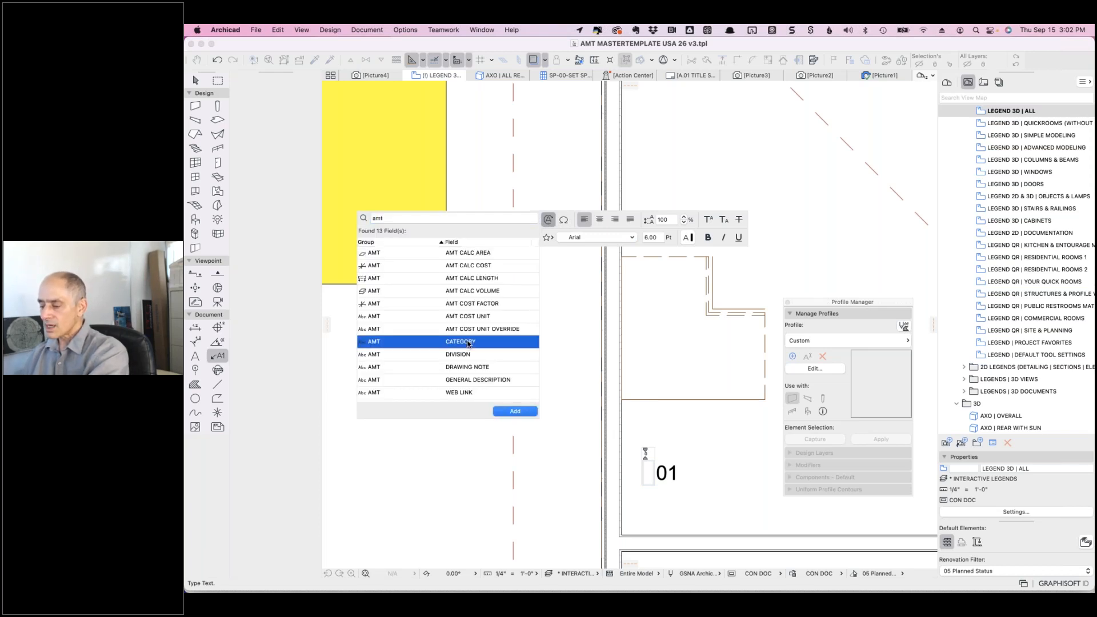
pyautogui.click(470, 342)
pyautogui.doubleClick(468, 342)
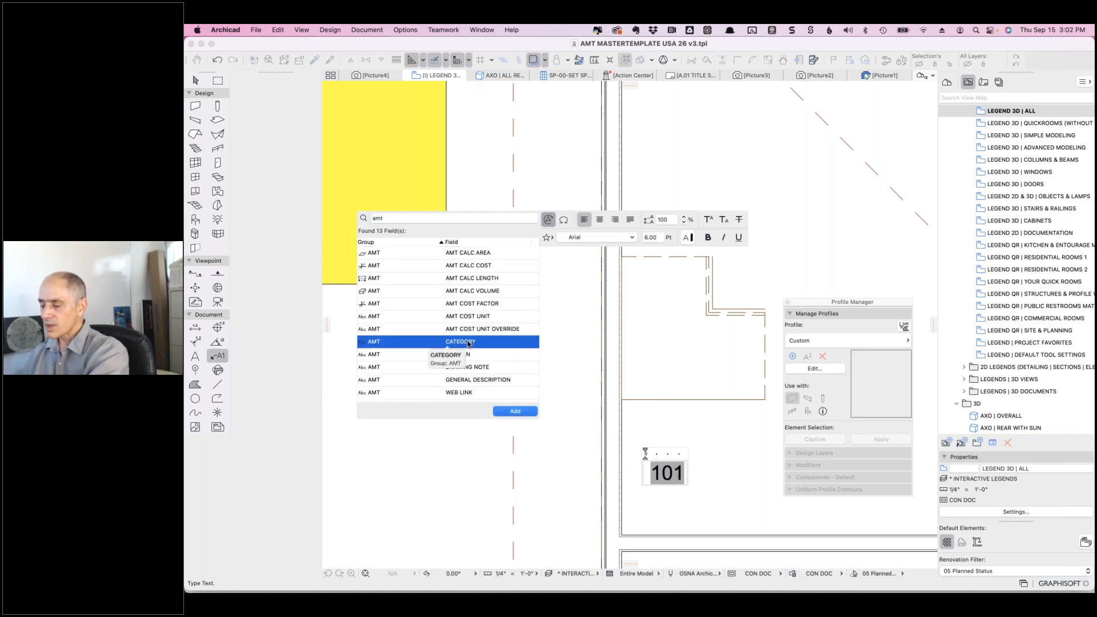
pyautogui.click(689, 472)
# - Add the DRAWING NOTE autotext field after 101 so the label reads 101 BASE CABINET
pyautogui.click(548, 221)
pyautogui.write('amt')
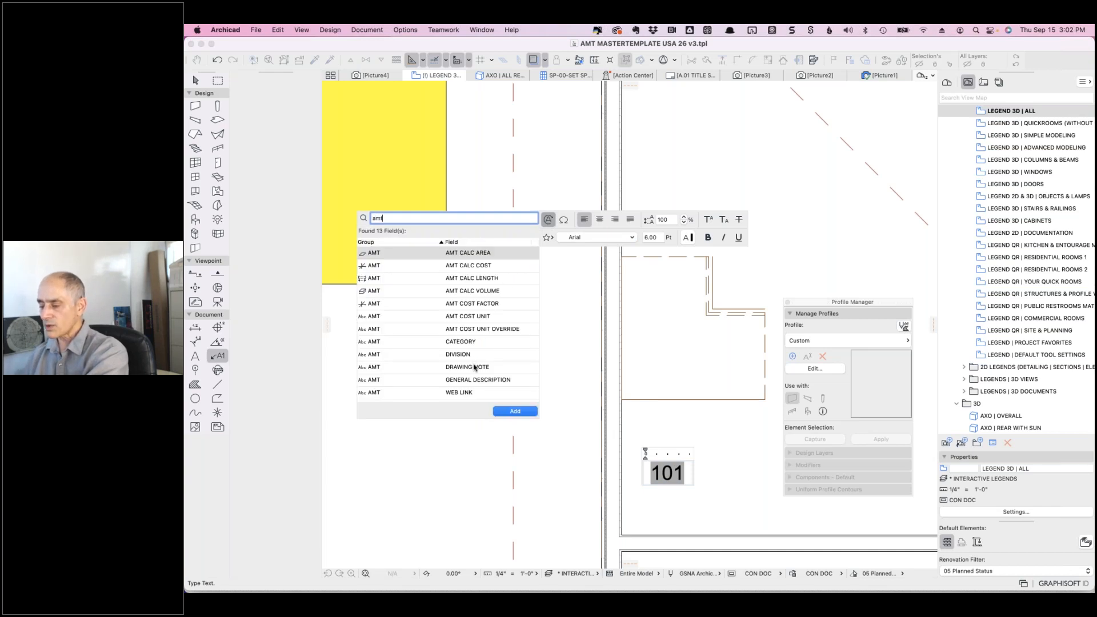
pyautogui.doubleClick(474, 367)
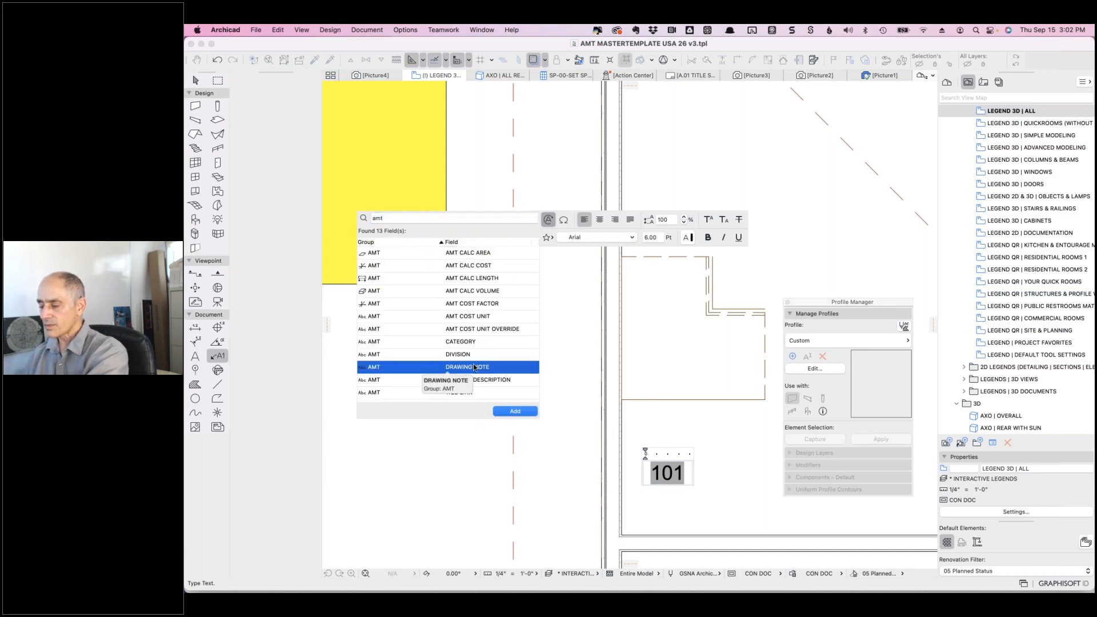
pyautogui.click(702, 421)
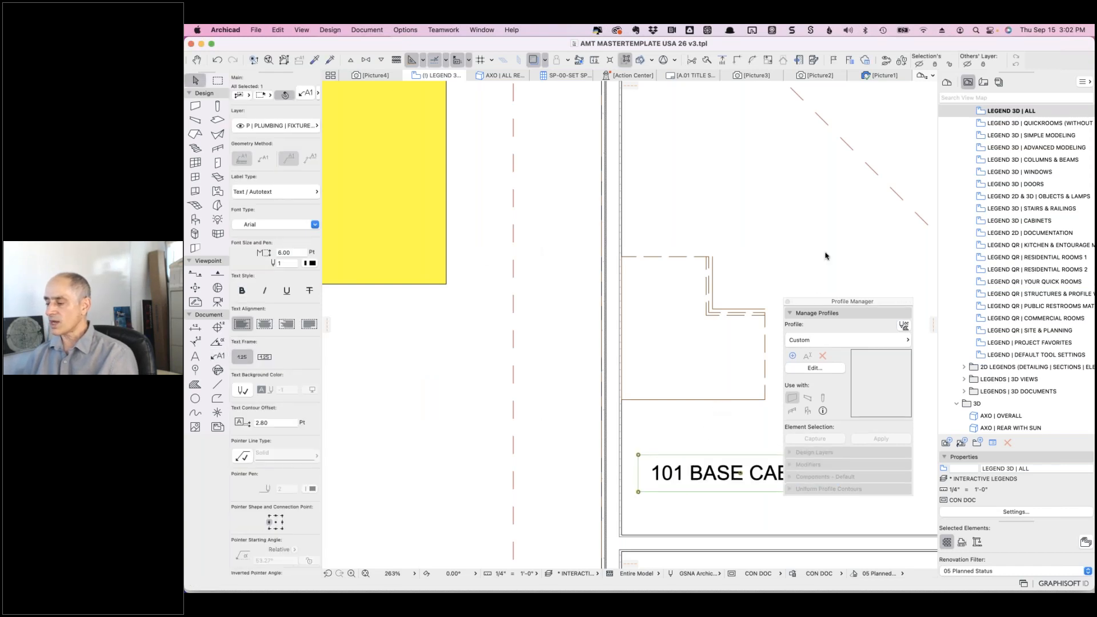
pyautogui.moveTo(816, 303); pyautogui.dragTo(836, 131)
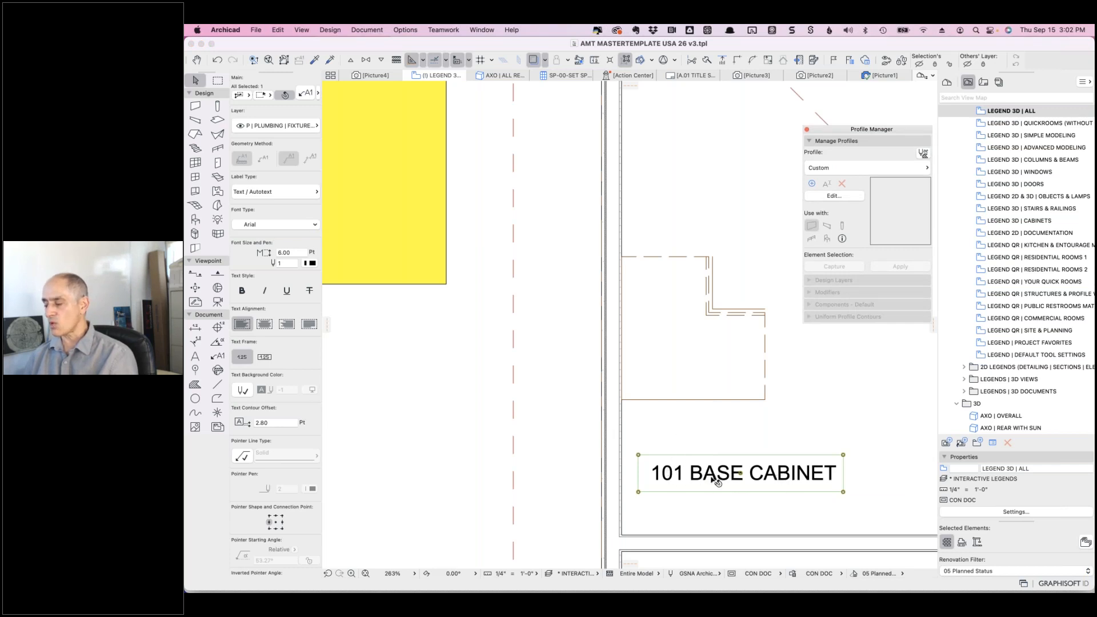
pyautogui.click(760, 434)
pyautogui.click(456, 420)
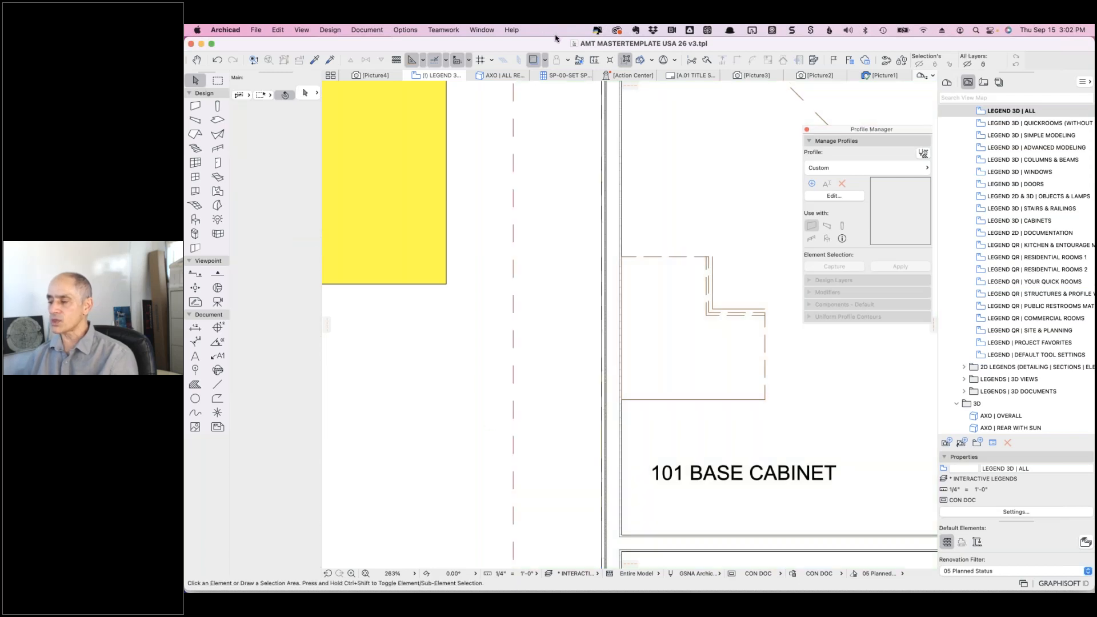
# - Switch to the SP-00-SET SPEC schedule and move the palette aside to reveal the Workmanship Notes column
pyautogui.click(567, 74)
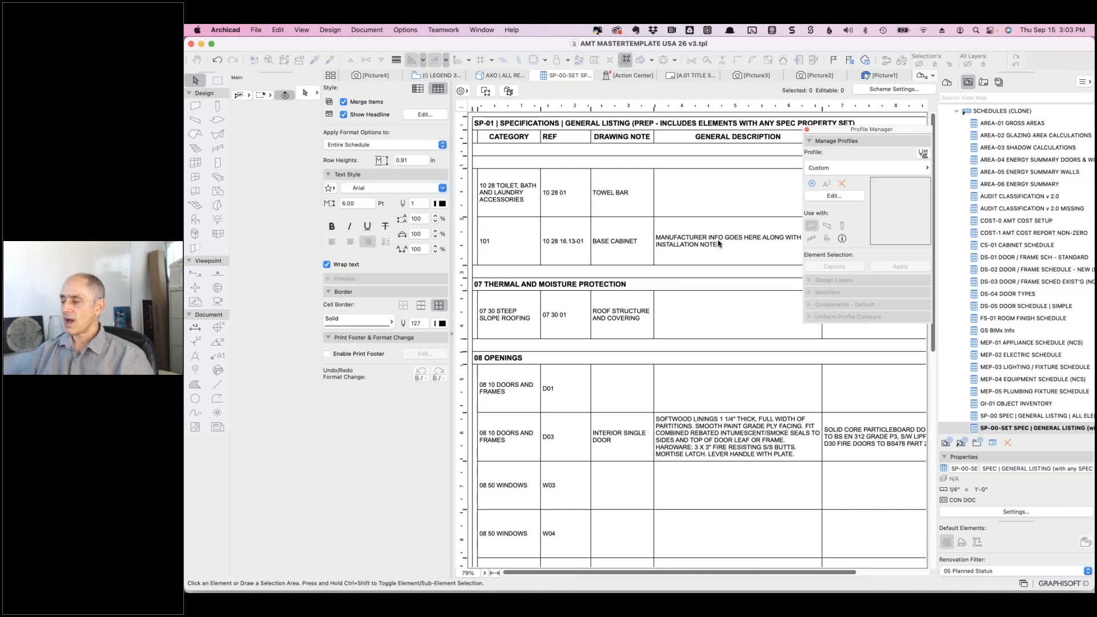
pyautogui.moveTo(829, 130); pyautogui.dragTo(493, 204)
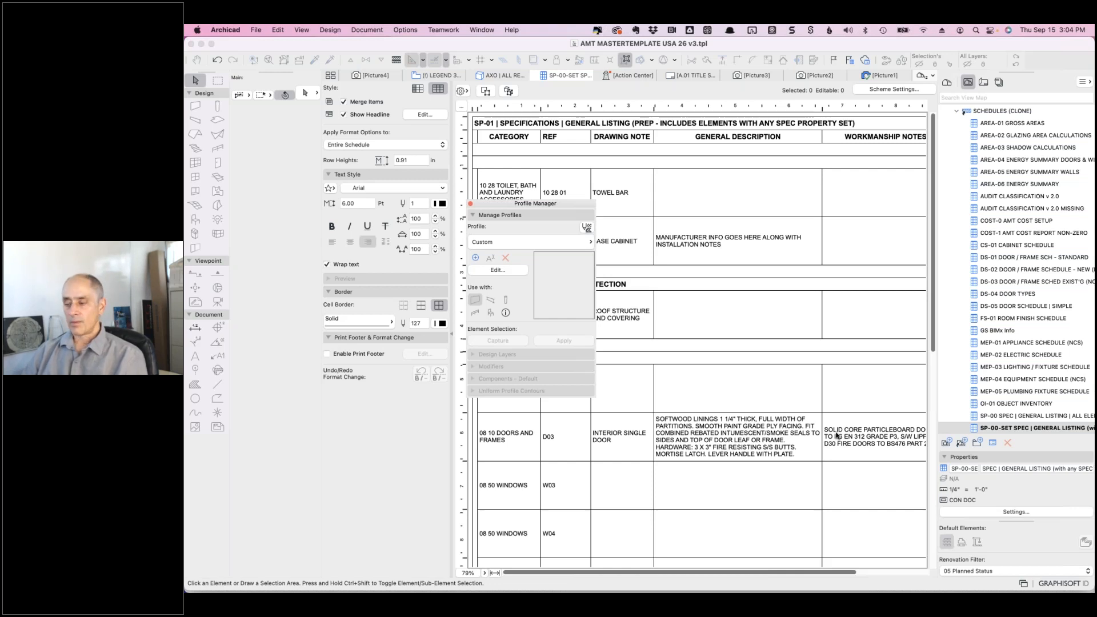
# - Google 'archicad keynotes' in a new Chrome tab and open the Cadimage Keynotes - Getting Started video
pyautogui.press('super+Tab')
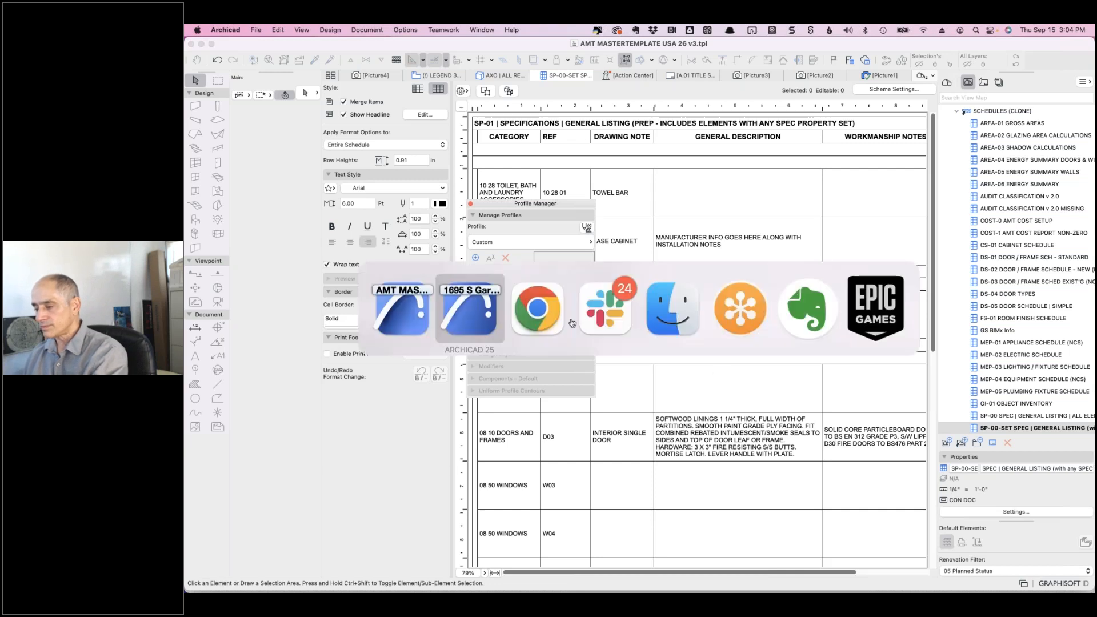
pyautogui.click(537, 311)
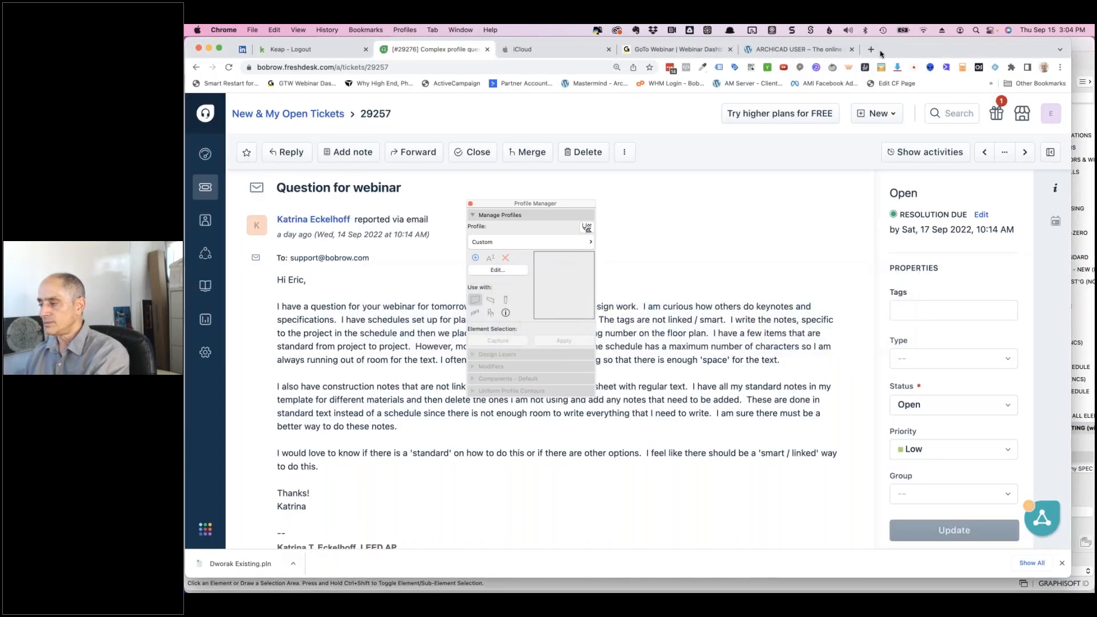
pyautogui.click(871, 50)
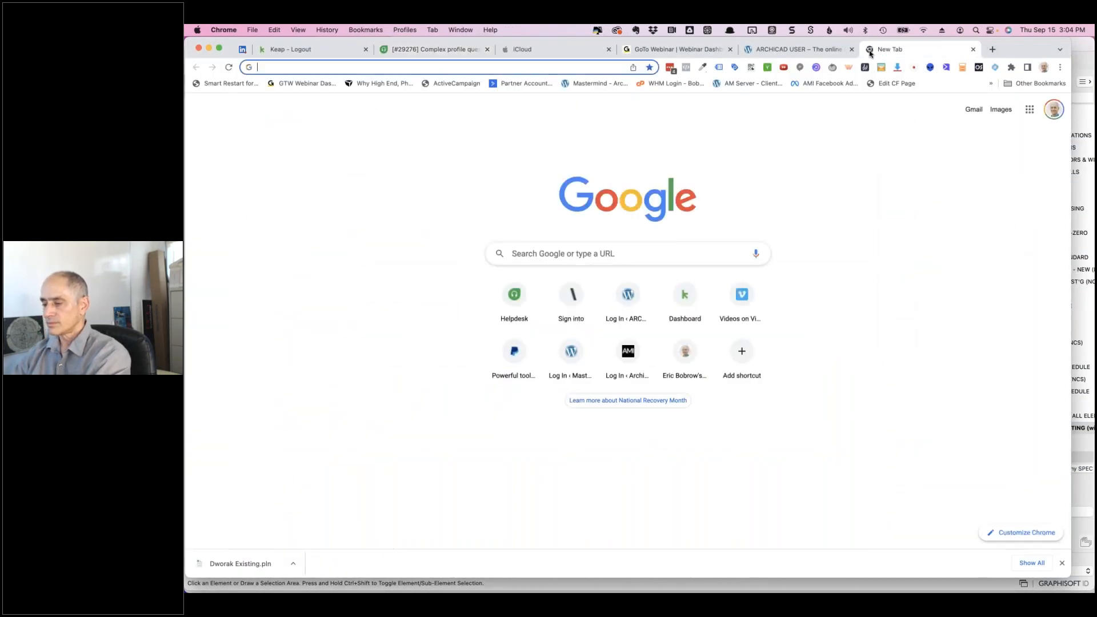
pyautogui.write('archicad keynot')
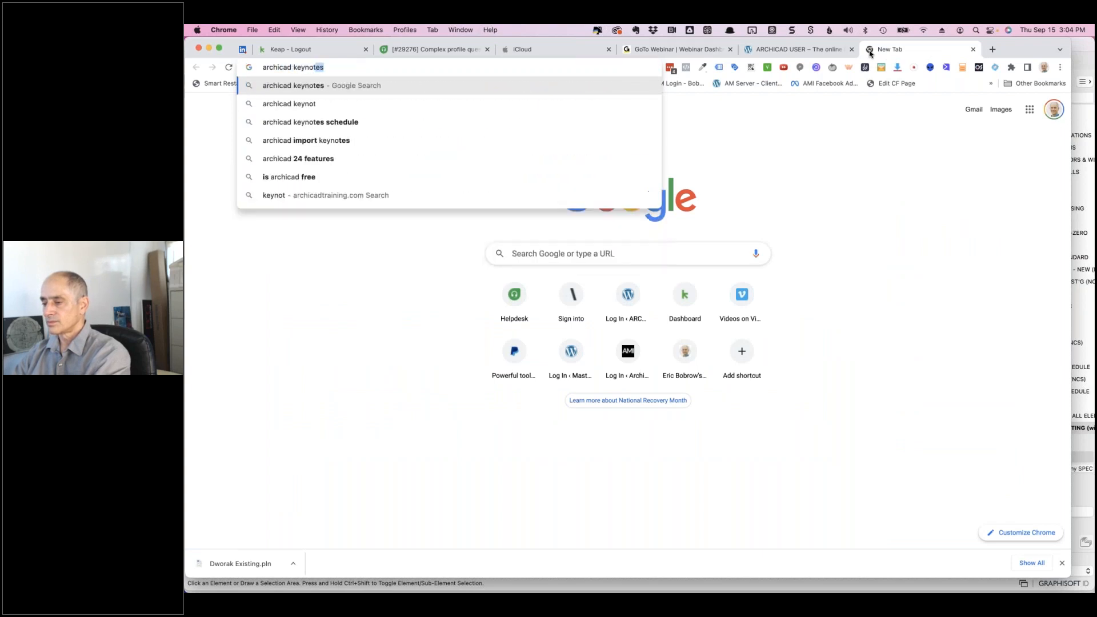
pyautogui.write('es')
pyautogui.press('Return')
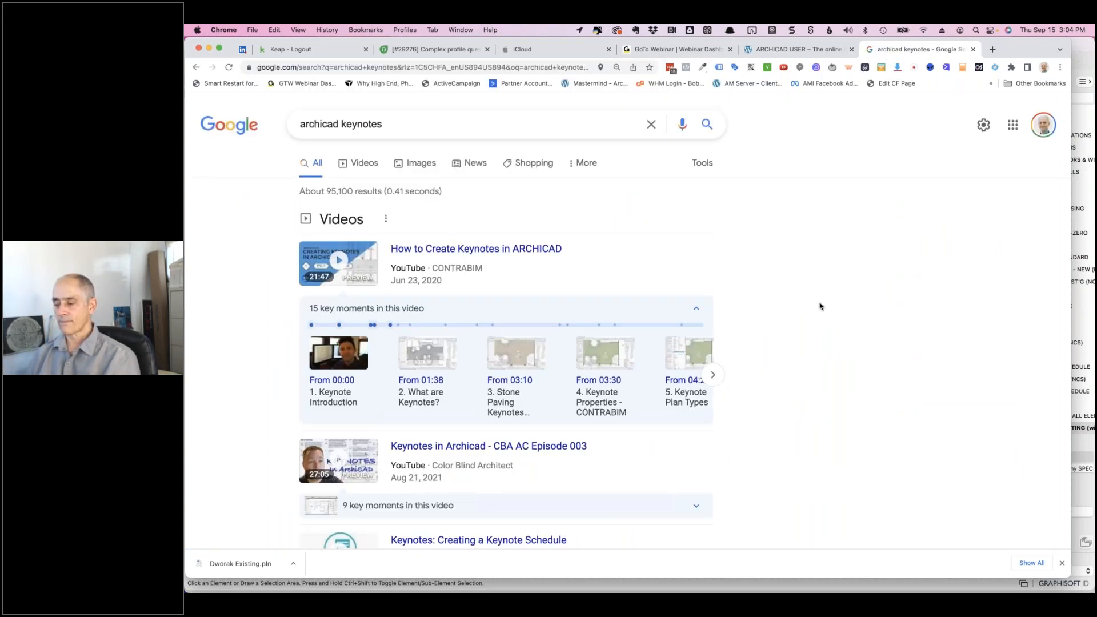
pyautogui.scroll(-5, 819, 306)
pyautogui.scroll(-2, 819, 311)
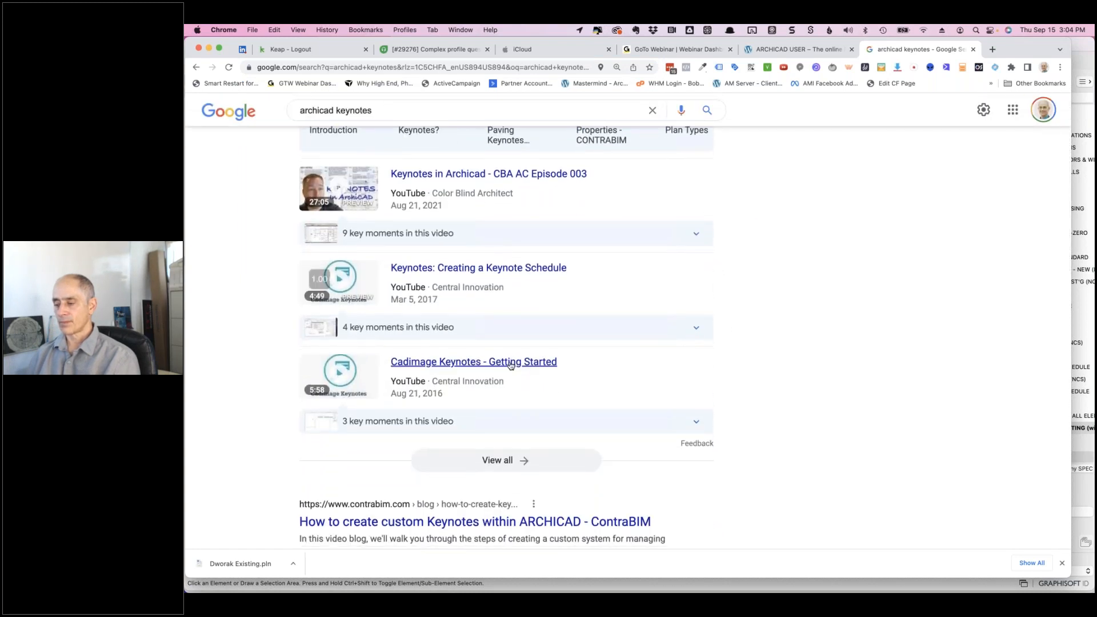
pyautogui.click(510, 364)
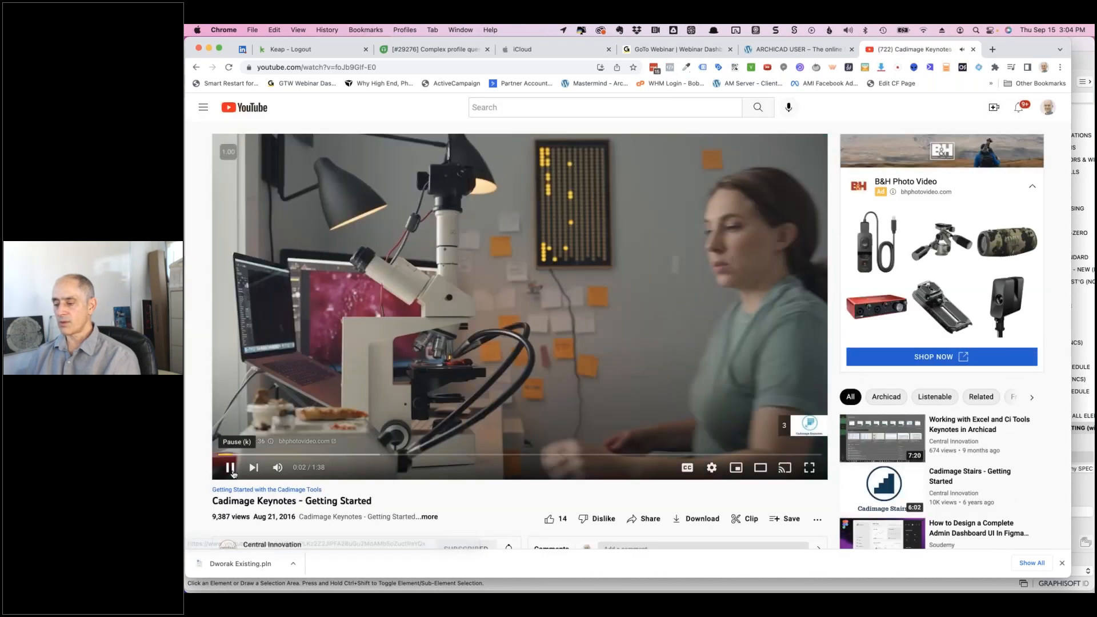
# - Pause the Cadimage Keynotes video and search Google for the pasted 56" direct vent gas fireplace query
pyautogui.click(229, 467)
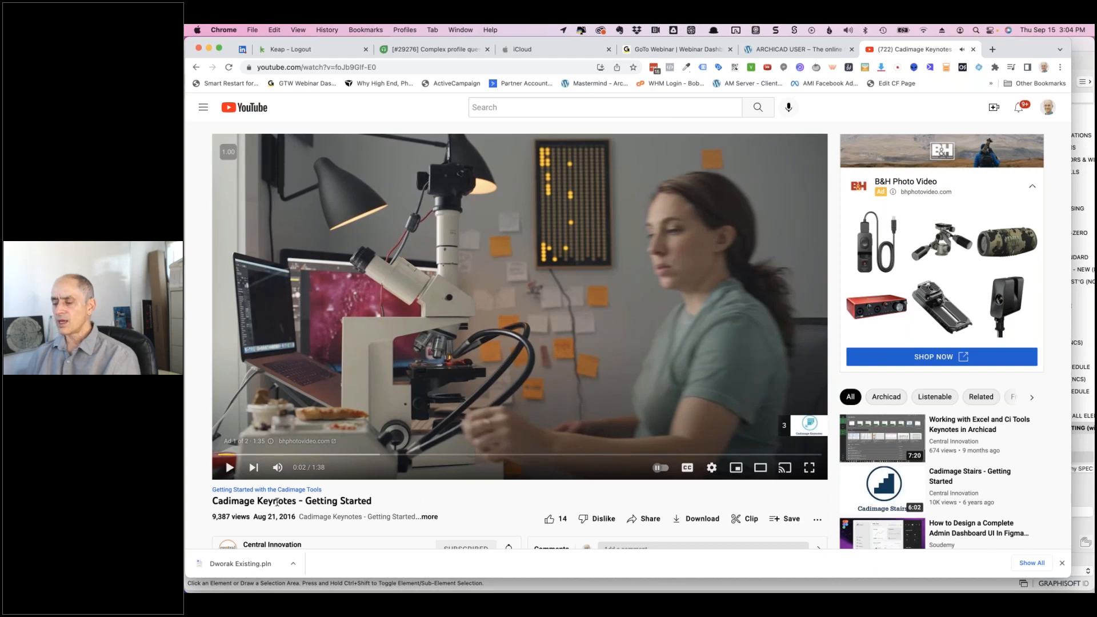
pyautogui.moveTo(296, 501); pyautogui.dragTo(212, 501)
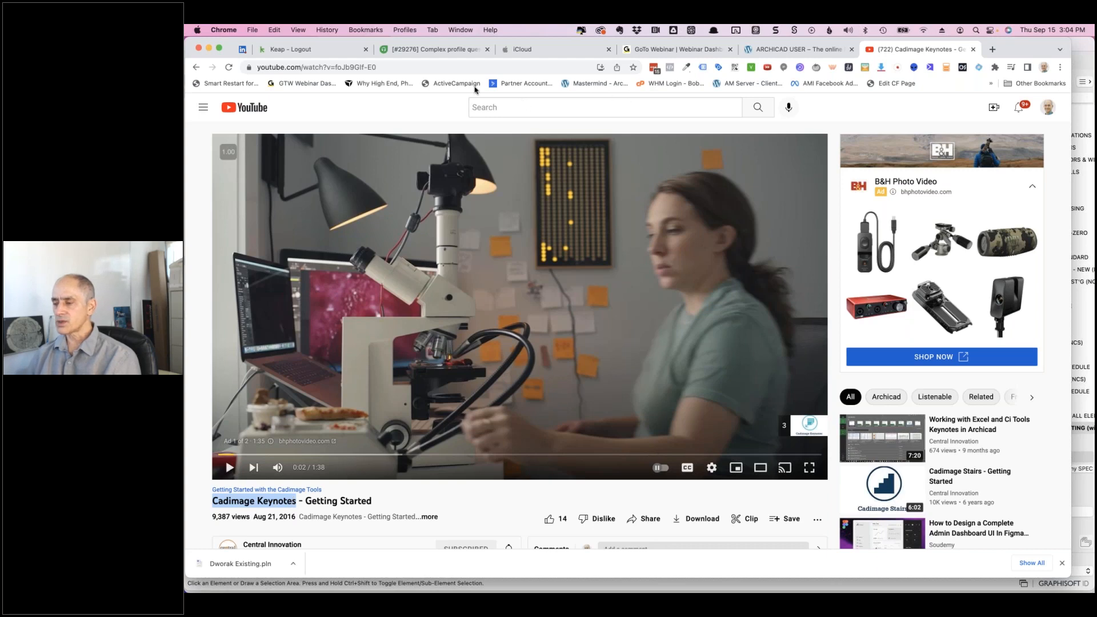
pyautogui.click(466, 68)
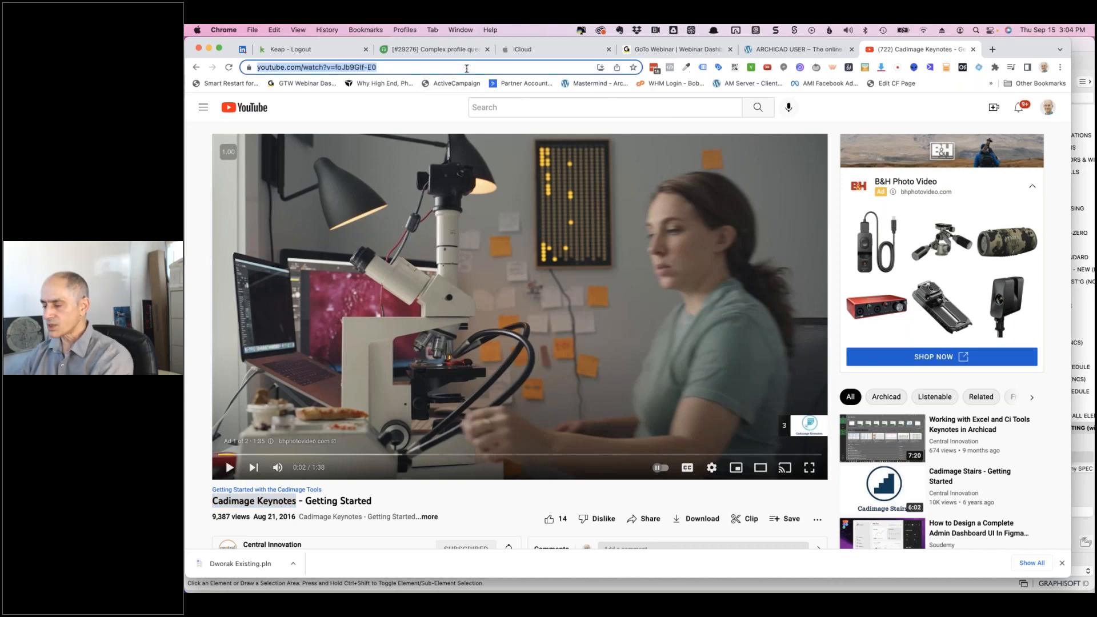
pyautogui.press('super+v')
pyautogui.press('Return')
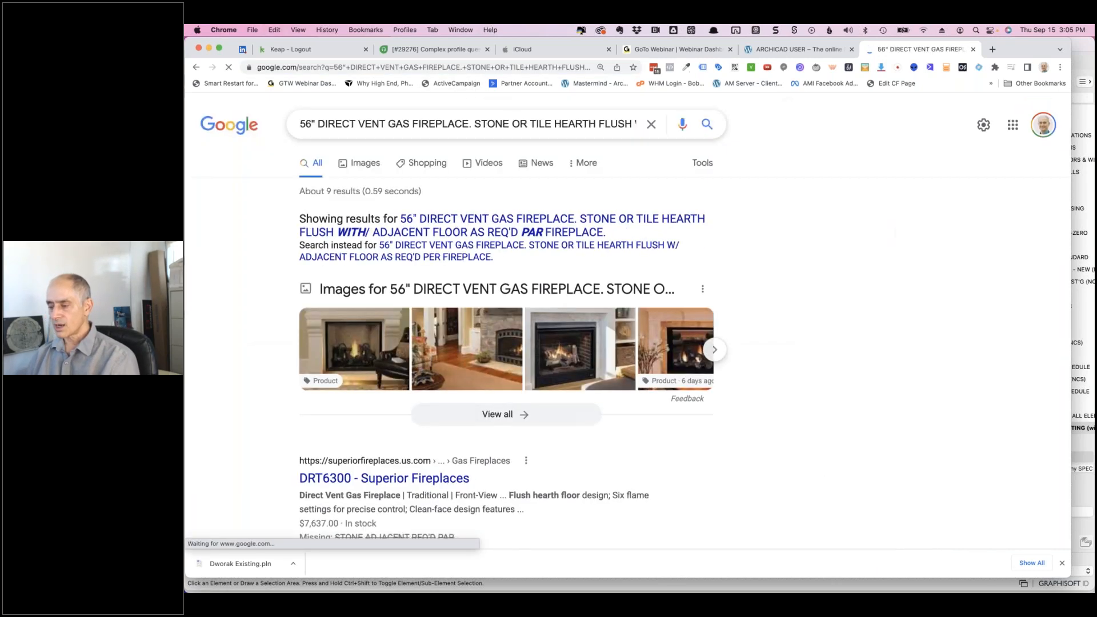
# - Search Google for 'cadimage keynotes' and open Central Innovation's Ci Keynotes result
pyautogui.scroll(-1, 506, 308)
pyautogui.scroll(-2, 502, 343)
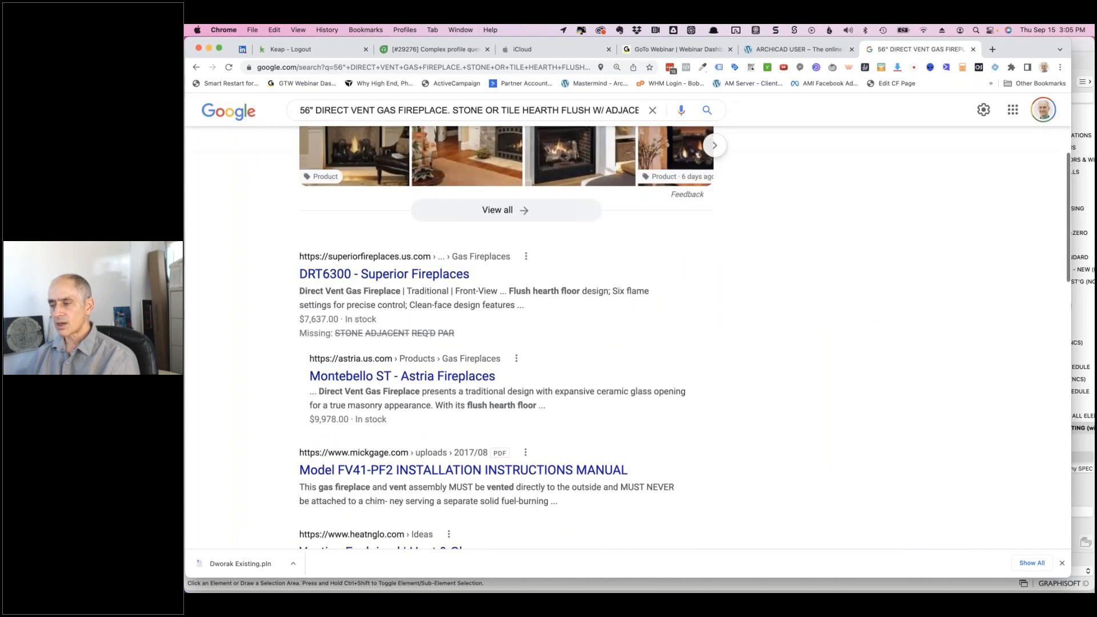
pyautogui.press('super+l')
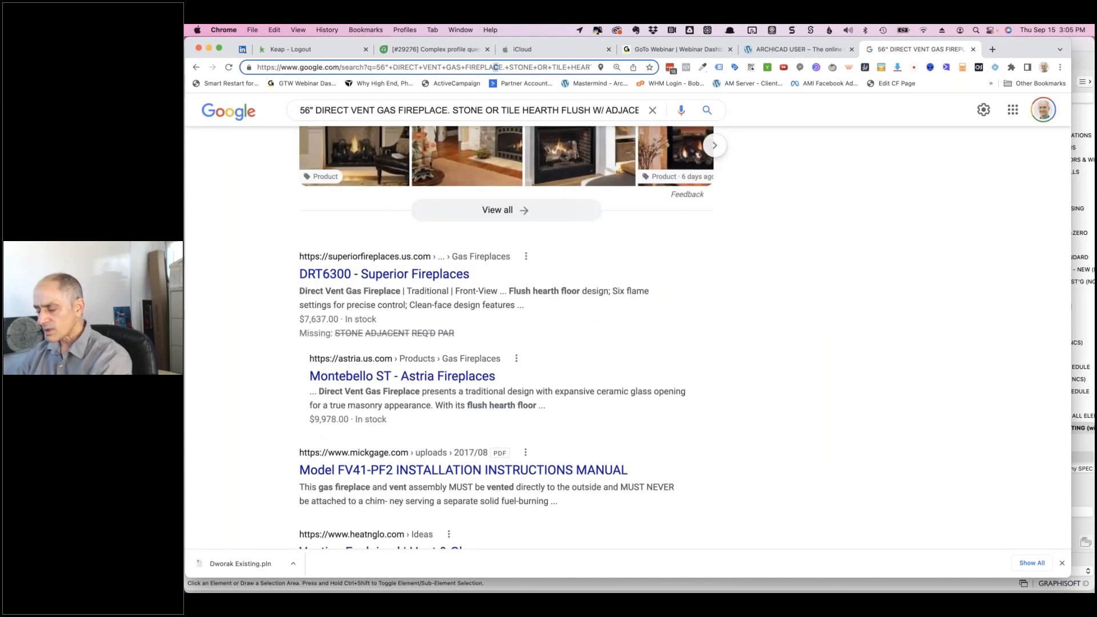
pyautogui.write('cadimag')
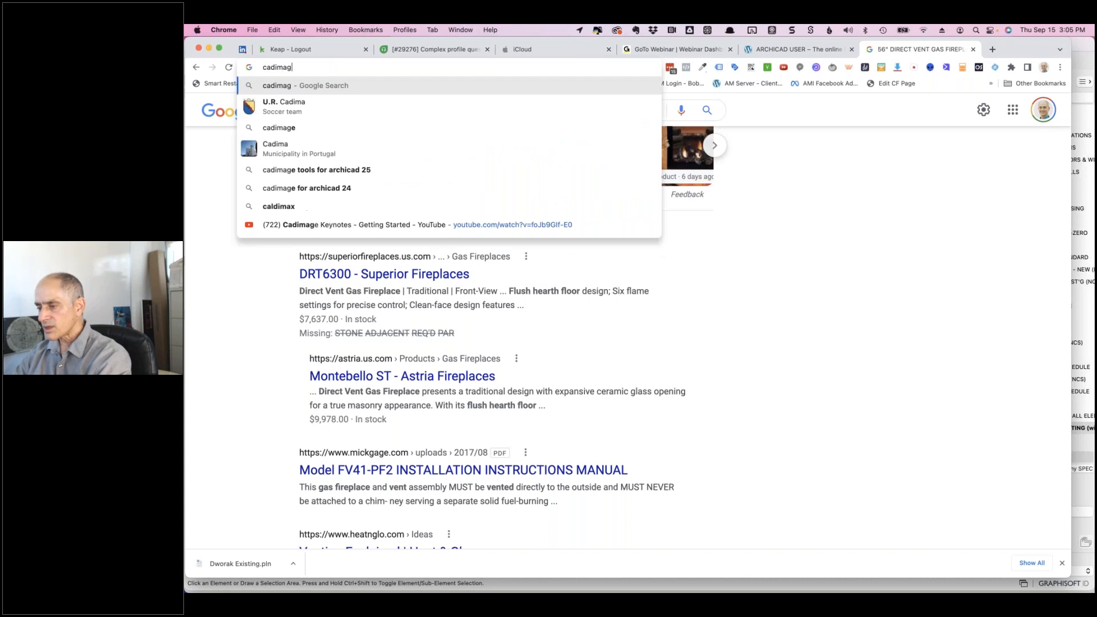
pyautogui.write('e keynotes')
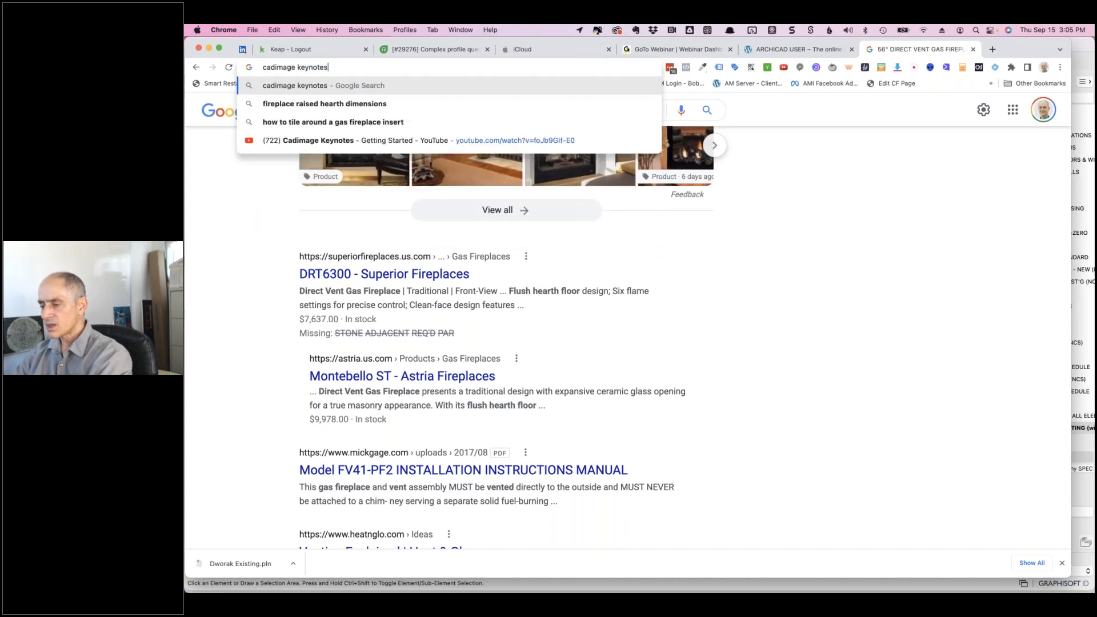
pyautogui.press('Return')
pyautogui.scroll(-3, 765, 246)
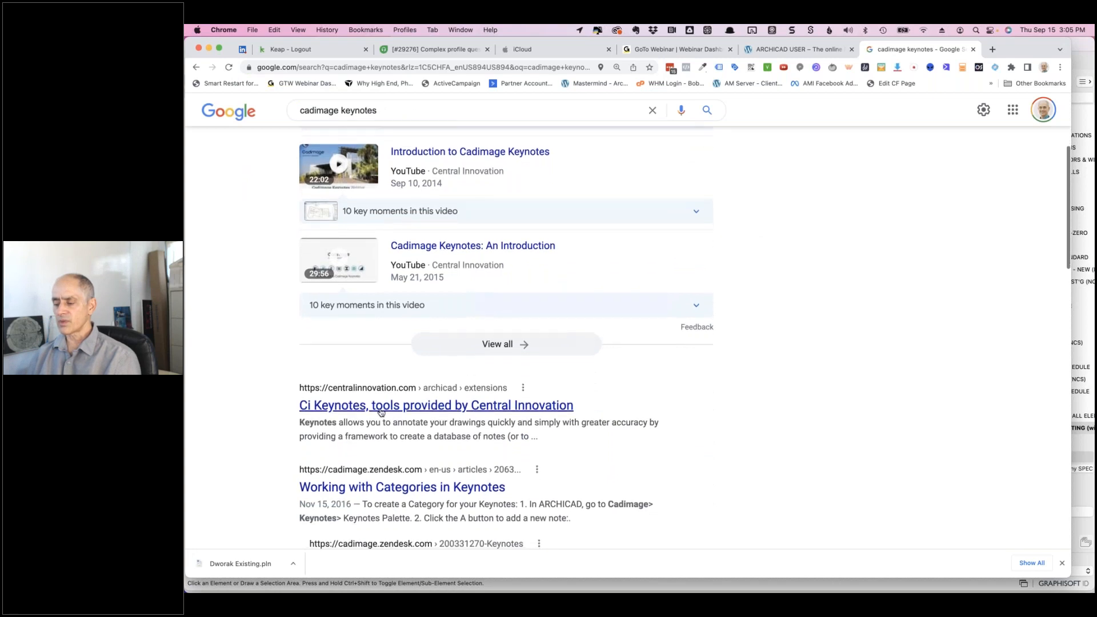
pyautogui.click(378, 407)
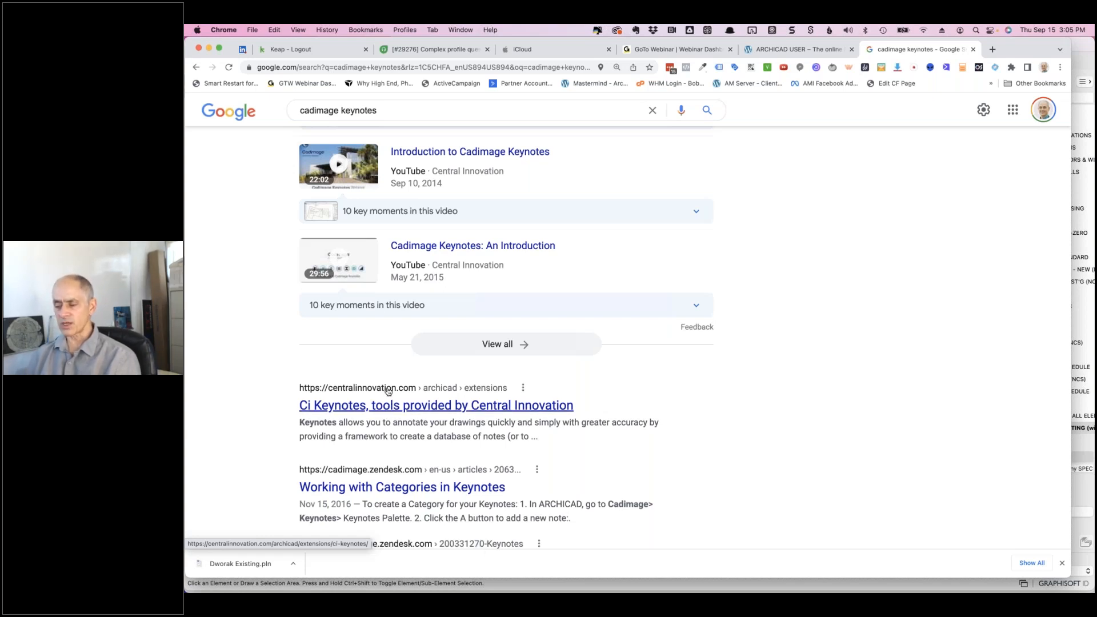
# - Review the Ci Keynotes features and pricing: Premium AUD $80, Professional $59, Basic $35 per month
pyautogui.click(444, 408)
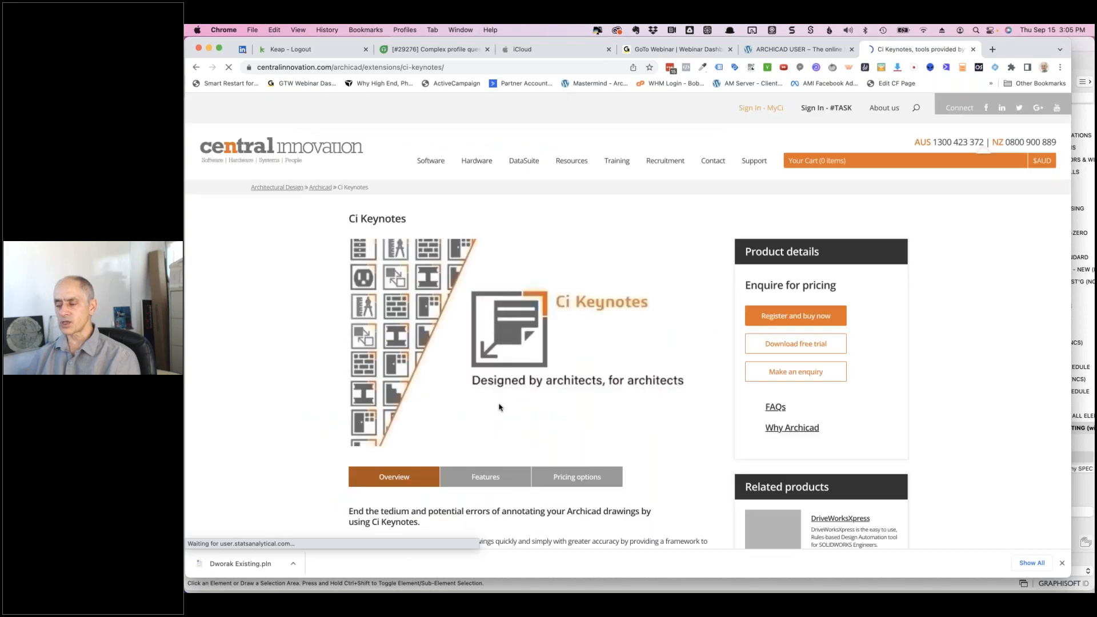
pyautogui.scroll(-10, 509, 407)
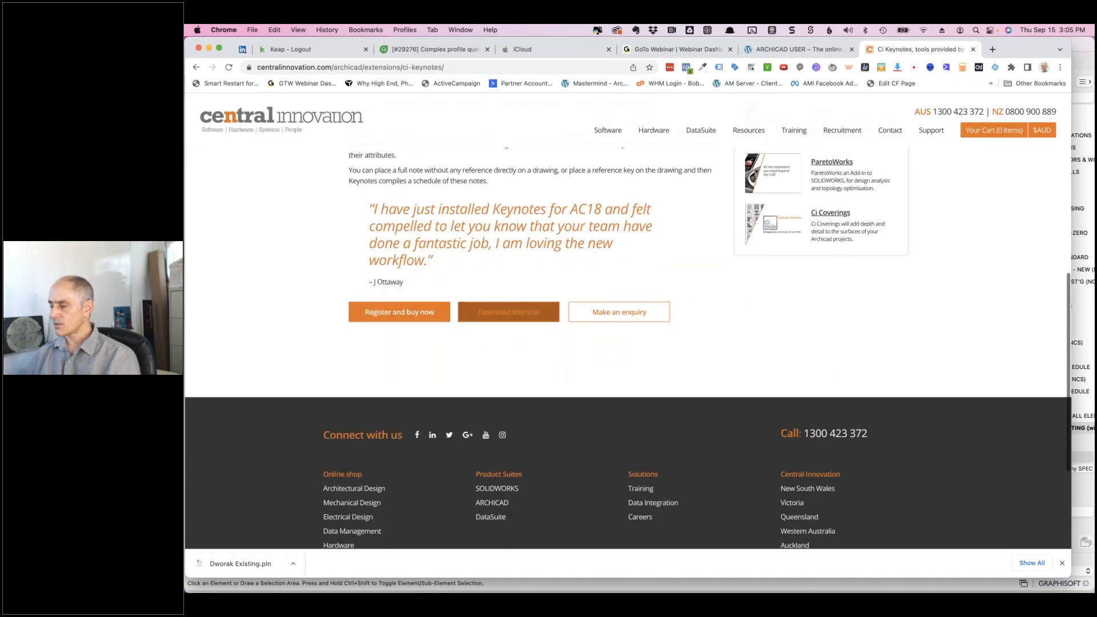
pyautogui.scroll(5, 496, 327)
pyautogui.scroll(3, 485, 280)
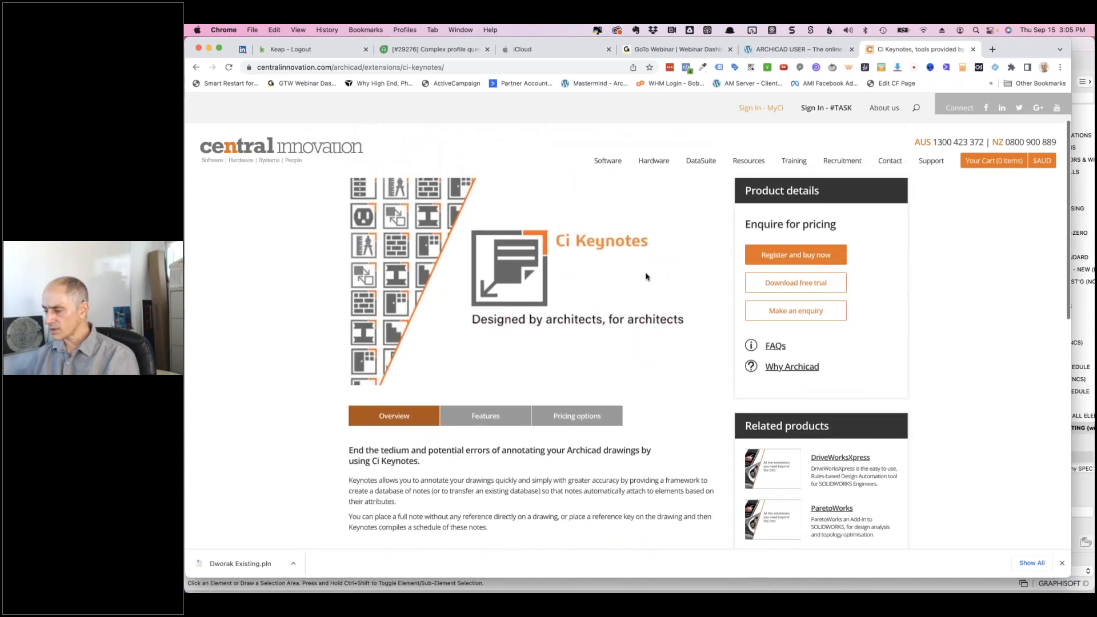
pyautogui.click(485, 420)
pyautogui.scroll(-5, 480, 344)
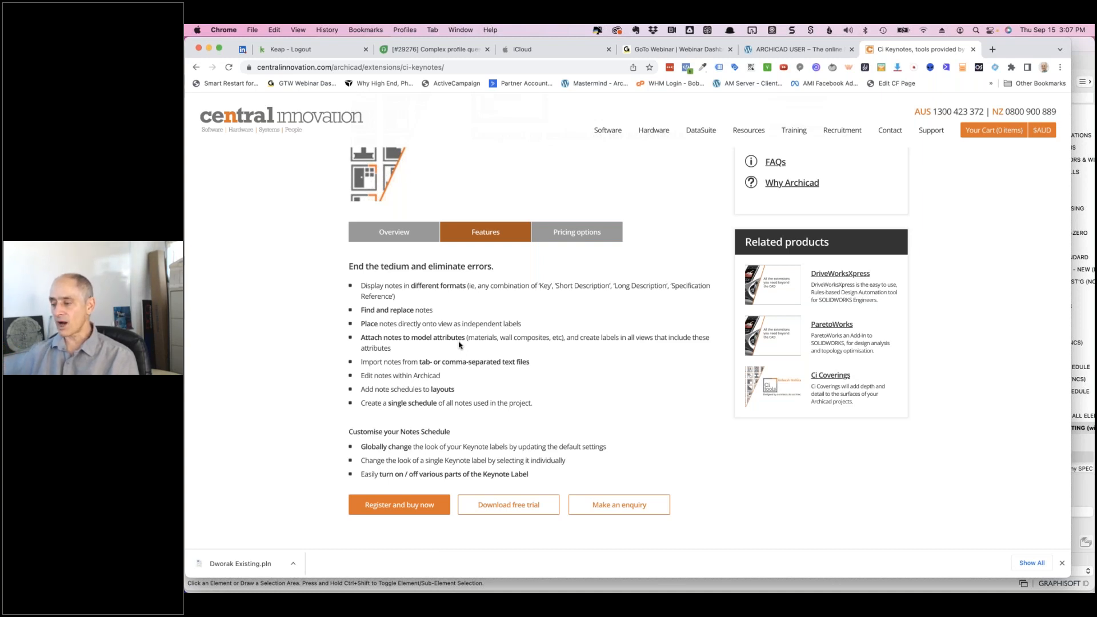
pyautogui.click(571, 235)
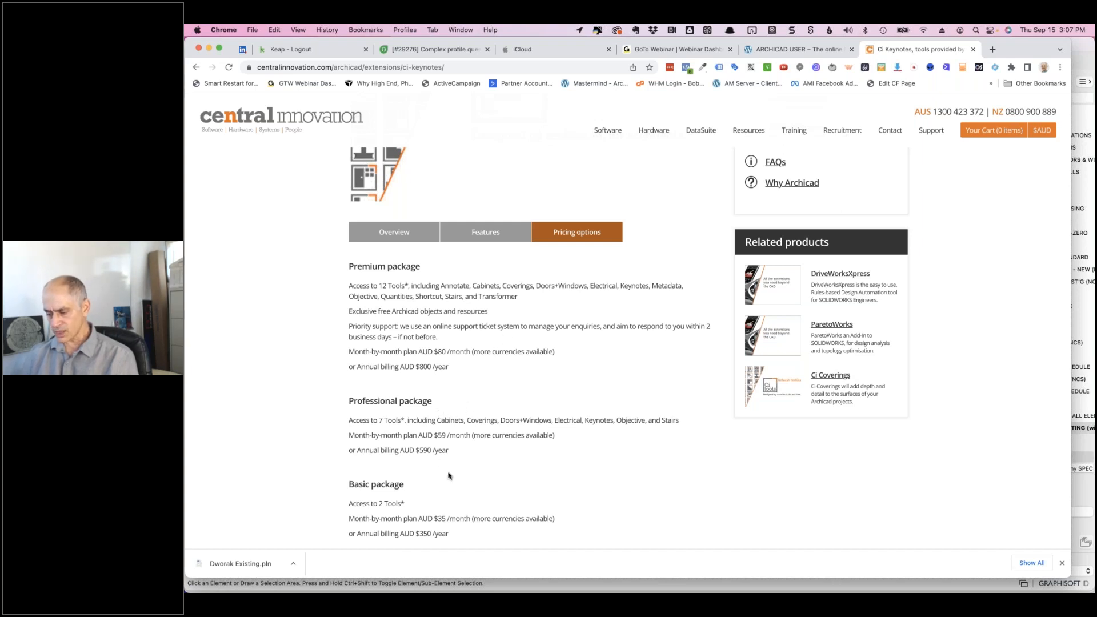
pyautogui.scroll(-2, 450, 474)
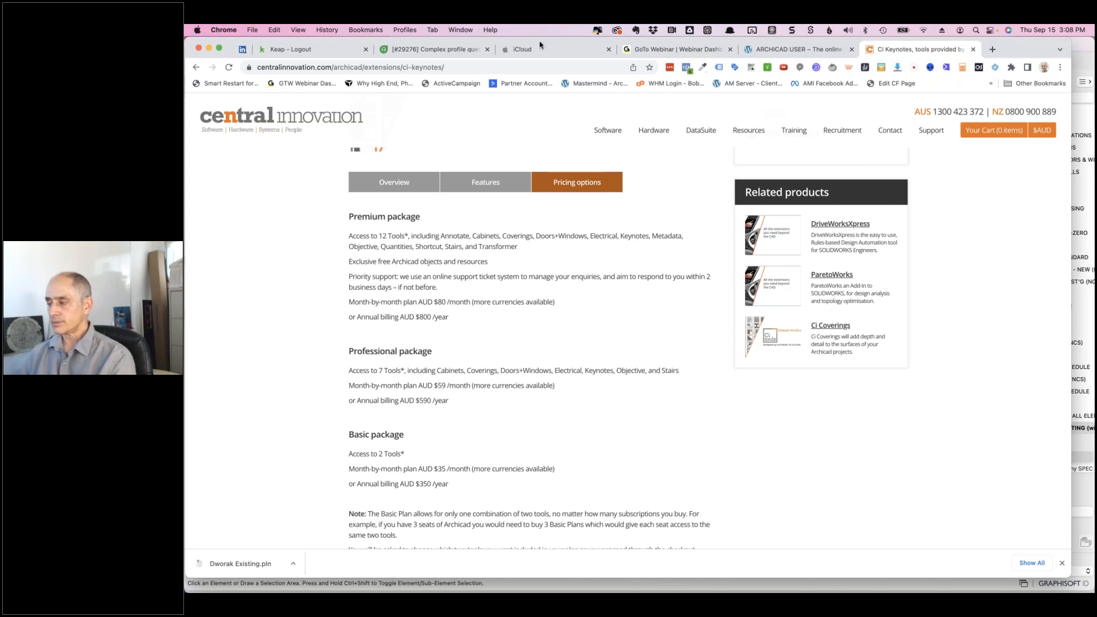
# - Open the MasterTemplate website in a new tab and scroll to its 'Many other enhancements' section
pyautogui.click(993, 50)
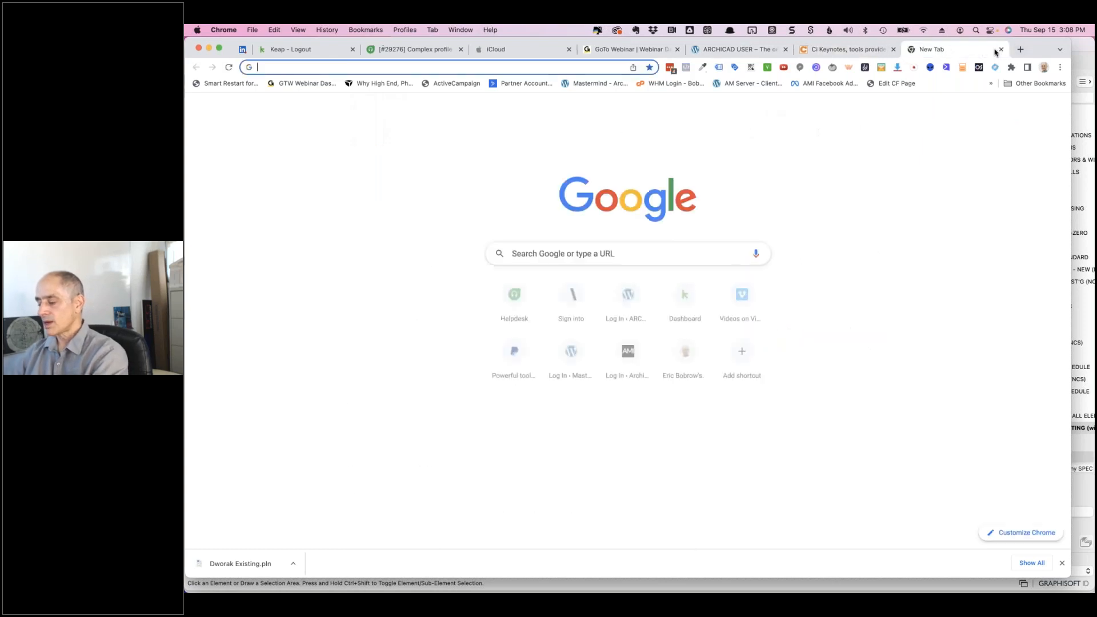
pyautogui.write('actemplate.com/wp-admin')
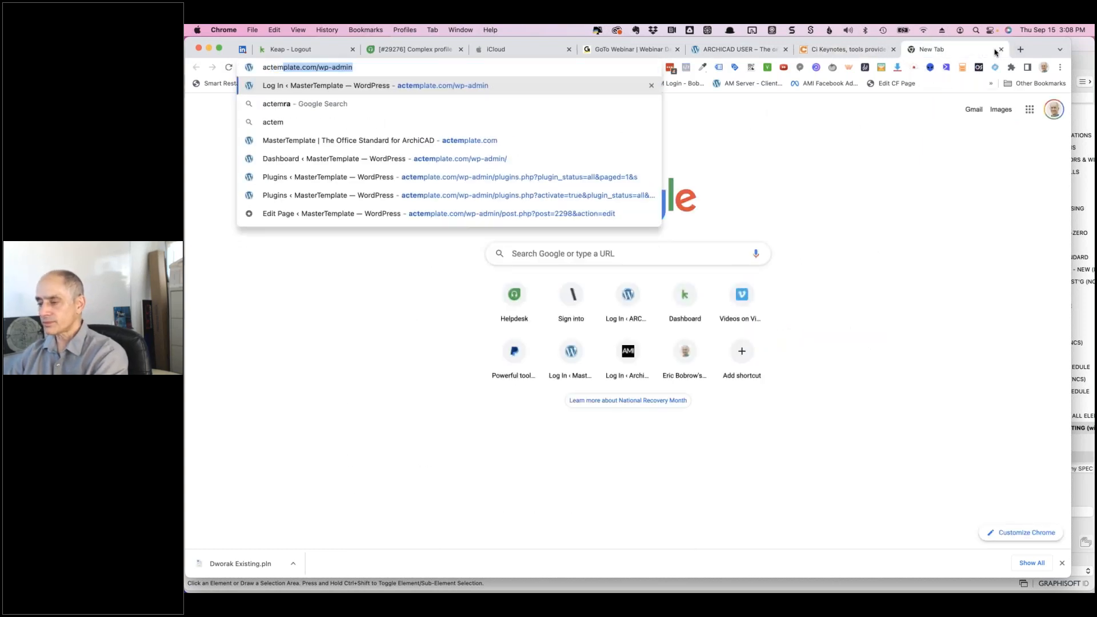
pyautogui.click(477, 145)
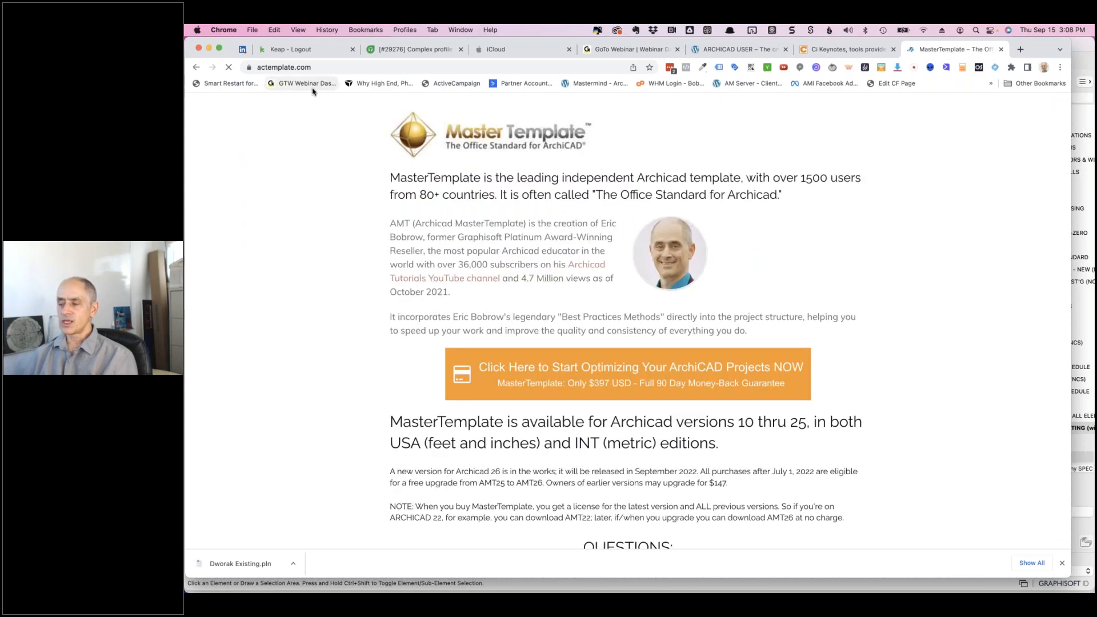
pyautogui.scroll(-10, 789, 255)
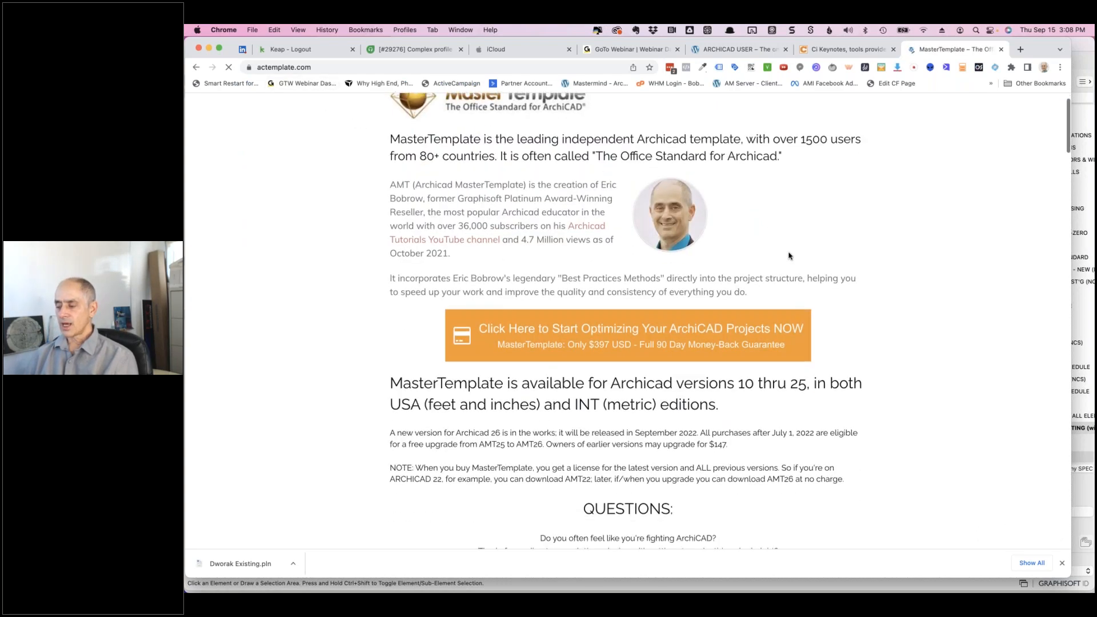
pyautogui.scroll(-9, 573, 340)
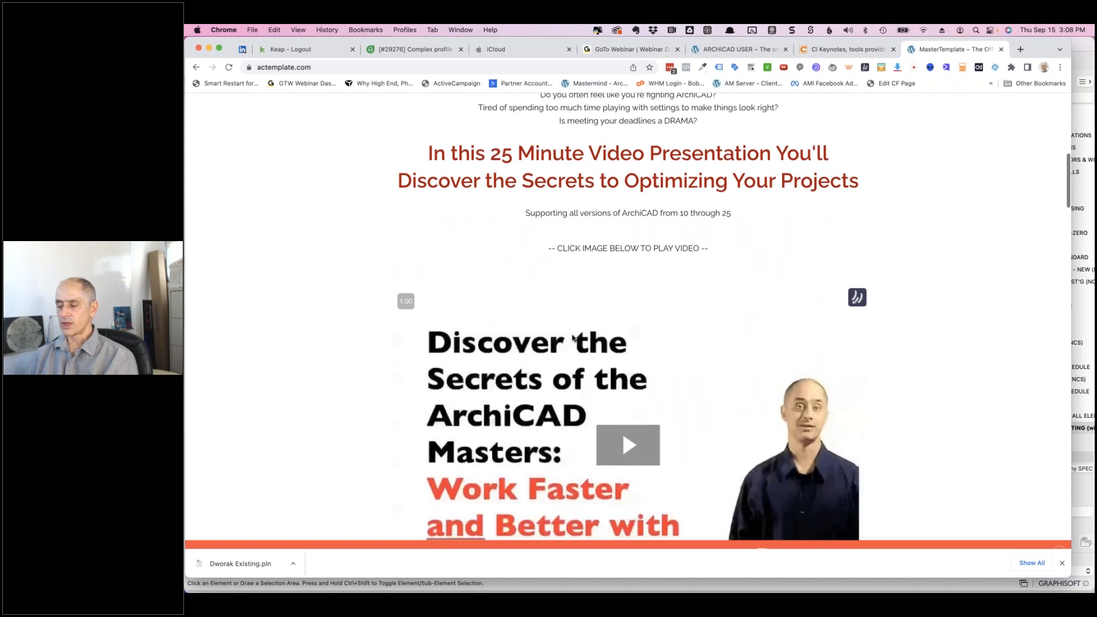
pyautogui.scroll(-5, 598, 334)
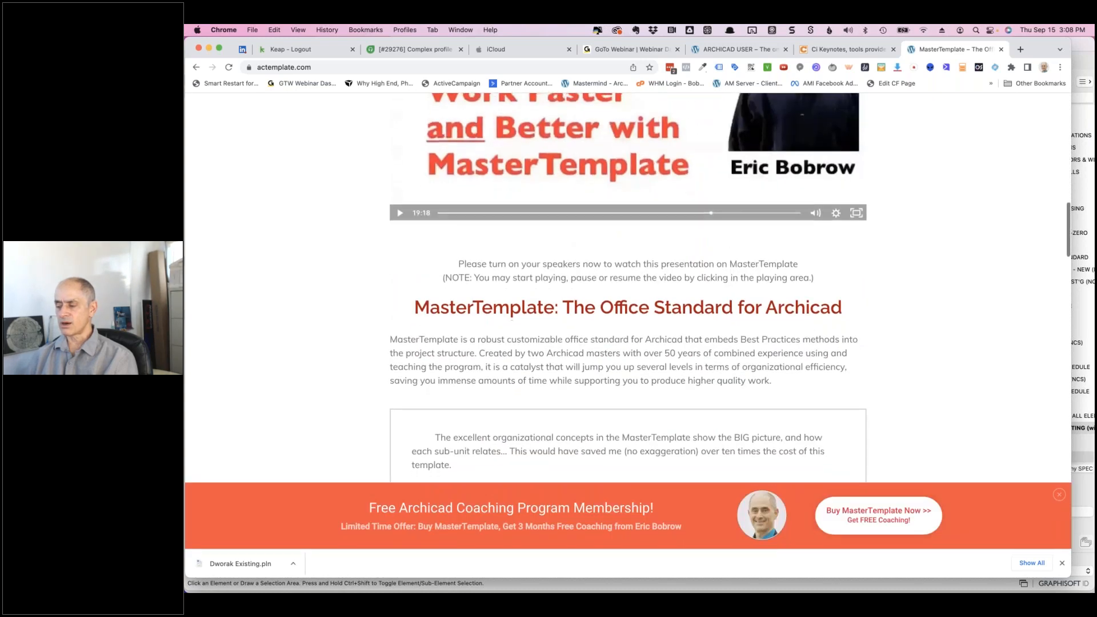
pyautogui.scroll(-20, 598, 335)
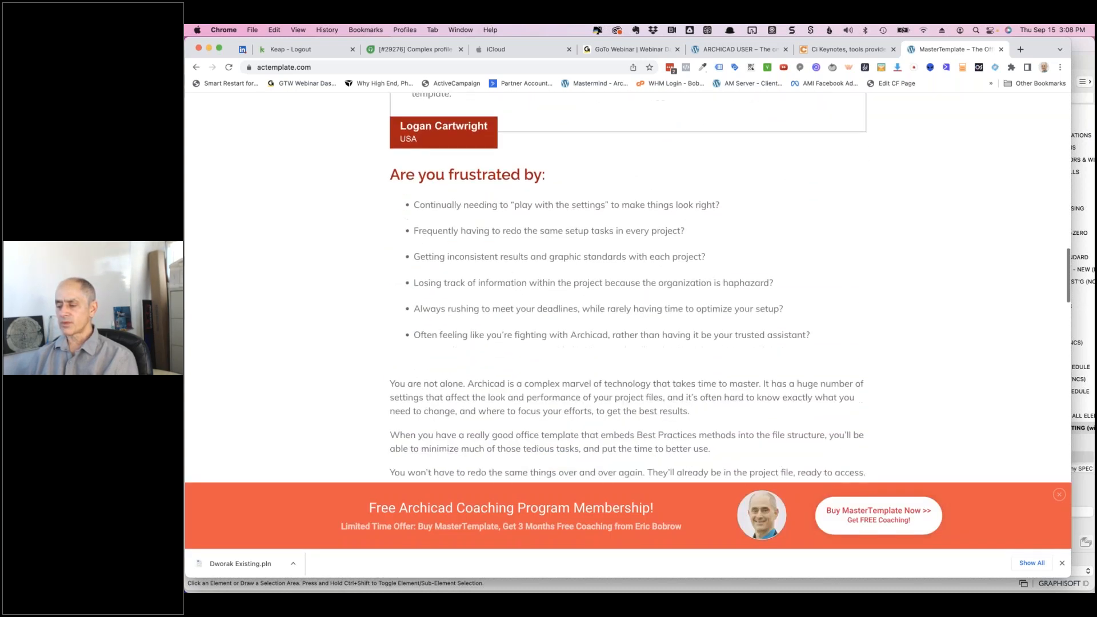
pyautogui.scroll(-3, 543, 224)
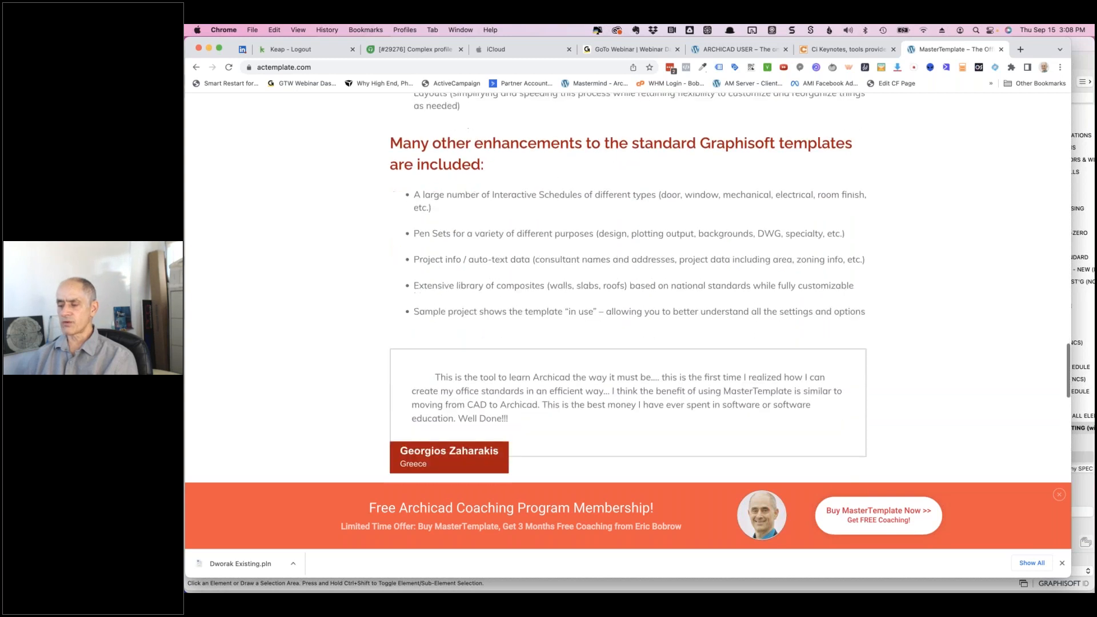
pyautogui.click(1020, 50)
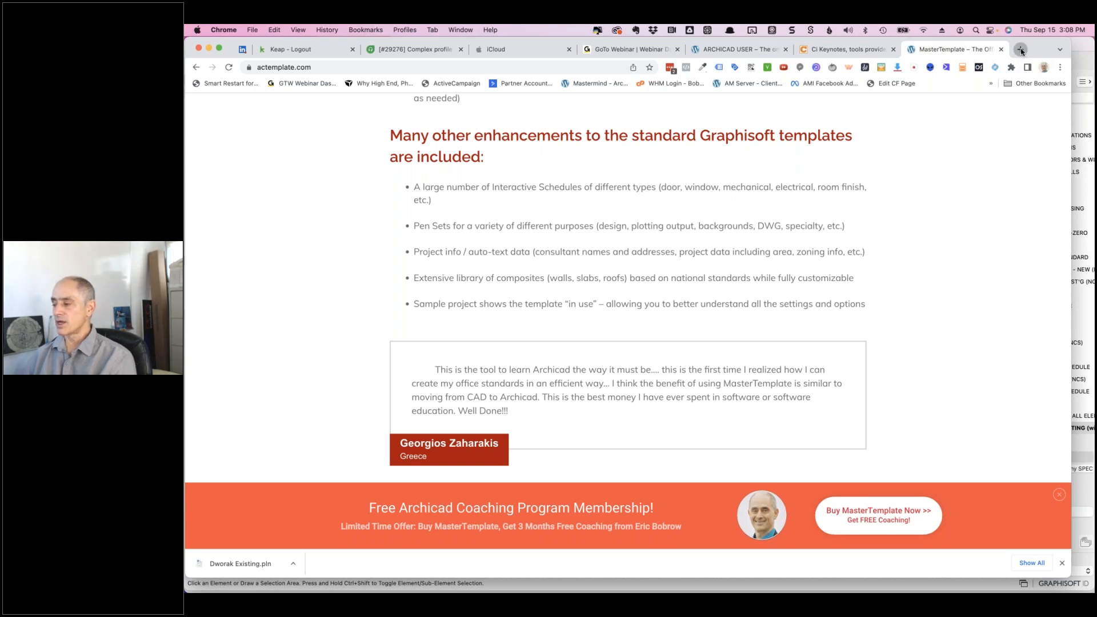
# - Load YouTube and go to your own channel page
pyautogui.write('youtube')
pyautogui.press('Return')
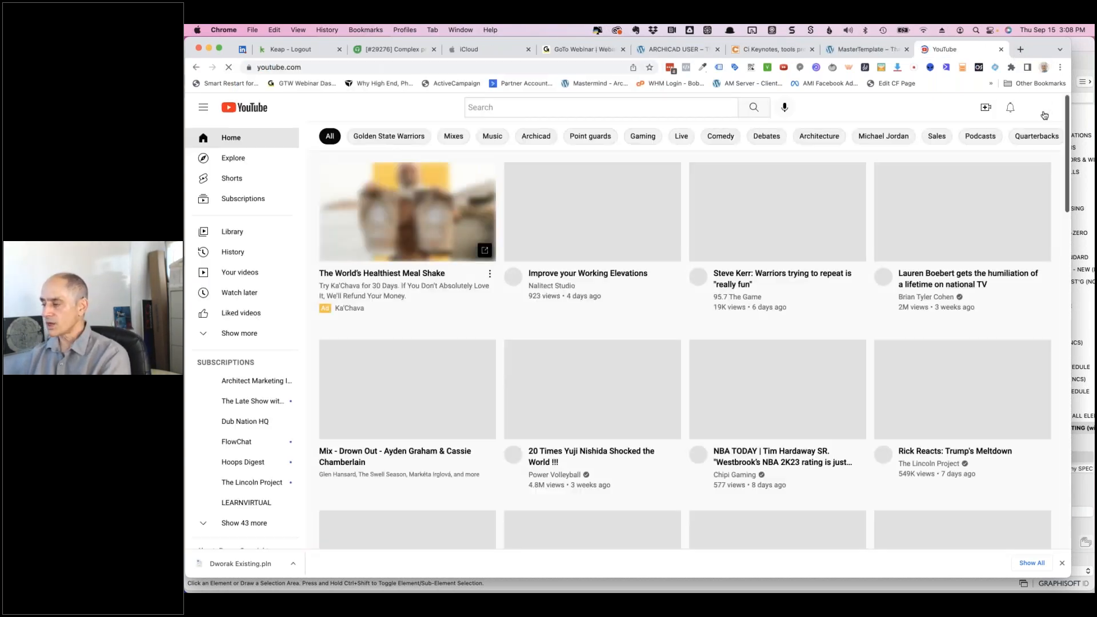
pyautogui.click(1038, 111)
pyautogui.click(951, 169)
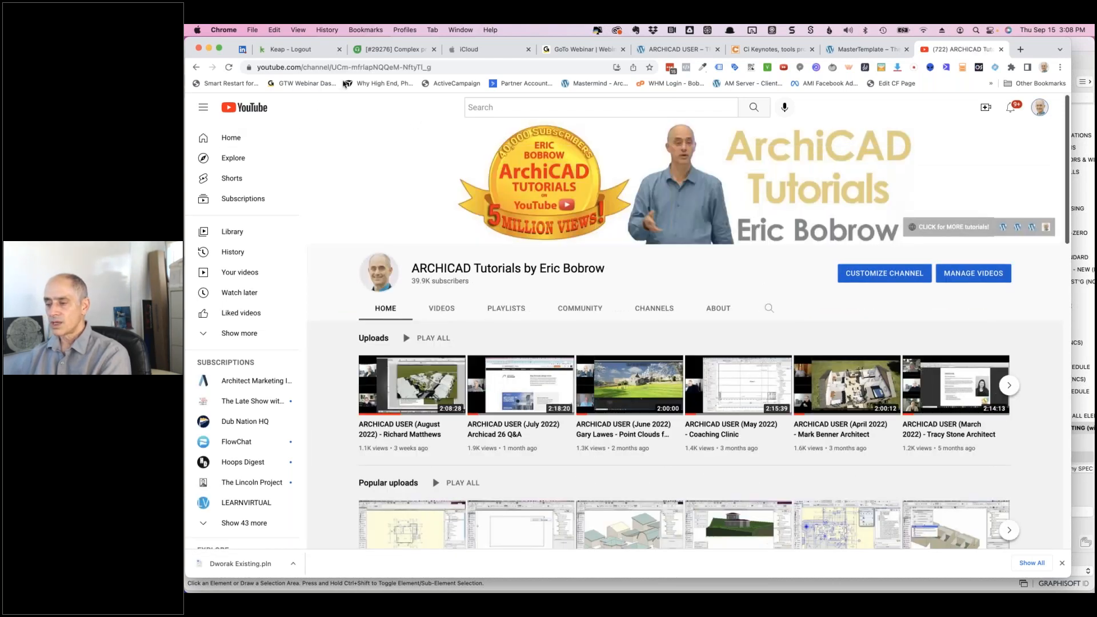
# - Go to the ARCHICAD Tutorials channel via its short address and type 'mastertemplate' in its search
pyautogui.click(332, 68)
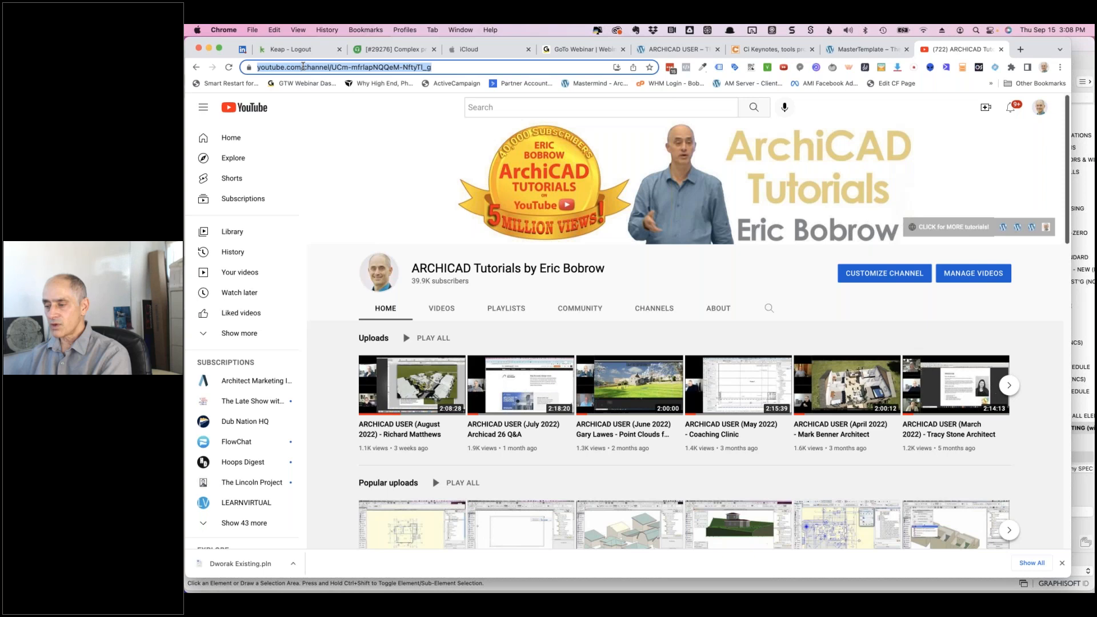
pyautogui.click(345, 67)
pyautogui.keyDown('shift'); pyautogui.click(516, 73); pyautogui.keyUp('shift')
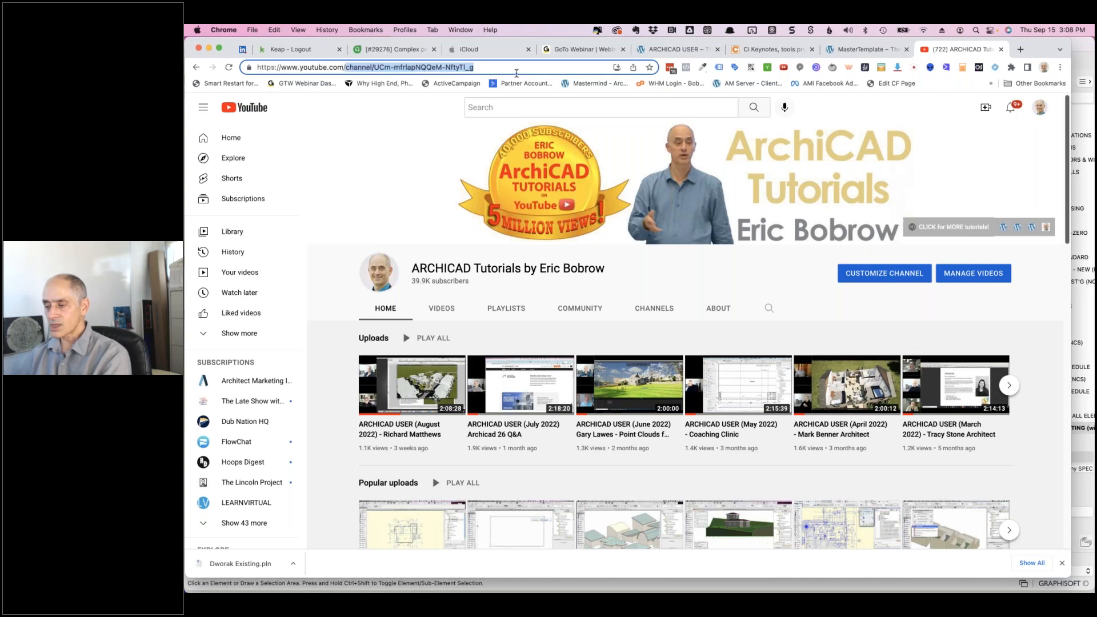
pyautogui.write('ericb')
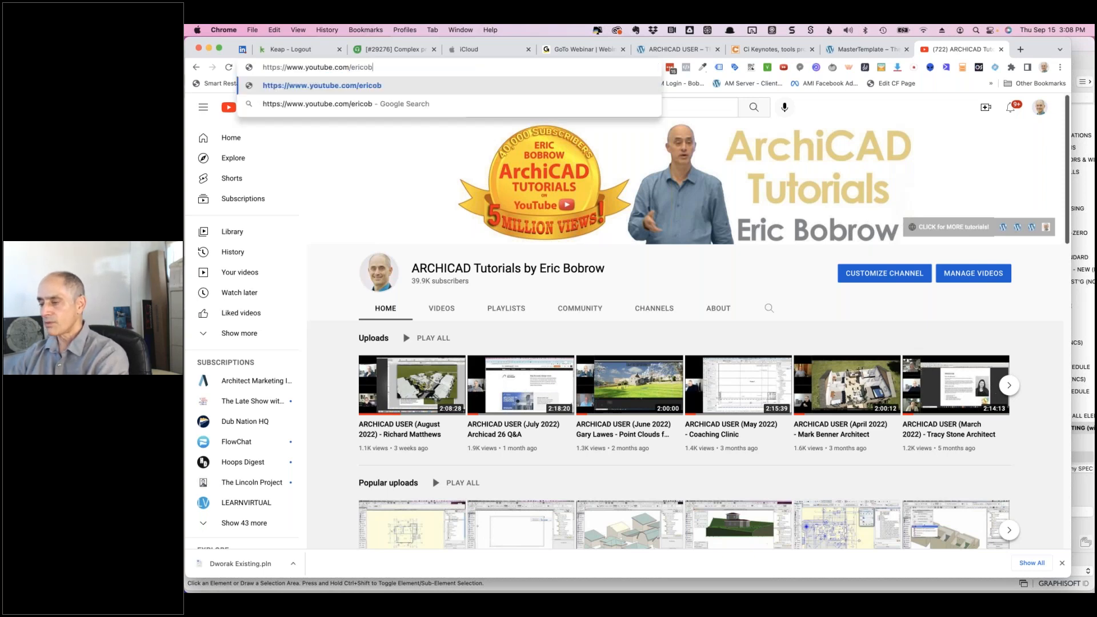
pyautogui.write('obrow')
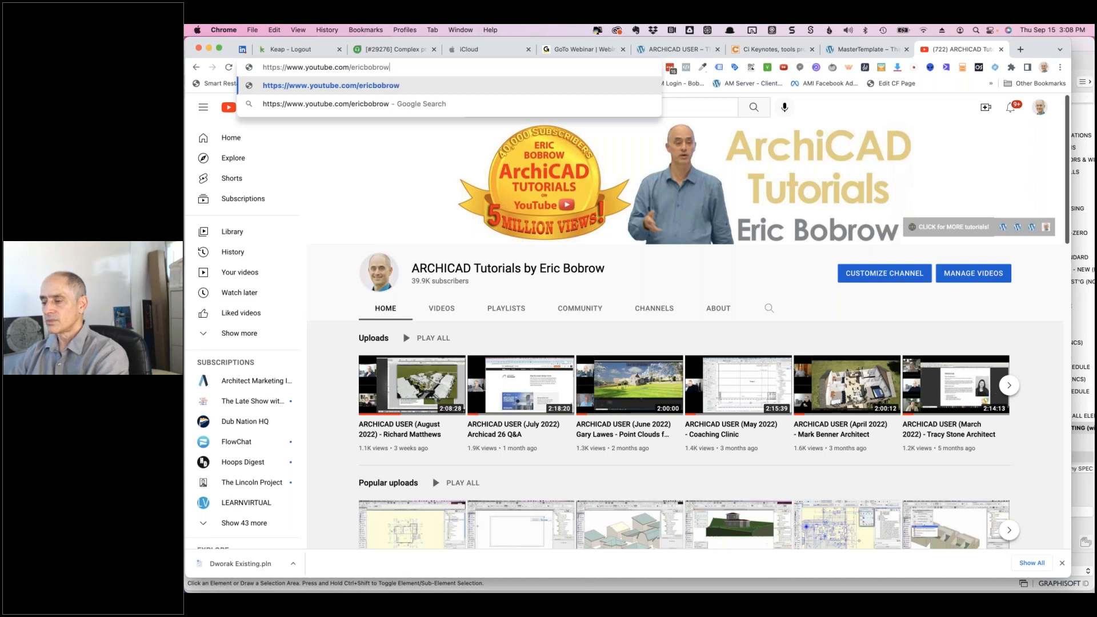
pyautogui.press('Return')
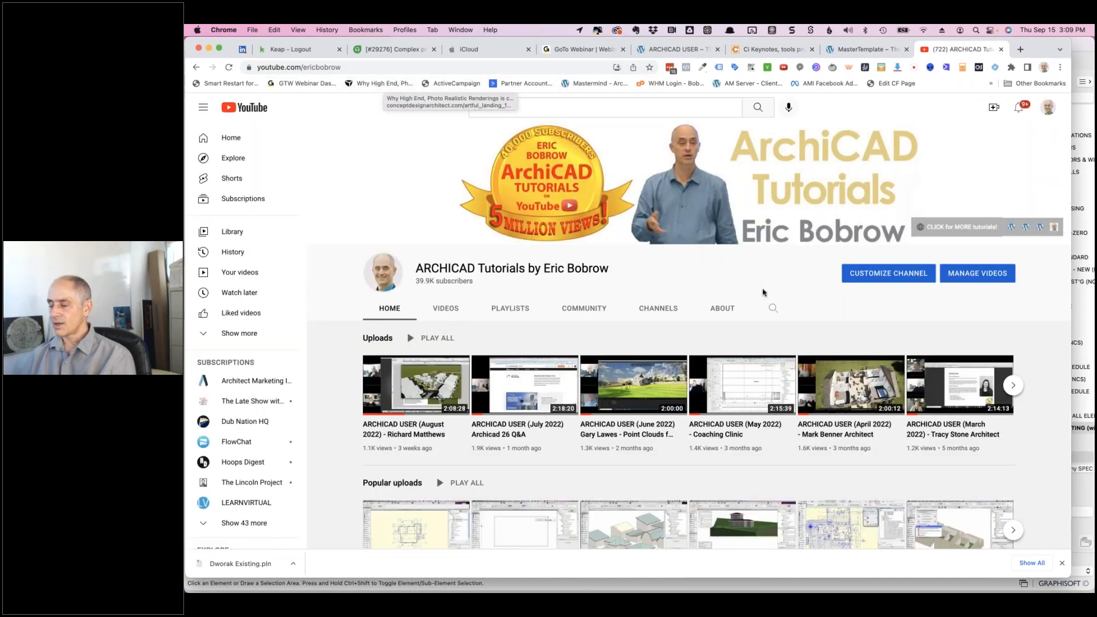
pyautogui.click(772, 309)
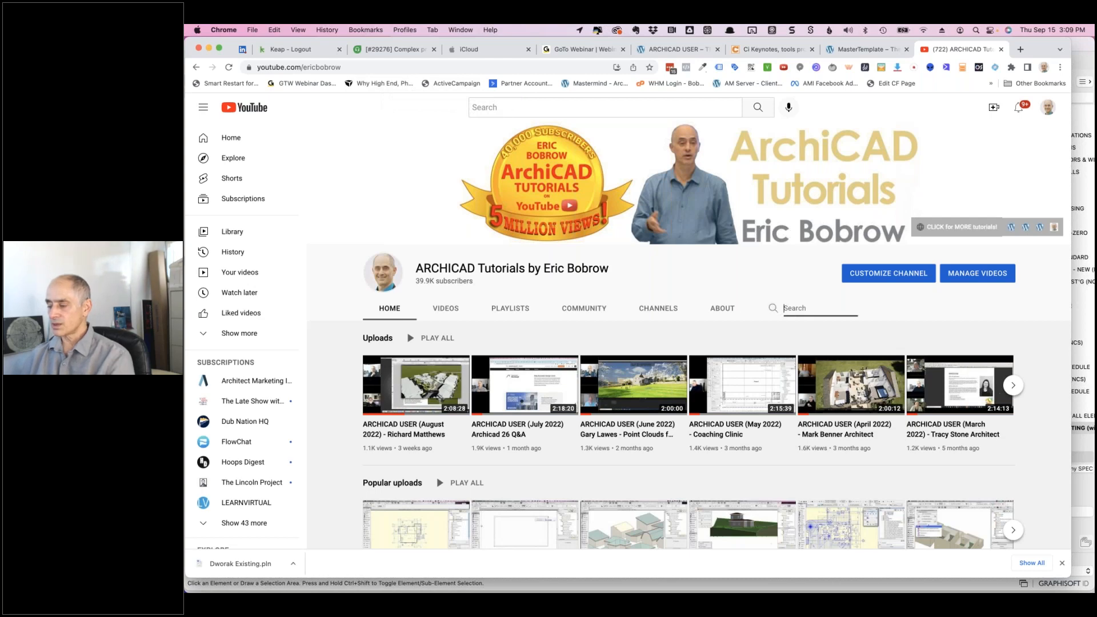
pyautogui.write('mastertemplate')
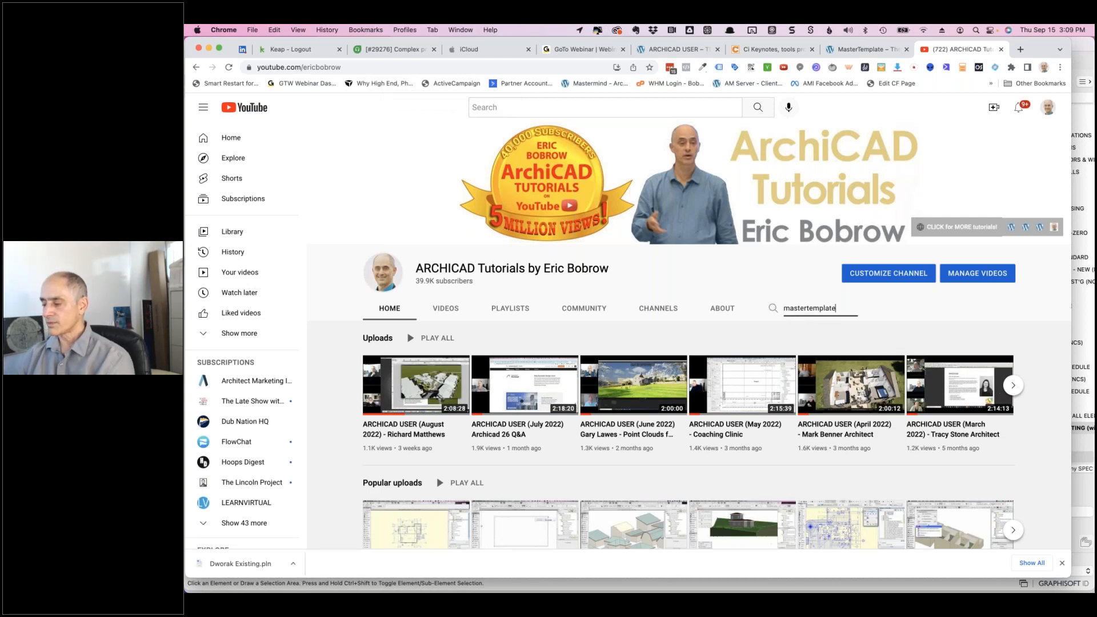
# - Submit the 'mastertemplate' channel search, listing MasterTemplate - The Office Standard for ARCHICAD first
pyautogui.press('Return')
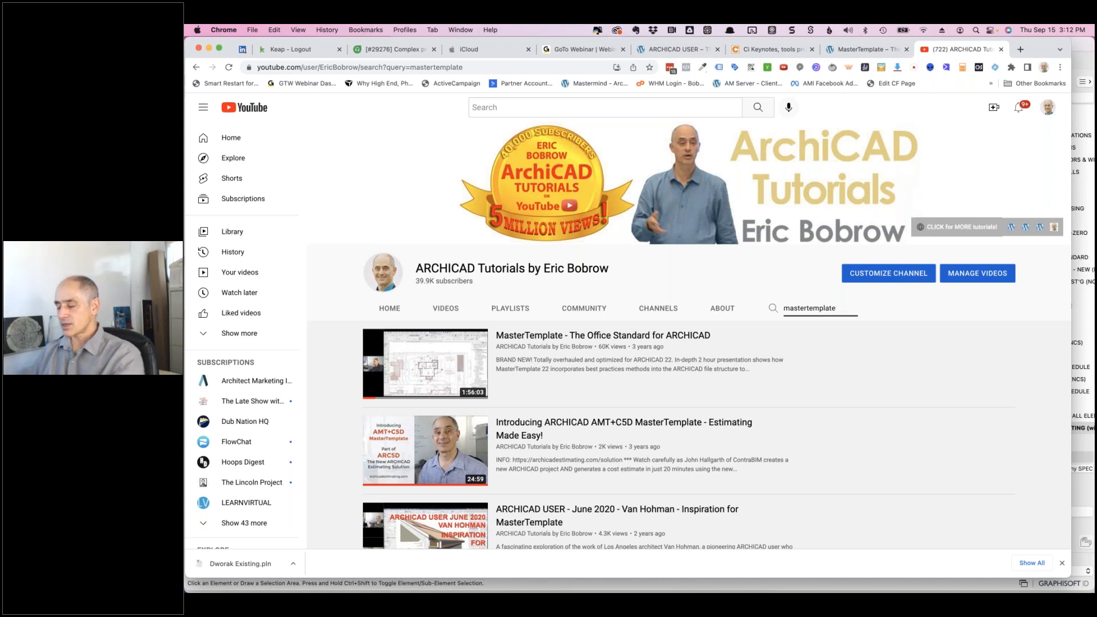
# - Switch back to the Archicad 25 Tesla project and close the Document menu without choosing a command
pyautogui.press('super+Tab')
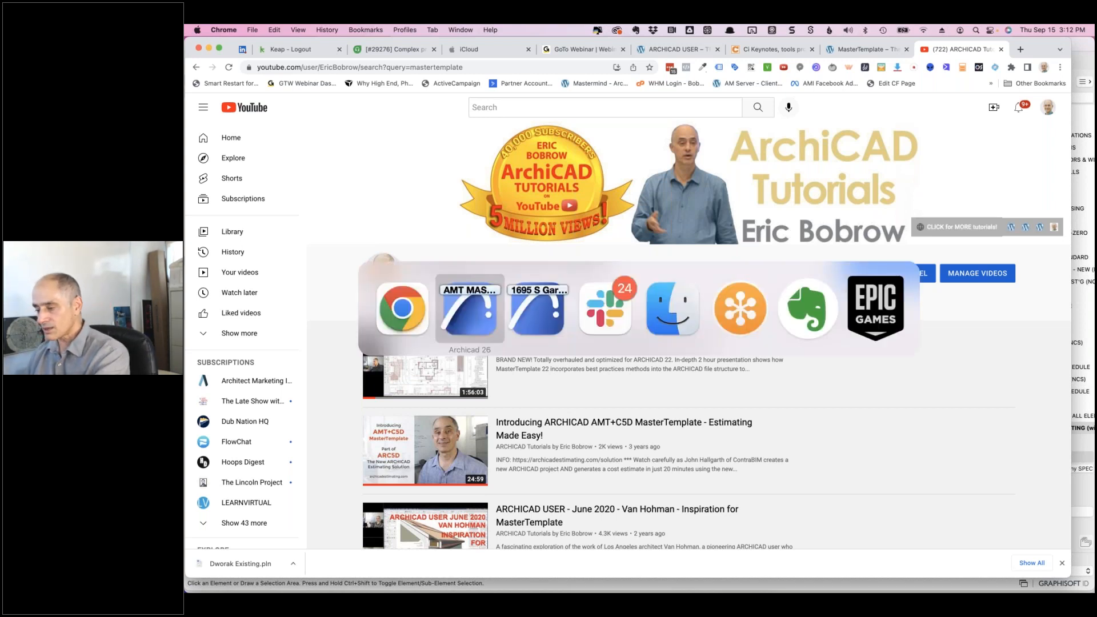
pyautogui.press('super+Tab')
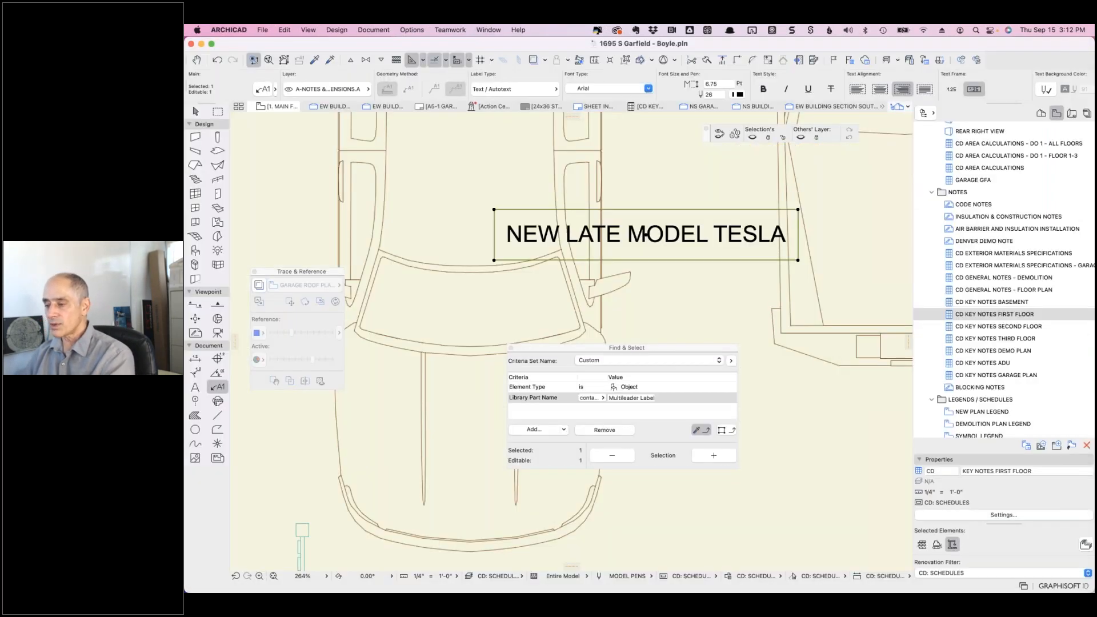
pyautogui.click(369, 32)
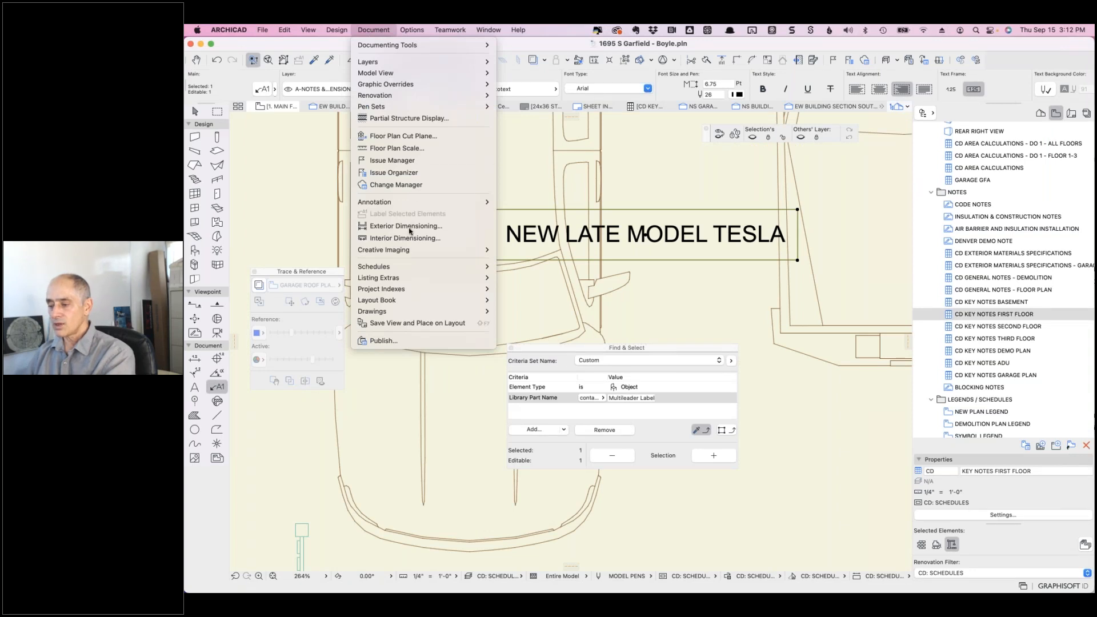
pyautogui.moveTo(402, 204)
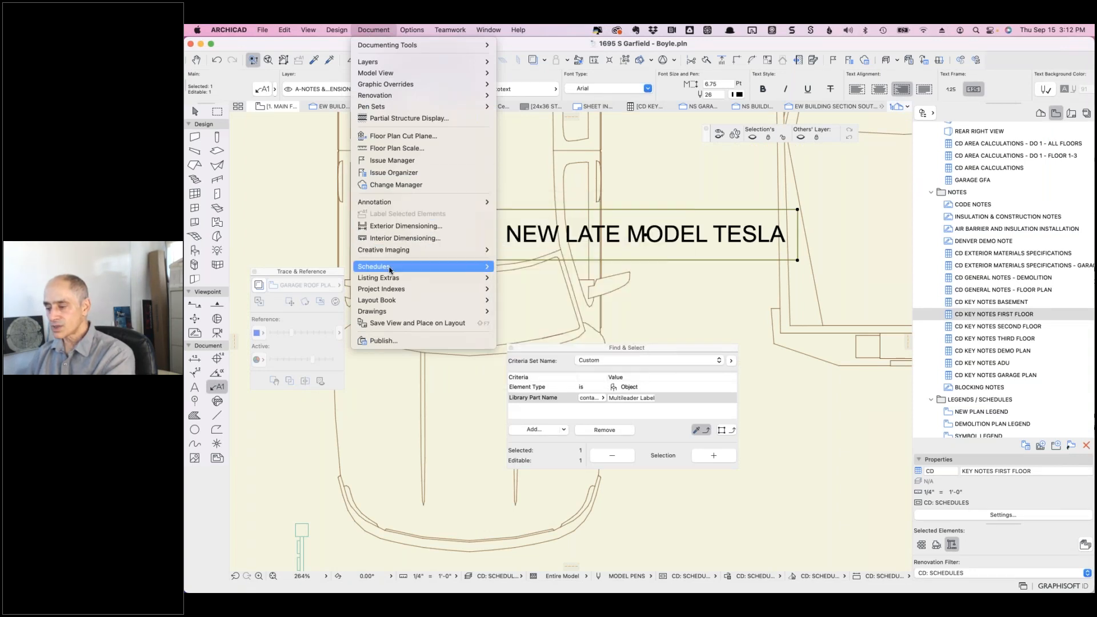
pyautogui.moveTo(391, 268)
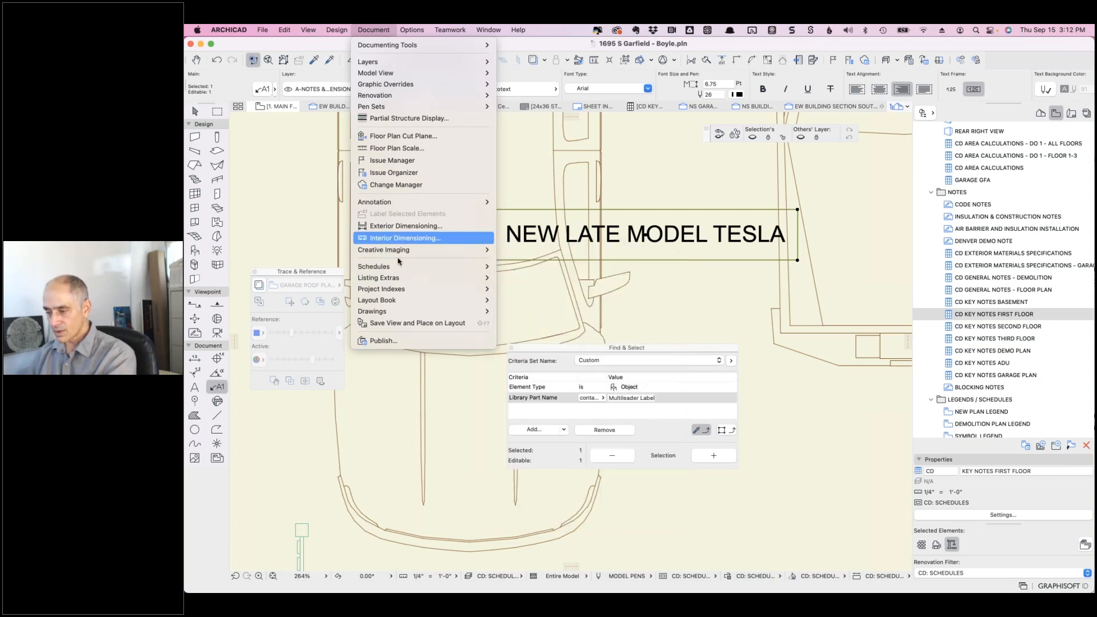
pyautogui.moveTo(394, 287)
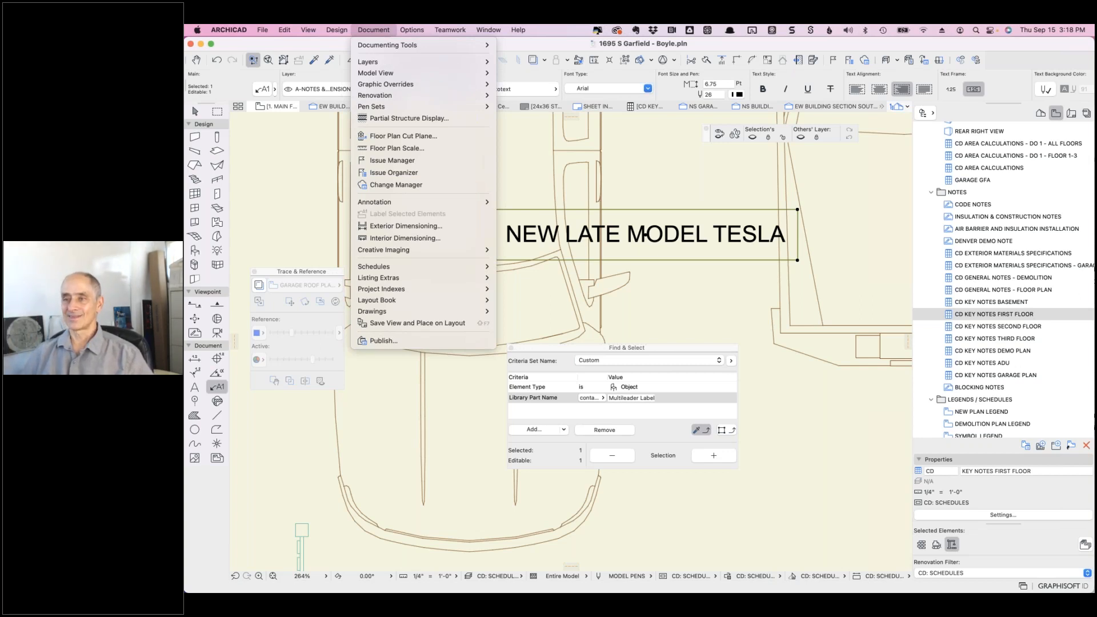
pyautogui.click(234, 215)
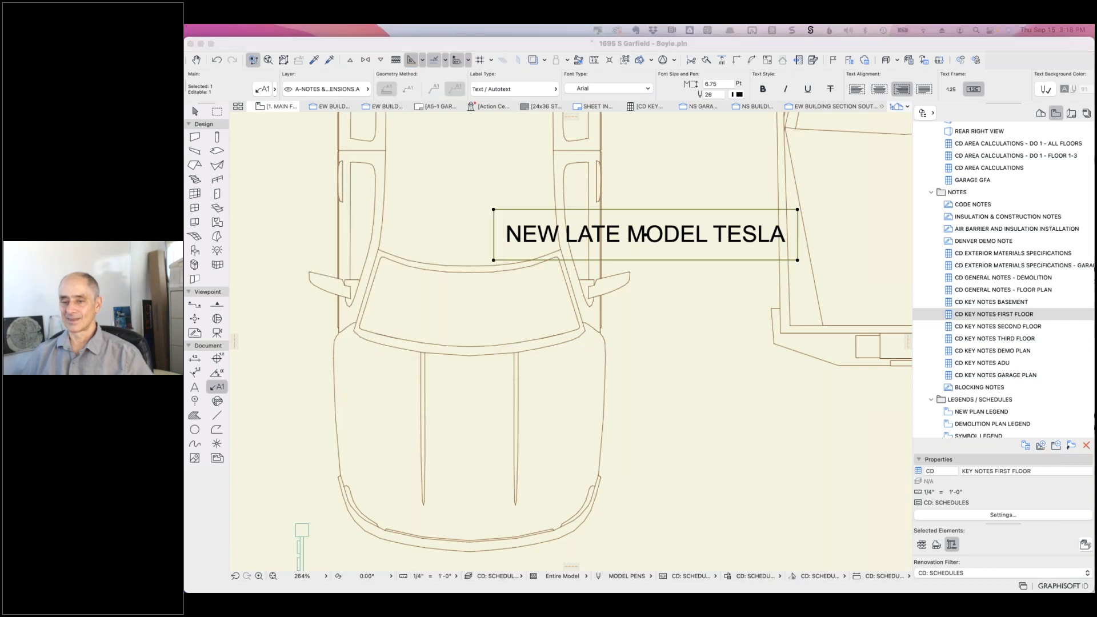